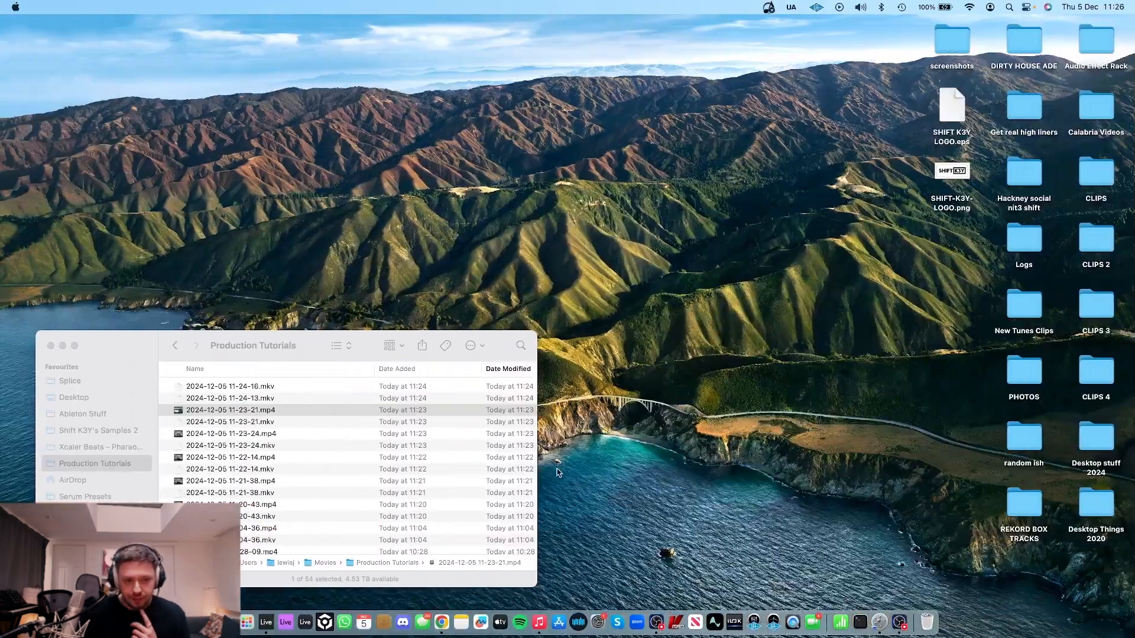
Switch to the Ableton Live project and look over the Drums and Kick/Bass group tracks in the arrangement.
key("ctrl+Right")
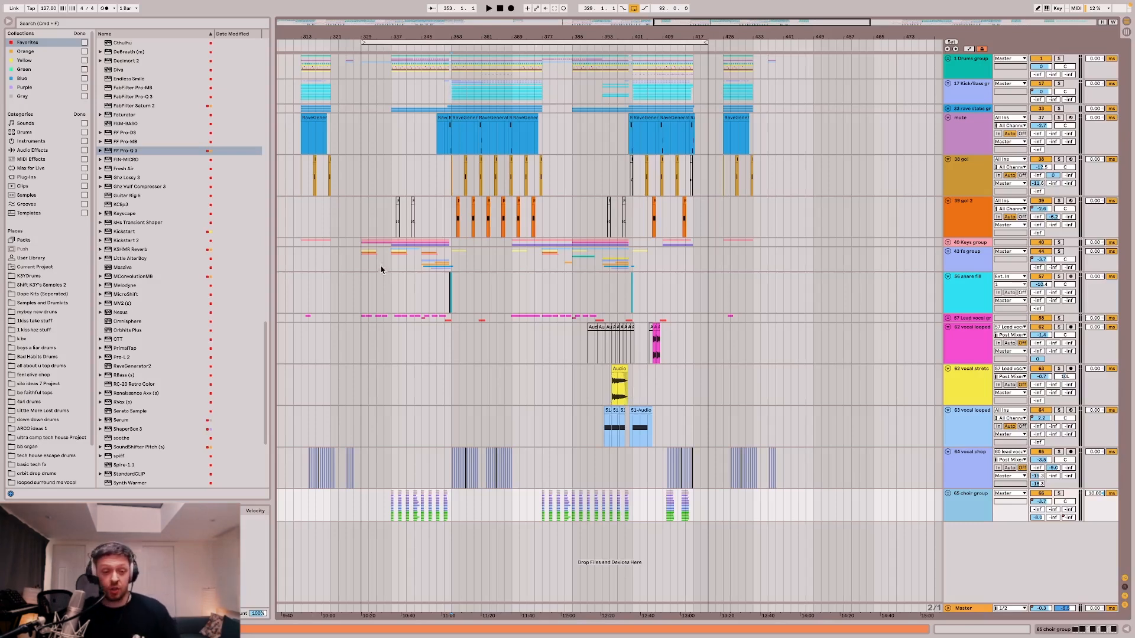
left_click(361, 242)
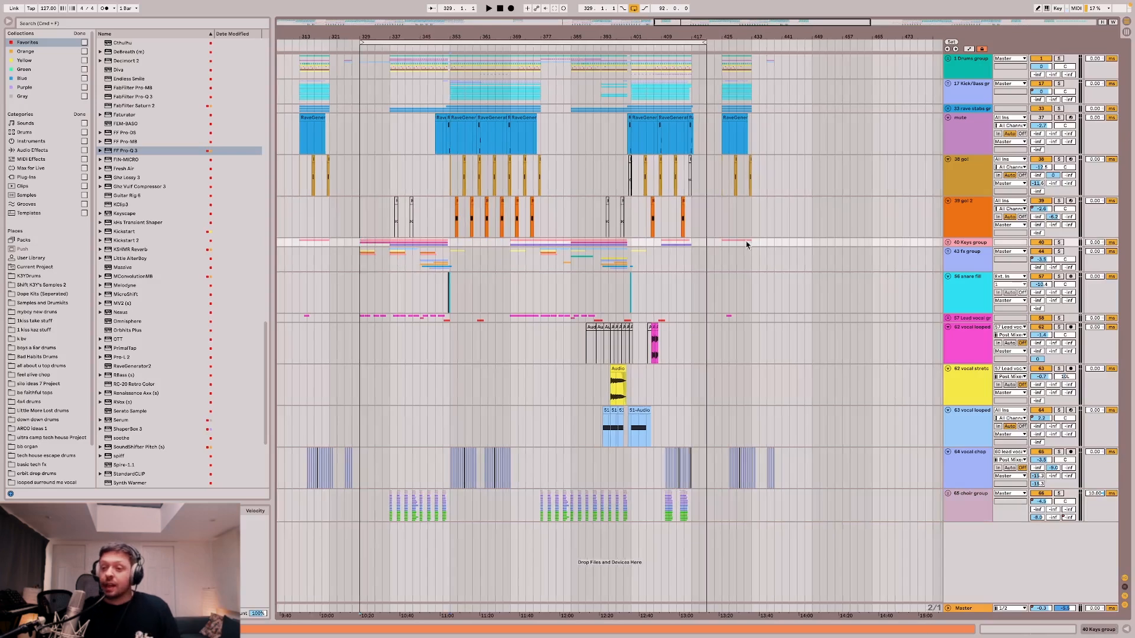
left_click(963, 62)
left_click(976, 97)
left_click(979, 74)
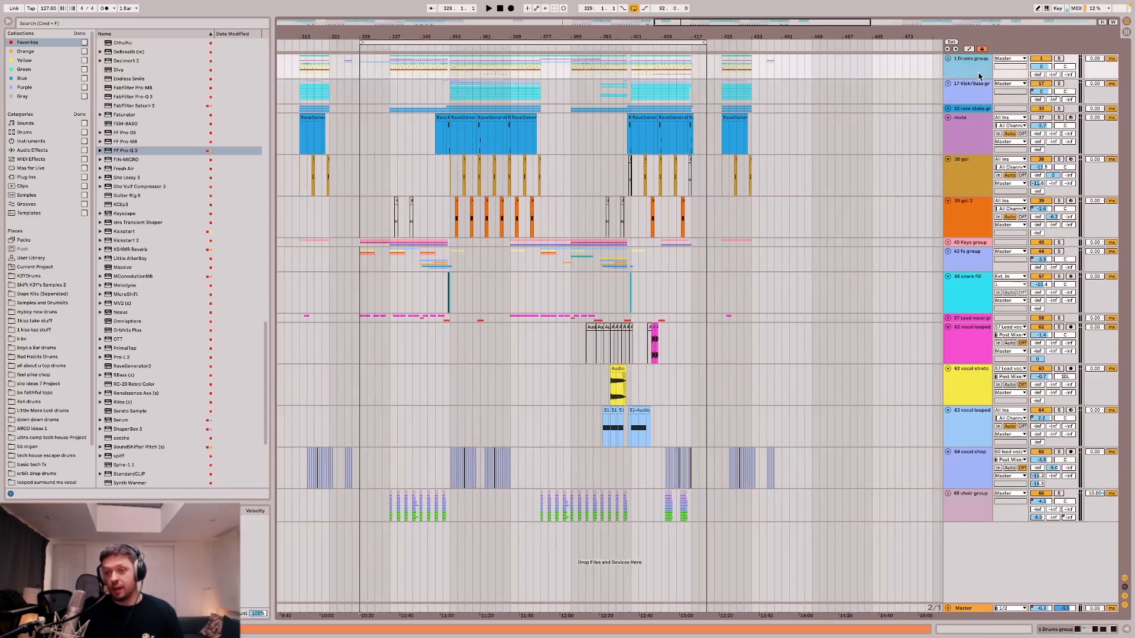
left_click(977, 92)
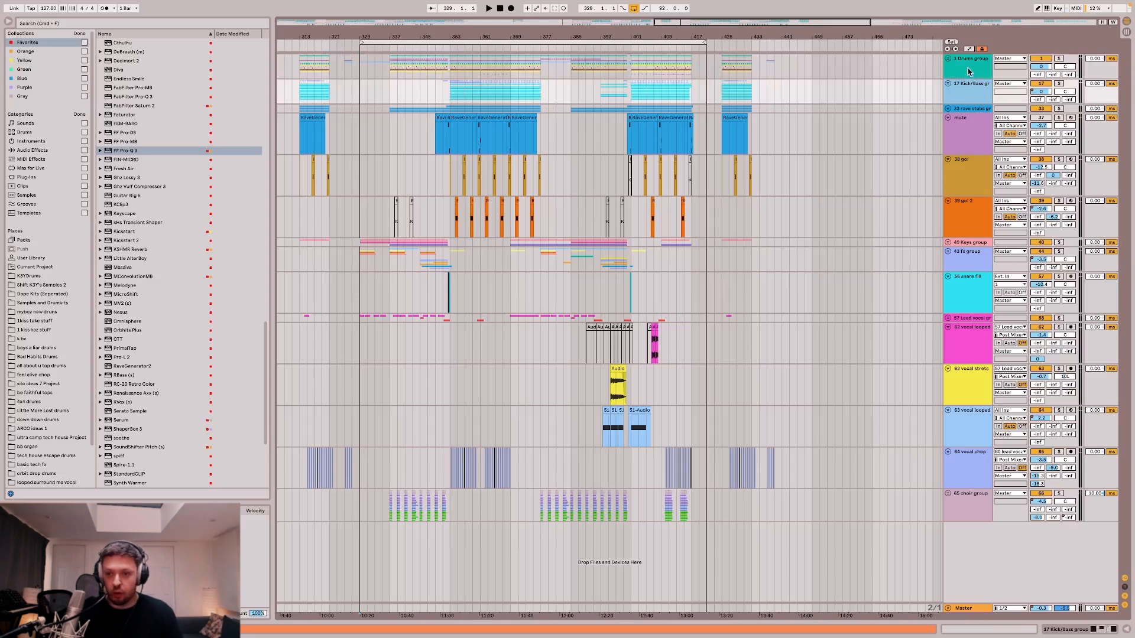
left_click(970, 72)
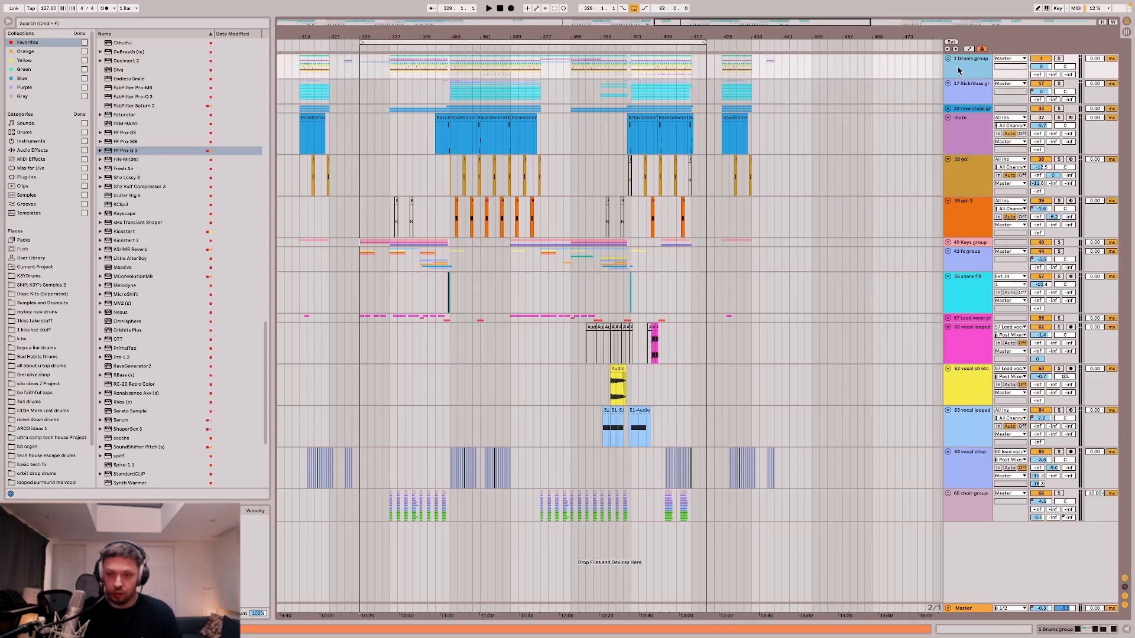
left_click(965, 88)
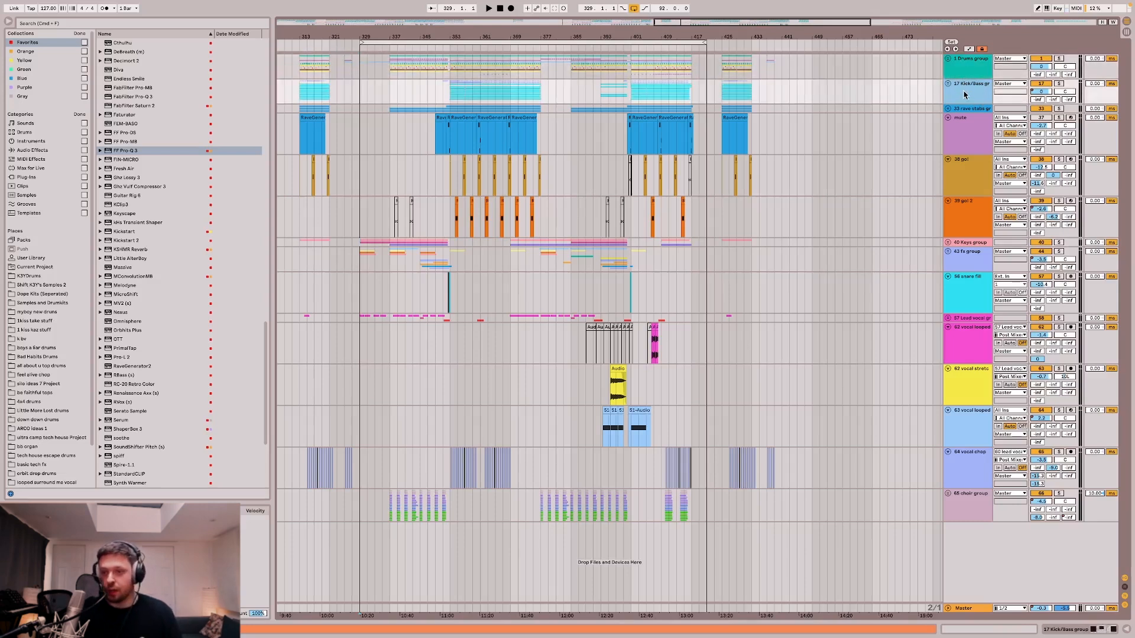
Briefly unfold and refold the rave stabs group and the fx group to inspect them.
left_click(967, 109)
left_click(949, 109)
left_click(949, 108)
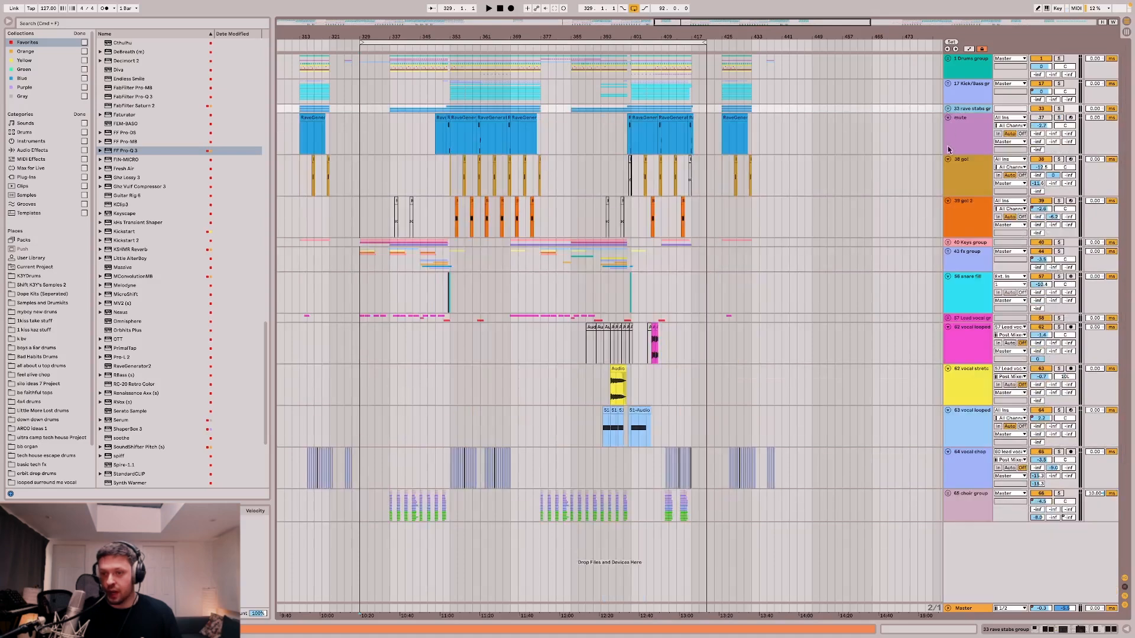
left_click(961, 267)
left_click(948, 252)
left_click(948, 252)
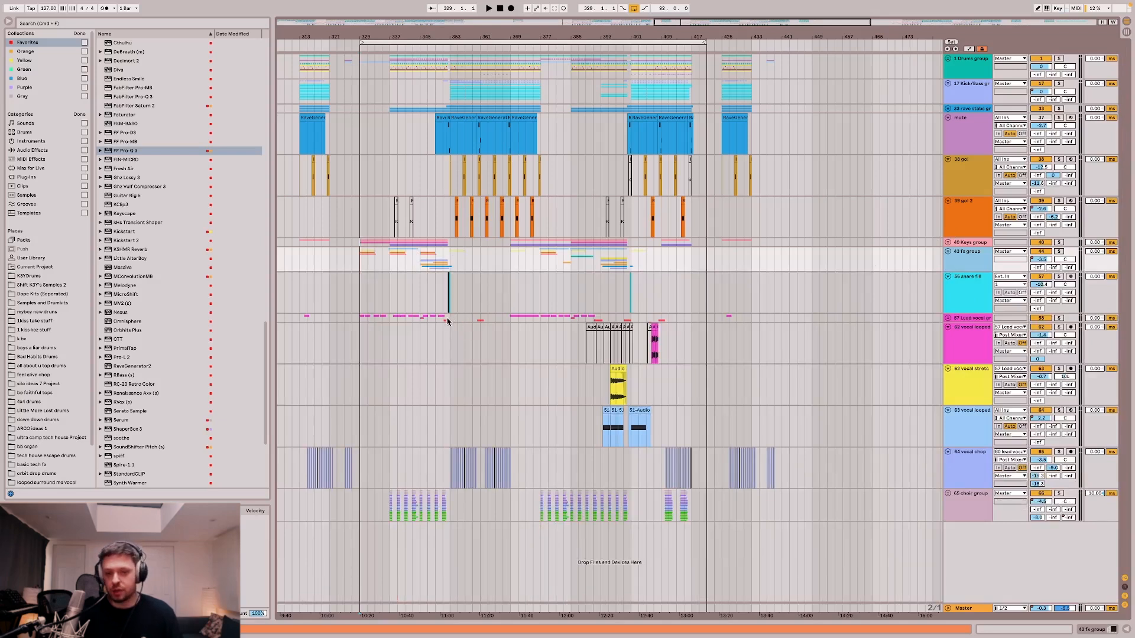
Unfold the lead vocal group to view the lead vocal 1 track's effect chain, and fold the group again.
left_click(428, 323)
left_click(948, 319)
left_click(948, 319)
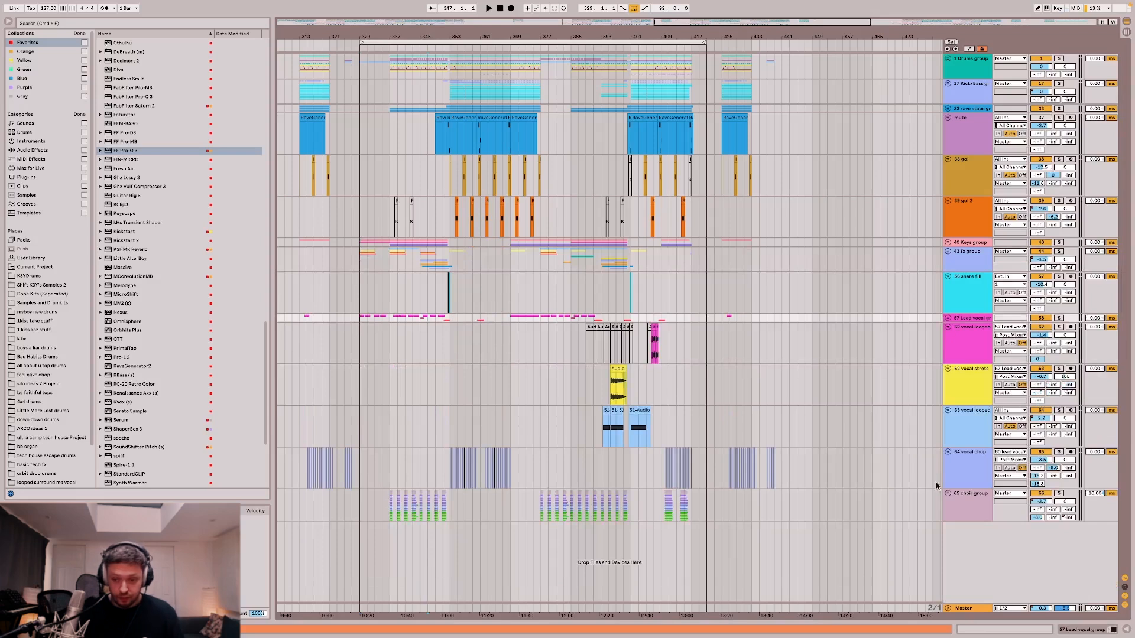
left_click(947, 320)
scroll(954, 330, "down", 3)
left_click(953, 330)
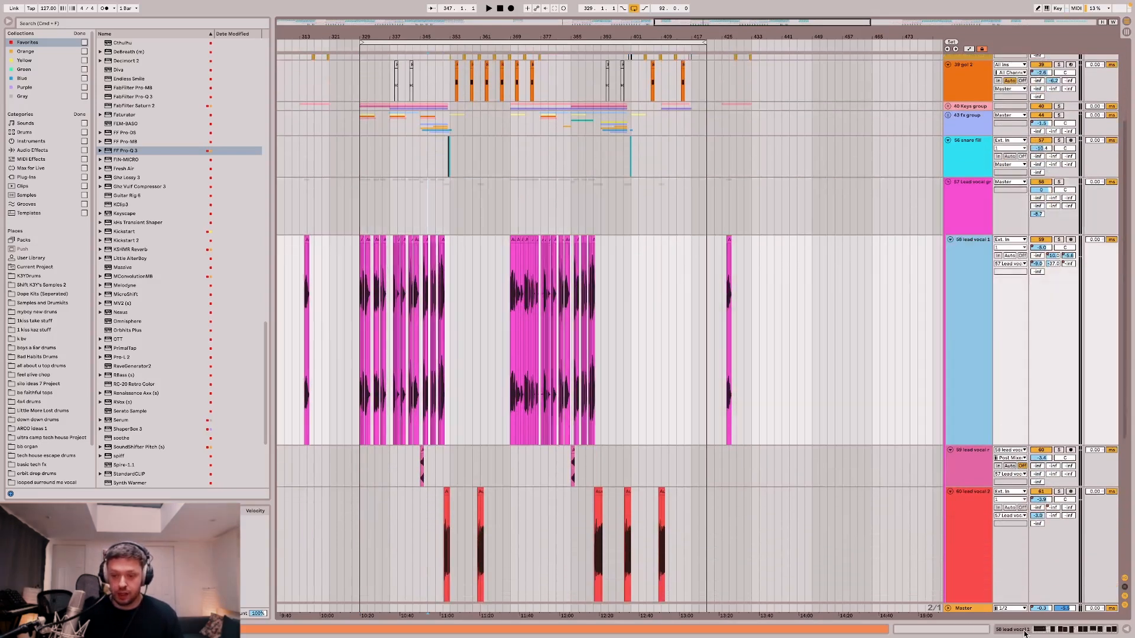
left_click(1024, 631)
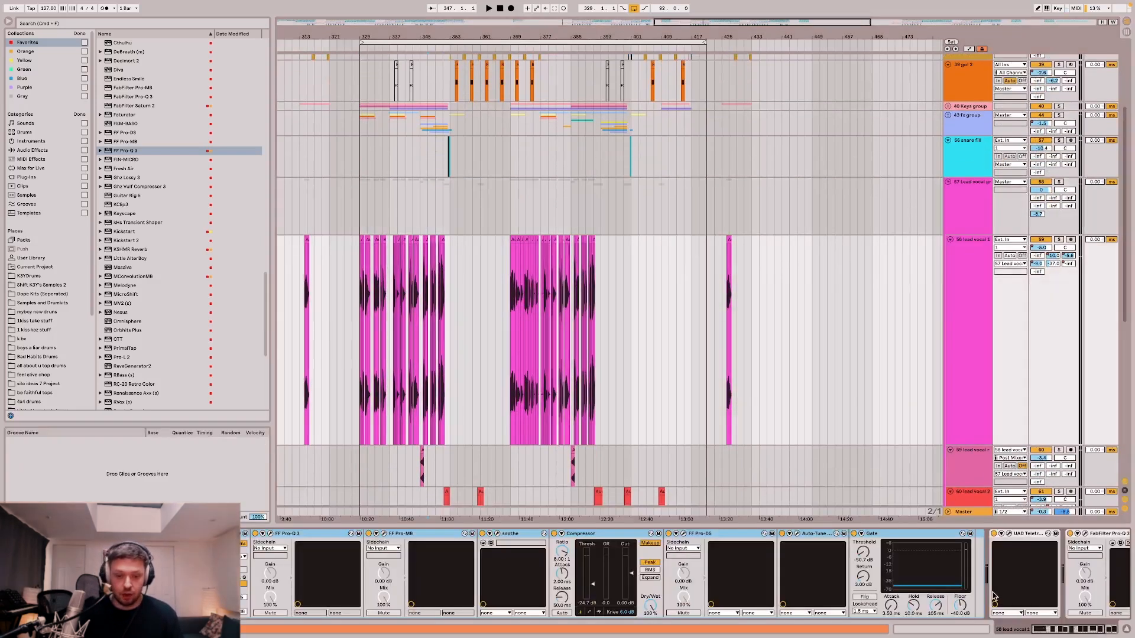
left_click(960, 219)
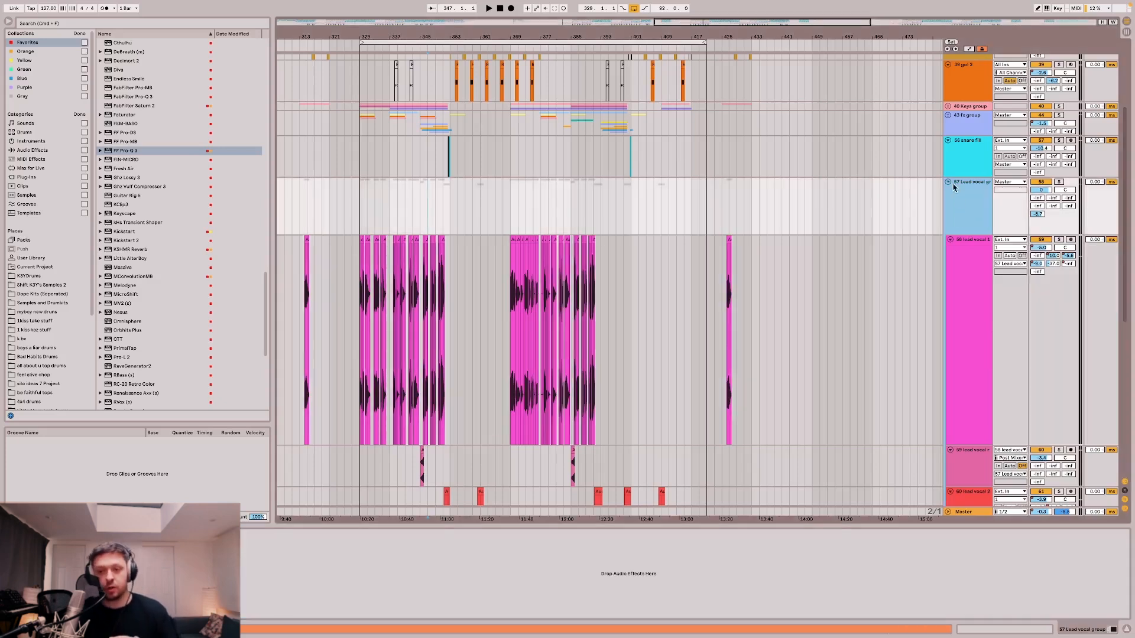
left_click(948, 182)
Unfold the choir group, look through its individual choir tracks, and fold the group again.
left_click(961, 363)
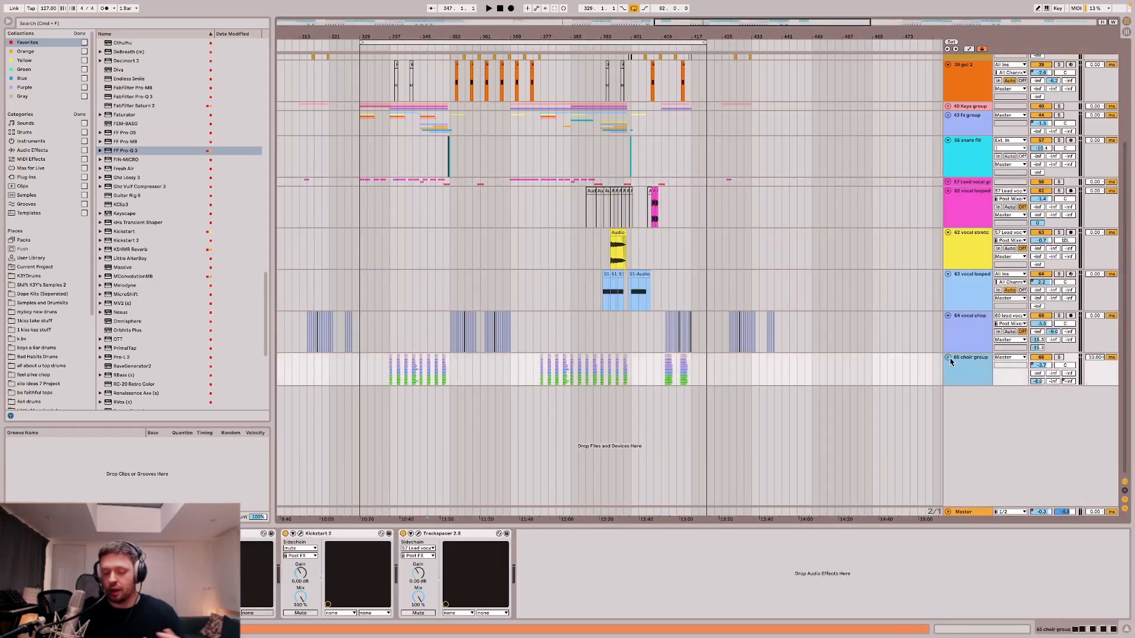
left_click(949, 359)
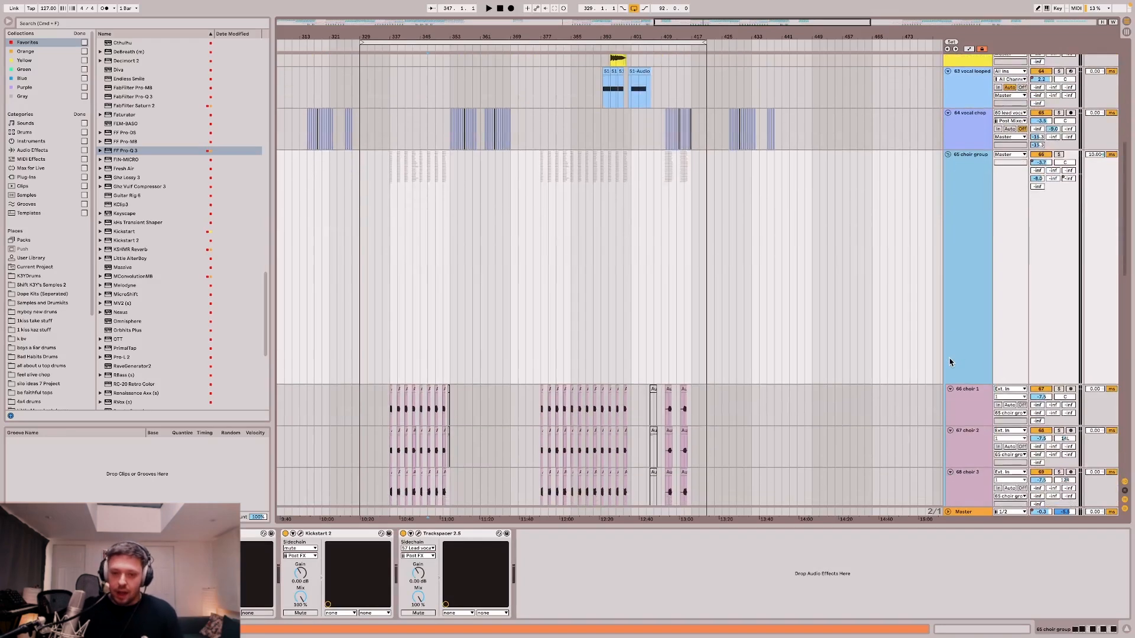
scroll(969, 227, "down", 10)
scroll(979, 234, "up", 10)
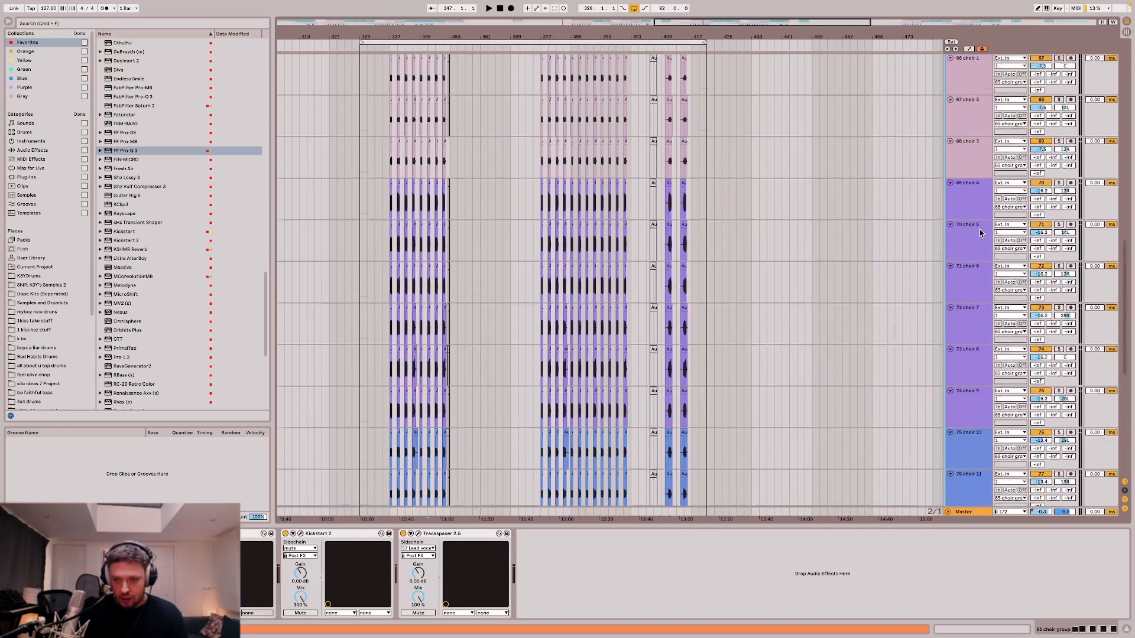
left_click(975, 243)
left_click(962, 180)
scroll(961, 189, "up", 5)
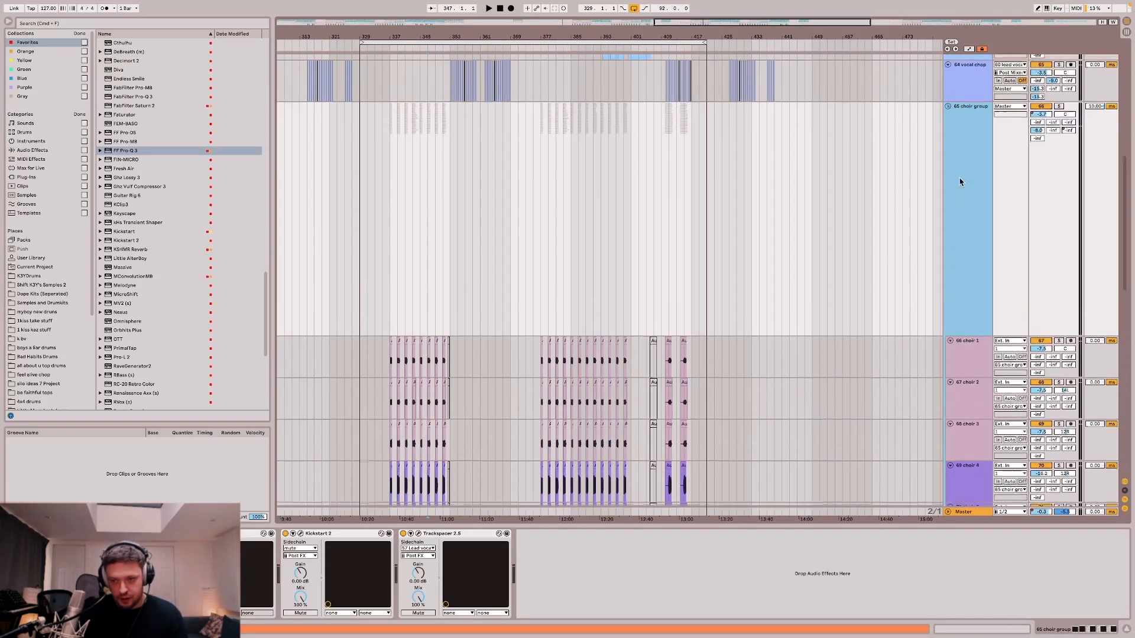
left_click(950, 197)
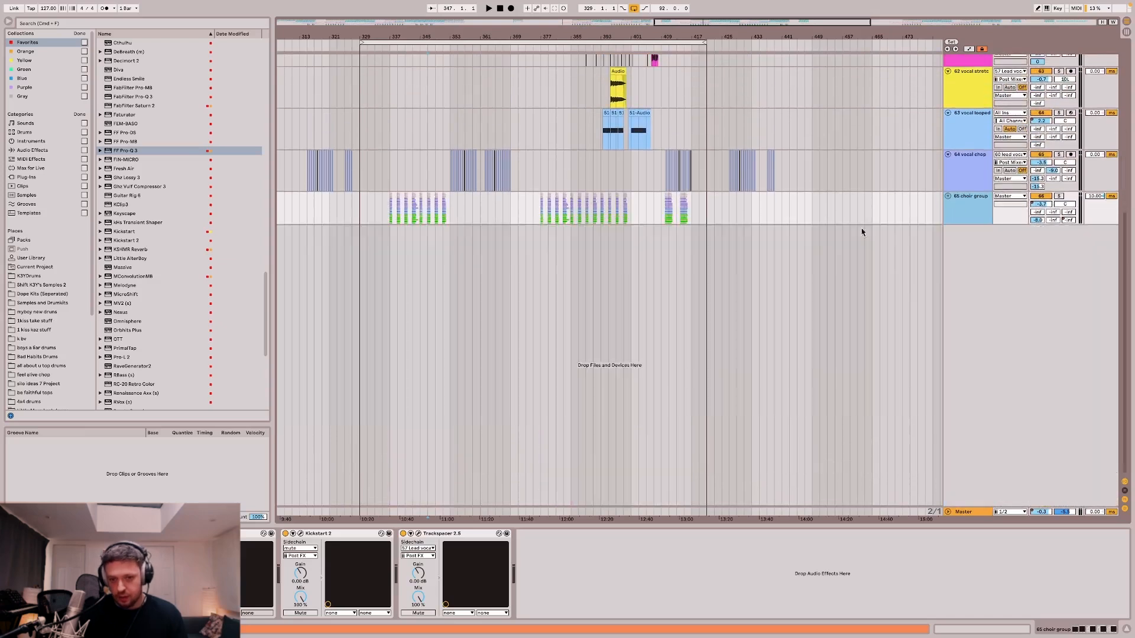
Play the arrangement from bar 343 through the drop to about bar 362, and stop playback.
scroll(692, 245, "up", 5)
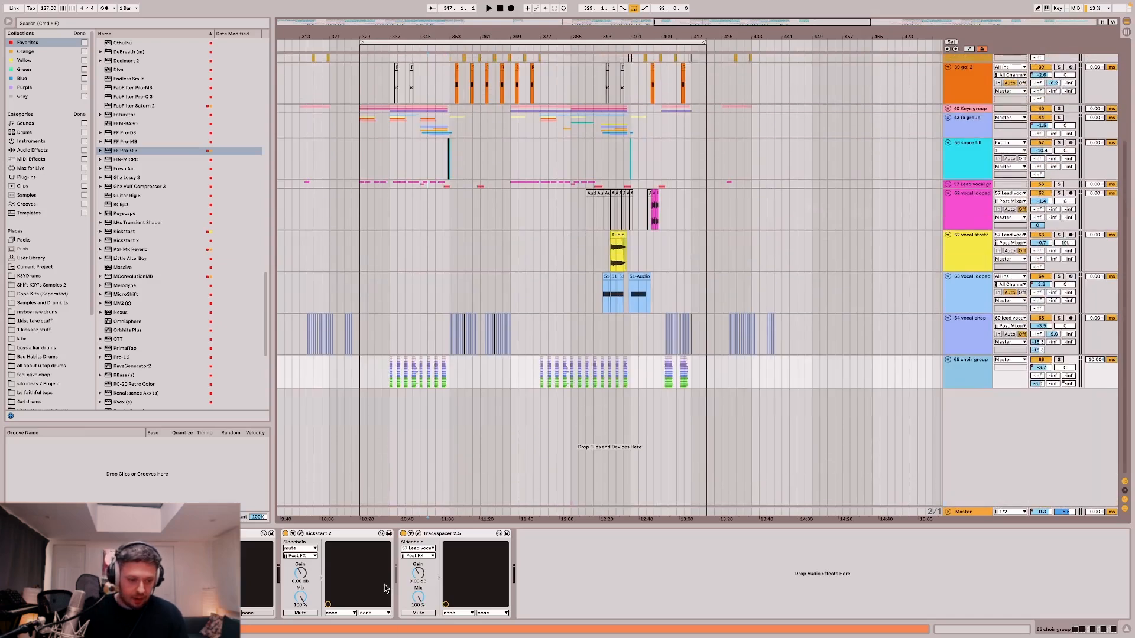
scroll(441, 256, "up", 4)
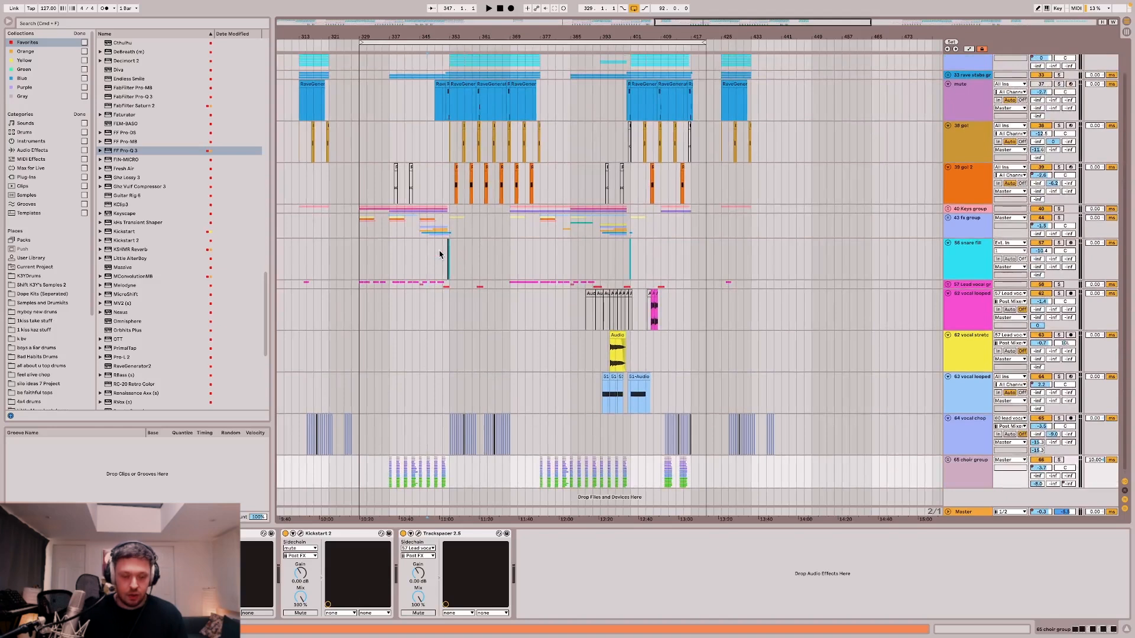
left_click(436, 311)
left_click(412, 323)
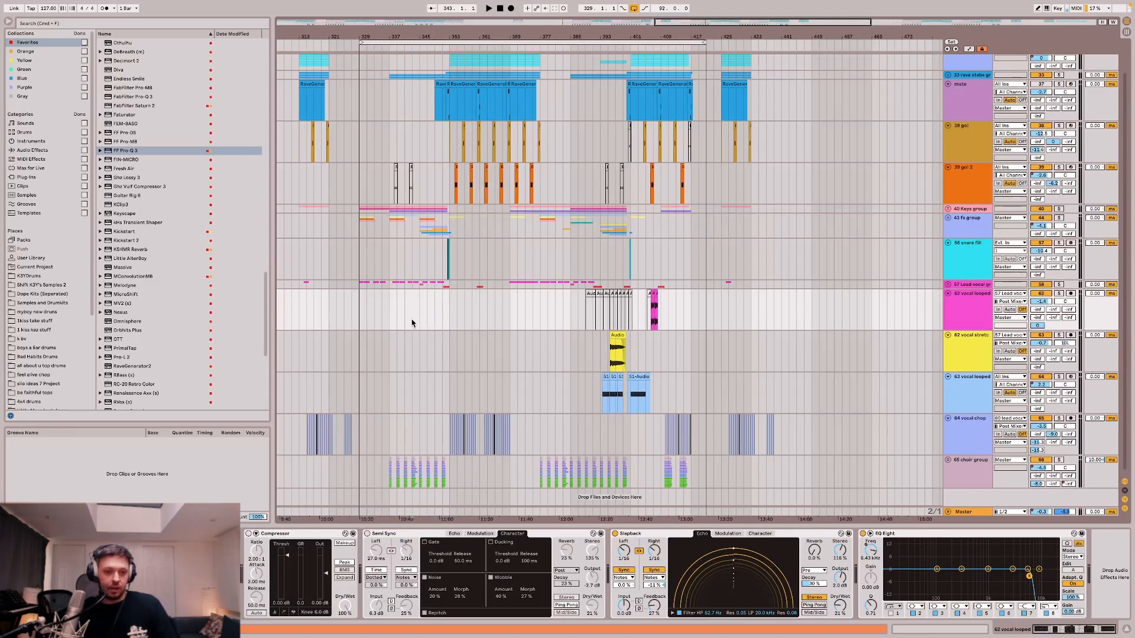
key("space")
scroll(412, 317, "up", 3)
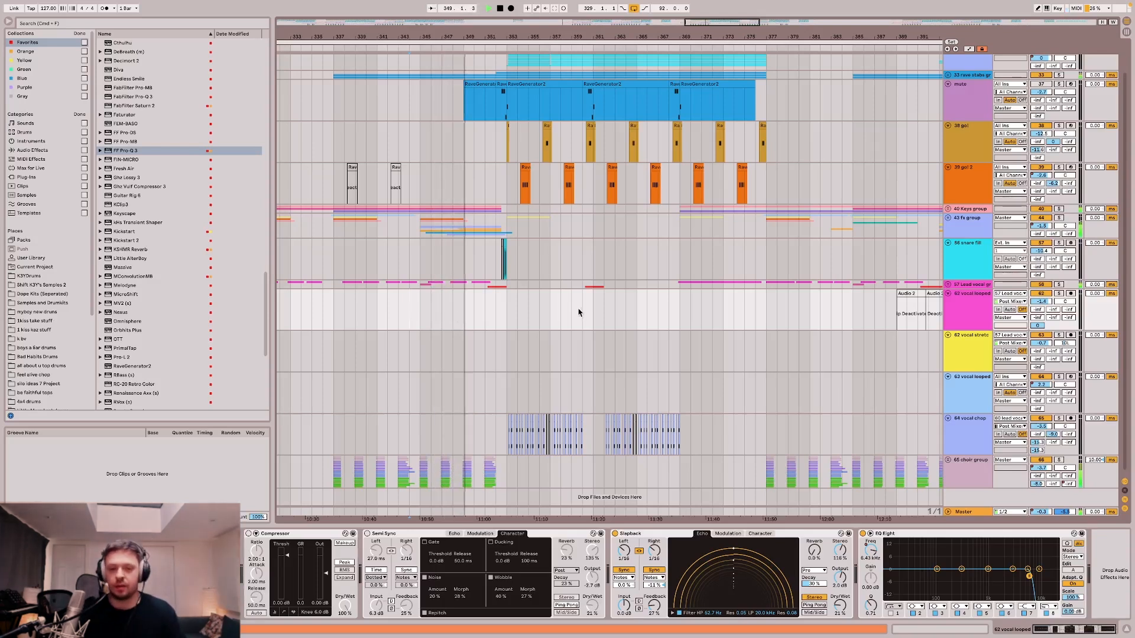
scroll(580, 312, "down", 3)
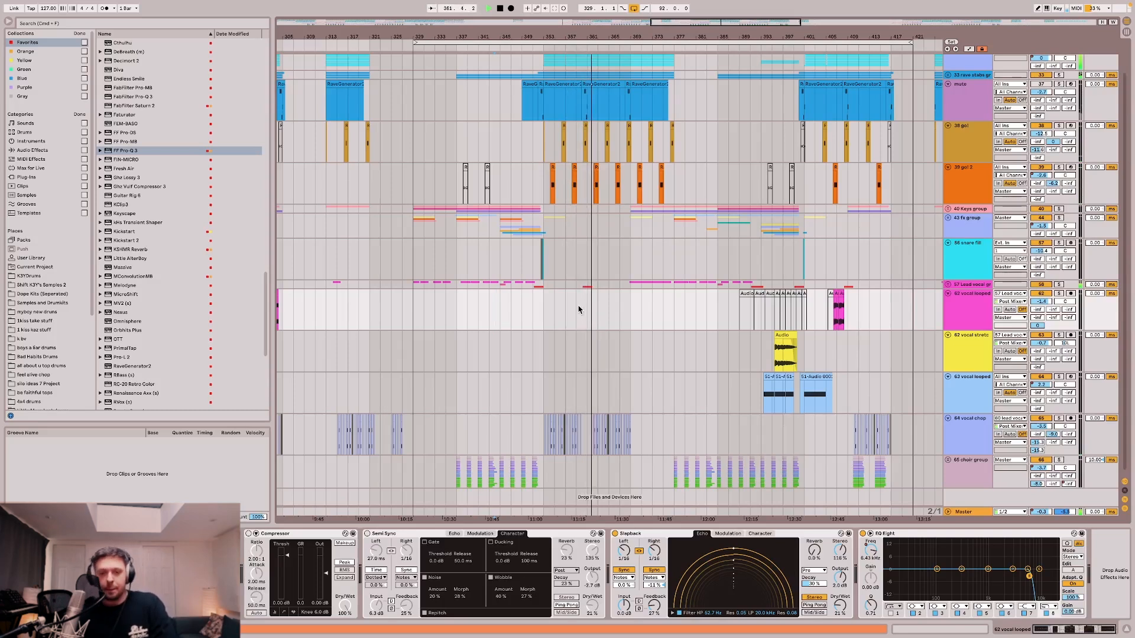
key("space")
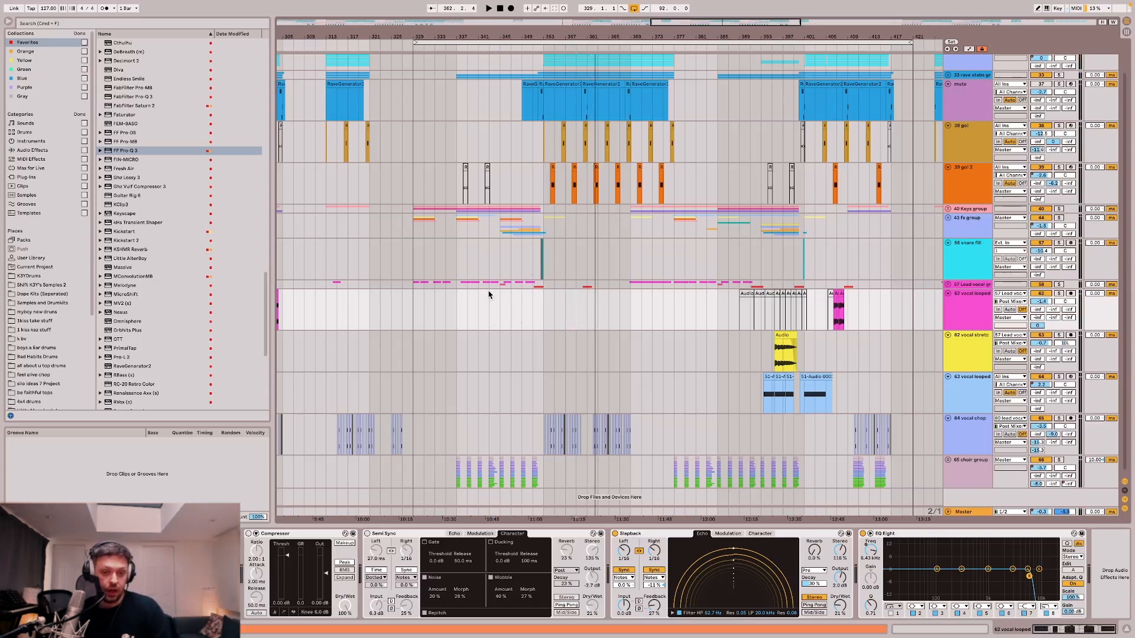
Display the Master track's device chain and reveal the return tracks in the arrangement.
scroll(552, 296, "right", 3)
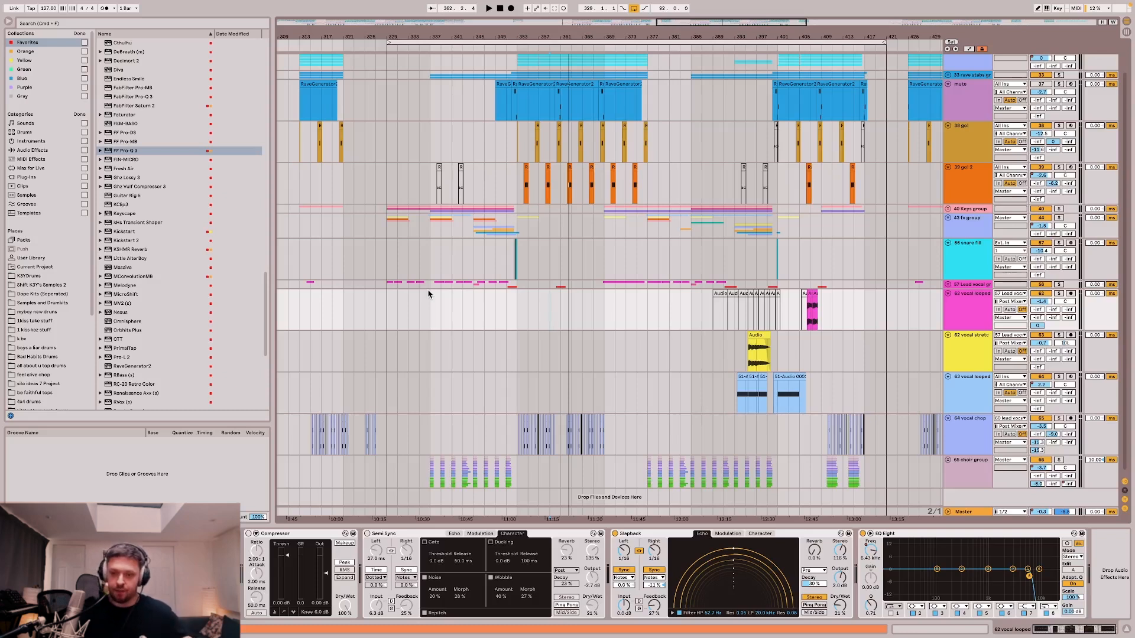
scroll(431, 298, "up", 2)
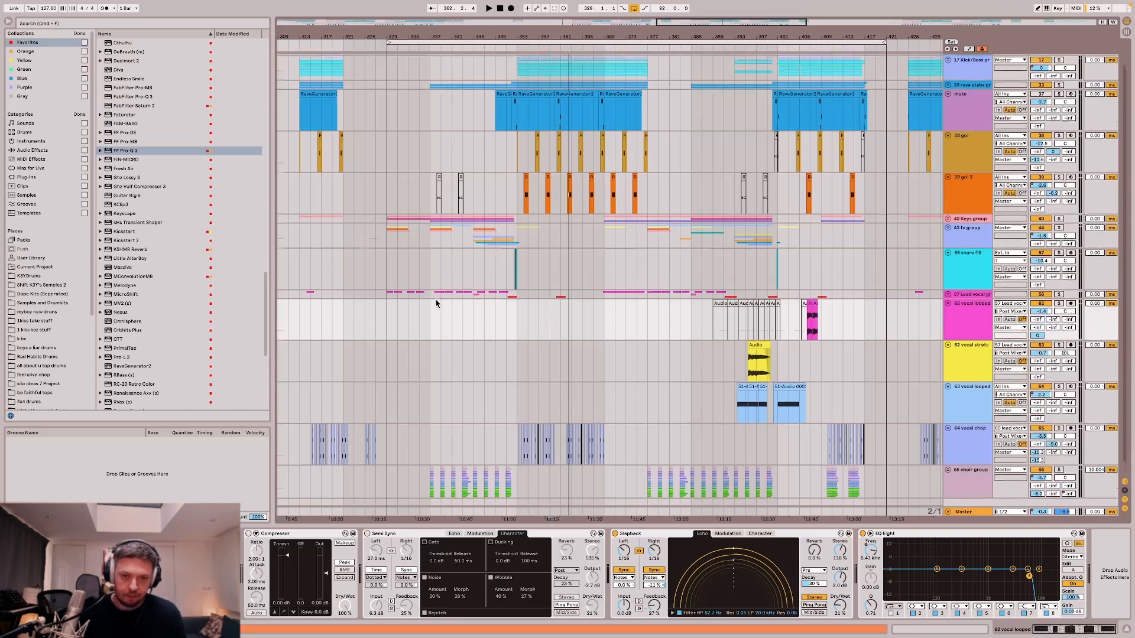
left_click(508, 512)
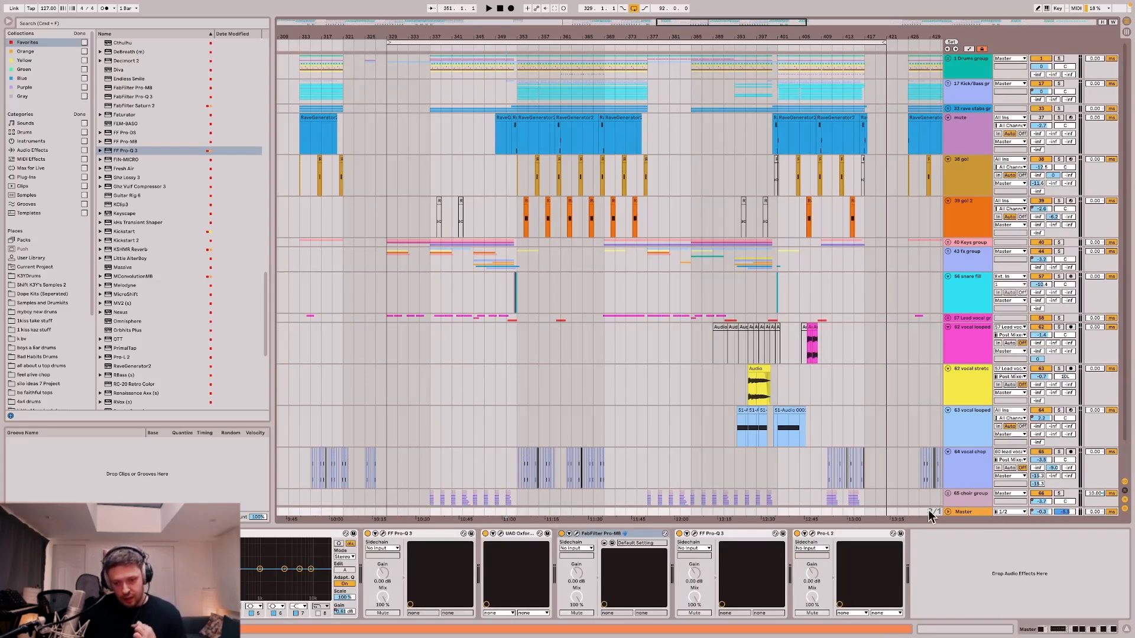
left_click(1125, 490)
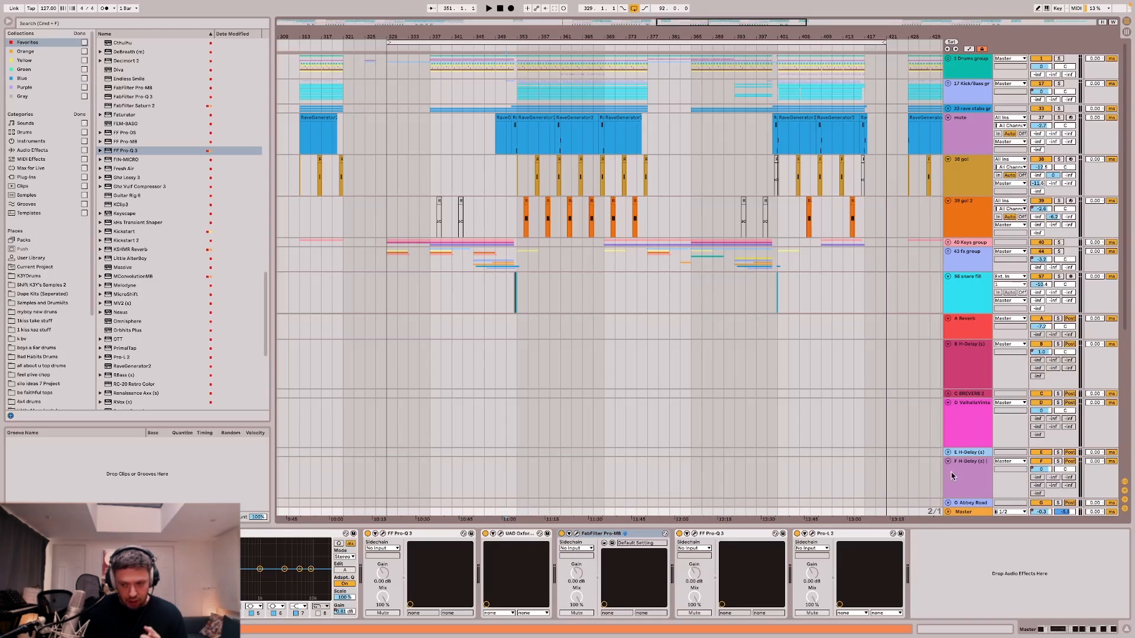
Unfold the G Abbey Road return track and deactivate it, and hide the return tracks.
left_click(972, 505)
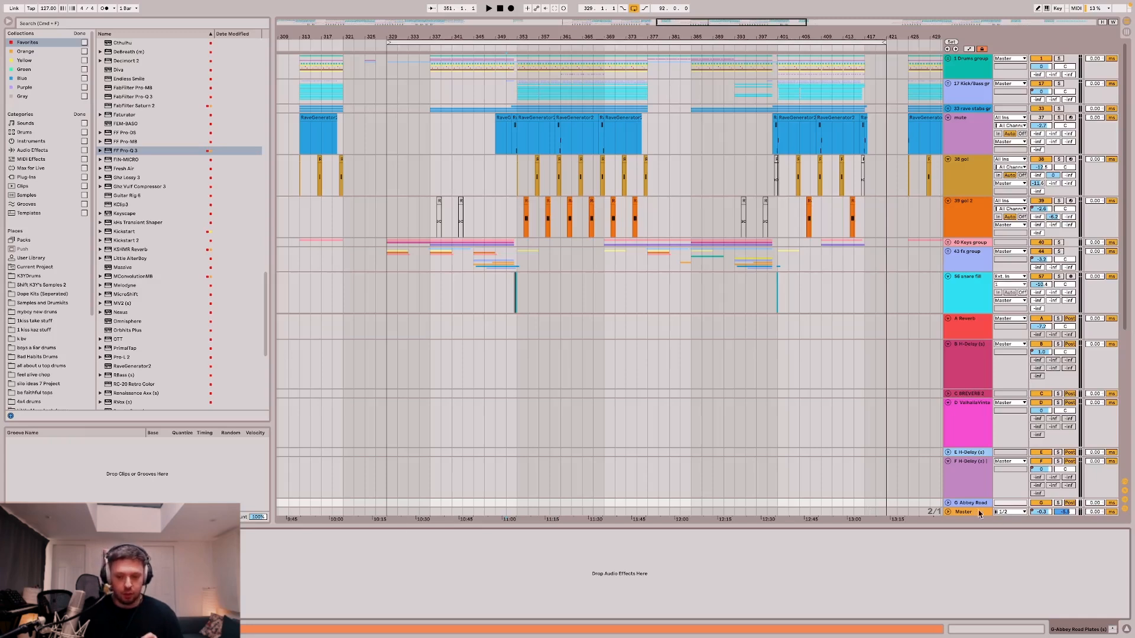
left_click(948, 503)
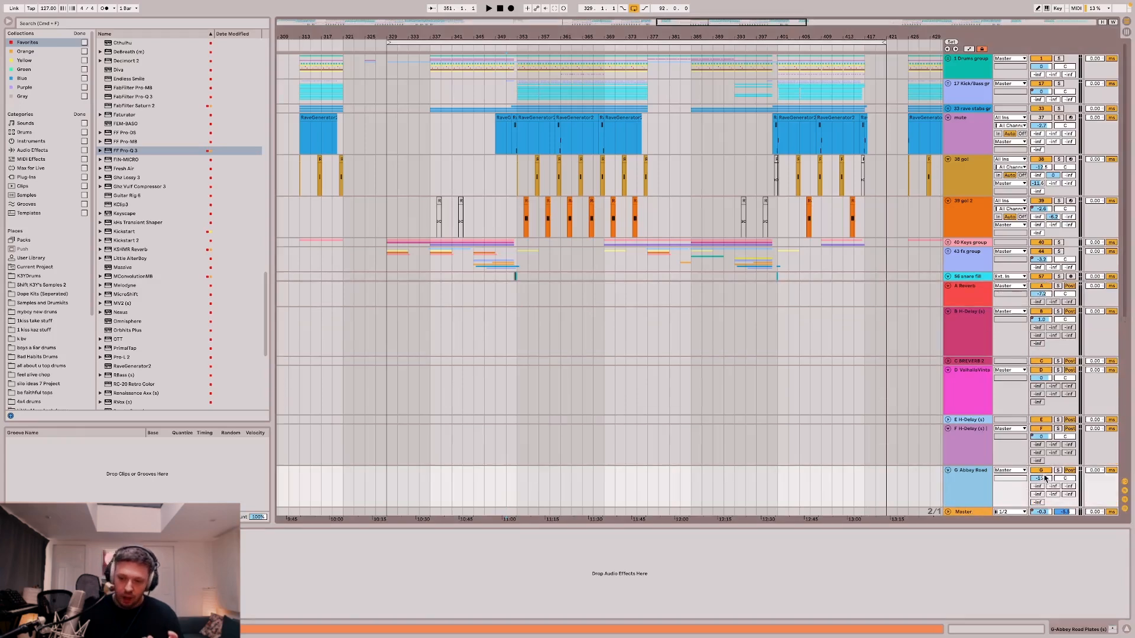
left_click(1042, 471)
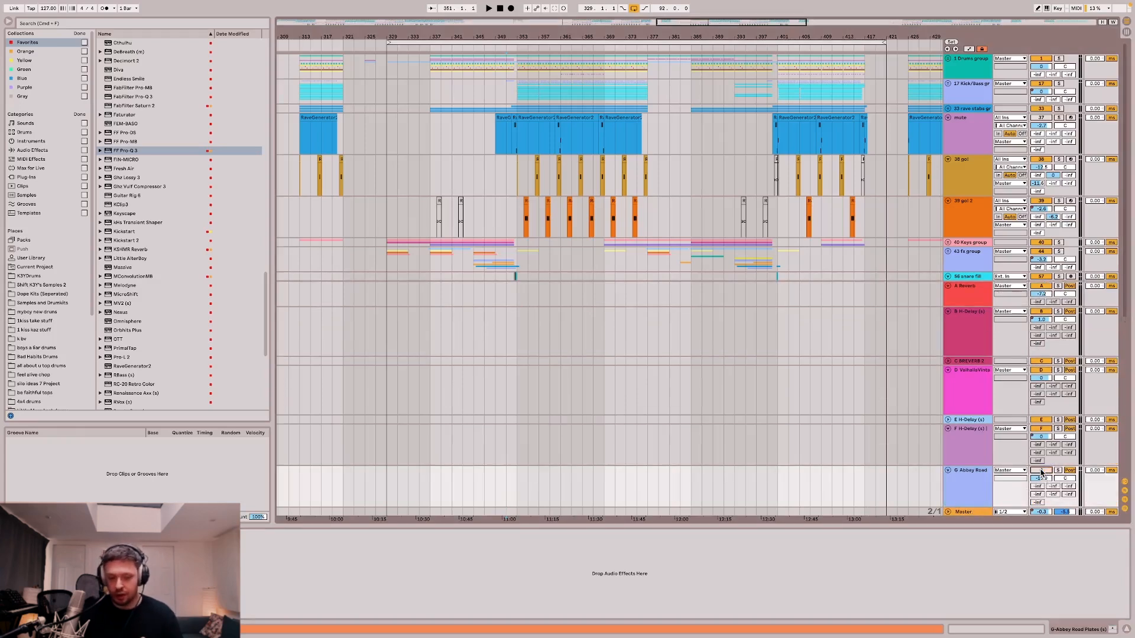
left_click(1124, 491)
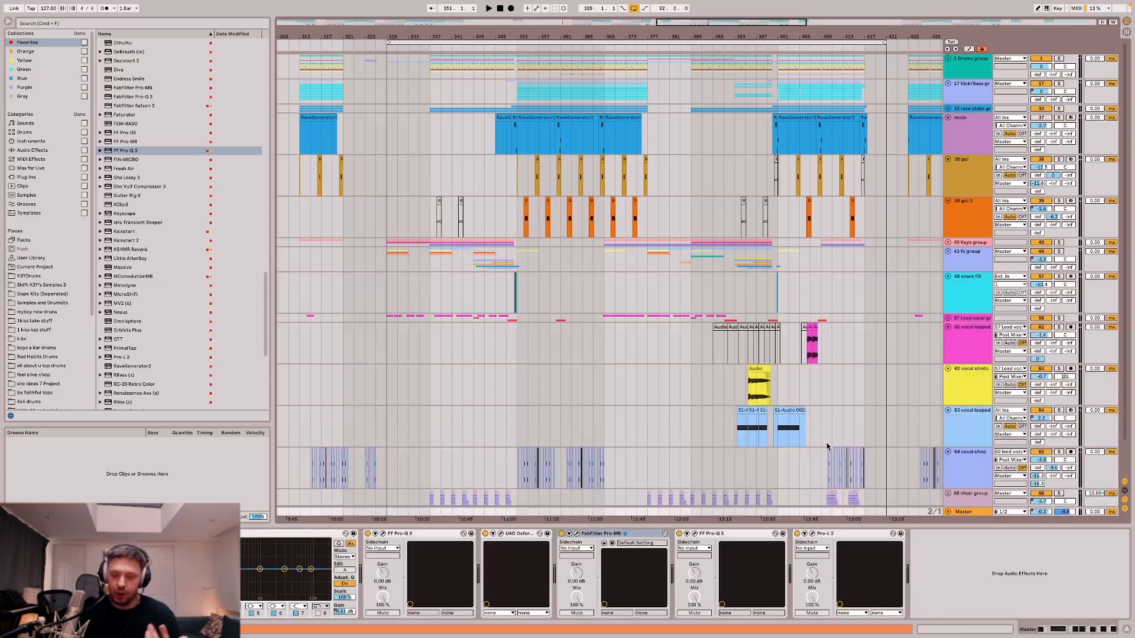
Place the insert marker at bar 329 and look closely at the looped and stretched vocal clips around bar 400.
left_click(387, 260)
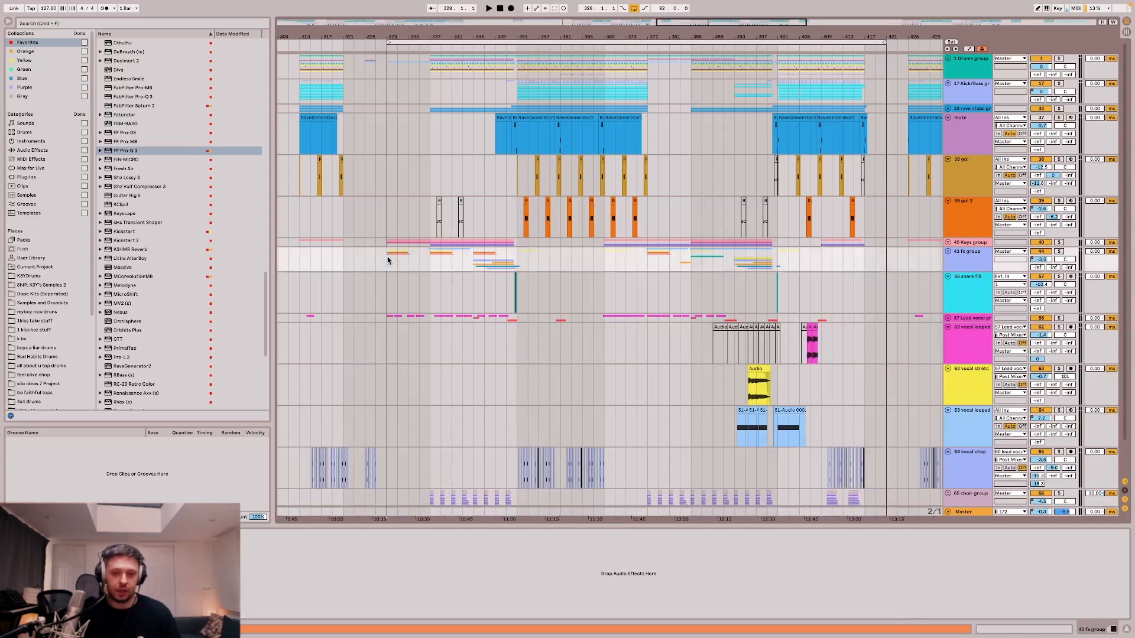
scroll(490, 259, "down", 2)
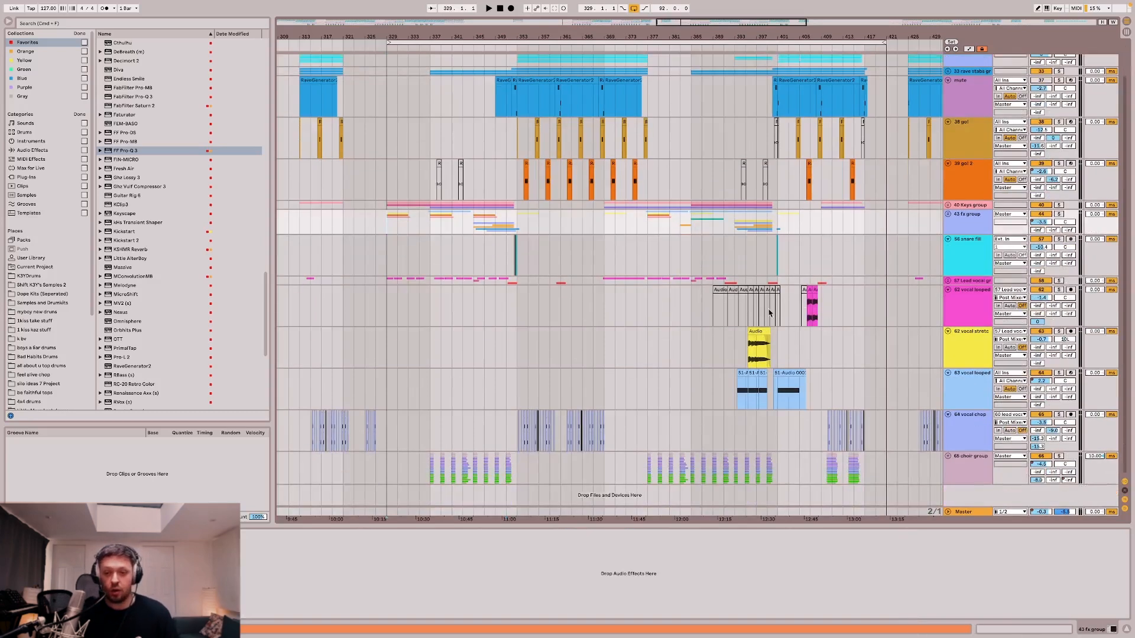
scroll(822, 309, "up", 5)
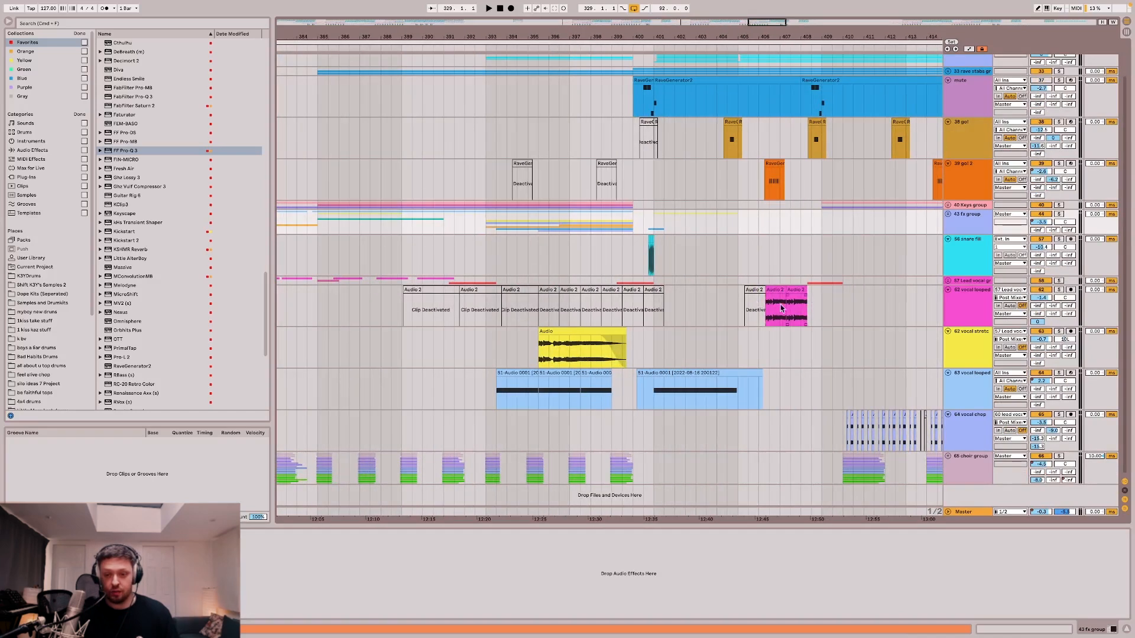
scroll(801, 312, "down", 5)
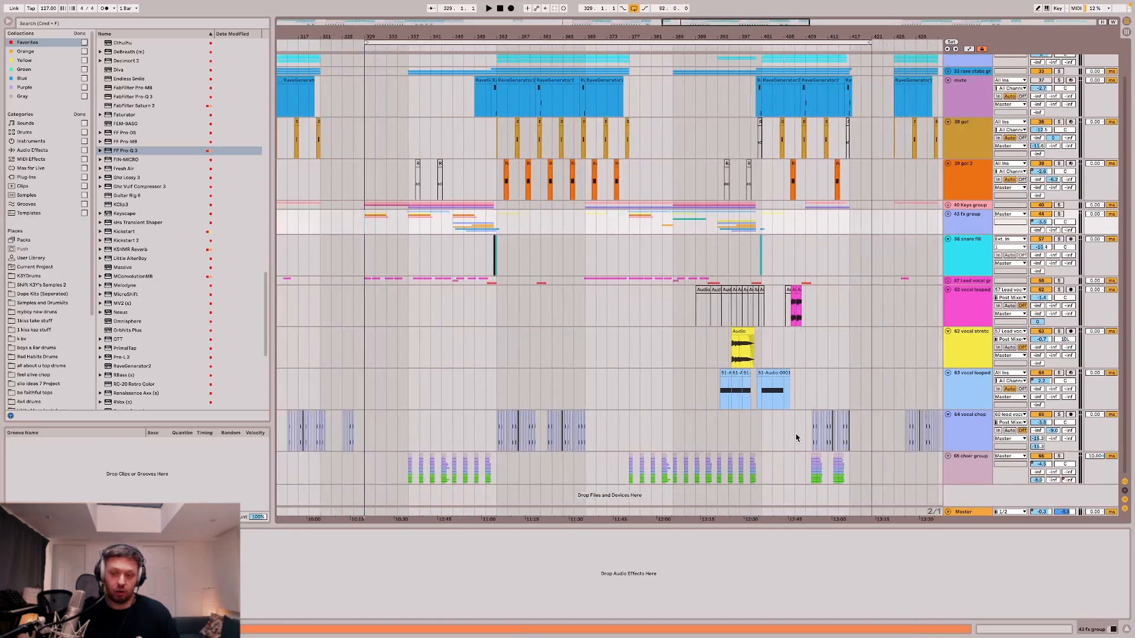
Look over the full track layout from the "radio edit even shorter" locator to the sections beyond bar 417.
scroll(616, 383, "left", 3)
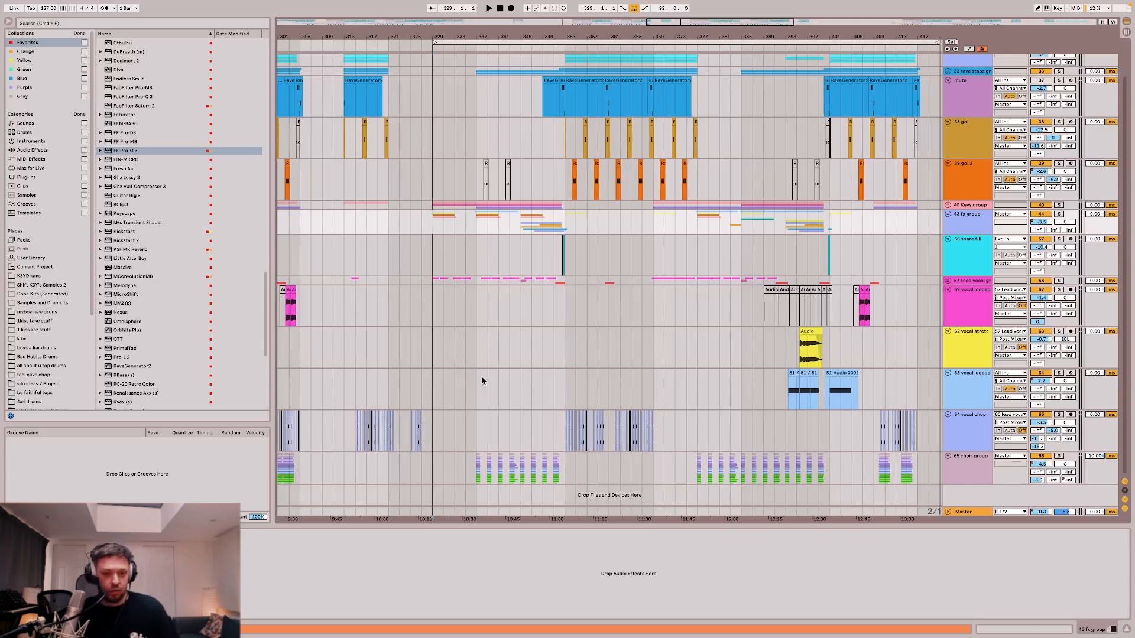
scroll(482, 380, "up", 2)
scroll(482, 379, "right", 2)
scroll(481, 379, "down", 4)
scroll(481, 379, "down", 1)
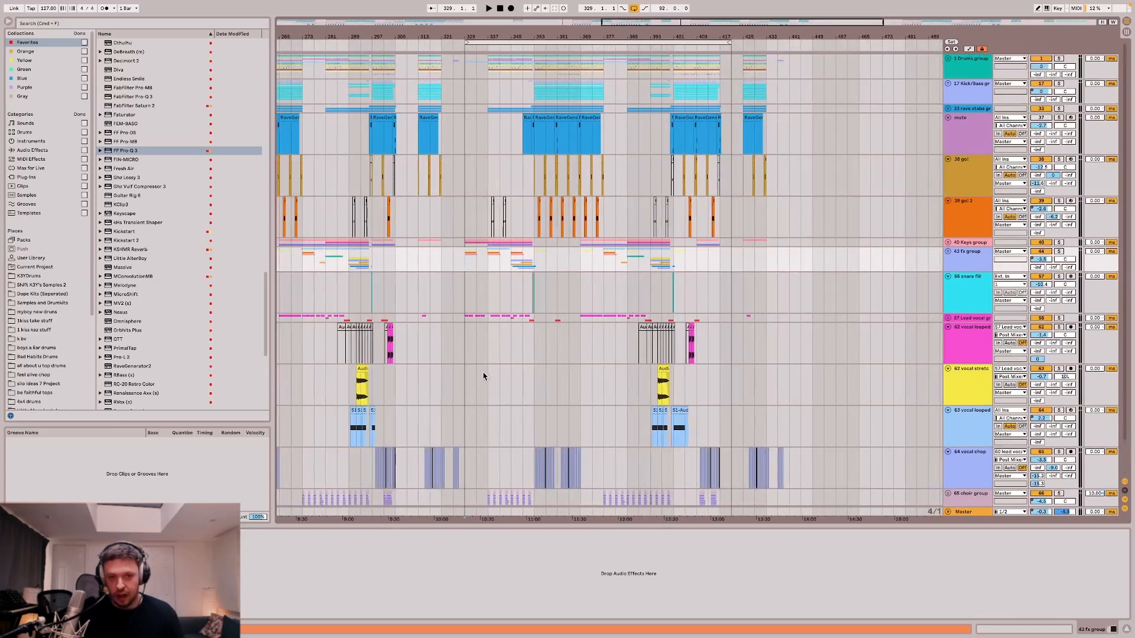
scroll(488, 373, "left", 9)
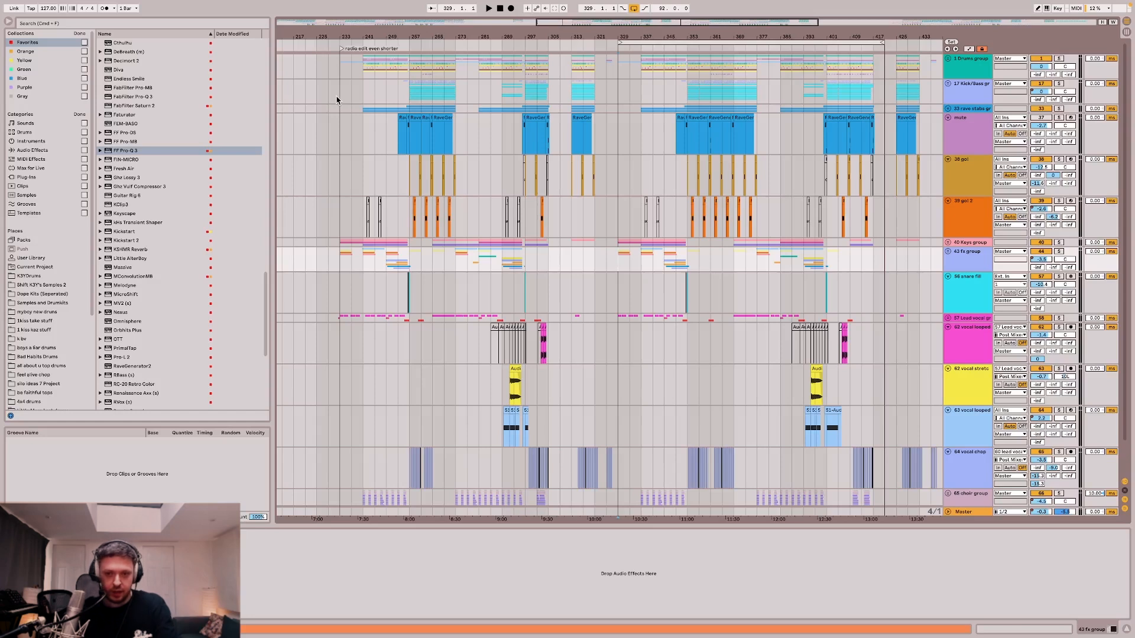
scroll(337, 99, "right", 13)
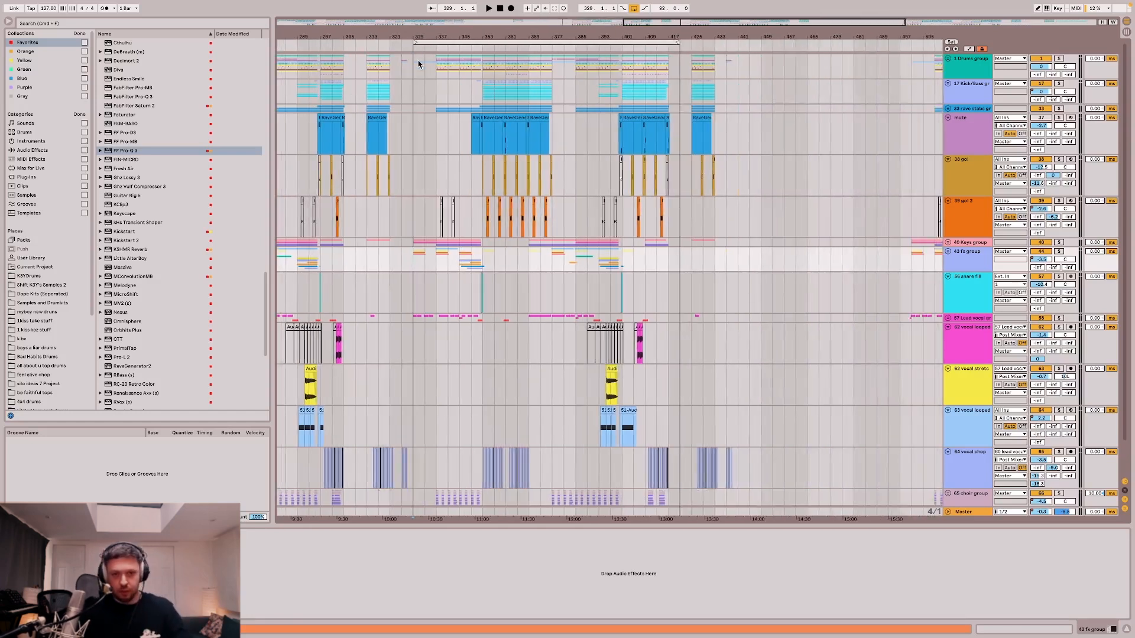
Place the insert marker at bar 333 and compare the section around bars 329 to 417 with the earlier version.
left_click_drag(418, 63, 684, 380)
left_click(431, 271)
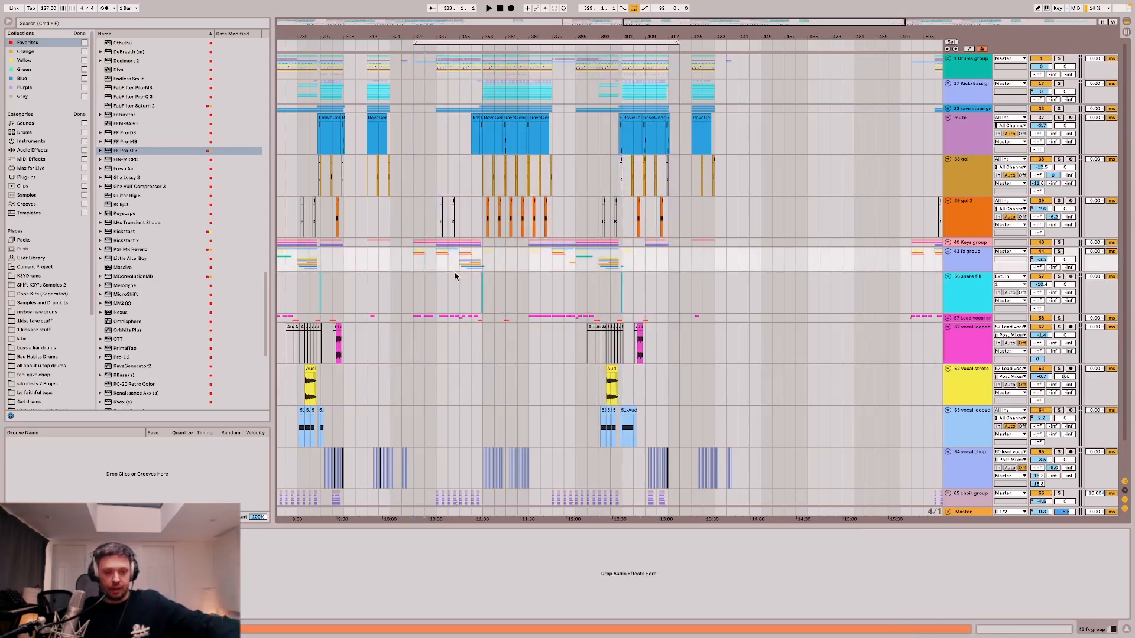
scroll(470, 276, "up", 3, "ctrl")
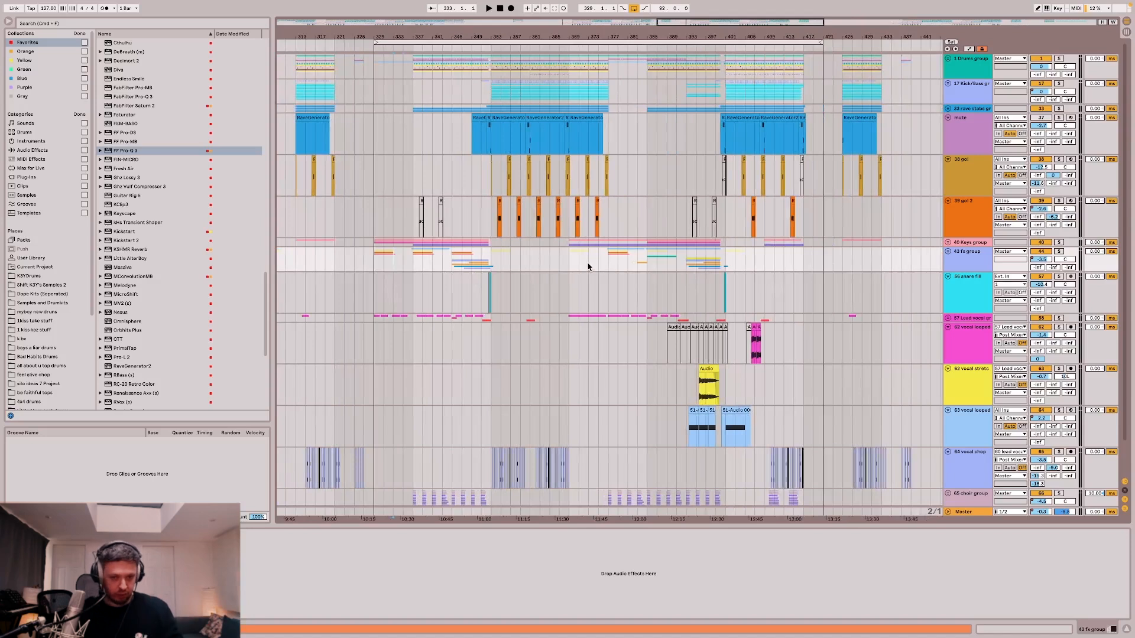
scroll(587, 264, "down", 2)
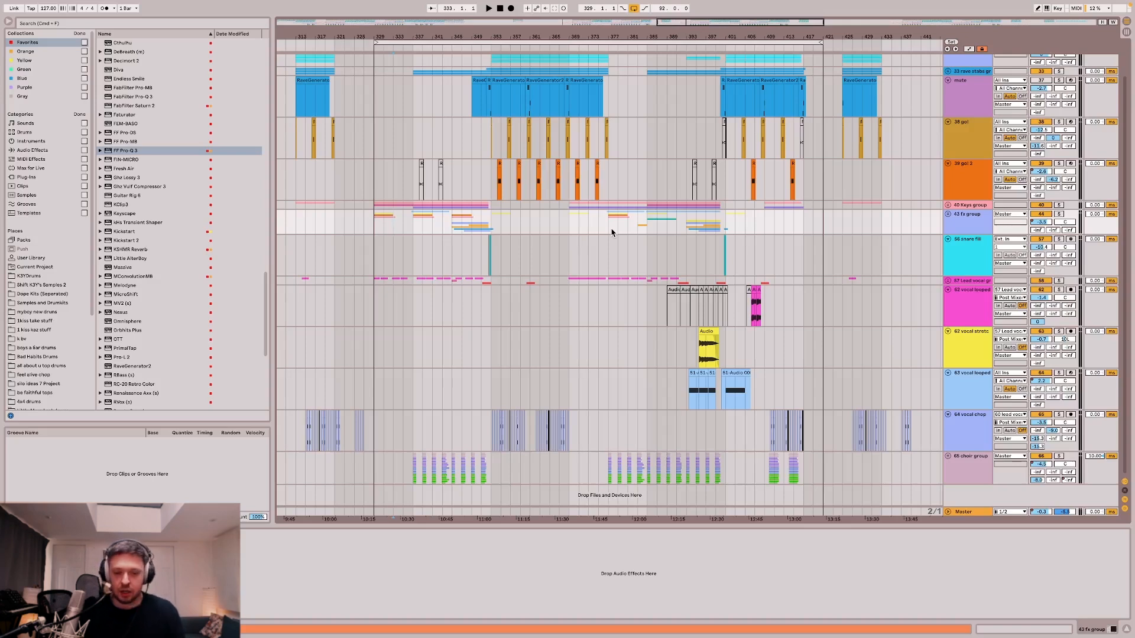
scroll(640, 251, "left", 5)
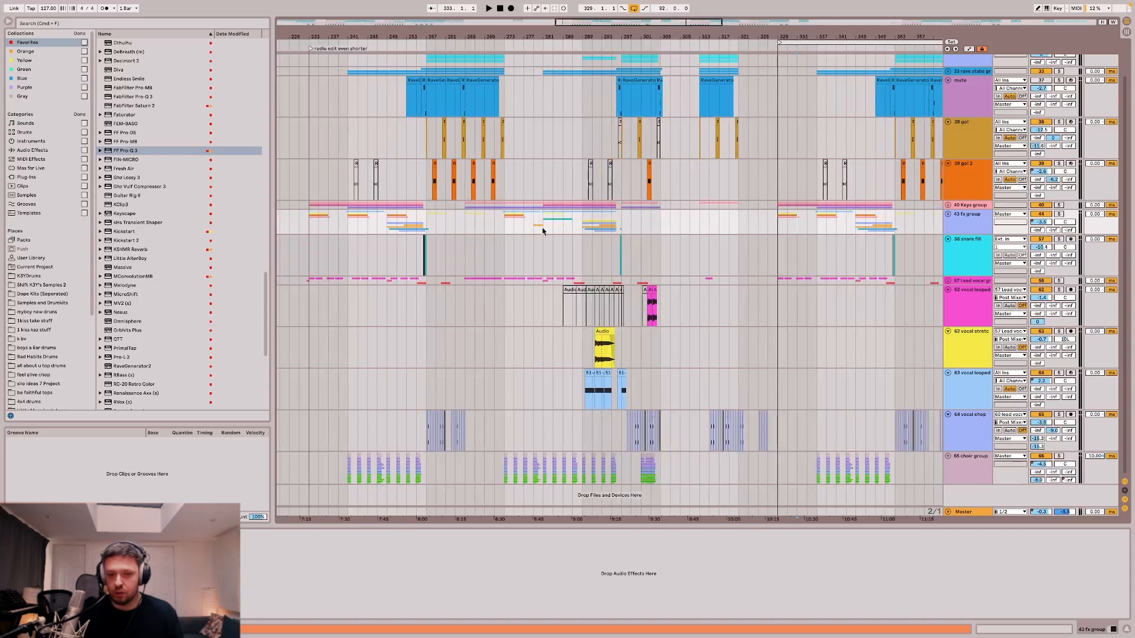
scroll(498, 228, "right", 5)
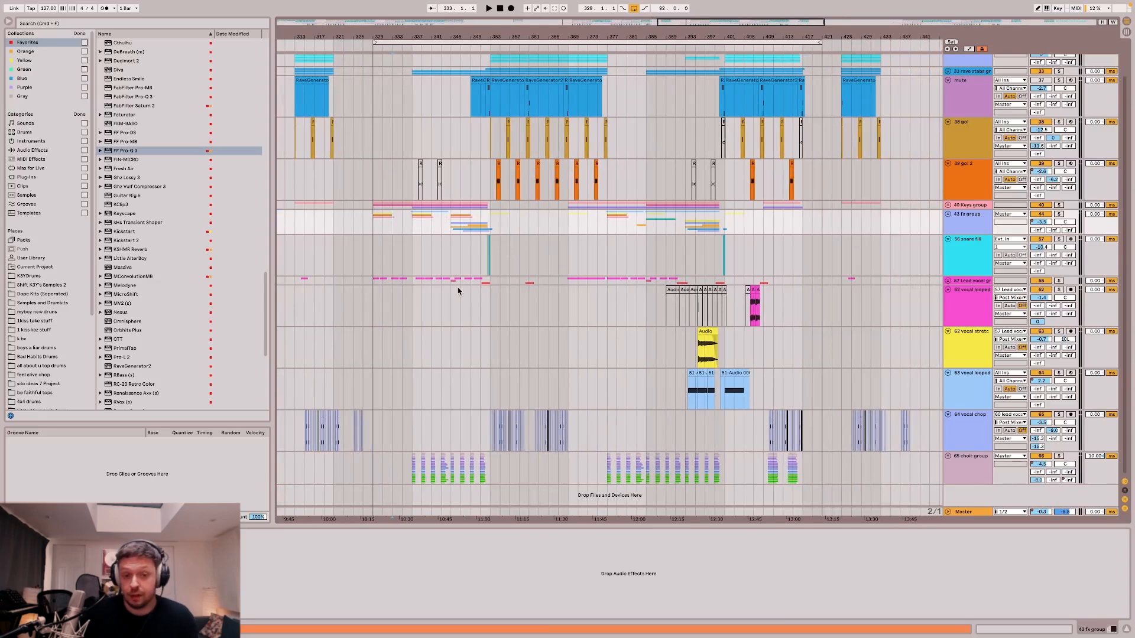
Unfold the 33 rave stabs group and place the insert marker at bar 351 on the 34 rave stab 1 track.
scroll(455, 292, "up", 2)
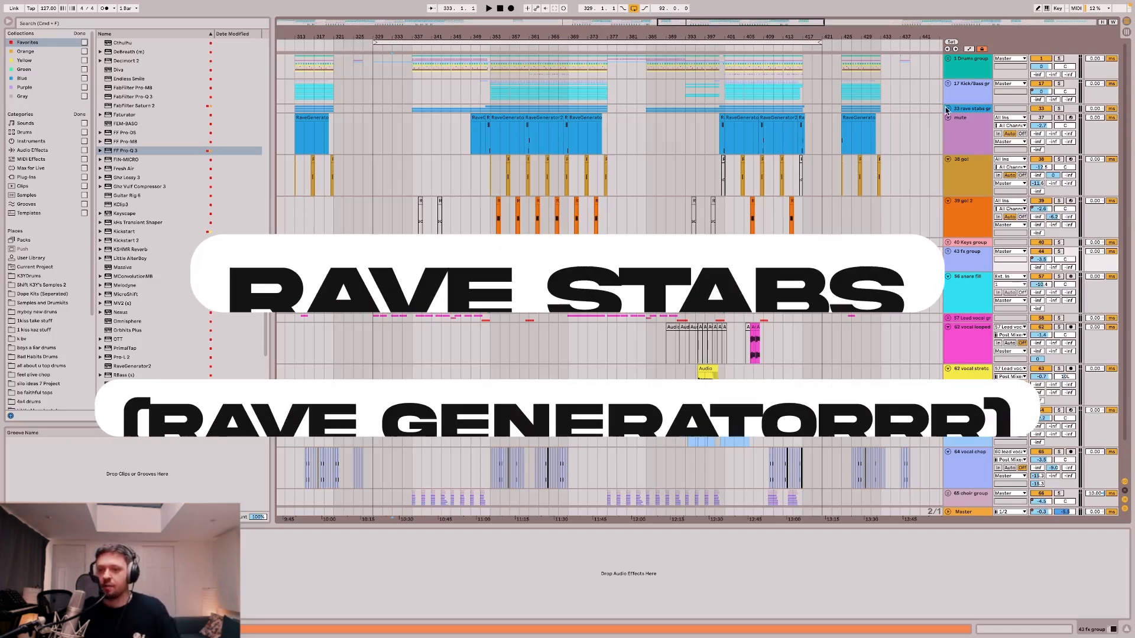
left_click(949, 110)
left_click(948, 110)
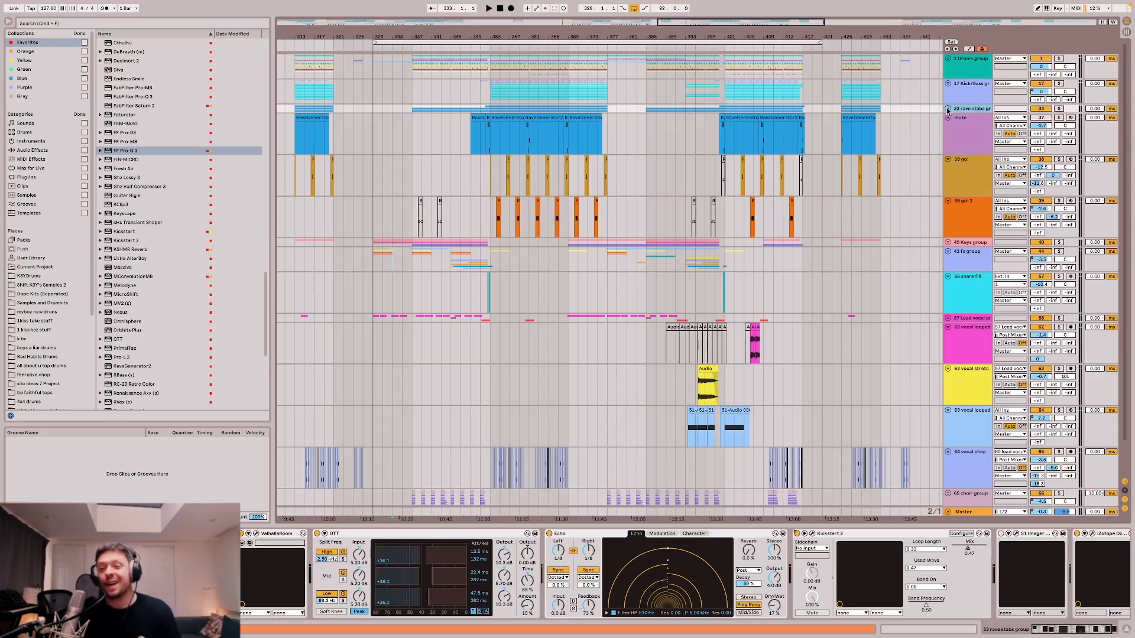
left_click(948, 110)
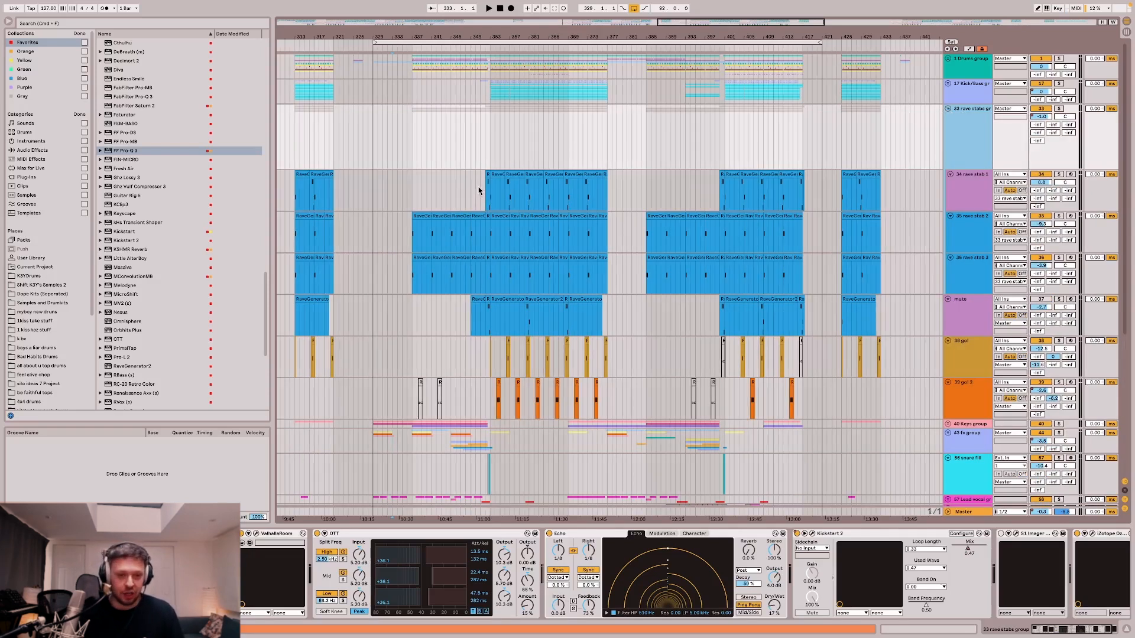
left_click(478, 190)
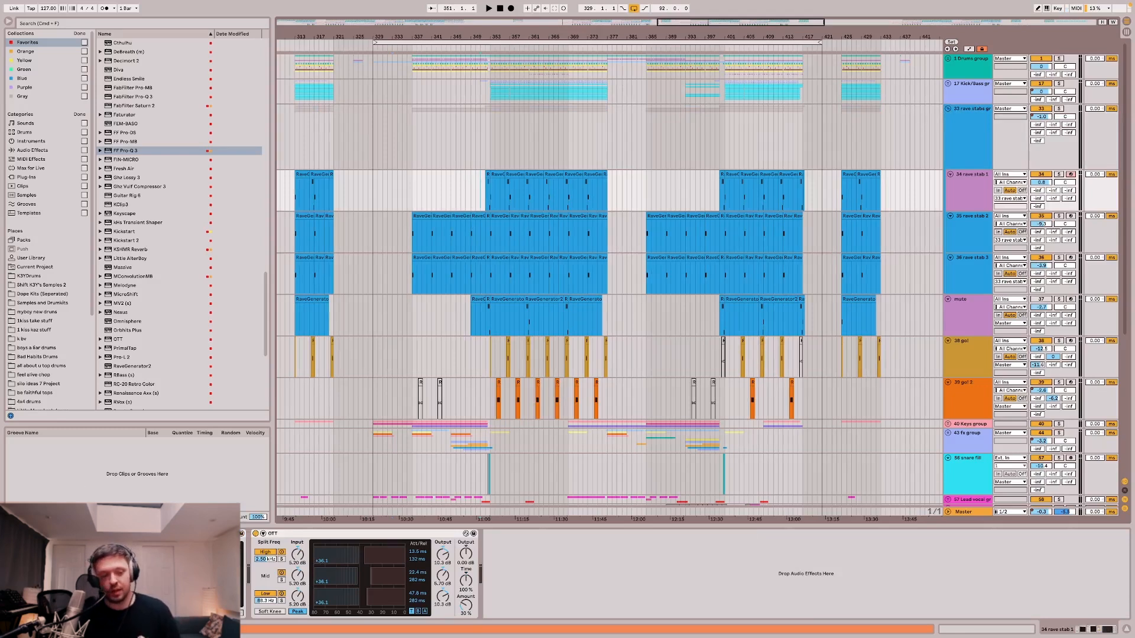
Show the RaveGenerator2 window of rave stab 1, expand its stabs category to view the sounds, and close the window.
key("super+alt+p")
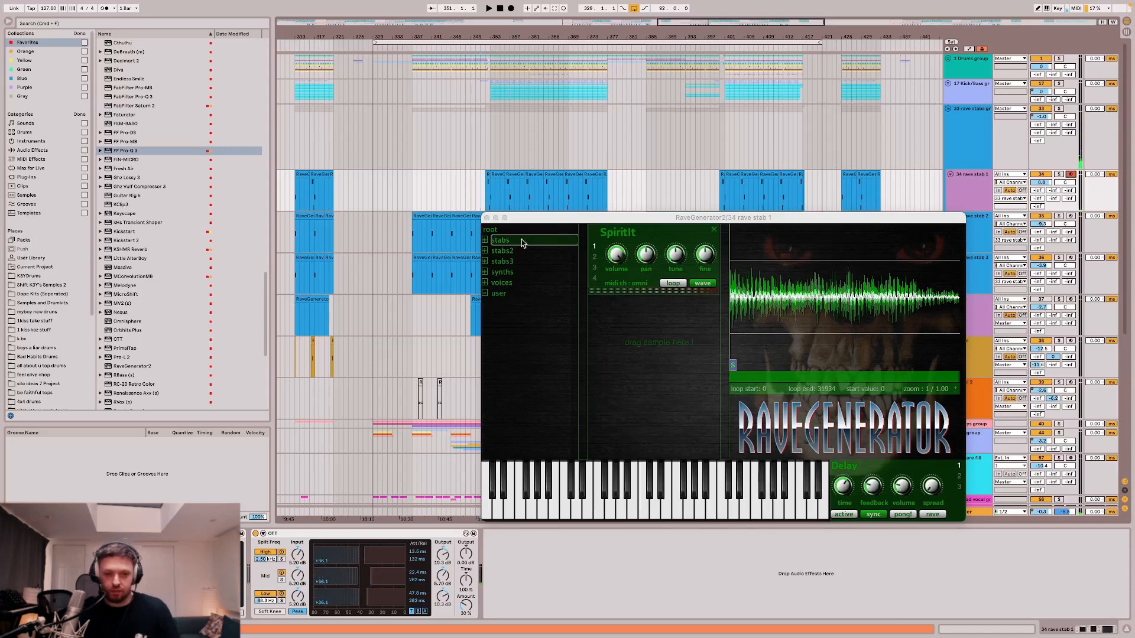
left_click(484, 241)
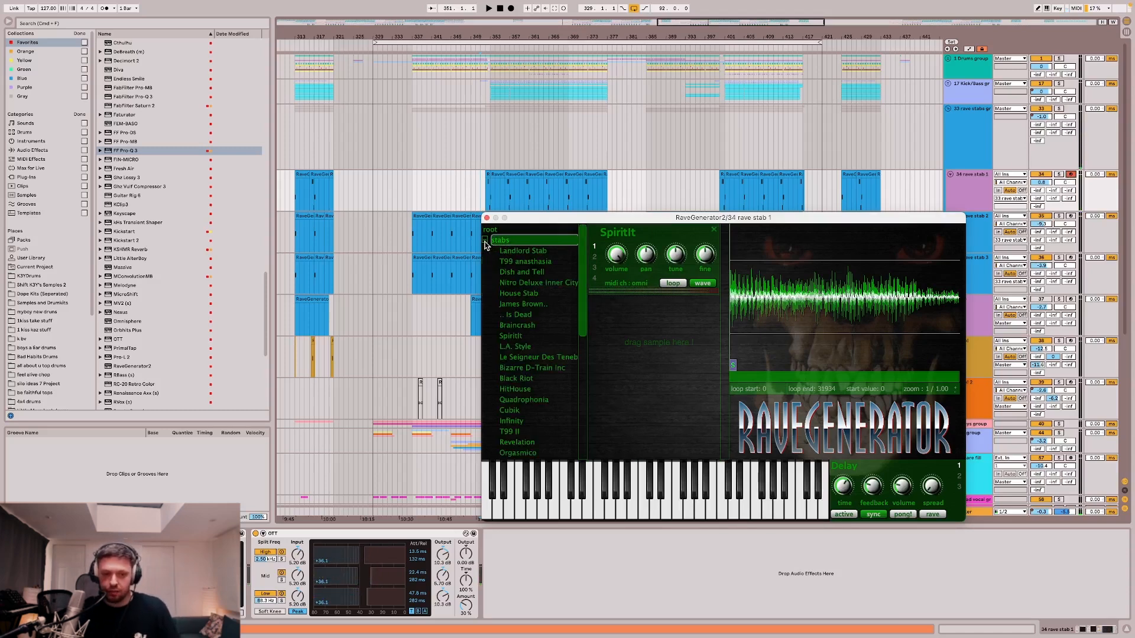
left_click(487, 218)
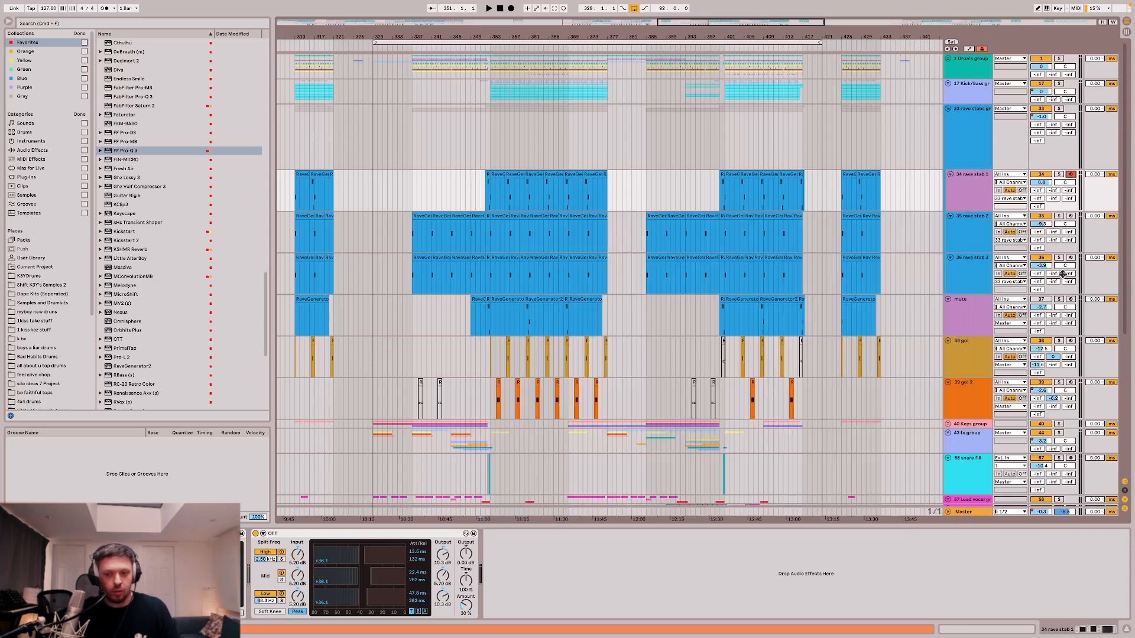
Arm the 35 rave stab 2 track instead of rave stab 1, and view and close its RaveGenerator2 window.
left_click(976, 236)
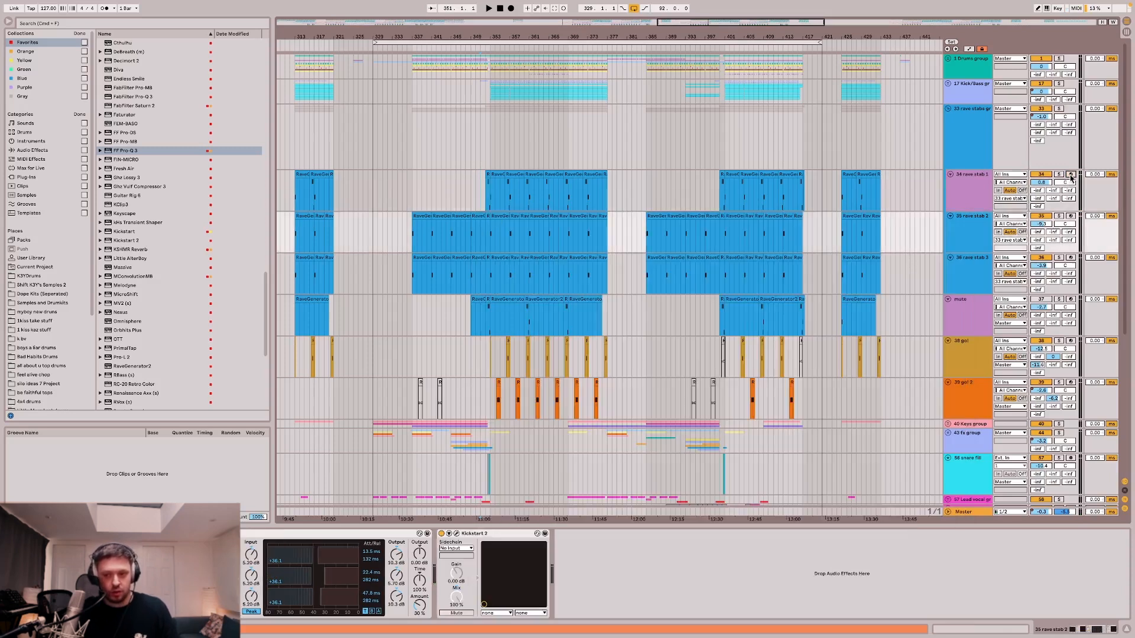
left_click(964, 223)
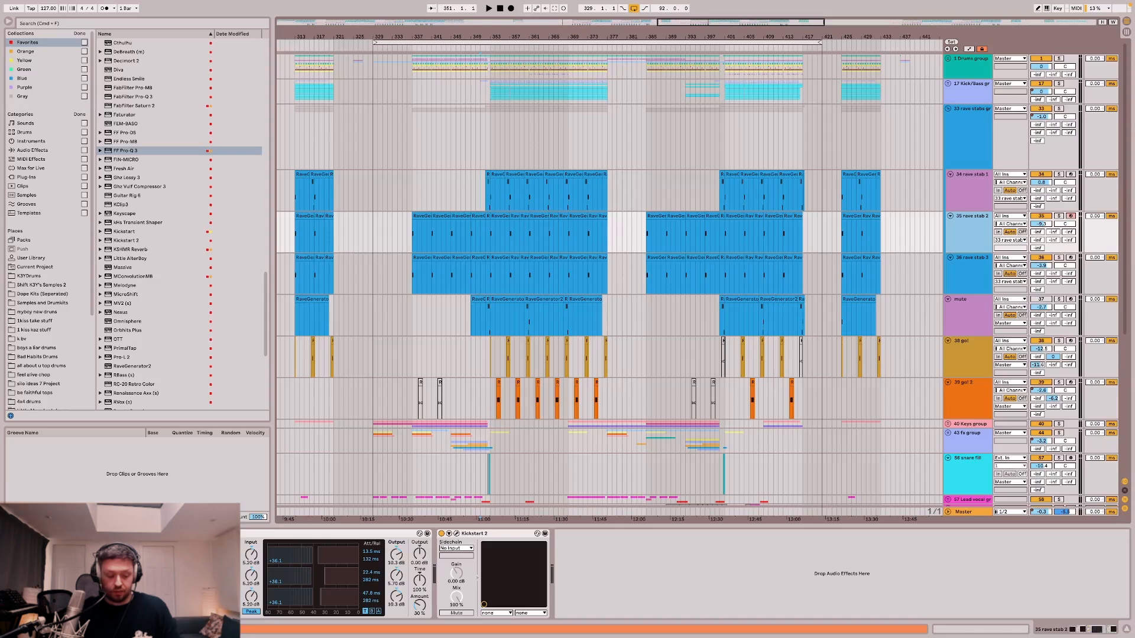
left_click(25, 534)
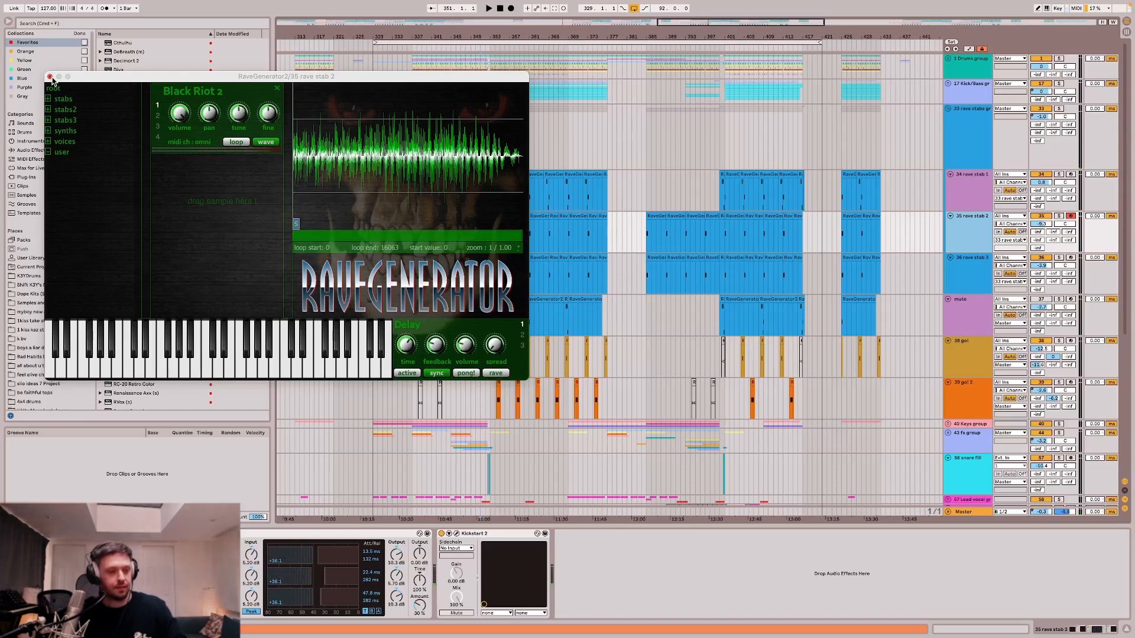
left_click(51, 78)
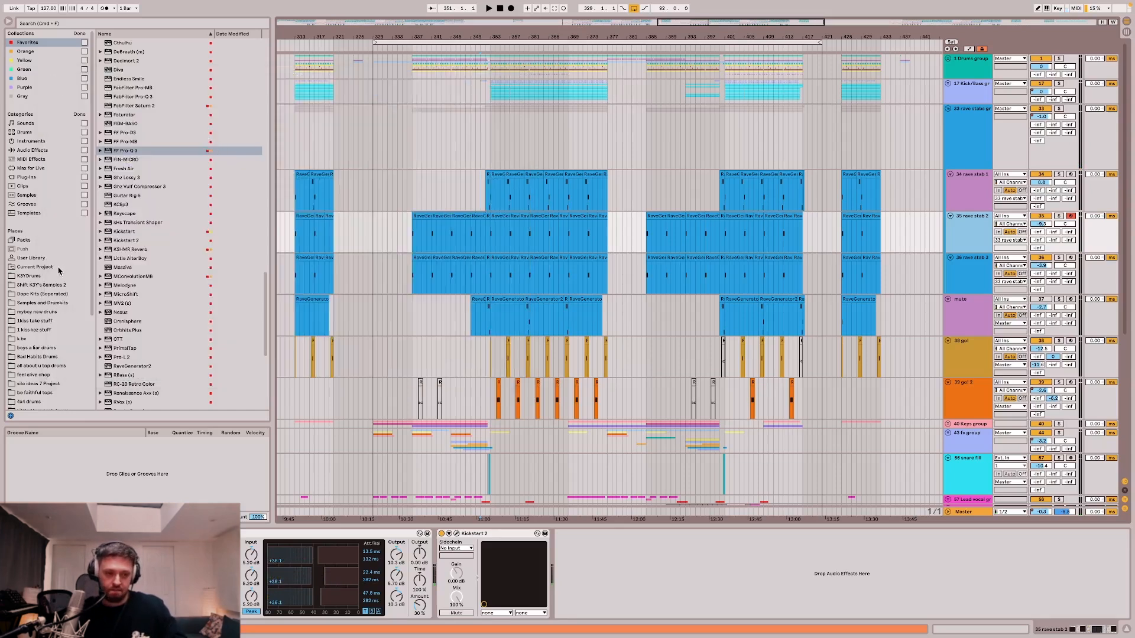
Open the Shift K3Y's Samples 2 place in the browser and expand the RAVE GENERATOR 2 Samples folder.
left_click(63, 285)
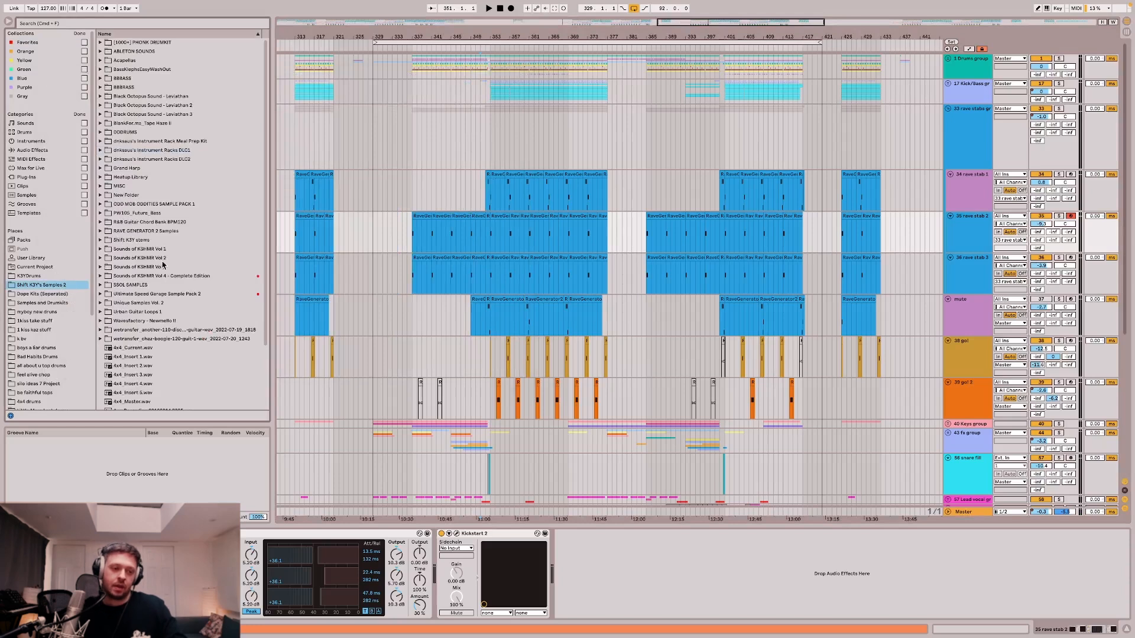
left_click(134, 231)
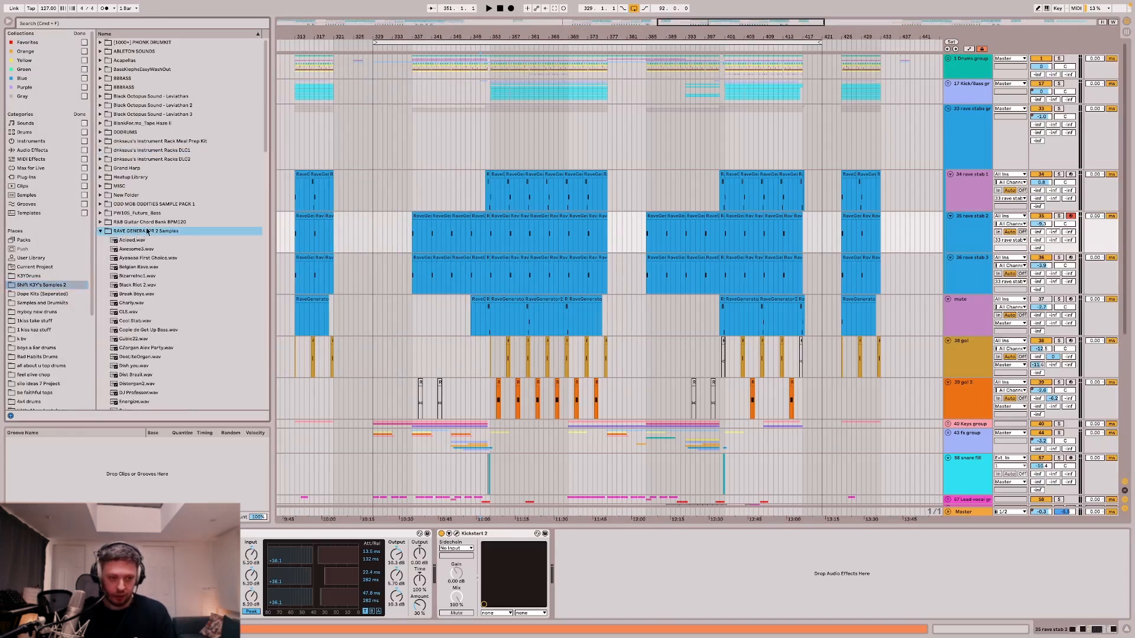
scroll(195, 232, "down", 5)
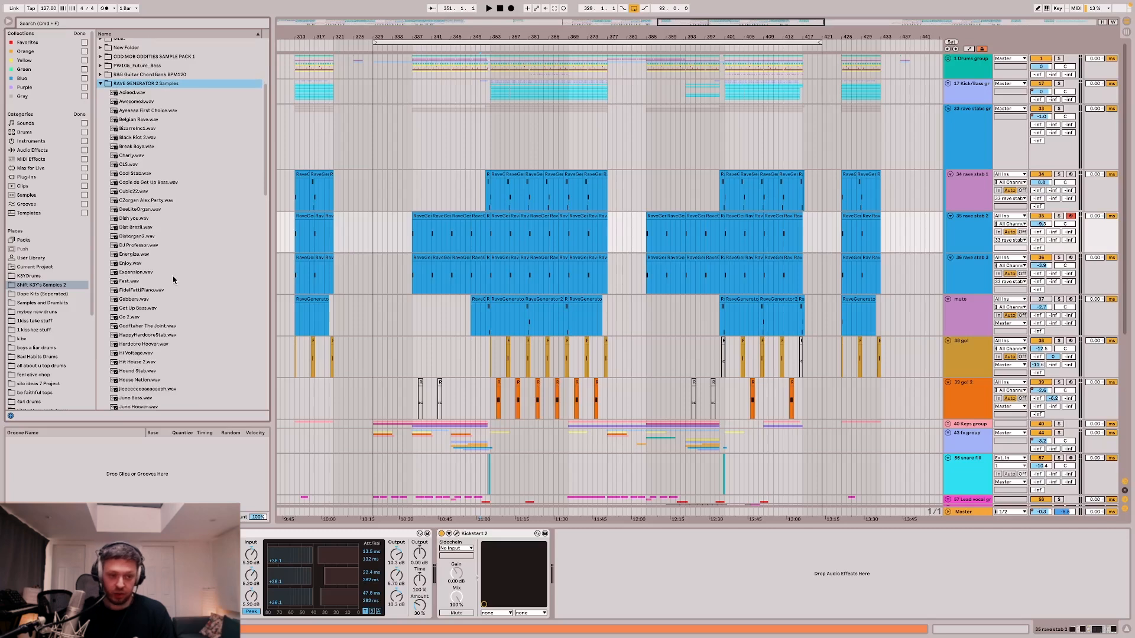
Audition several RAVE GENERATOR 2 samples, including Energize.wav, Enjoy.wav and the files from Cool Stab.wav up to Bizarreinc1.wav.
left_click(158, 255)
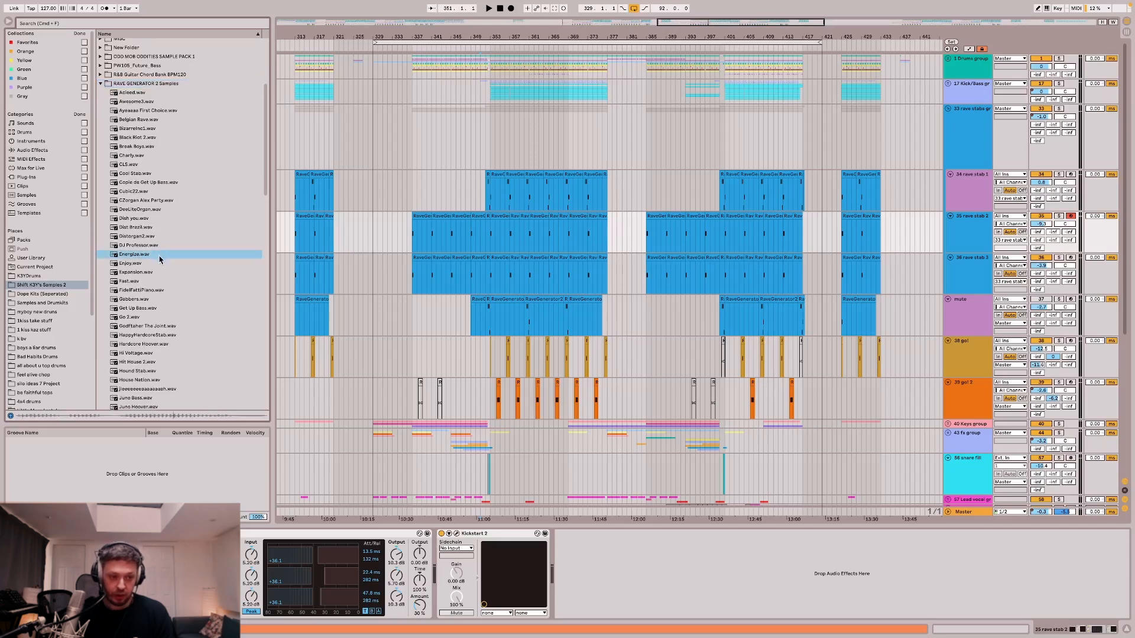
key("Down")
left_click(146, 171)
key("Up")
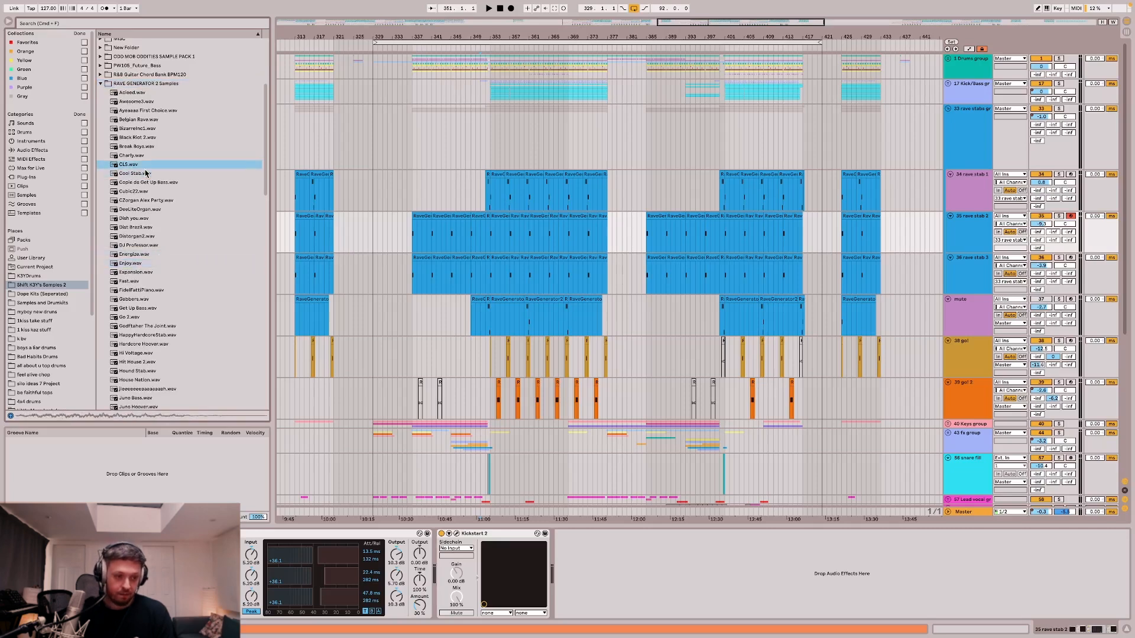
key("Up")
key("Up")
key("Up")
key("Up")
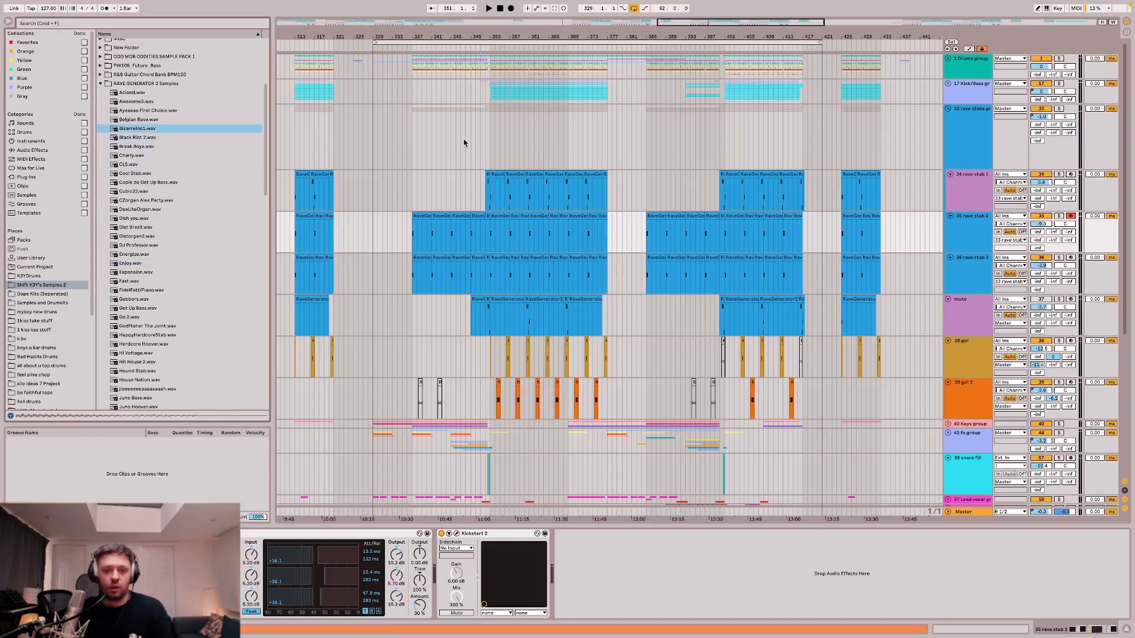
Select the 34 rave stab 1 track at bar 351, and briefly show and hide its RaveGenerator2 window.
left_click(480, 200)
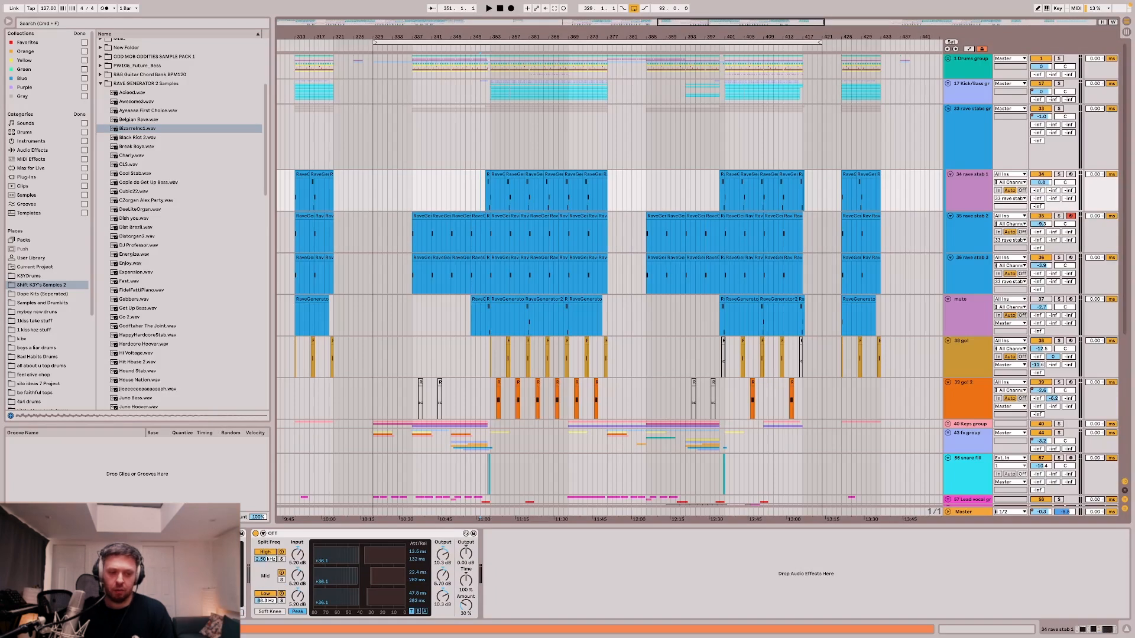
key("alt+super+p")
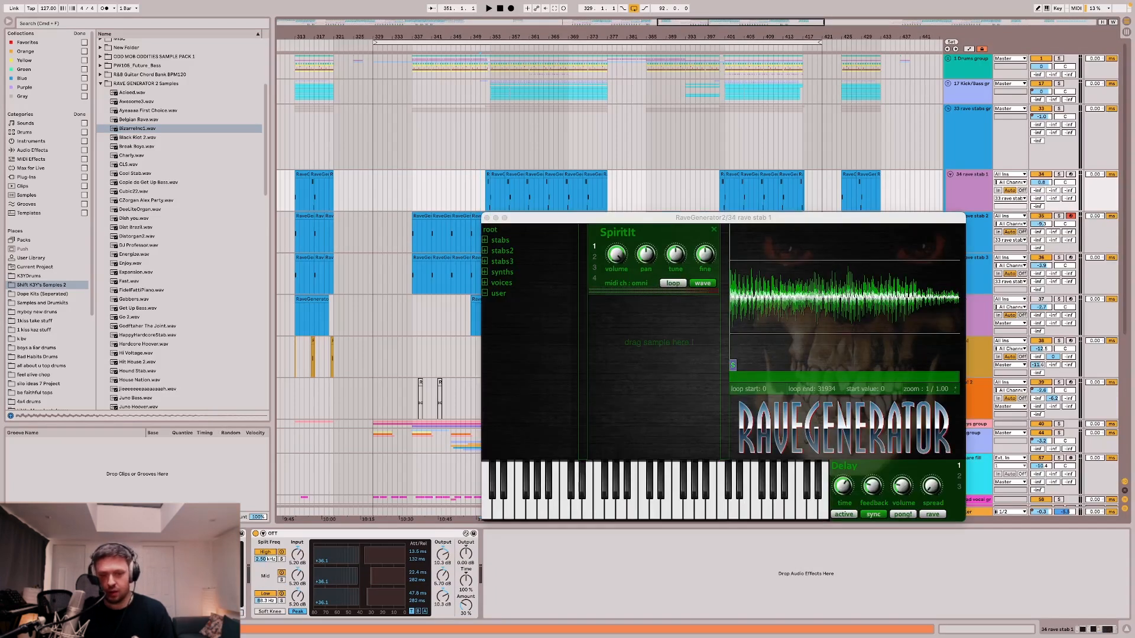
key("alt+super+p")
Display the 33 rave stabs group's device chain and select its Echo device for review.
left_click(487, 147)
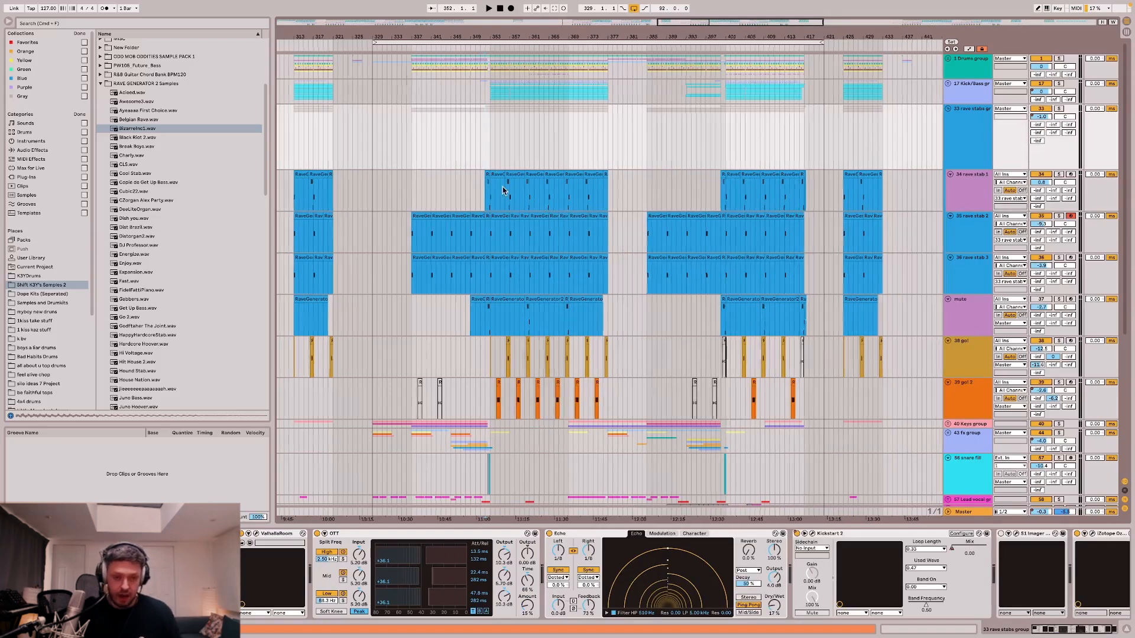
scroll(504, 187, "up", 3)
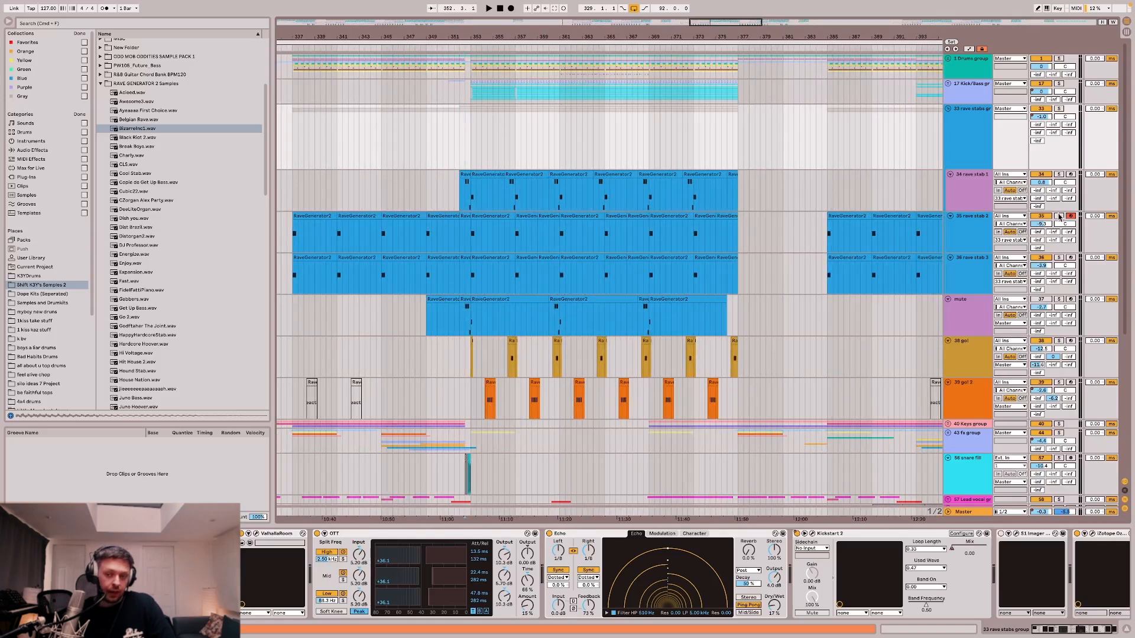
left_click(986, 146)
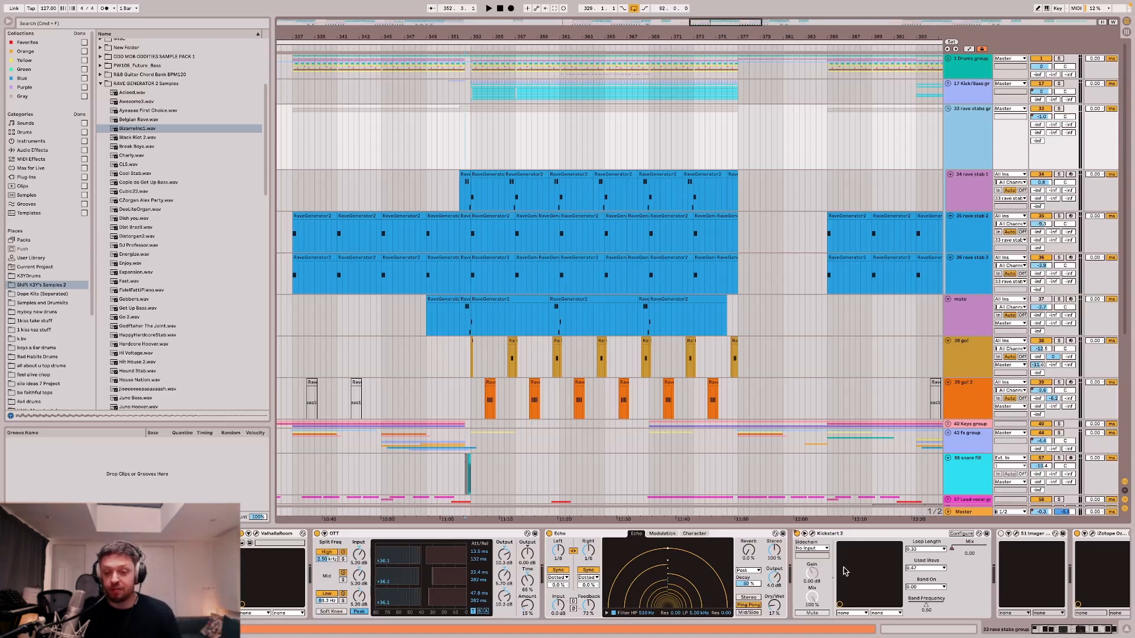
left_click(570, 535)
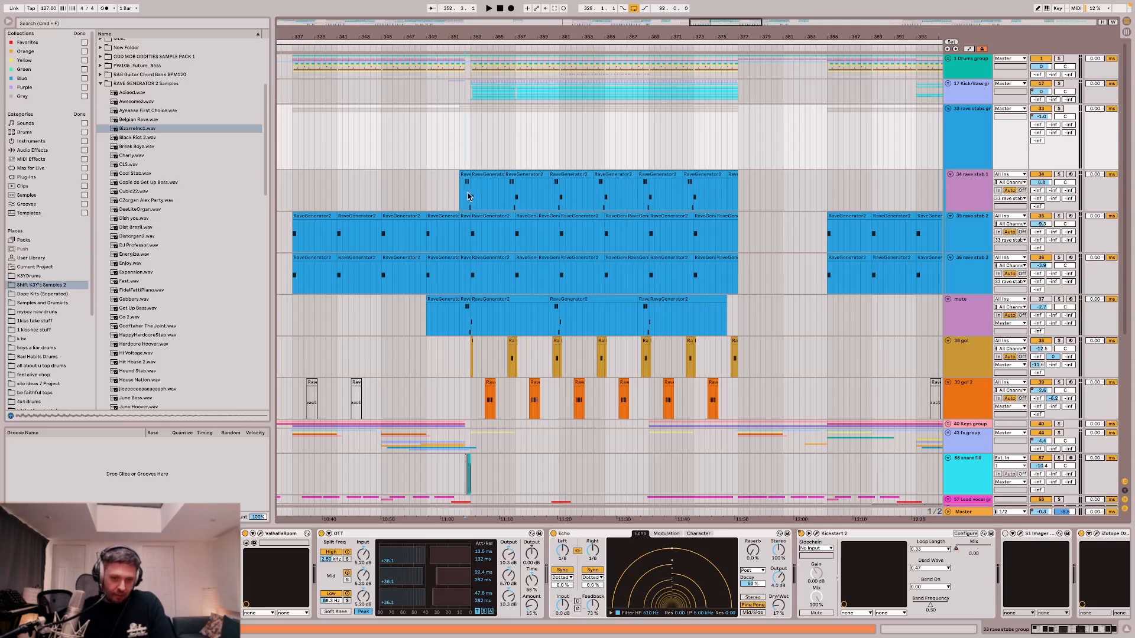
Select the mute track's clips near bar 352, play briefly from there, and stop playback around bar 353.
left_click(477, 315)
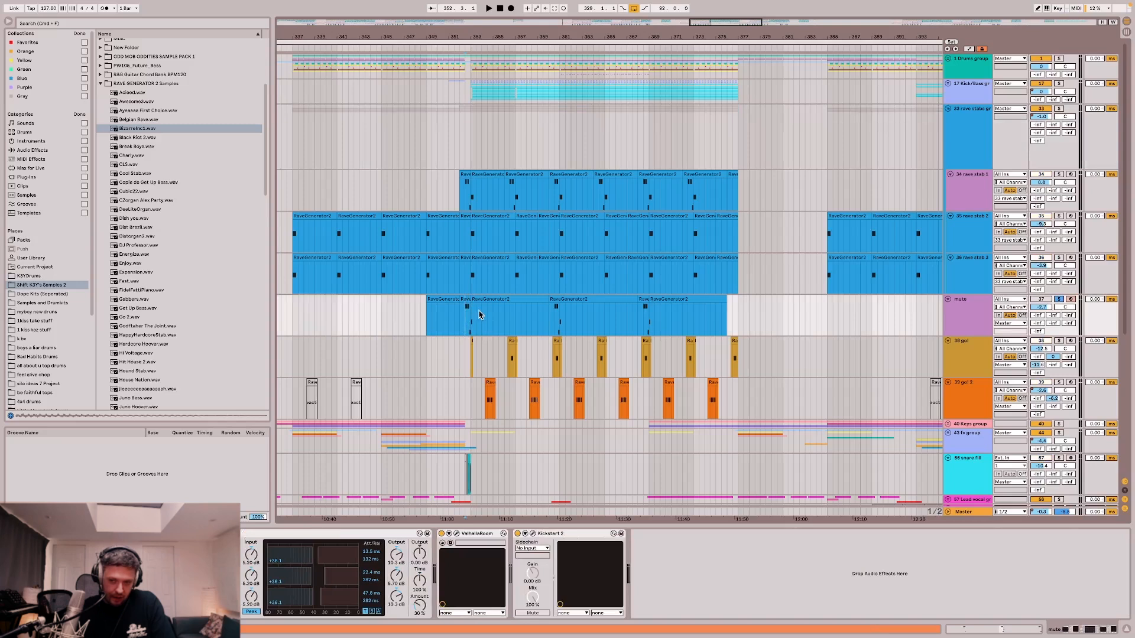
key("space")
key("space")
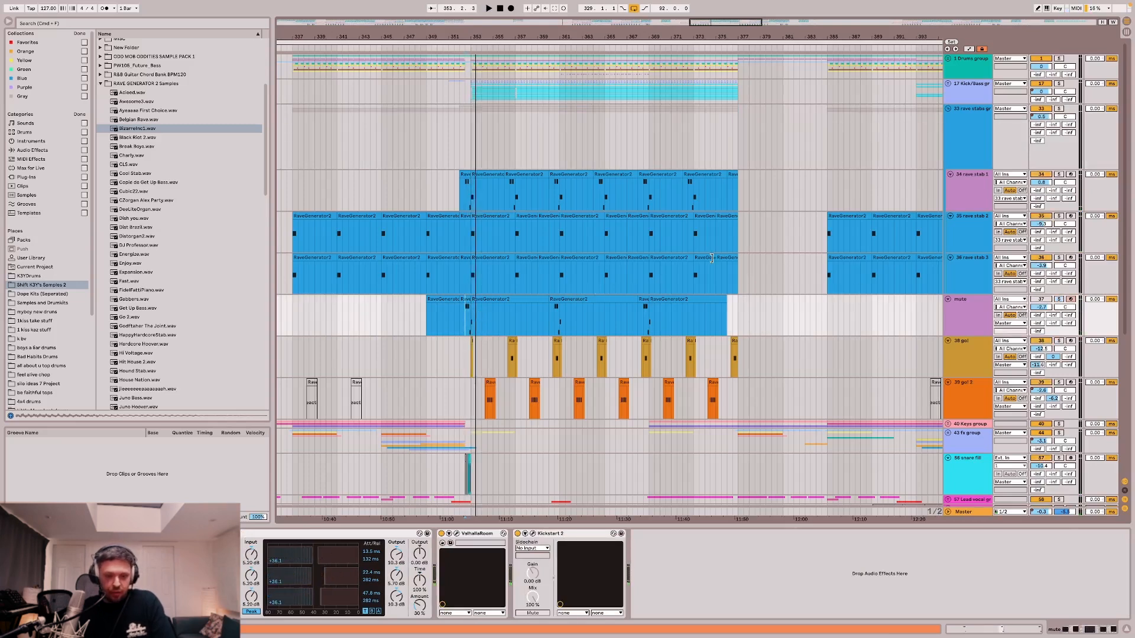
scroll(610, 248, "left", 2)
scroll(610, 247, "left", 1)
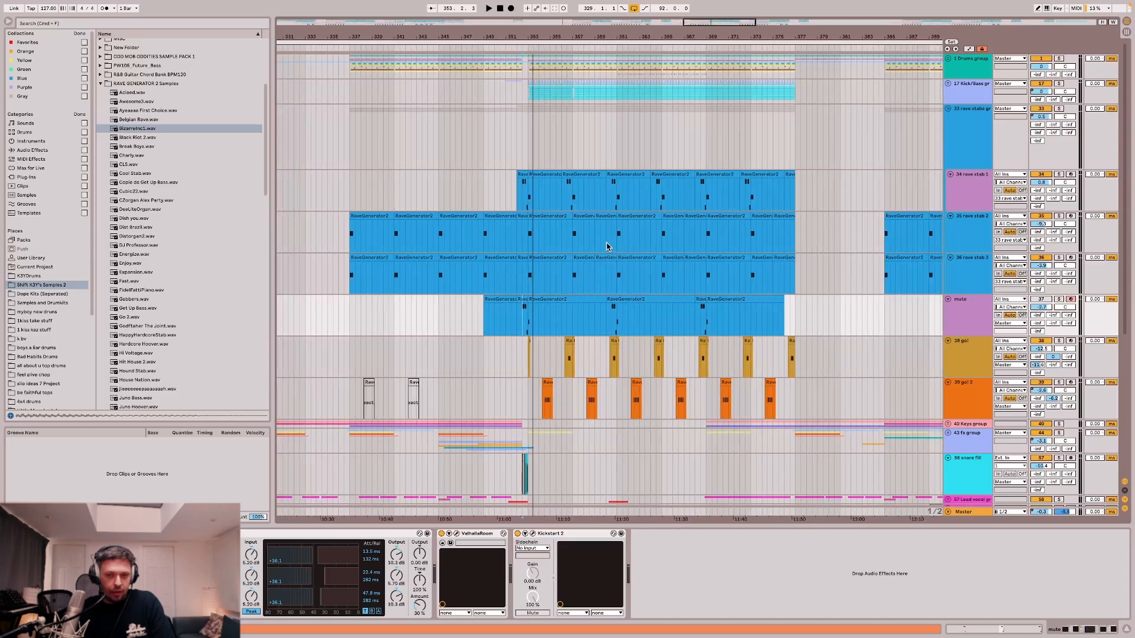
Audition the section around bar 352, starting from the mute track and the 38 gol track, and stop playback.
scroll(610, 247, "down", 3)
scroll(610, 247, "up", 3)
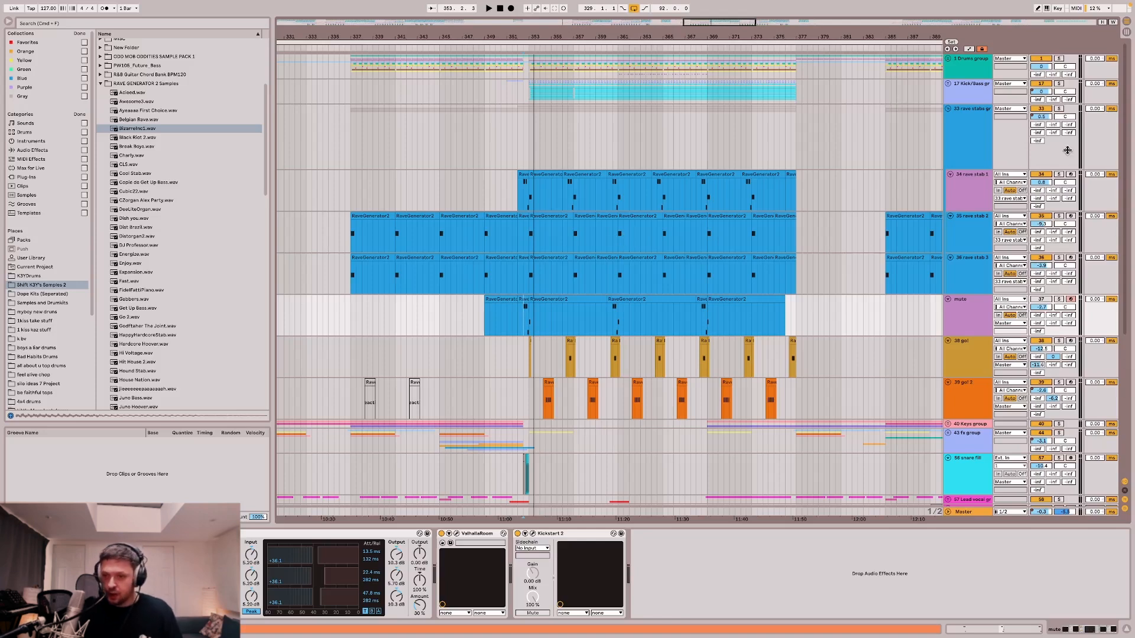
left_click(524, 316)
left_click(512, 320)
left_click(518, 323)
key("space")
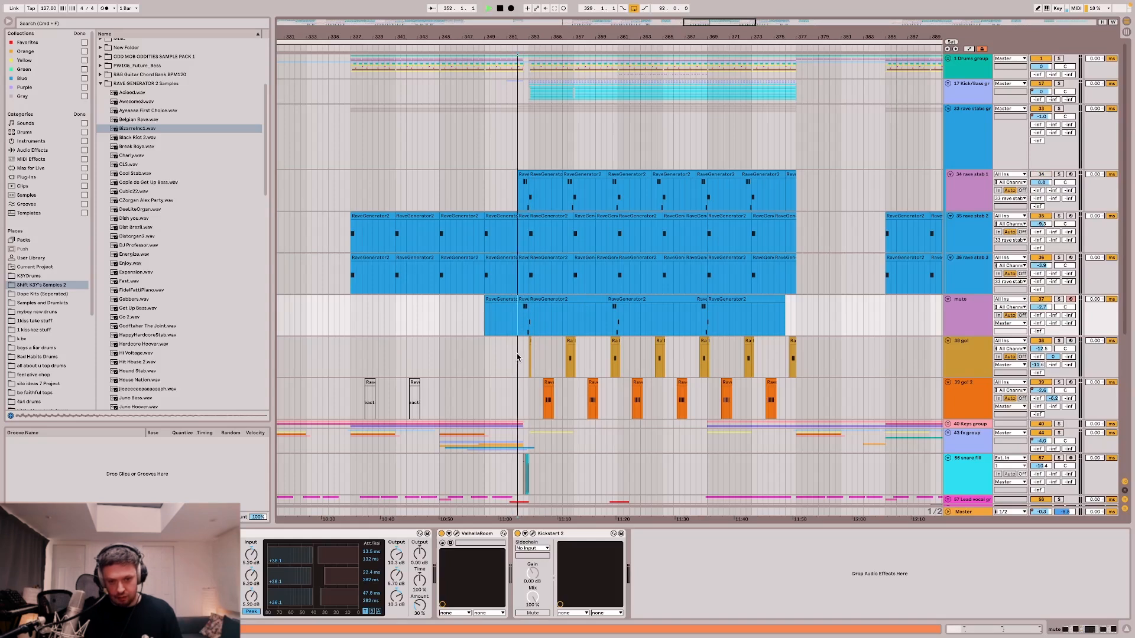
left_click(521, 356)
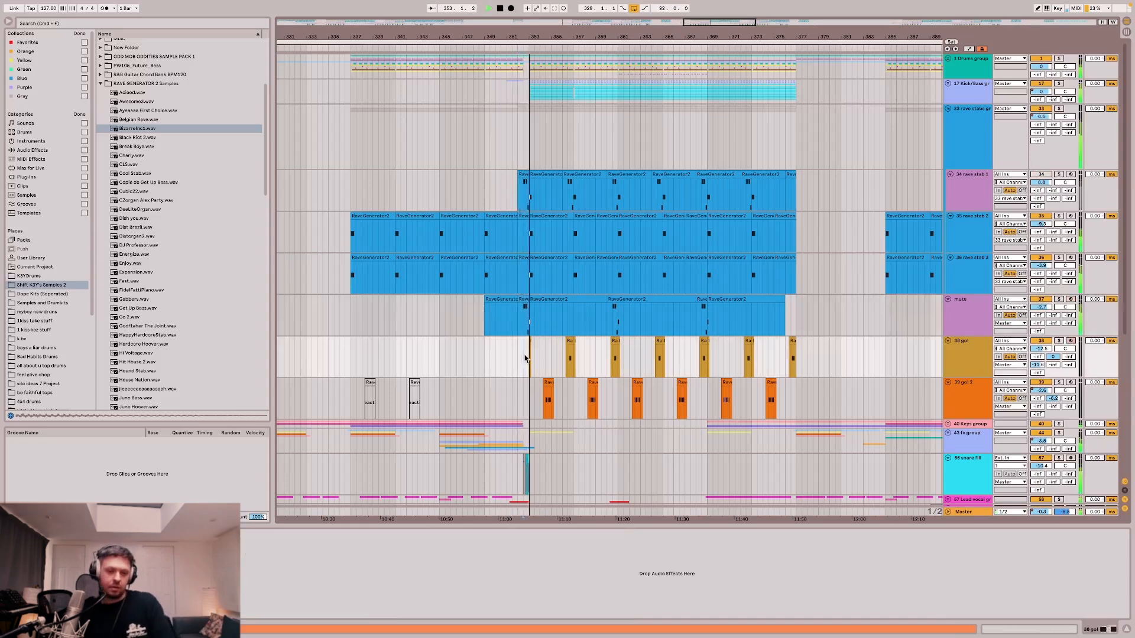
key("space")
key("space")
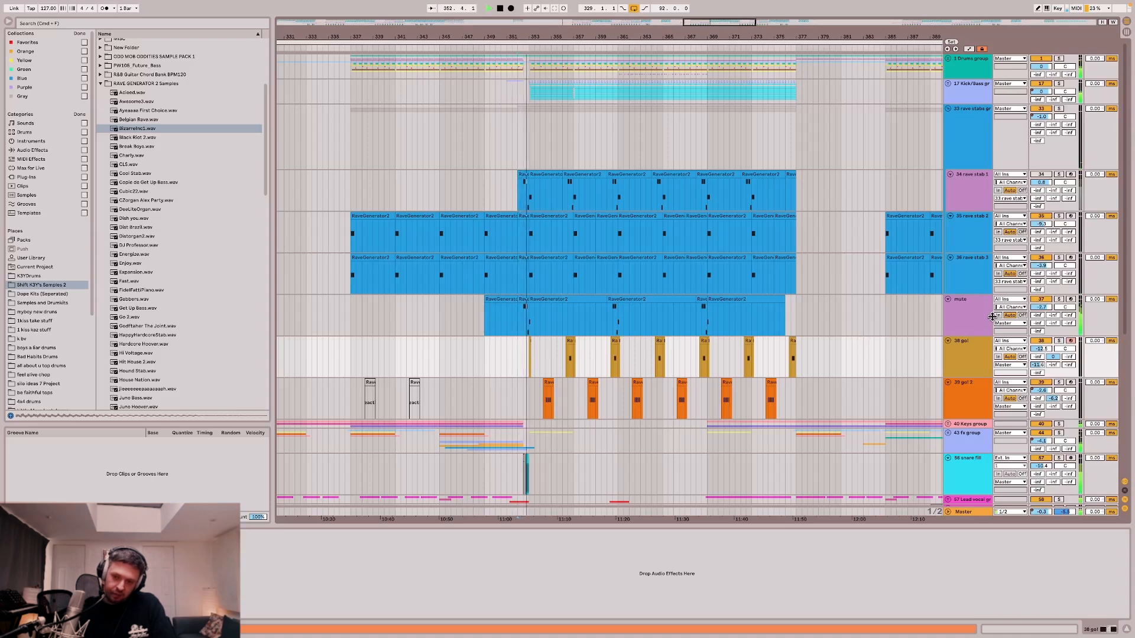
key("space")
Toggle the mute and 34 rave stab 1 tracks to compare the stabs in playback, and select the 33 rave stabs group near bar 352.
left_click(1042, 301)
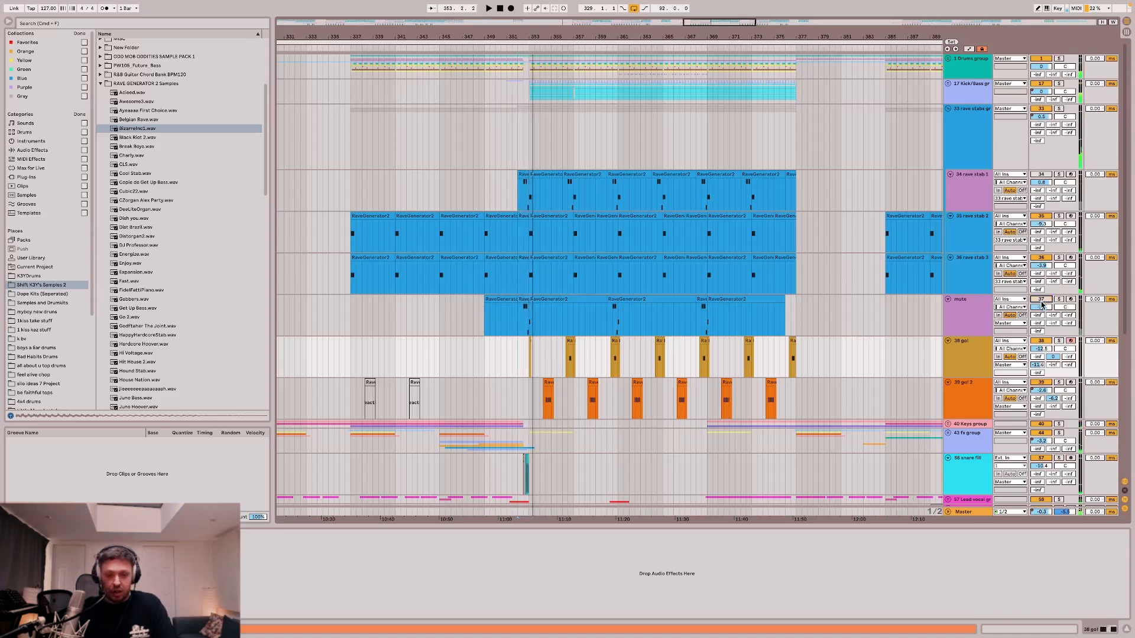
left_click(1041, 176)
key("space")
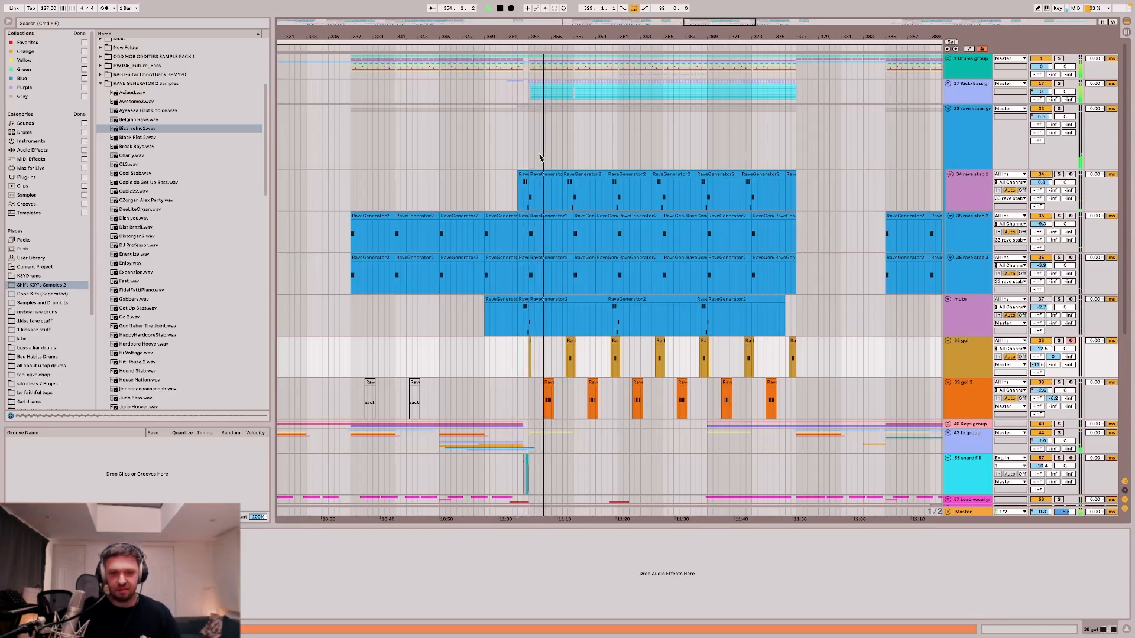
left_click(523, 142)
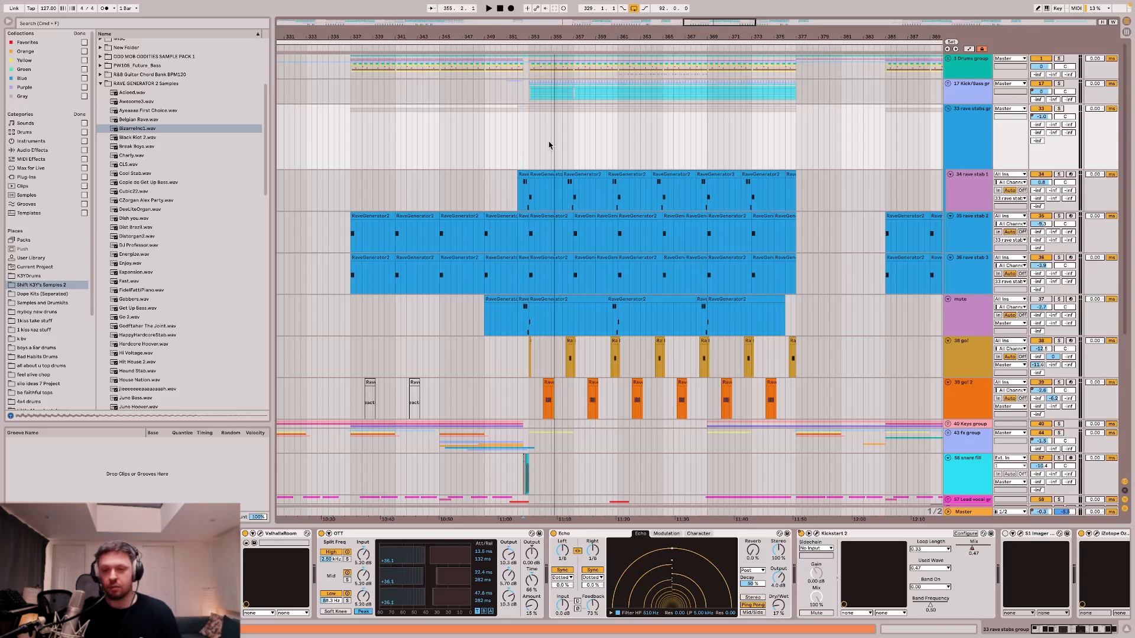
Review the Pro-Q 3 equalizer curve on the 34 rave stab 1 track and close its window.
left_click(521, 192)
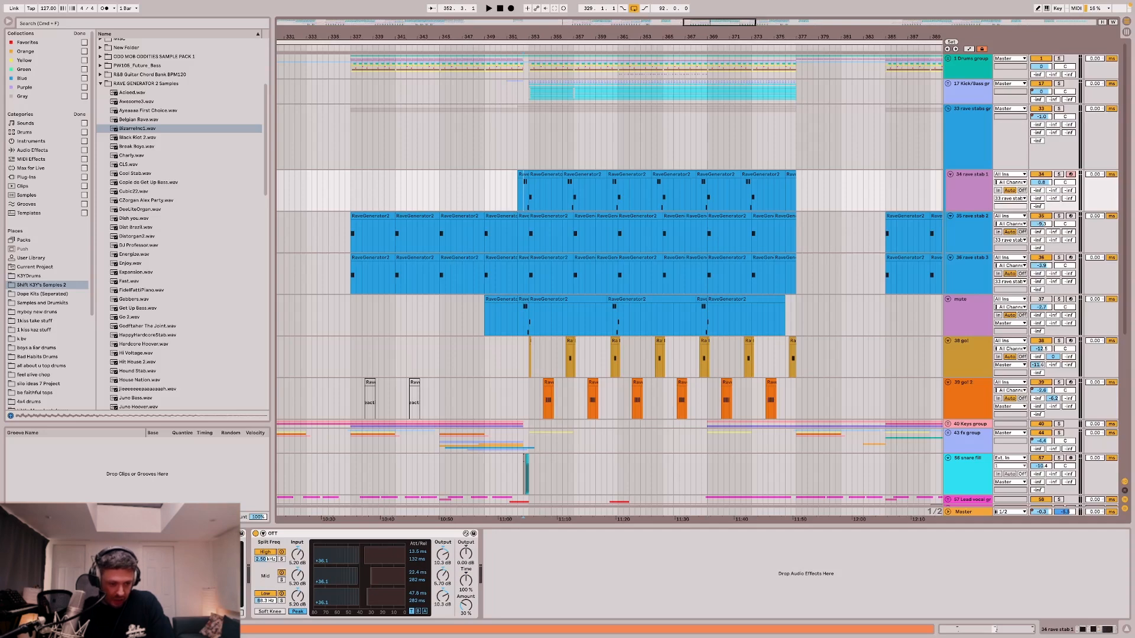
left_click(169, 534)
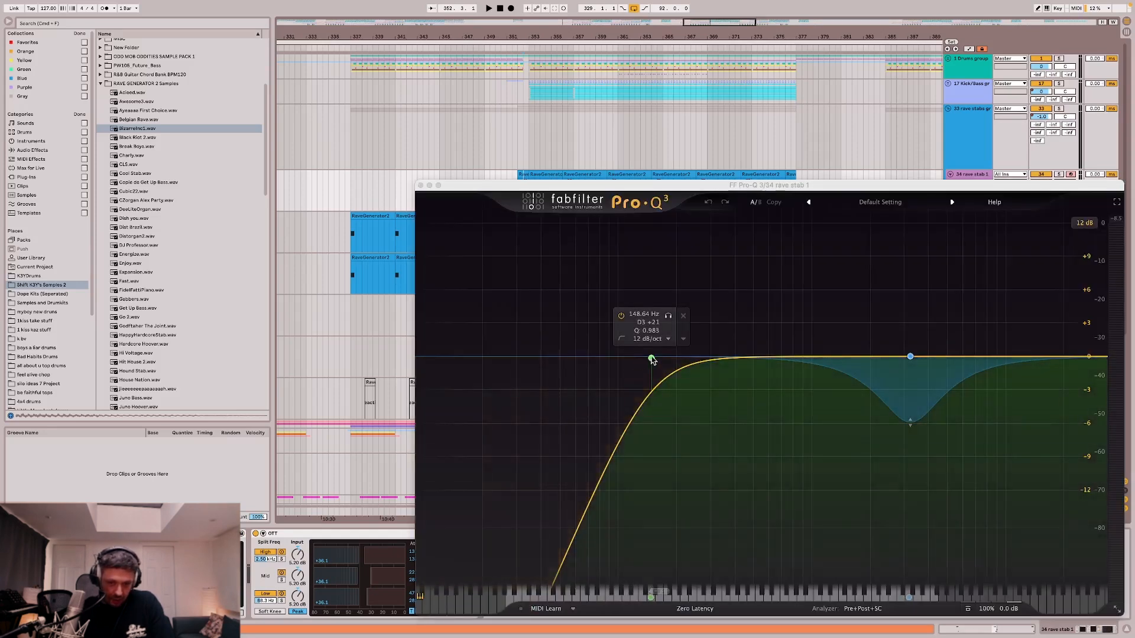
left_click(421, 185)
Play the soloed 34 rave stab 1 with OTT bypassed for comparison, and re-enable OTT.
key("space")
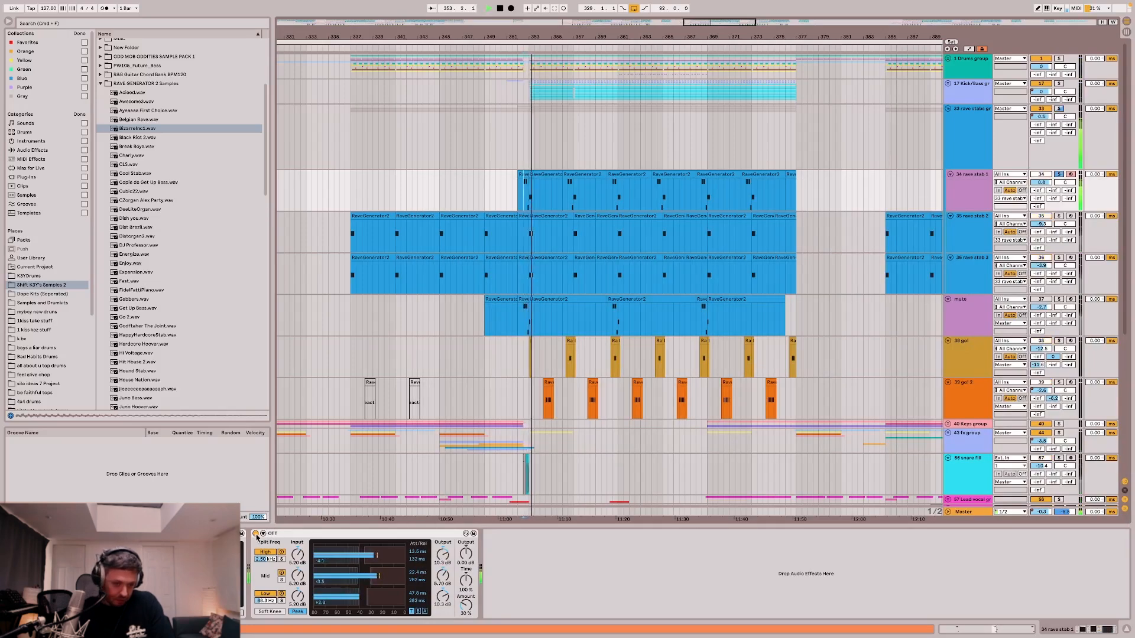
left_click(256, 534)
key("space")
scroll(256, 536, "left", 2)
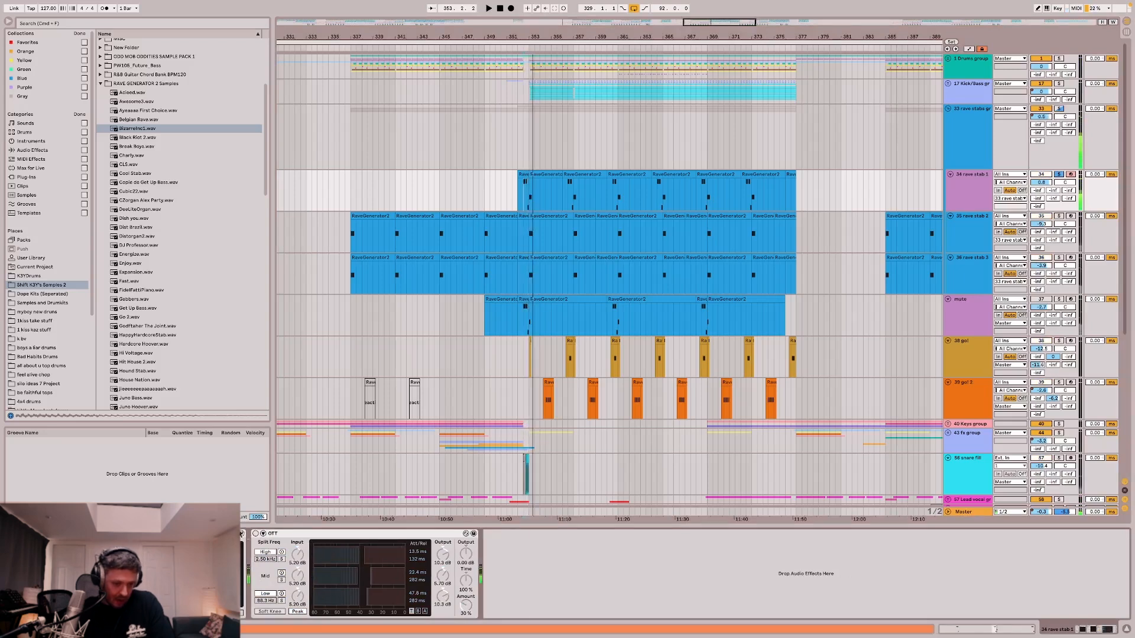
left_click(255, 534)
Display the 33 rave stabs group's device chain and unfold the S1 Imager parameters for review.
left_click(524, 148)
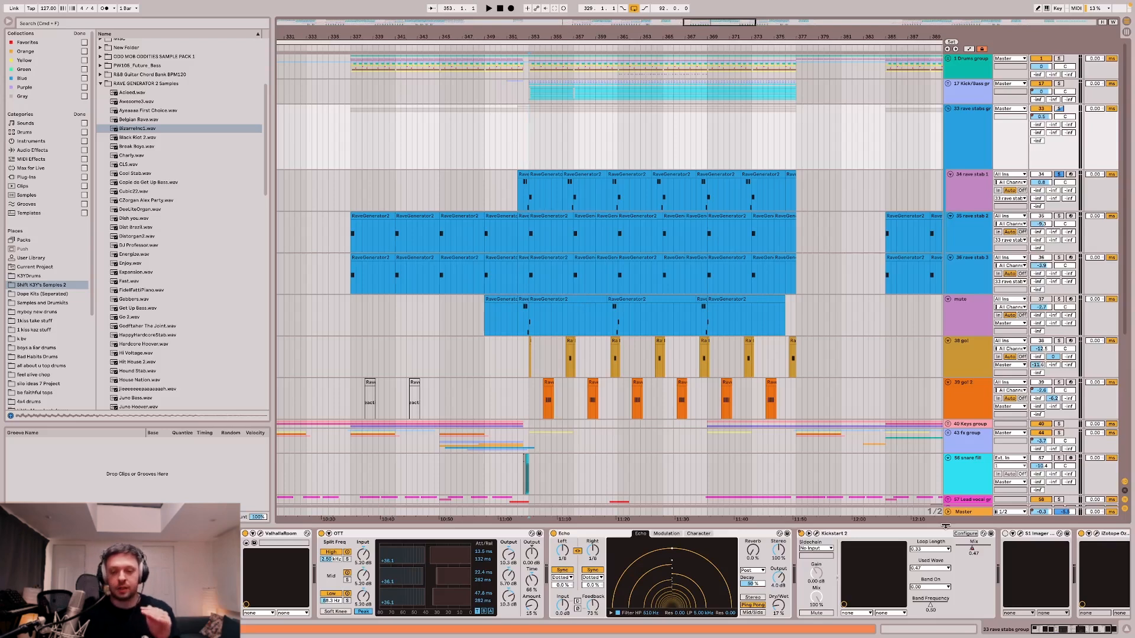
scroll(945, 535, "down", 2)
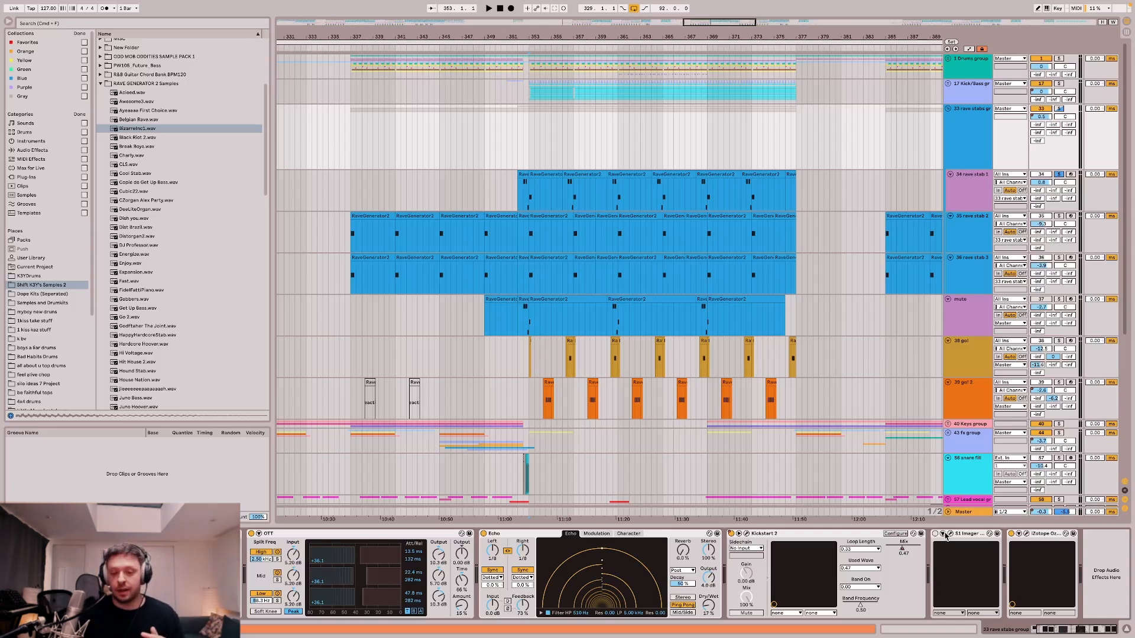
left_click(943, 534)
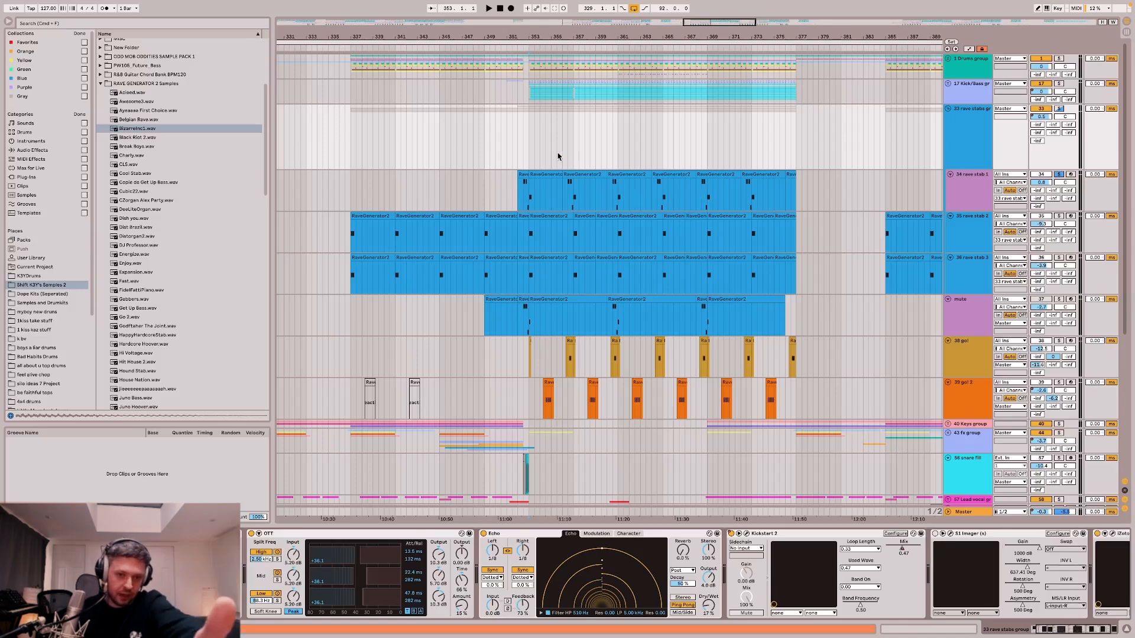
Audition the 36 rave stab 3 track on its own from bar 353 and stop playback.
left_click(528, 159)
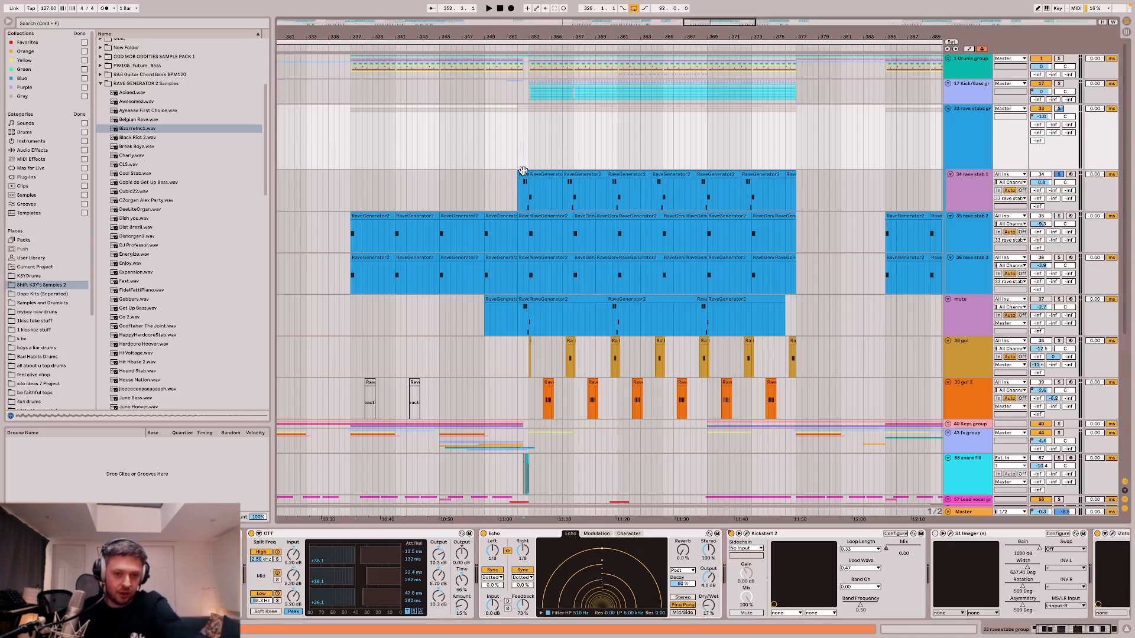
scroll(529, 236, "up", 4)
left_click(530, 276)
key("space")
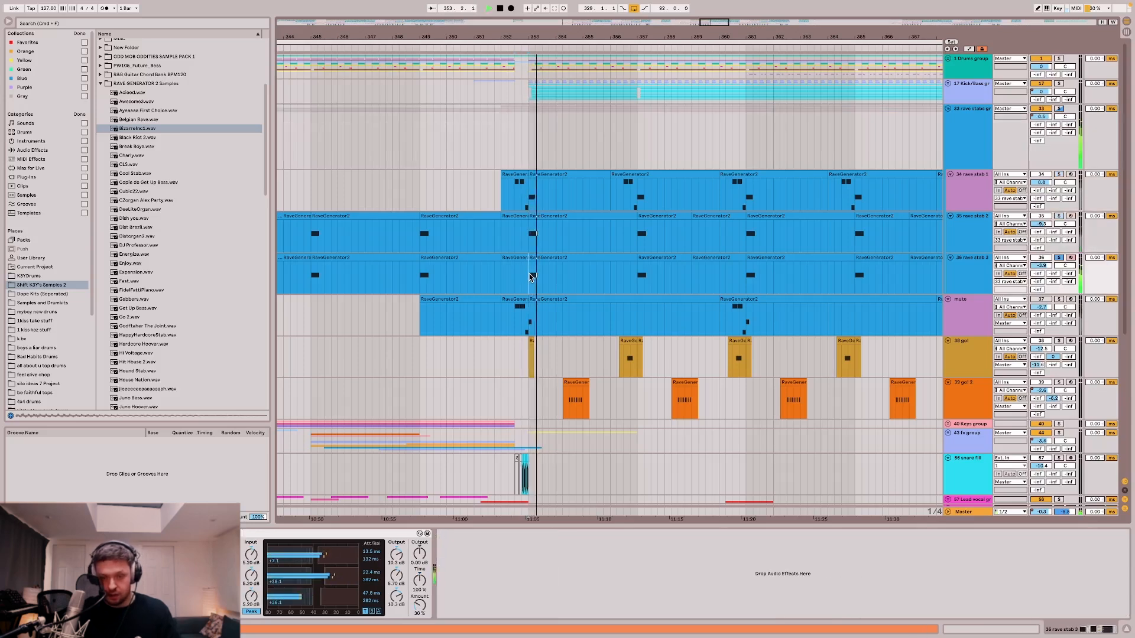
key("space")
Audition the soloed 33 rave stabs group from bar 352 and stop playback.
left_click(513, 163)
scroll(514, 198, "up", 5)
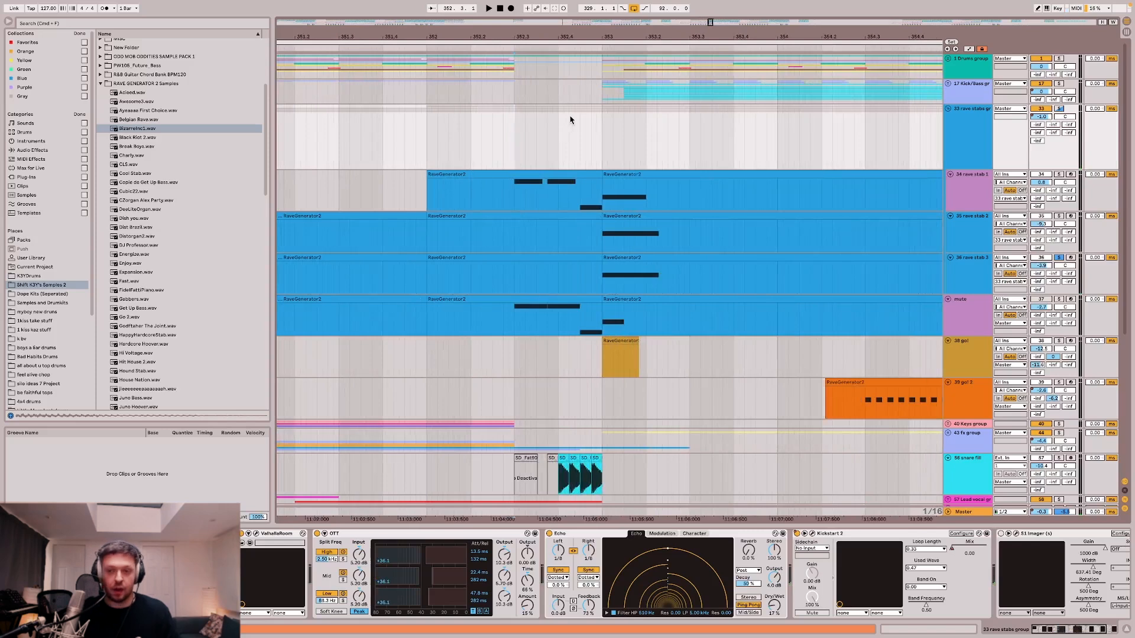
key("space")
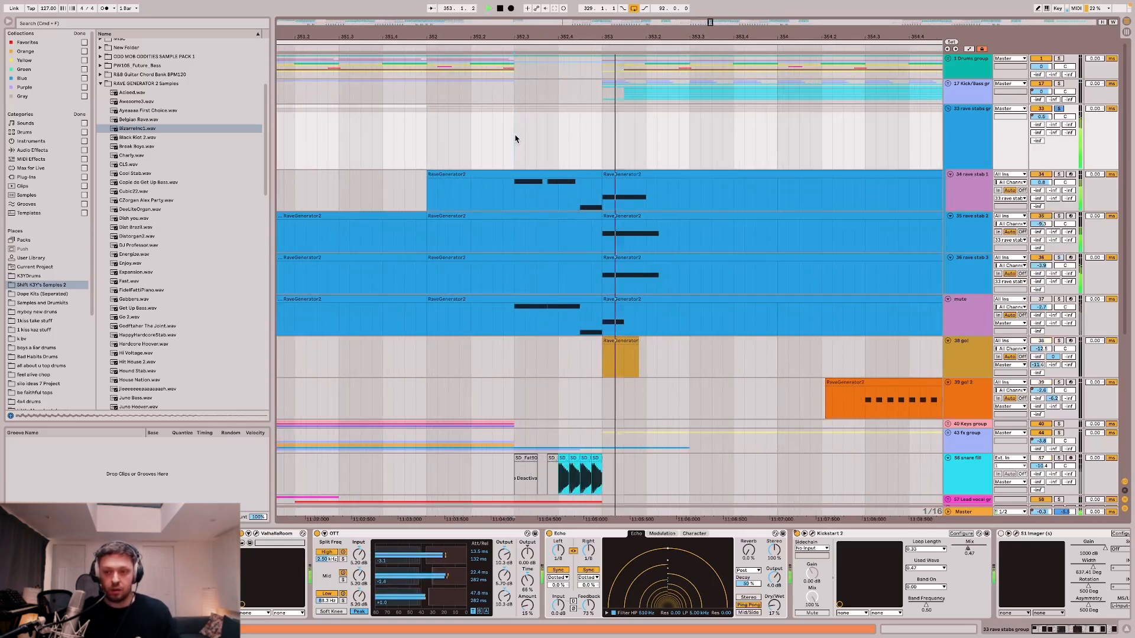
scroll(524, 133, "down", 4)
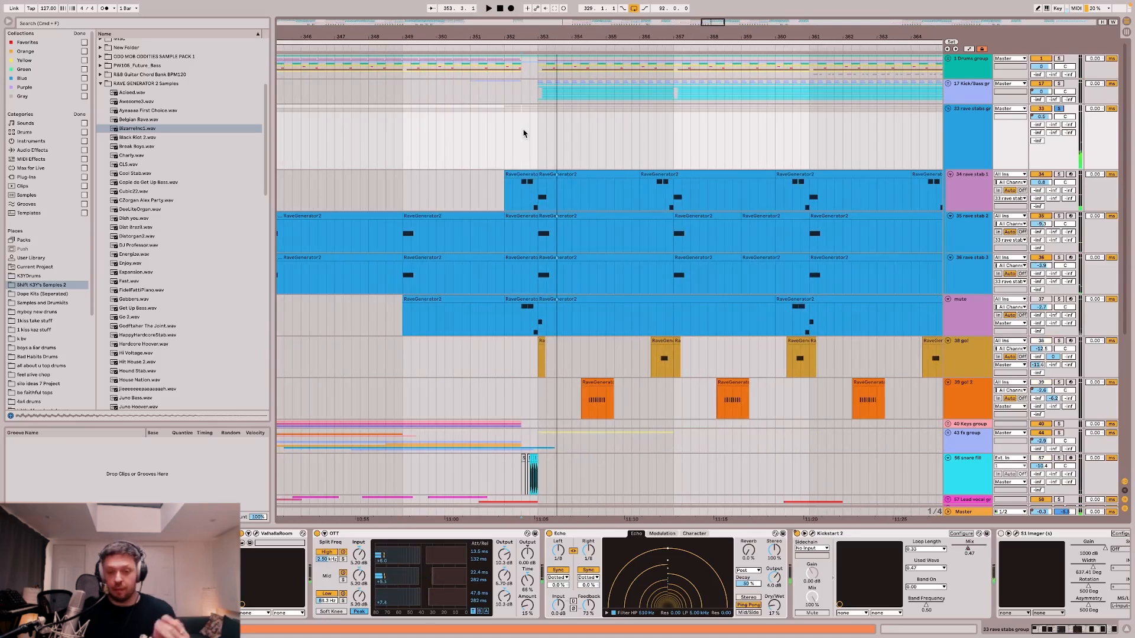
scroll(531, 134, "down", 4)
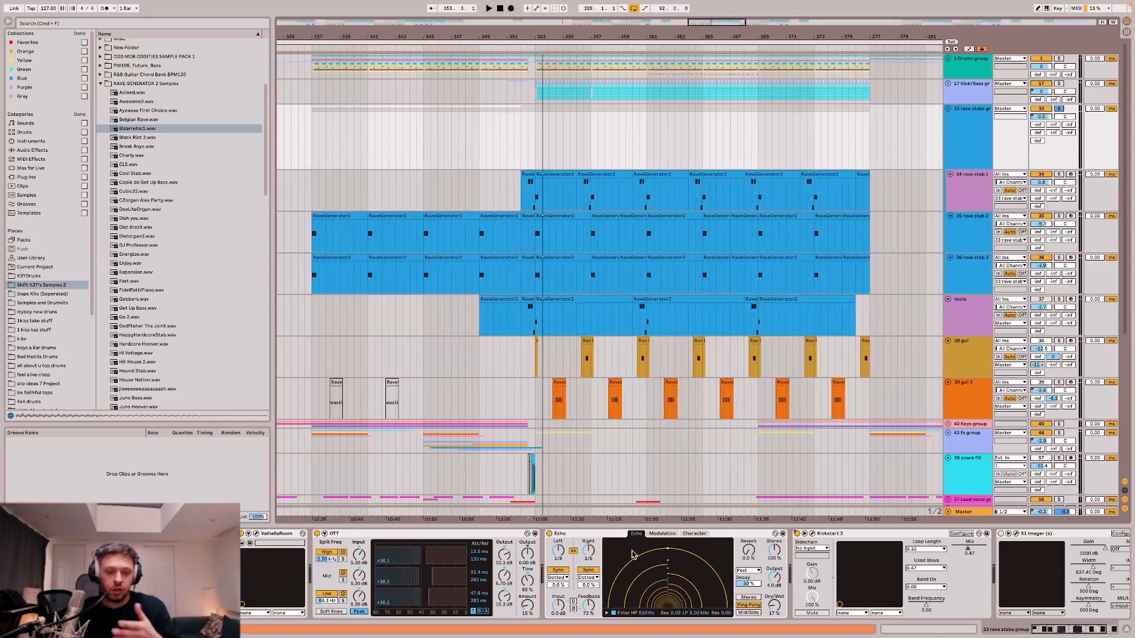
Delete the S1 Imager from the 33 rave stabs group's device chain.
left_click(275, 535)
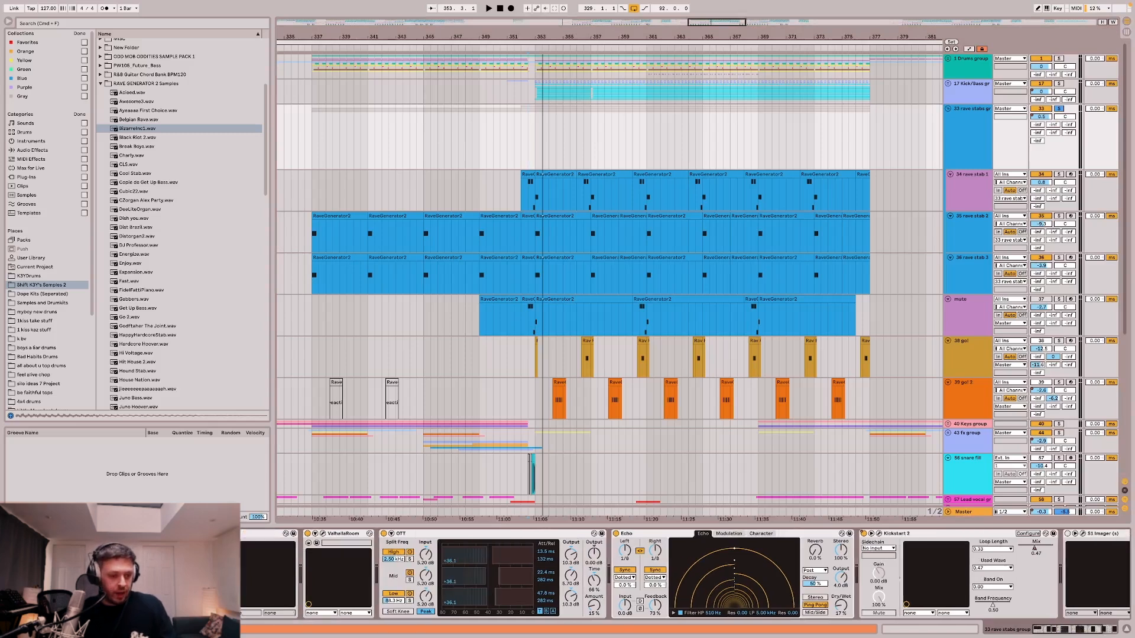
scroll(453, 577, "right", 5)
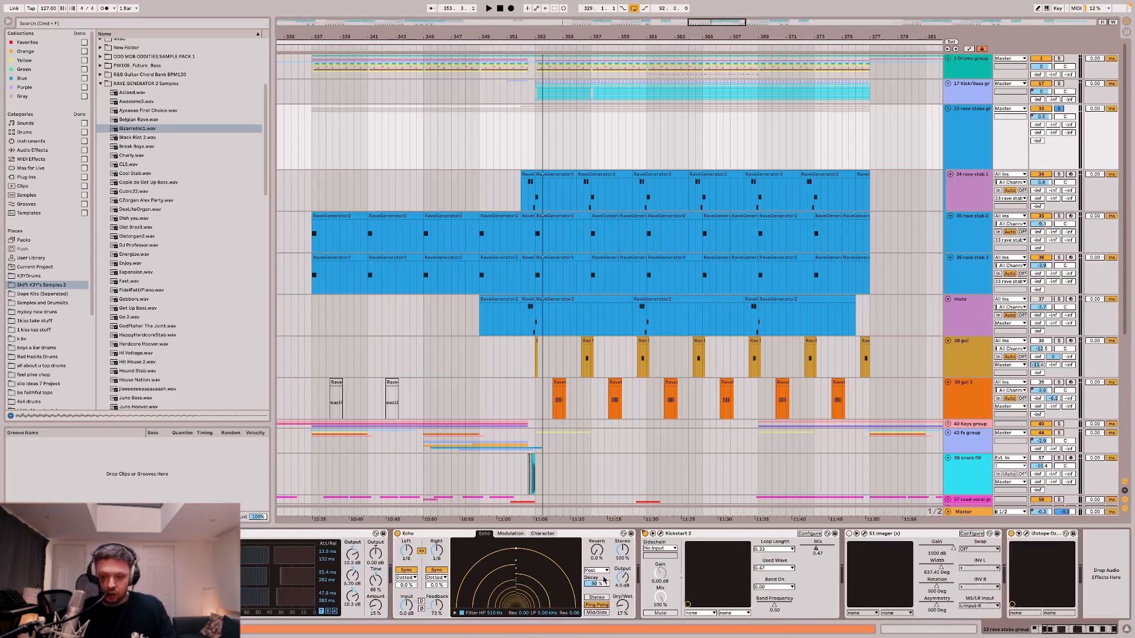
left_click(897, 535)
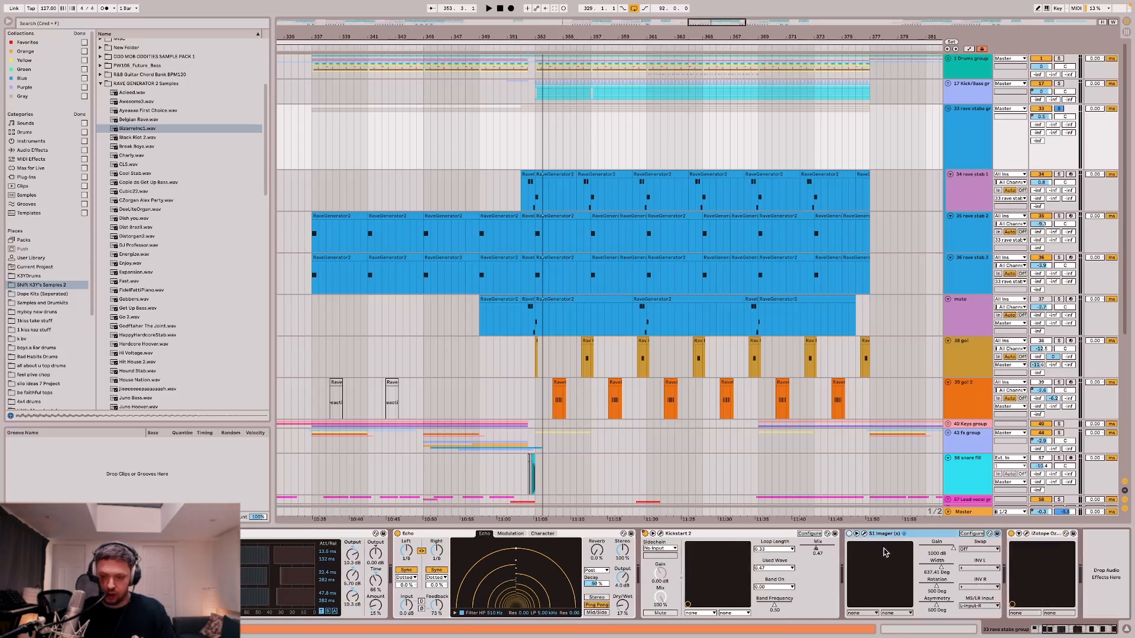
key("Delete")
scroll(881, 540, "left", 5)
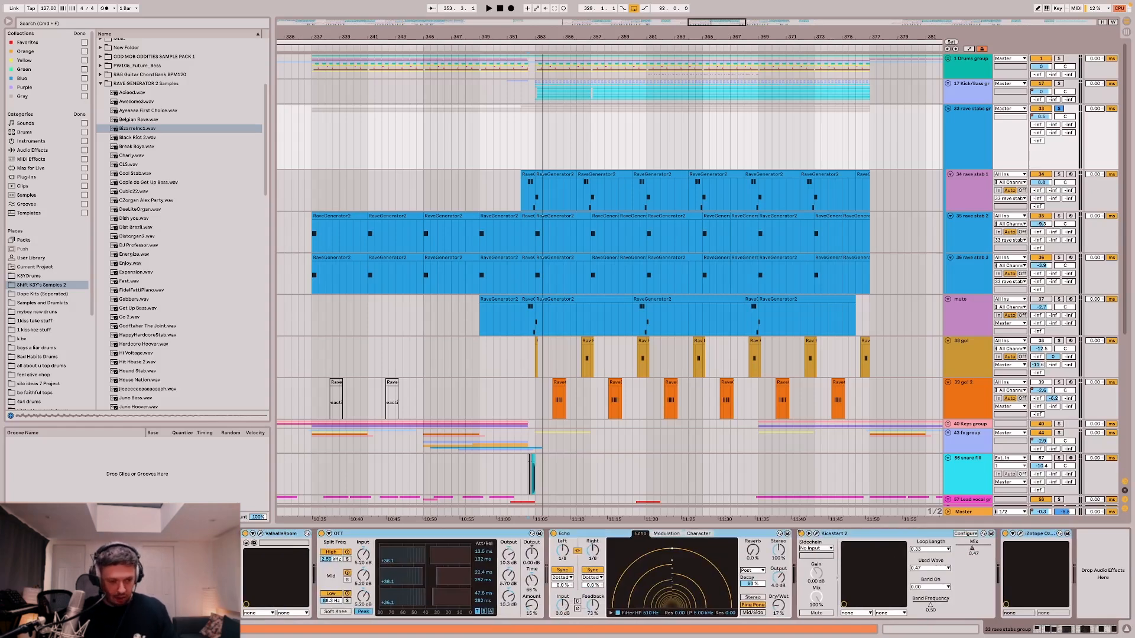
Compare the rave stabs in playback with all the group's devices bypassed and enabled.
key("0")
key("space")
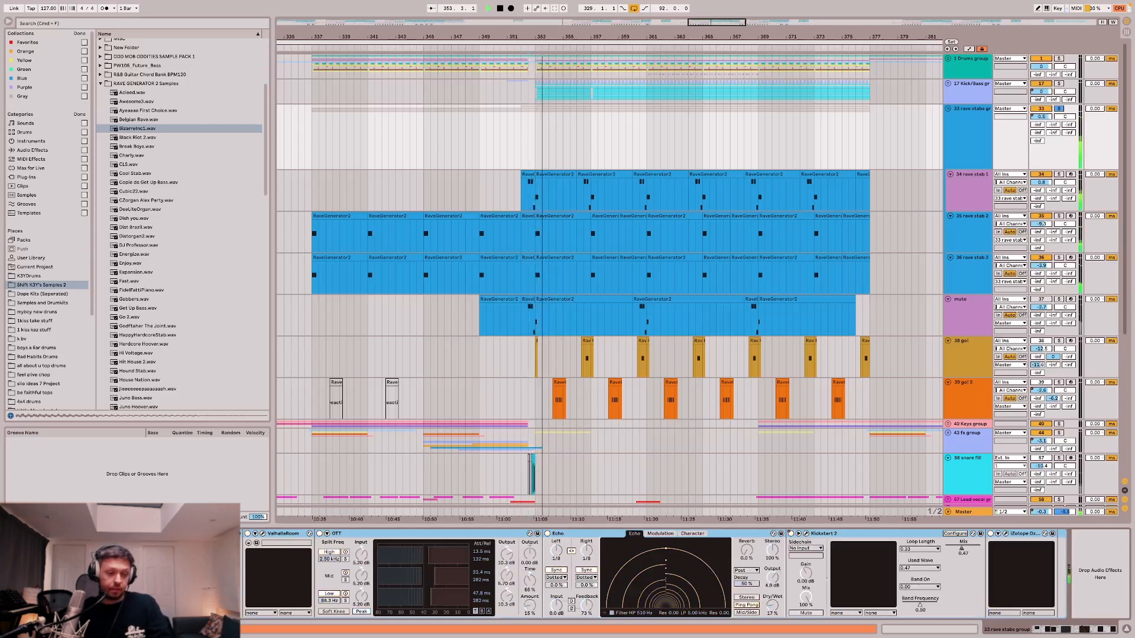
key("0")
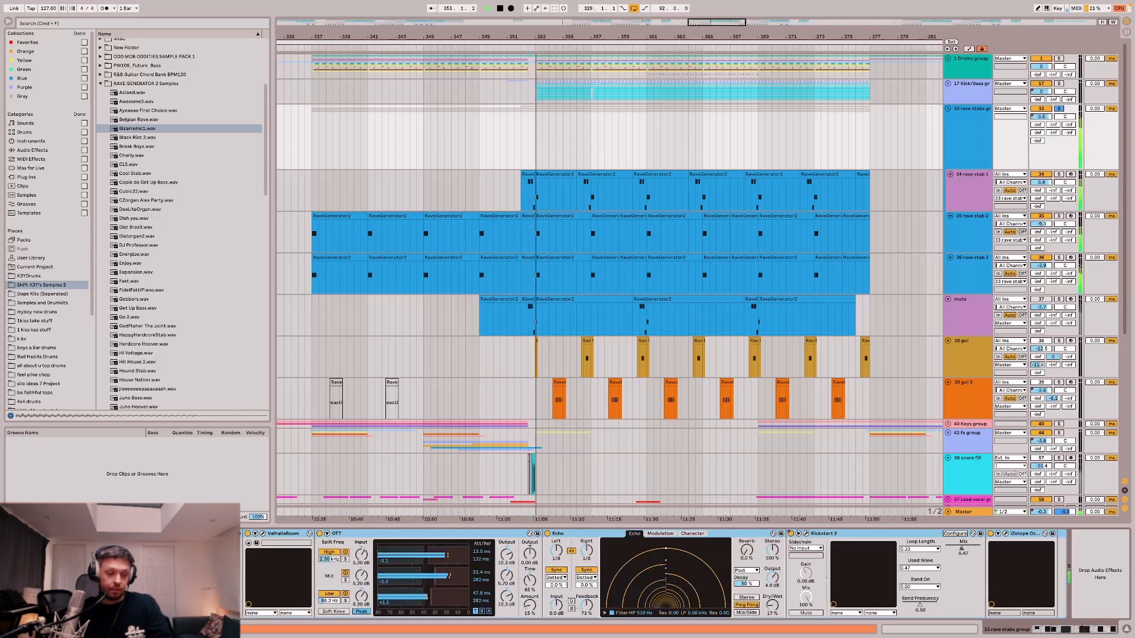
key("space")
key("0")
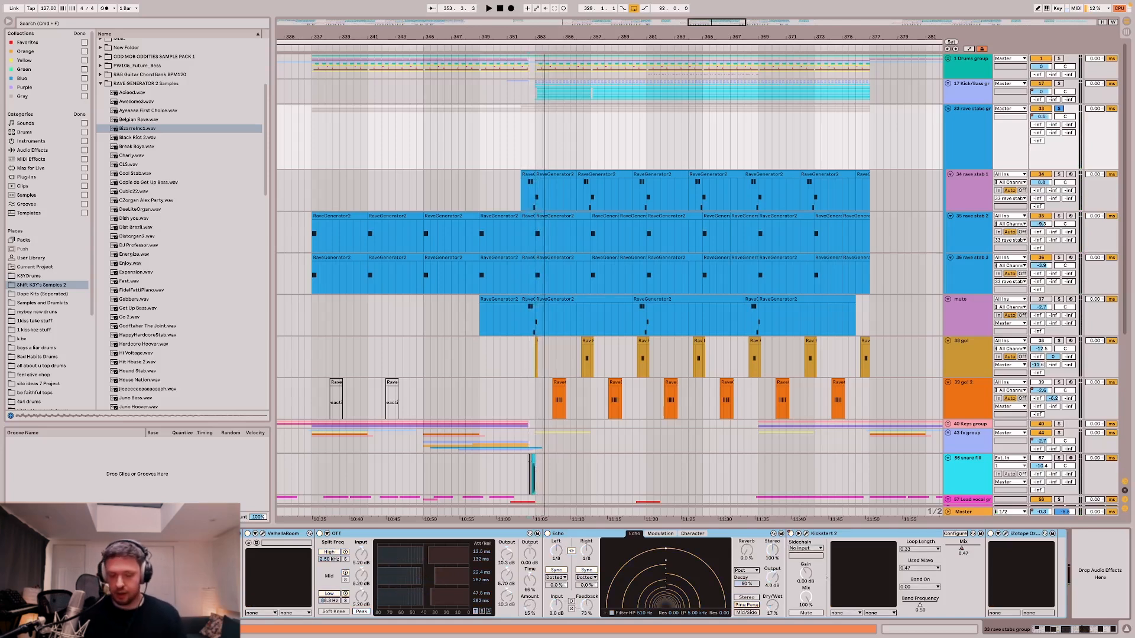
key("space")
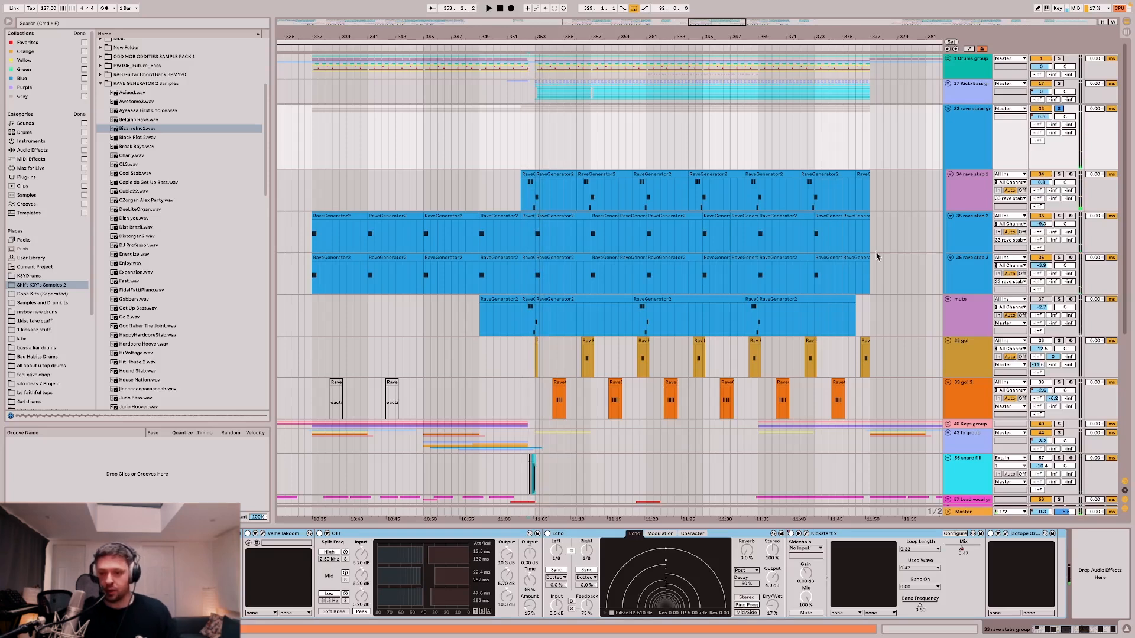
Re-enable the 33 rave stabs group's effects and show its Pro-Q 3 window clear of the device chain.
left_click(525, 152)
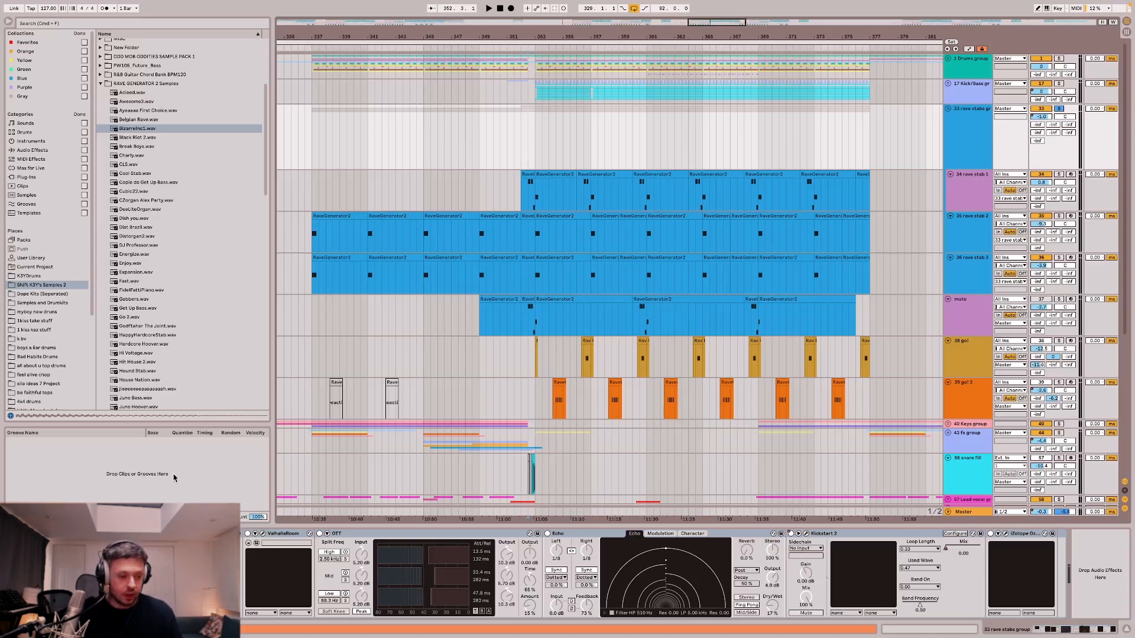
left_click(11, 534)
left_click(36, 534)
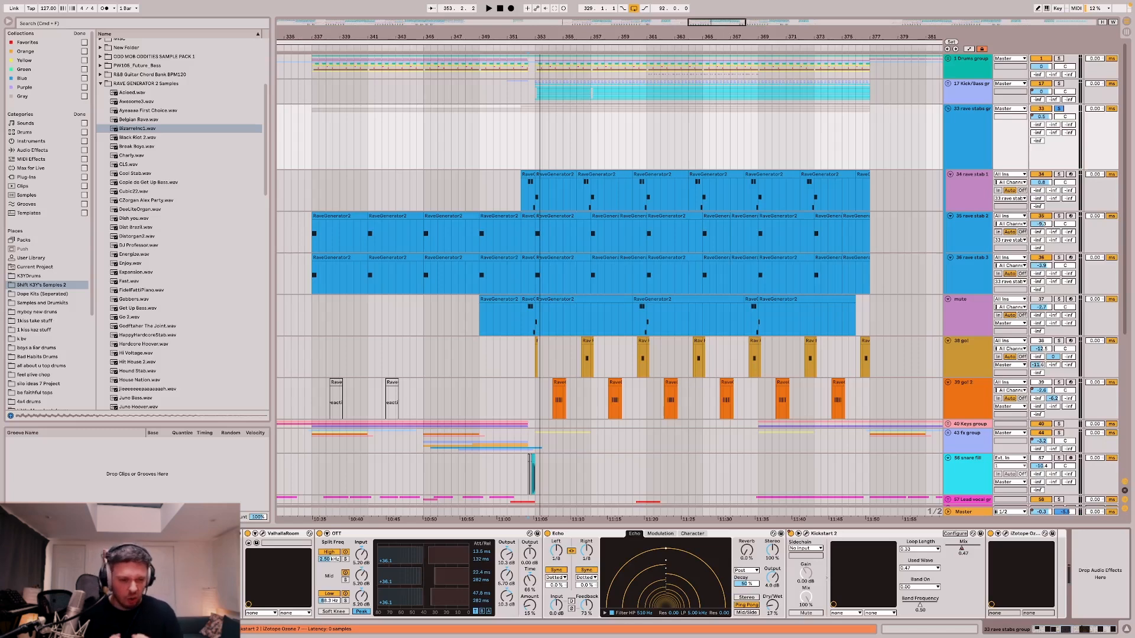
left_click(192, 534)
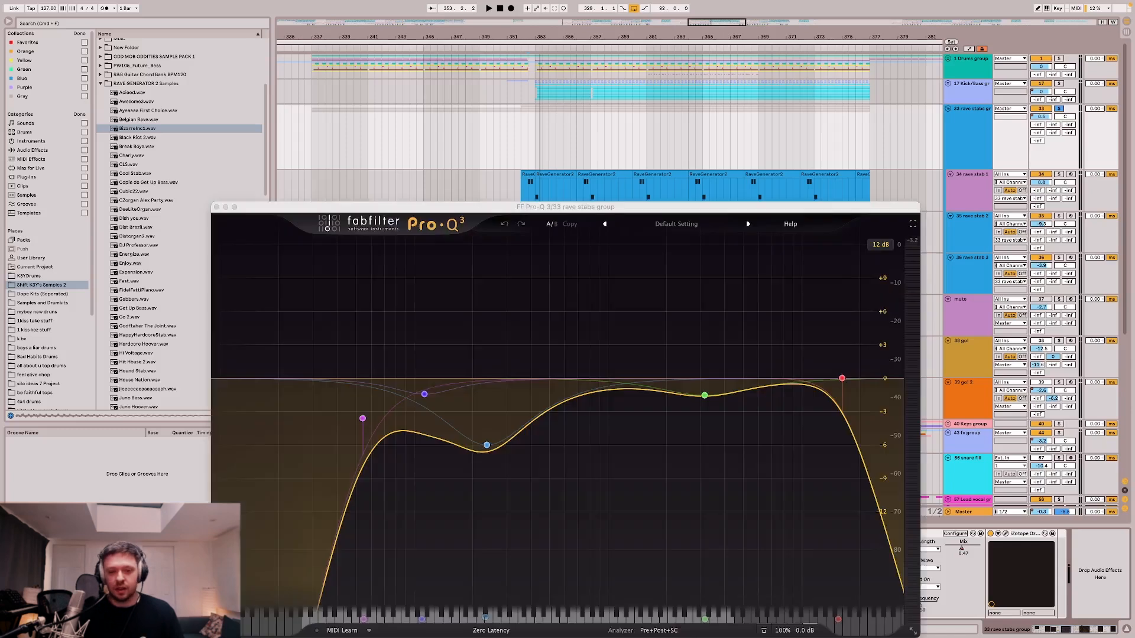
left_click_drag(460, 207, 382, 55)
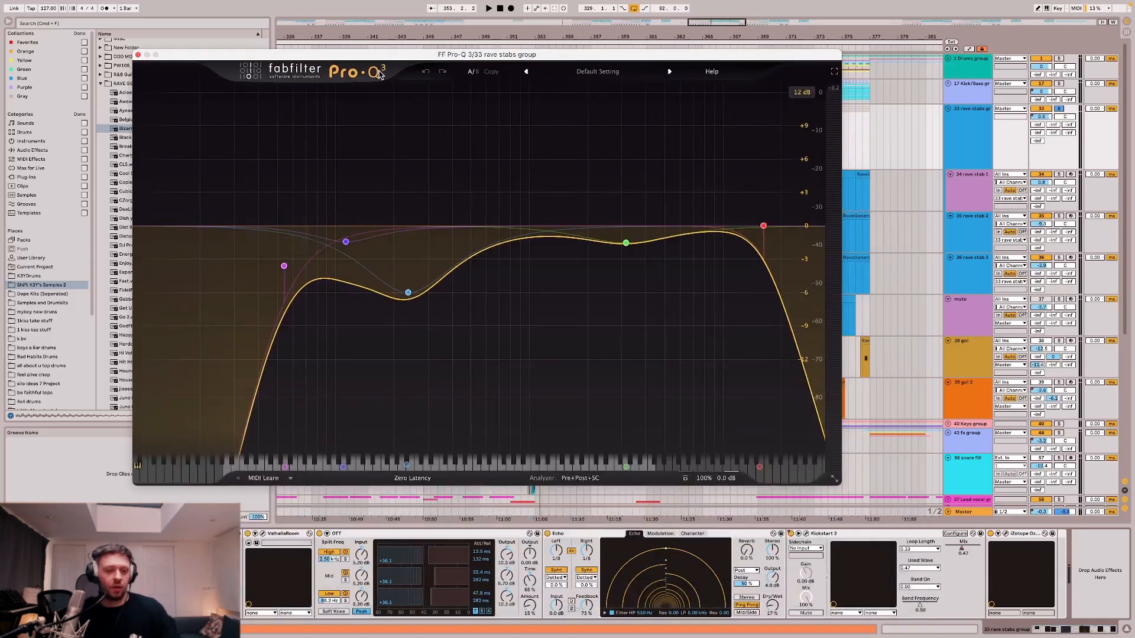
Compare the rave stabs in short playbacks with the group's Pro-Q 3 equalizer active and bypassed.
key("space")
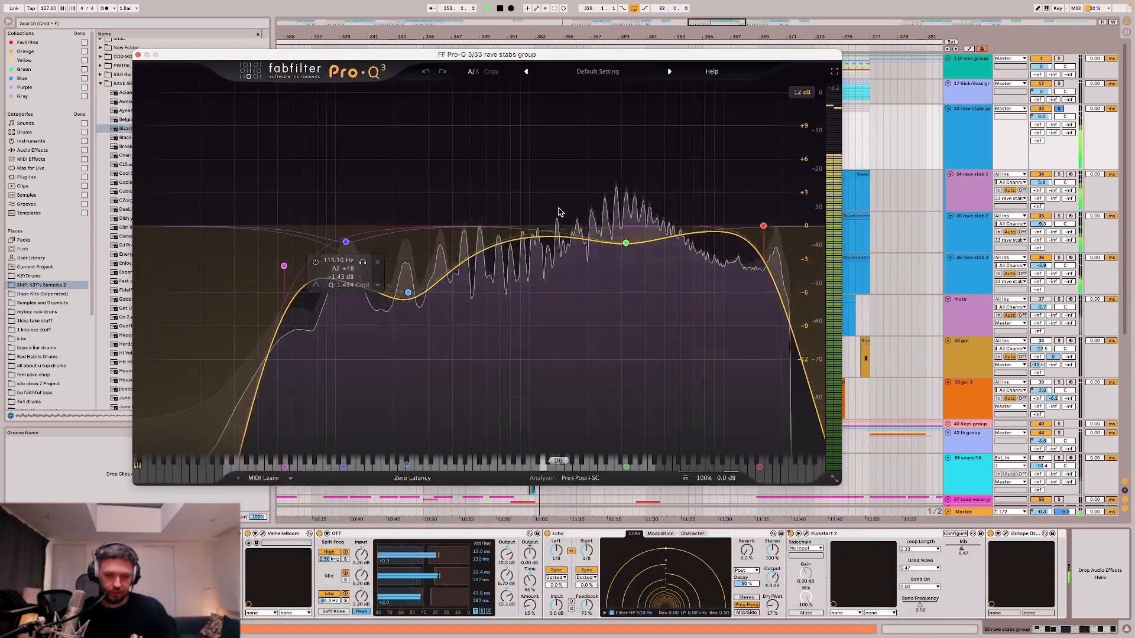
key("space")
left_click(192, 534)
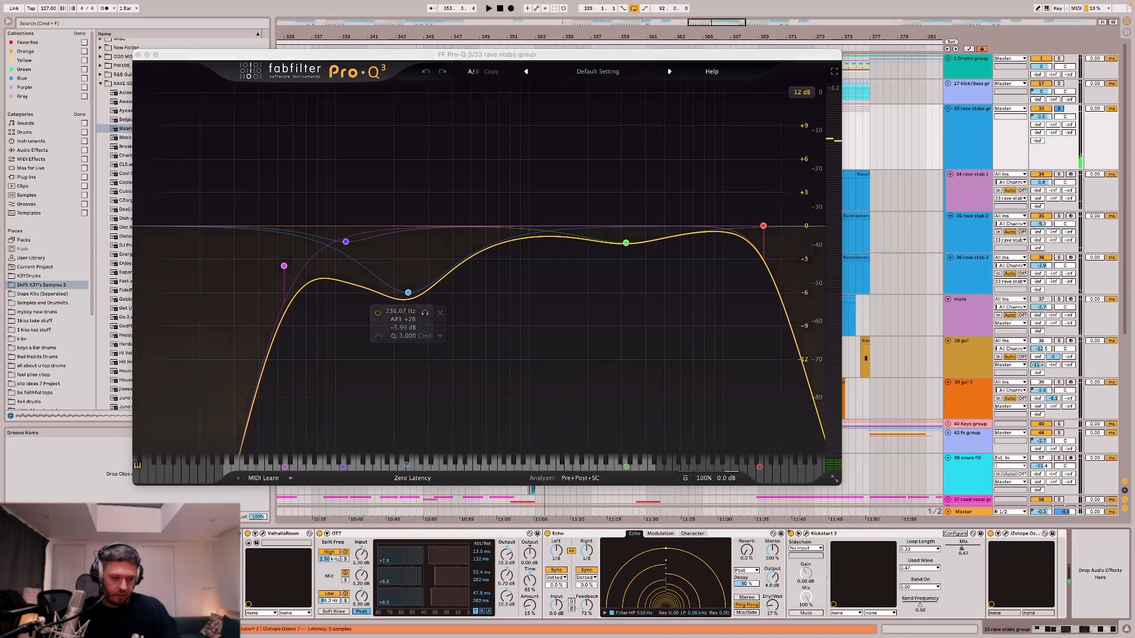
key("space")
key("space")
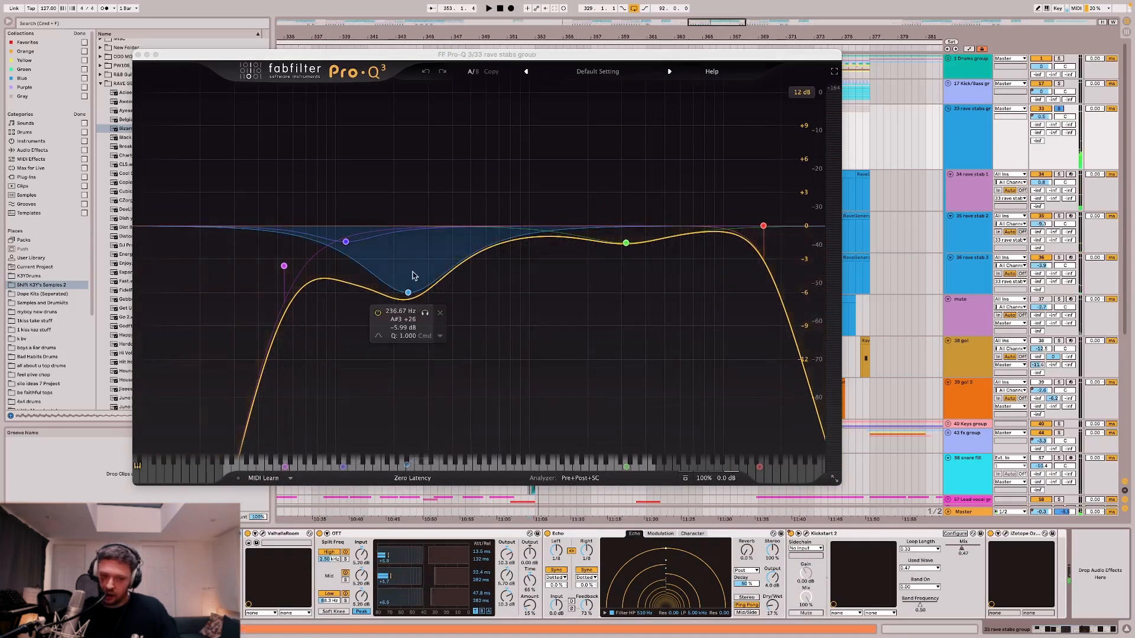
Compare the rave stabs in playback with Pro-Q 3's 236 Hz bell cut active and bypassed, leaving it enabled, and close the equalizer window.
key("space")
key("space")
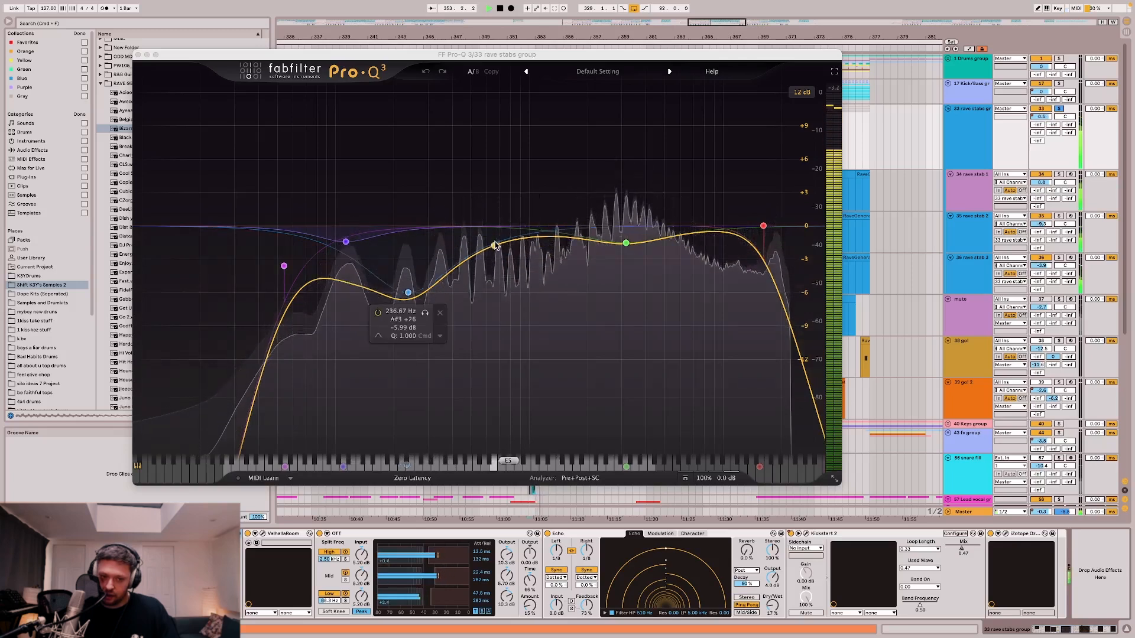
left_click(406, 293)
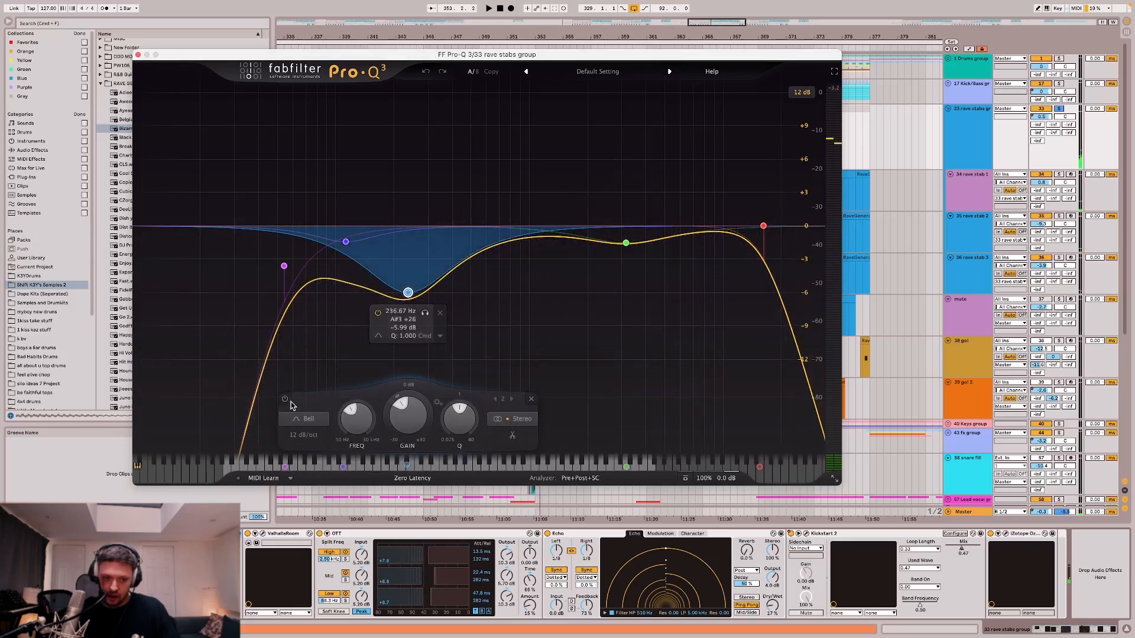
left_click(285, 399)
key("space")
key("space")
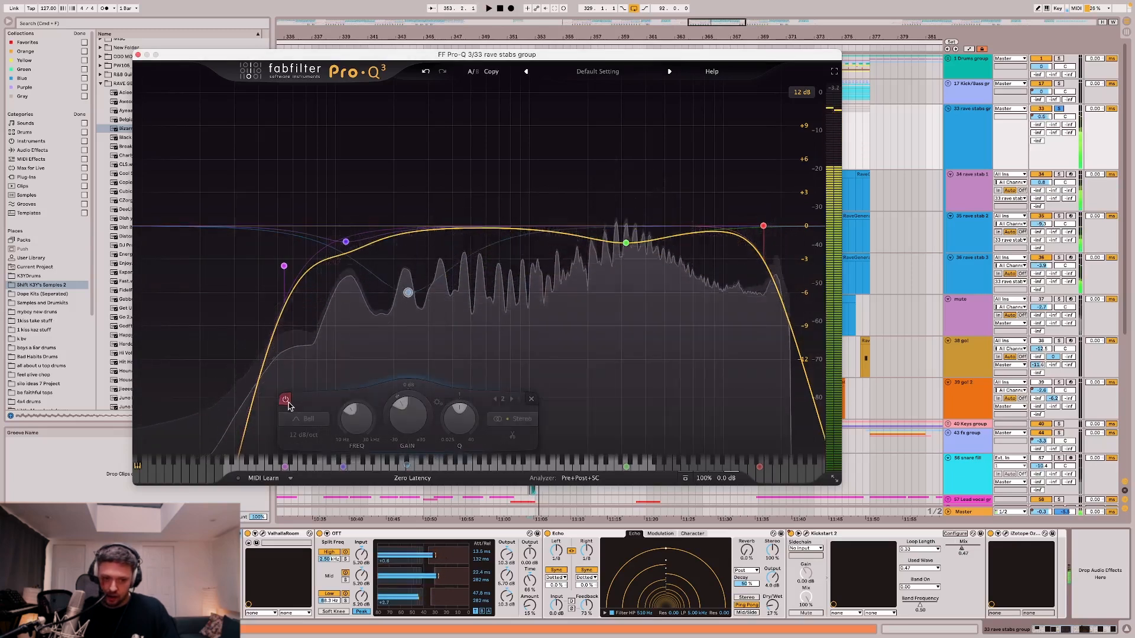
left_click(285, 399)
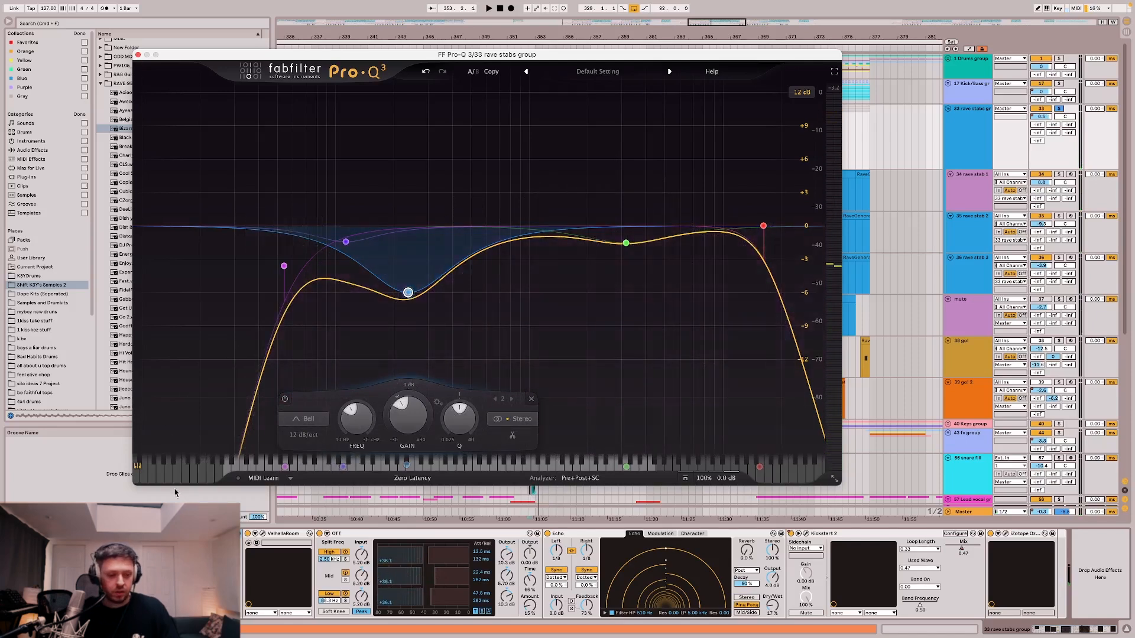
left_click(191, 534)
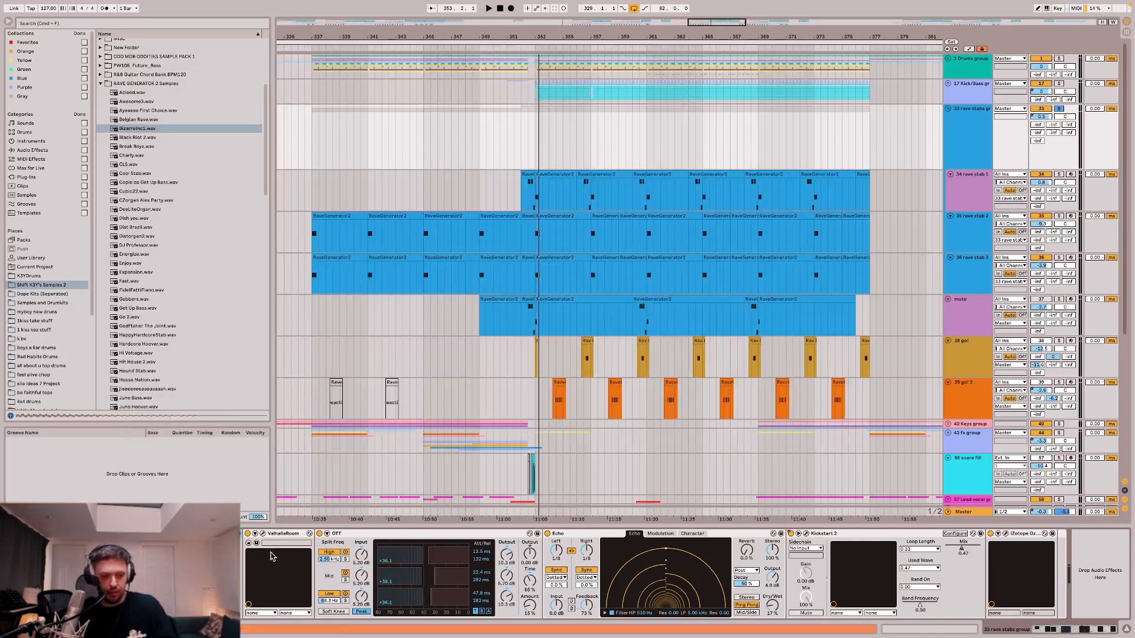
Show the group's ValhallaRoom reverb settings while briefly playing the rave stabs, and close its window.
left_click(262, 535)
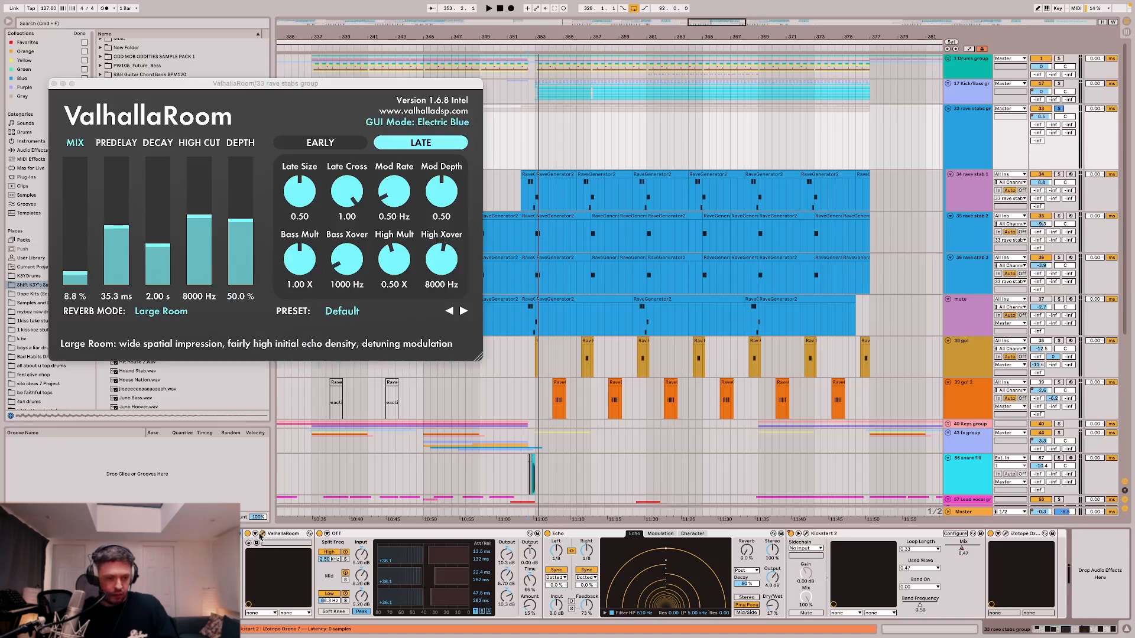
key("space")
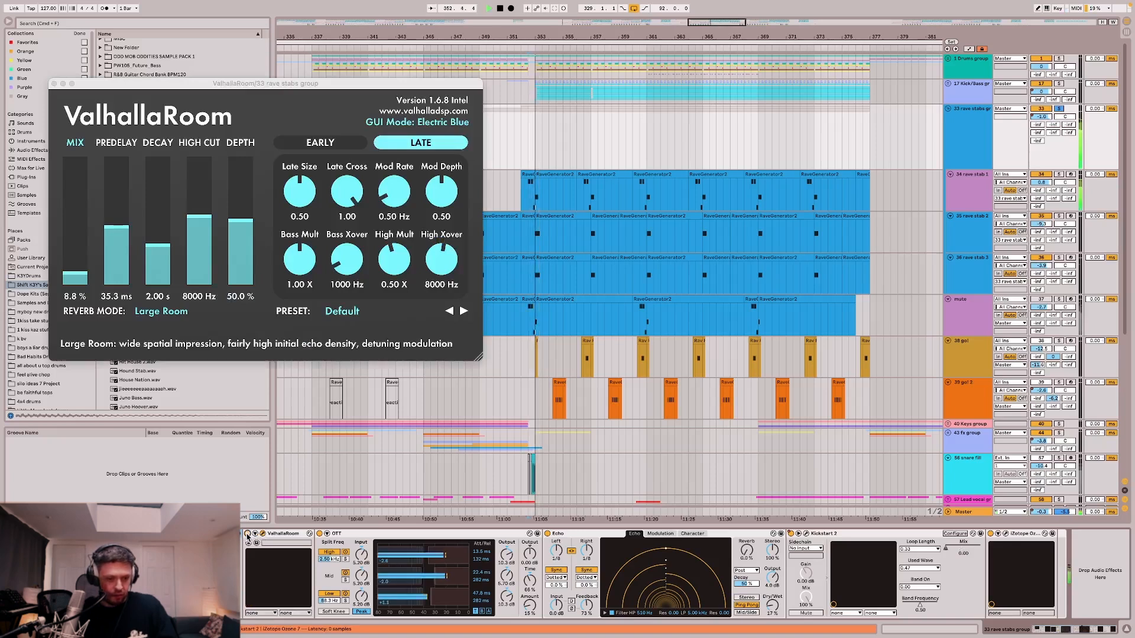
key("space")
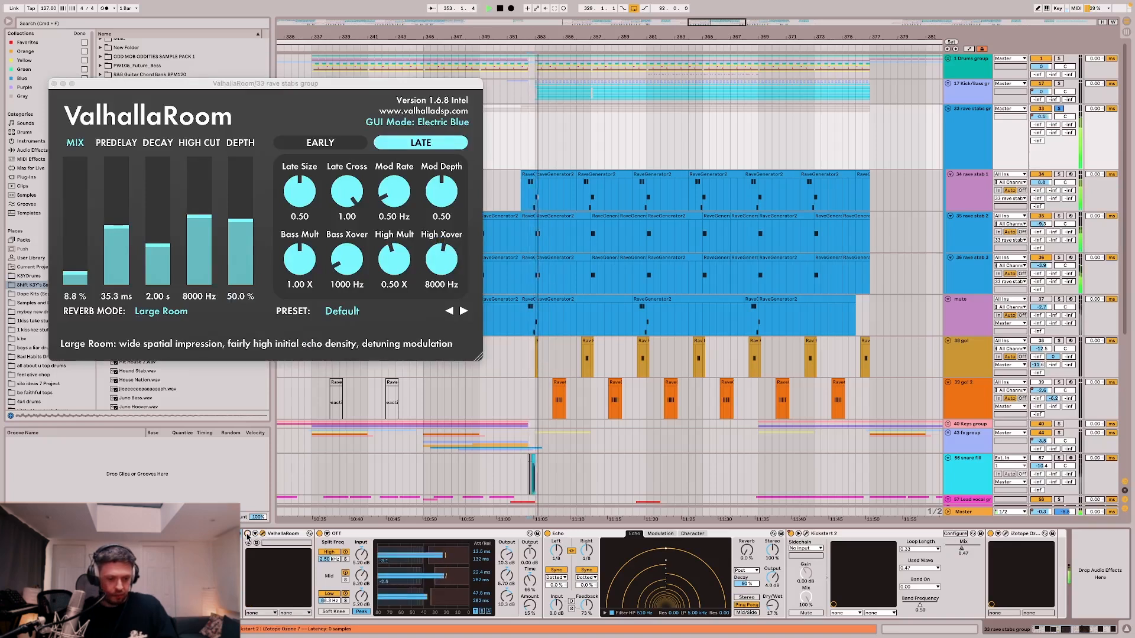
left_click(302, 537)
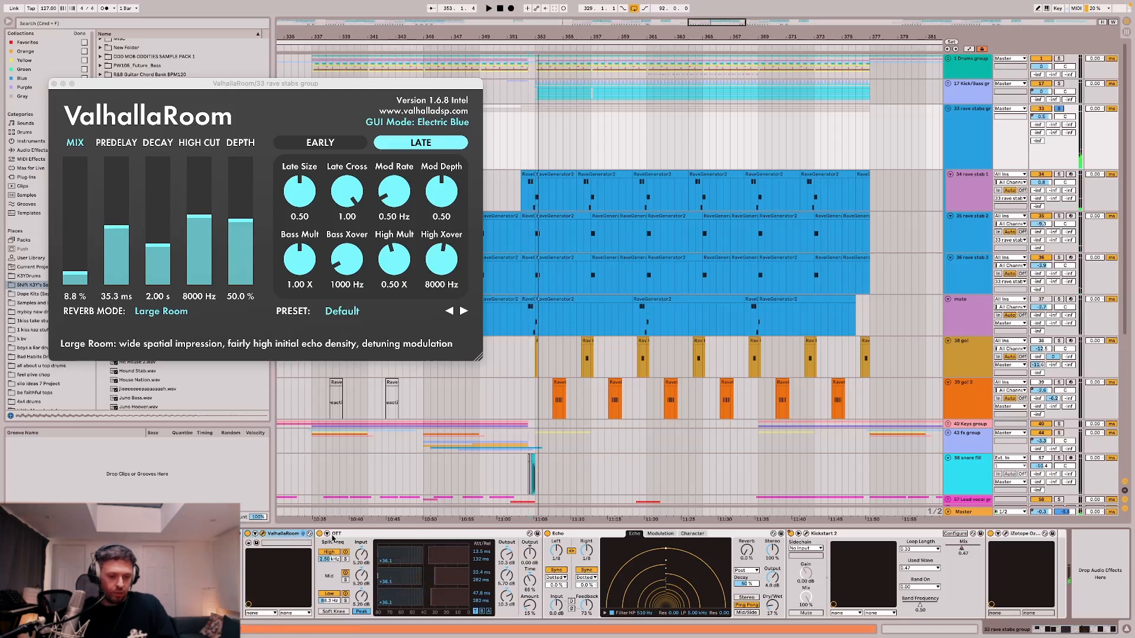
left_click(327, 536)
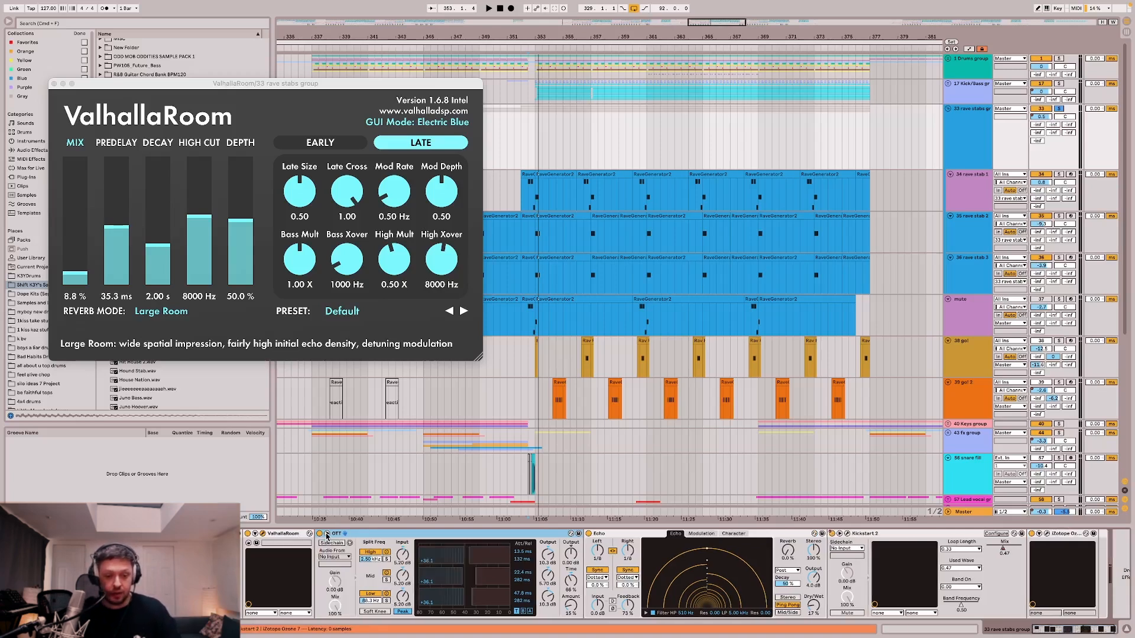
left_click(54, 84)
Add the OTT preset of Multiband Dynamics to the end of the 33 rave stabs group's device chain.
left_click(41, 151)
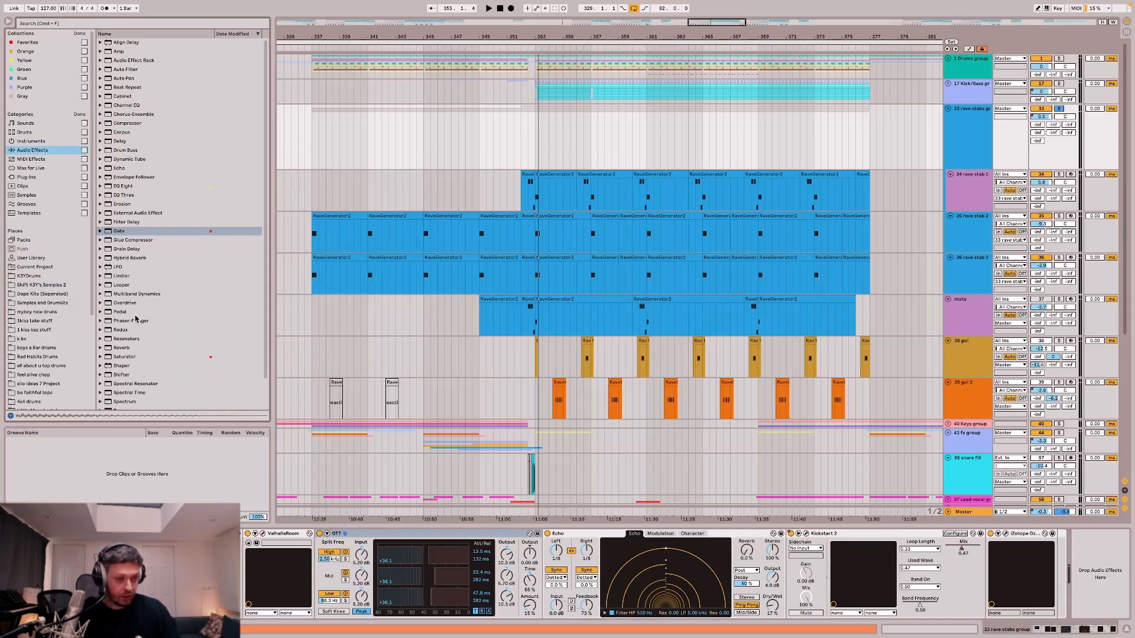
left_click(101, 294)
left_click_drag(128, 303, 1095, 559)
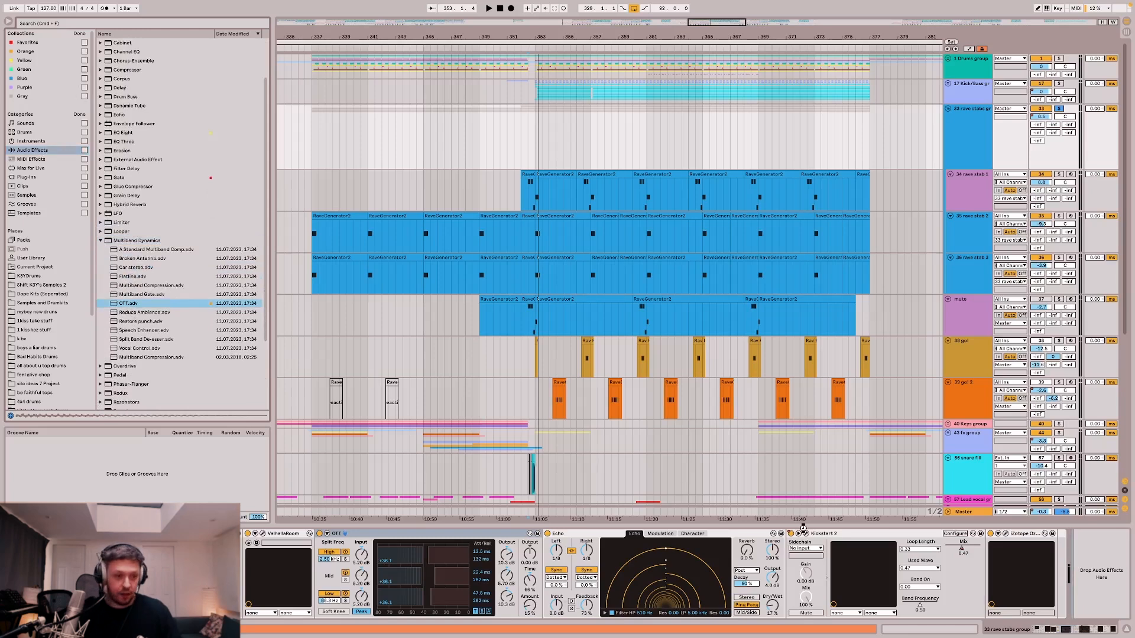
Insert Ableton's Reverb effect directly ahead of the newly added OTT and switch that OTT from RMS to Peak detection.
scroll(143, 353, "down", 5)
left_click(120, 316)
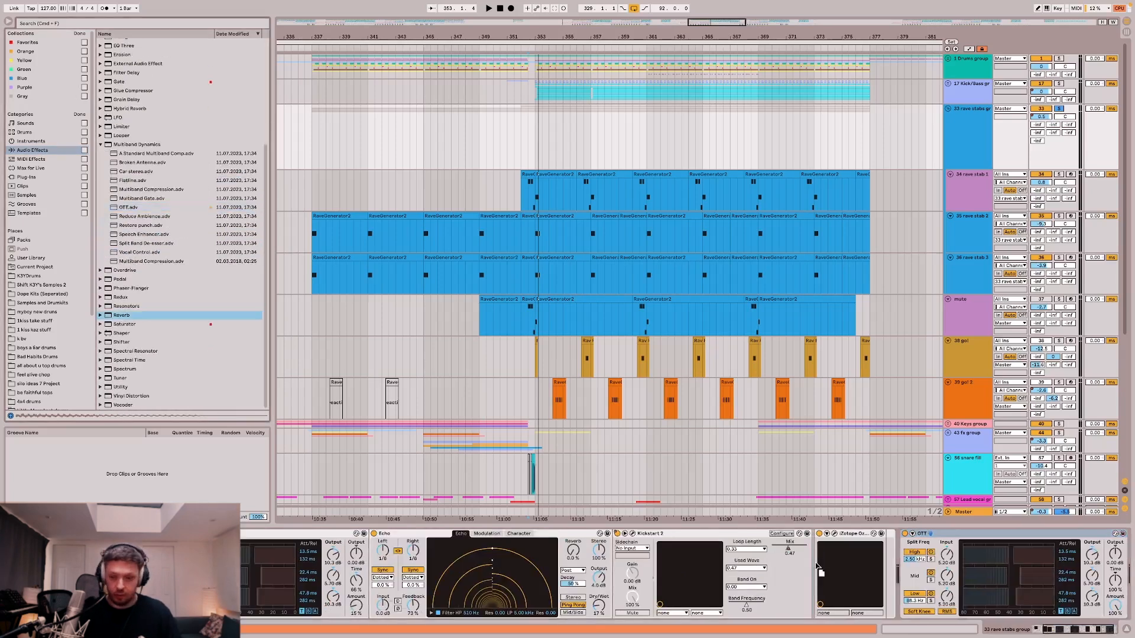
left_click_drag(894, 561, 894, 563)
scroll(890, 573, "right", 5)
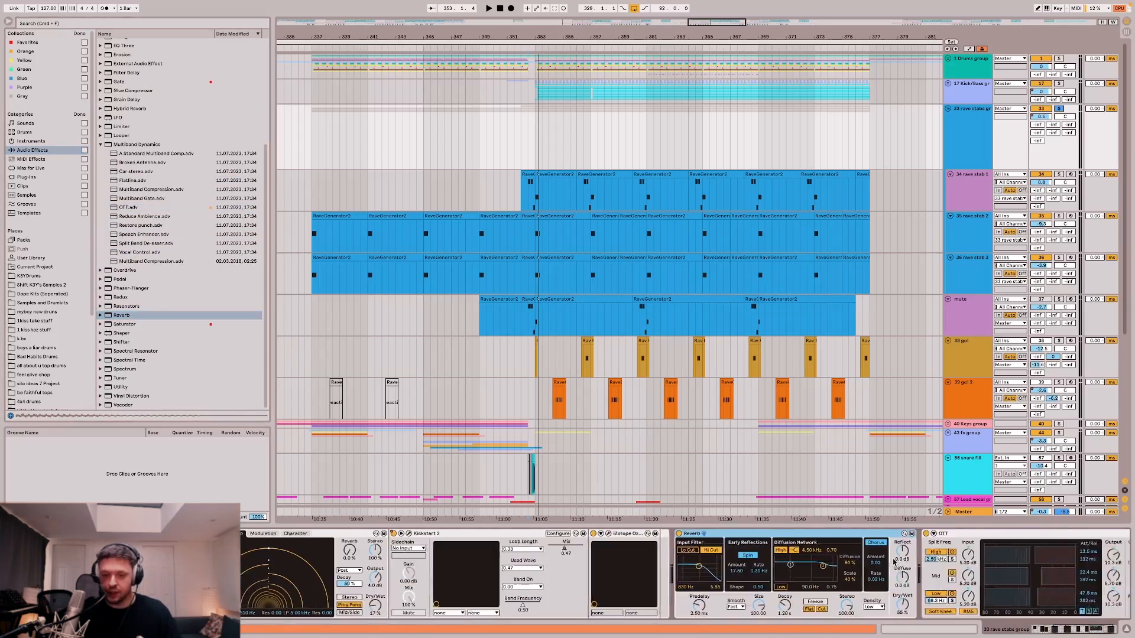
left_click(893, 613)
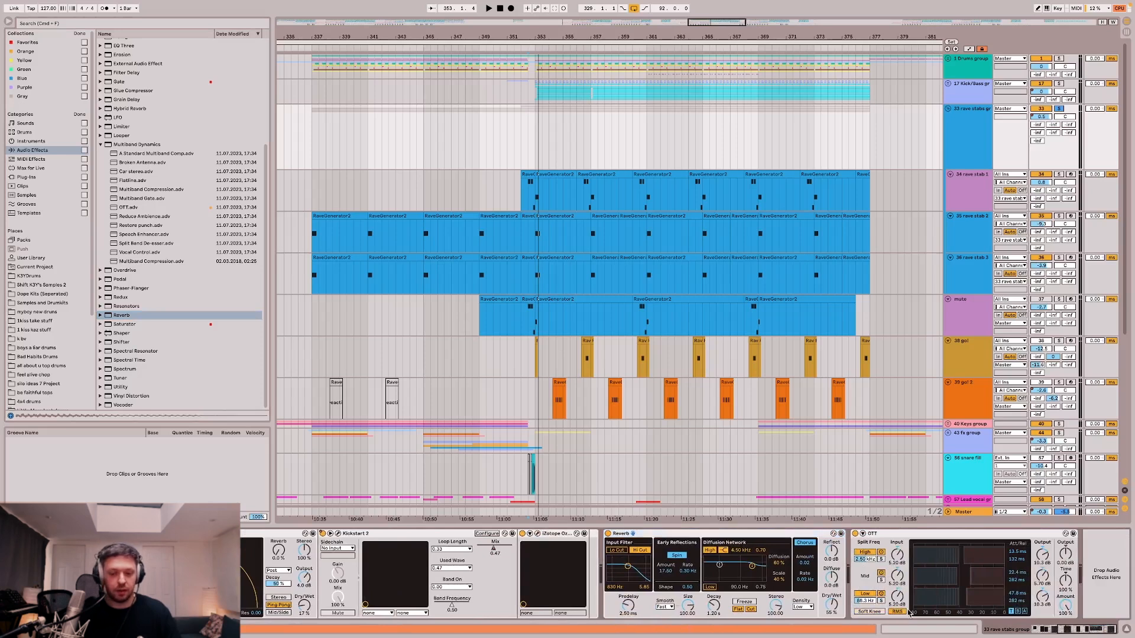
Set the Reverb's input filter to cut lows at about 1.58 kHz and its dry/wet to 37 %.
left_click(626, 551)
left_click(621, 550)
left_click_drag(628, 566, 632, 572)
left_click_drag(837, 609, 835, 609)
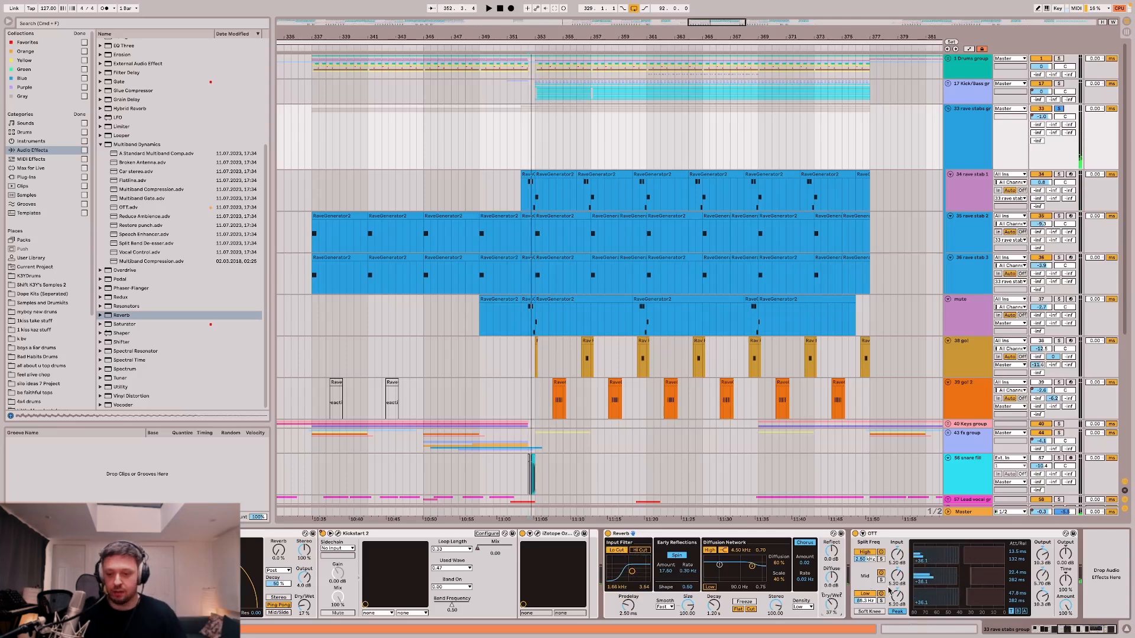
Set the second OTT's amount to 63 % and the Reverb's decay to about 11.3 s while auditioning the rave stabs.
left_click_drag(1065, 607, 1065, 628)
key("space")
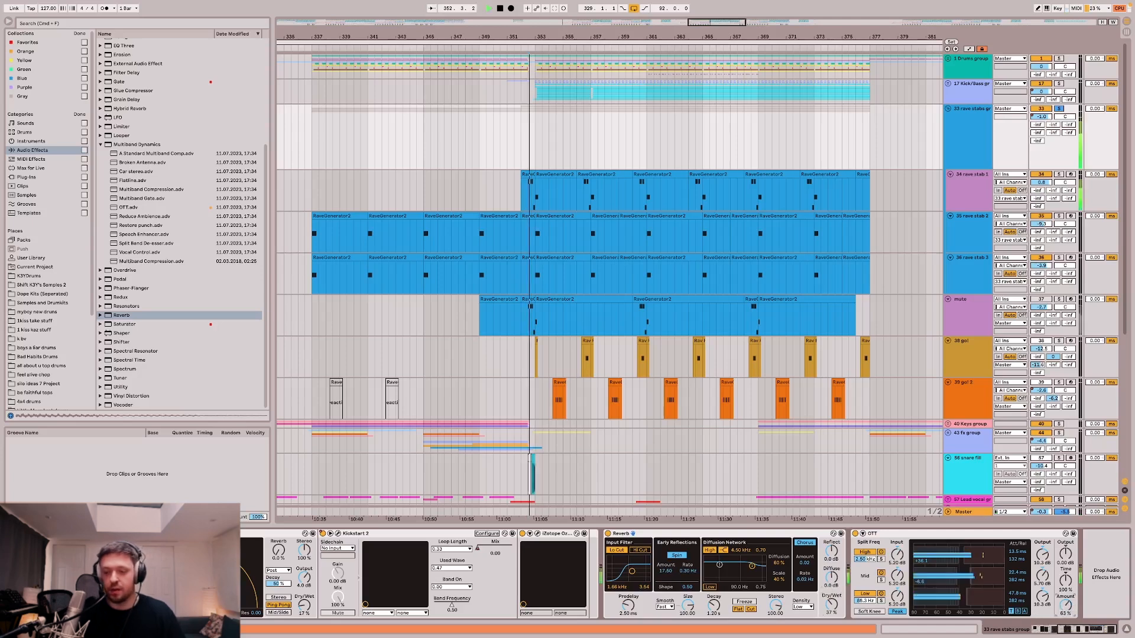
left_click_drag(714, 606, 713, 587)
key("space")
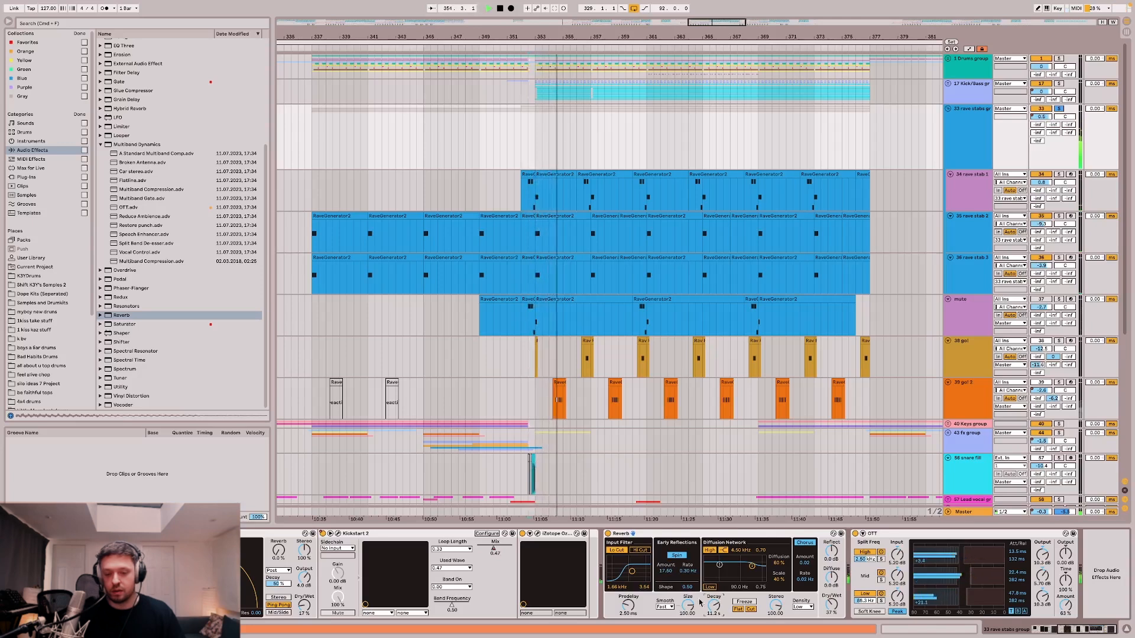
Compare the reverberated rave stabs in playback with the second OTT bypassed and enabled.
key("space")
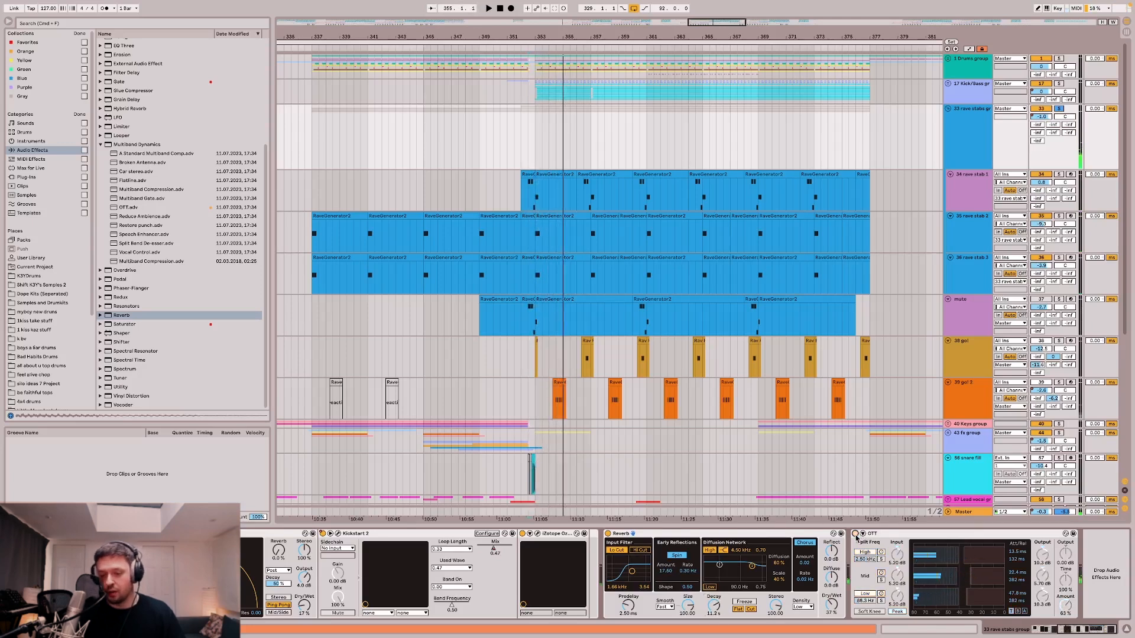
key("space")
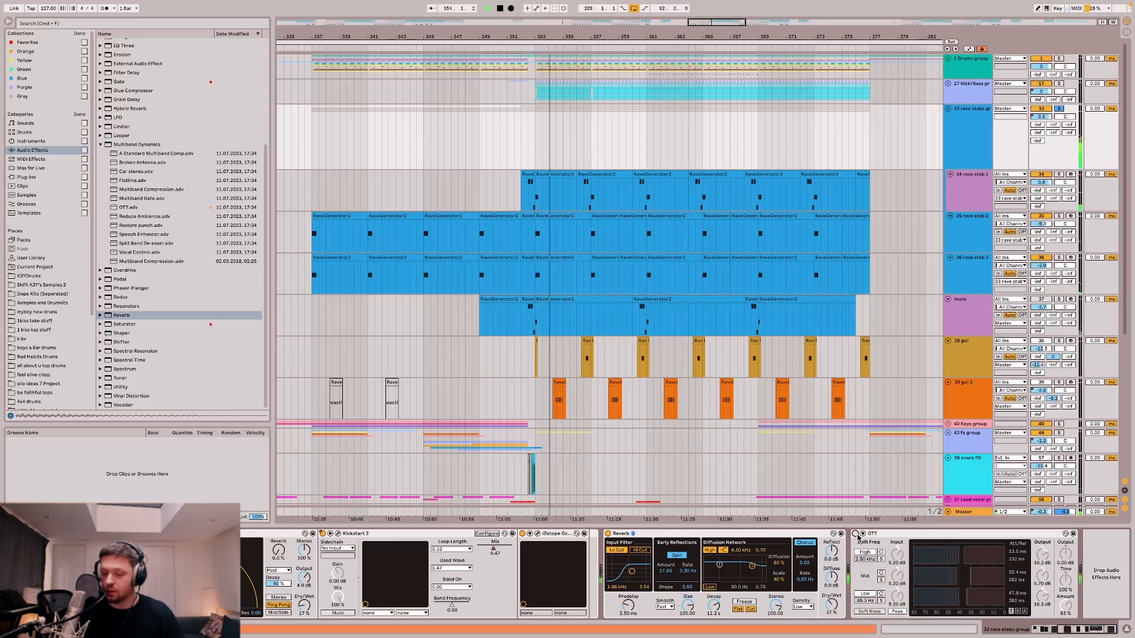
key("space")
left_click(856, 534)
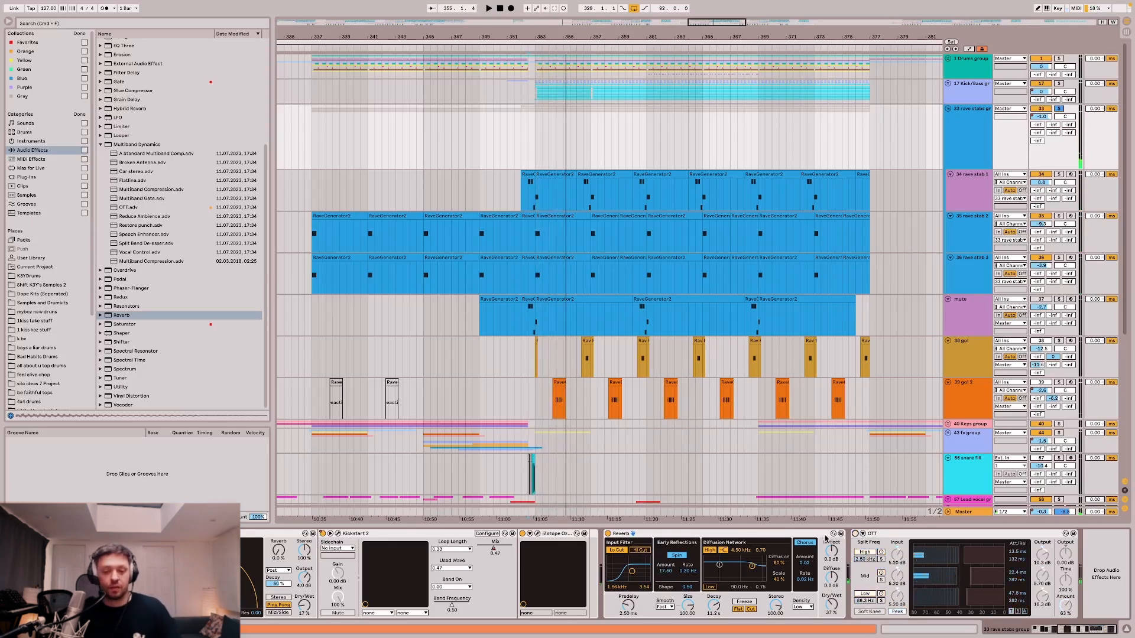
Delete the demonstration Reverb and second OTT from the end of the 33 rave stabs group's chain.
left_click(890, 535)
key("Delete")
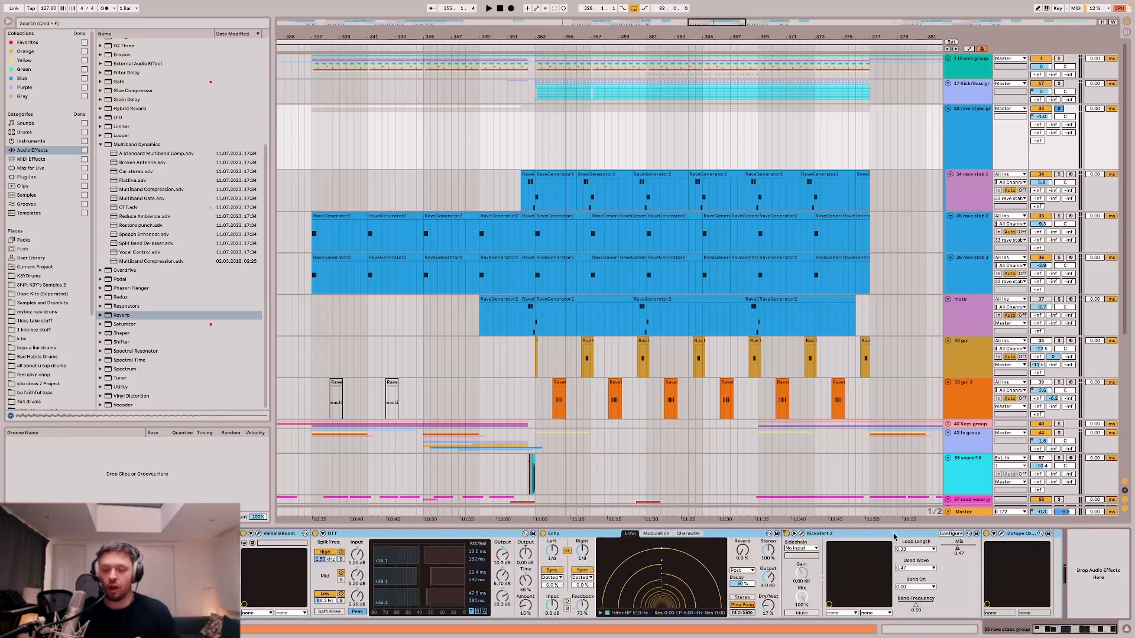
left_click(900, 535)
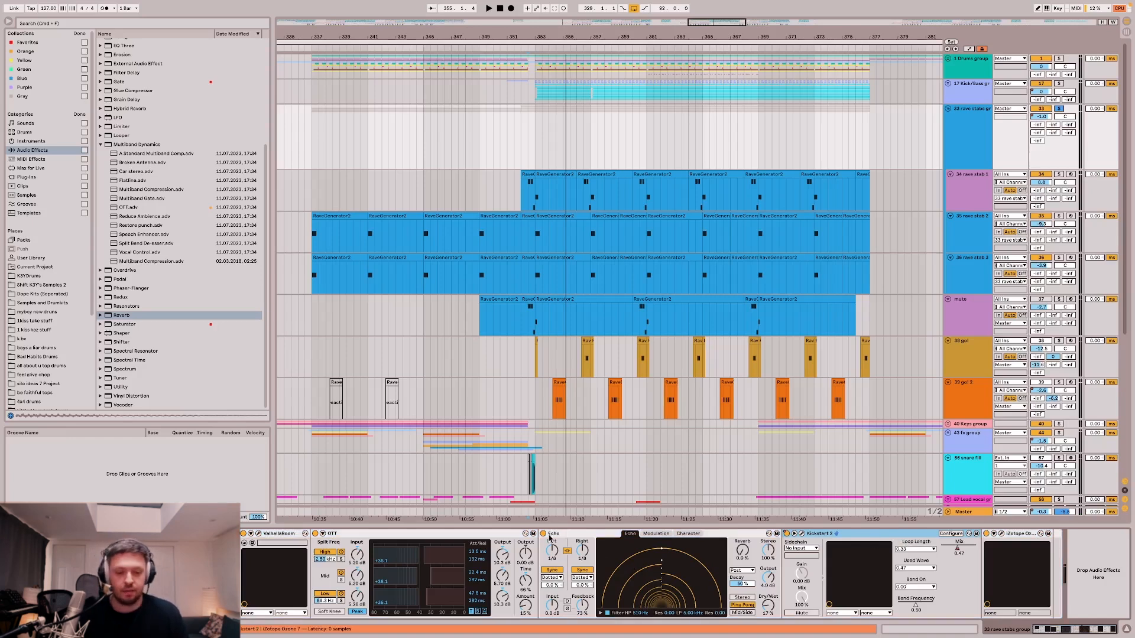
Examine the Echo device's Modulation and Character settings and return to its main Echo display.
left_click(551, 533)
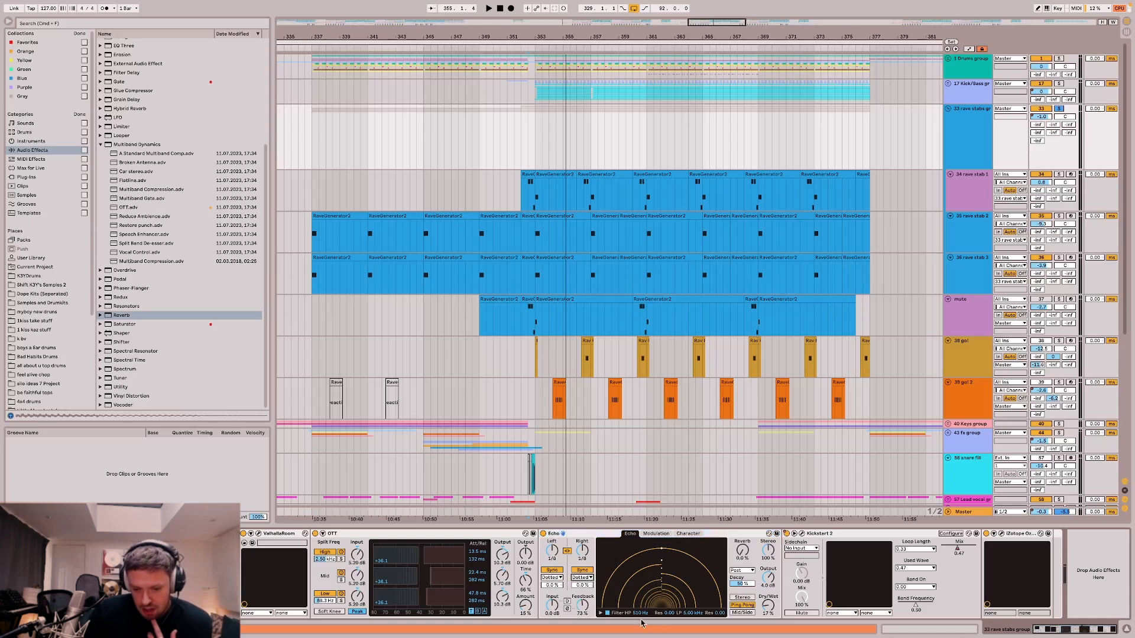
left_click(661, 534)
left_click(696, 534)
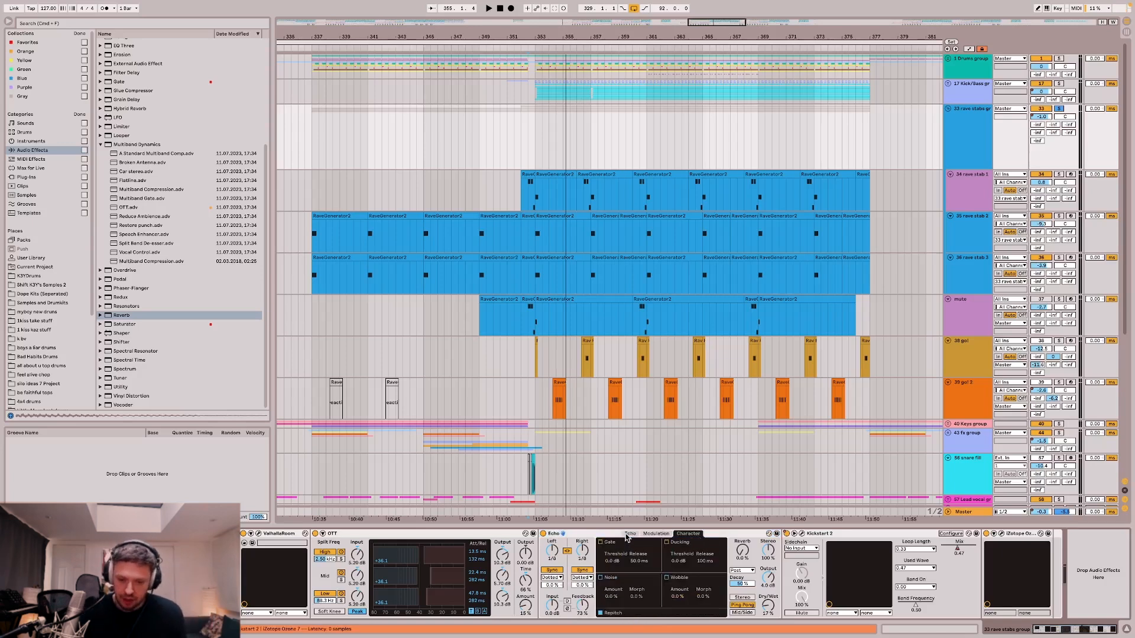
left_click(629, 533)
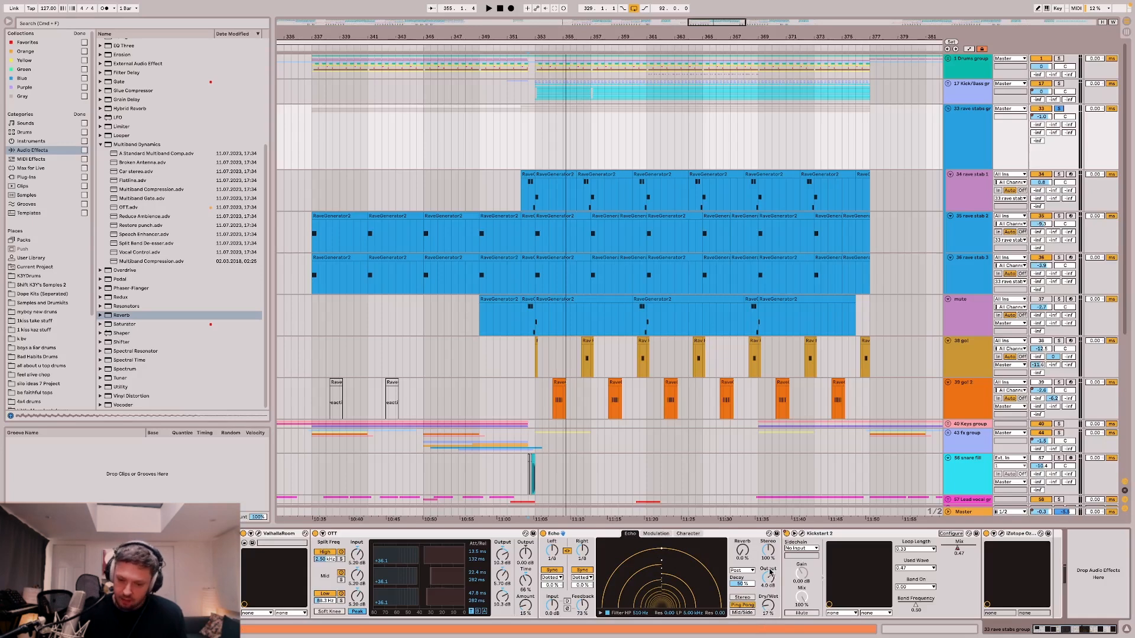
Show the group's Kickstart 2 ducking curve during a short playback of the rave stabs and close its window.
left_click(802, 535)
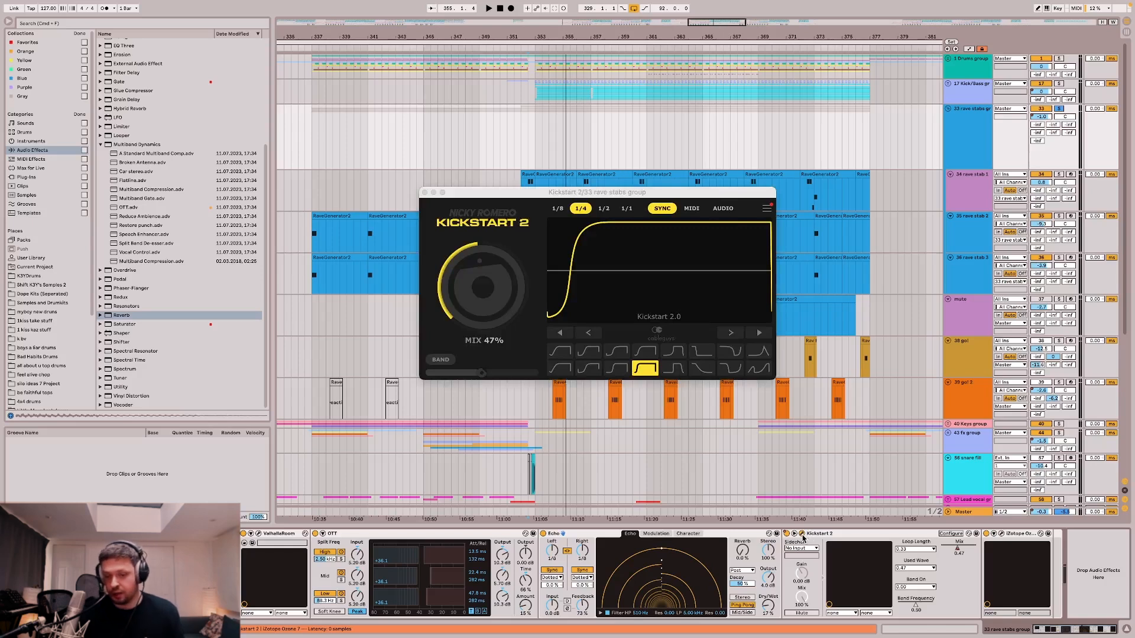
key("space")
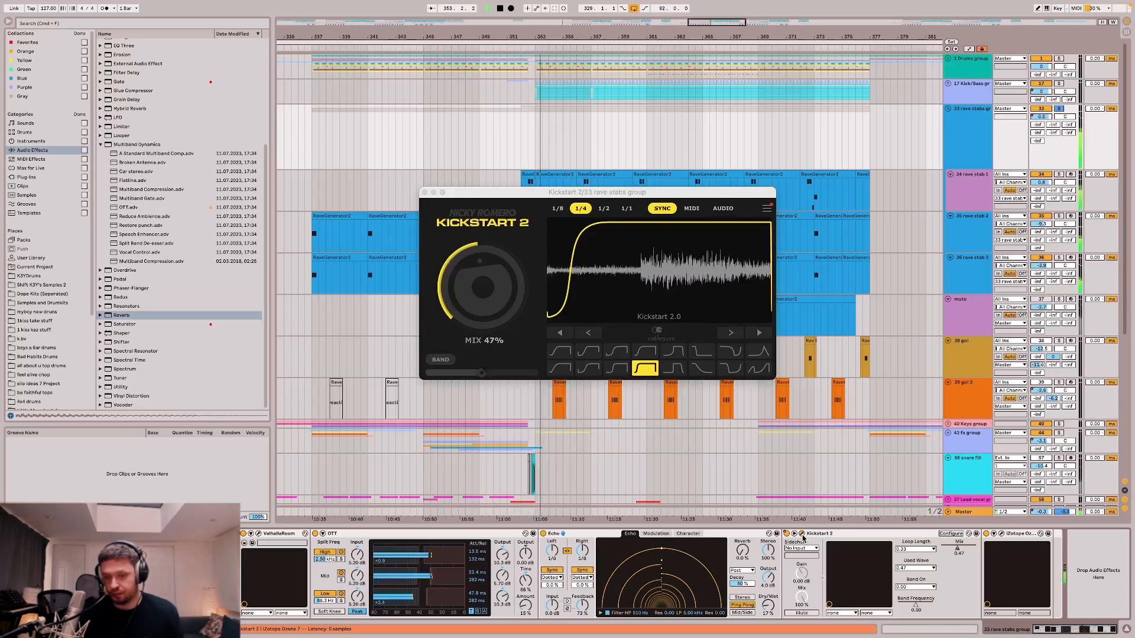
key("space")
left_click(803, 534)
left_click(803, 535)
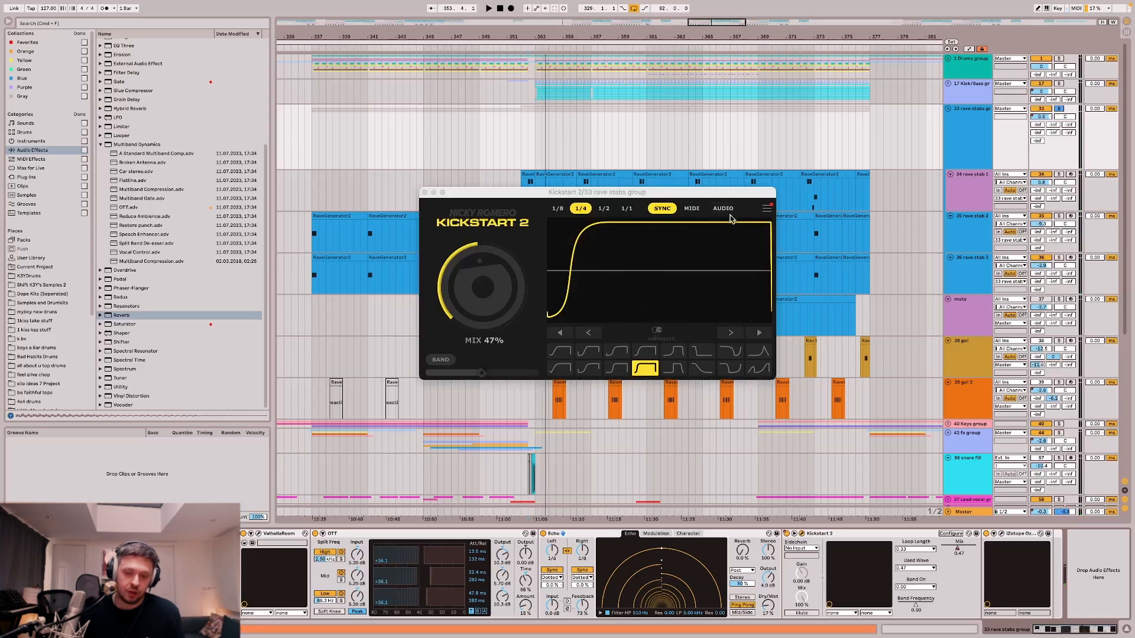
left_click(802, 535)
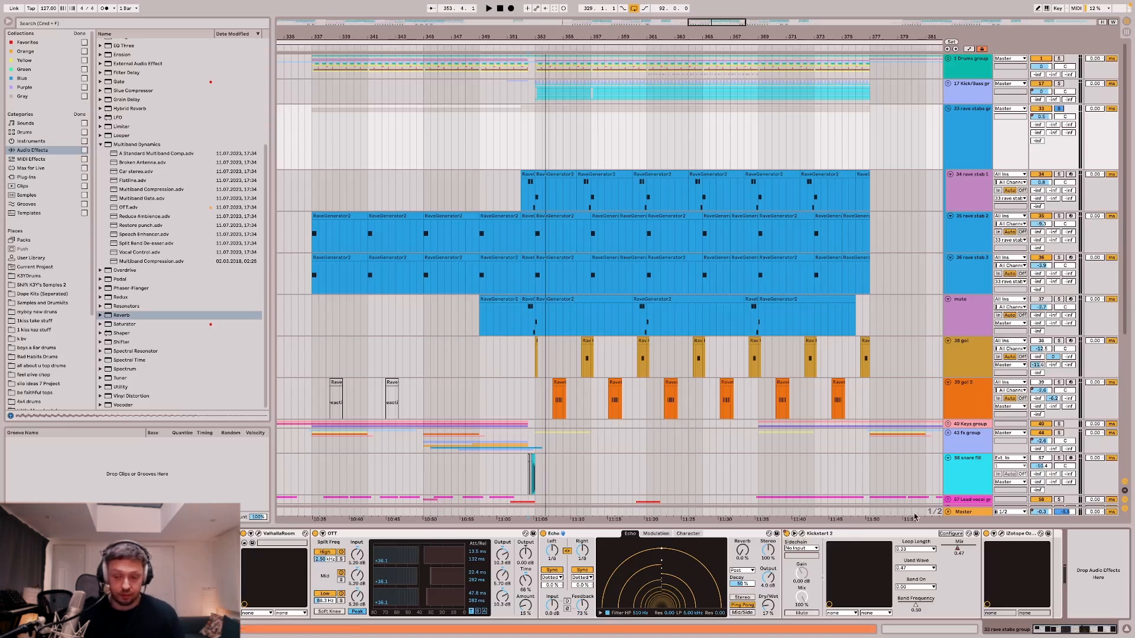
Show the group's iZotope Ozone 7 Imager, dismissing its Preset Manager and moving its window clear of the device chain.
left_click(1002, 535)
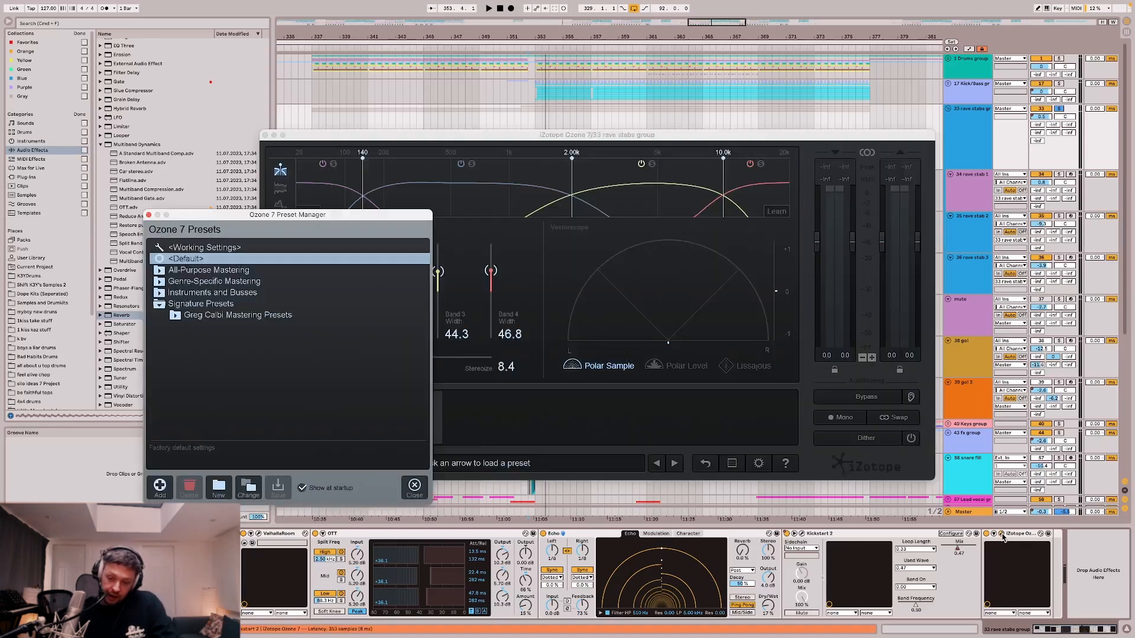
left_click(149, 215)
left_click_drag(350, 141, 332, 86)
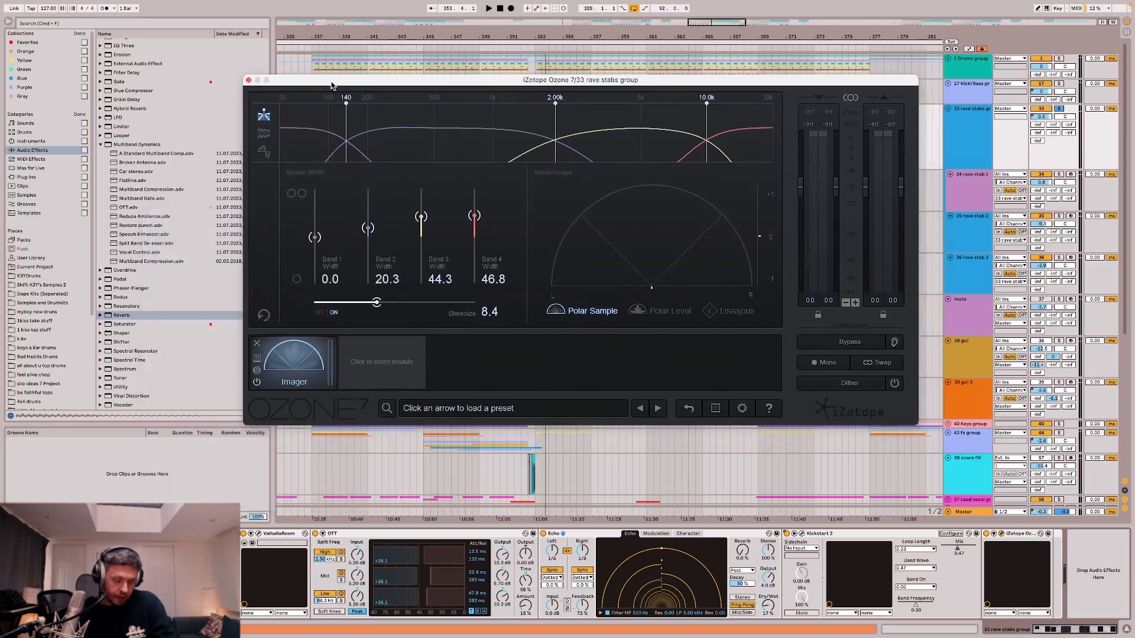
Compare the rave stabs in playback with the Ozone 7 Imager bypassed and enabled.
left_click(986, 534)
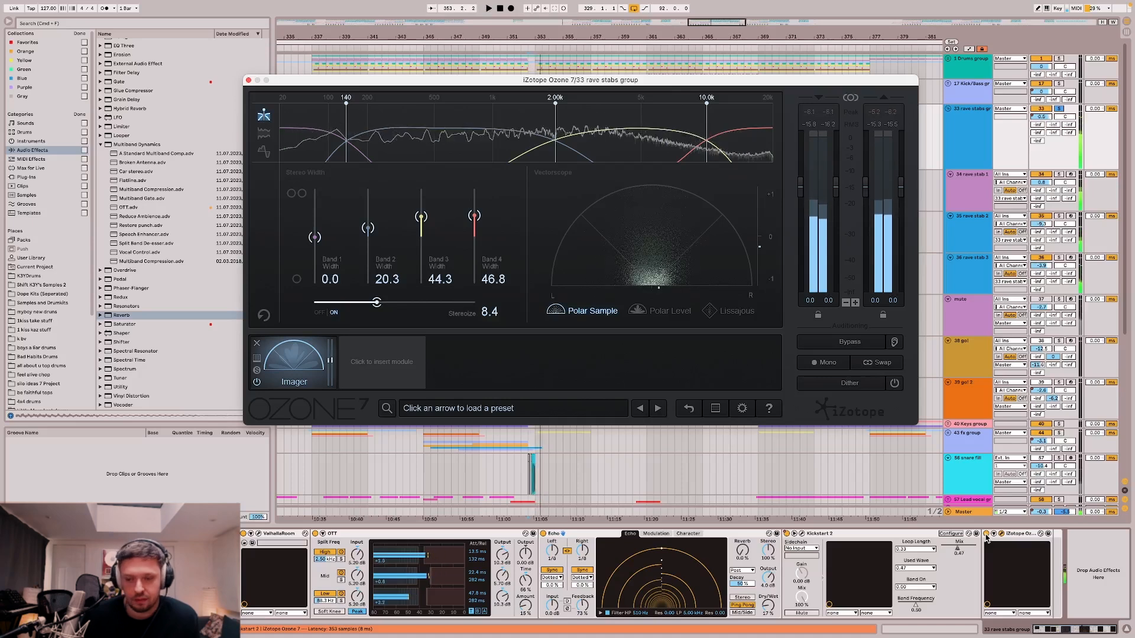
left_click(986, 534)
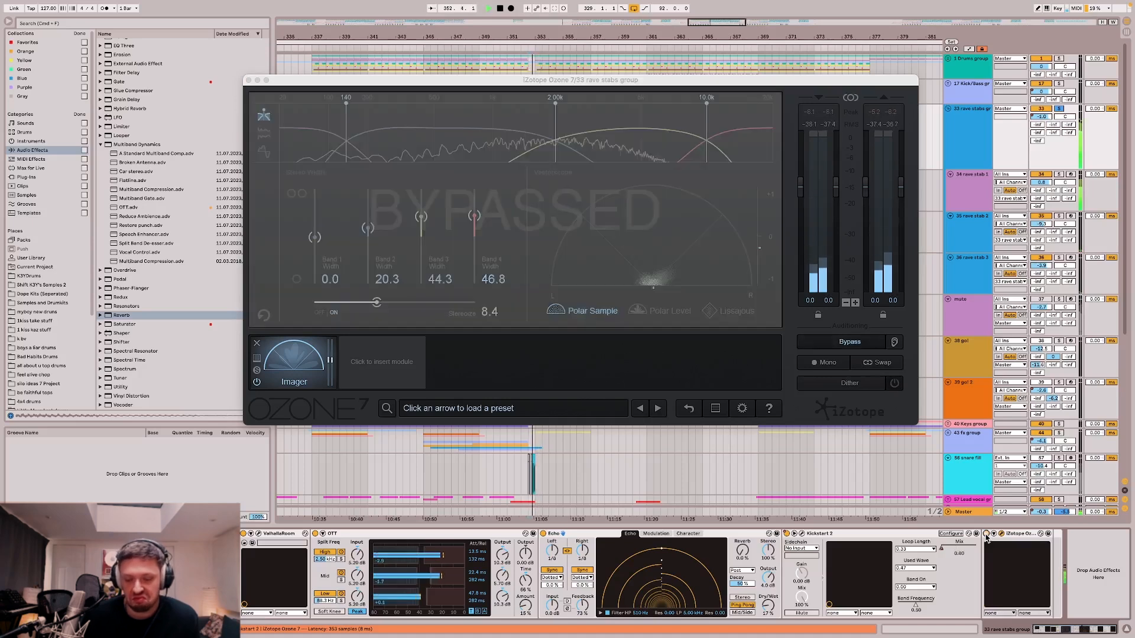
left_click(986, 534)
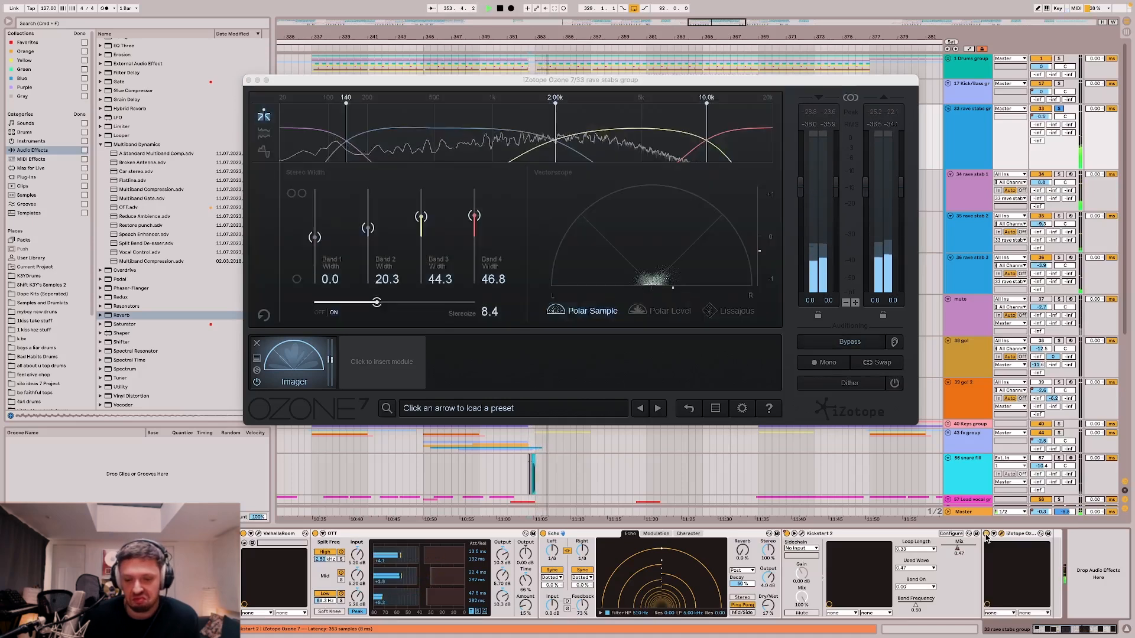
Close the Ozone 7 Imager window and point out the Echo device in the rave stabs group's chain.
left_click(249, 81)
left_click(290, 538)
left_click(583, 536)
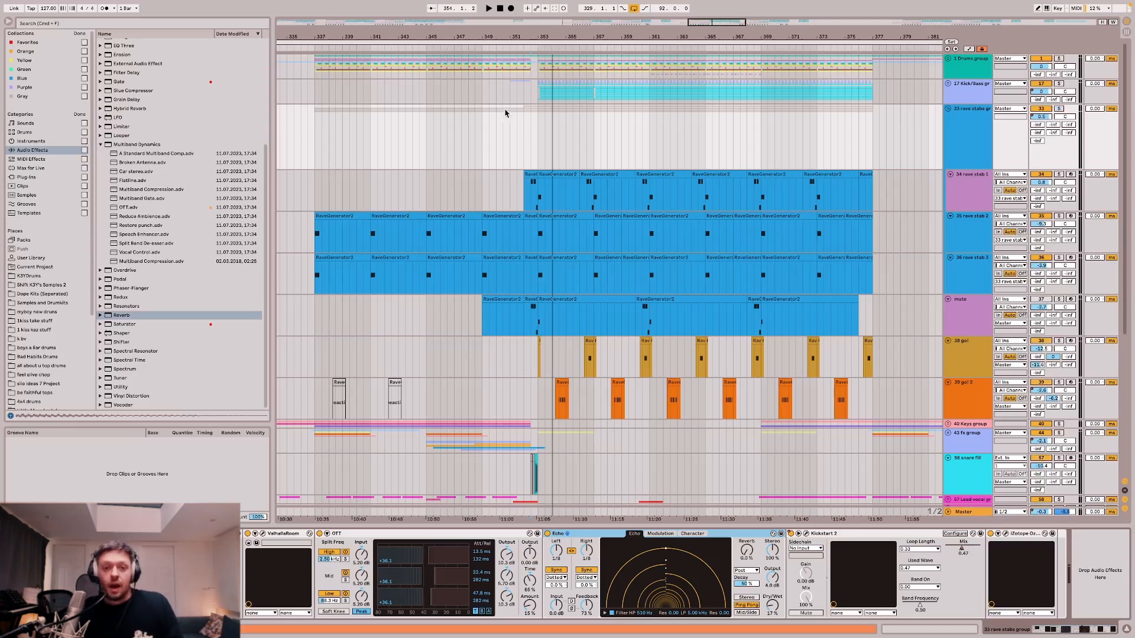
Solo the "go!" vocal track and audition its clip just before bar 357.
scroll(538, 177, "down", 3)
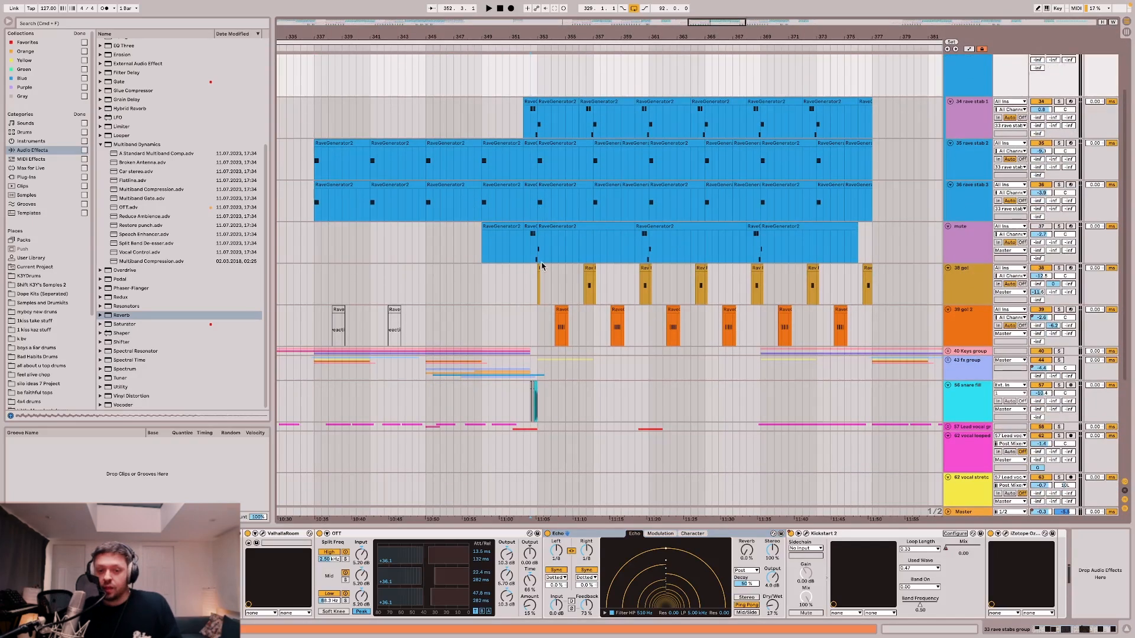
left_click(585, 284)
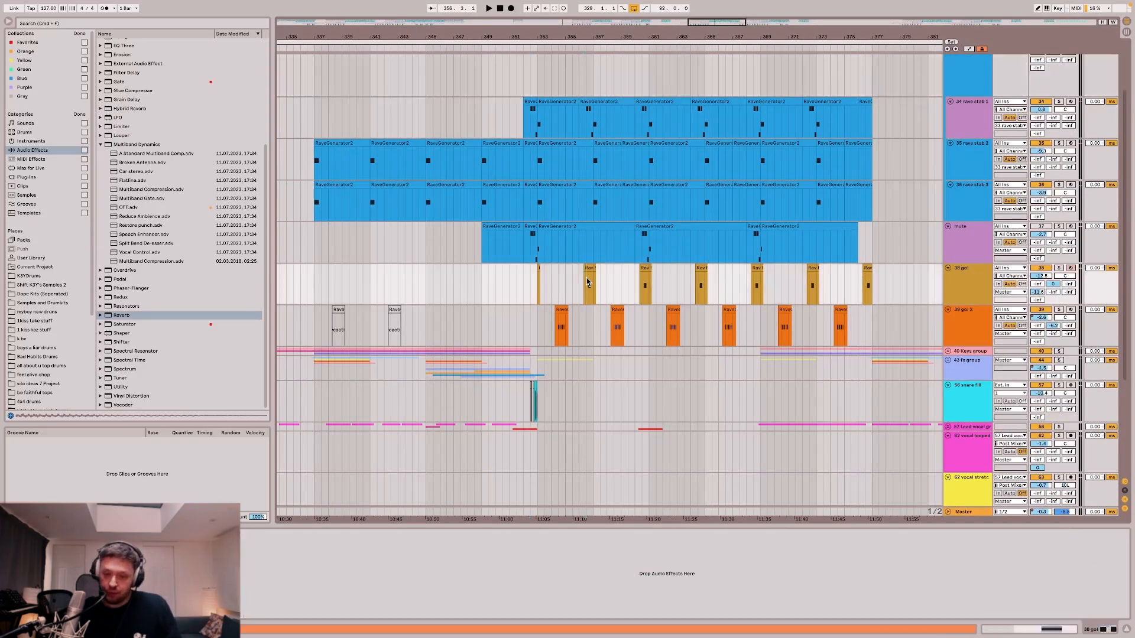
key("s")
key("space")
key("space")
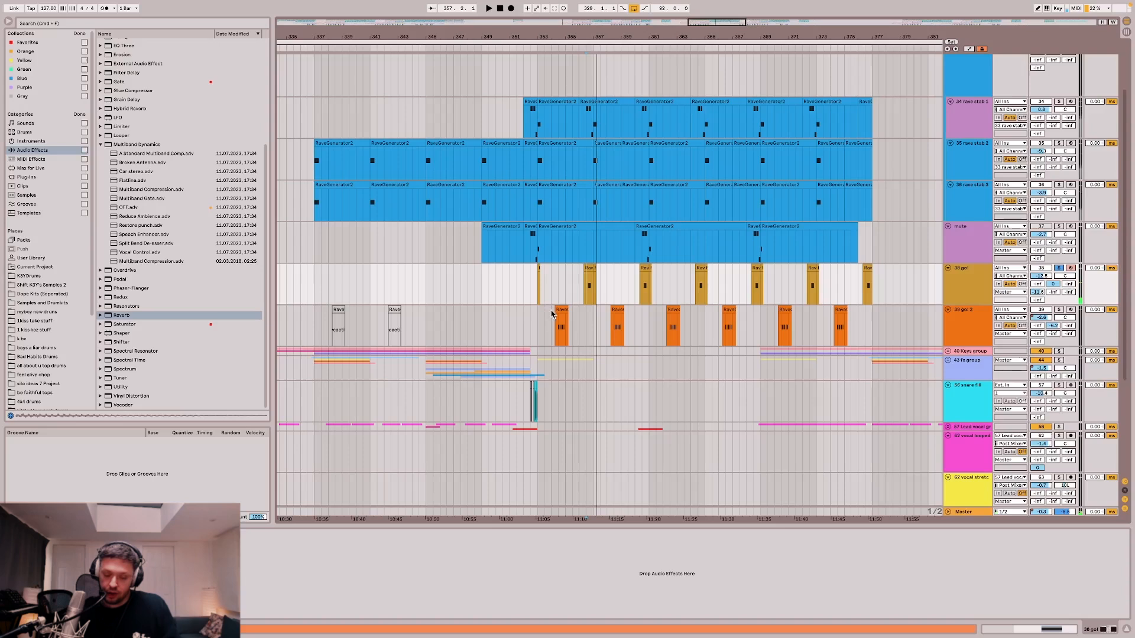
scroll(947, 285, "up", 2)
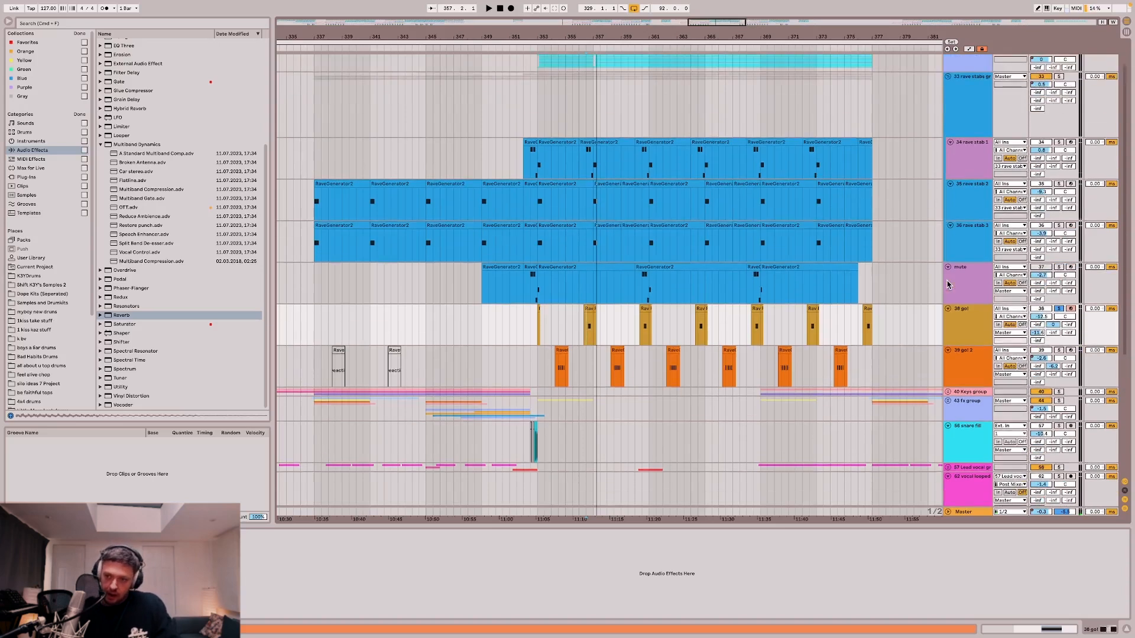
left_click(957, 344)
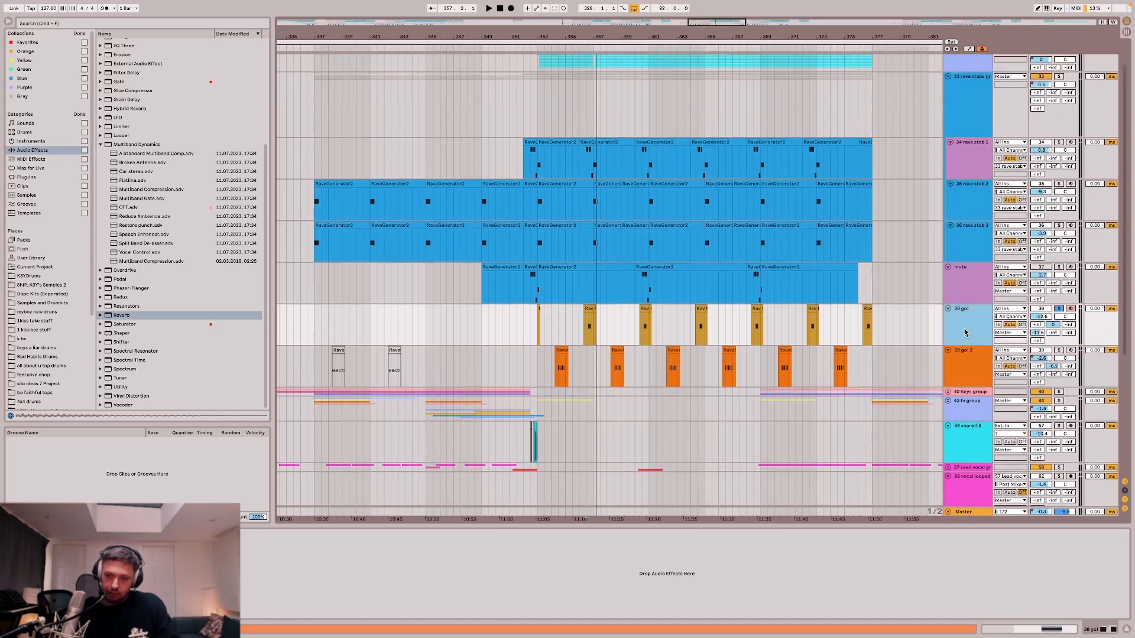
Solo the "go! 2" track, audition its clip around bar 354 and reset the playback position to its start.
left_click(560, 369)
key("s")
key("space")
key("space")
left_click(558, 391)
left_click(560, 380)
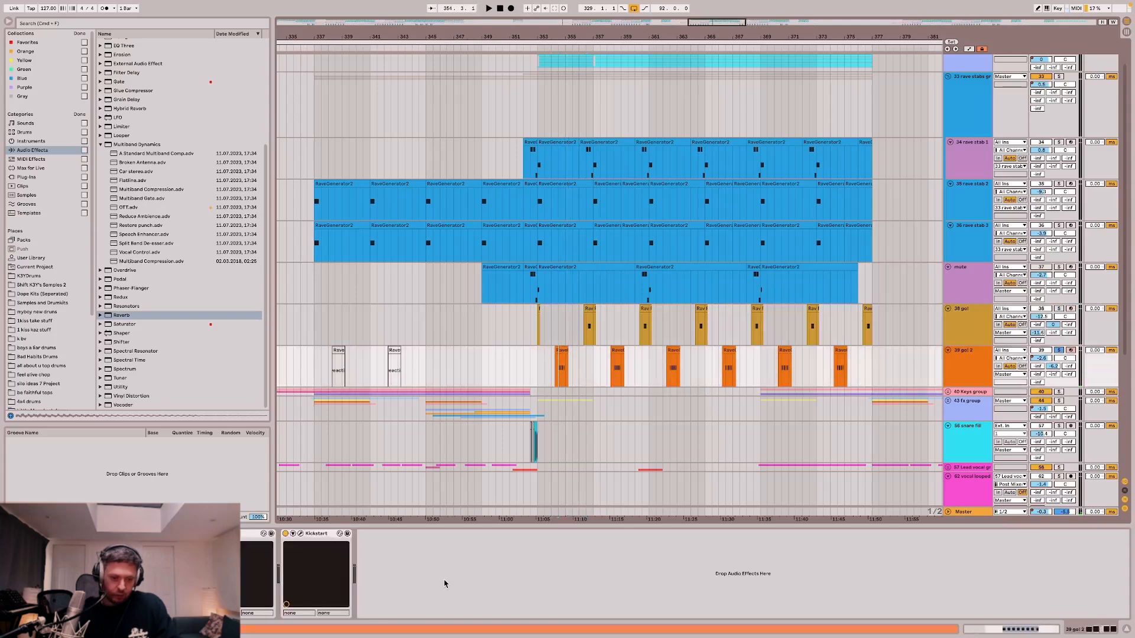
Show the "go! 2" track's Kickstart ducking curve during playback, moving its window clear of the clips and back up.
left_click(300, 535)
left_click(301, 535)
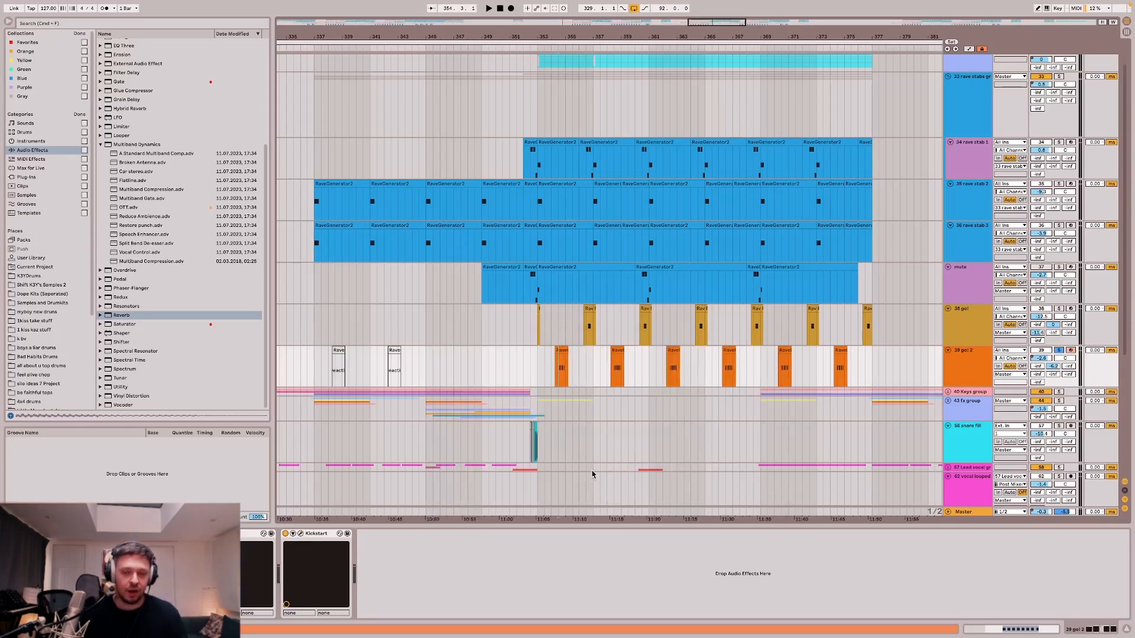
key("space")
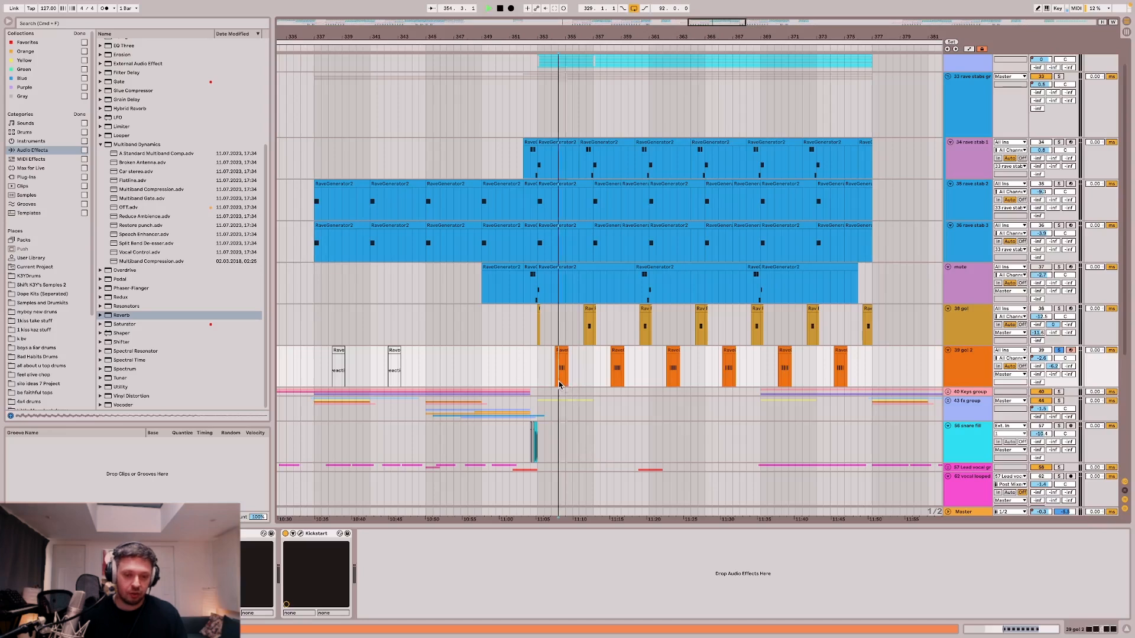
left_click(301, 535)
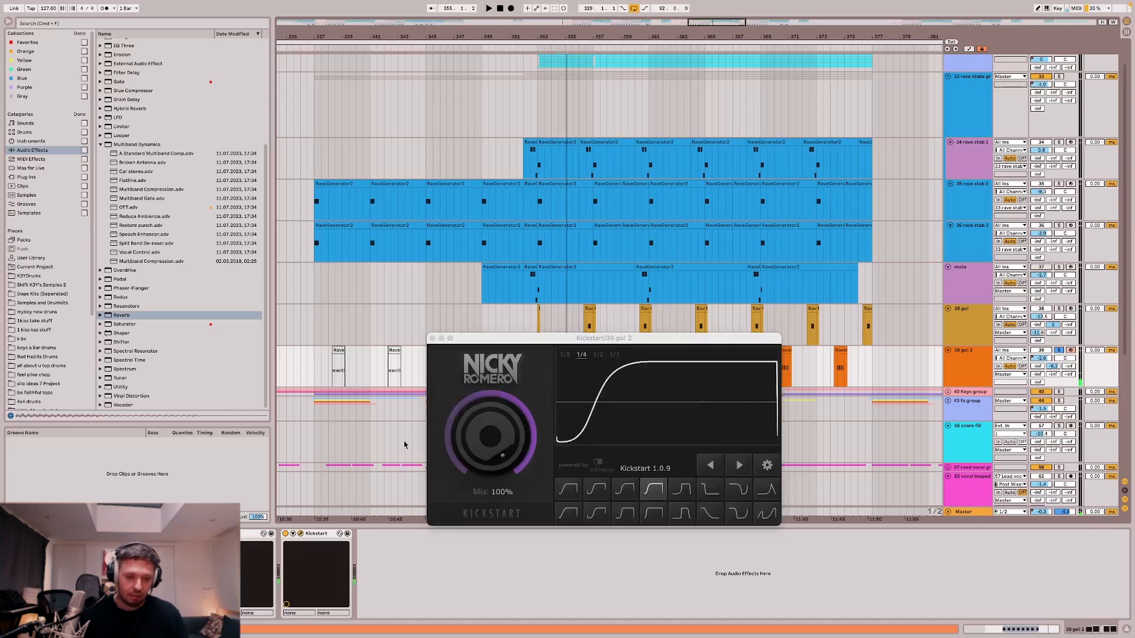
left_click_drag(529, 339, 522, 427)
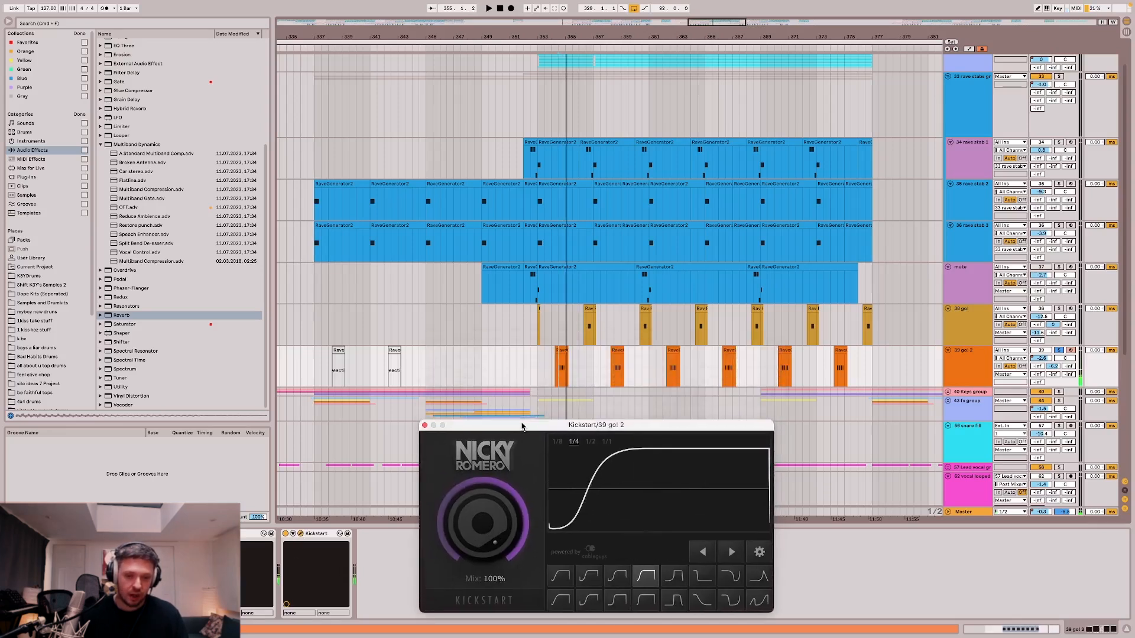
left_click(561, 393)
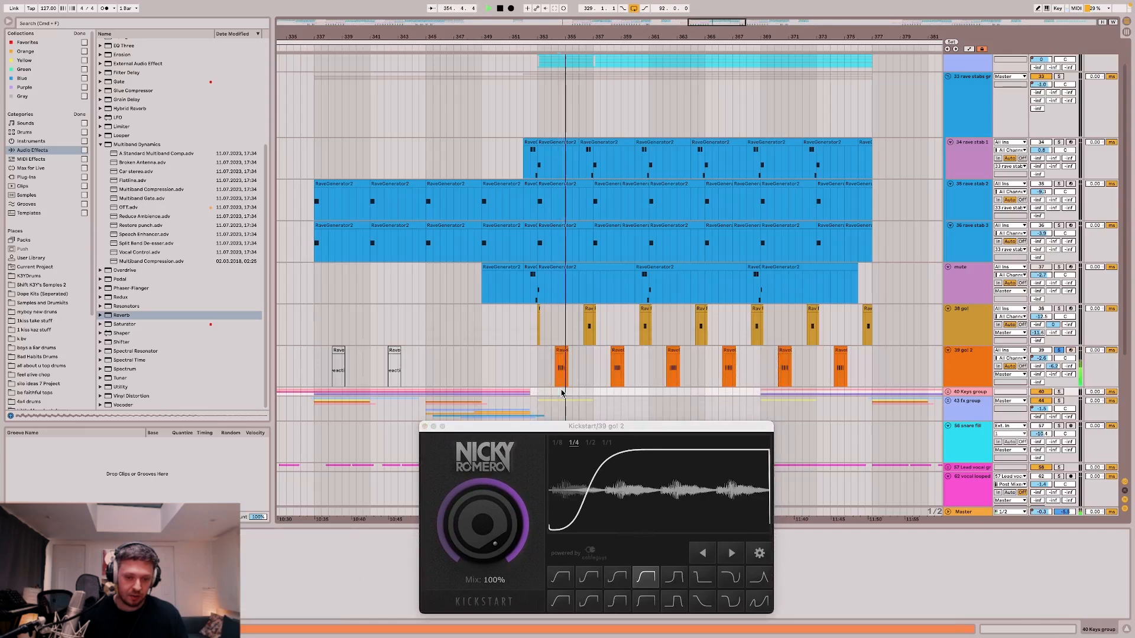
key("space")
left_click(561, 373)
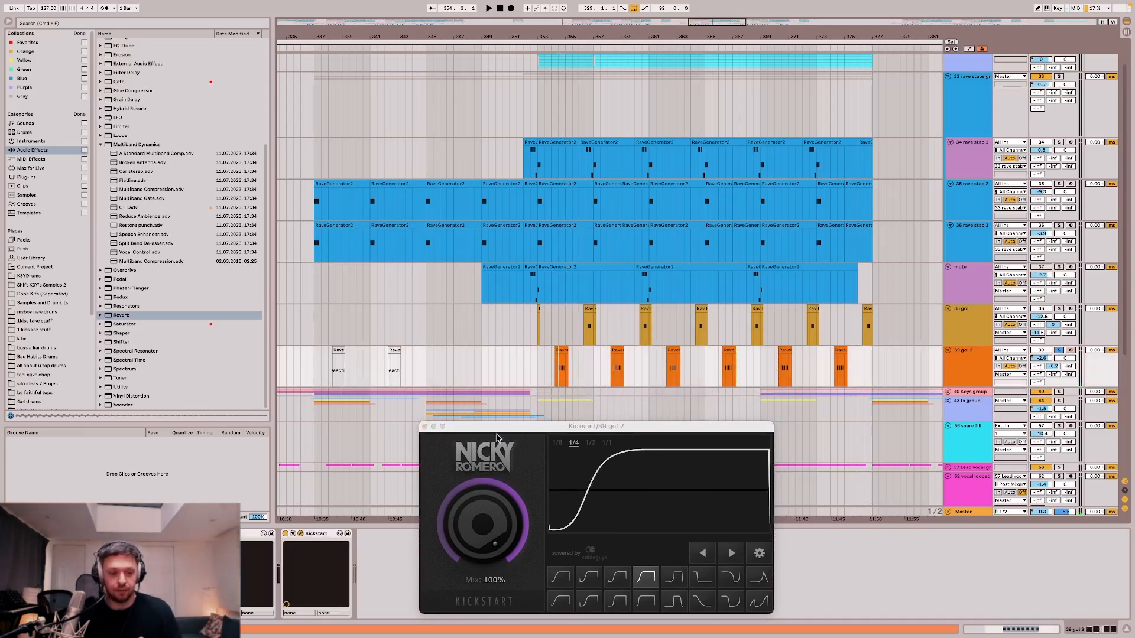
left_click_drag(518, 427, 520, 312)
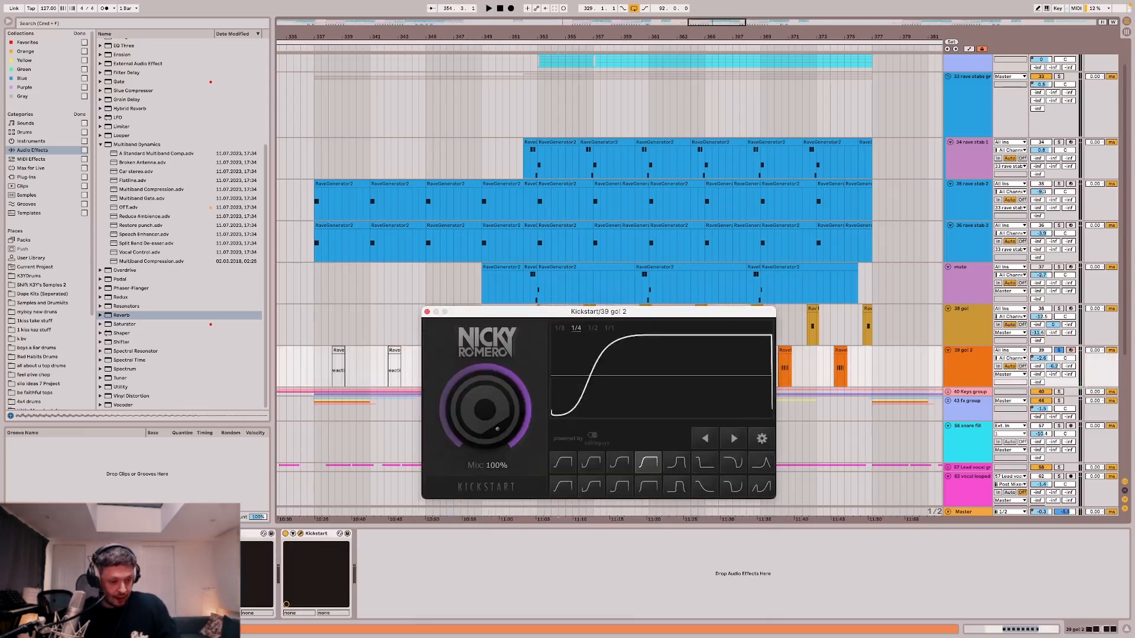
Show the Faturator plug-in on the "go! 2" track while auditioning the vocal twice.
left_click(224, 534)
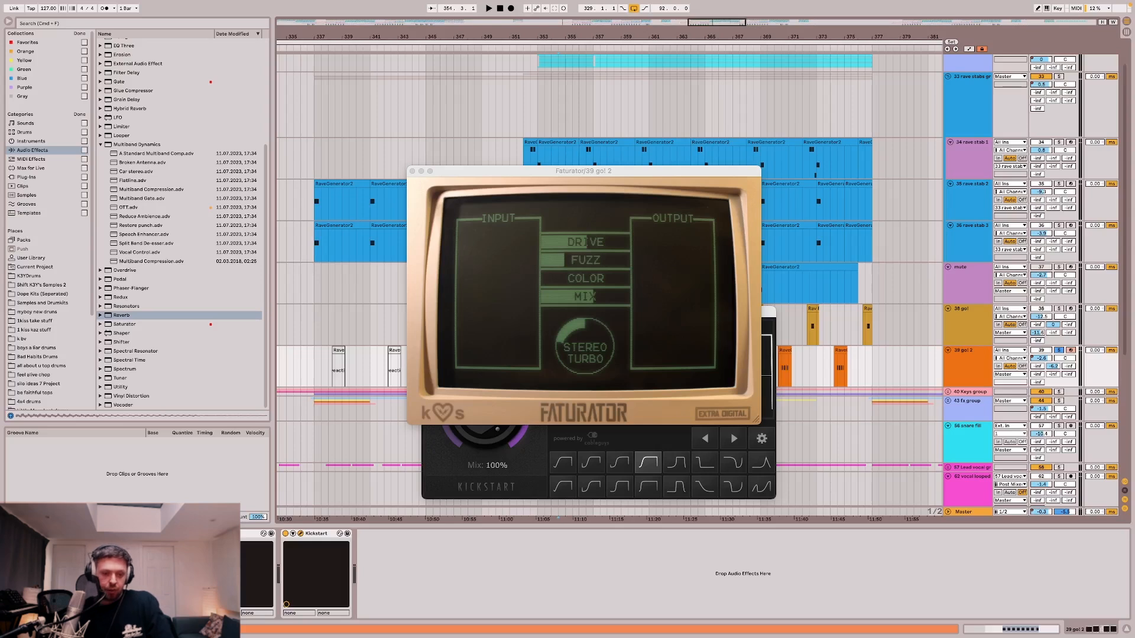
key("space")
key("space")
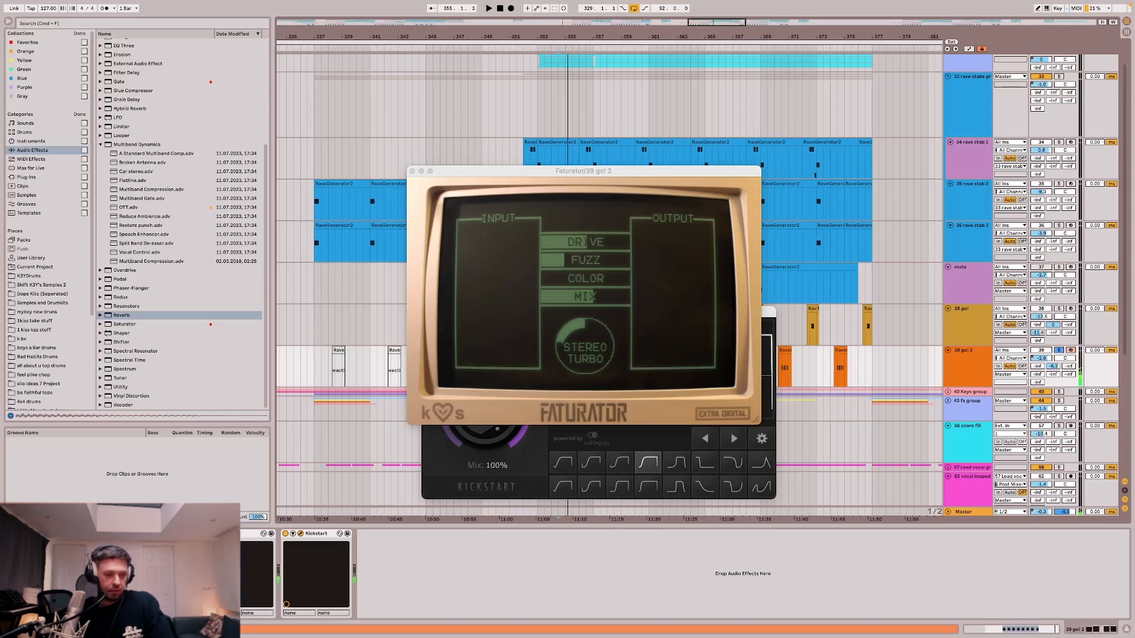
key("space")
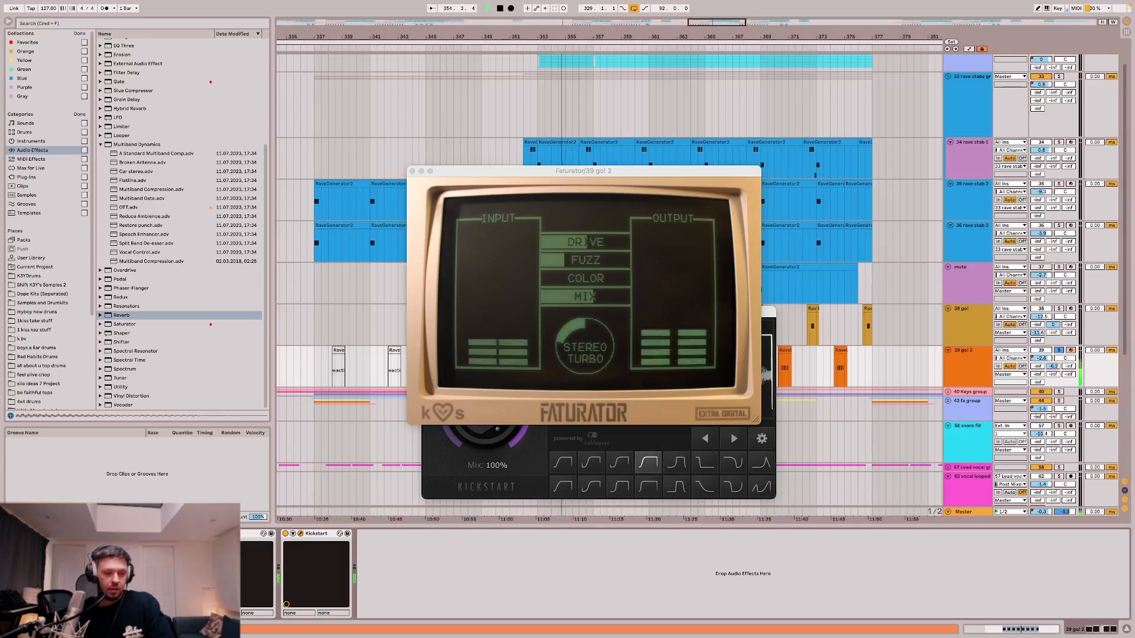
key("space")
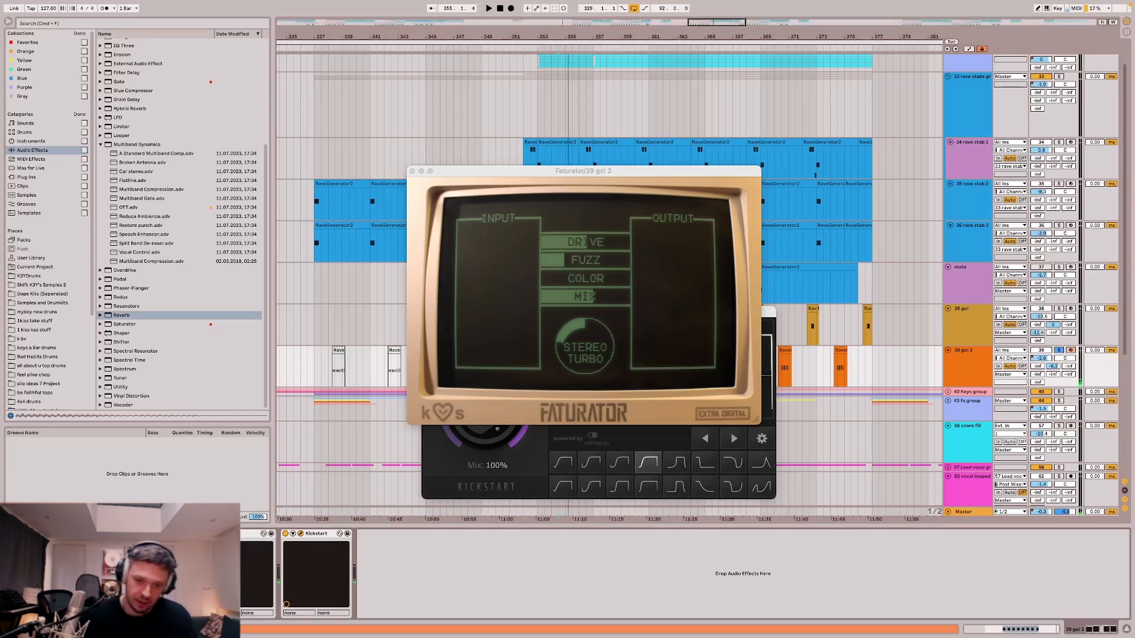
Compare the "go! 2" vocal in playback with Faturator's Stereo Turbo at zero and at its original amount.
left_click(589, 341)
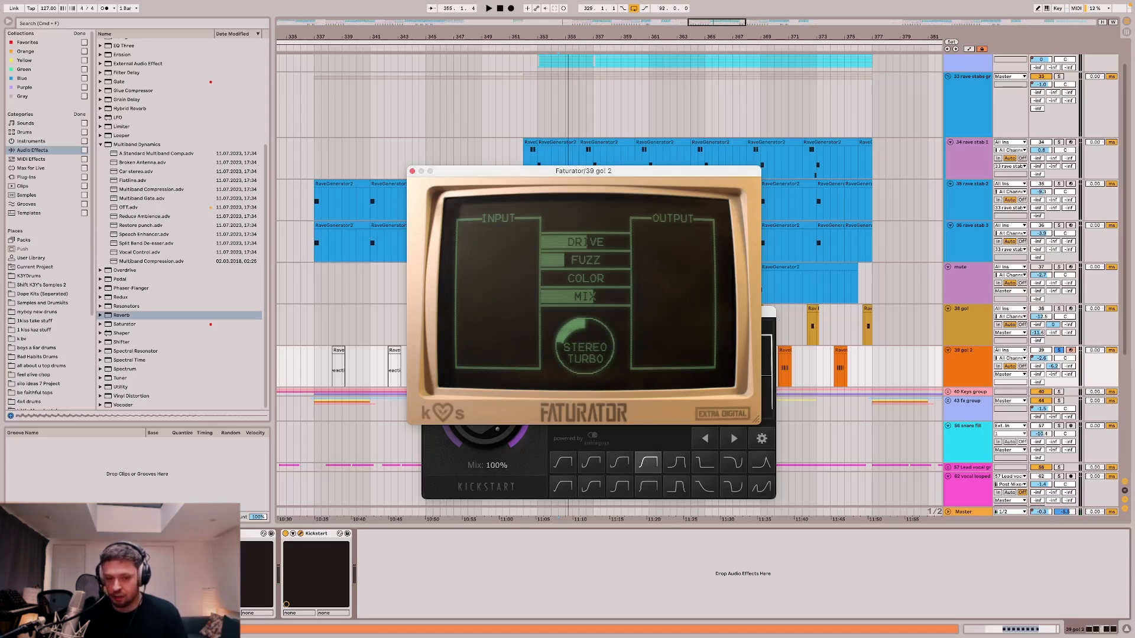
key("space")
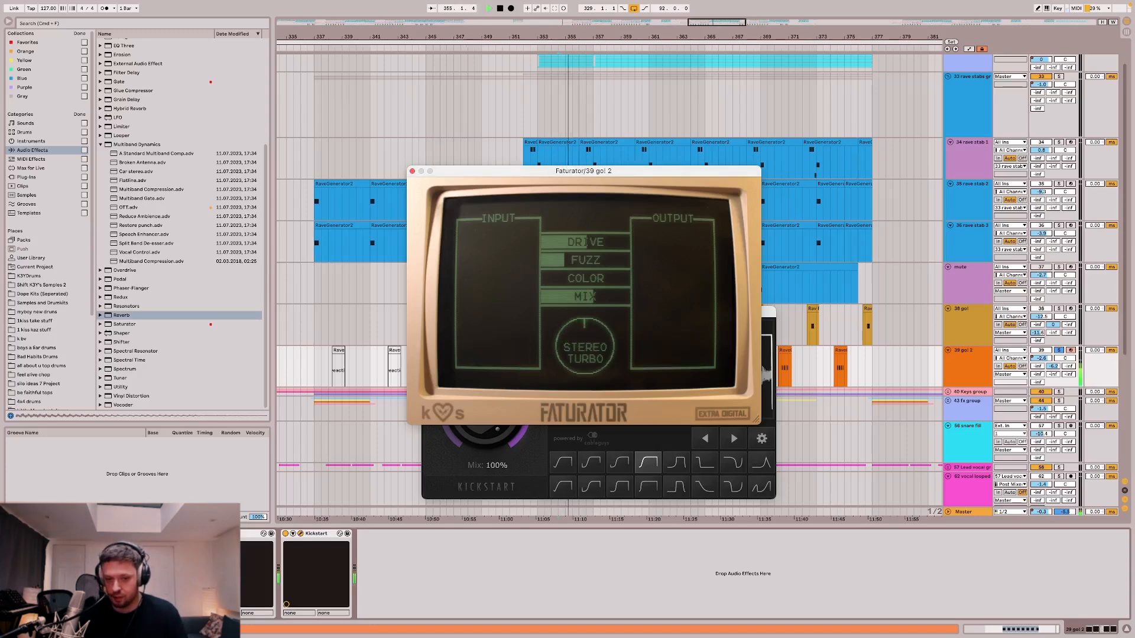
left_click_drag(588, 341, 588, 361)
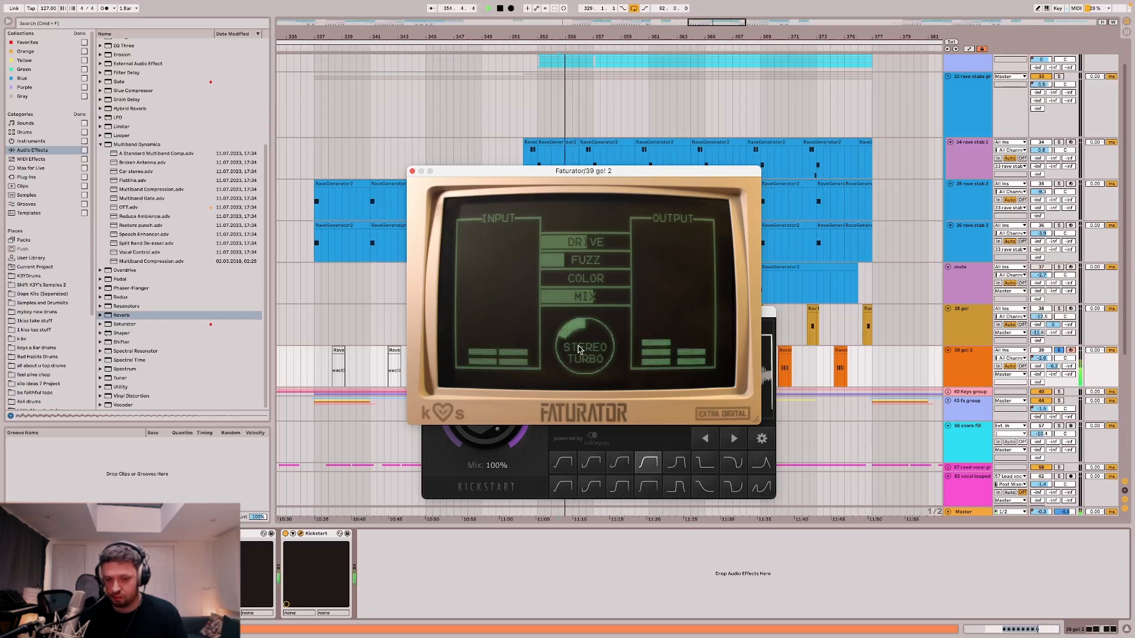
key("space")
key("space")
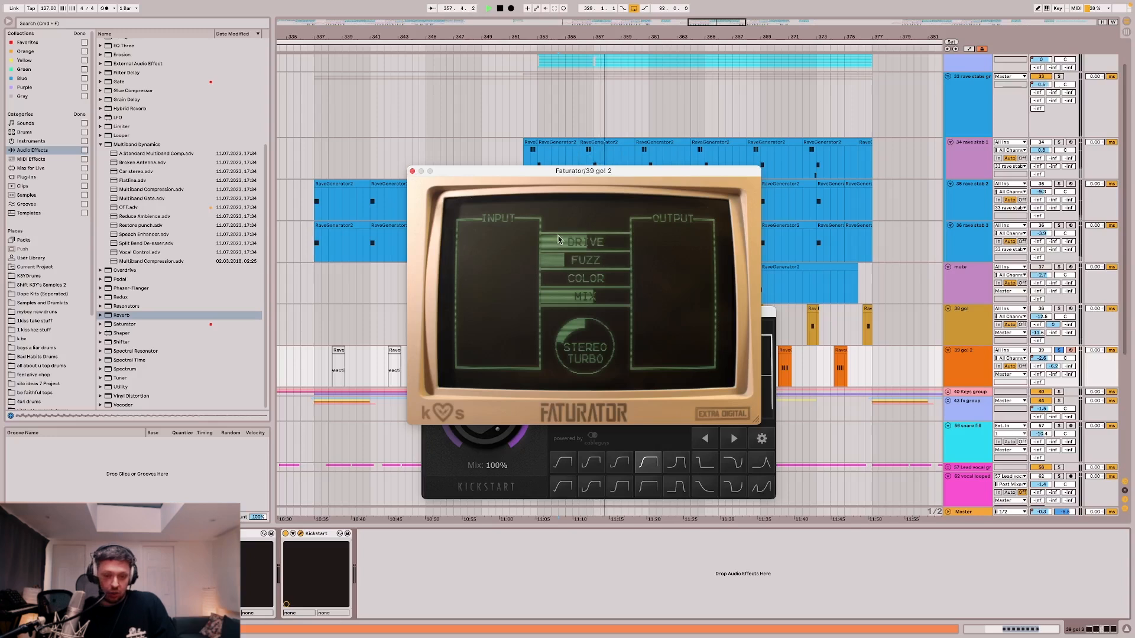
key("space")
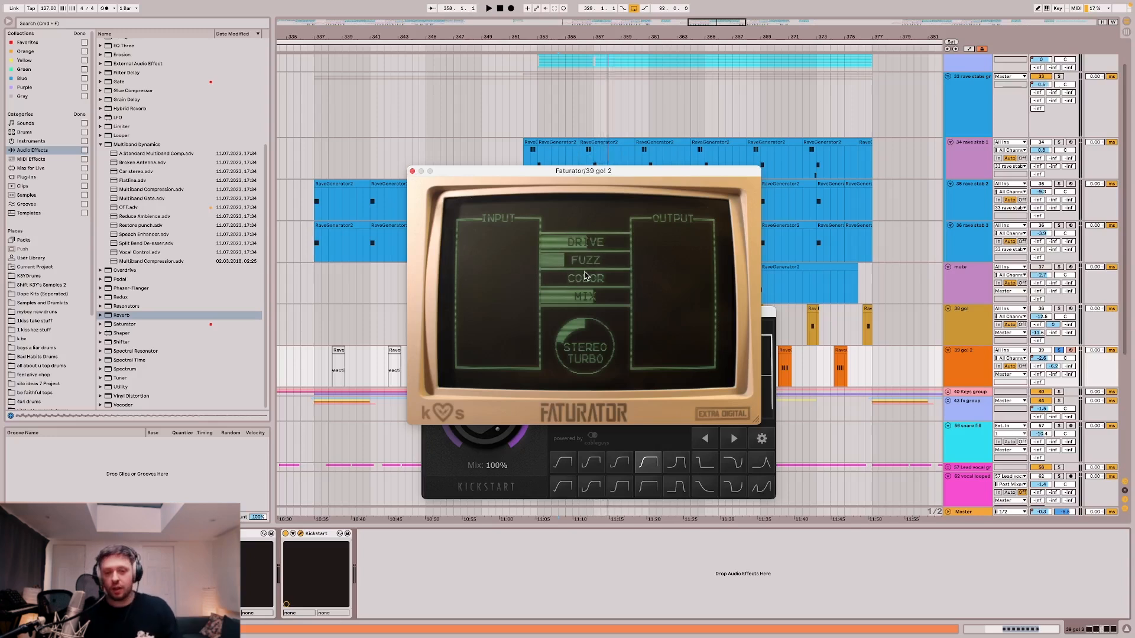
Audition Faturator's Color control during playback, leaving it at zero, and close the Faturator and Kickstart windows.
key("space")
mouse_move(543, 279)
left_mouse_down()
mouse_move(623, 278)
mouse_move(541, 278)
left_mouse_up()
key("space")
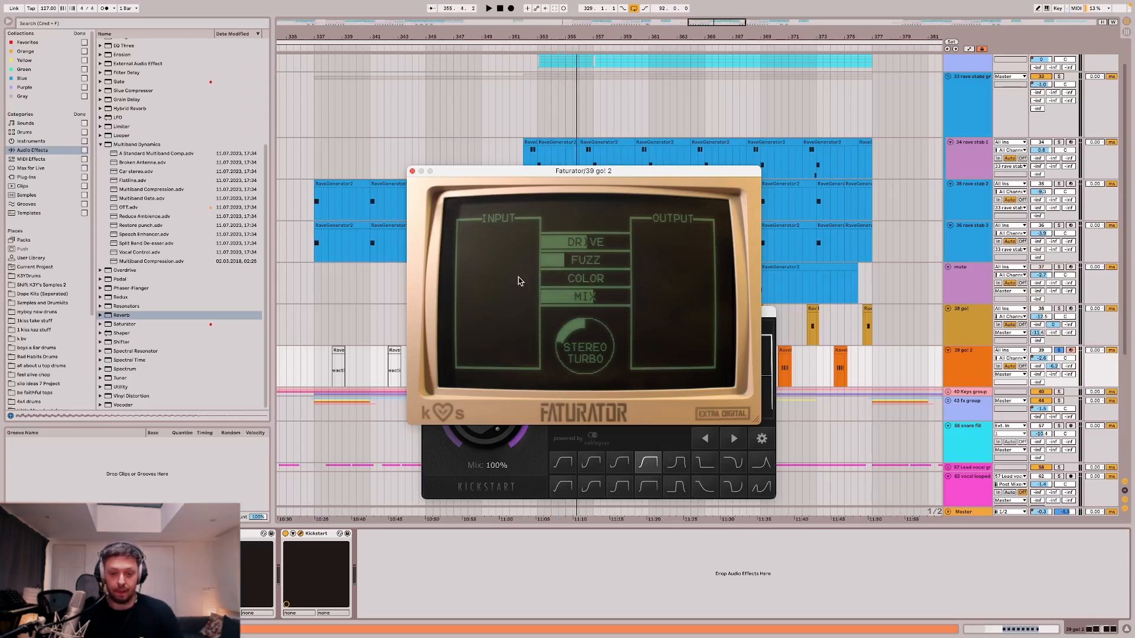
left_click(412, 171)
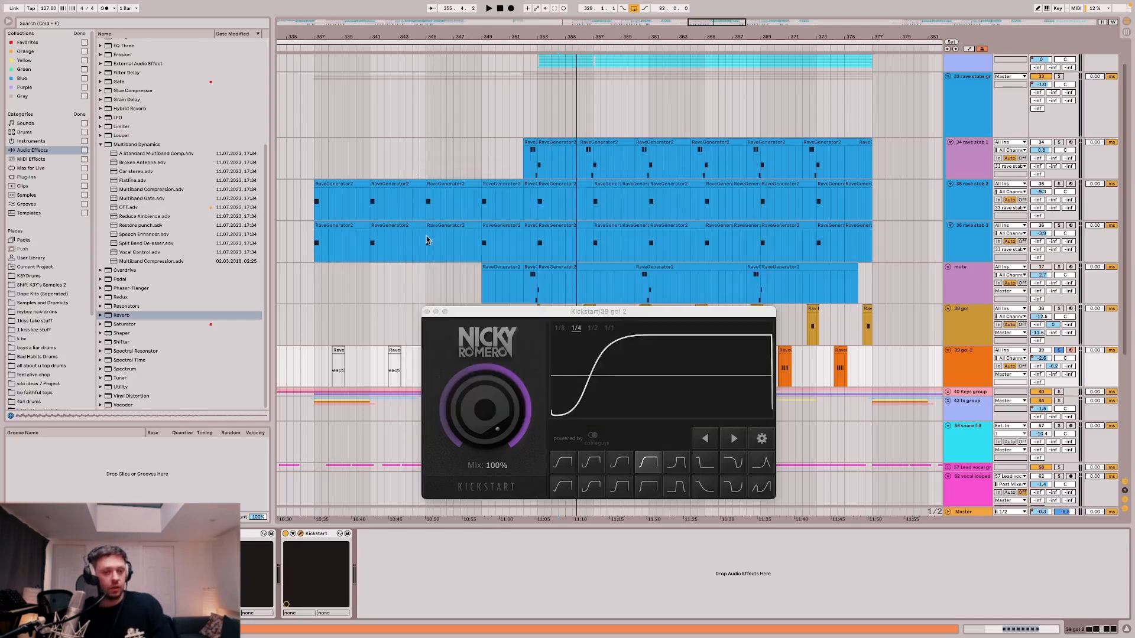
left_click(431, 313)
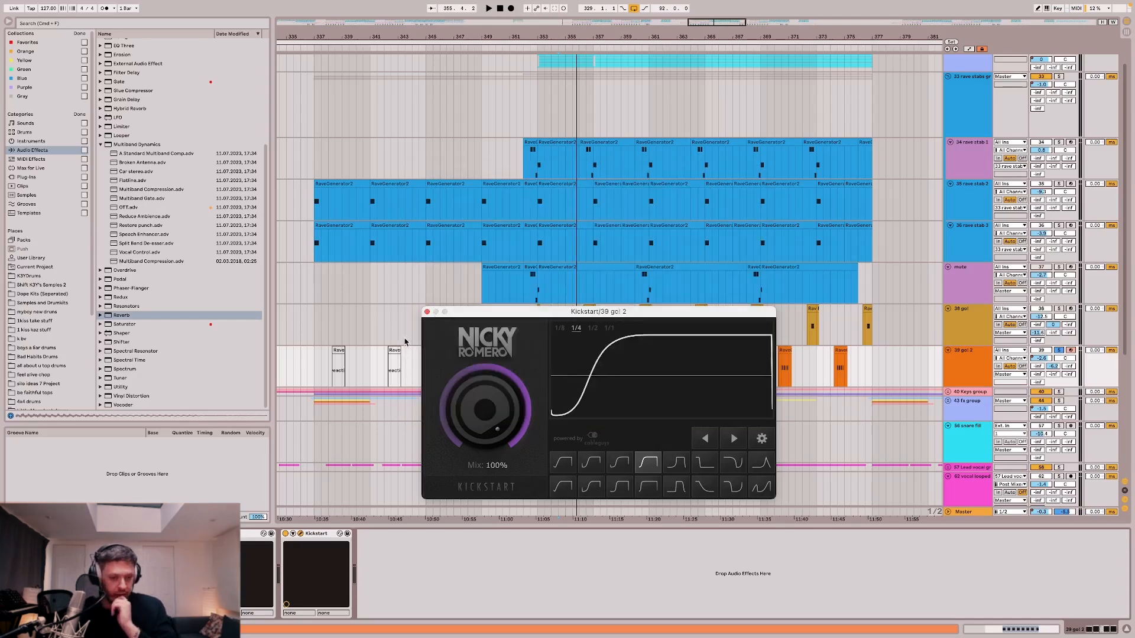
left_click(427, 313)
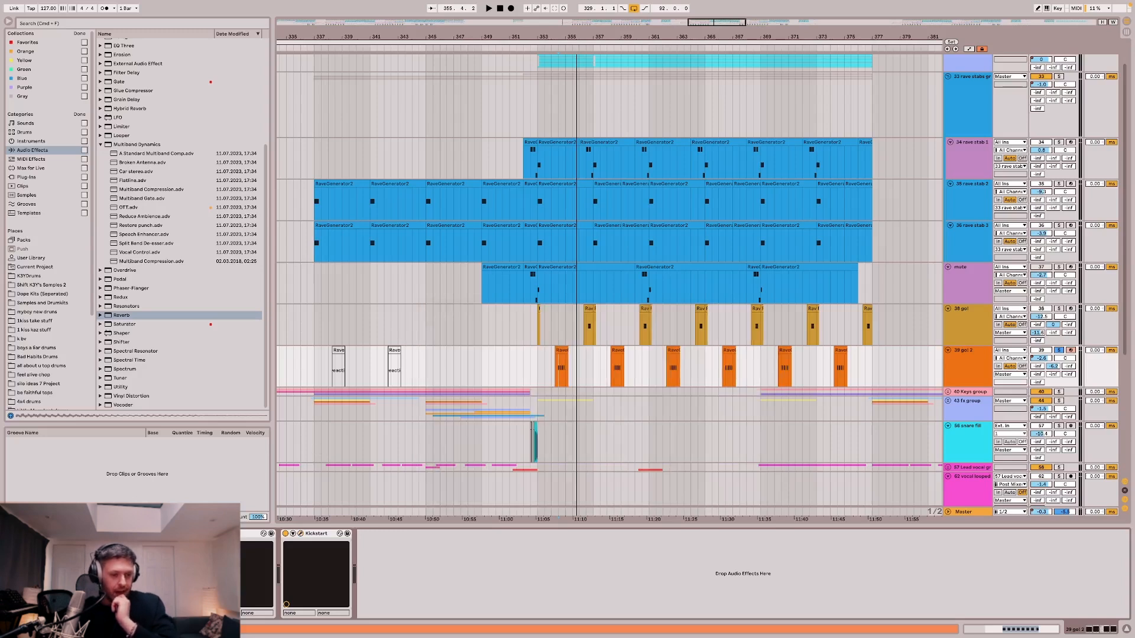
Show the "go! 2" track's FabFilter Pro-Q 3 curve during playback, close its window and unsolo the track.
left_click(224, 534)
left_click(224, 534)
left_click(224, 533)
key("space")
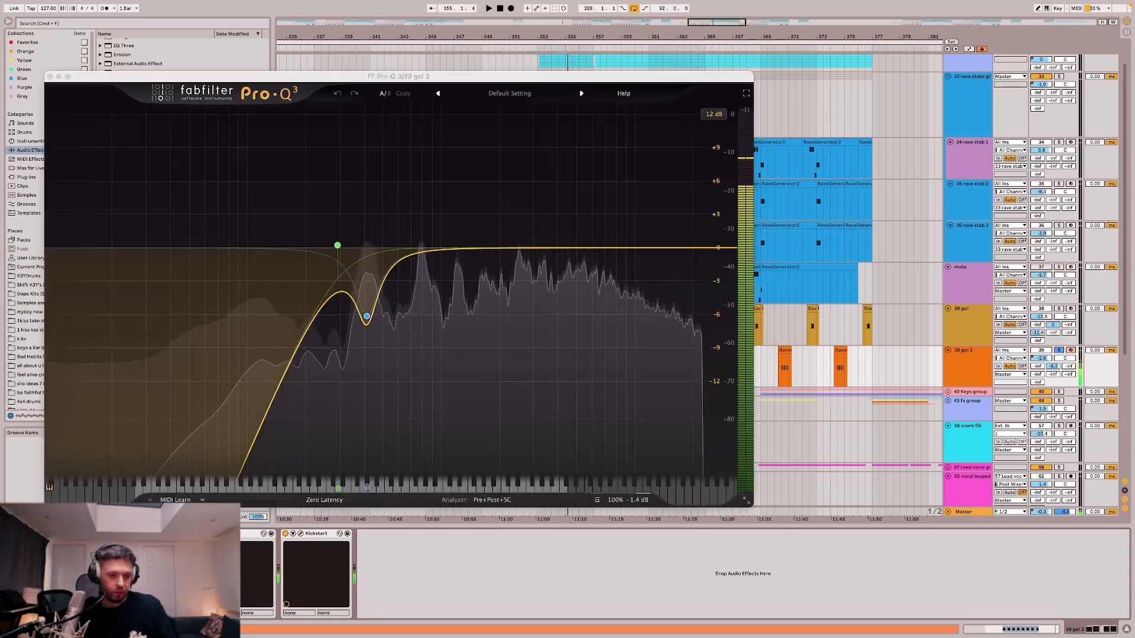
left_click(224, 534)
key("s")
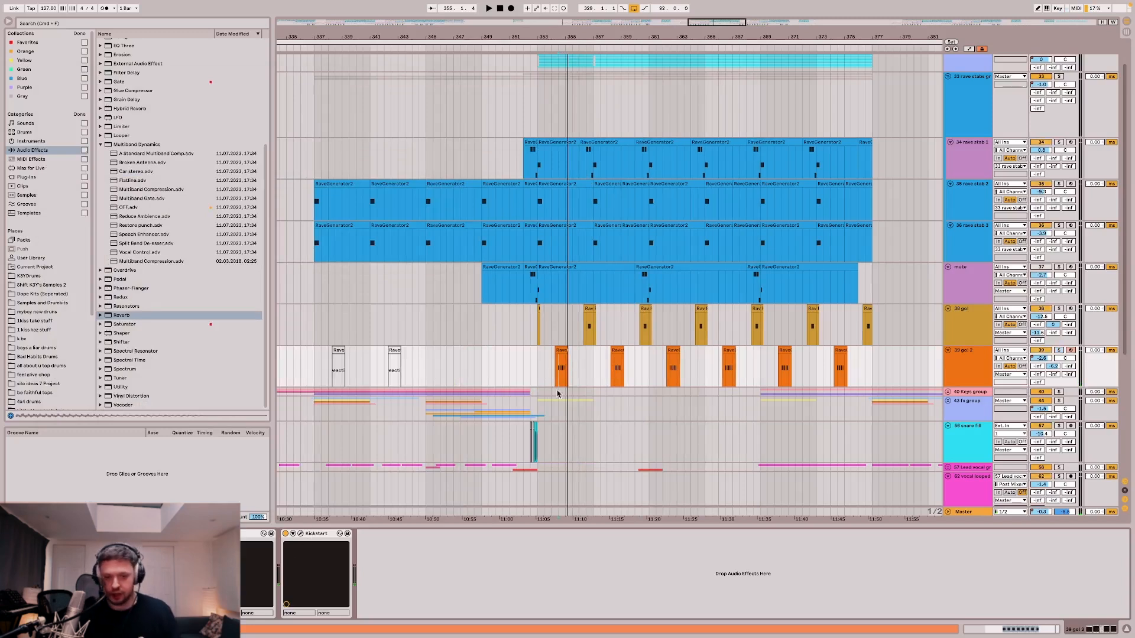
Zoom the arrangement out around bar 353 and collapse the rave stabs group.
left_click(539, 391)
key("minus")
key("minus")
key("minus")
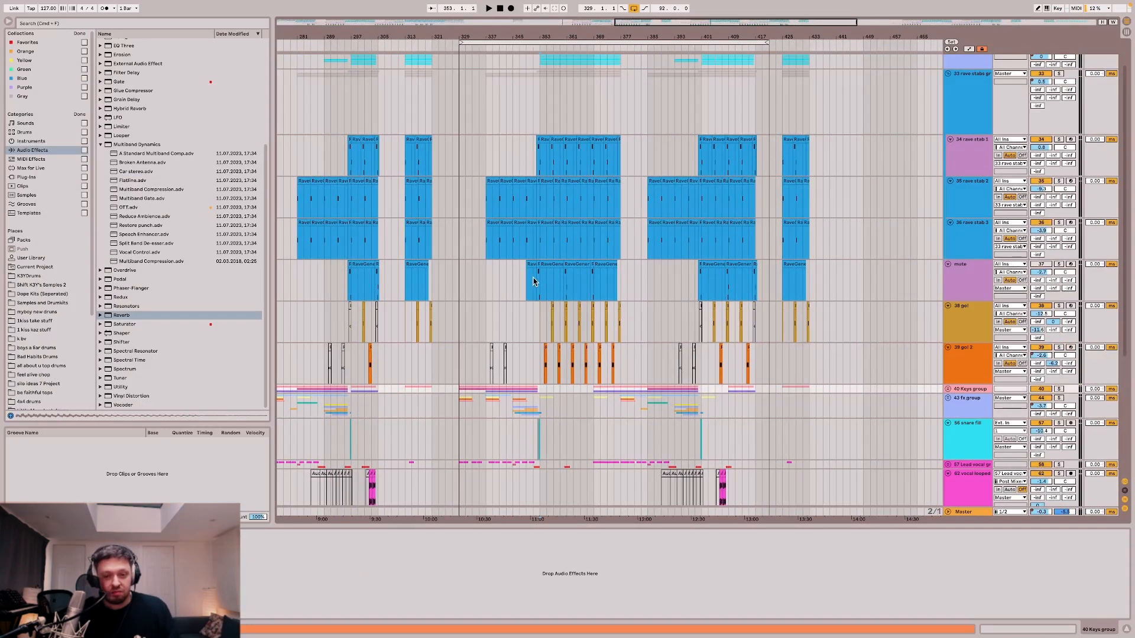
left_click(947, 74)
scroll(881, 109, "up", 2)
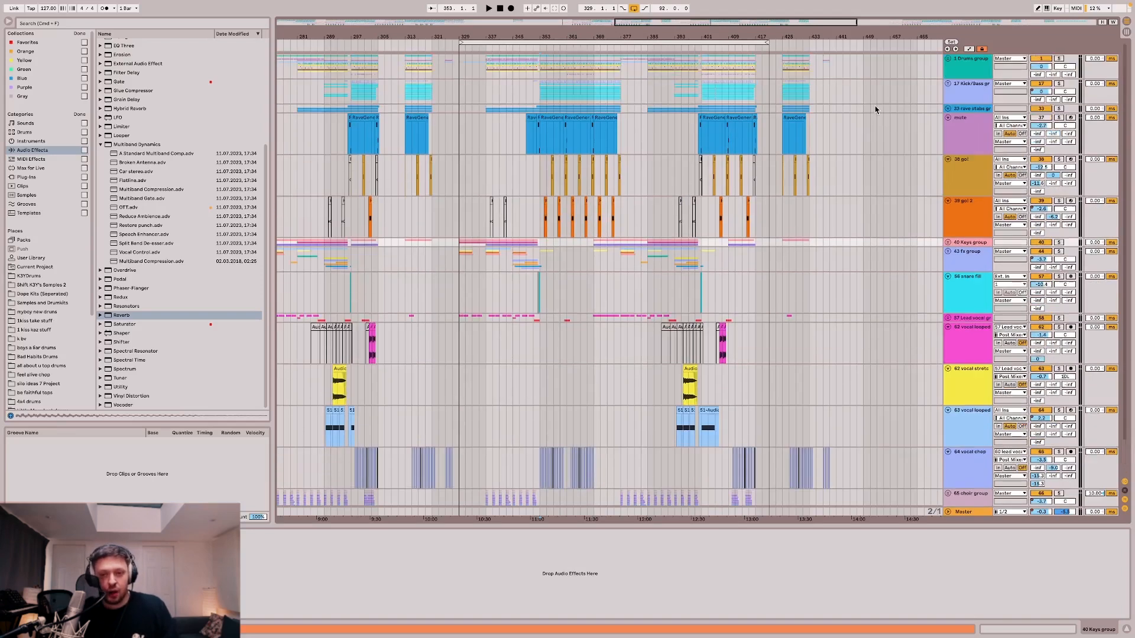
Play the full mix briefly from bar 353 and expand the Drums group.
left_click(537, 94)
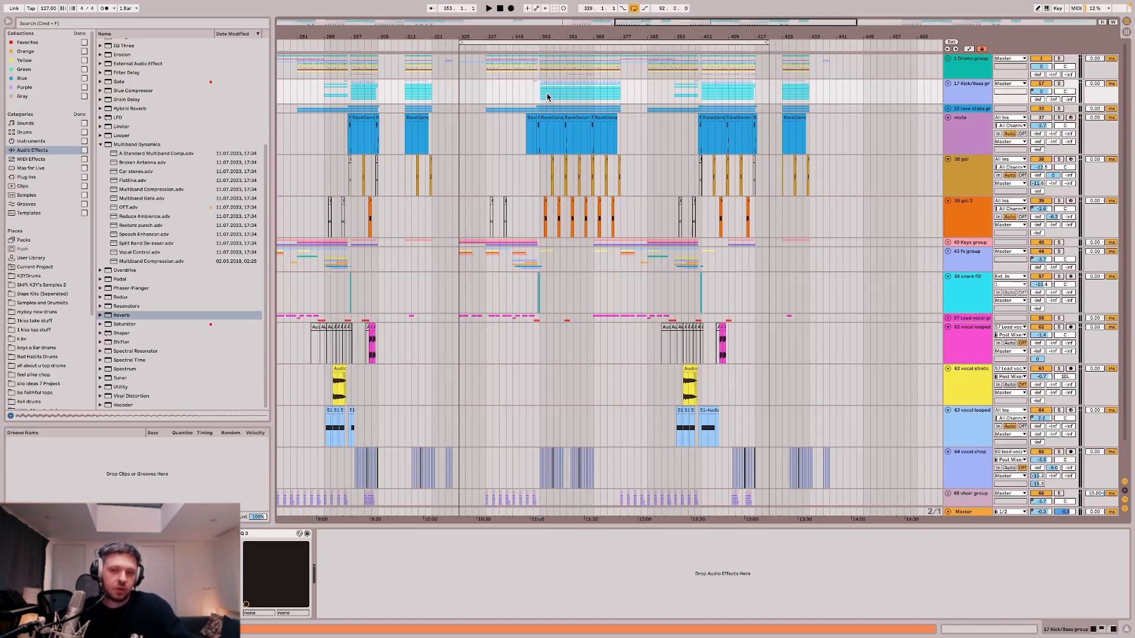
key("space")
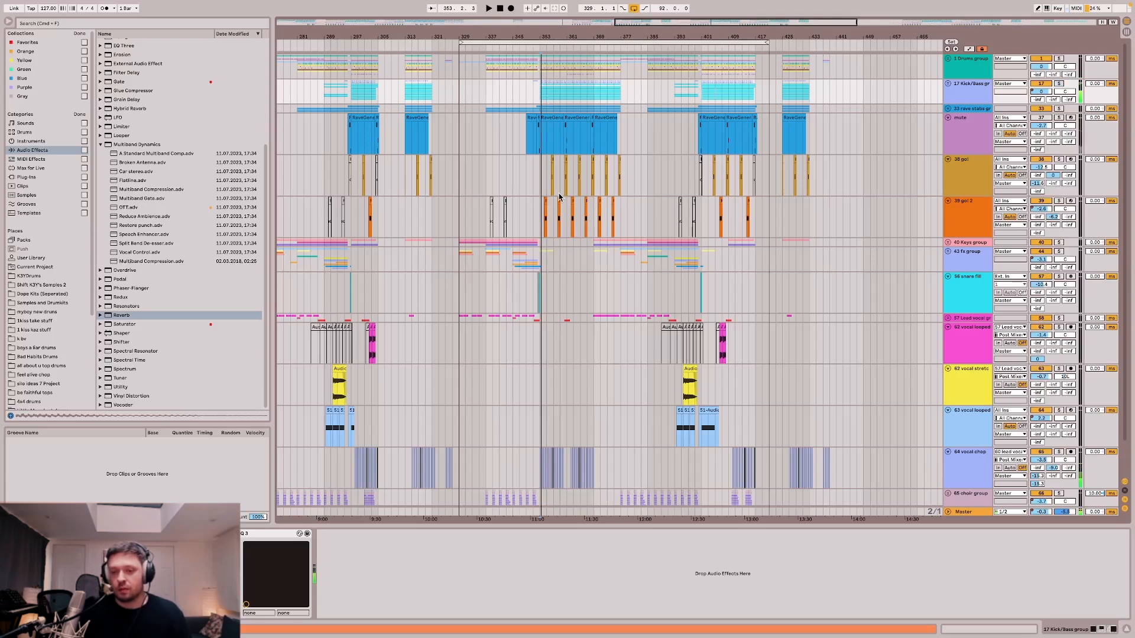
scroll(559, 197, "down", 1)
scroll(510, 236, "up", 1)
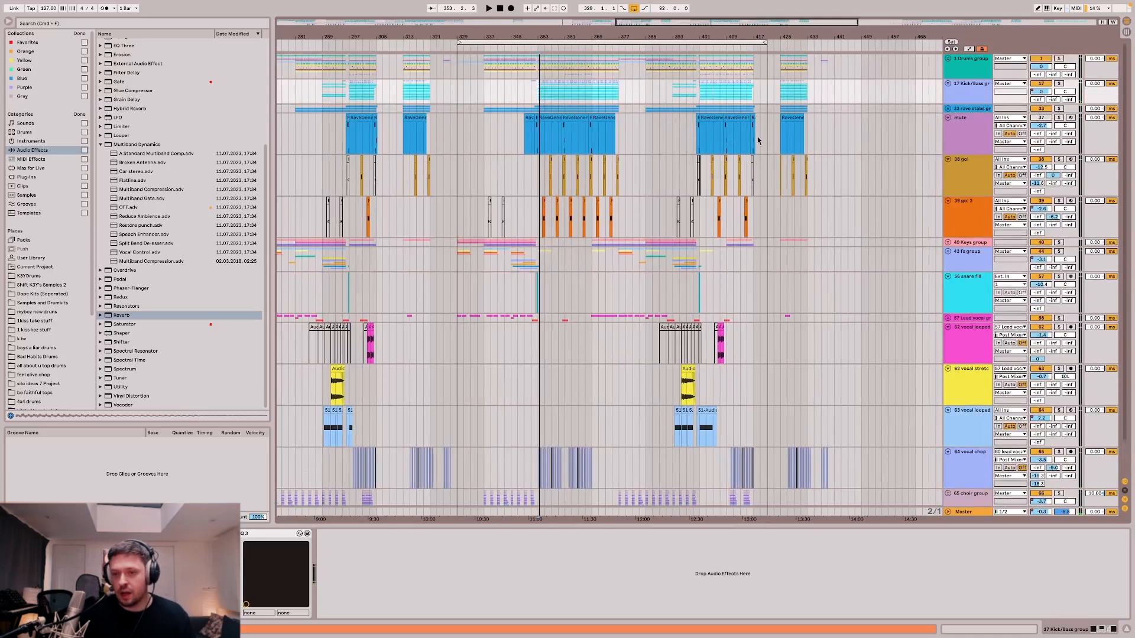
left_click(948, 59)
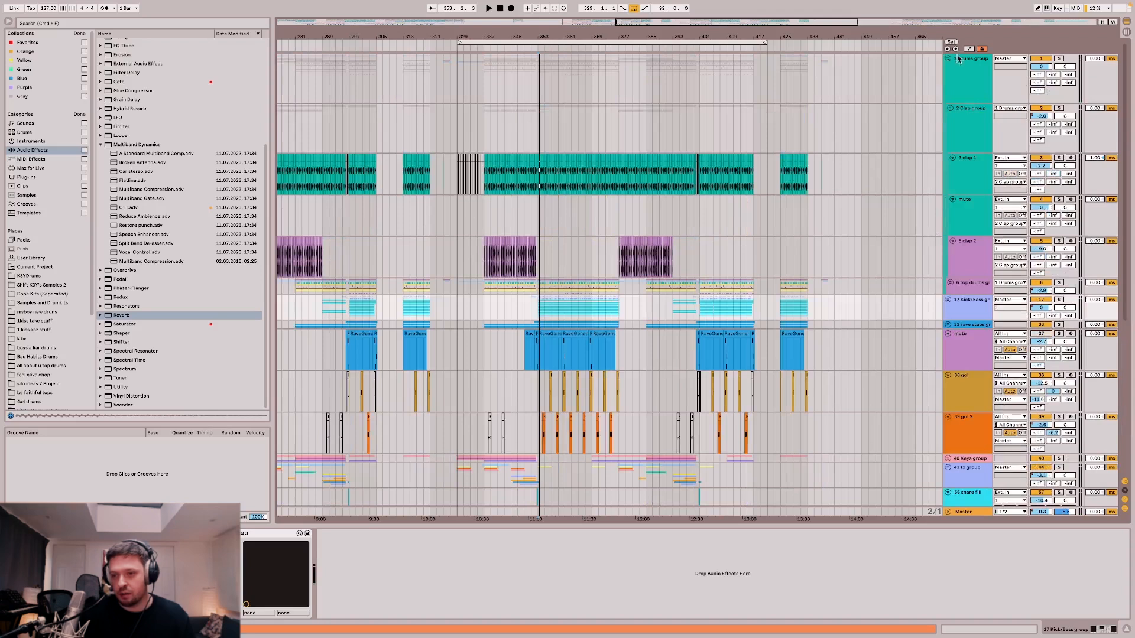
Collapse the Drums group, expand the Kick/Bass group and place the playback start at bar 353.
left_click(948, 59)
left_click(946, 86)
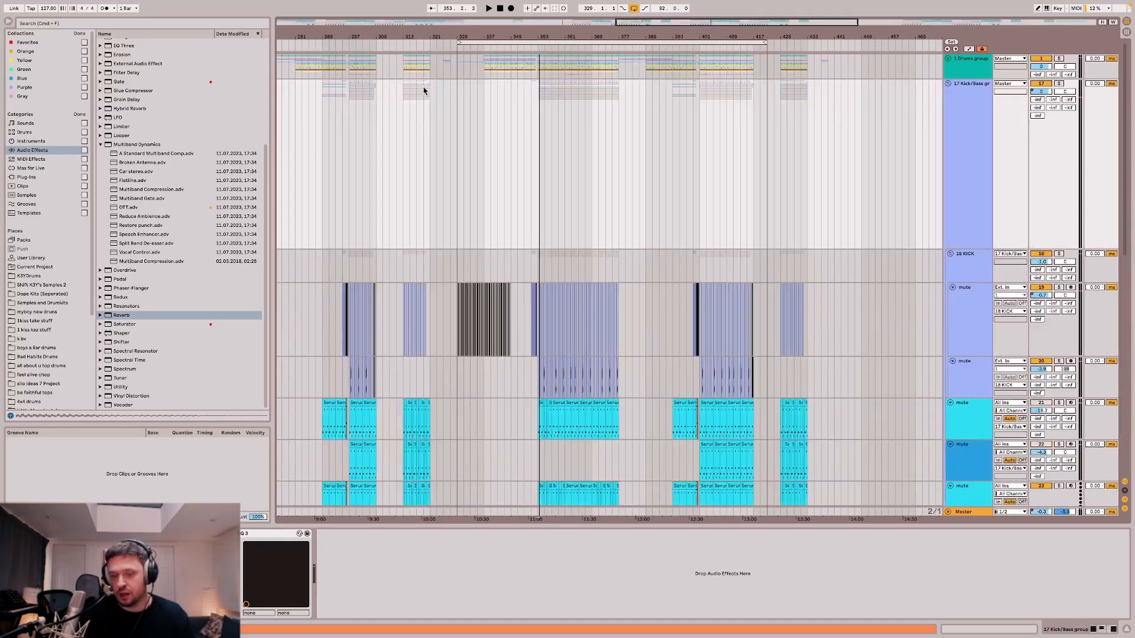
scroll(485, 169, "up", 3)
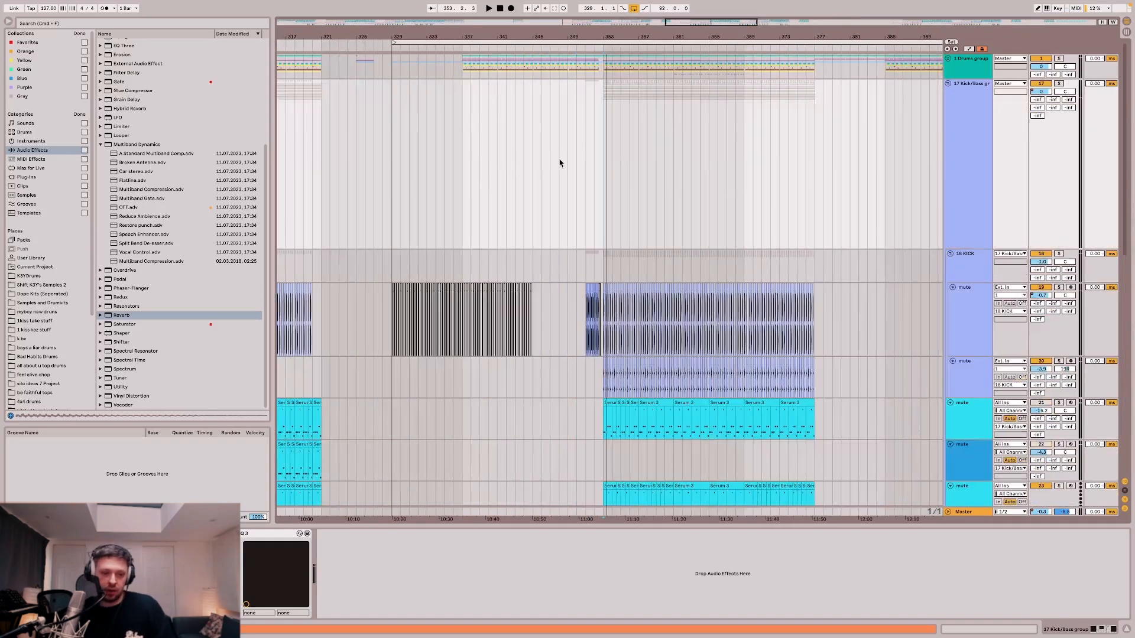
left_click(597, 121)
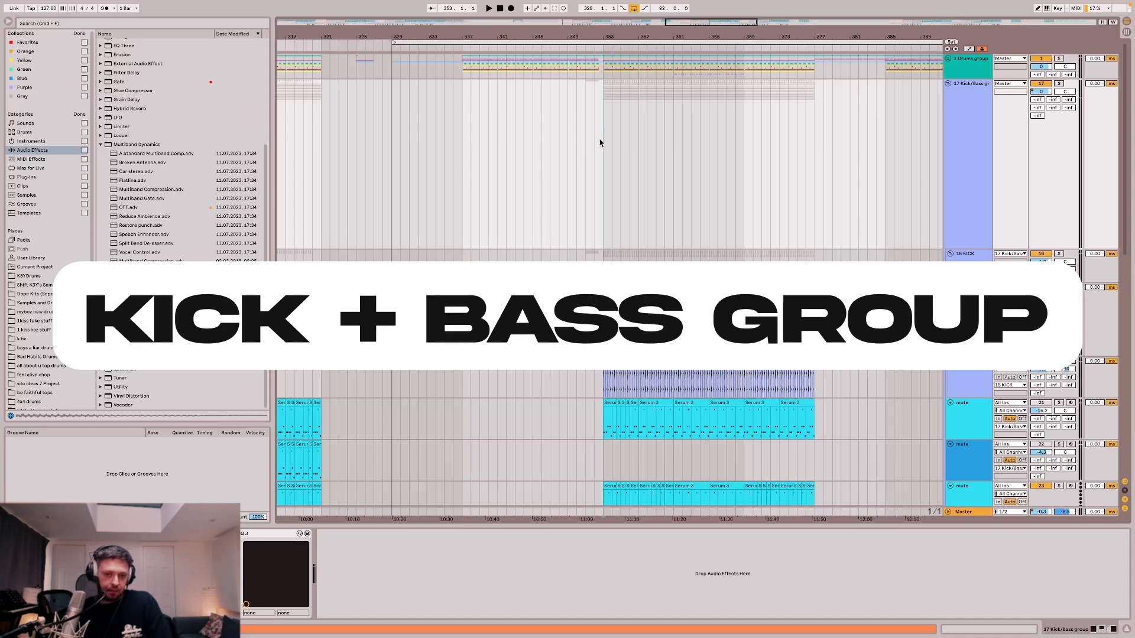
scroll(591, 157, "down", 3)
scroll(594, 157, "right", 5)
scroll(600, 156, "down", 2)
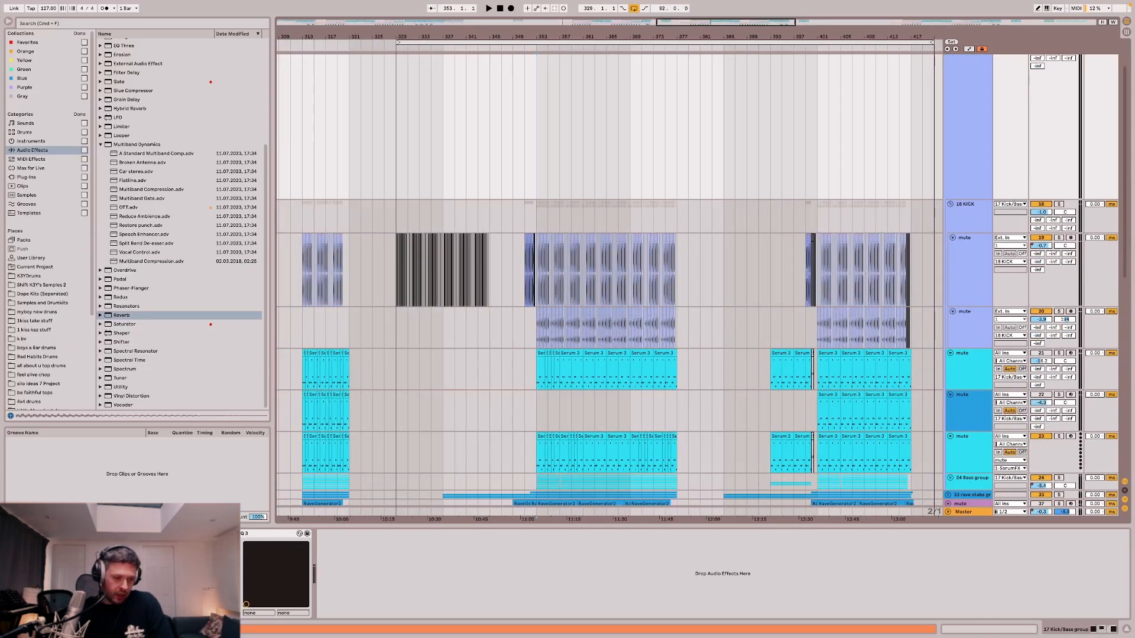
Open the Kick/Bass group's UAD Pultec EQP-1A window and play the section from bar 353.
key("super+alt+p")
key("space")
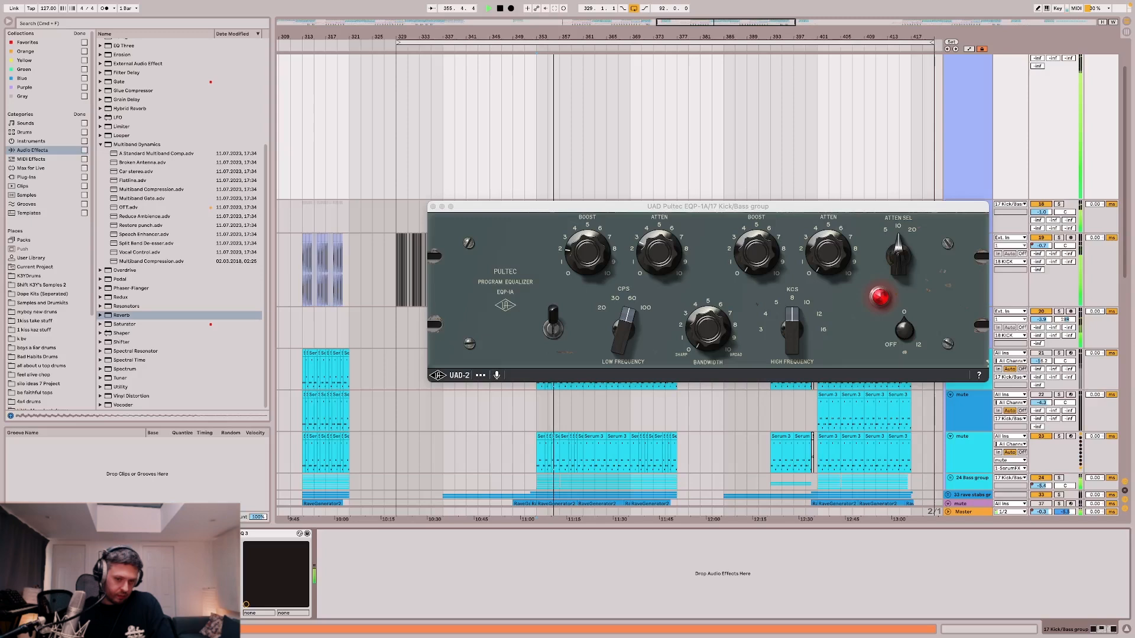
key("space")
key("space")
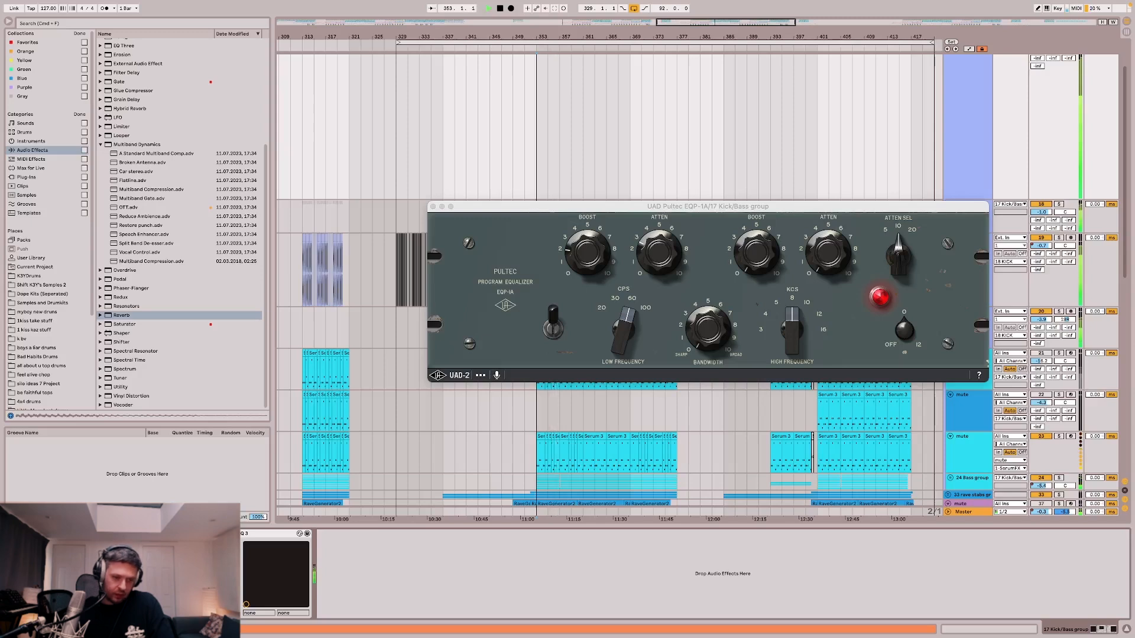
key("space")
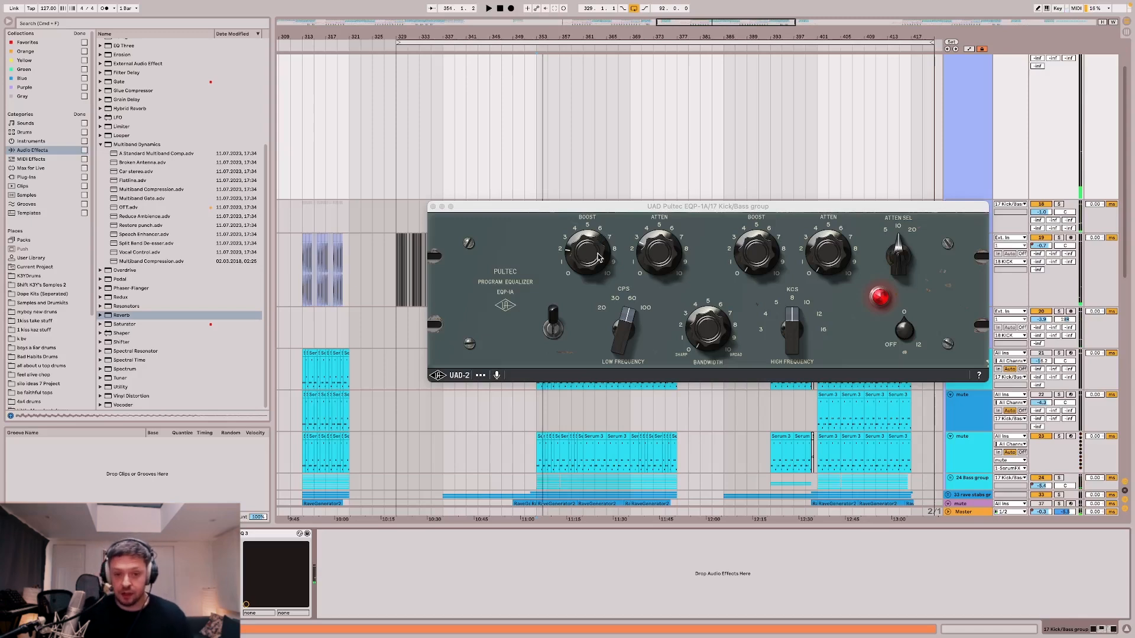
left_click(621, 216)
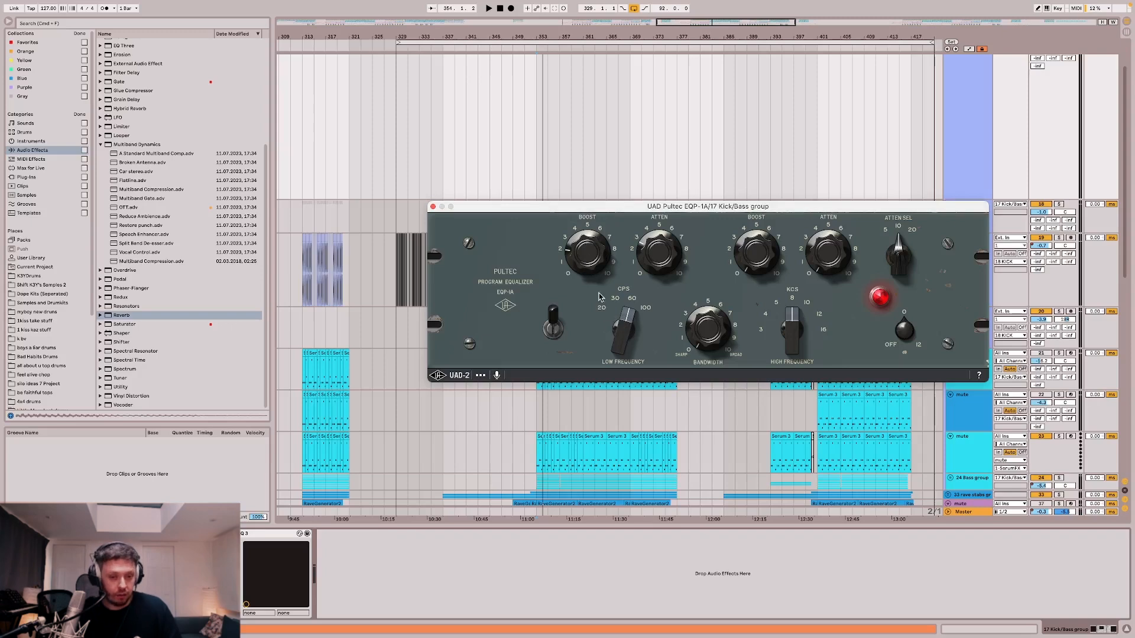
Demonstrate the Pultec's low-frequency Boost knob during playback, leaving its setting unchanged, and close the window.
key("space")
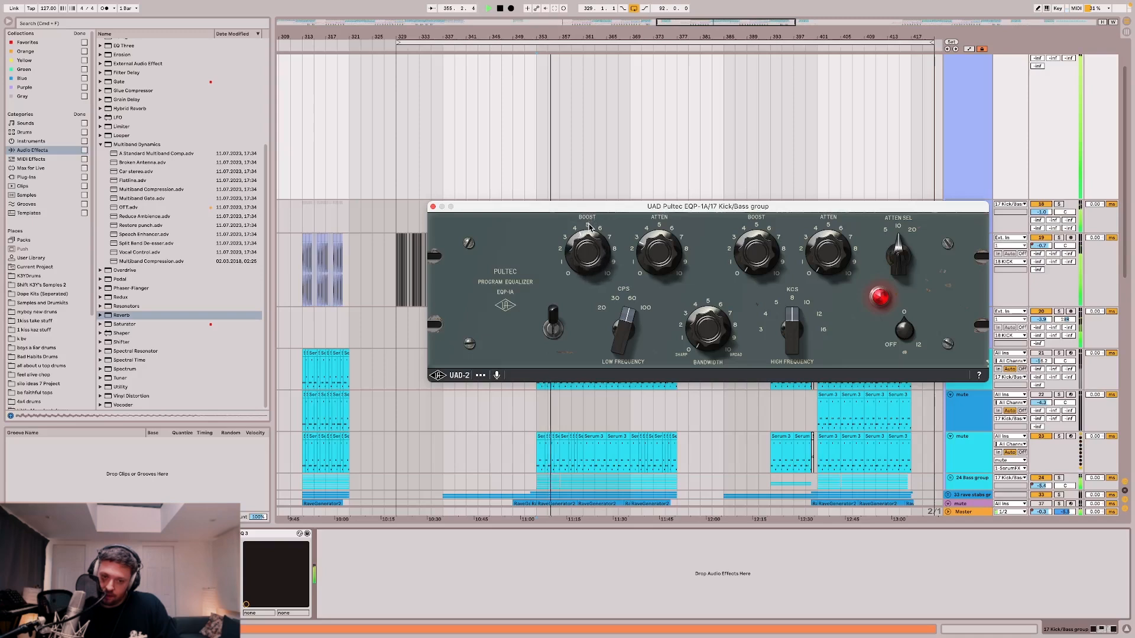
left_click_drag(590, 228, 589, 251)
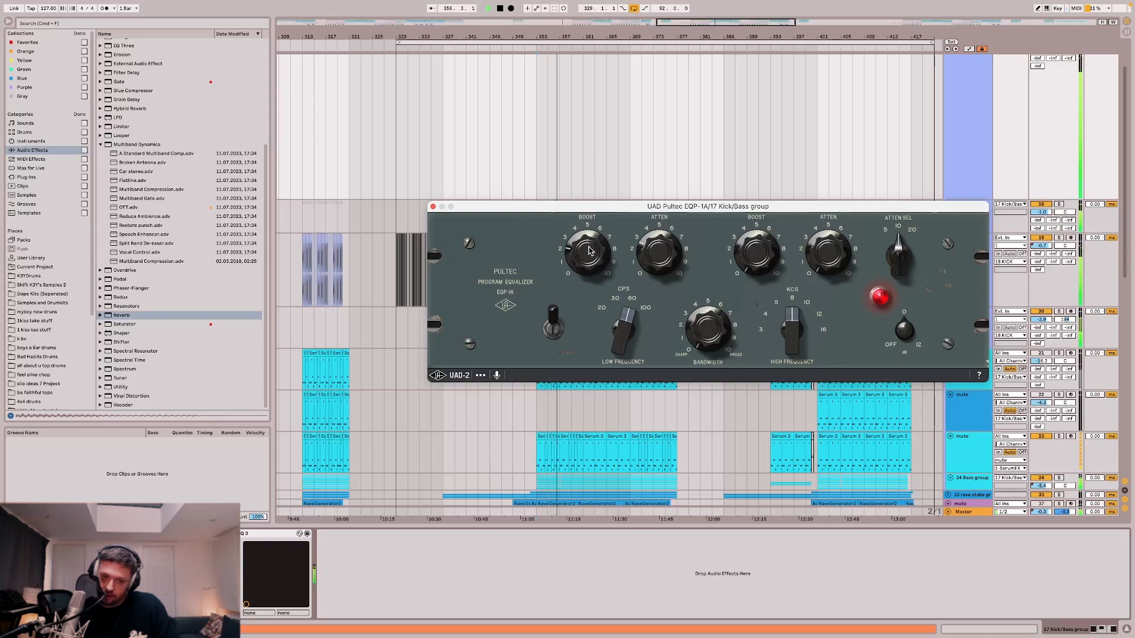
key("space")
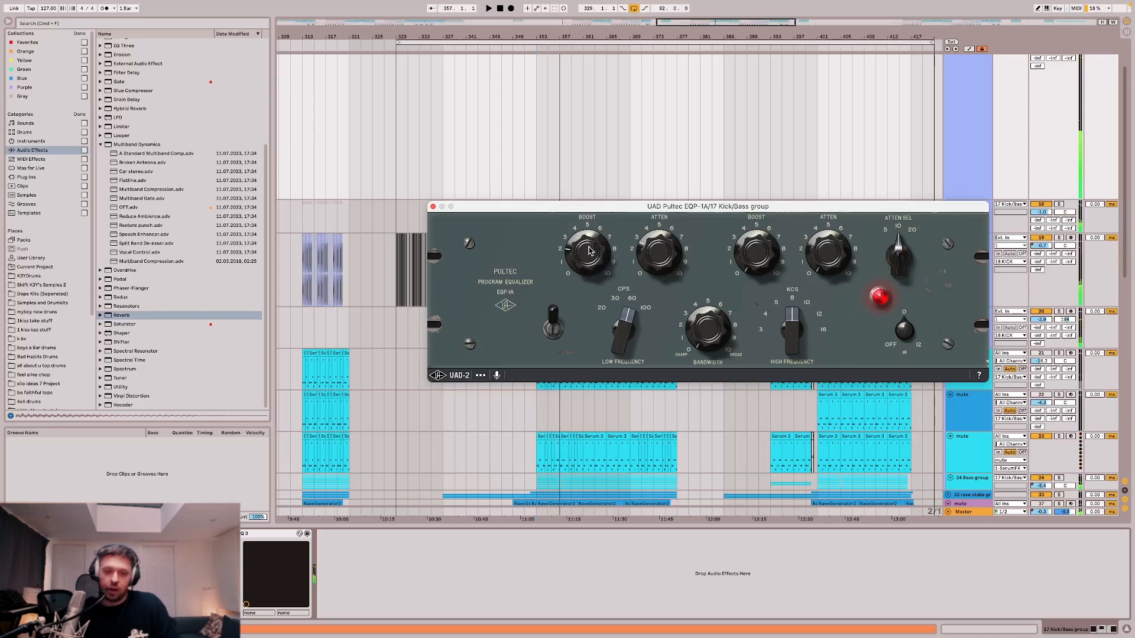
key("space")
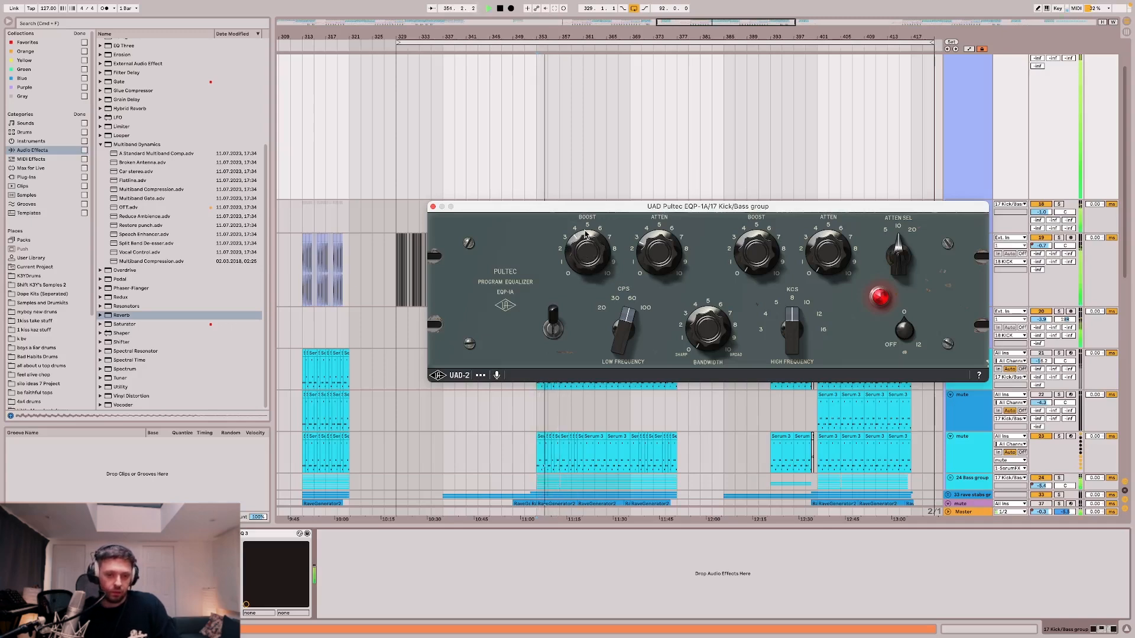
left_click_drag(581, 239, 581, 247)
key("space")
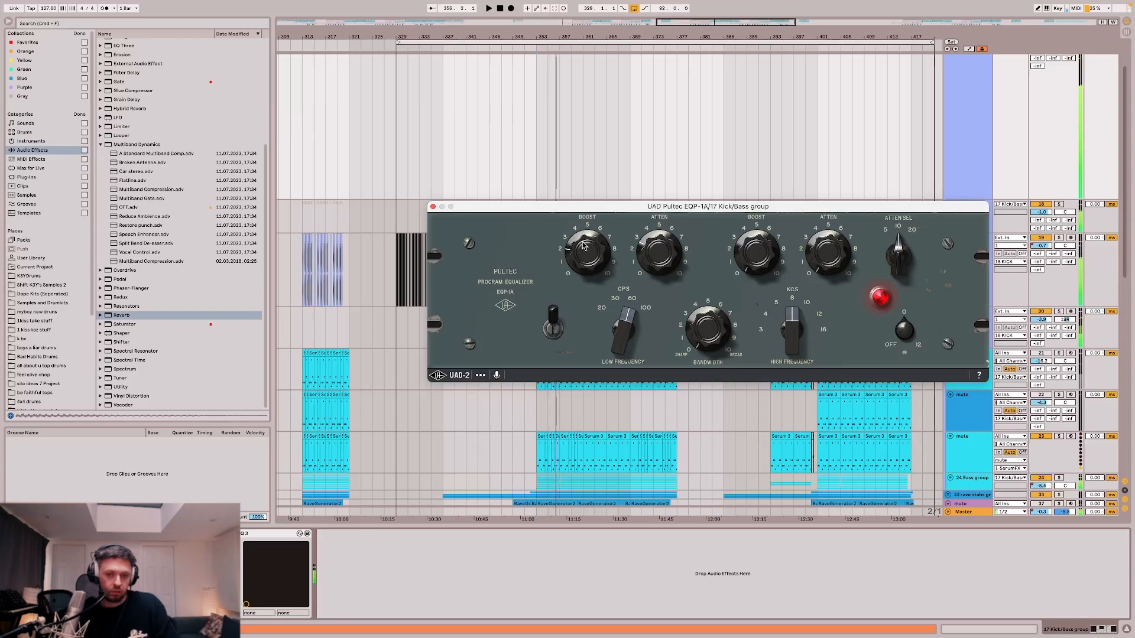
left_click(433, 207)
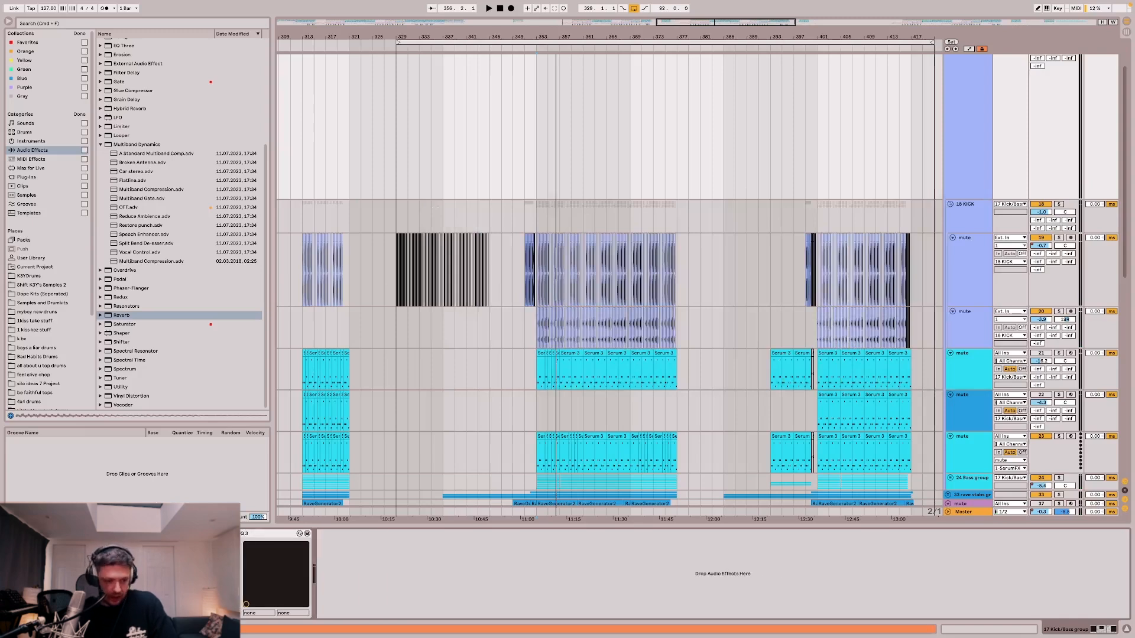
Play the section from bar 353, reopen the Pultec to show its low Boost during playback, and close it.
key("space")
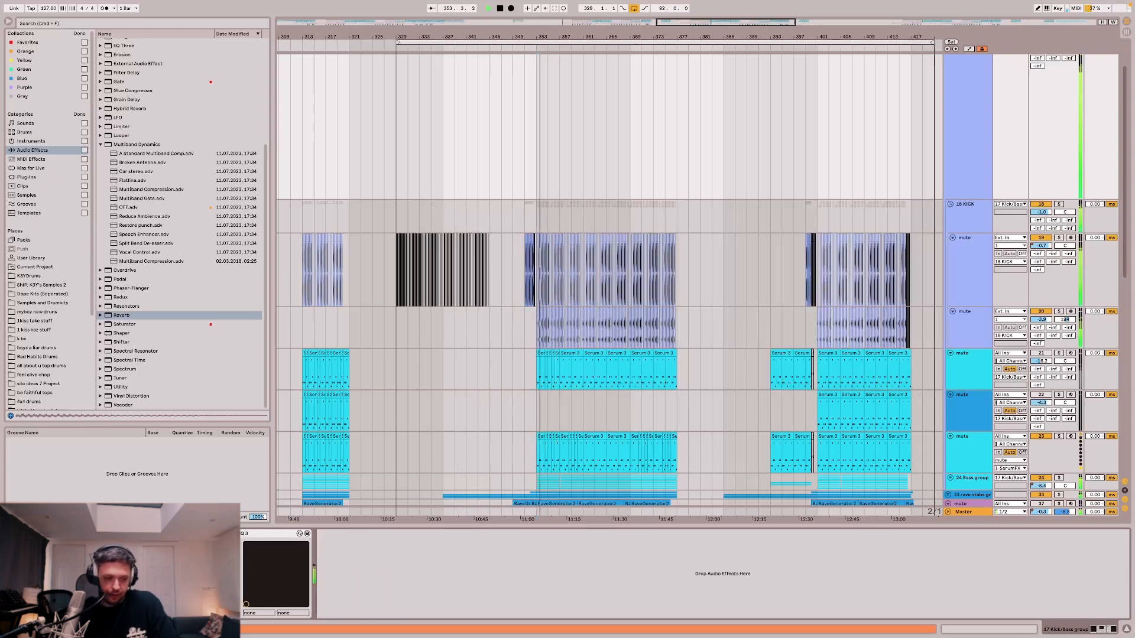
key("space")
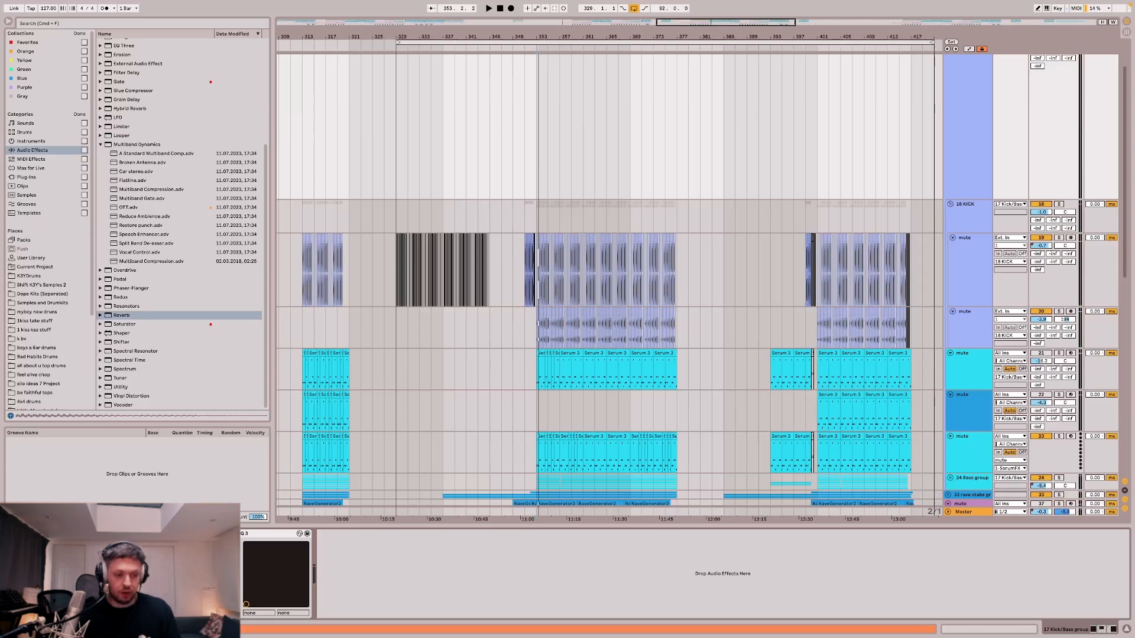
key("alt+super+p")
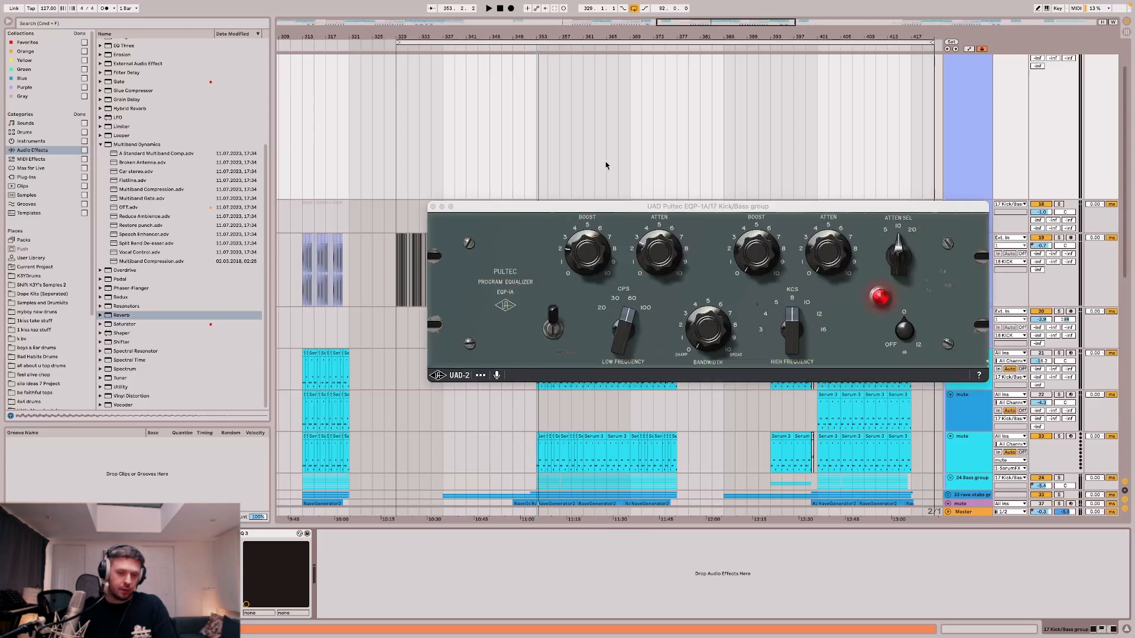
left_click_drag(591, 205, 555, 108)
key("space")
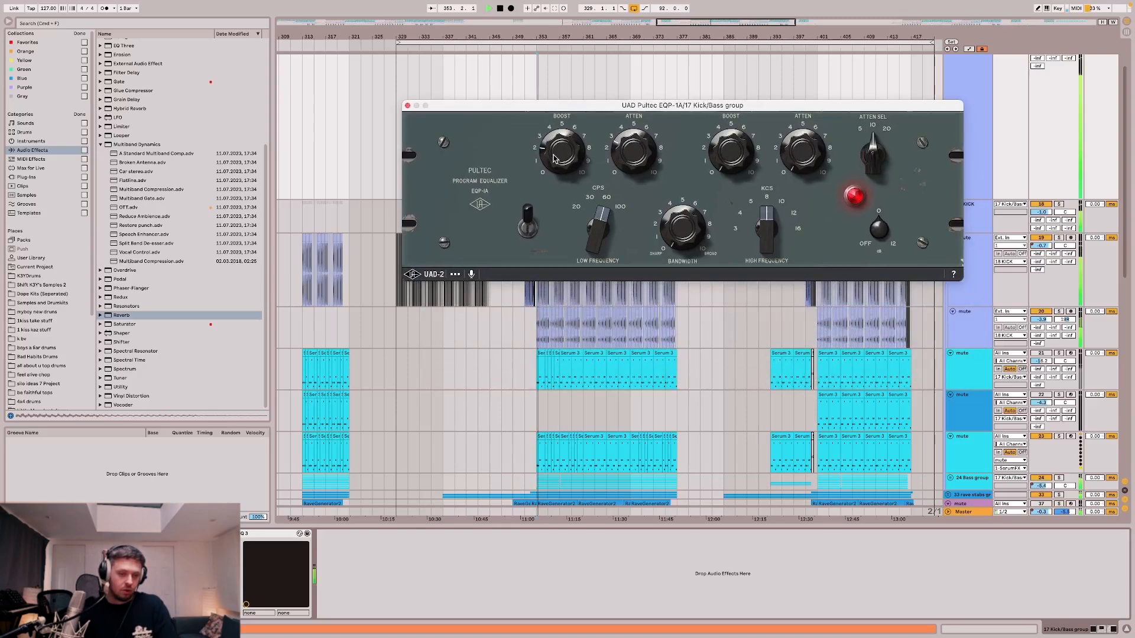
key("space")
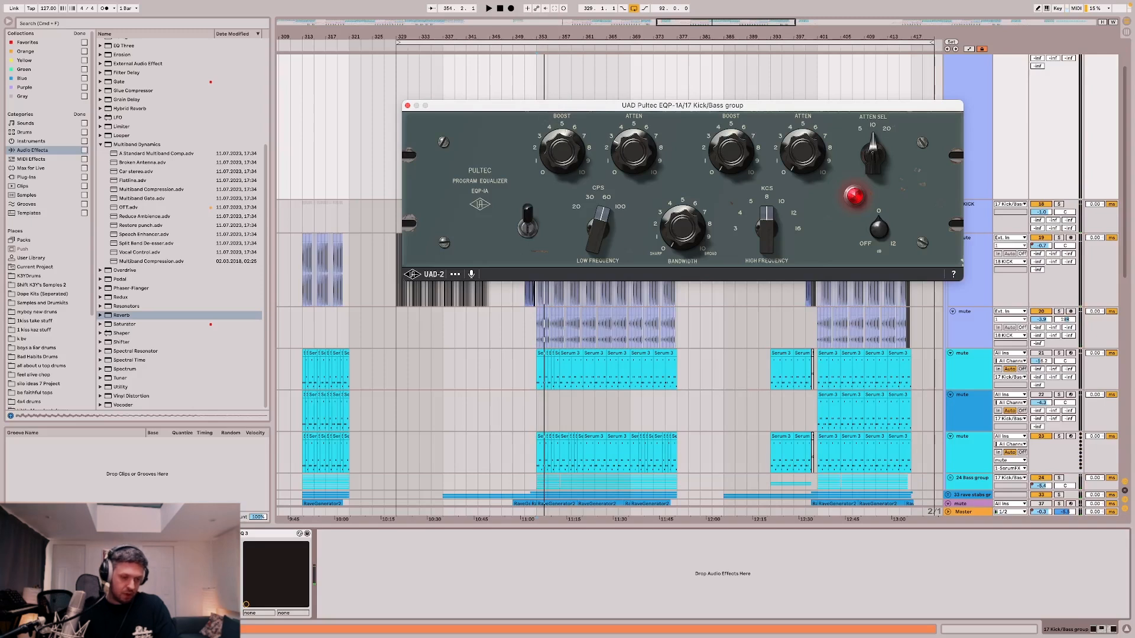
left_click_drag(555, 150, 540, 174)
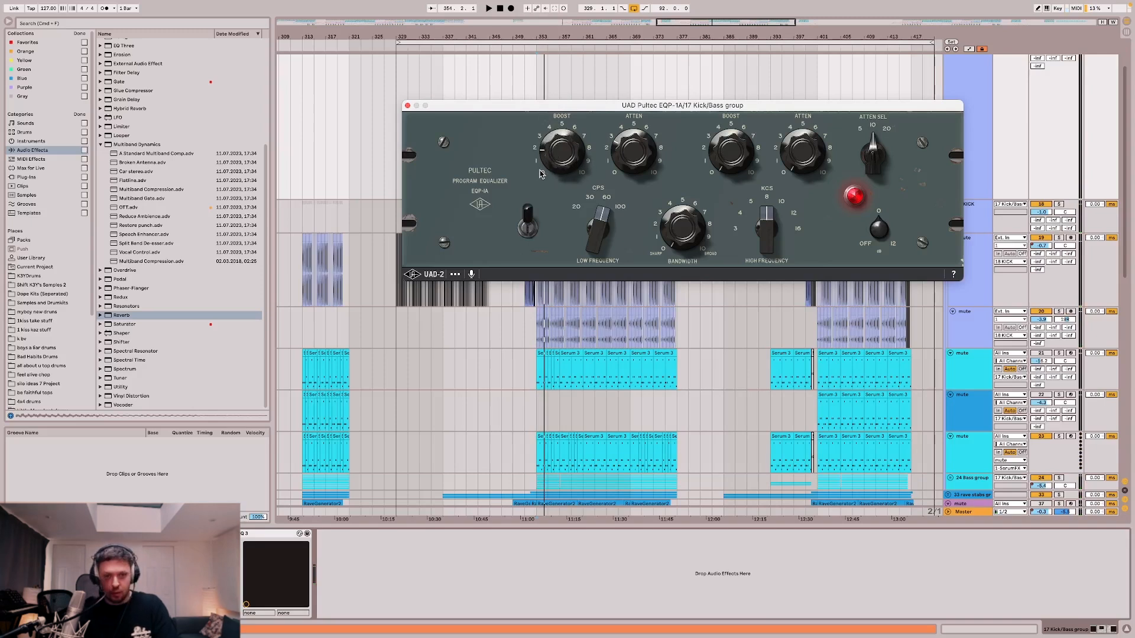
key("space")
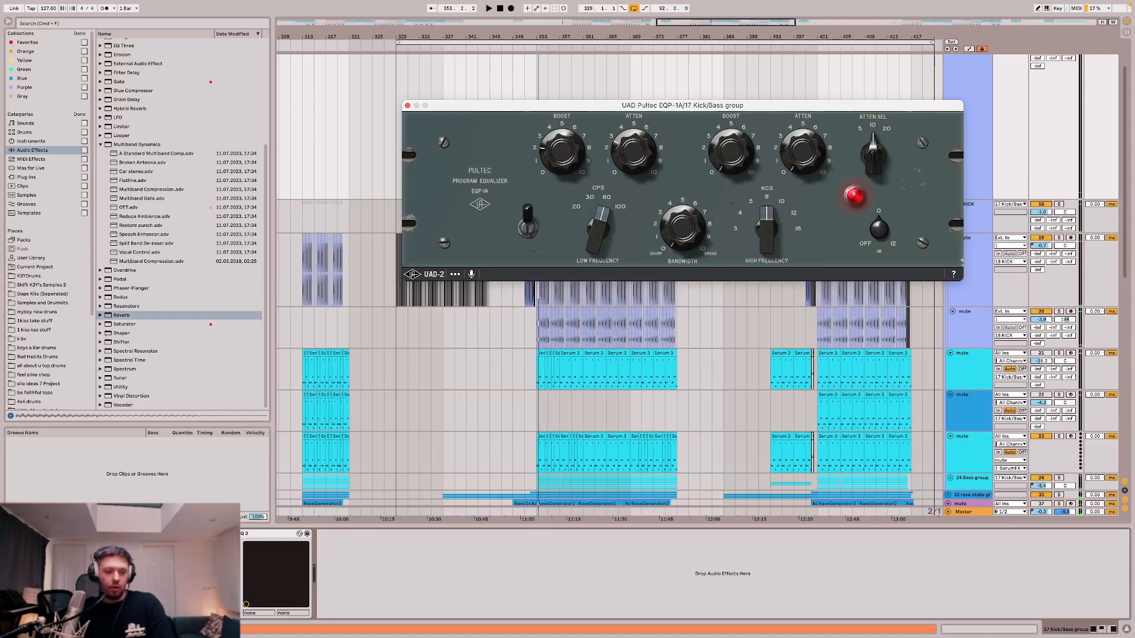
left_click(407, 106)
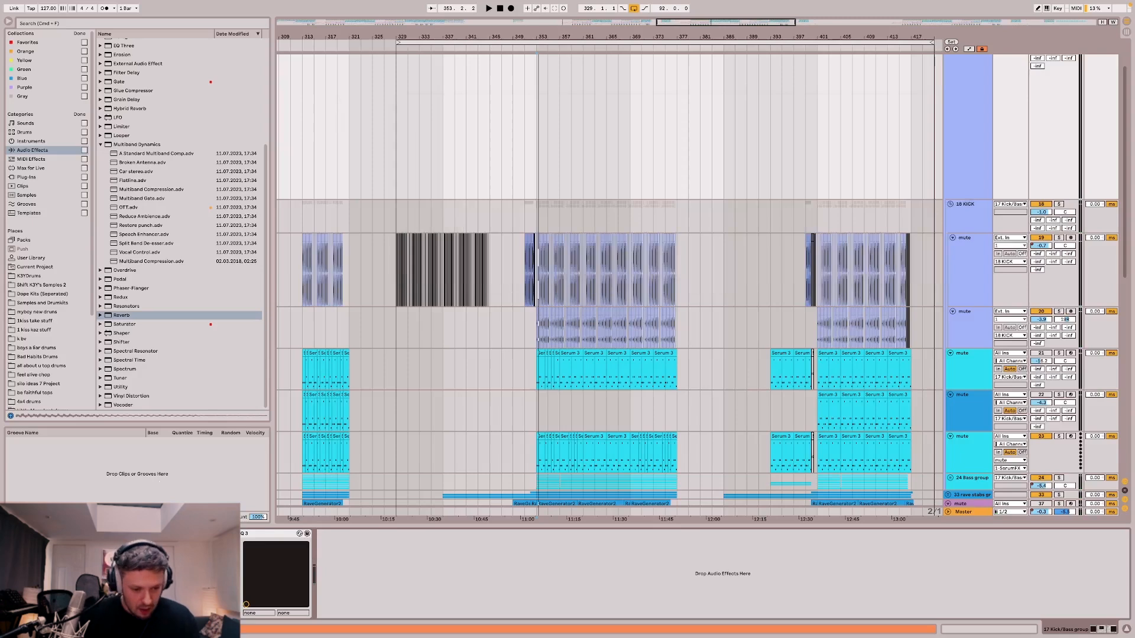
Show the Kick/Bass group's FabFilter Pro-Q 3 curve during playback and close its window.
left_click(220, 534)
key("space")
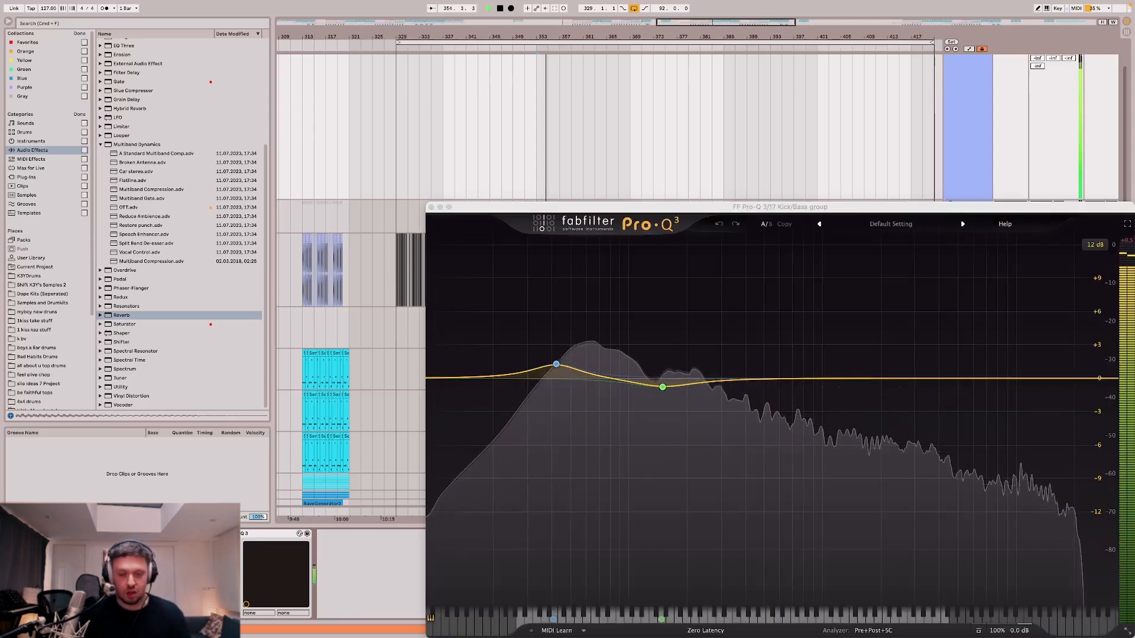
left_click(431, 207)
key("space")
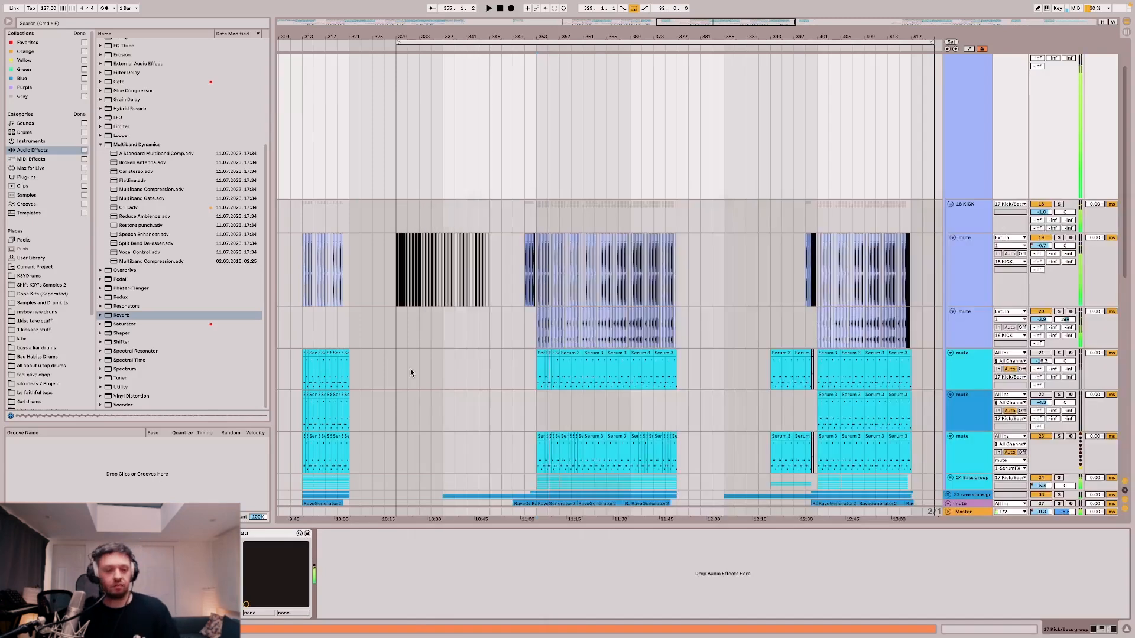
Solo the KICK group and play it briefly from bar 353.
left_click(539, 221)
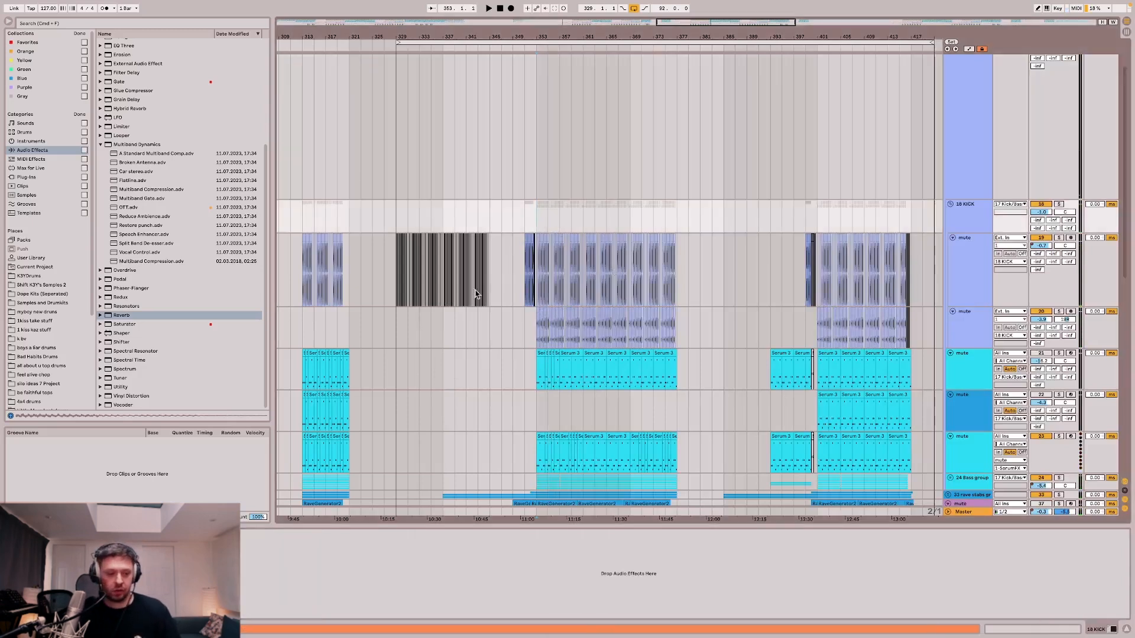
key("space")
key("space")
scroll(536, 260, "up", 10)
scroll(584, 263, "up", 3)
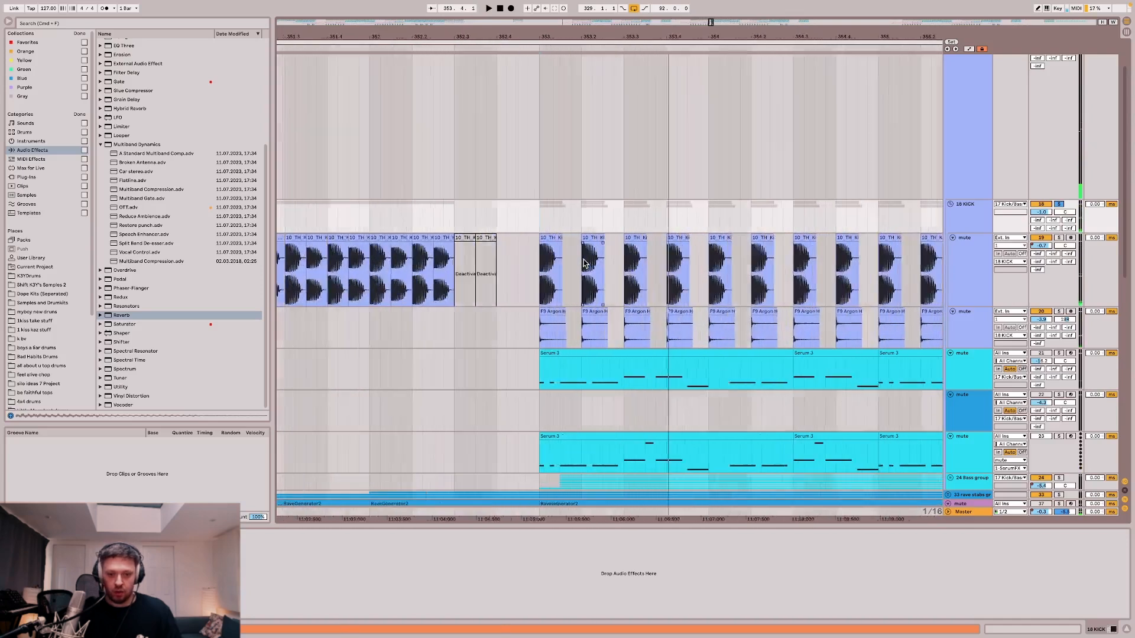
Play the soloed kick from bar 353, comparing it with the transient layer muted and unmuted.
scroll(519, 260, "up", 5)
left_click(518, 270)
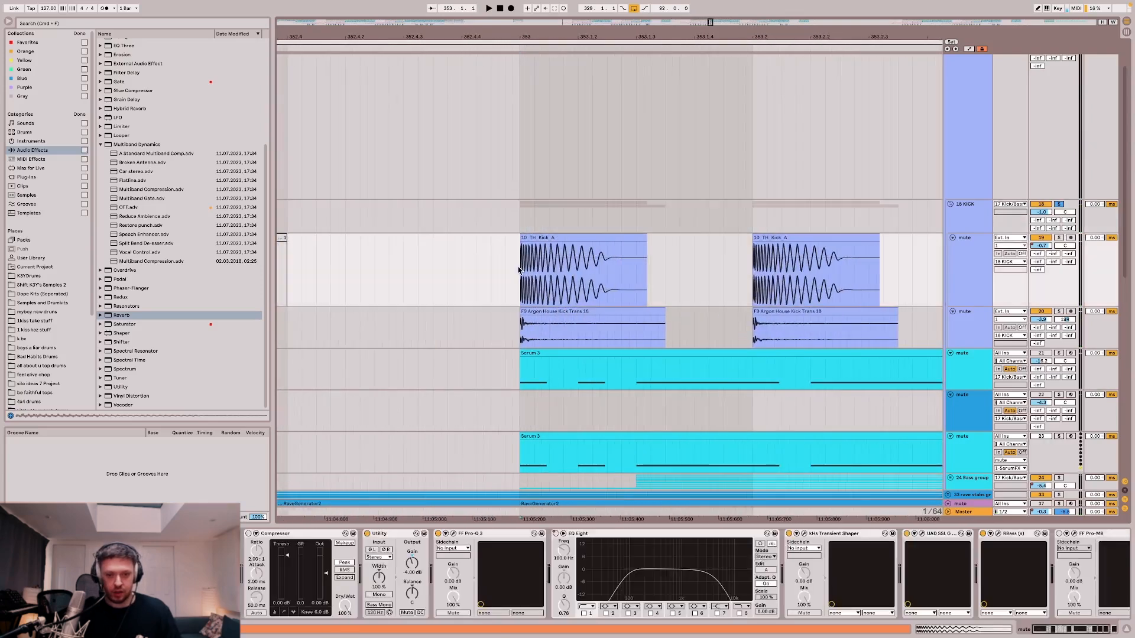
left_click(516, 319)
key("space")
left_click(1038, 312)
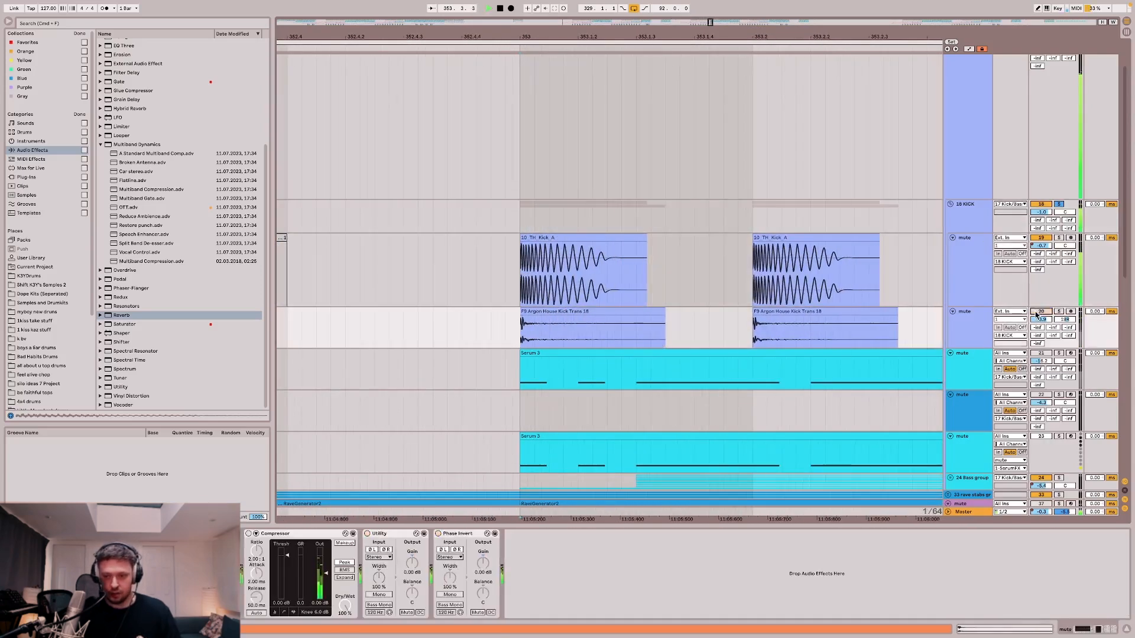
left_click(1038, 312)
Examine how the main kick and transient layer waveforms line up at bar 353 during playback.
scroll(543, 278, "up", 3)
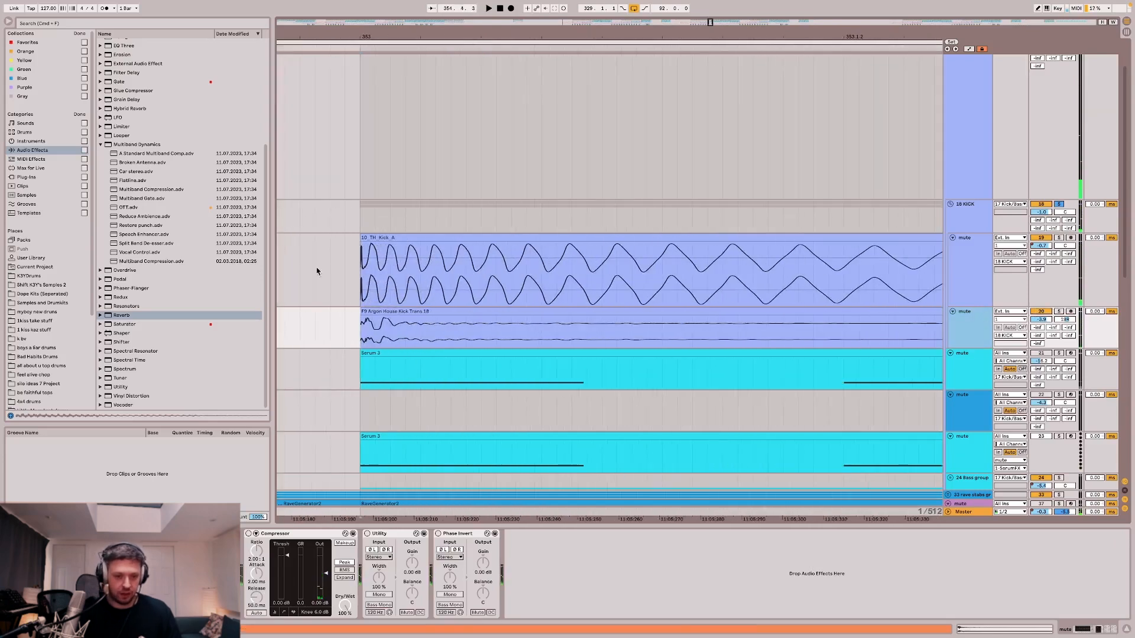
scroll(335, 275, "up", 2)
key("space")
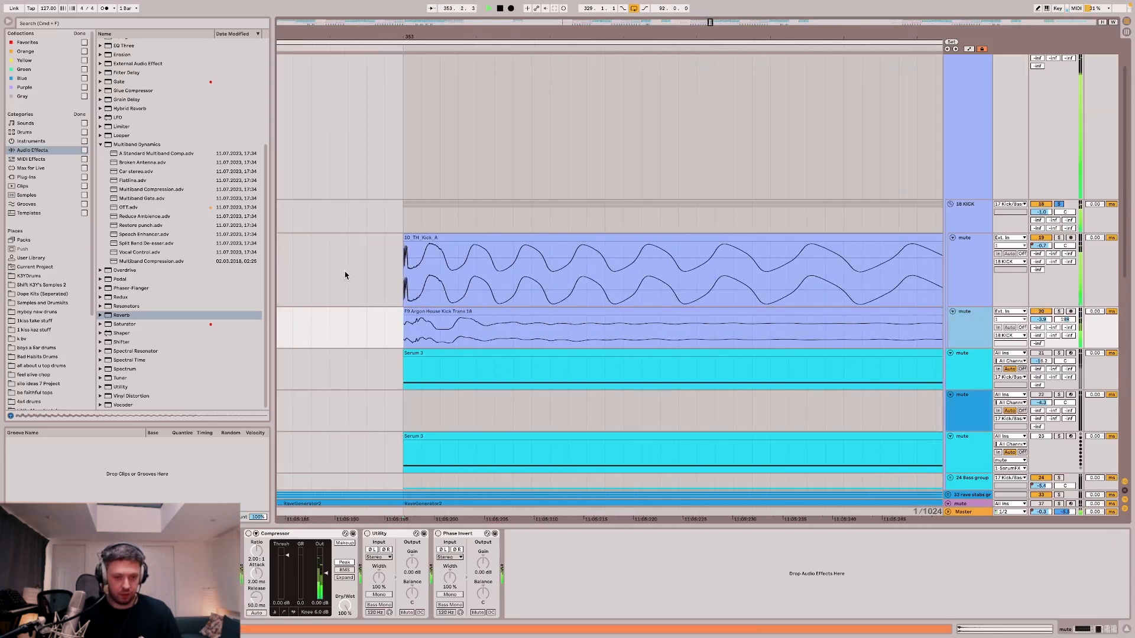
scroll(345, 274, "down", 7)
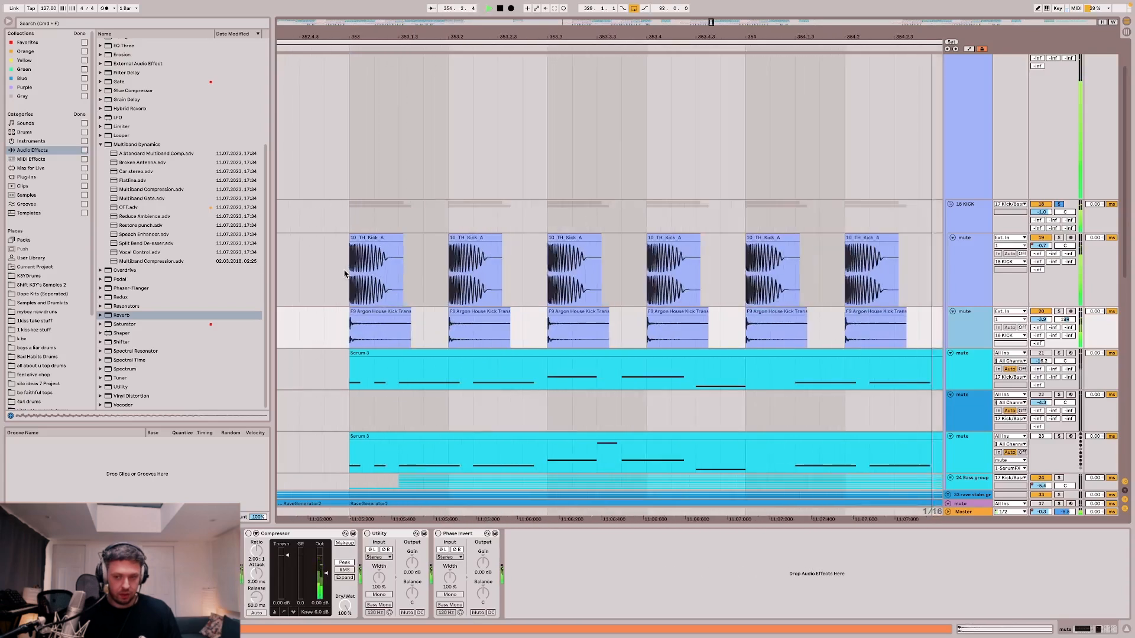
scroll(345, 274, "down", 2)
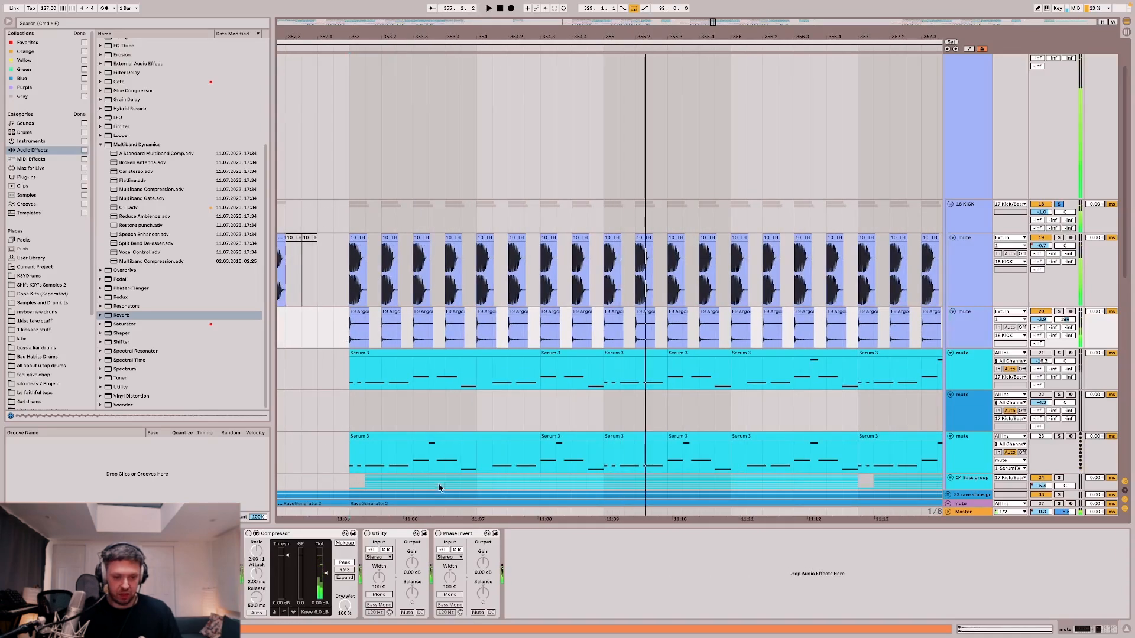
Compare the kick with the transient layer's Phase Invert device on and off during playback, leaving it off.
left_click(438, 534)
key("space")
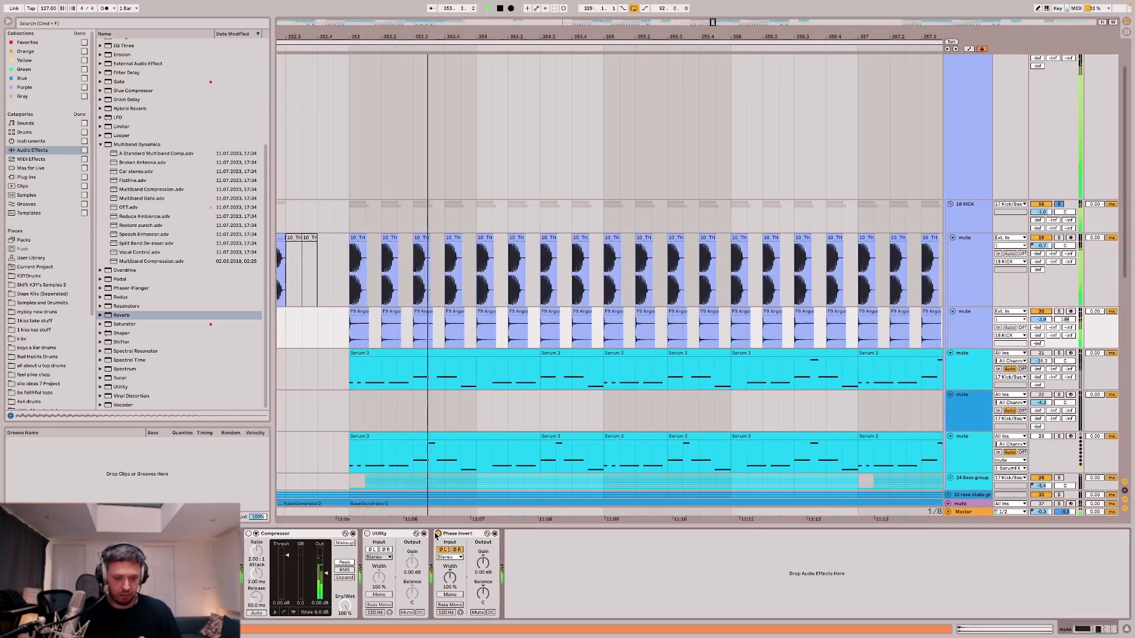
left_click(438, 533)
key("space")
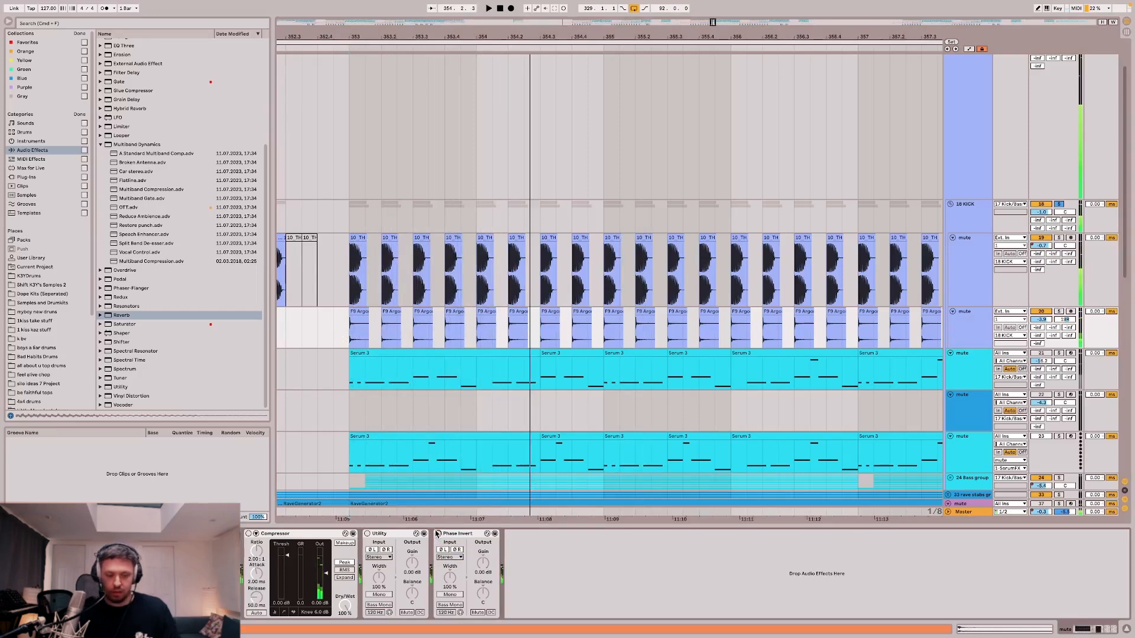
Play the main kick and transient layer from bar 353 with the transient layer's Phase Invert device switched on.
left_click(341, 263)
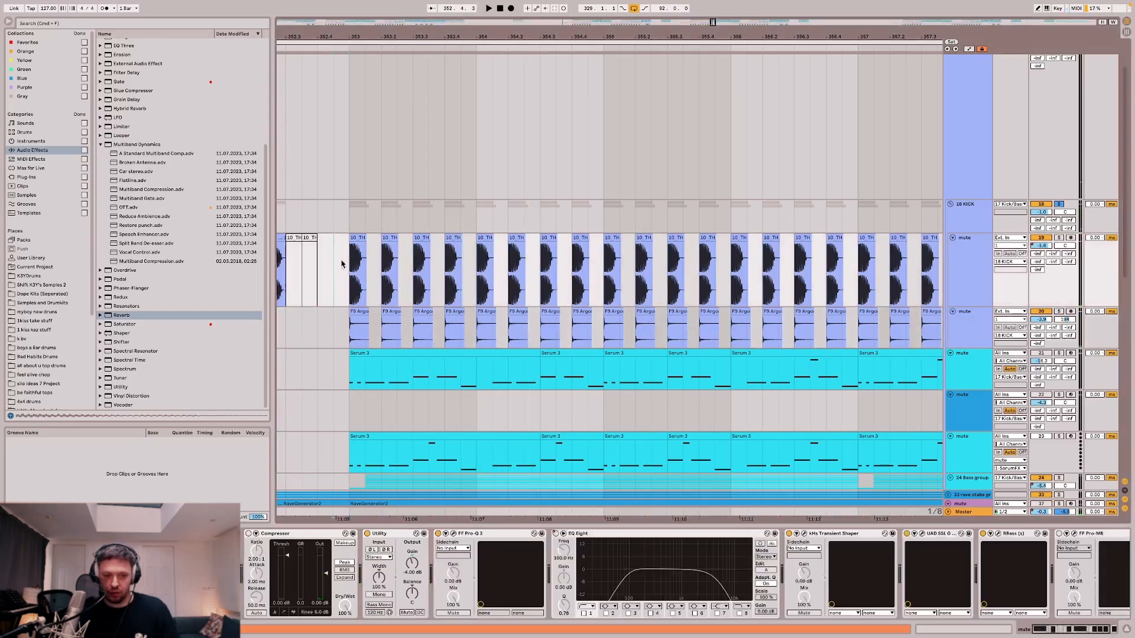
left_click(343, 331)
key("space")
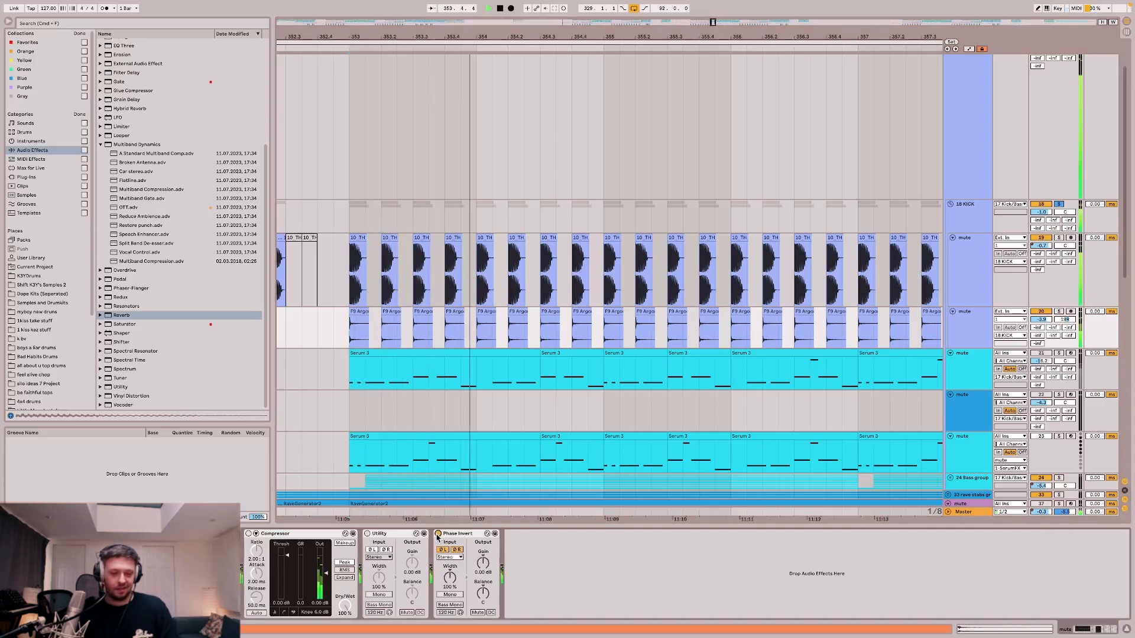
key("space")
Try shifting the first transient clip at bar 353 slightly later than the main kick clip.
scroll(372, 334, "up", 8)
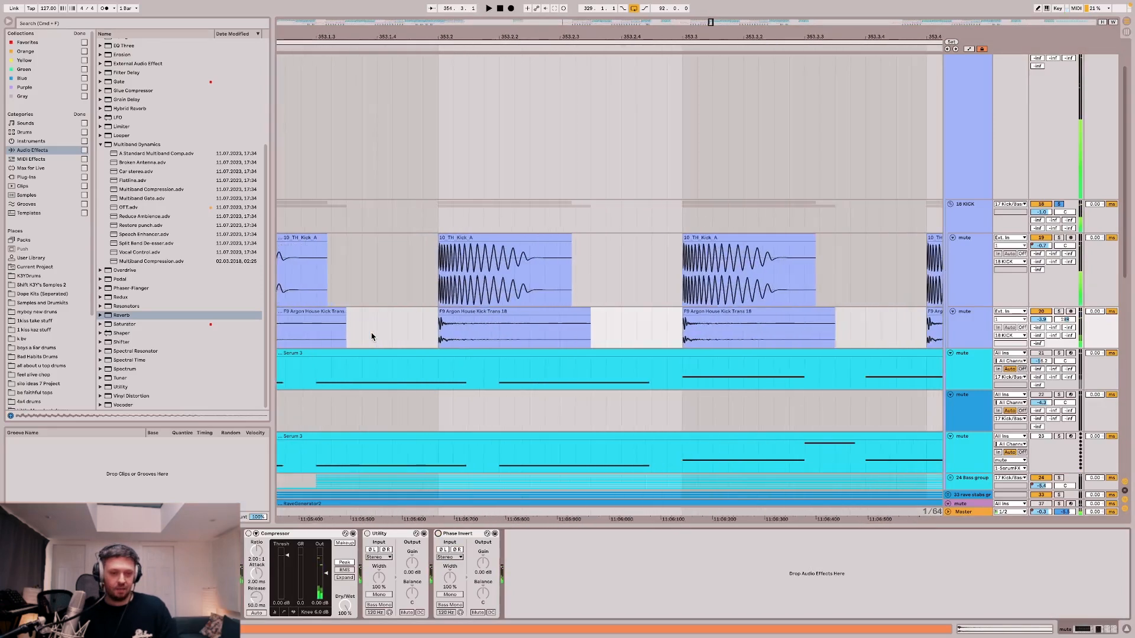
scroll(372, 335, "left", 3)
scroll(302, 315, "left", 2)
scroll(302, 316, "up", 10)
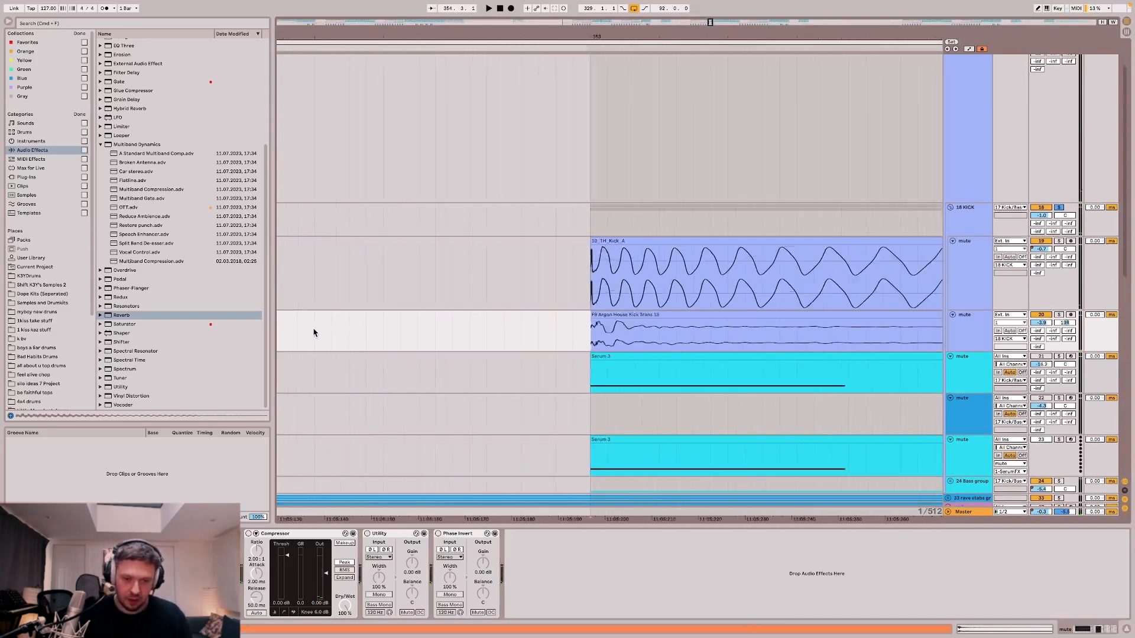
scroll(525, 296, "right", 3)
scroll(523, 297, "right", 3)
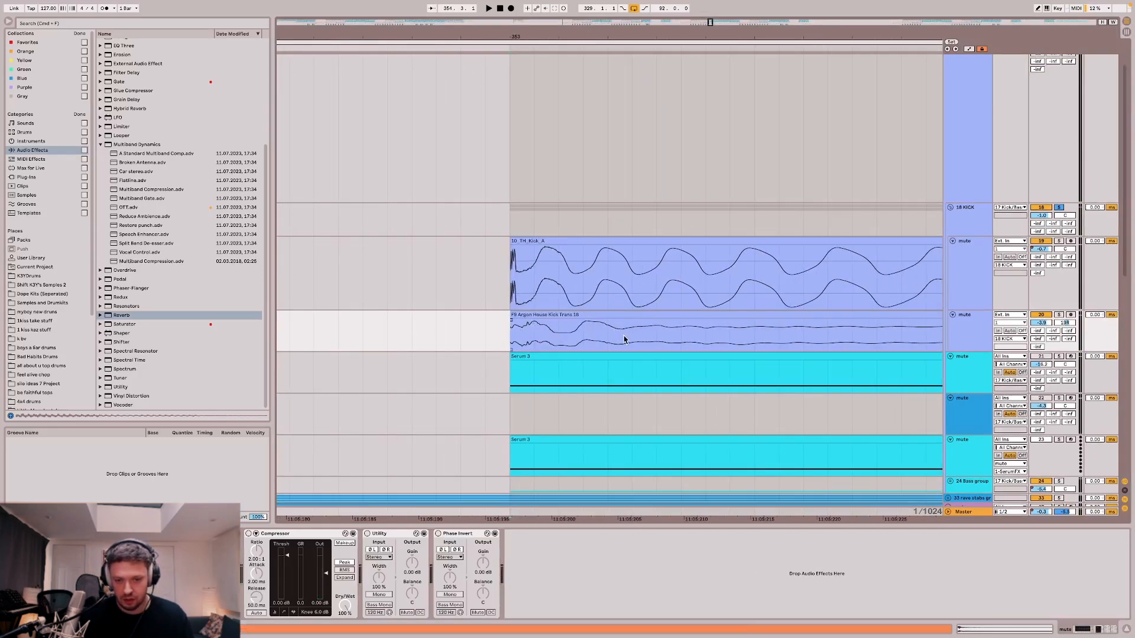
left_click(627, 315)
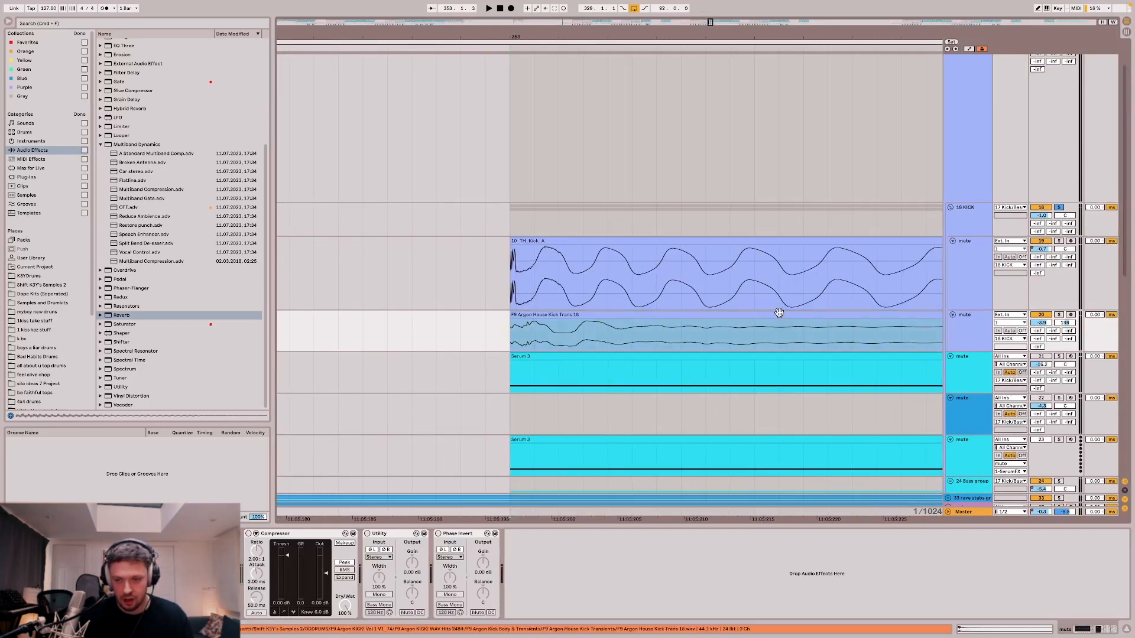
left_click_drag(778, 315, 794, 315)
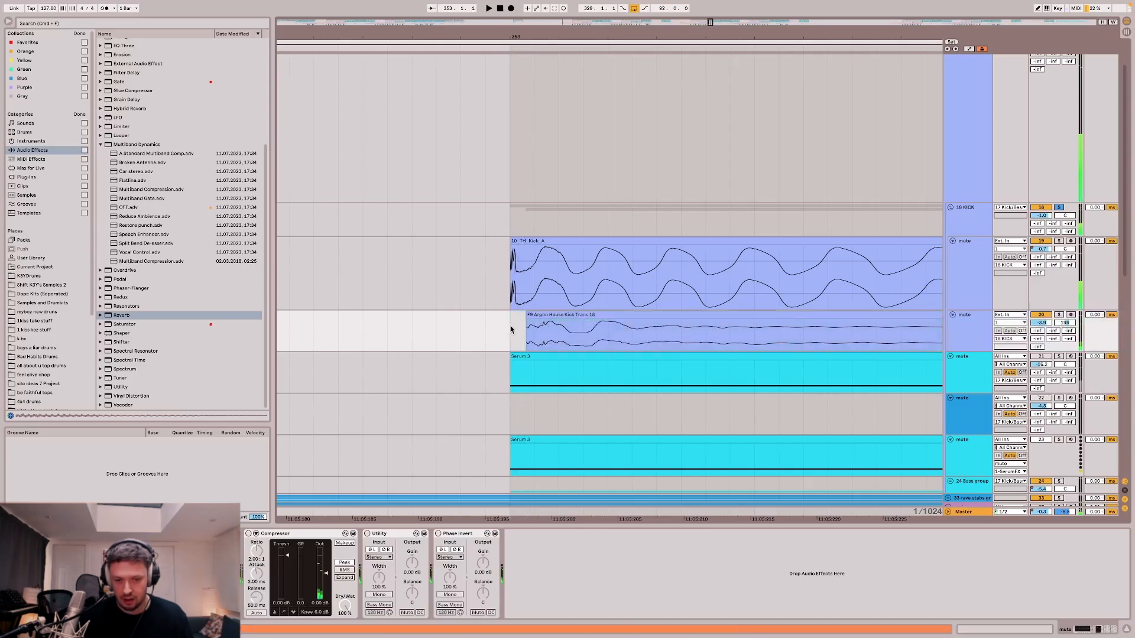
Undo and redo the transient clip's shift to compare both alignments, ending on the original position.
key("super+z")
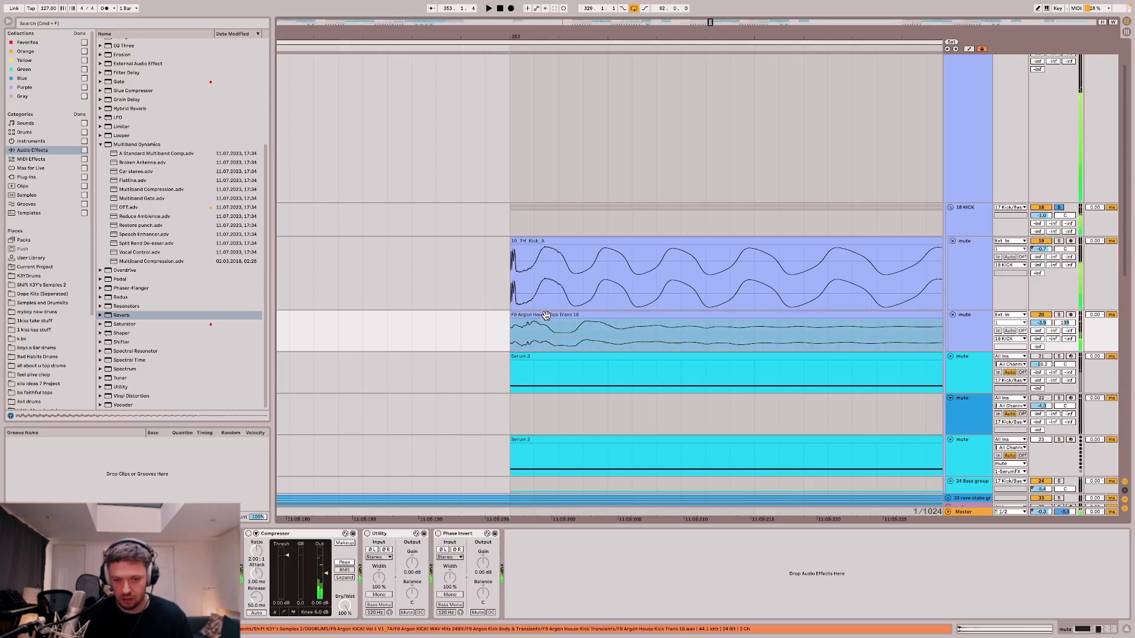
key("super+shift+z")
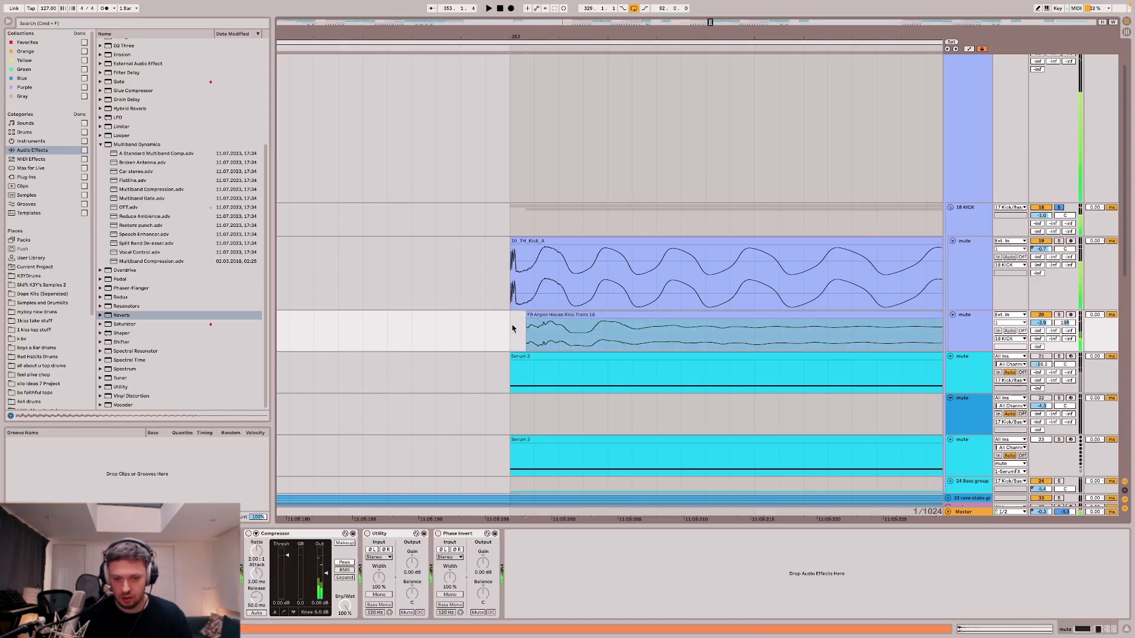
key("super+z")
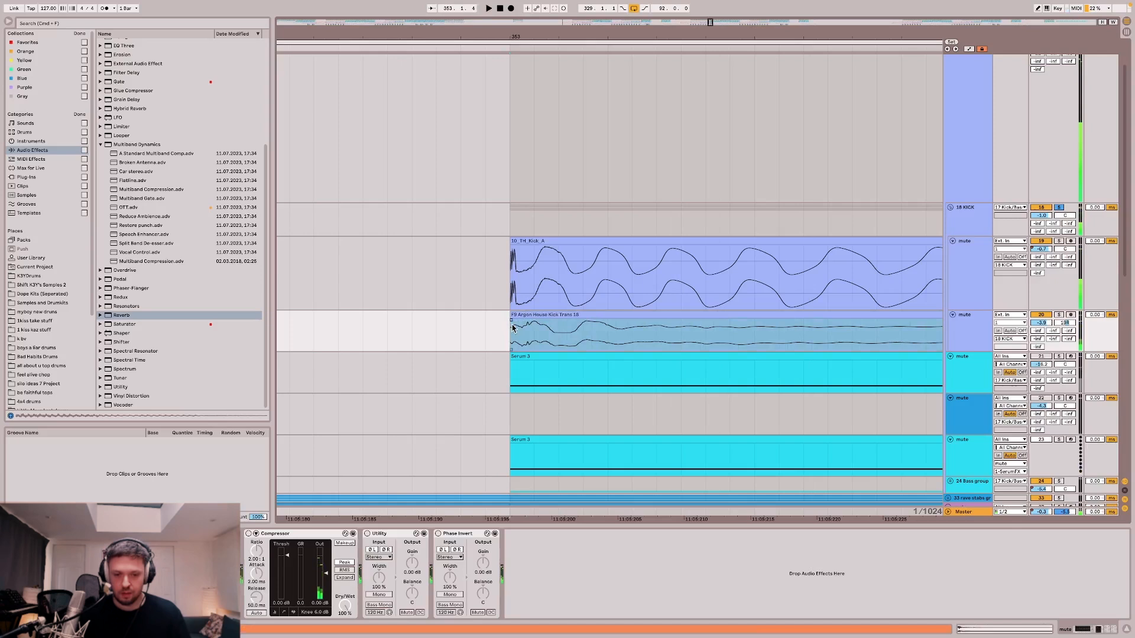
Select the main kick clip at bar 353 and look through the track's device chain.
scroll(560, 304, "down", 5)
scroll(560, 304, "down", 8)
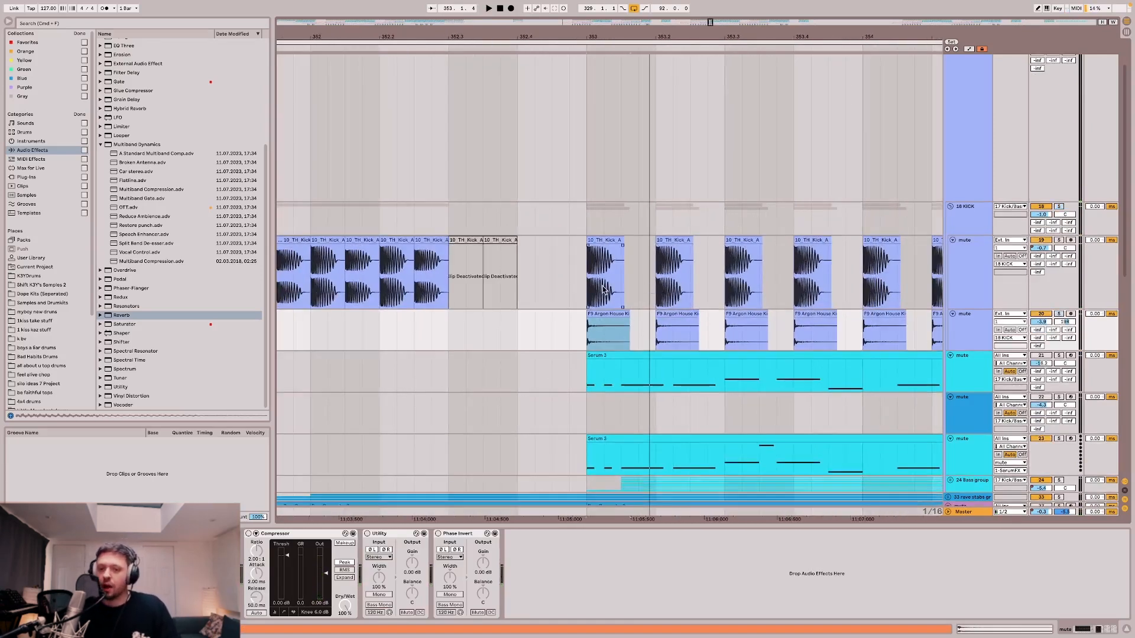
left_click(591, 291)
scroll(606, 290, "up", 6)
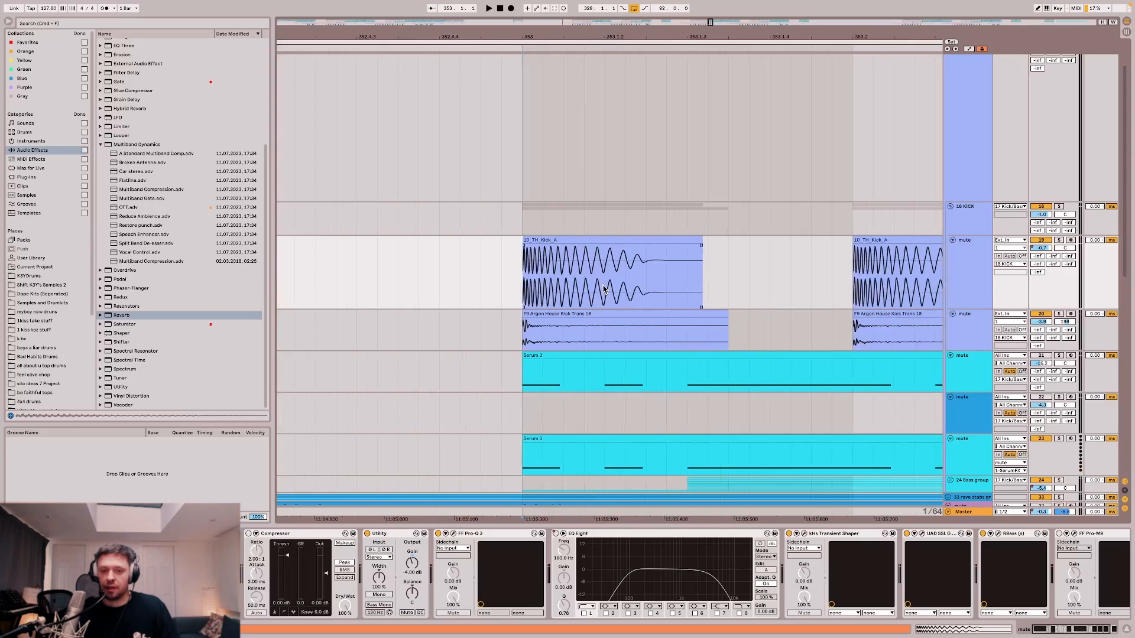
scroll(597, 301, "down", 5)
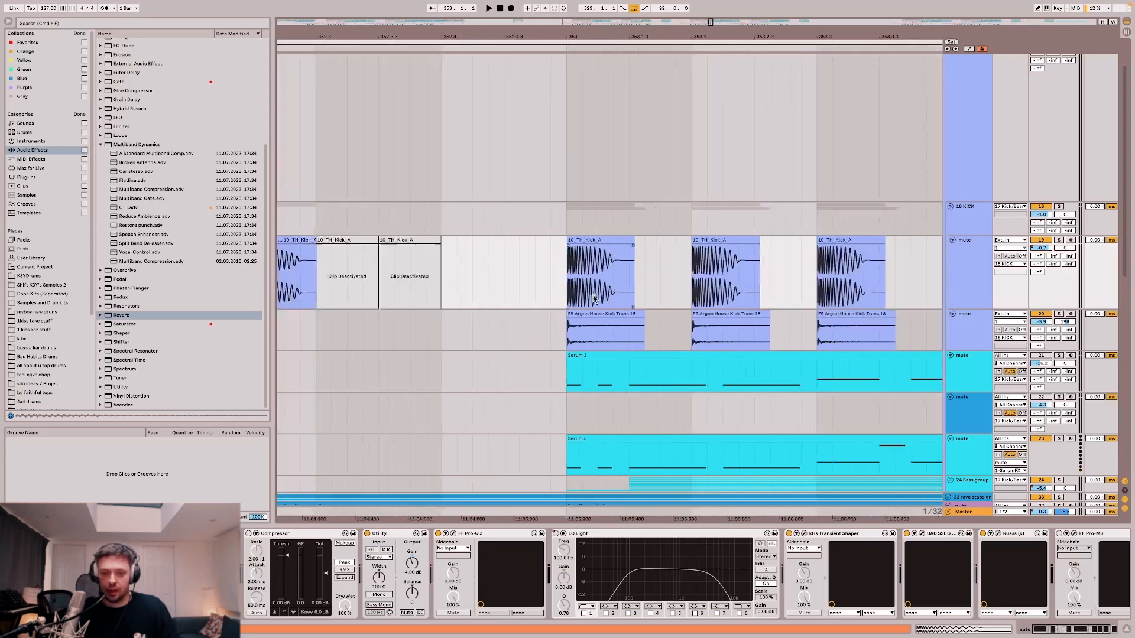
scroll(907, 576, "right", 3)
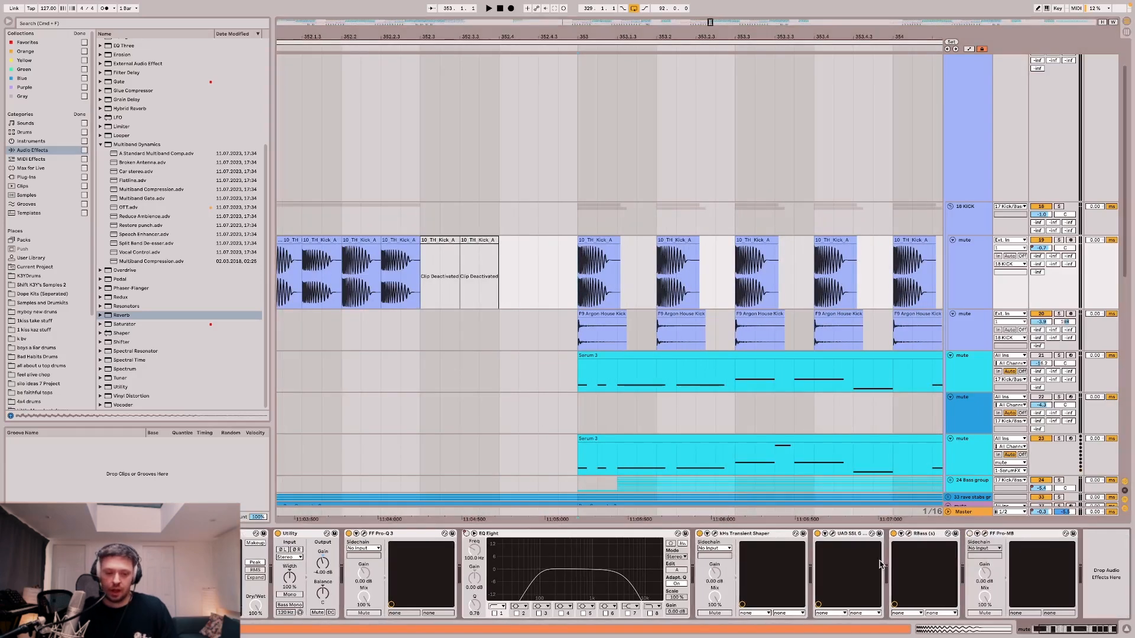
scroll(678, 582, "left", 3)
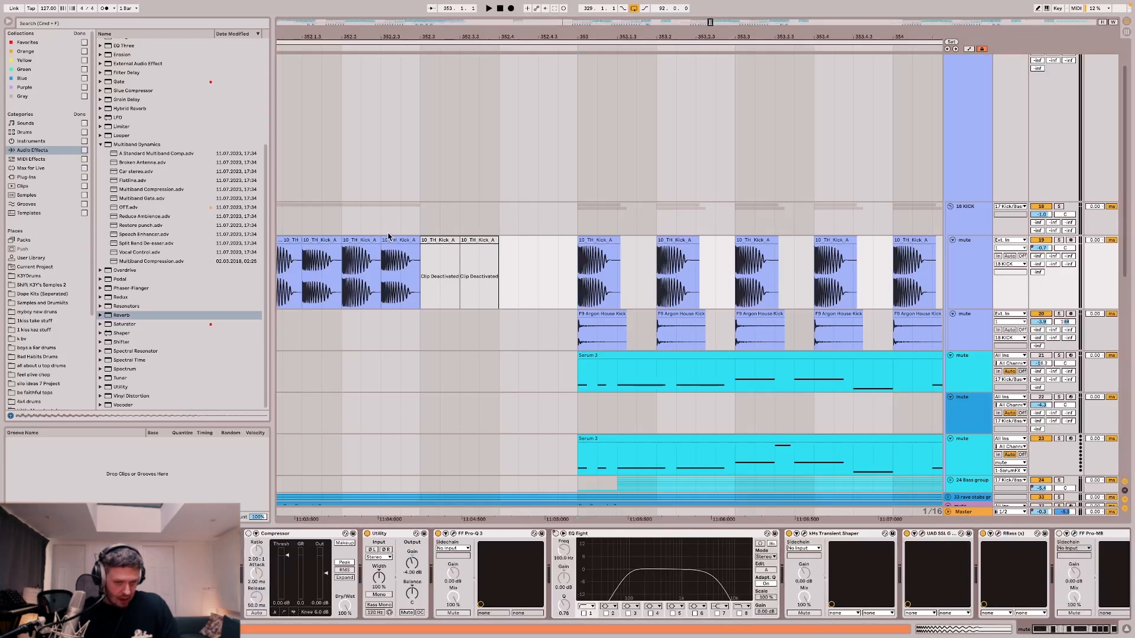
Find the kick section around bar 353 in the arrangement and play it.
scroll(389, 237, "down", 8)
scroll(389, 236, "down", 6)
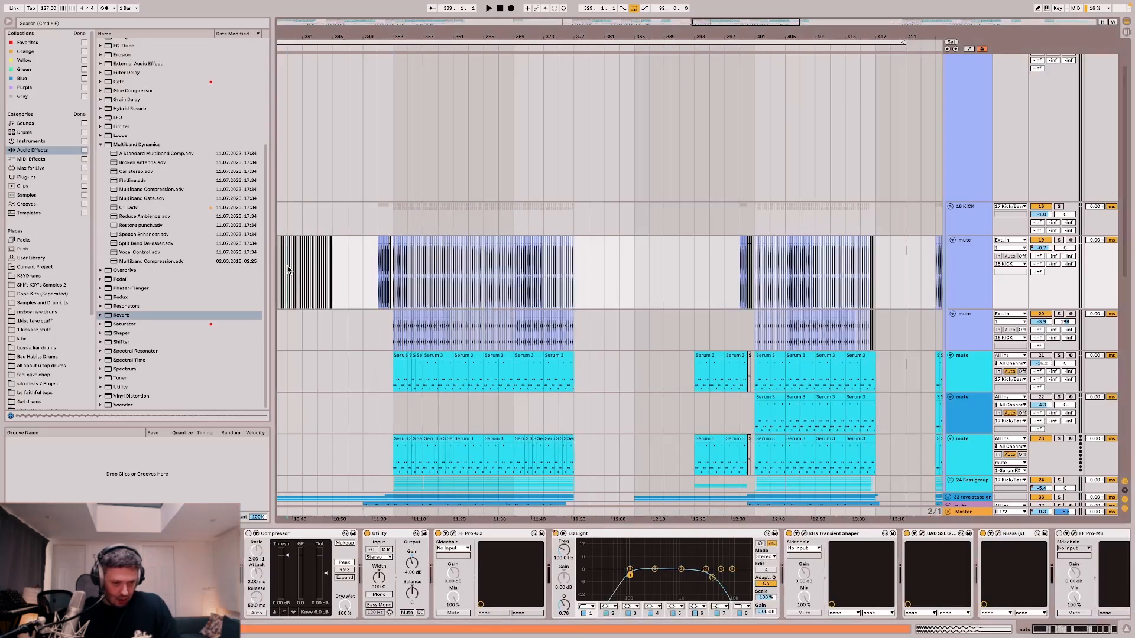
scroll(362, 265, "up", 14)
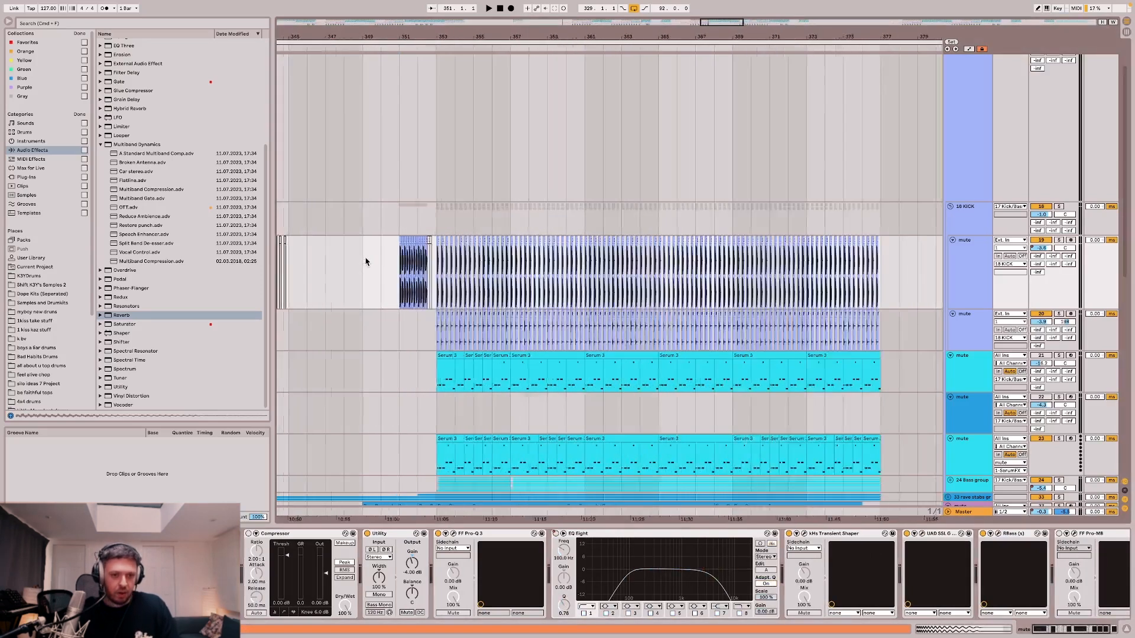
scroll(428, 283, "down", 5)
key("space")
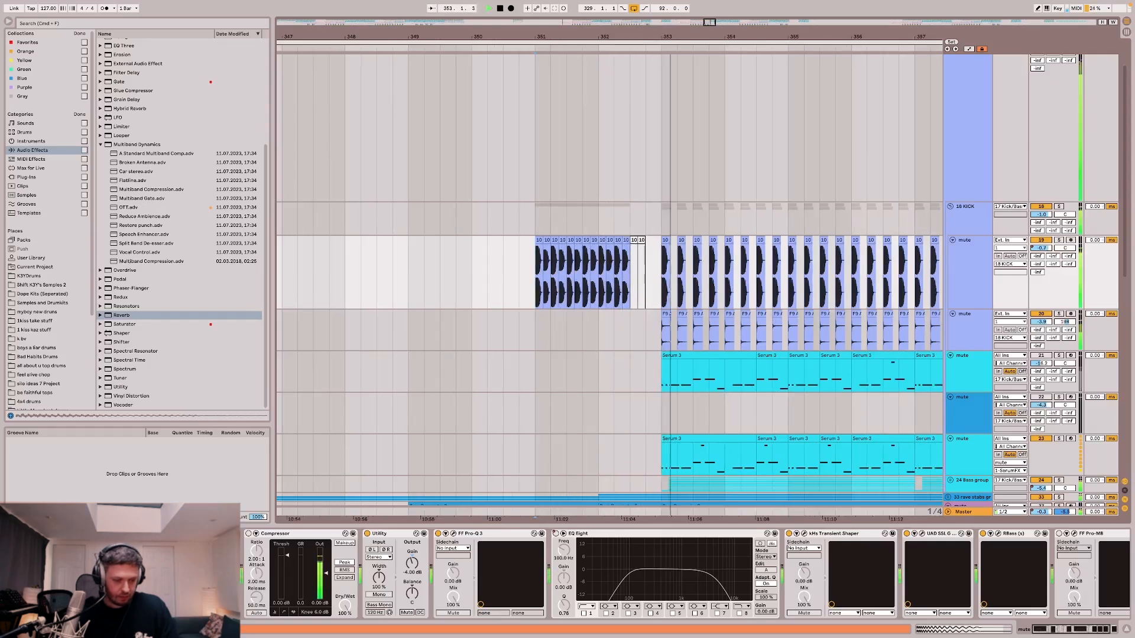
scroll(450, 361, "right", 5)
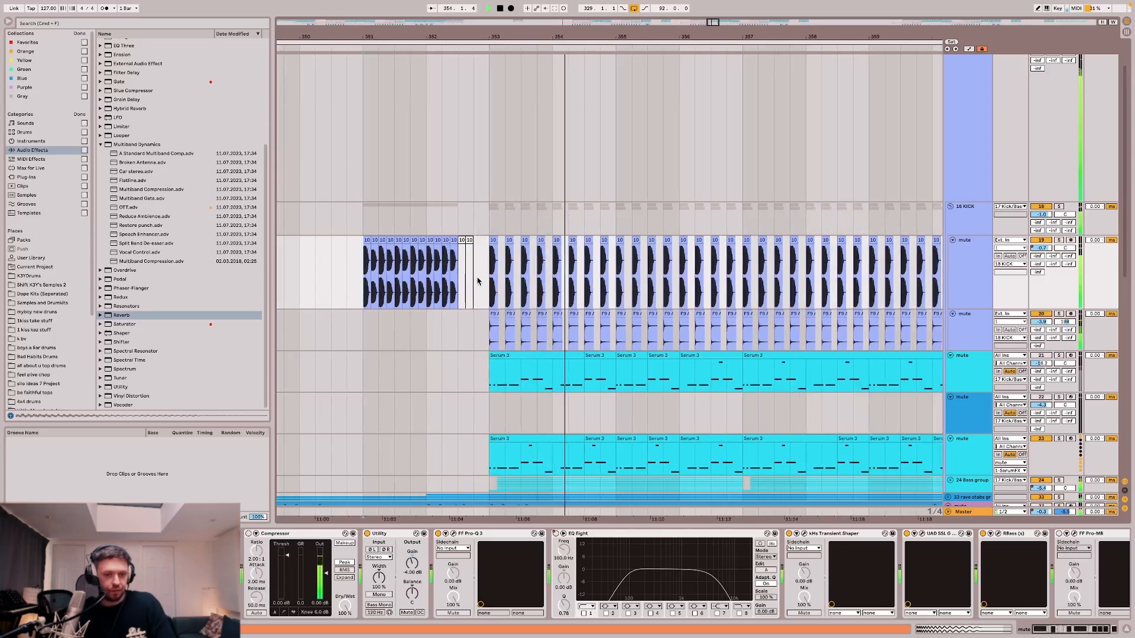
left_click(490, 226)
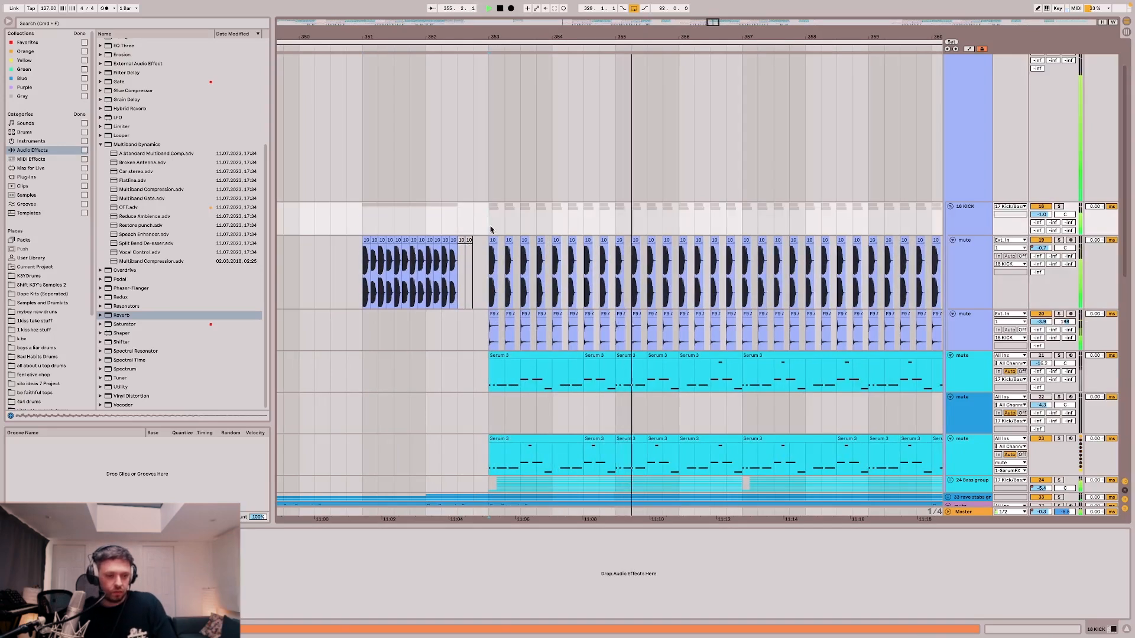
key("space")
Open the main kick's FF Pro-Q 3 window and play from bar 353 to view its EQ curve and analyzer.
left_click(484, 278)
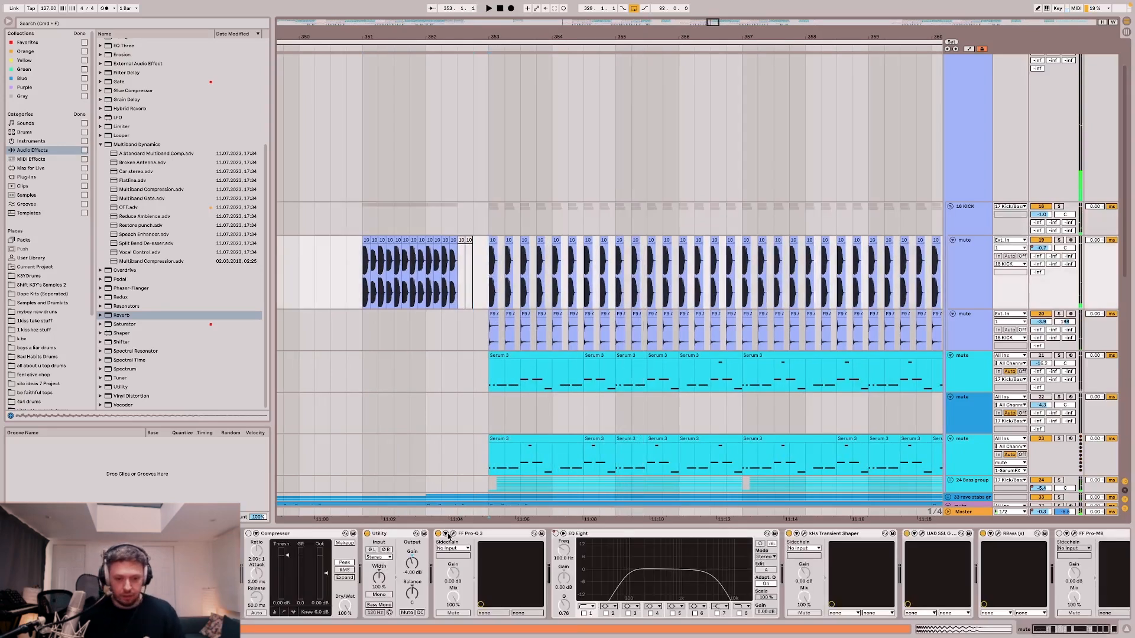
left_click(456, 535)
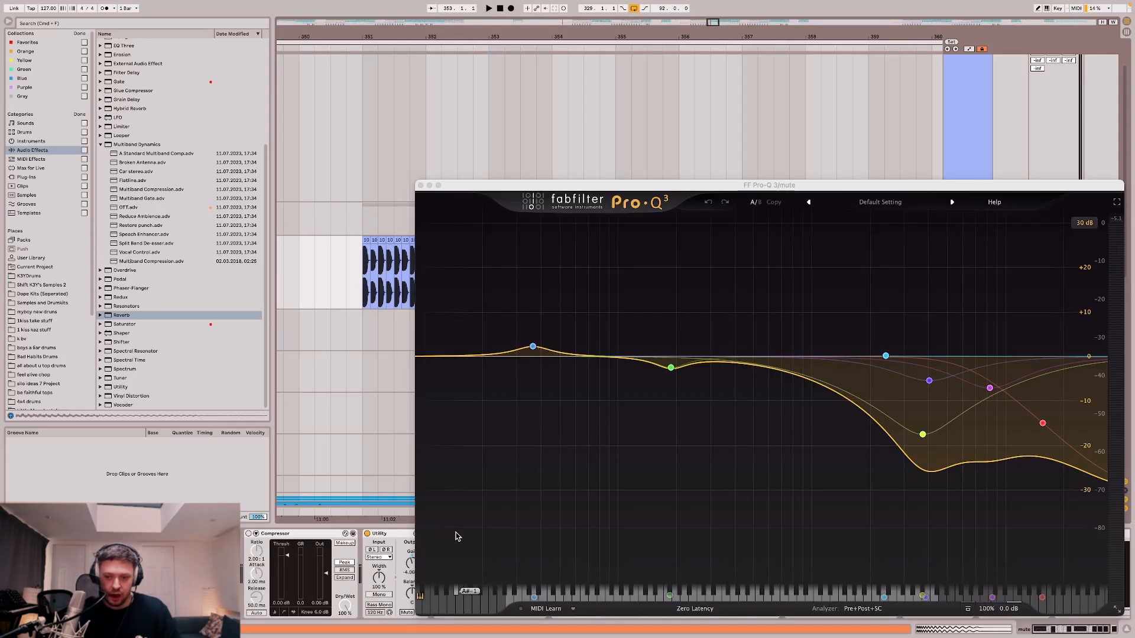
left_click_drag(451, 190, 604, 71)
key("space")
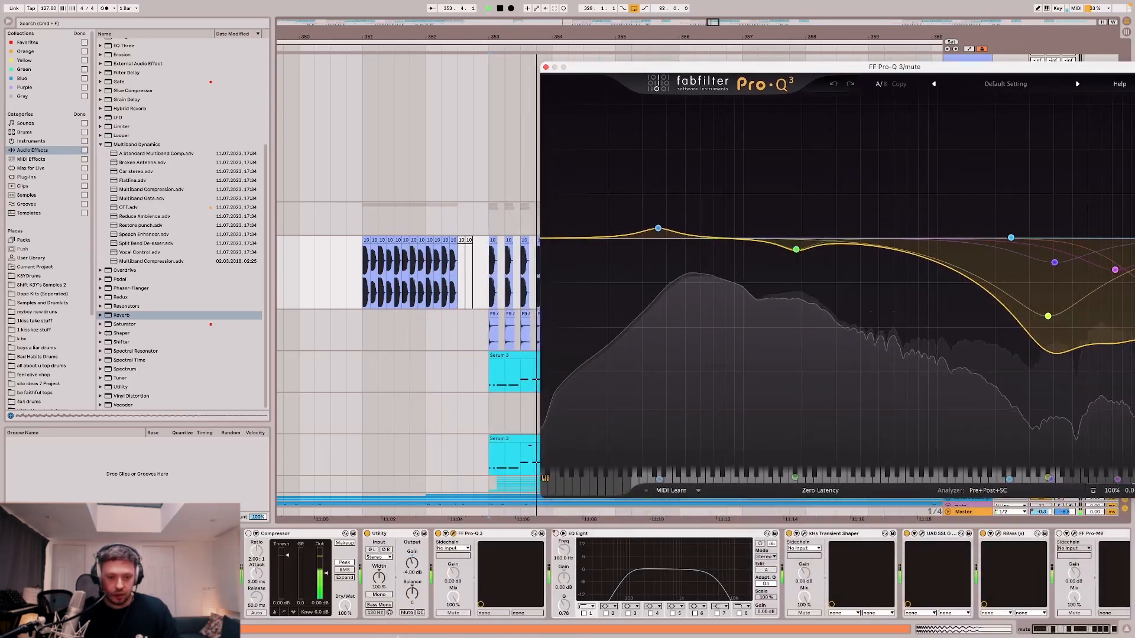
key("space")
Compare the main kick with FF Pro-Q 3 on and off during playback, leave it on and close its window.
left_click(437, 533)
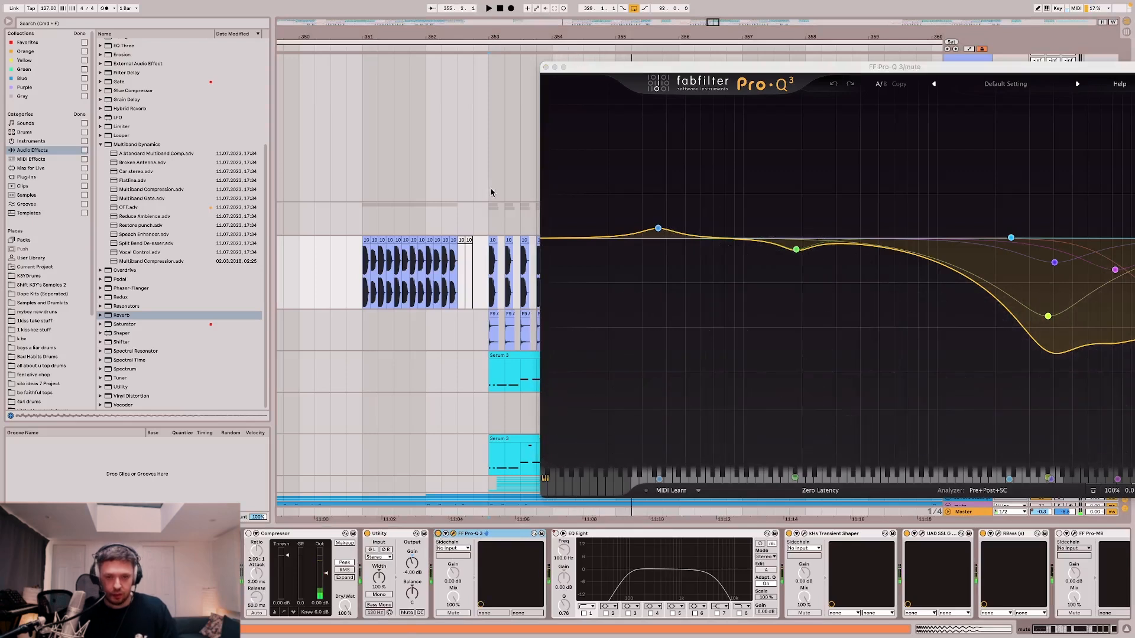
left_click_drag(587, 67, 218, 34)
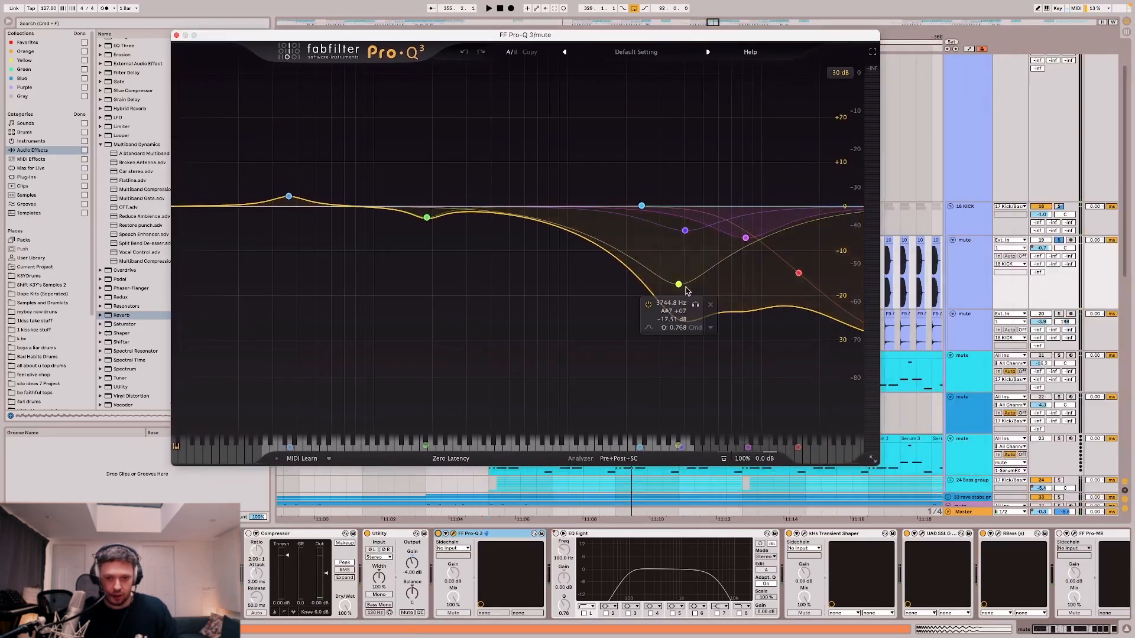
key("space")
left_click(437, 534)
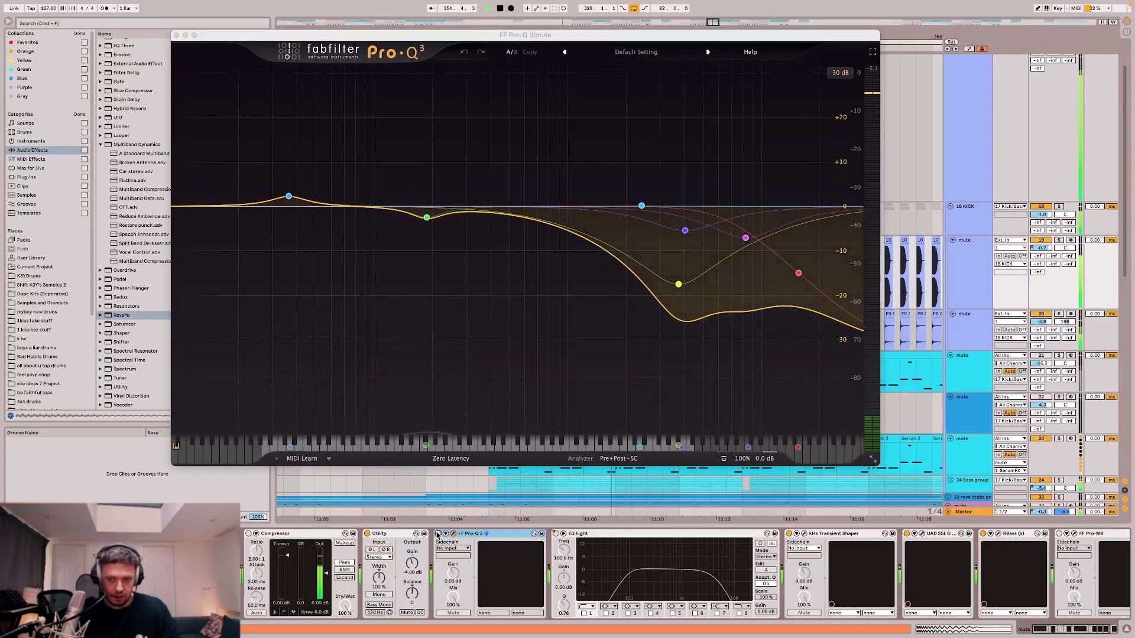
left_click(437, 534)
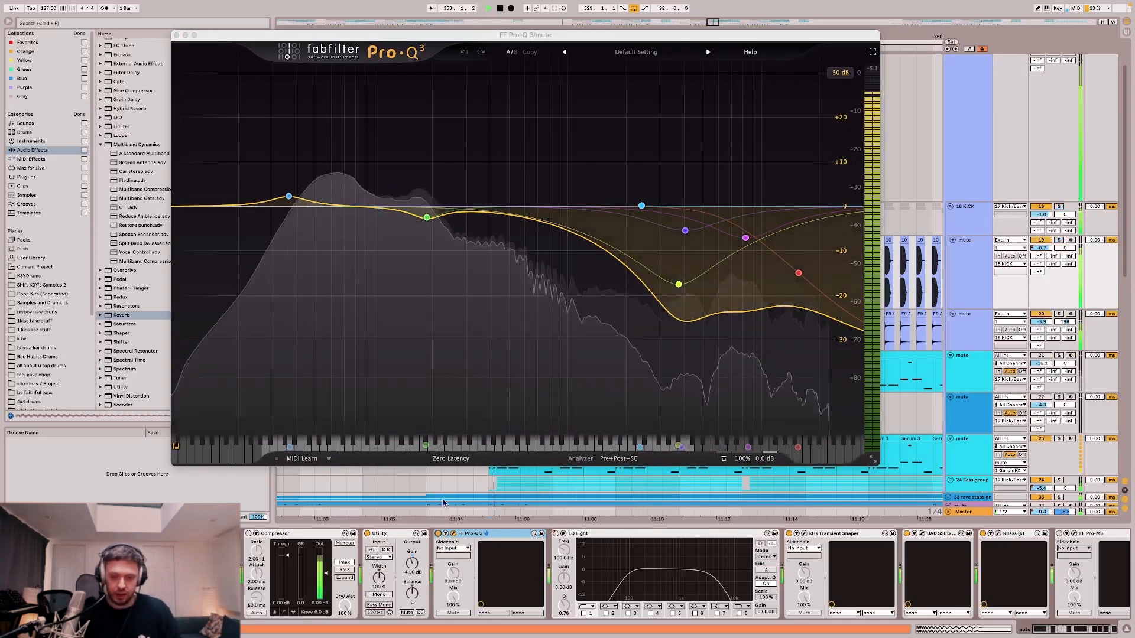
scroll(941, 570, "right", 3)
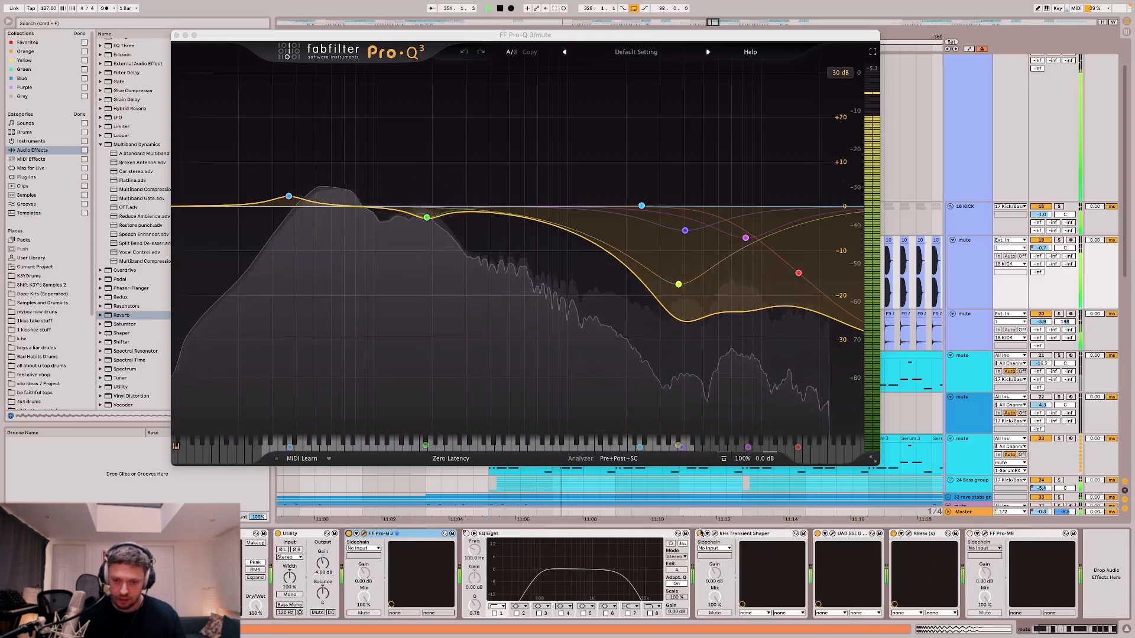
key("space")
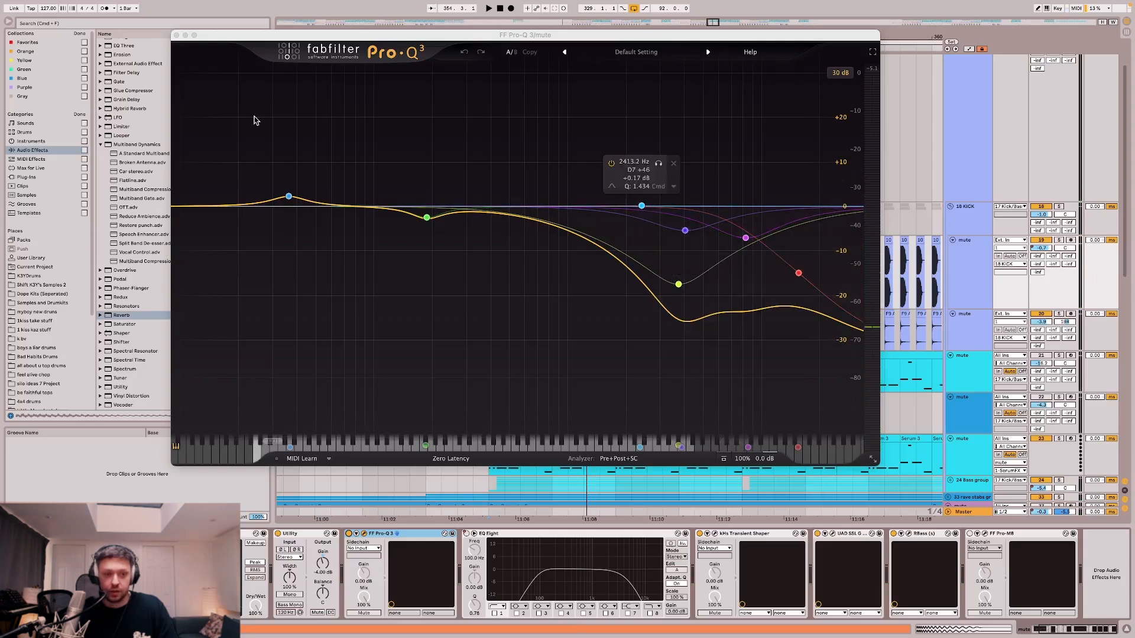
left_click(175, 35)
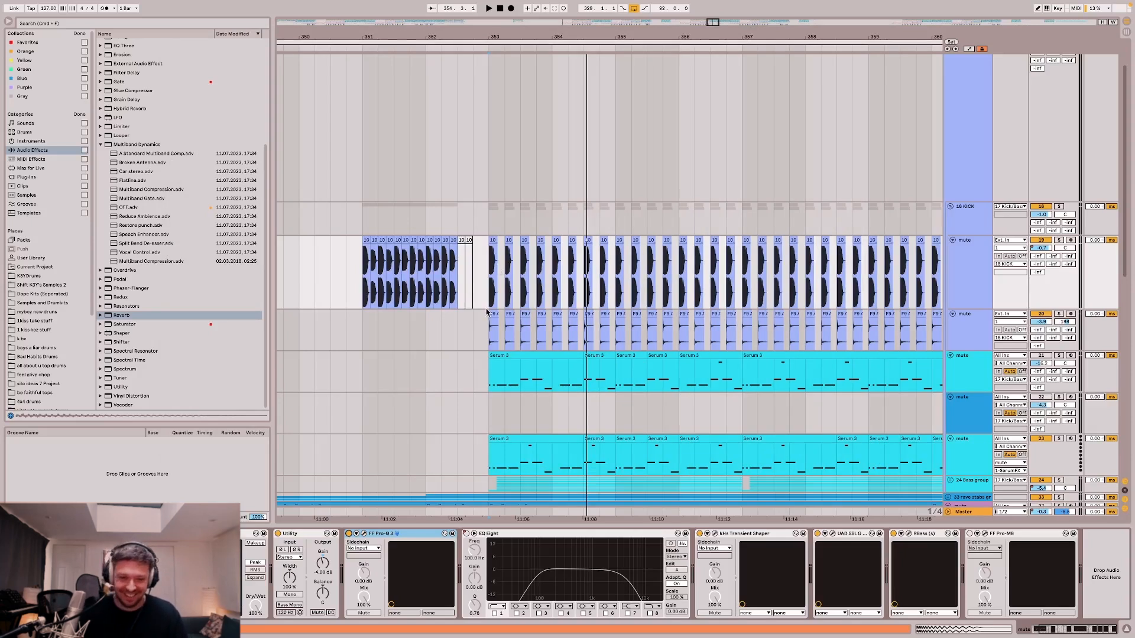
Select the transient layer just before bar 353, examine its waveform and play it briefly.
scroll(486, 312, "up", 5)
scroll(484, 322, "up", 5)
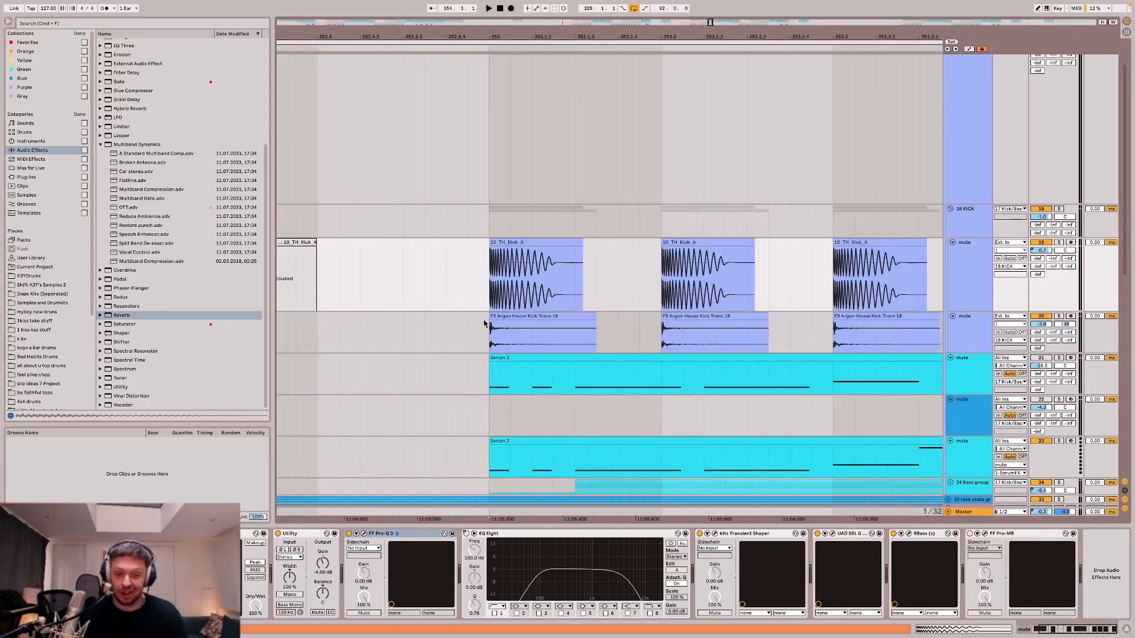
left_click(481, 341)
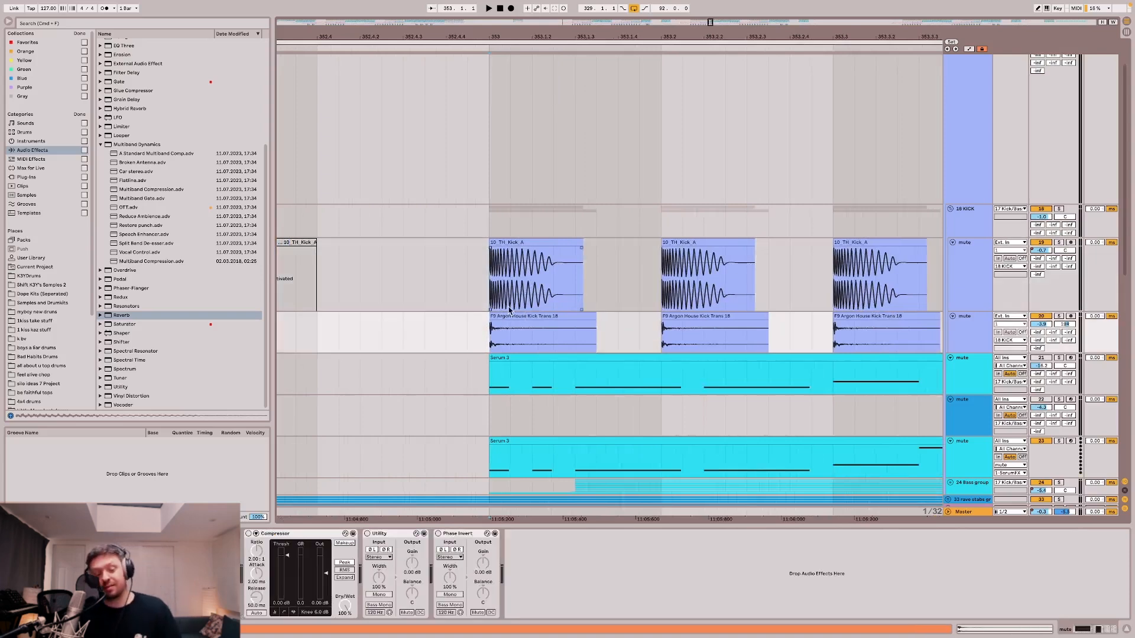
scroll(492, 347, "up", 4)
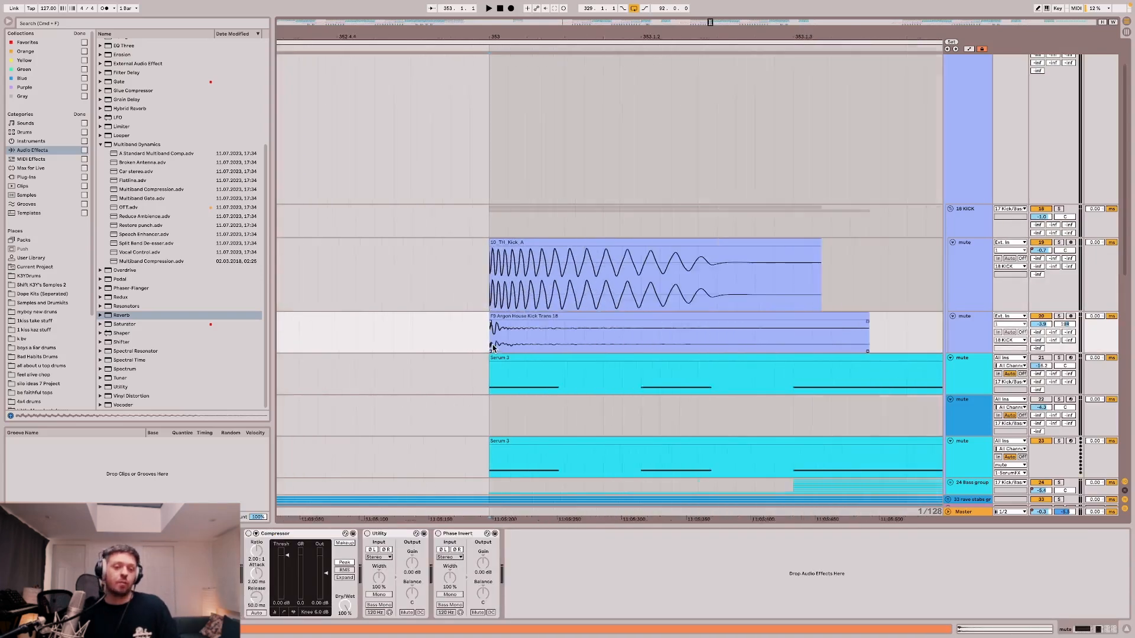
key("s")
key("space")
key("space")
key("minus")
key("minus")
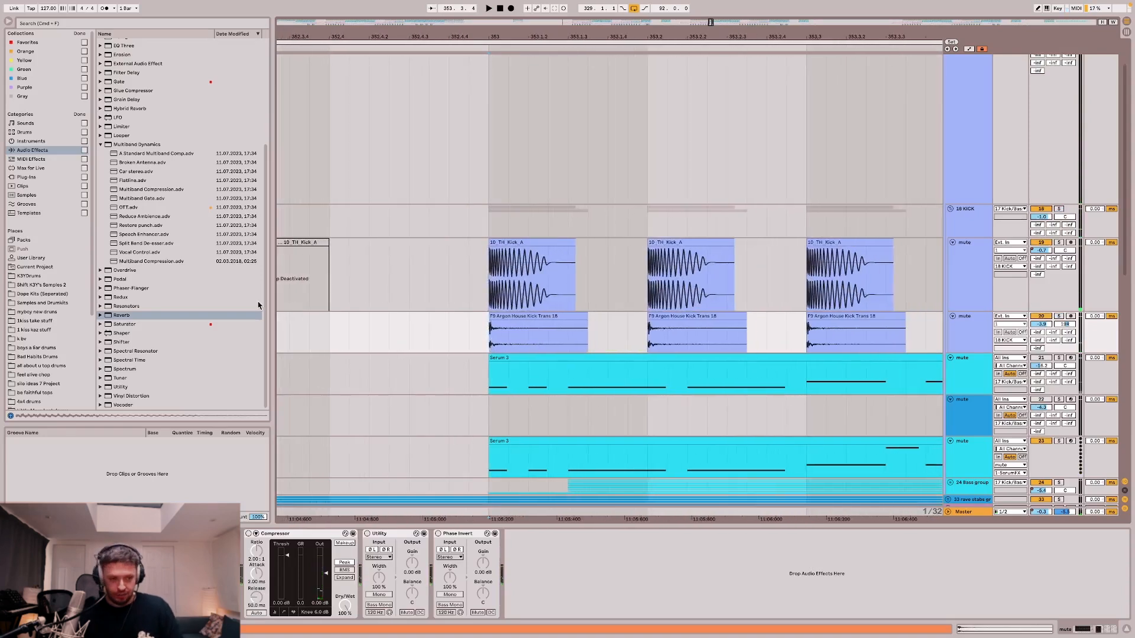
Browse Shift K3Y's Samples 2 for the F9 Argon KICK! Vol 1 pack and expand its 24-bit WAV hits folder.
left_click(41, 285)
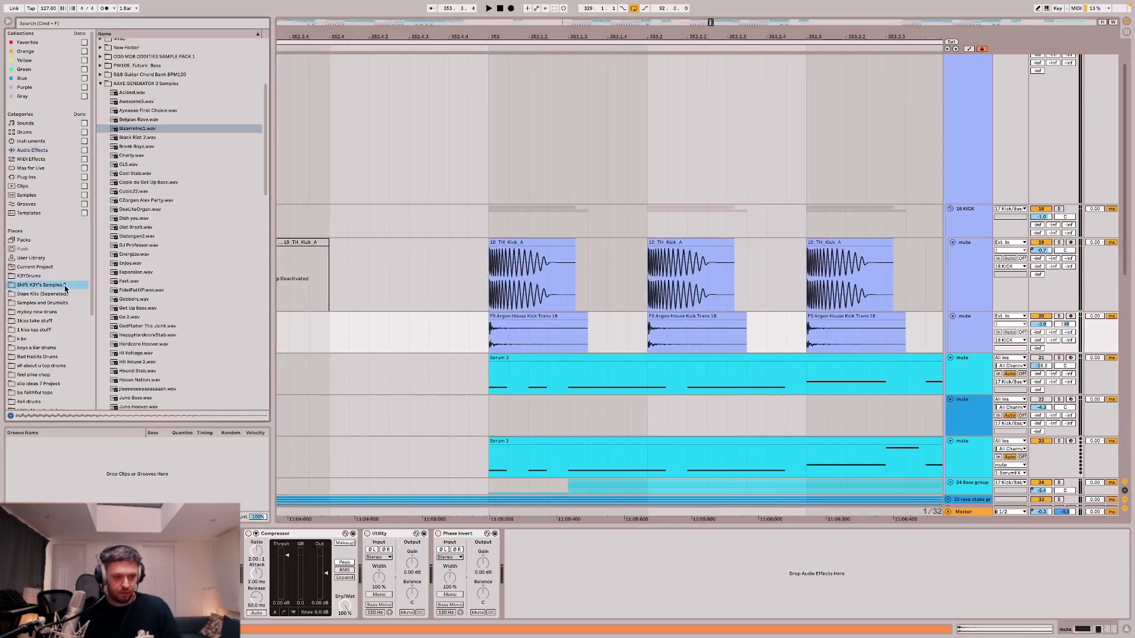
scroll(155, 159, "up", 3)
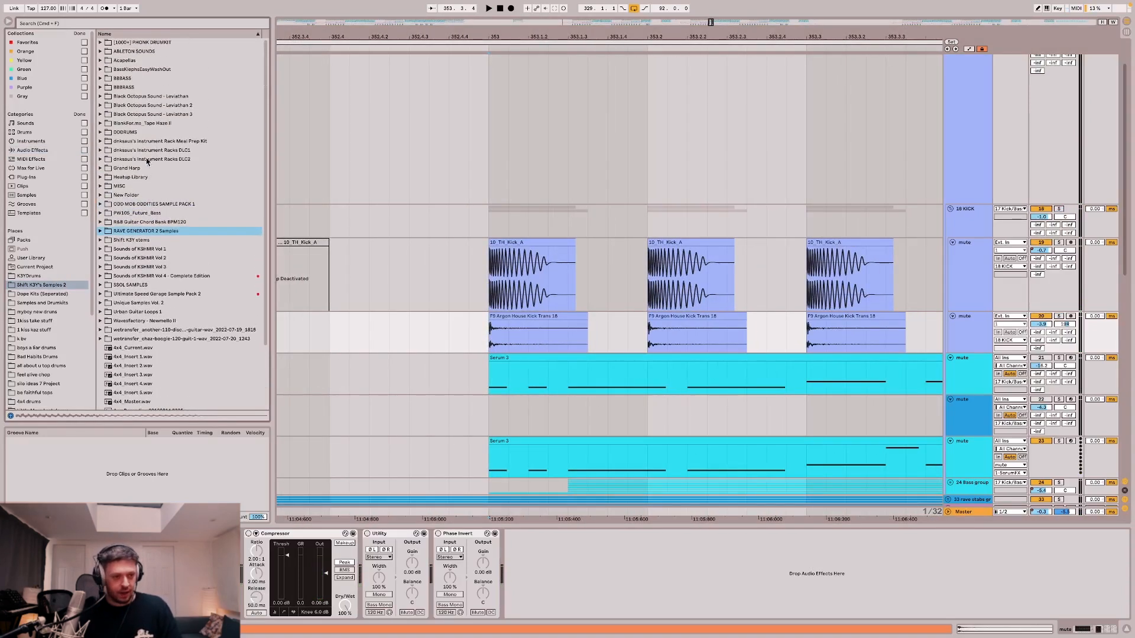
left_click(101, 132)
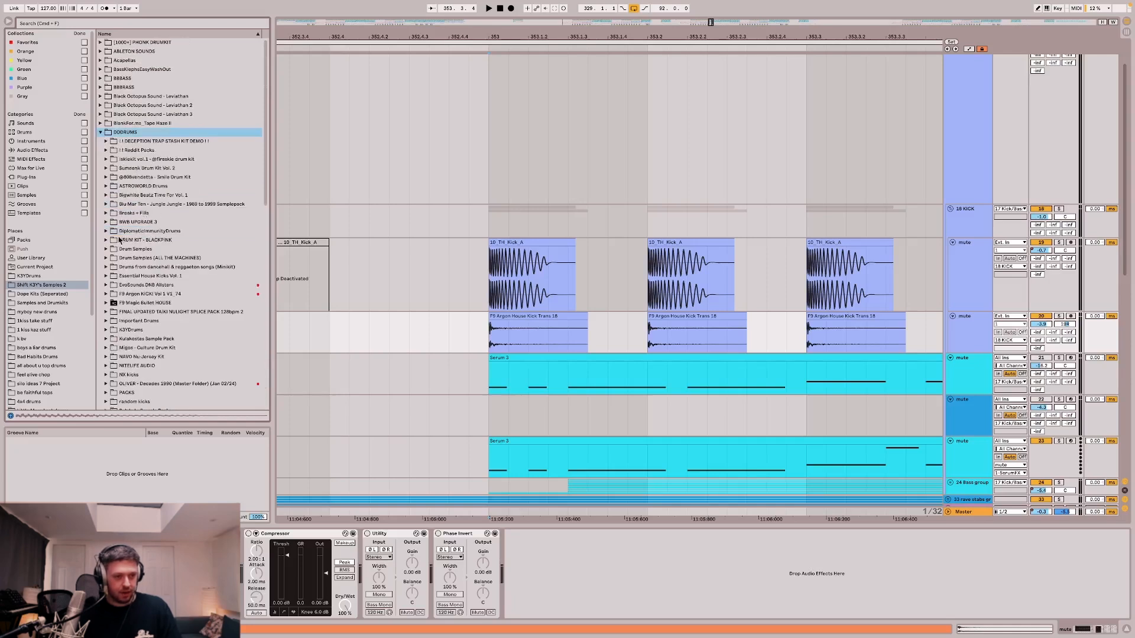
scroll(120, 239, "down", 2)
left_click(105, 250)
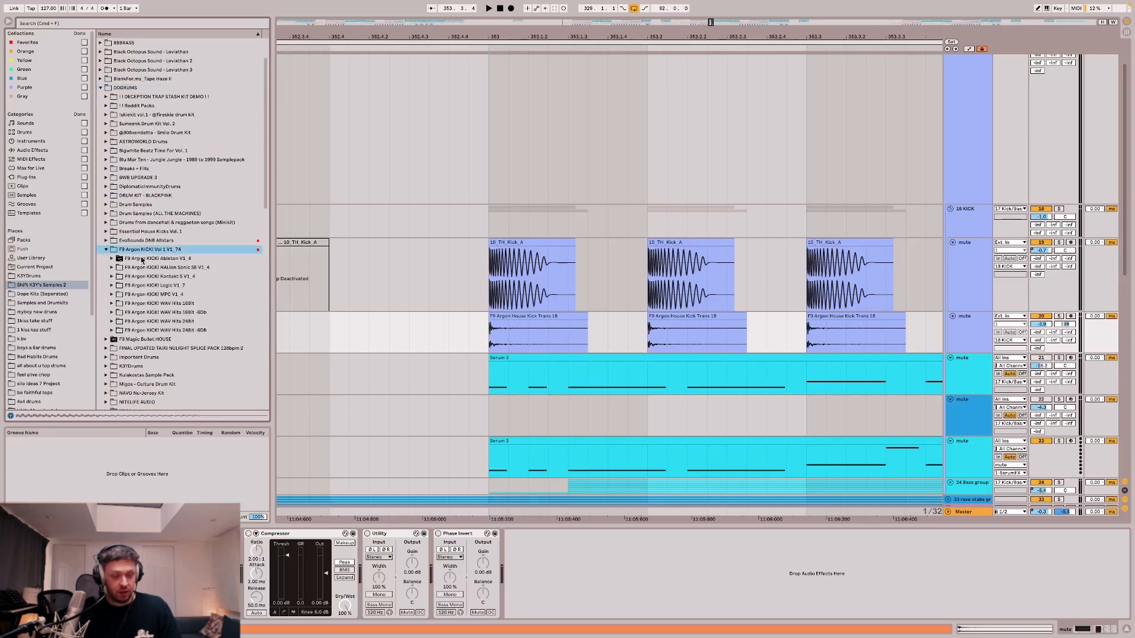
left_click_drag(270, 242, 264, 243)
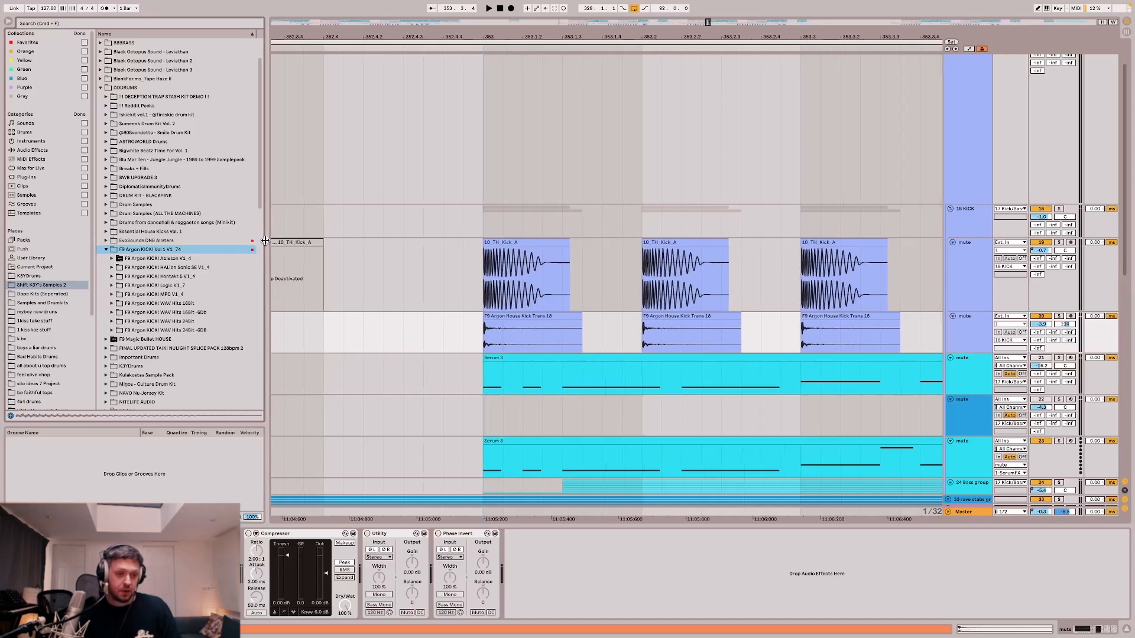
left_click(125, 320)
key("Right")
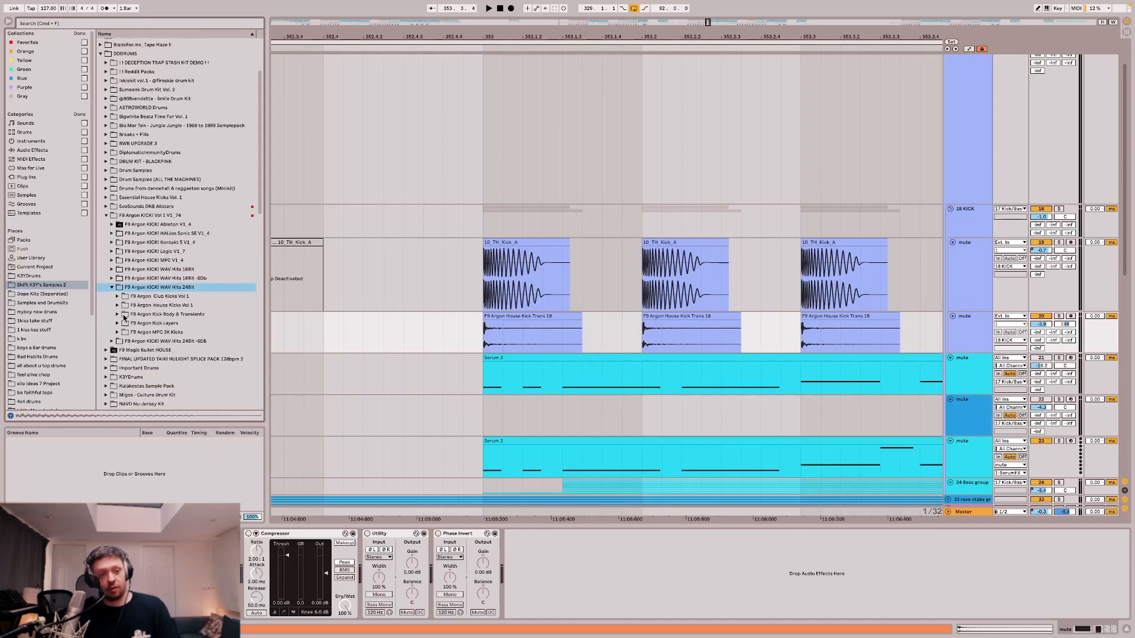
Preview several samples in the F9 Argon Club Kicks Vol 1 folder, ending with Club Kick 01, and collapse the folder.
key("Down")
key("Right")
key("Down")
key("Down")
key("Down")
key("Down")
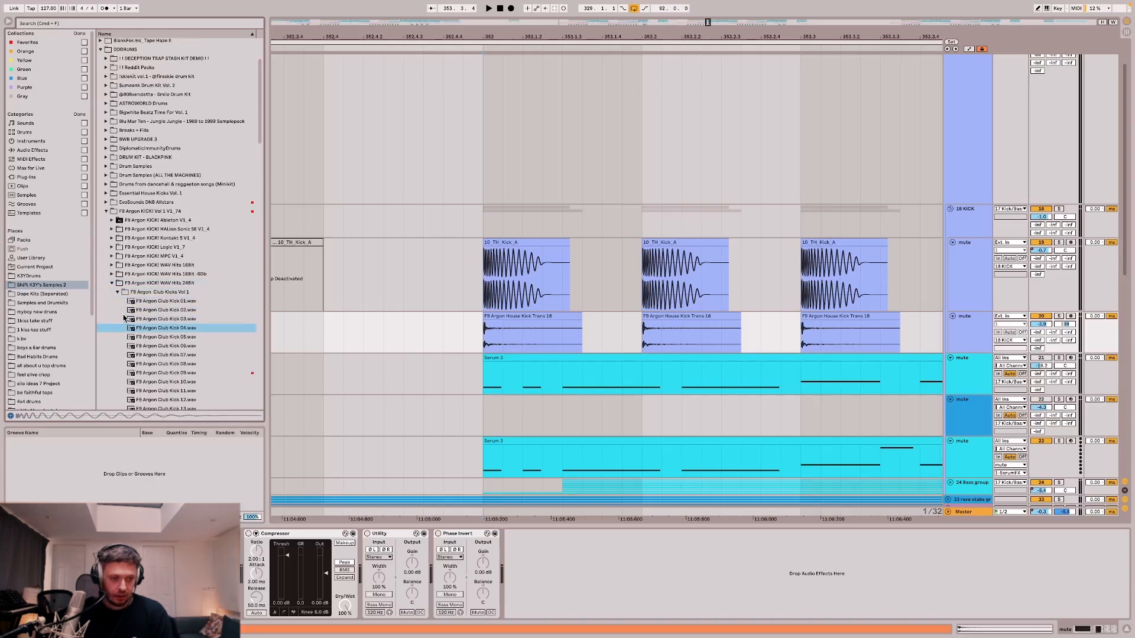
key("Down")
key("Down")
key("Down")
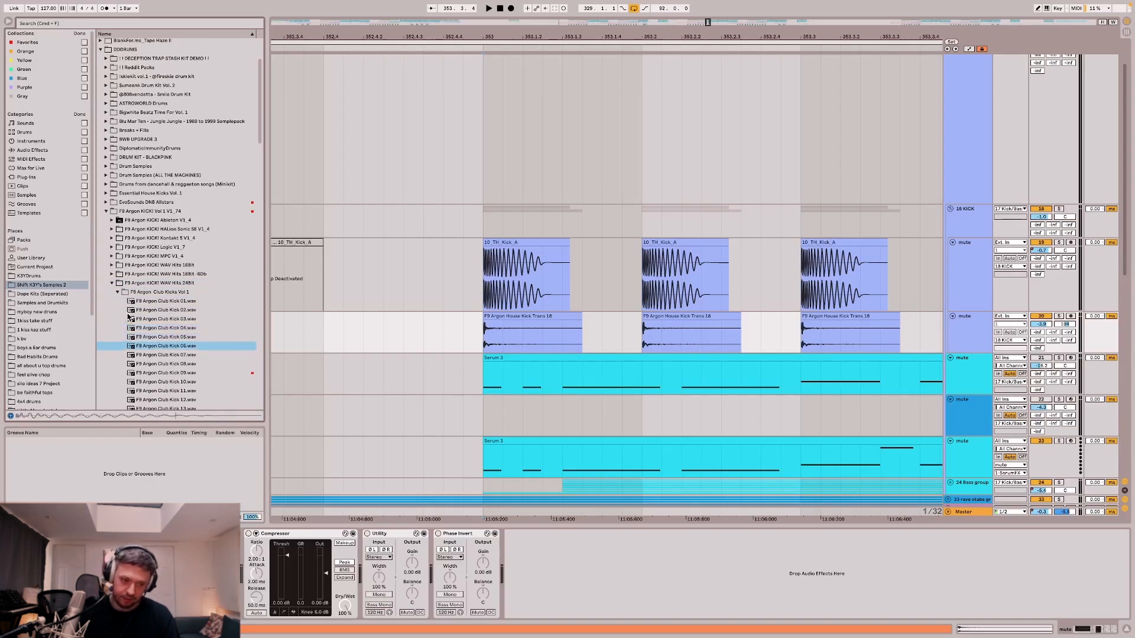
left_click(171, 302)
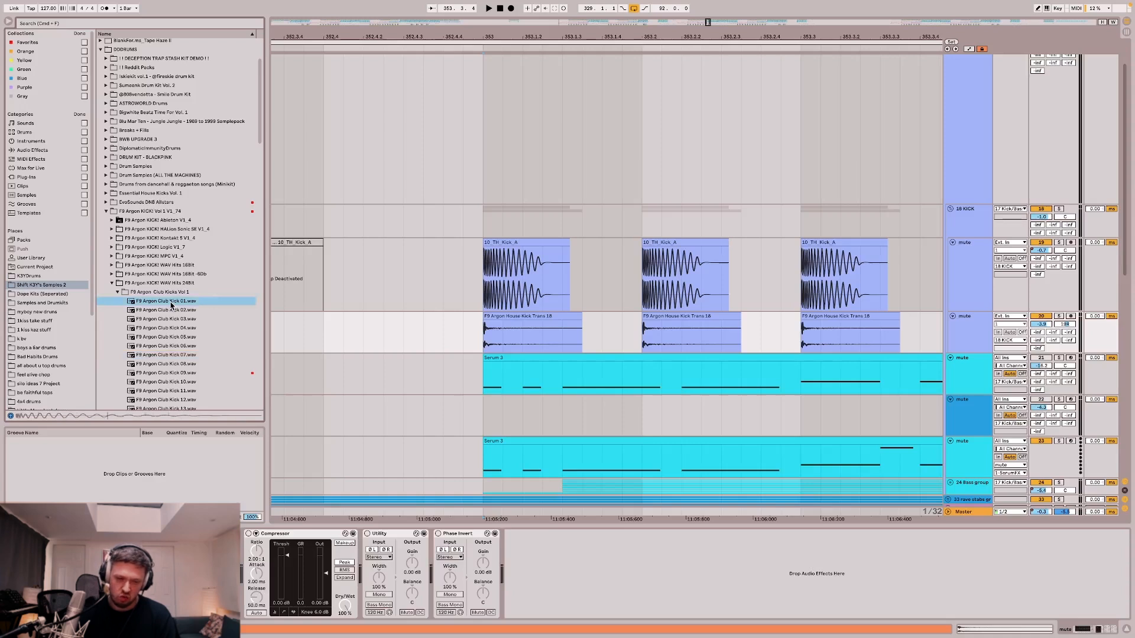
key("Left")
key("Left")
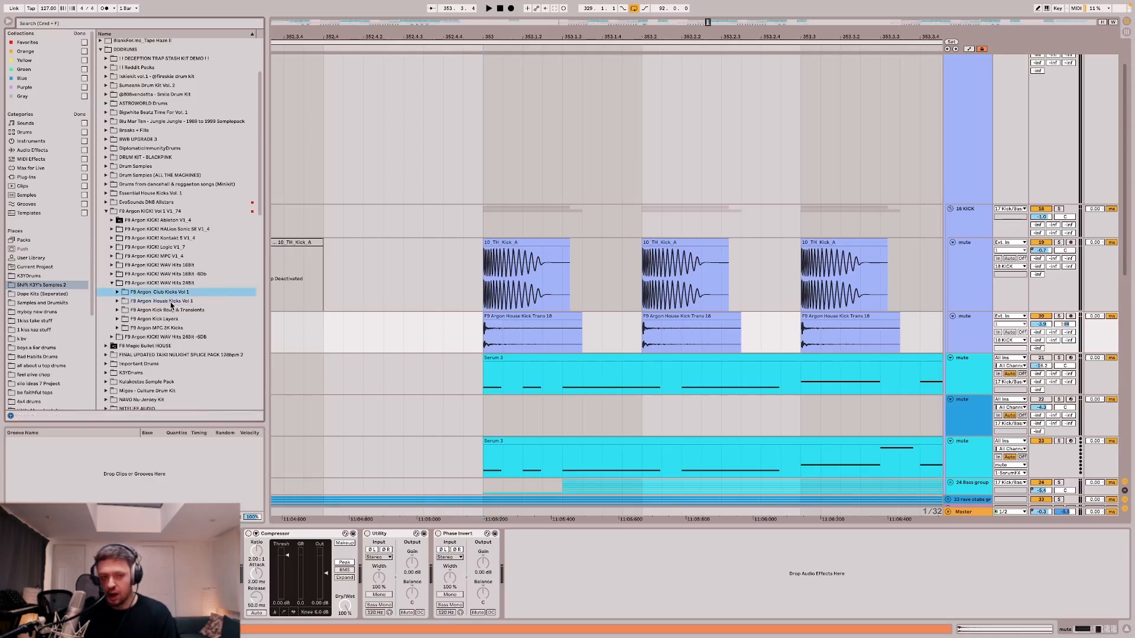
Expand the F9 Argon House Kicks Vol 1 folder, audition several of its kicks in order and collapse it.
key("Down")
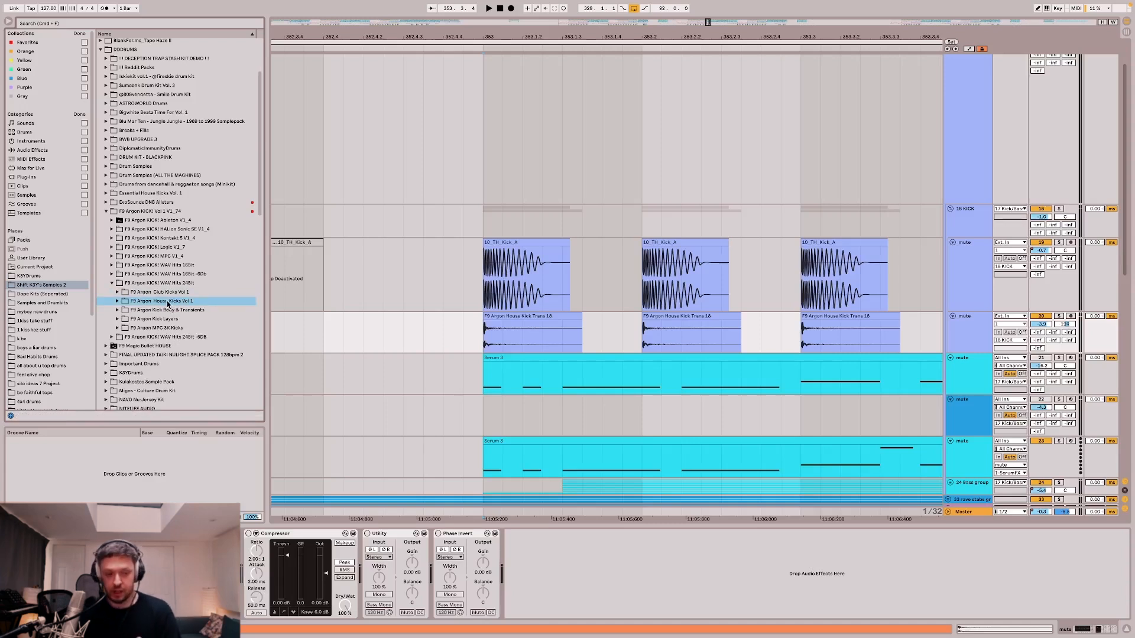
key("Right")
key("Down")
key("Down")
scroll(157, 266, "down", 5)
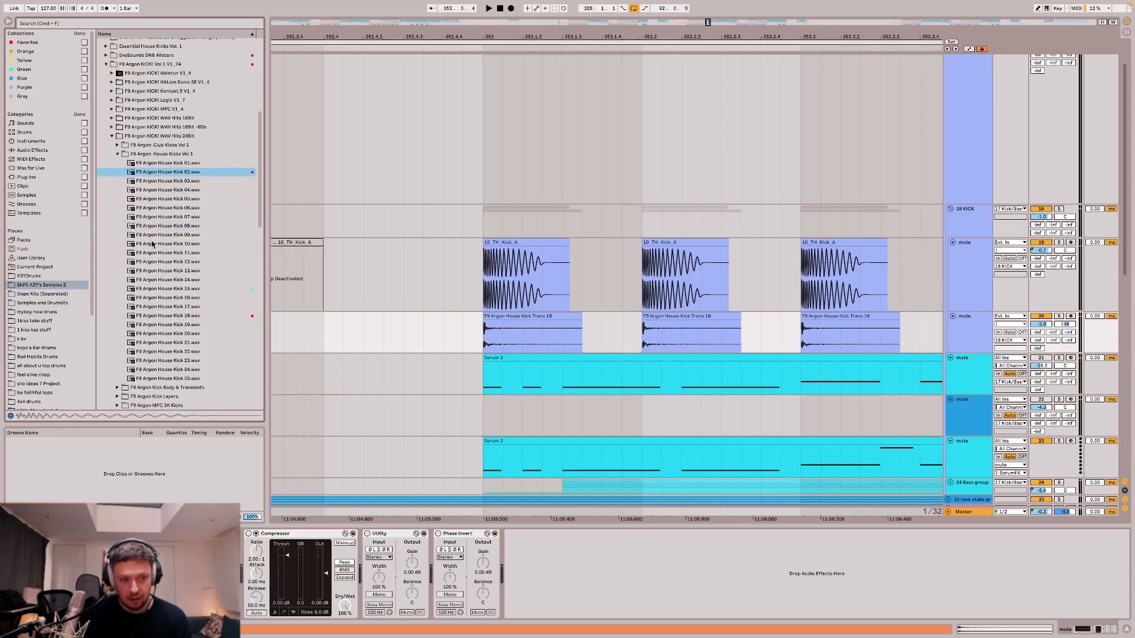
key("Down")
key("Down")
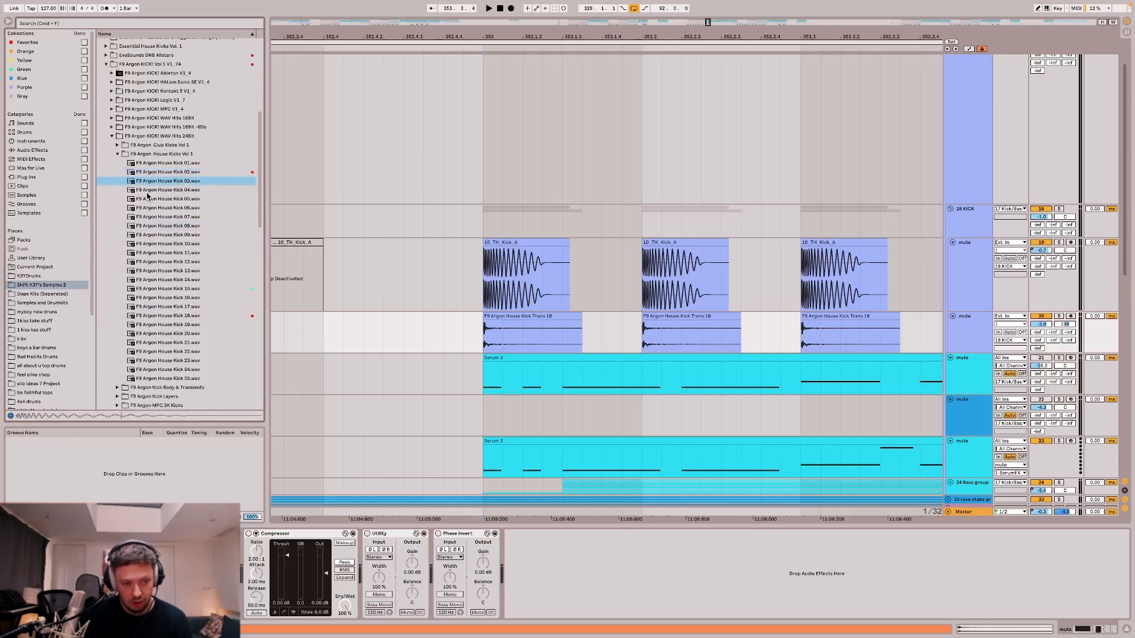
key("Down")
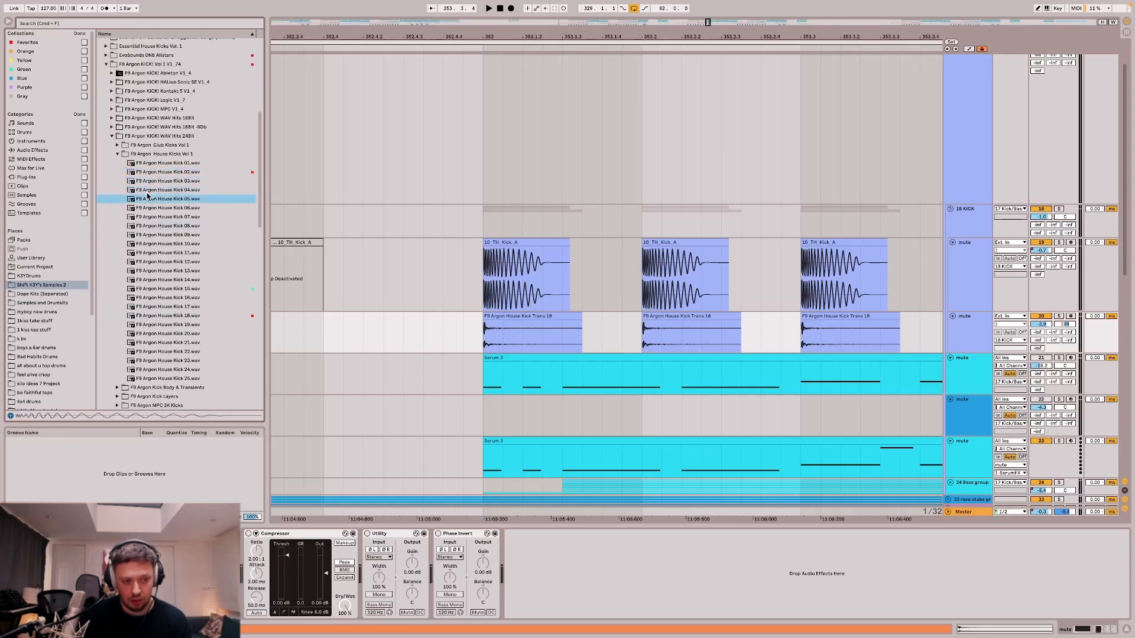
key("Down")
key("Down")
key("Down")
key("Left")
Open the F9 Argon House Kick Transients folder inside Kick Body & Transients and preview House Kick Trans 18.
key("Down")
key("Right")
key("Down")
key("Down")
key("Down")
key("Down")
key("Right")
scroll(167, 236, "down", 4)
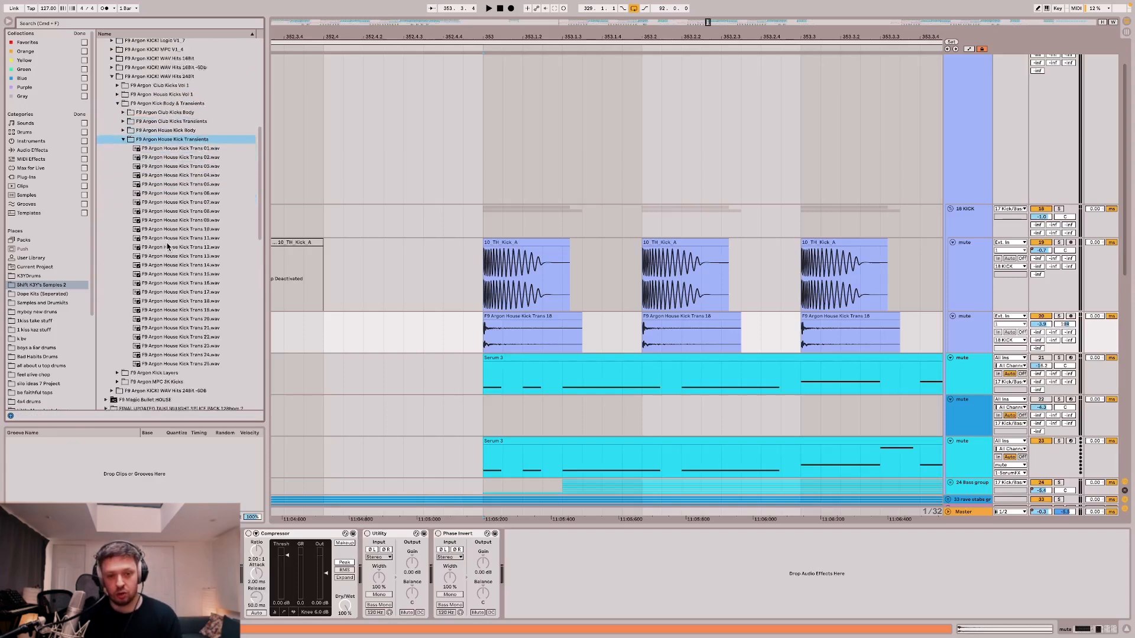
left_click(174, 262)
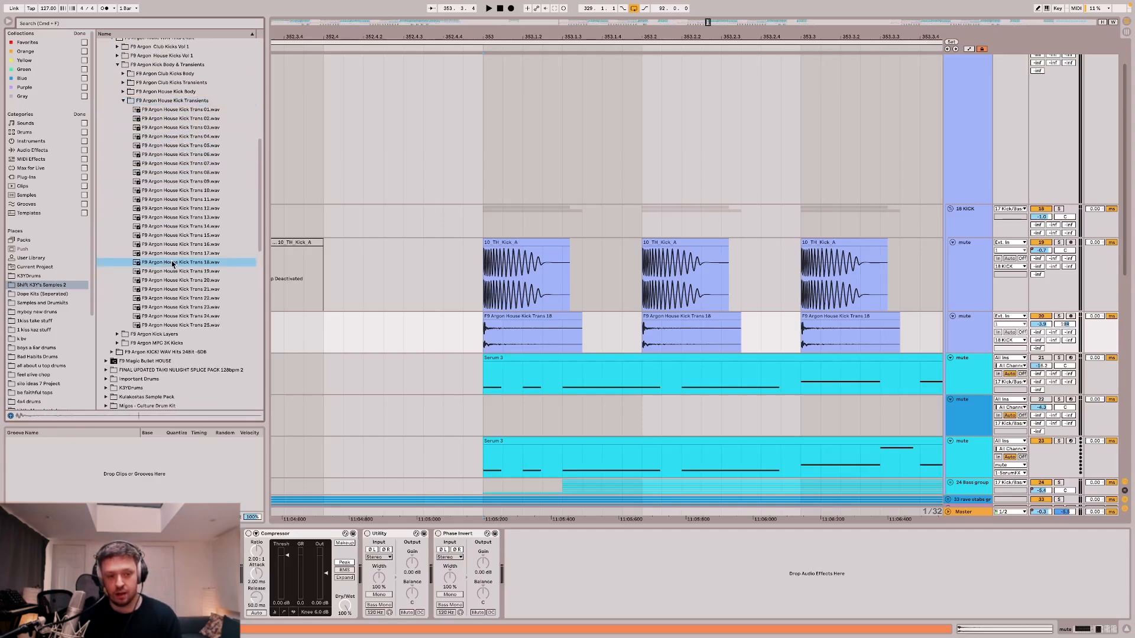
key("Up")
key("Down")
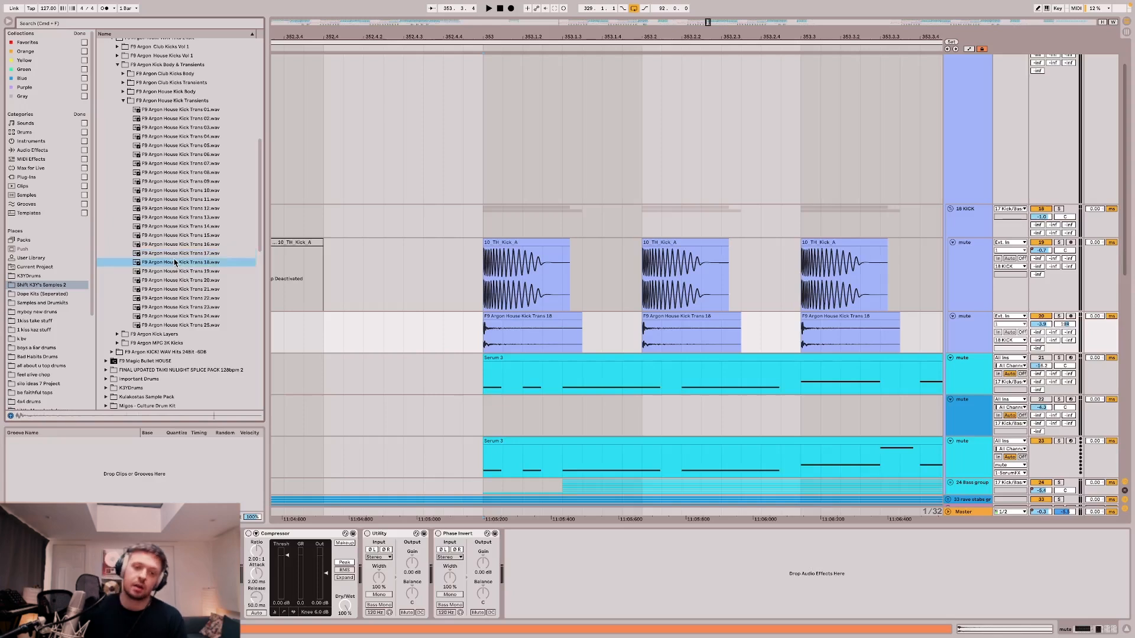
Collapse the Kick Body & Transients, 24-bit WAV hits and F9 Argon KICK! Vol 1 folders.
left_click(117, 65)
scroll(119, 67, "up", 4)
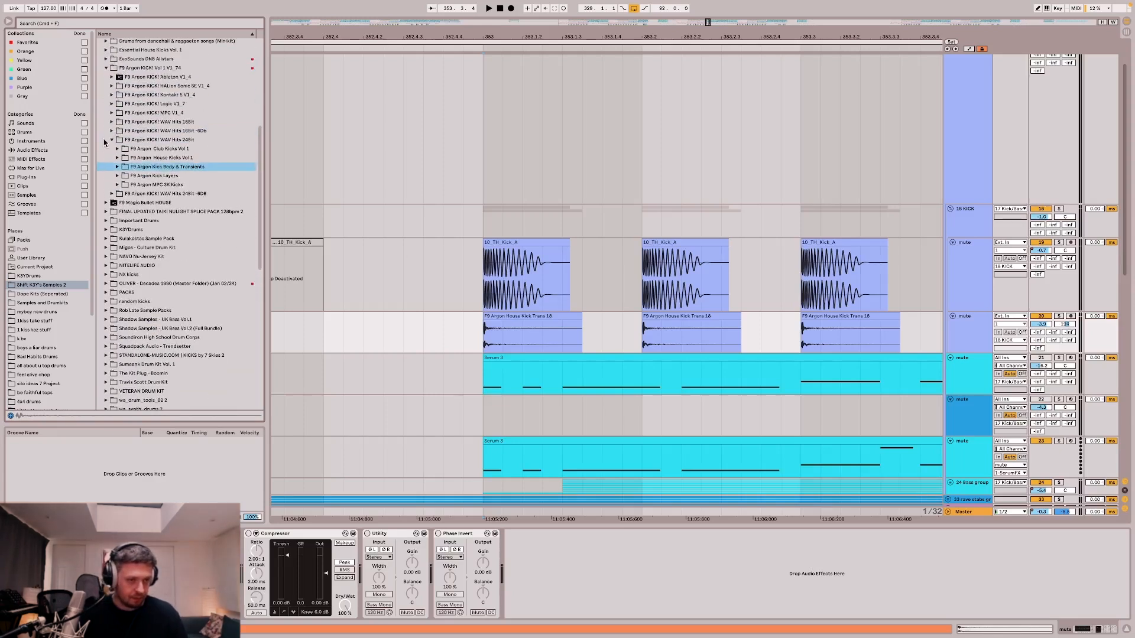
left_click(109, 142)
left_click(111, 141)
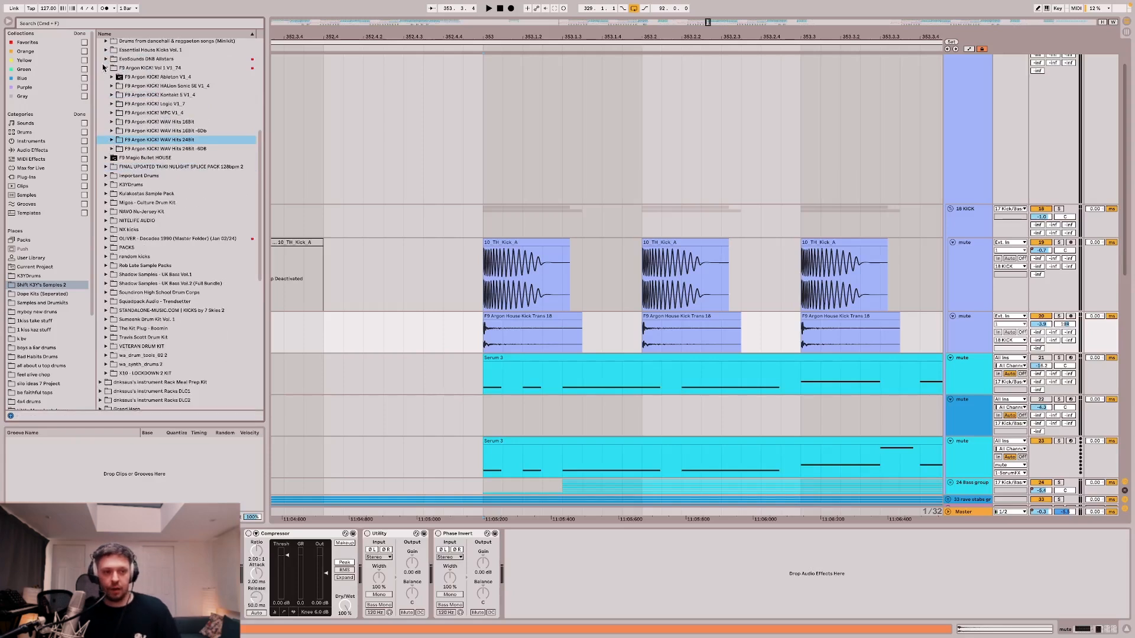
left_click(106, 69)
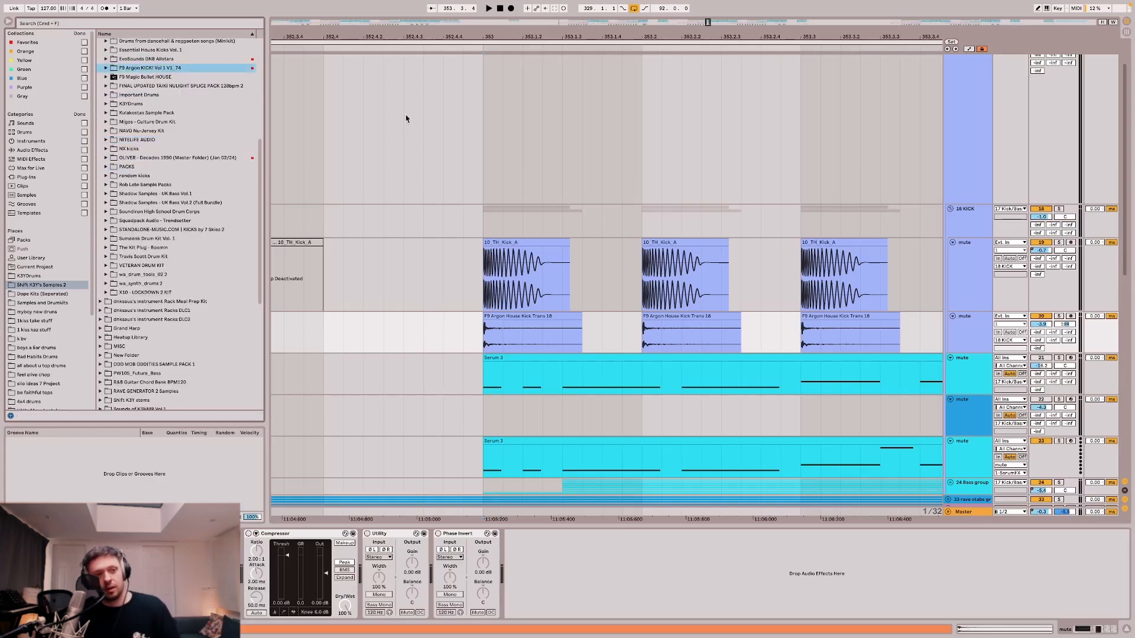
Locate the Bass group below the kick tracks in the arrangement and unfold it to show its Serum layers.
scroll(512, 157, "down", 5)
scroll(567, 324, "down", 1)
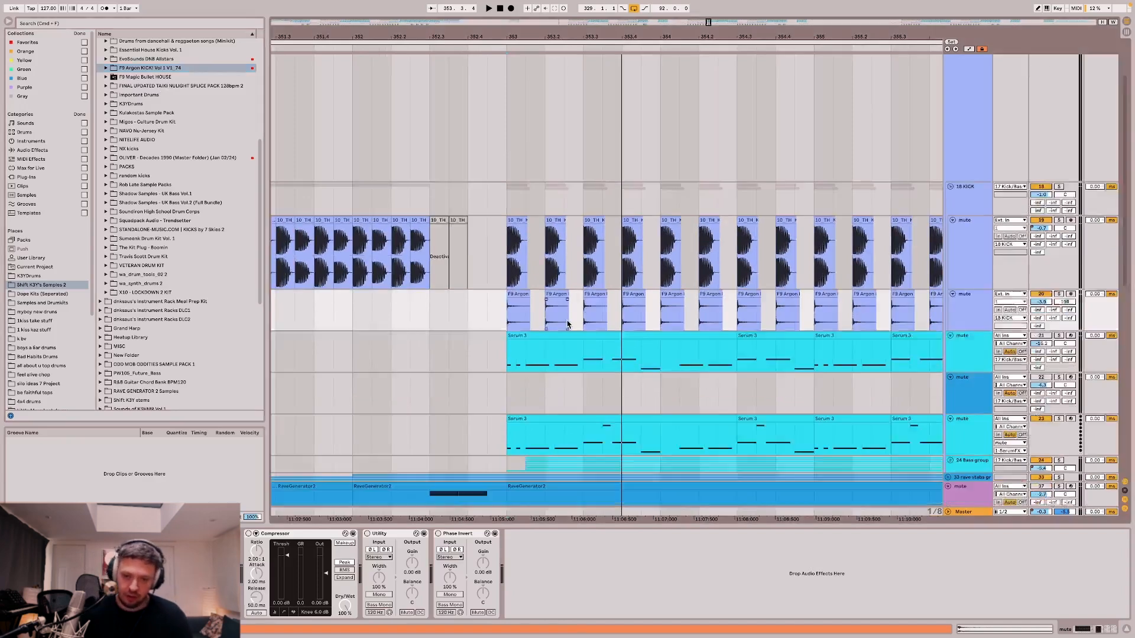
scroll(568, 324, "down", 5)
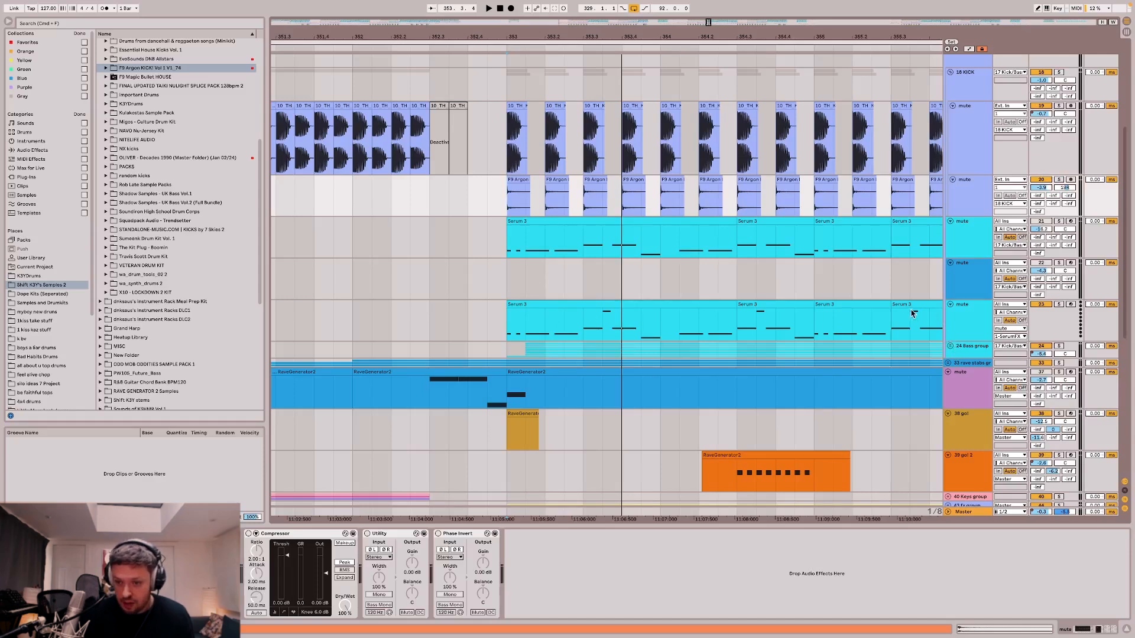
scroll(912, 313, "down", 5)
left_click(950, 346)
scroll(963, 350, "down", 5)
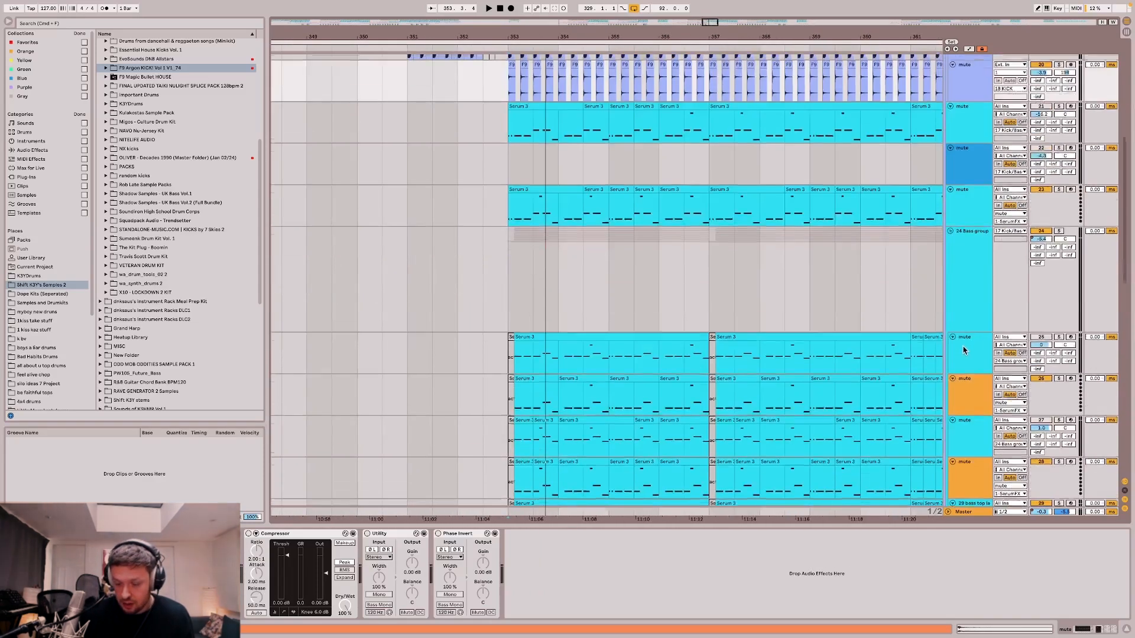
Show the Bass group's device chain and highlight its section from bar 353 to bar 361.
scroll(964, 350, "down", 1)
left_click(976, 241)
left_click(509, 257)
key("ctrl+1")
scroll(511, 262, "right", 5)
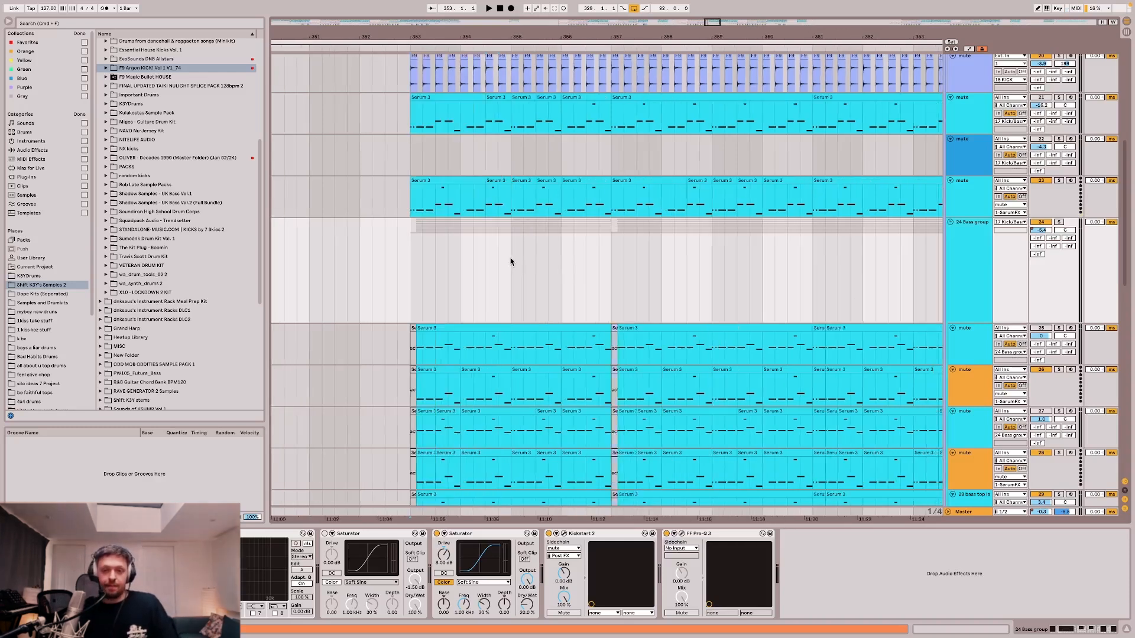
scroll(511, 261, "down", 3)
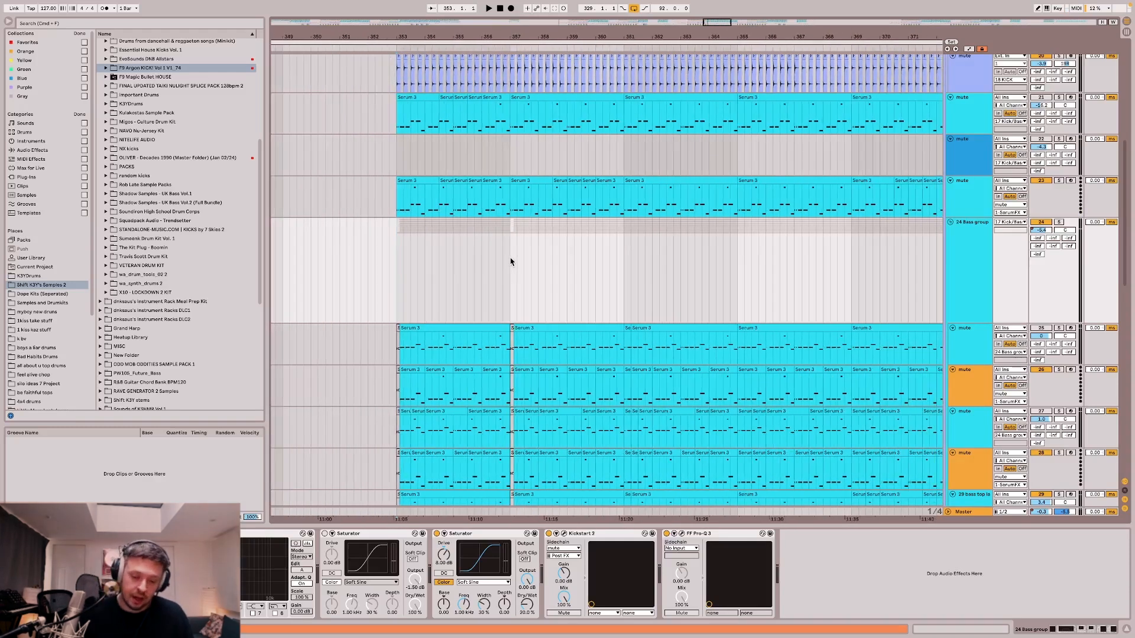
key("ctrl+2")
left_click_drag(395, 260, 630, 256)
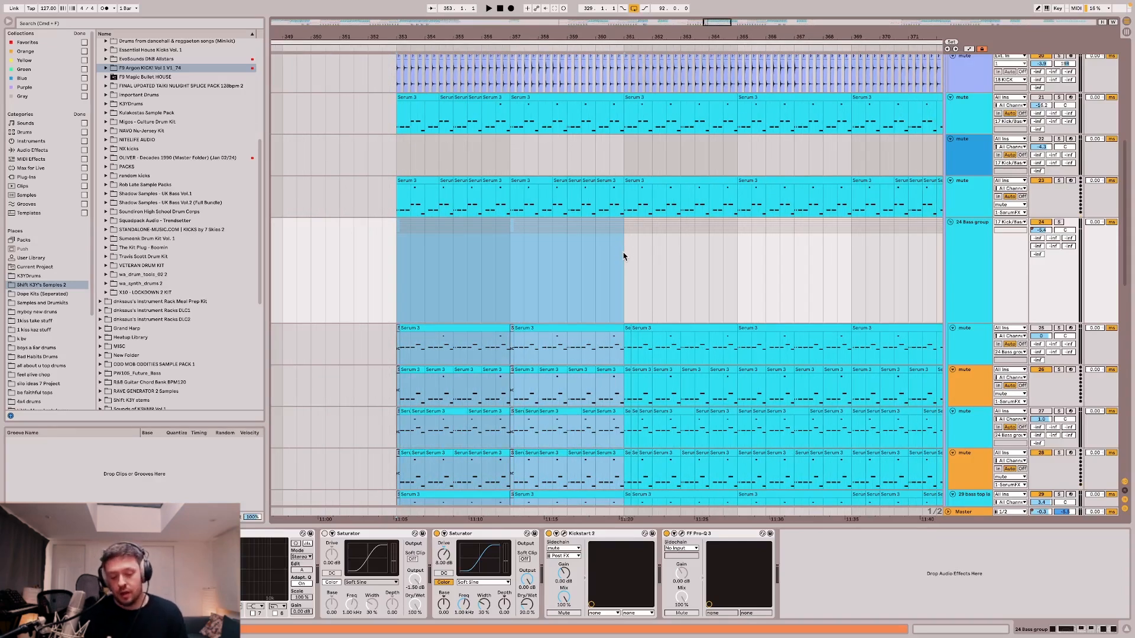
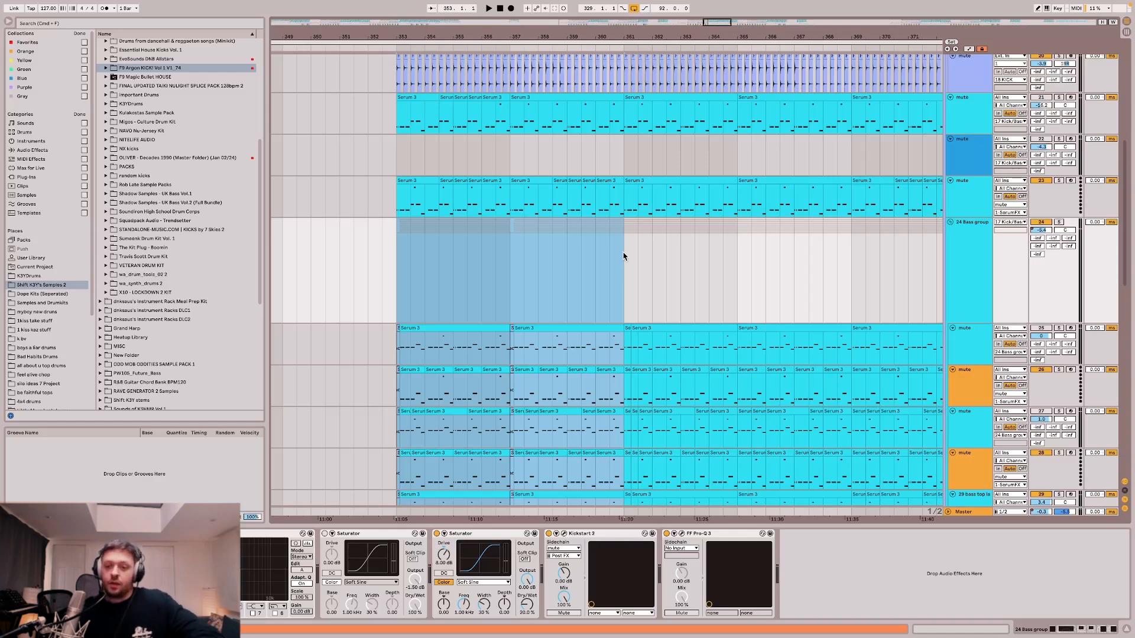
Solo the bass top layer and play it from bar 353, briefly viewing its Faturator plugin window.
scroll(624, 256, "down", 3)
scroll(632, 291, "down", 4)
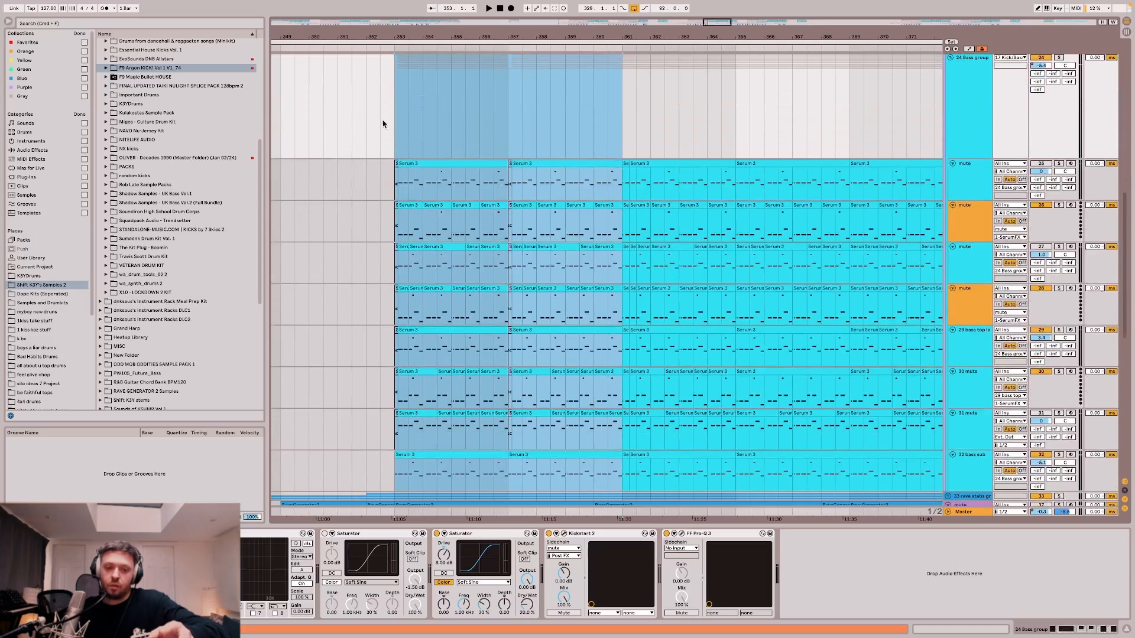
left_click(394, 92)
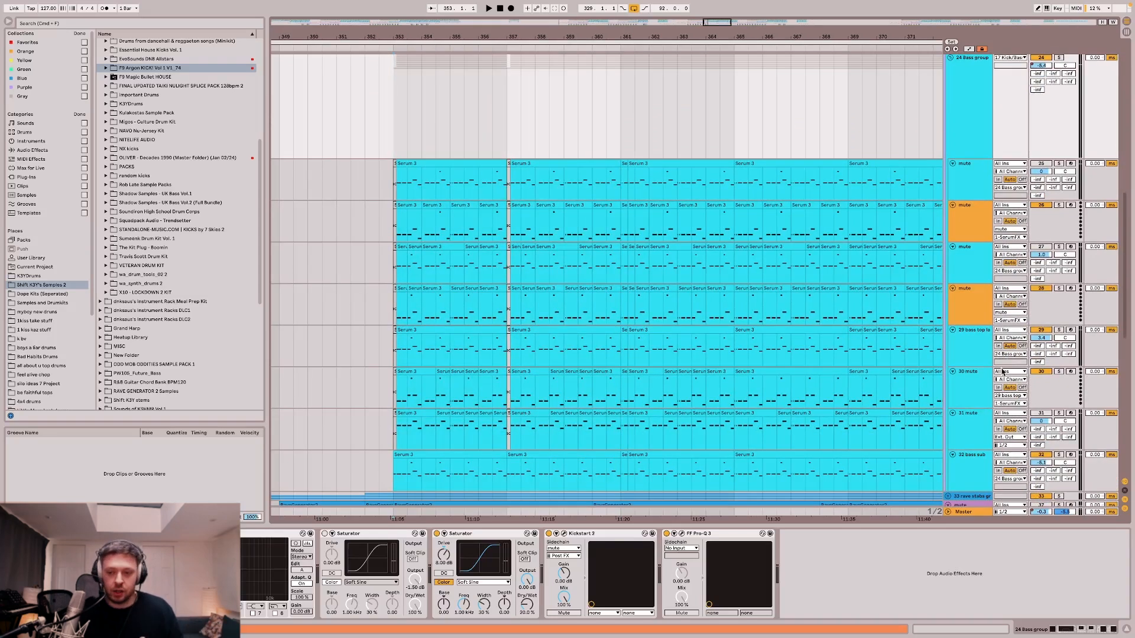
left_click(984, 350)
left_click(1060, 330)
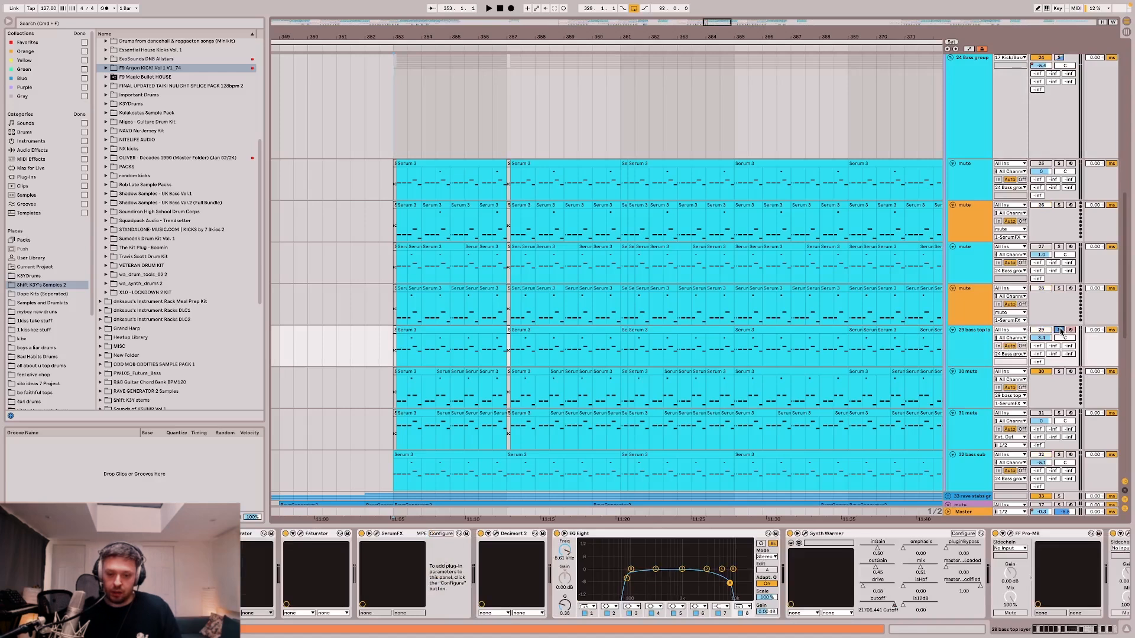
key("space")
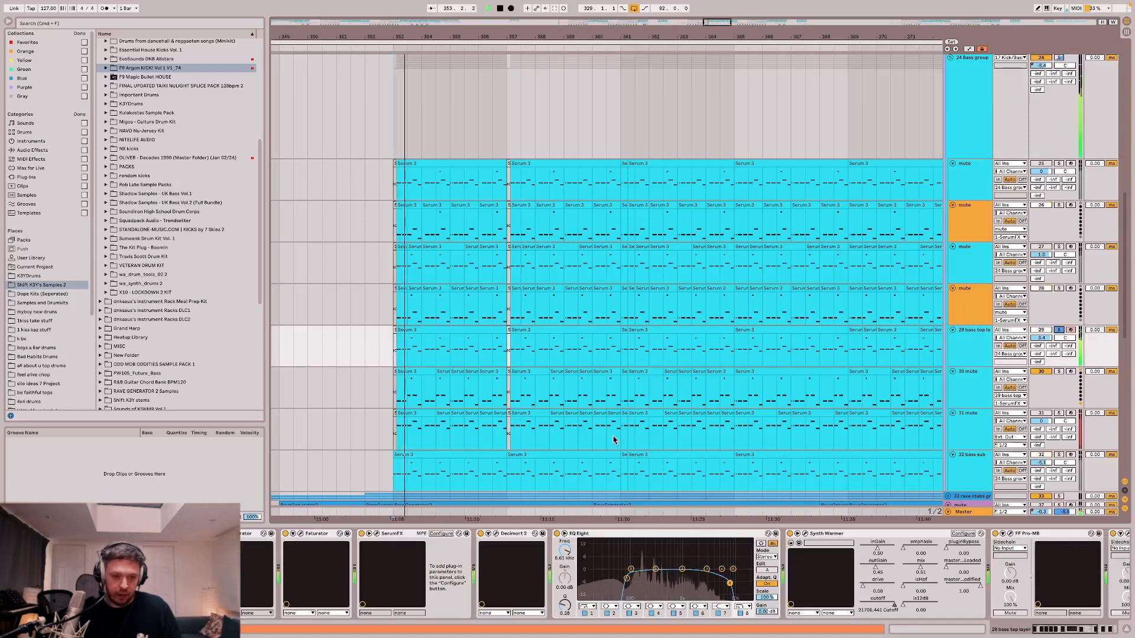
left_click(301, 534)
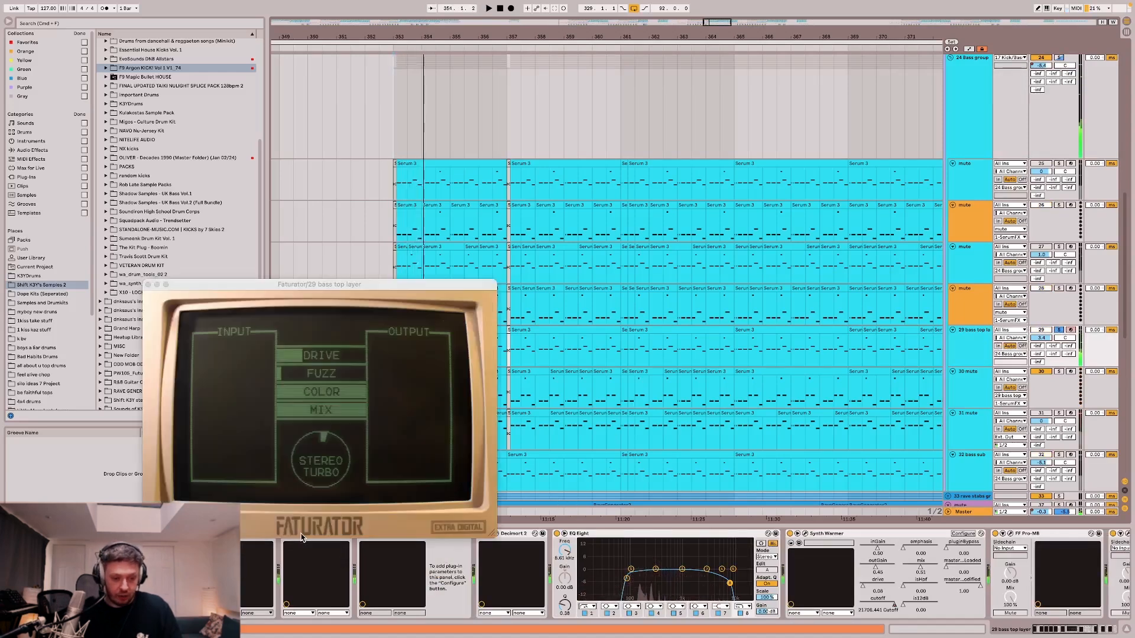
left_click(148, 285)
key("space")
Switch playback from the bass top layer to the bass layer on track 27 and play the Bass group briefly.
left_click(1041, 330)
left_click(1041, 247)
key("space")
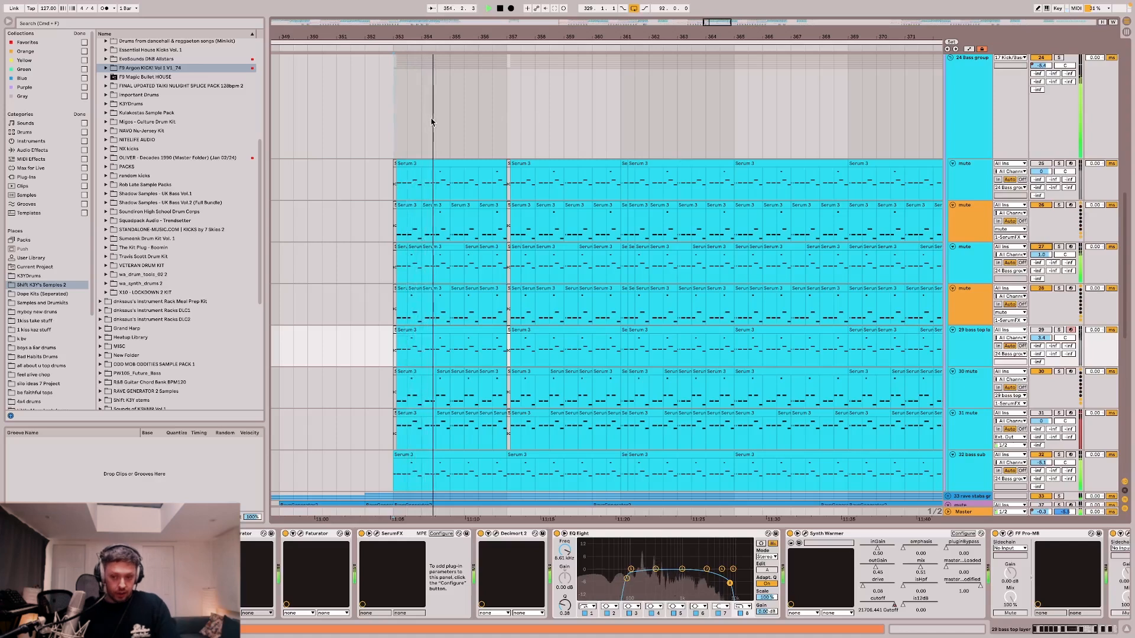
left_click(479, 118)
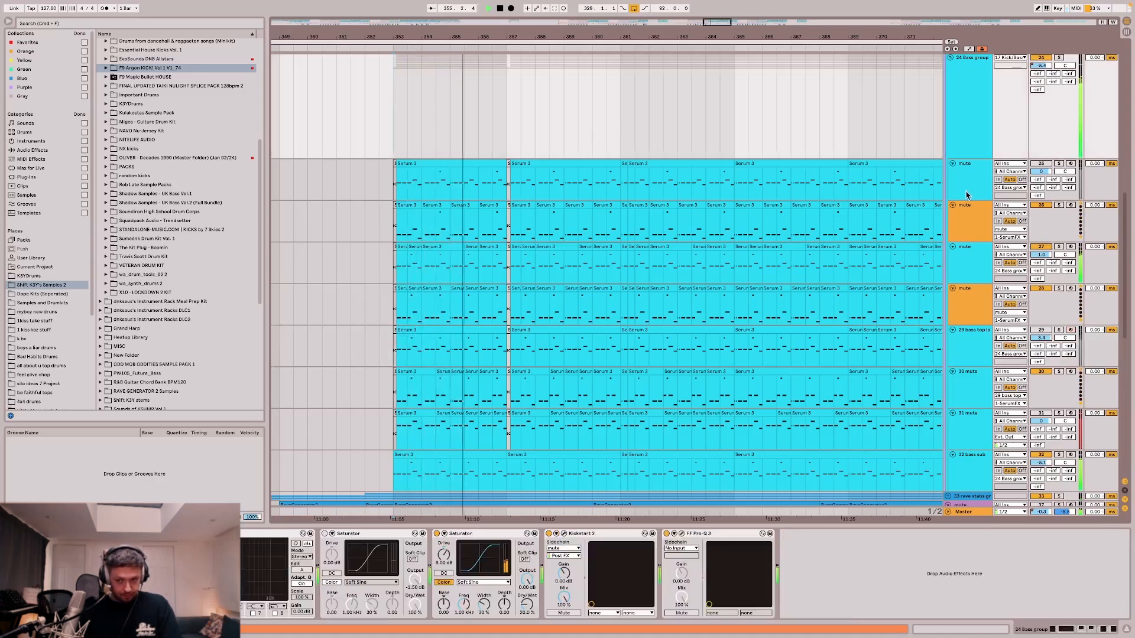
key("space")
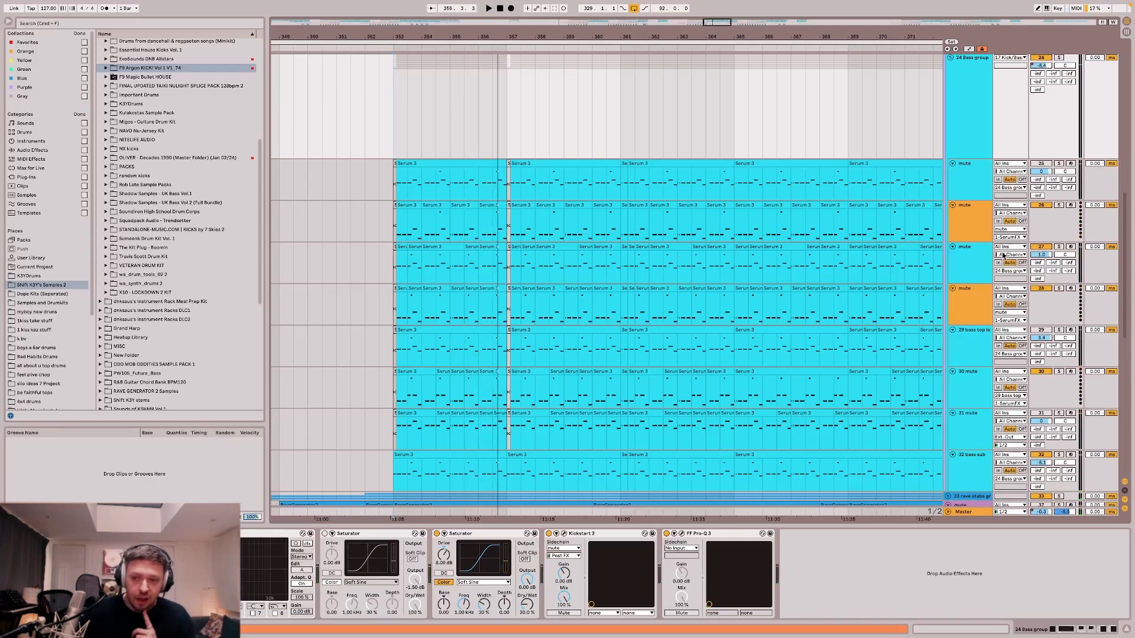
Play the Bass group from bar 353, comparing the bass top layer with the layer on track 25.
left_click(984, 264)
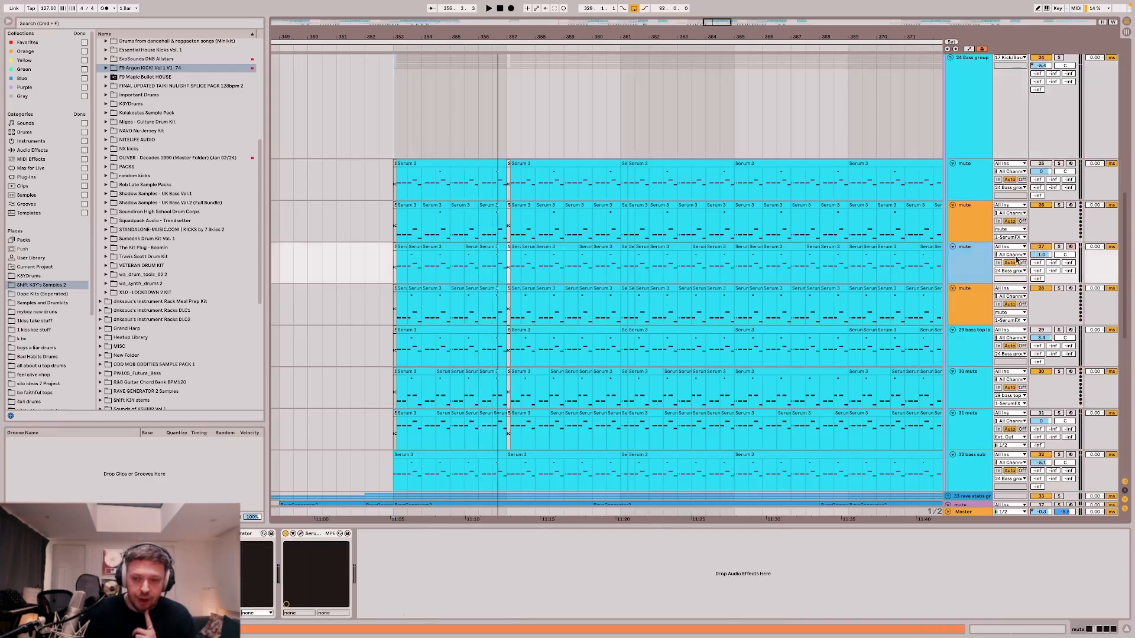
left_click(974, 331)
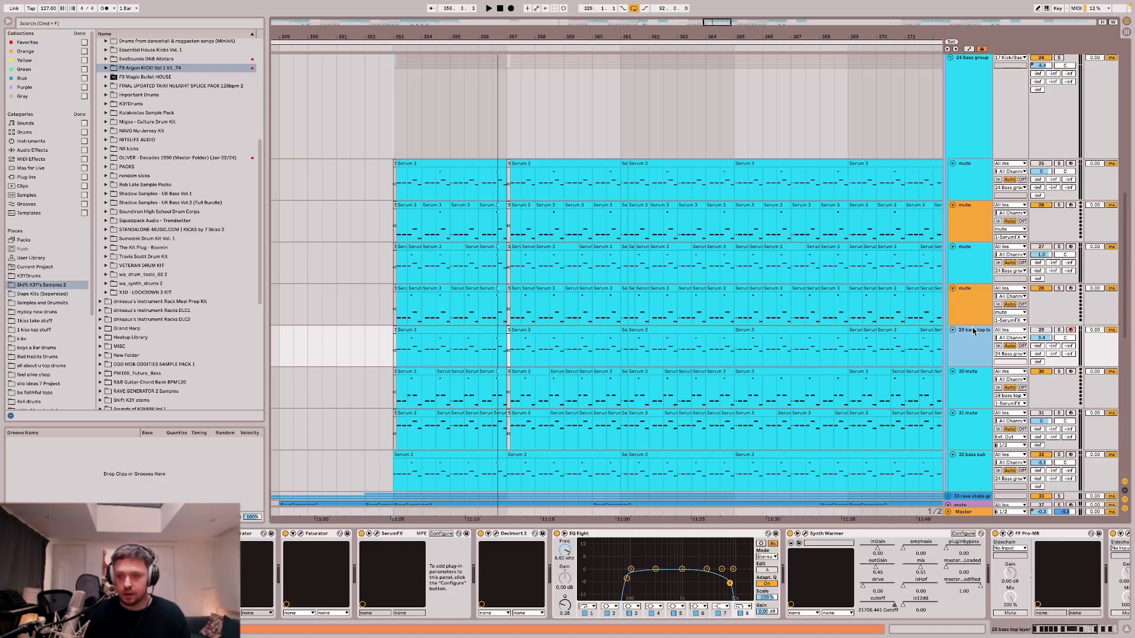
key("space")
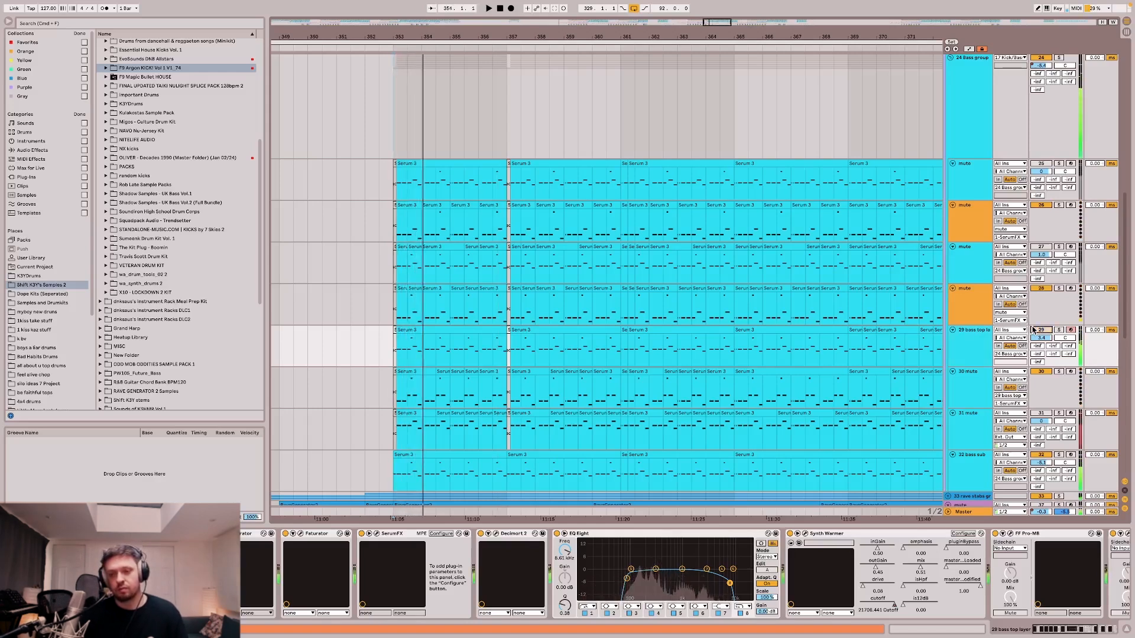
left_click(1037, 175)
left_click(1043, 164)
key("space")
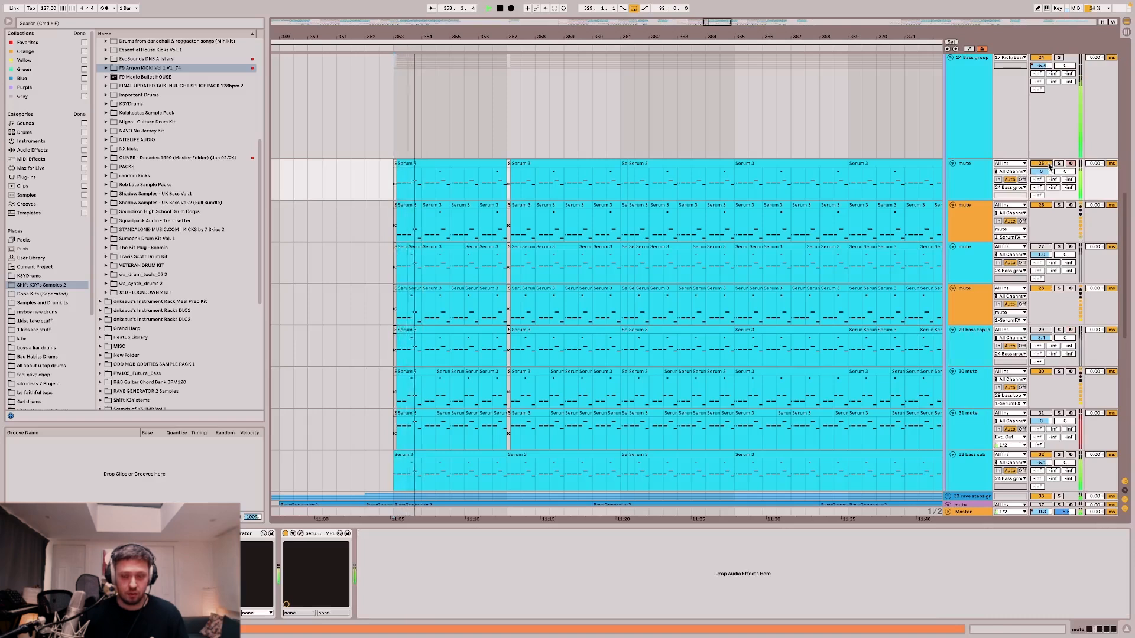
left_click(982, 180)
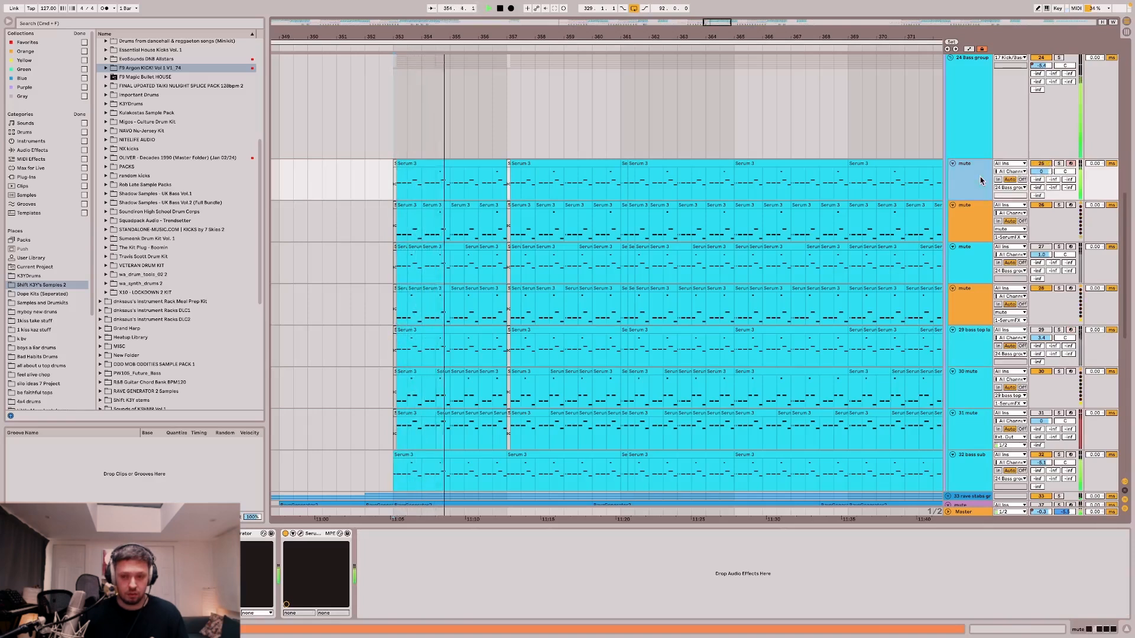
key("space")
Expand the SerumFX device on track 25 and briefly view that layer's Serum patch in its plugin window.
left_click(294, 536)
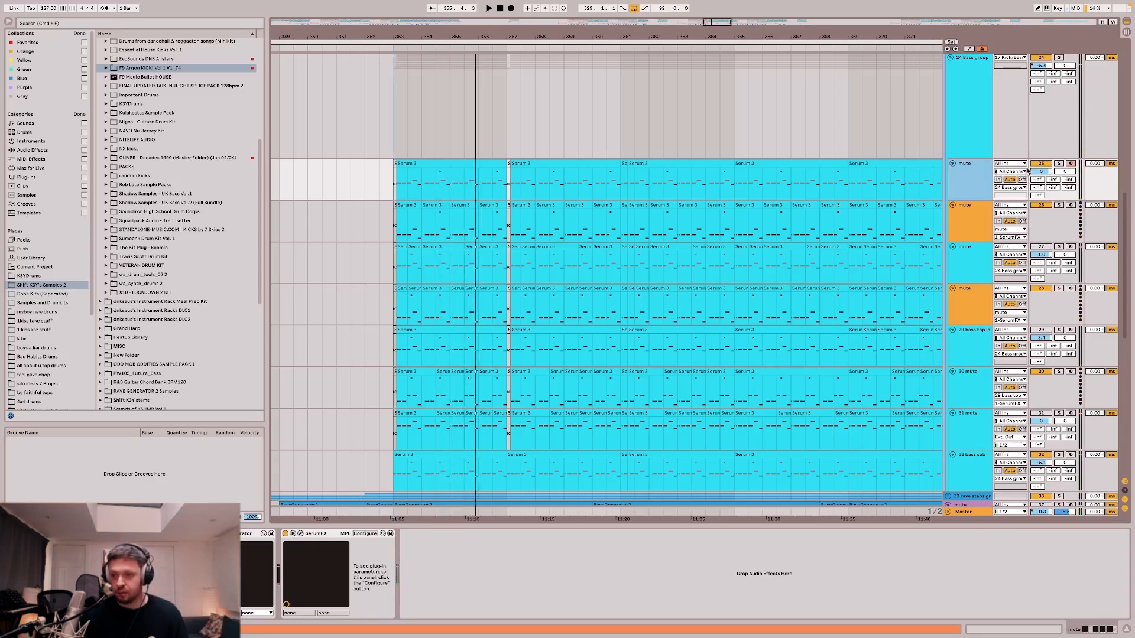
left_click(1041, 331)
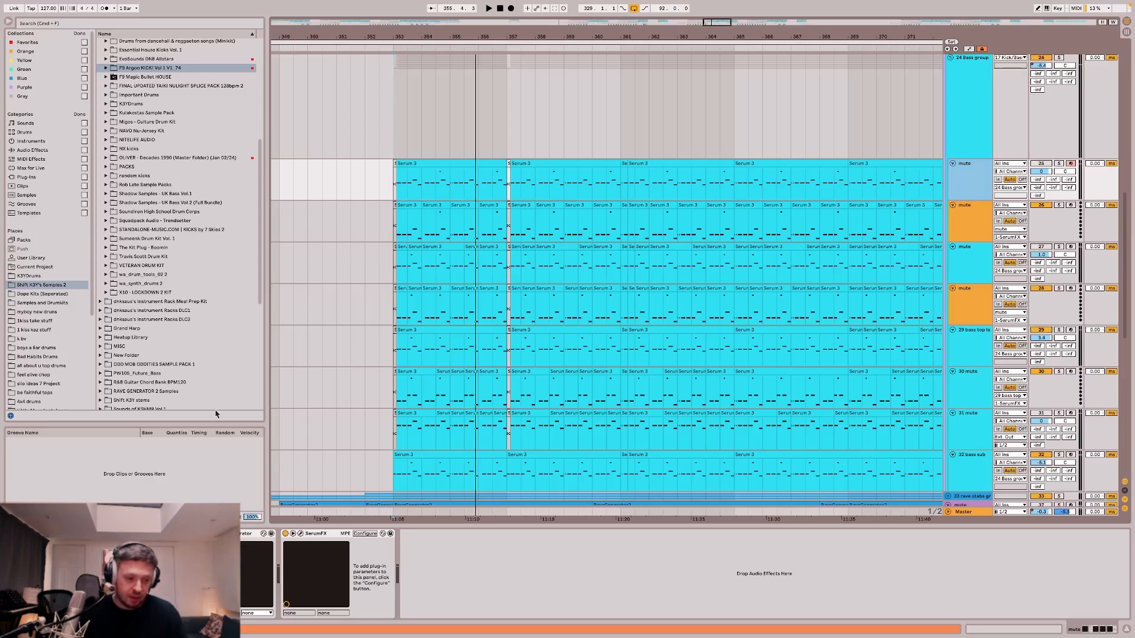
key("super+alt+p")
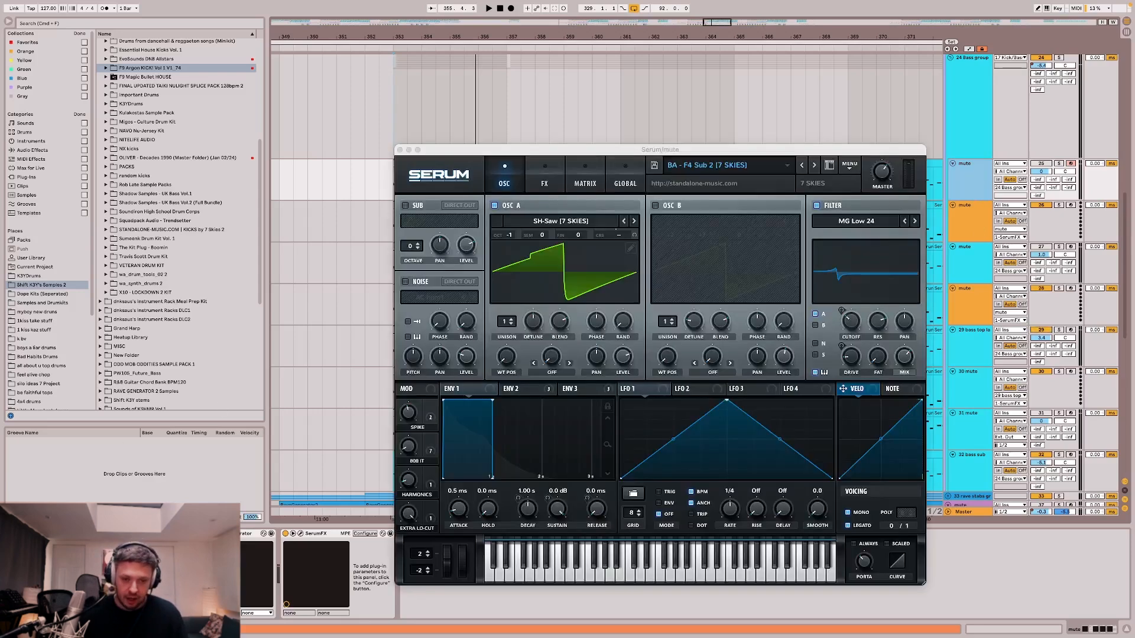
key("super+alt+p")
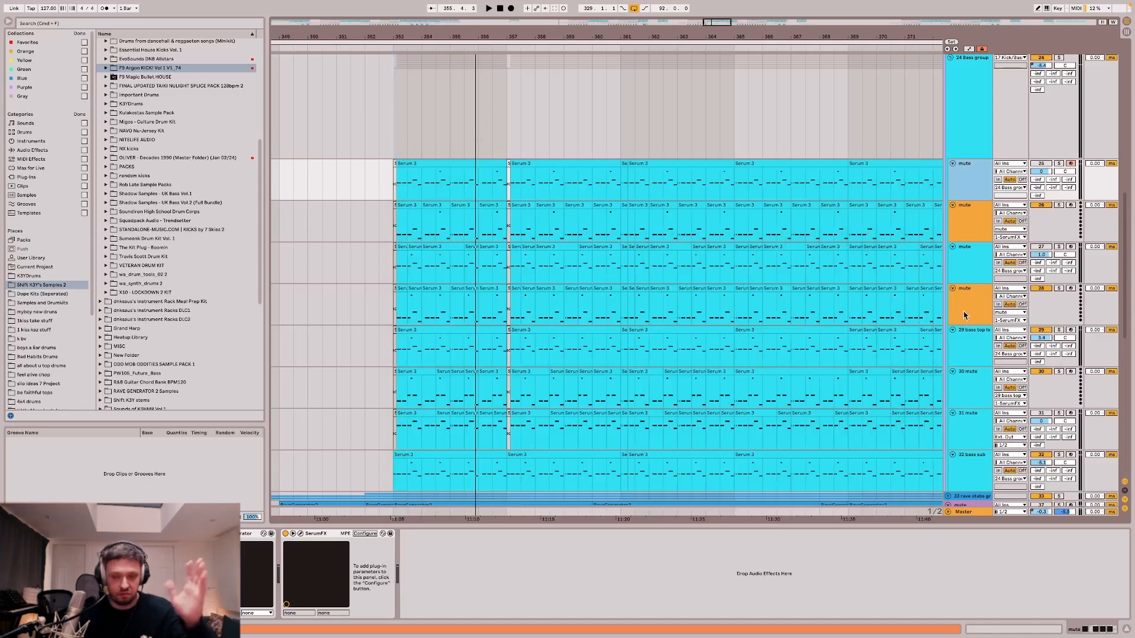
Select the bass top layer, fit its clips in the arrangement and place the playback start at bar 353.
left_click(967, 332)
scroll(766, 333, "right", 2)
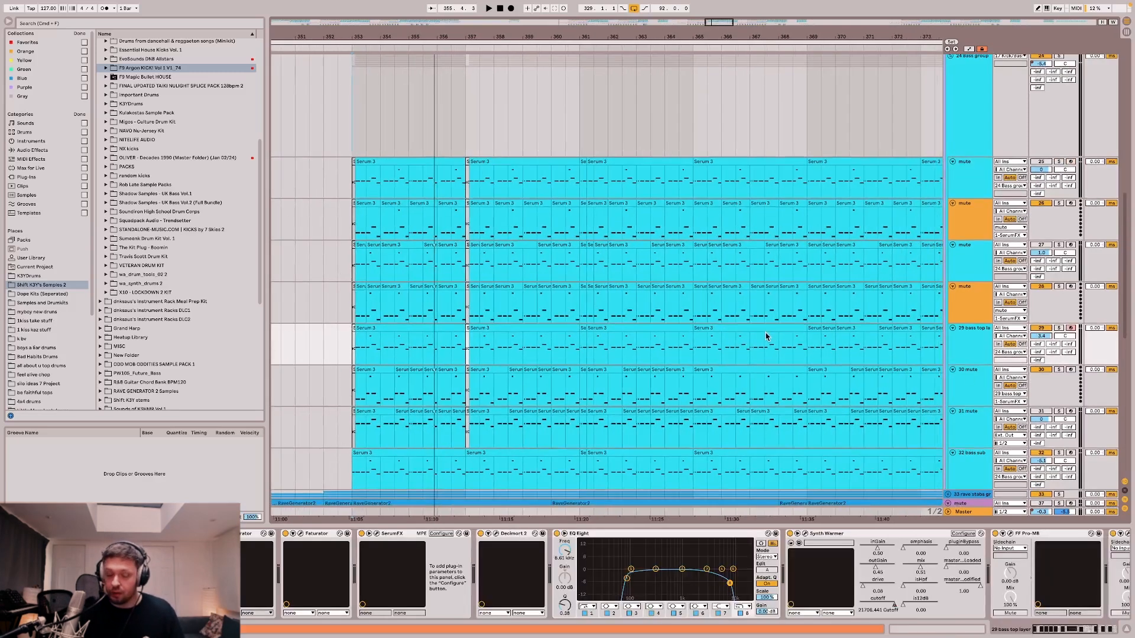
scroll(762, 338, "down", 3)
scroll(762, 328, "right", 5)
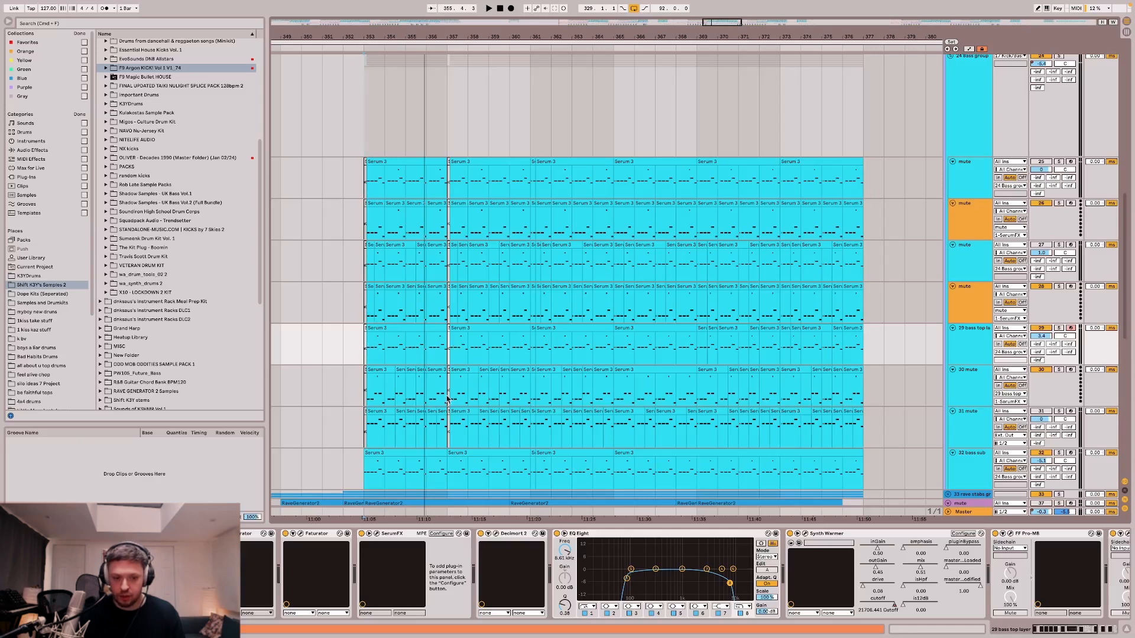
scroll(446, 355, "up", 2)
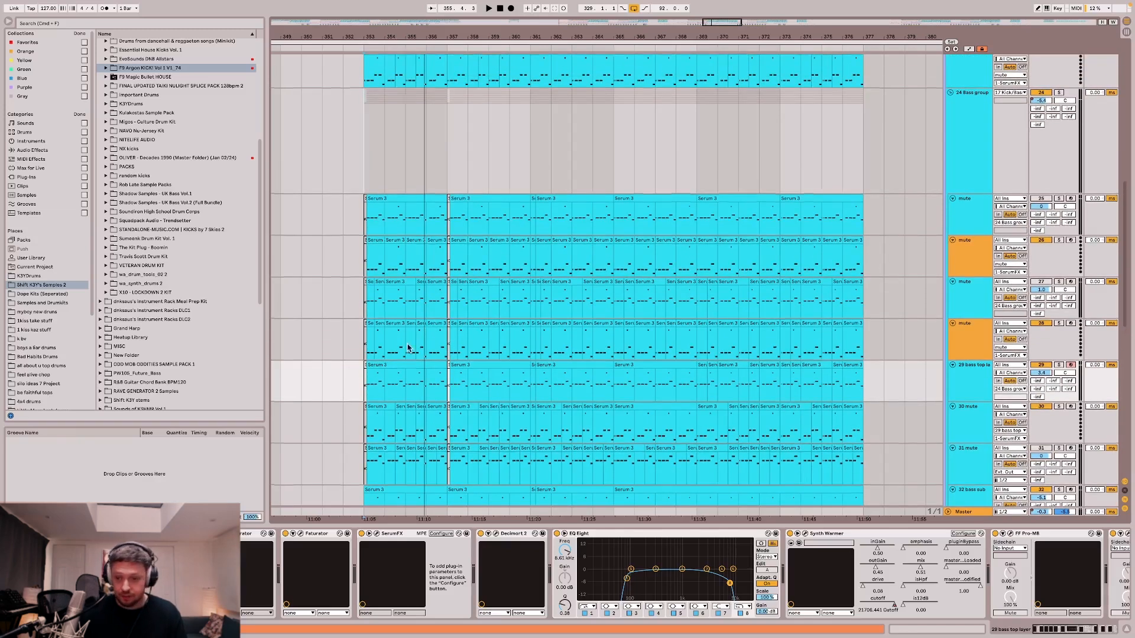
scroll(405, 337, "down", 4)
left_click(364, 314)
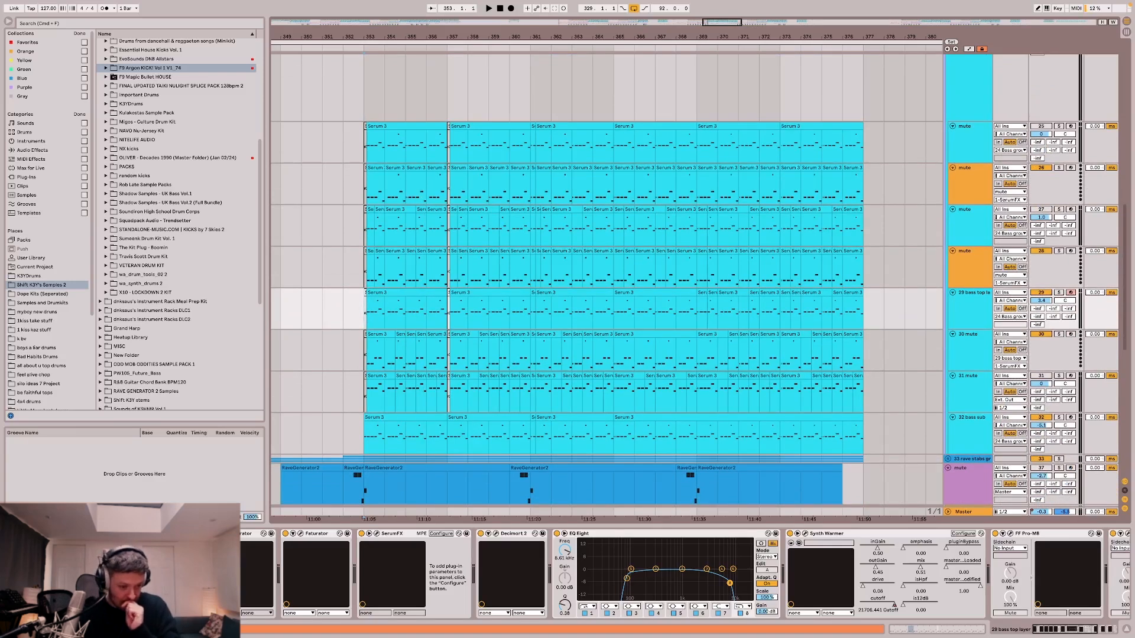
Open the bass top layer's Serum window and locate BA - Grosso [7 SKIES] in the STANDALONE-MUSIC.COM | FISHBIRD By 7 SKIES preset folder.
key("alt+super+p")
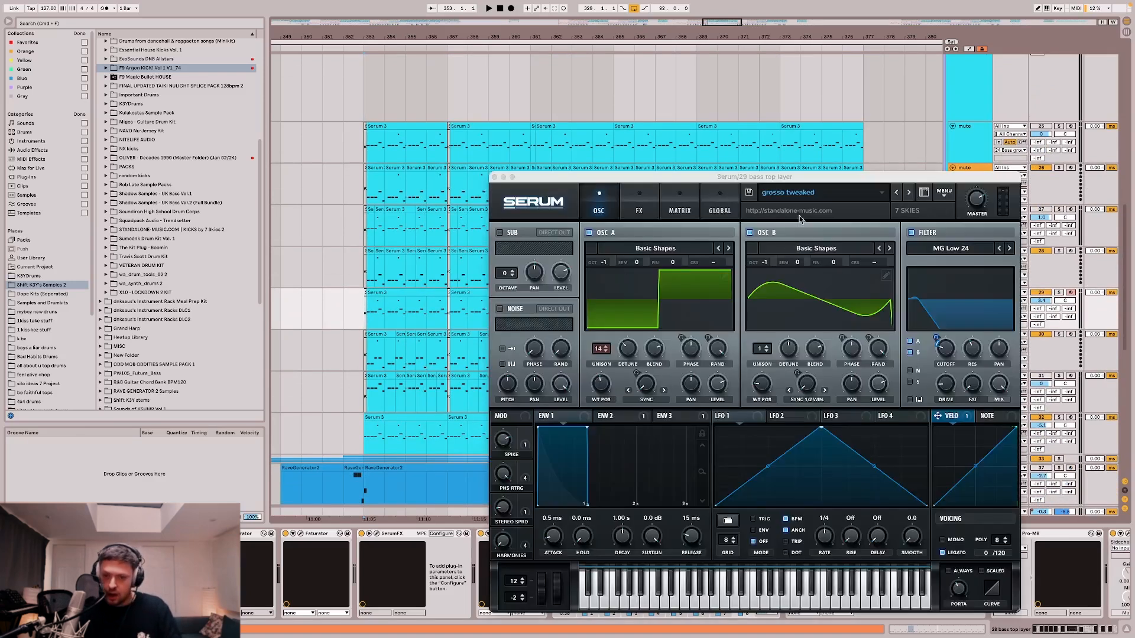
left_click(800, 194)
left_click_drag(800, 178, 716, 84)
left_click(717, 97)
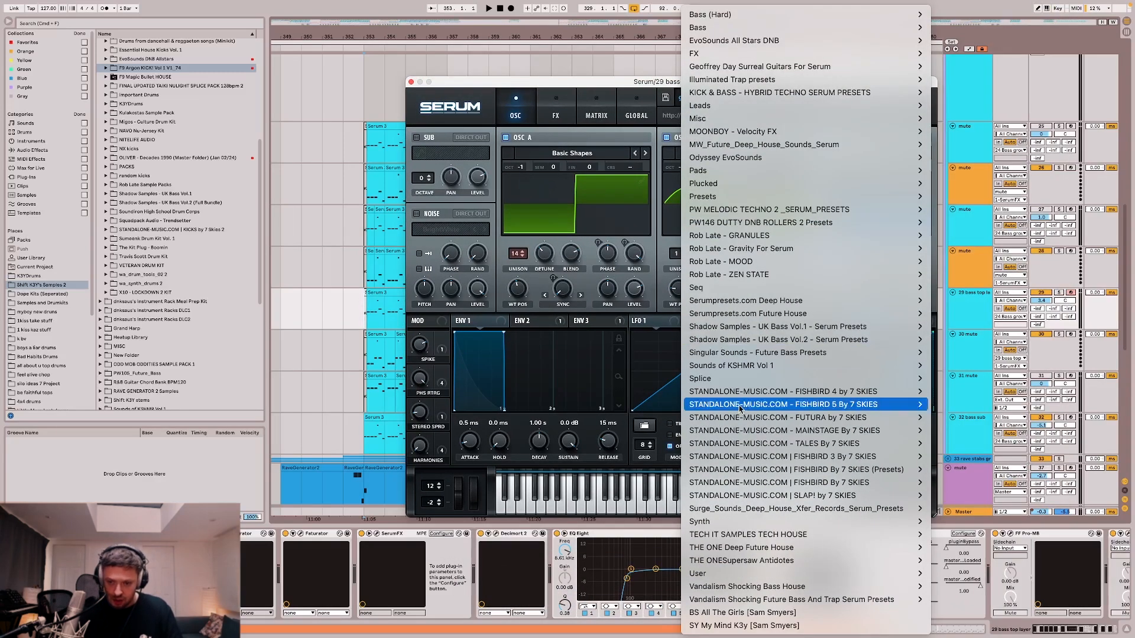
mouse_move(759, 454)
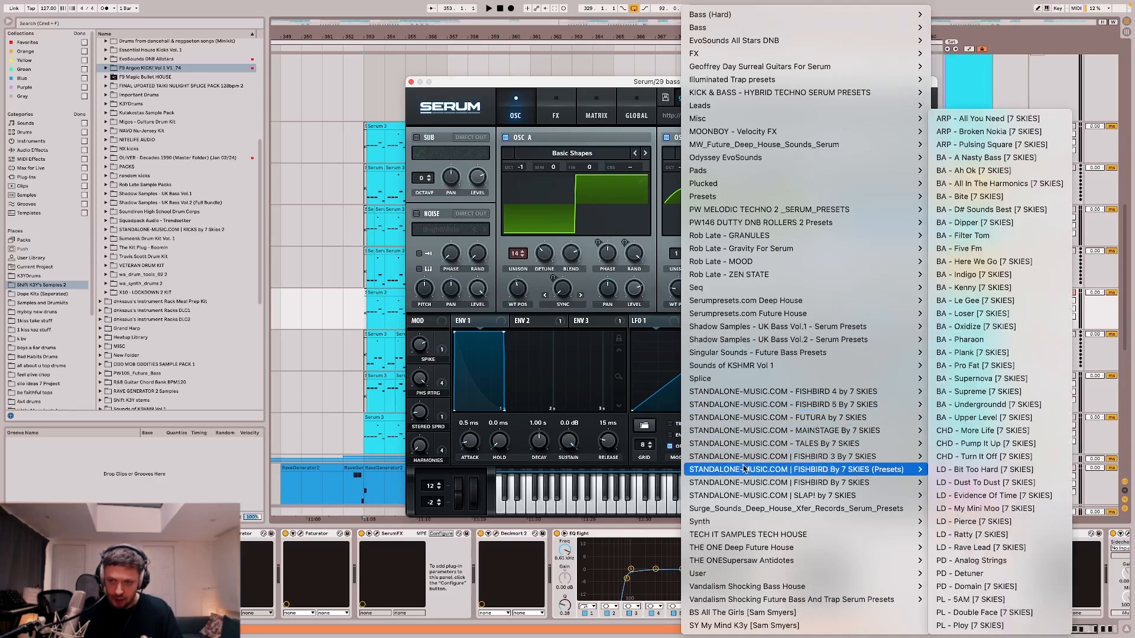
mouse_move(746, 485)
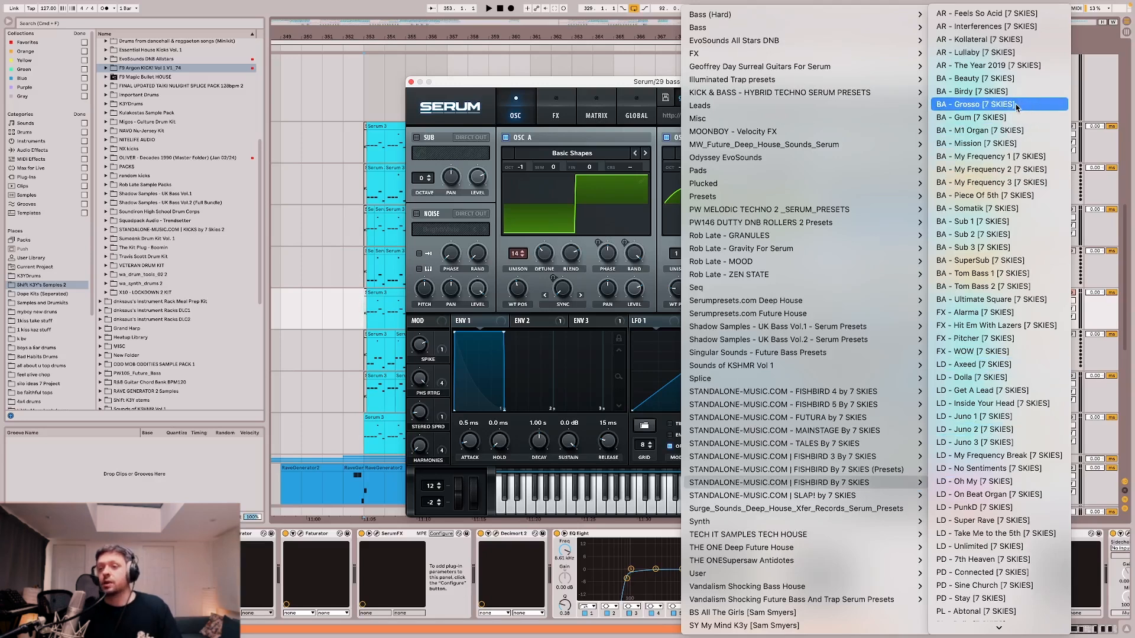
left_click(991, 107)
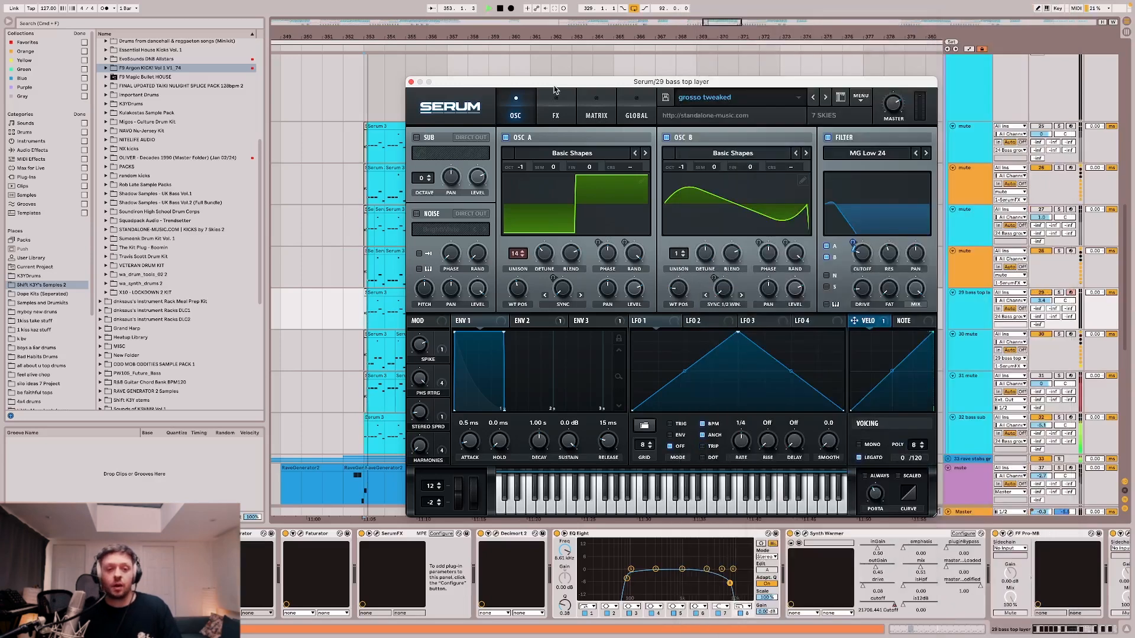
Solo the bass top layer and play it from bar 353 with its Serum patch open.
left_click(977, 320)
key("s")
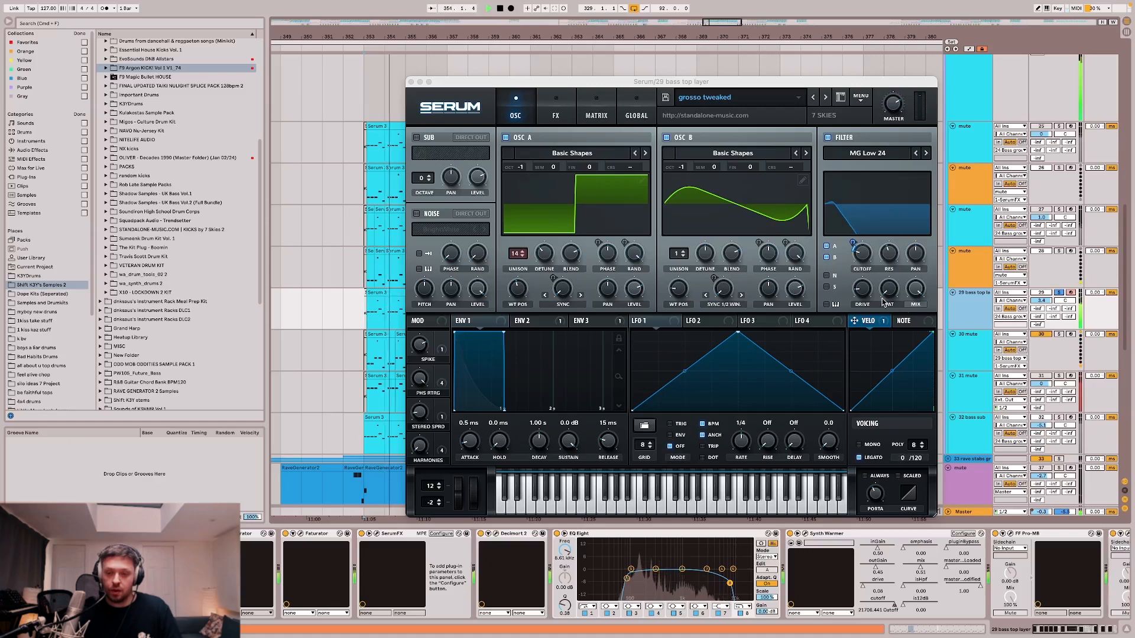
key("space")
key("space")
View Serum's FX page, return to the oscillators while playing the bass top layer, and close the Serum window.
left_click(556, 116)
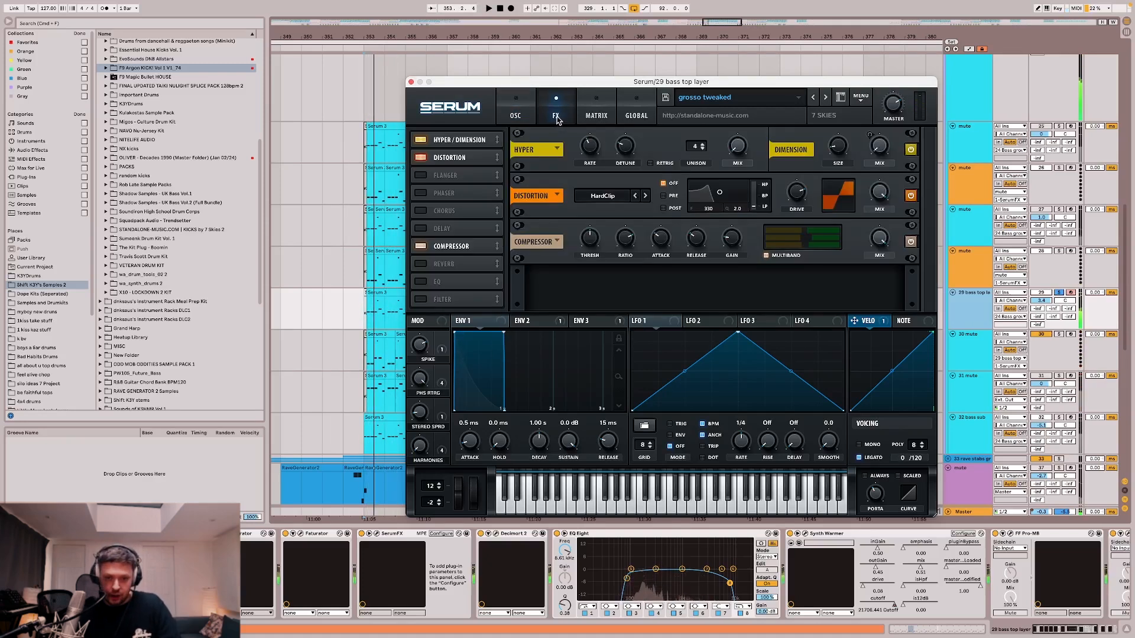
left_click(516, 115)
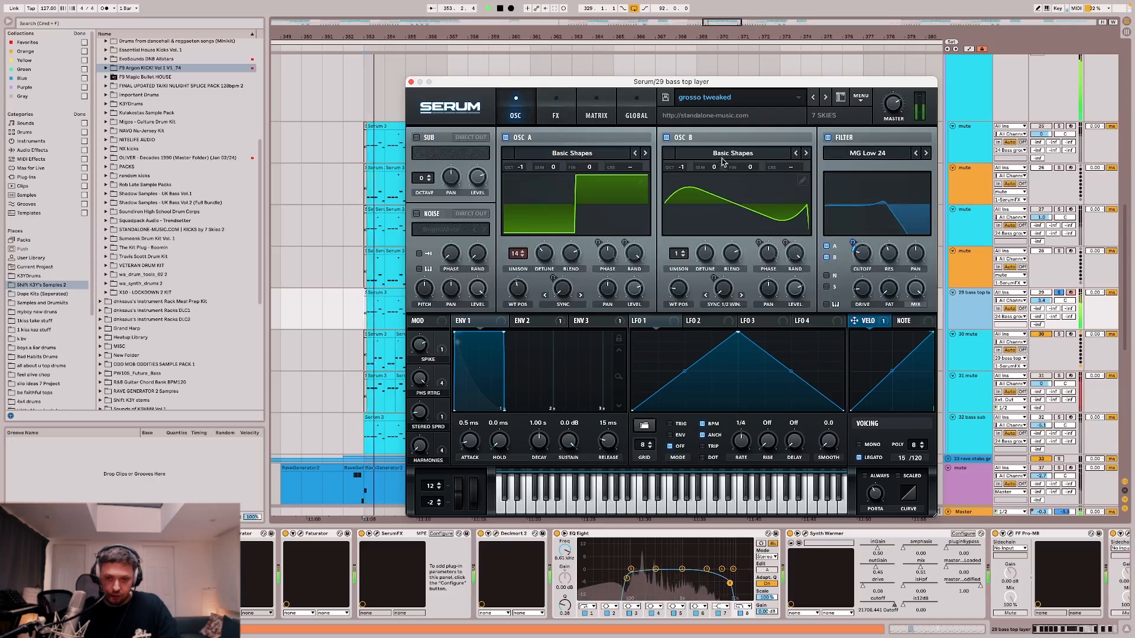
key("space")
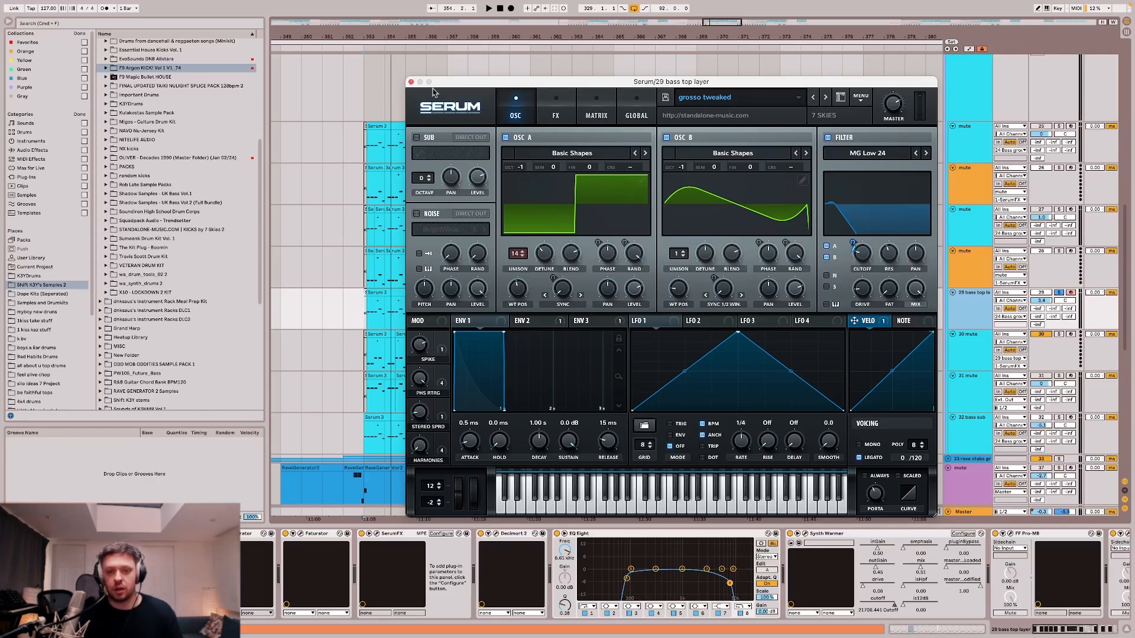
key("space")
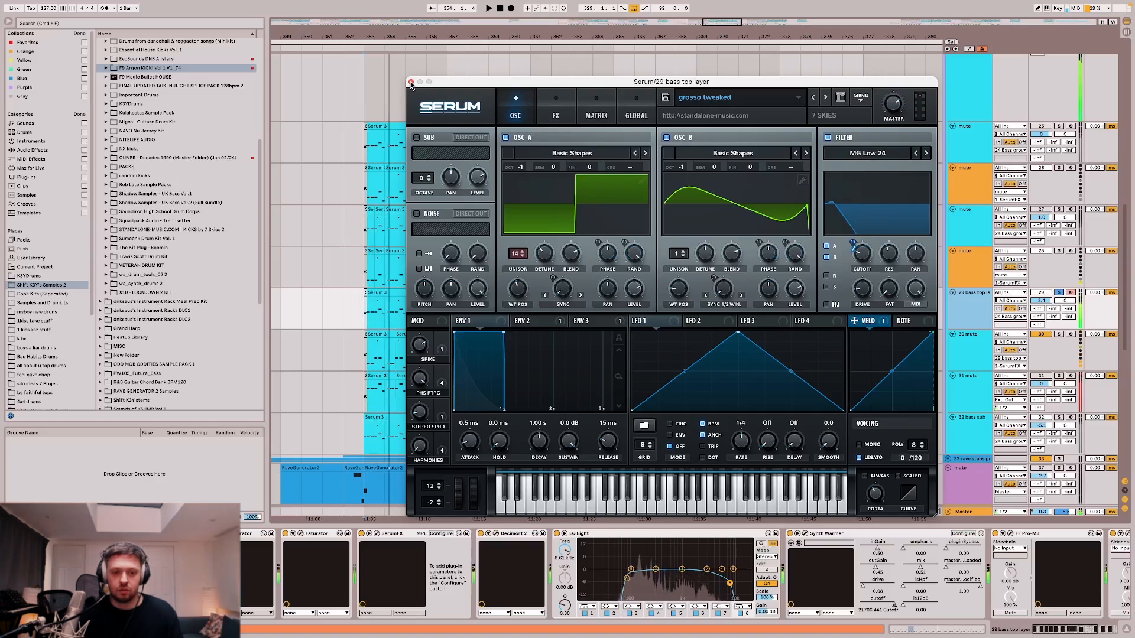
key("space")
left_click(410, 83)
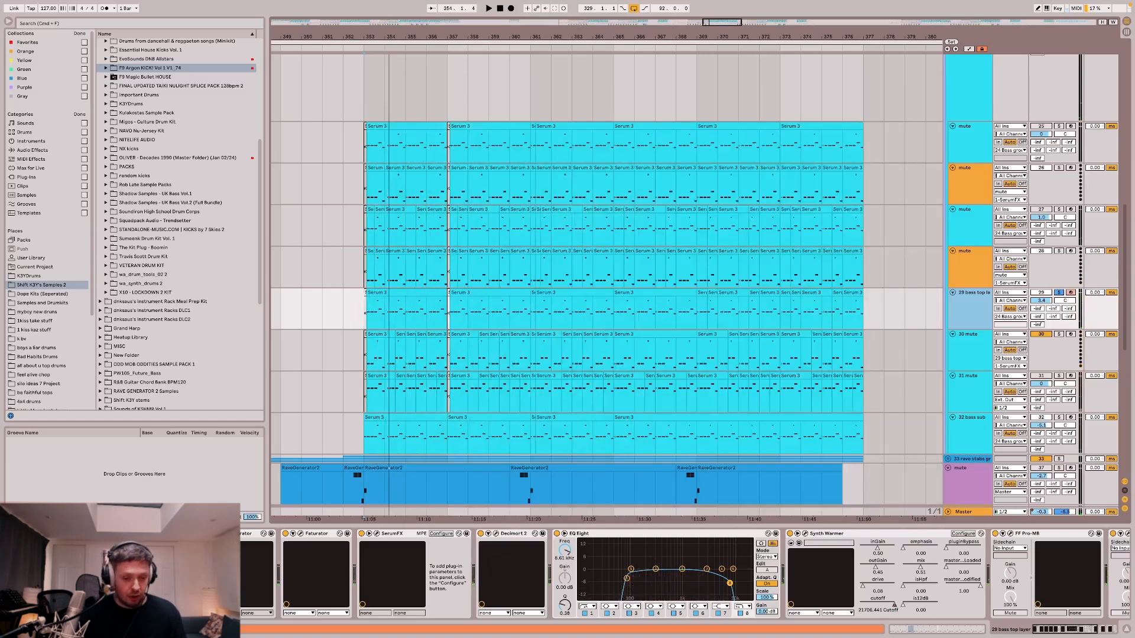
View the bass top layer's FabFilter Pro-Q 3 curve during playback and close its window.
left_click(105, 534)
key("space")
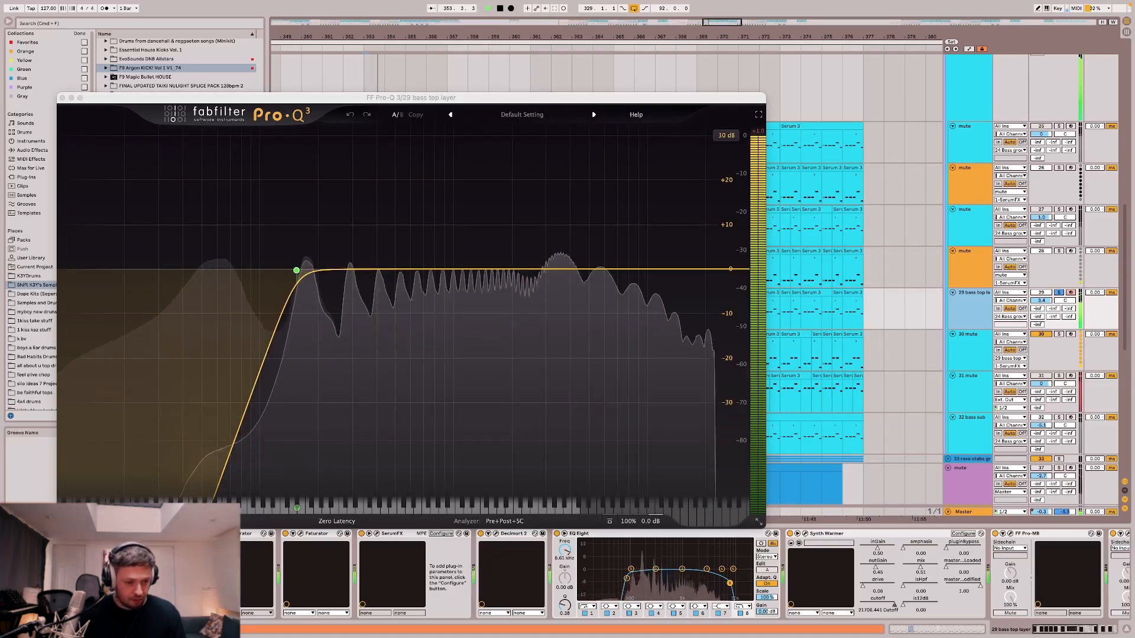
left_click(105, 534)
key("space")
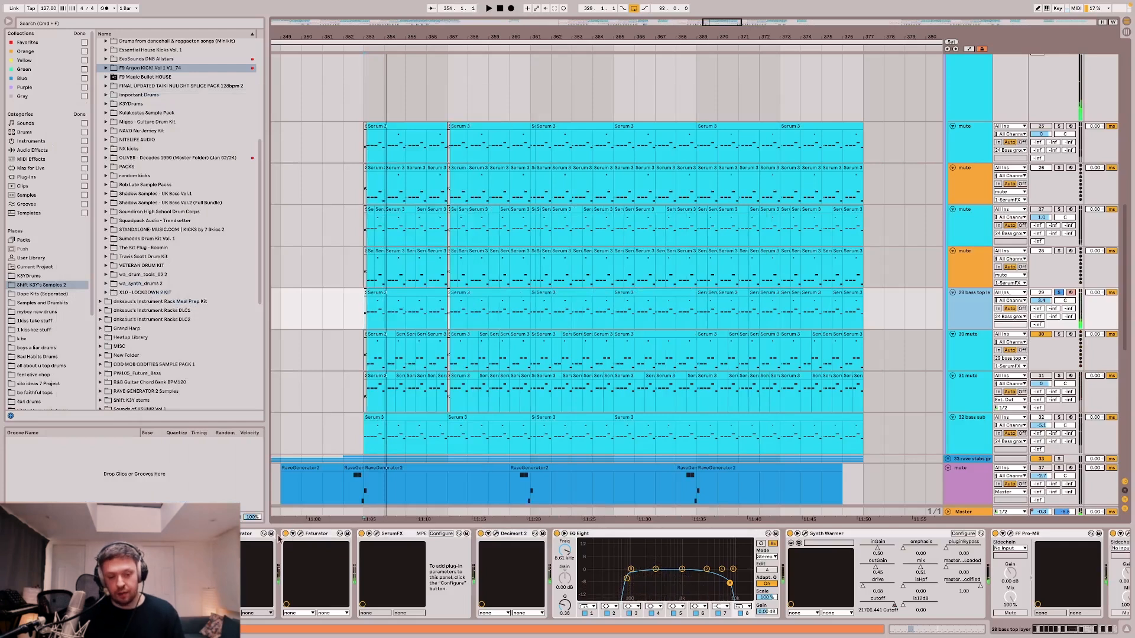
Play the bass top layer from bar 353 while toggling Faturator to compare its sound with and without the effect.
key("space")
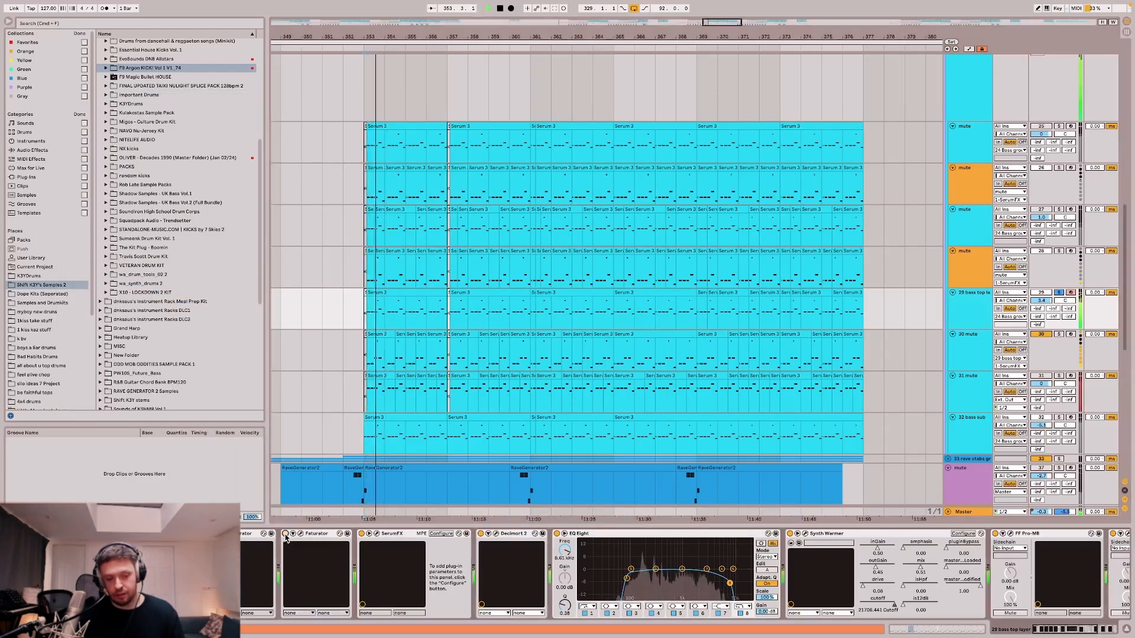
key("space")
left_click(285, 534)
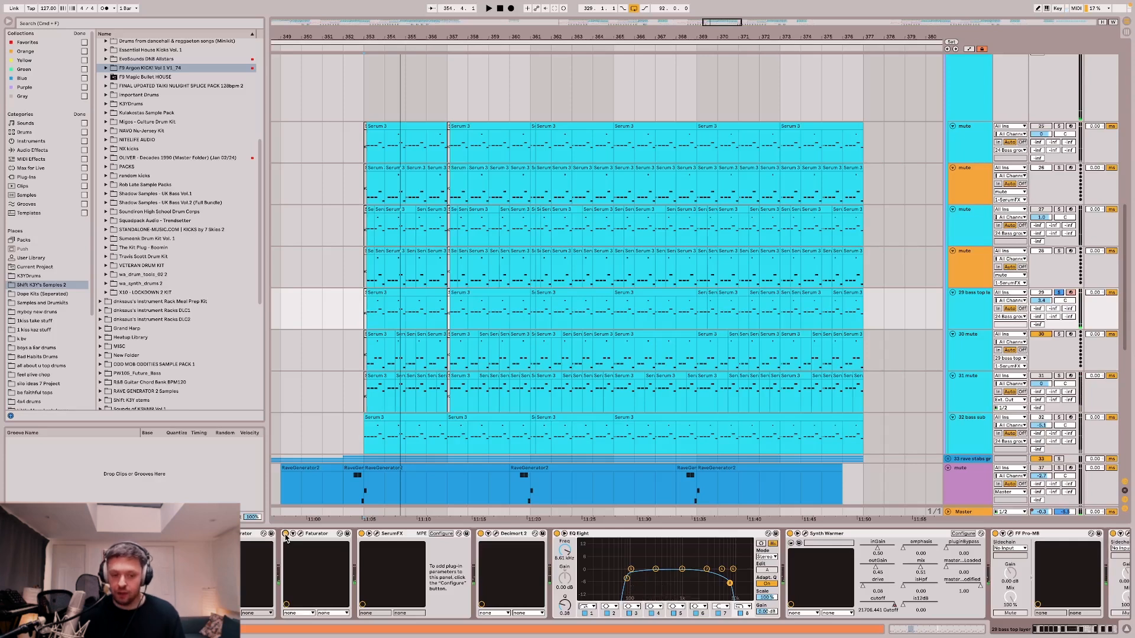
left_click(392, 536)
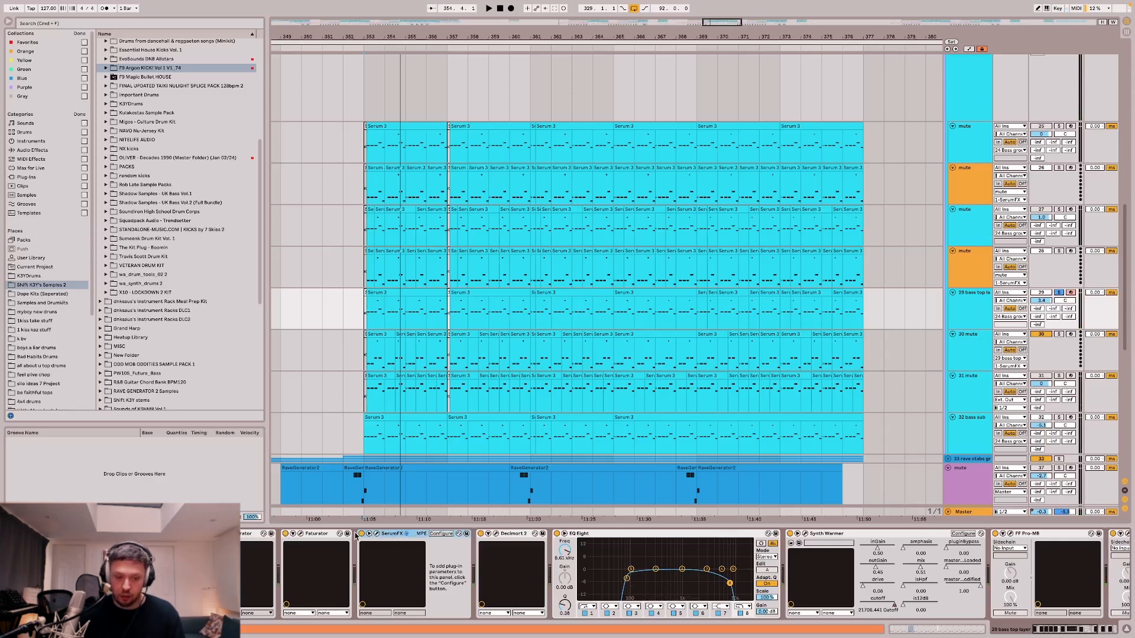
key("space")
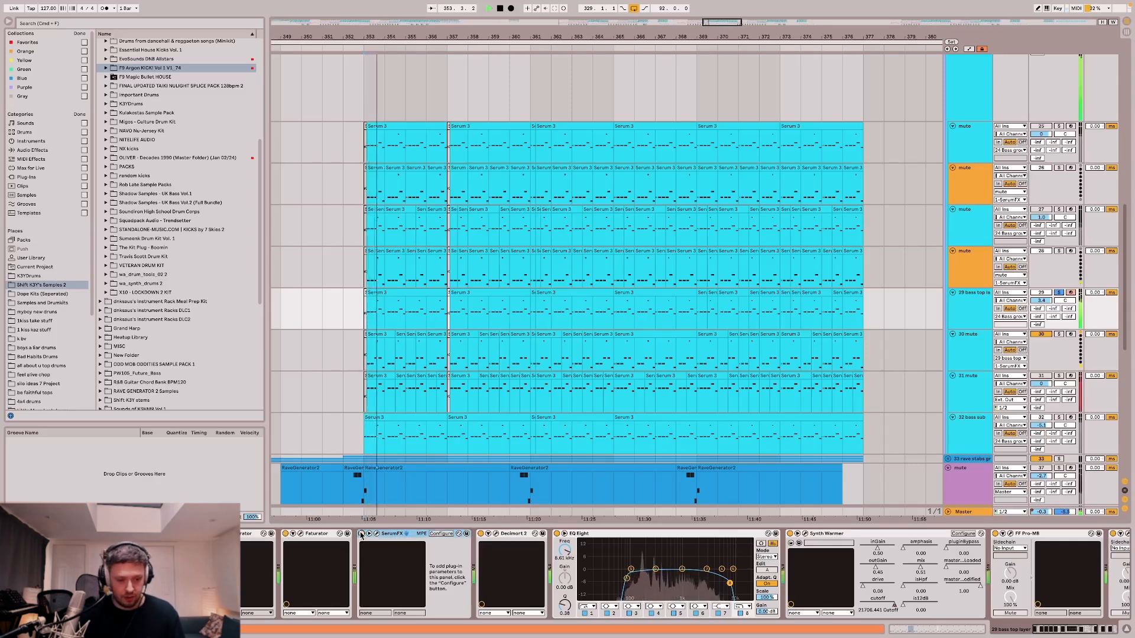
left_click(286, 534)
key("space")
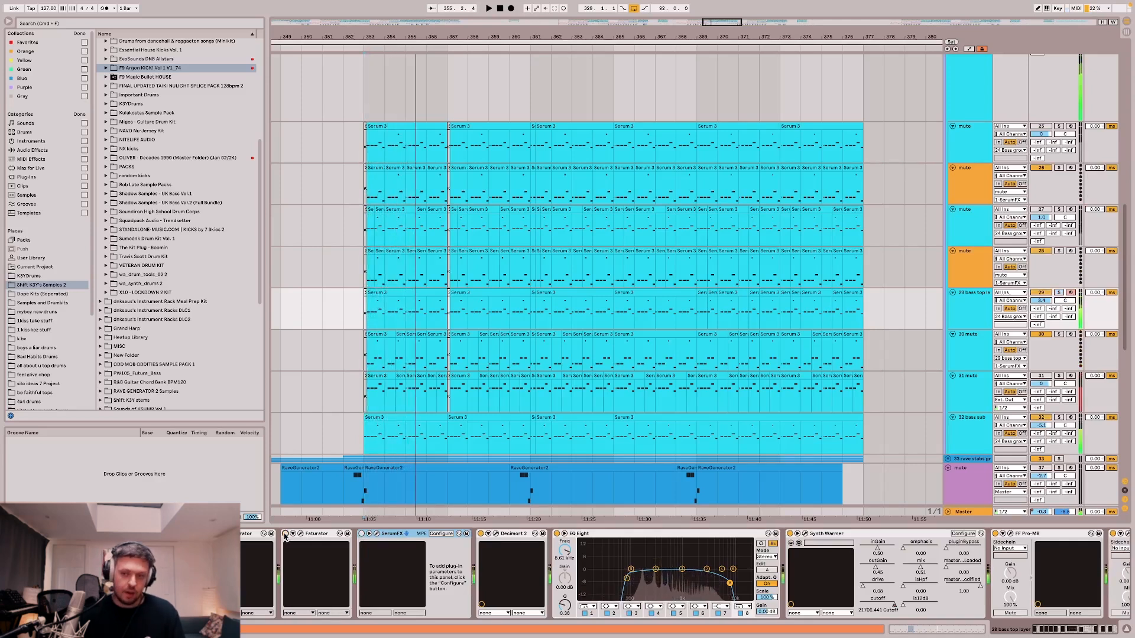
Play the whole Bass group without Faturator on the top layer, turn Faturator back on and play again.
key("space")
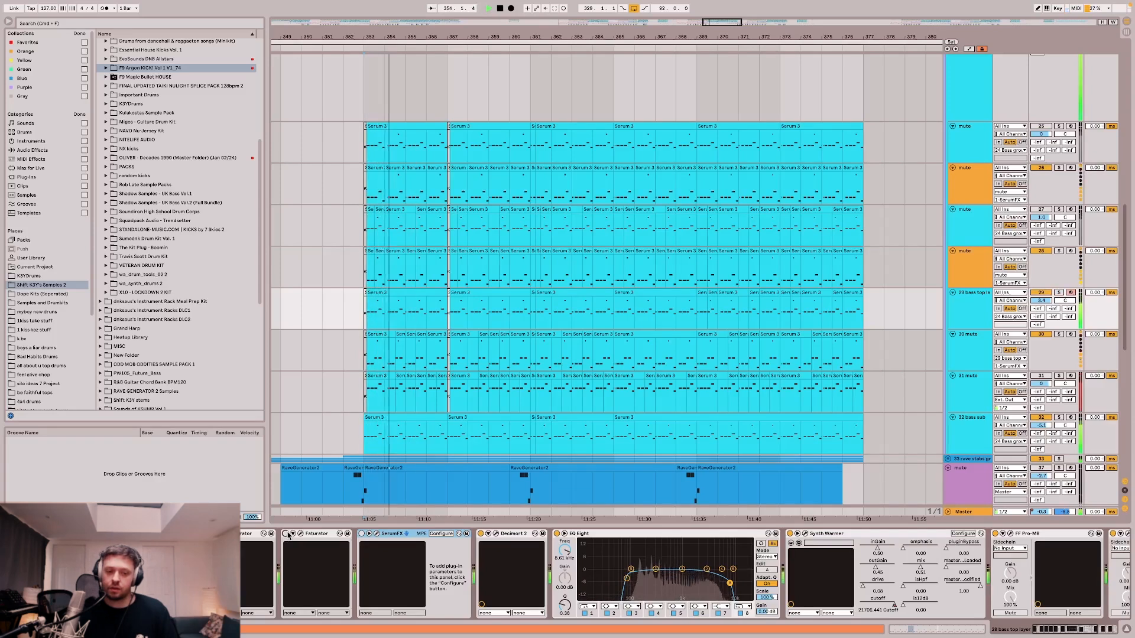
key("space")
left_click(286, 534)
key("space")
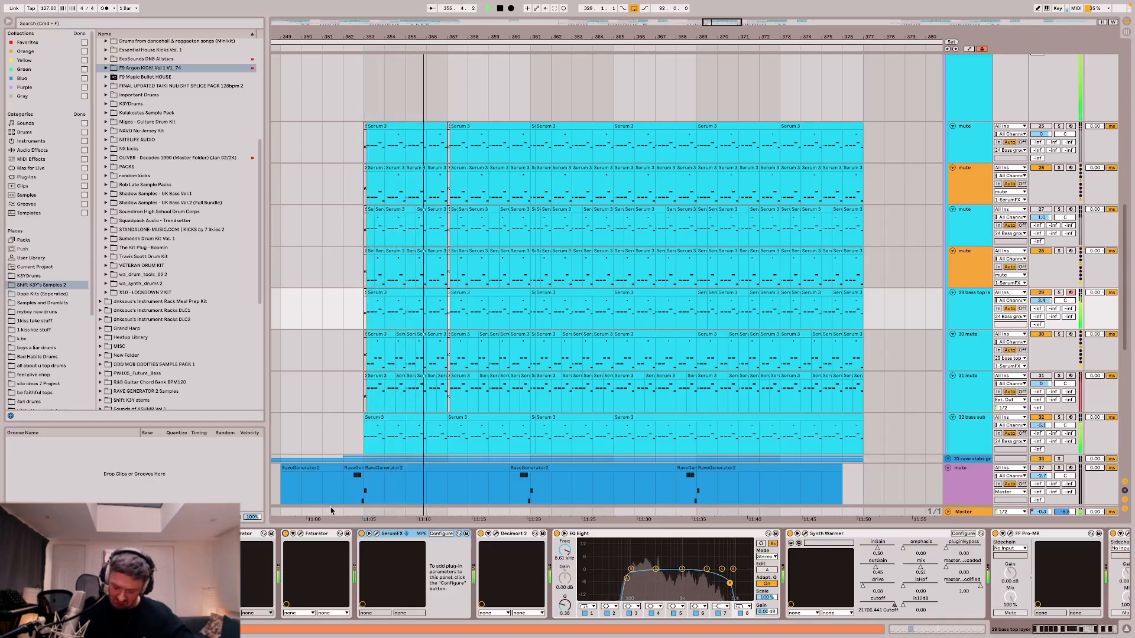
key("space")
Open the bass top layer's Faturator window and move it clear of the device chain.
left_click(300, 534)
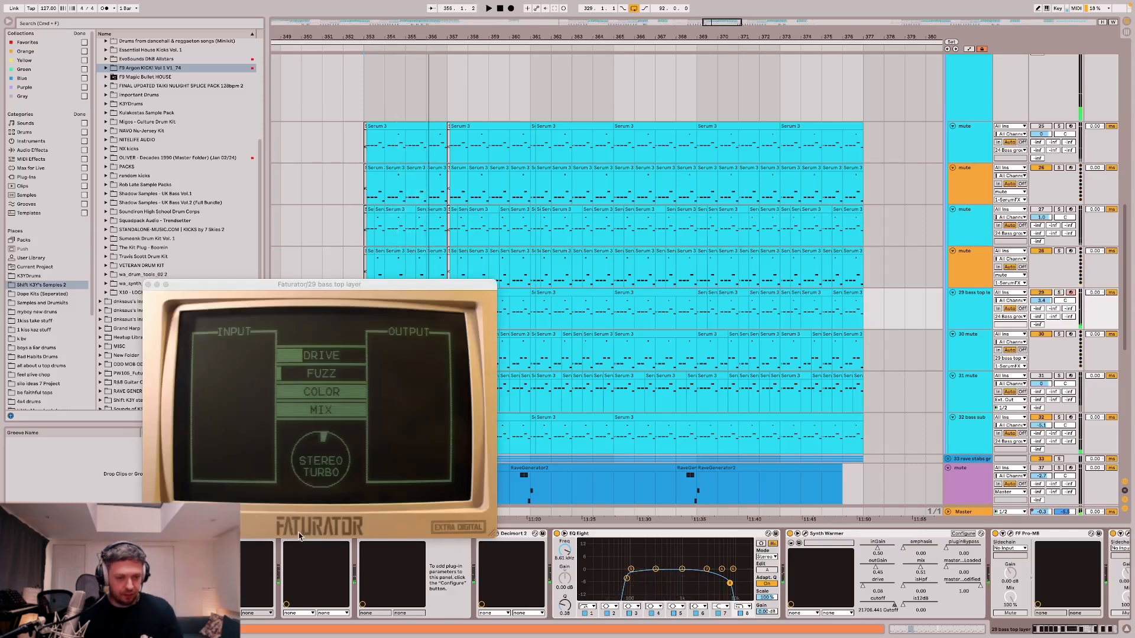
left_click_drag(339, 282, 337, 175)
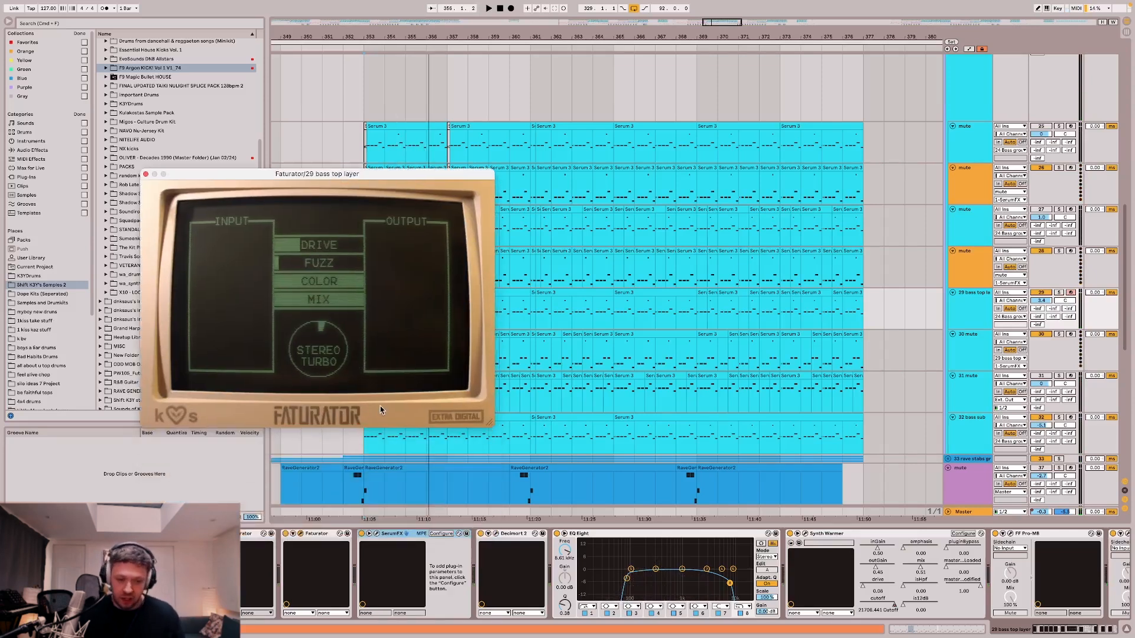
Close the Faturator window, open the bass top layer's SerumFX and move its window clear of the device chain.
left_click(301, 535)
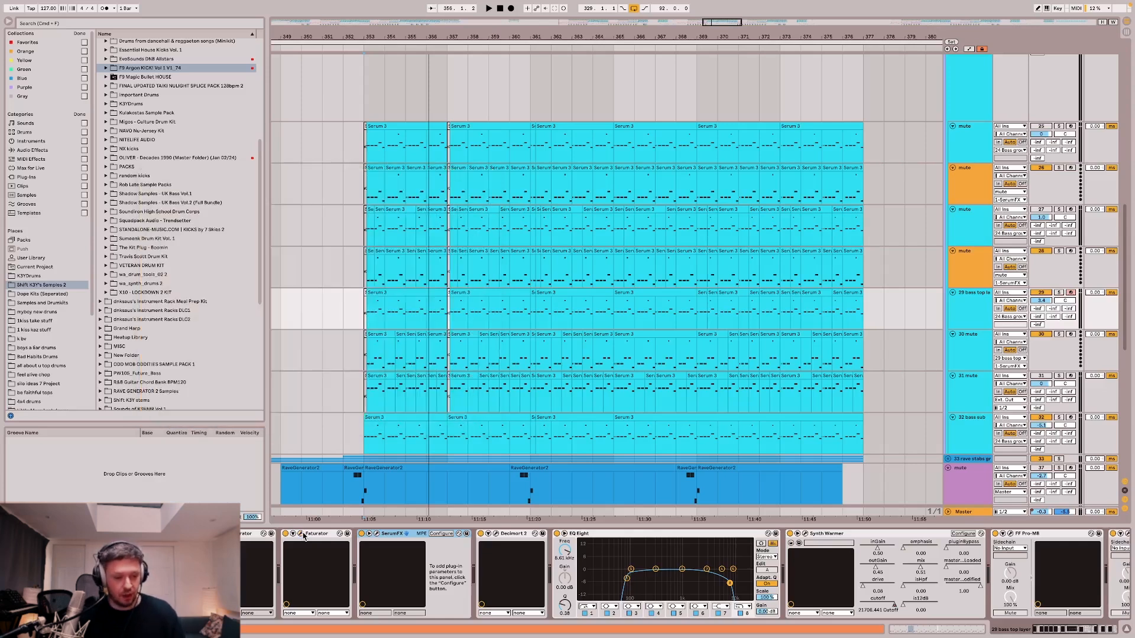
left_click(376, 535)
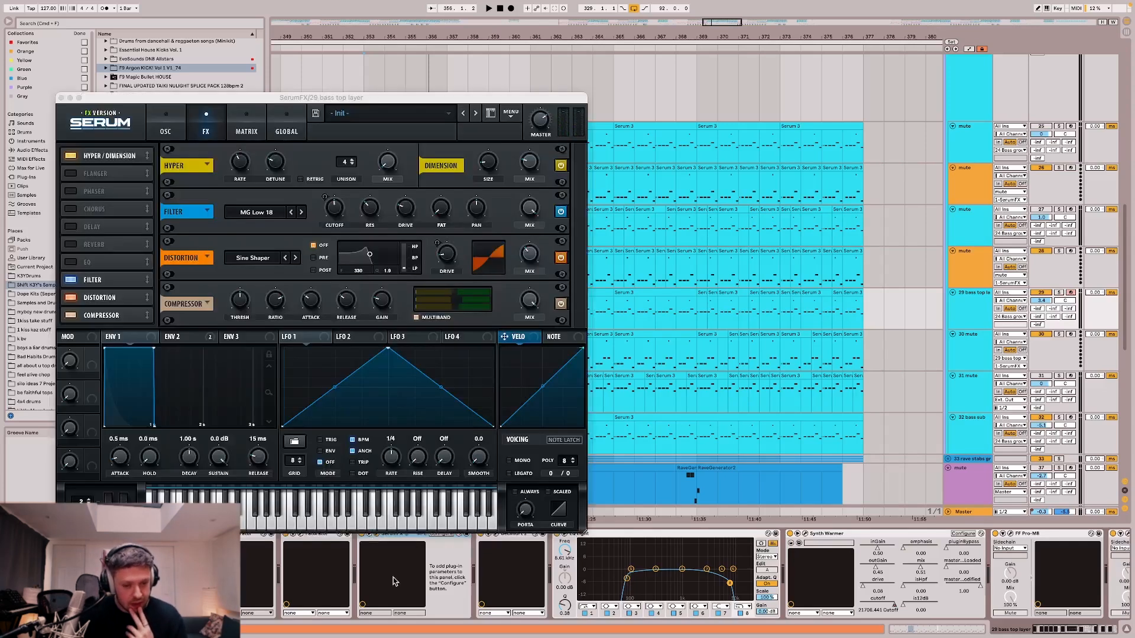
left_click_drag(315, 99, 350, 44)
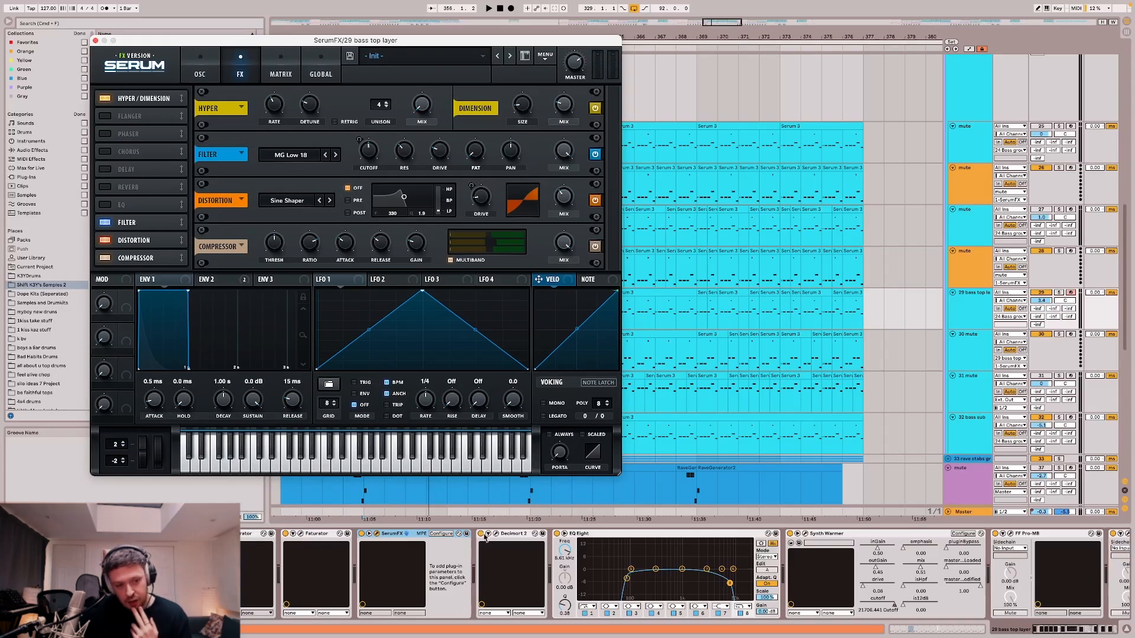
Play the section briefly with SerumFX open, show its Envelope 2, stop playback and view its oscillator page.
key("space")
left_click(232, 282)
key("space")
left_click(201, 67)
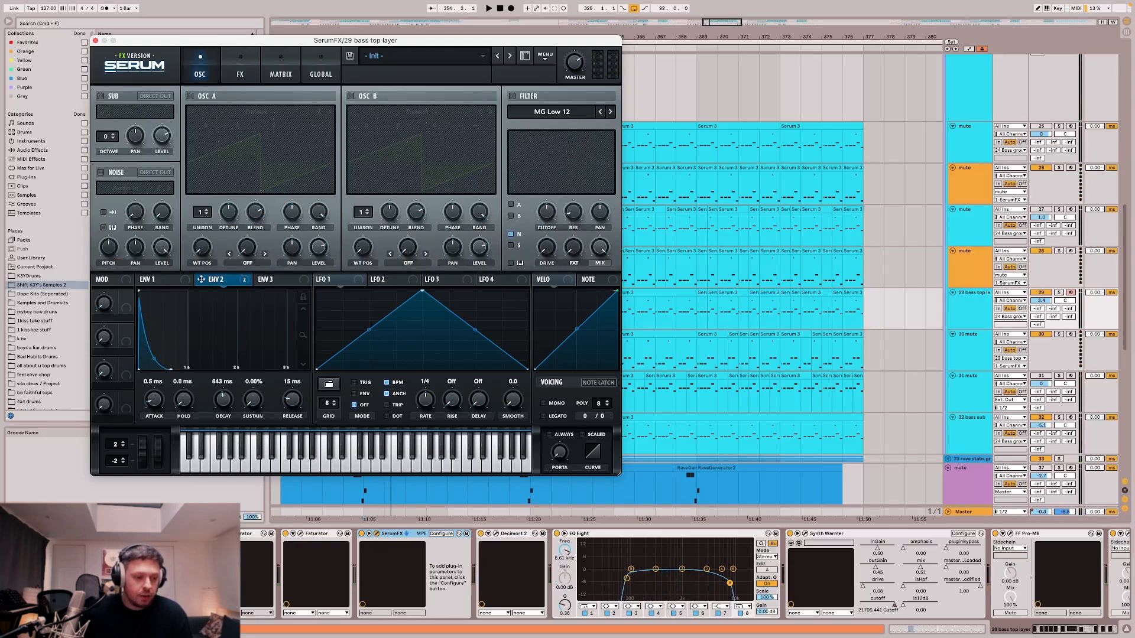
View the effects page of the bass top layer's Serum instrument and close its window.
left_click(147, 534)
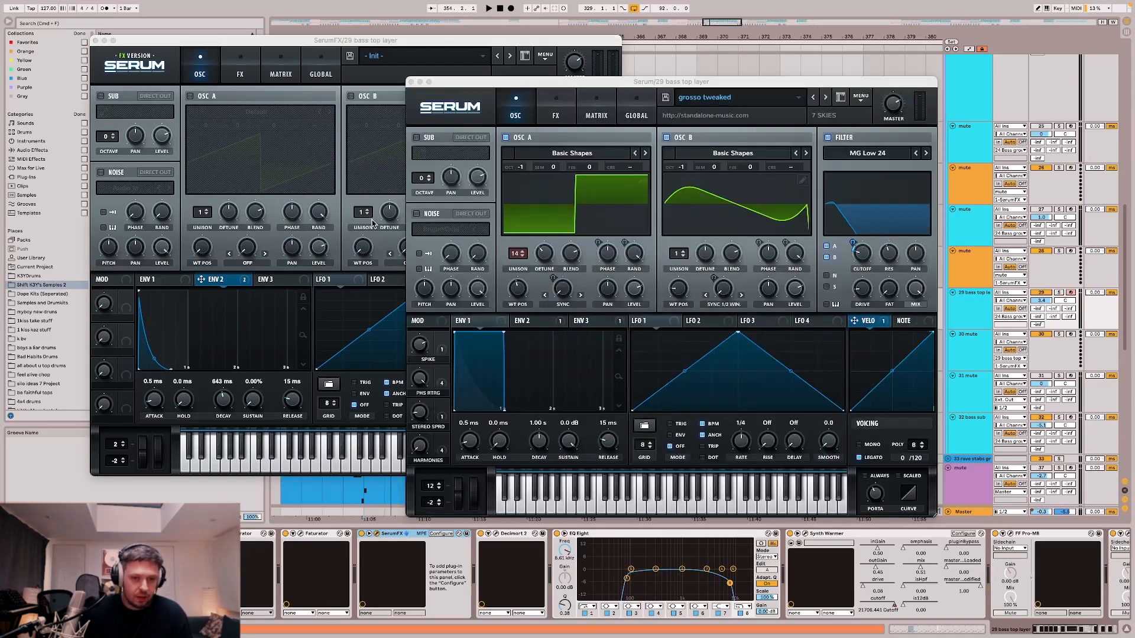
left_click(544, 109)
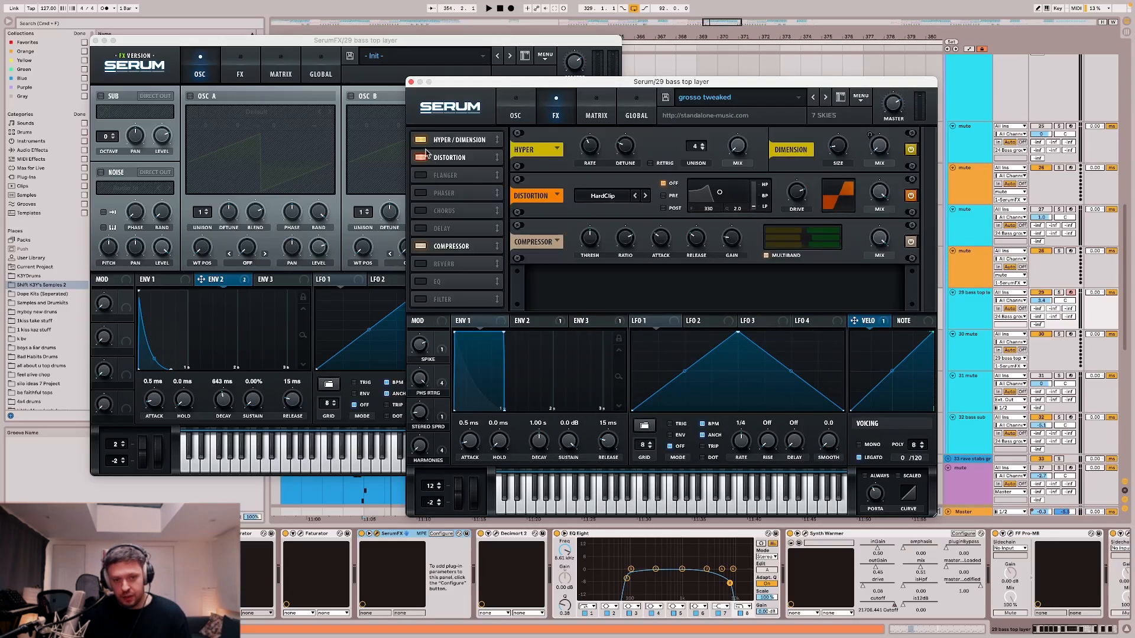
left_click(411, 83)
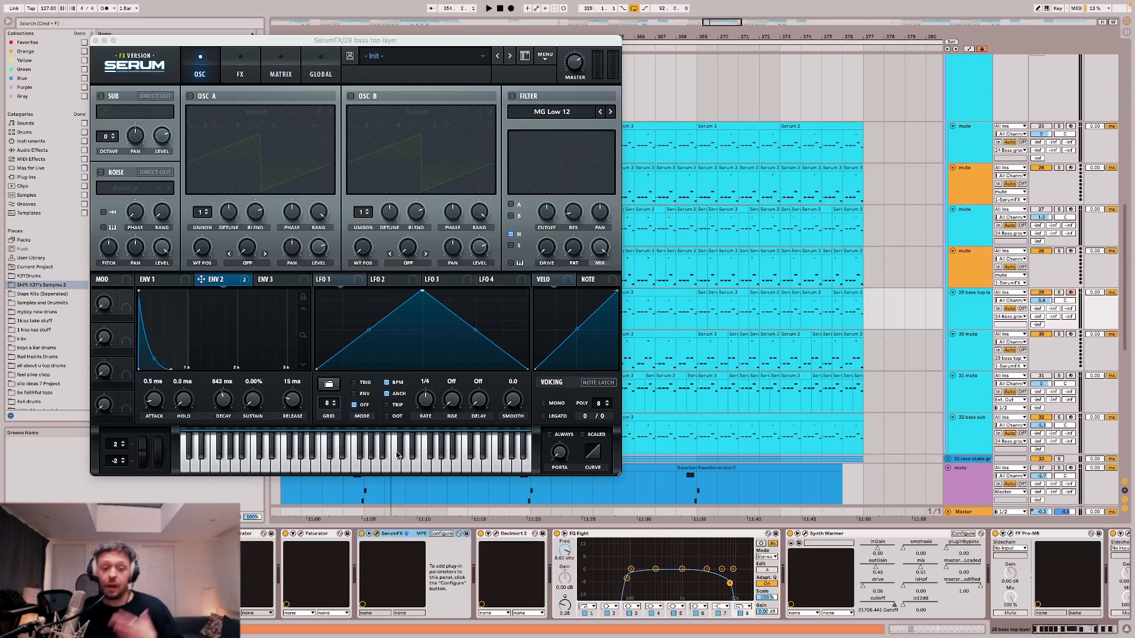
Show the effects pages of SerumFX and the Serum instrument side by side to compare them, and close the Serum instrument.
left_click(377, 534)
left_click(378, 535)
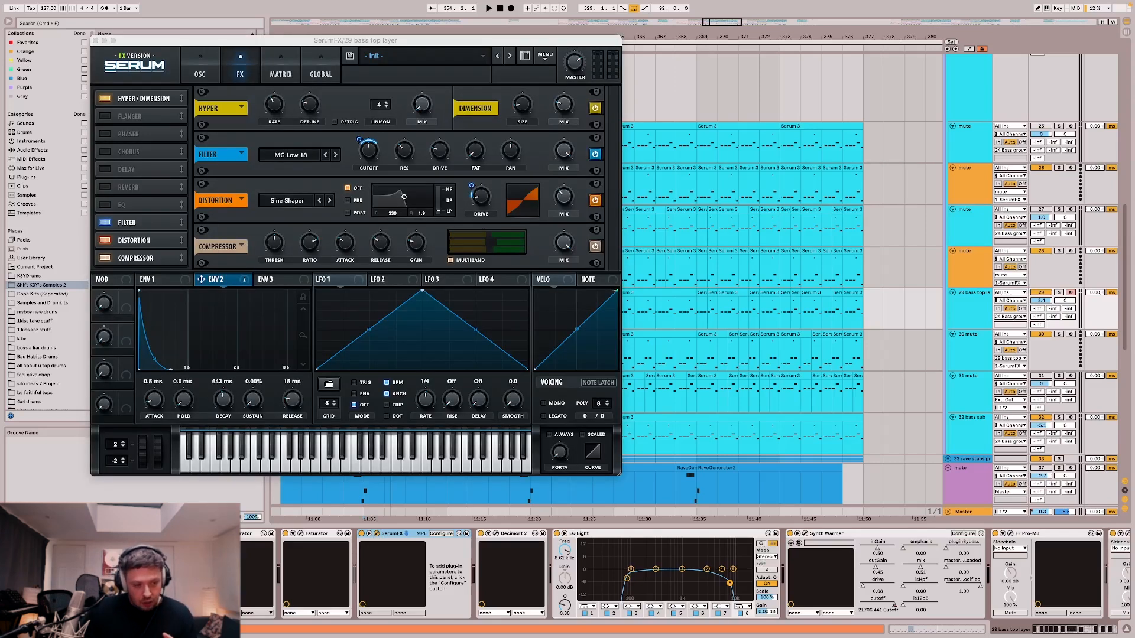
left_click(106, 534)
left_click(554, 111)
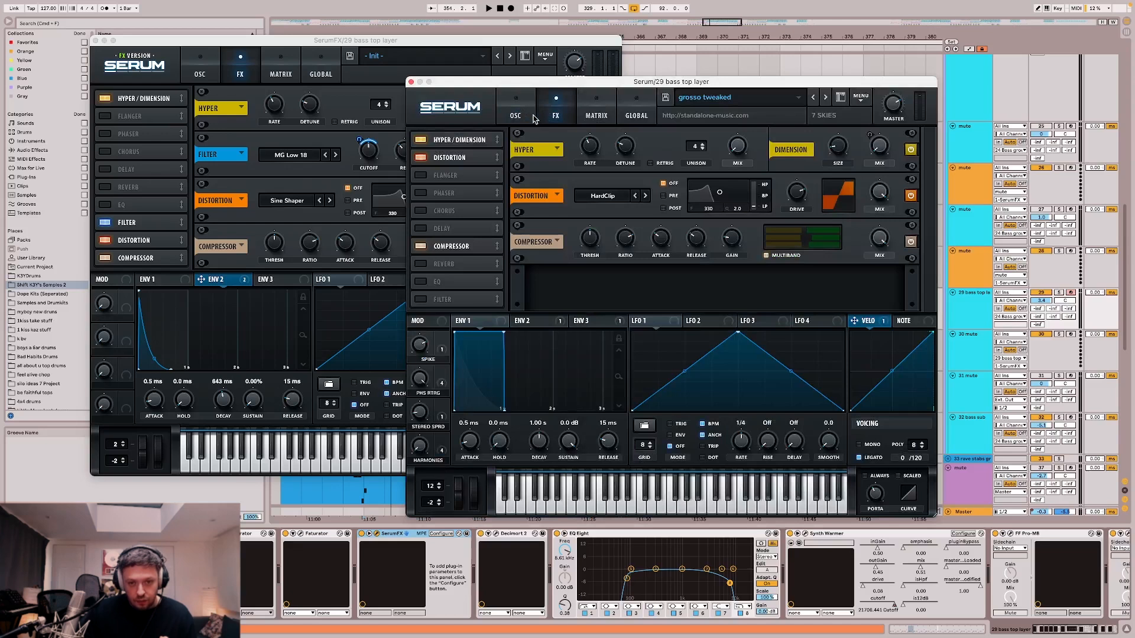
left_click_drag(446, 86, 614, 94)
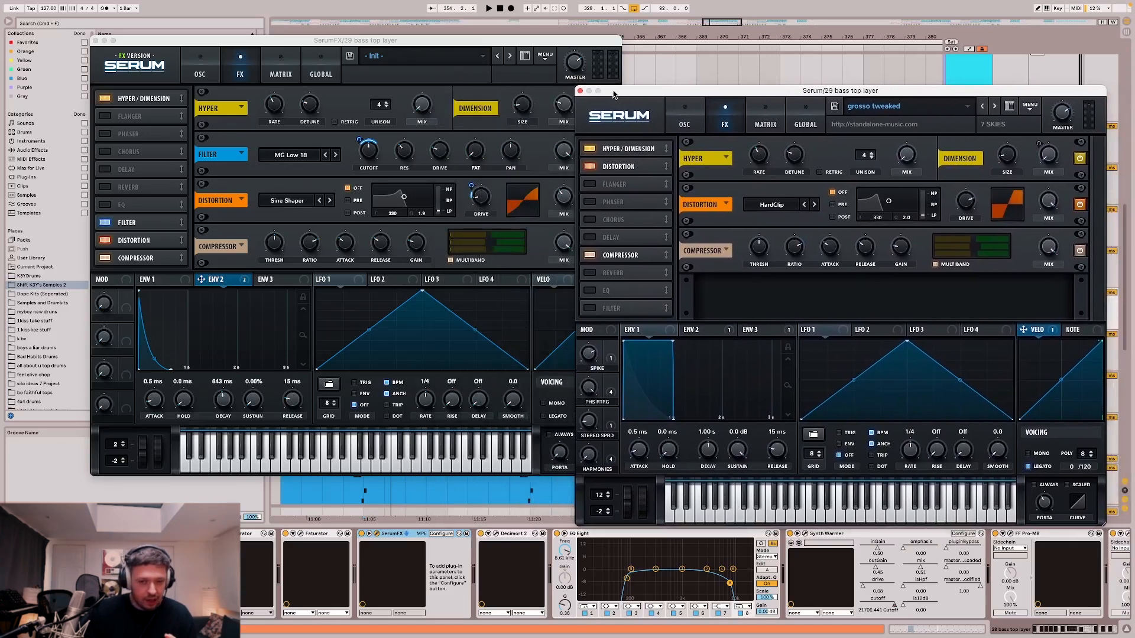
left_click(580, 91)
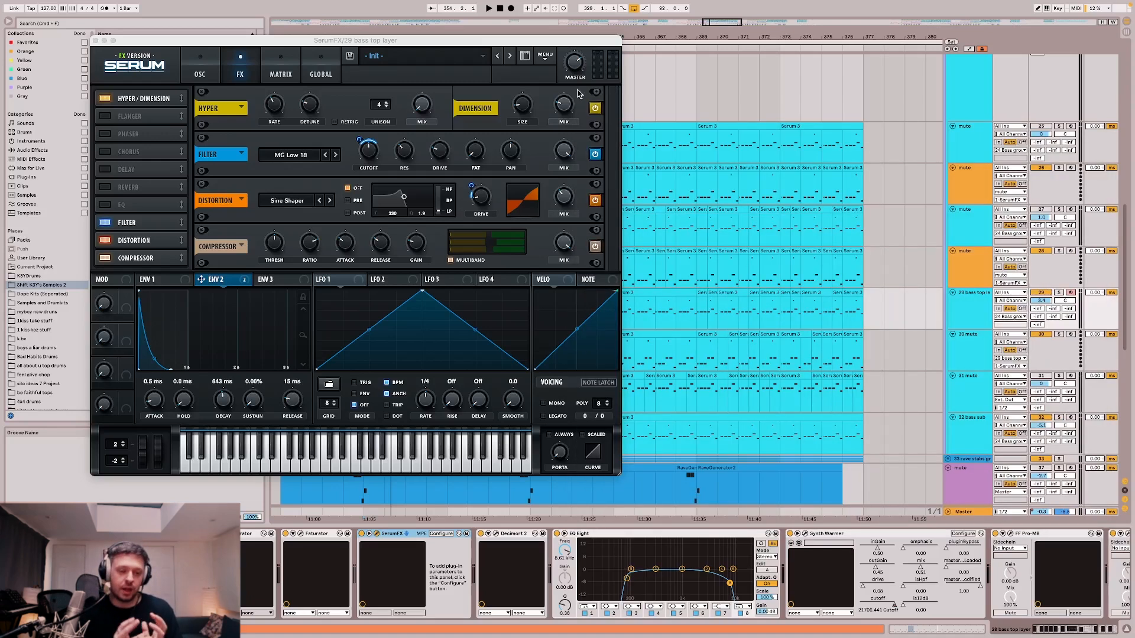
Play the bass with Faturator and SerumFX bypassed, turn both back on, and play the soloed top layer again.
key("space")
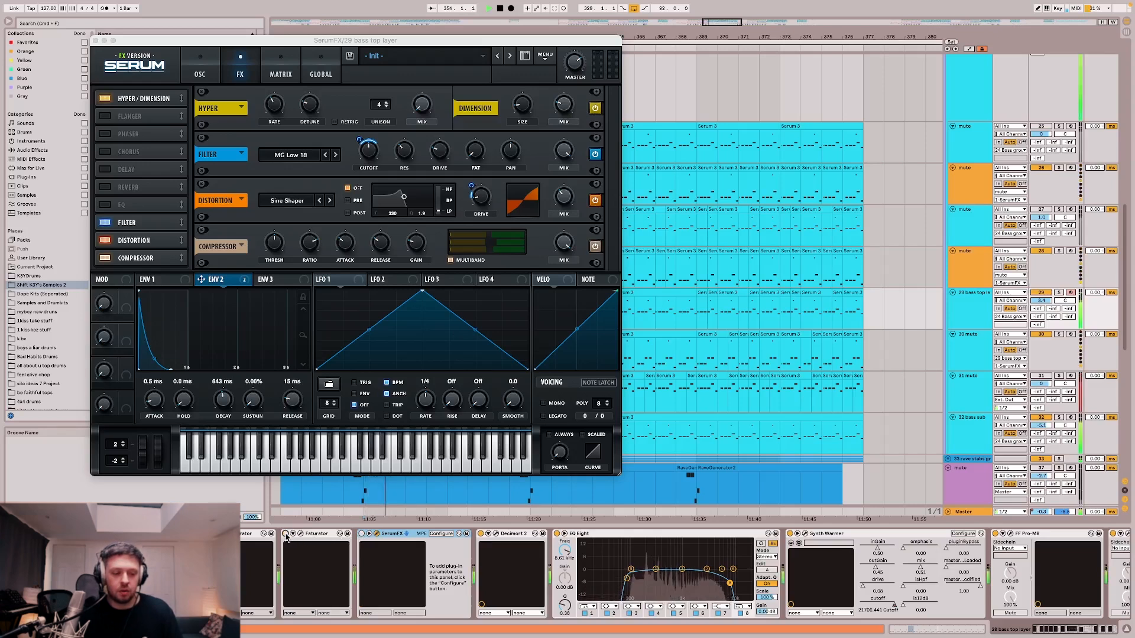
key("space")
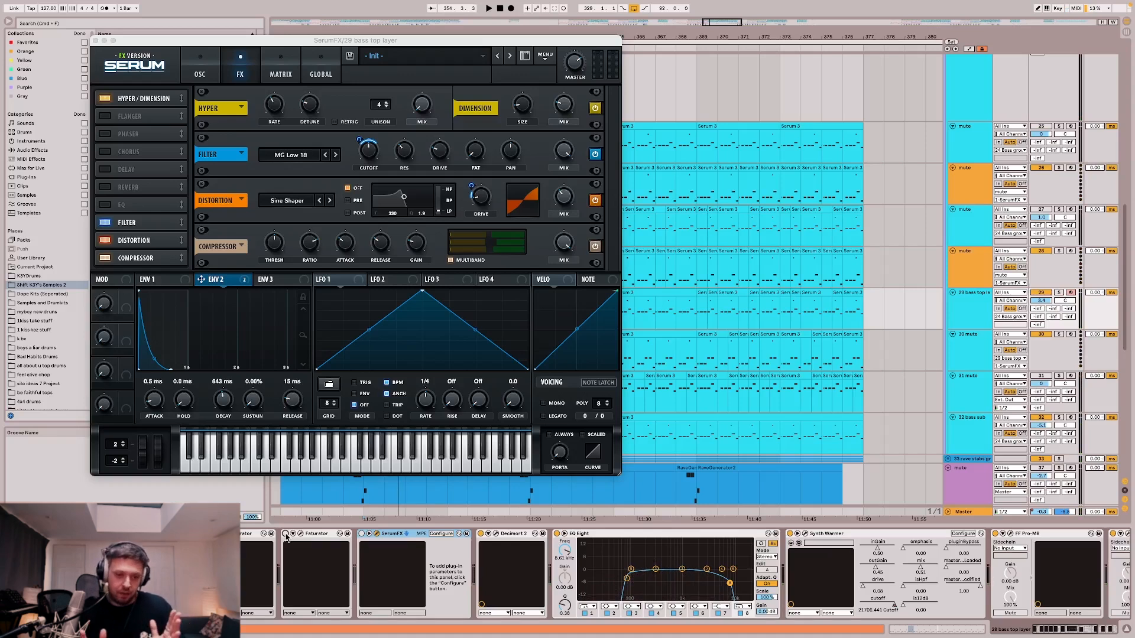
left_click(286, 534)
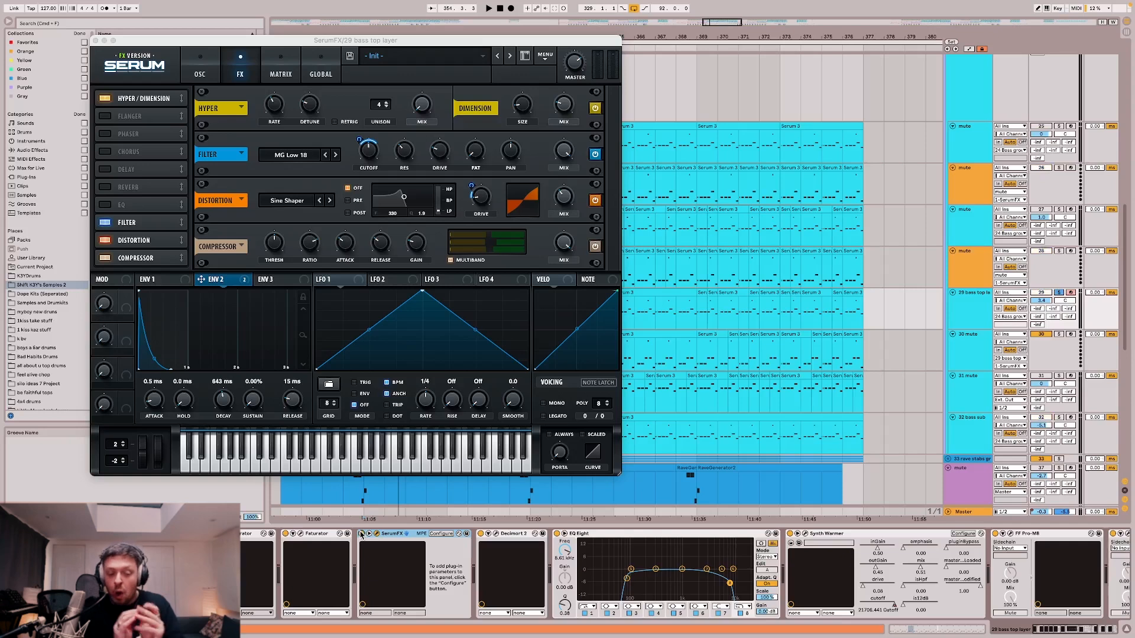
key("space")
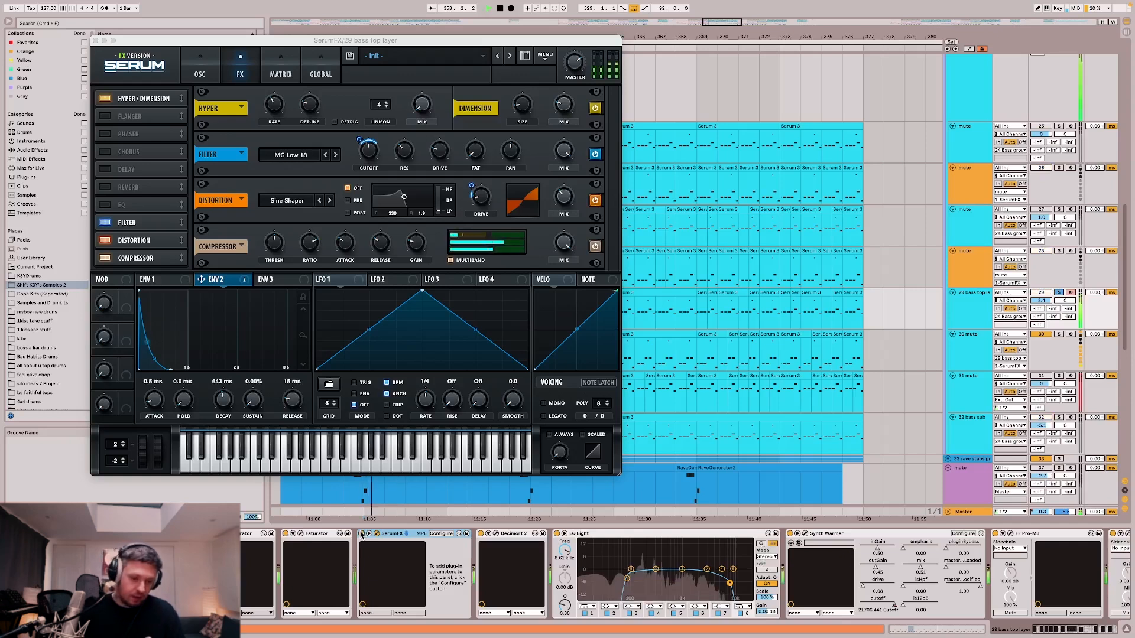
key("space")
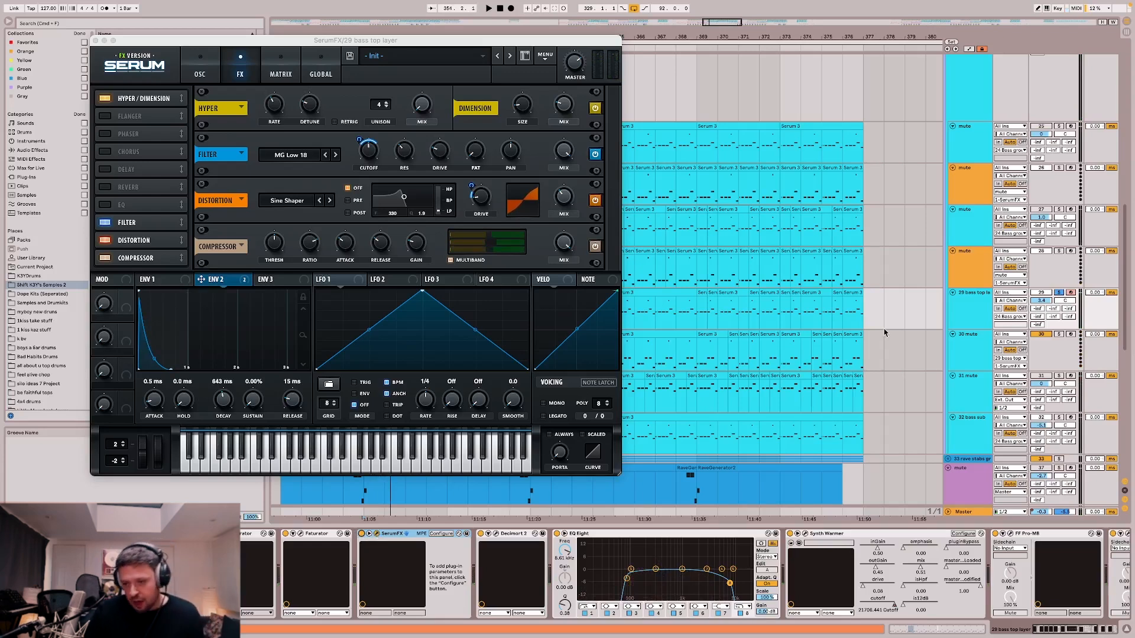
Select track 30 mute to inspect its MIDI output destination, and return to the bass top layer's device chain.
left_click(974, 348)
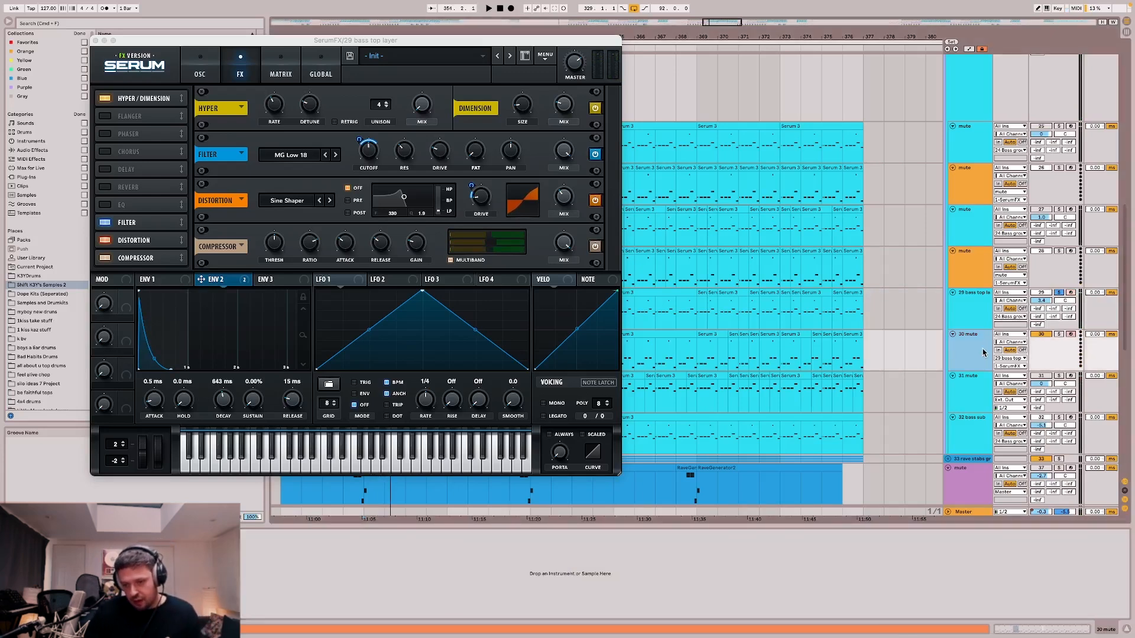
scroll(828, 352, "left", 5)
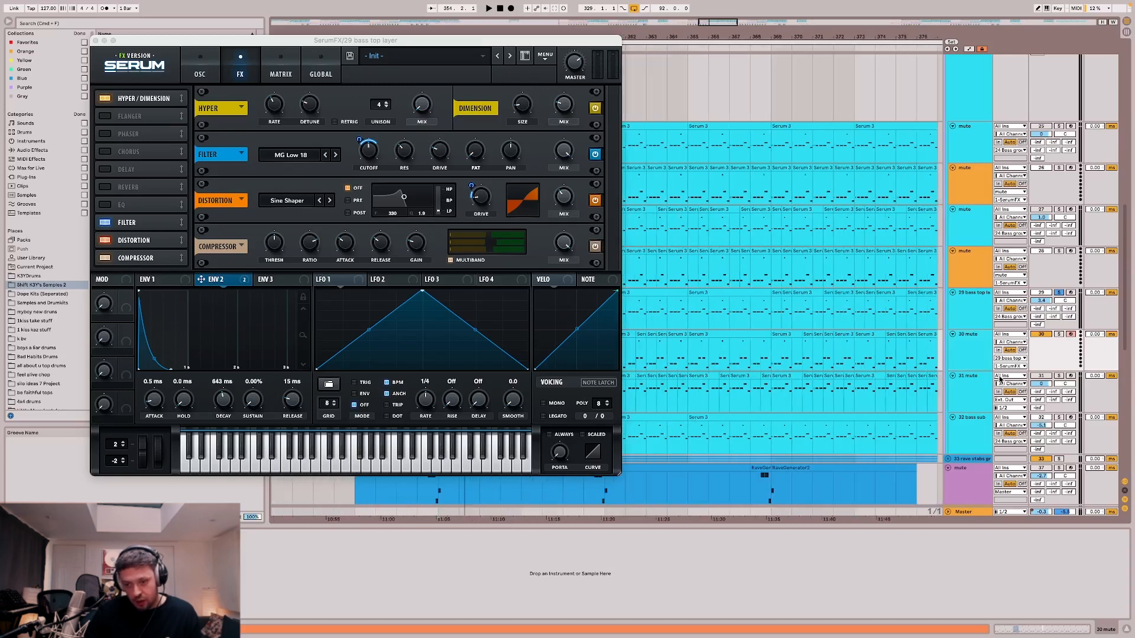
left_click(1010, 359)
left_click(1010, 360)
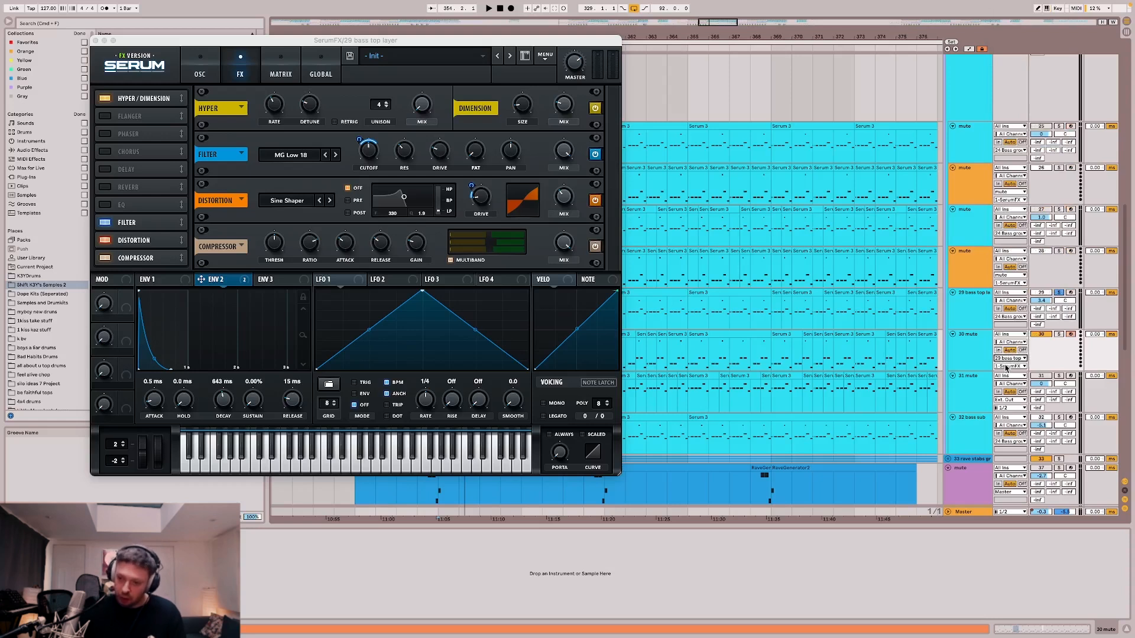
left_click(968, 312)
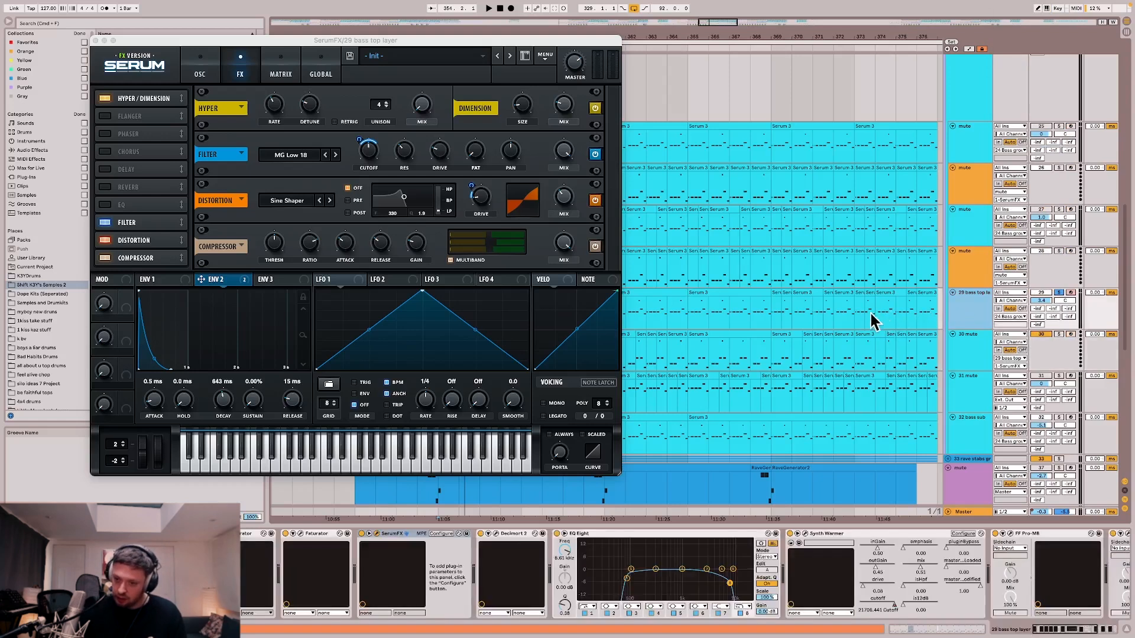
Check the output channel options in track 30 mute's MIDI routing and reselect the bass top layer.
left_click(985, 355)
left_click(1011, 366)
left_click(1011, 368)
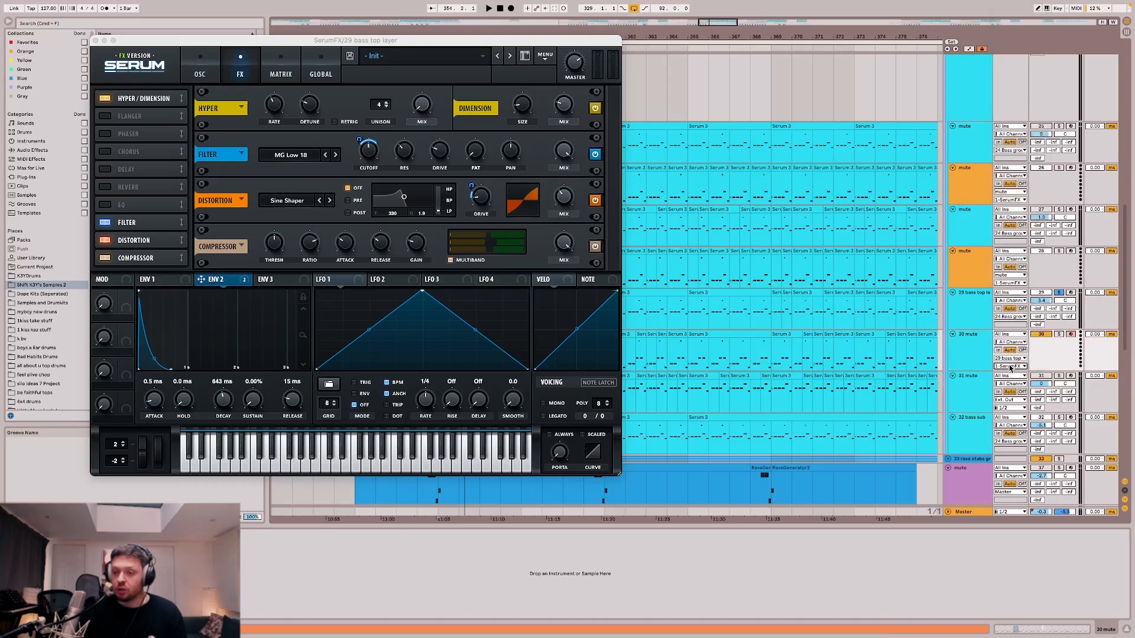
left_click(1012, 366)
left_click(1008, 366)
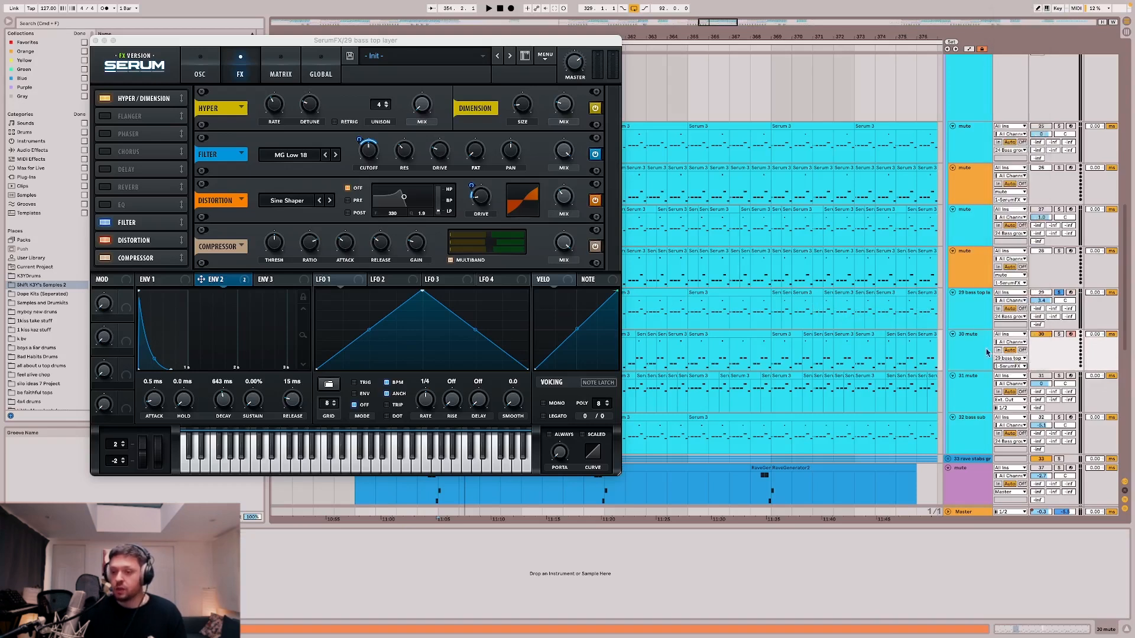
left_click(989, 314)
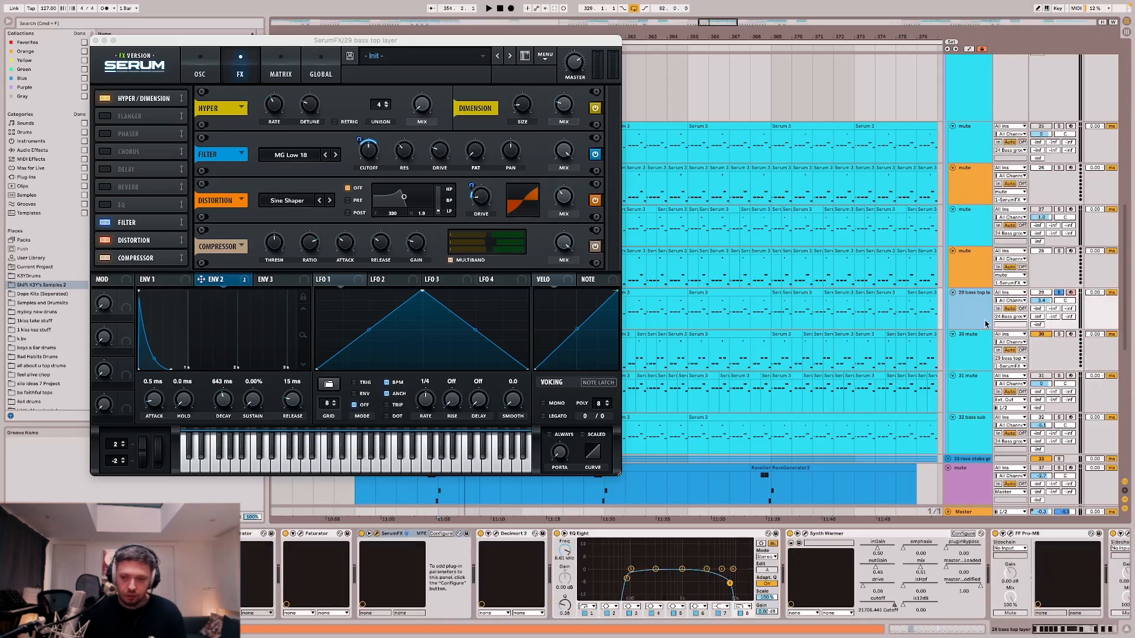
Play a short passage of the soloed bass top layer through its SerumFX effects and stop.
key("space")
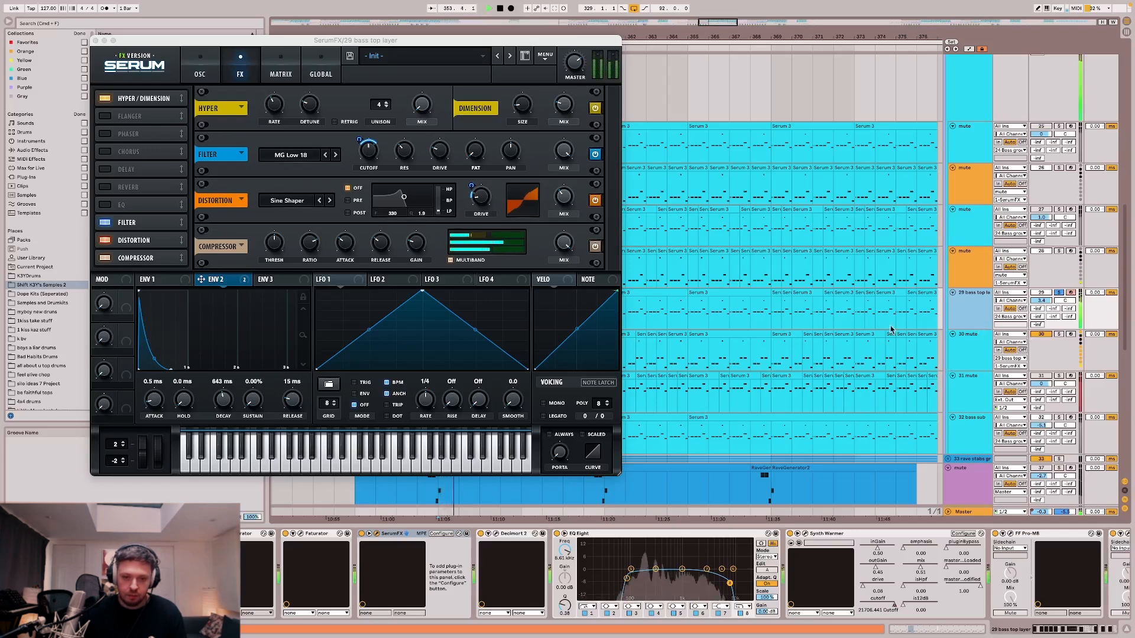
key("space")
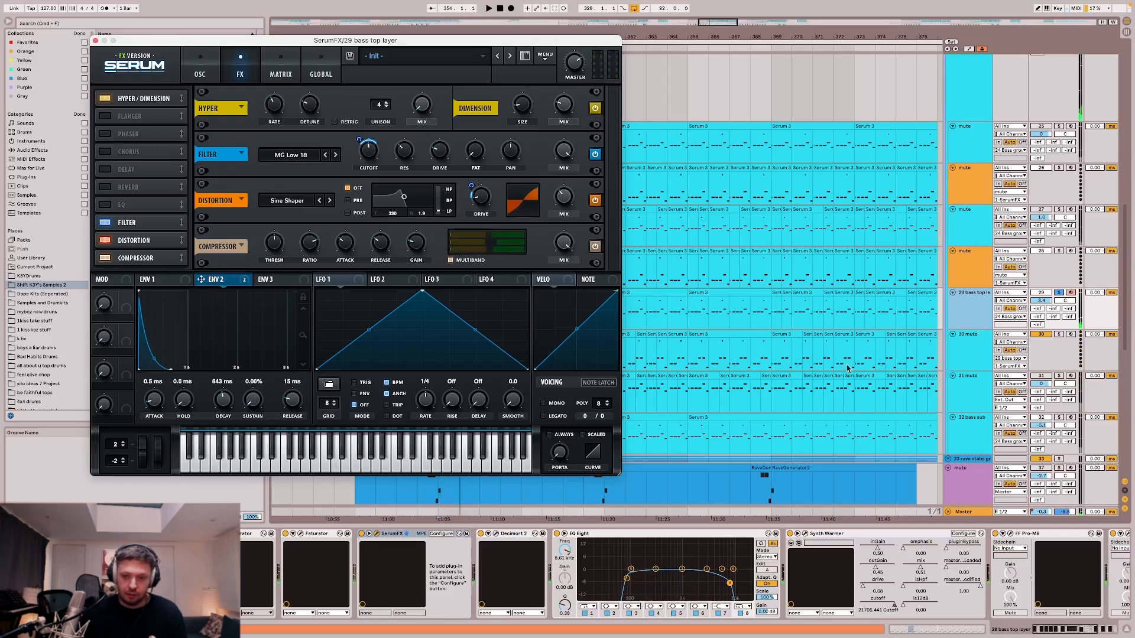
scroll(703, 329, "left", 5)
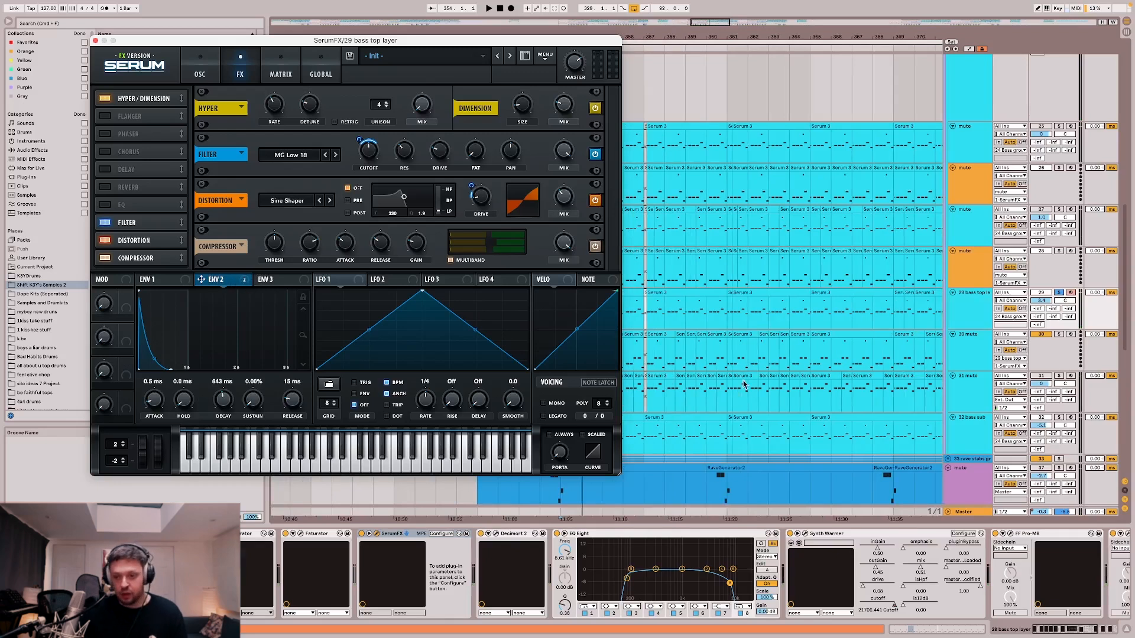
scroll(694, 356, "left", 3)
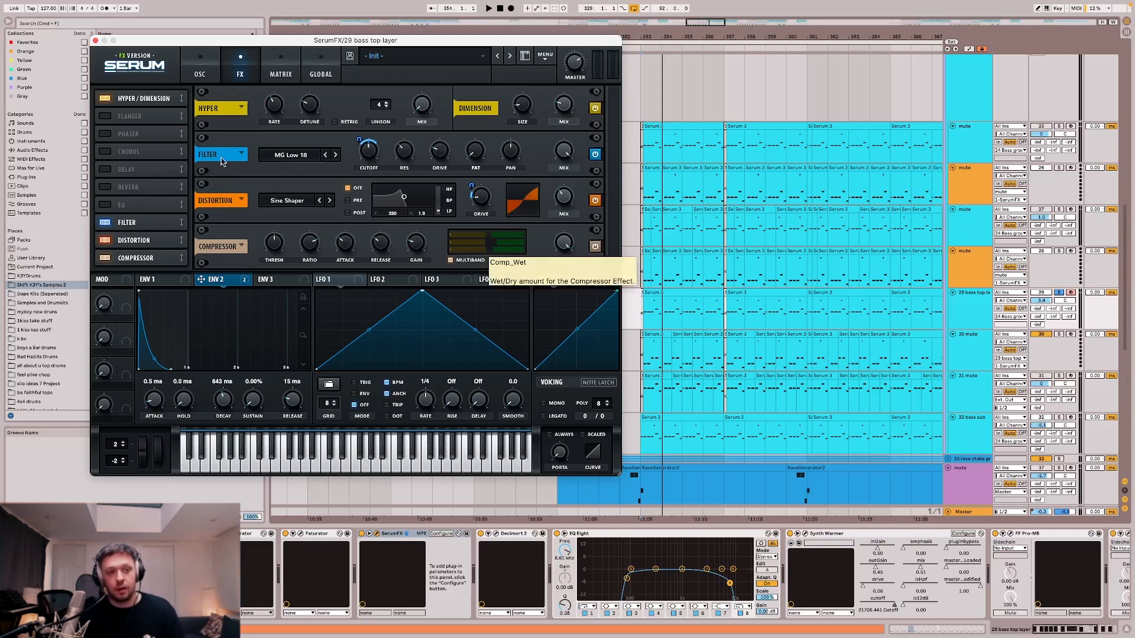
On SerumFX's oscillator page, switch off oscillator A and enable the Noise source set to Audio In during playback.
left_click(194, 68)
key("space")
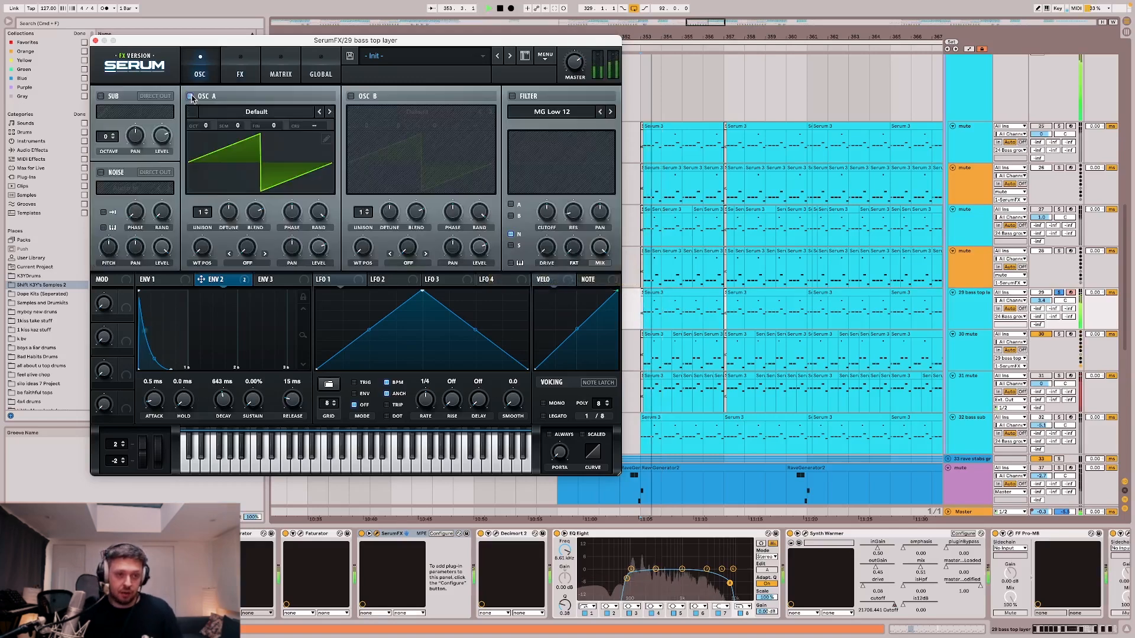
left_click(191, 97)
left_click(355, 97)
left_click(355, 98)
left_click(112, 173)
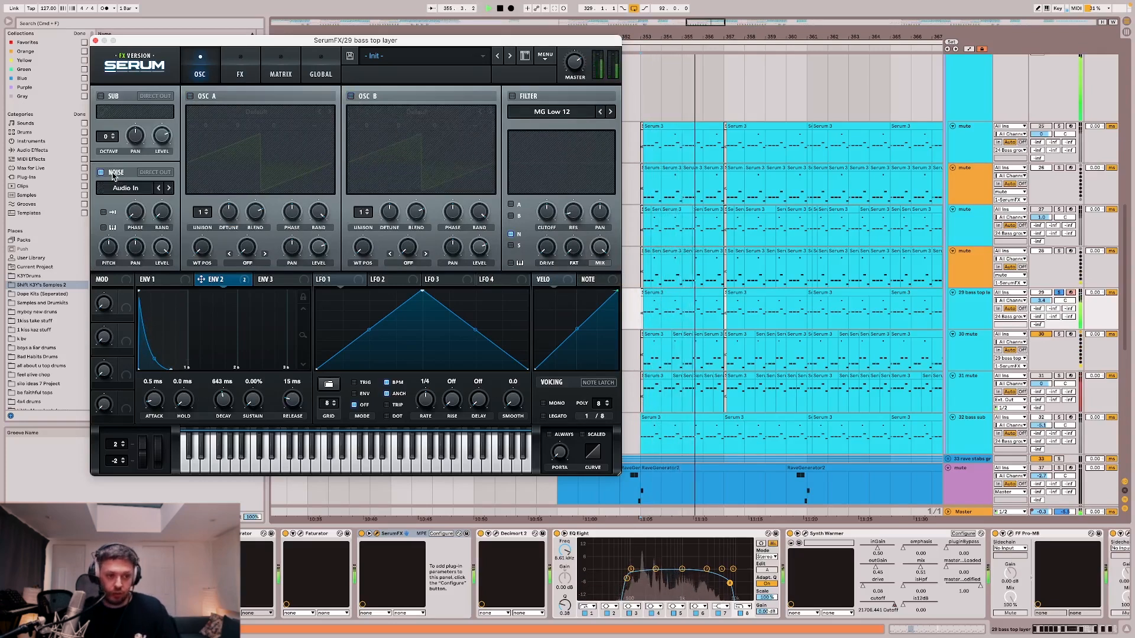
key("space")
Audition SerumFX's effects on the bass top layer, bypassing and restoring the Compressor and Distortion, and close the plugin.
left_click(223, 66)
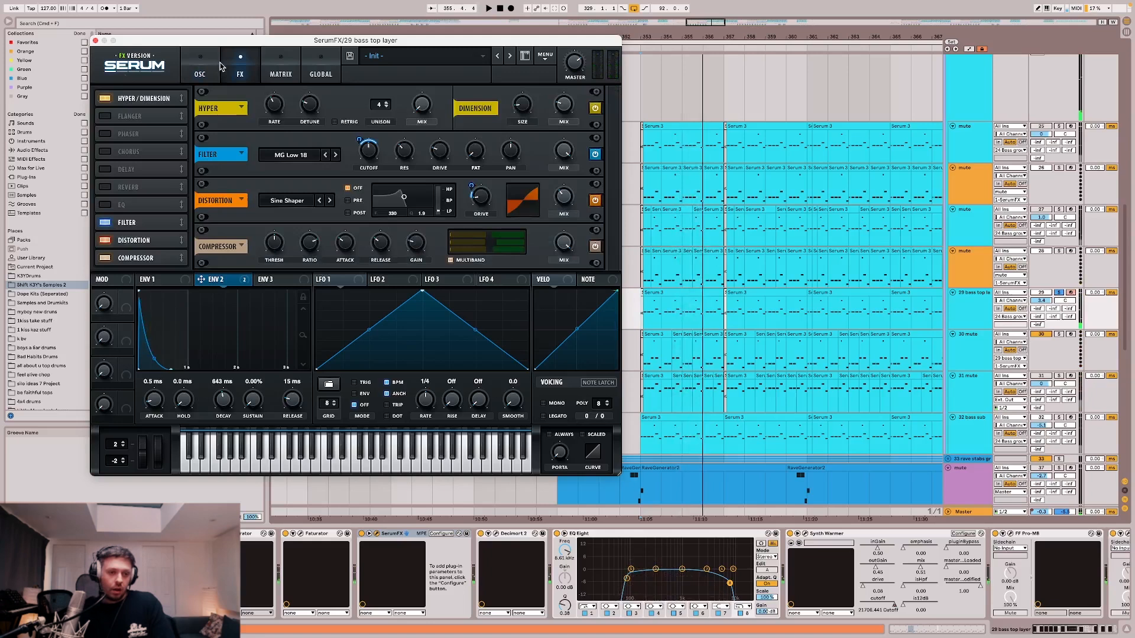
key("space")
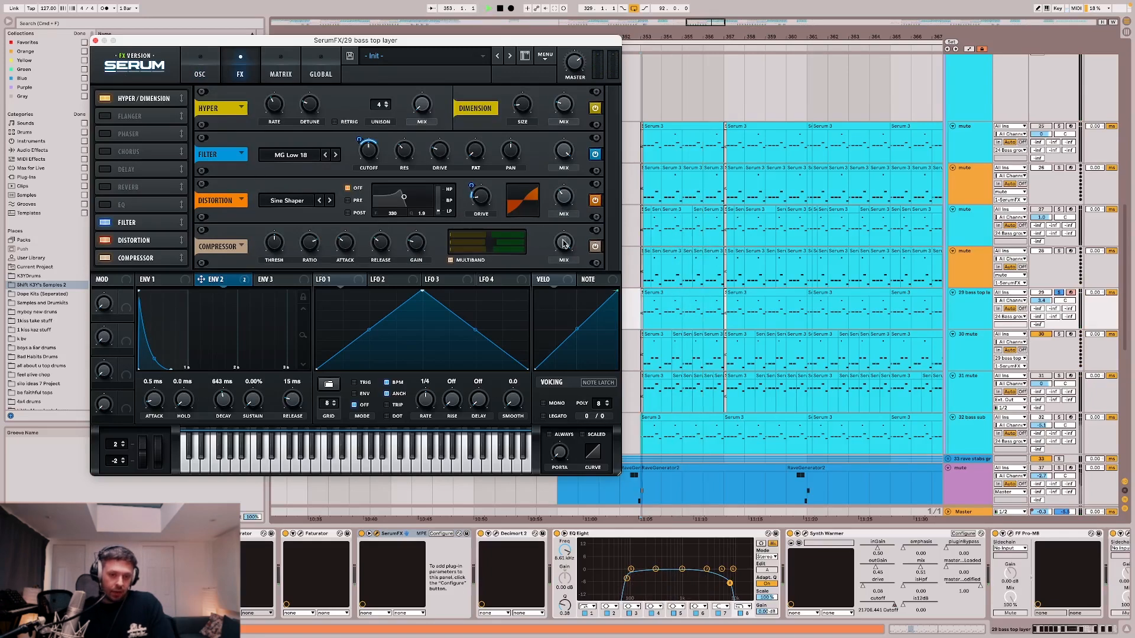
left_click(594, 248)
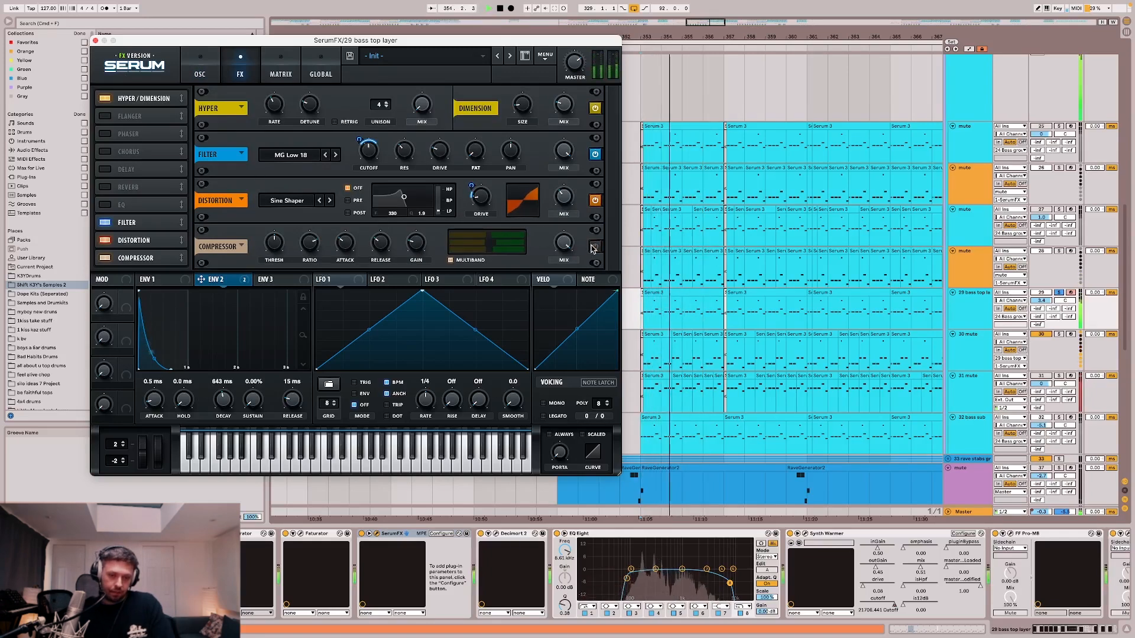
left_click(595, 201)
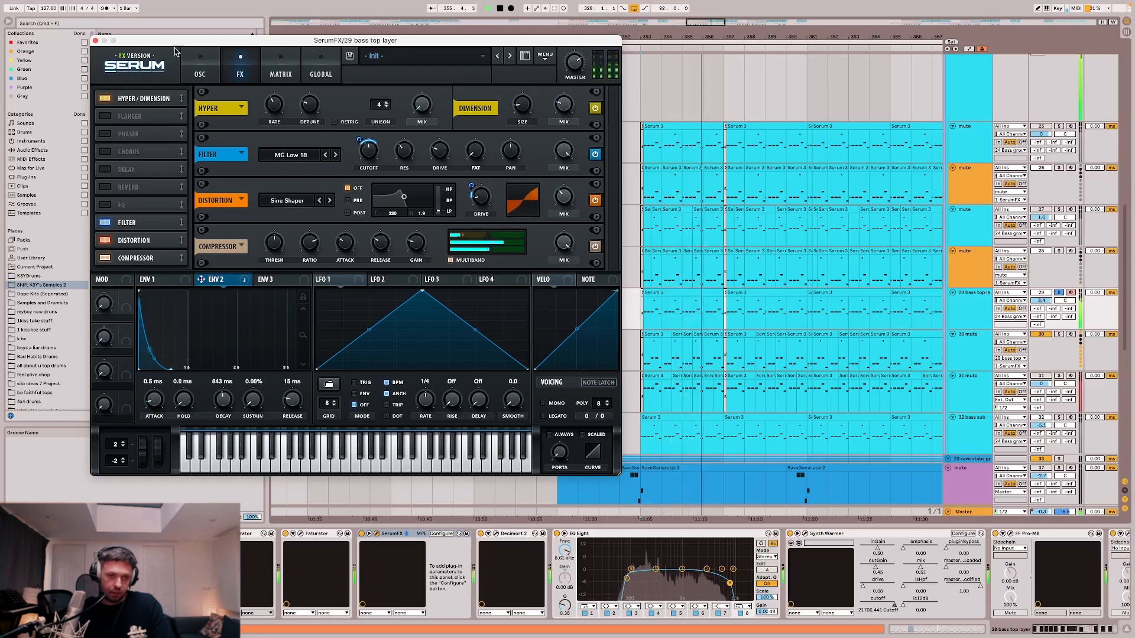
key("space")
left_click(95, 41)
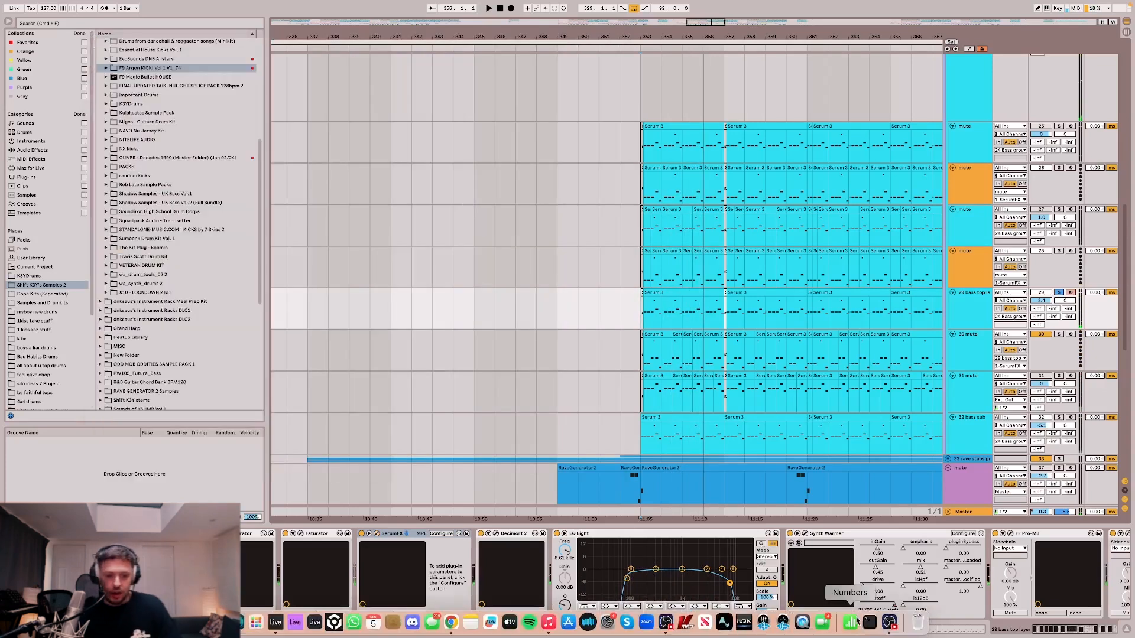
Open Decimort 2 on the bass top layer, compare playback with and without it, review its resolution, and close it.
left_click(496, 534)
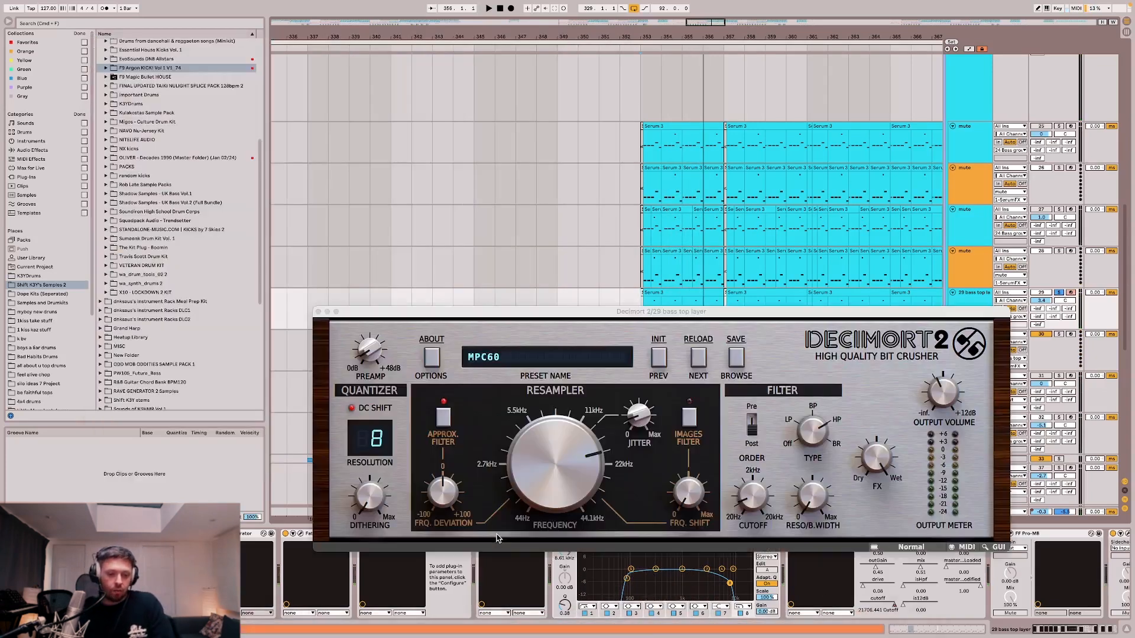
key("space")
left_click_drag(589, 314, 464, 129)
key("space")
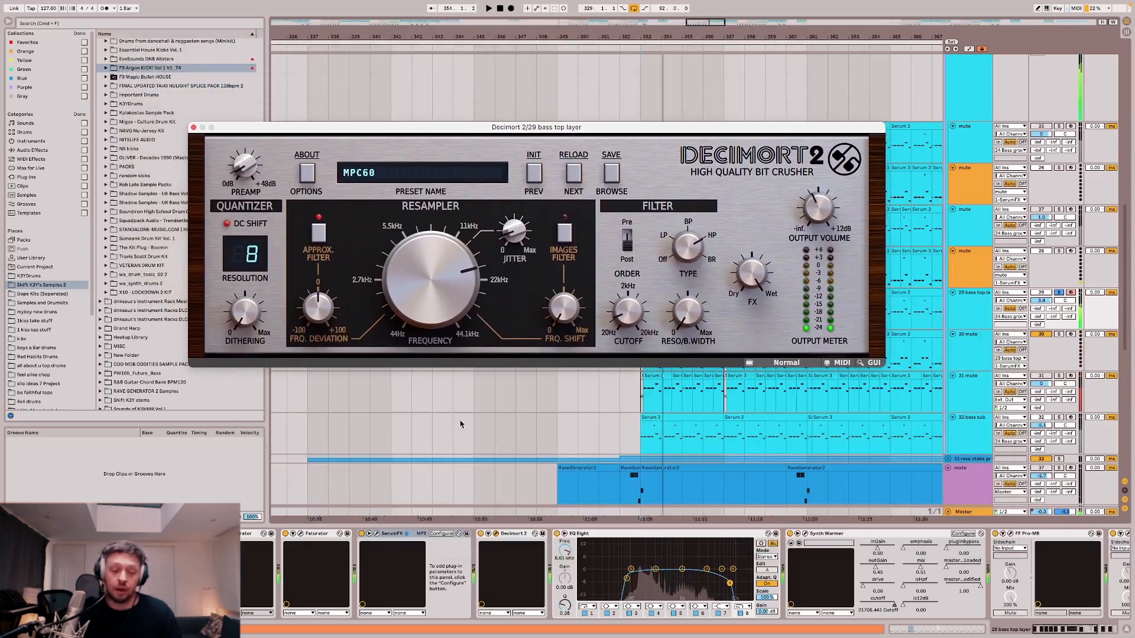
left_click(480, 535)
key("space")
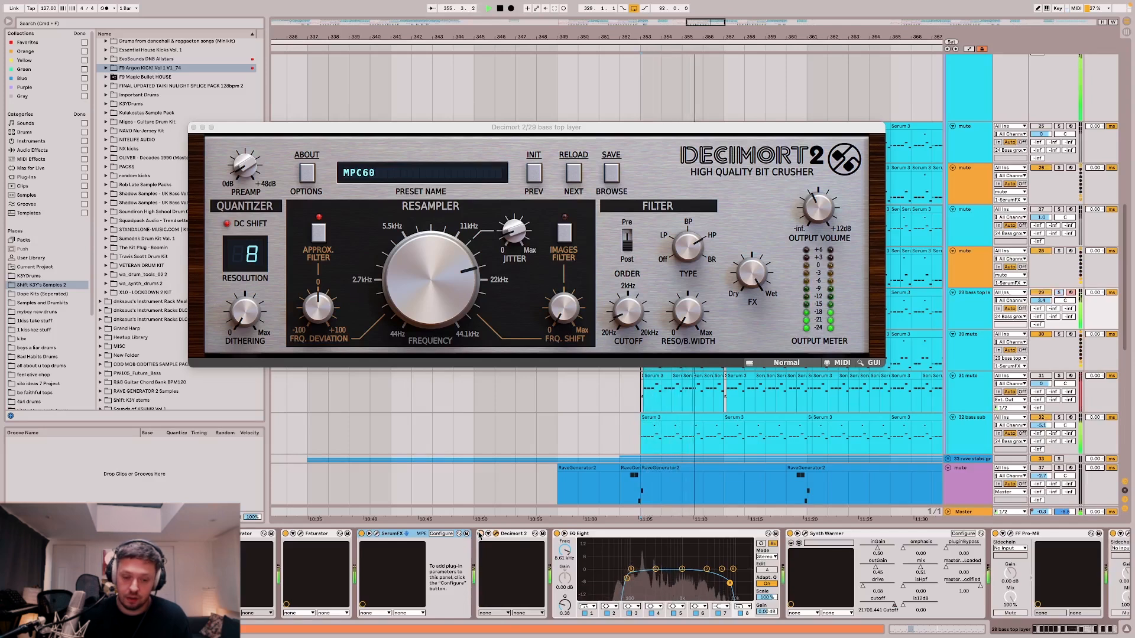
key("space")
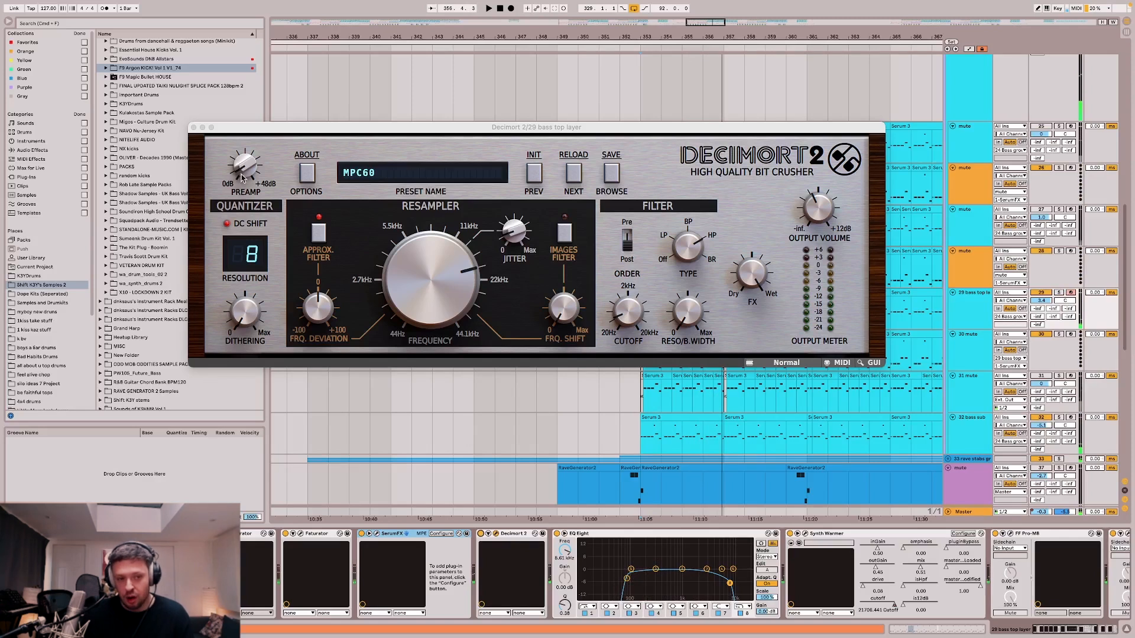
left_click(252, 260)
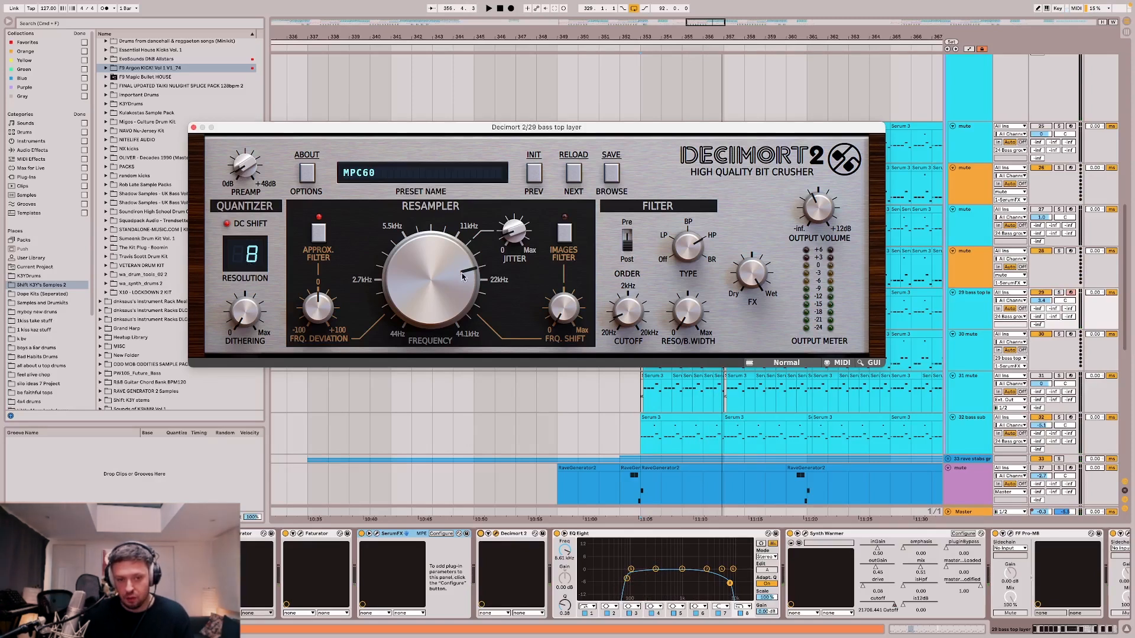
left_click(496, 534)
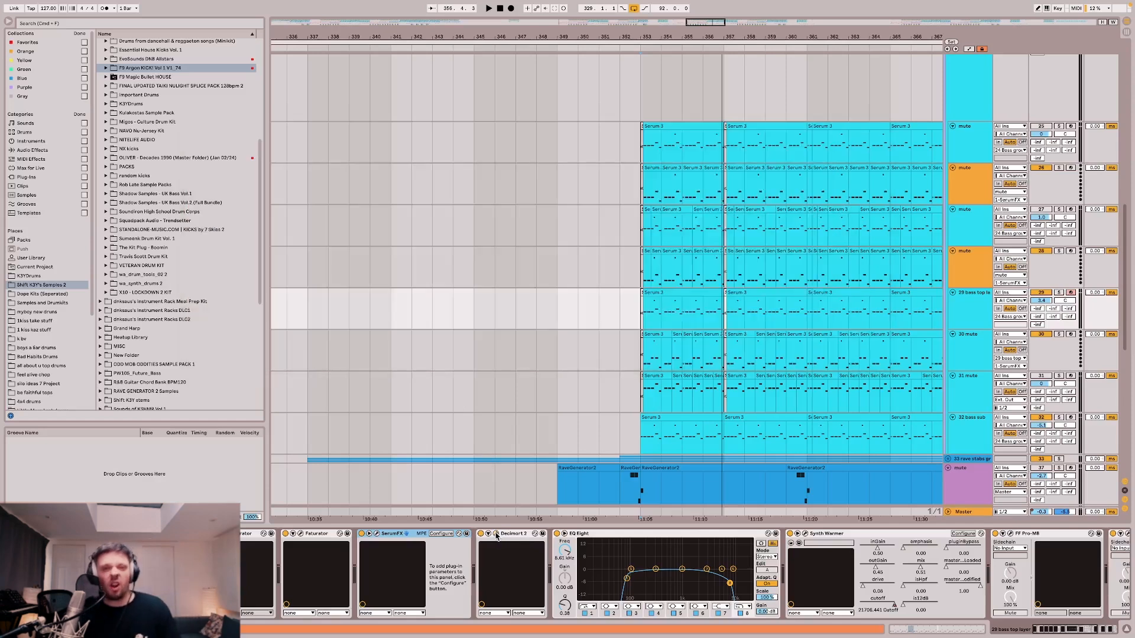
Open Synth Warmer on the bass top layer and examine its cutoff automation across the arrangement.
scroll(646, 535, "right", 4)
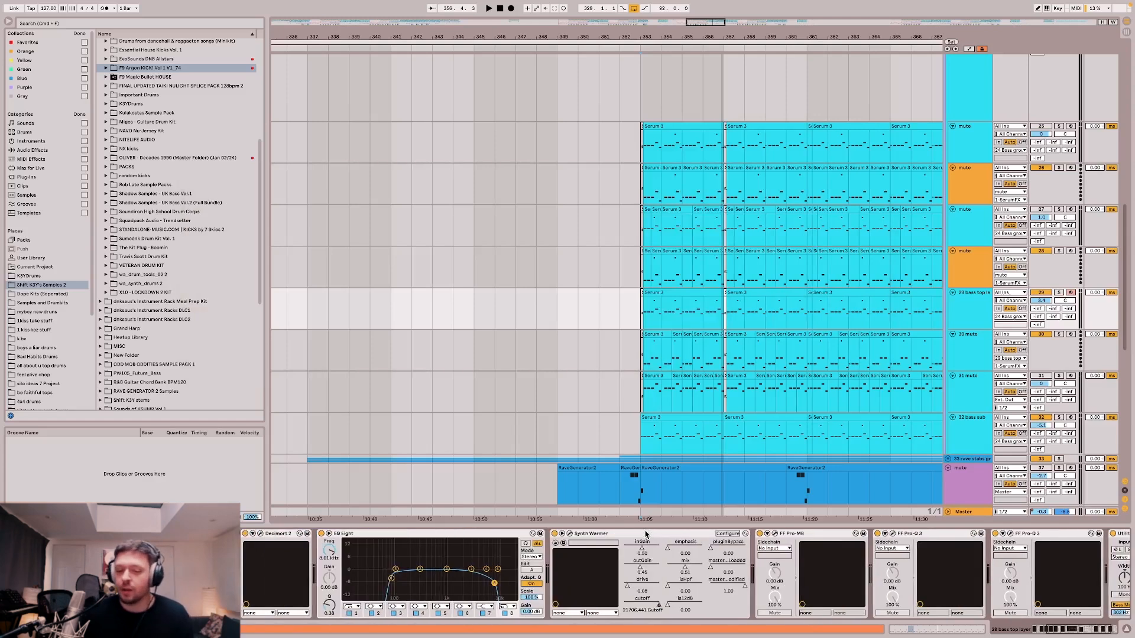
left_click(349, 534)
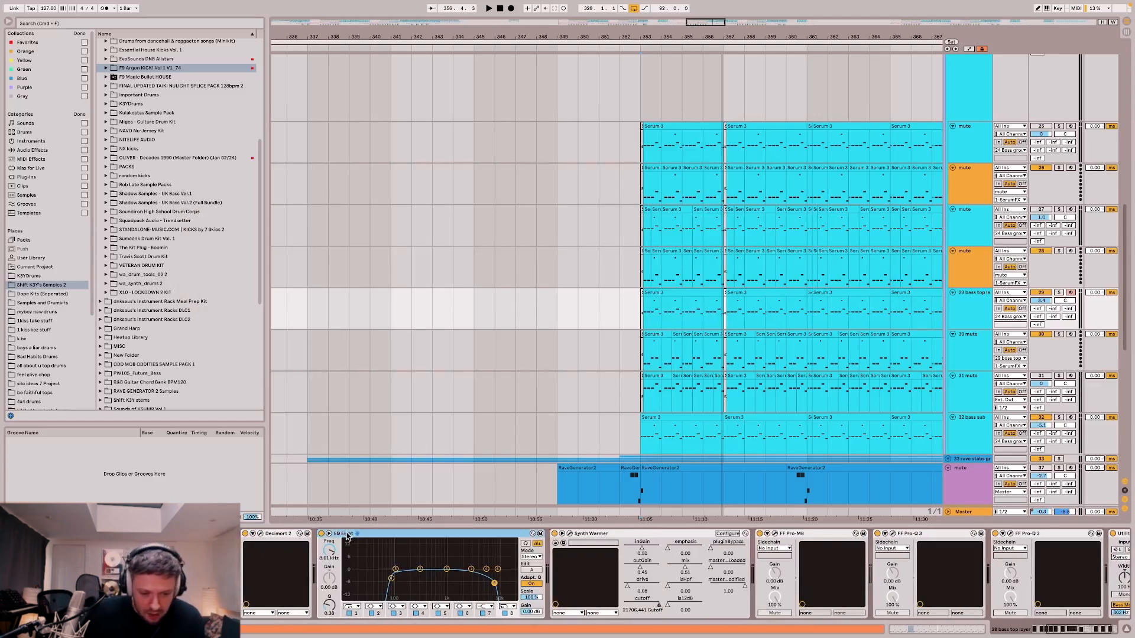
left_click(571, 534)
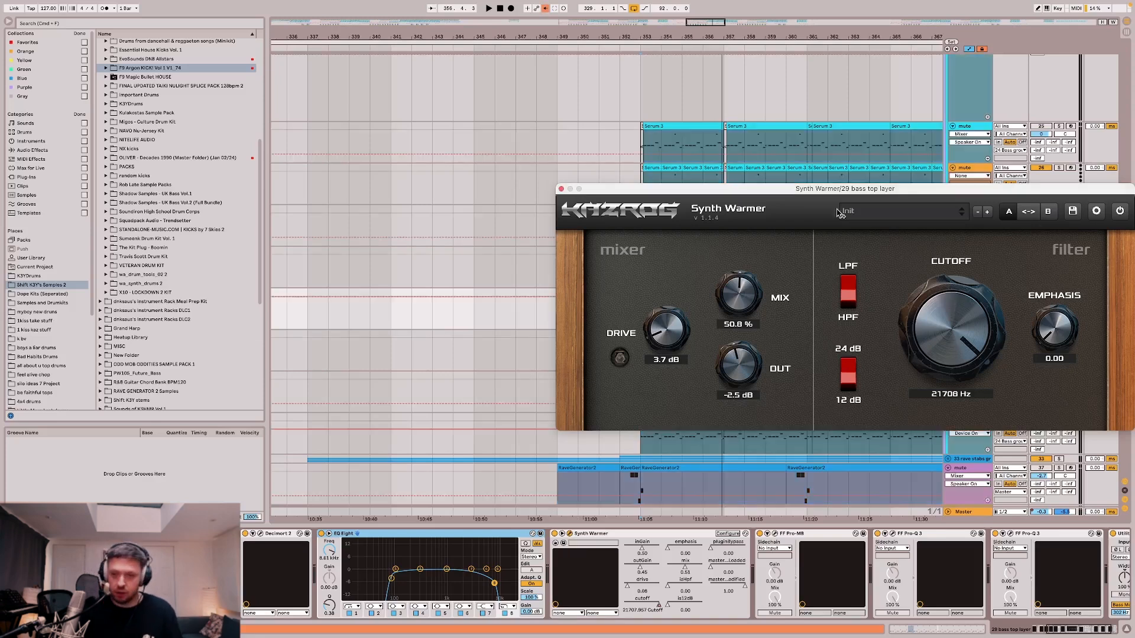
left_click_drag(835, 193, 750, 419)
scroll(751, 359, "down", 8)
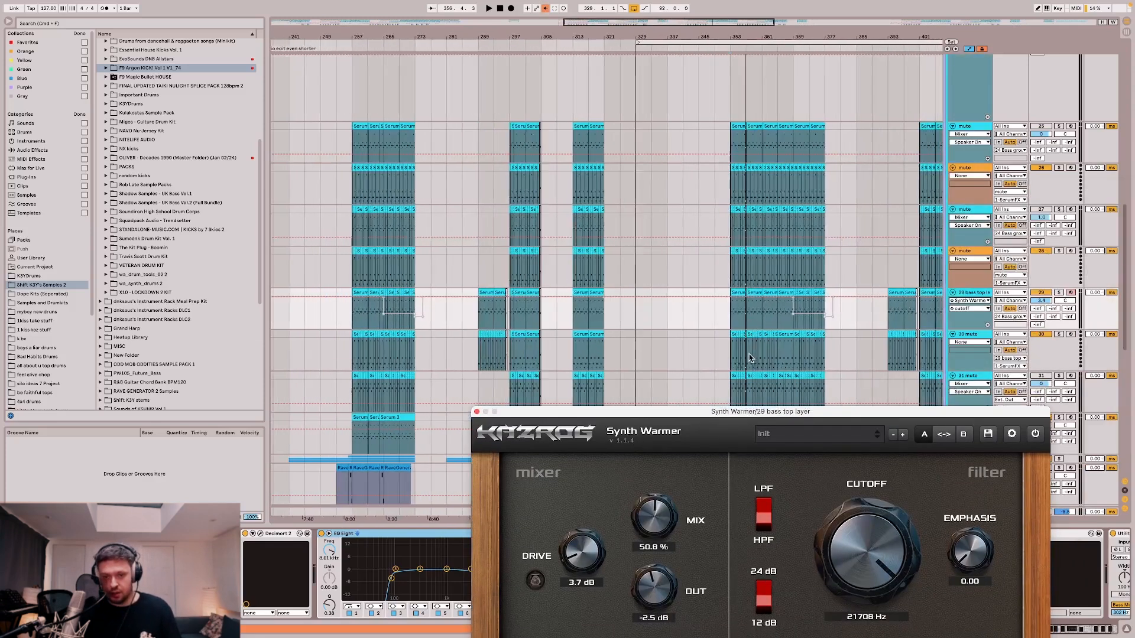
scroll(787, 337, "up", 1)
scroll(787, 338, "right", 2)
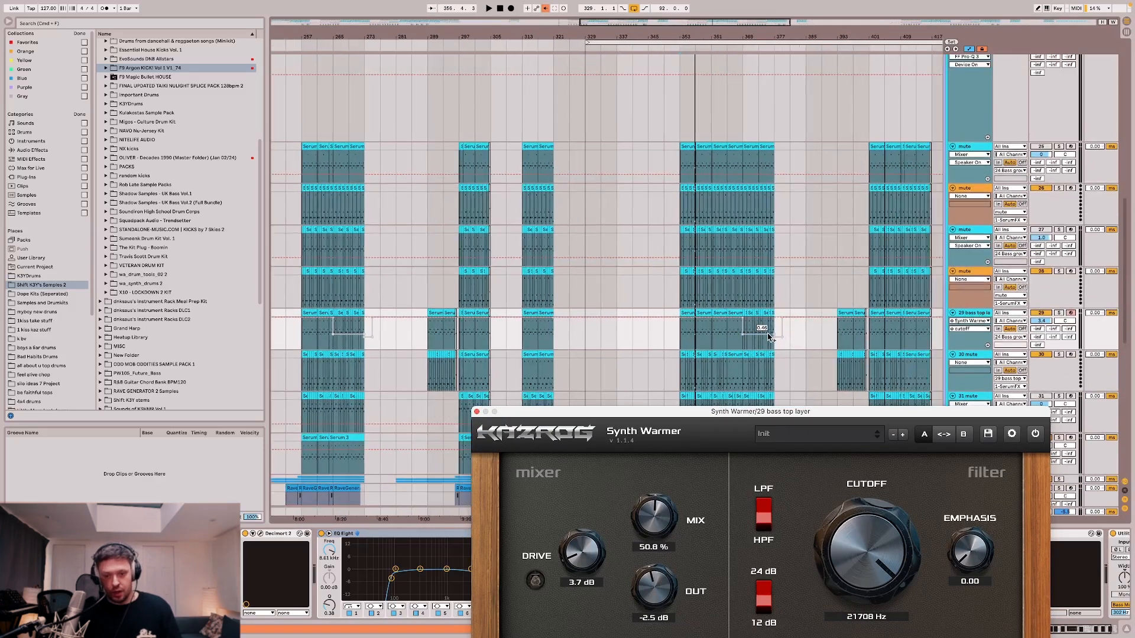
scroll(804, 341, "right", 3)
left_click_drag(531, 418, 515, 264)
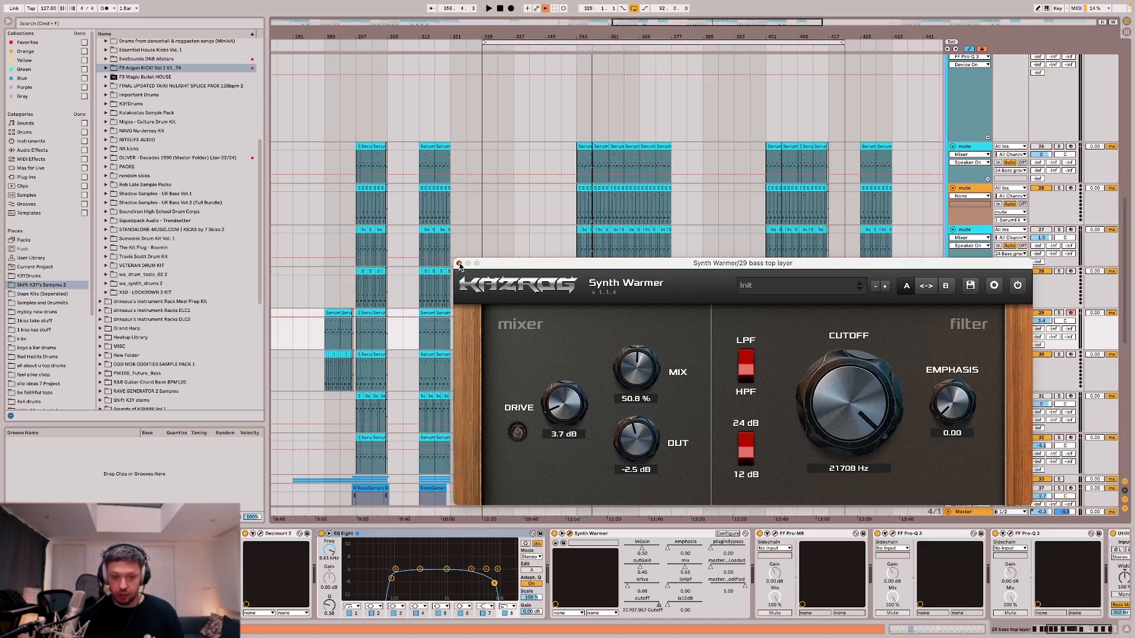
Compare the bass top layer with Synth Warmer bypassed and re-enabled during playback, and close the plugin.
left_click_drag(507, 266, 482, 167)
key("space")
left_click(555, 534)
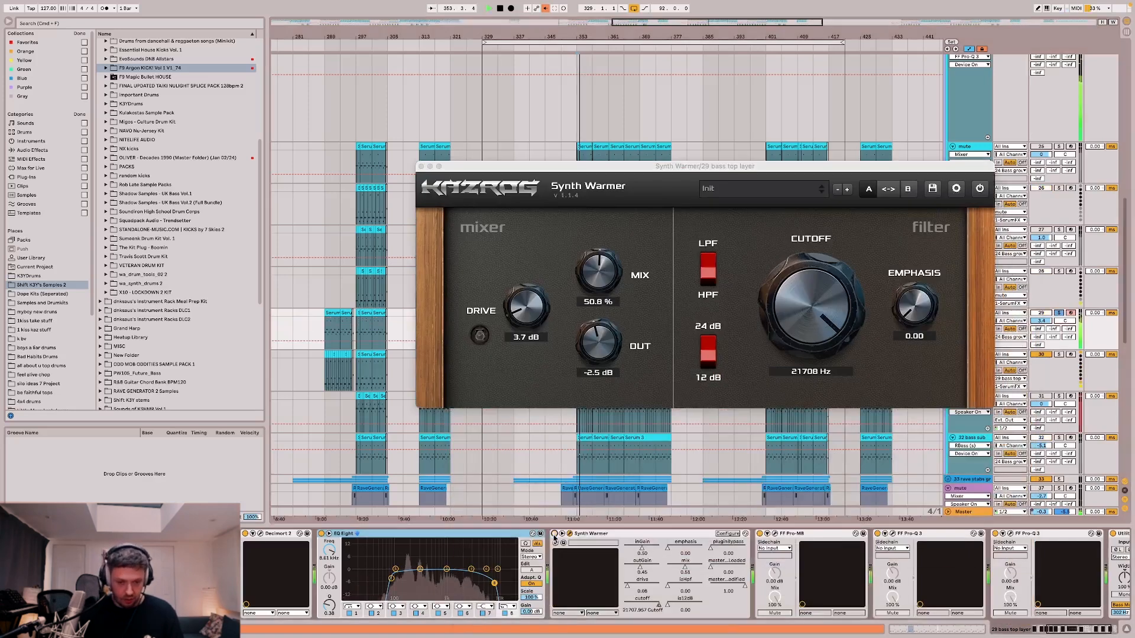
left_click(555, 534)
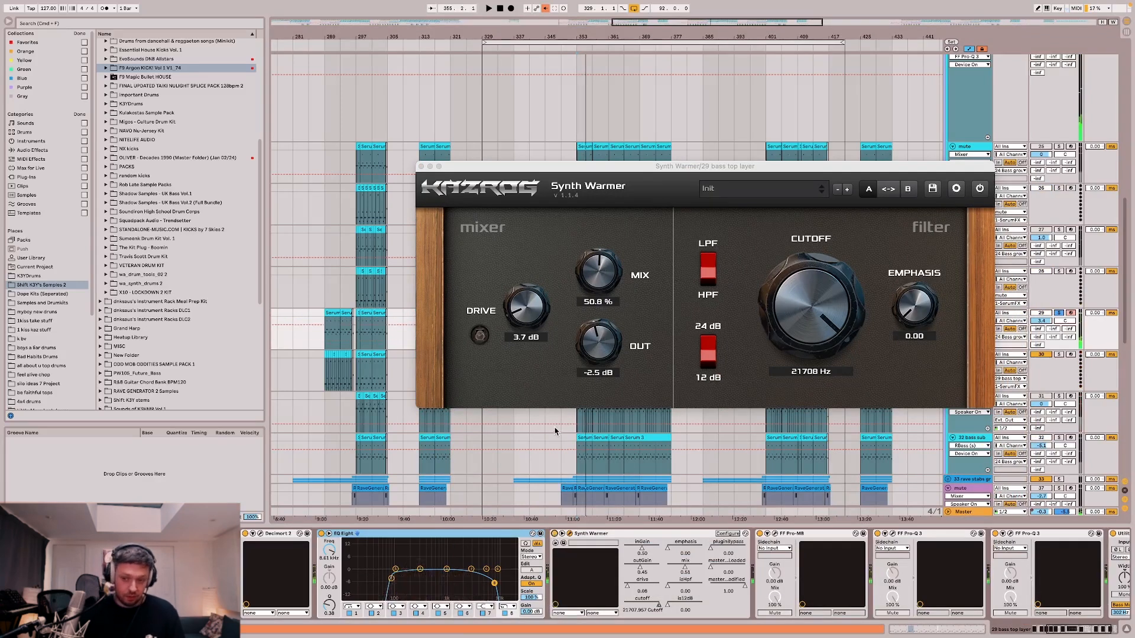
left_click(421, 167)
Open FF Pro-MB on the bass top layer, compare playback with it bypassed and active, and close it.
scroll(651, 376, "up", 5)
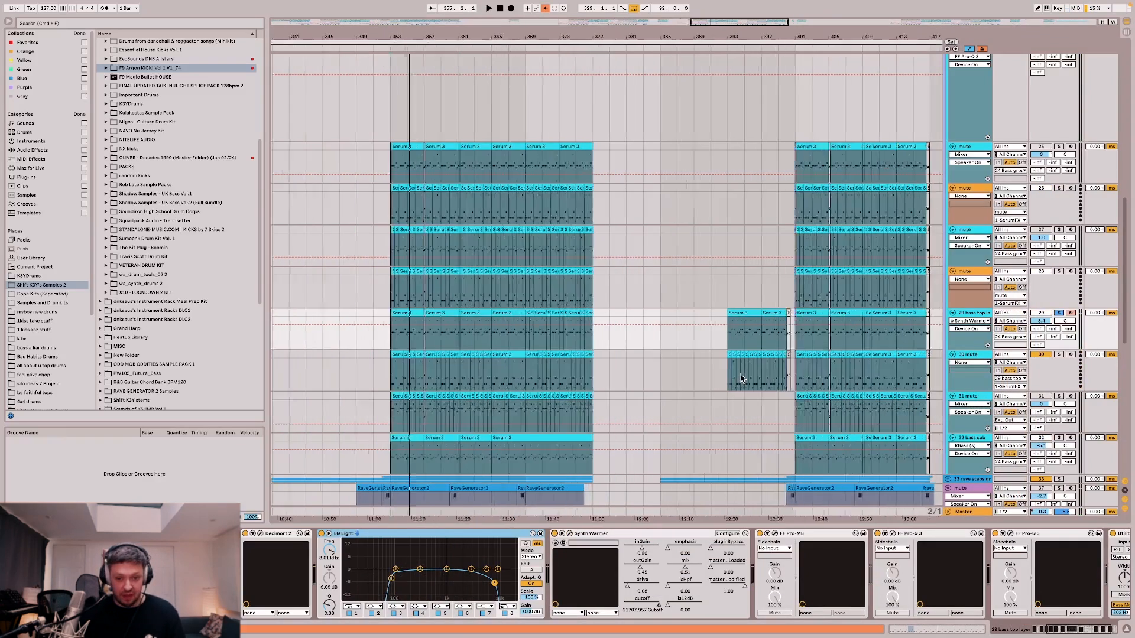
left_click(776, 535)
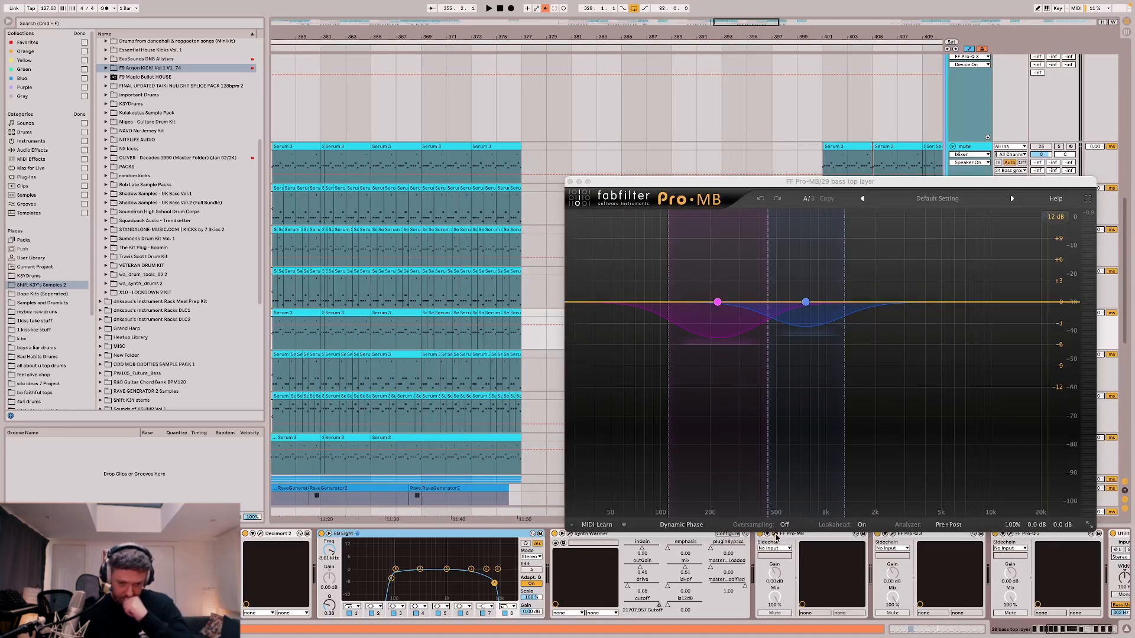
left_click_drag(613, 179, 496, 67)
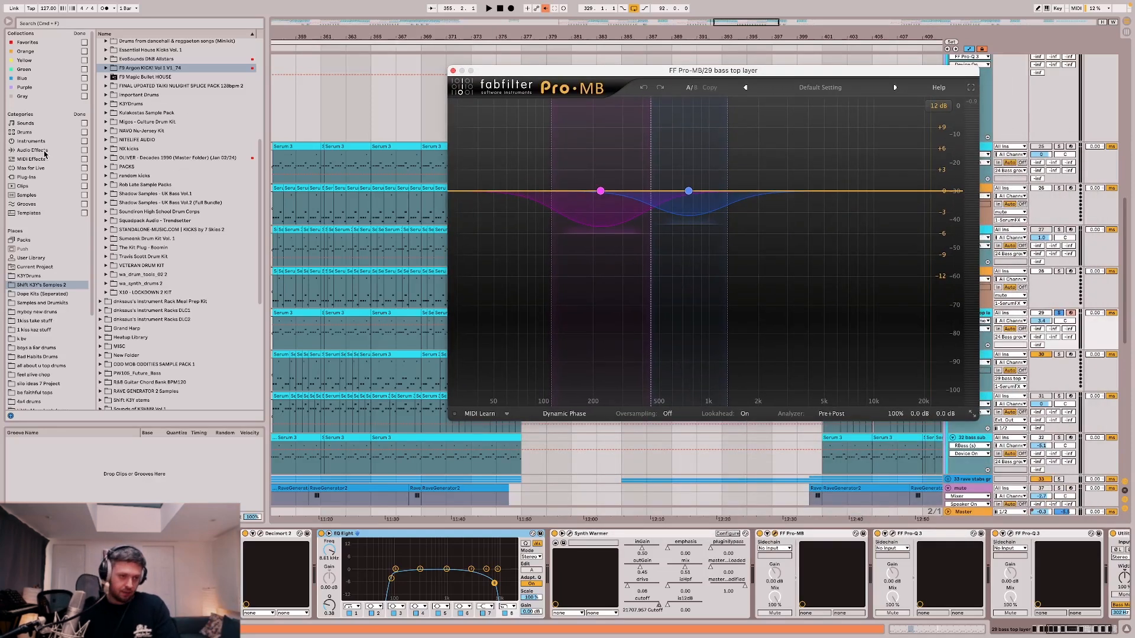
key("space")
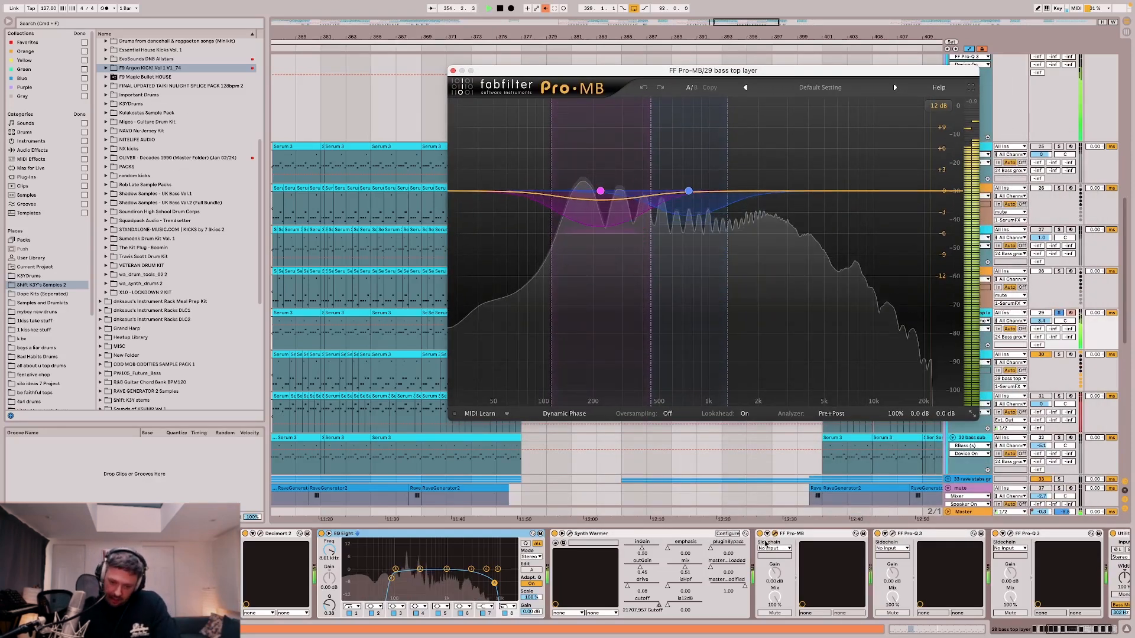
left_click(760, 534)
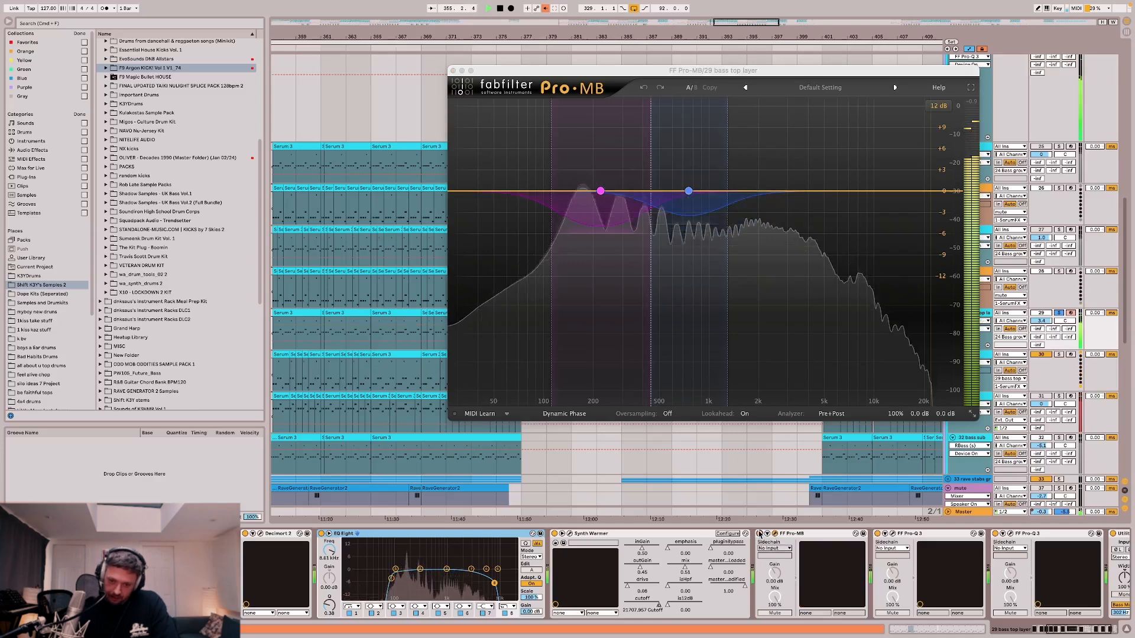
left_click(760, 534)
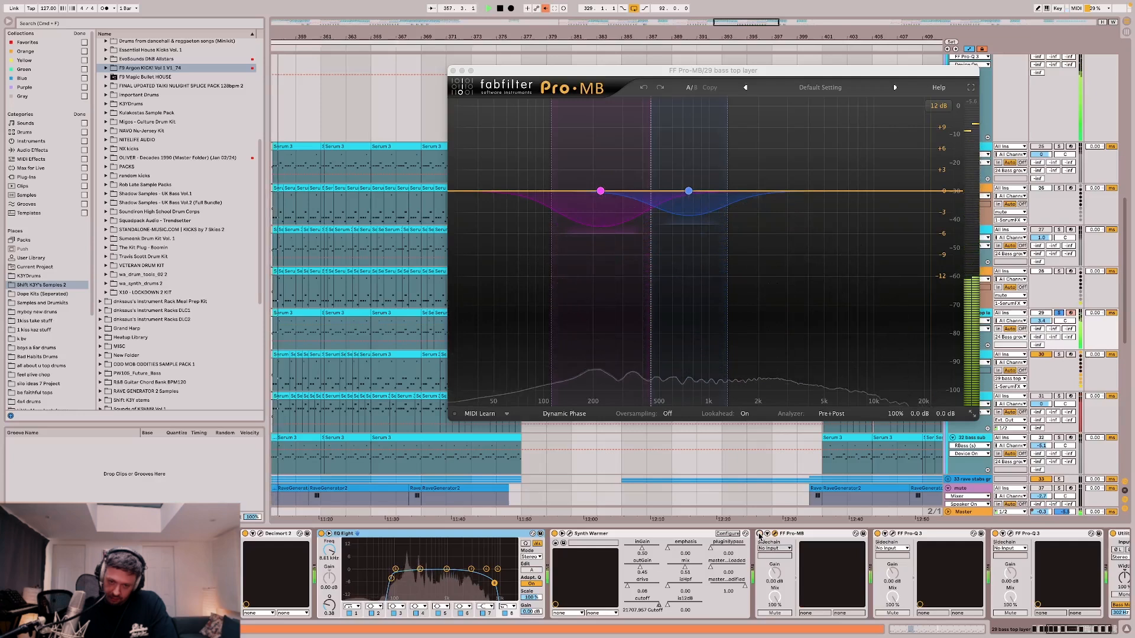
left_click(775, 534)
key("space")
Open the FF Pro-Q 3 that follows Pro-MB and play the bass top layer to inspect its frequency spectrum.
scroll(775, 535, "right", 3)
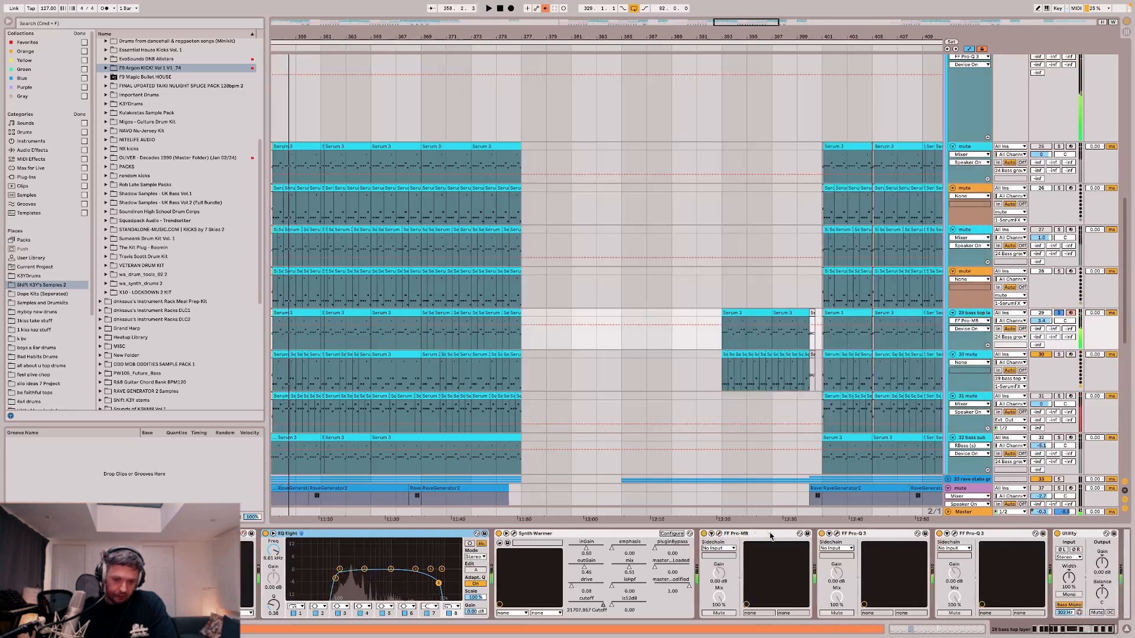
left_click(796, 534)
key("space")
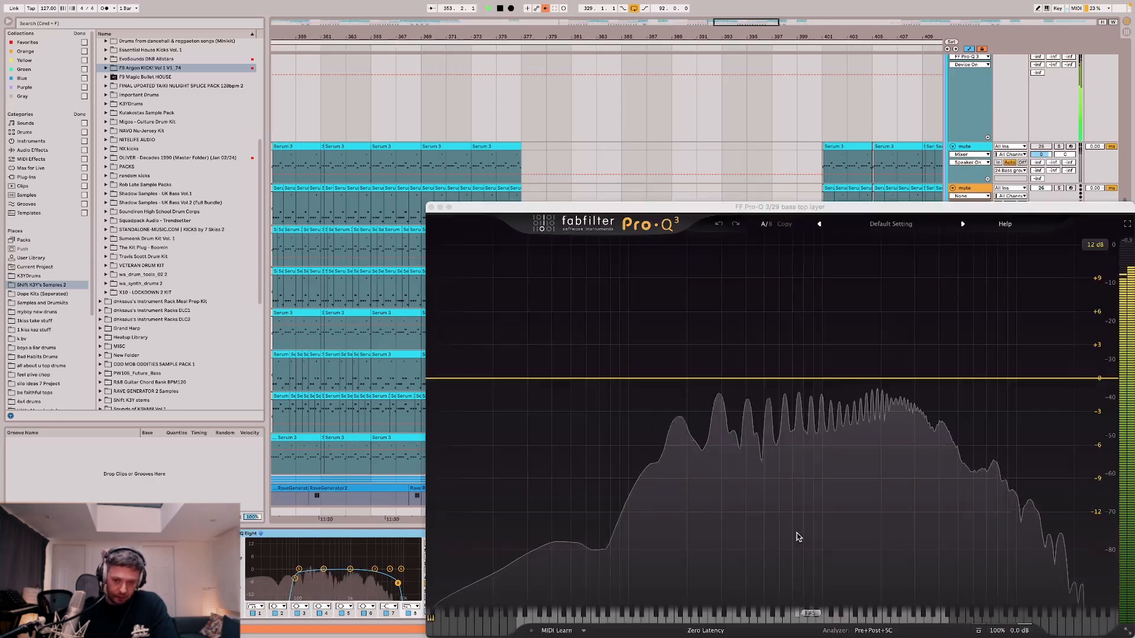
key("space")
left_click_drag(461, 207, 354, 46)
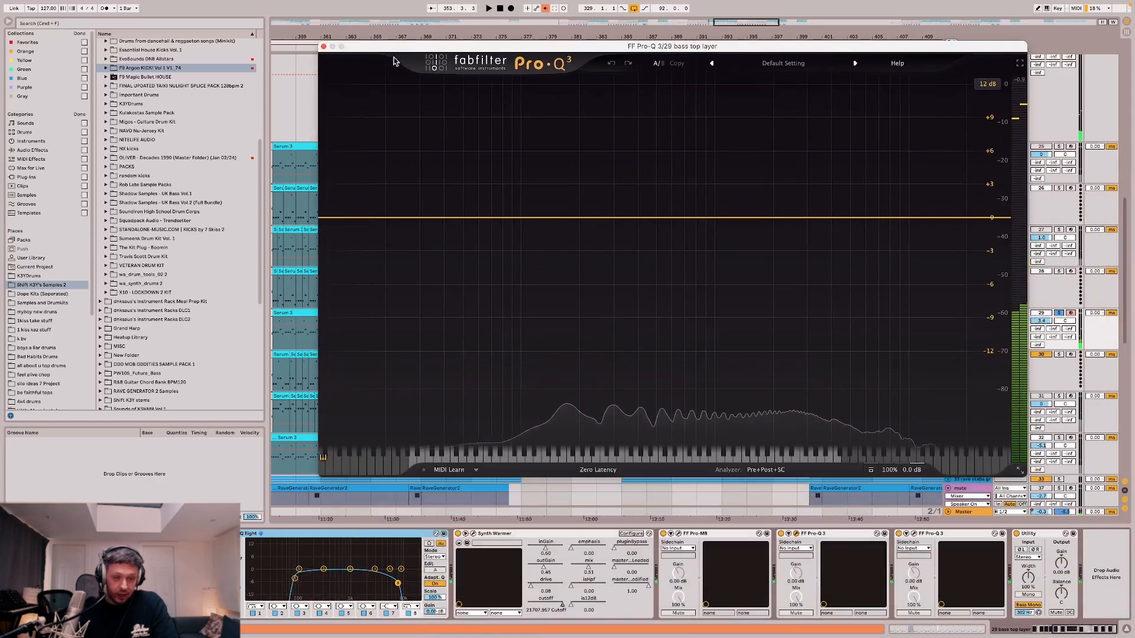
key("space")
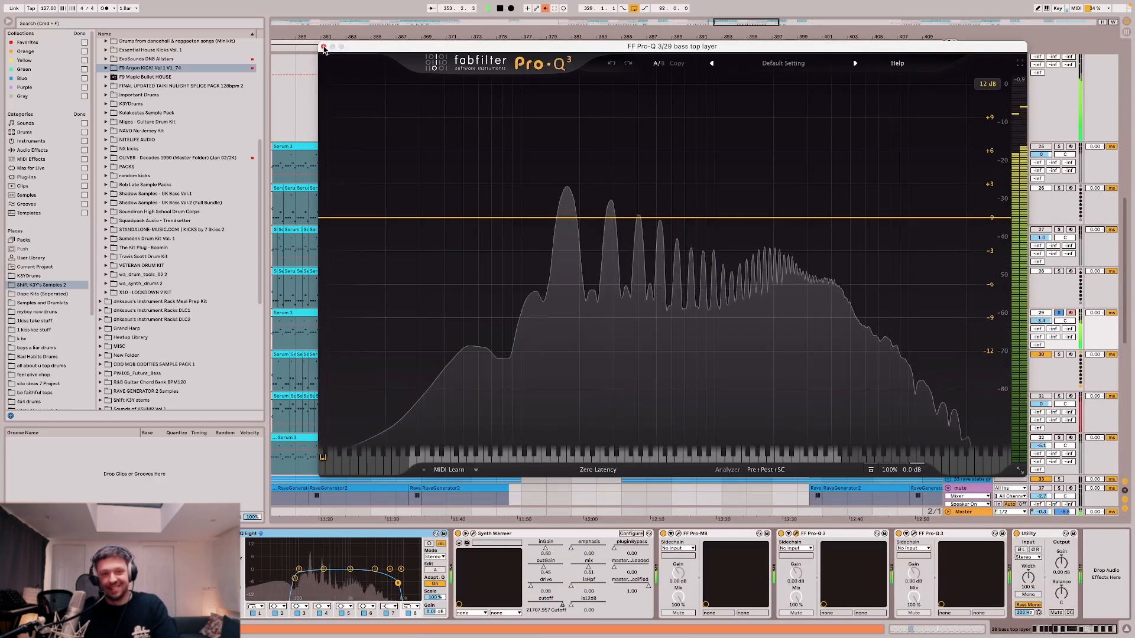
Close the first FF Pro-Q 3, stop playback, and examine the EQ curve of the last FF Pro-Q 3 on the bass top layer.
left_click(323, 46)
key("space")
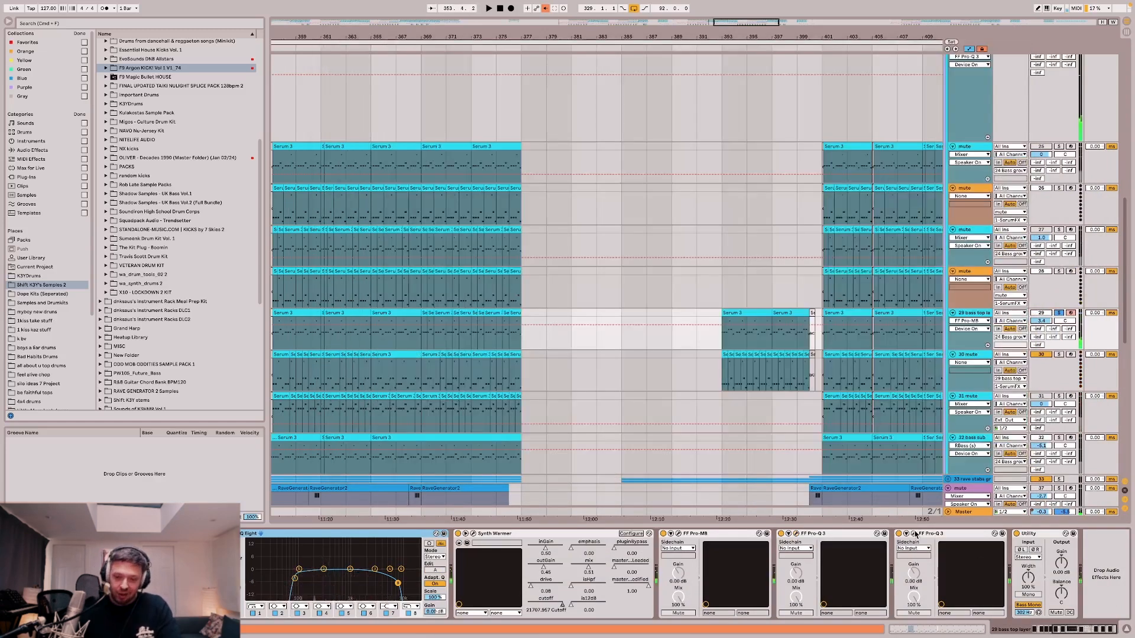
left_click(914, 534)
mouse_move(675, 386)
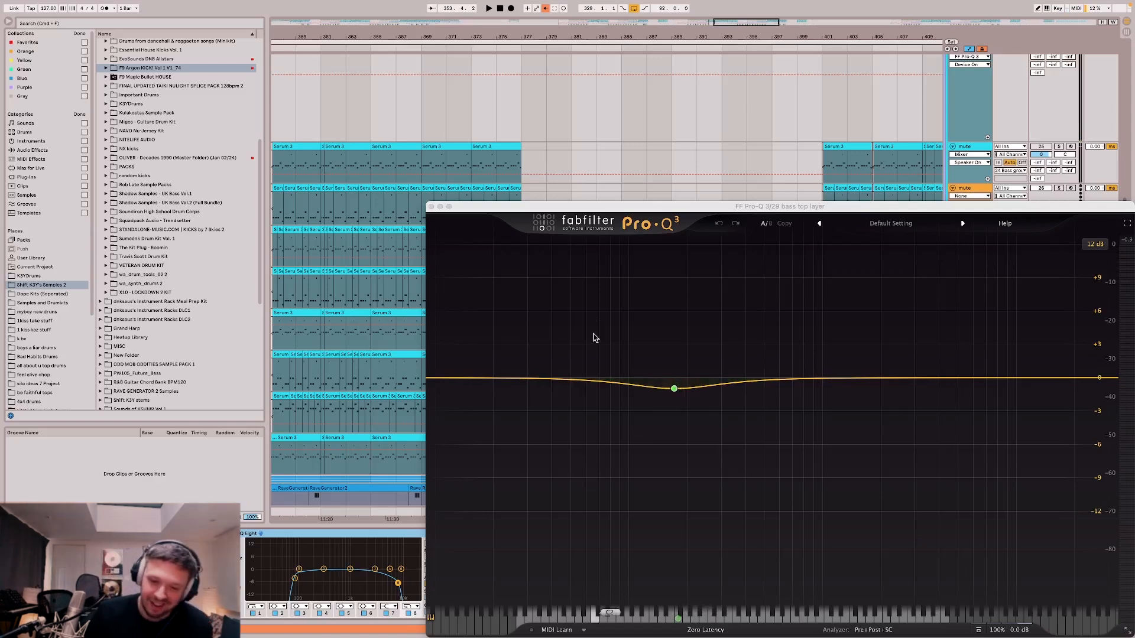
left_click(431, 207)
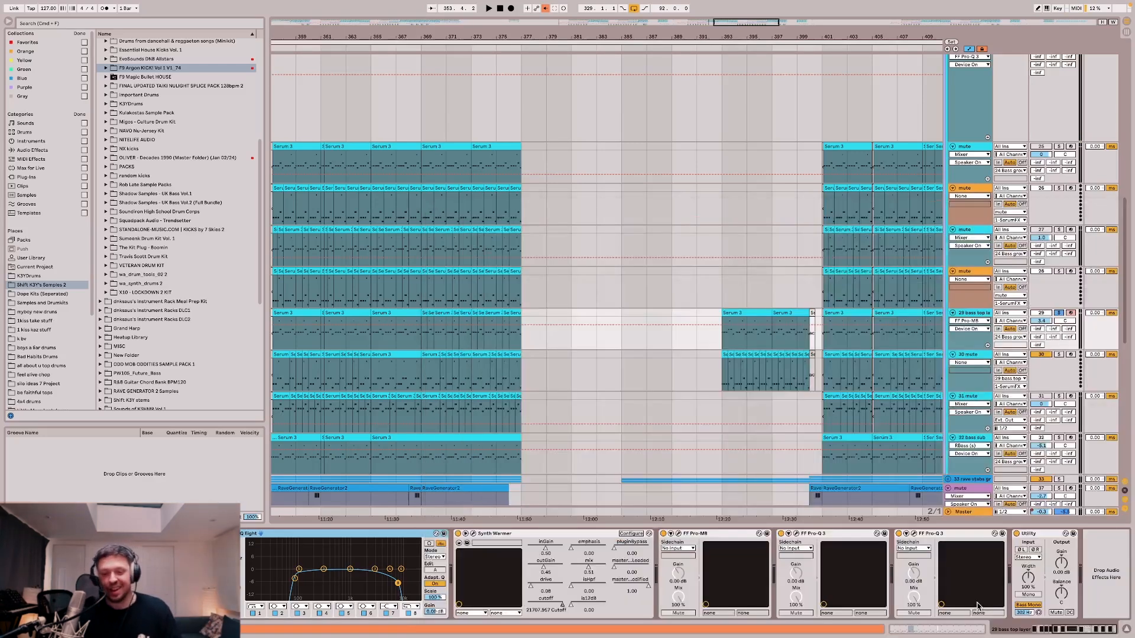
Recheck the curve of the FF Pro-Q 3 that follows Pro-MB and close its window.
left_click(797, 534)
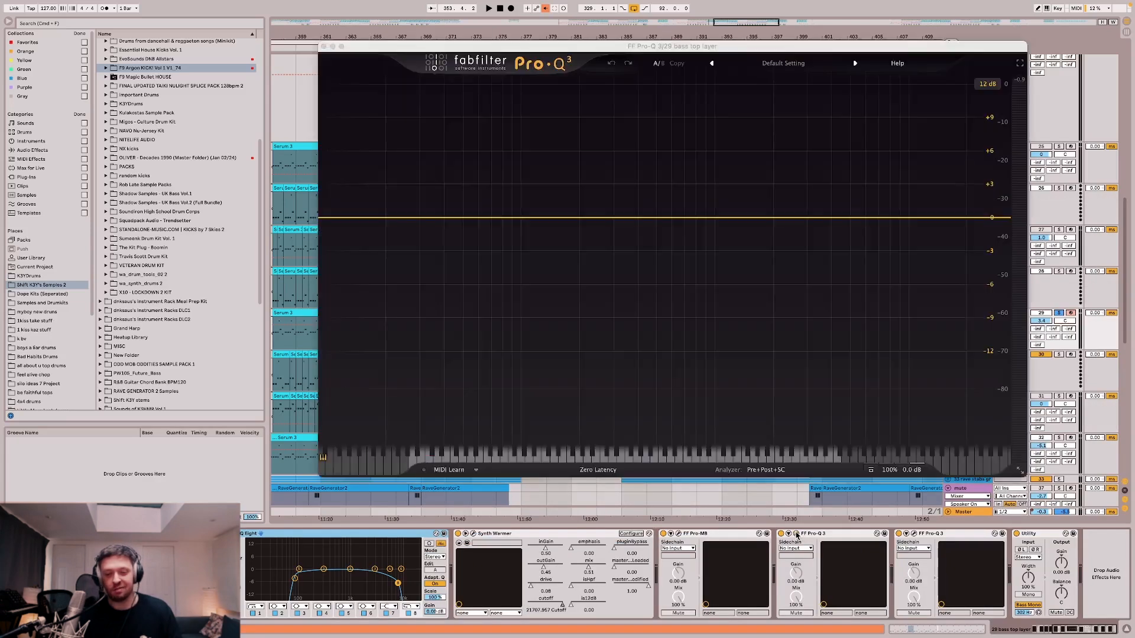
left_click(796, 534)
left_click(826, 535)
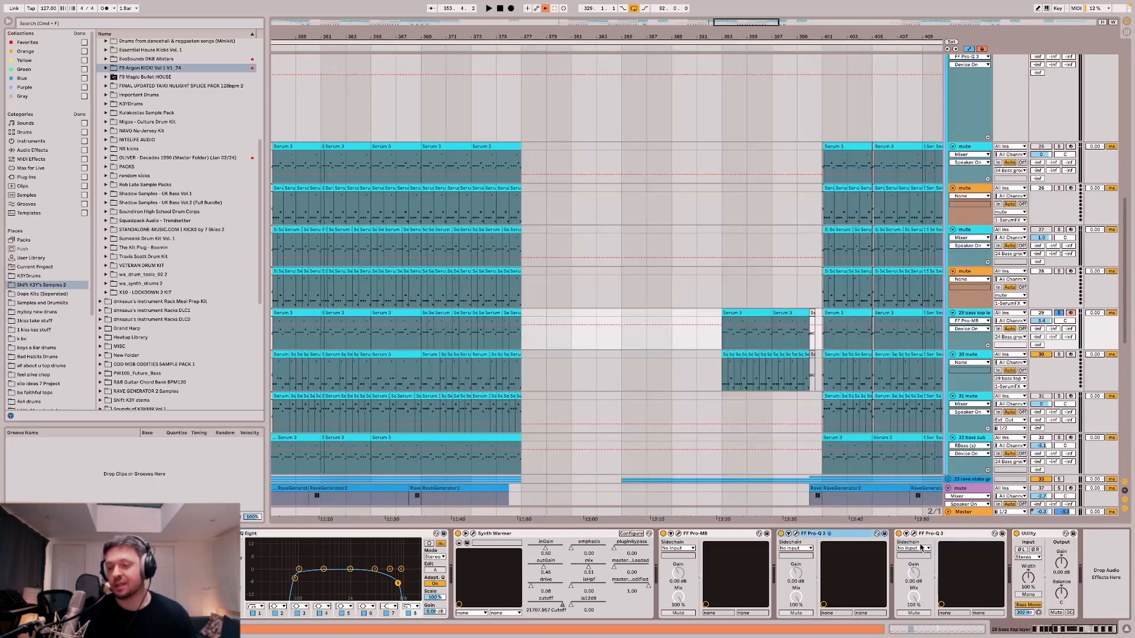
Compare the bass top layer with Utility bypassed and re-enabled during playback, and look back over its device chain.
left_click(1021, 537)
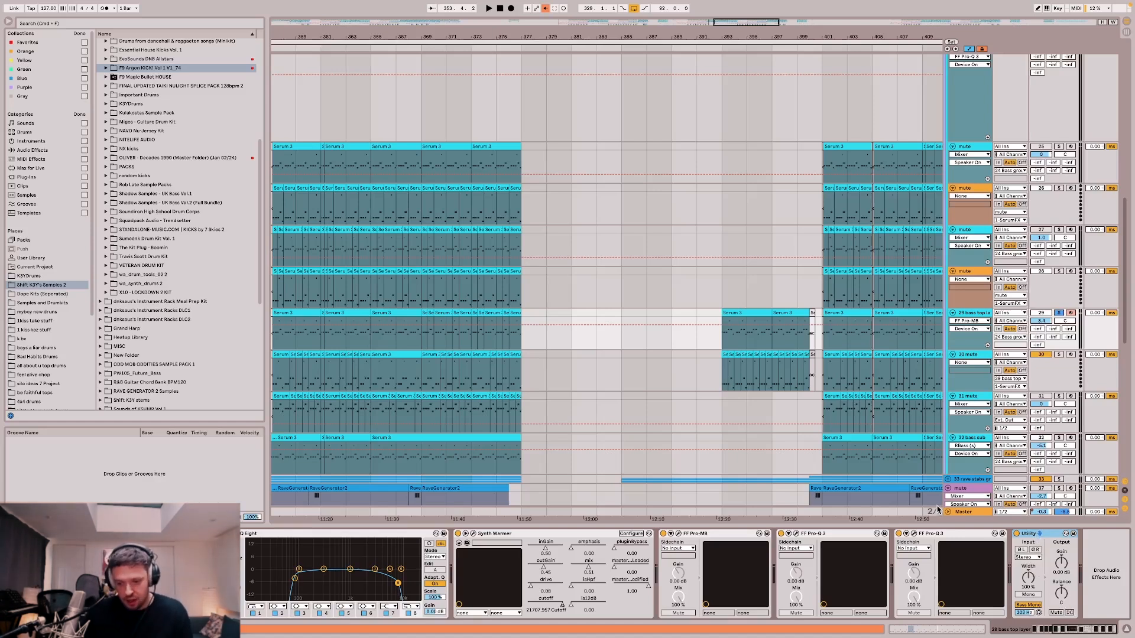
key("space")
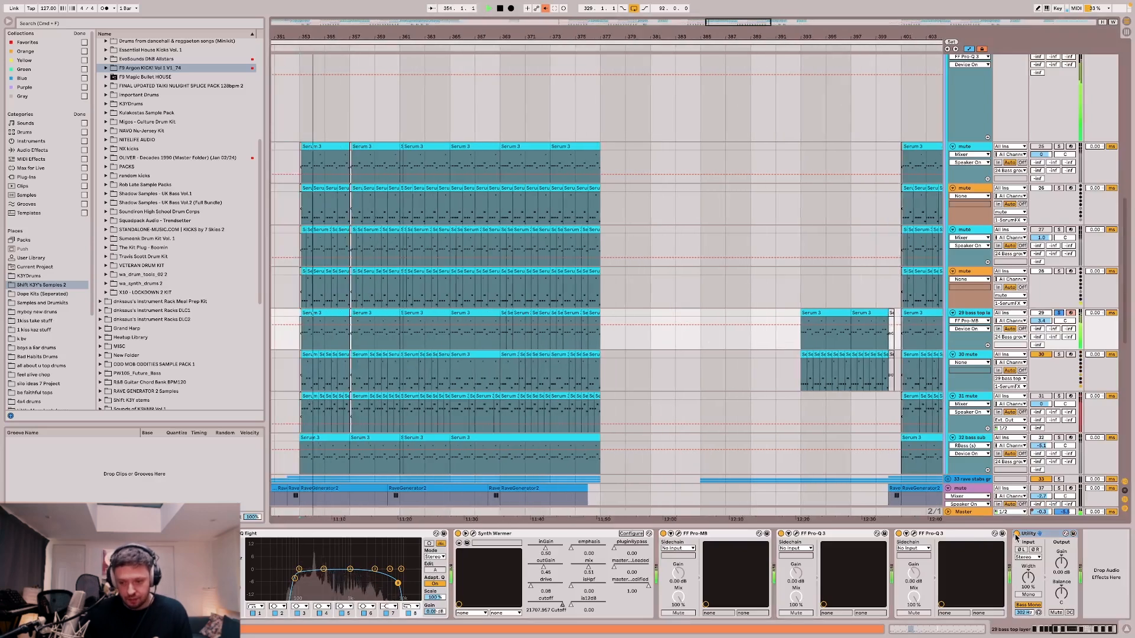
left_click(1016, 534)
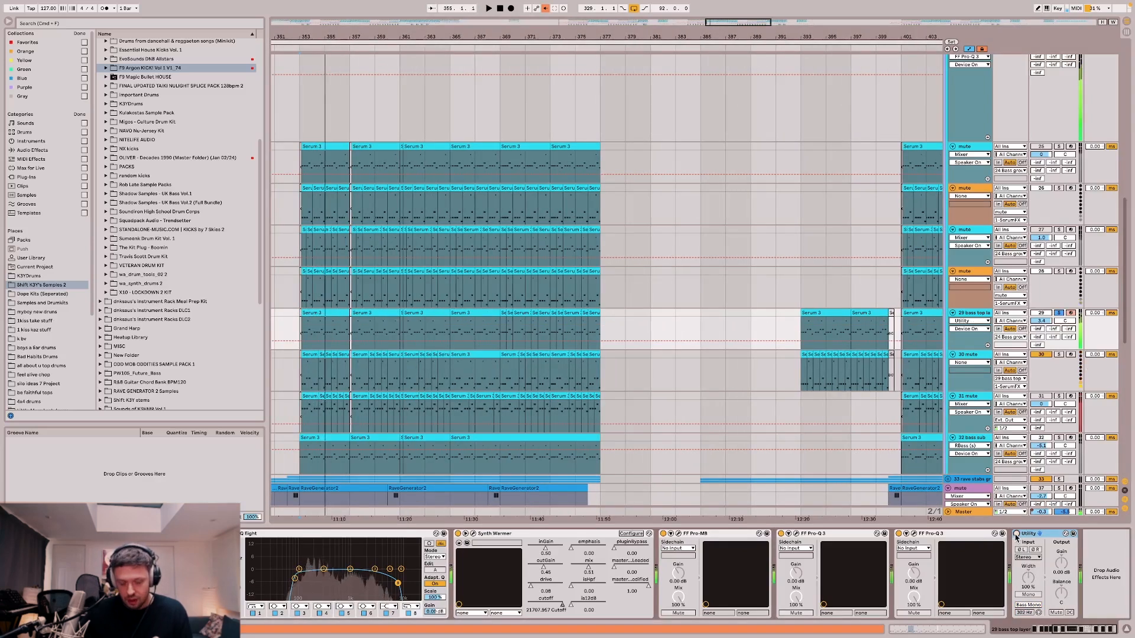
left_click(1016, 534)
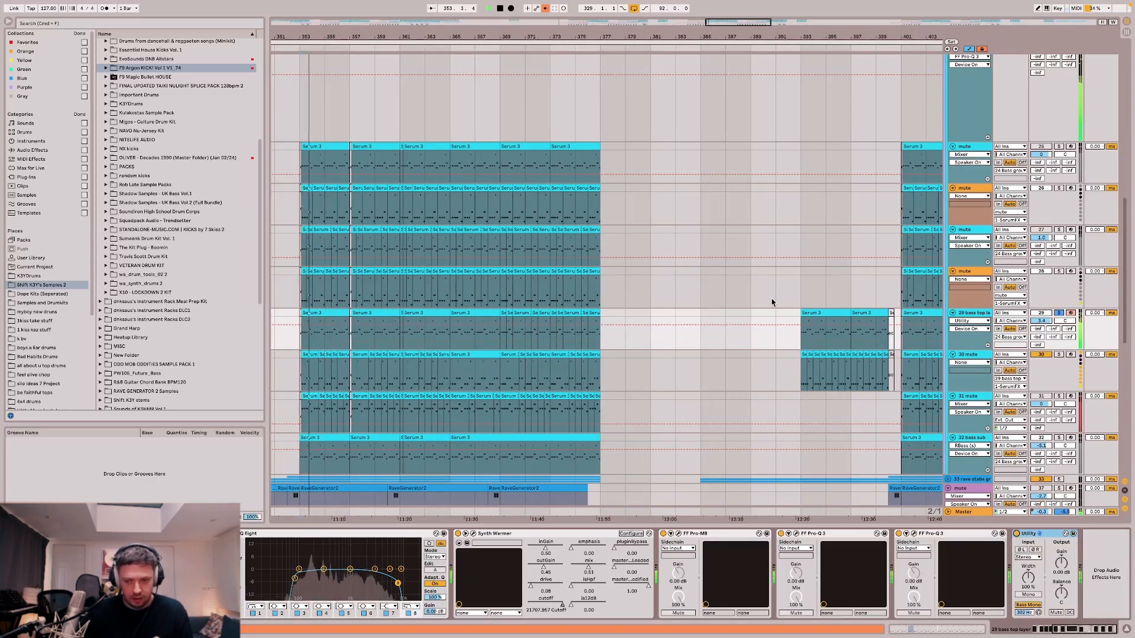
key("space")
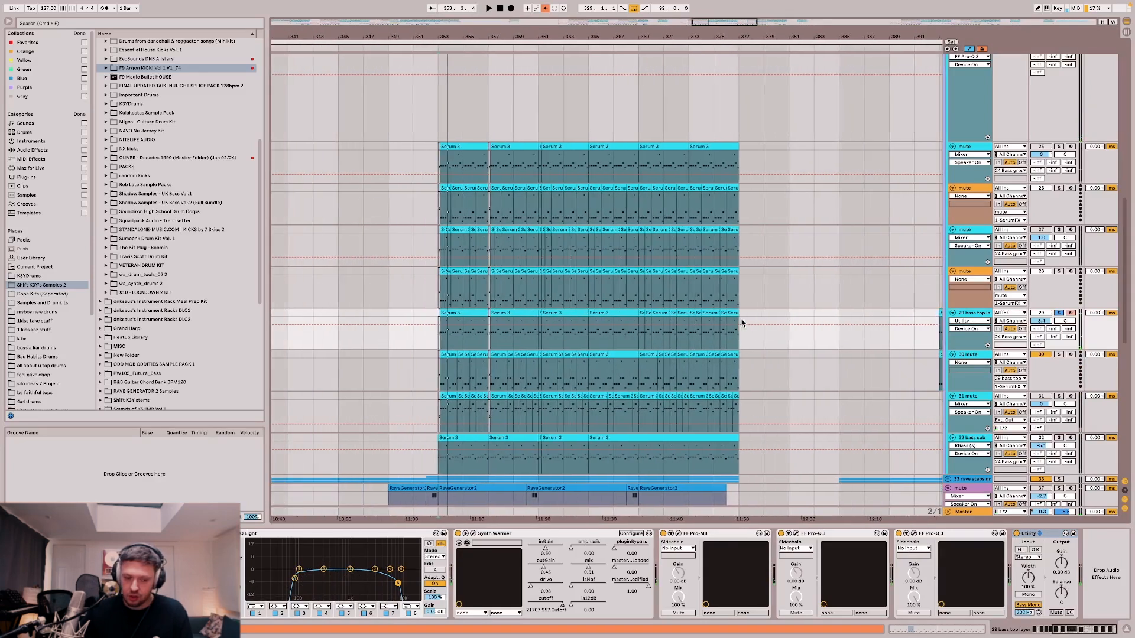
scroll(449, 539, "left", 5)
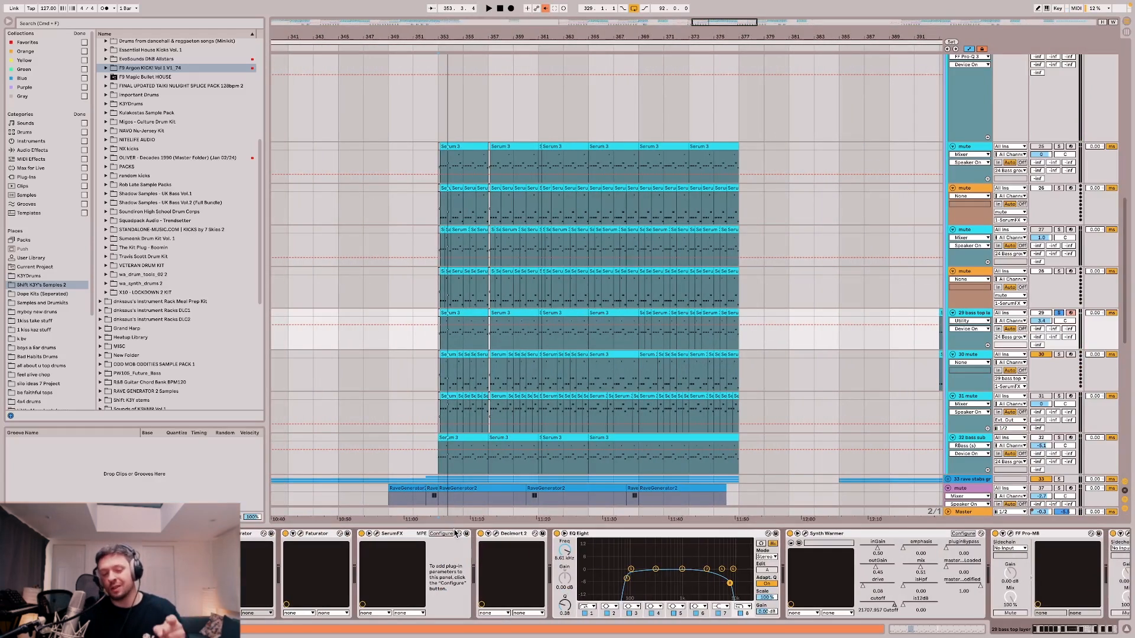
scroll(455, 534, "right", 3)
scroll(455, 534, "right", 3)
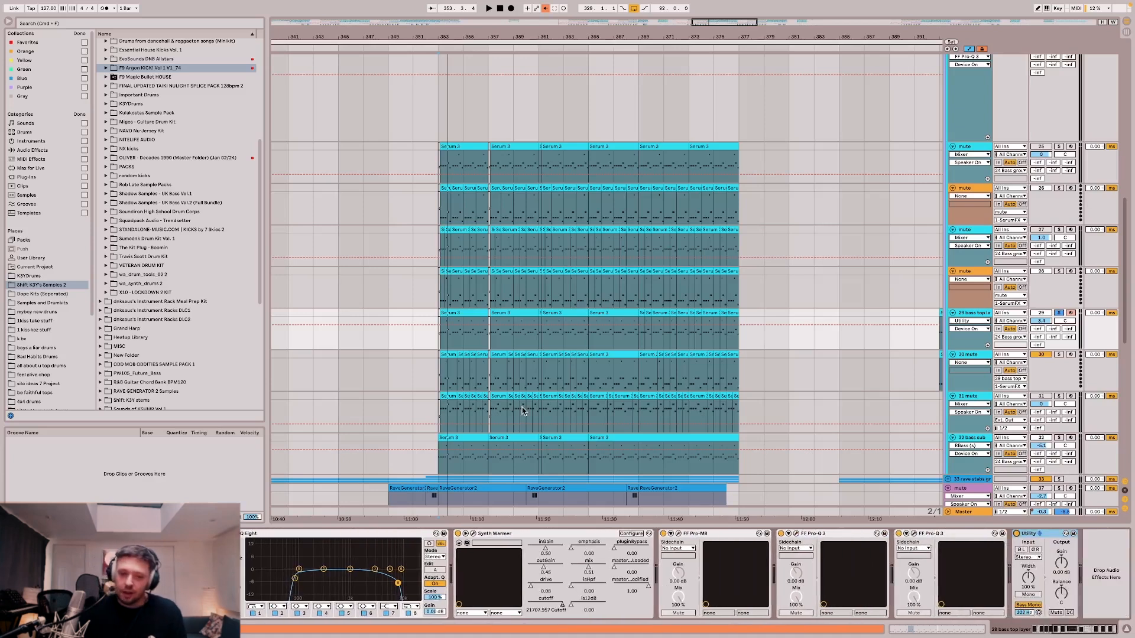
Solo the bass sub track, hide the automation lanes, and play the section from bar 353.
left_click(437, 465)
scroll(437, 465, "down", 3)
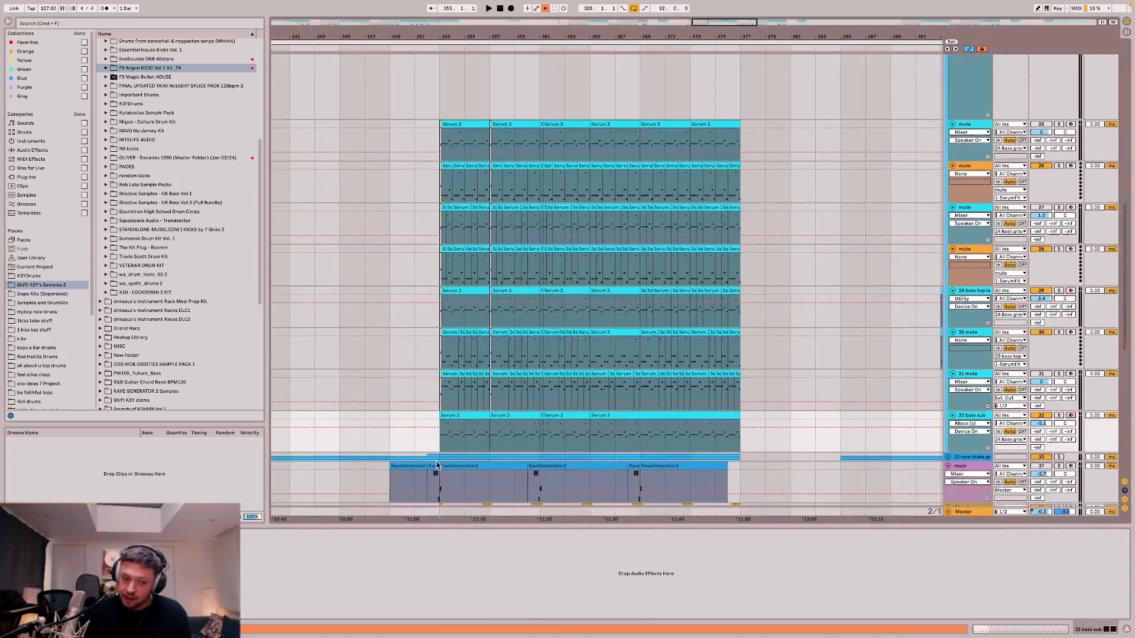
key("s")
key("a")
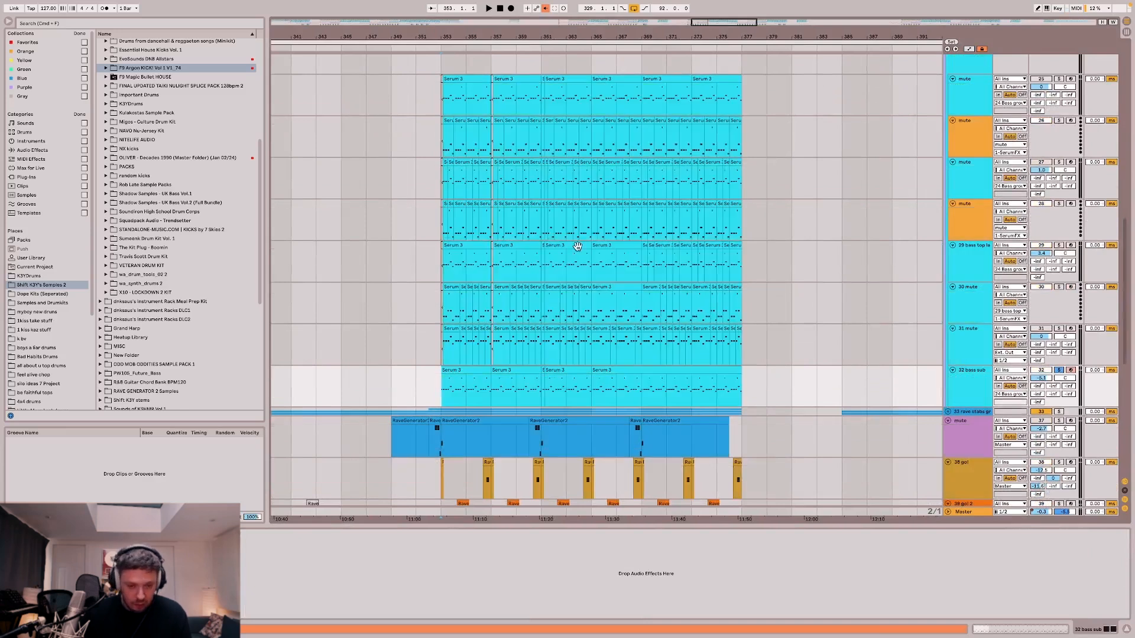
key("space")
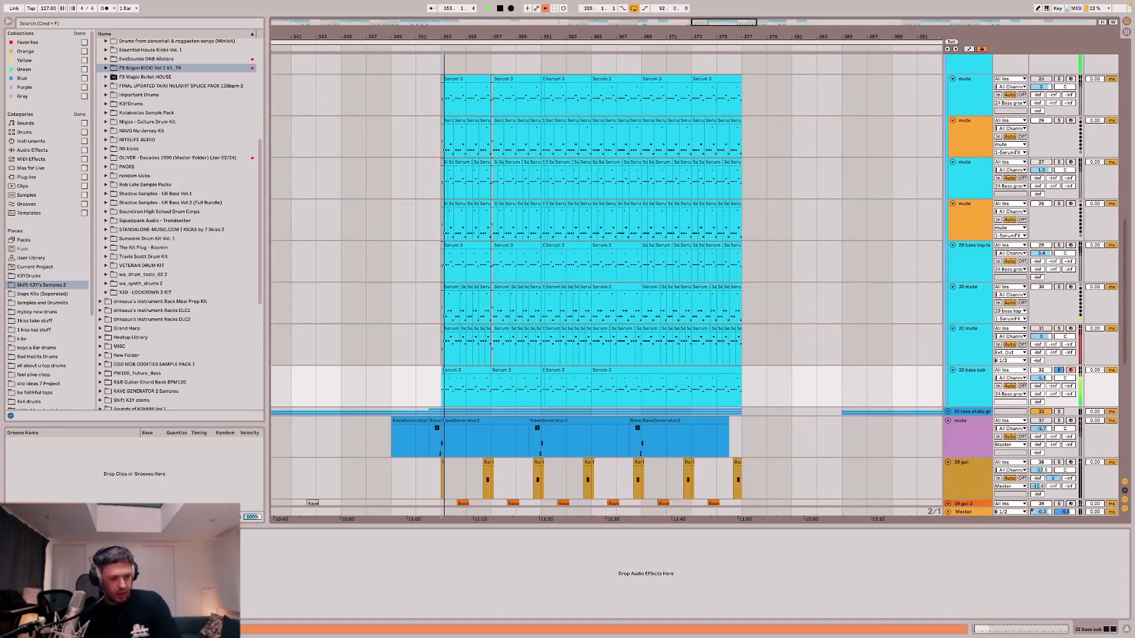
Examine the bass sub's Serum and RBass windows during playback, hide them, stop playback, and unsolo the track.
key("alt+super+p")
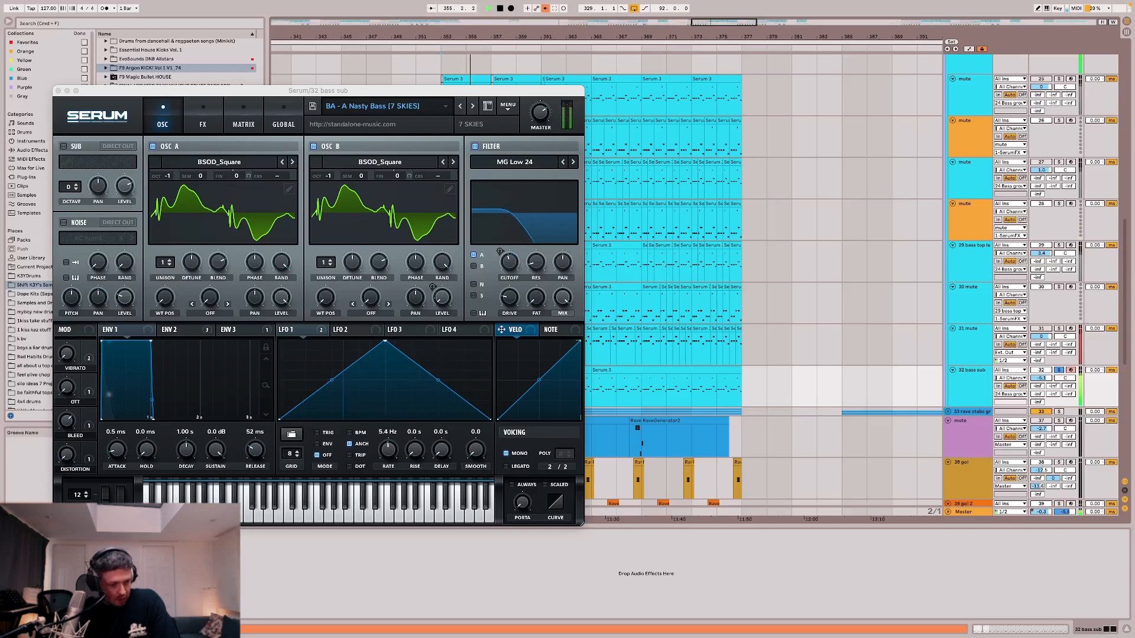
key("alt+super+p")
key("alt+super+p")
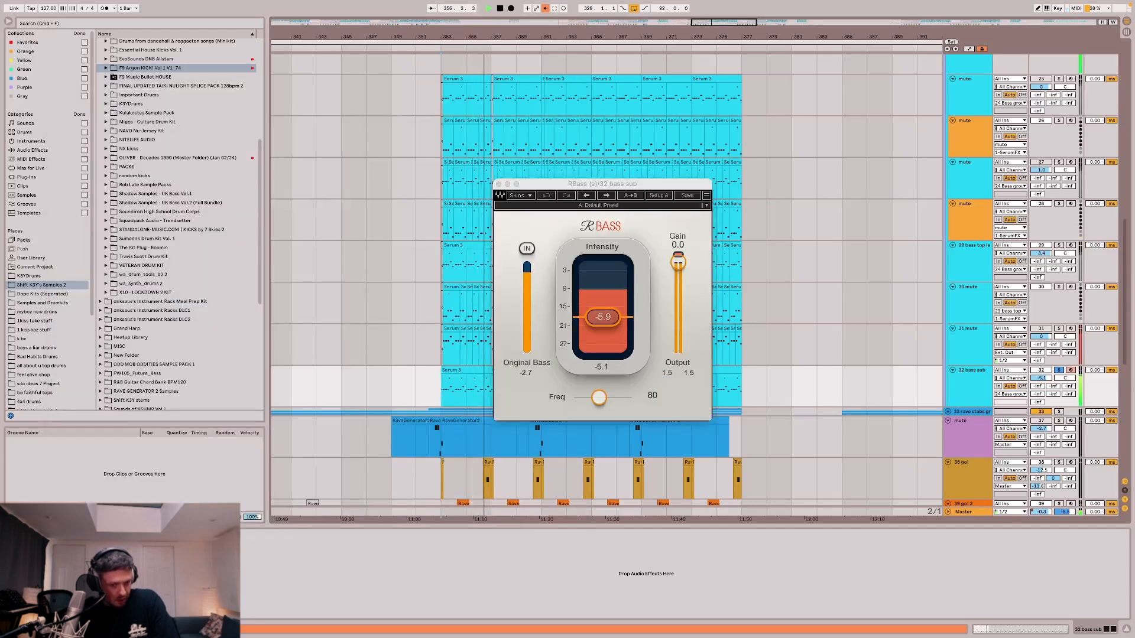
key("alt+super+p")
key("space")
key("s")
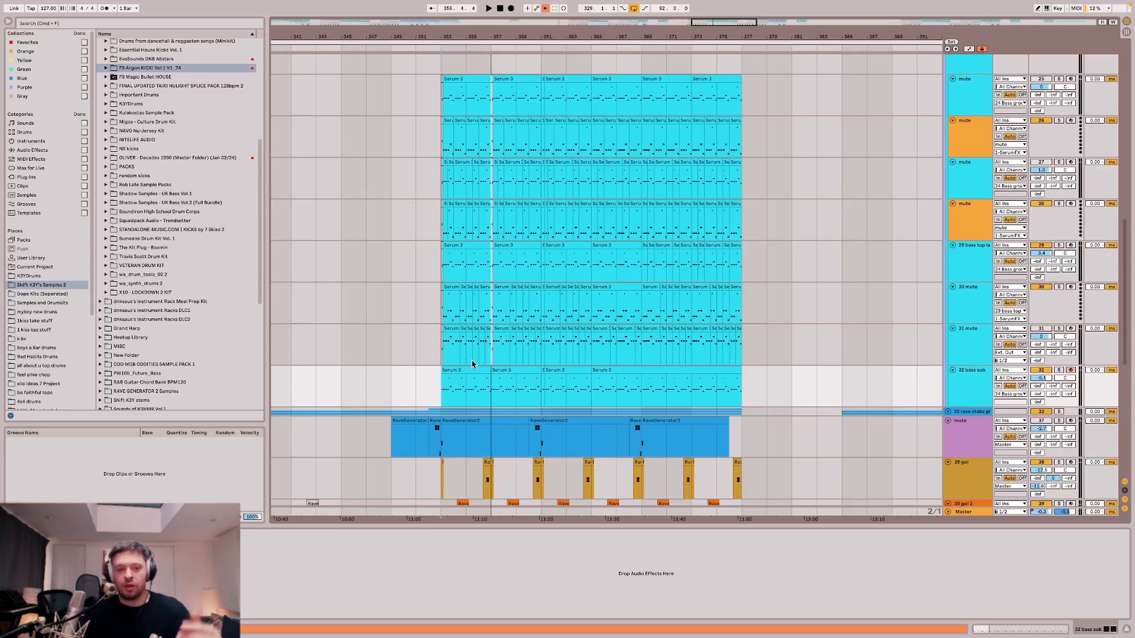
Show the bass top layer's Serum window, examine its oscillator settings, and hide it again.
left_click(441, 259)
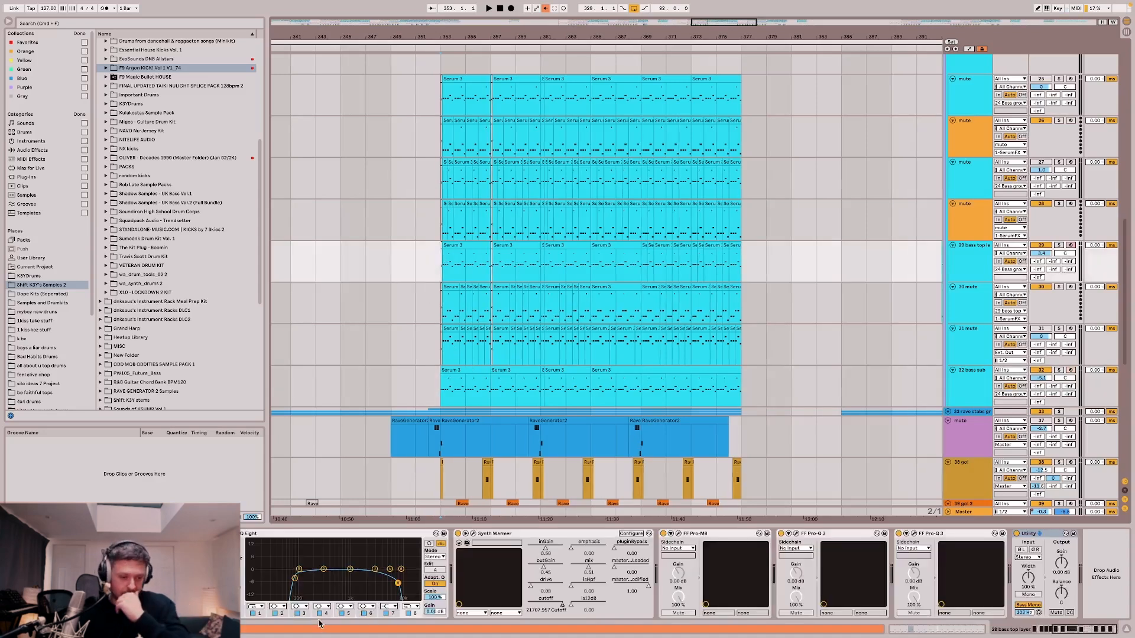
scroll(319, 624, "left", 5)
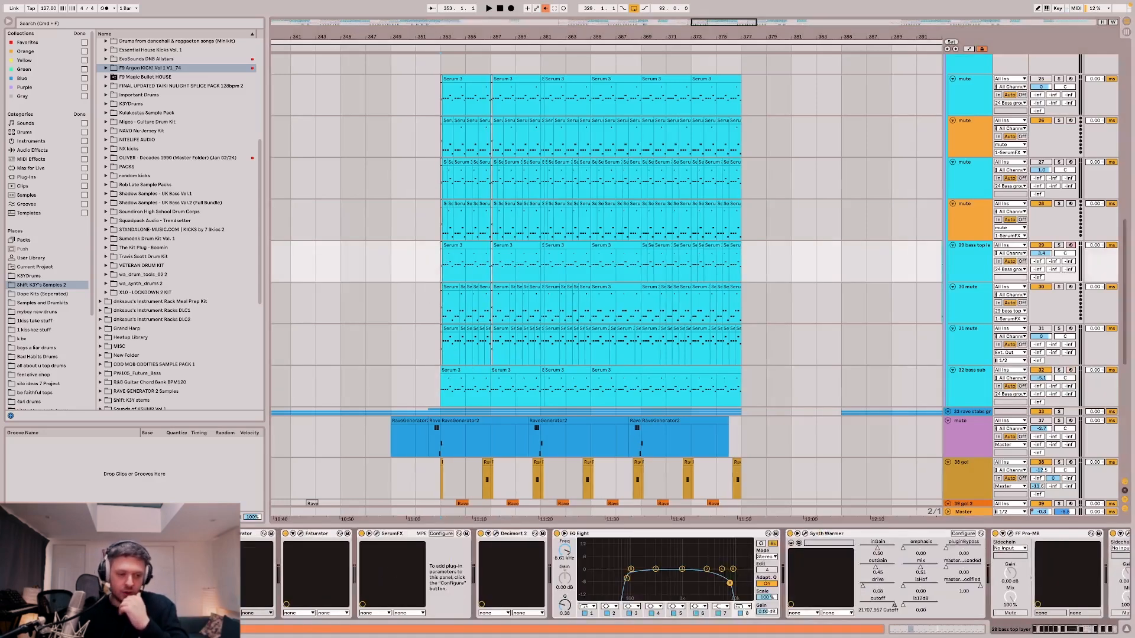
key("super+alt+p")
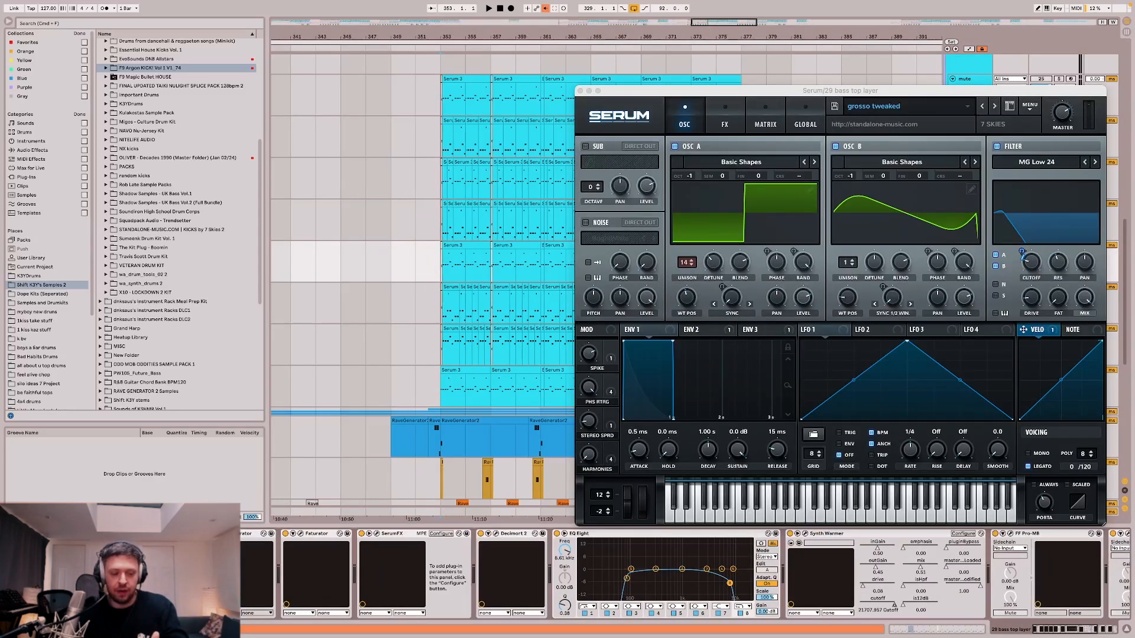
key("super+alt+p")
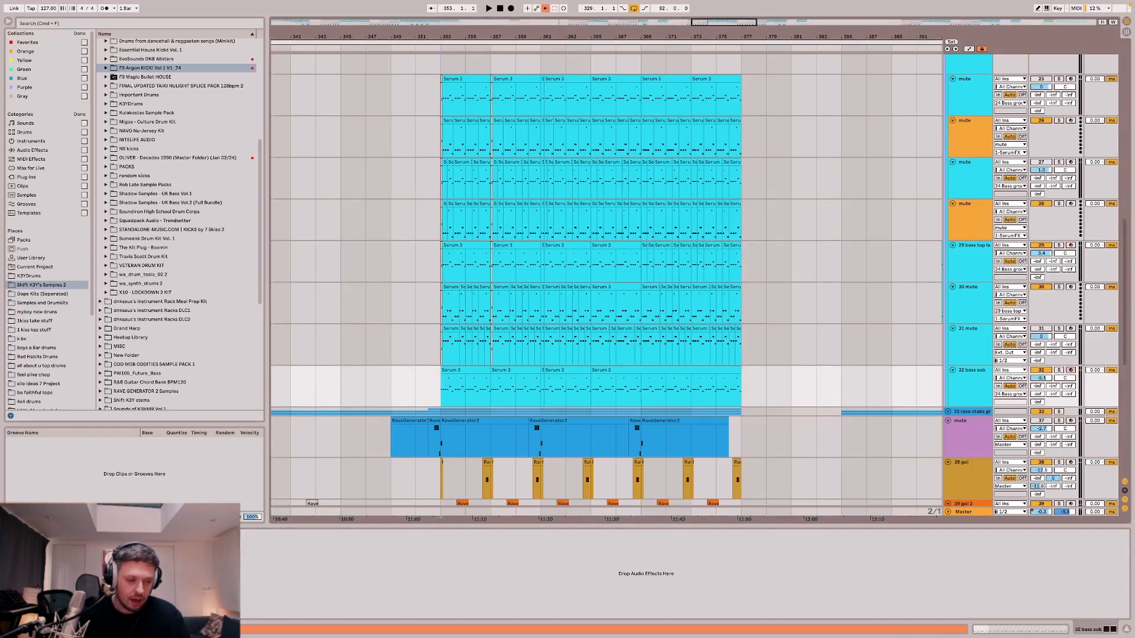
Show the bass sub's Serum, move its window clear, and inspect its oscillator wavetables and effects.
key("super+alt+p")
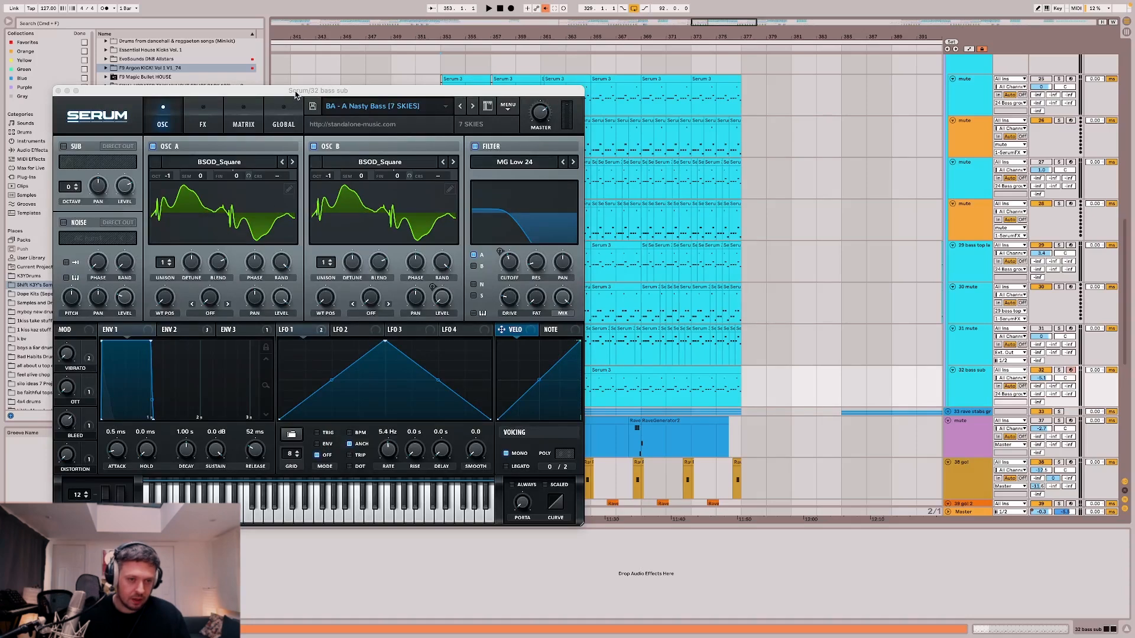
left_click_drag(297, 91, 478, 189)
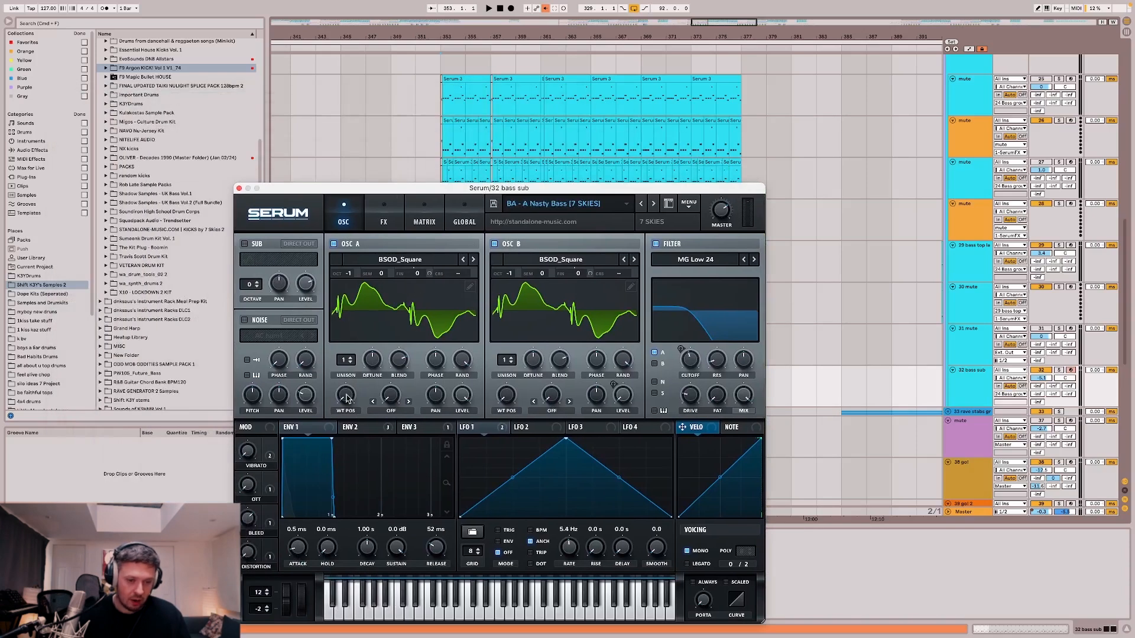
left_click_drag(348, 396, 351, 261)
left_click(395, 210)
left_click(353, 217)
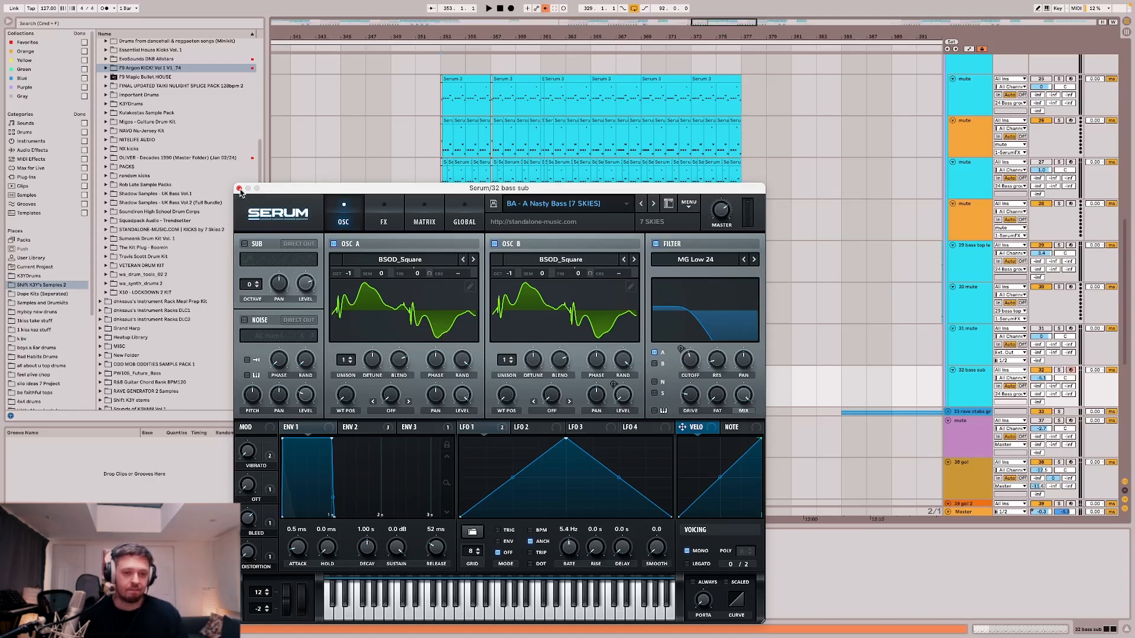
left_click(394, 220)
Play the bass sub on its own while examining Serum's effects rack and oscillators.
key("space")
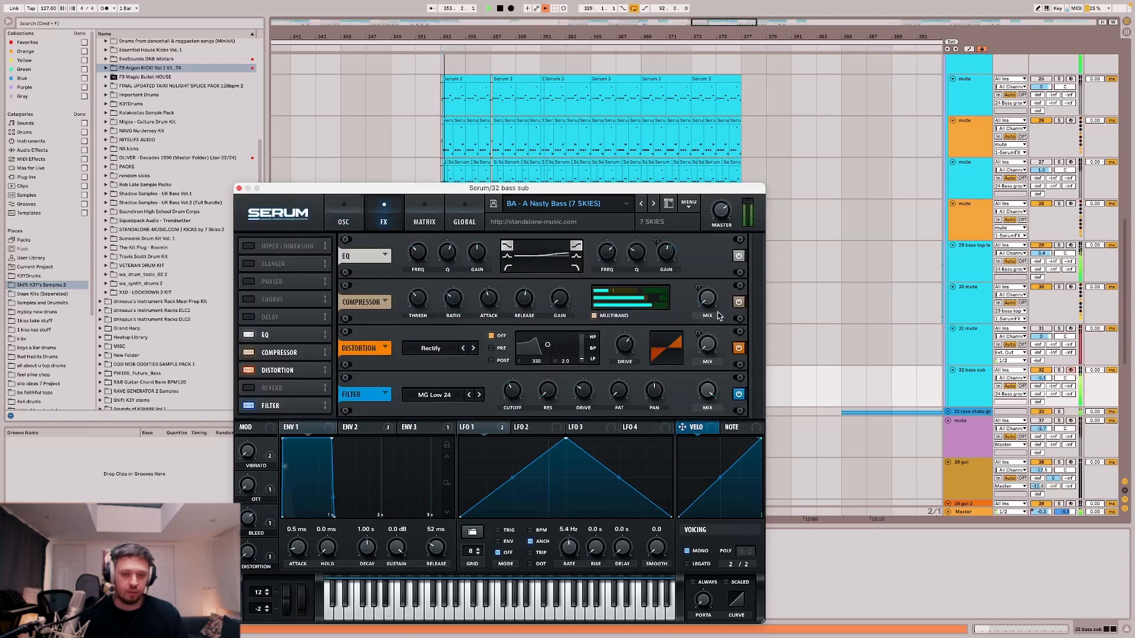
key("space")
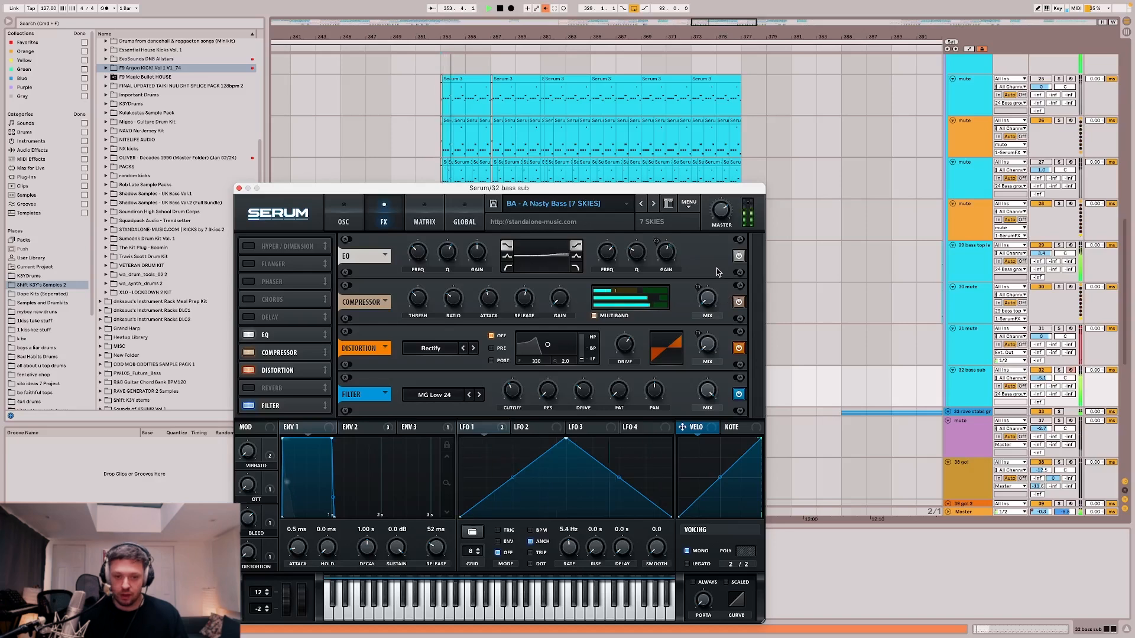
left_click(352, 215)
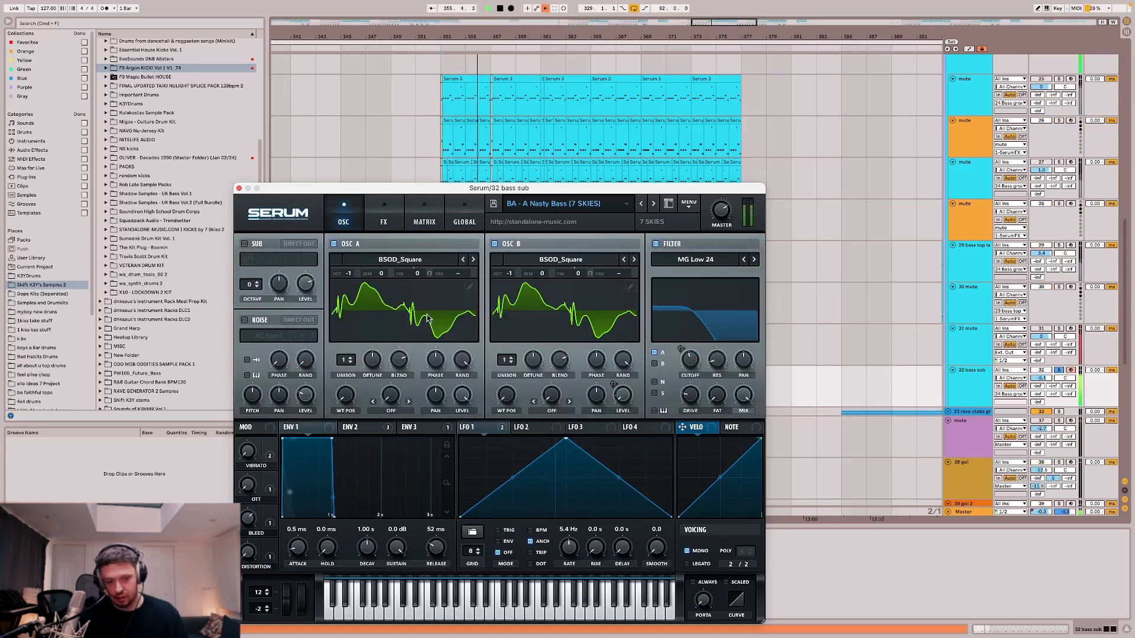
left_click(377, 218)
Compare the soloed bass sub and bass top layer with Serum's MG Low 24 effects filter bypassed and re-enabled on the sub.
left_click(738, 395)
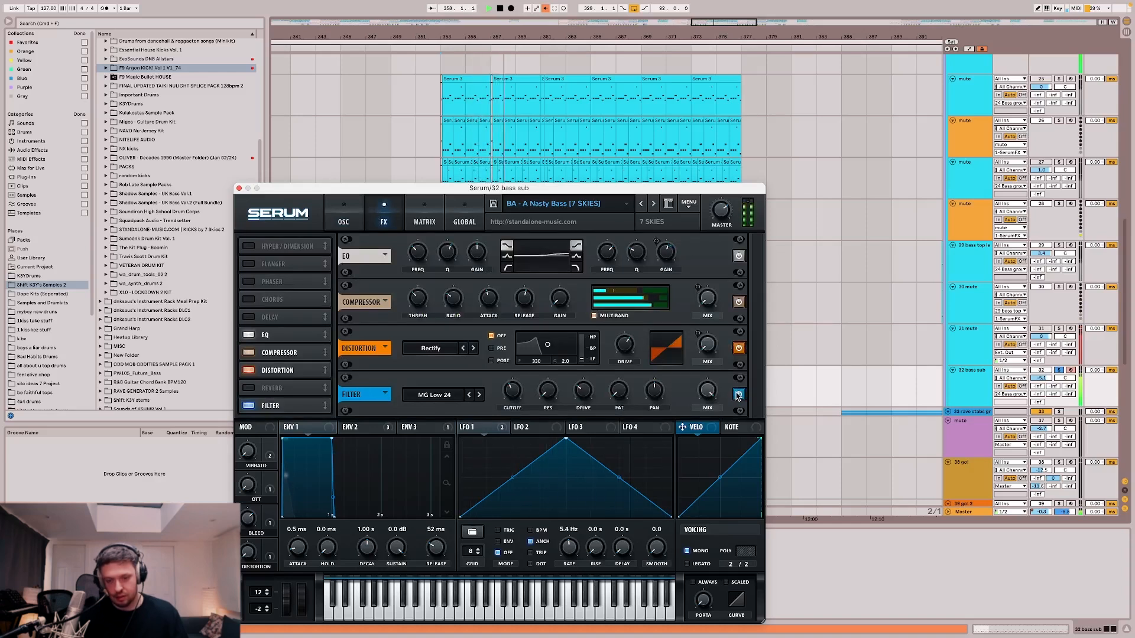
key("space")
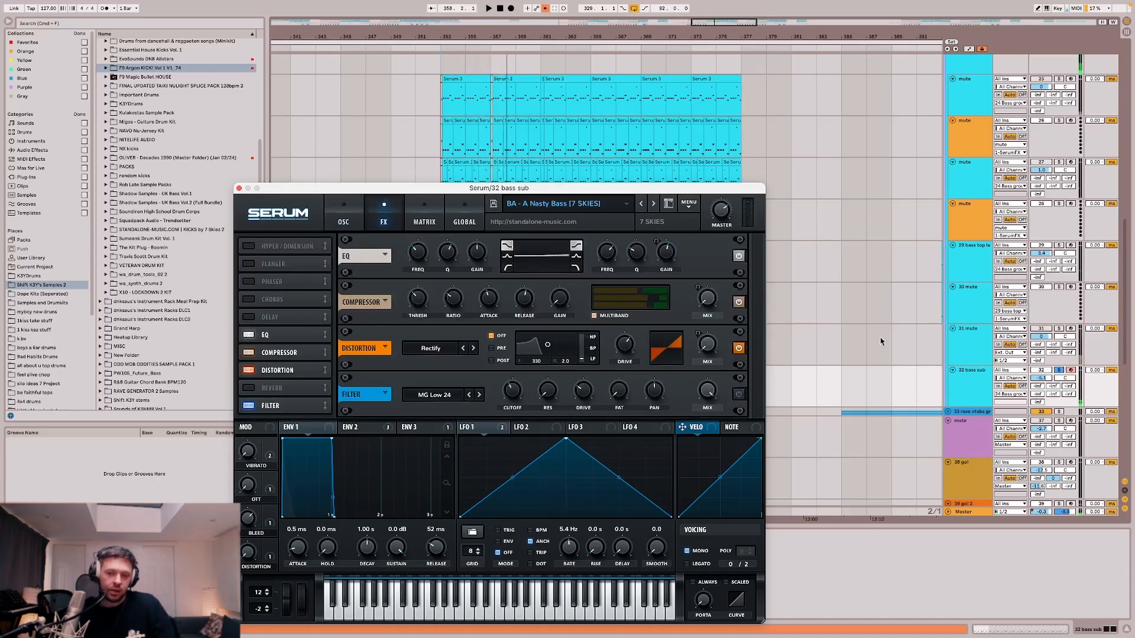
key("space")
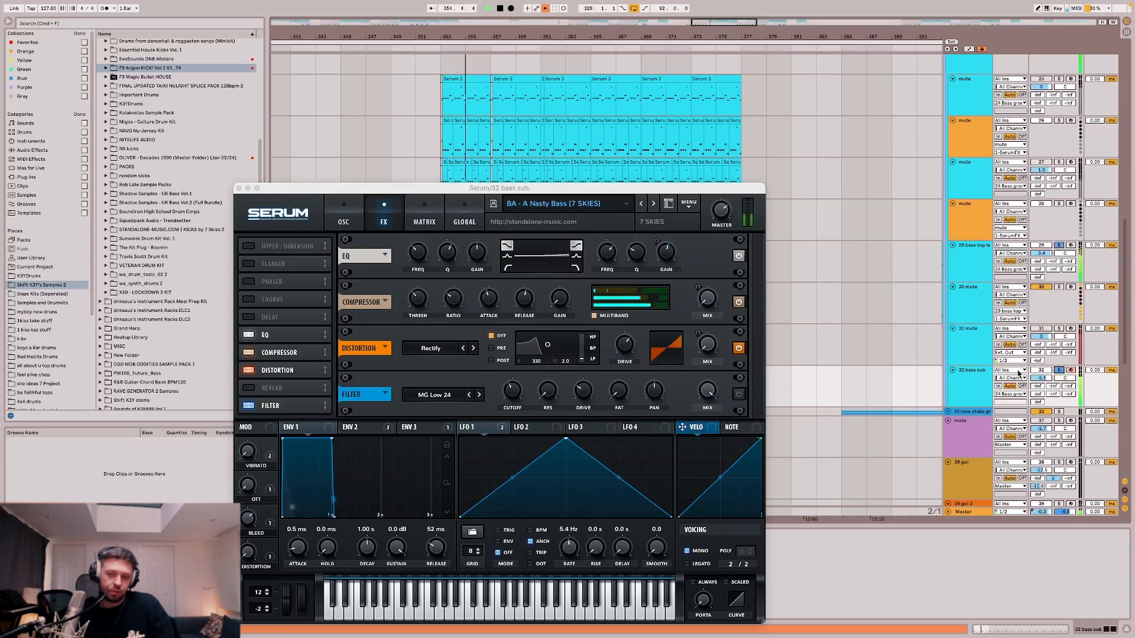
key("space")
key("space")
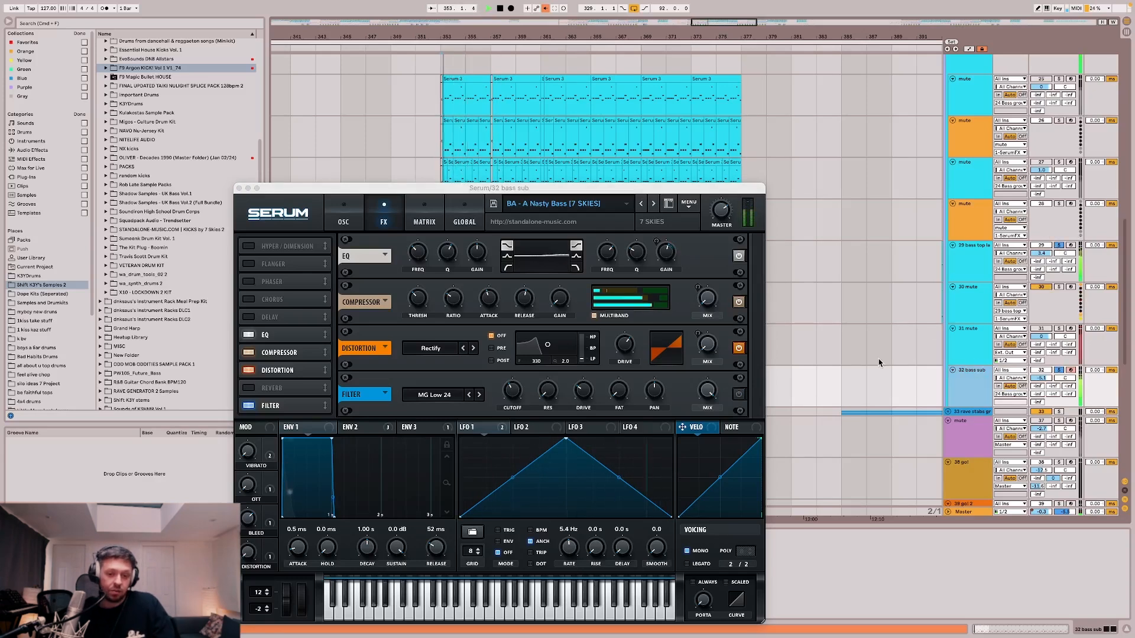
left_click(746, 400)
key("space")
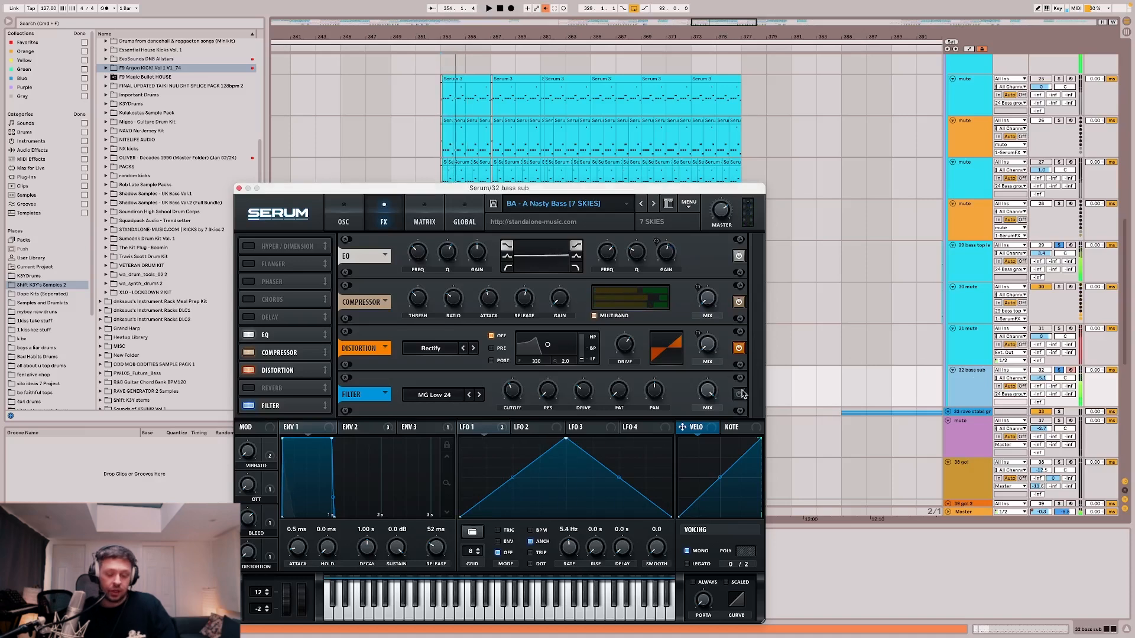
left_click(740, 395)
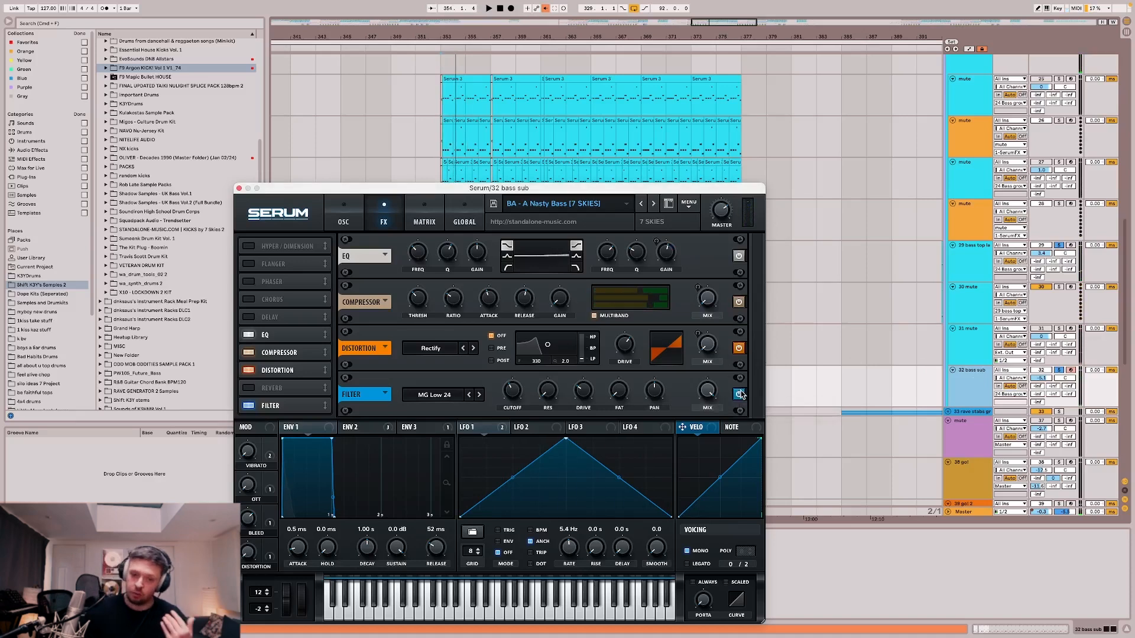
key("space")
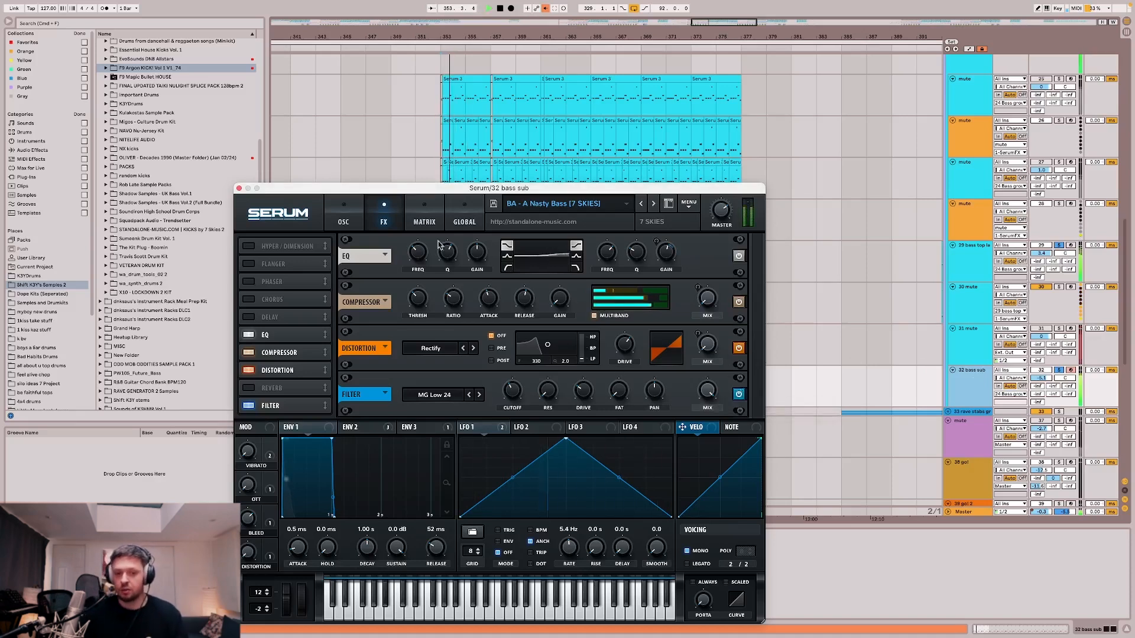
Show the bass sub's oscillators with its window moved clear, open the bass top layer's Serum as well, and briefly play both layers.
left_click(344, 222)
left_click_drag(311, 193, 630, 298)
left_click(438, 267)
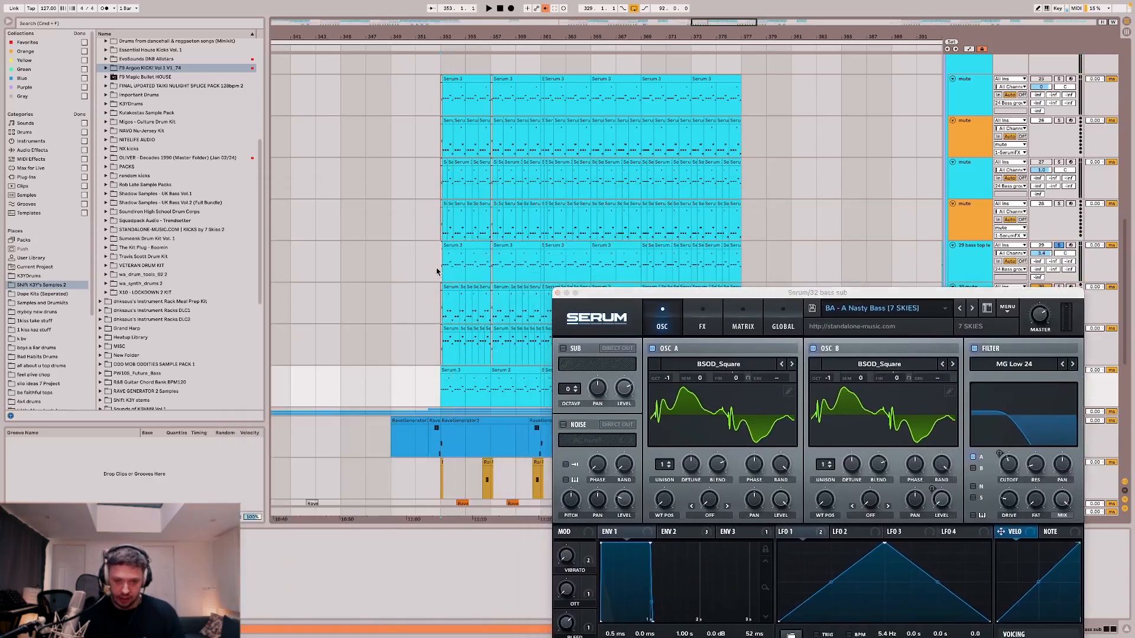
scroll(121, 565, "left", 5)
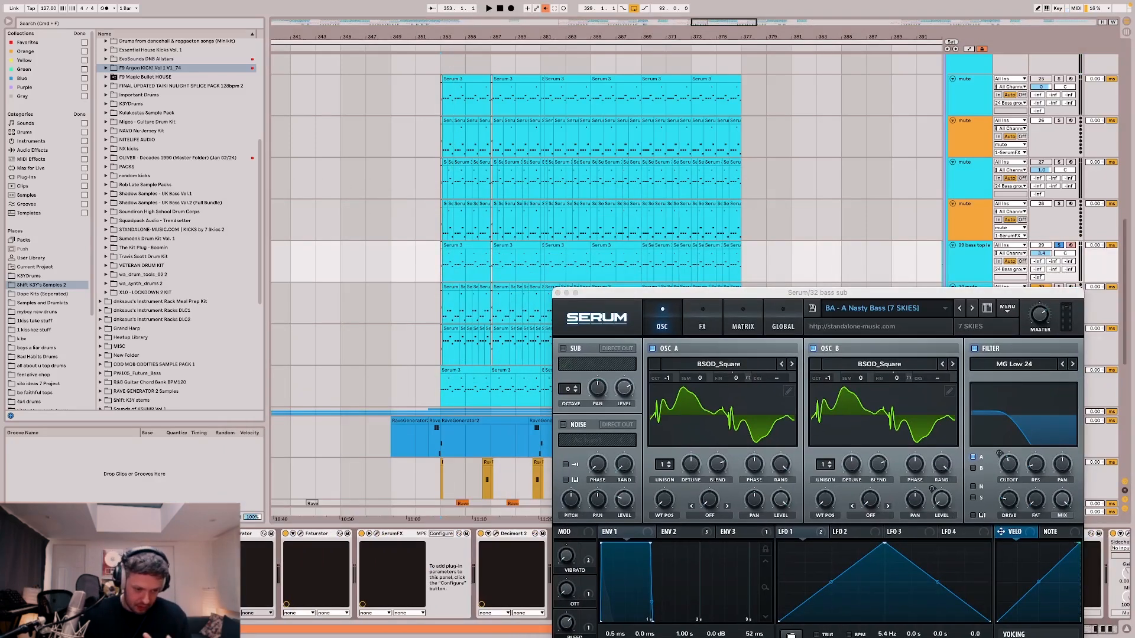
left_click(106, 534)
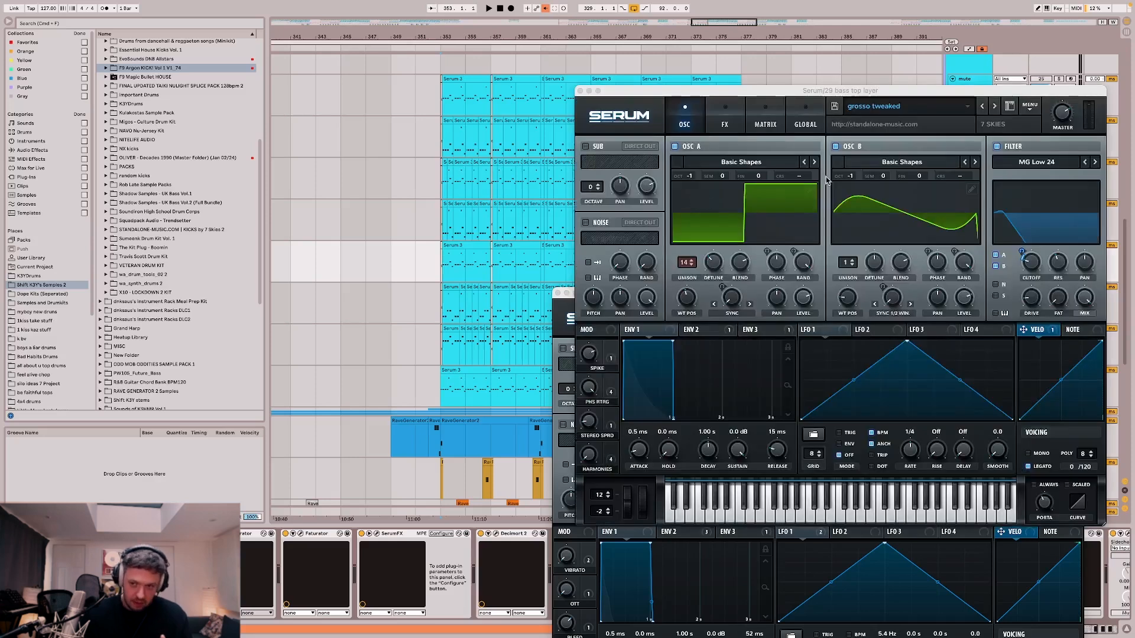
key("space")
key("space")
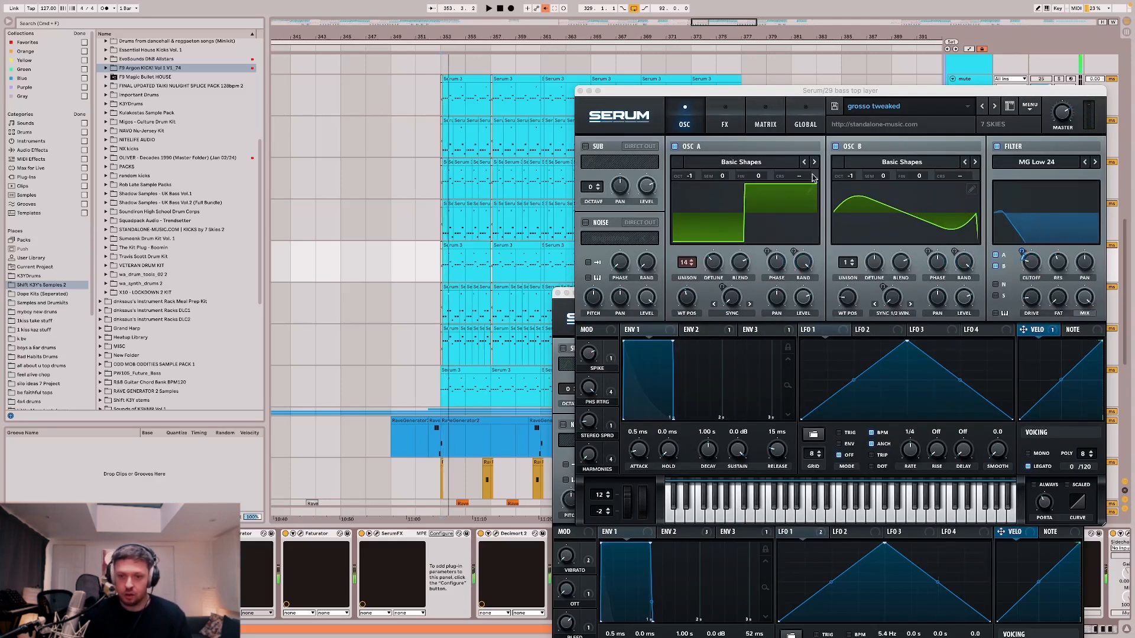
Close both Serum windows, return playback to the start of the bass clips, and briefly show and hide the bass top layer's plug-in.
left_click(580, 92)
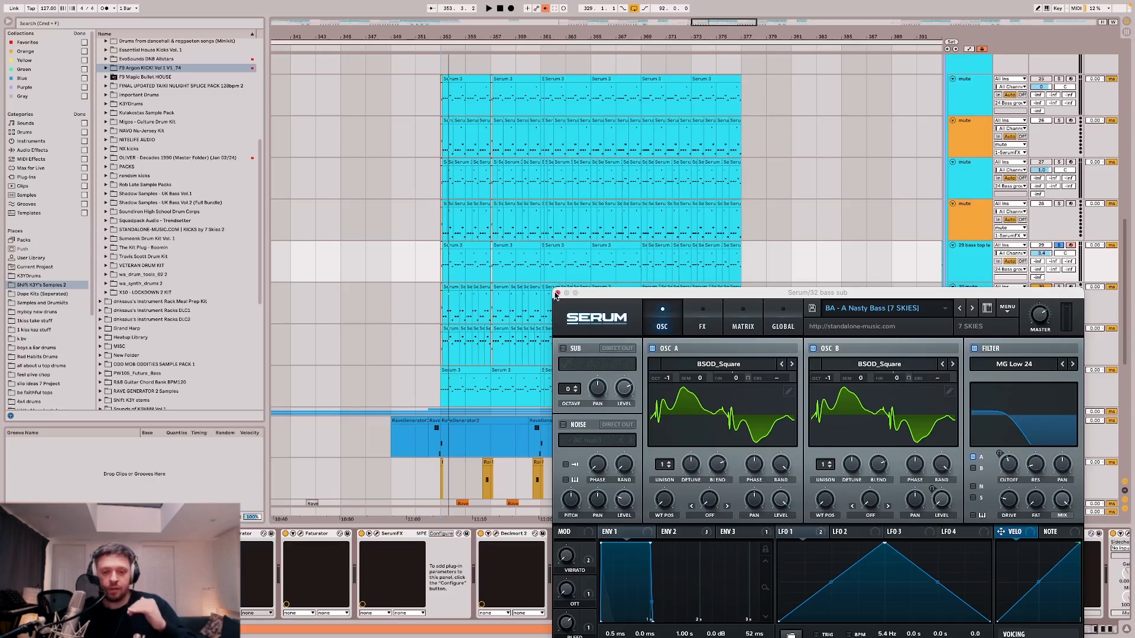
left_click(557, 294)
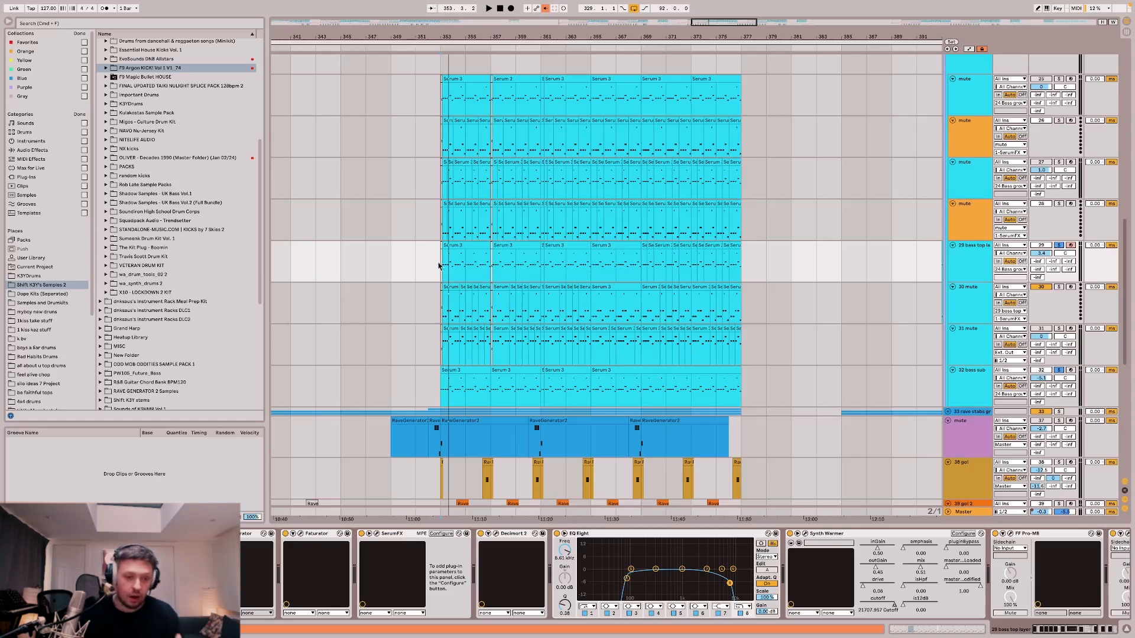
key("space")
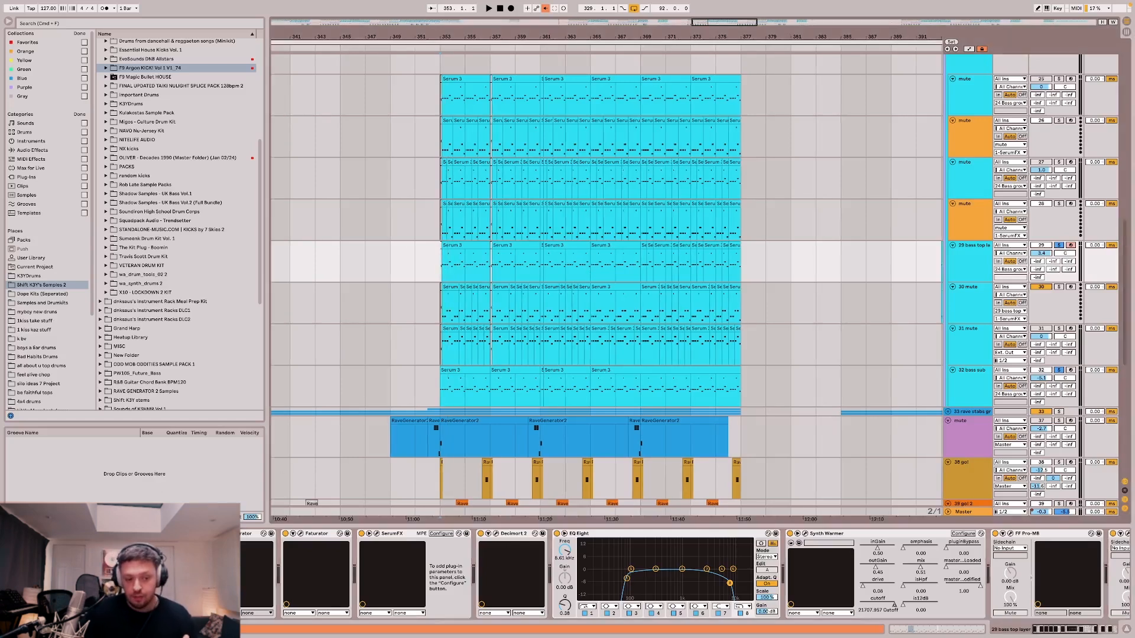
key("alt+super+p")
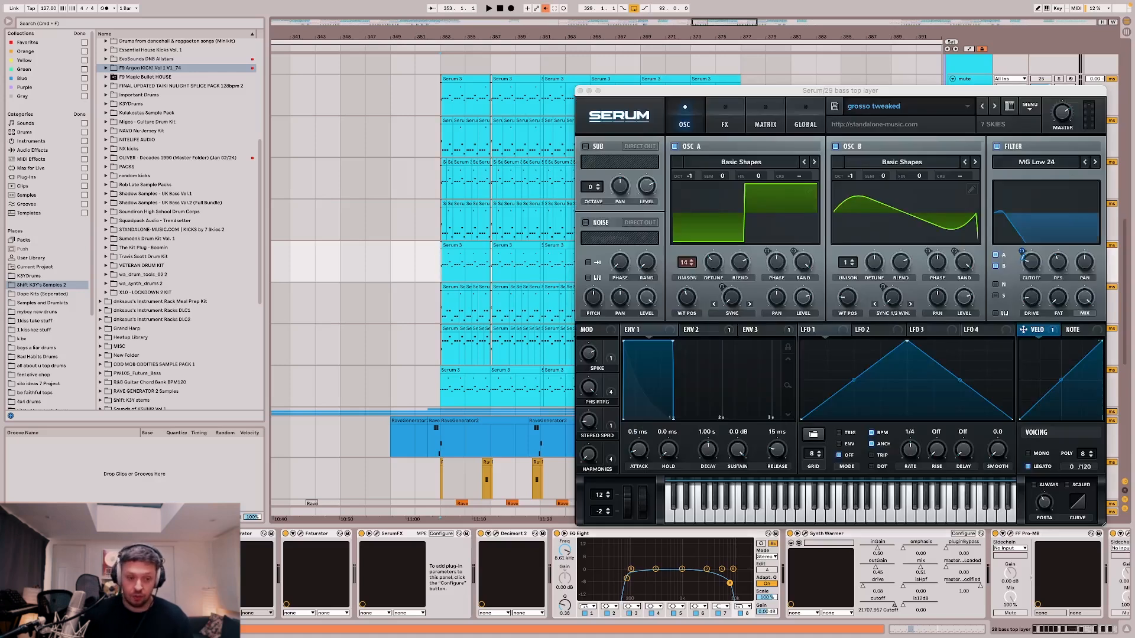
key("alt+super+p")
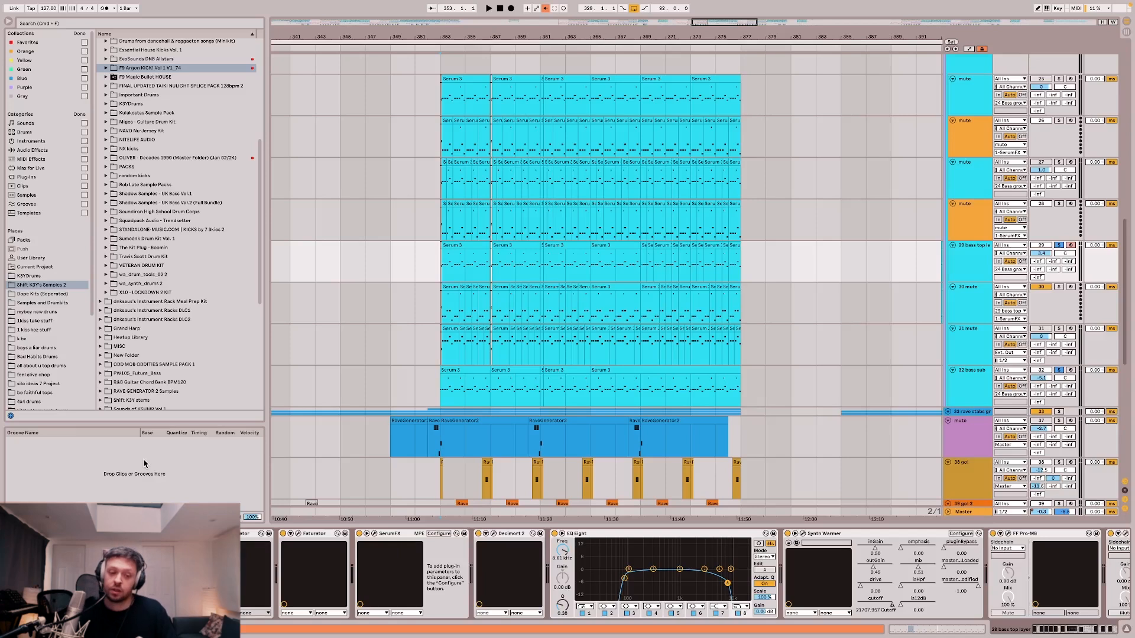
Open Serum on the bass sub and the bass top layer, and arrange the two windows for side-by-side comparison.
left_click(434, 393)
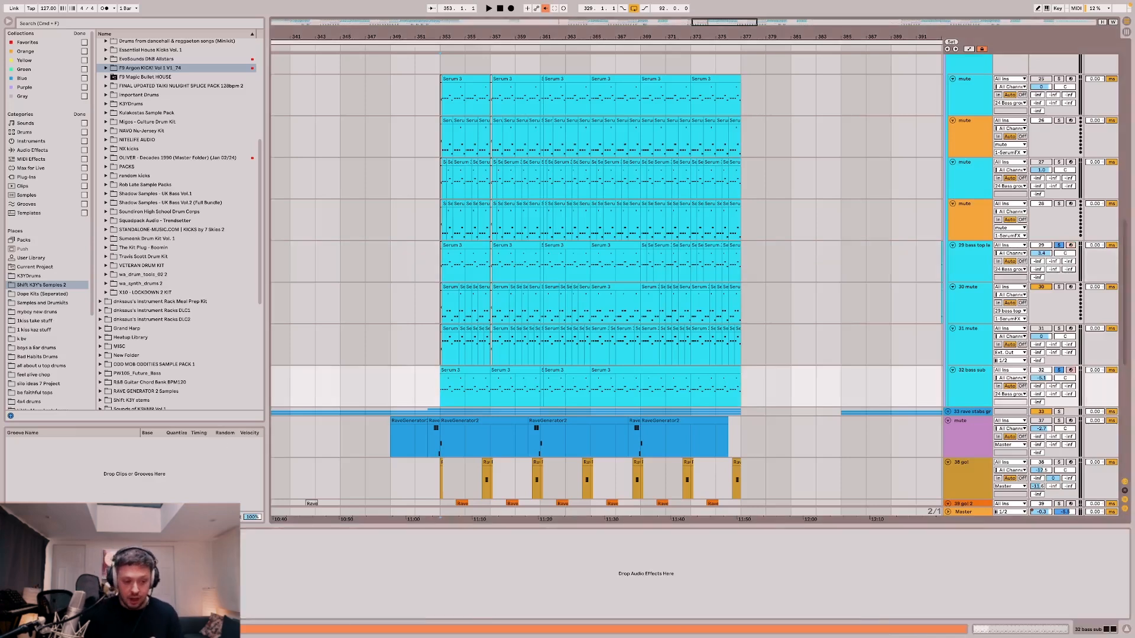
left_click(29, 536)
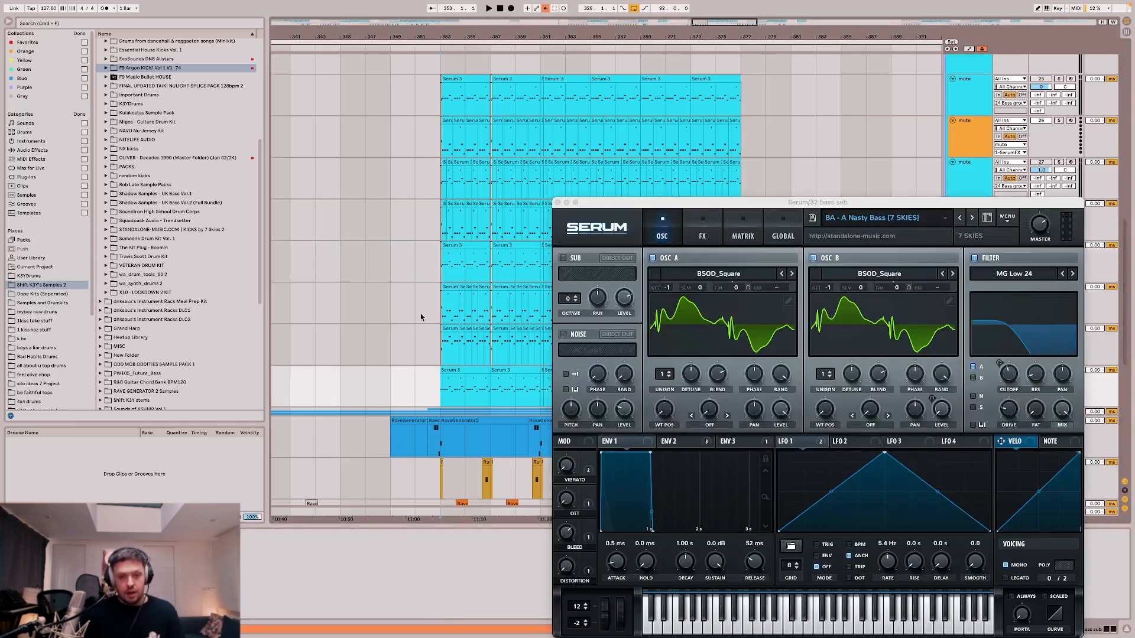
left_click_drag(594, 203, 653, 324)
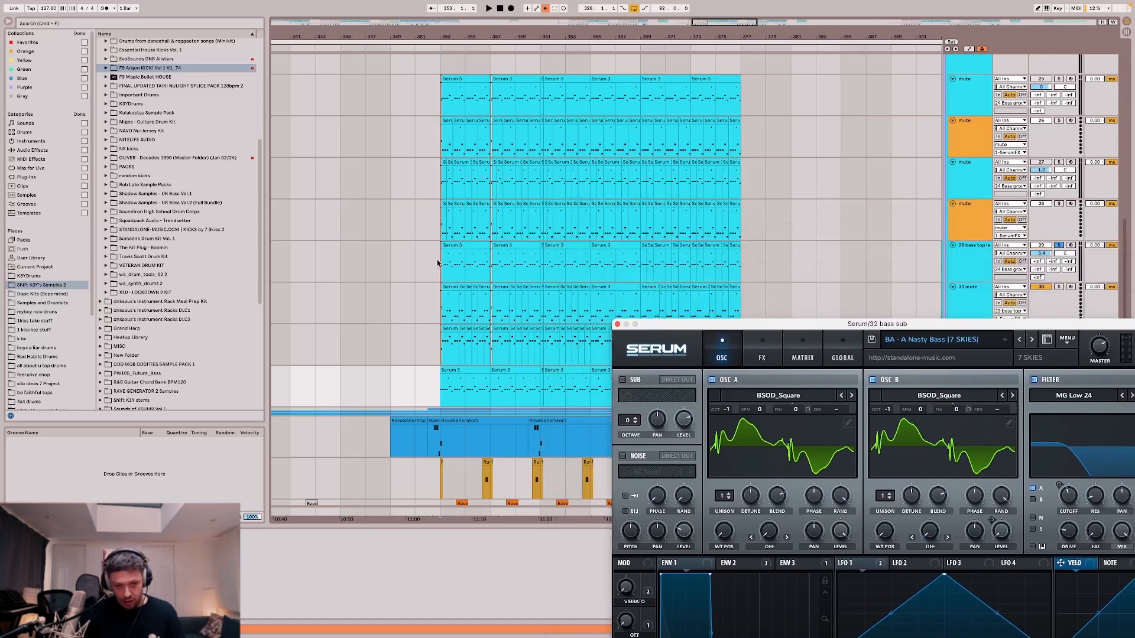
left_click(438, 263)
scroll(426, 573, "left", 5)
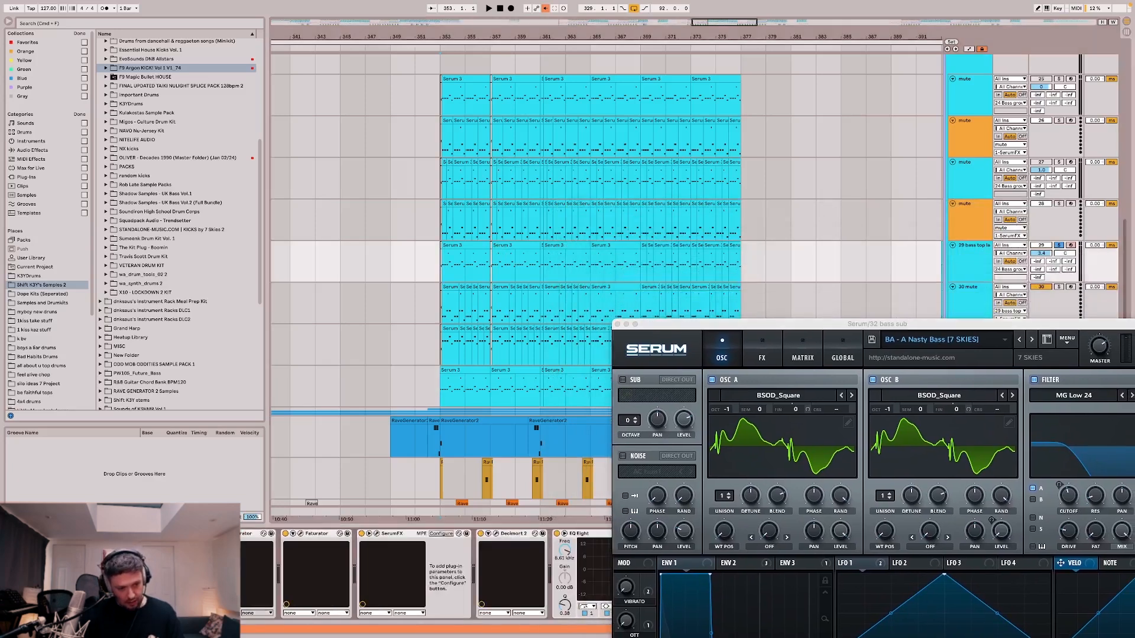
left_click(148, 534)
left_click_drag(648, 92, 189, 32)
left_click_drag(693, 330, 599, 91)
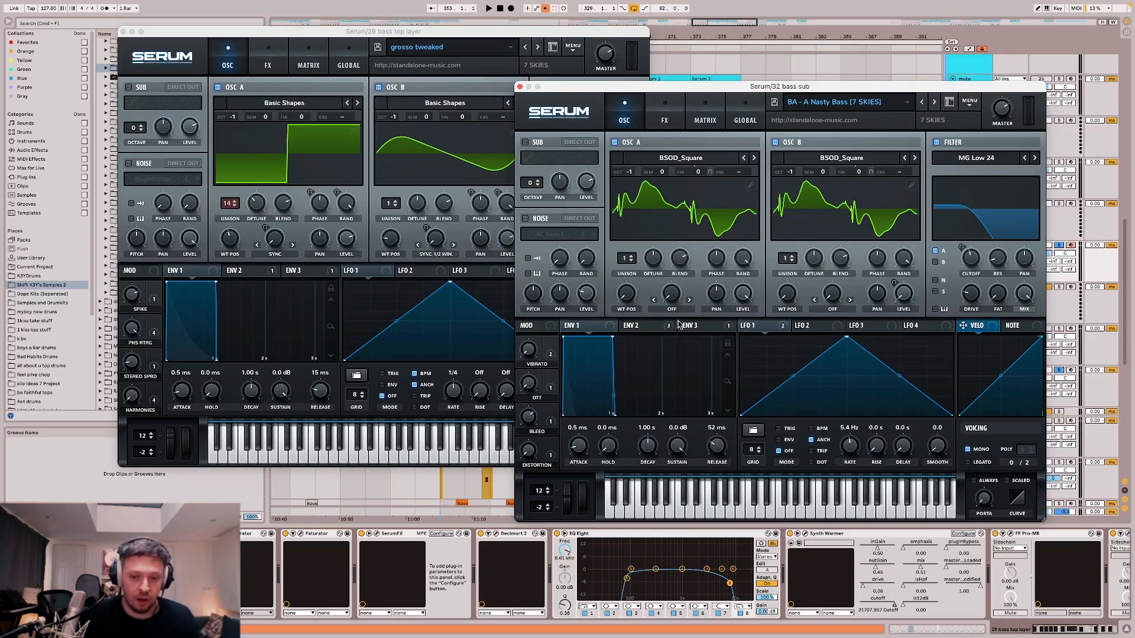
Compare the ENV 2 and ENV 3 envelopes in the bass sub's and bass top layer's Serum, and close both windows.
left_click(657, 326)
left_click(253, 274)
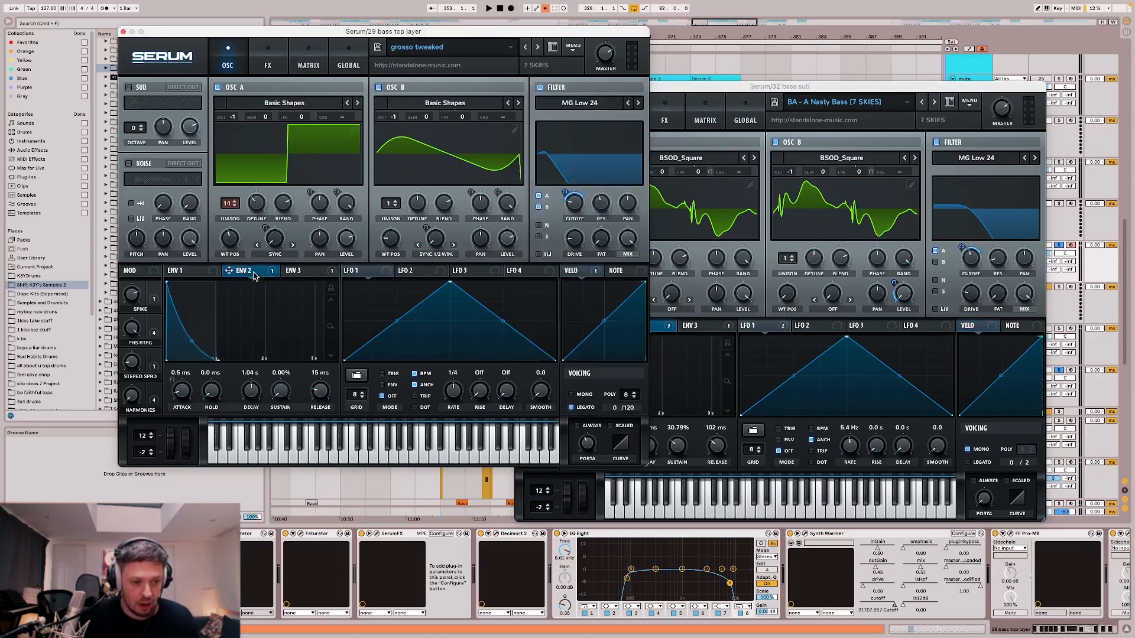
left_click_drag(724, 92, 737, 92)
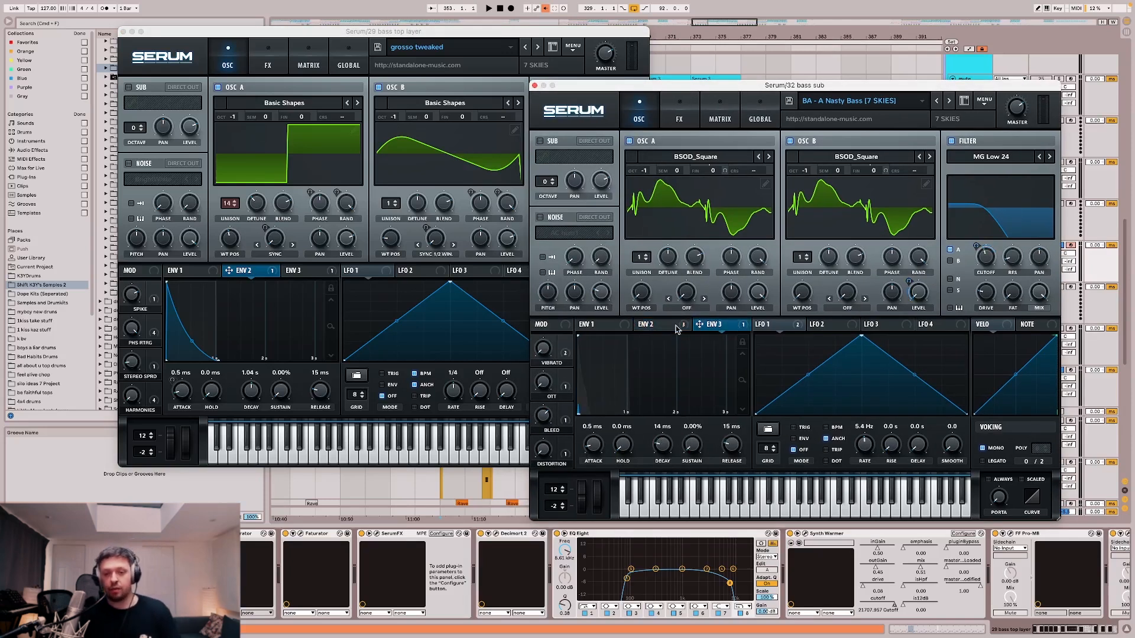
left_click(535, 86)
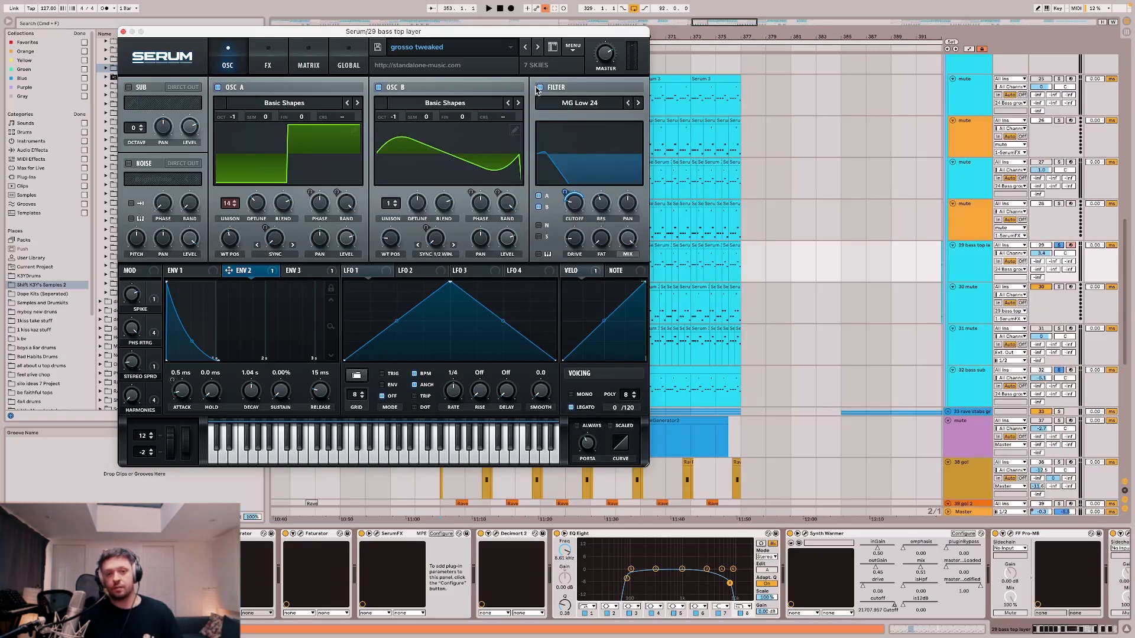
left_click(122, 32)
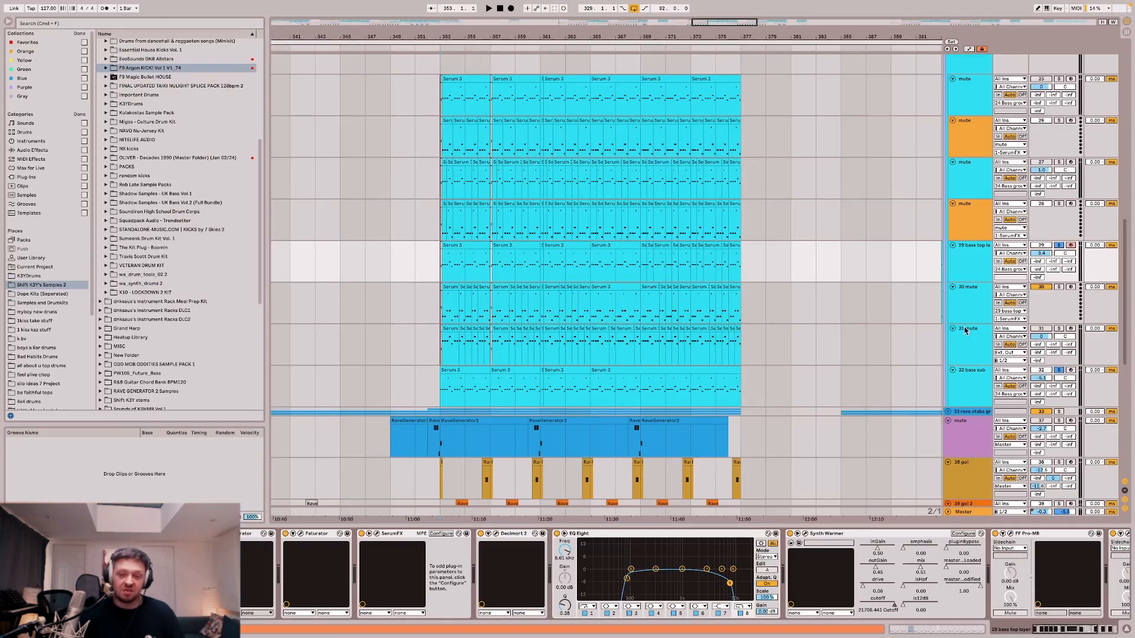
Unsolo the bass top layer and bass sub, and show the Bass group's effects chain.
left_click(1061, 246)
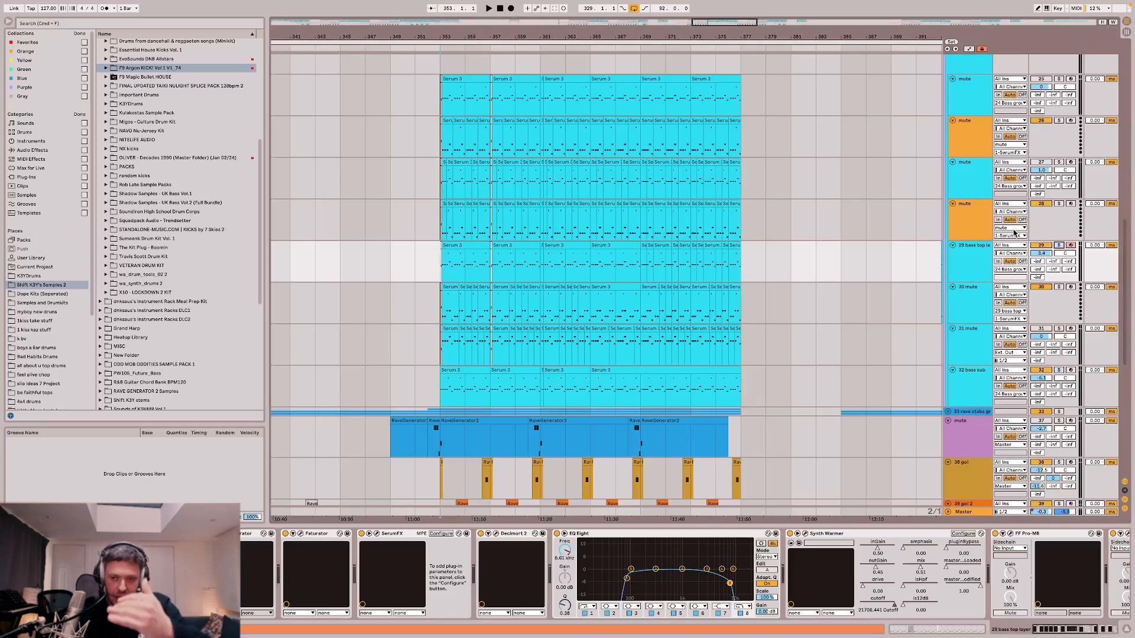
scroll(1012, 242, "up", 3)
scroll(1011, 243, "down", 3)
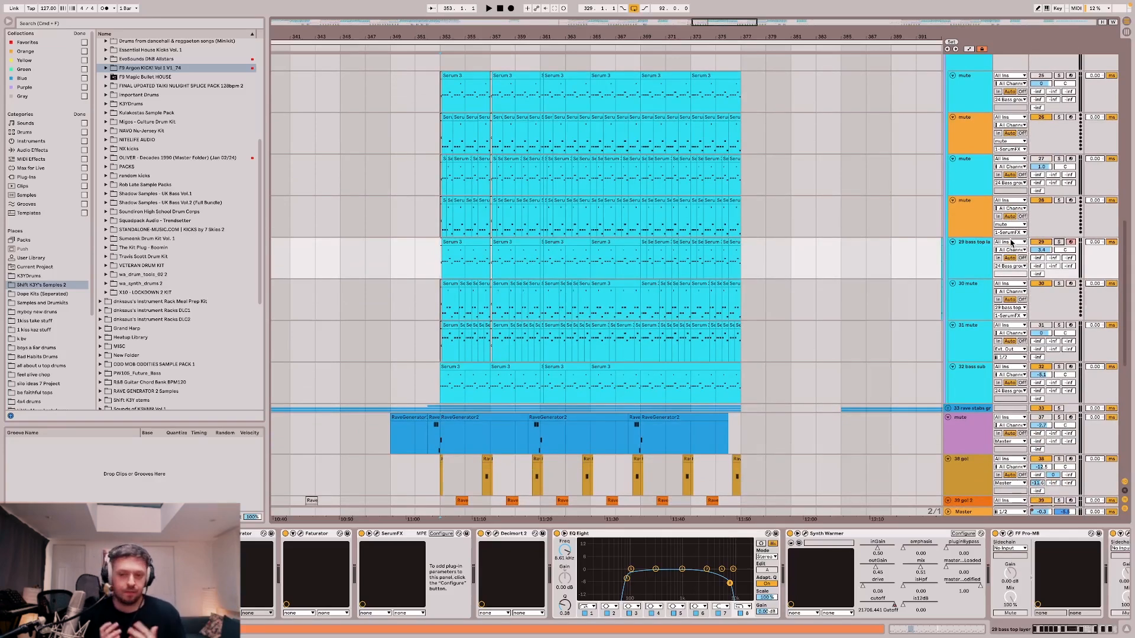
scroll(1000, 225, "up", 5)
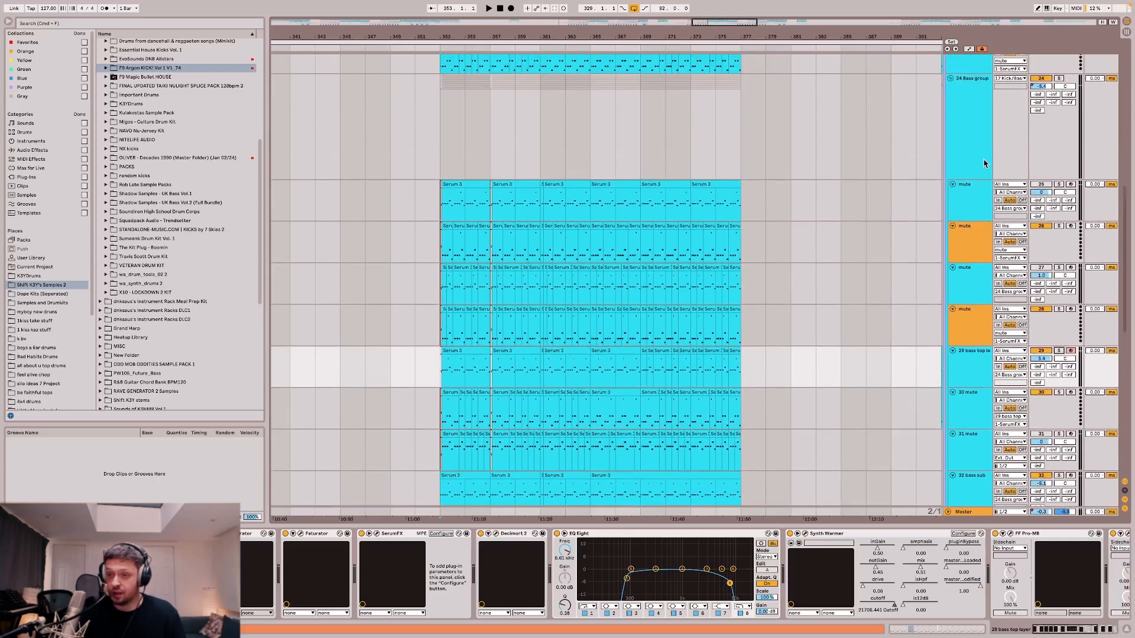
left_click(979, 171)
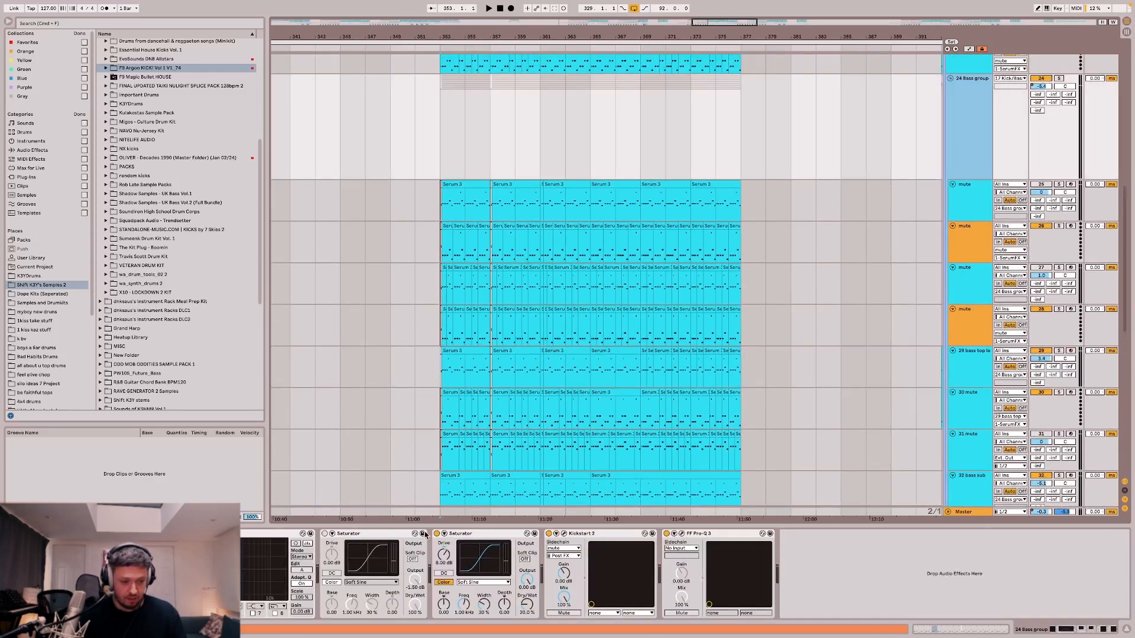
scroll(427, 354, "up", 5)
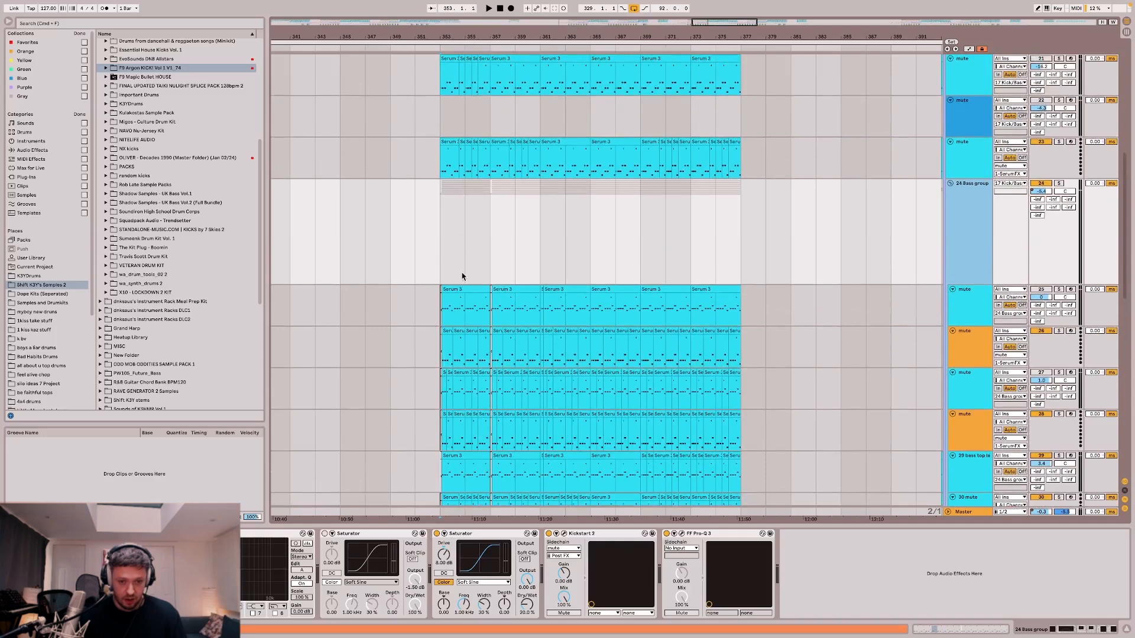
scroll(618, 349, "down", 5)
scroll(585, 115, "down", 5)
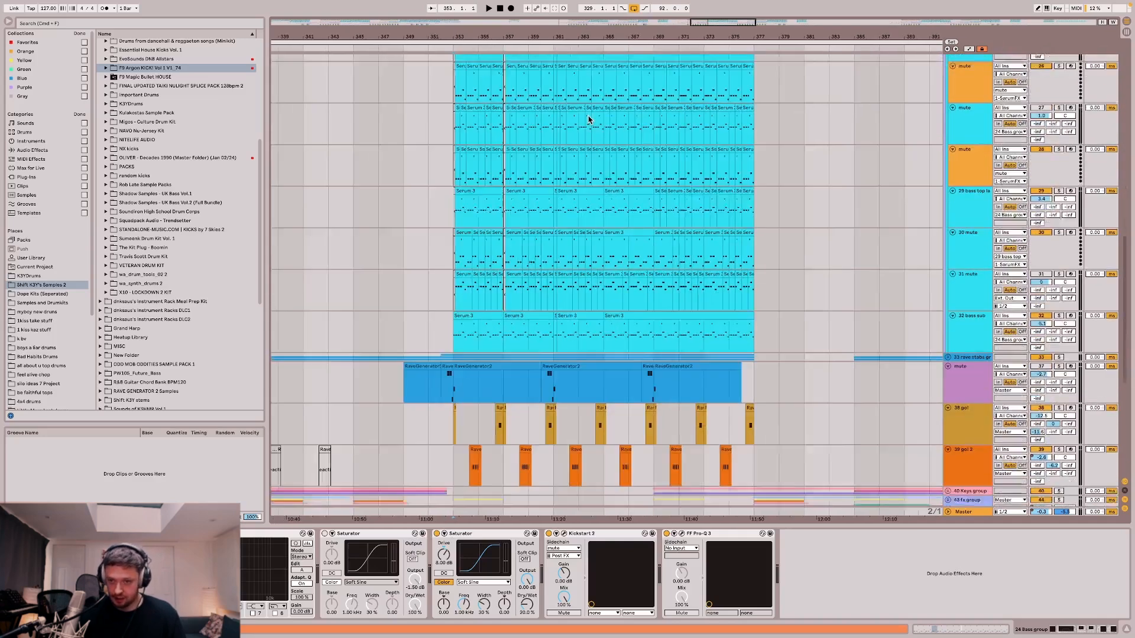
scroll(588, 116, "up", 8)
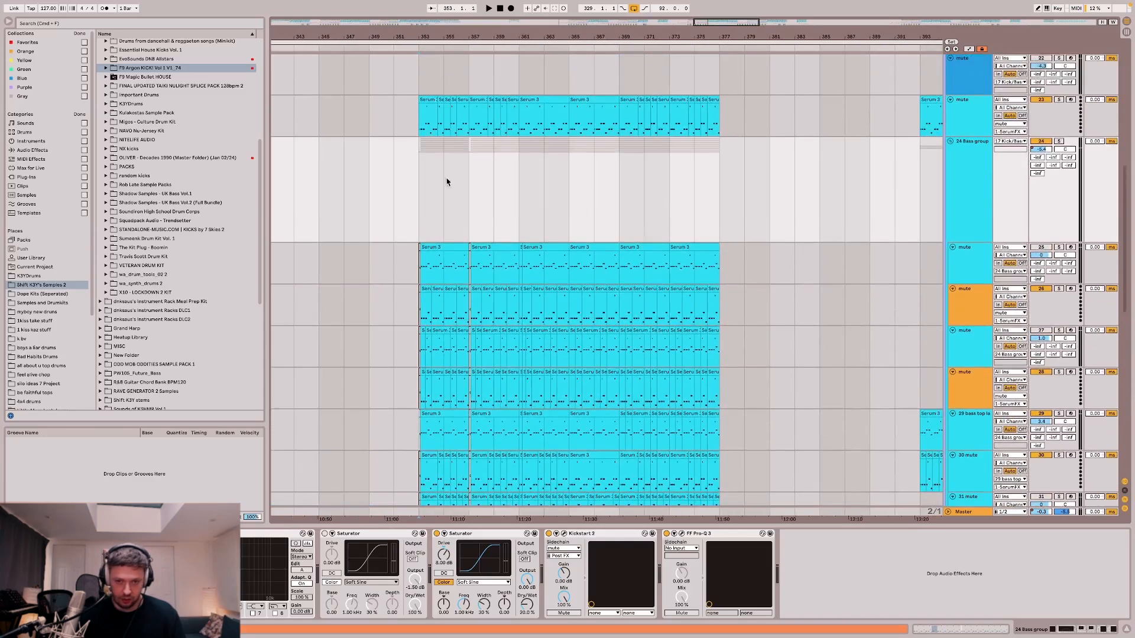
Open Kickstart 2 on the Bass group, play the bass through it to examine the 1/4 ducking curve, and close it.
left_click(444, 534)
left_click(445, 535)
left_click(564, 534)
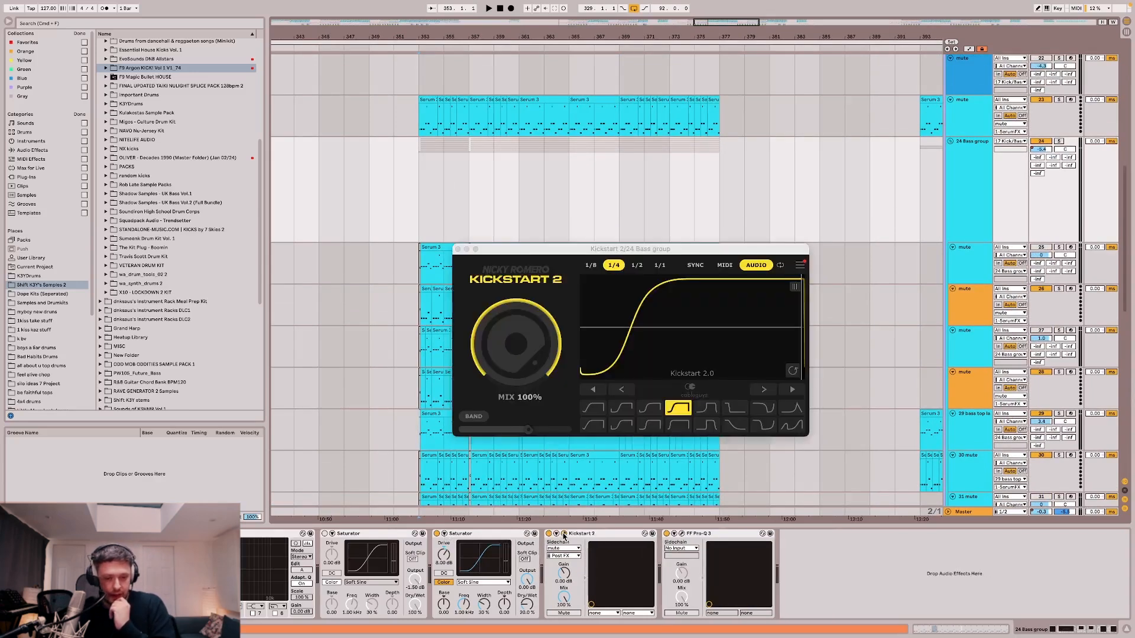
key("space")
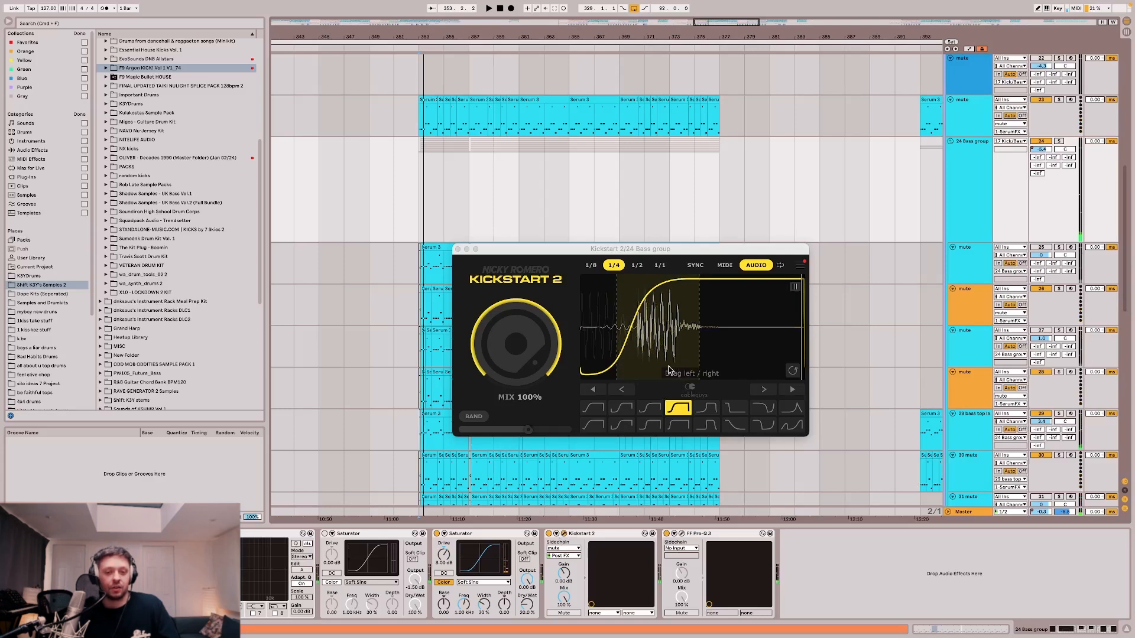
key("space")
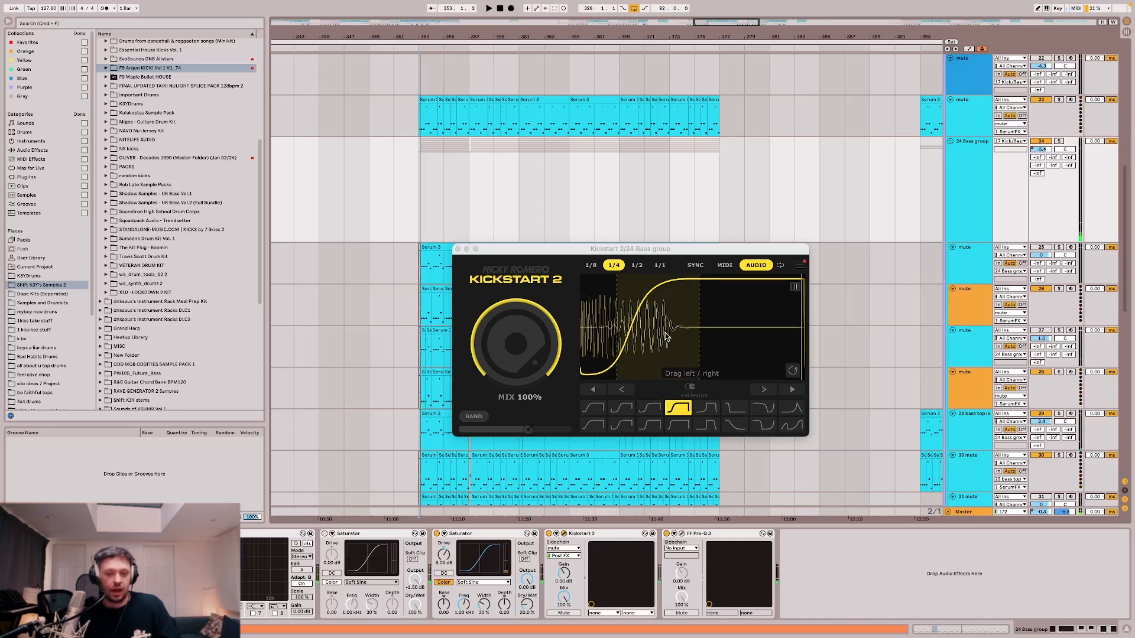
key("space")
key("space")
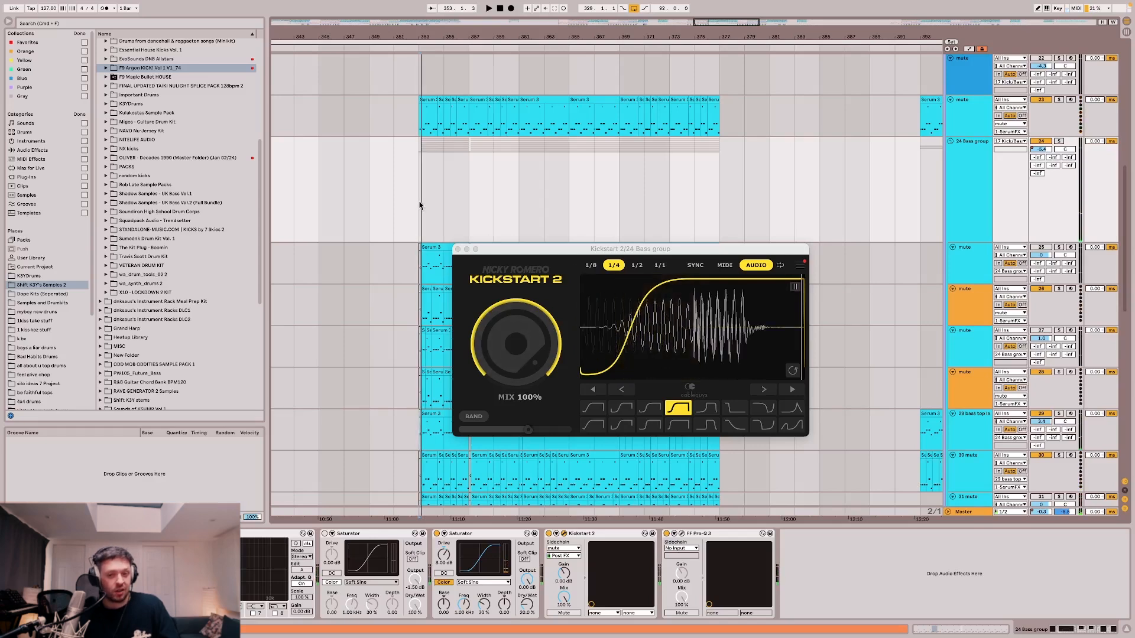
scroll(413, 220, "up", 5)
scroll(420, 183, "up", 3)
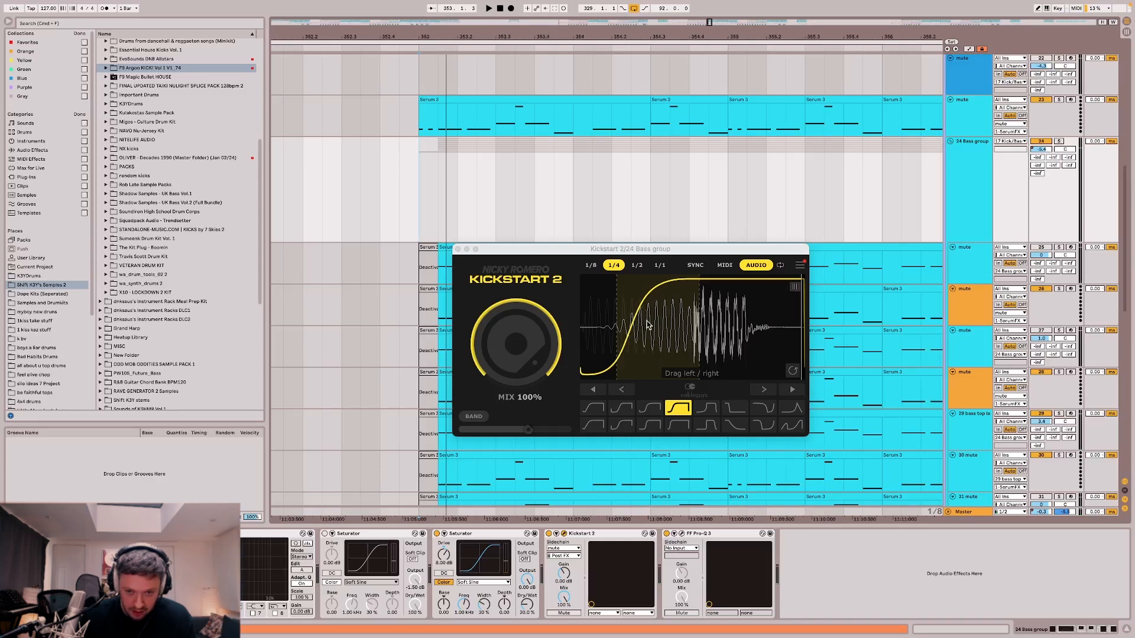
left_click(458, 249)
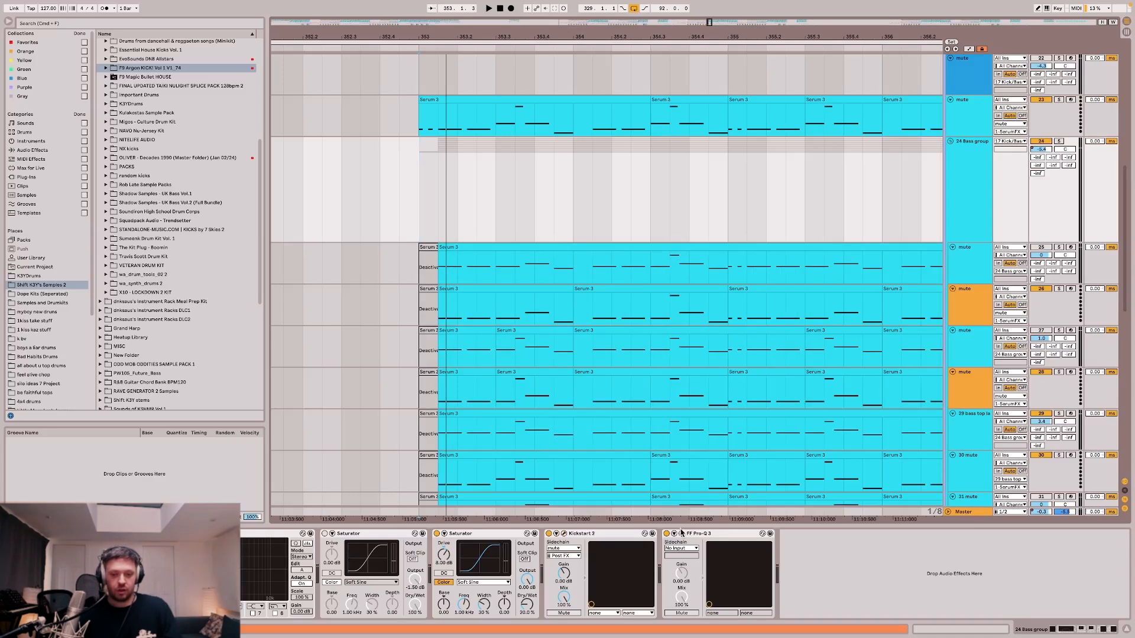
Compare the first kick clip with the start of the bass clips in the Bass group, and select the bass sub track.
scroll(547, 267, "up", 10)
left_click(424, 255)
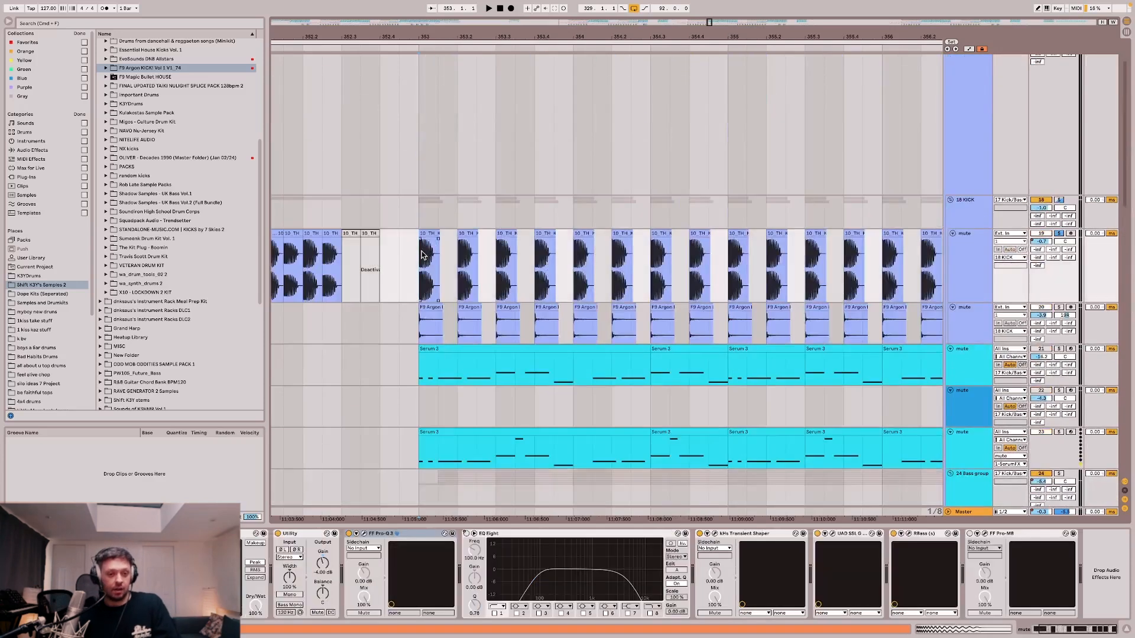
scroll(416, 212, "down", 10)
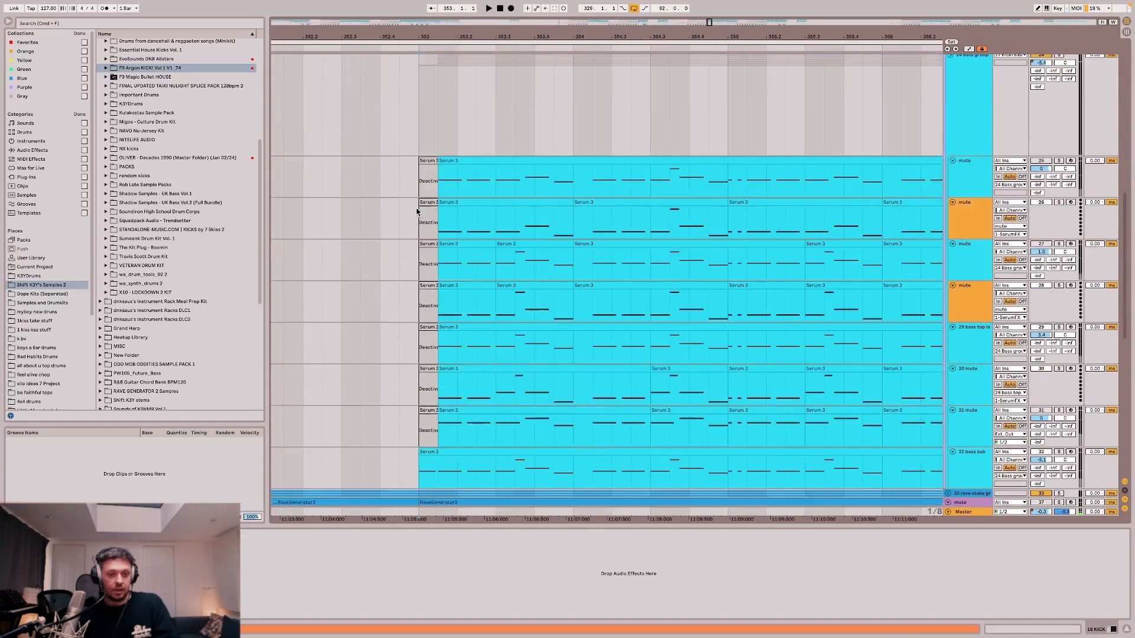
left_click(409, 141)
key("s")
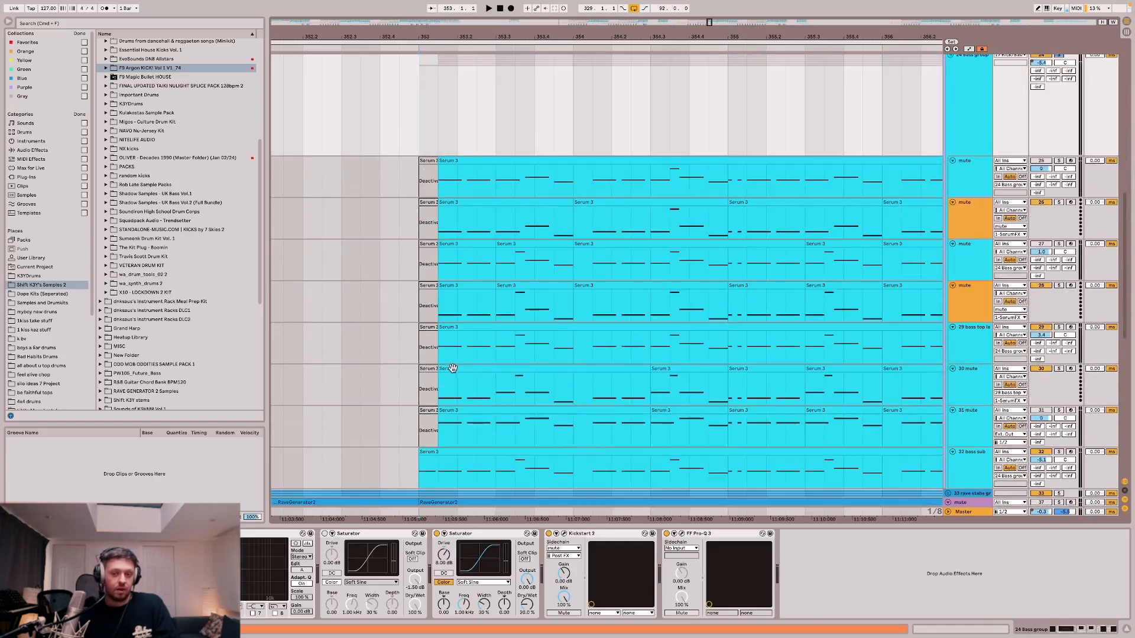
left_click(414, 478)
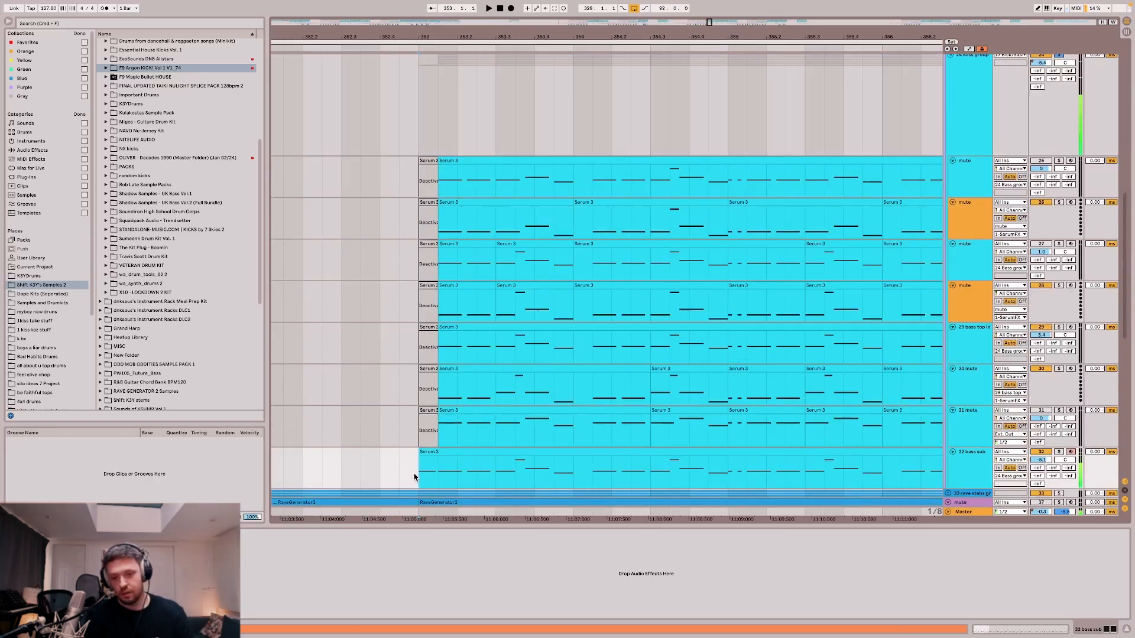
Open FF Pro-Q 3 on the Bass group, play the bass to examine its EQ curve with bypass comparison, and close the window.
left_click(426, 93)
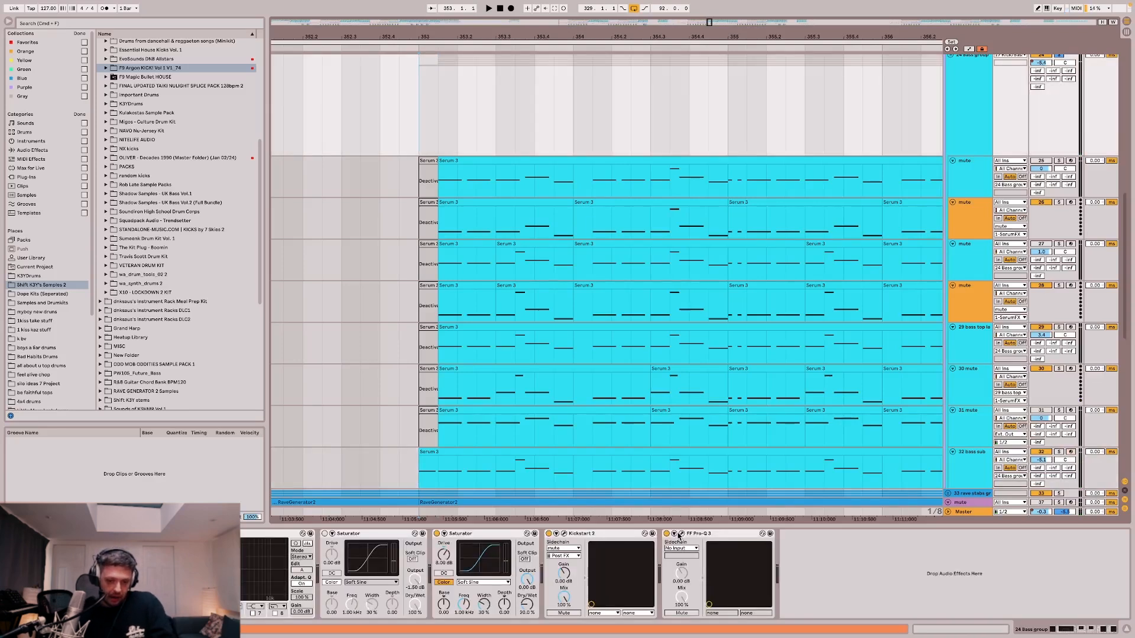
left_click(680, 535)
key("space")
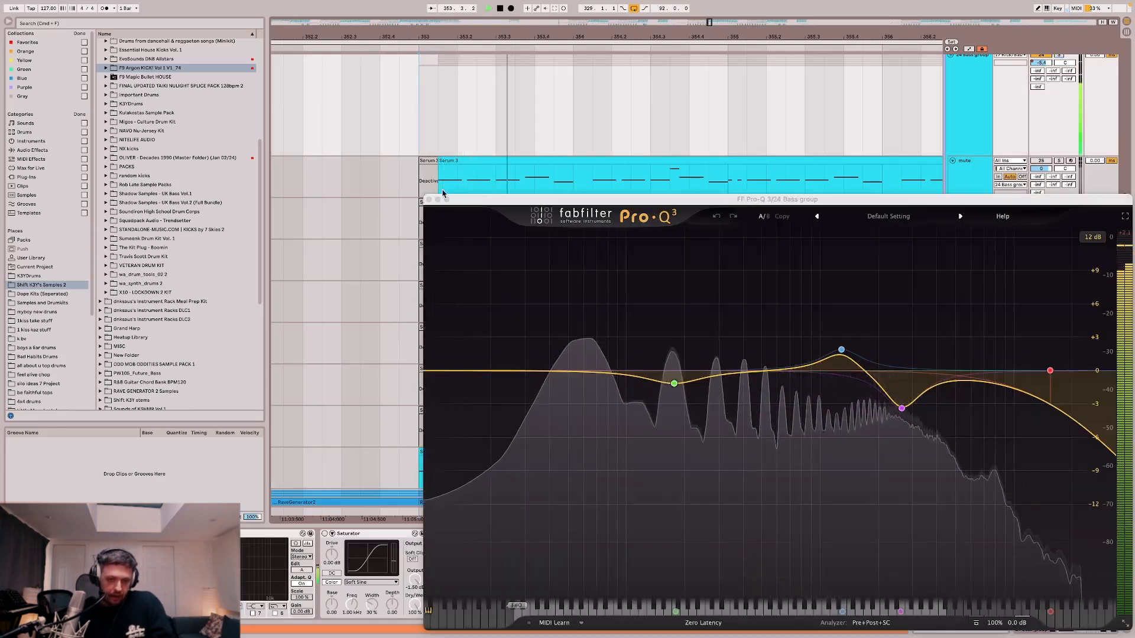
left_click_drag(637, 204, 456, 78)
left_click(666, 535)
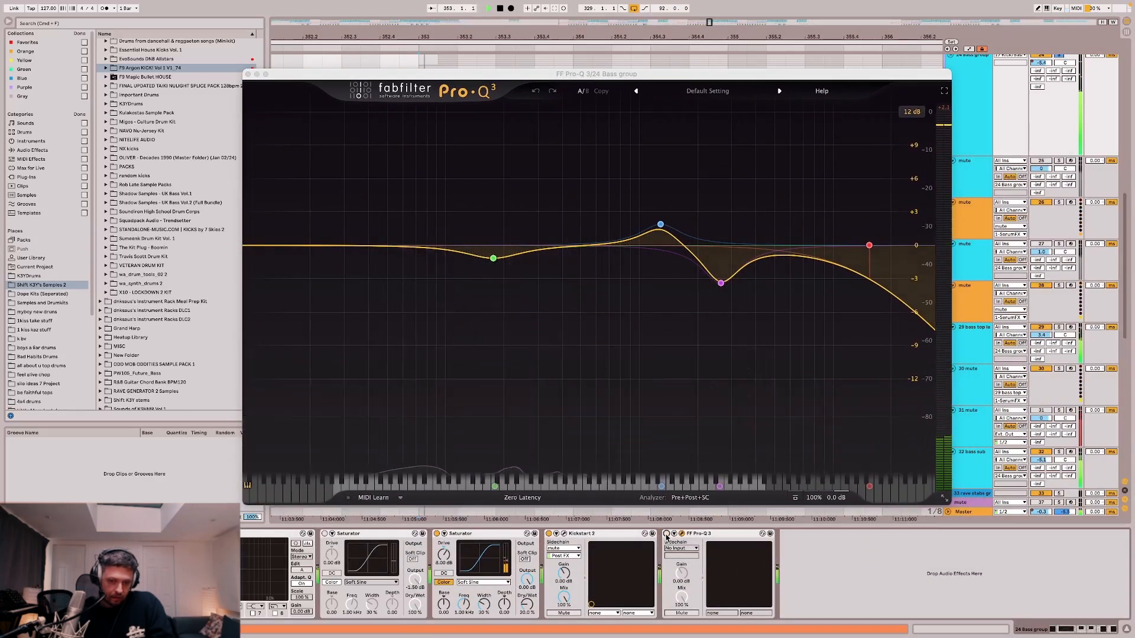
left_click(248, 75)
Show the Bass group's EQ Eight Device On automation, re-enable the overridden automation, and play a section through it.
scroll(487, 263, "up", 3)
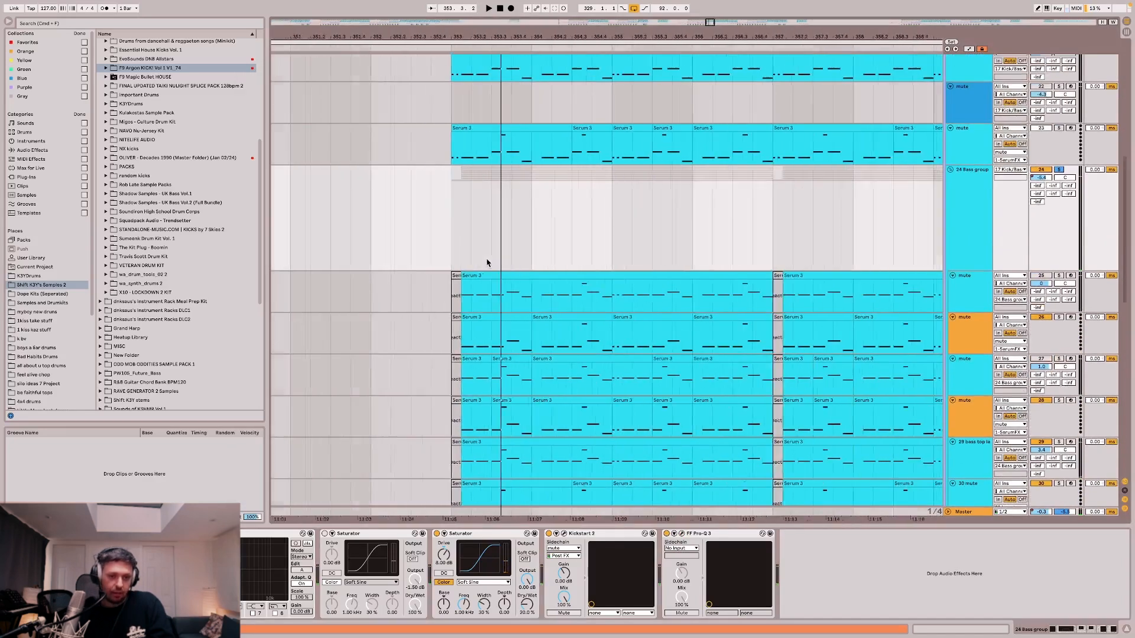
scroll(487, 263, "up", 6)
key("a")
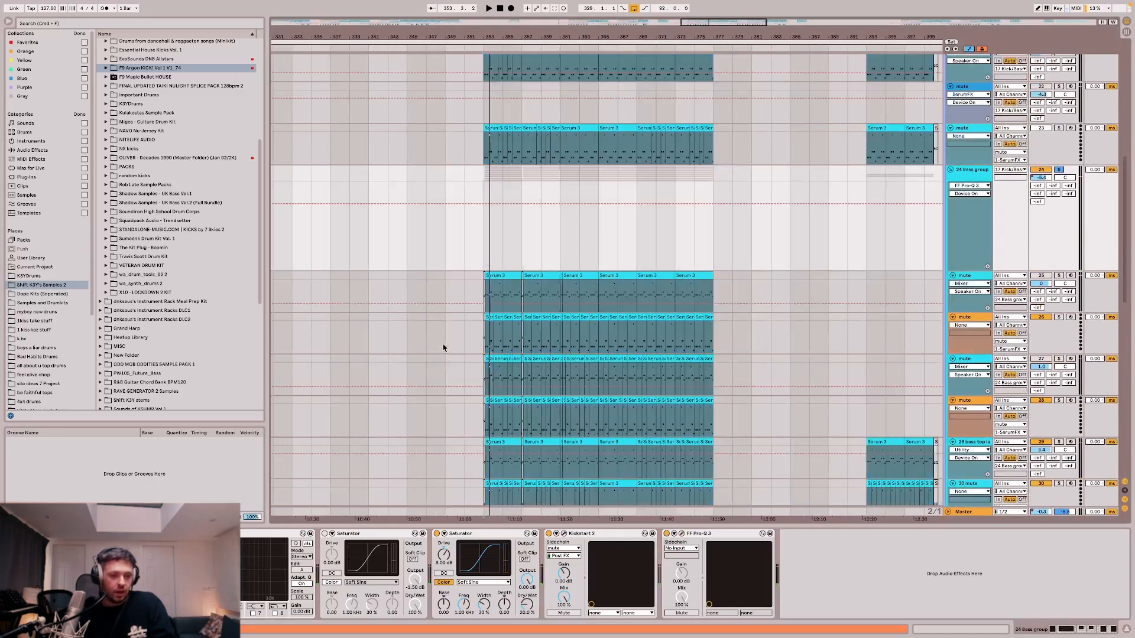
scroll(476, 296, "up", 6)
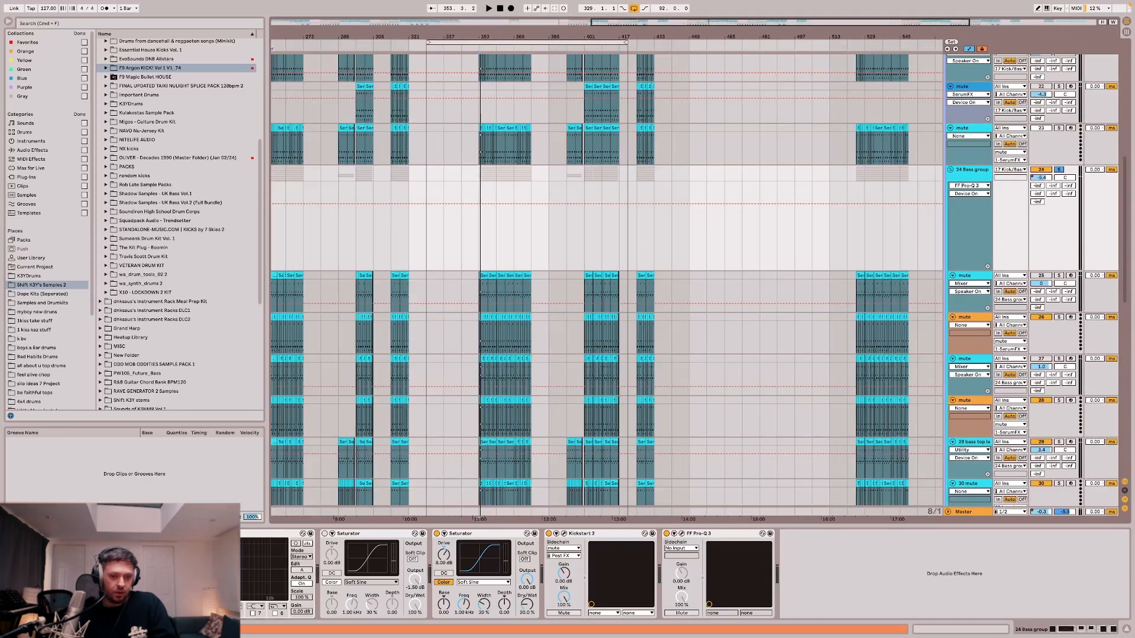
left_click(88, 534)
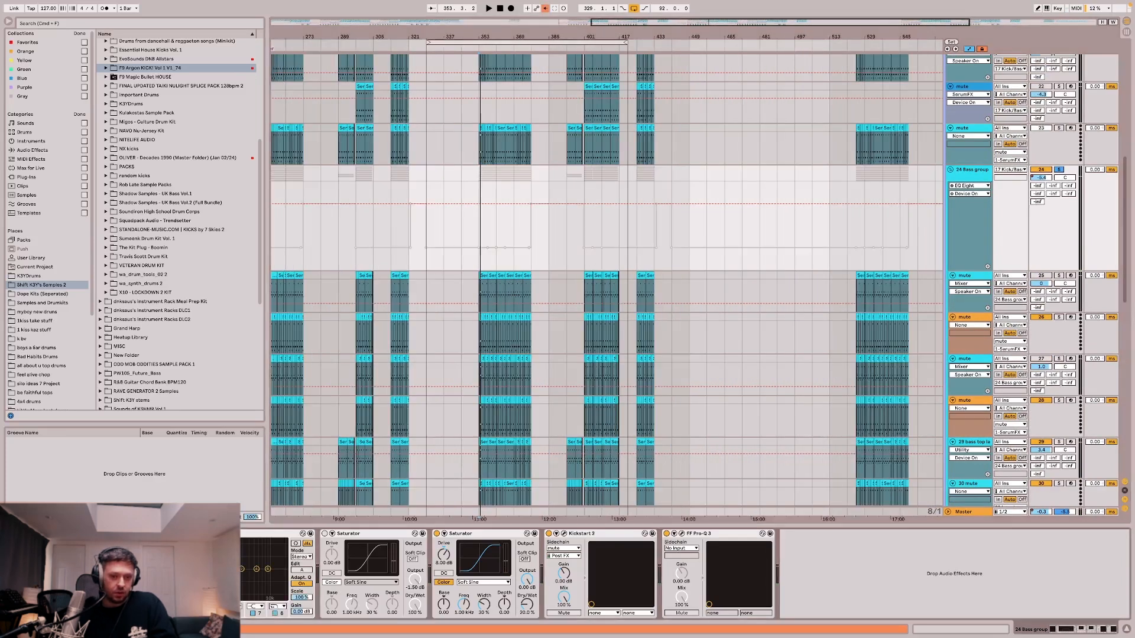
left_click(543, 8)
left_click(567, 175)
key("space")
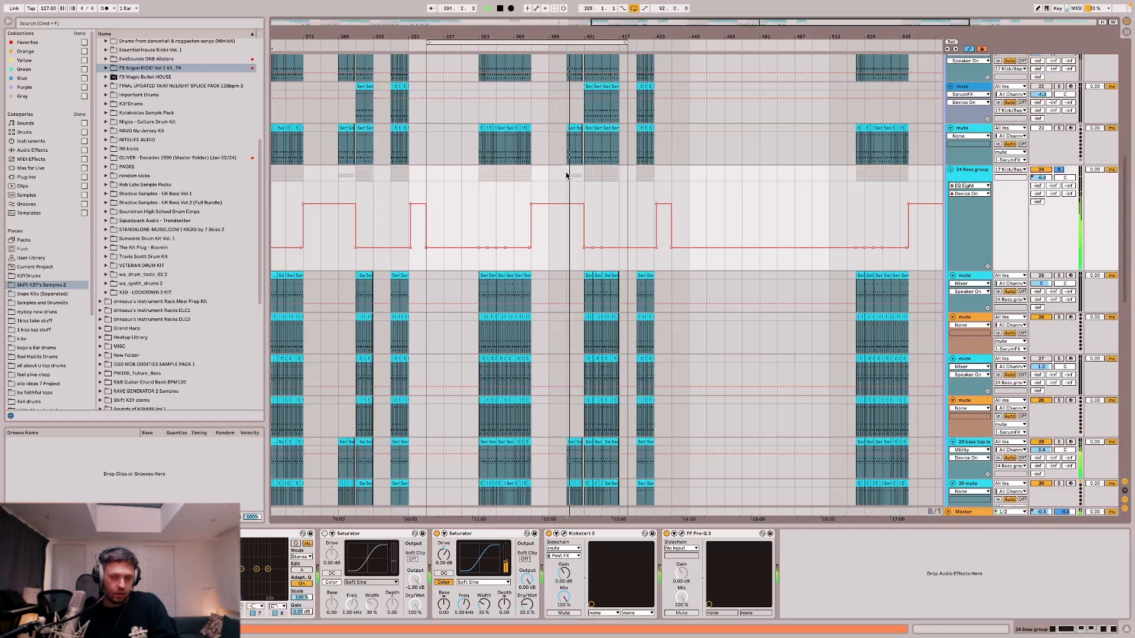
left_click(483, 207)
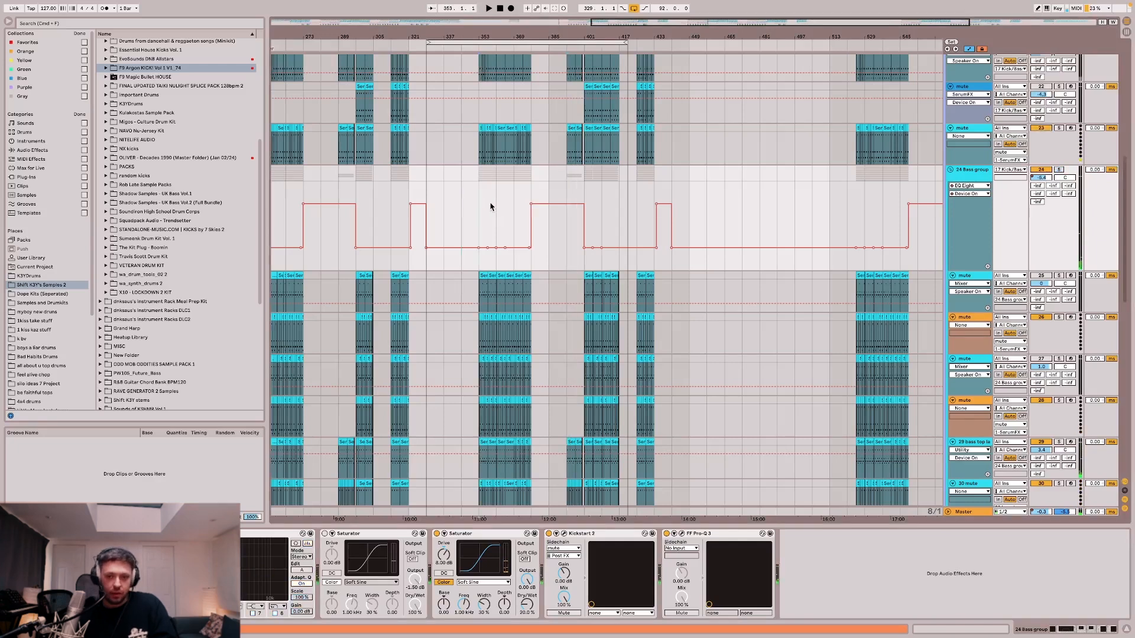
key("a")
Fold the Bass group, then select the Kick/Bass group and reduce its track height.
left_click(951, 169)
scroll(953, 183, "up", 10)
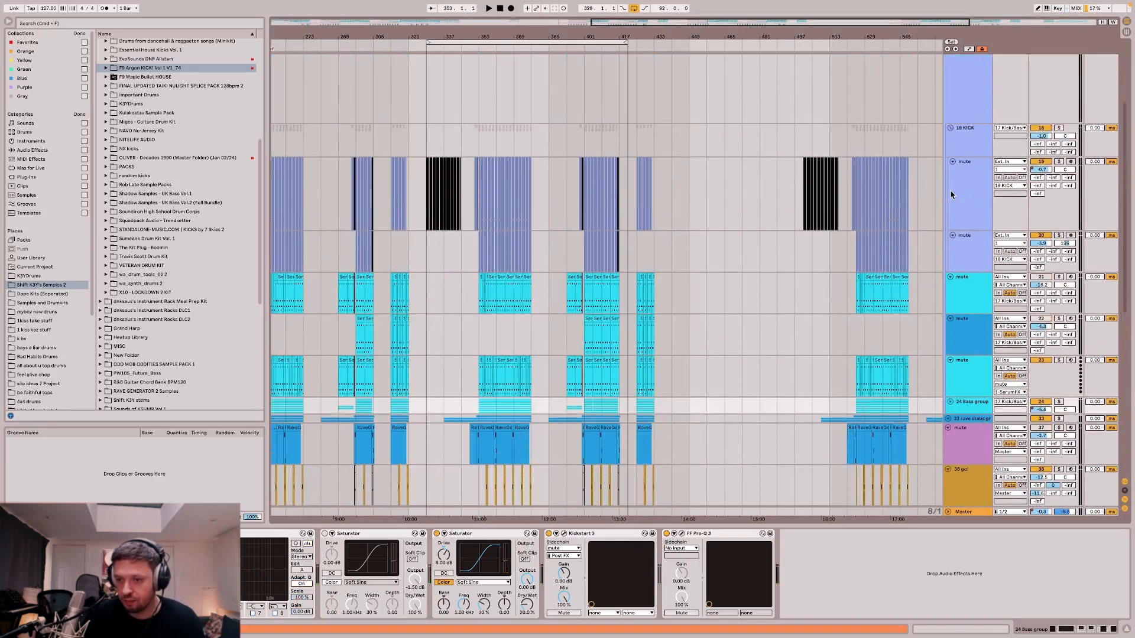
left_click(967, 187)
scroll(962, 201, "up", 1)
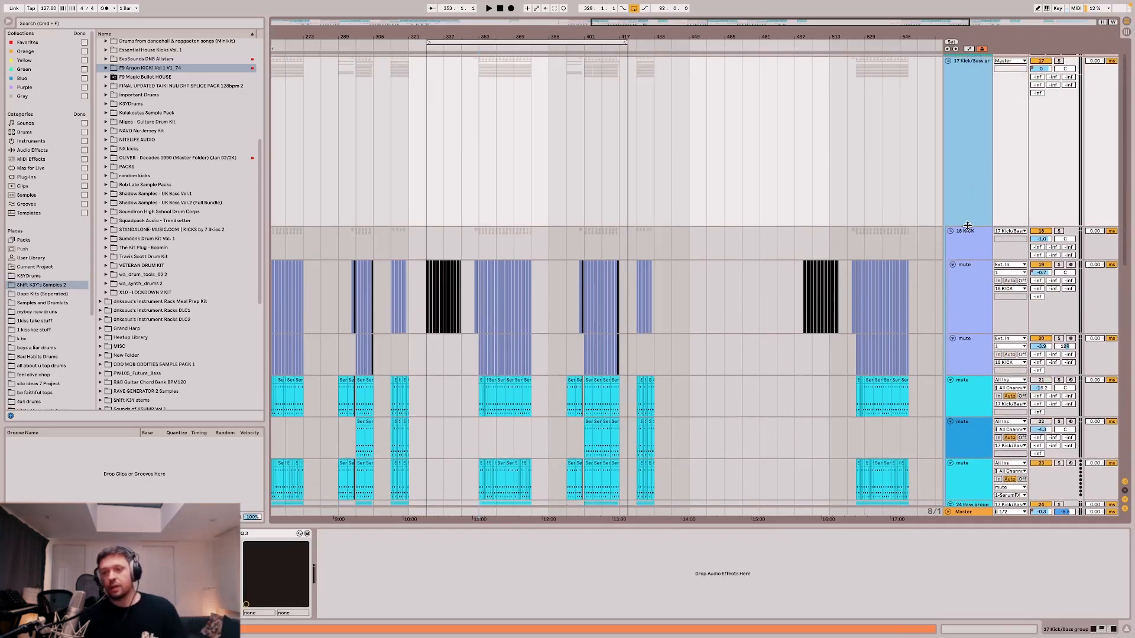
left_click_drag(967, 226, 965, 111)
Examine the Kick/Bass group's Track Volume automation, hide the automation lanes, and fold the group.
key("a")
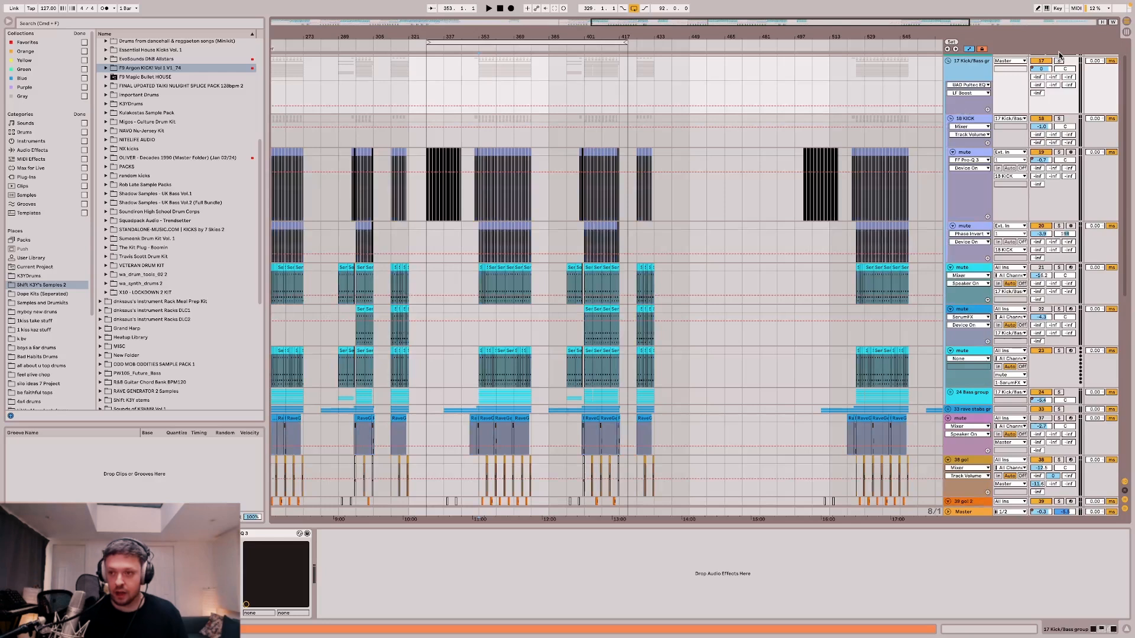
left_click(1042, 69)
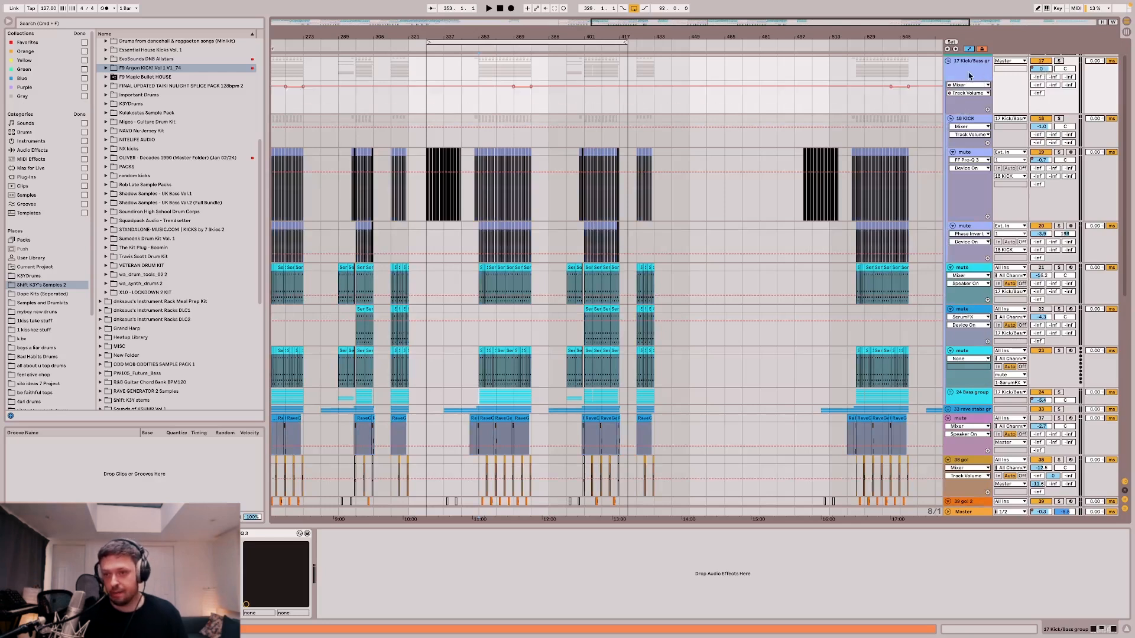
key("a")
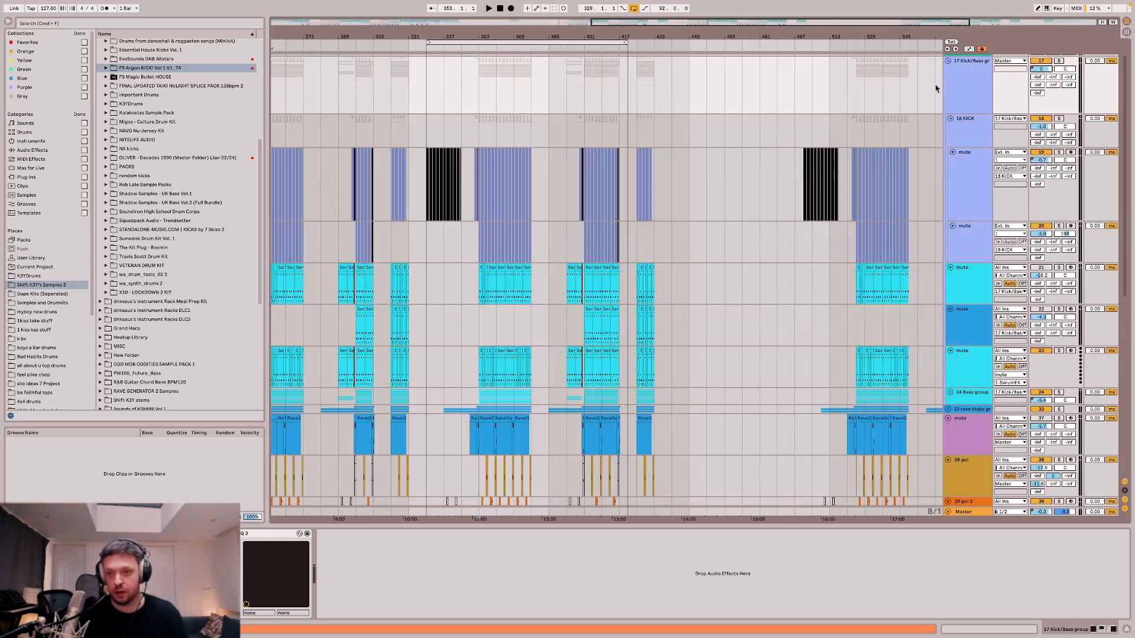
left_click(950, 61)
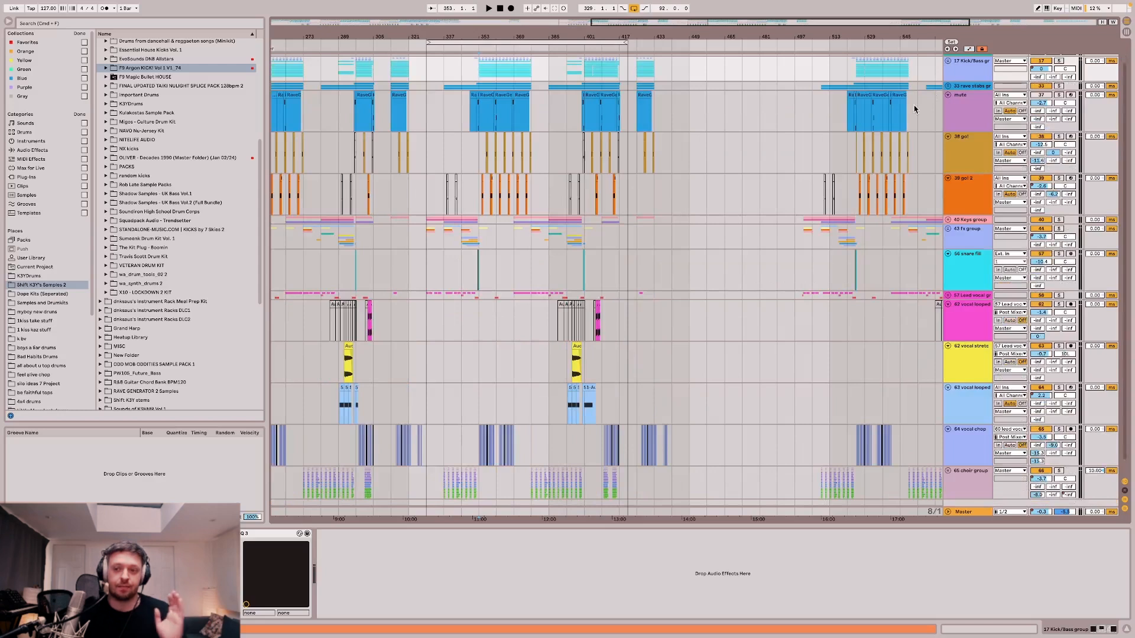
Select the Drums group to show its effects, and play the soloed Clap group from bar 337.
scroll(940, 219, "up", 1)
scroll(950, 68, "up", 8)
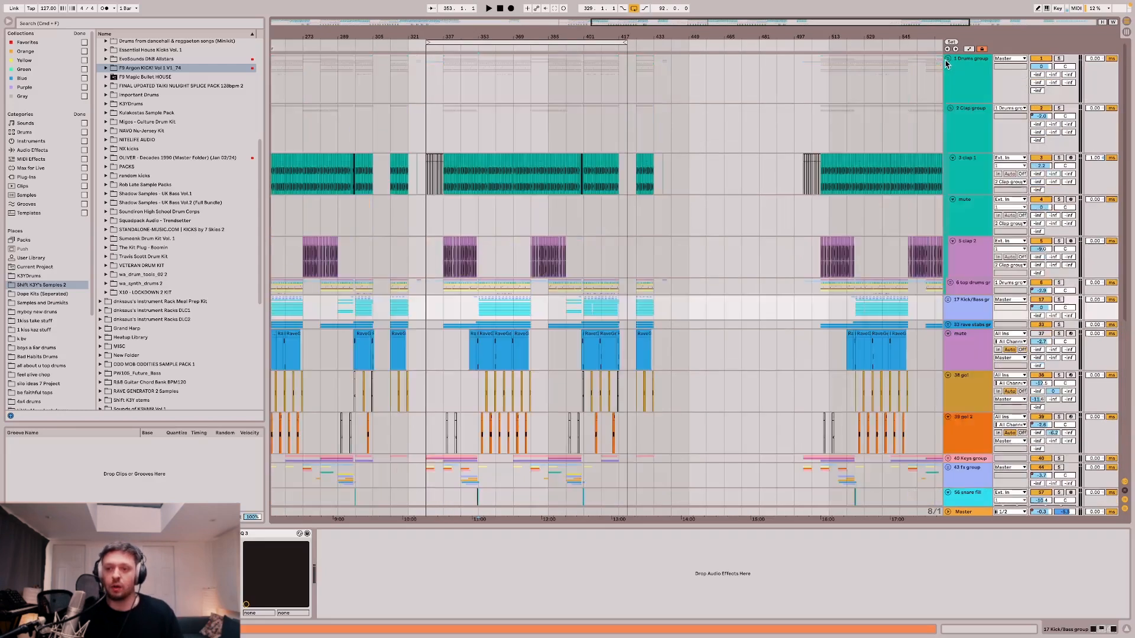
left_click(951, 76)
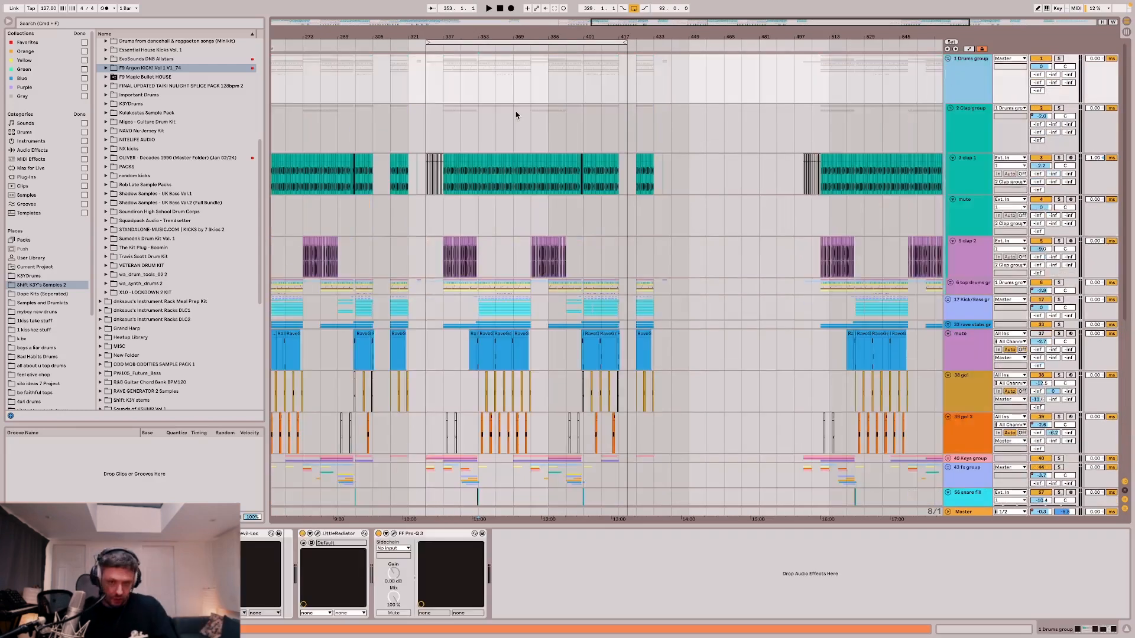
left_click(443, 122)
scroll(441, 132, "up", 4)
key("space")
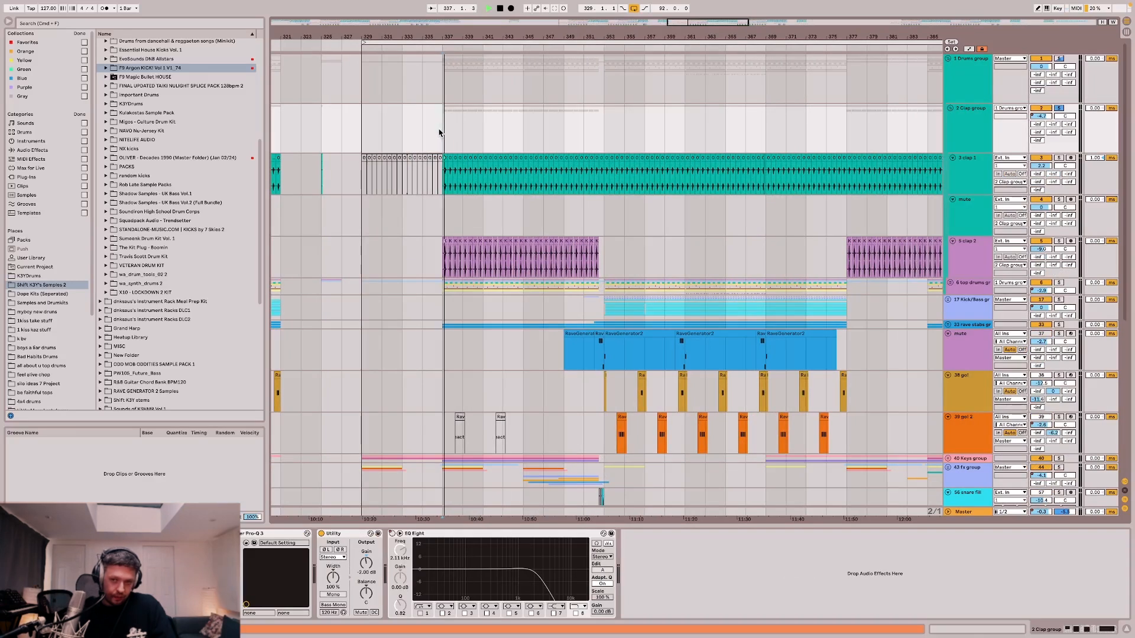
scroll(445, 142, "up", 3)
key("space")
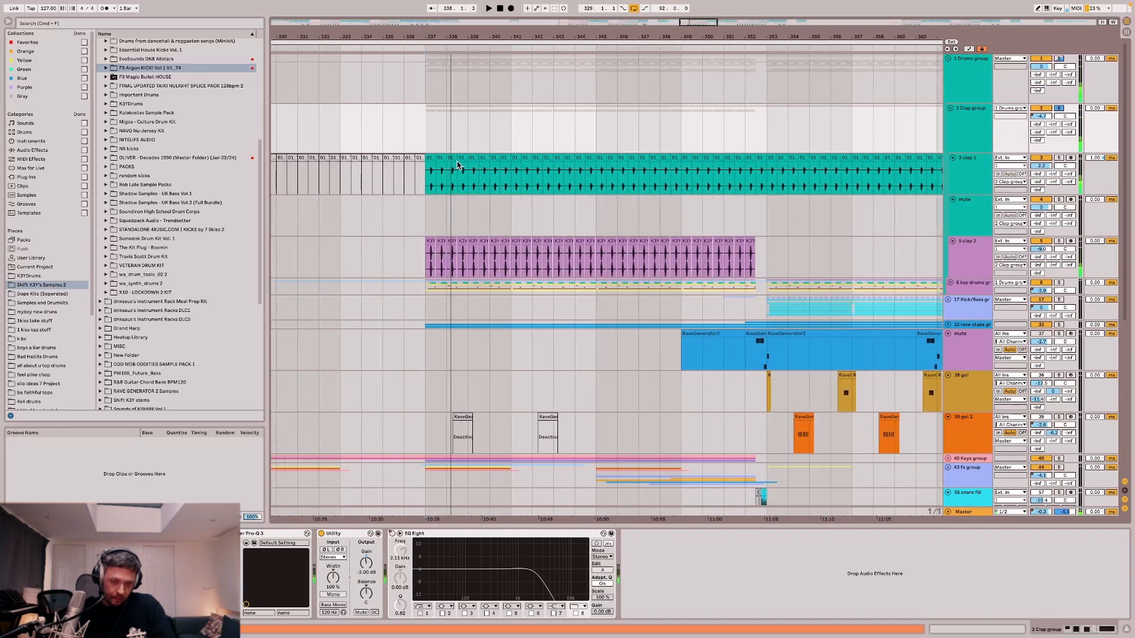
Play the soloed Clap group again, compare the clap 1 and clap 2 clips up close, and select the clap 1 track.
left_click(425, 83)
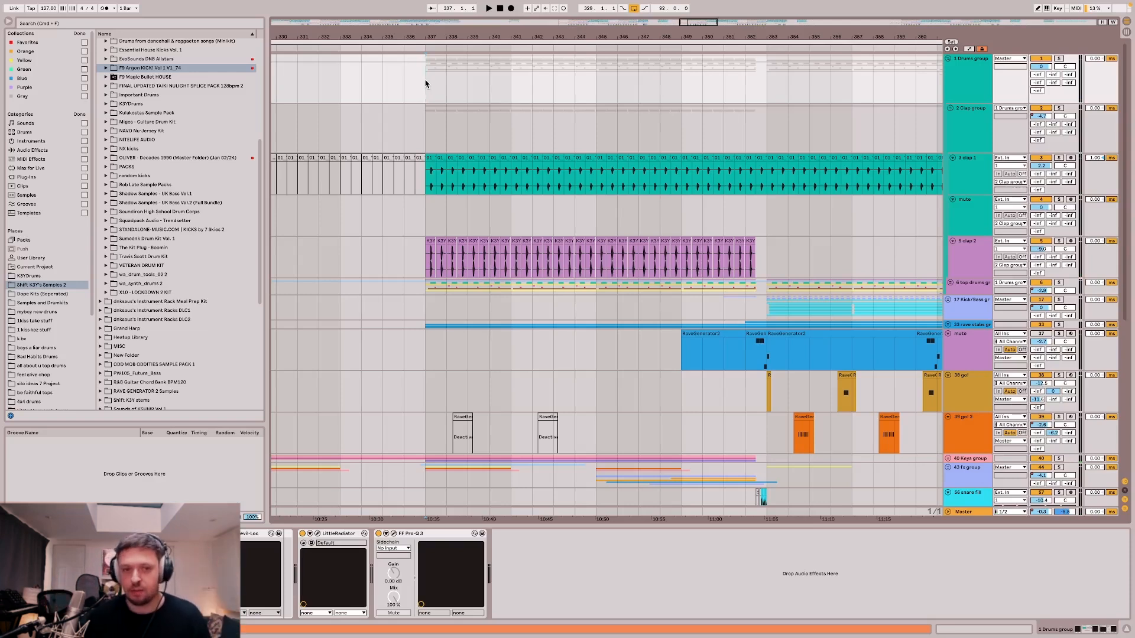
left_click(420, 123)
key("space")
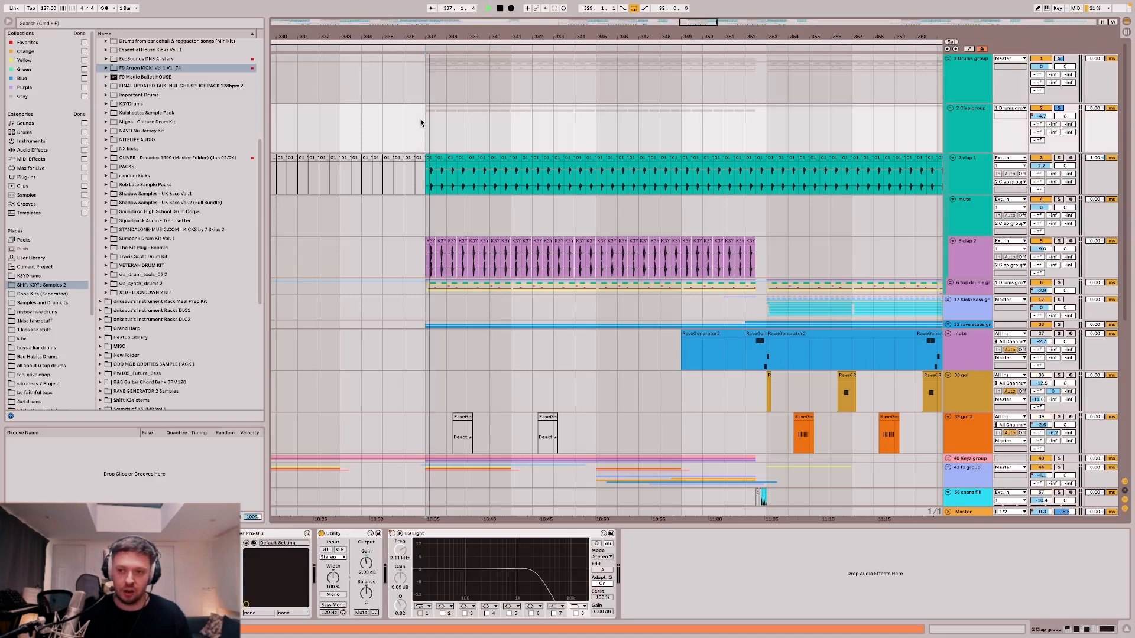
scroll(413, 244, "up", 5)
scroll(413, 244, "up", 6)
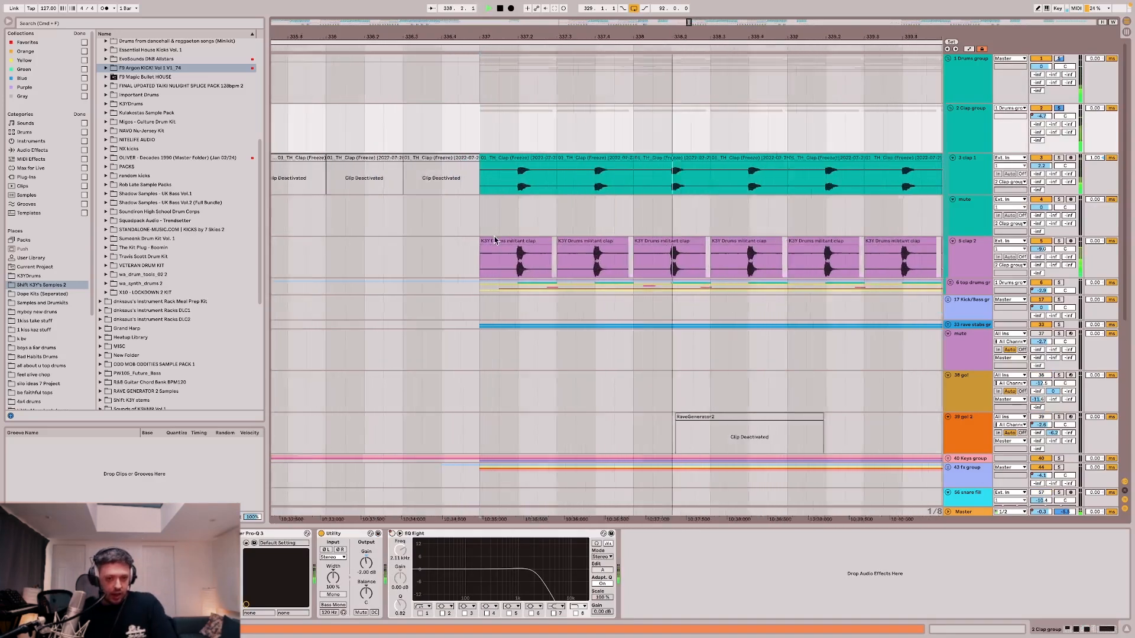
left_click(557, 190)
scroll(553, 154, "down", 10)
key("space")
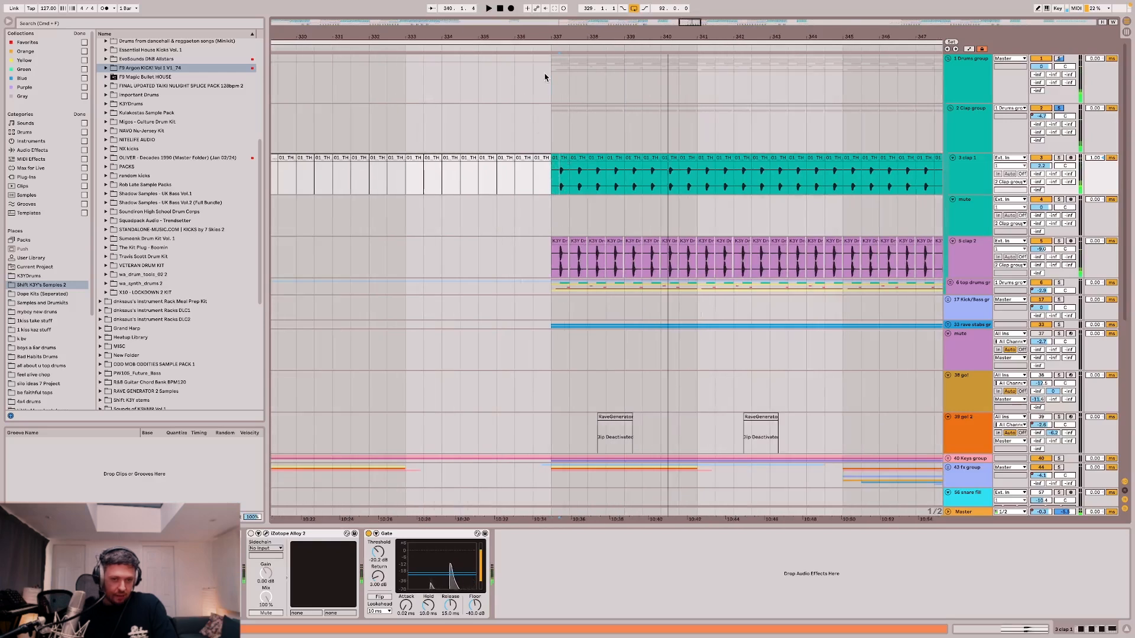
Play the Drums group from just before bar 337, and select clap 2 to show its Compressor.
left_click(545, 77)
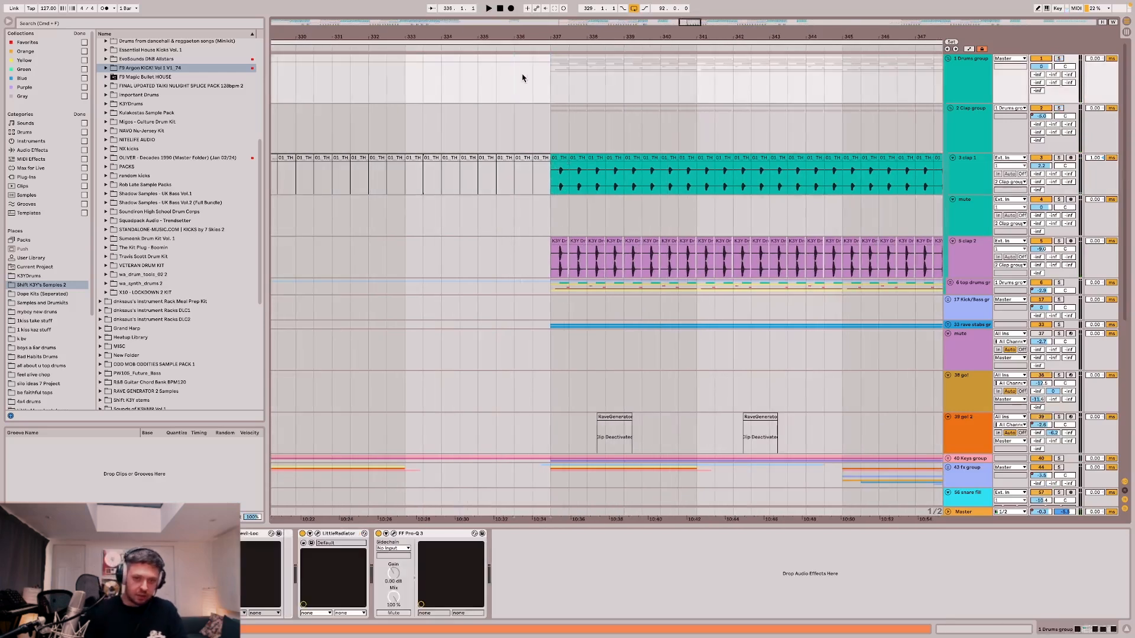
key("space")
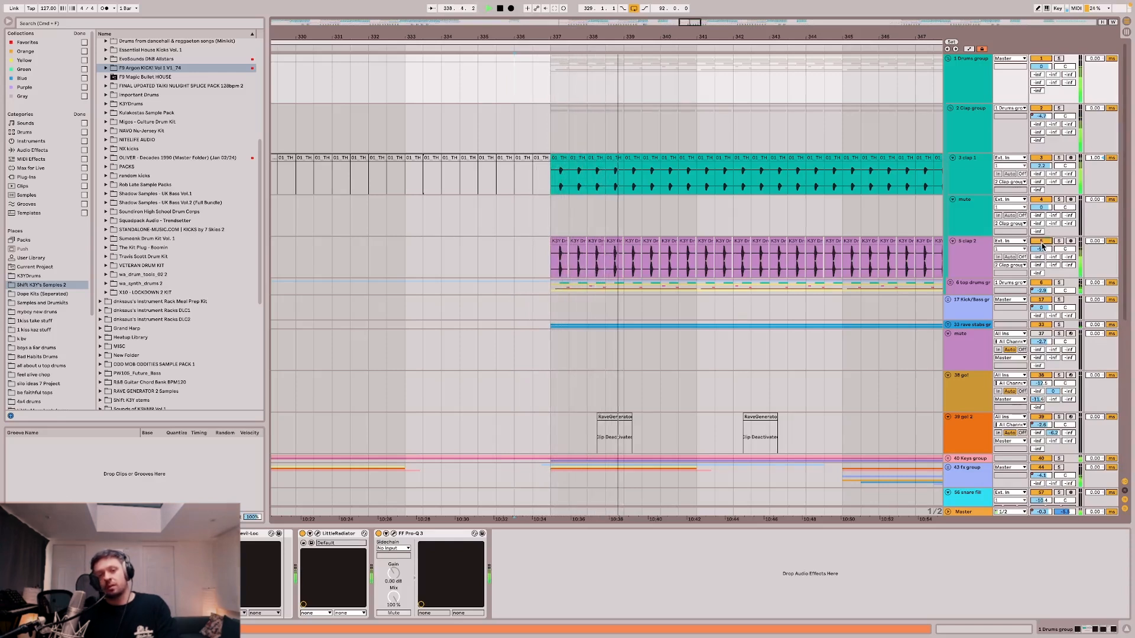
scroll(696, 244, "down", 5)
scroll(539, 233, "up", 5)
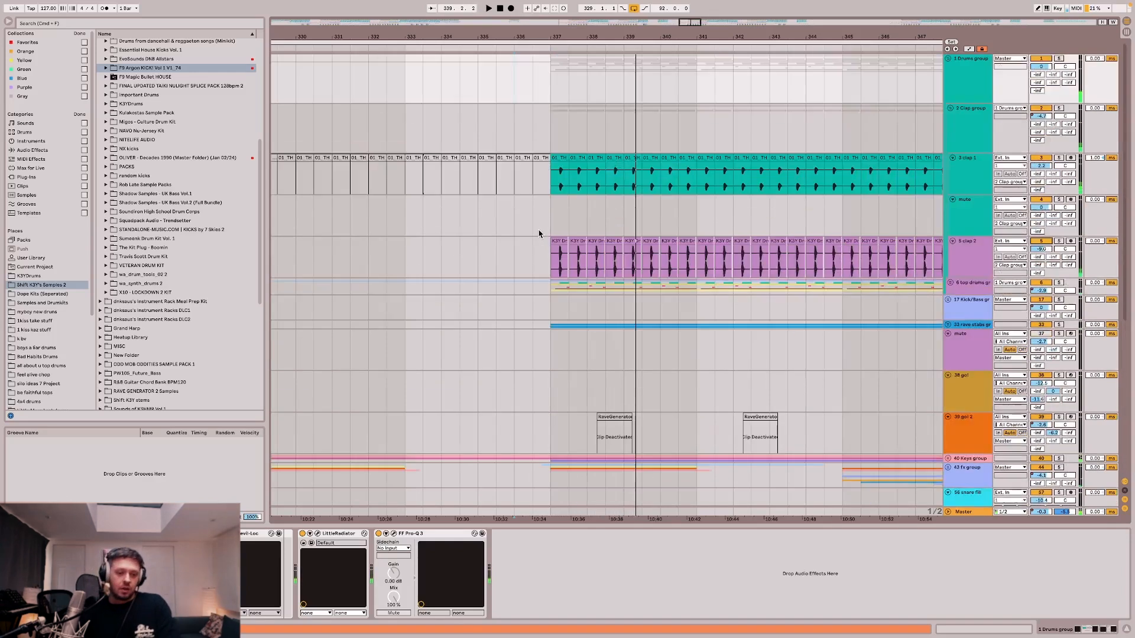
left_click(539, 248)
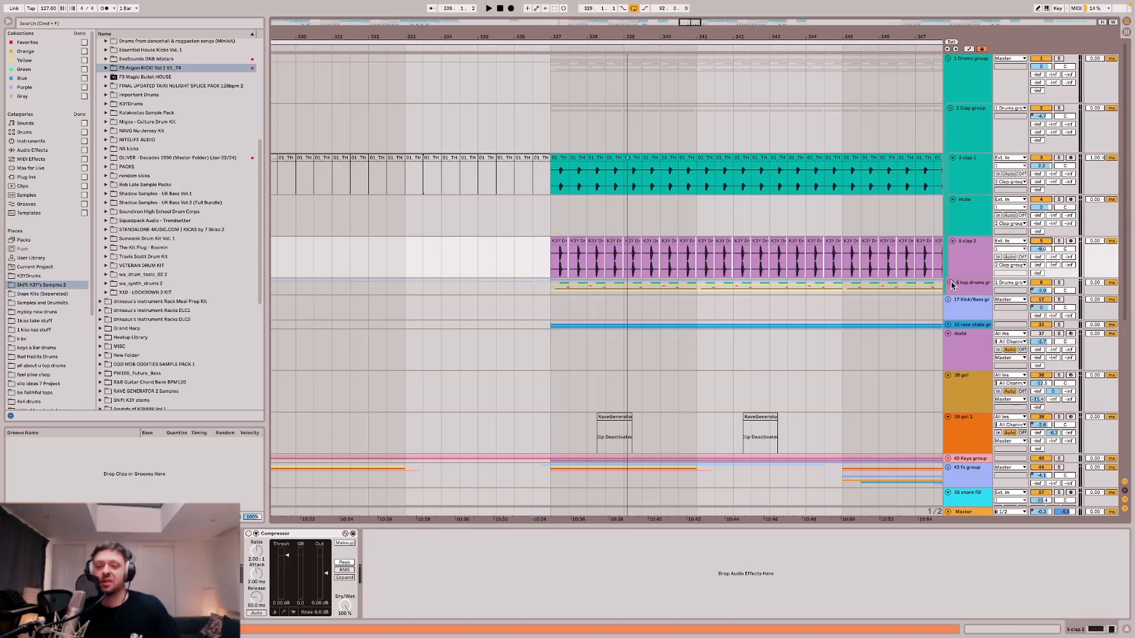
Play clap 1 soloed from bar 337, and examine the EQ curve of its FF Pro-Q 3.
scroll(688, 149, "down", 5)
left_click(655, 175)
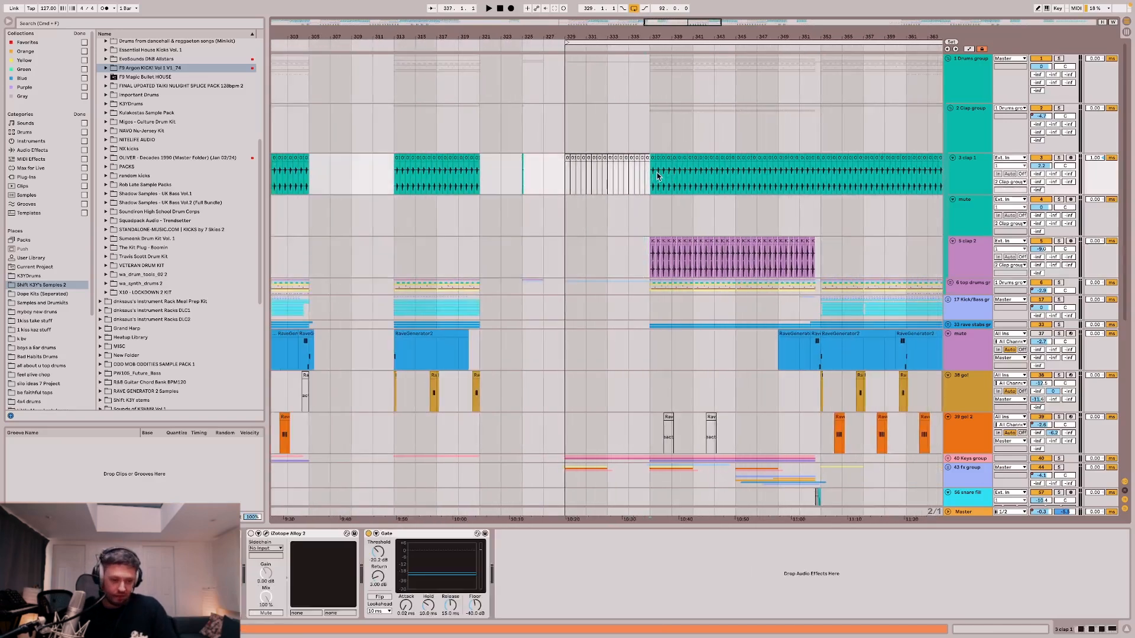
key("space")
left_click(147, 533)
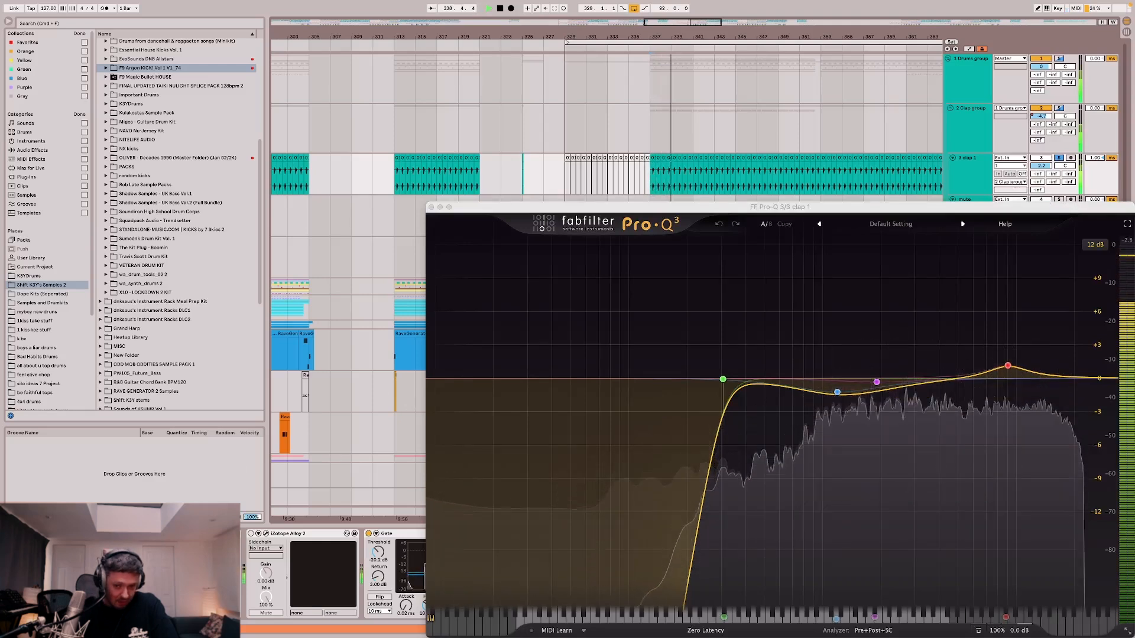
left_click(147, 534)
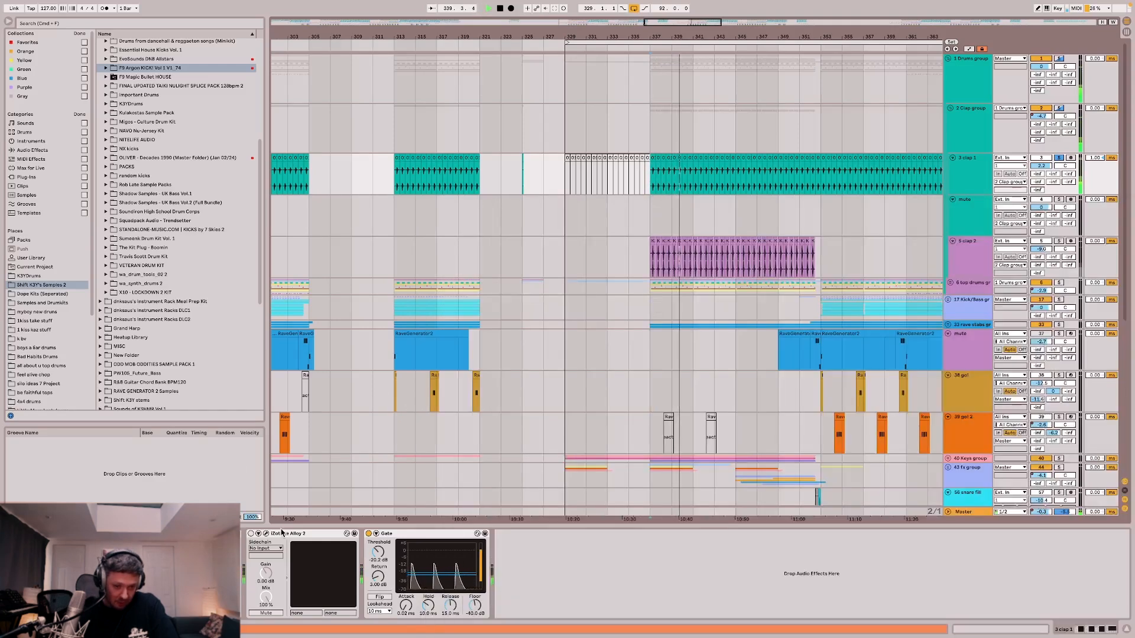
Compare clap 1 with its Gate and EQ bypassed and active while playing the soloed track.
left_click(369, 534)
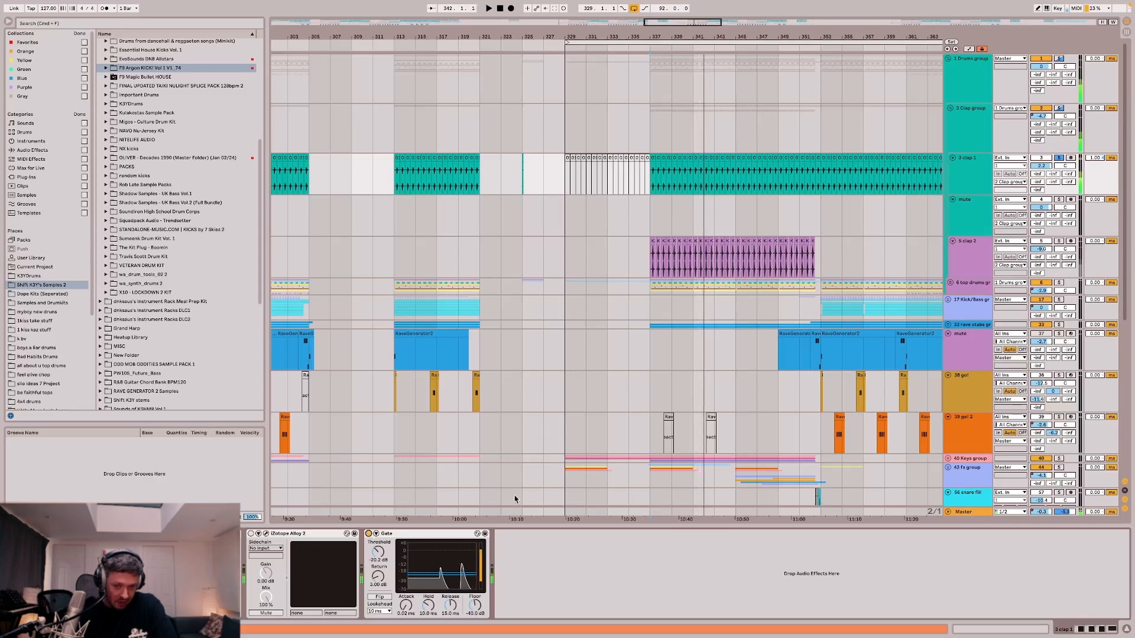
left_click(149, 534)
key("space")
left_click(148, 534)
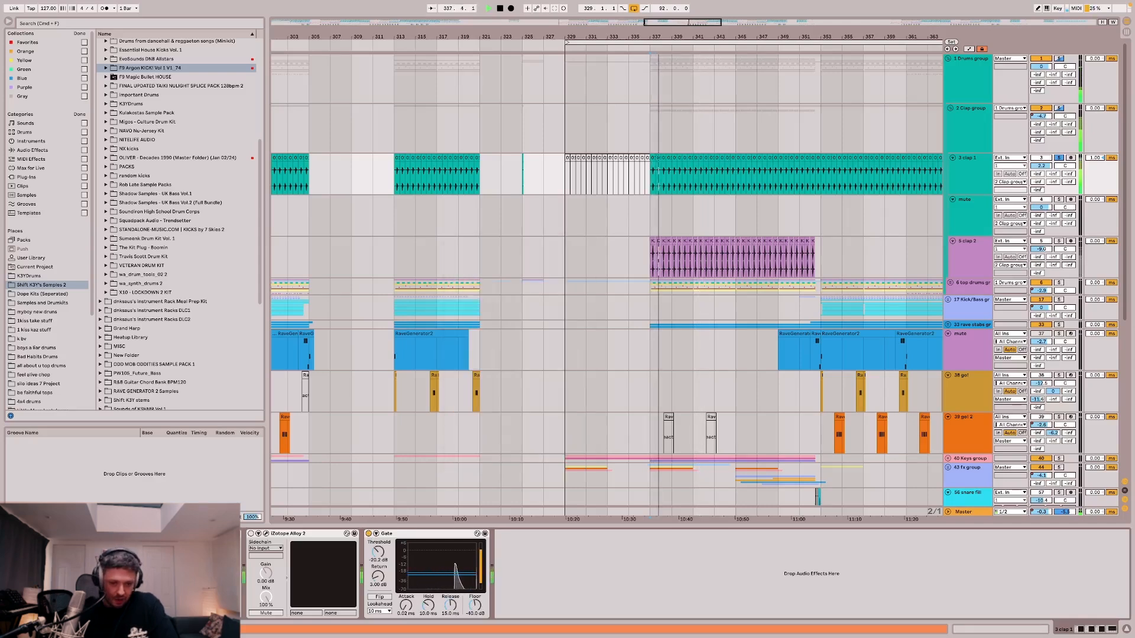
Inspect clap 1's iZotope Alloy 2 Transient module past its Preset Manager, and compare the soloed track with the plug-in bypassed and active.
left_click(252, 534)
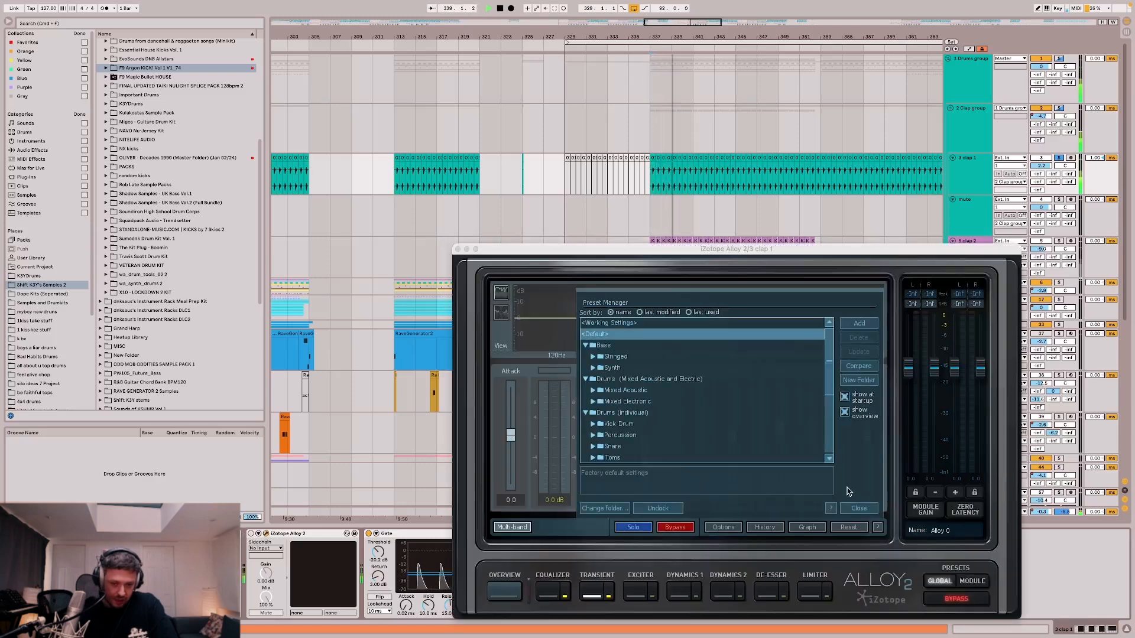
left_click(859, 509)
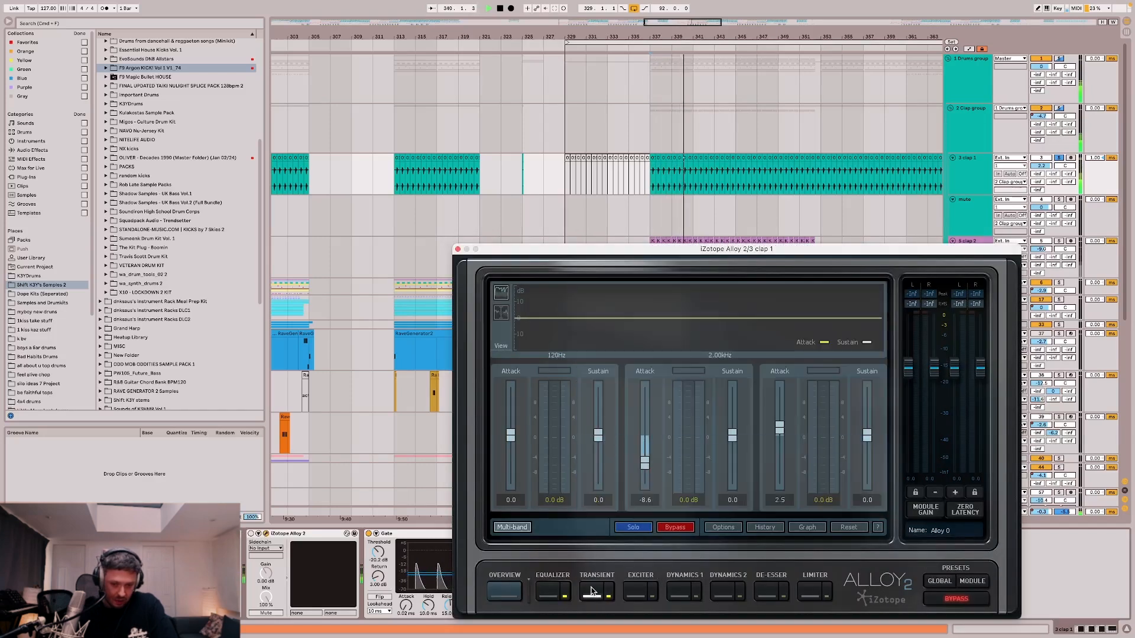
left_click(251, 534)
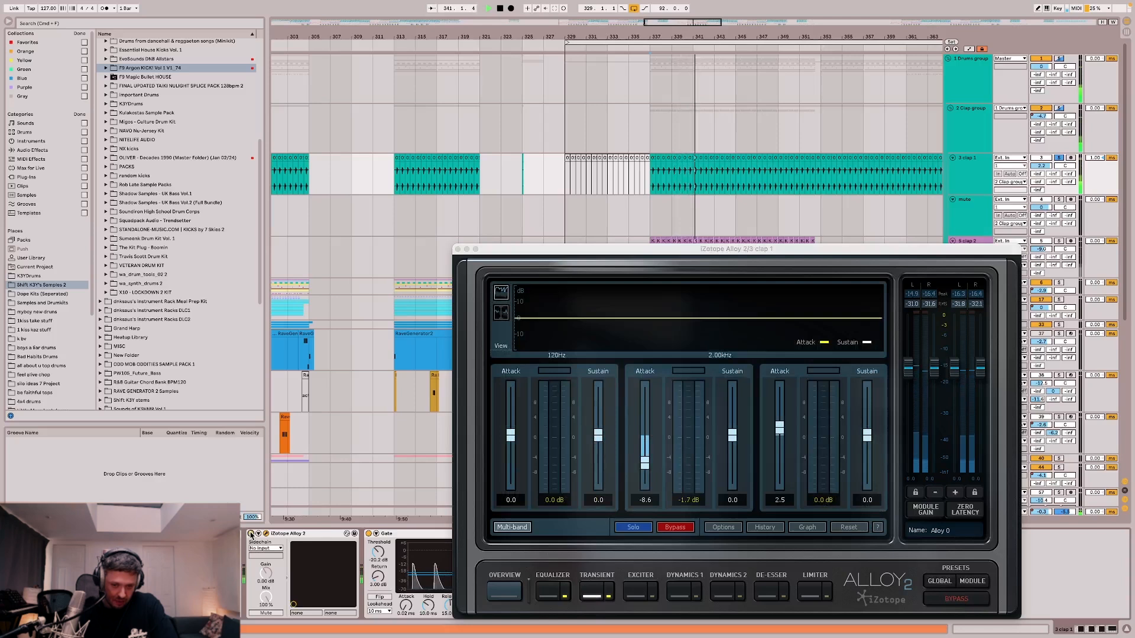
left_click(251, 534)
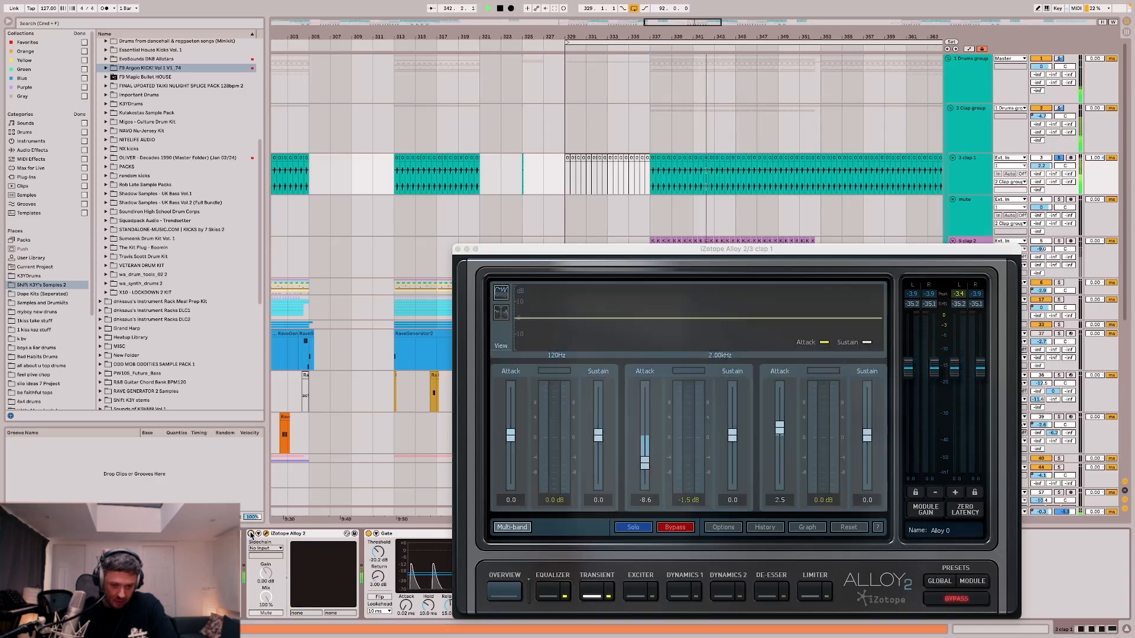
left_click(457, 250)
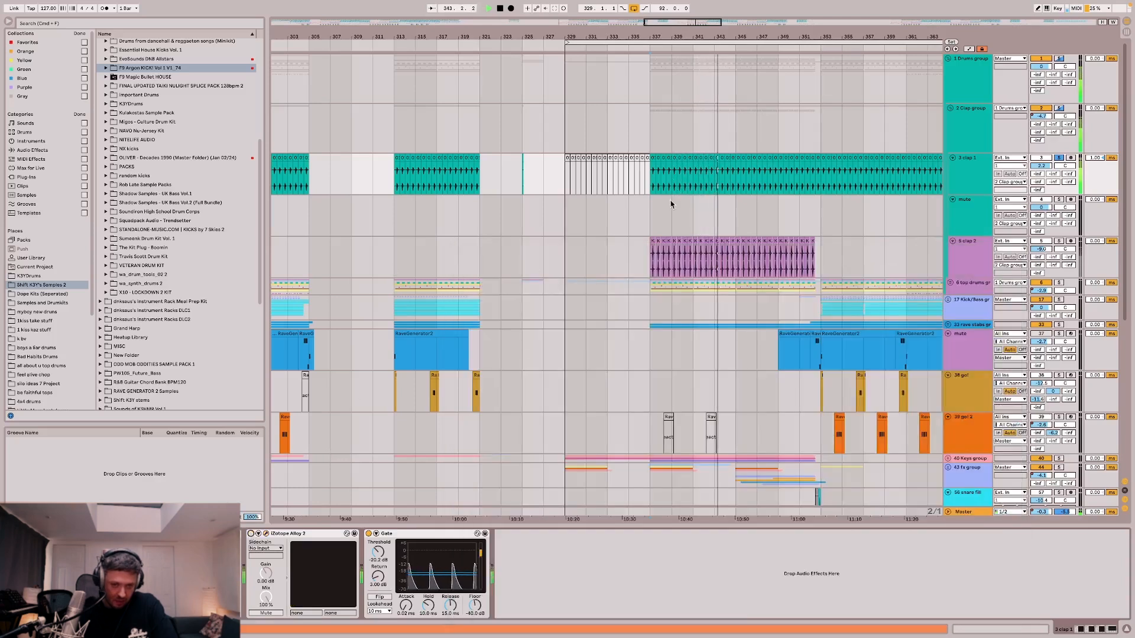
Play the soloed claps from bar 337 and compare the Drums group's LittleRadiator bypassed and active, then end the playback and solo.
key("space")
left_click(650, 142)
key("space")
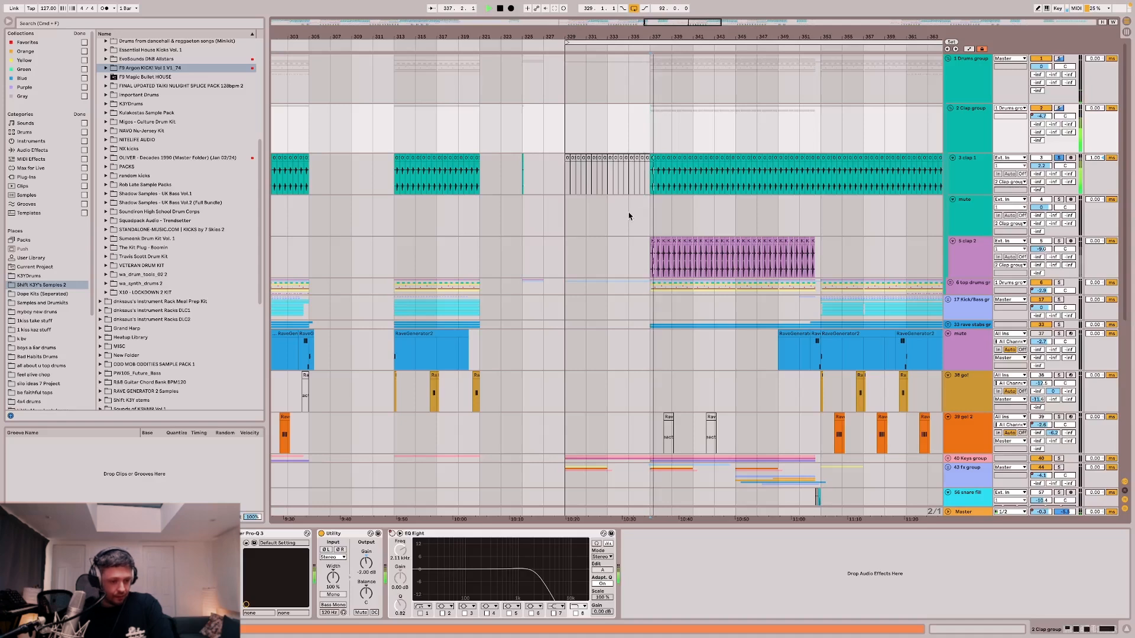
left_click(641, 81)
left_click(654, 116)
left_click(654, 81)
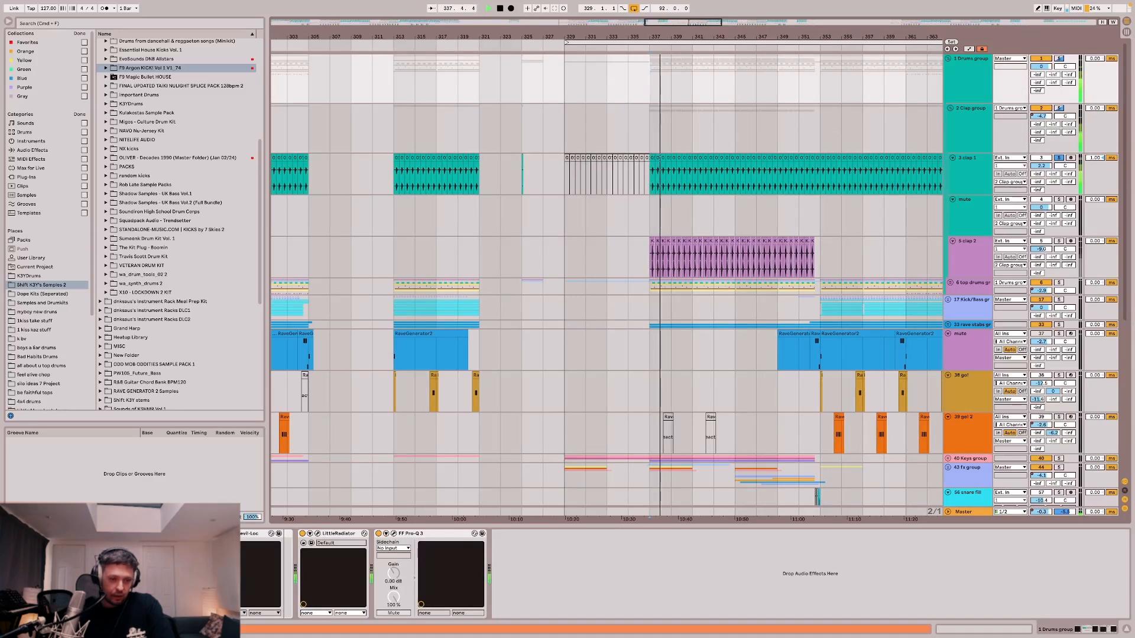
left_click(302, 534)
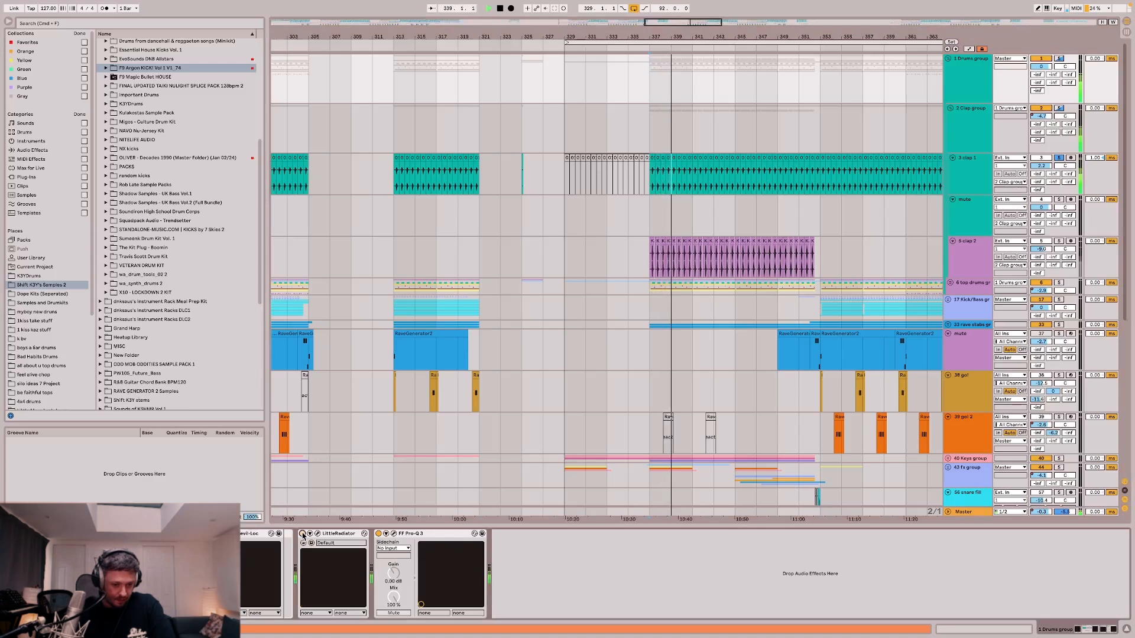
left_click(302, 534)
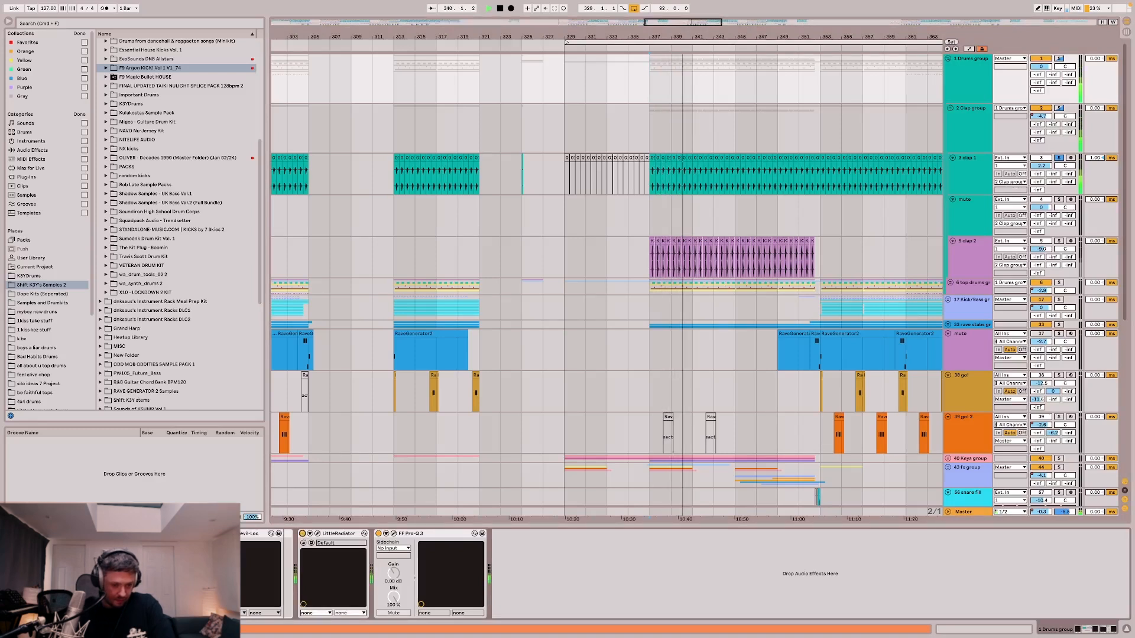
key("s")
Examine up close how the clap 1 and clap 2 clips line up around bar 377.
scroll(676, 156, "right", 5)
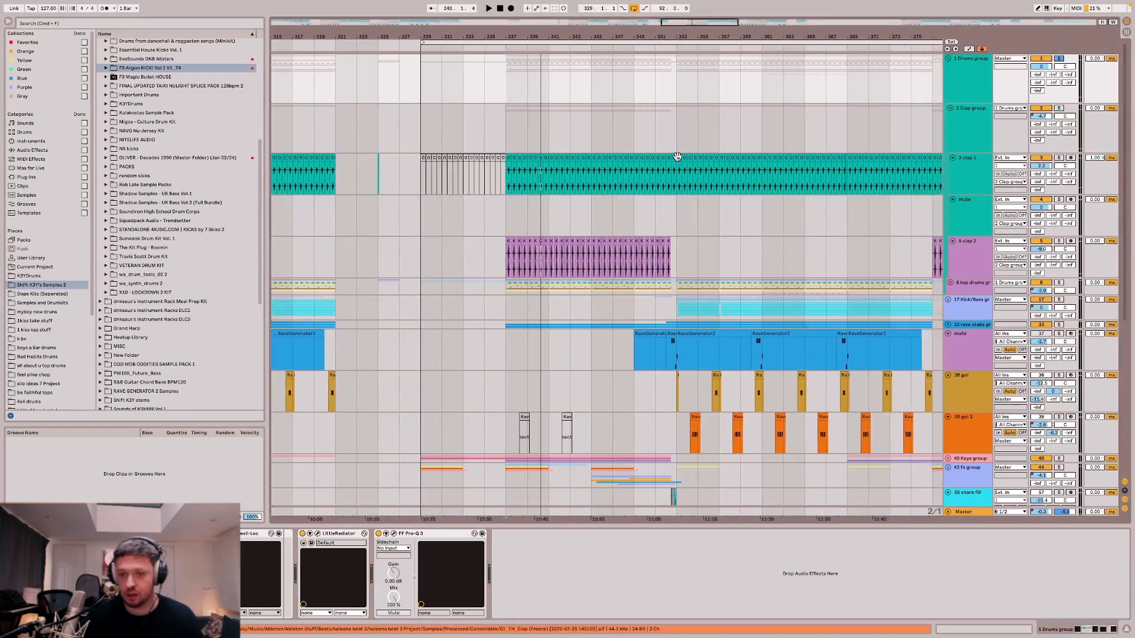
scroll(539, 218, "right", 5)
left_click(799, 147)
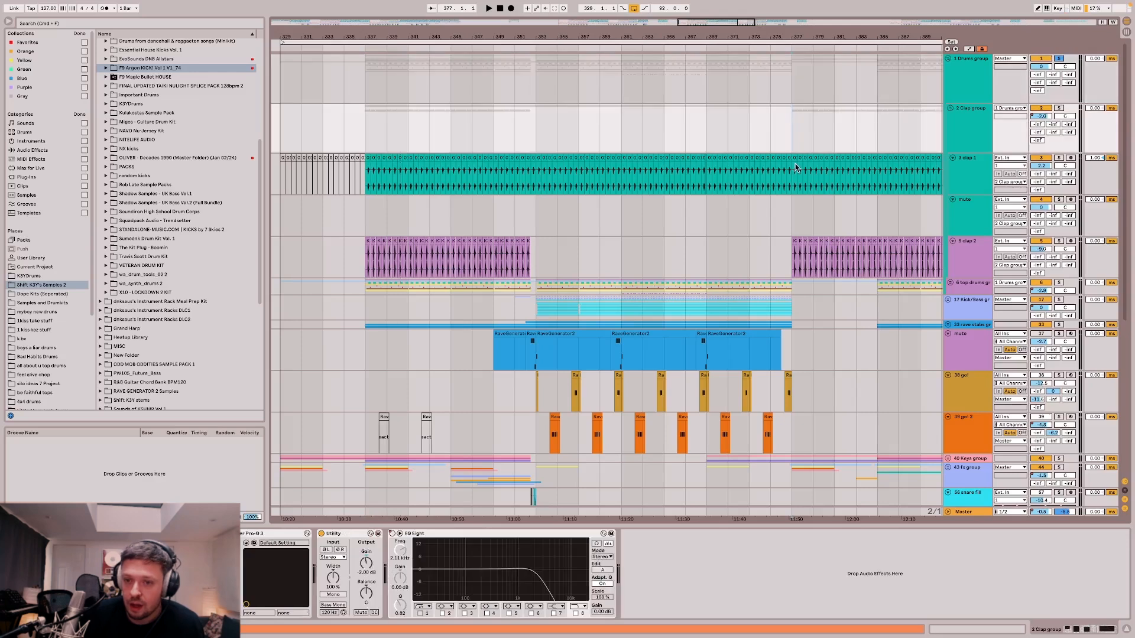
scroll(794, 168, "up", 10)
scroll(792, 167, "up", 2)
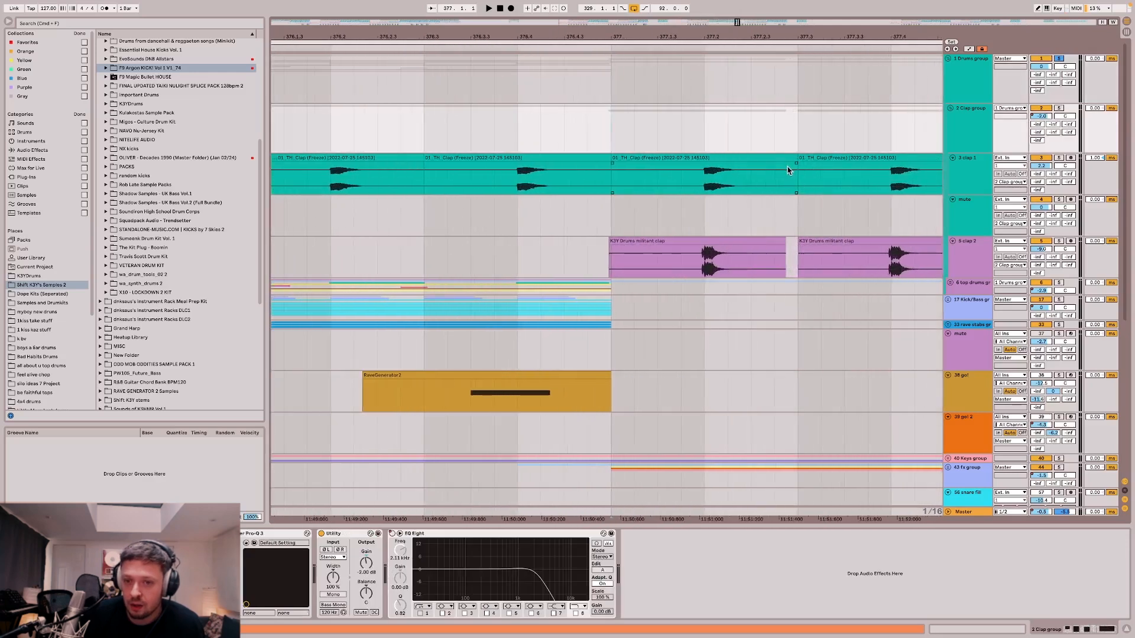
scroll(787, 171, "down", 5)
scroll(774, 175, "up", 3)
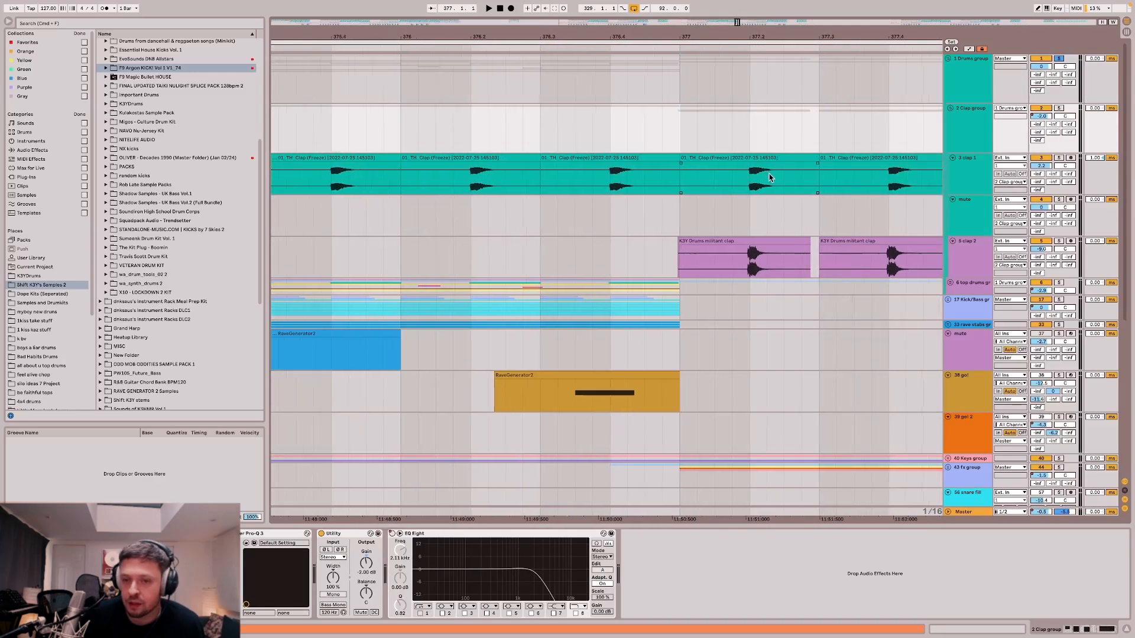
scroll(768, 181, "down", 8)
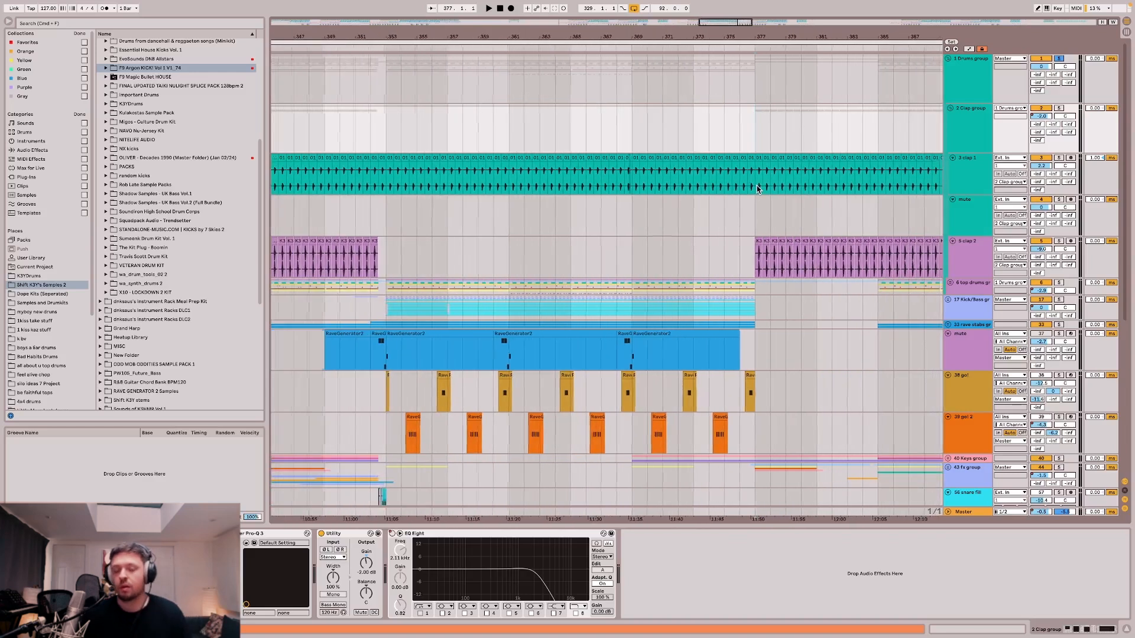
Play the clap 2 layer soloed from bar 337 with its Compressor in view.
scroll(566, 247, "left", 5)
left_click(339, 260)
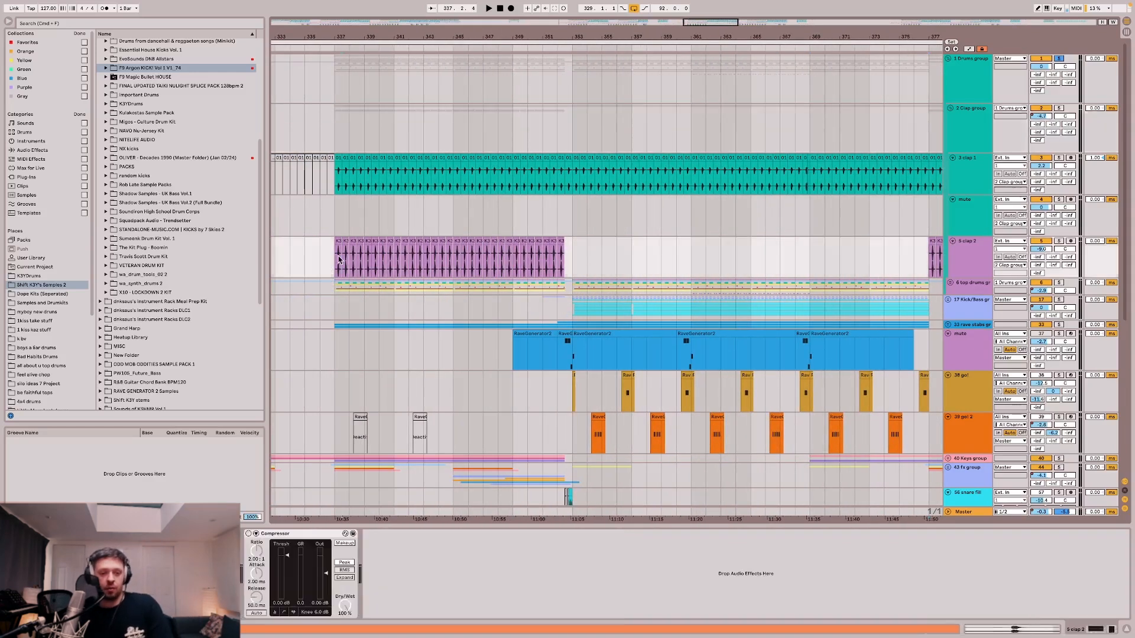
key("space")
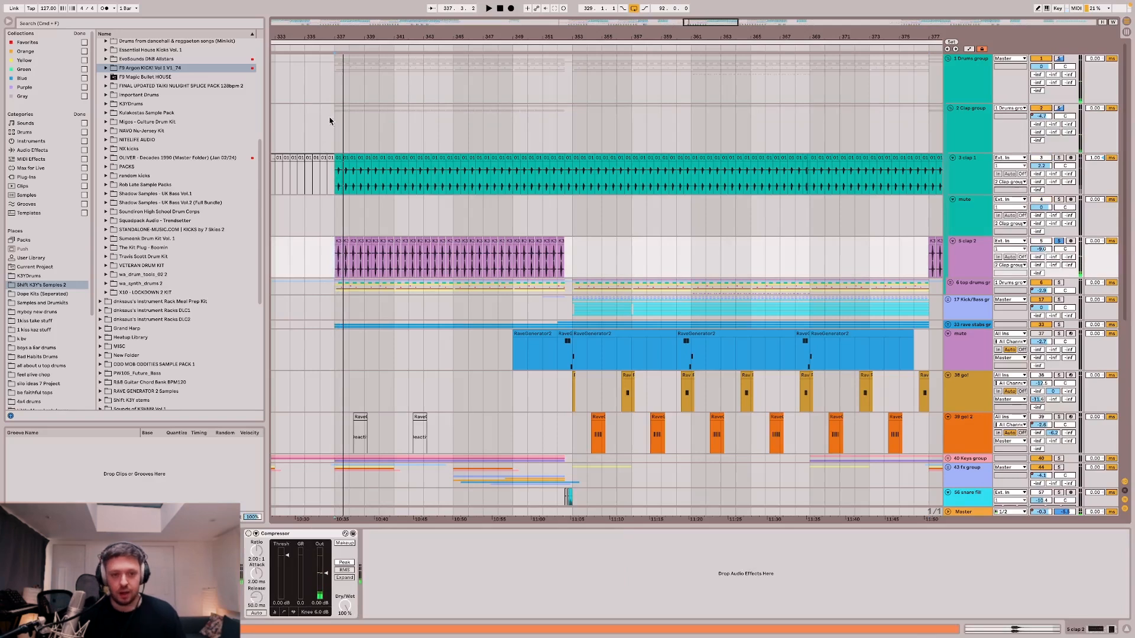
key("space")
Inspect the Drums group and Master effects with automation lanes shown, play from bar 337, and hide the lanes.
left_click(330, 102)
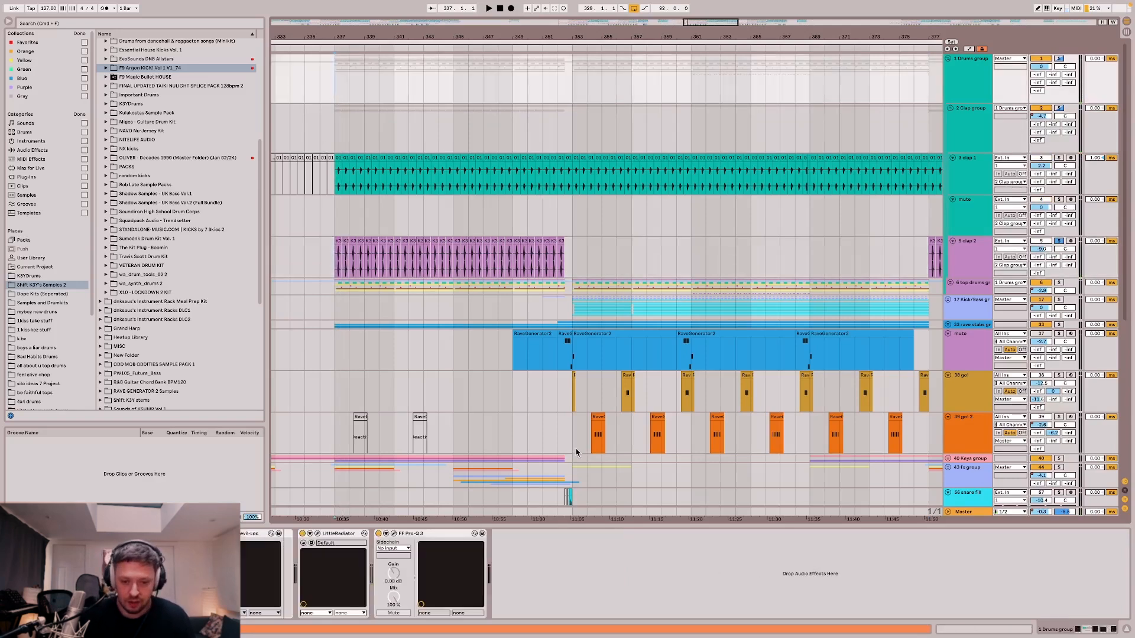
left_click(570, 514)
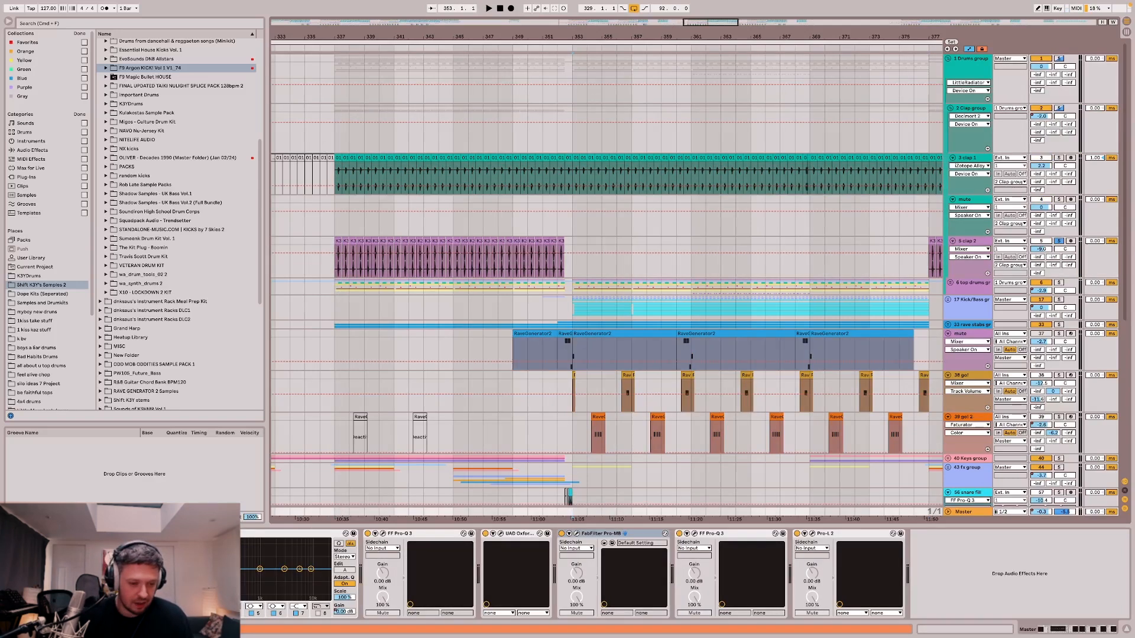
key("a")
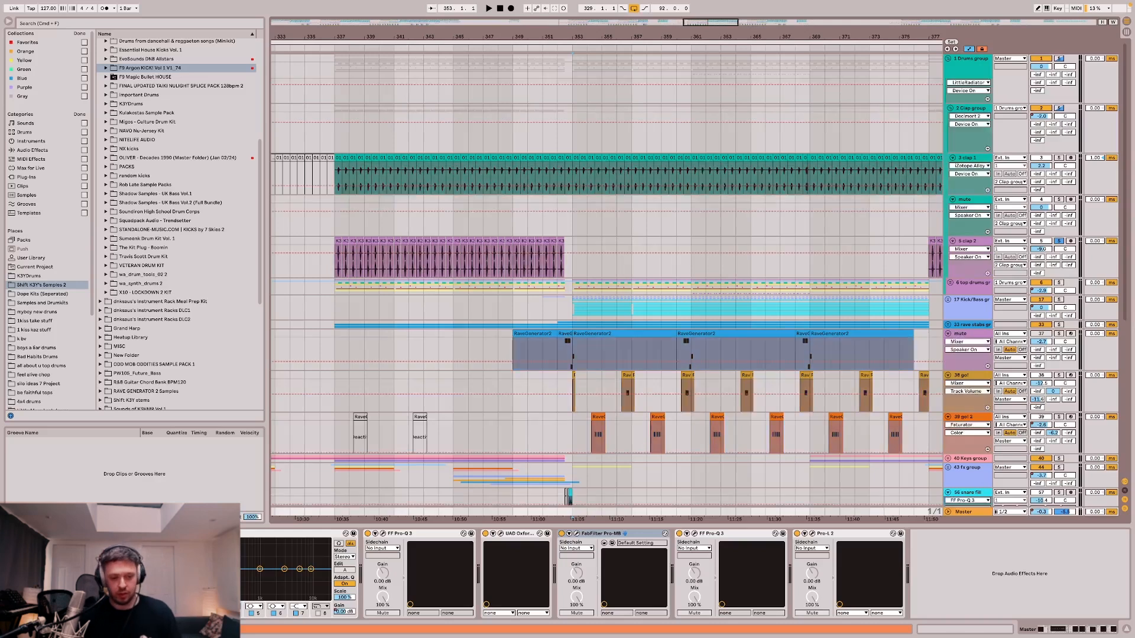
left_click(341, 451)
key("space")
key("space")
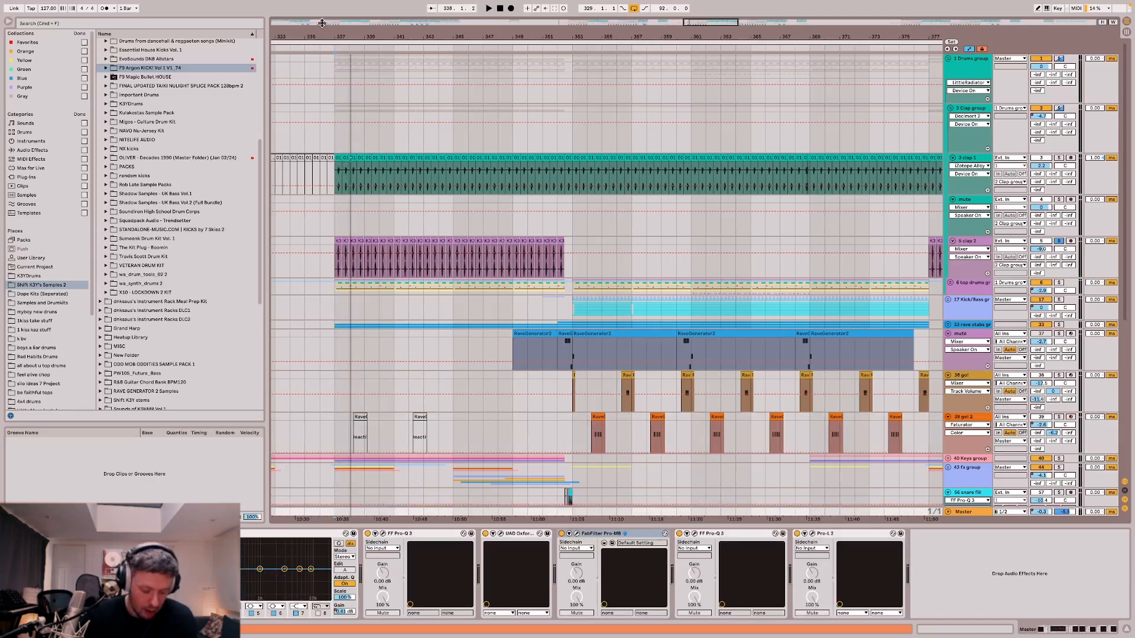
key("a")
Display clap 1's plug-in windows and check the Attack and Sustain amounts in its kHs Transient Shaper.
left_click(468, 142)
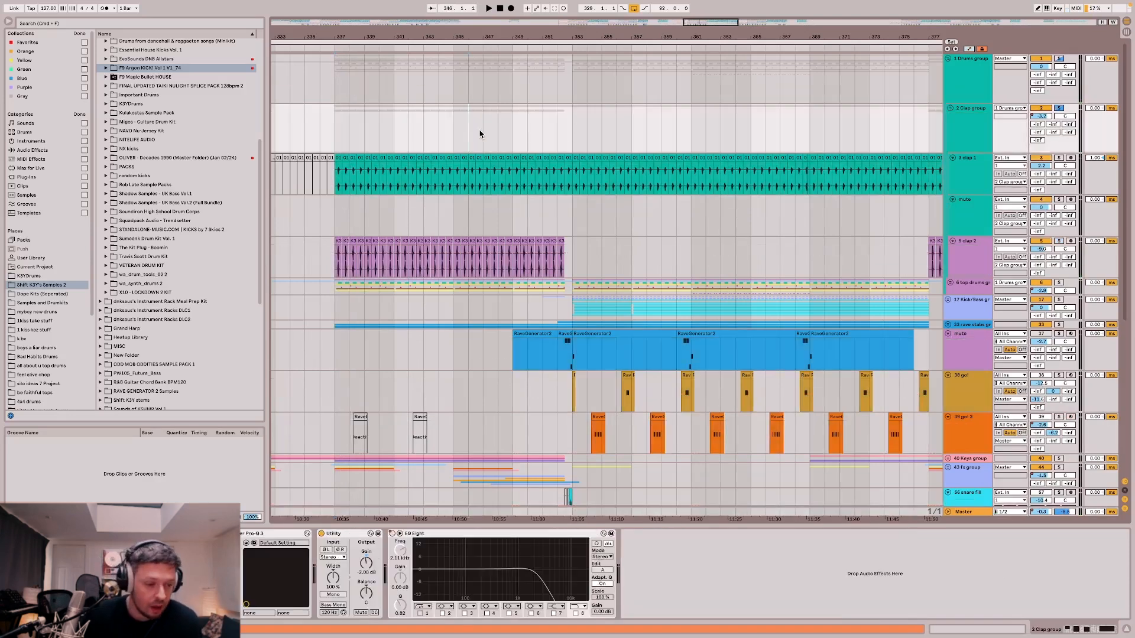
left_click(379, 184)
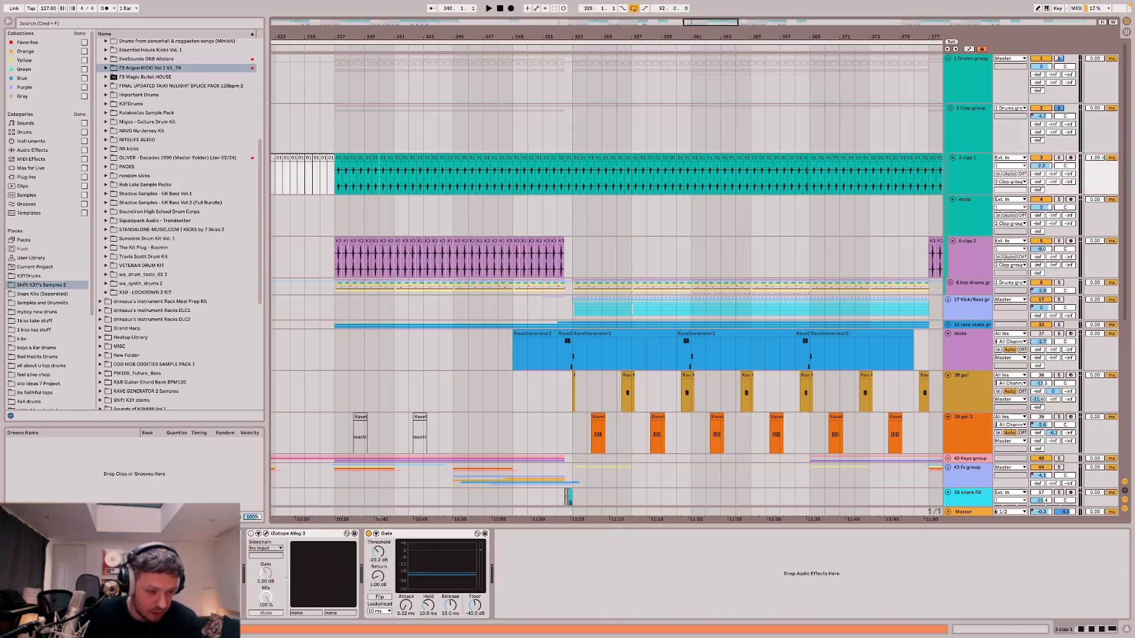
key("super+alt+p")
key("super+alt+p")
key("super+alt+p")
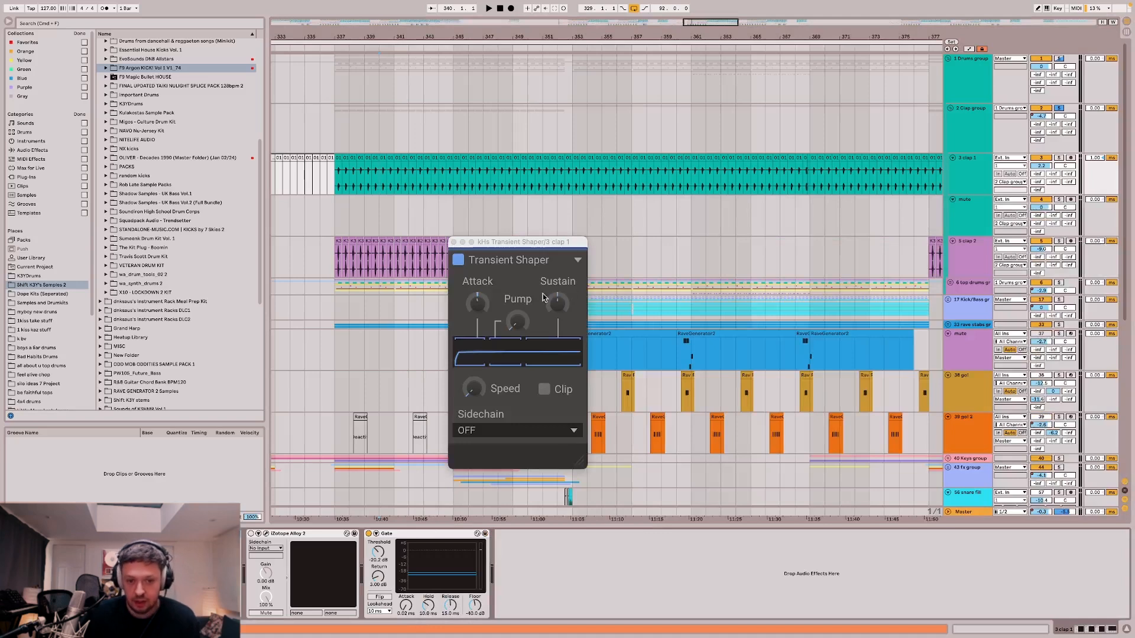
left_click(475, 309)
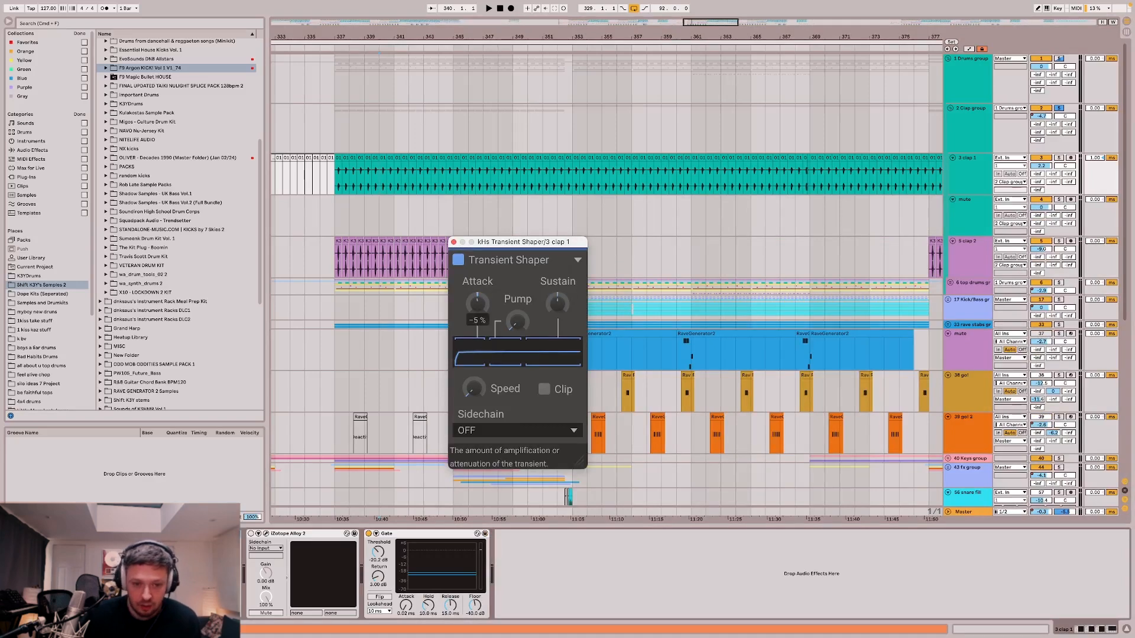
left_click_drag(555, 306, 556, 305)
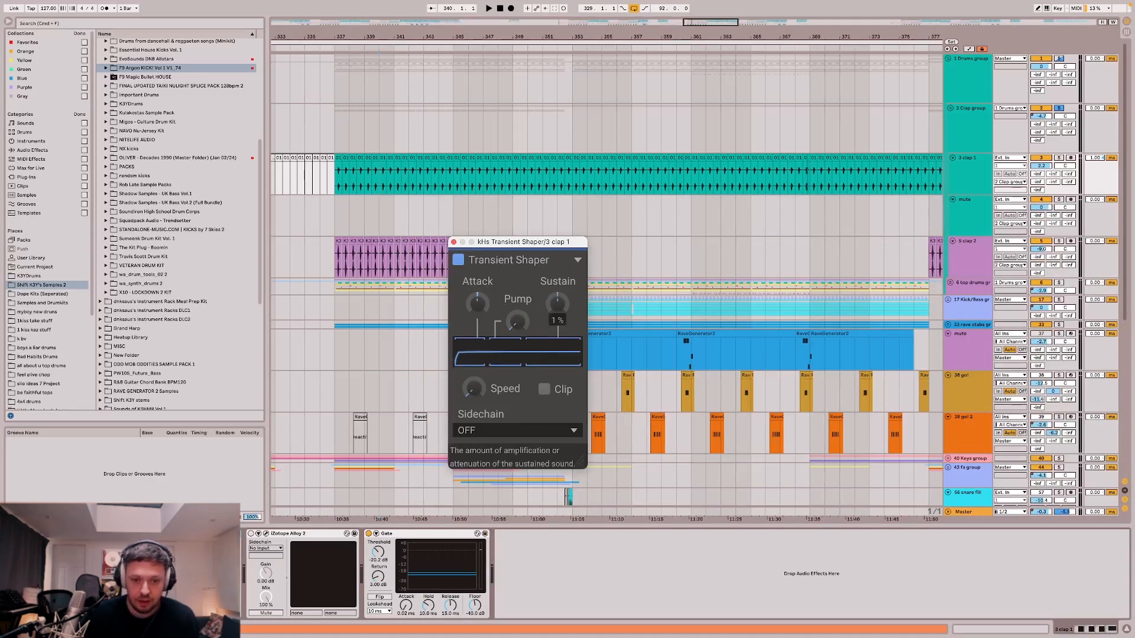
Play the soloed Clap group from bar 340, close the Transient Shaper, and listen with clap 1's Gate bypassed.
key("space")
key("space")
key("space")
left_click(453, 241)
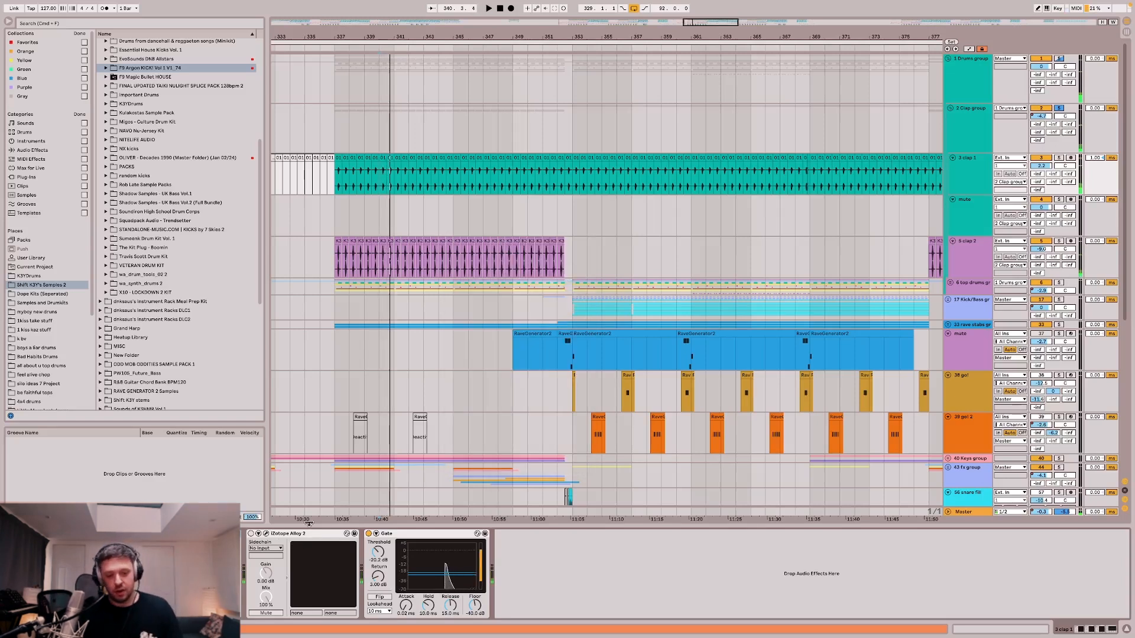
key("space")
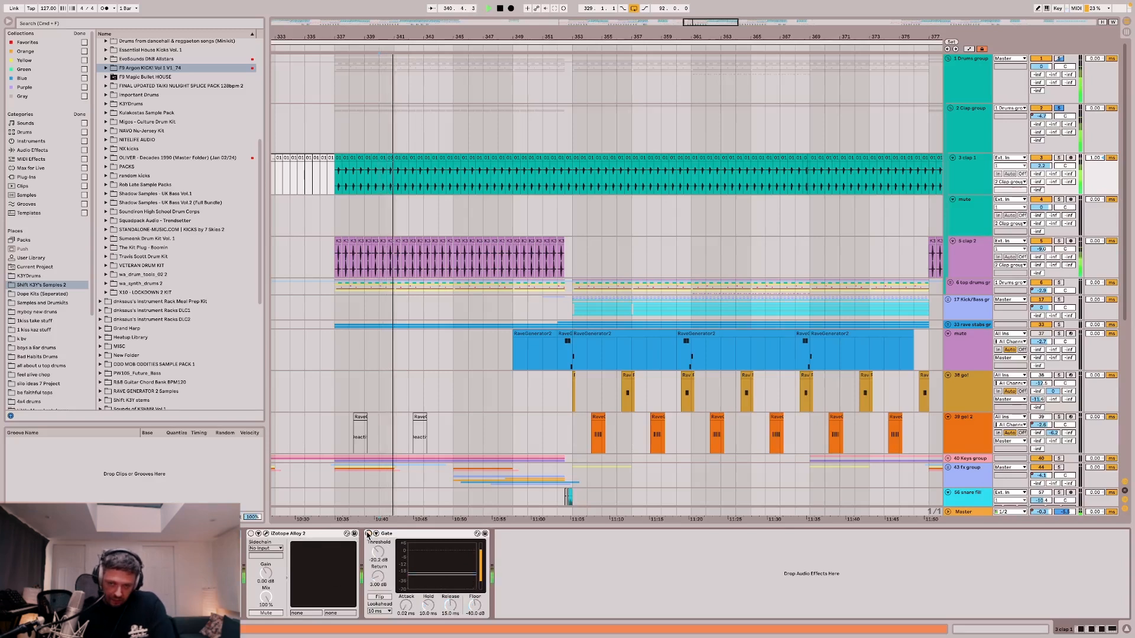
Show clap 2's Compressor, and replay the soloed Clap group from bar 337.
left_click(331, 256)
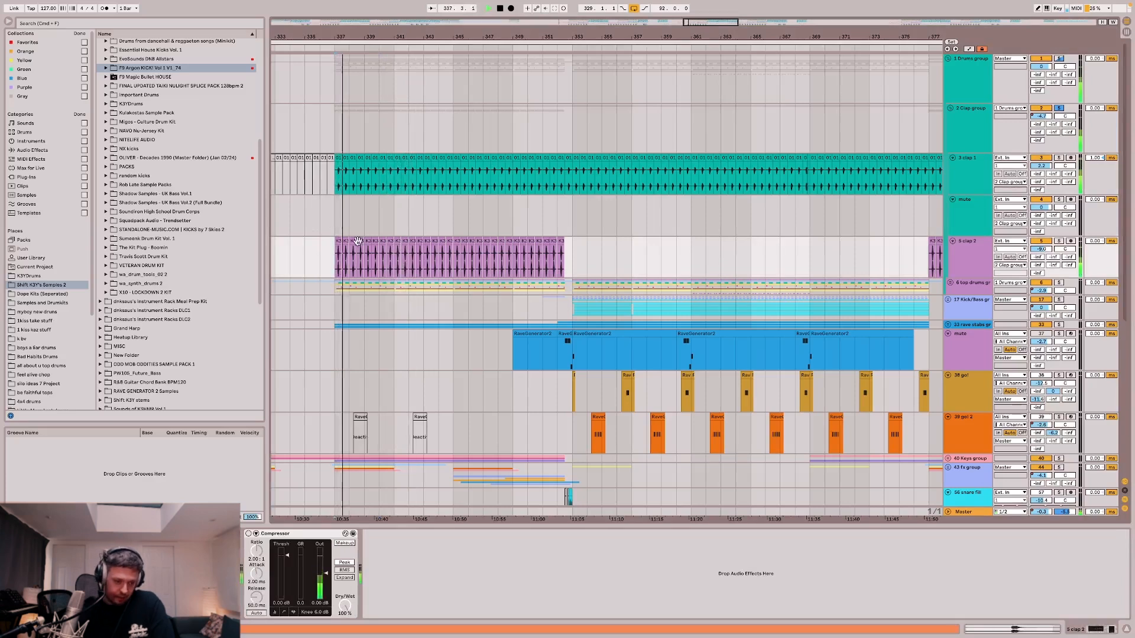
left_click(352, 222)
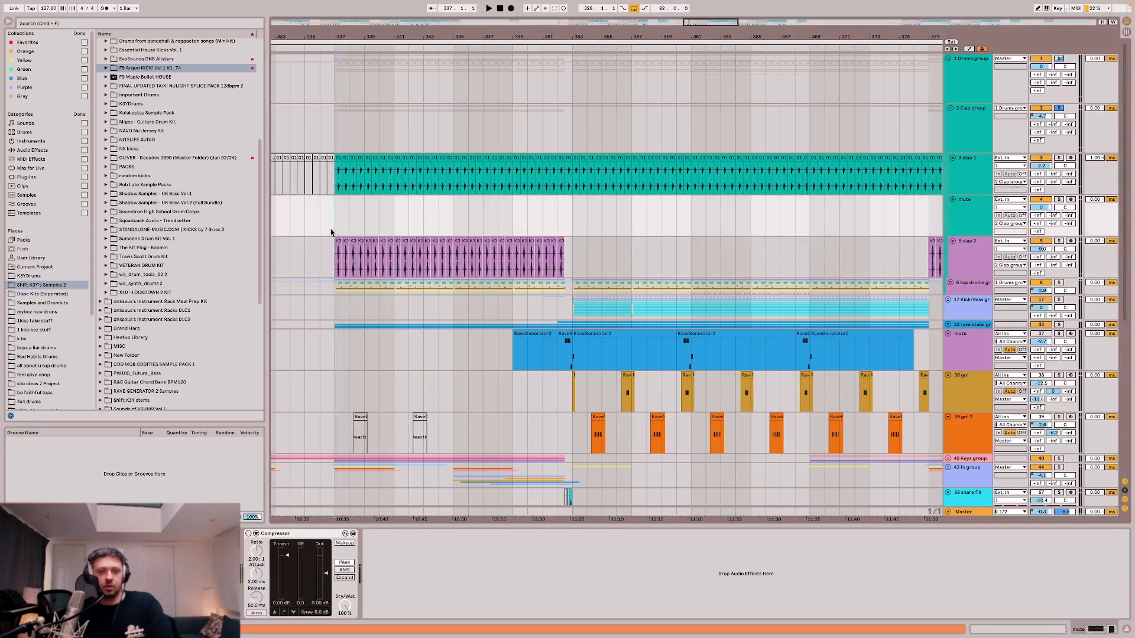
scroll(355, 223, "down", 3)
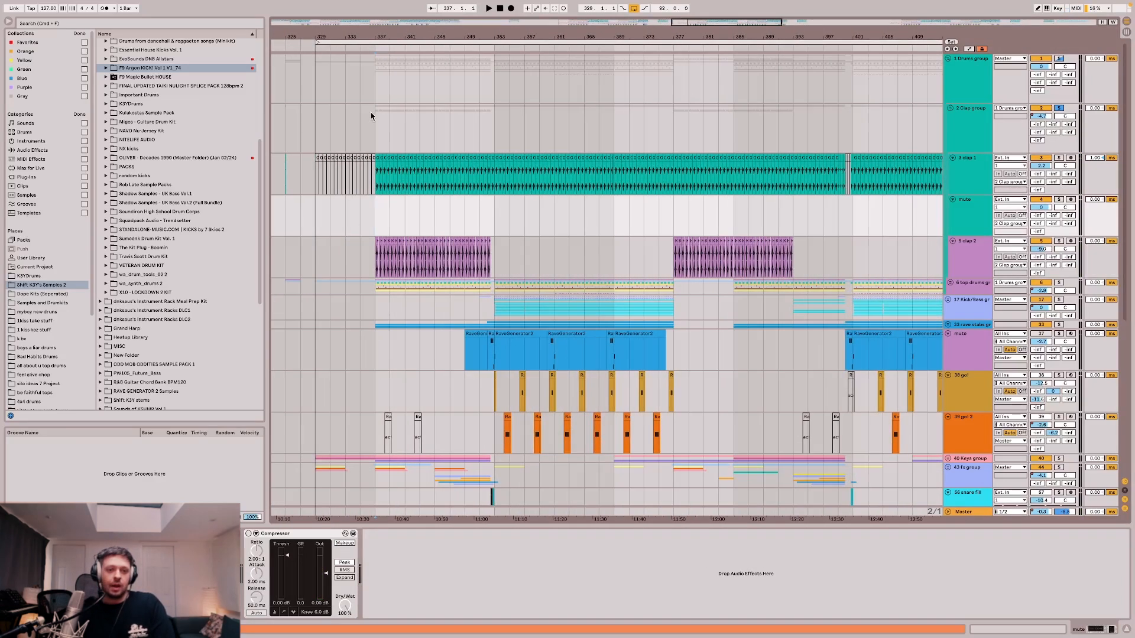
left_click(372, 116)
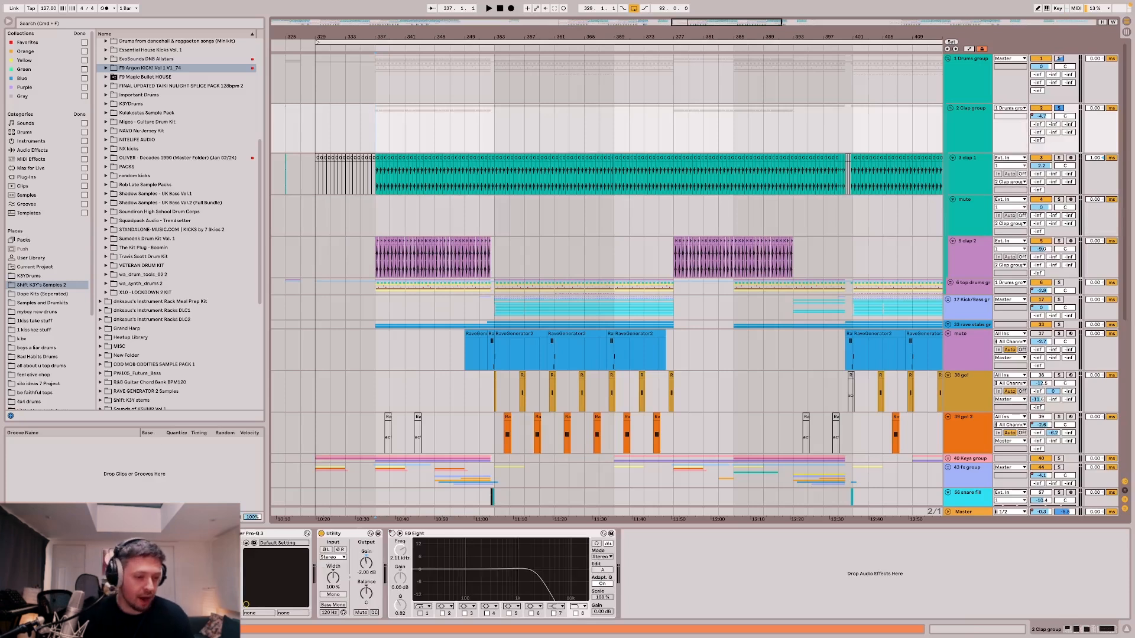
key("space")
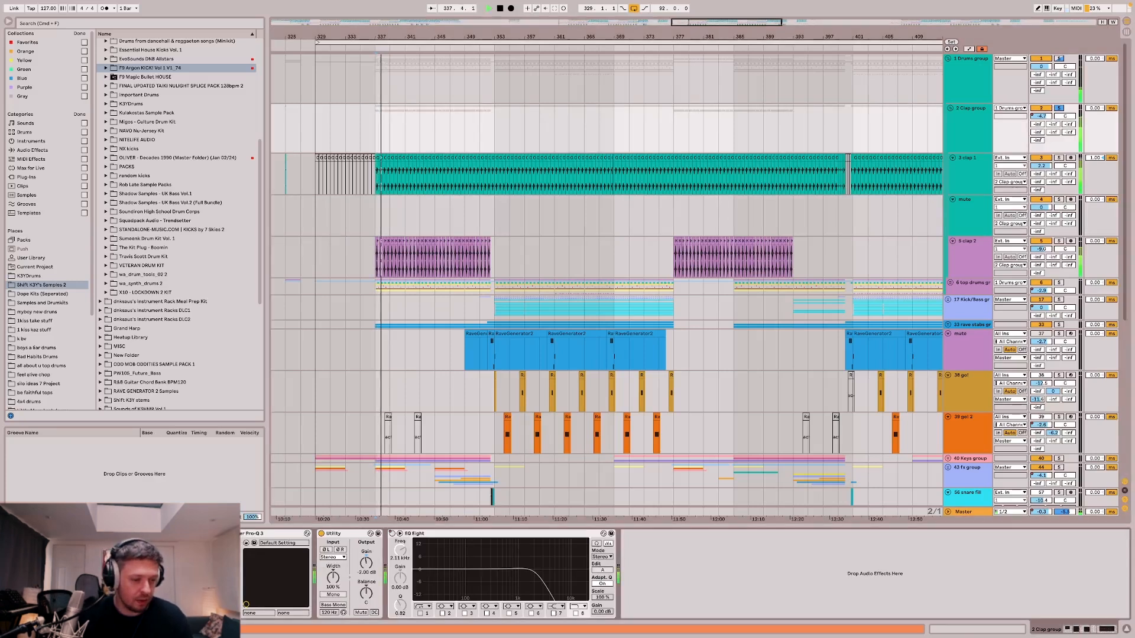
key("space")
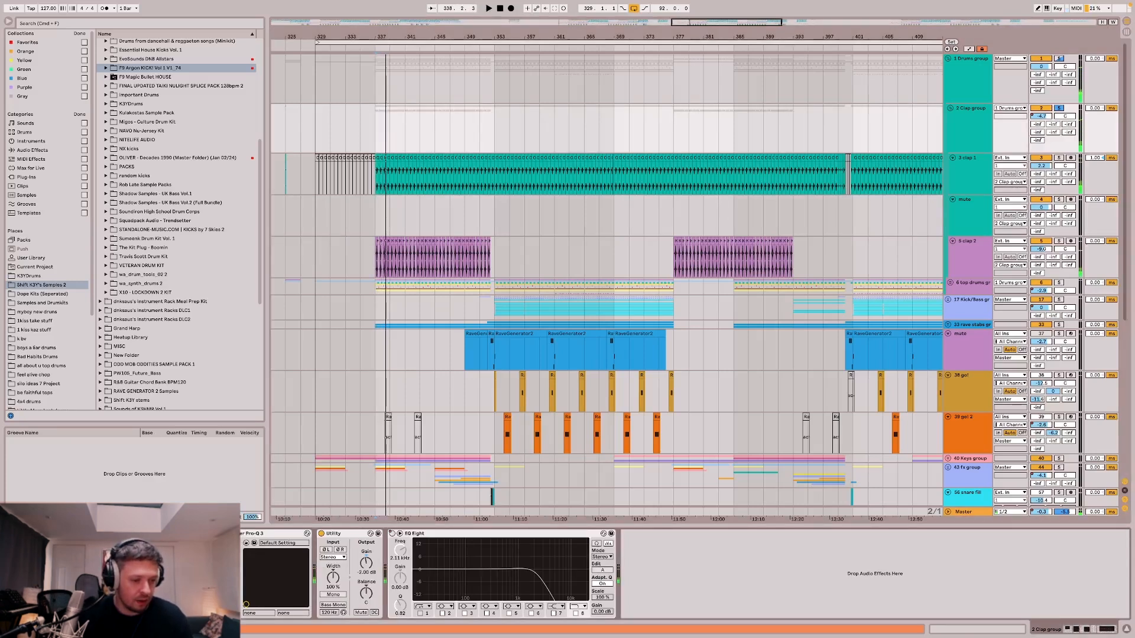
Inspect the Clap group's Decimort 2 with its MPC60 preset, close it, and unsolo the group.
key("alt+super+p")
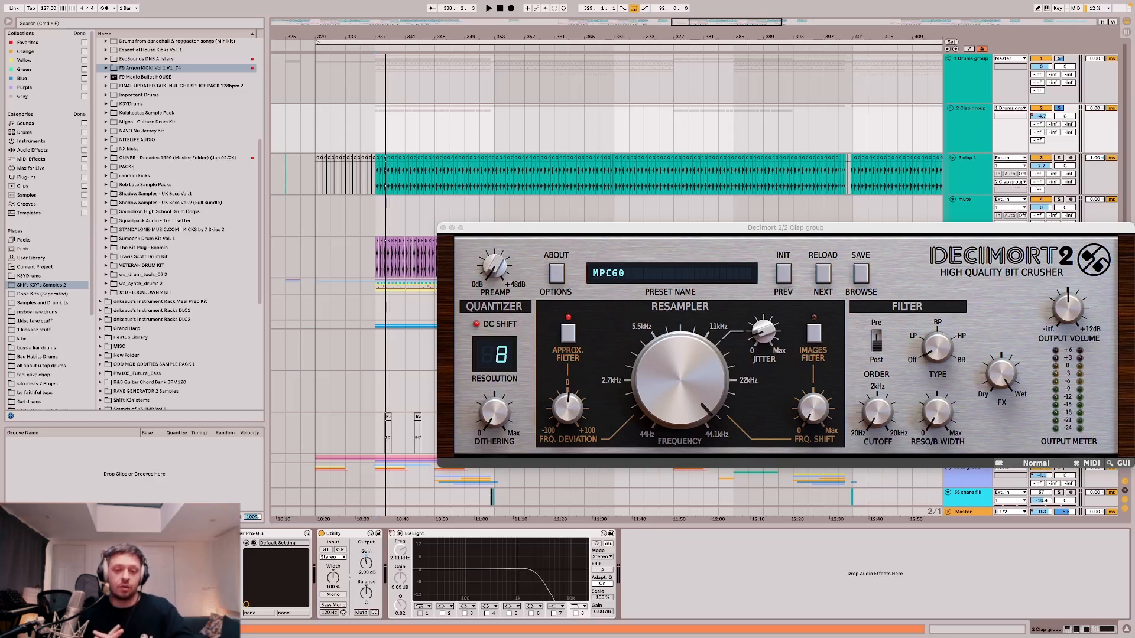
key("alt+super+p")
key("s")
left_click(958, 116)
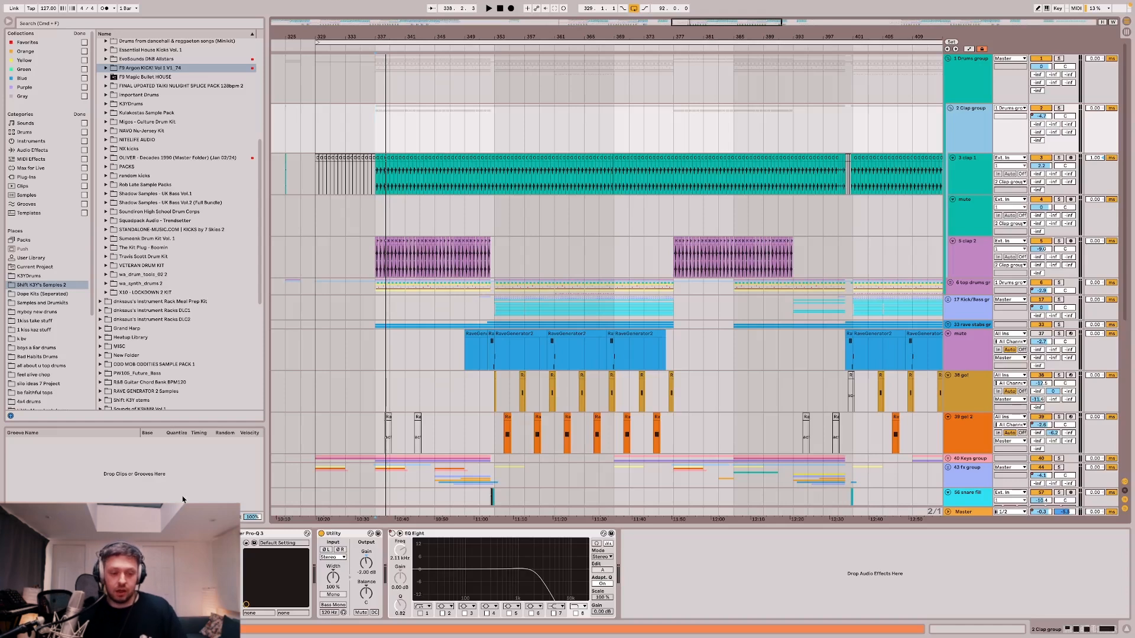
Find kHs Bitcrush among the Kilohearts plug-ins and load it onto the Clap group.
left_click(26, 177)
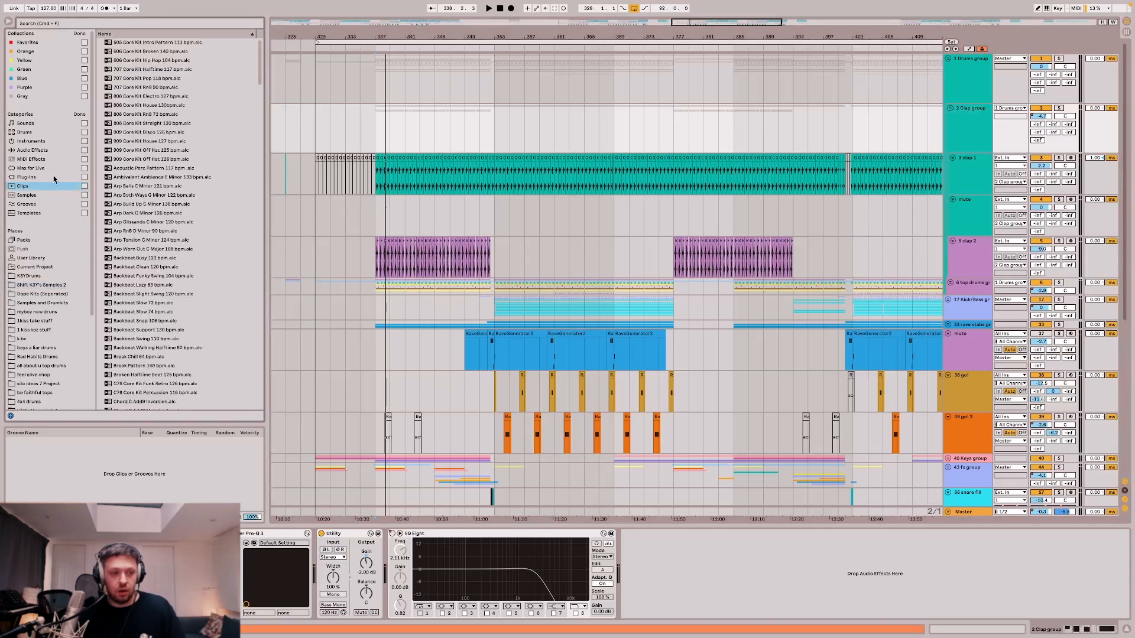
left_click(100, 35)
left_click(101, 34)
left_click(101, 42)
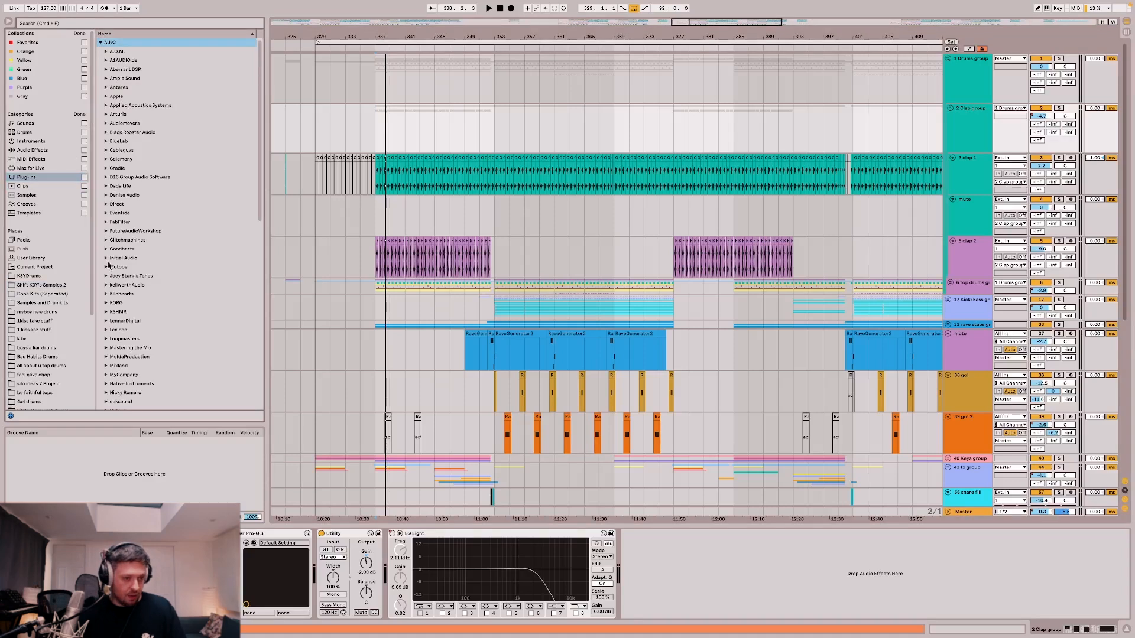
left_click(106, 294)
scroll(119, 292, "down", 4)
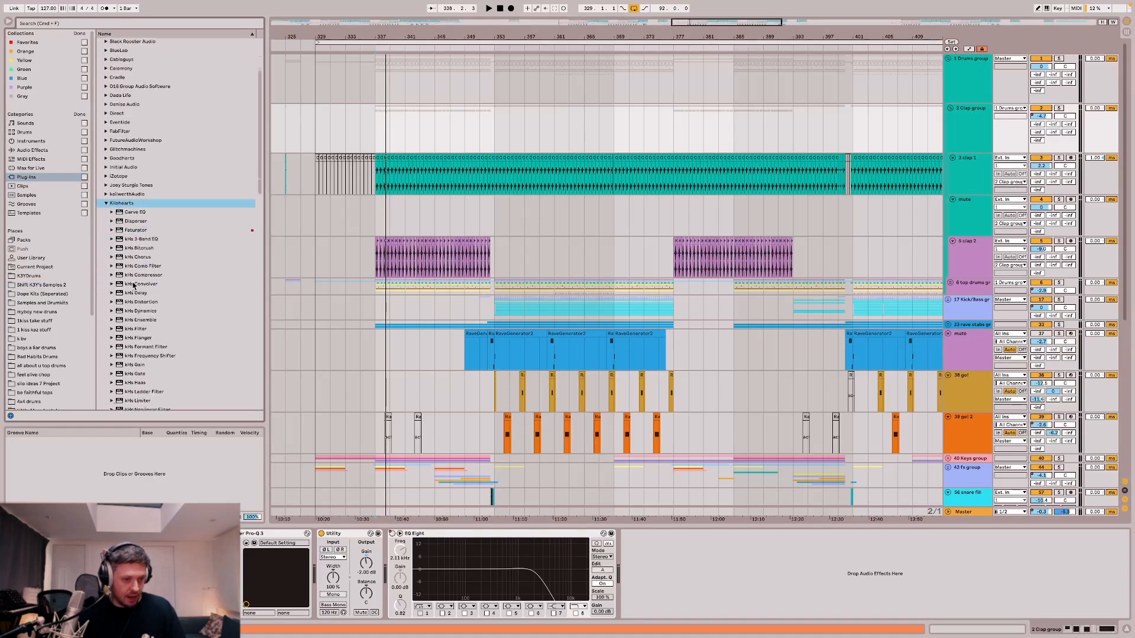
left_click(144, 229)
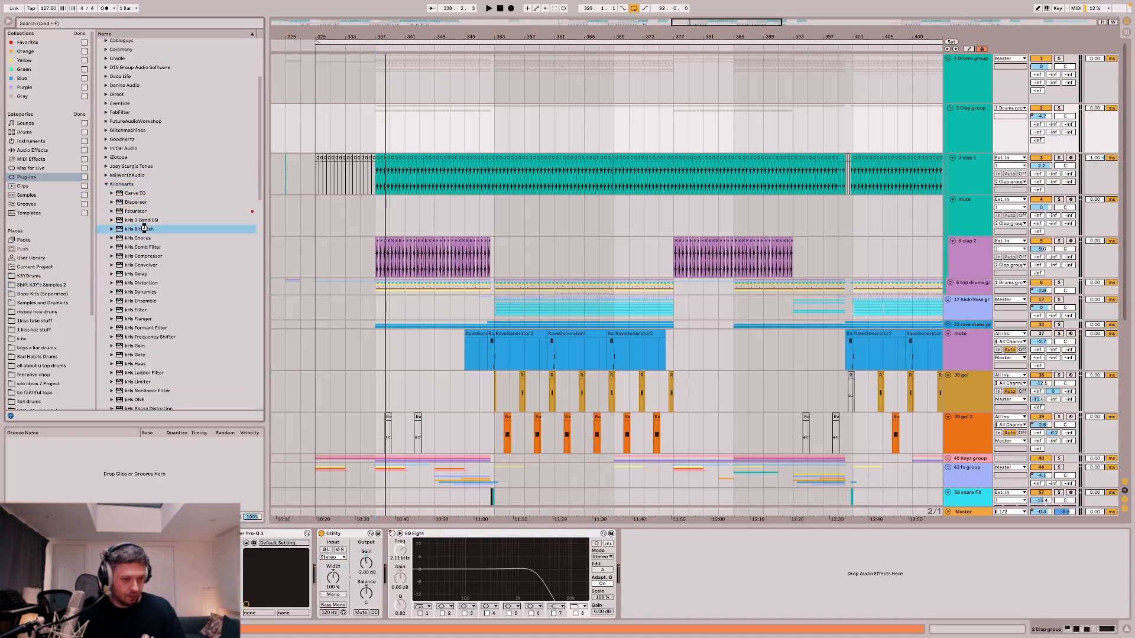
double_click(146, 231)
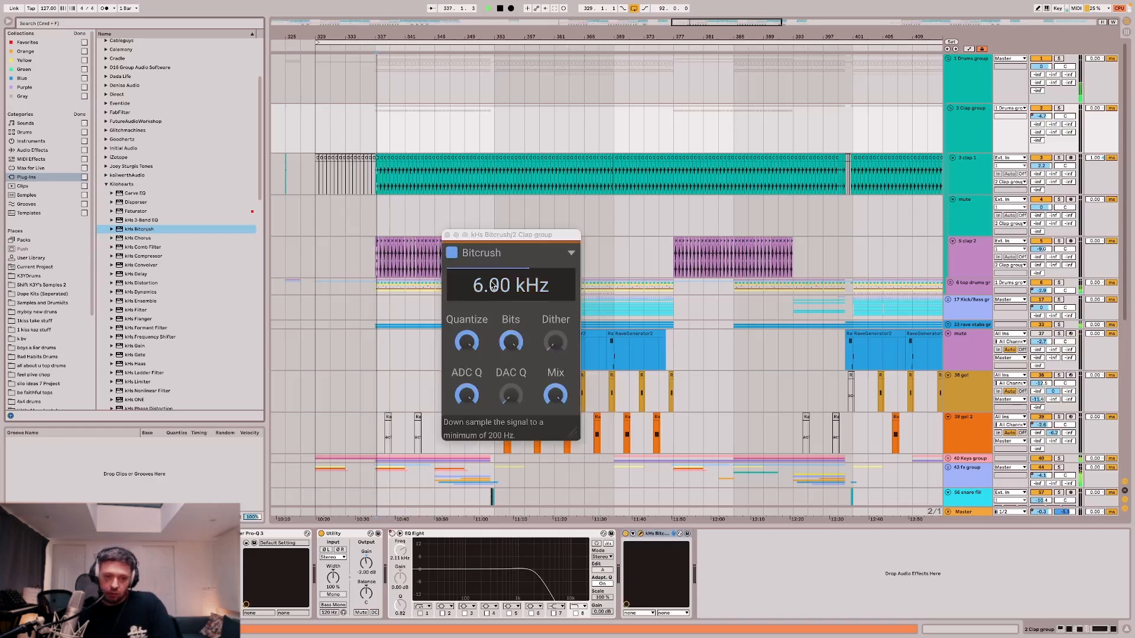
Set Bitcrush's rate to 18.3 kHz and lower its DAC and ADC quality during playback, then delete the device from the Clap group.
left_click_drag(493, 286, 493, 252)
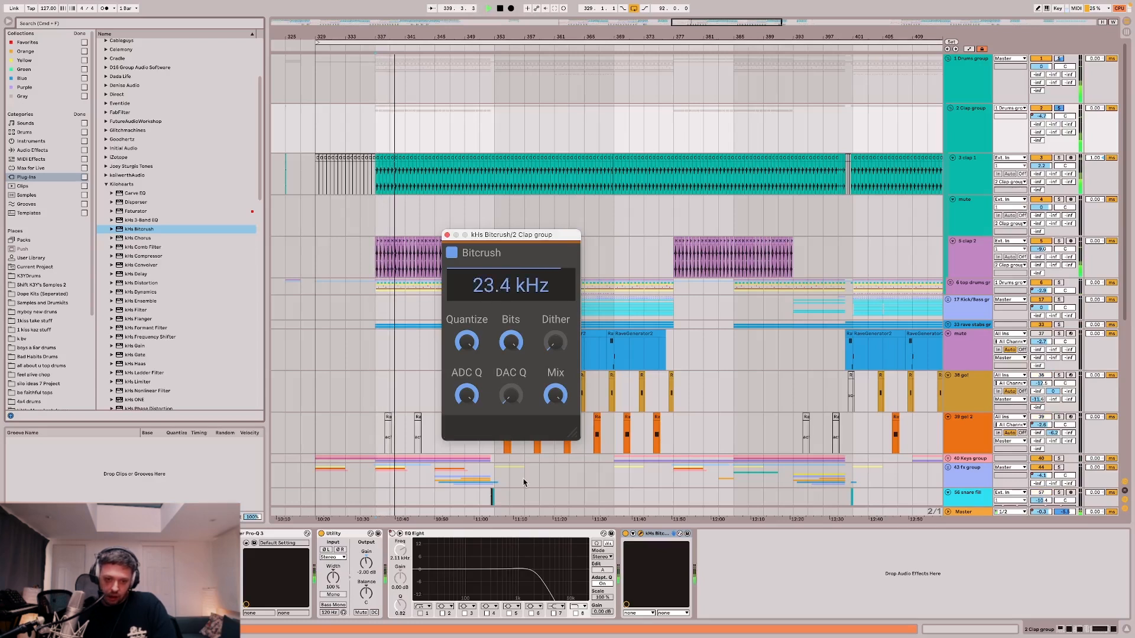
left_click_drag(511, 395, 512, 432)
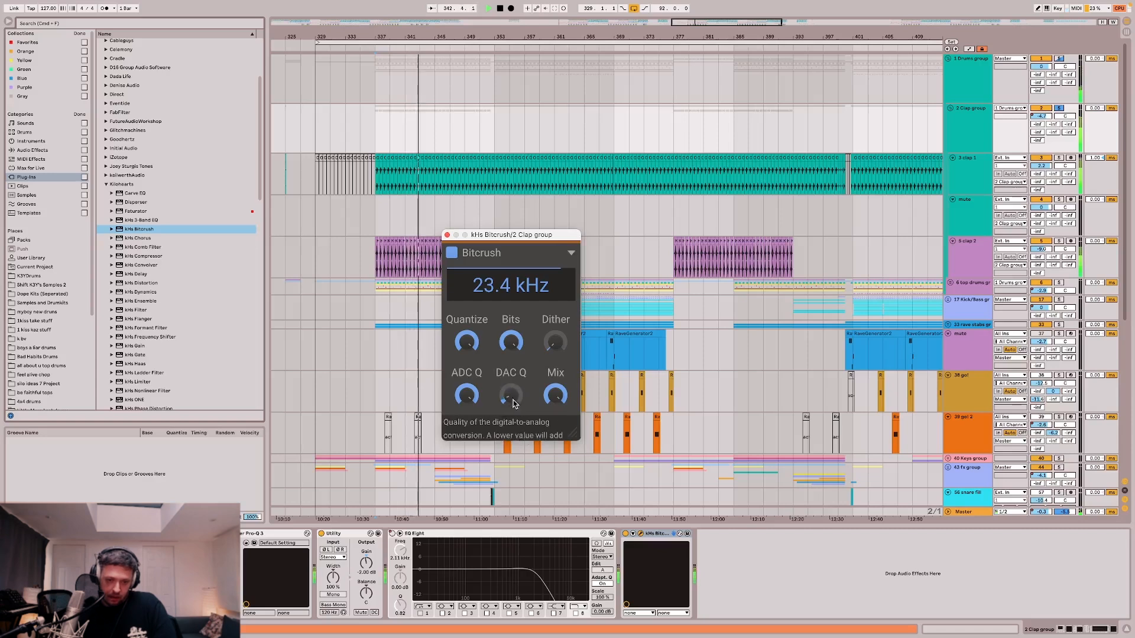
left_click_drag(467, 395, 467, 432)
mouse_move(534, 285)
left_mouse_down()
mouse_move(533, 314)
mouse_move(533, 288)
left_mouse_up()
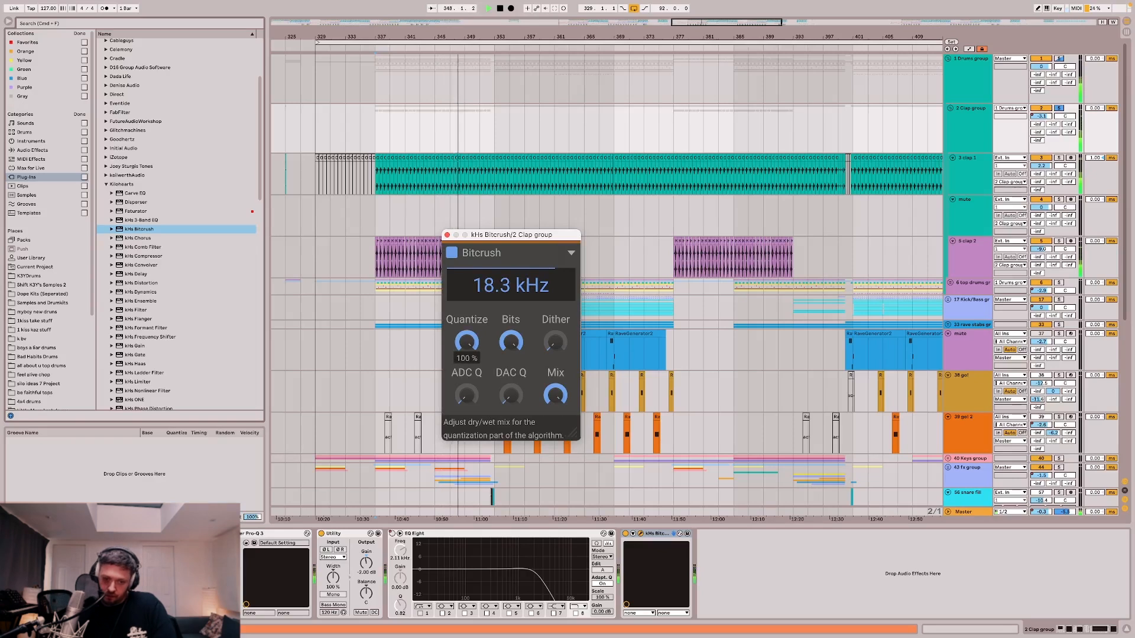
key("space")
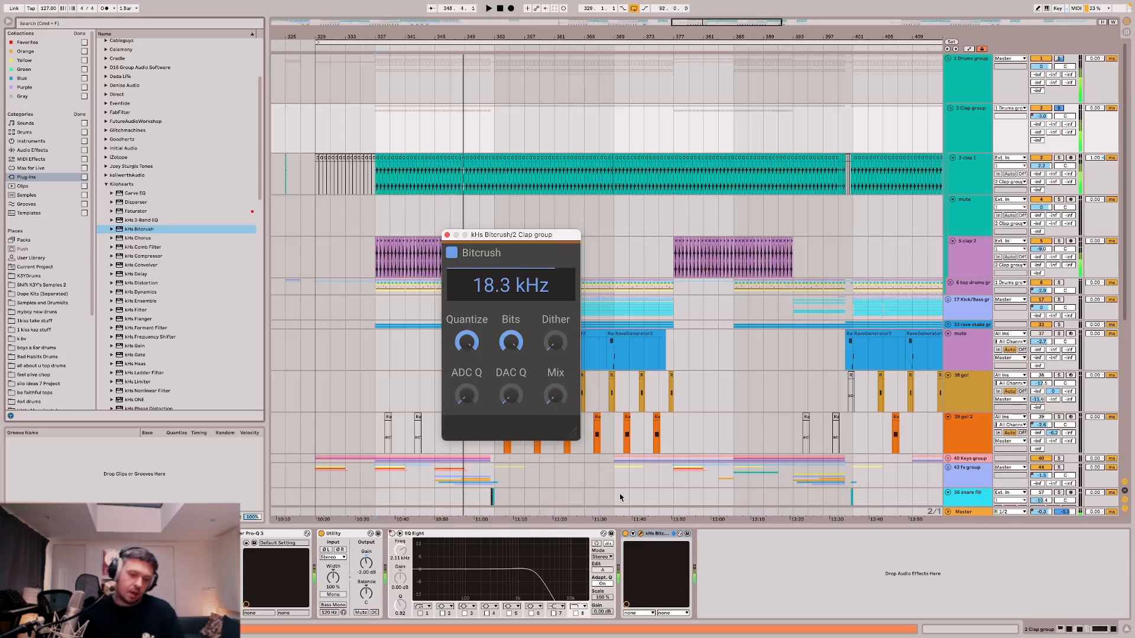
left_click(657, 535)
key("Delete")
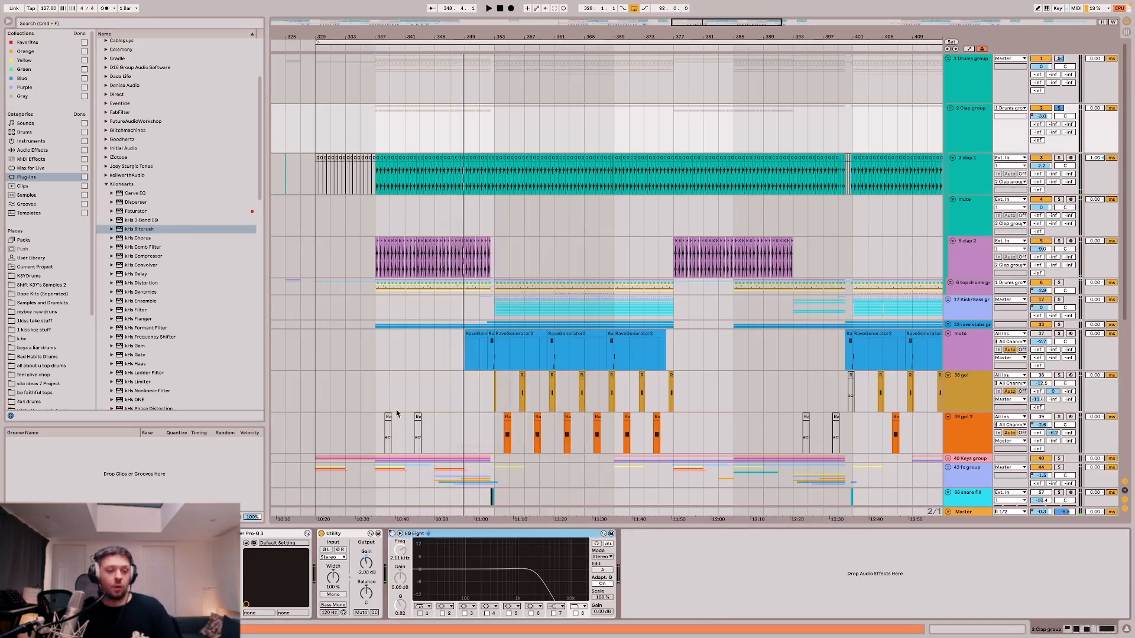
Bring back the Clap group's Decimort 2 window, try its Resolution control while the claps play, and close it.
key("super+alt+p")
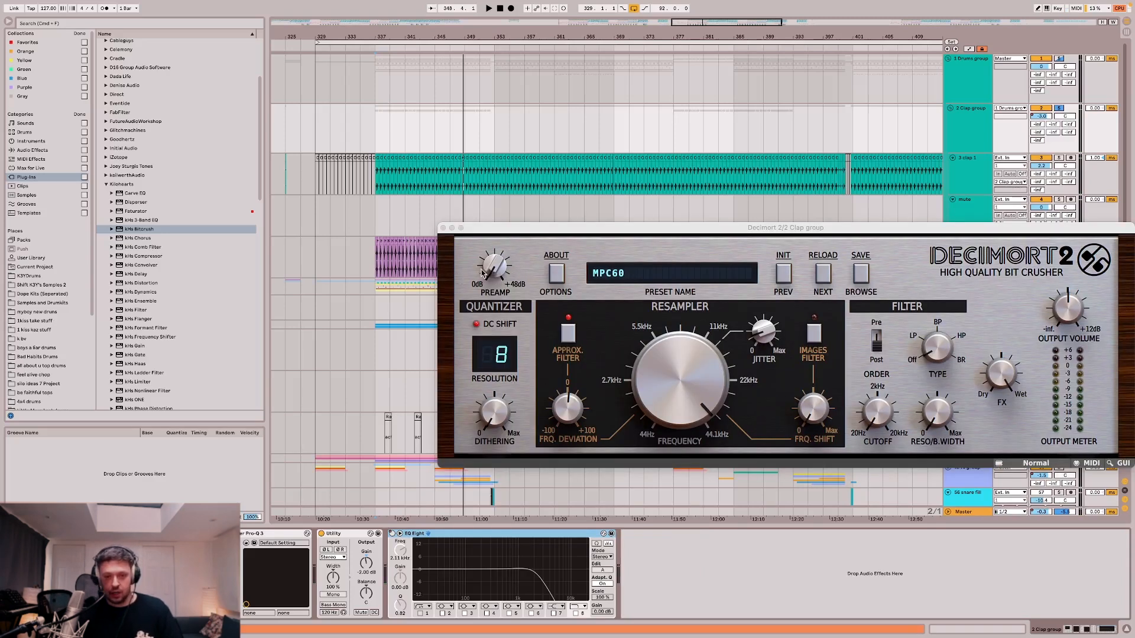
left_click(495, 360)
key("space")
mouse_move(496, 360)
left_mouse_down()
mouse_move(509, 291)
mouse_move(506, 358)
left_mouse_up()
key("space")
left_click(442, 228)
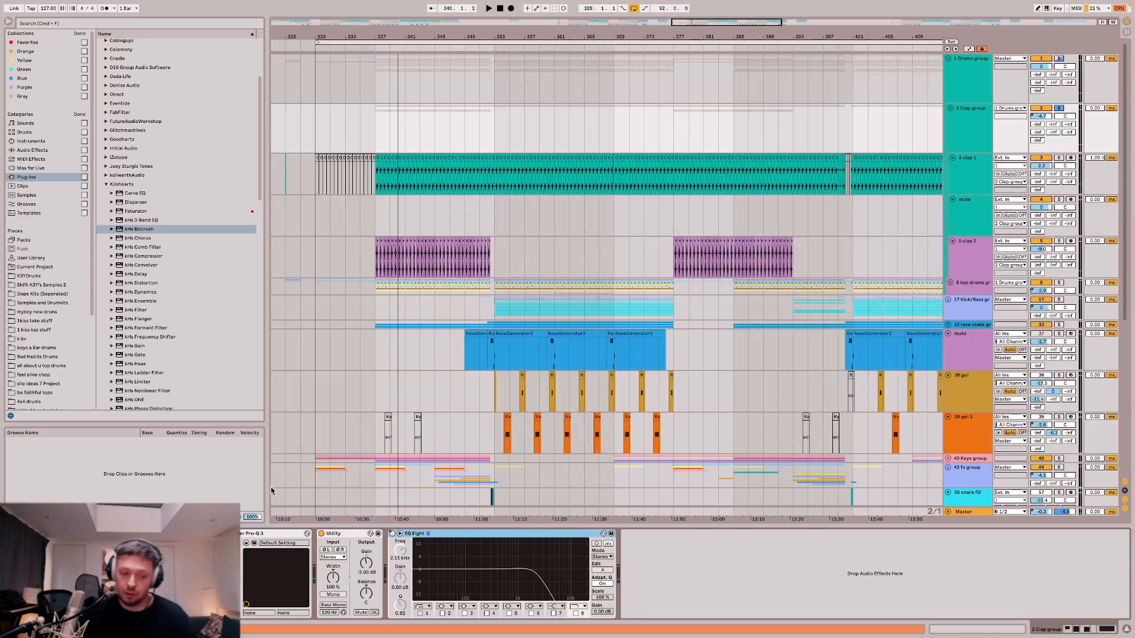
Inspect the Clap group's Pro-Q 3 curve while playing the claps, and close its window.
left_click(218, 534)
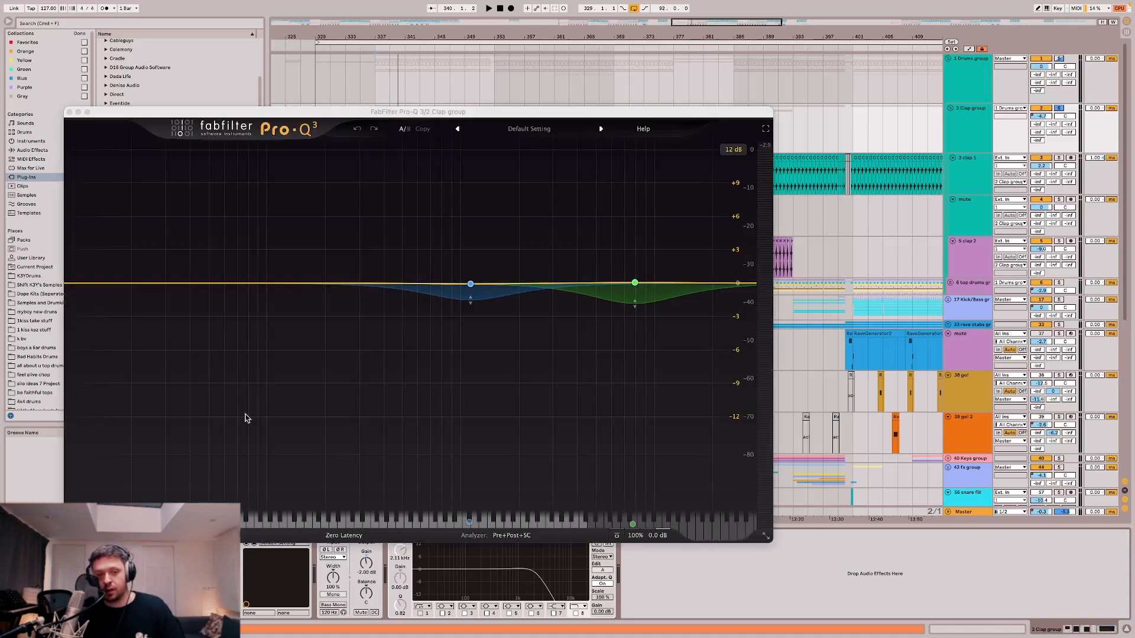
key("space")
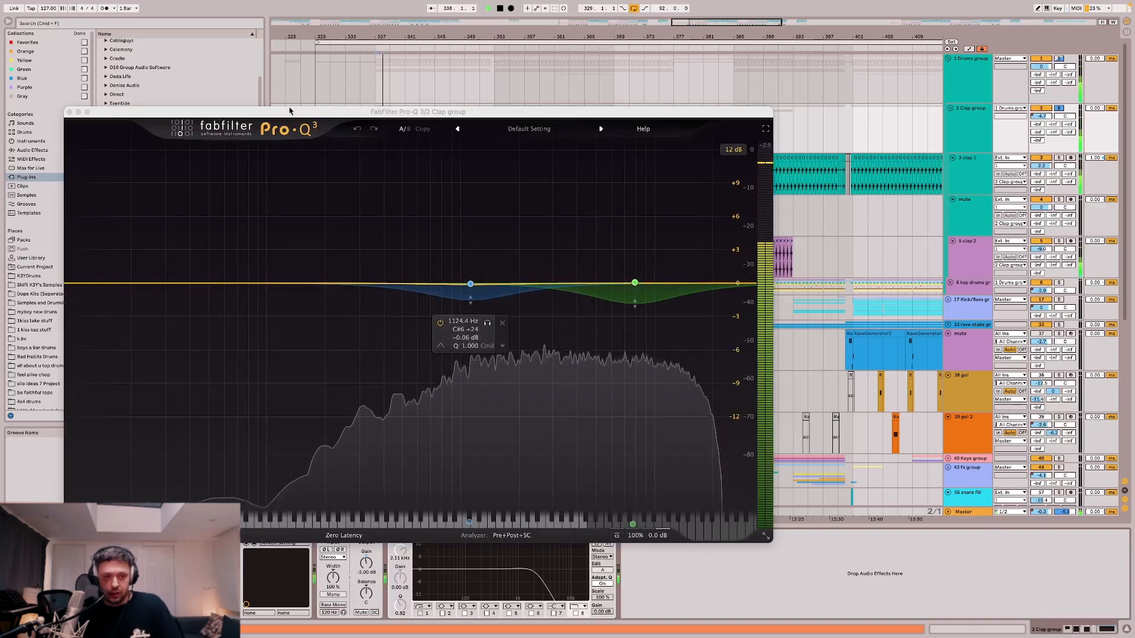
left_click_drag(289, 112, 291, 31)
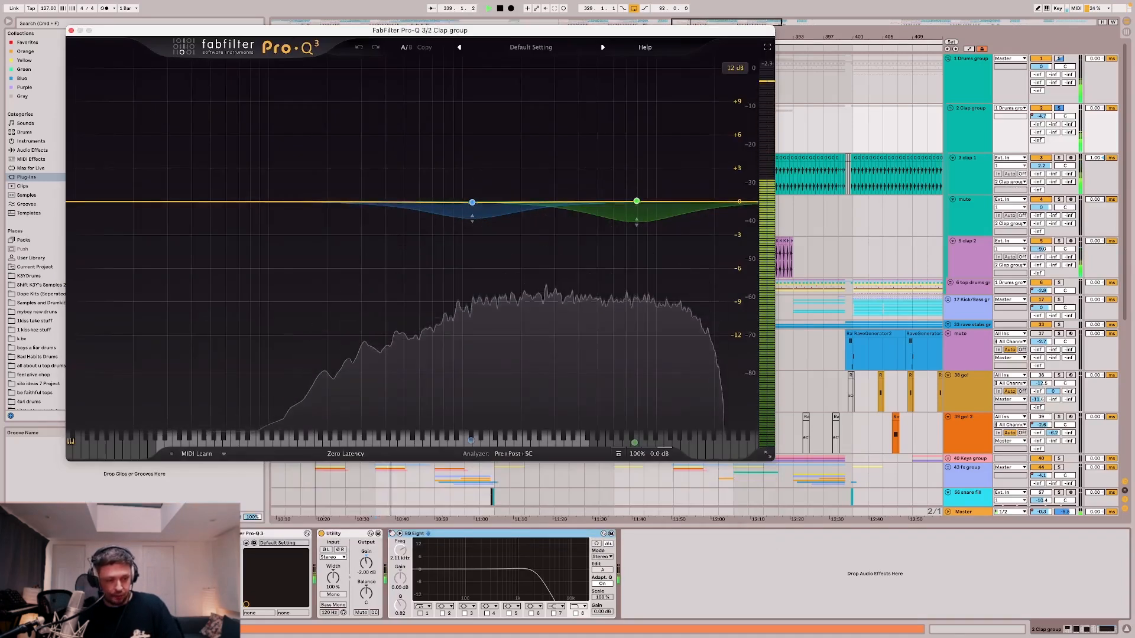
left_click(205, 534)
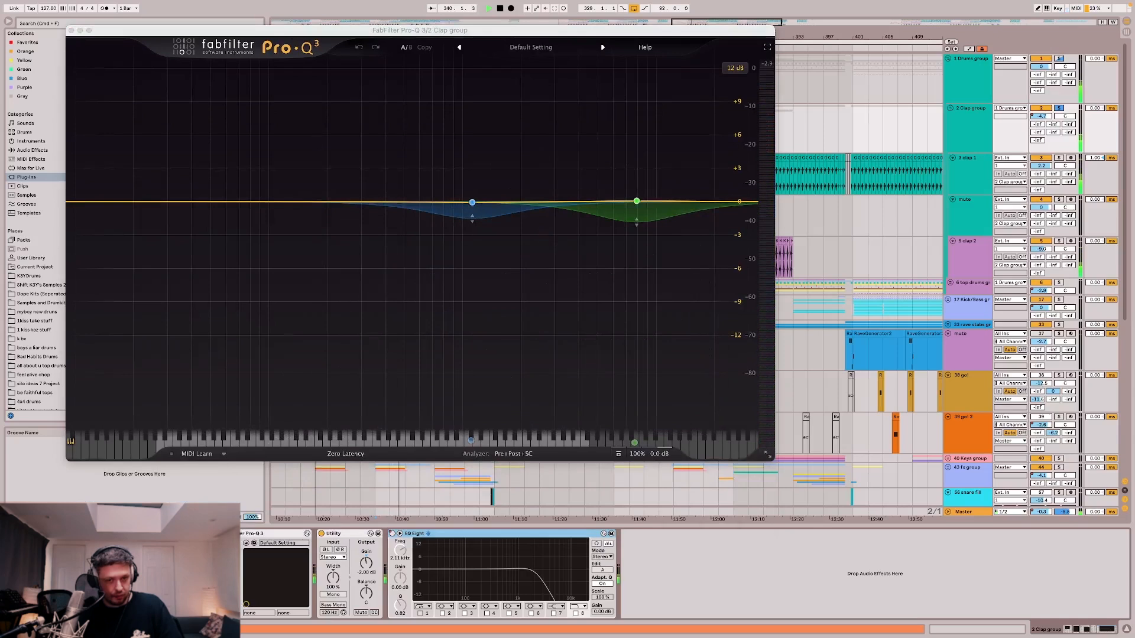
key("space")
left_click(220, 534)
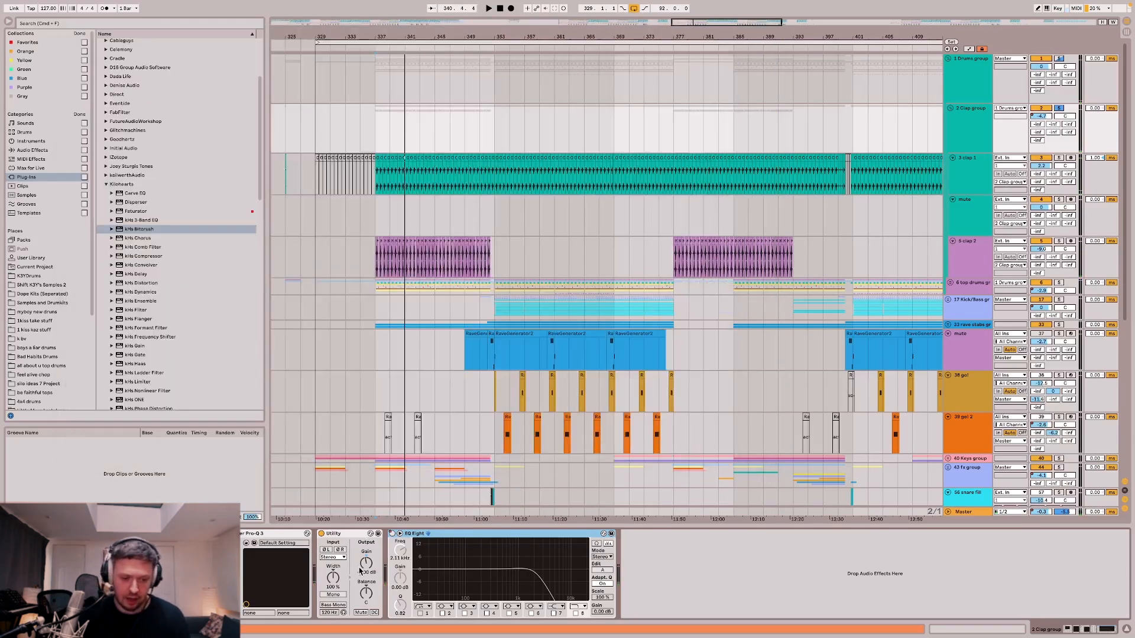
Examine the Clap group's EQ Eight on/off automation across the arrangement, re-enabling the automation overridden by toggling the device.
key("a")
scroll(473, 224, "right", 5)
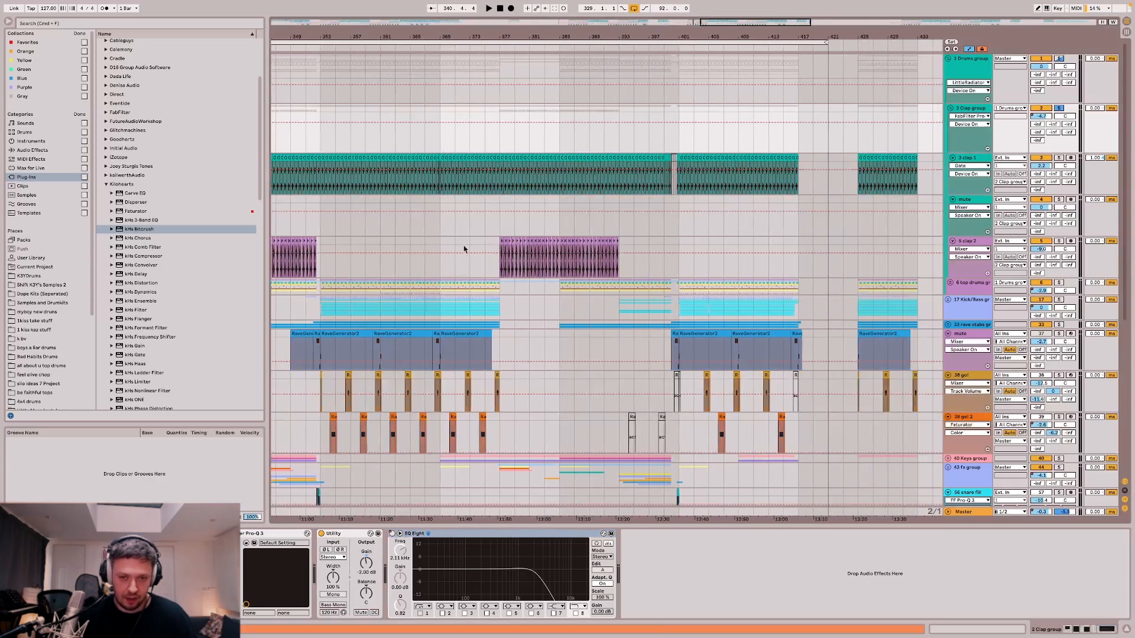
left_click(392, 534)
scroll(397, 254, "down", 5)
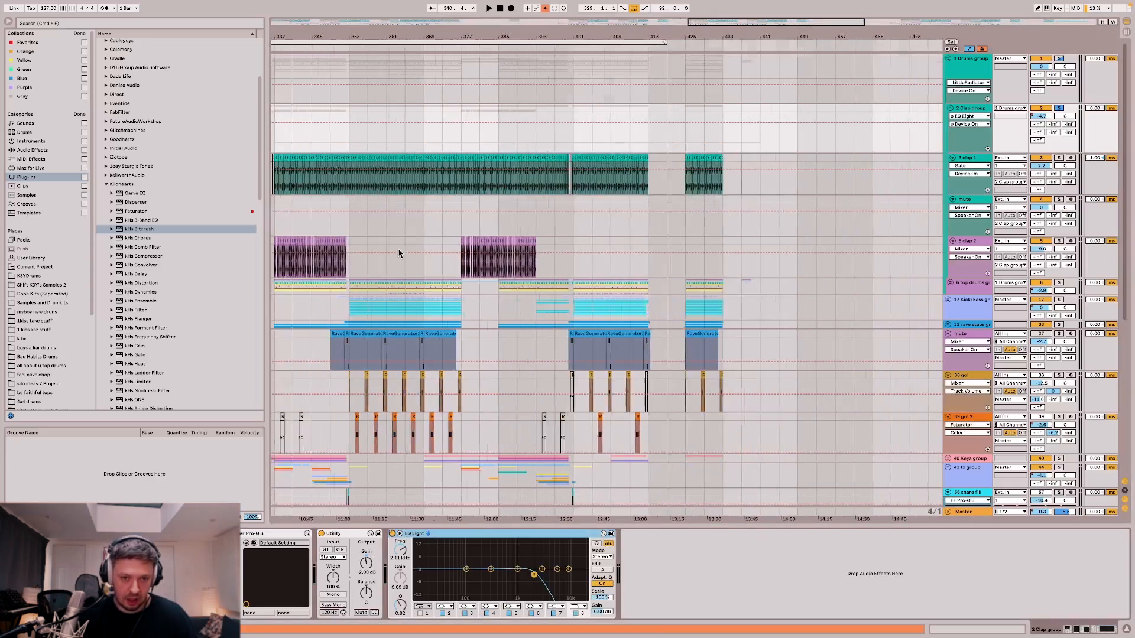
left_click(545, 8)
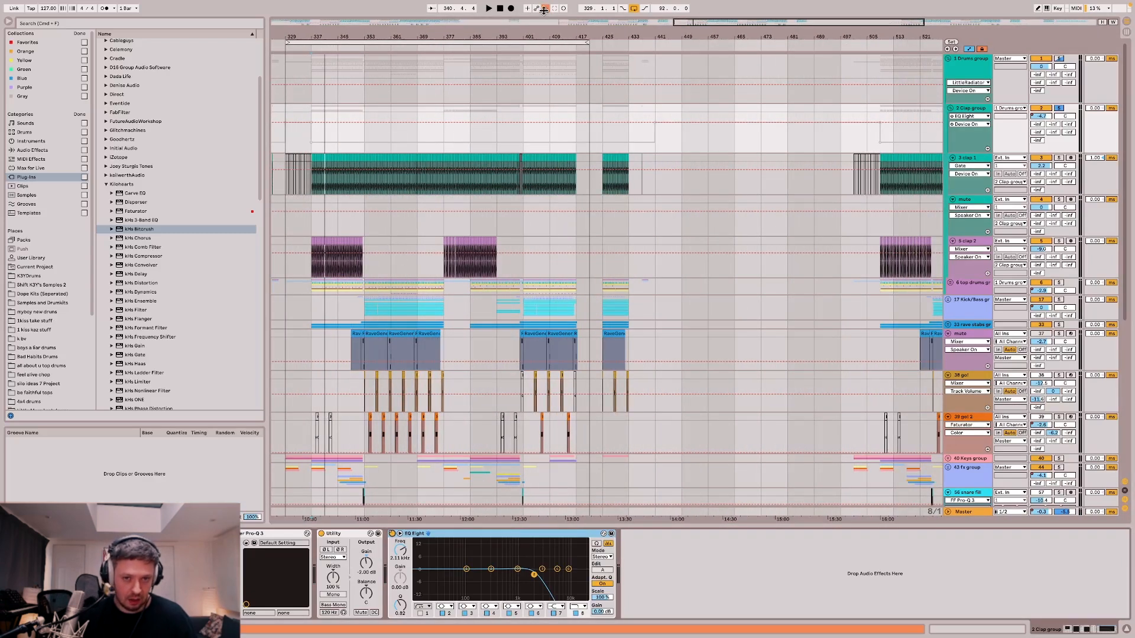
key("a")
key("a")
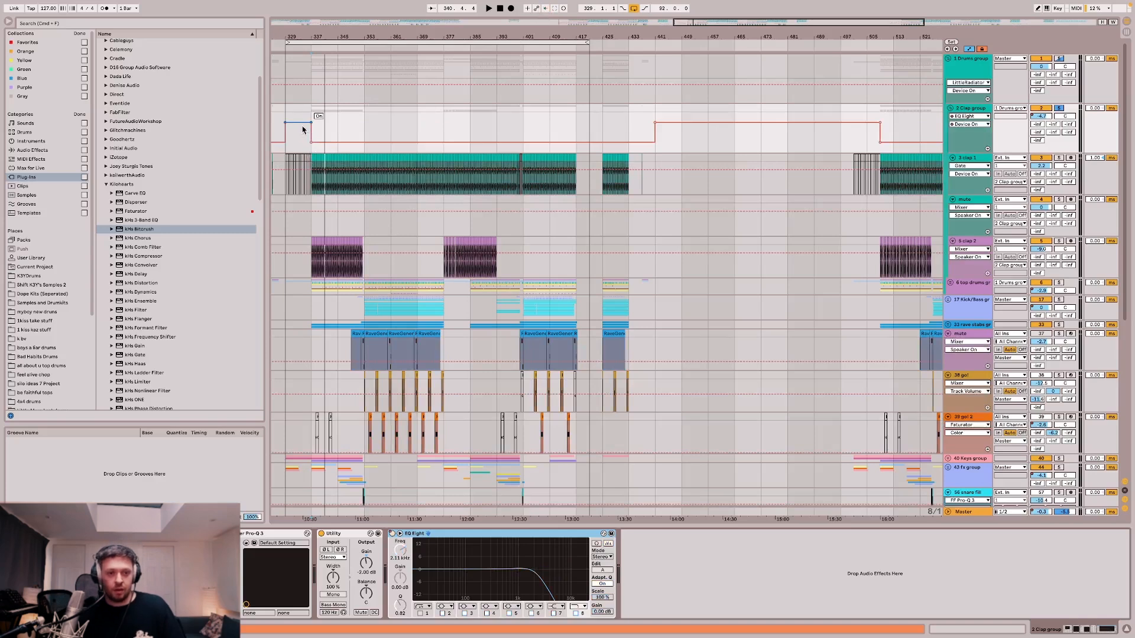
key("a")
Activate clap 1's muted clips from bar 329 to 337, play them through the group's EQ Eight, and undo the activation.
left_click_drag(286, 174, 312, 171)
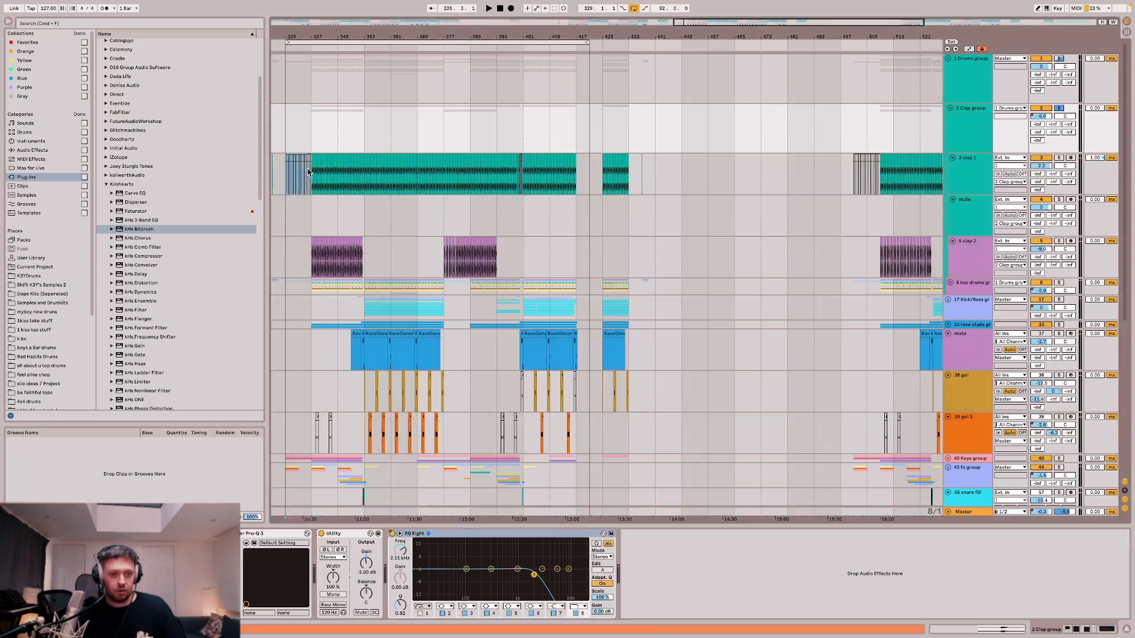
key("space")
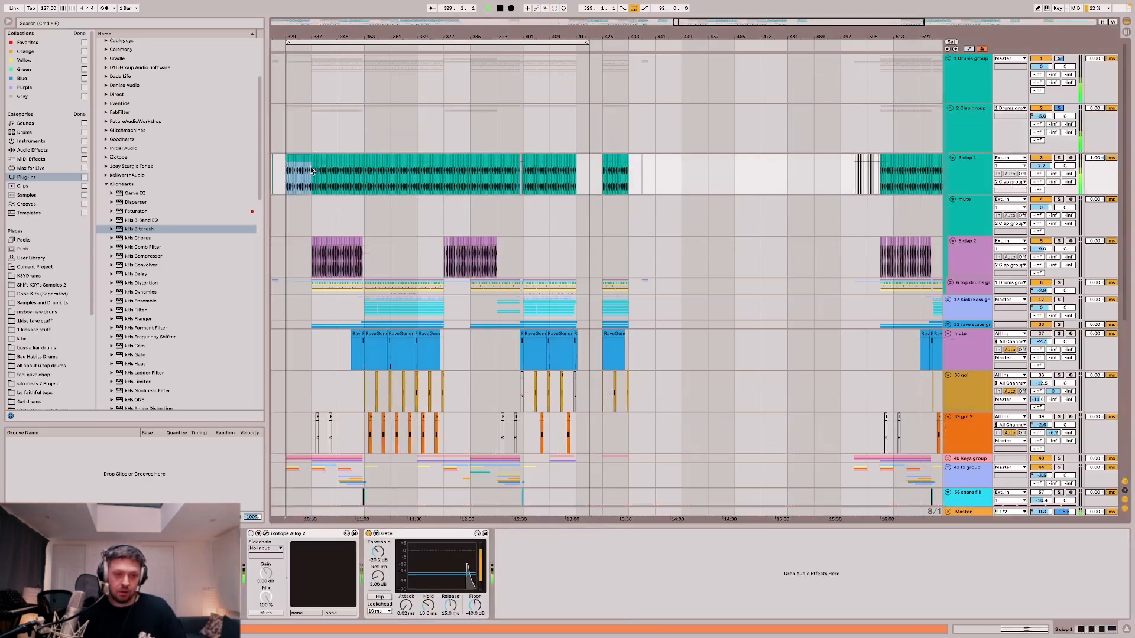
left_click(287, 127)
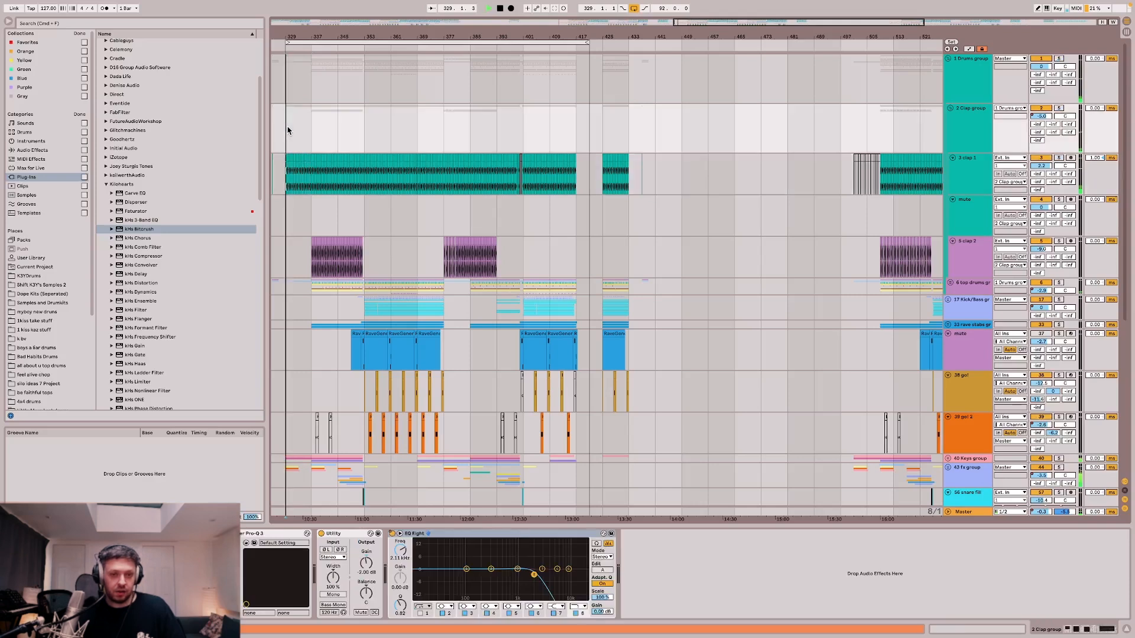
scroll(286, 147, "up", 2)
scroll(286, 147, "up", 1)
key("space")
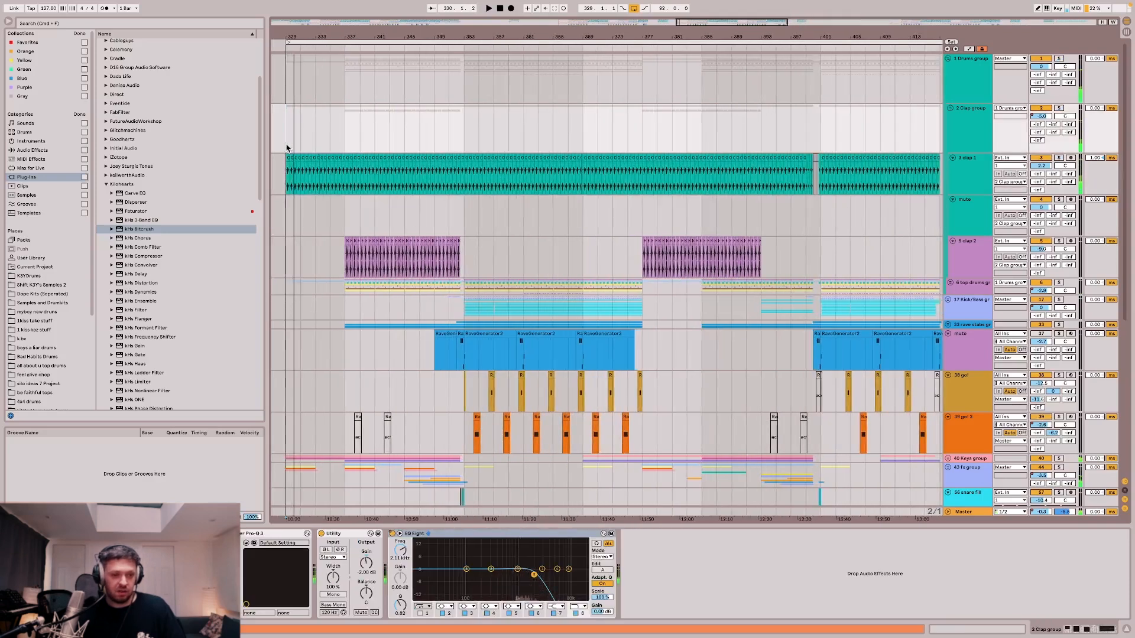
key("super+z")
left_click(288, 148)
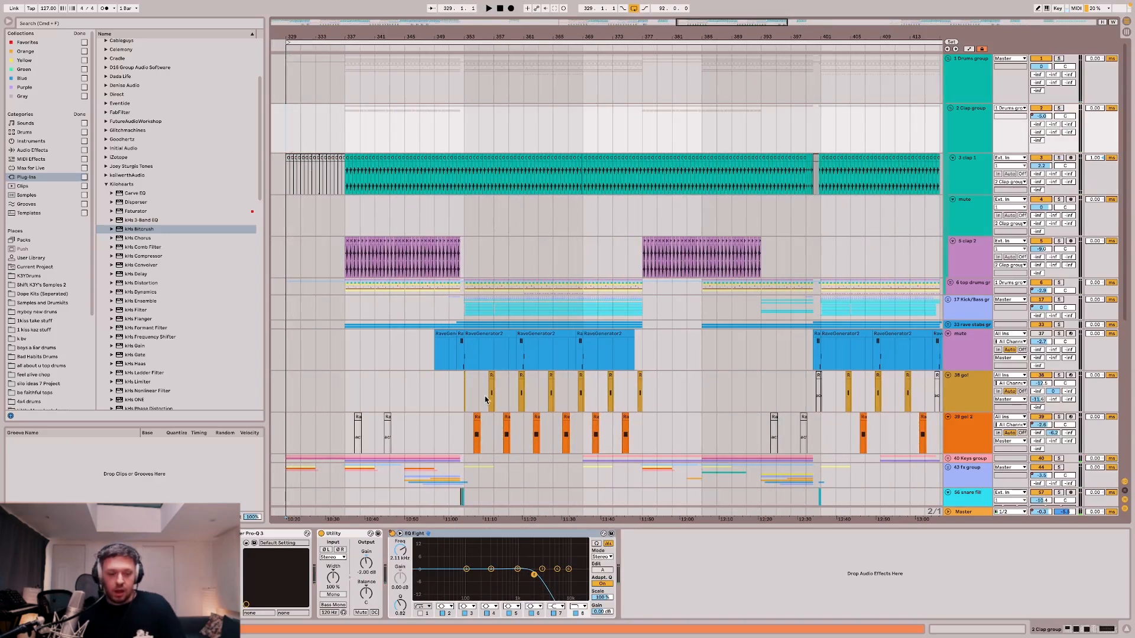
Solo the top drums group, play it briefly from bar 337, and unfold it to show its layer tracks.
scroll(469, 271, "down", 3)
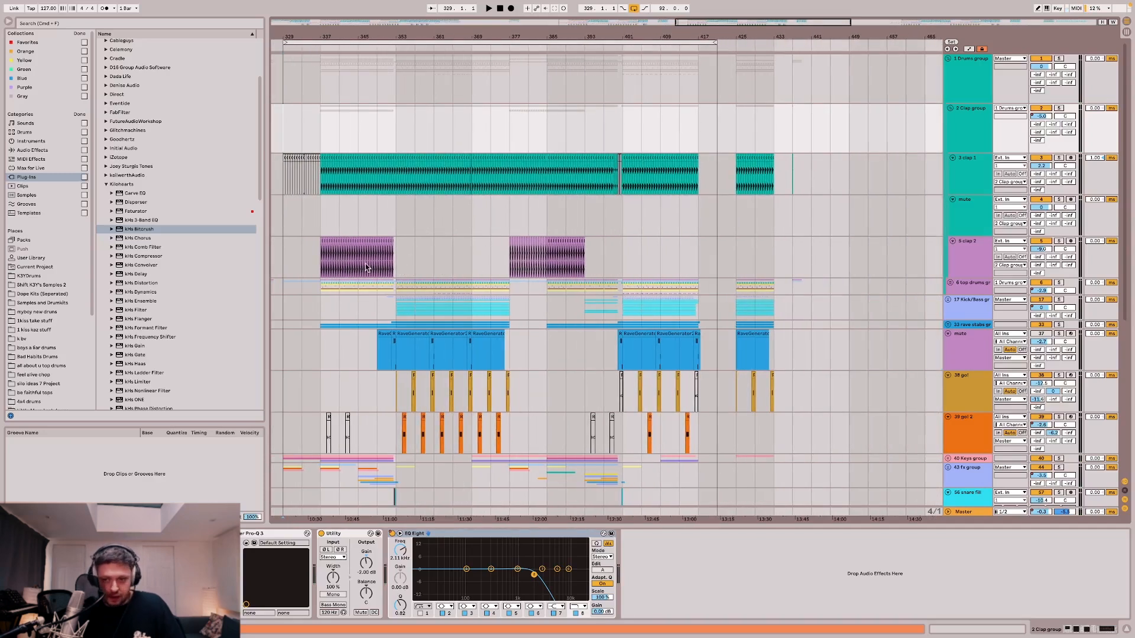
left_click(316, 292)
key("space")
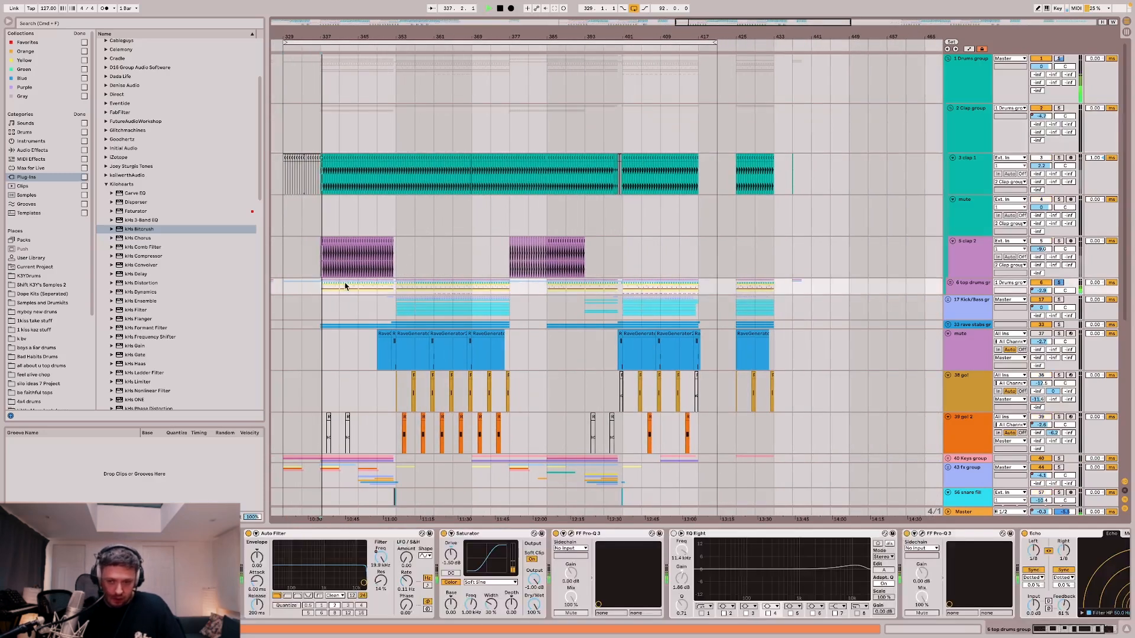
key("space")
left_click(950, 283)
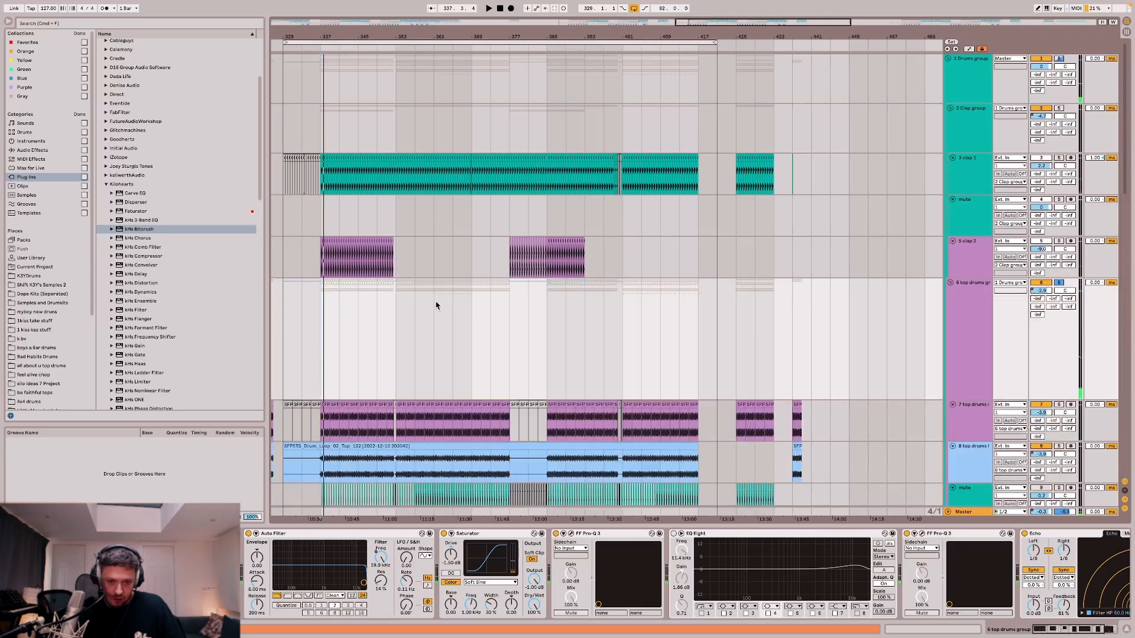
Play the soloed top drums group around bar 353 while viewing its layers and the later devices in its chain.
key("space")
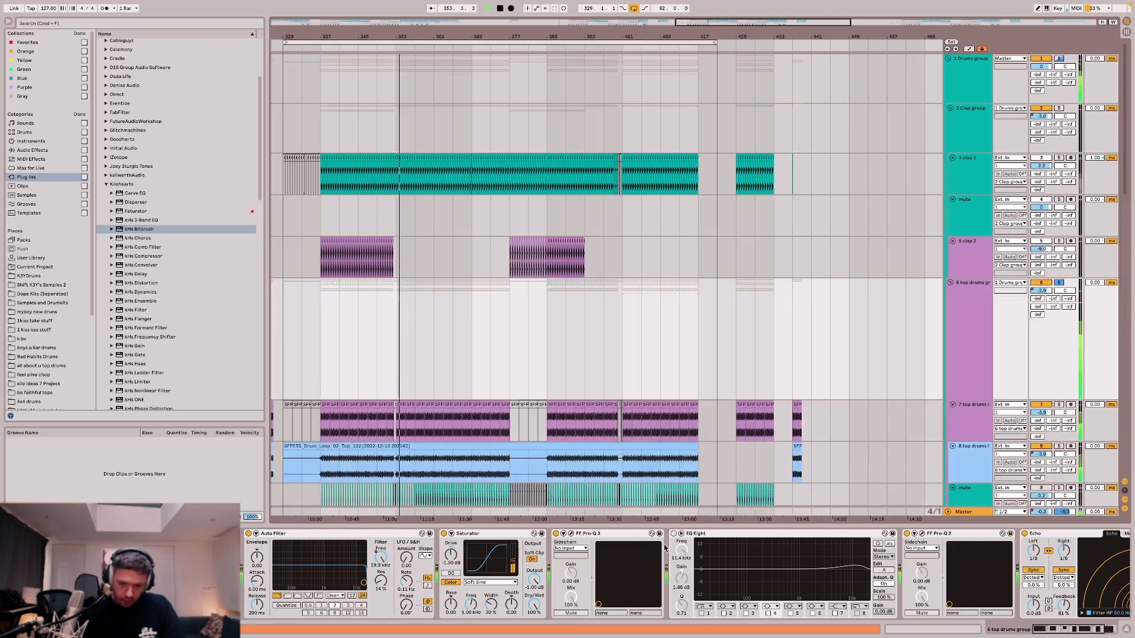
scroll(665, 549, "right", 3)
scroll(389, 245, "down", 5)
key("super+space")
key("Escape")
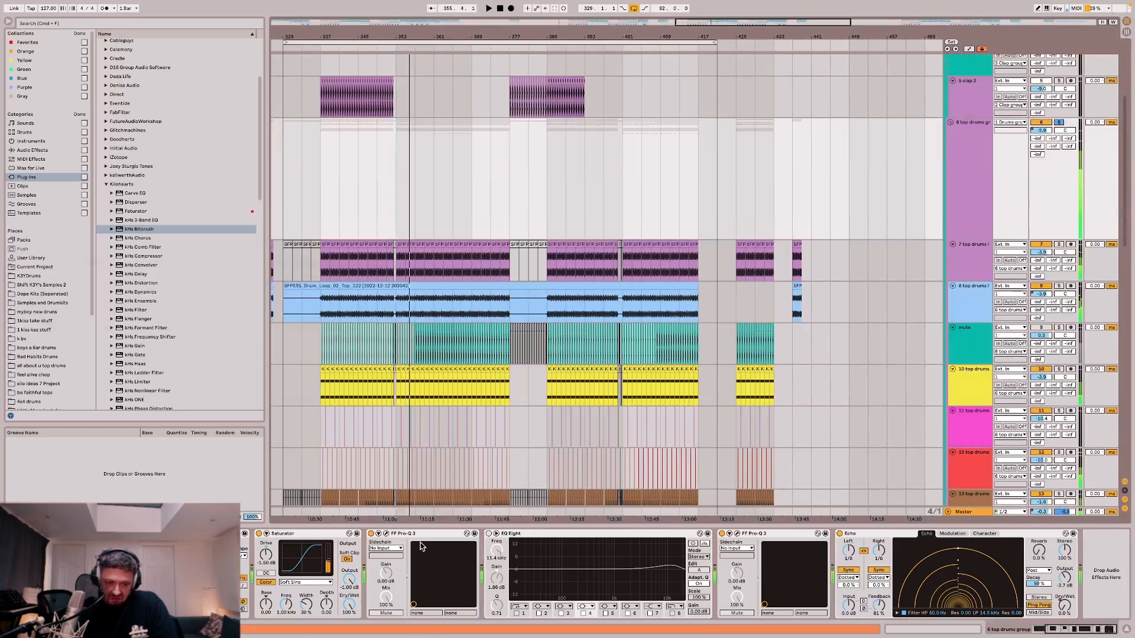
key("space")
Look through the top drums group's effects from Auto Filter and Saturator to Echo, and replay the section around bar 353.
scroll(366, 542, "left", 3)
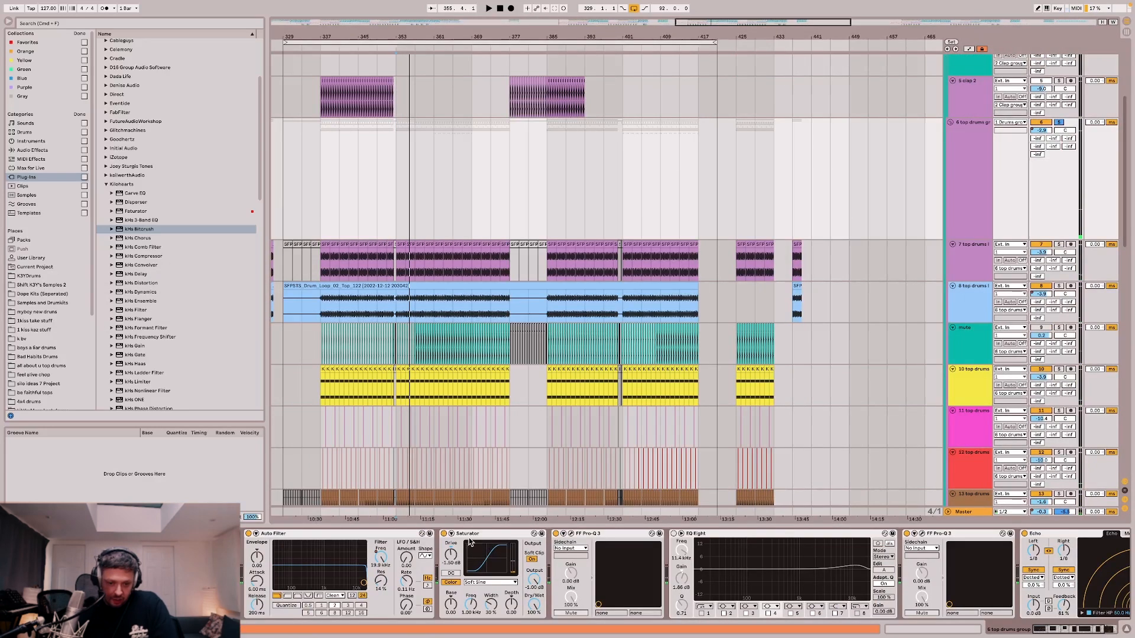
scroll(443, 540, "right", 3)
scroll(352, 539, "right", 2)
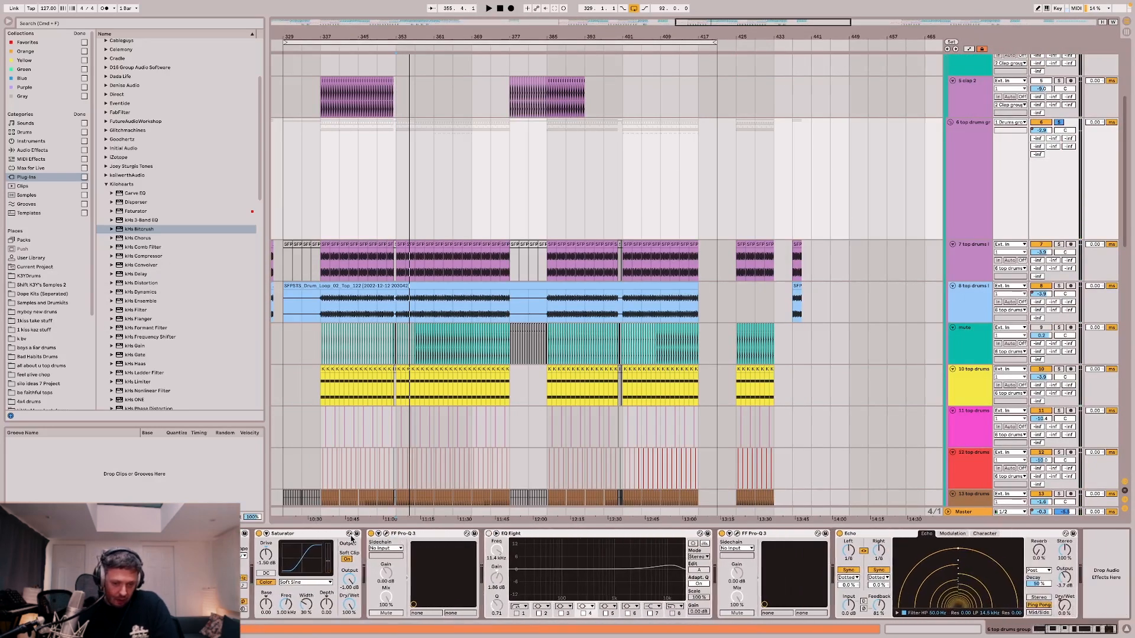
key("space")
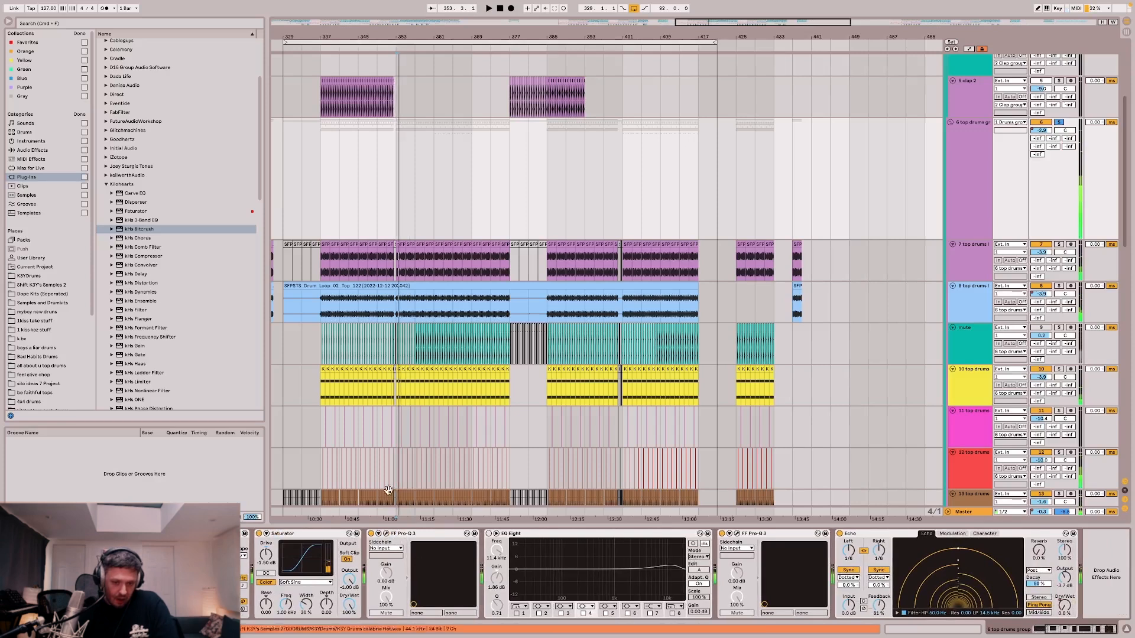
scroll(406, 258, "up", 5)
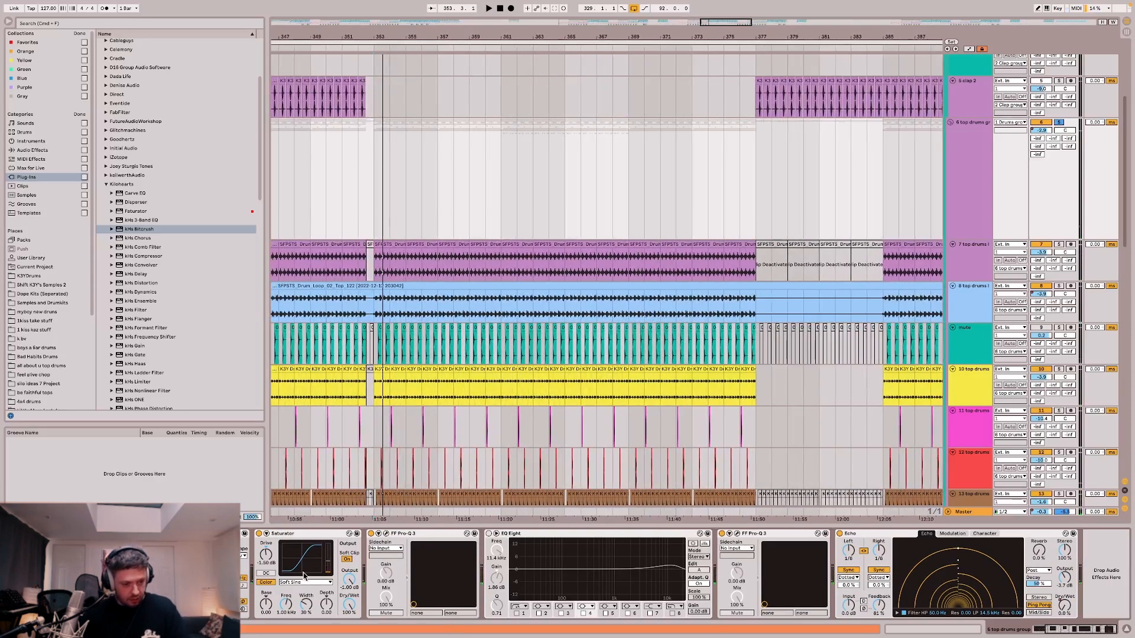
Show the automation lanes and play the top drums group's Auto Filter frequency sweep leading into bar 377.
key("a")
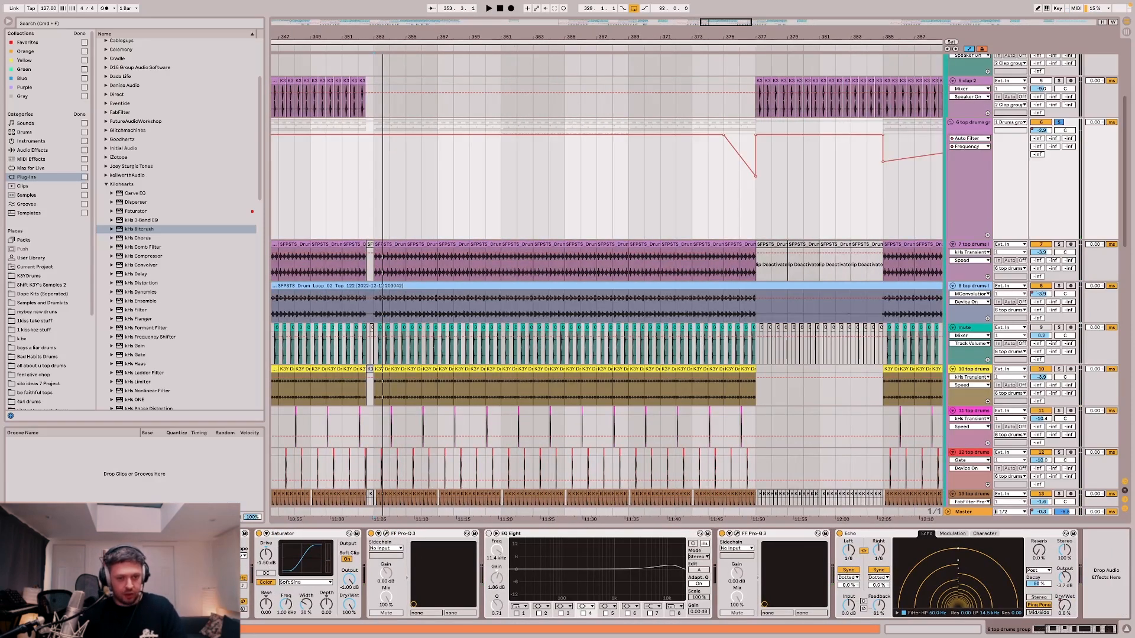
scroll(512, 165, "down", 5)
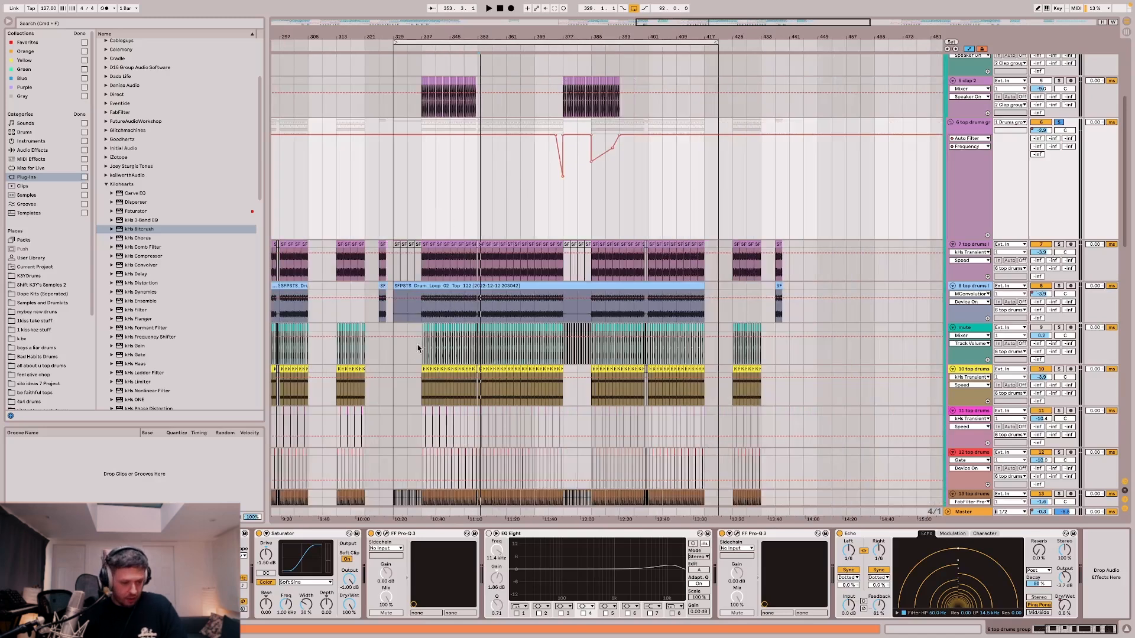
left_click(555, 193)
key("space")
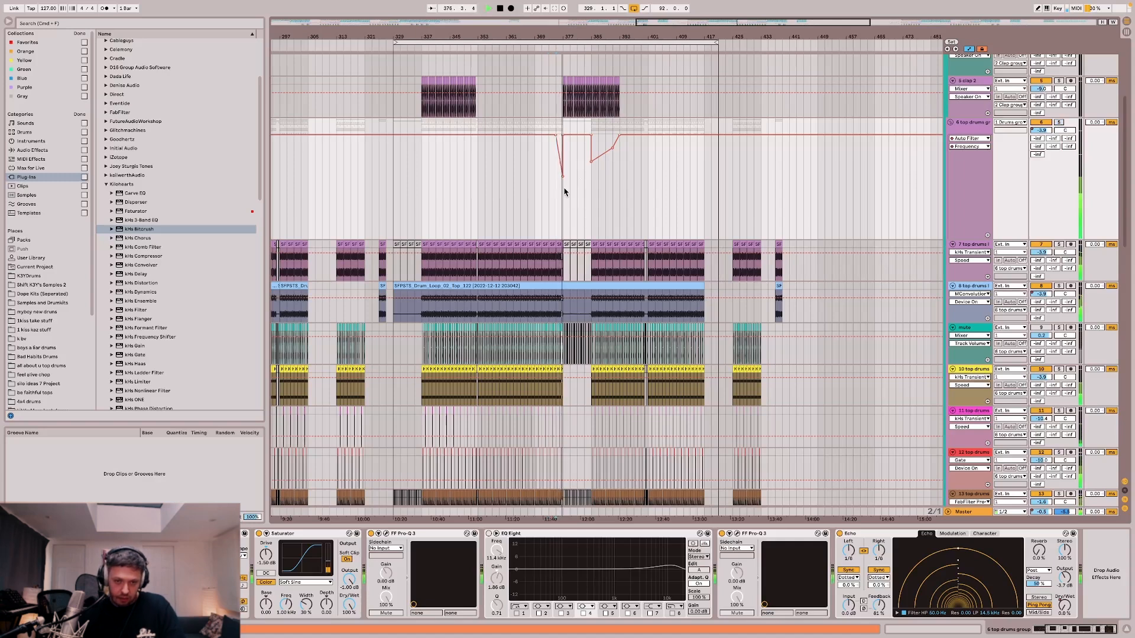
key("space")
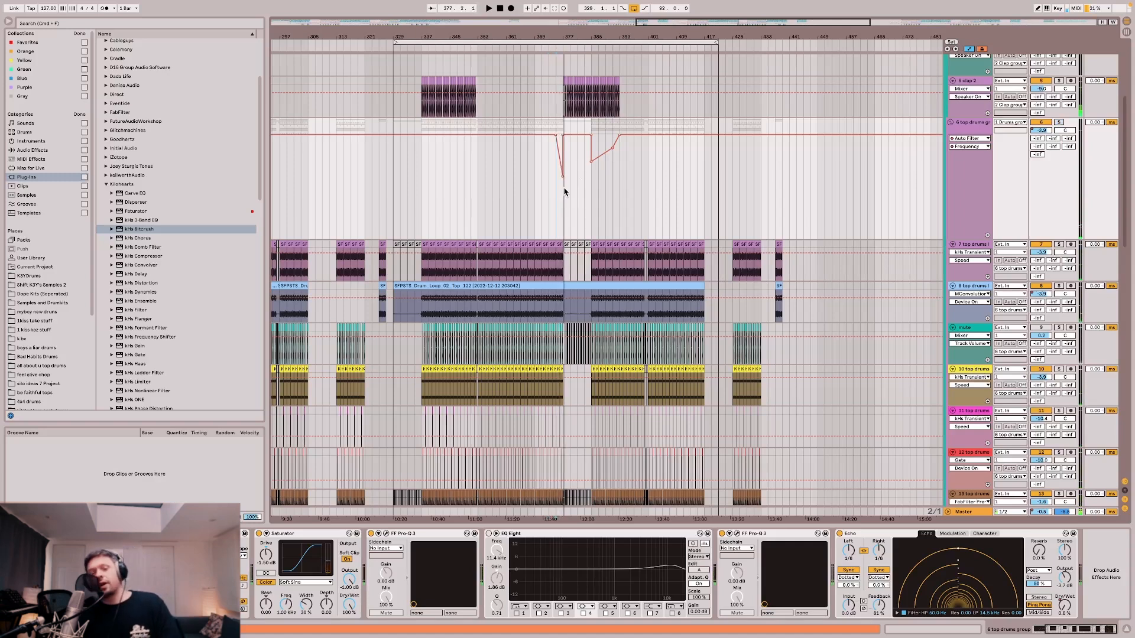
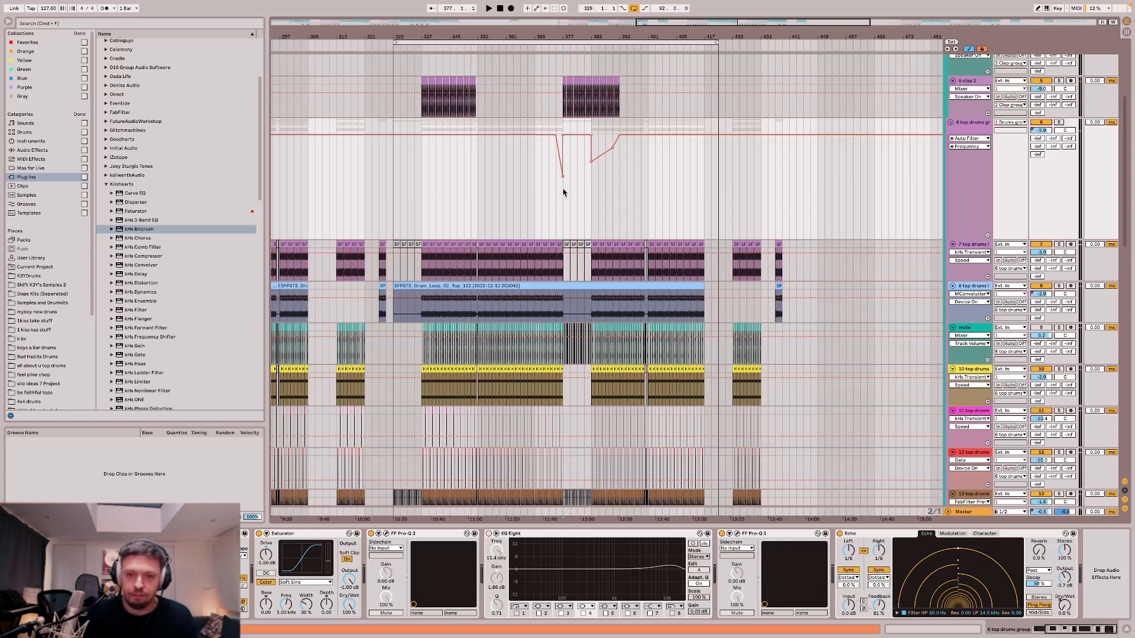
Play the top drums group's filter automation from bar 385 and view the first FF Pro-Q 3's EQ curve.
scroll(591, 186, "up", 5)
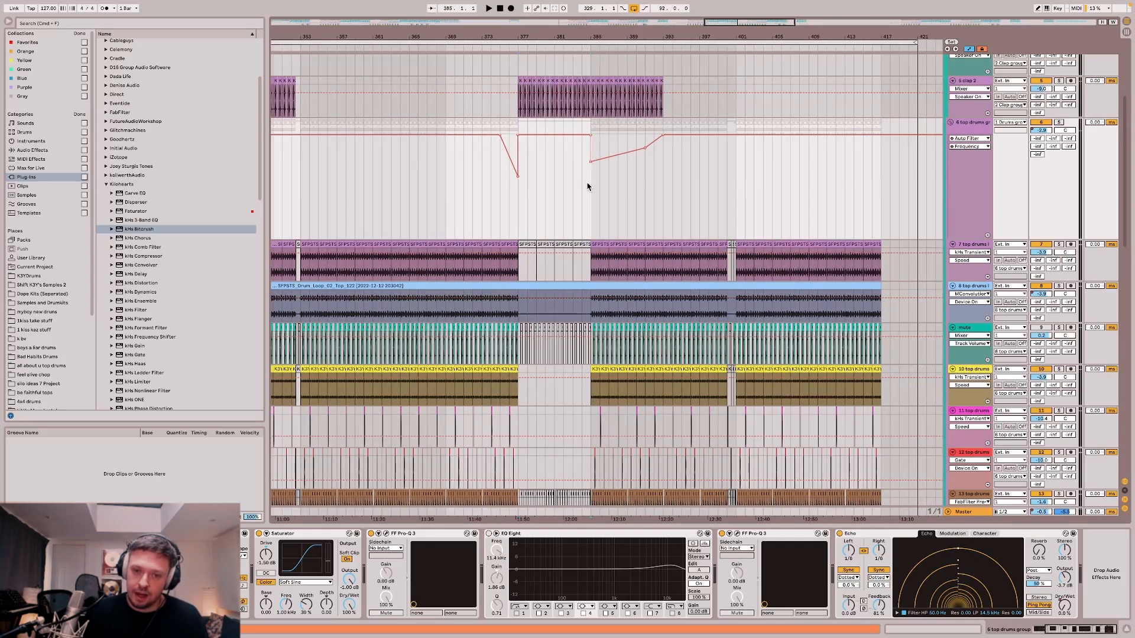
scroll(674, 177, "down", 4)
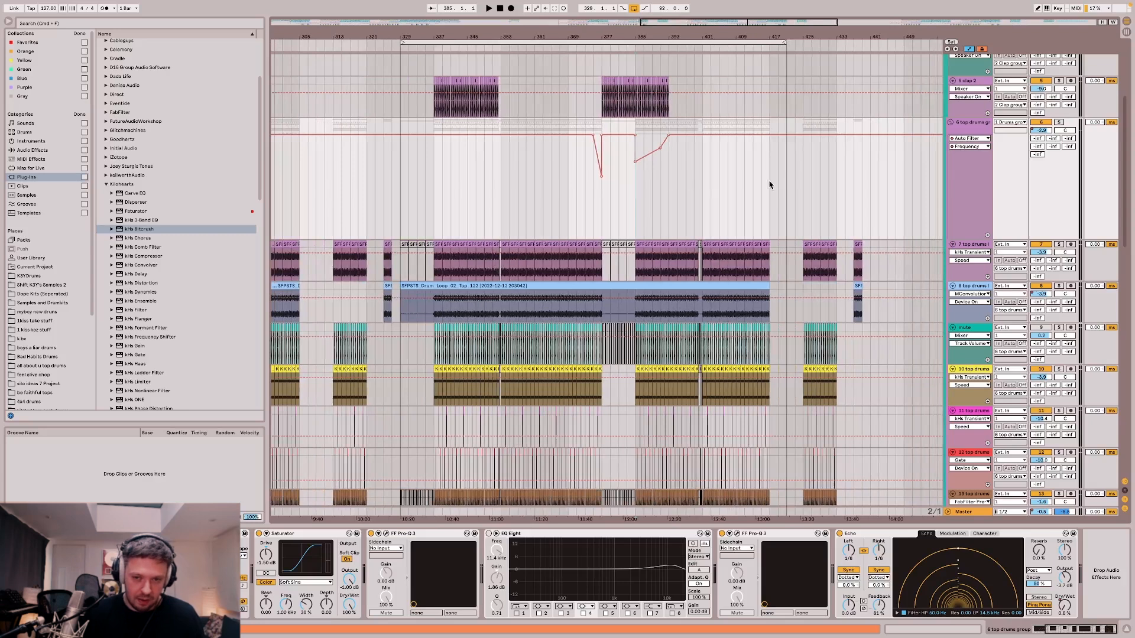
key("space")
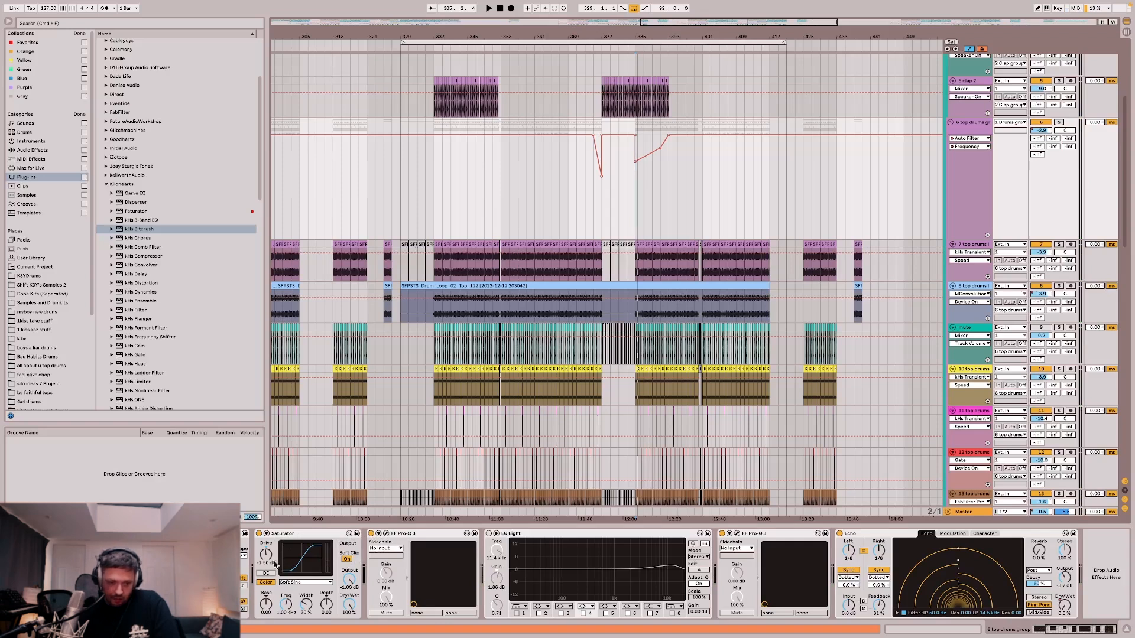
left_click(386, 534)
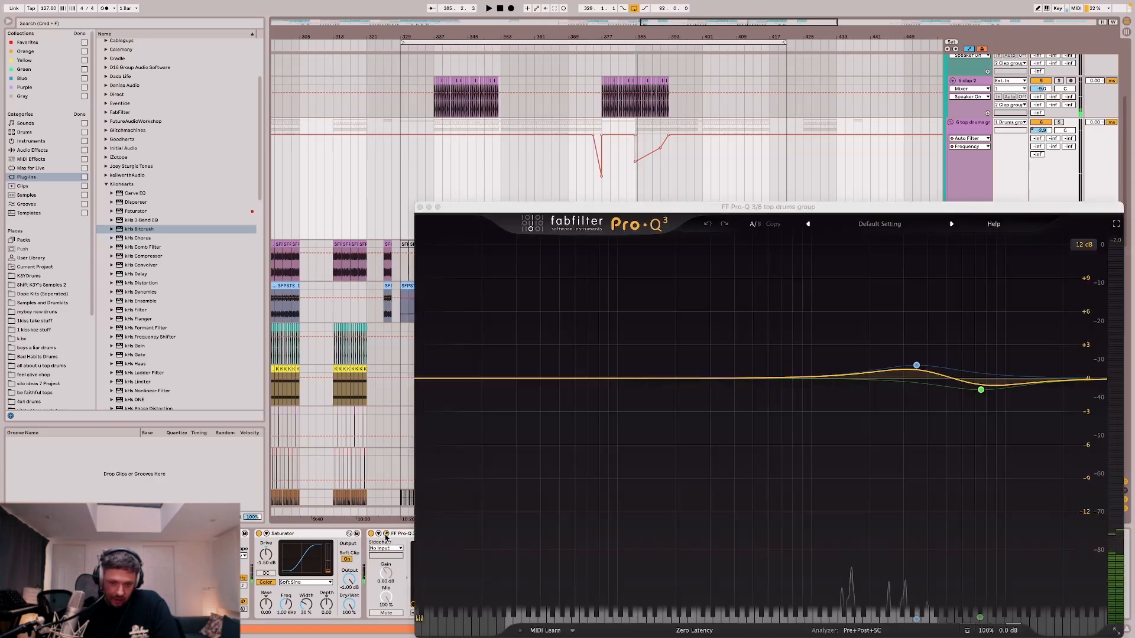
left_click(387, 535)
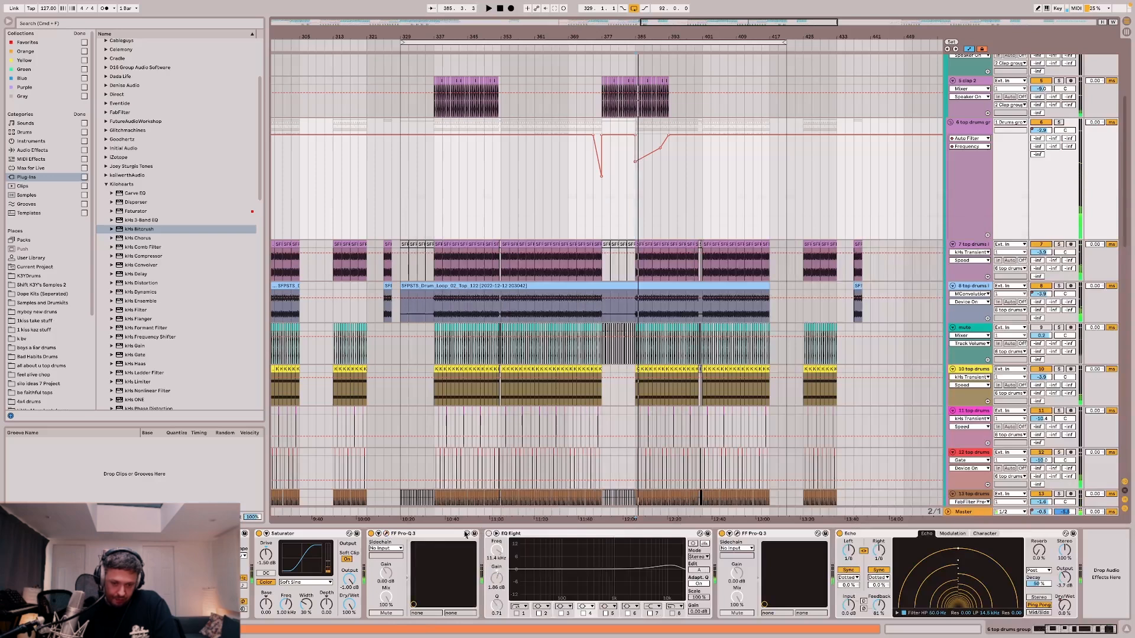
Play the soloed top drums group from bar 401 and view the second FF Pro-Q 3's curve.
left_click(702, 164)
key("space")
left_click(736, 535)
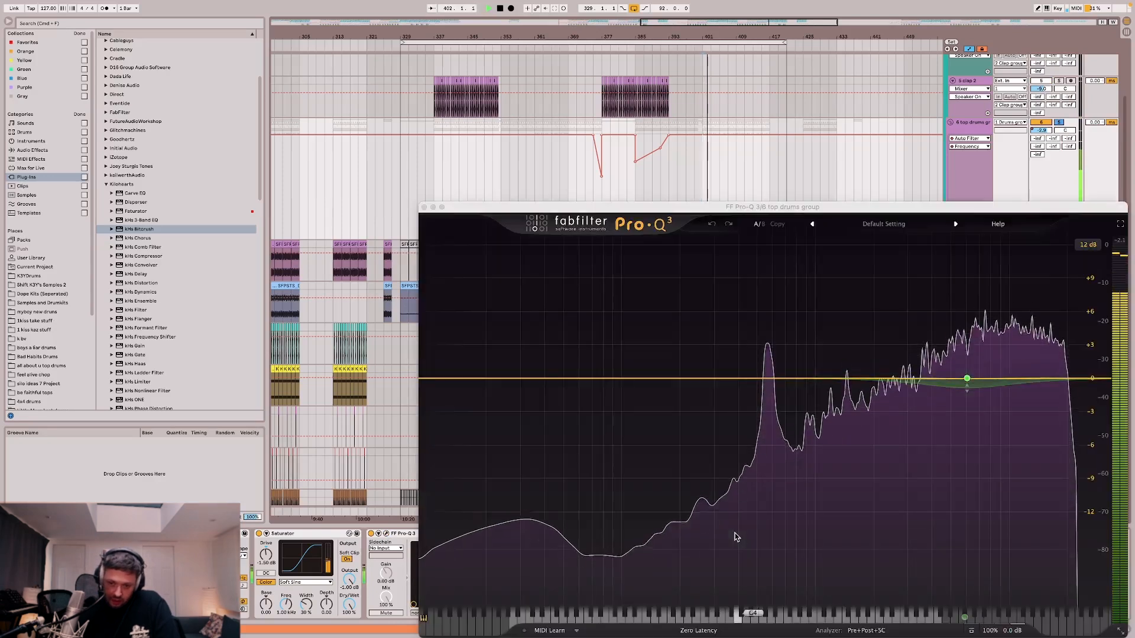
left_click(424, 207)
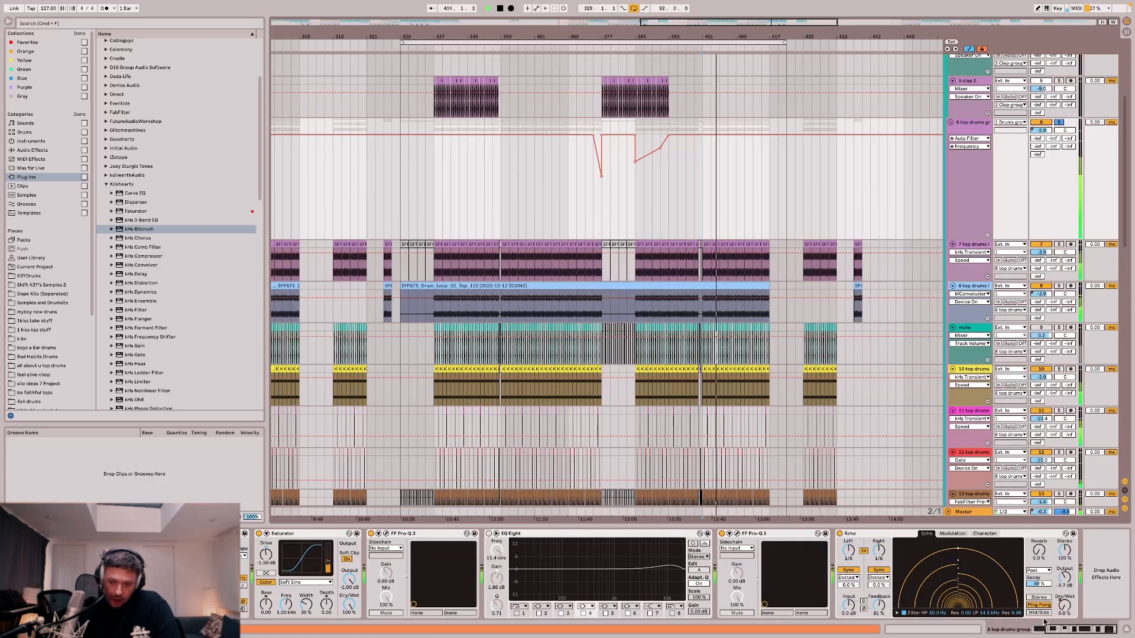
Display the top drums group's Echo Dry/Wet automation and examine it across the arrangement.
left_click(1063, 605)
key("space")
scroll(580, 185, "down", 10)
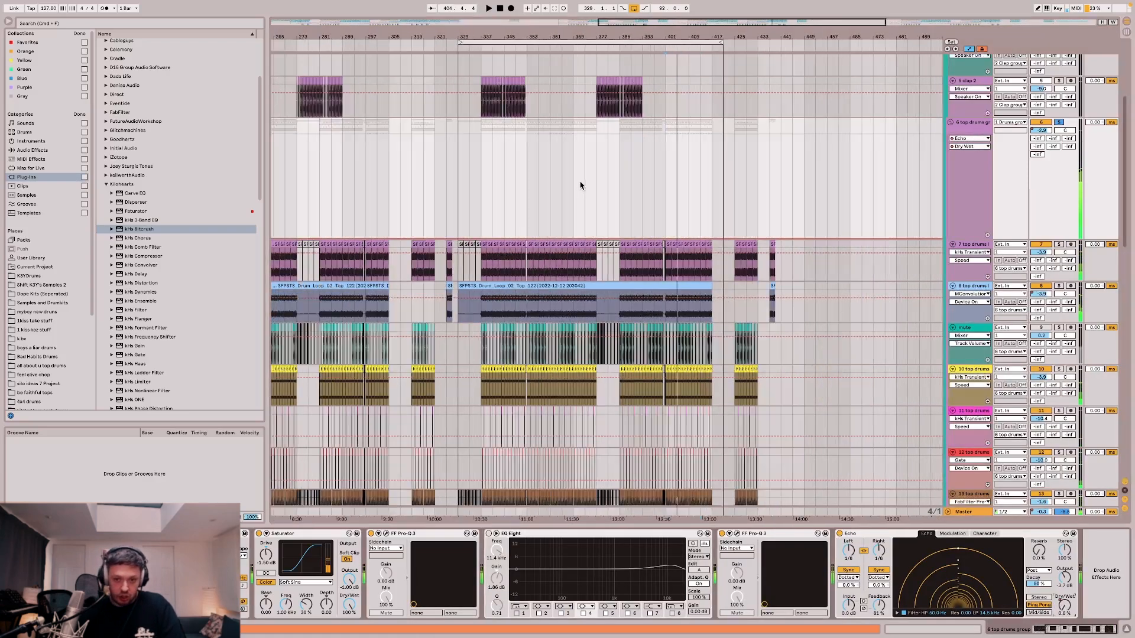
scroll(579, 185, "up", 10)
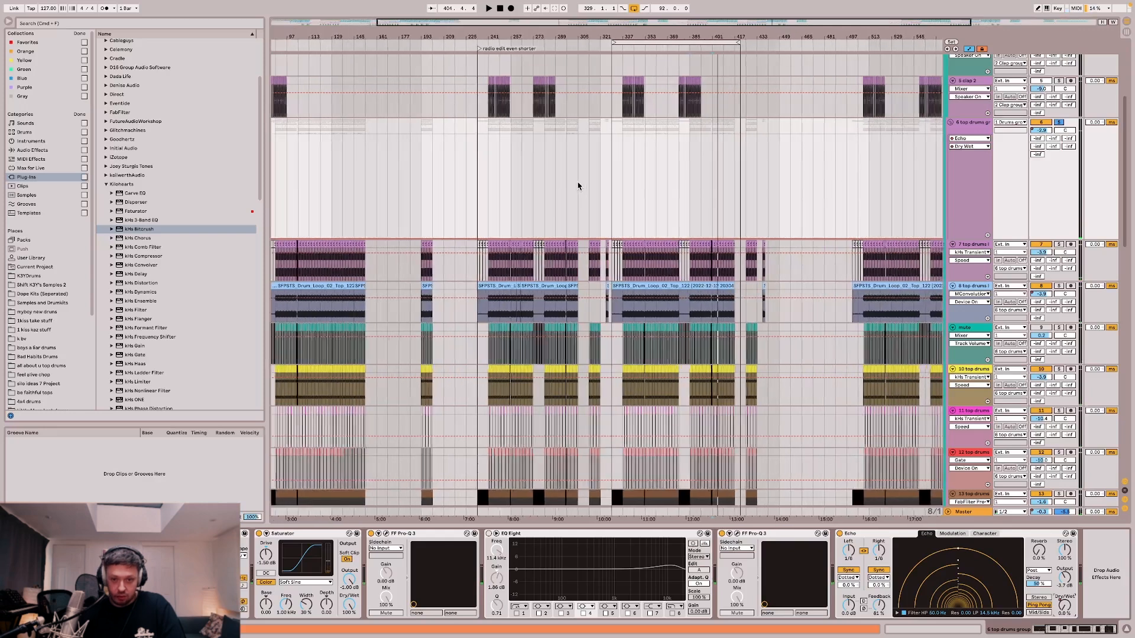
scroll(778, 201, "up", 5)
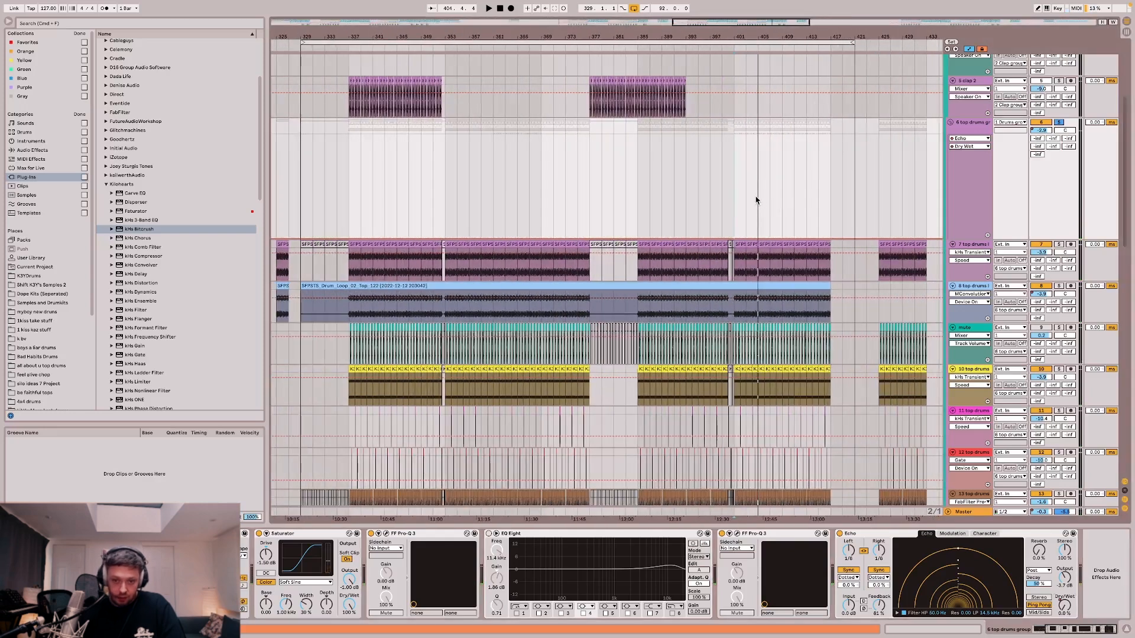
Solo top drums layer 1, play it from bar 385, and view its kHs Transient Shaper settings.
left_click(644, 271)
key("s")
key("space")
left_click(383, 535)
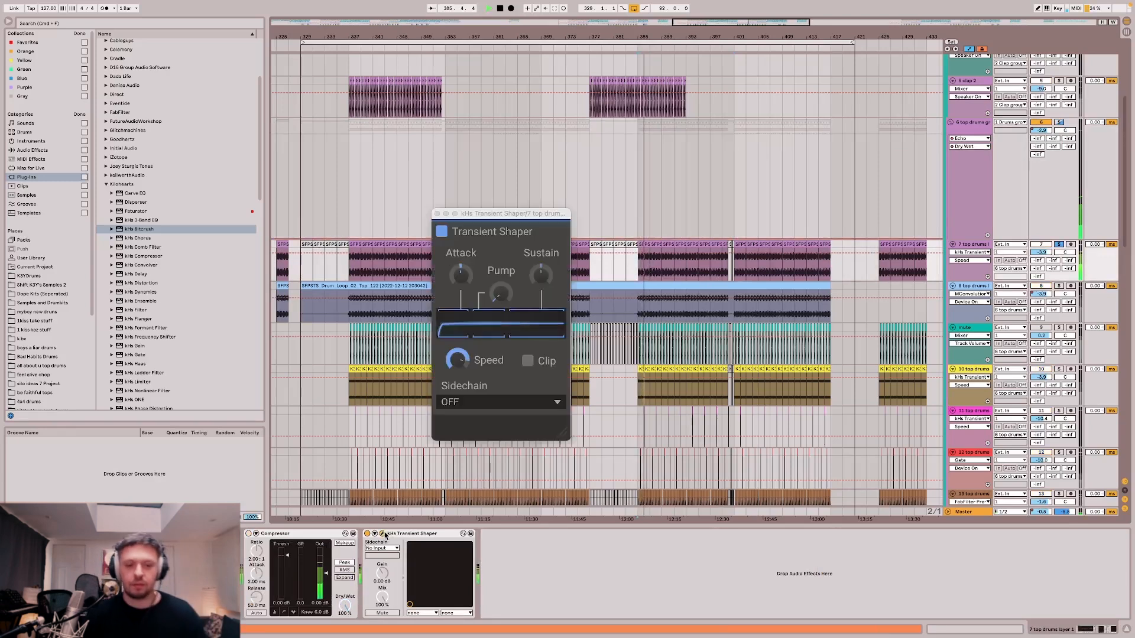
left_click(383, 534)
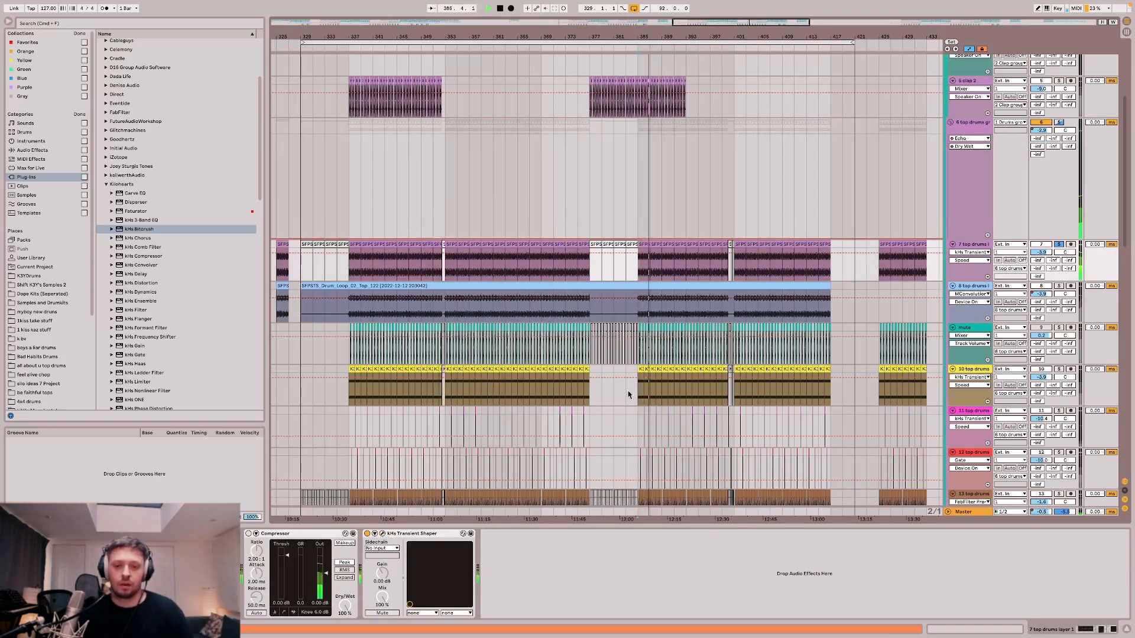
Play the soloed top drums layer 1 from bar 401 and check its kHs Transient Shaper again.
left_click(737, 276)
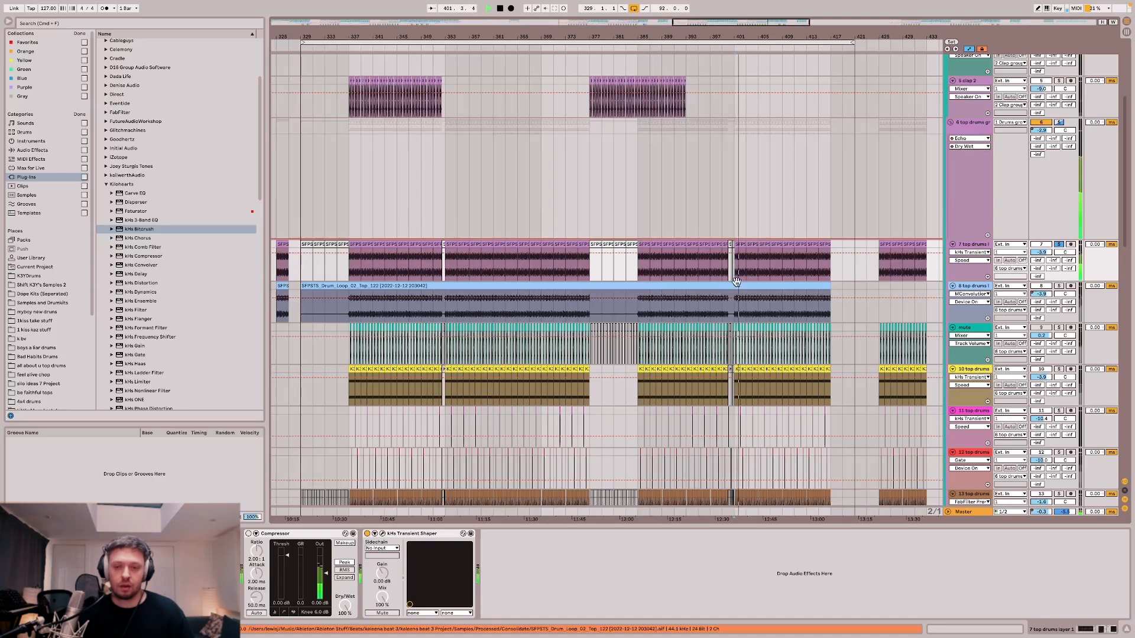
scroll(750, 277, "up", 2)
key("space")
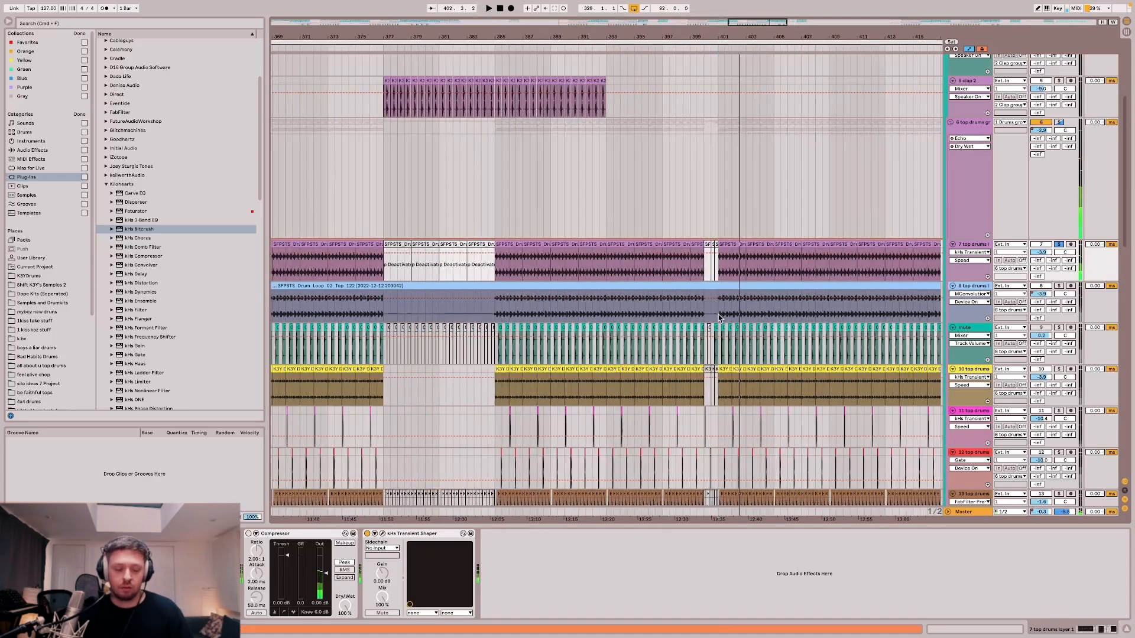
left_click(382, 534)
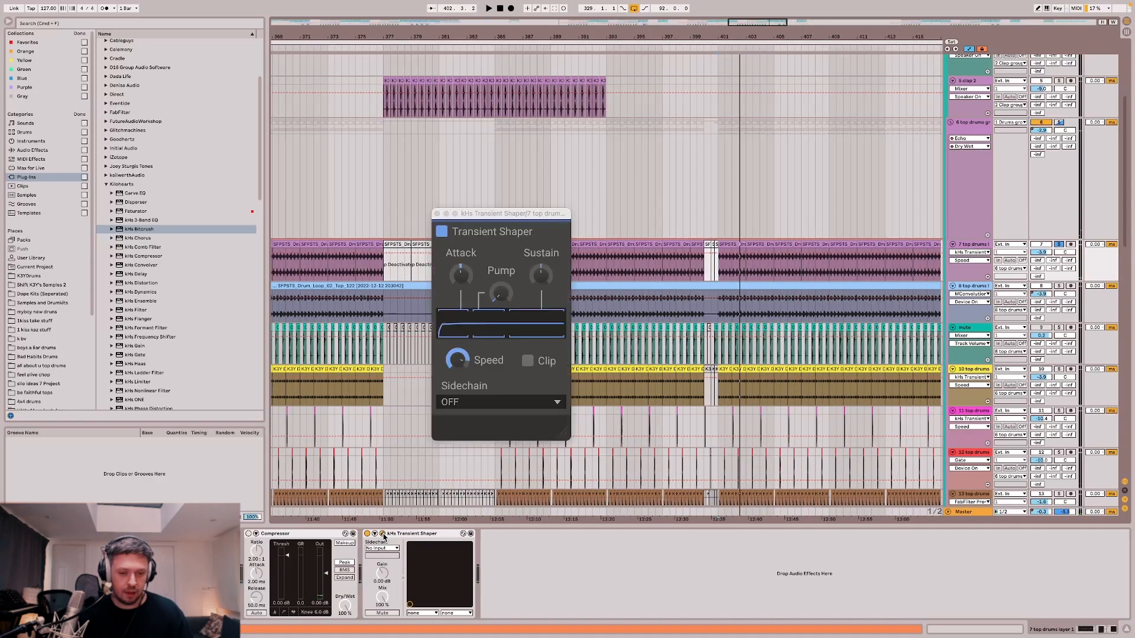
left_click(383, 535)
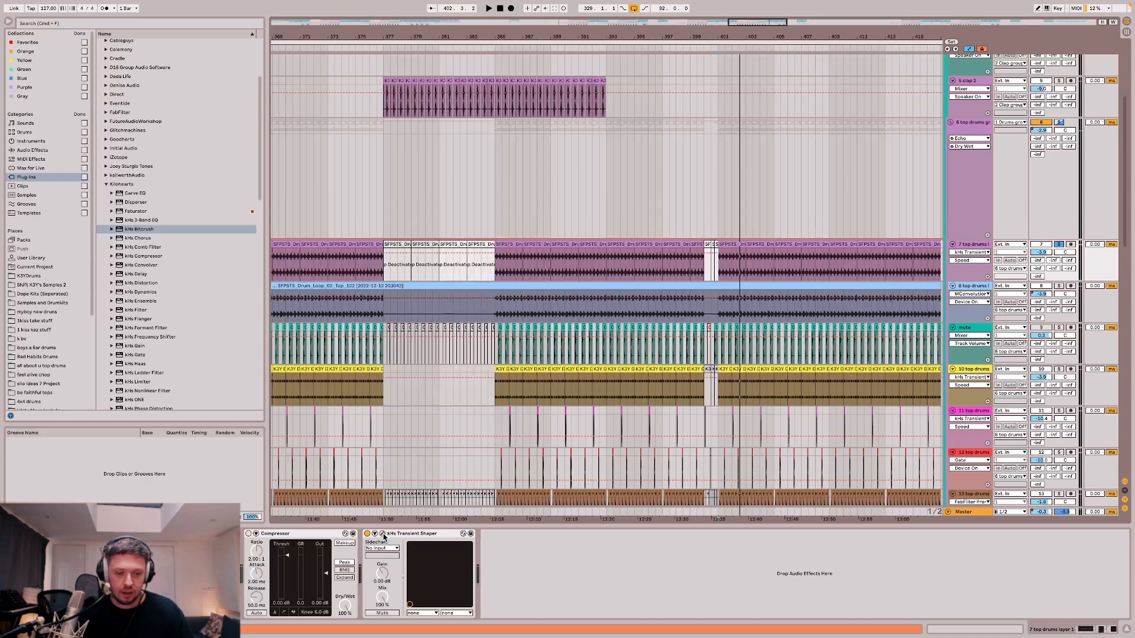
Solo top drums layer 2 and play it from bar 401, comparing the sound with Vitamin Stereo on and off.
left_click(719, 316)
key("space")
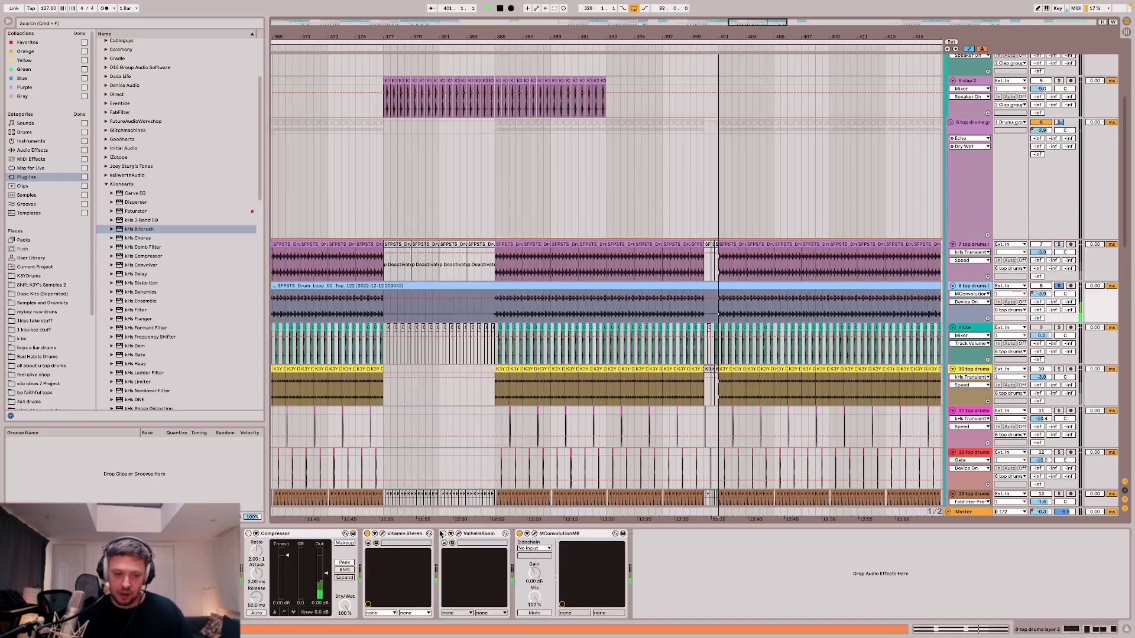
left_click(384, 535)
key("space")
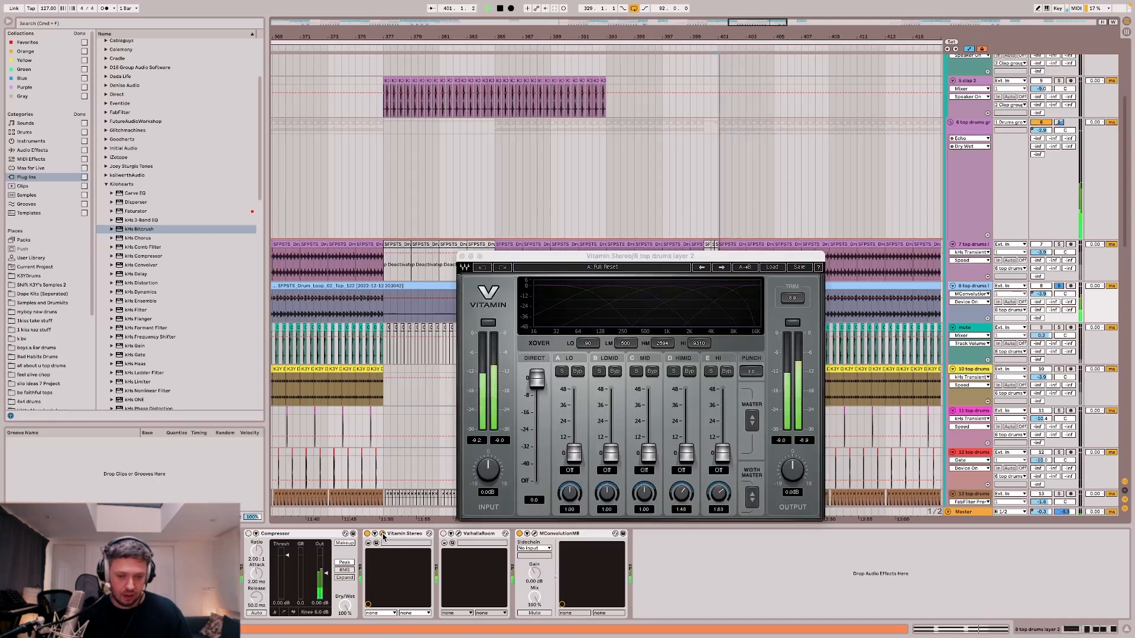
key("space")
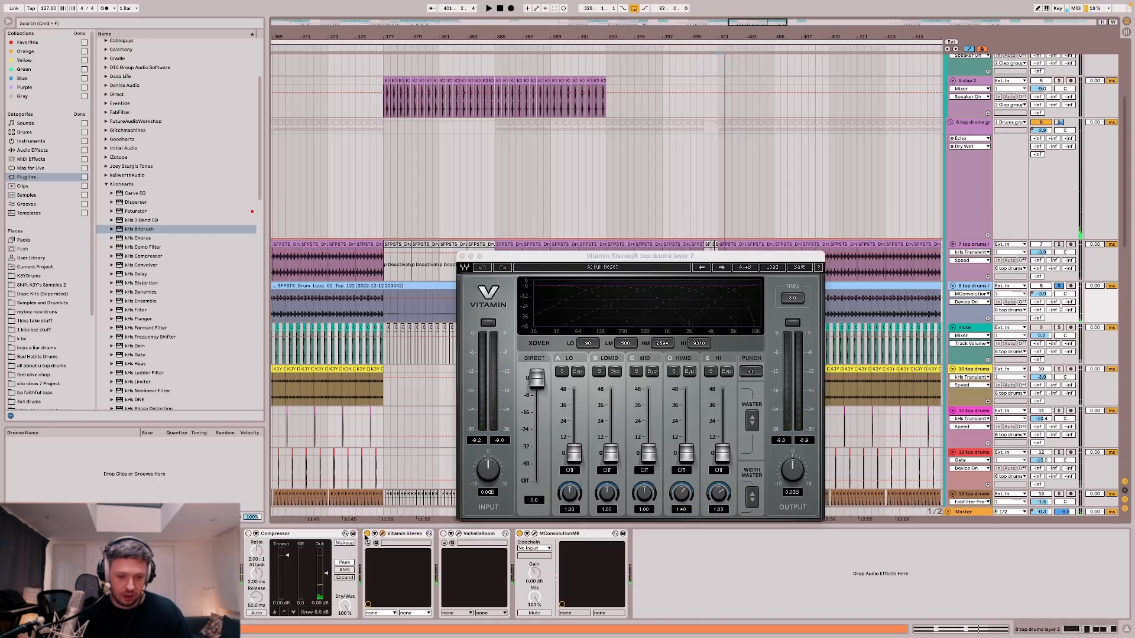
key("space")
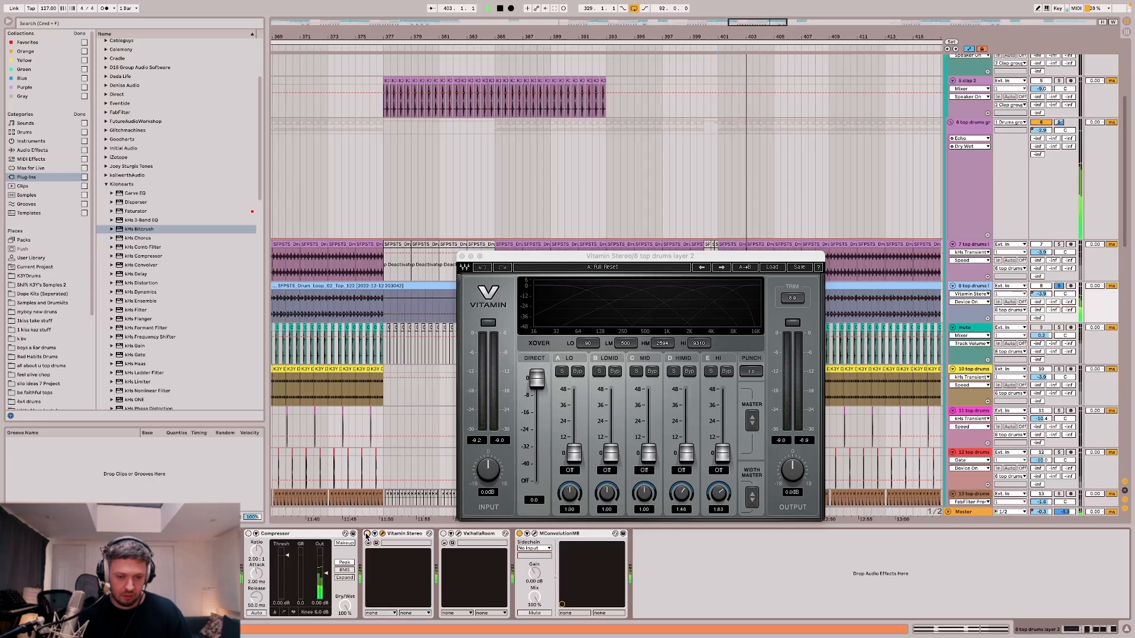
key("space")
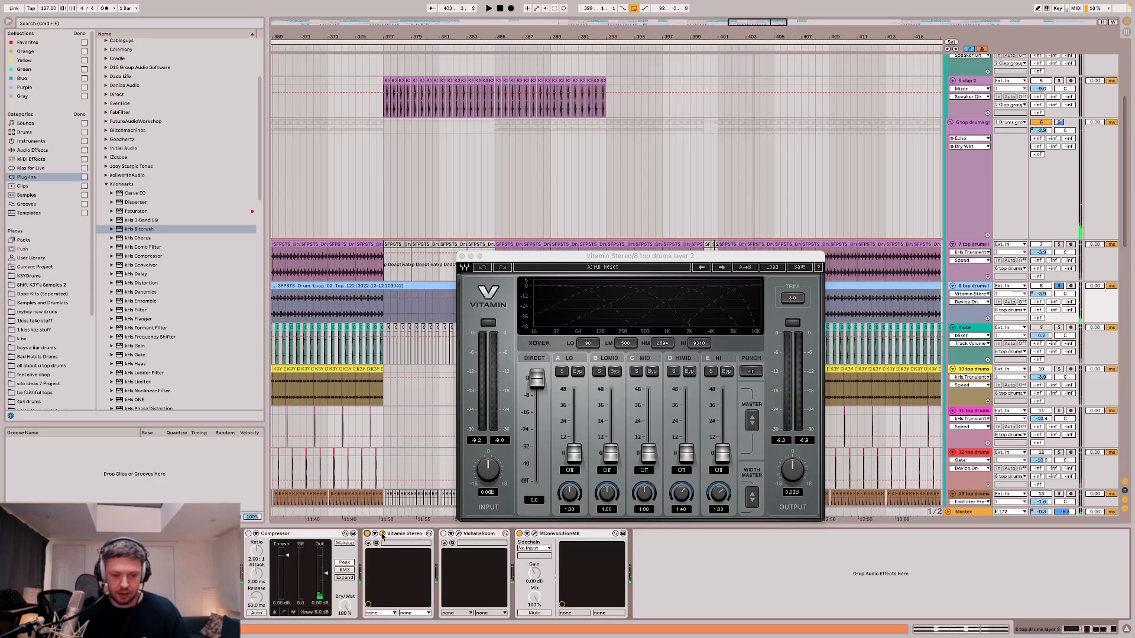
left_click(383, 535)
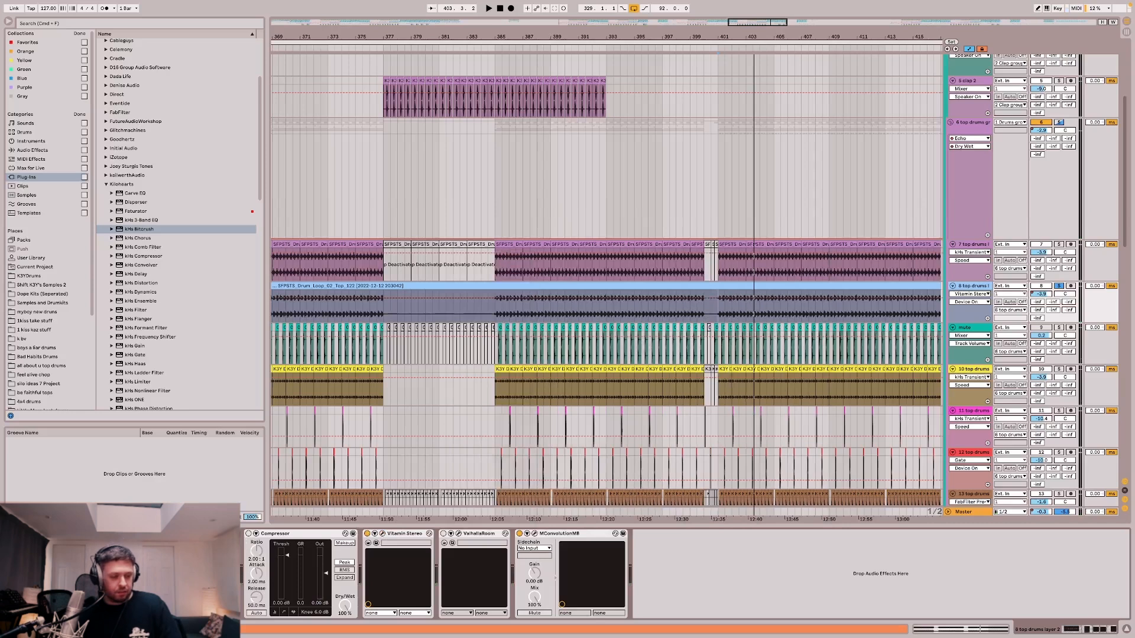
Replay top drums layer 2 around bar 401 and take it out of solo.
key("space")
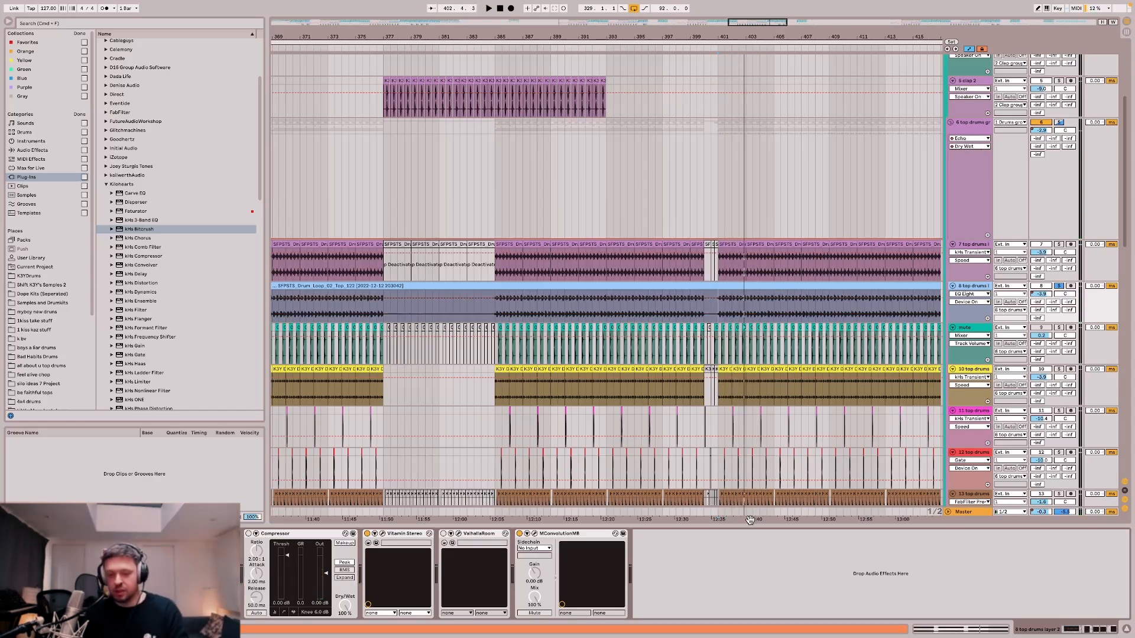
scroll(796, 285, "up", 5)
key("s")
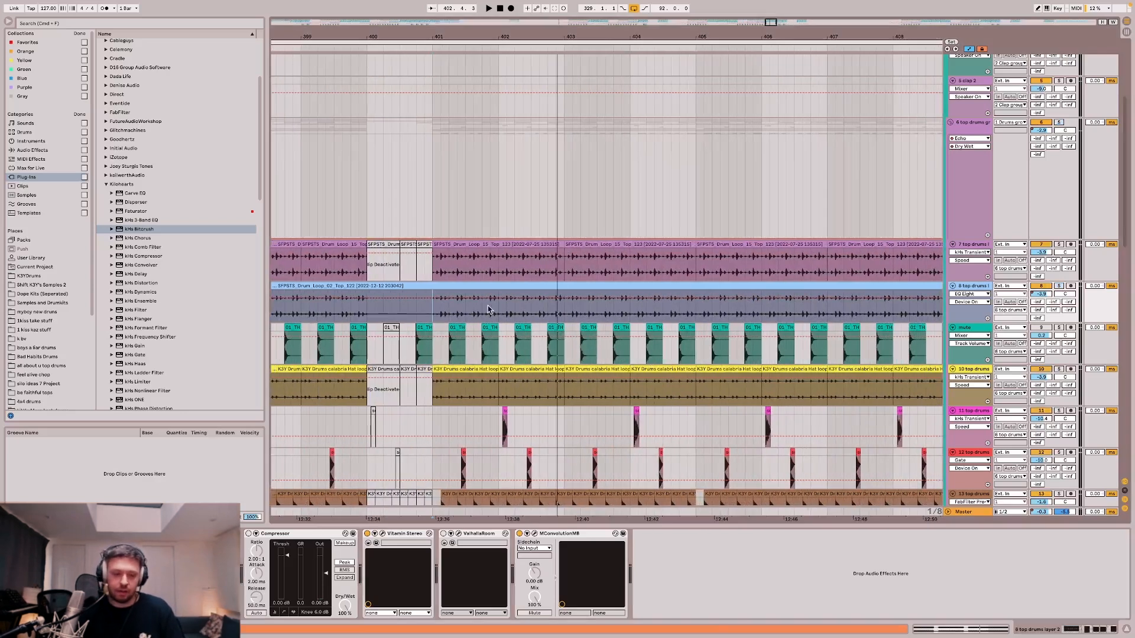
Audition the top drums group's TH_Clap layer from bar 401 in solo and compare it with clap 1.
left_click(436, 352)
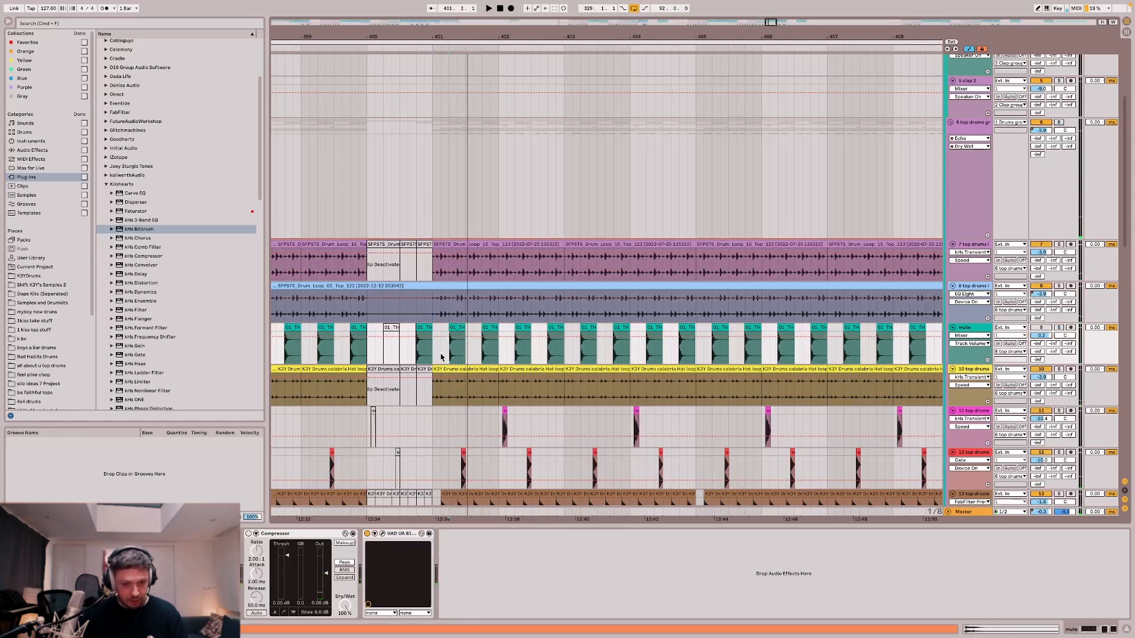
scroll(440, 357, "up", 4)
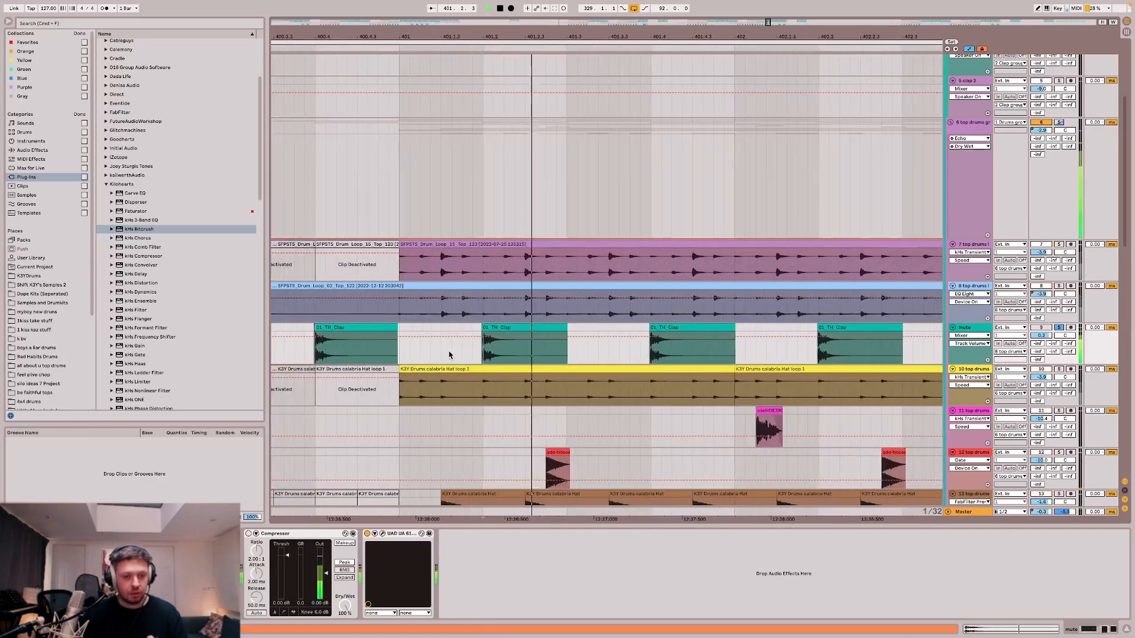
scroll(473, 248, "up", 5)
left_click(482, 185)
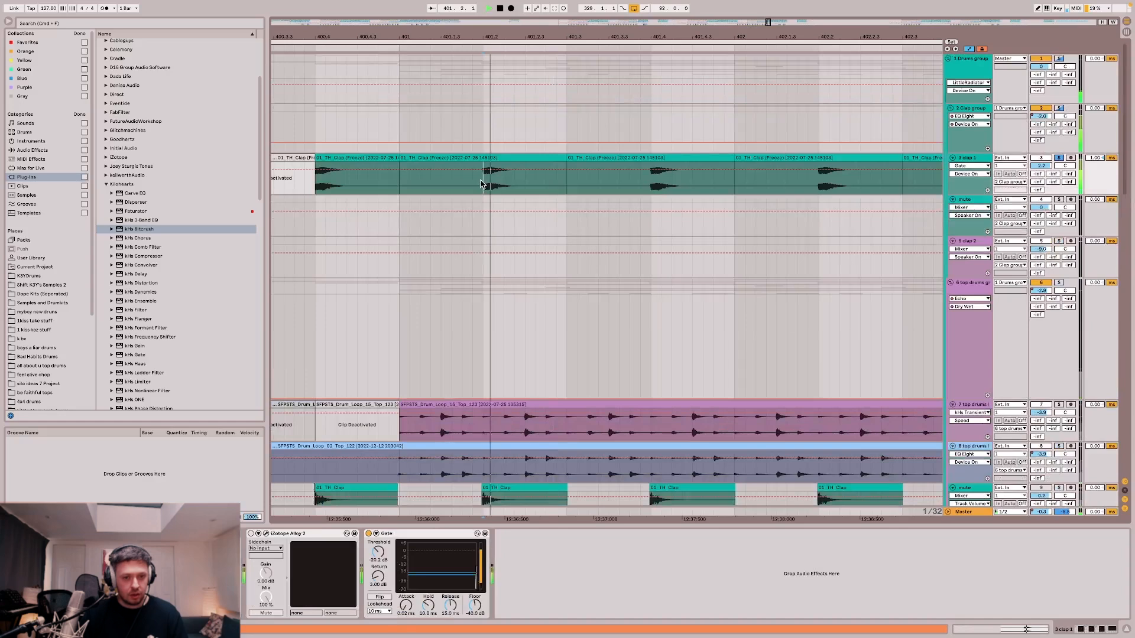
scroll(481, 182, "down", 4)
key("space")
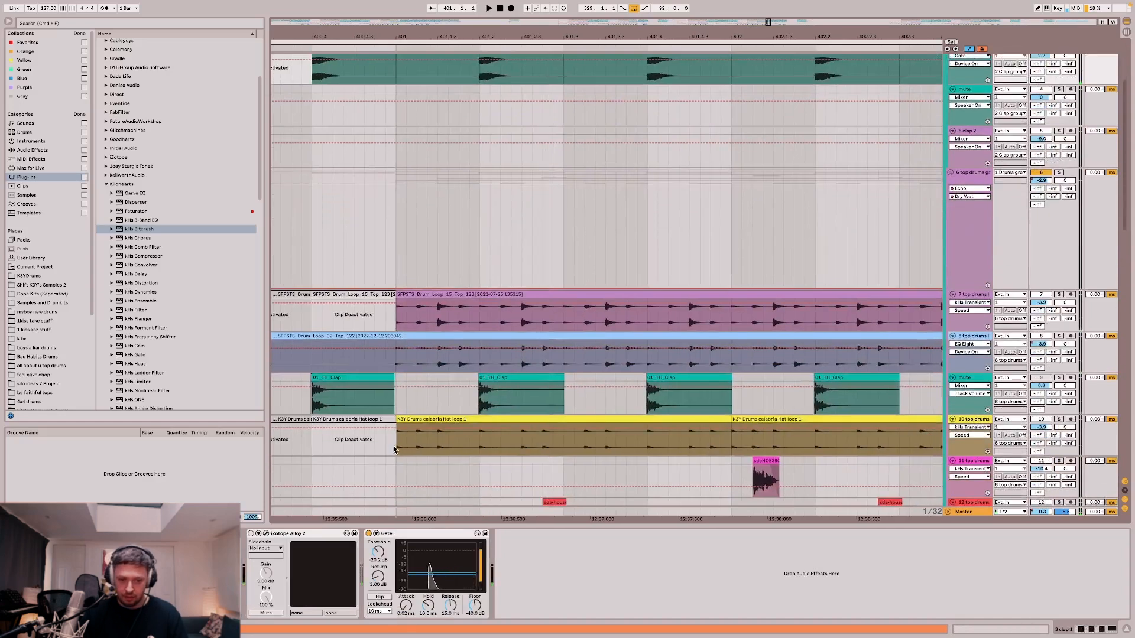
Audition top drums layer 3's hat loop and the layer 7 main hat in solo around bar 401.
left_click(394, 450)
key("space")
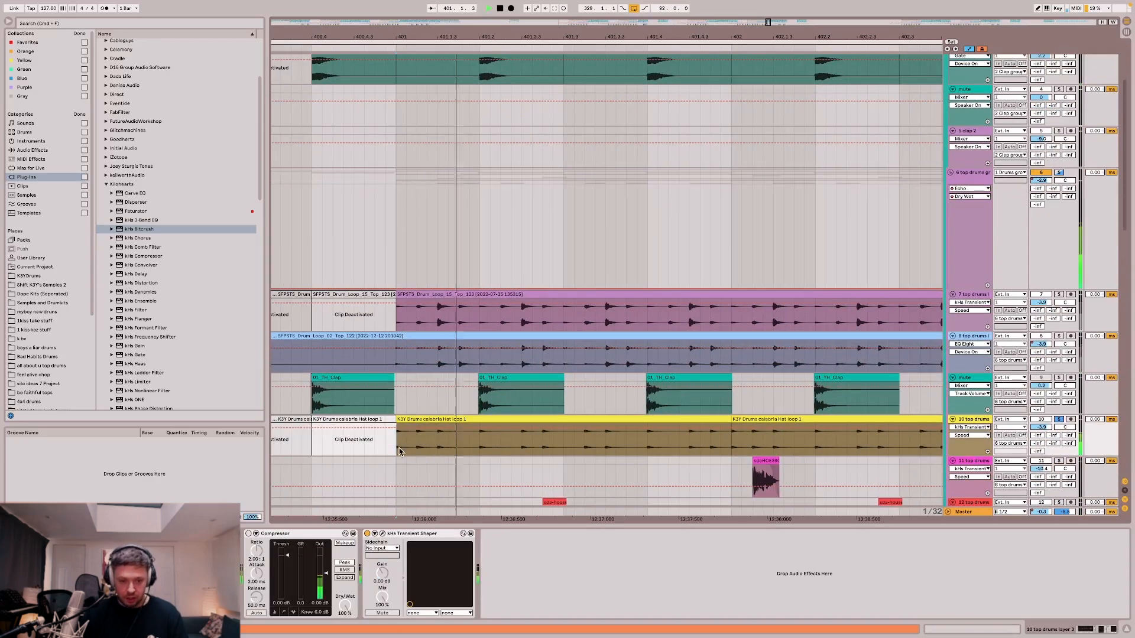
scroll(414, 384, "down", 7)
left_click(439, 361)
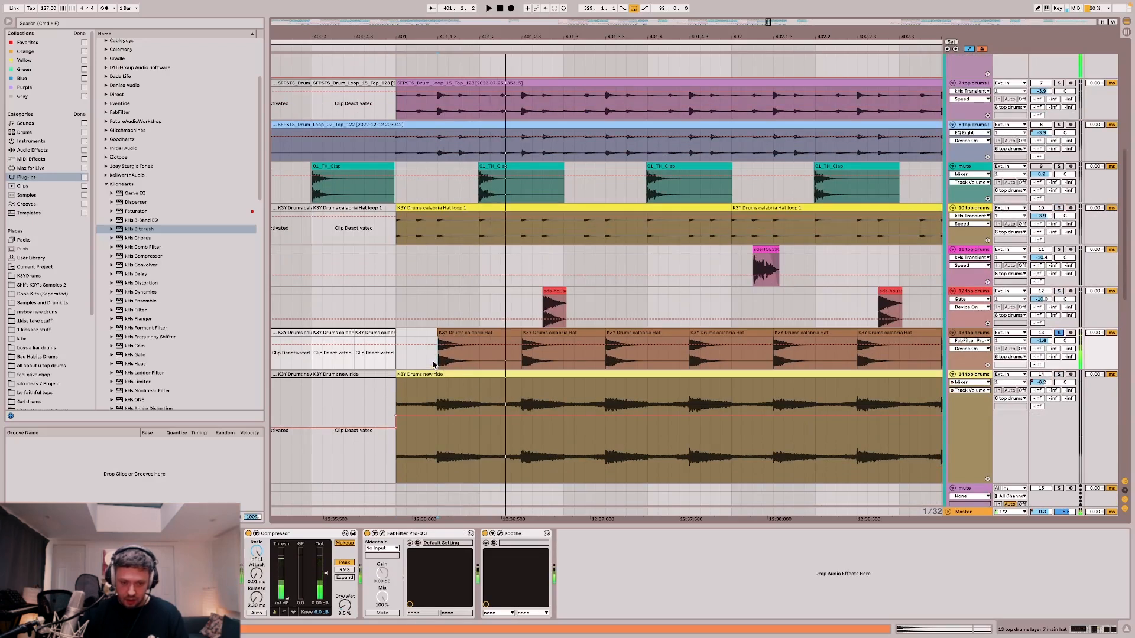
Stop playback and view the effects on the top drums layer 8 ride and layer 1.
key("space")
left_click(437, 400)
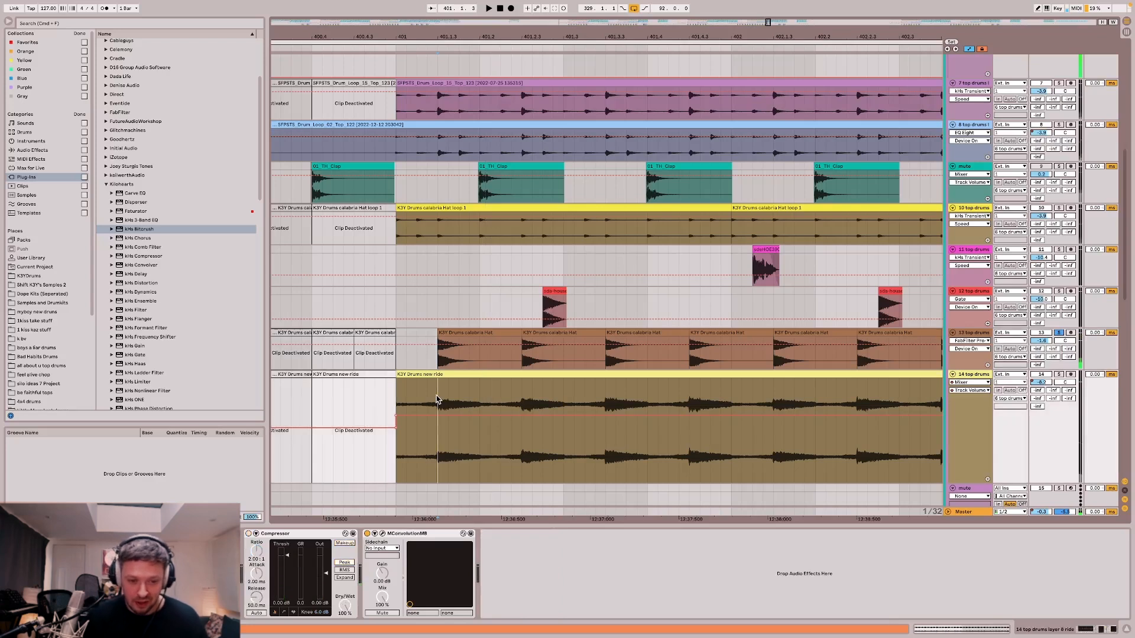
left_click(438, 111)
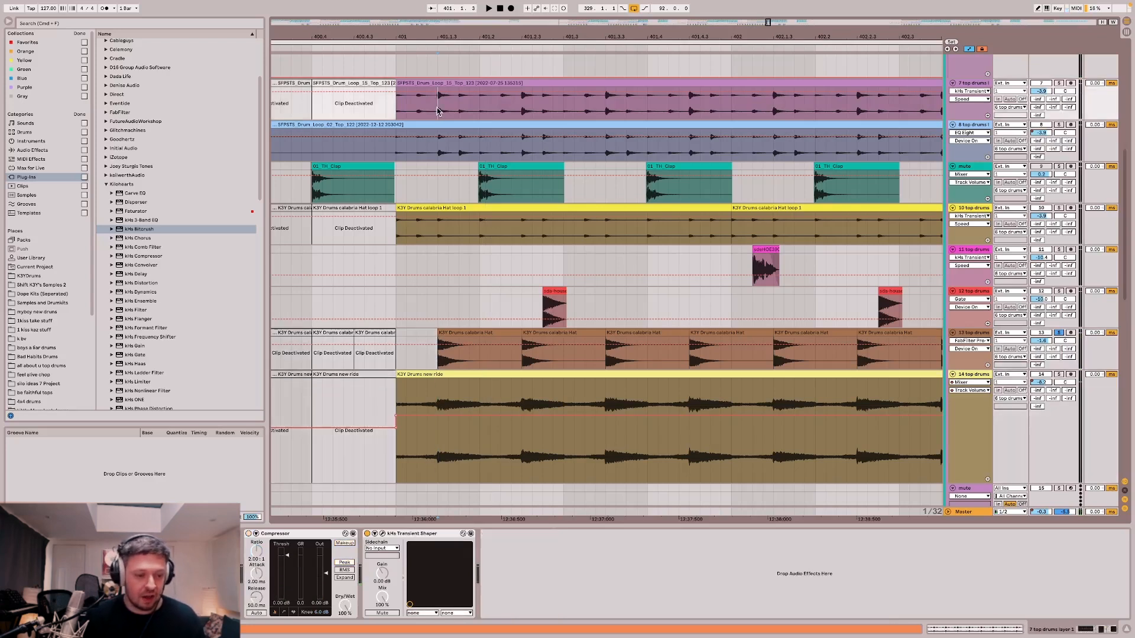
scroll(438, 147, "up", 5)
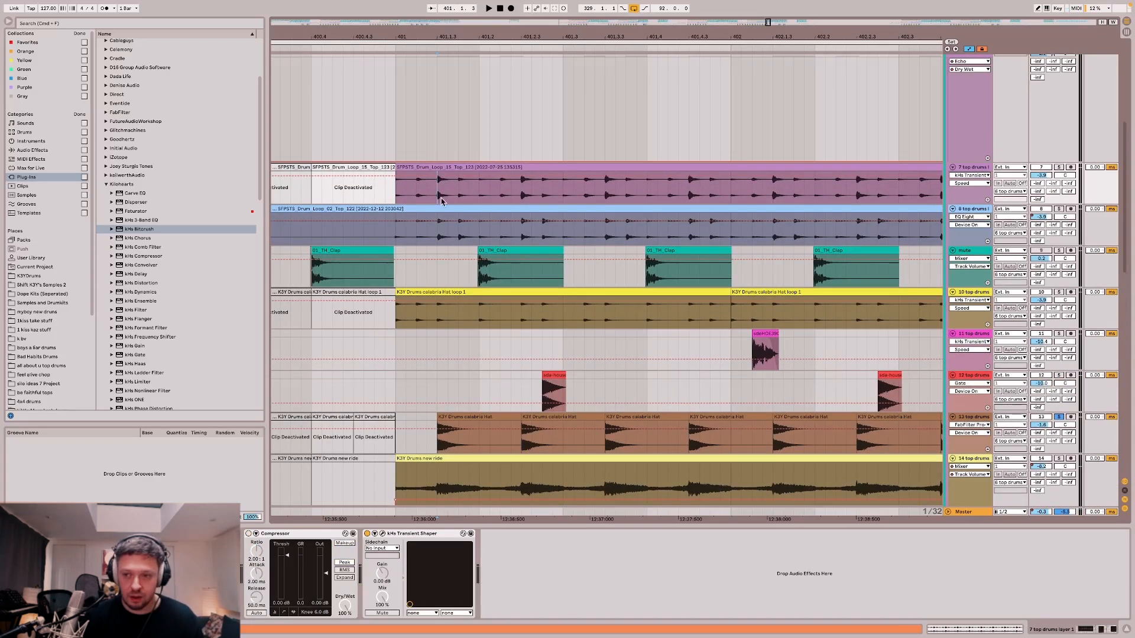
Play top drums layer 2 from around bar 401 in solo and audition it against the layer 7 main hat.
left_click(433, 236)
key("space")
scroll(431, 274, "down", 3)
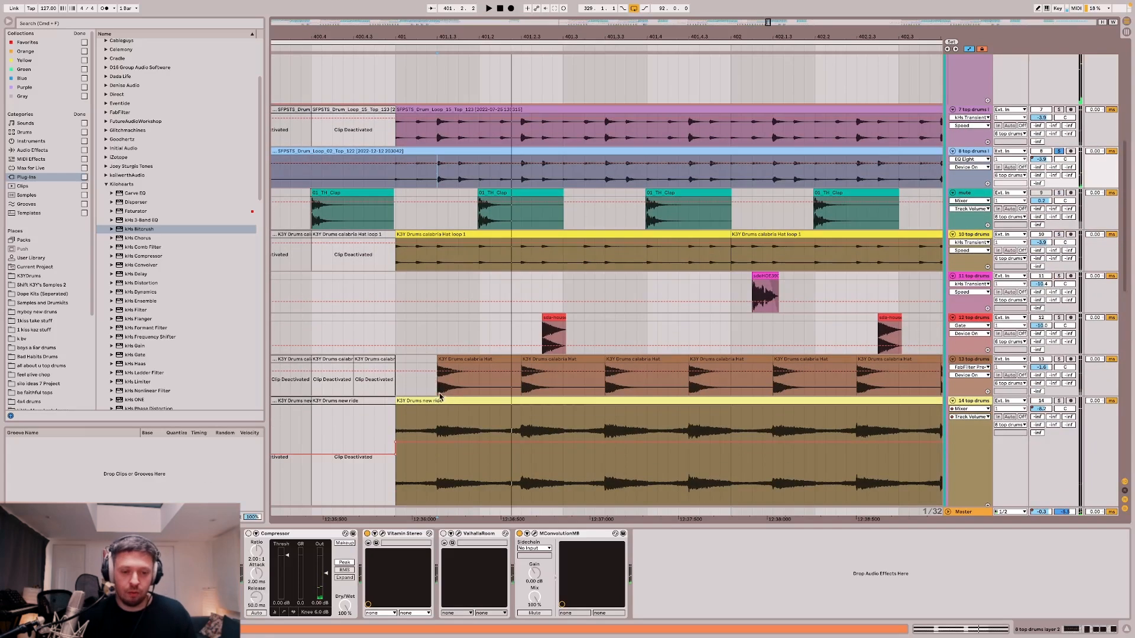
left_click(1060, 359)
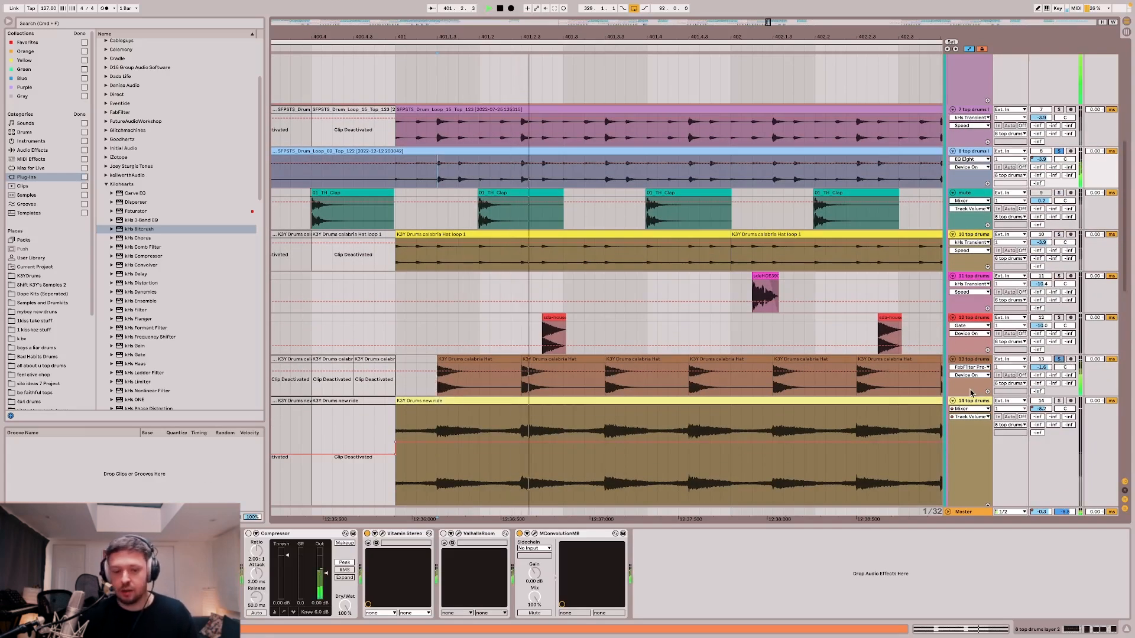
key("space")
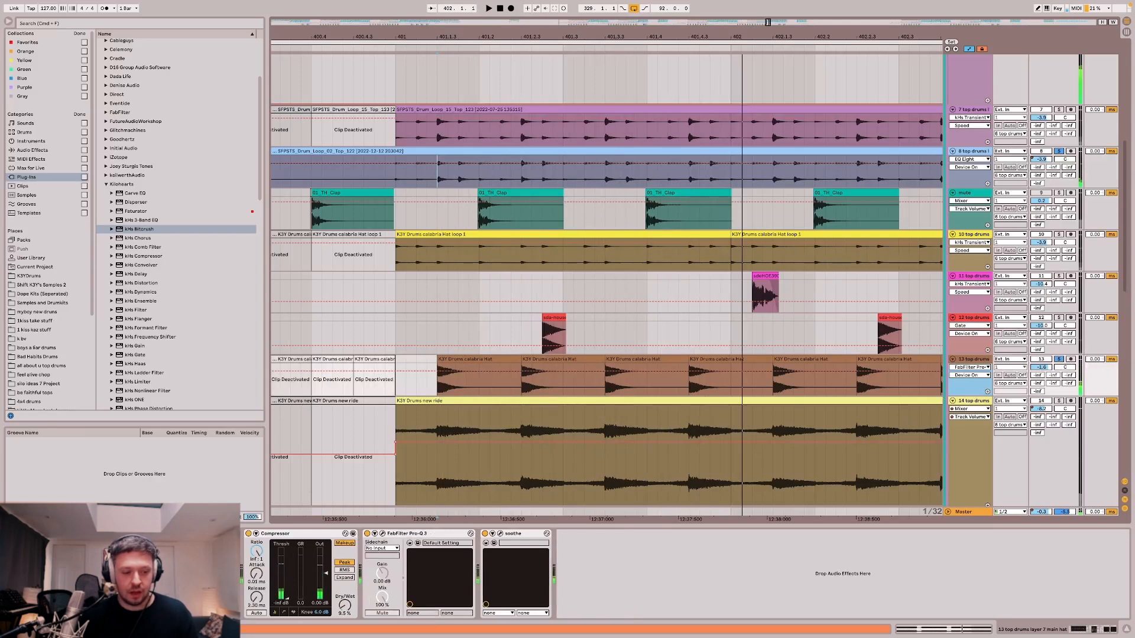
Set the playback start at bar 401 on top drums layer 2 and play the layer in solo.
scroll(407, 225, "up", 3)
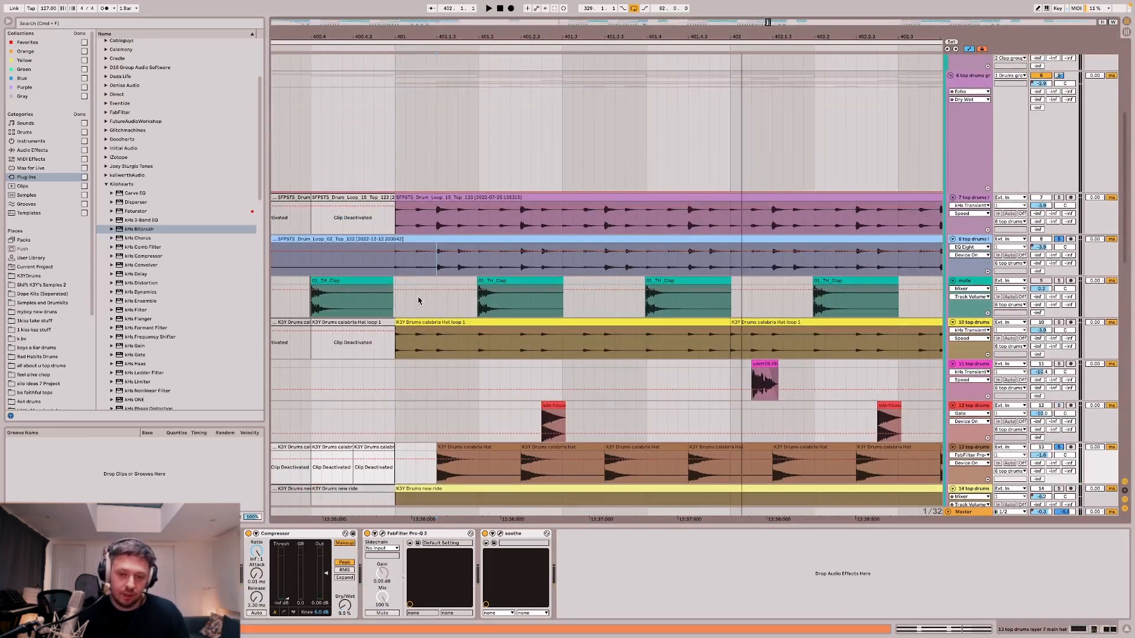
scroll(418, 301, "down", 3)
scroll(430, 350, "down", 3)
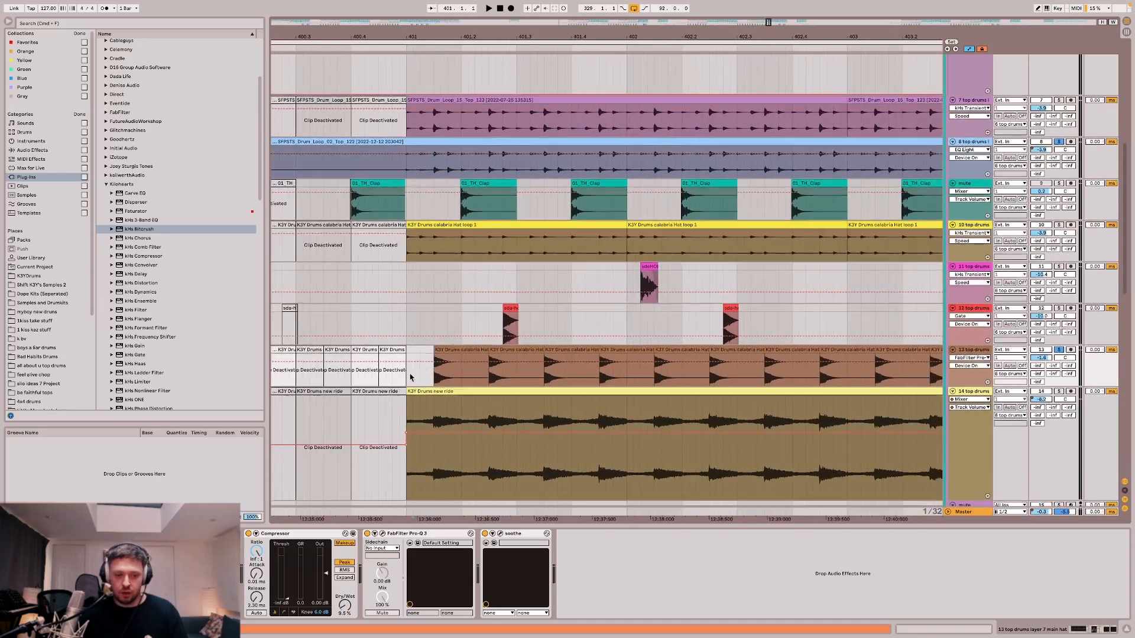
left_click(408, 177)
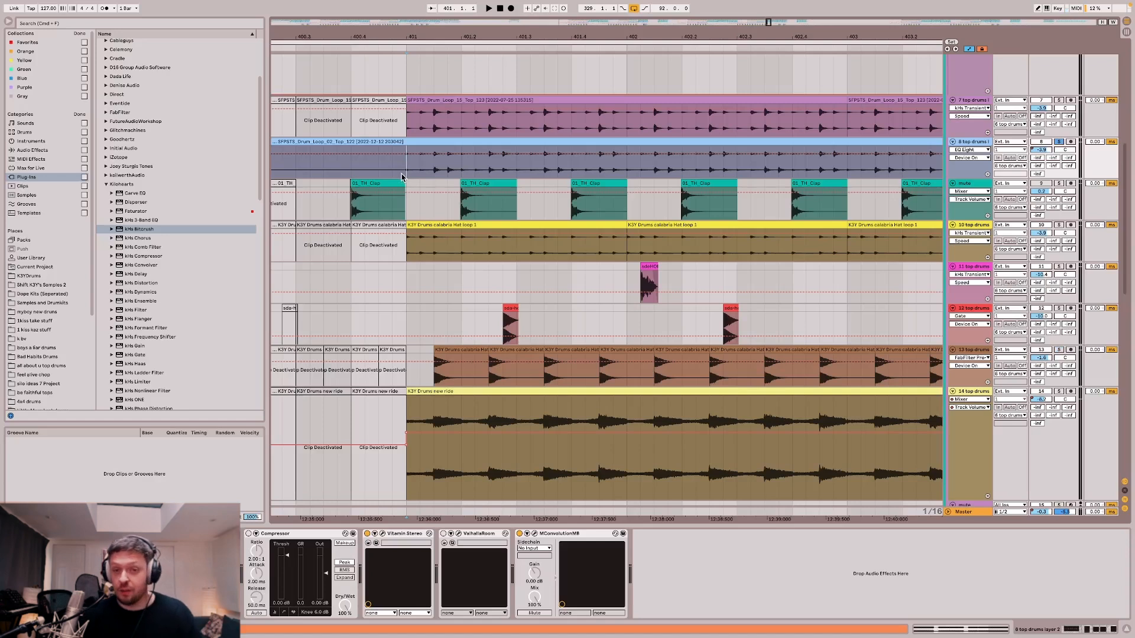
scroll(491, 152, "down", 3)
key("space")
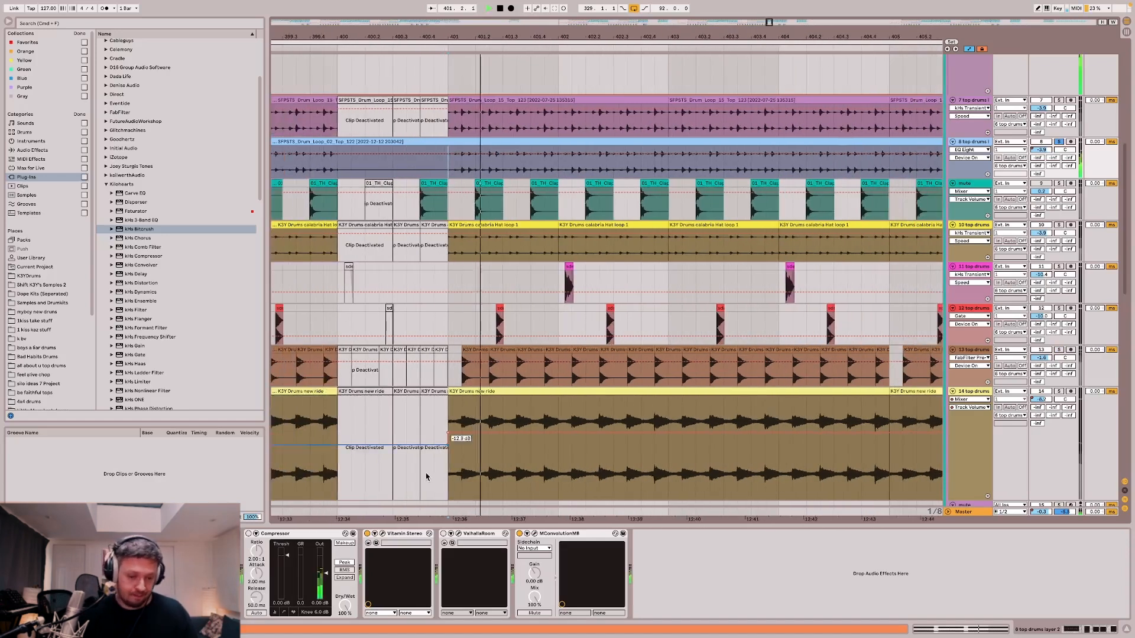
View top drums layer 2's MConvolutionMB settings during playback and compare the sound with the reverb on and off.
left_click(535, 534)
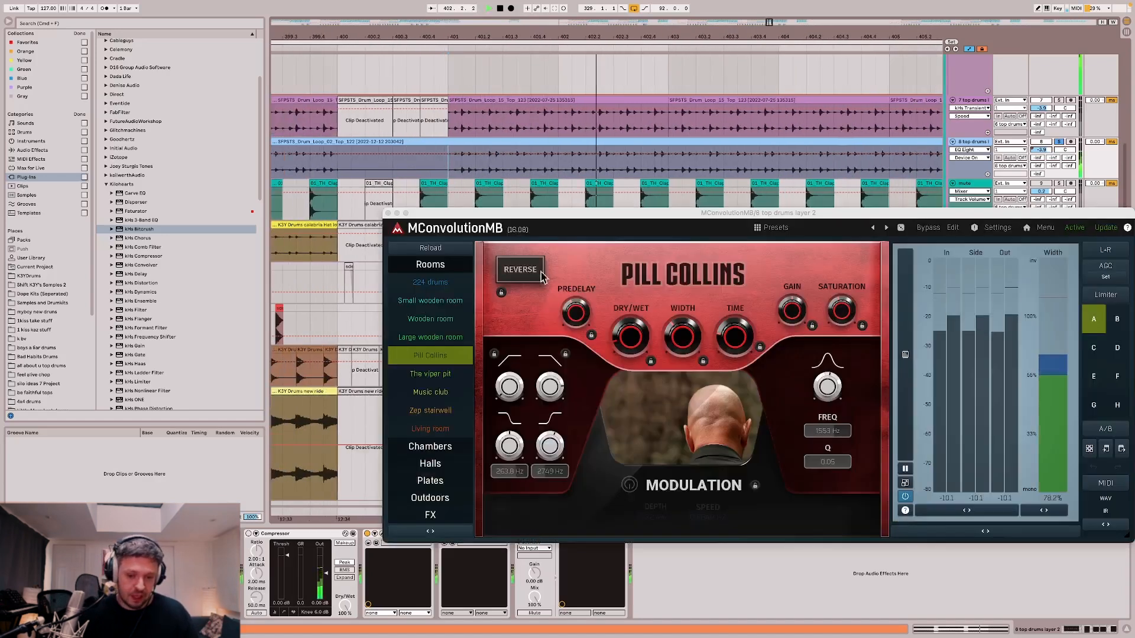
left_click_drag(493, 213, 470, 170)
key("space")
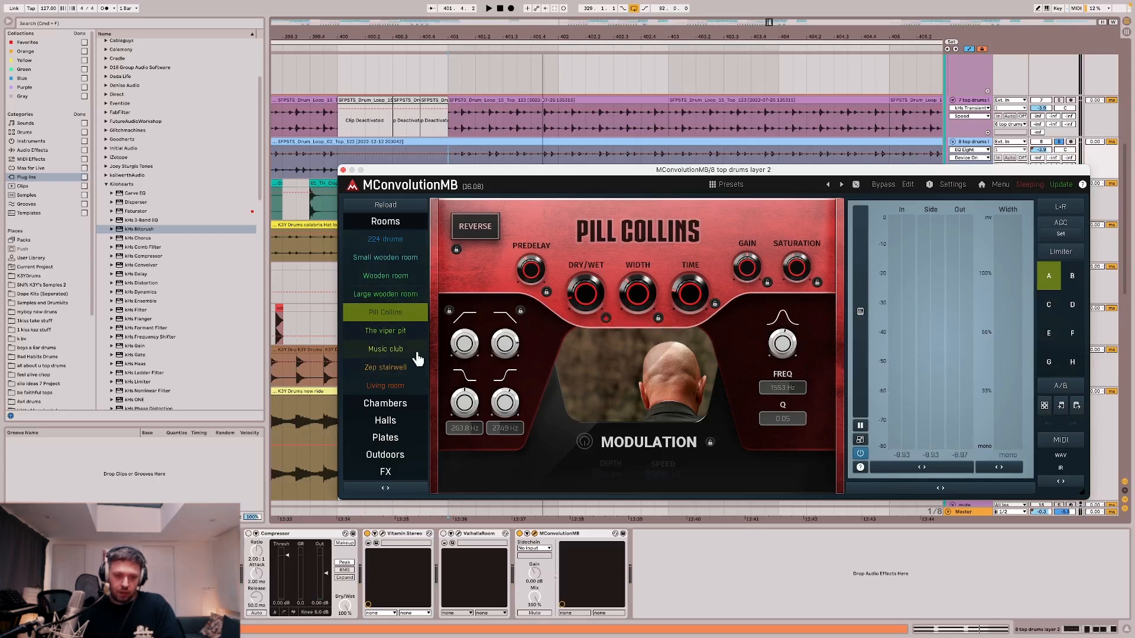
key("space")
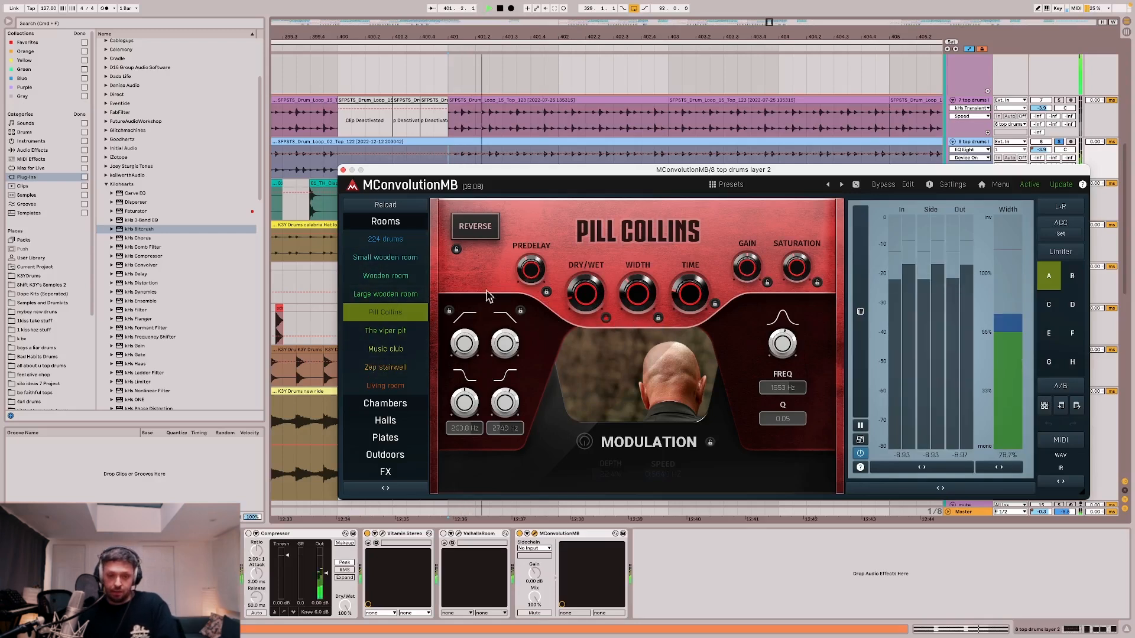
left_click(343, 170)
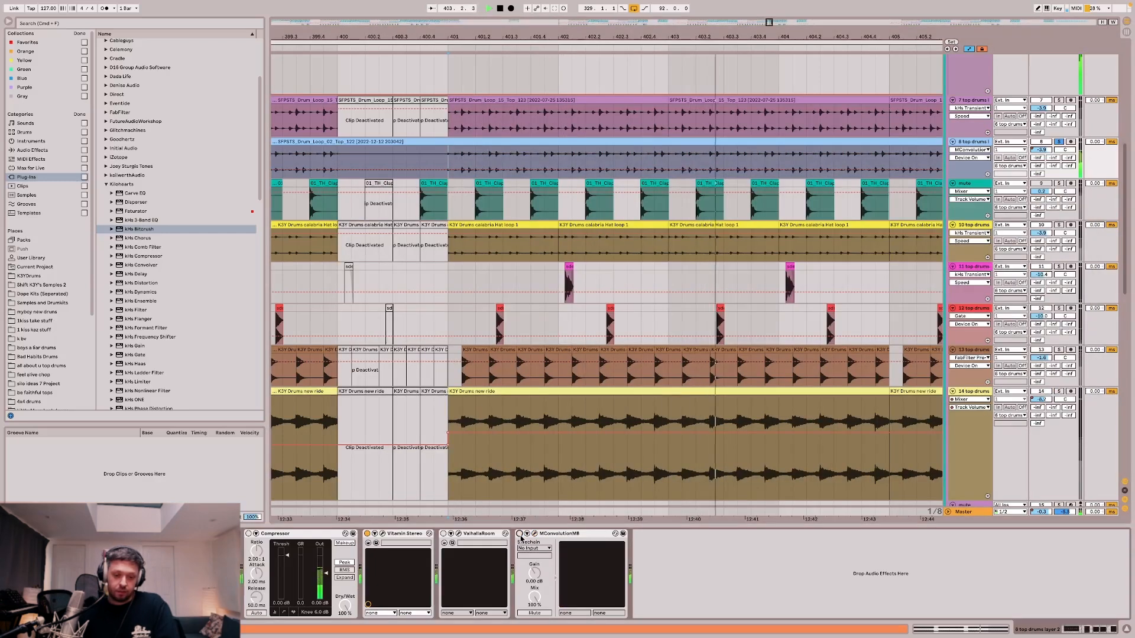
left_click(520, 535)
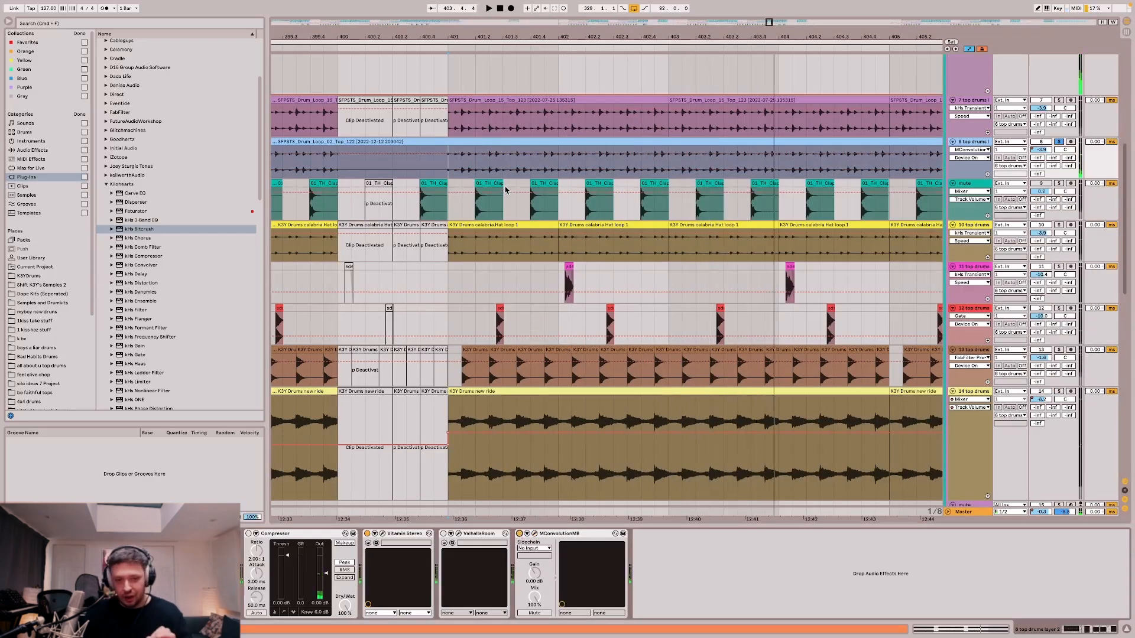
Inspect the loop clips of top drums layers 2 and 1 in detail, return to the effects view and clear the solo.
left_click(447, 163)
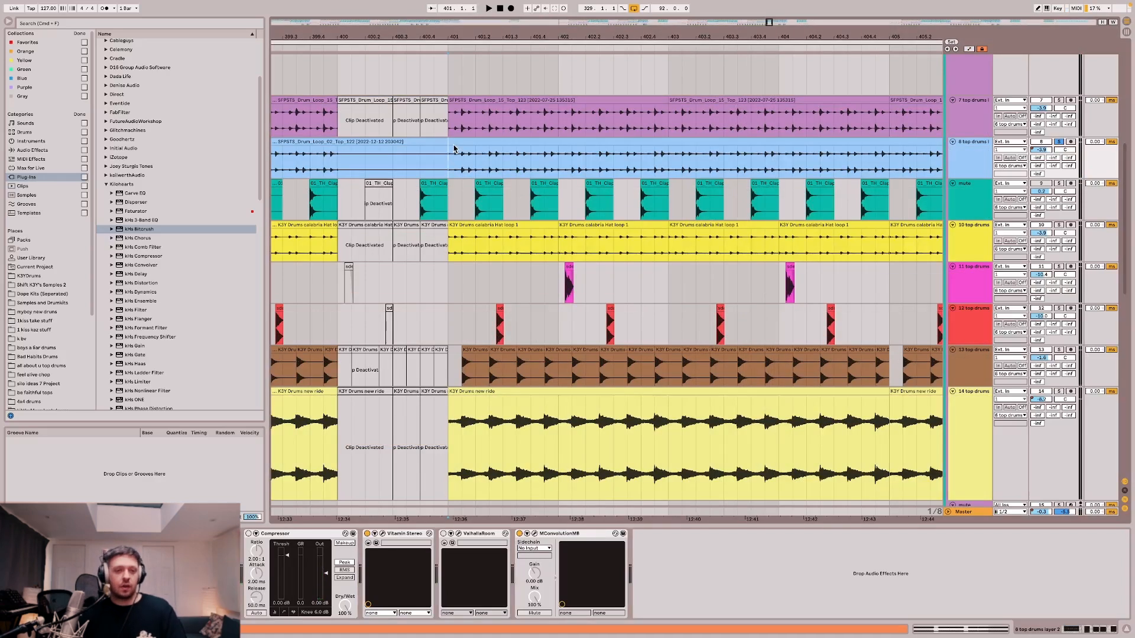
double_click(454, 149)
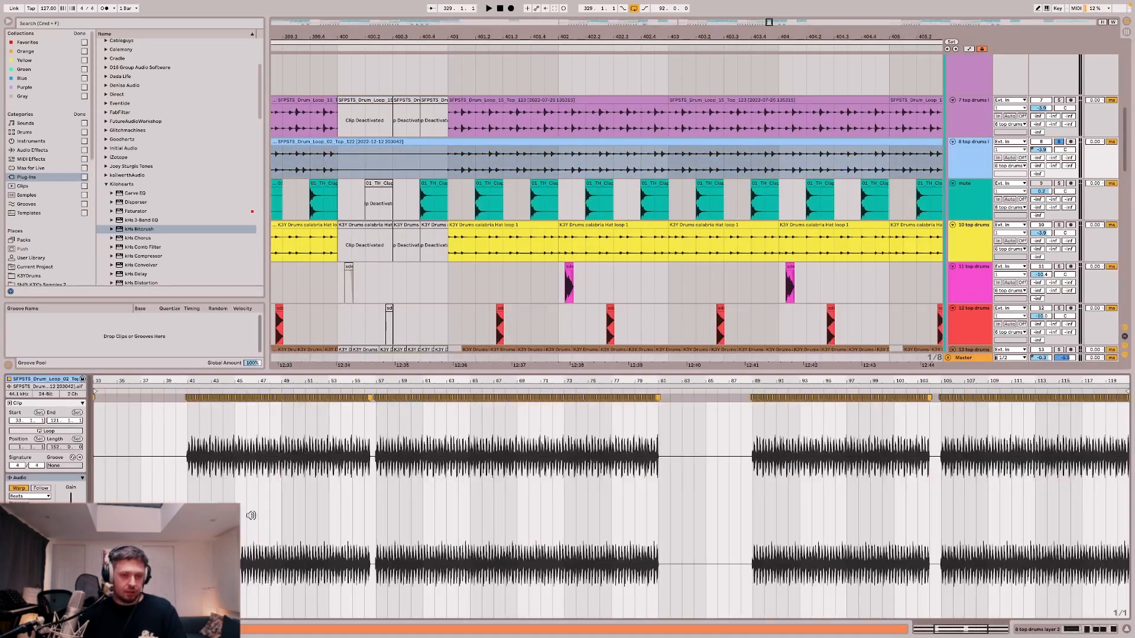
left_click(449, 129)
left_click(463, 99)
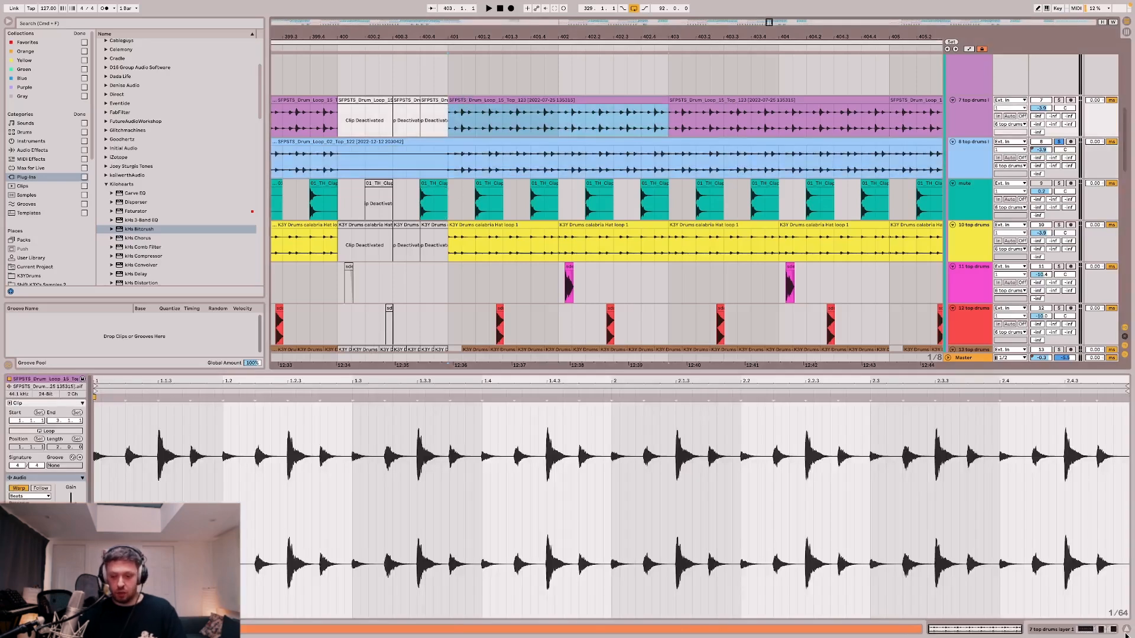
left_click(1101, 630)
key("s")
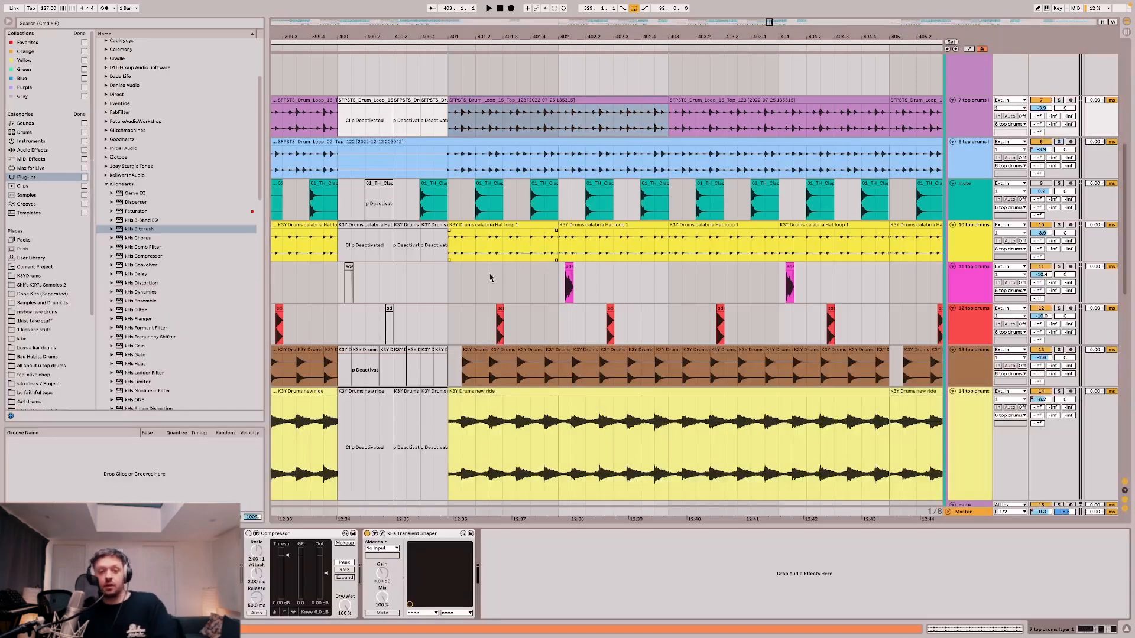
Open top drums layer 3's calabria hat loop clip, play it in solo from bar 401 and close the clip view.
double_click(550, 227)
key("s")
key("space")
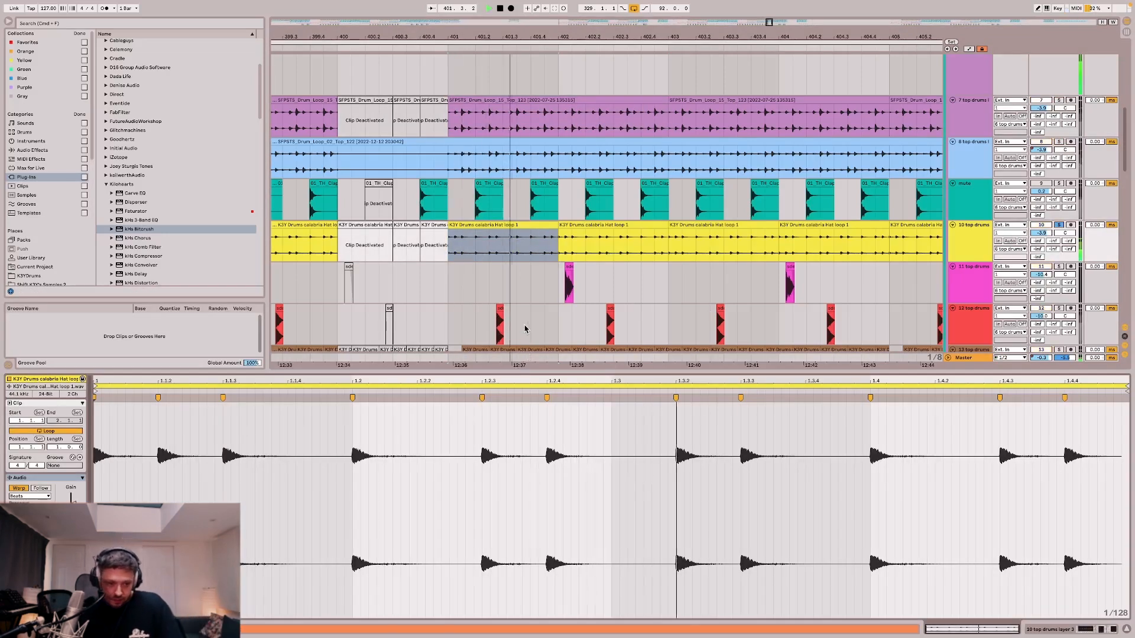
scroll(555, 226, "down", 1)
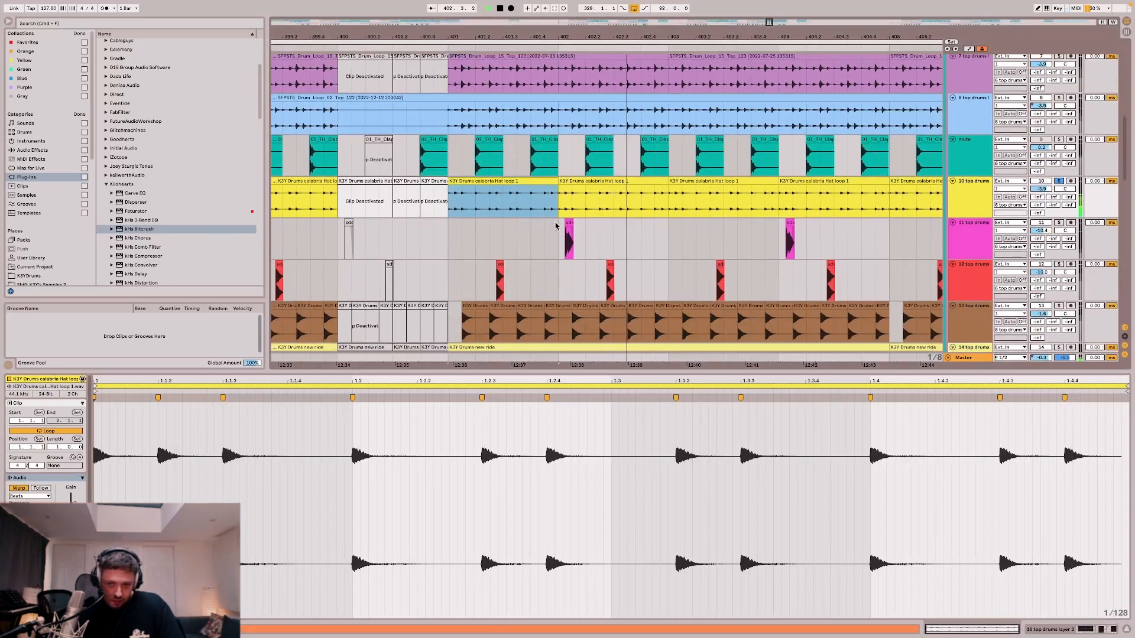
scroll(555, 226, "down", 3)
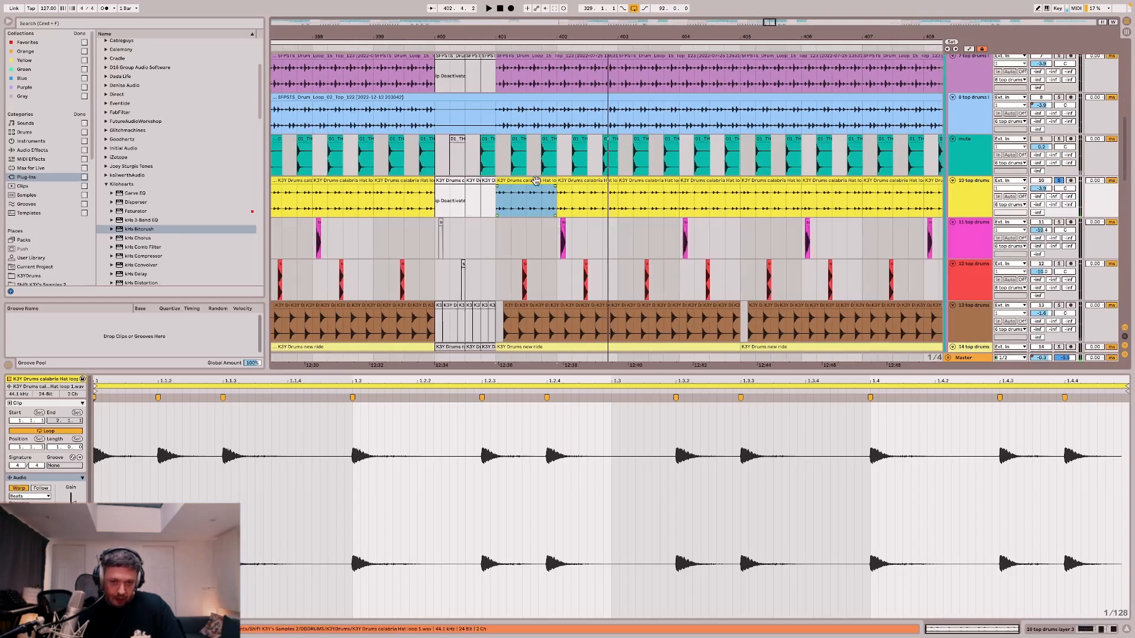
scroll(545, 236, "up", 5)
scroll(462, 182, "up", 2)
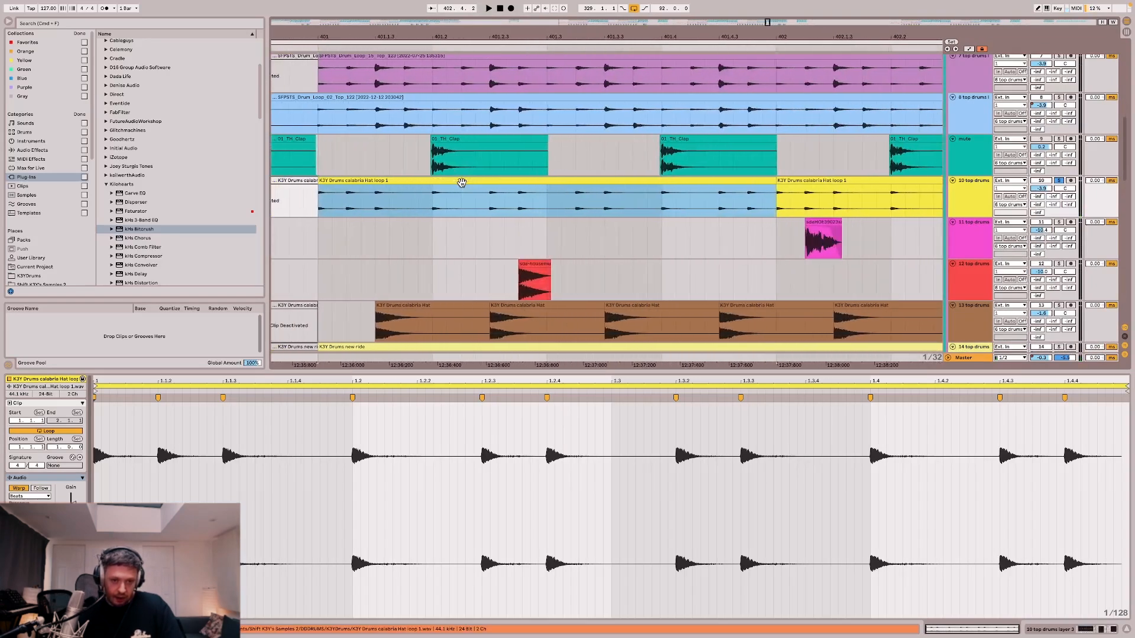
left_click(1126, 630)
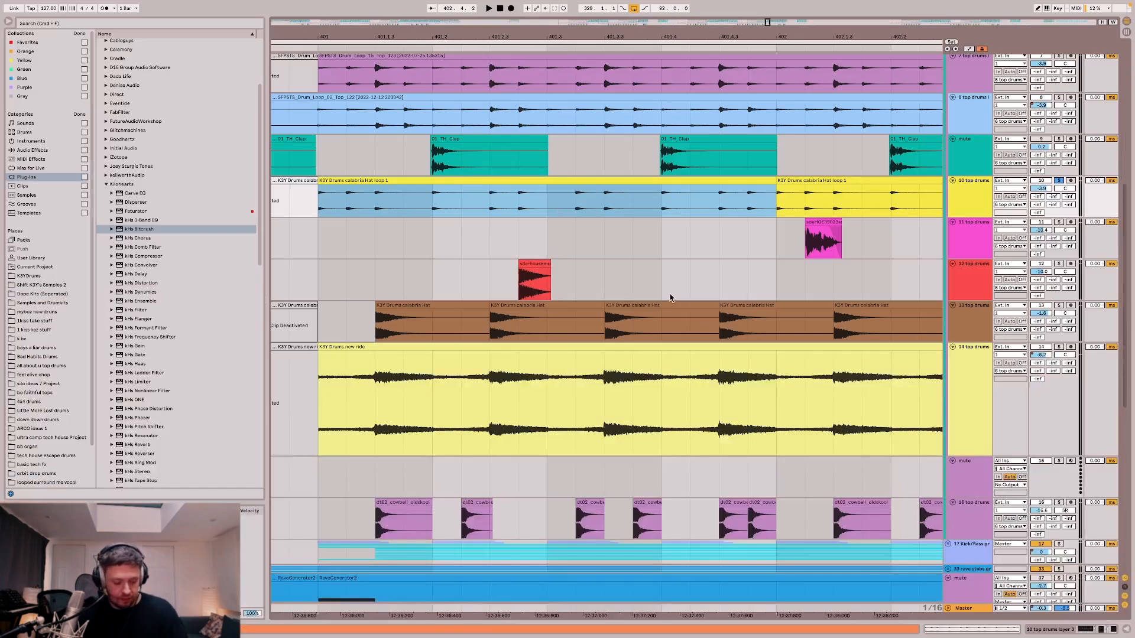
Play the top drums layer 7 main hat in solo from around bar 401.
scroll(557, 249, "down", 6)
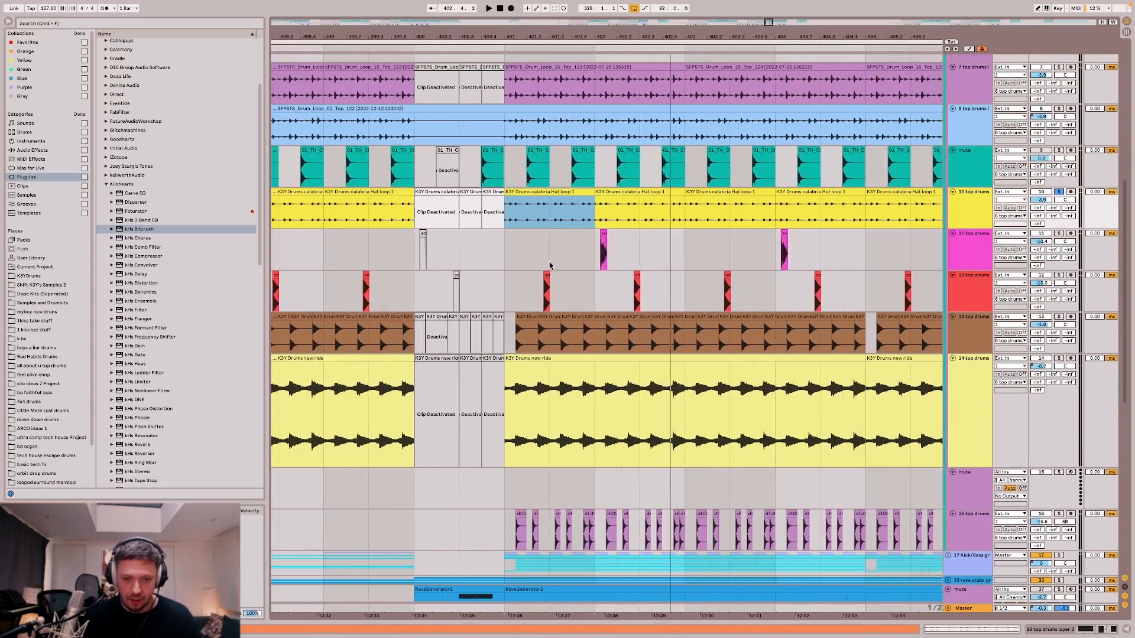
left_click(528, 350)
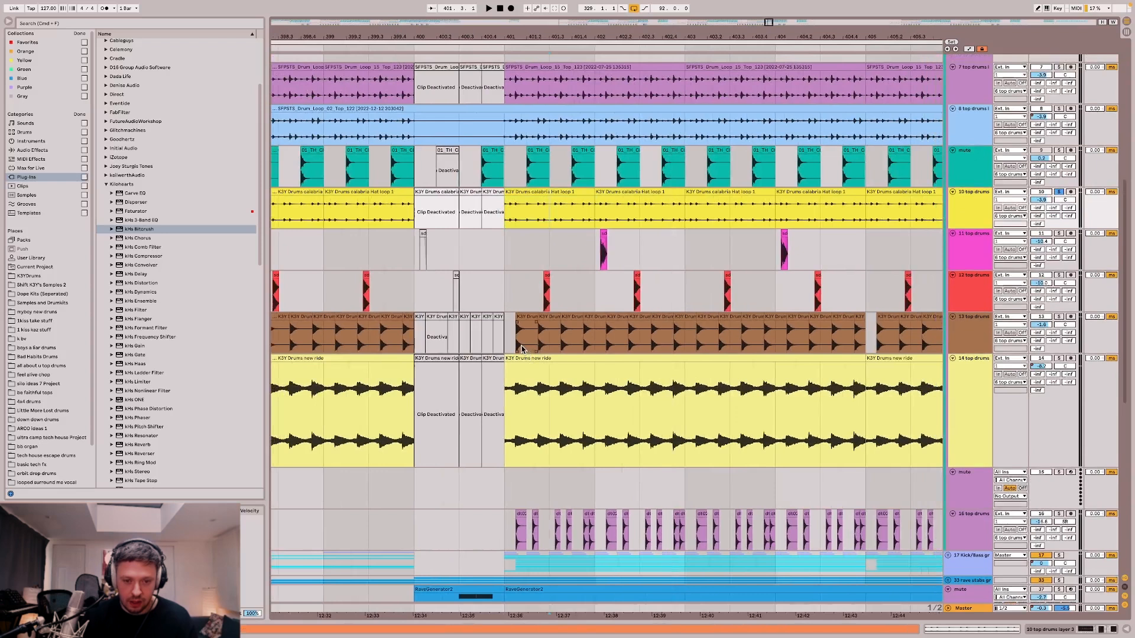
left_click(522, 350)
key("space")
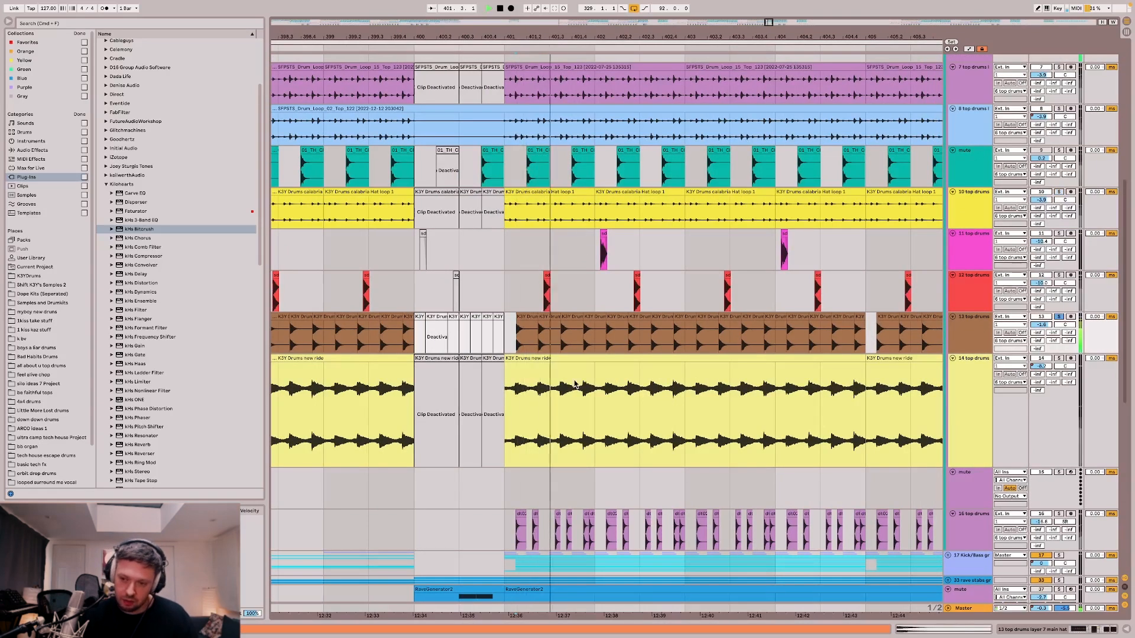
Solo top drums layer 4 during playback and examine its snare clip after bar 402 up close.
left_click(592, 253)
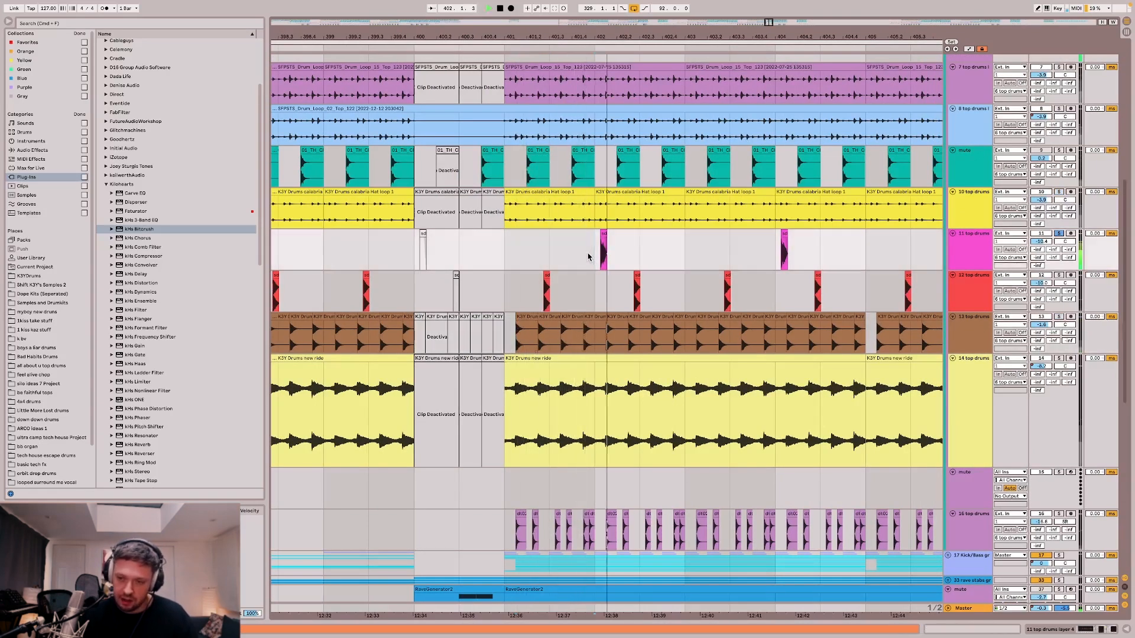
scroll(589, 256, "up", 10)
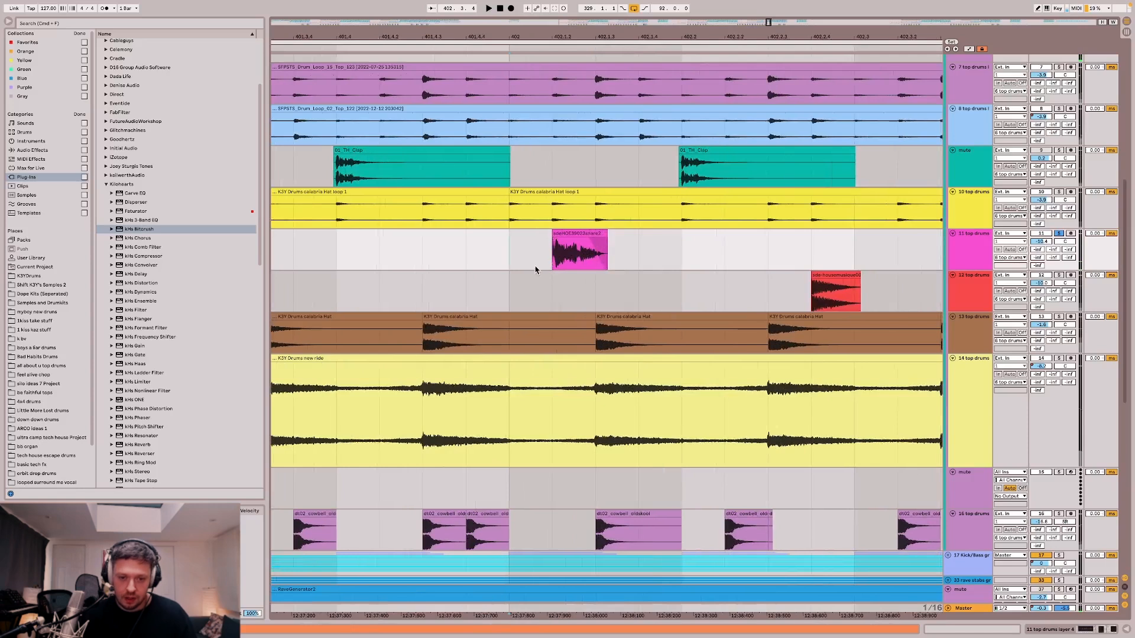
left_click(595, 254)
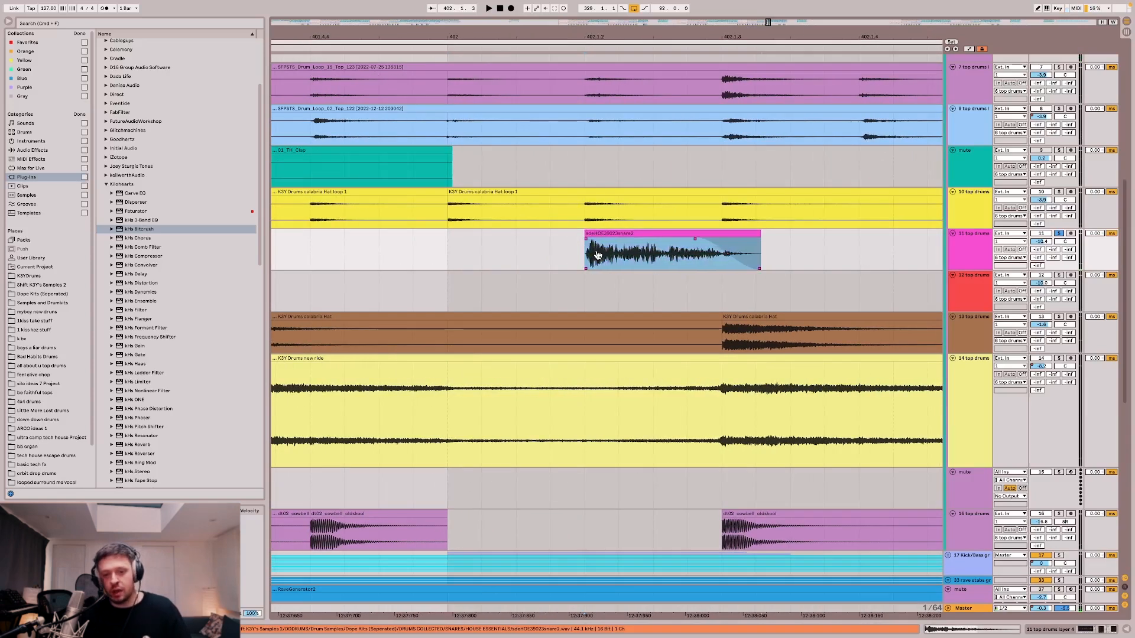
Play the full top drums group from bar 402 with layer 4 out of solo to hear its snare in context.
left_click(456, 256)
key("space")
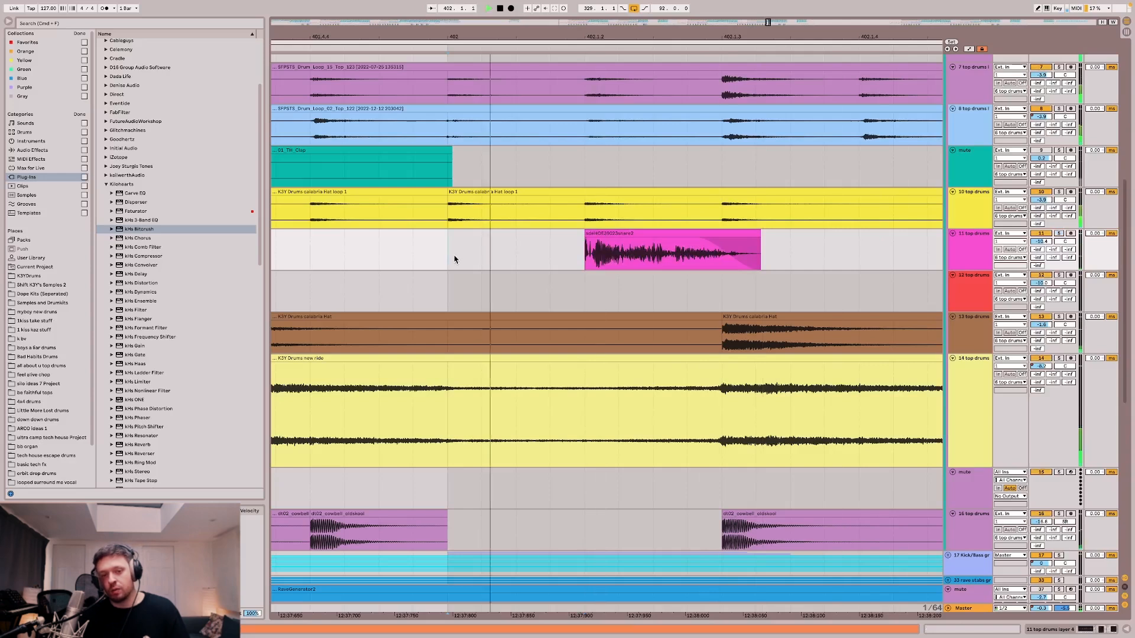
left_click(609, 258)
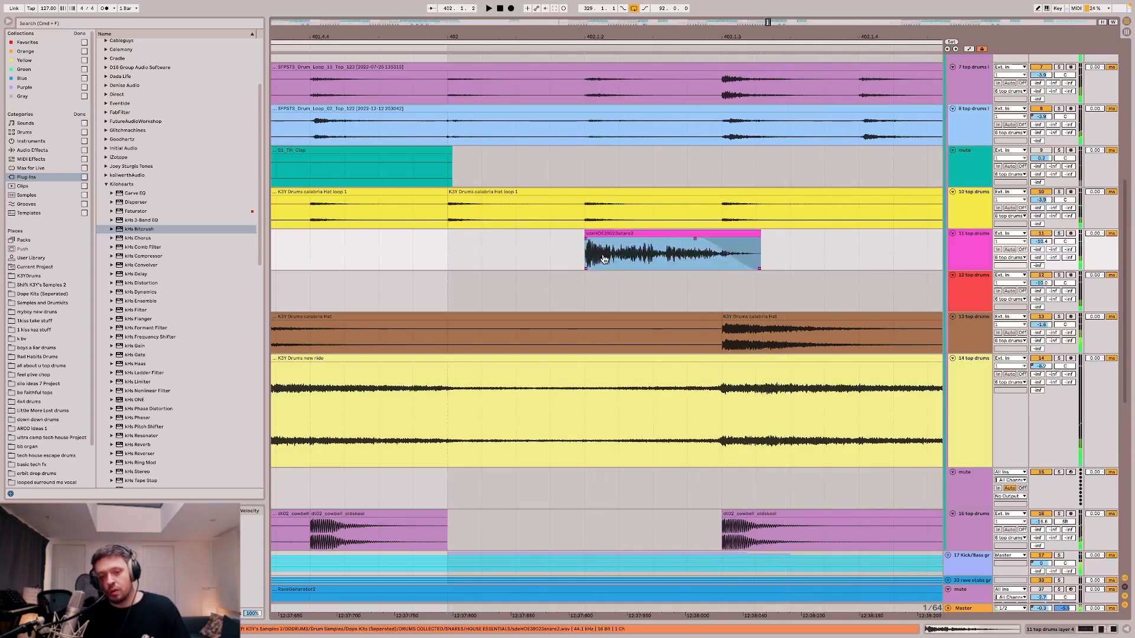
left_click(459, 263)
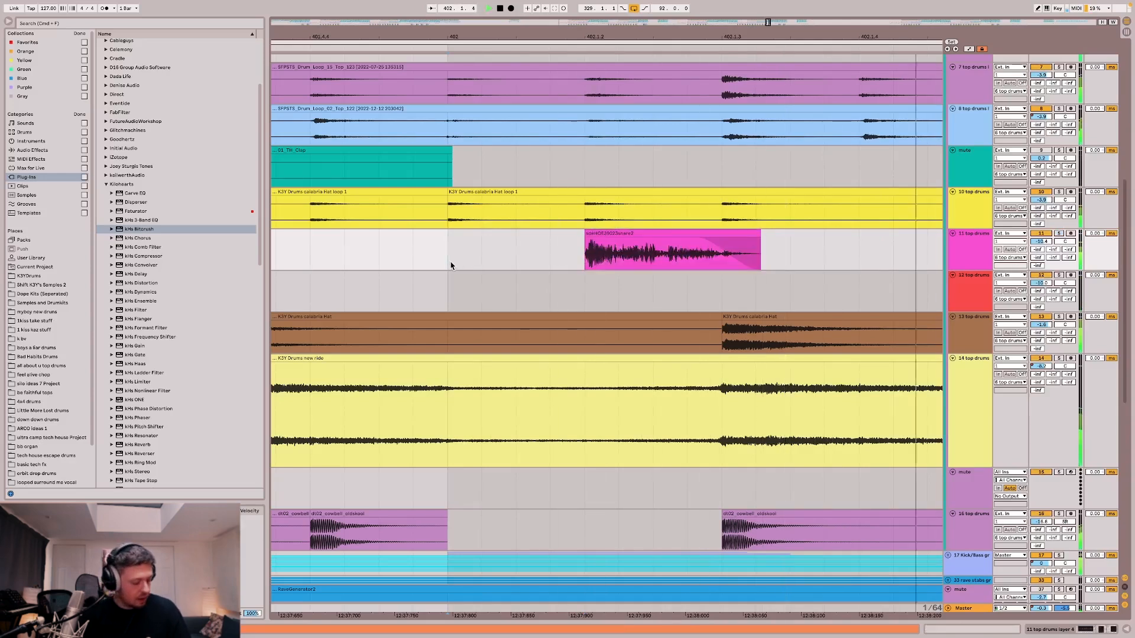
Solo top drums layer 4, show its effects chain and replay its snare hit around bar 402.
scroll(618, 248, "down", 10)
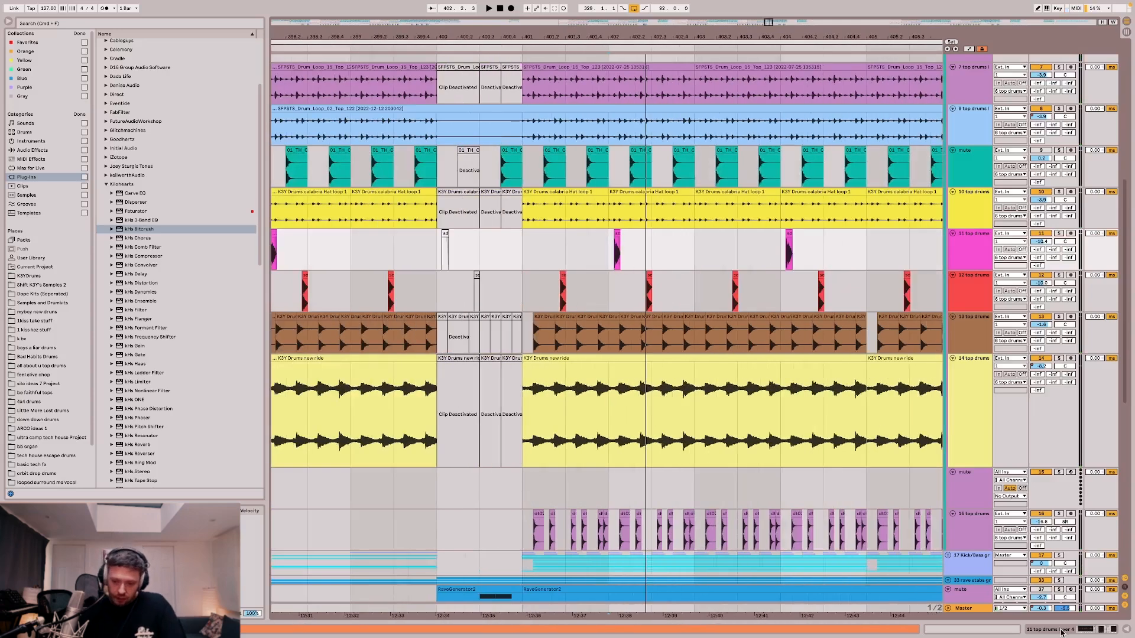
left_click(1062, 633)
left_click(614, 255)
key("s")
key("space")
key("space")
key("space")
key("space")
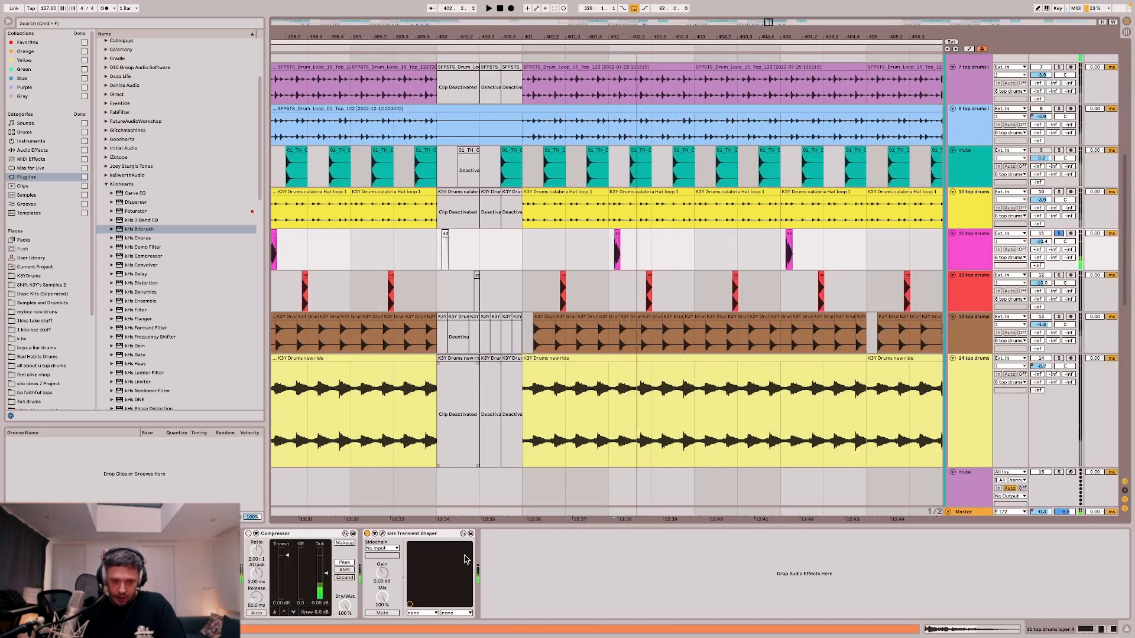
Play top drums layer 4 in solo and inspect its kHs Transient Shaper settings.
left_click(382, 535)
key("space")
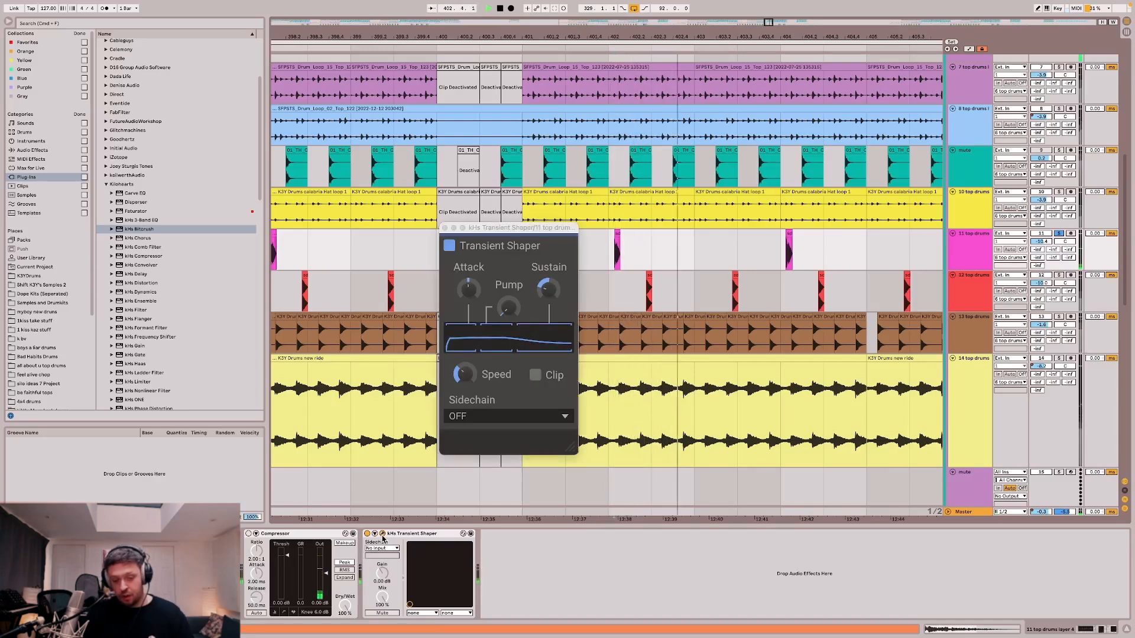
left_click(382, 535)
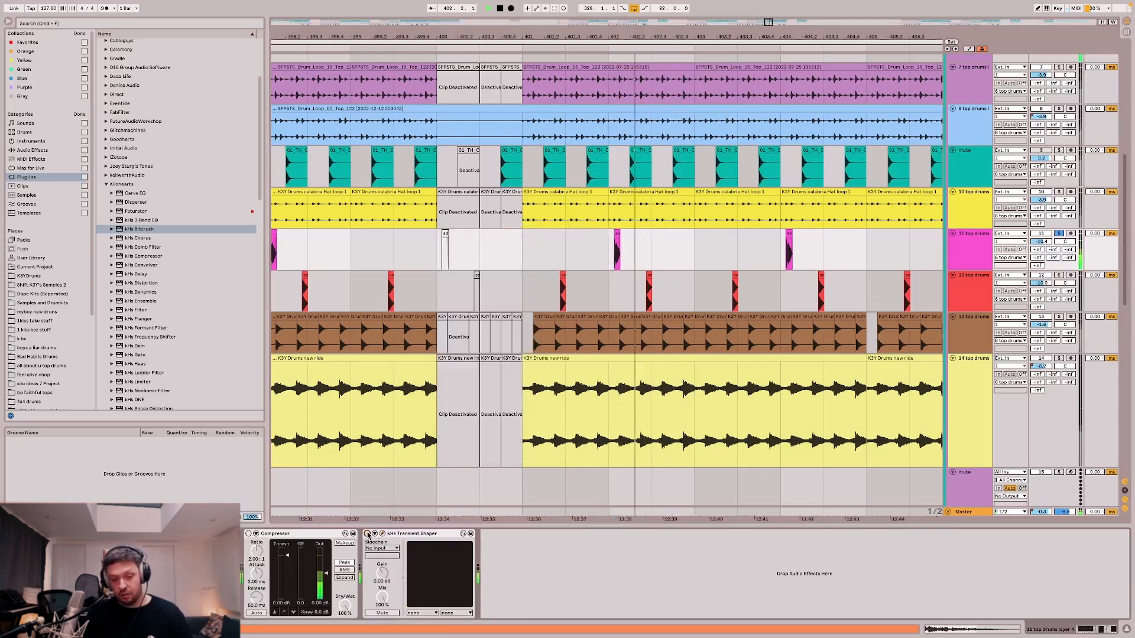
key("space")
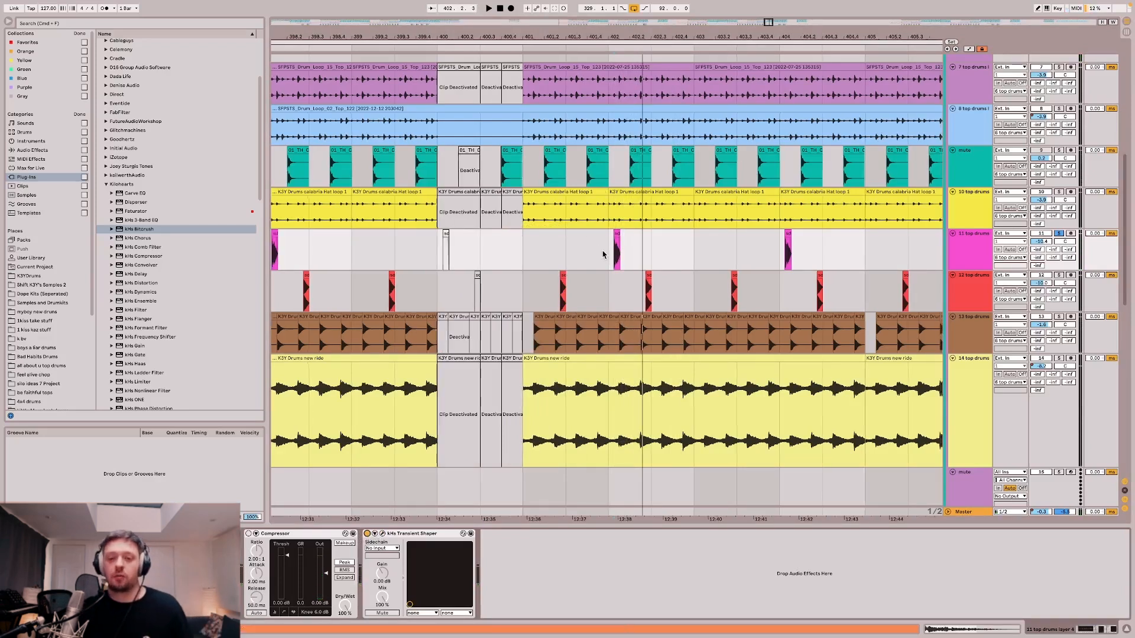
Loop four bars from bar 401 and play the whole top drums group in solo instead of layer 4.
key("minus")
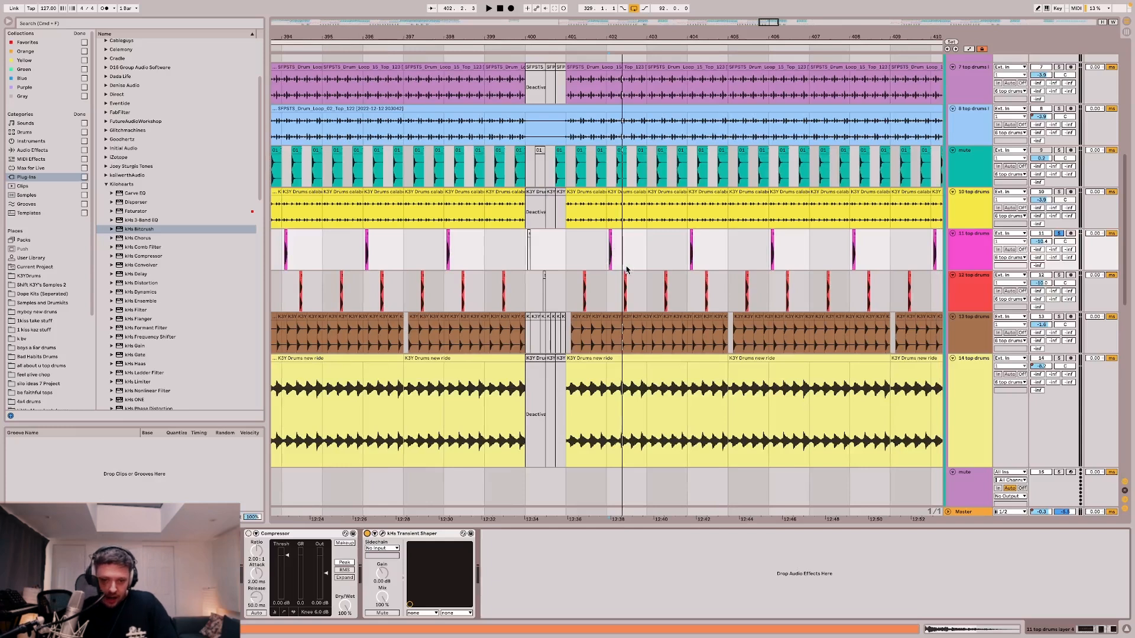
left_click(560, 248)
scroll(566, 236, "up", 5)
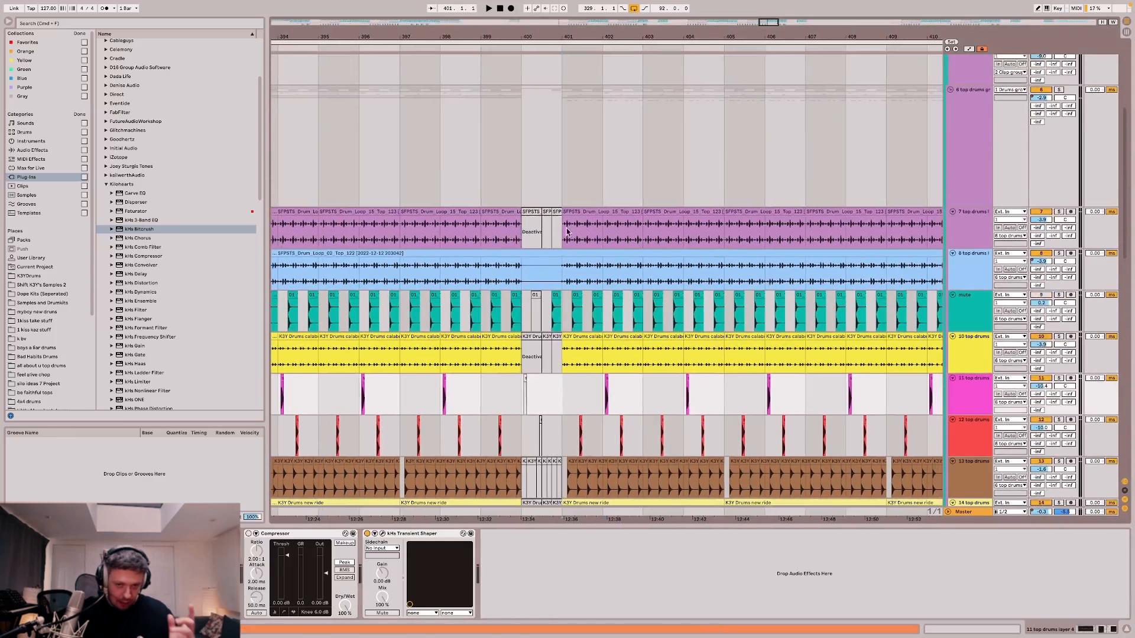
left_click_drag(565, 163, 733, 158)
key("super+l")
key("space")
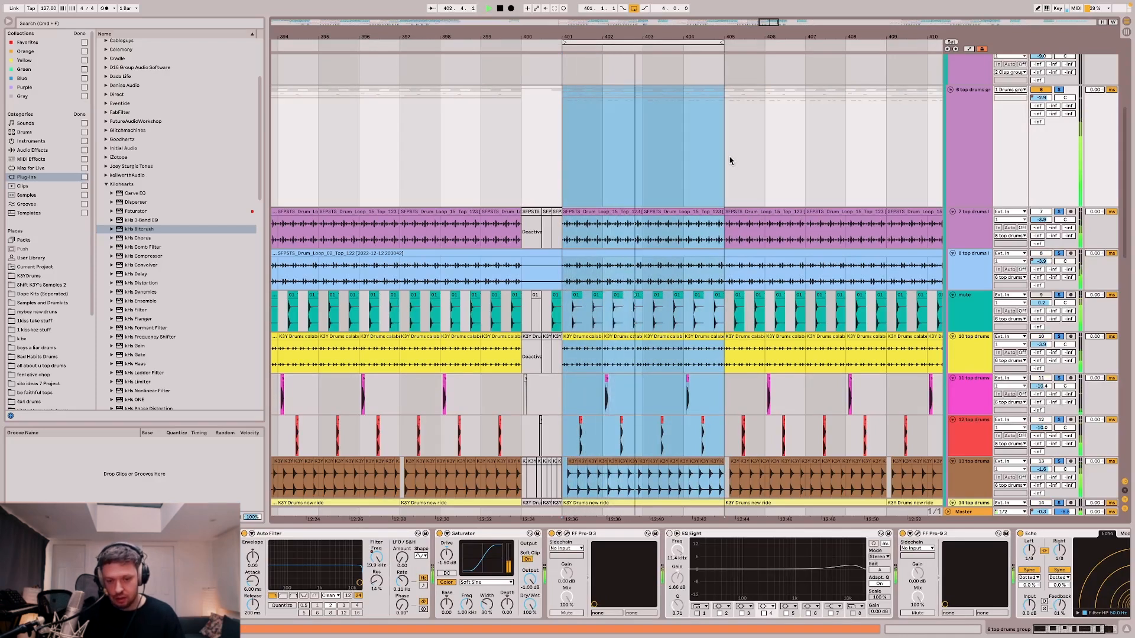
Examine the top drums layers down to the cowbell while the looped group plays.
scroll(733, 169, "down", 5)
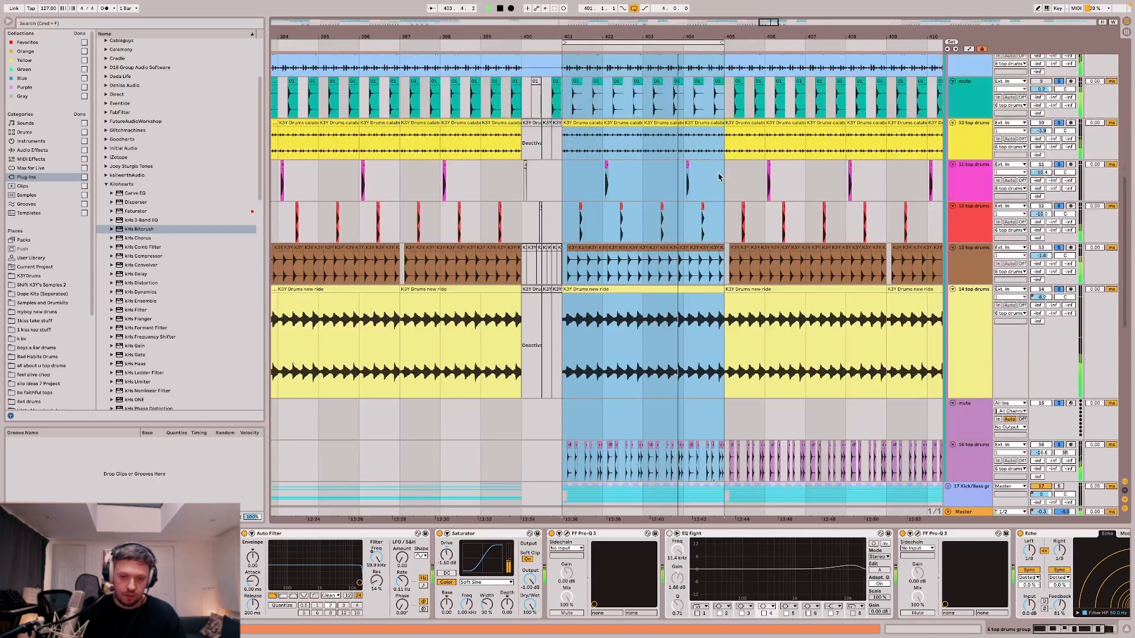
scroll(717, 176, "up", 1)
scroll(718, 177, "up", 5)
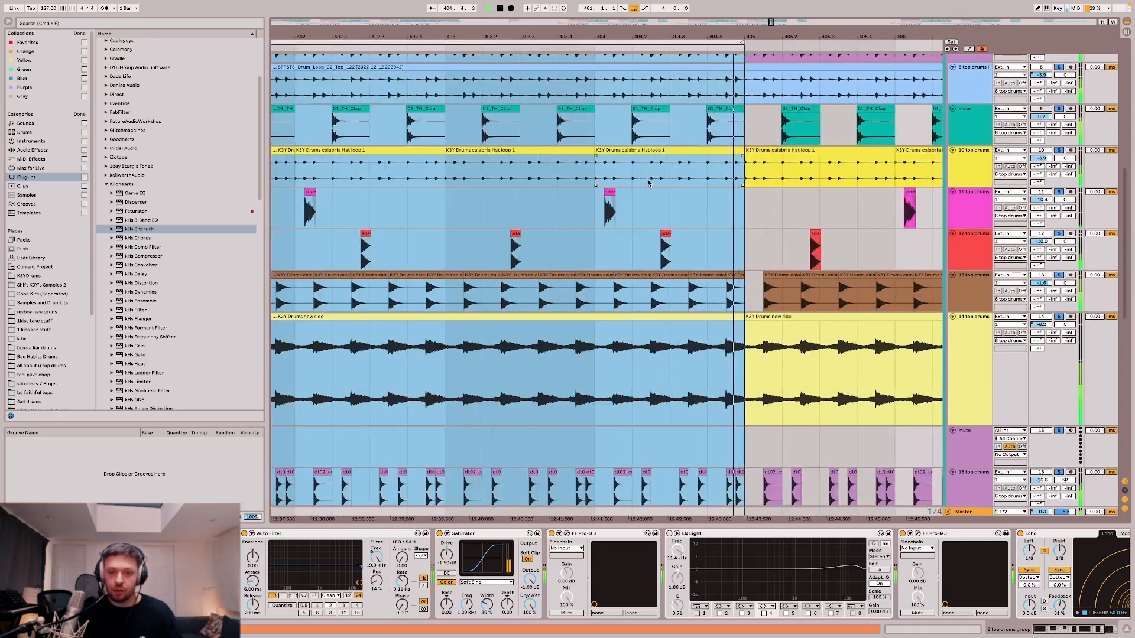
scroll(657, 181, "left", 2)
scroll(662, 180, "down", 6)
scroll(619, 192, "left", 6)
key("space")
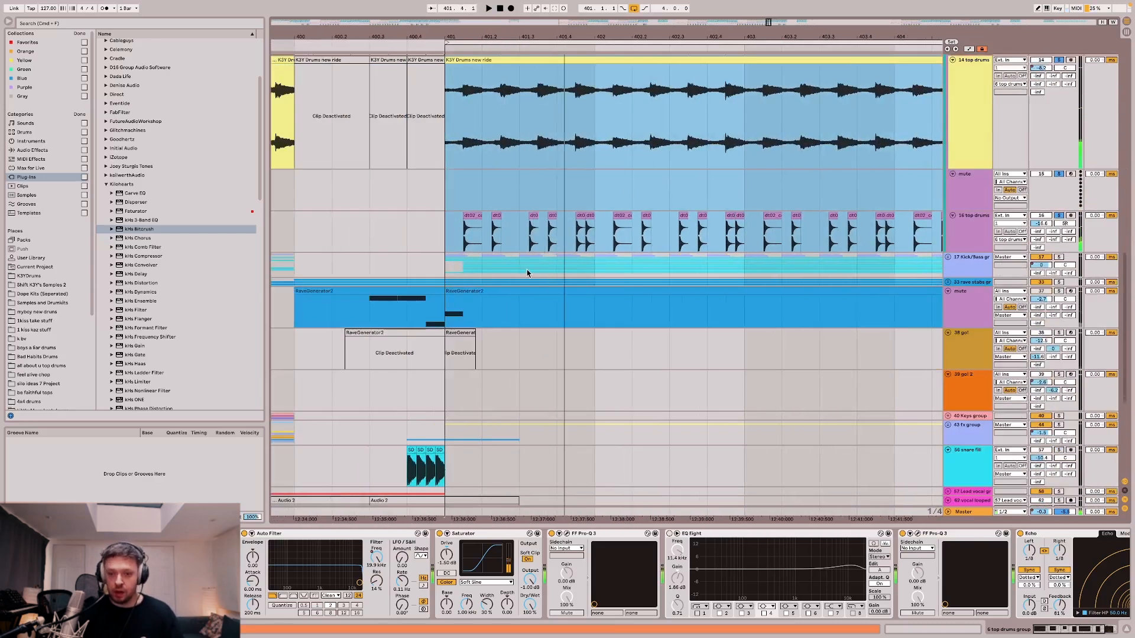
Replay the soloed top drums group from bar 401 on the cowbell layer, examining the snare and hat layers up close.
scroll(476, 267, "up", 2)
left_click(444, 290)
key("space")
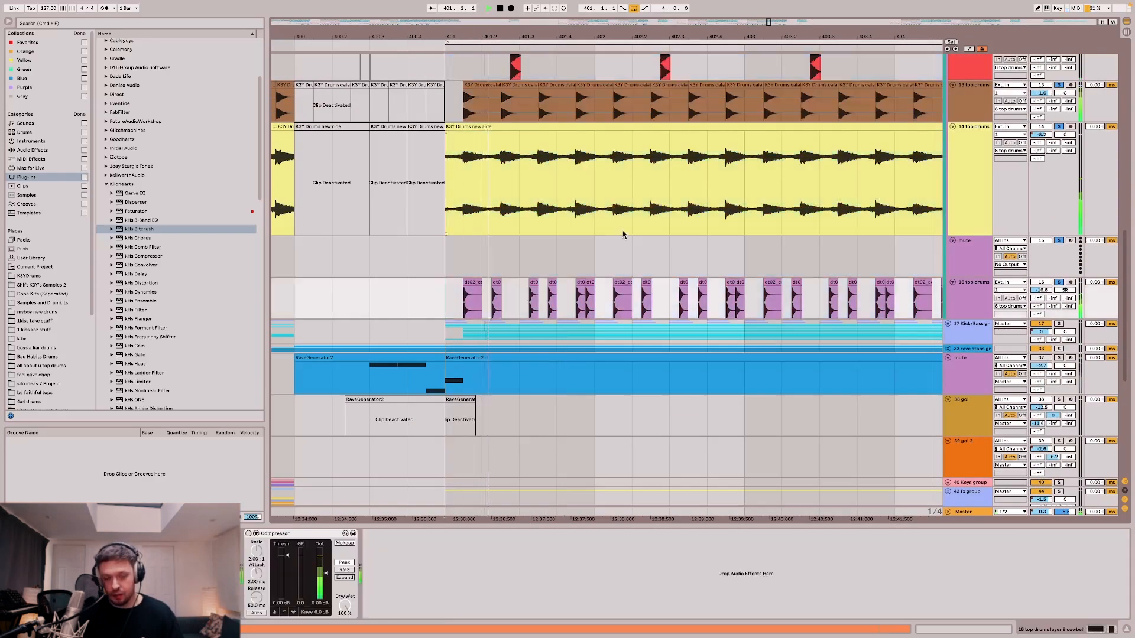
scroll(623, 233, "up", 3)
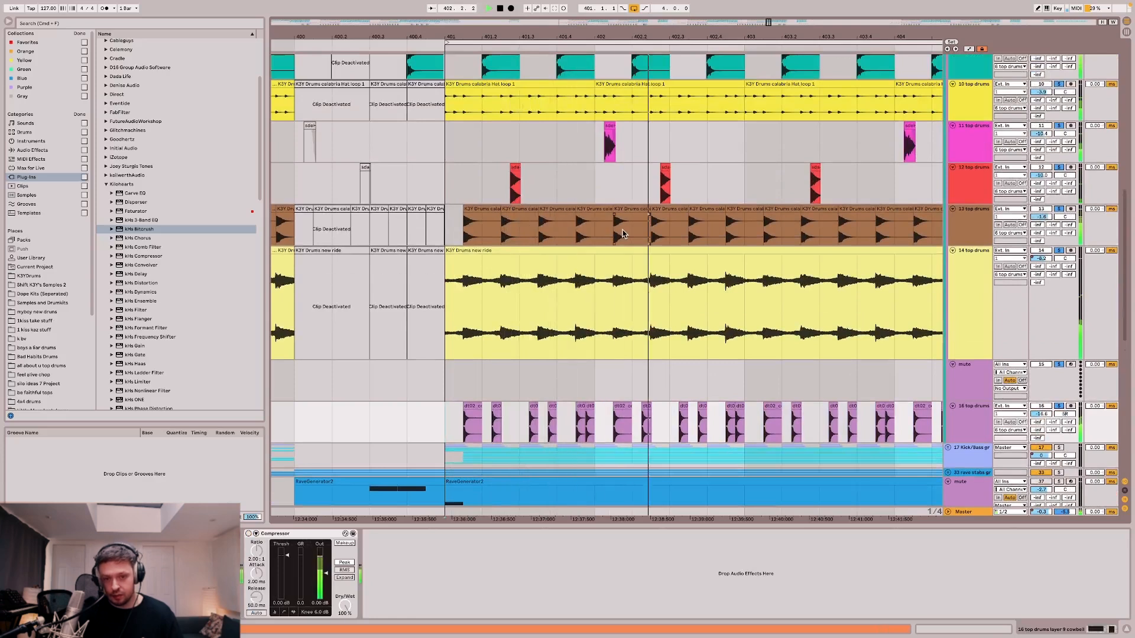
scroll(628, 233, "up", 3)
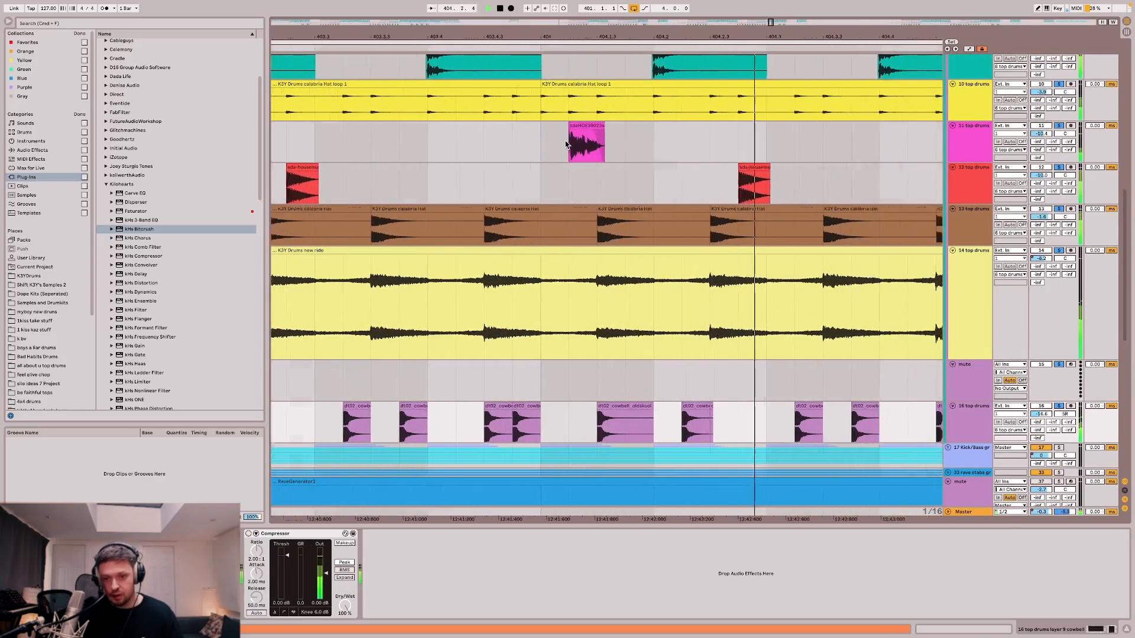
scroll(566, 144, "down", 3)
scroll(578, 157, "down", 3)
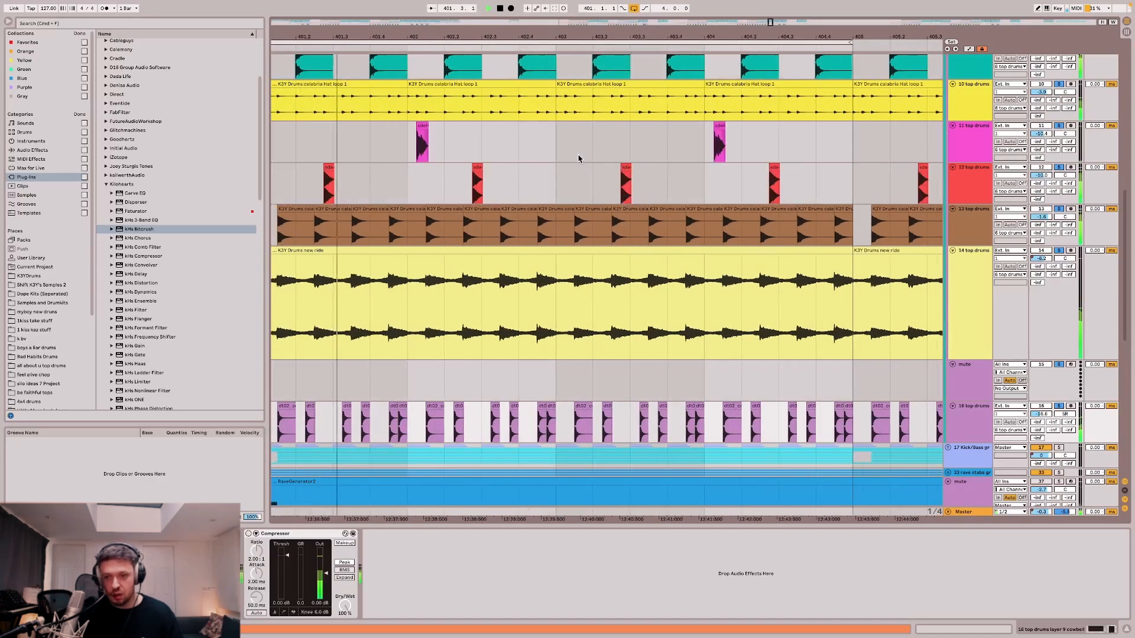
key("space")
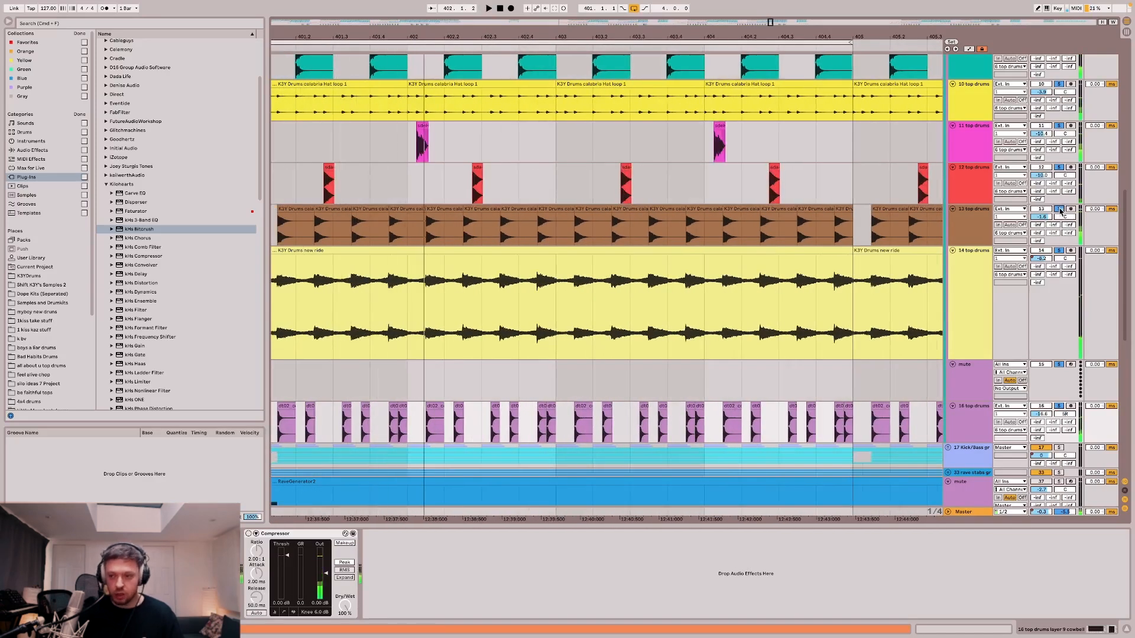
Solo only tracks 11, 12 and 16 of the top drums group and play them together.
left_click(1062, 252)
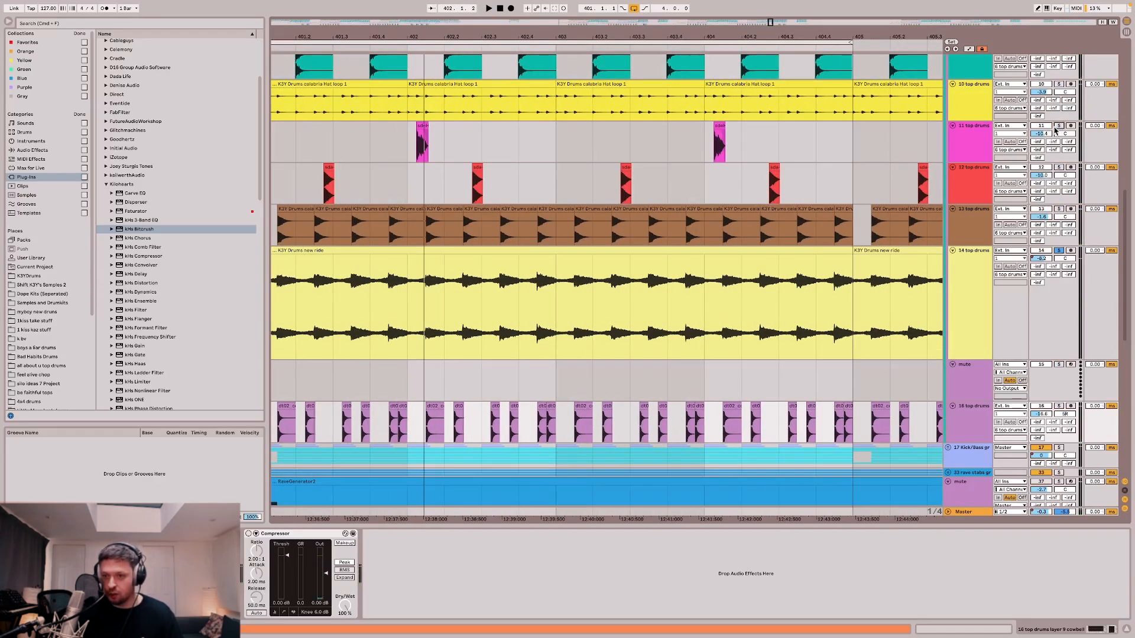
left_click(1058, 406)
key("space")
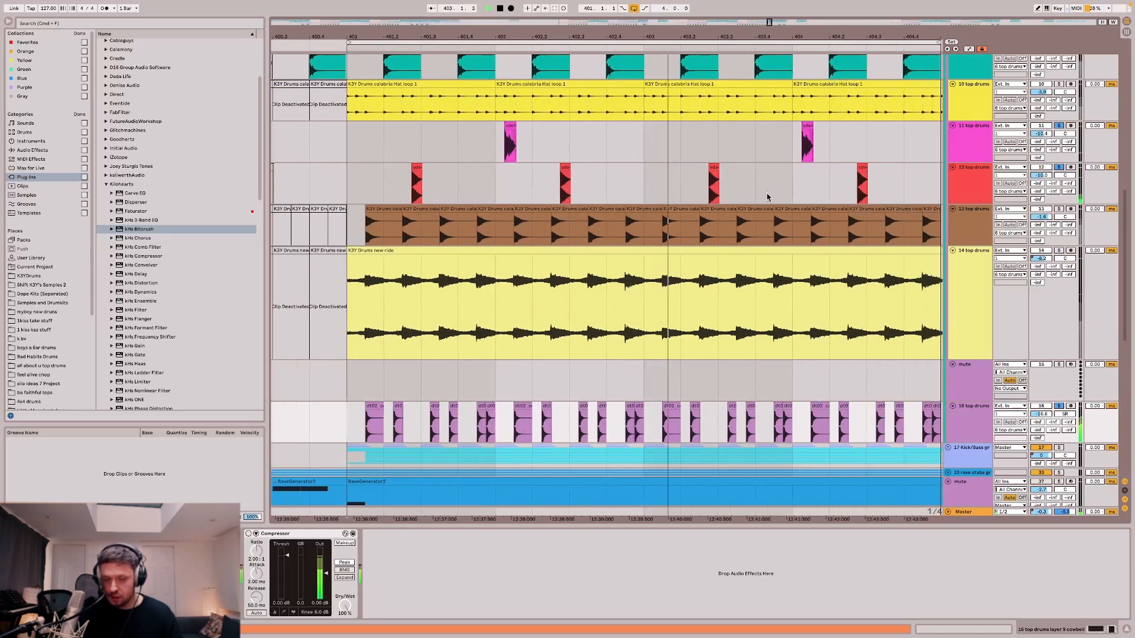
Add the Kick/Bass group to the solo and play it with the selected top drums layers.
scroll(804, 195, "up", 4)
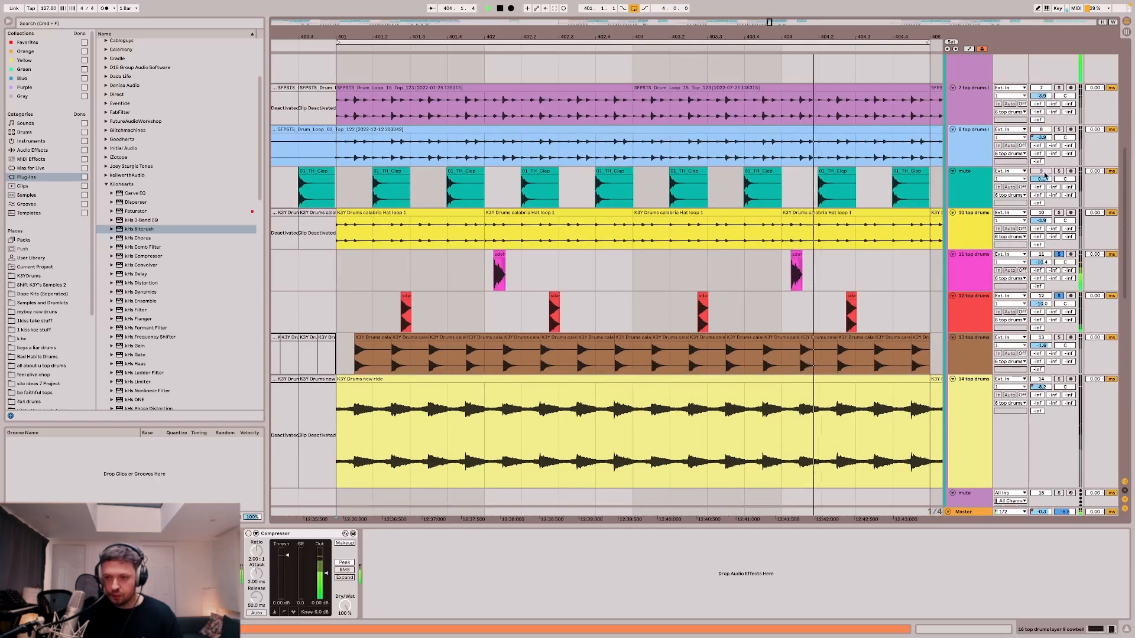
scroll(1061, 174, "up", 5)
key("space")
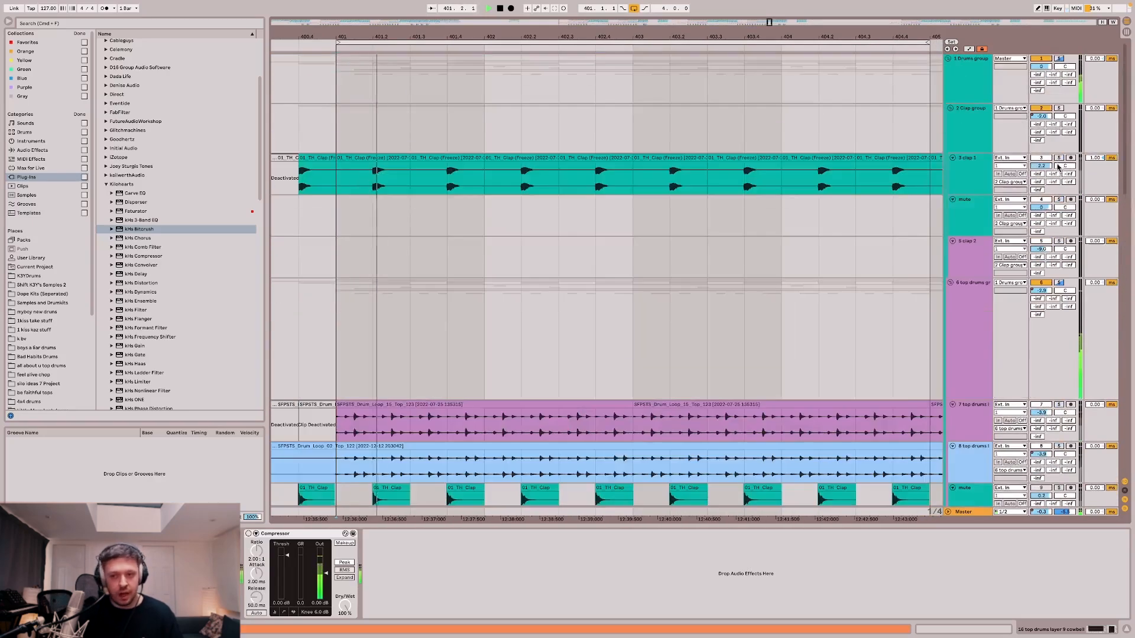
scroll(1060, 166, "down", 5)
scroll(1059, 158, "down", 4)
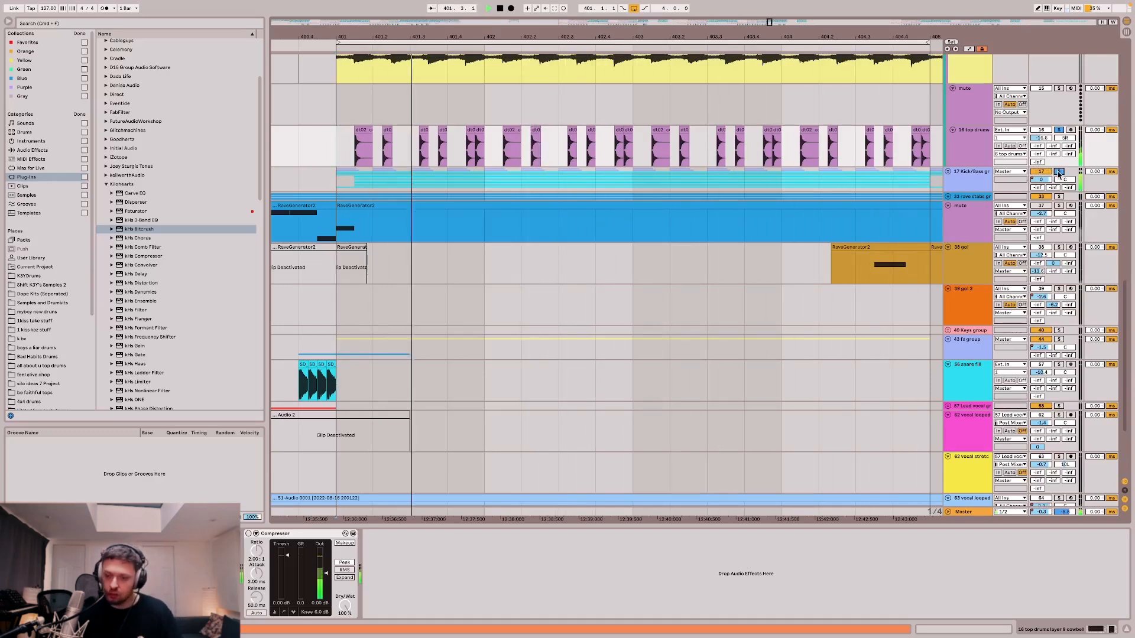
key("space")
Clear the previous solos, solo the top drums layer 7 main hat and play it from bar 401.
scroll(559, 273, "up", 3)
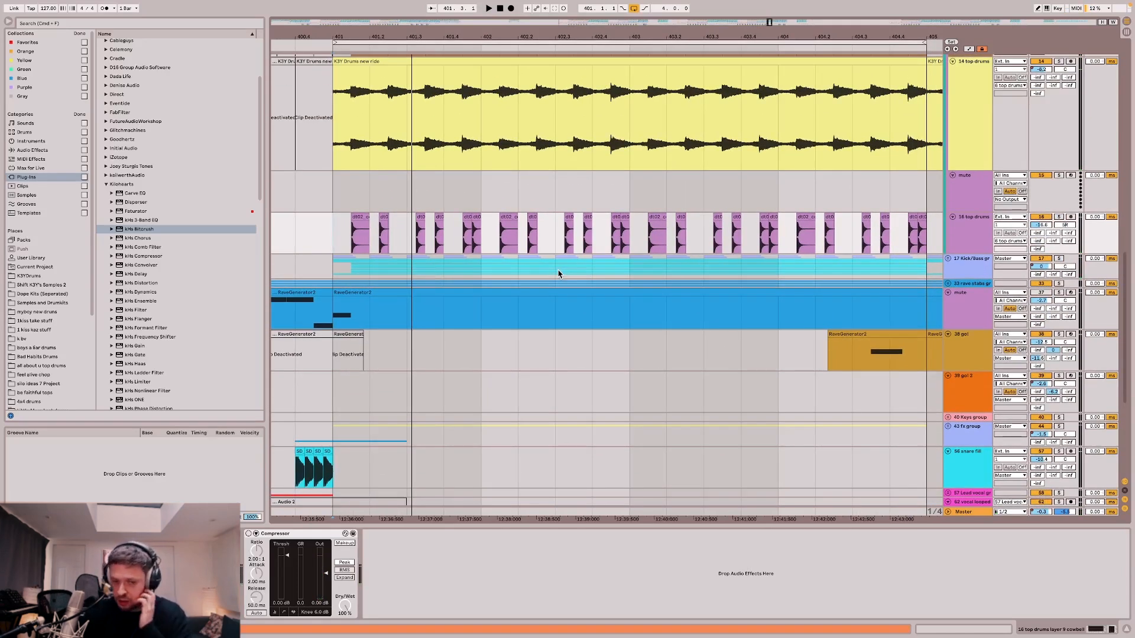
scroll(559, 274, "up", 7)
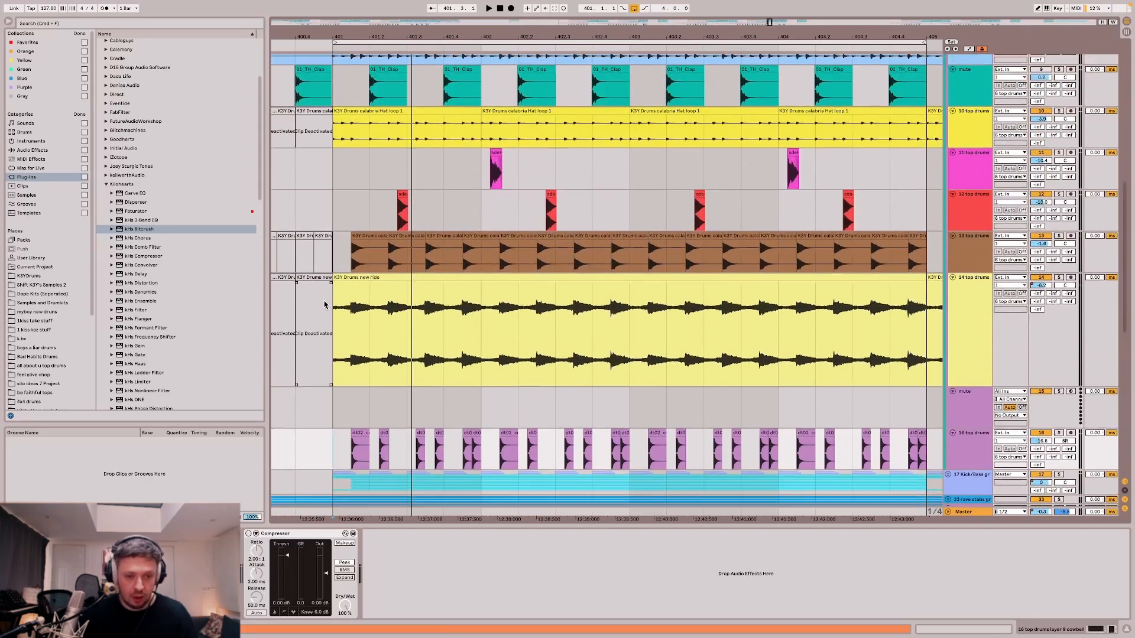
left_click(332, 303)
left_click(340, 264)
key("s")
key("space")
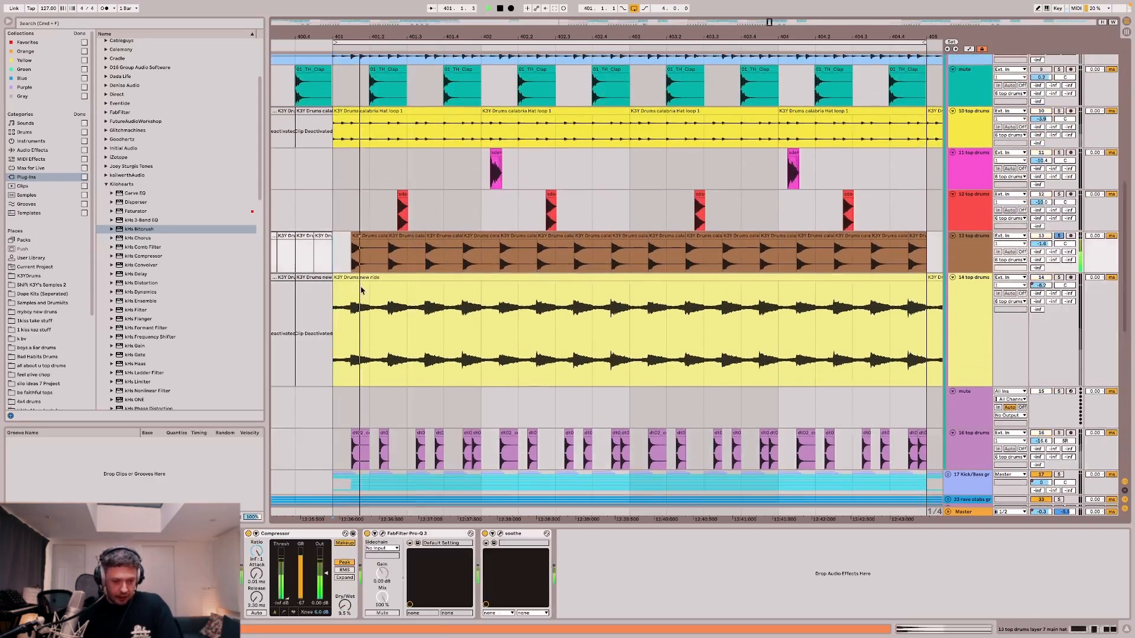
Compare the main hat with its Compressor bypassed and active during playback.
left_click(248, 534)
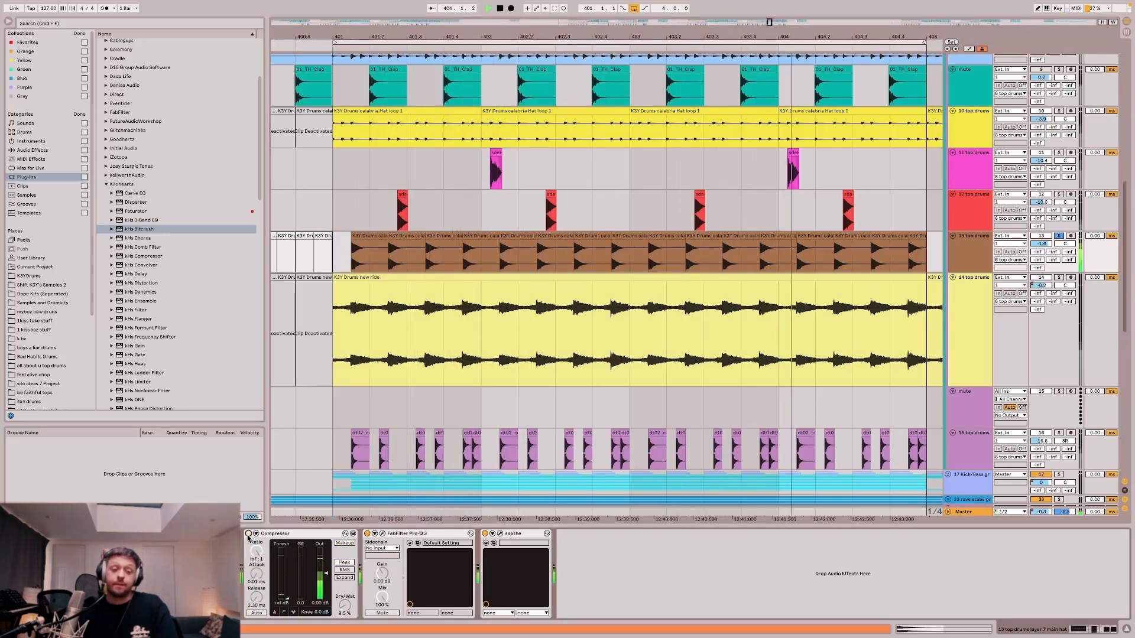
left_click(248, 534)
left_click(248, 534)
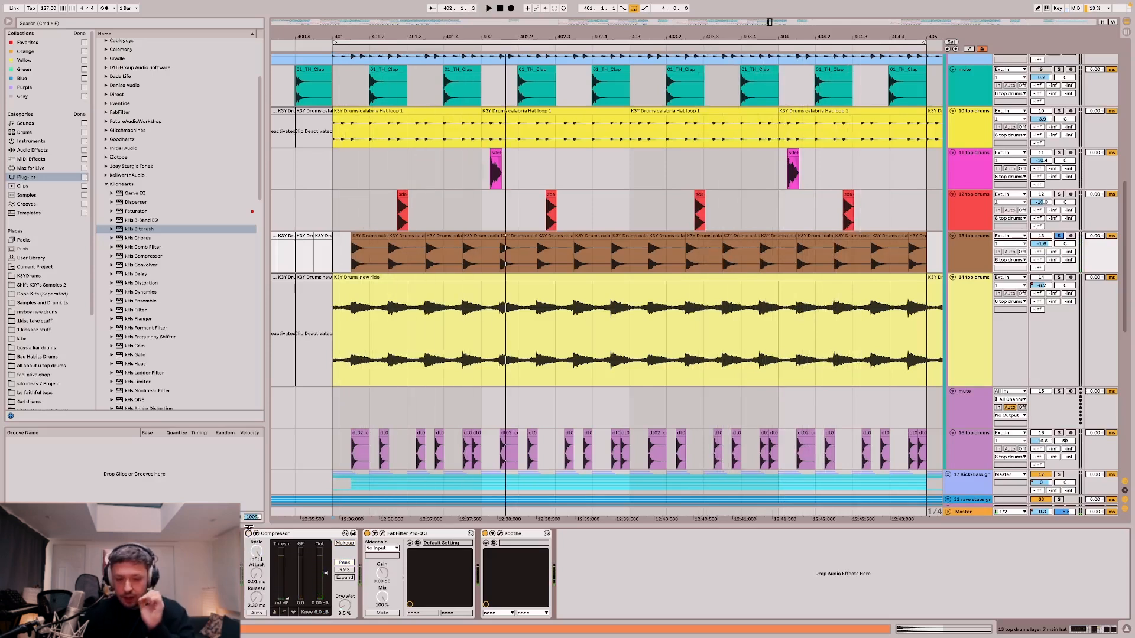
key("space")
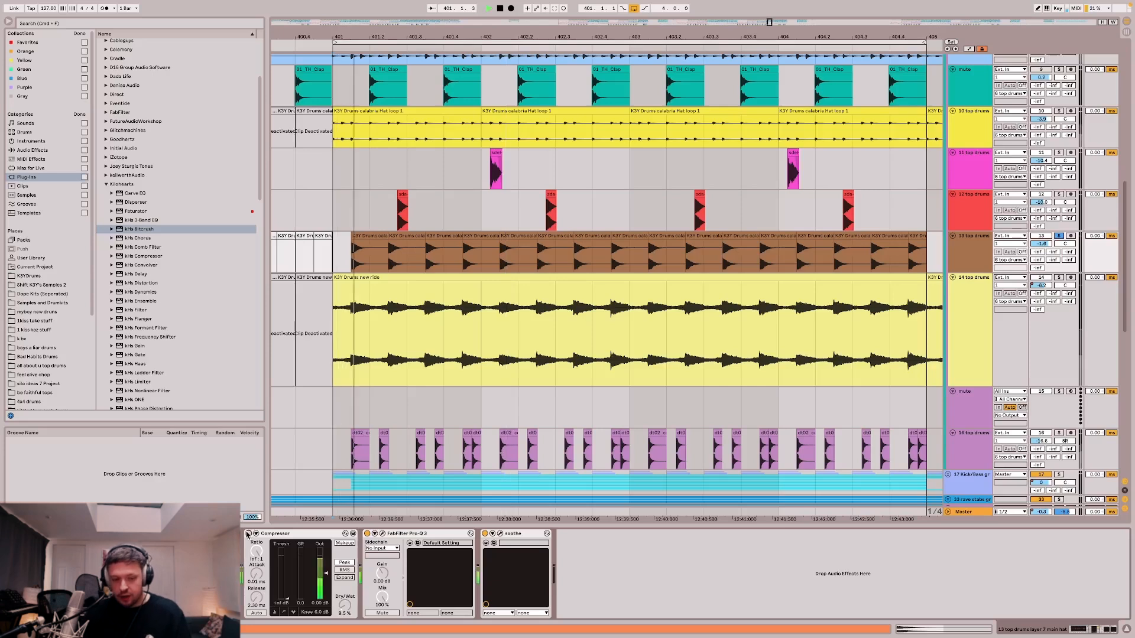
left_click(248, 534)
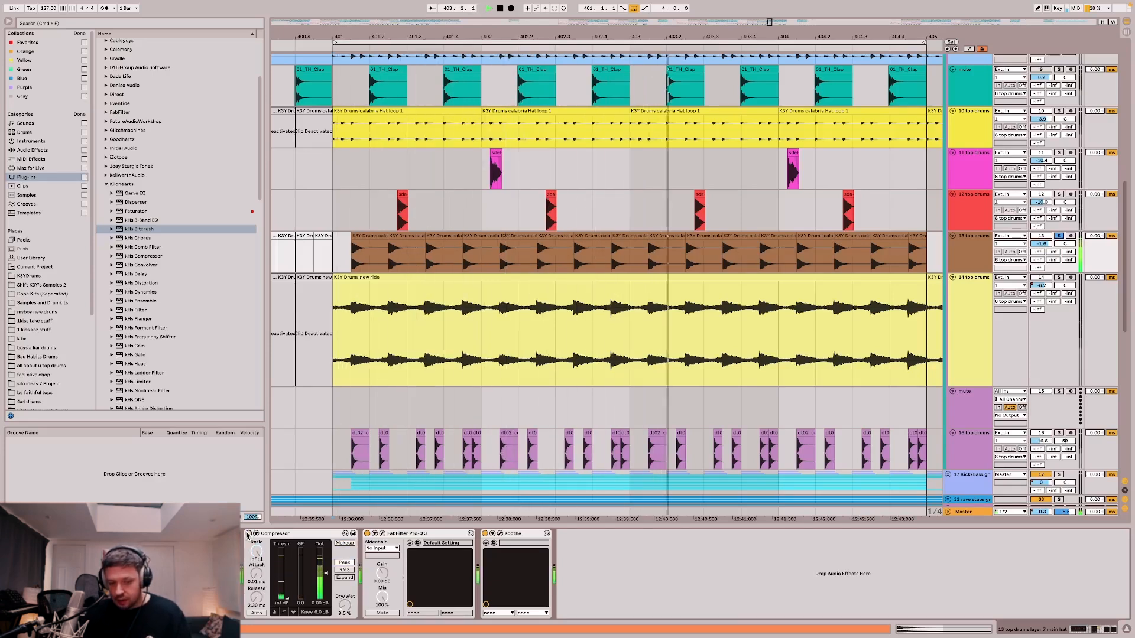
key("space")
key("space")
Try the main hat Compressor's Dry/Wet at 100 %, undo it and replay the hat.
left_click_drag(349, 609, 348, 515)
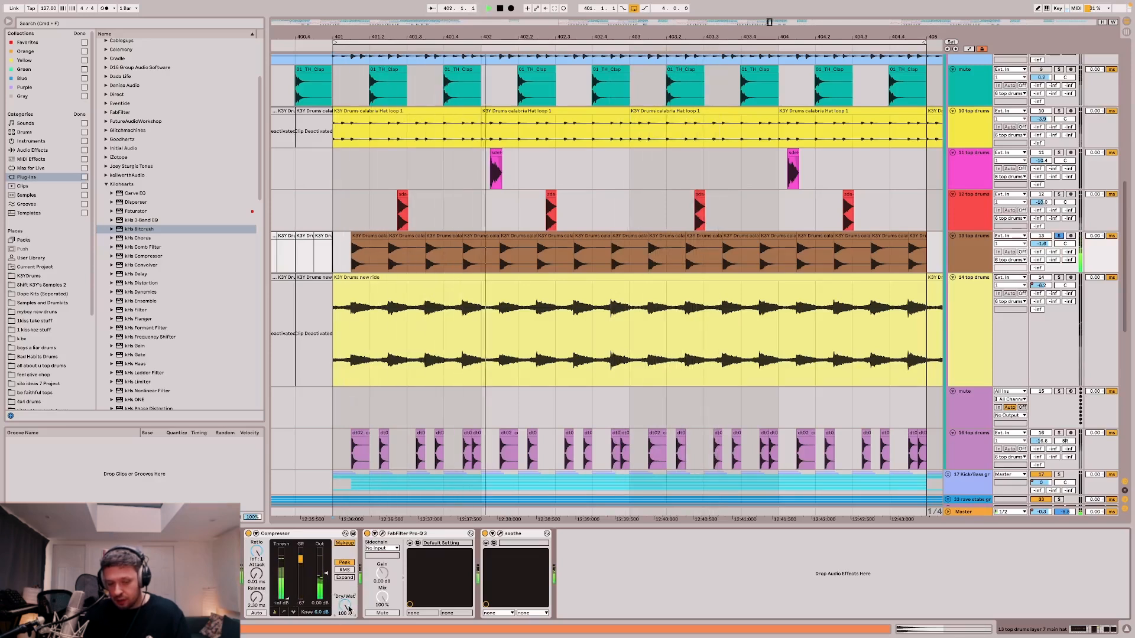
key("super+z")
key("space")
key("space")
key("space")
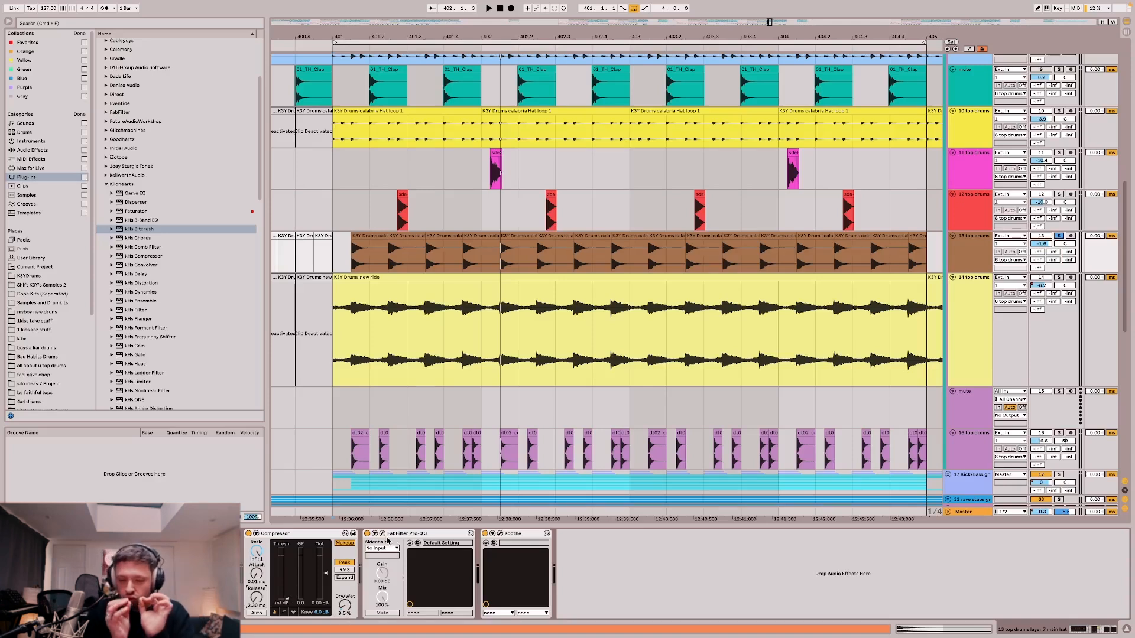
Play the main hat and examine its EQ curve in FabFilter Pro-Q 3.
key("space")
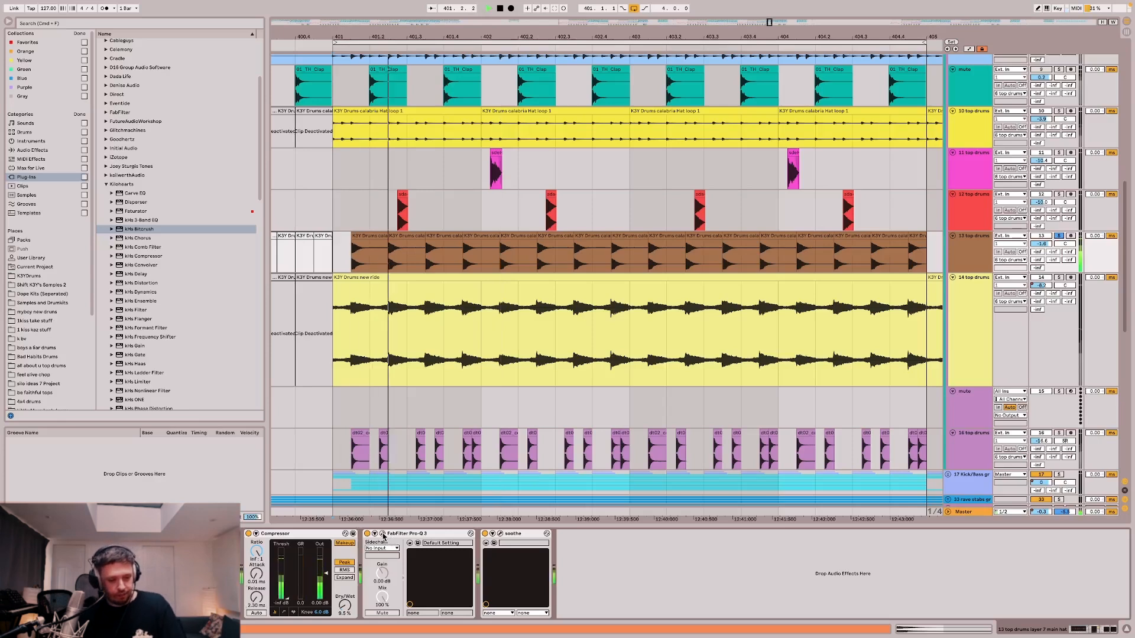
left_click(382, 534)
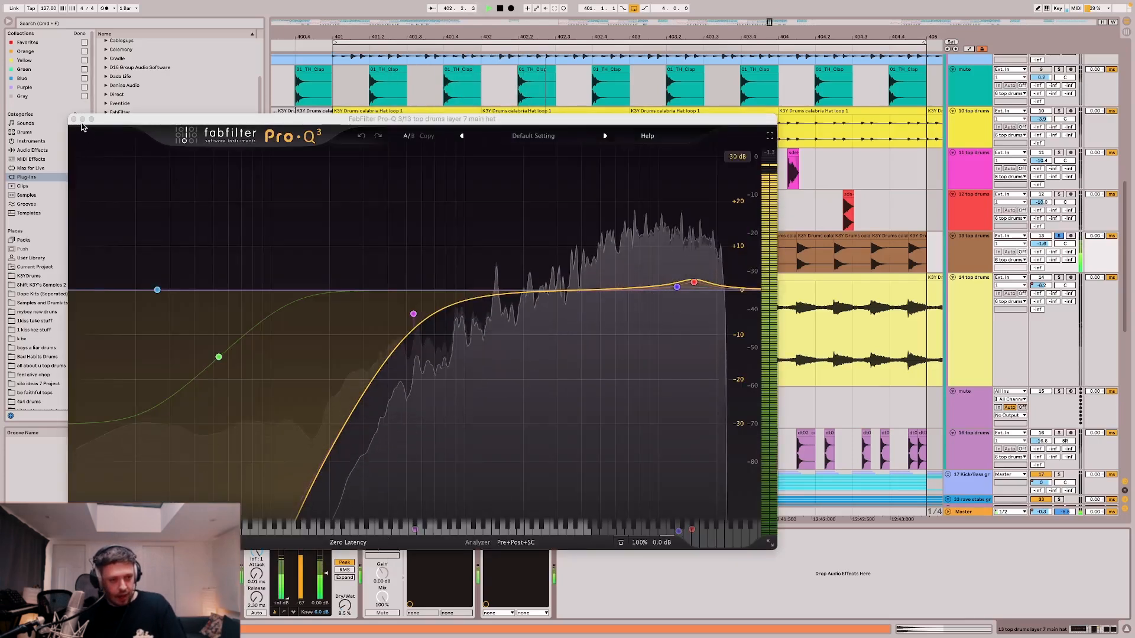
left_click(74, 120)
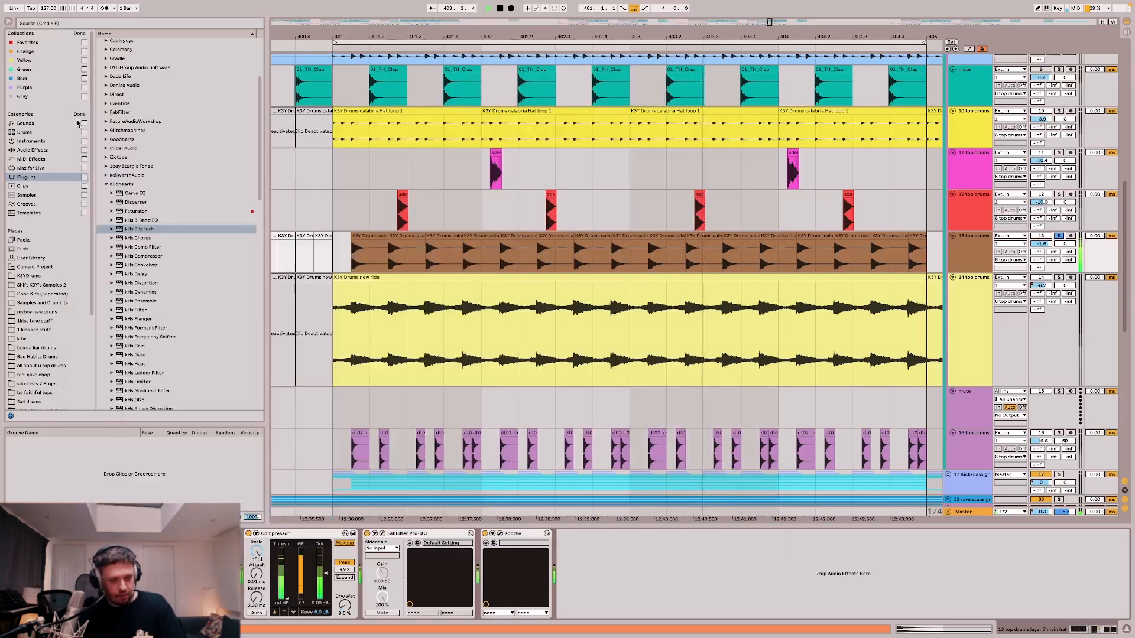
Open soothe on the main hat and compare the sound with the plug-in off and on.
left_click(500, 534)
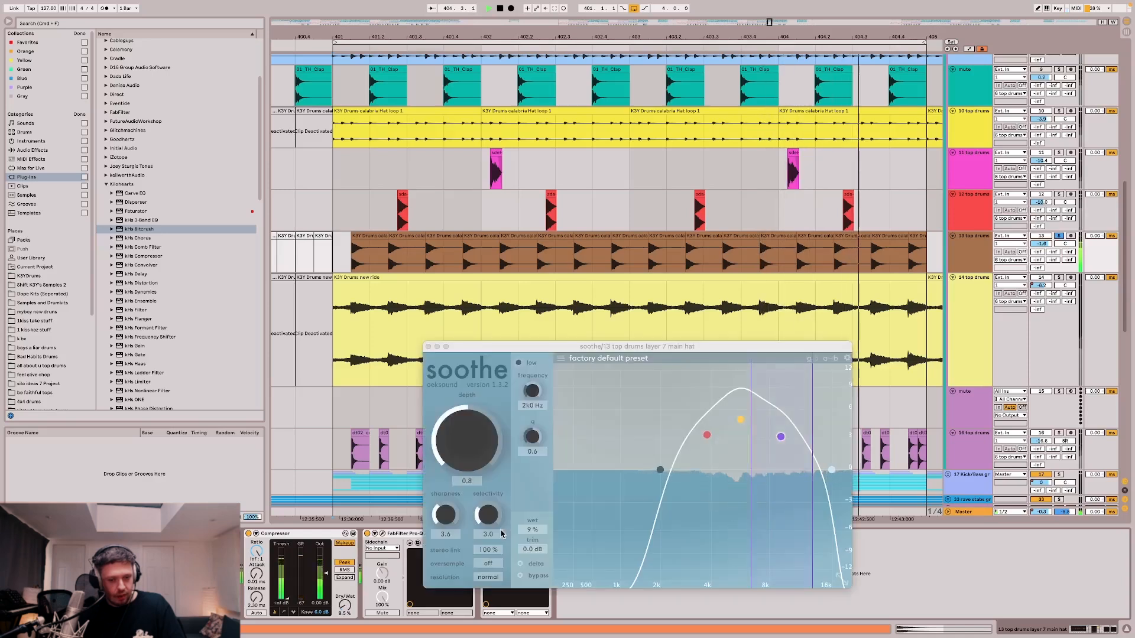
left_click(485, 534)
left_click(485, 534)
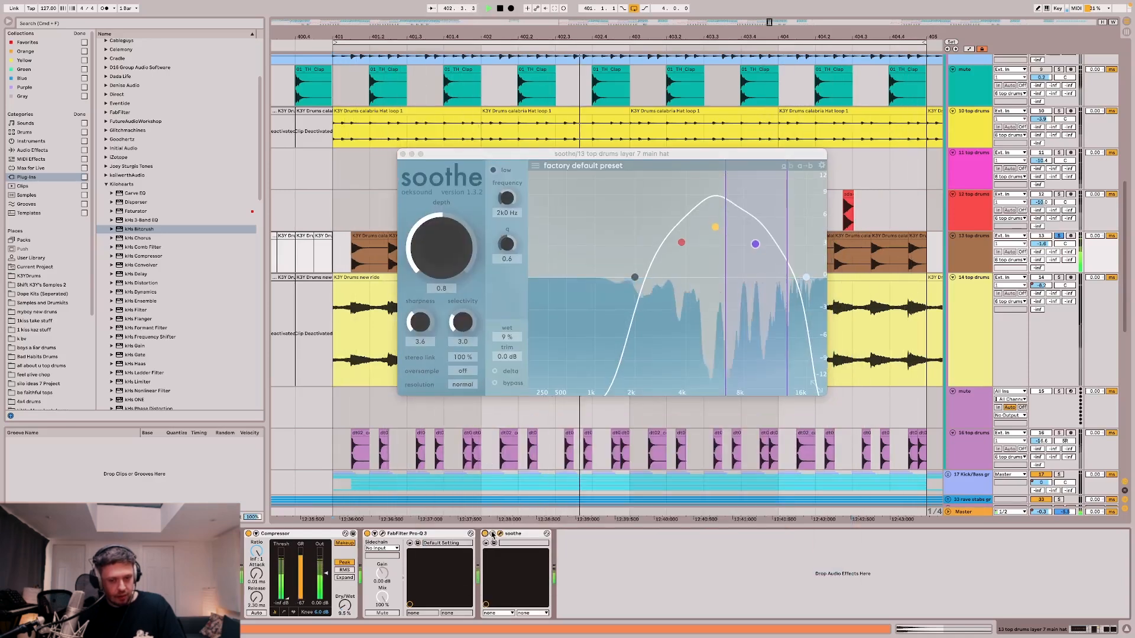
Set soothe's wet amount on the main hat to 8 % and take the track out of solo.
mouse_move(509, 337)
left_mouse_down()
mouse_move(501, 271)
mouse_move(504, 343)
left_mouse_up()
key("space")
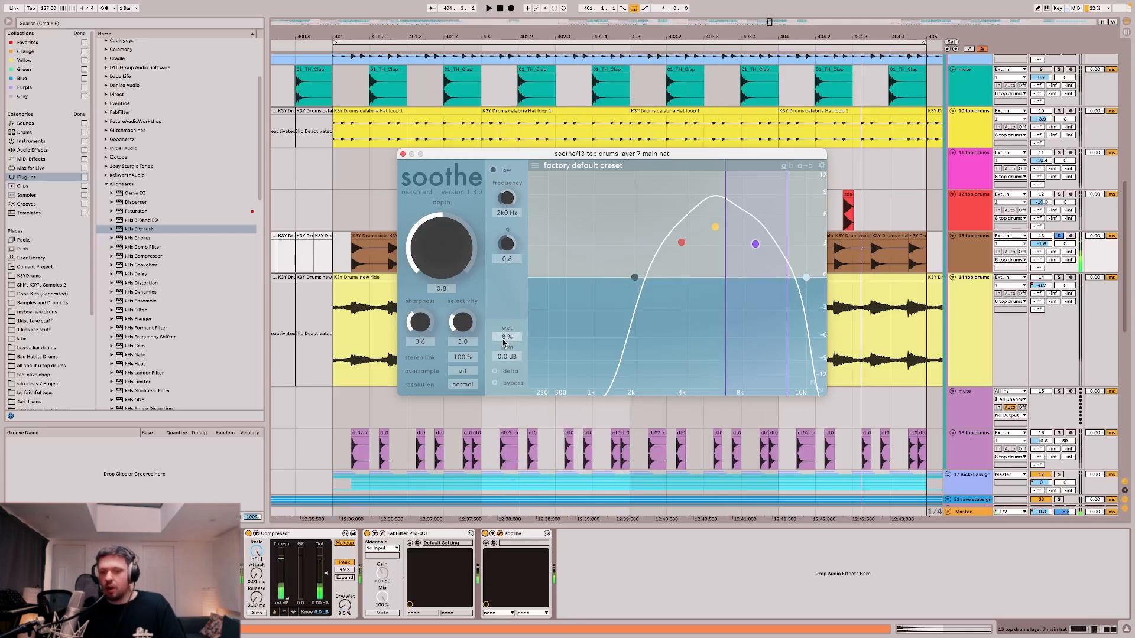
key("s")
left_click(402, 154)
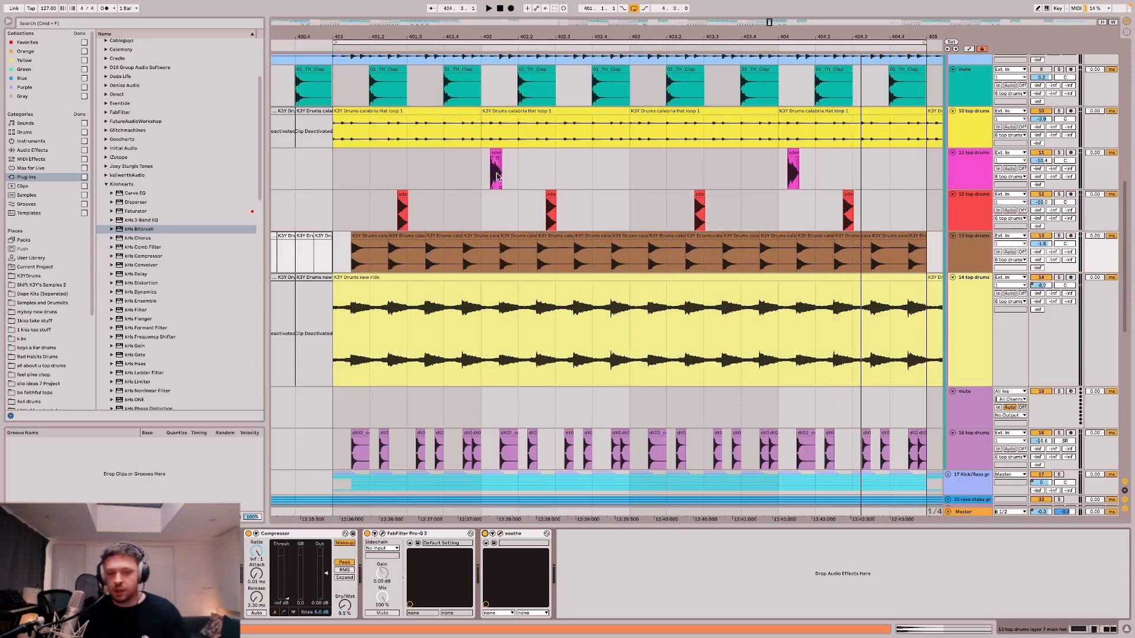
Solo the ride layer in the top drums group and play it from bar 401.
scroll(499, 172, "down", 5)
left_click(449, 305)
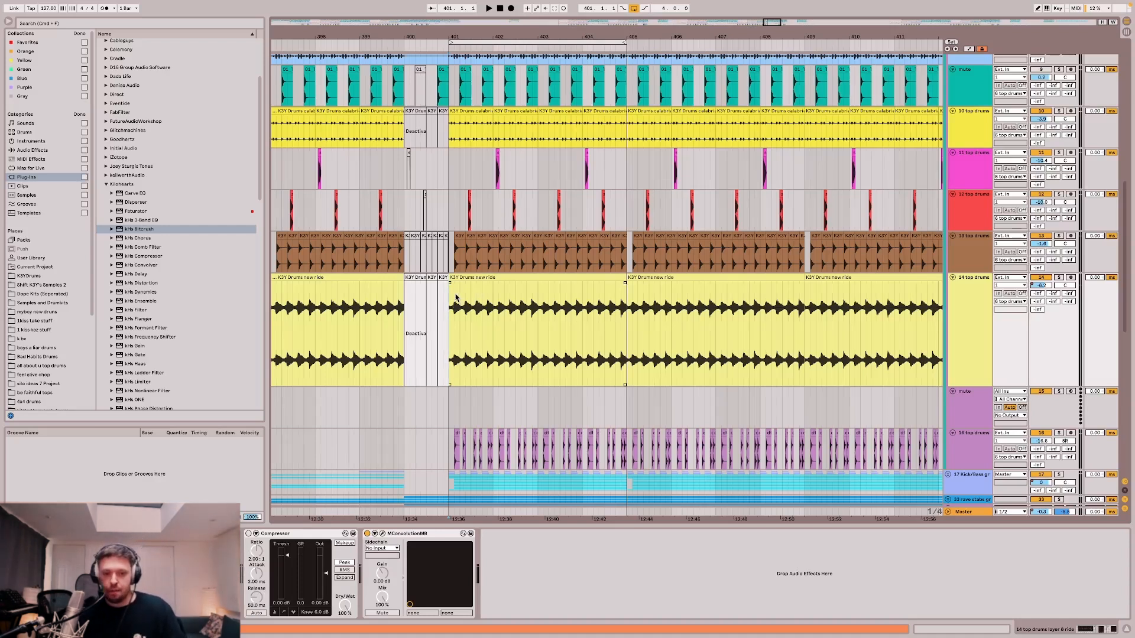
left_click(453, 304)
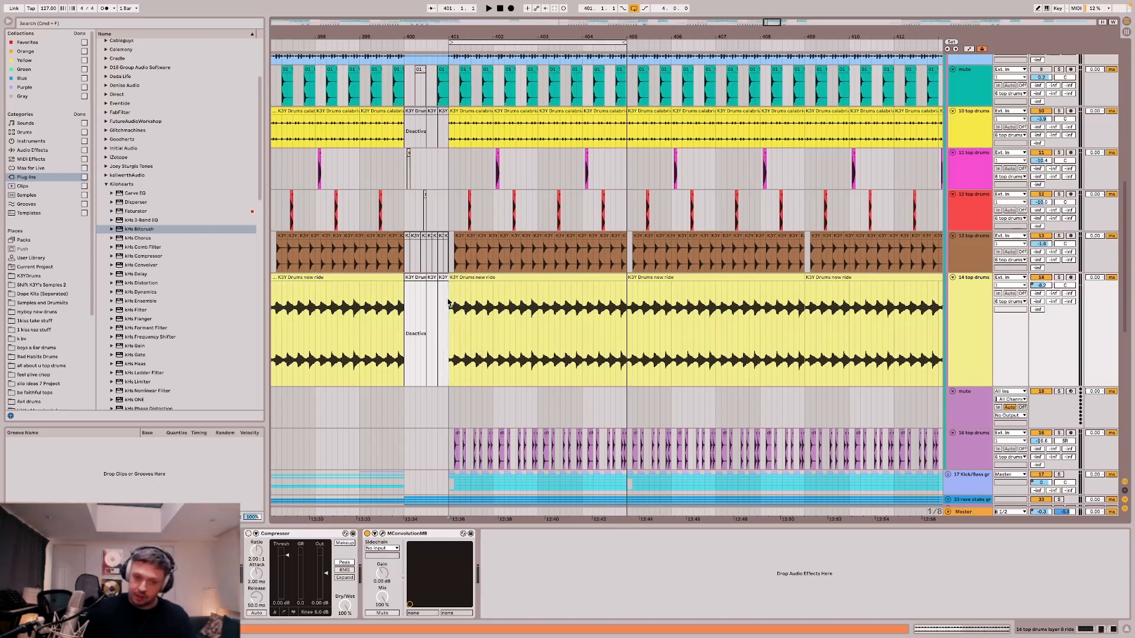
key("space")
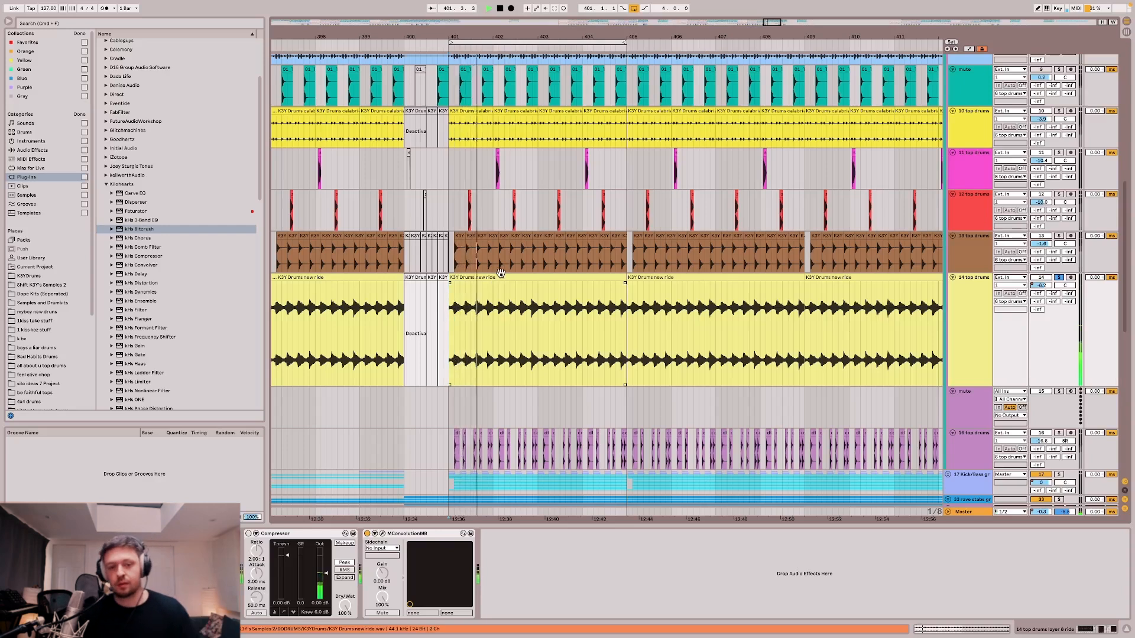
left_click(498, 277)
key("space")
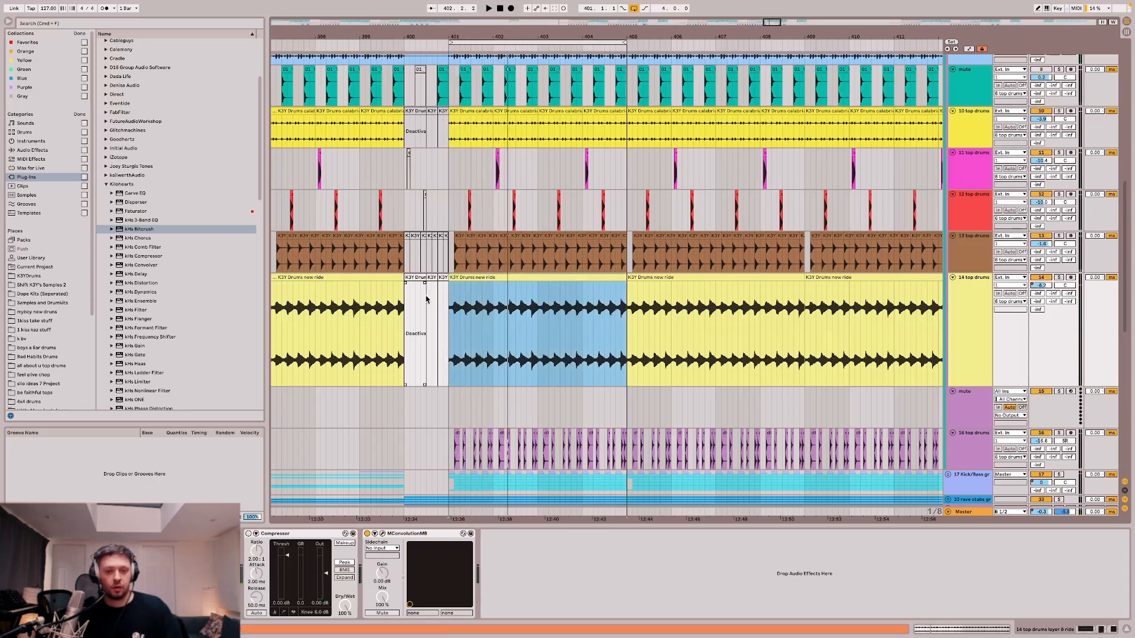
left_click(452, 339)
key("space")
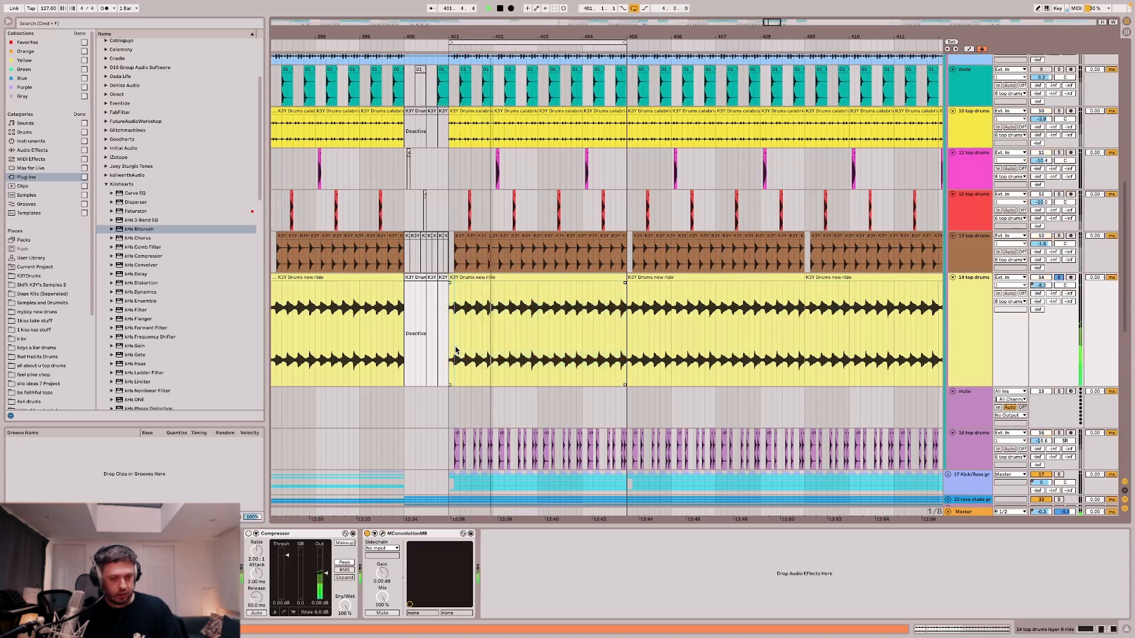
key("space")
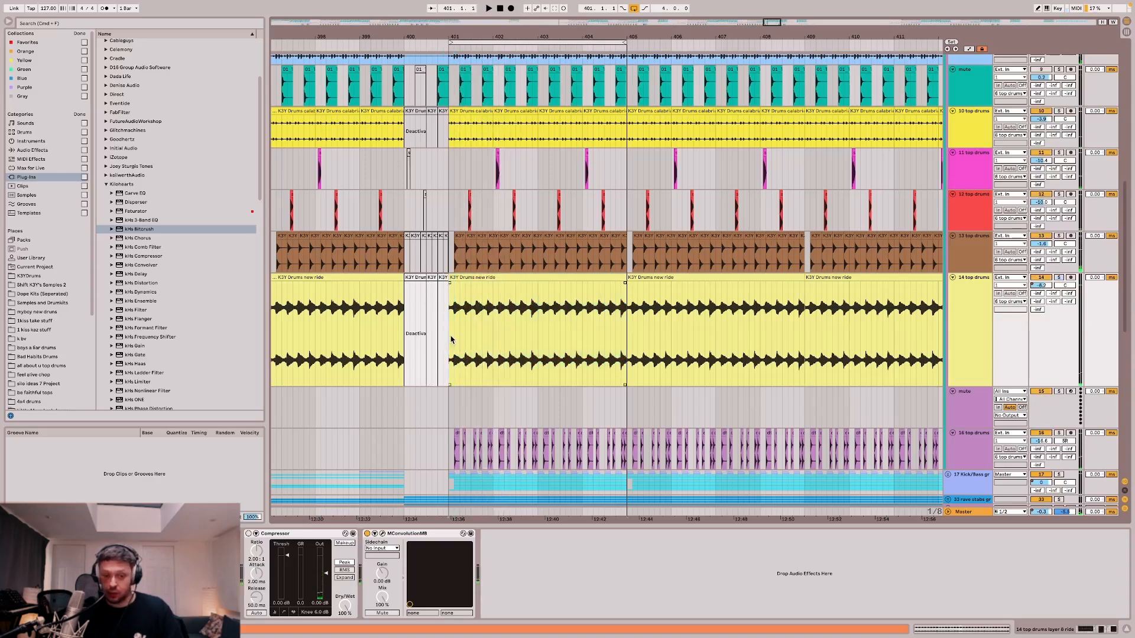
Open MConvolutionMB on the ride, compare the sound with the reverb bypassed and active, and close the plug-in window.
left_click(382, 534)
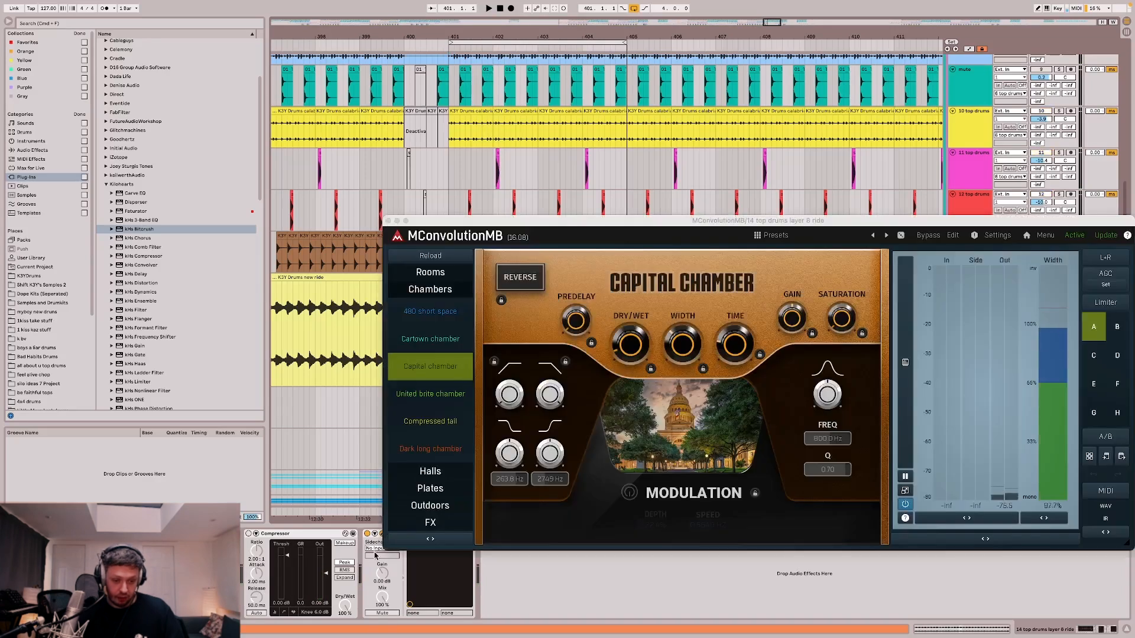
key("space")
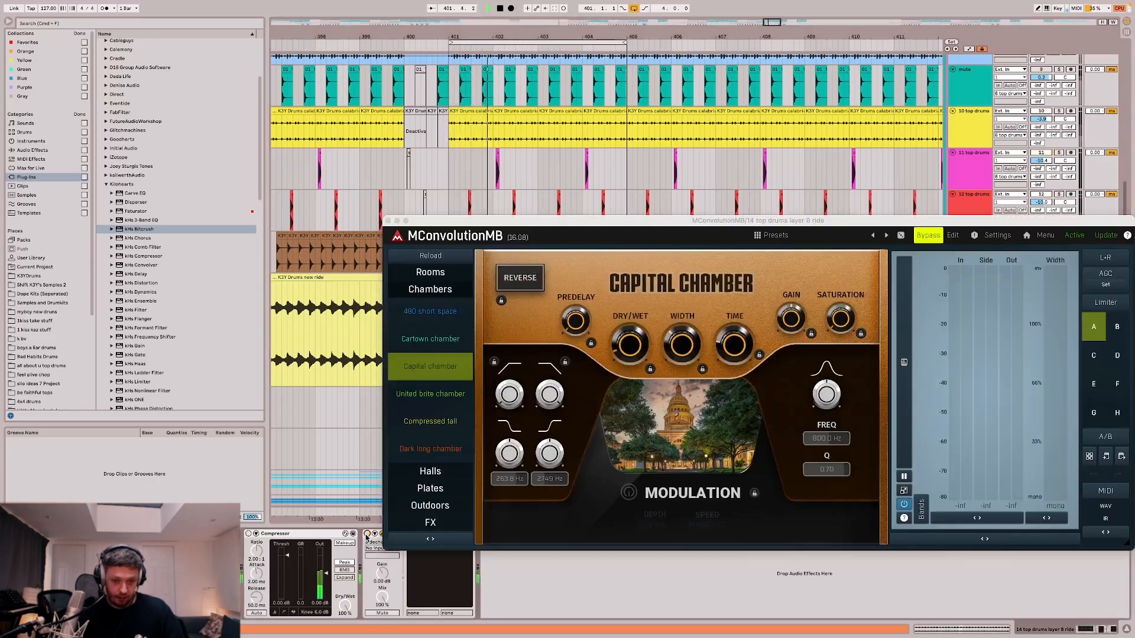
key("space")
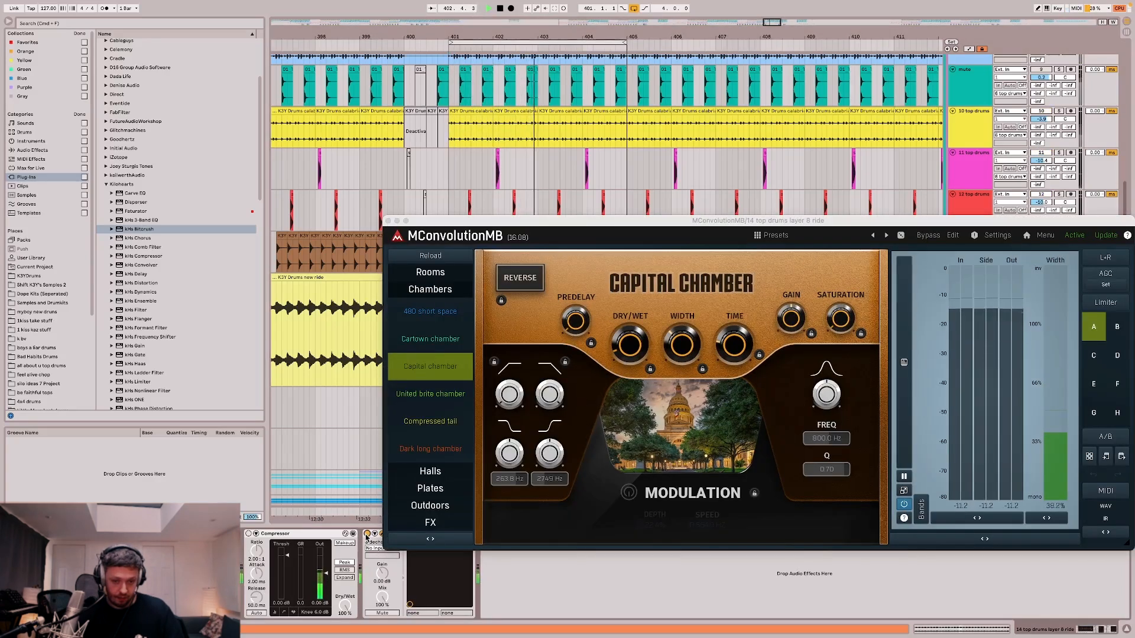
left_click(389, 221)
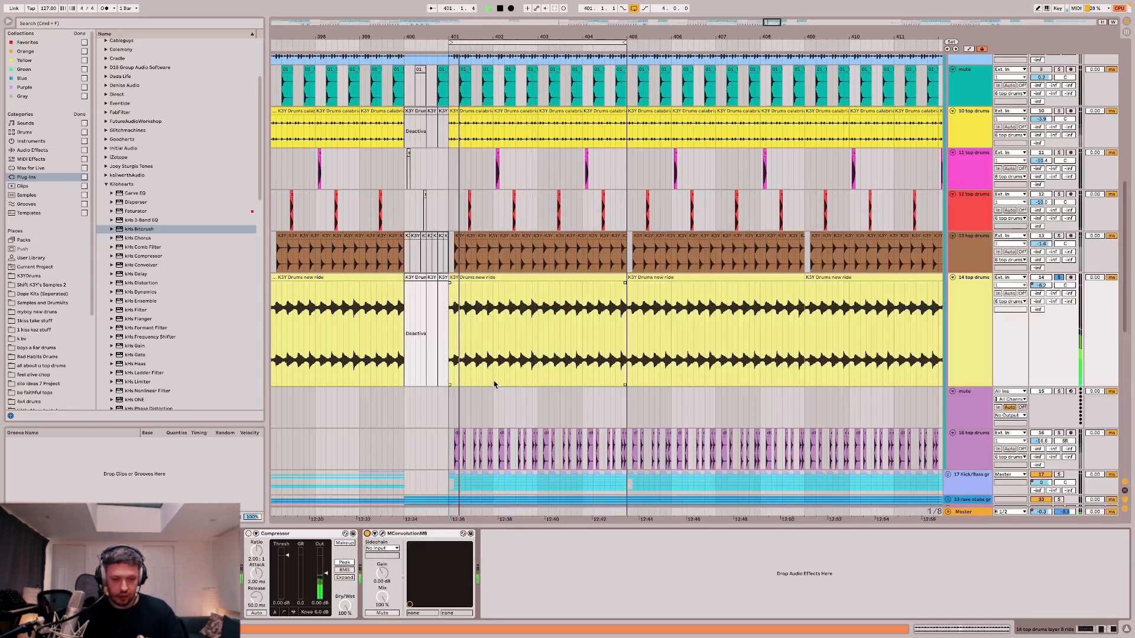
Solo the cowbell layer, play it and examine its clip pattern, first alone and then with the other tracks.
left_click(455, 438)
key("space")
scroll(454, 439, "down", 4)
scroll(455, 439, "left", 2)
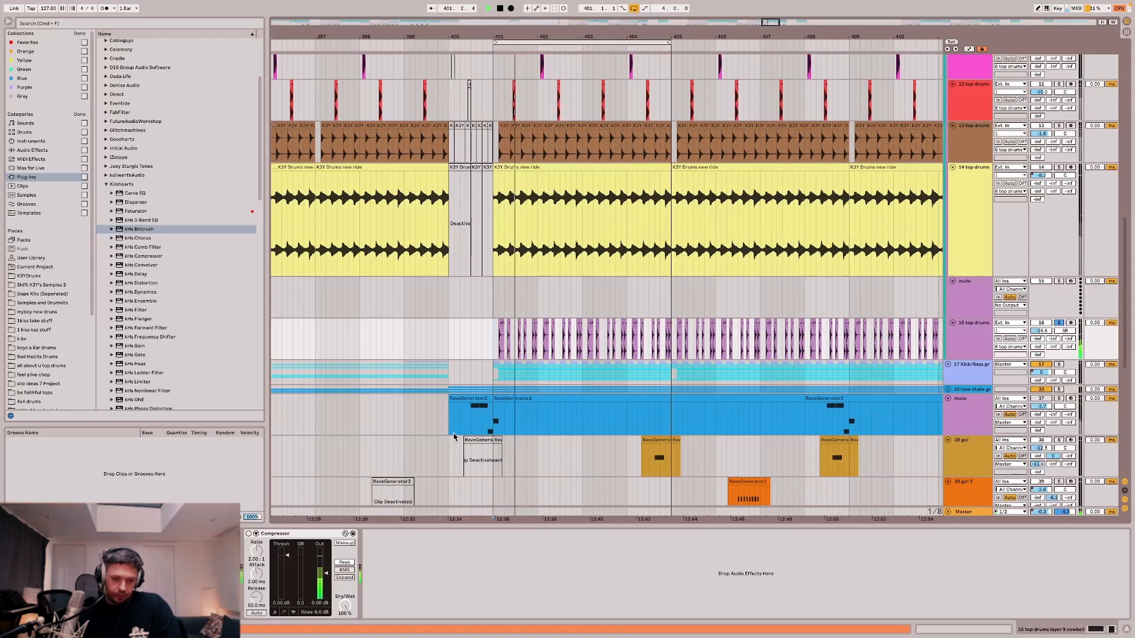
scroll(498, 354, "up", 10)
scroll(499, 354, "up", 5)
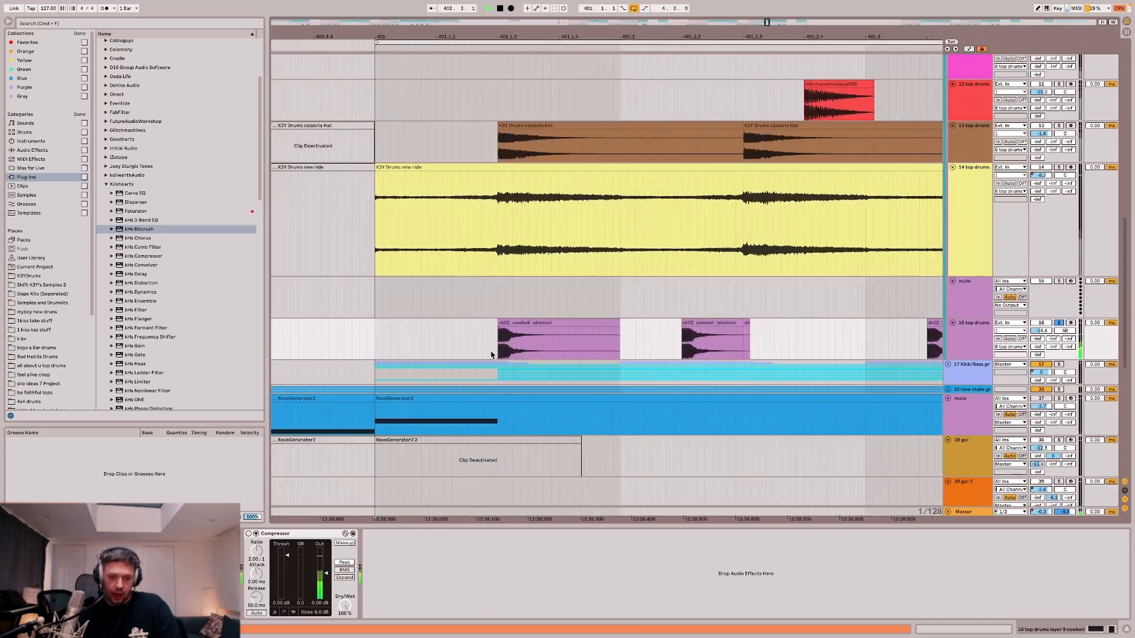
scroll(499, 348, "down", 10)
scroll(514, 337, "down", 1)
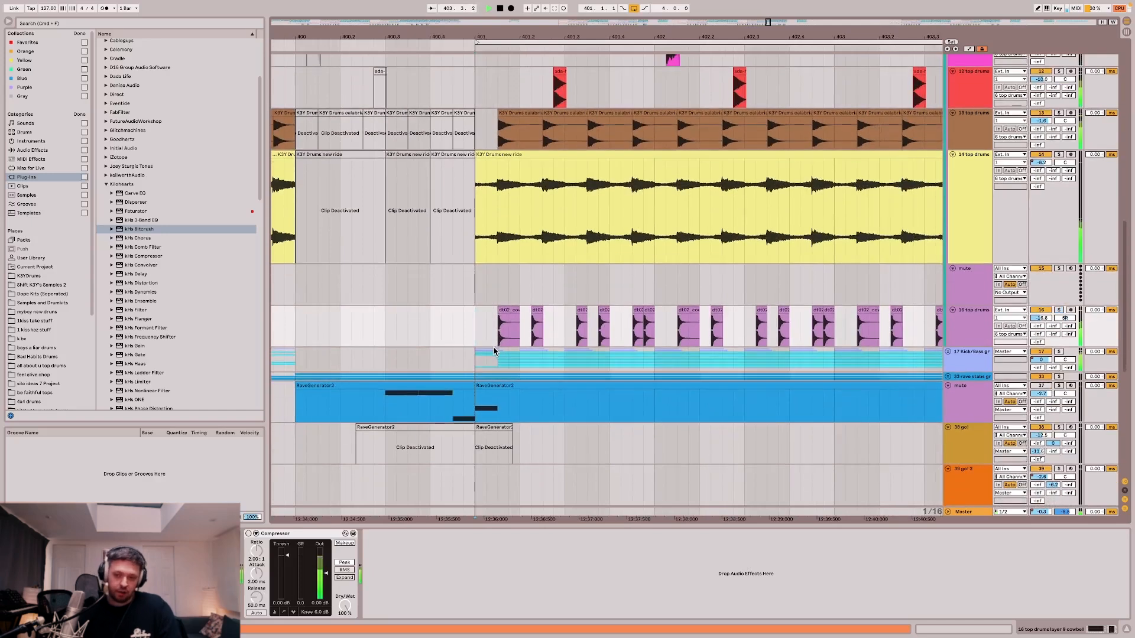
scroll(522, 330, "down", 6)
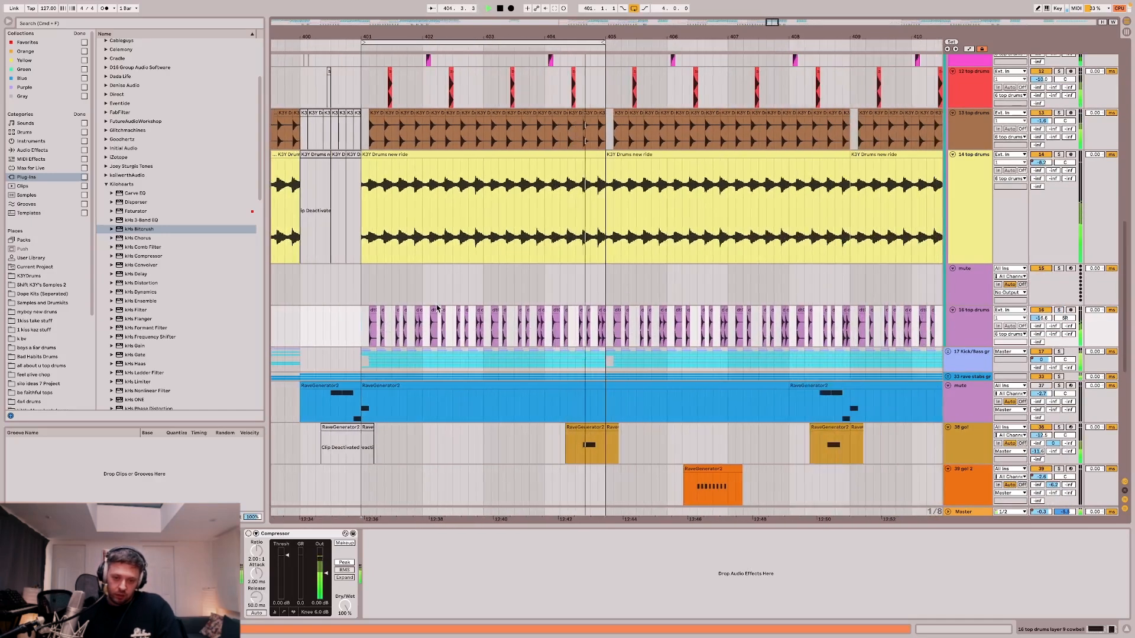
scroll(437, 308, "down", 3)
key("space")
Set the loop on the arrangement to eight bars starting at bar 401.
left_click_drag(384, 359, 728, 357)
key("super+l")
scroll(412, 242, "up", 10)
scroll(413, 242, "down", 15)
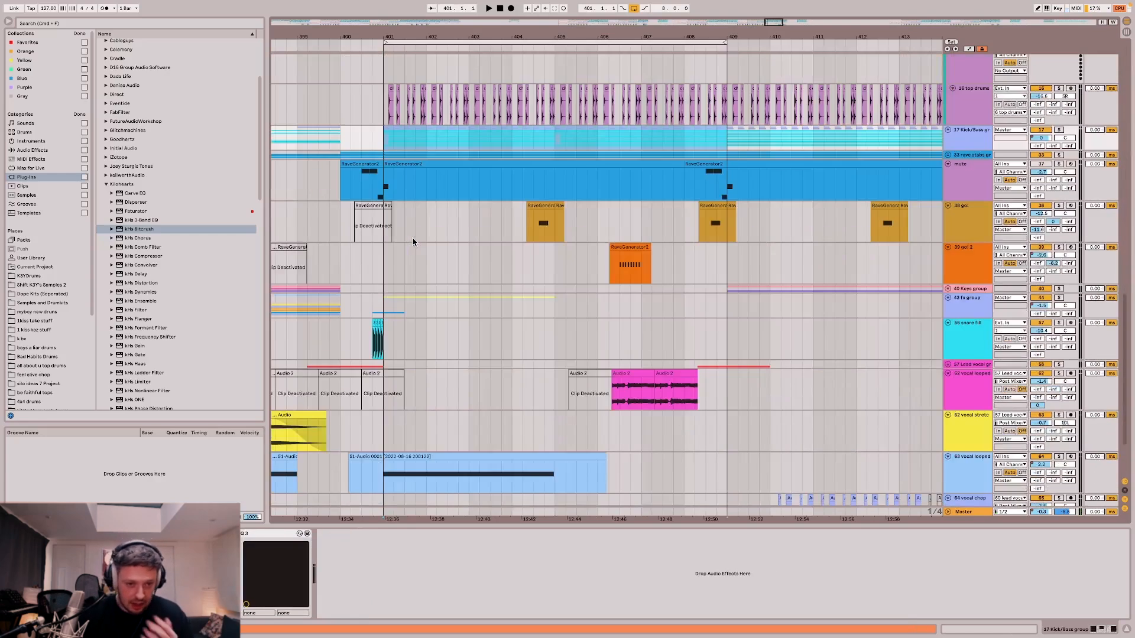
Fold the Drums group so that its clap and top drums tracks are hidden.
scroll(414, 242, "up", 3)
scroll(414, 242, "right", 1)
scroll(413, 242, "up", 10)
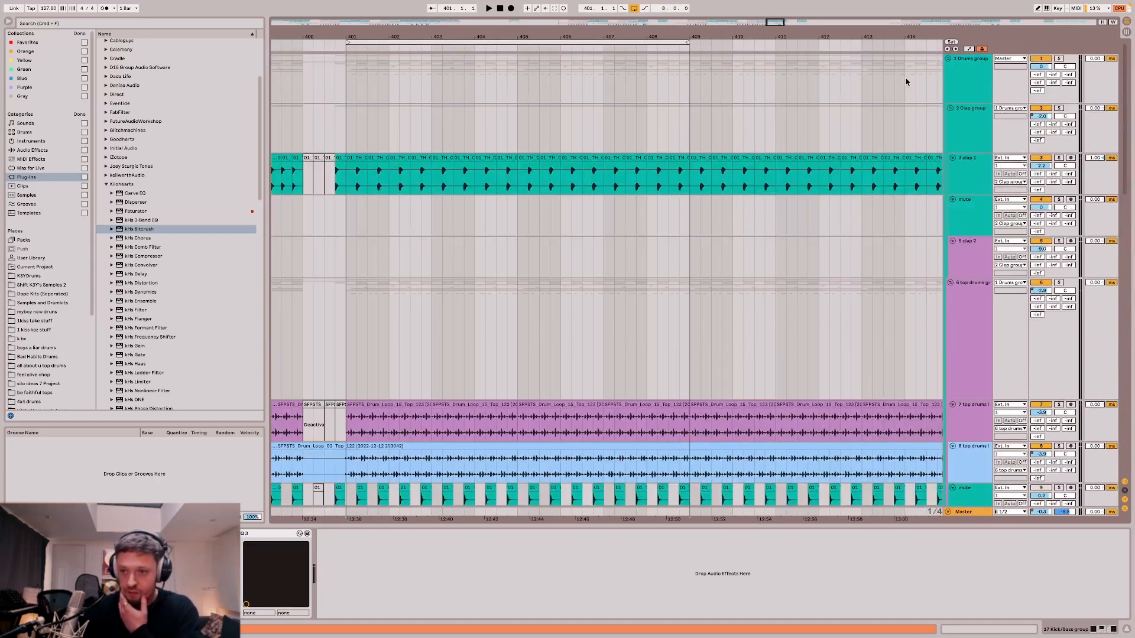
left_click(951, 80)
scroll(579, 189, "down", 10)
scroll(578, 190, "left", 4)
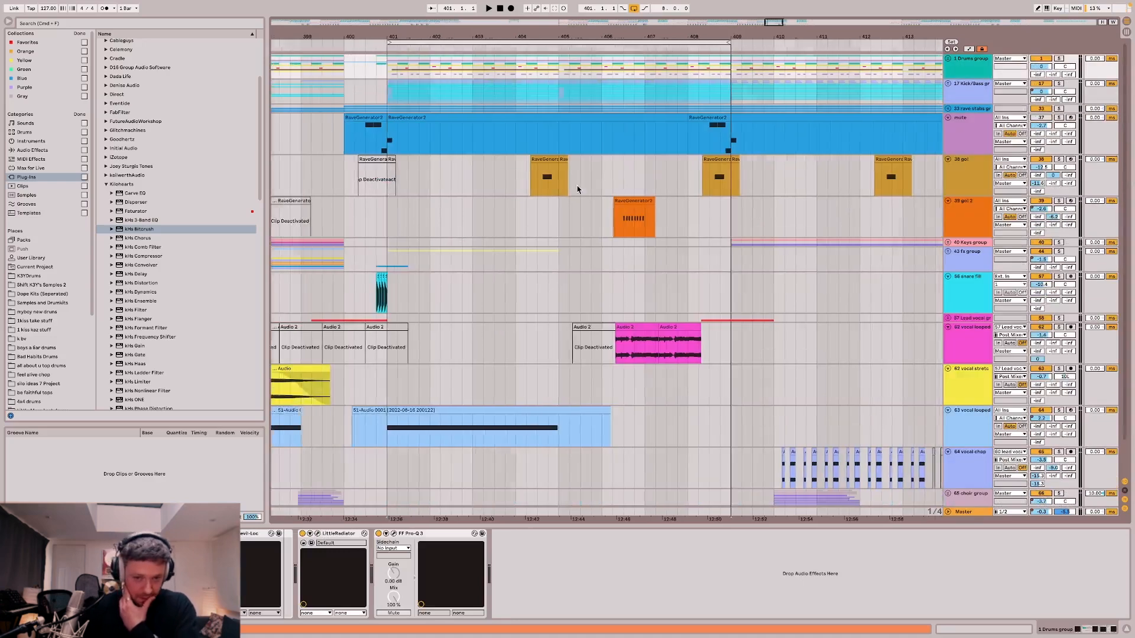
Select the snare fill just before bar 401 and view its device chain.
scroll(579, 189, "down", 1)
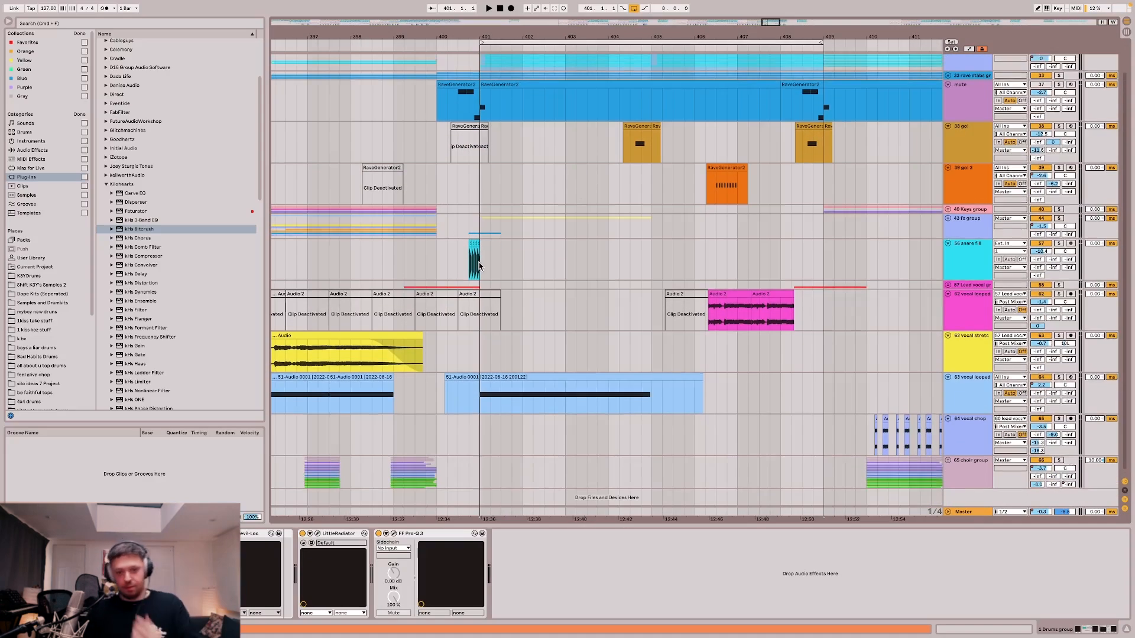
scroll(477, 266, "down", 3)
left_click(476, 254)
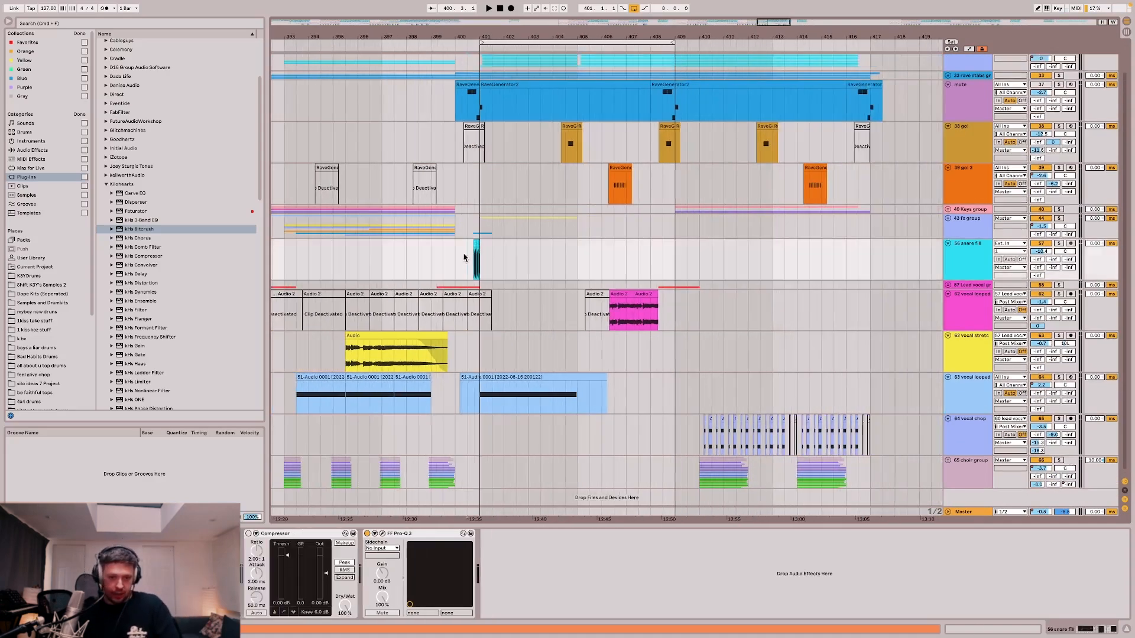
scroll(475, 254, "down", 3)
scroll(476, 254, "left", 4)
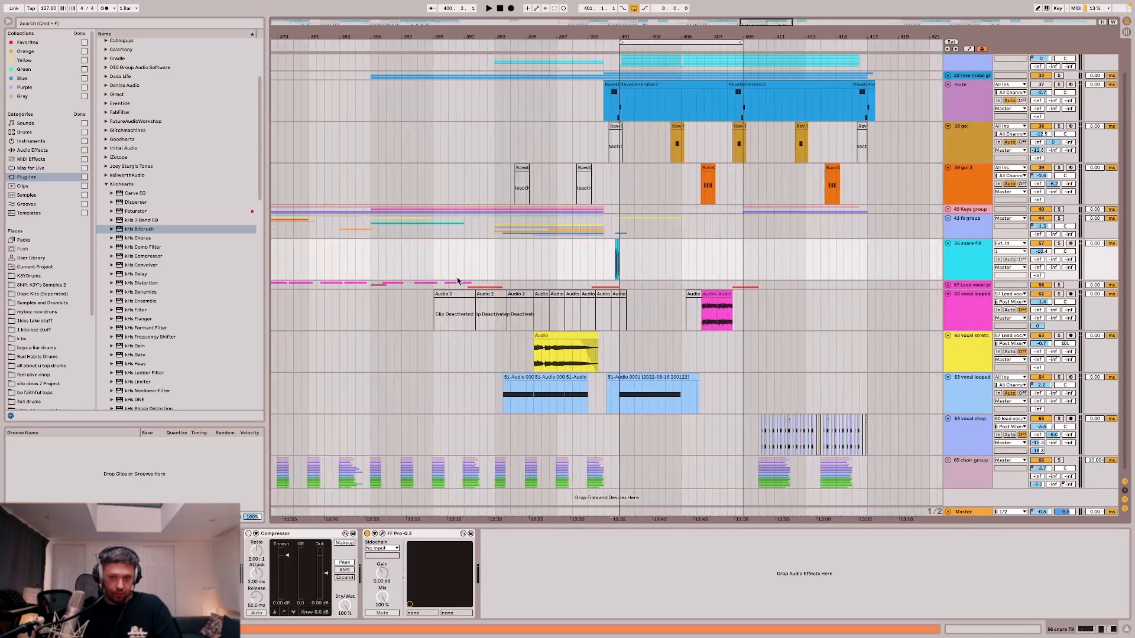
Unfold the Keys group, select the piano track to show its devices and reduce the track's height.
left_click(948, 210)
left_click(964, 271)
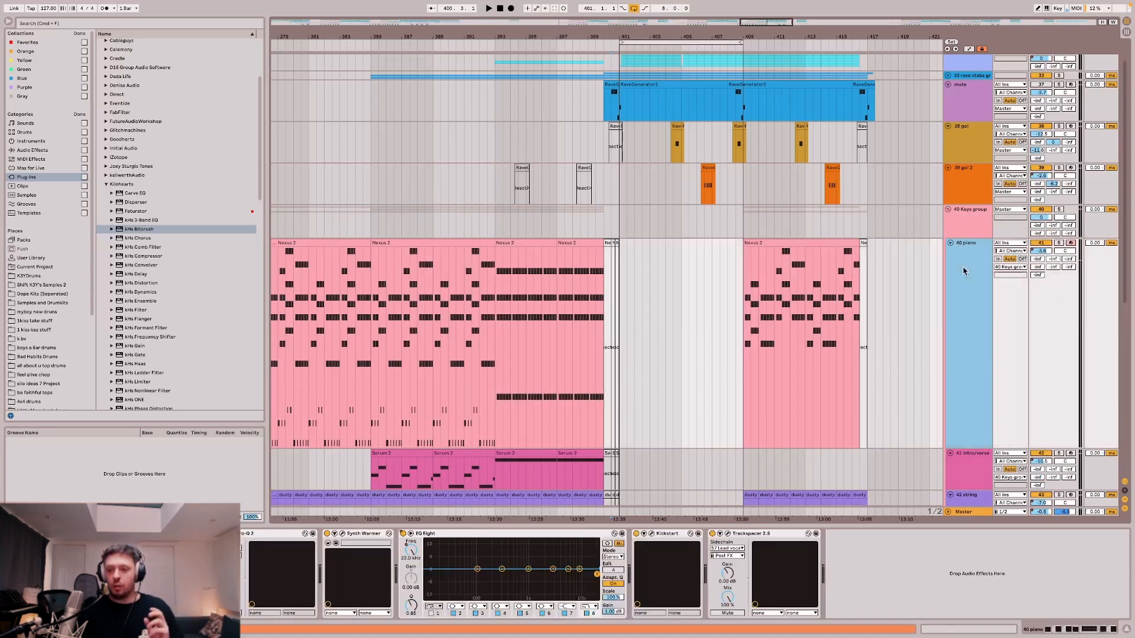
left_click_drag(970, 449, 969, 384)
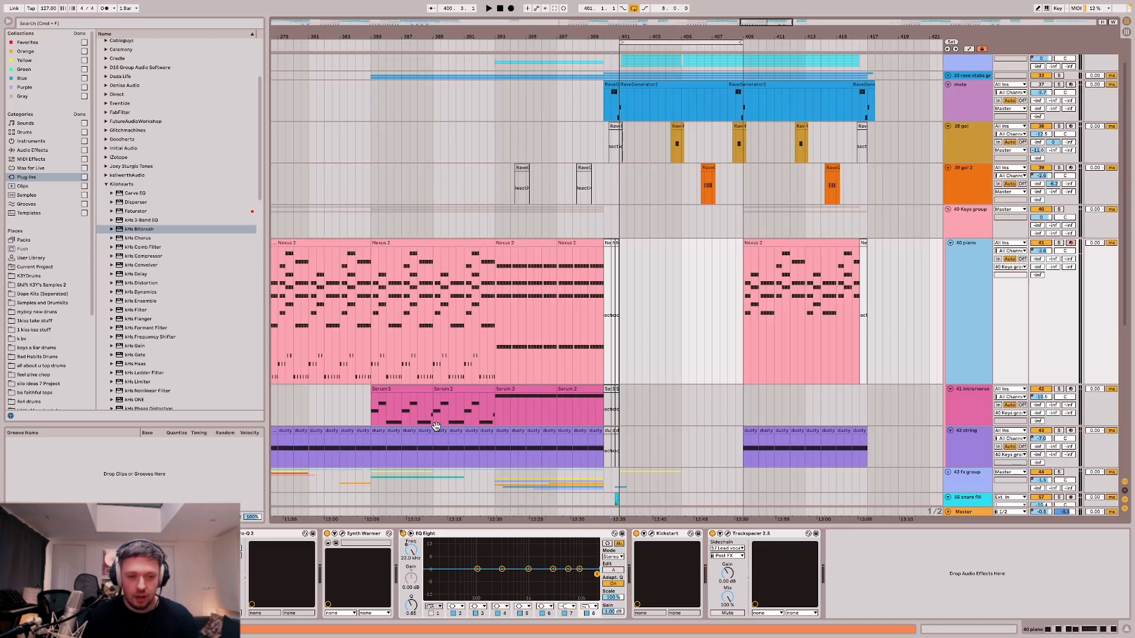
scroll(368, 321, "down", 5)
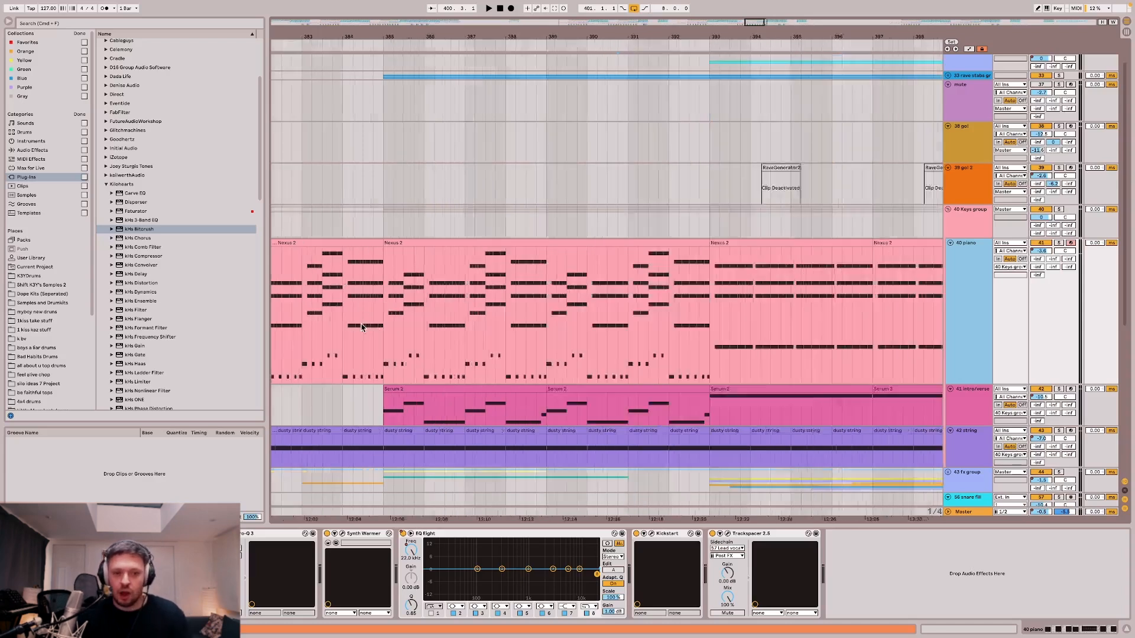
scroll(414, 298, "up", 8)
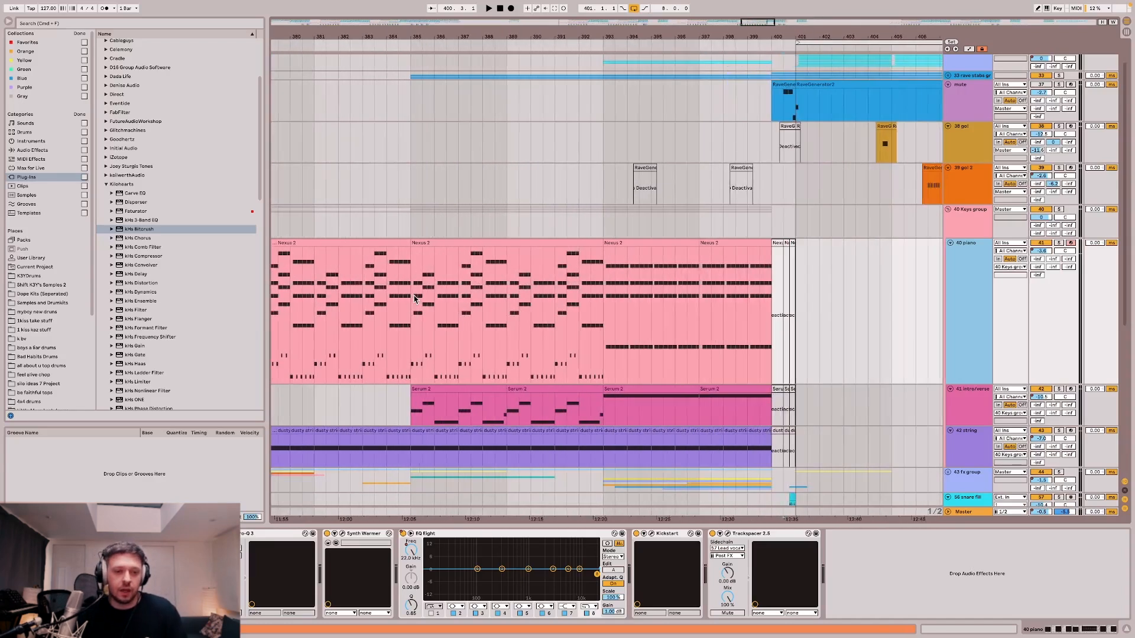
Play back the soloed keys group from bar 385 and look over the section around it.
left_click(414, 298)
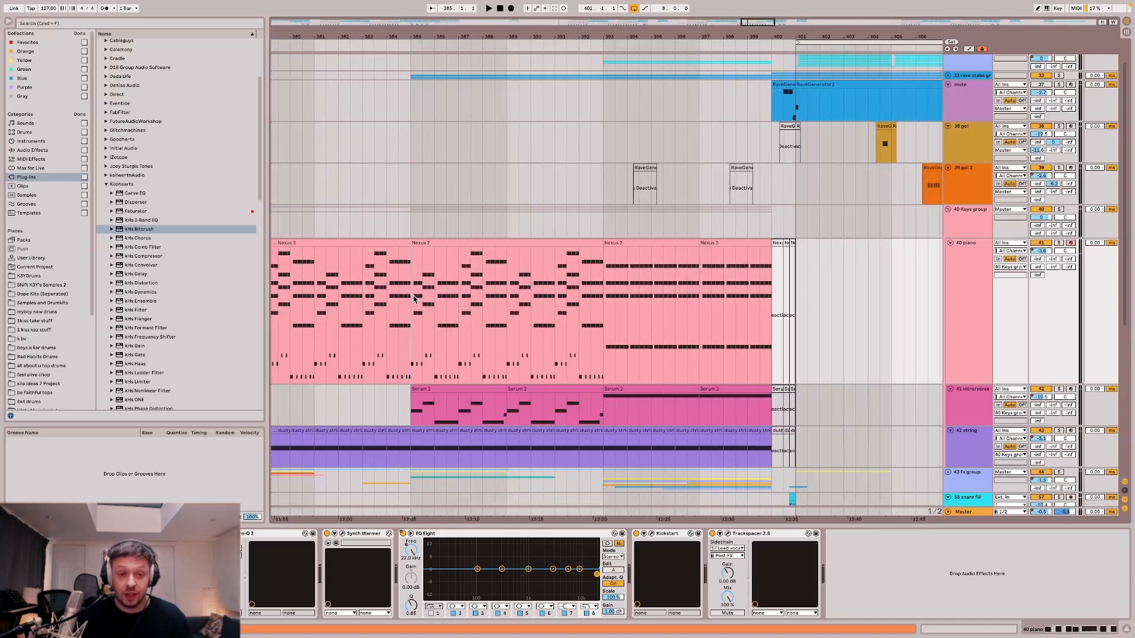
key("space")
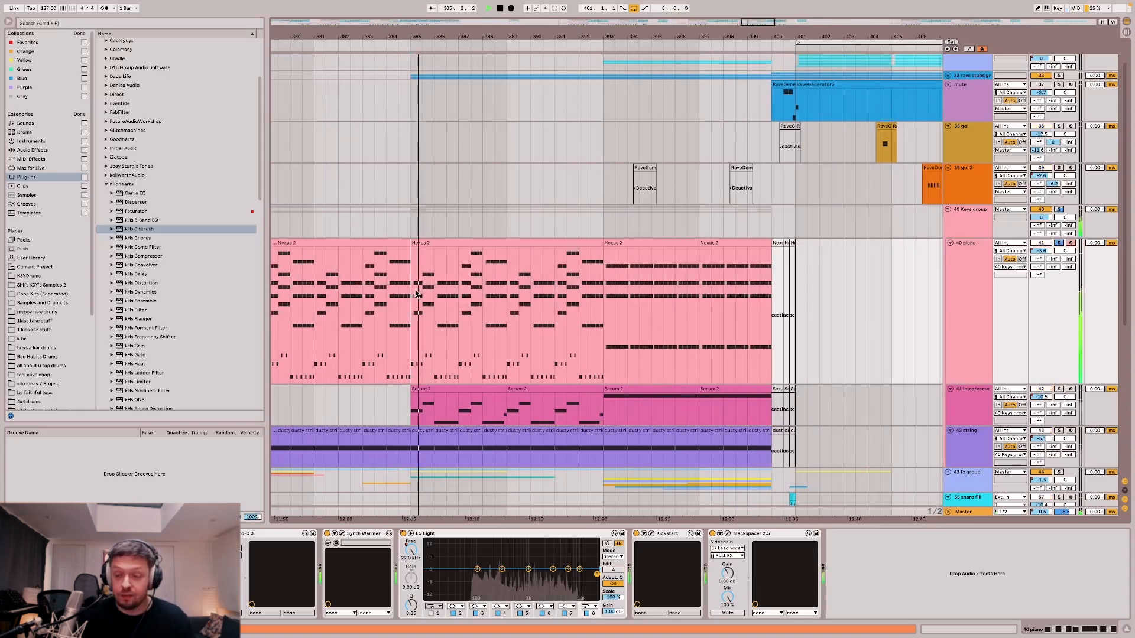
scroll(417, 294, "left", 5)
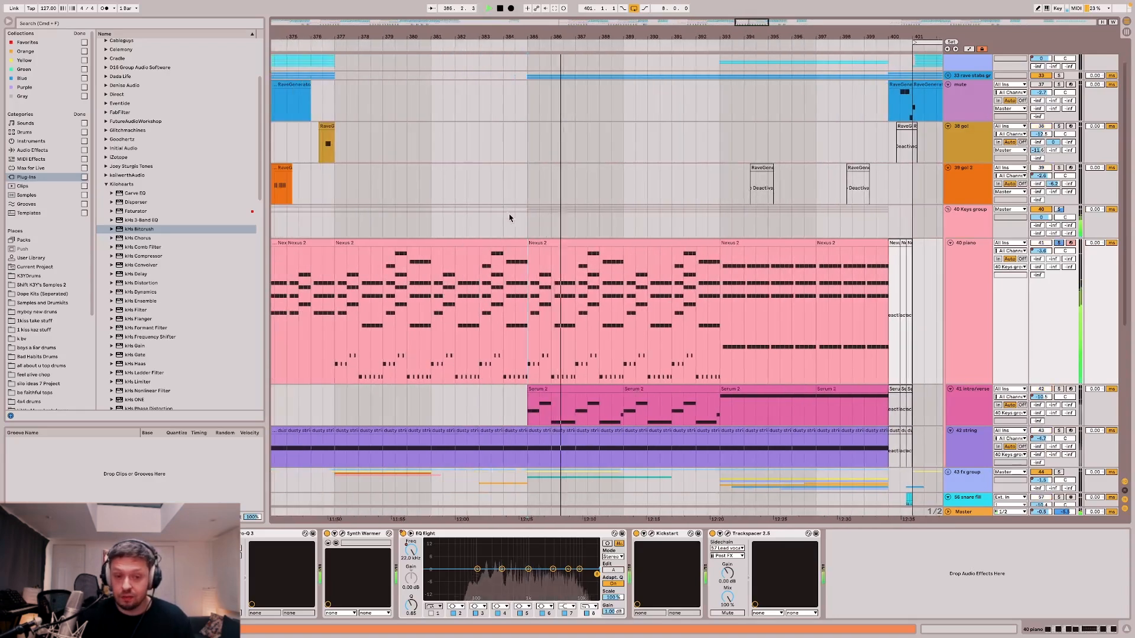
left_click(527, 215)
scroll(567, 218, "up", 3)
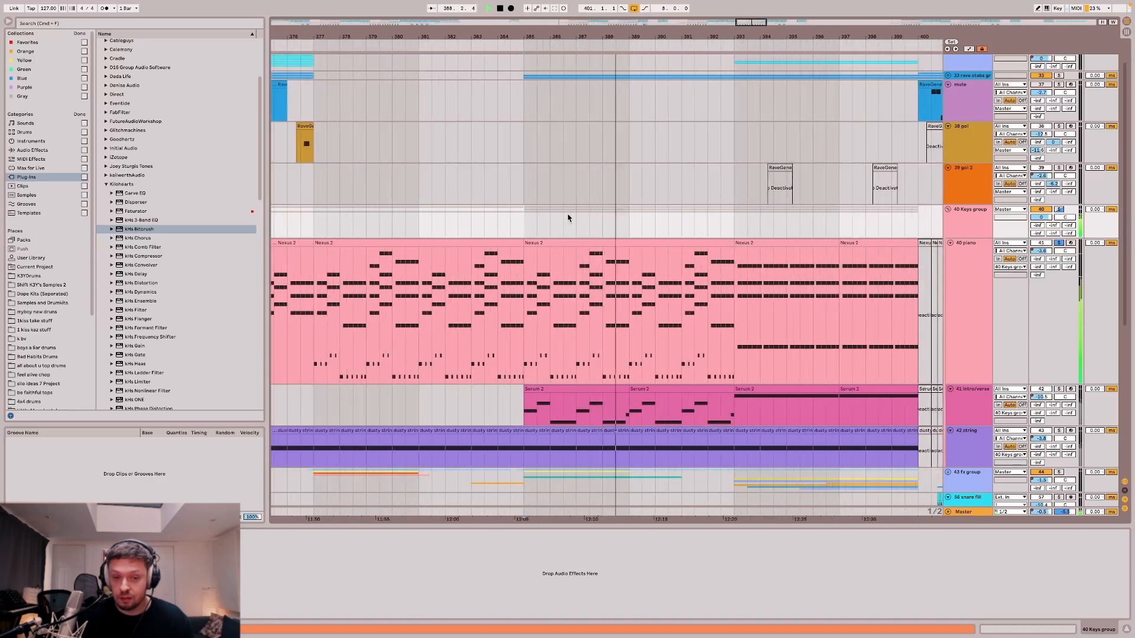
scroll(568, 217, "left", 5)
scroll(568, 218, "right", 5)
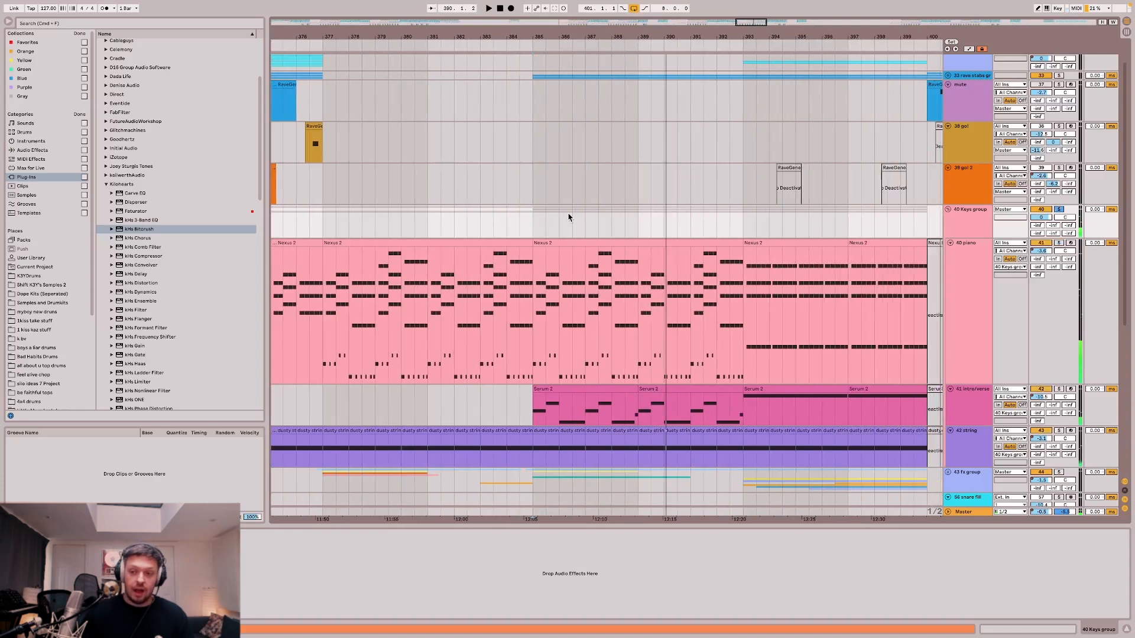
Open the piano track's Nexus 2 clip at bar 385 in the note editor and play it back.
double_click(536, 259)
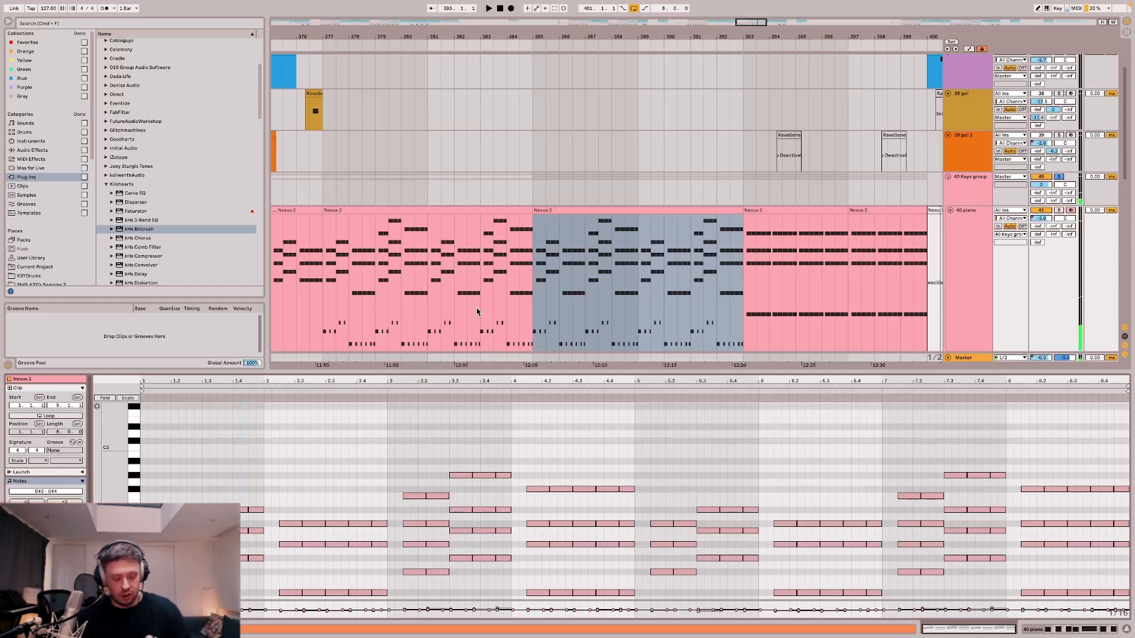
left_click(535, 249)
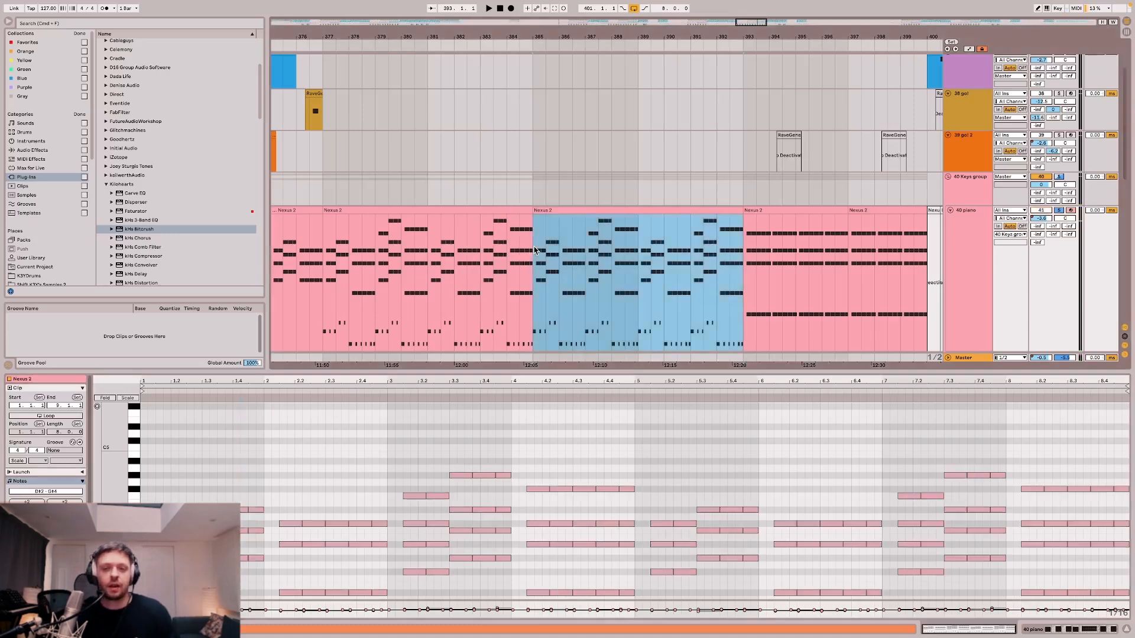
key("space")
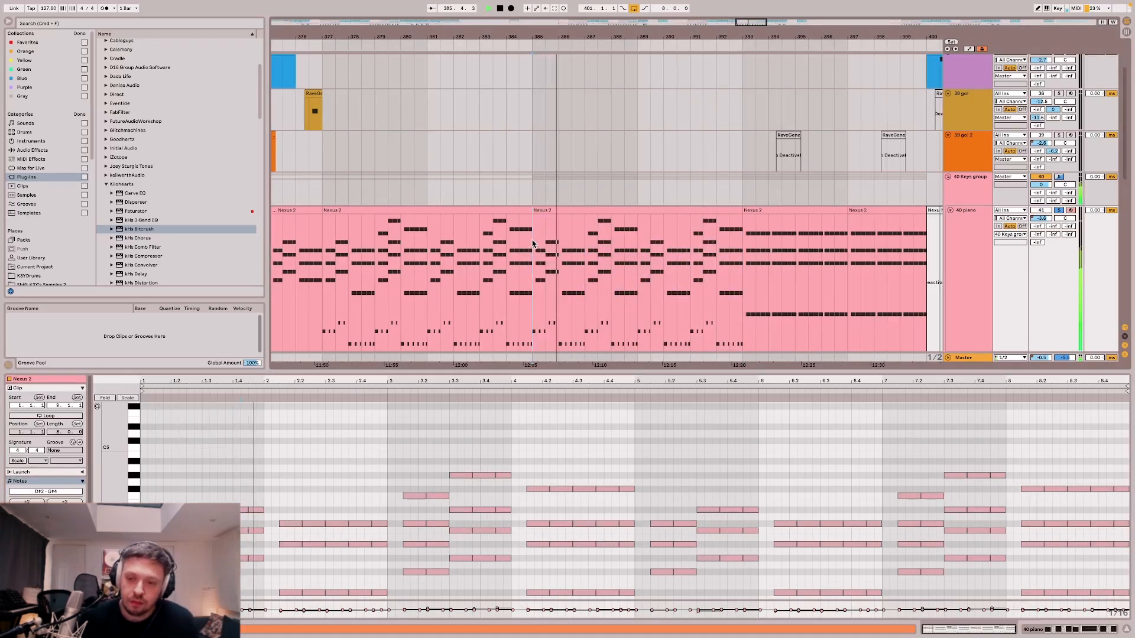
key("ctrl+Left")
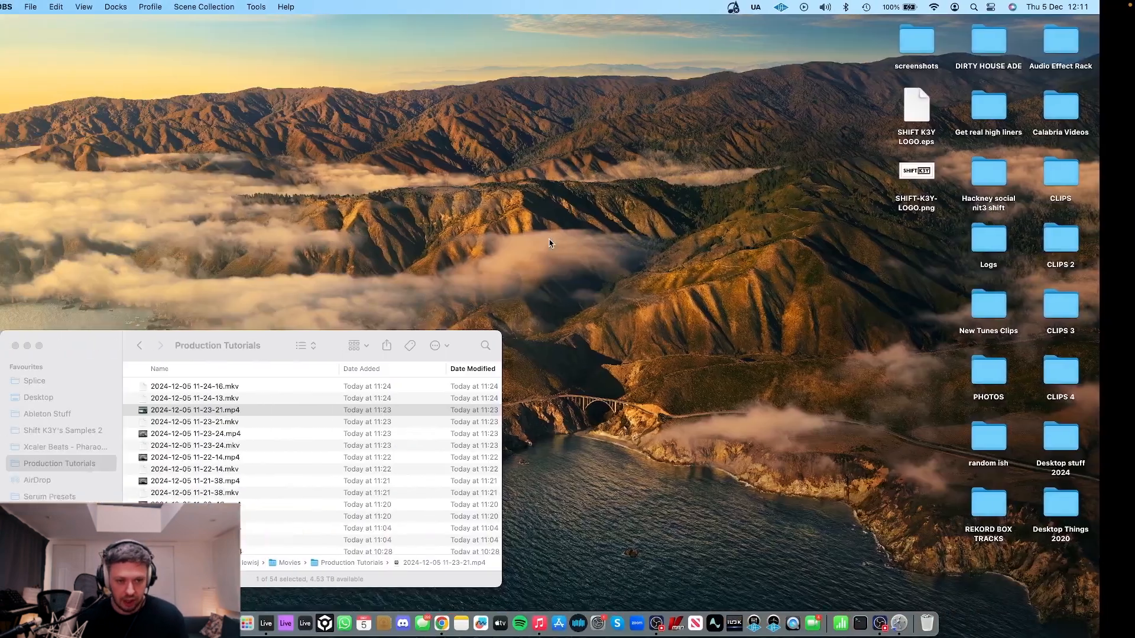
key("ctrl+Right")
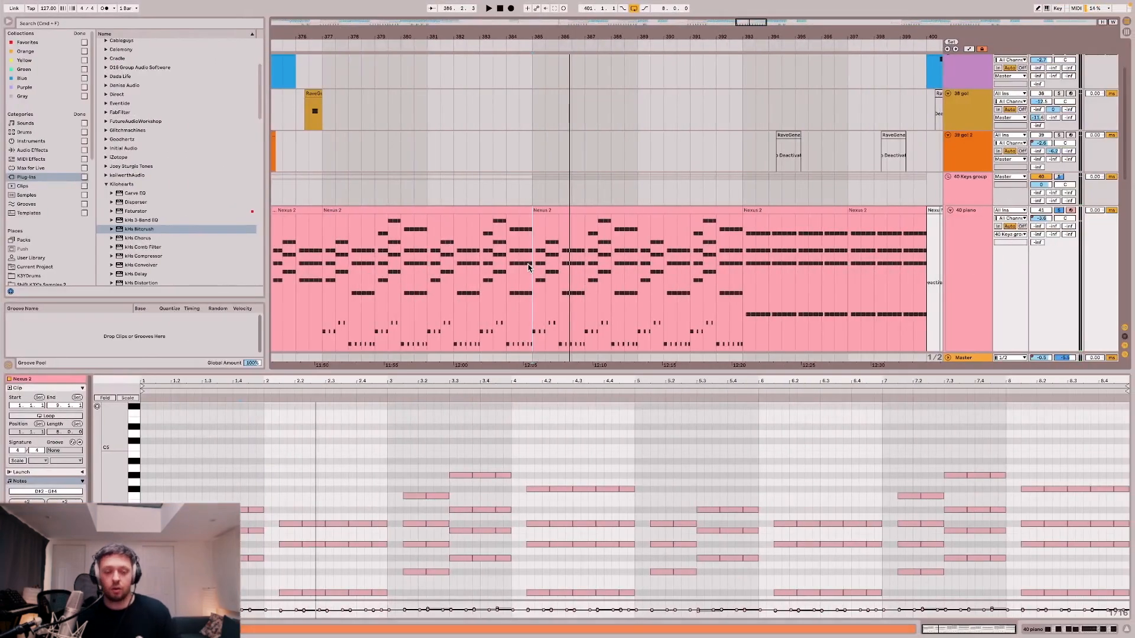
key("space")
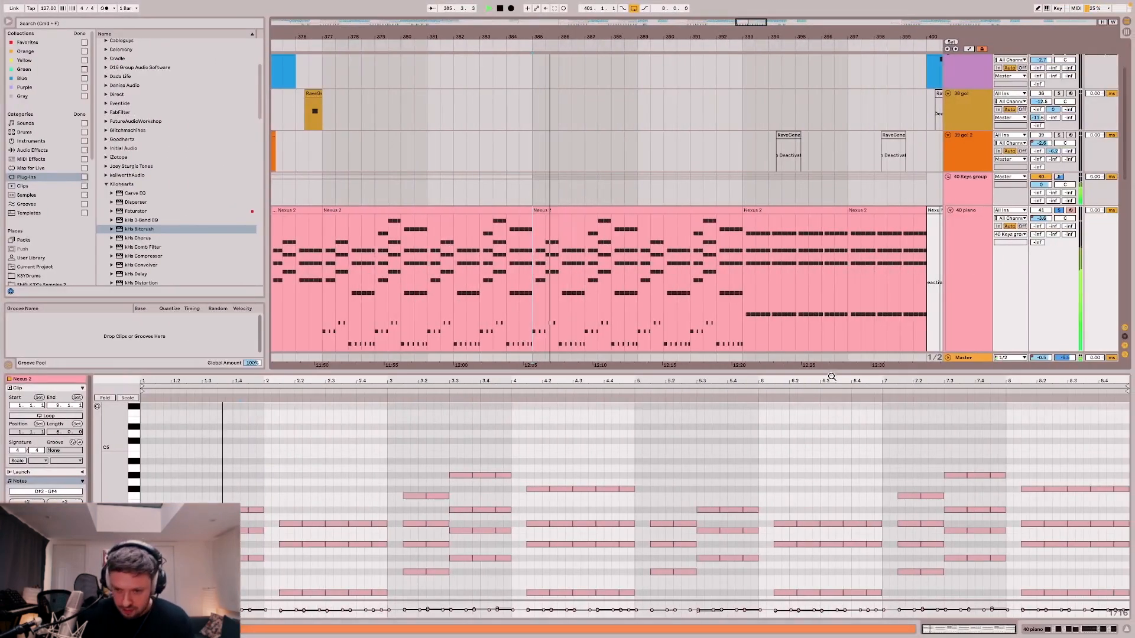
Switch from the clip's notes to the piano track's device chain and replay the part from bar 385.
left_click_drag(831, 371, 787, 408)
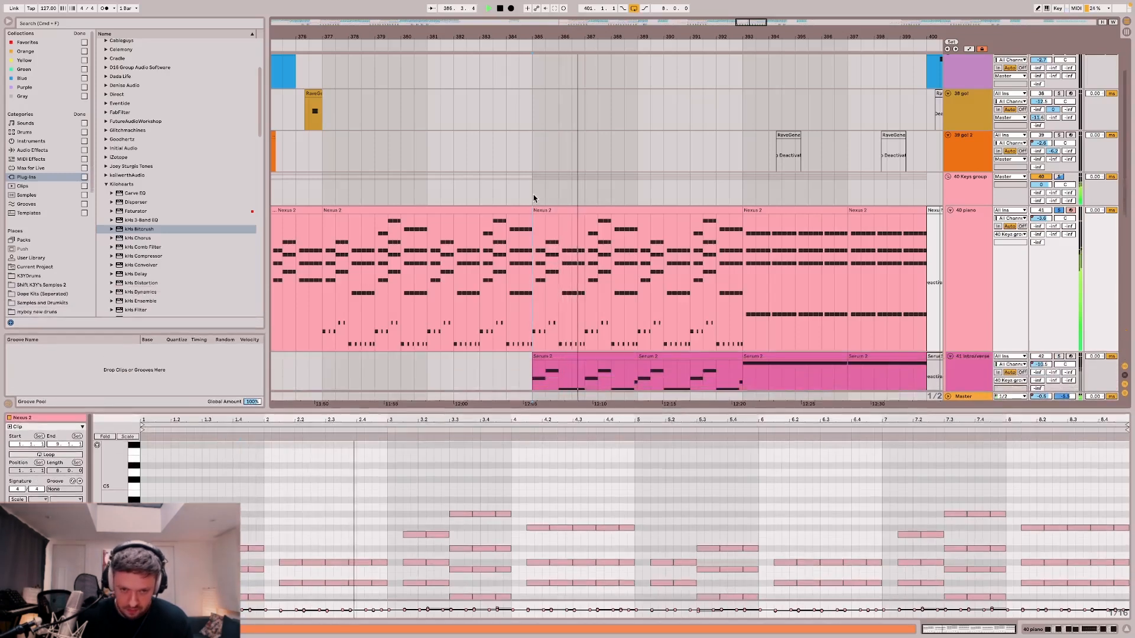
left_click(534, 198)
key("space")
left_click(1110, 633)
left_click(966, 300)
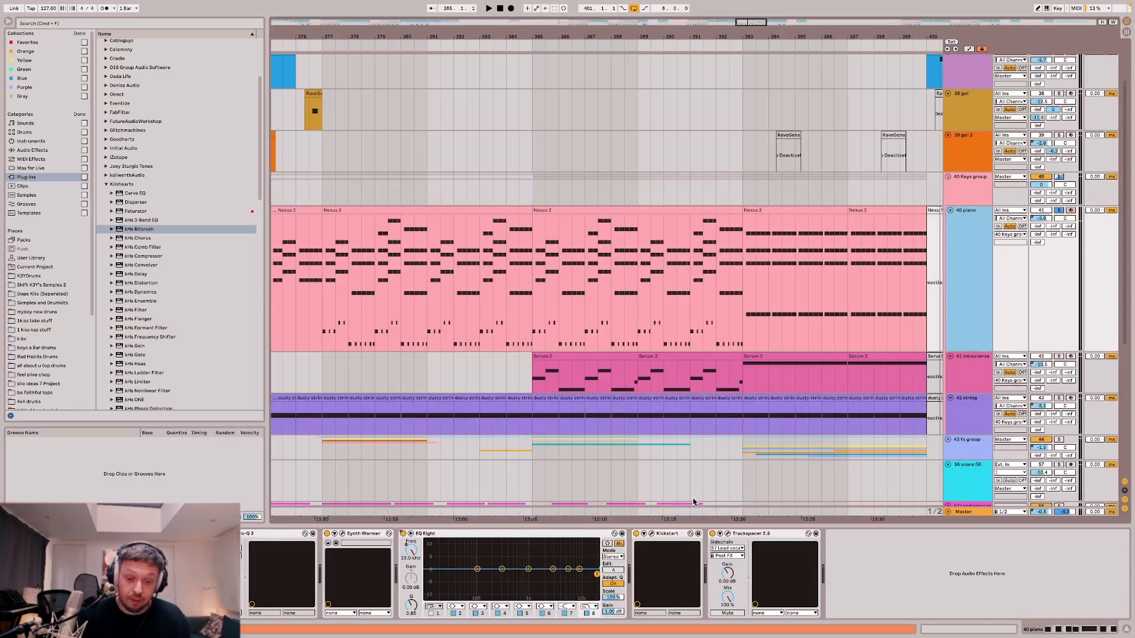
key("space")
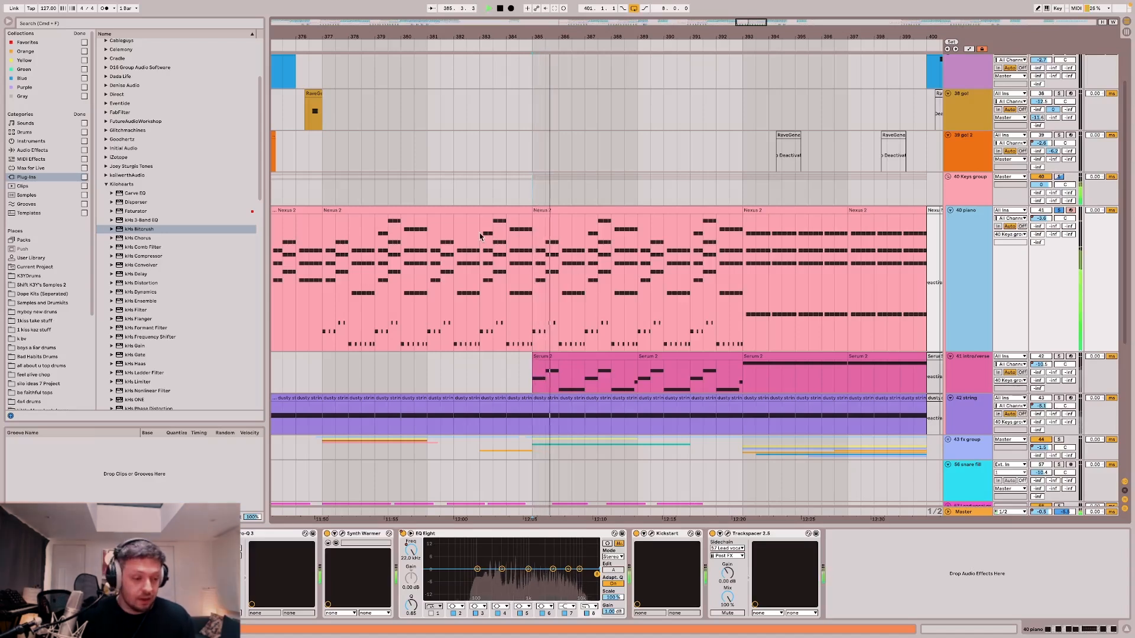
Place the edit position at bar 377 on the piano track and unfold the Lead vocal group.
scroll(501, 225, "down", 3)
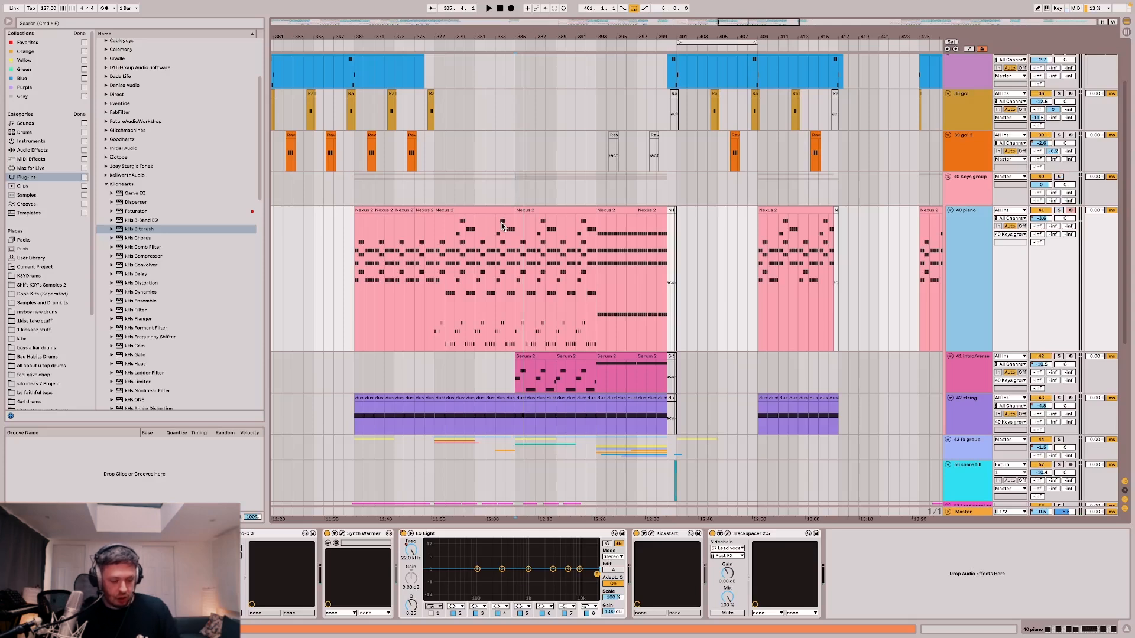
scroll(501, 228, "left", 3)
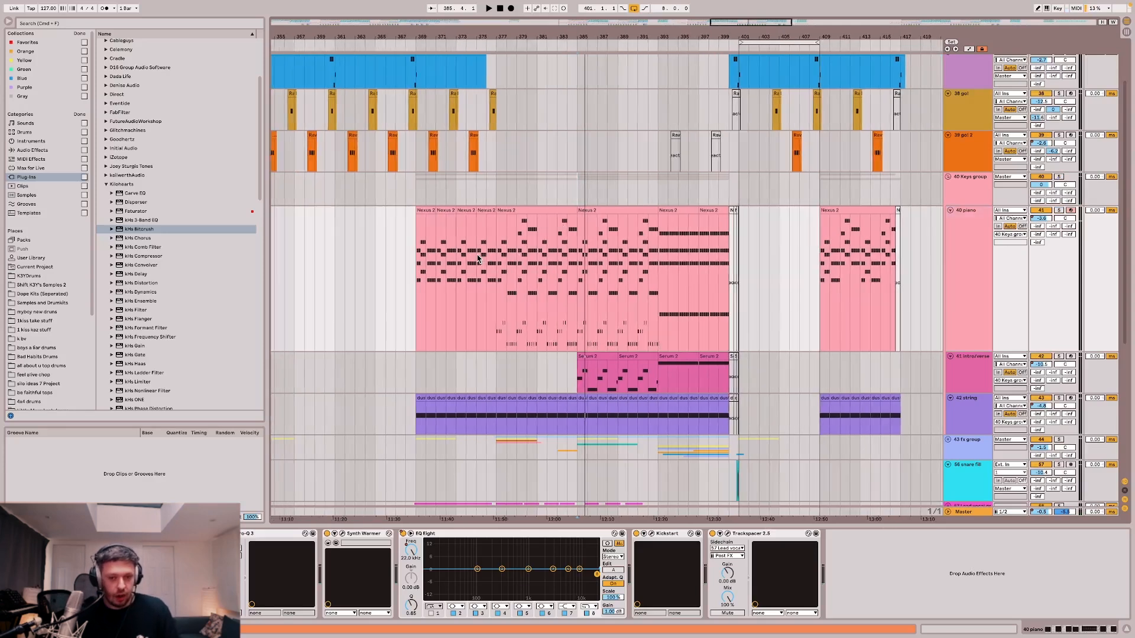
left_click(500, 267)
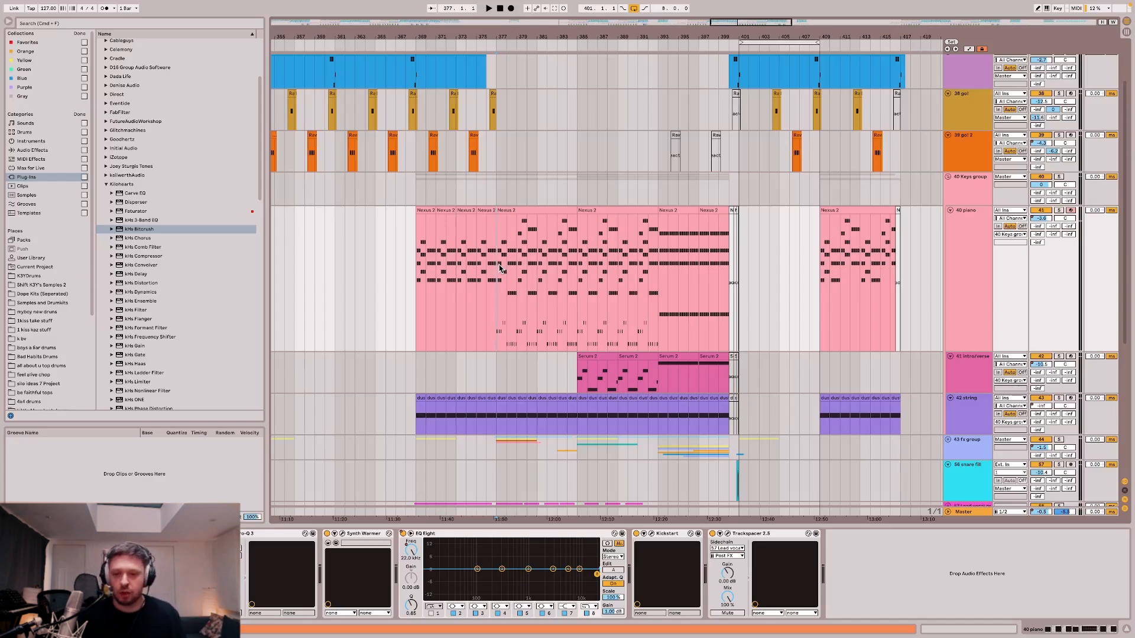
scroll(500, 268, "down", 8)
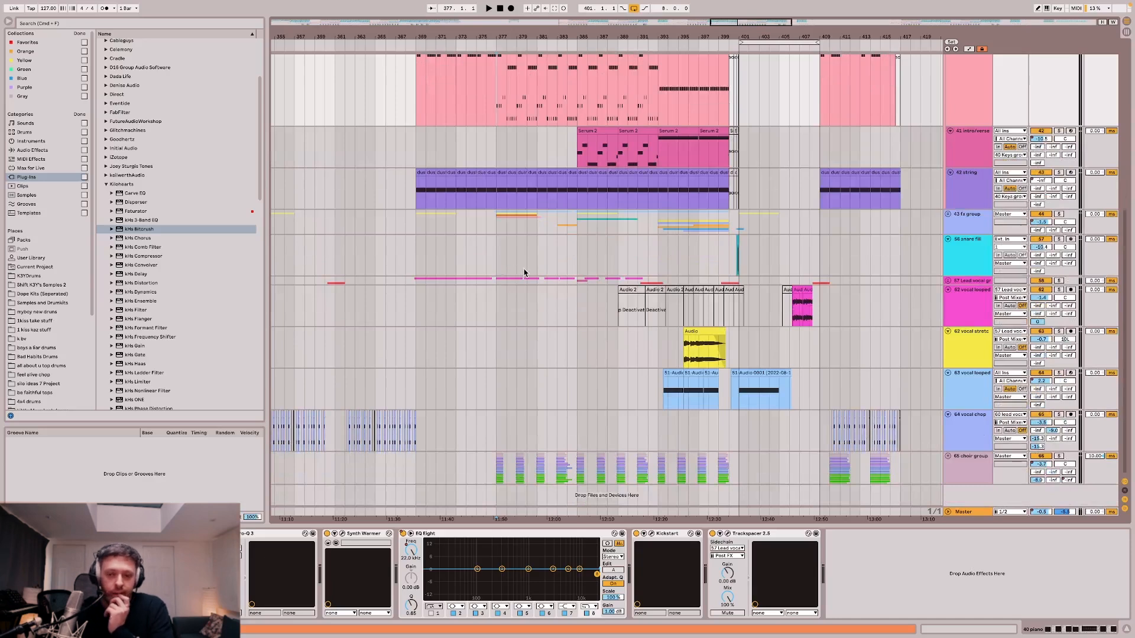
left_click(949, 280)
Examine the lead vocal clips across the arrangement and how they line up with the keys sections.
scroll(456, 248, "down", 10)
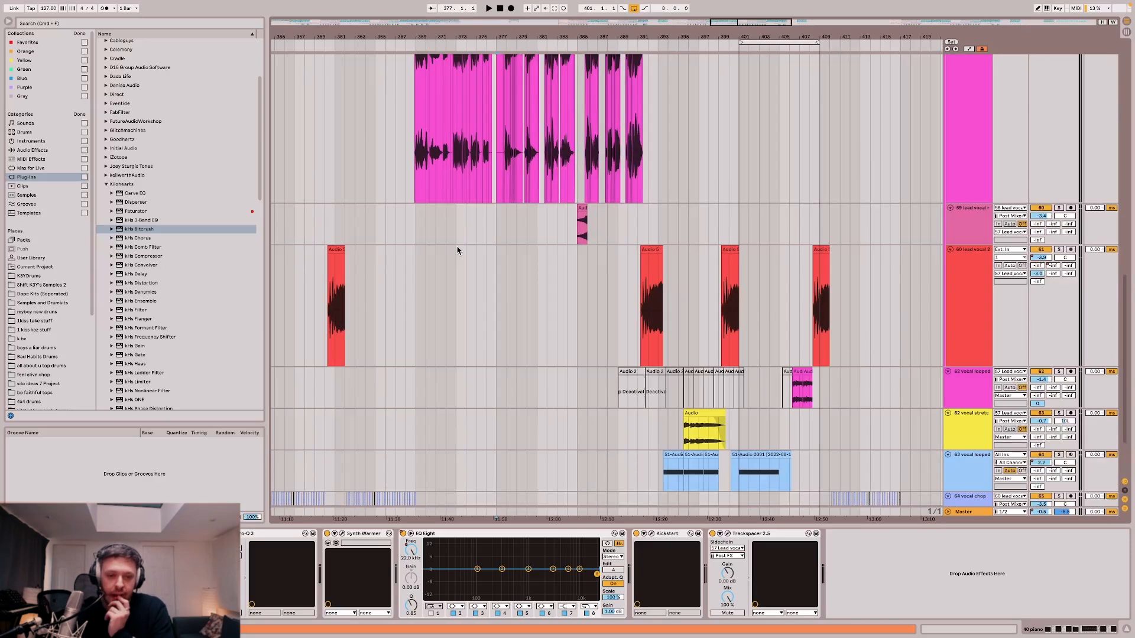
scroll(469, 254, "up", 8)
scroll(496, 228, "down", 8)
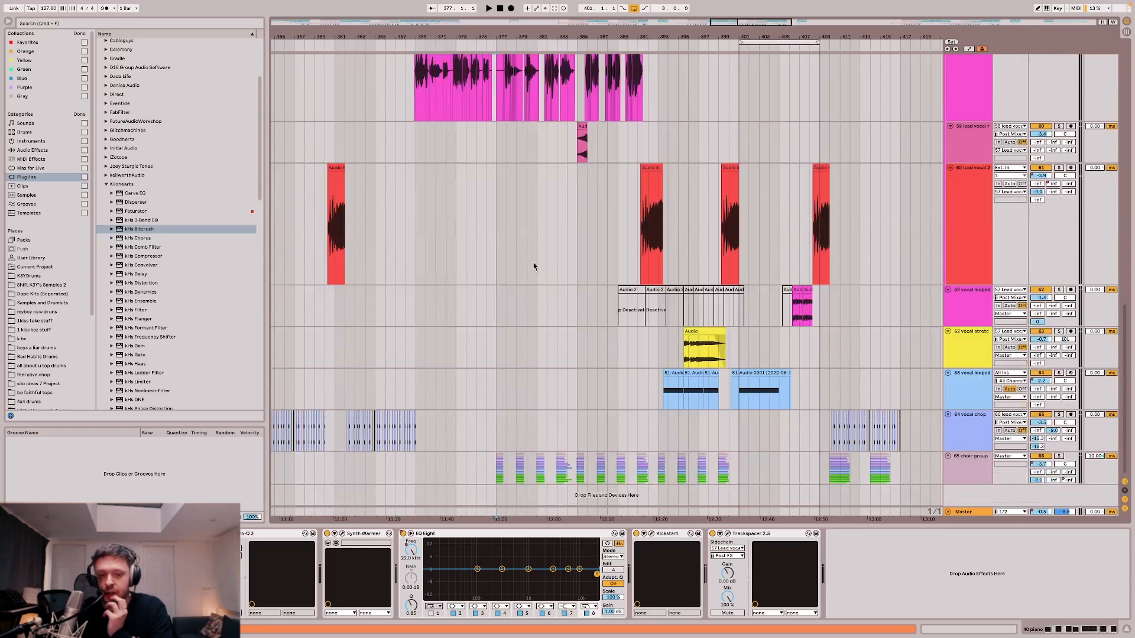
scroll(494, 298, "up", 4)
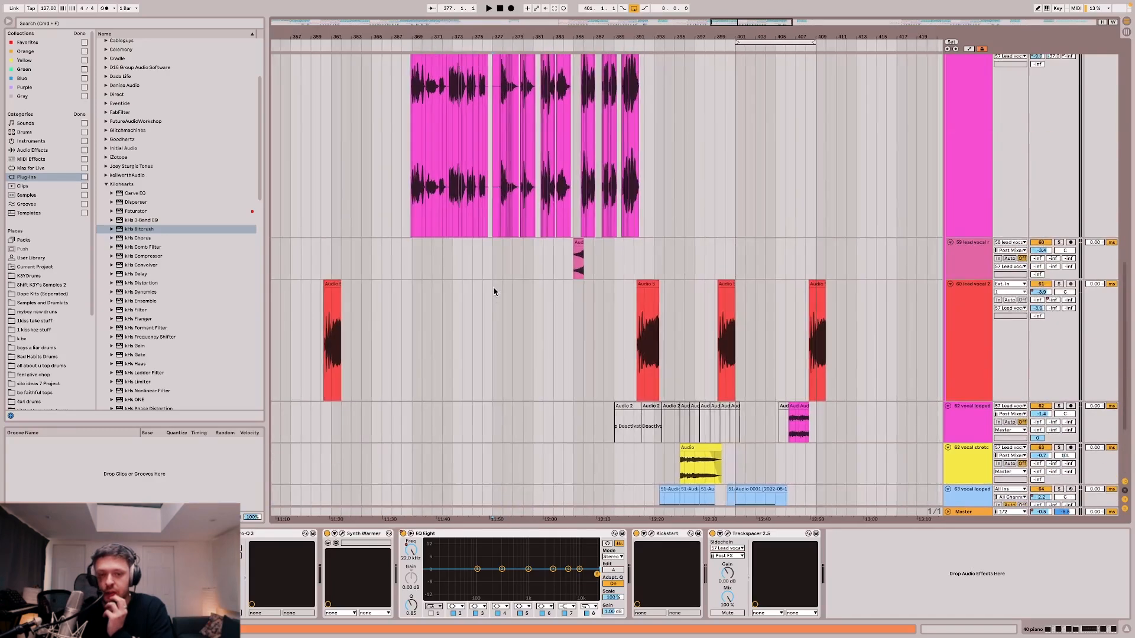
scroll(483, 195, "up", 5)
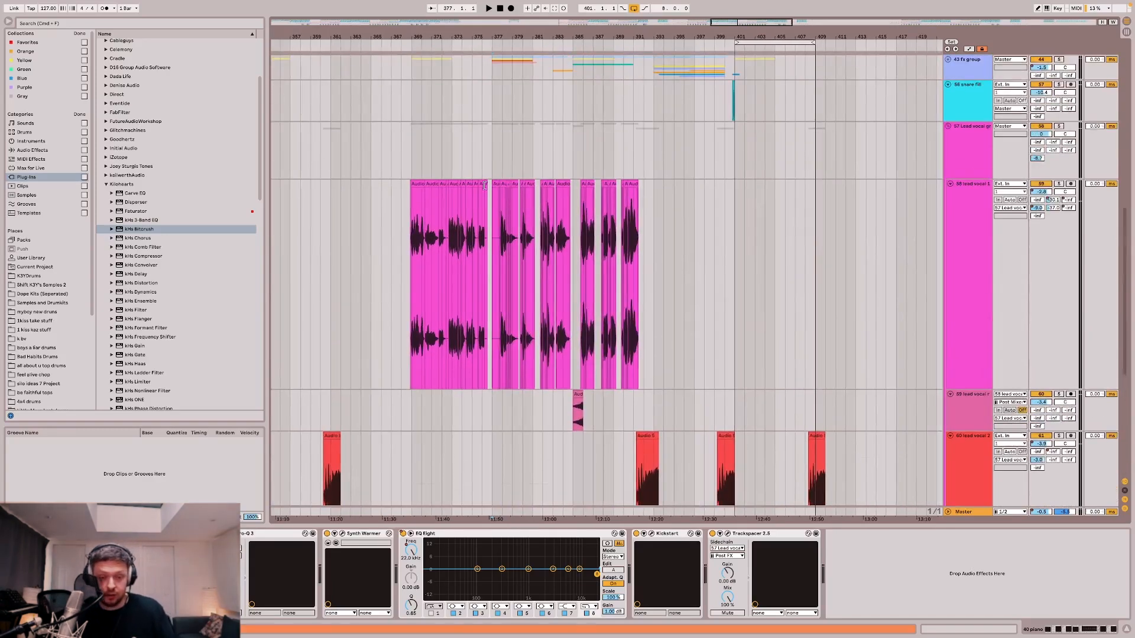
scroll(477, 227, "down", 3)
scroll(477, 226, "left", 6)
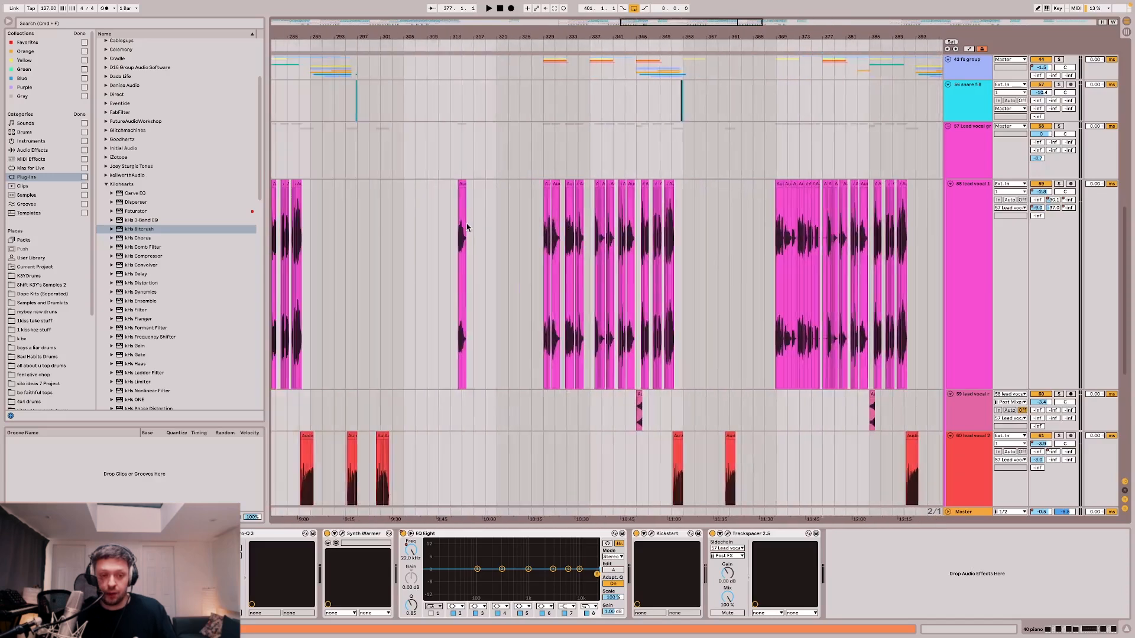
scroll(466, 225, "up", 15)
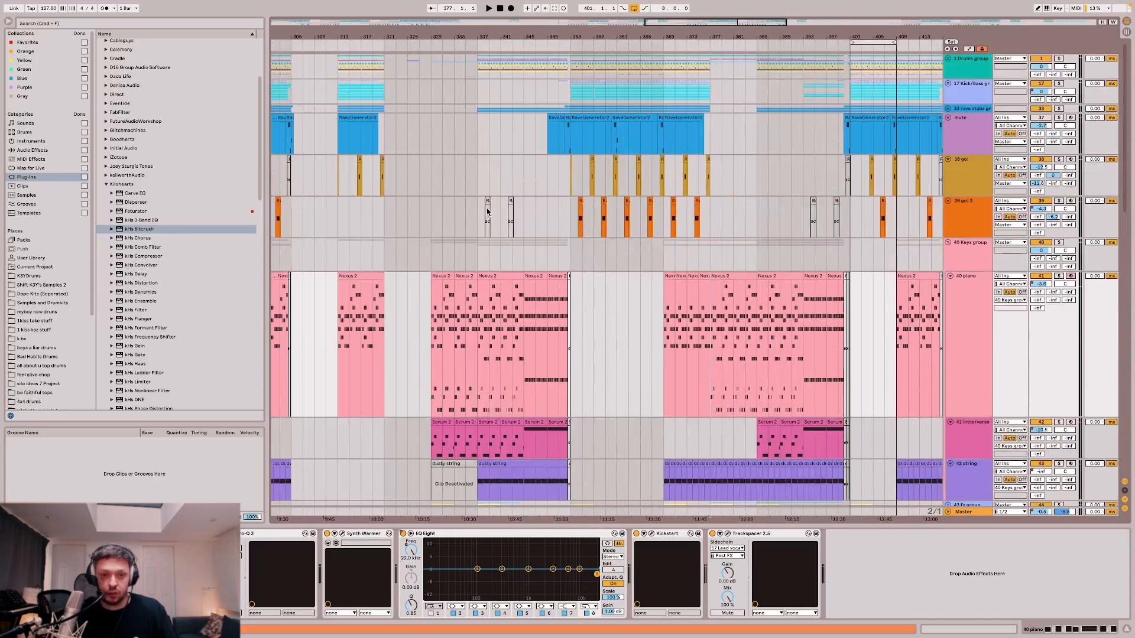
Select the keys group from bar 329 to bar 421 and loop that range.
left_click(451, 245)
scroll(451, 245, "right", 7)
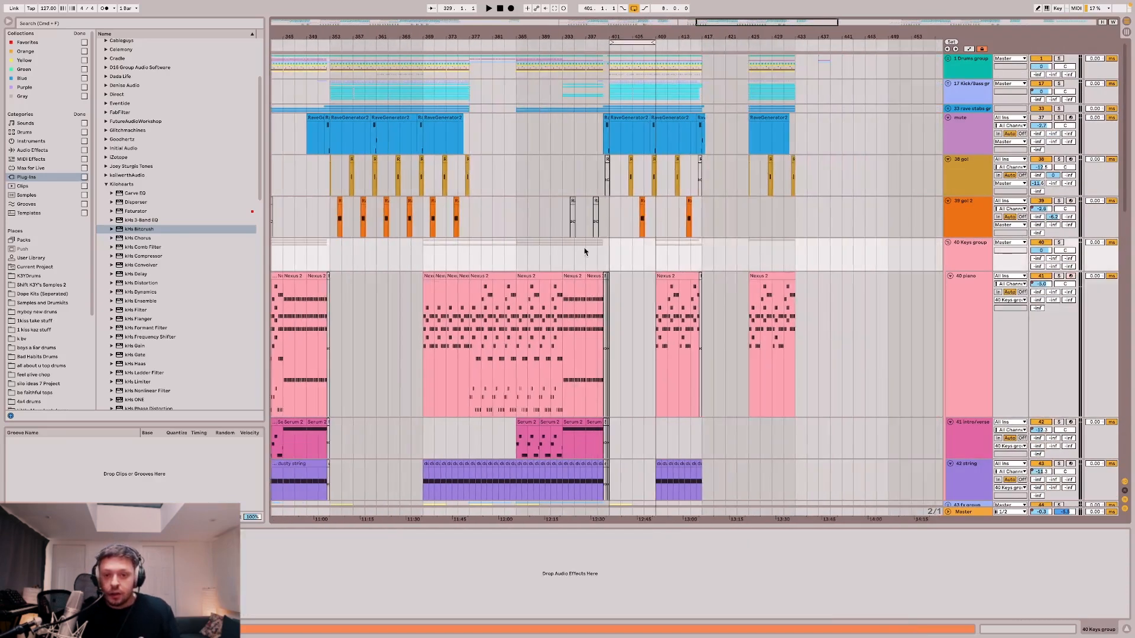
left_click(724, 252, "shift")
key("super+l")
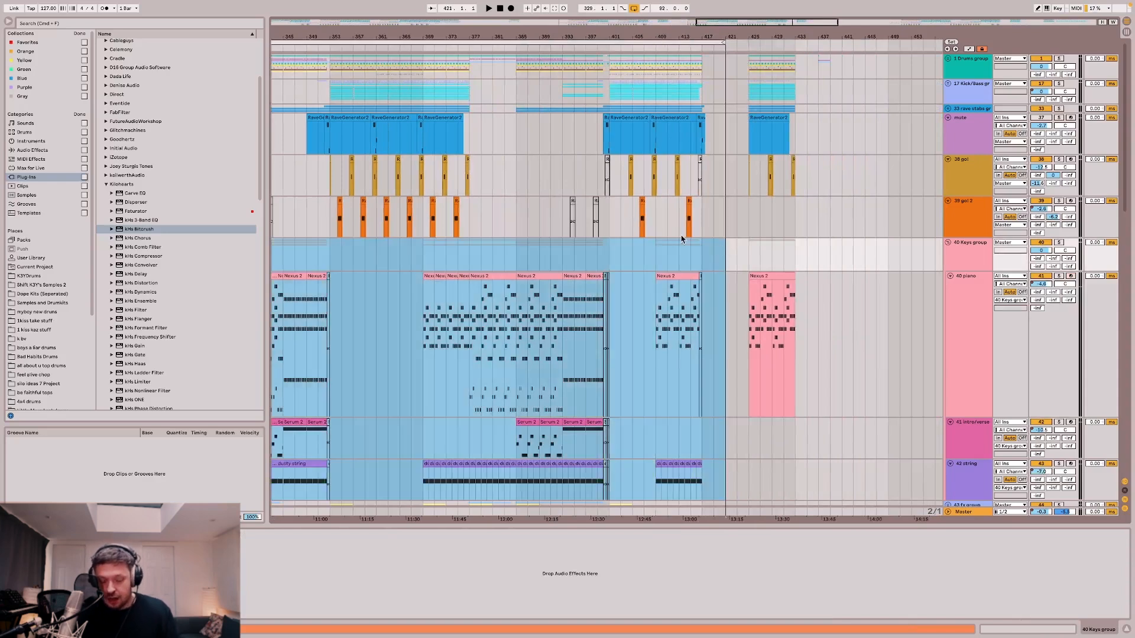
Examine the lead vocal phrases and the keys tracks between bars 329 and 351.
scroll(540, 240, "left", 8)
scroll(540, 240, "down", 5)
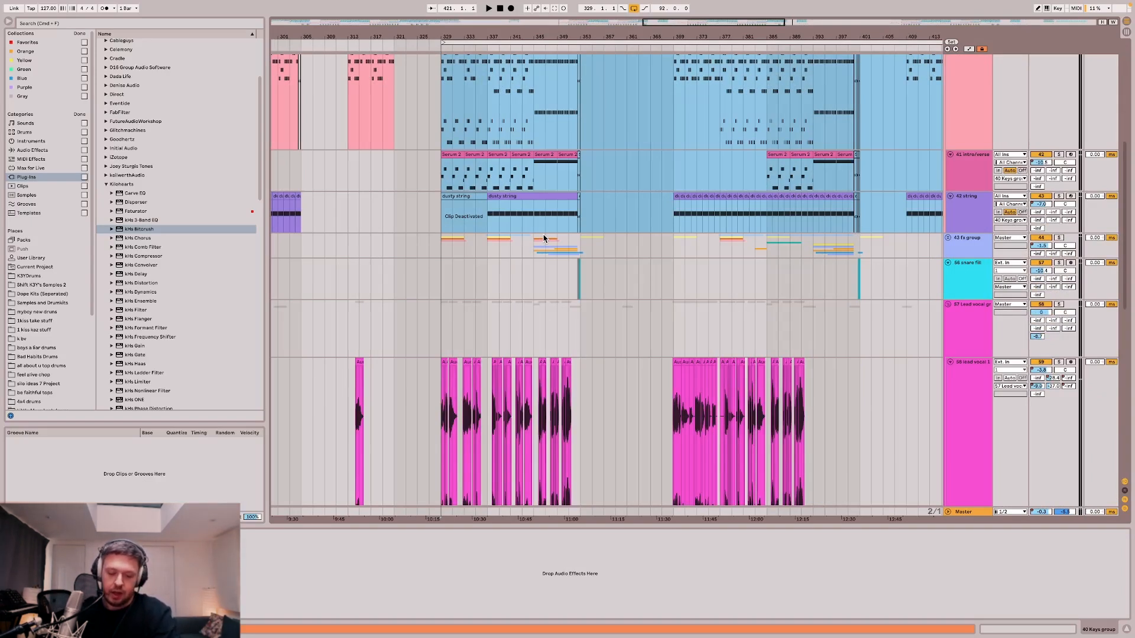
left_click(577, 319)
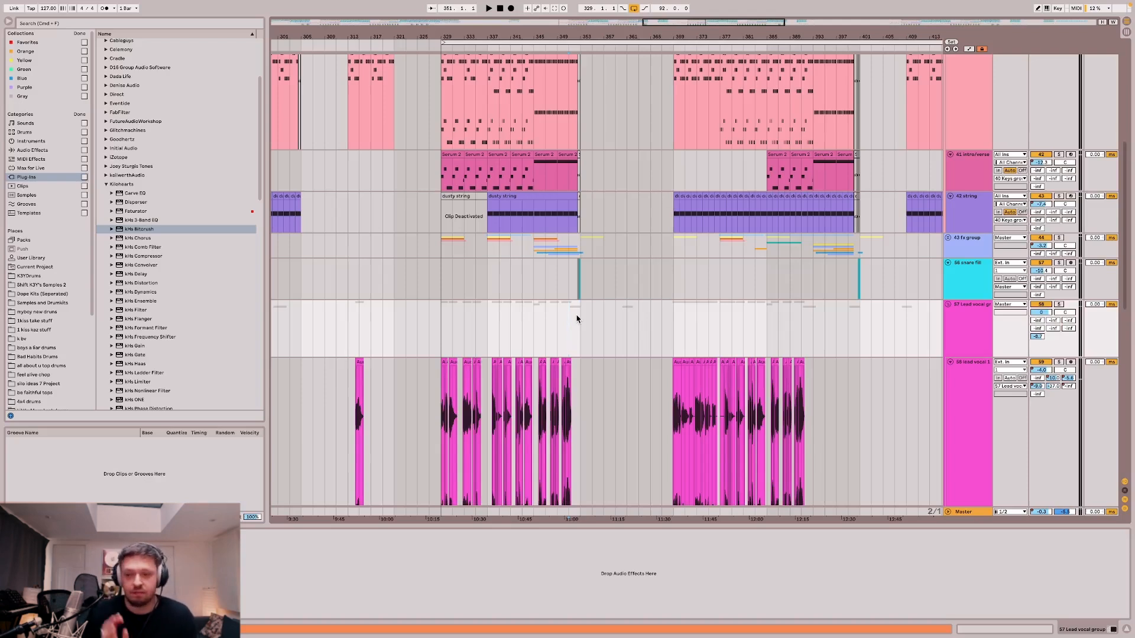
scroll(577, 319, "up", 5)
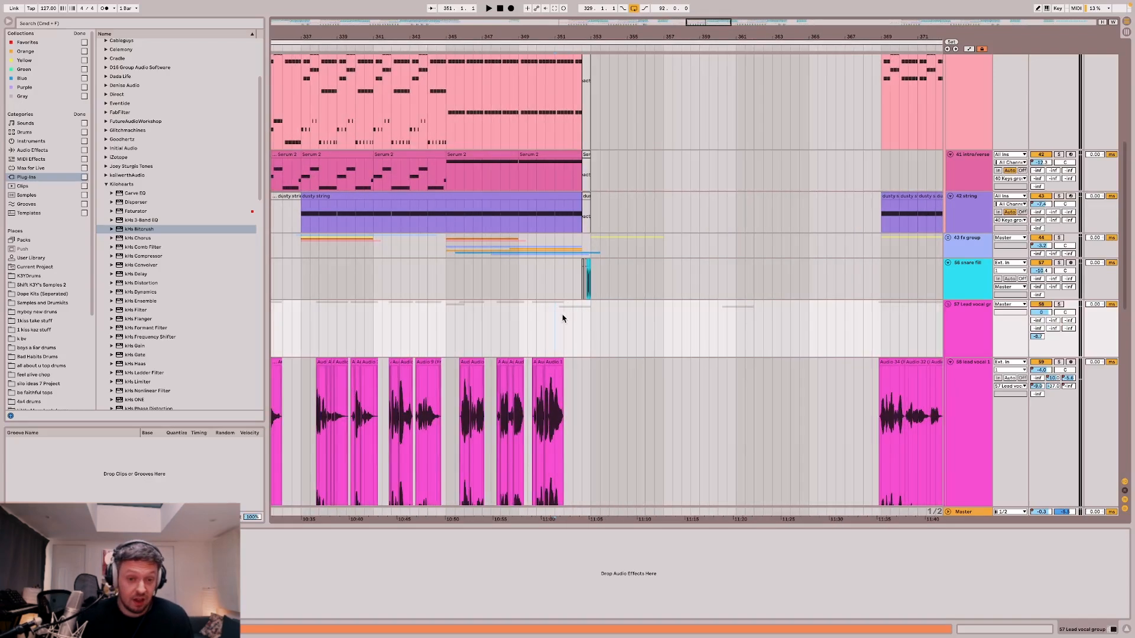
scroll(564, 319, "down", 8)
scroll(563, 318, "up", 3)
scroll(562, 319, "up", 5)
scroll(526, 304, "left", 6)
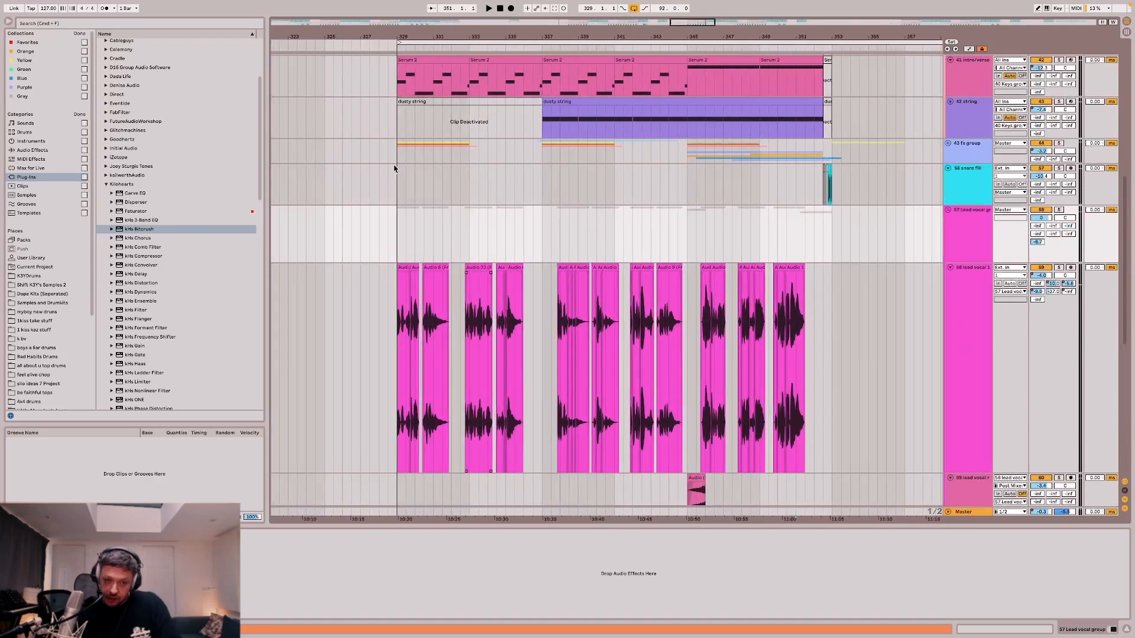
scroll(595, 224, "down", 3)
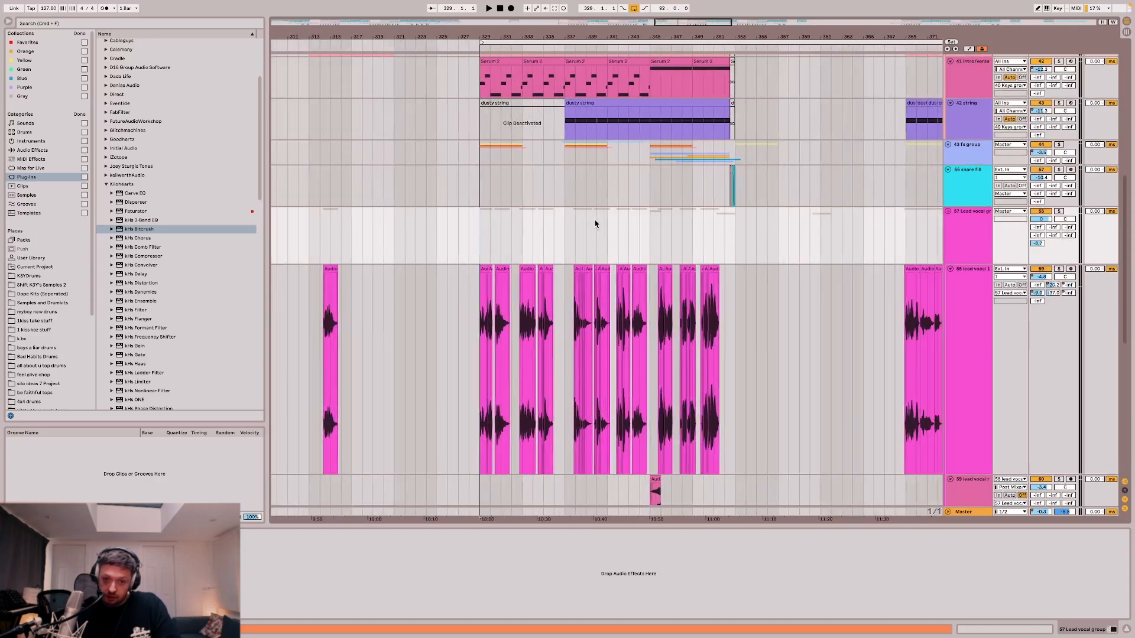
Compare the lead vocal with the piano part around bar 337 and bring up the piano track's devices there.
left_click(573, 223)
scroll(572, 224, "up", 4)
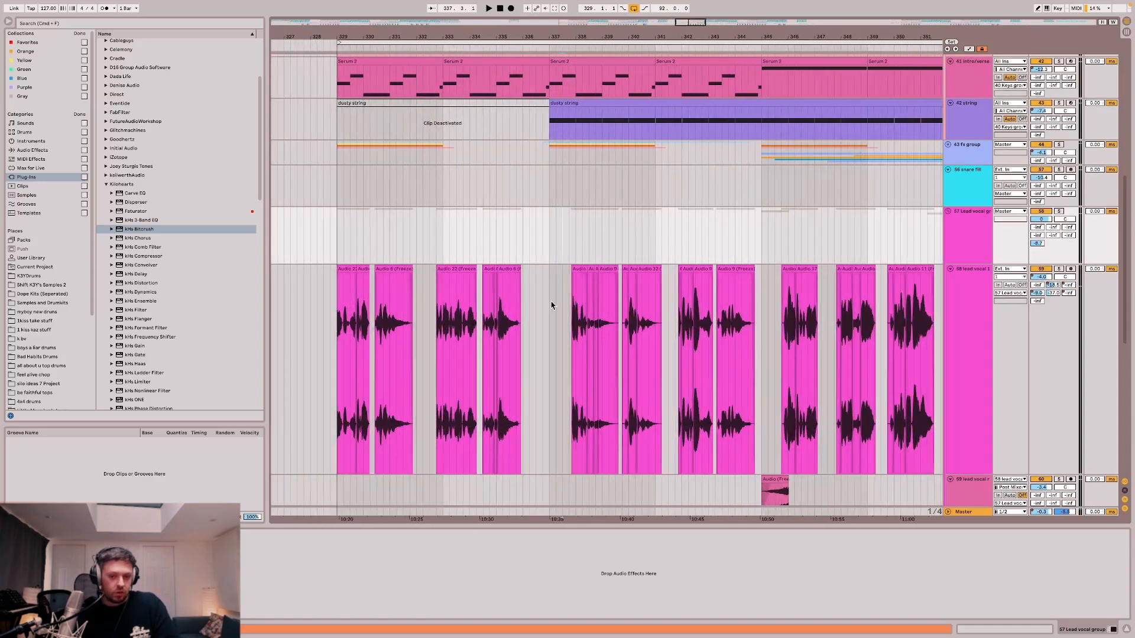
left_click(566, 291)
scroll(564, 286, "down", 4)
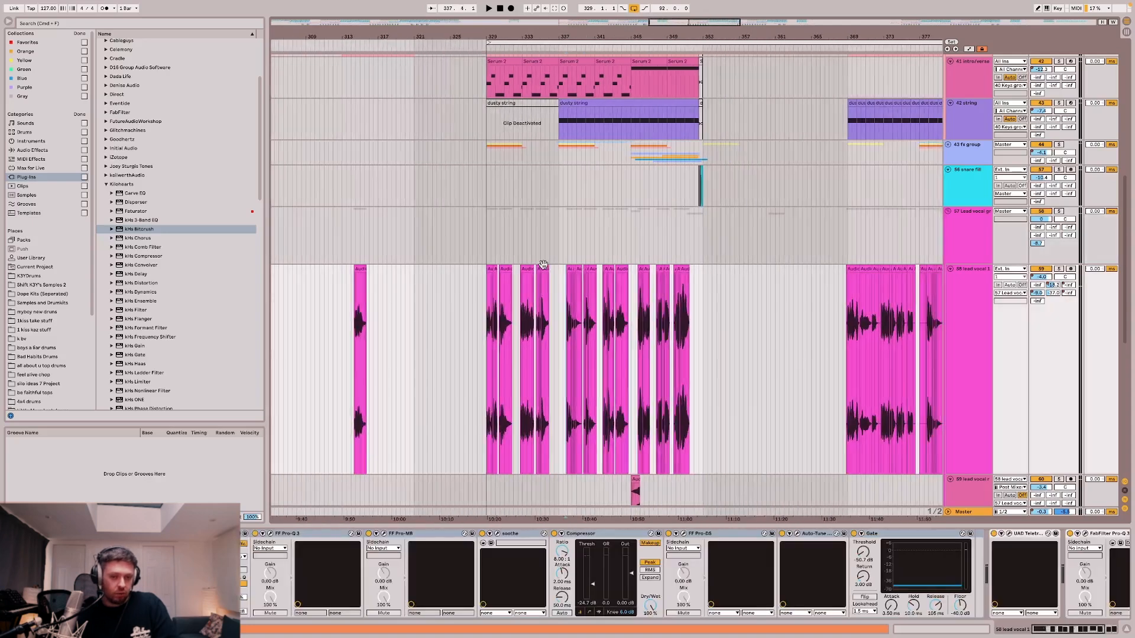
scroll(535, 256, "up", 3)
scroll(531, 252, "down", 4)
scroll(533, 253, "up", 5)
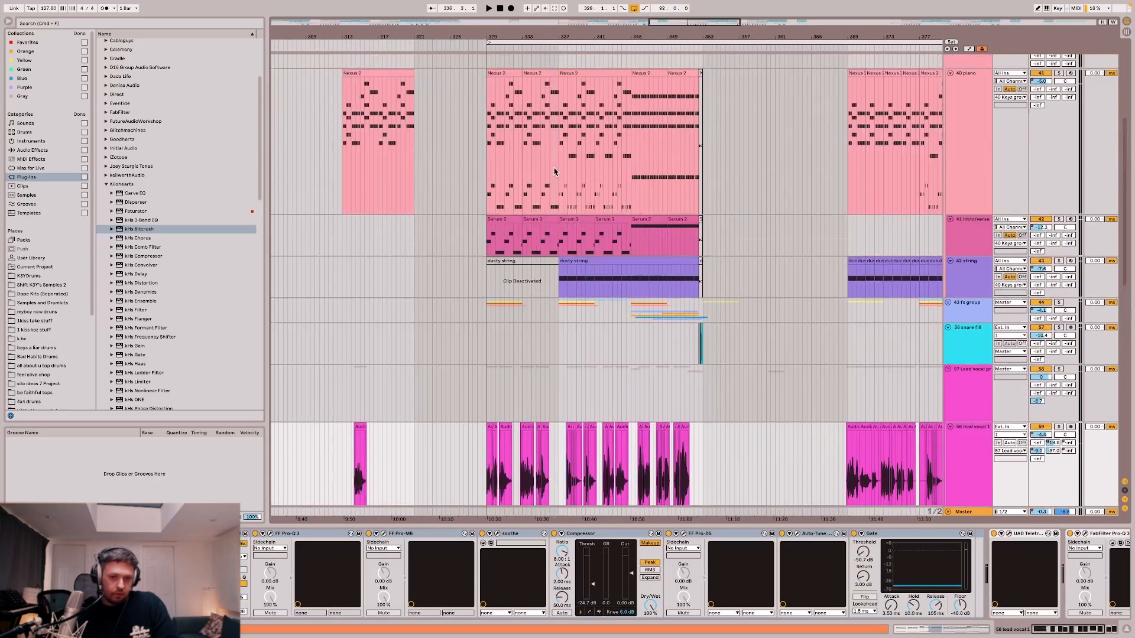
left_click(578, 208)
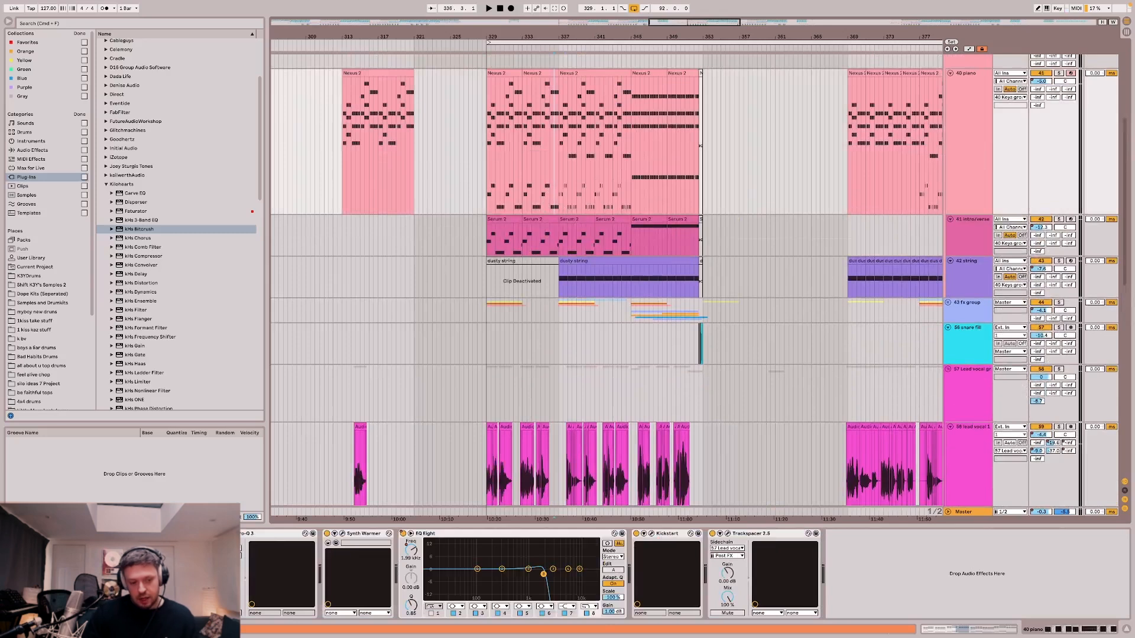
Check the piano's Nexus 4 preset, and play the part to watch how its Pro-MB bands react.
left_click(25, 534)
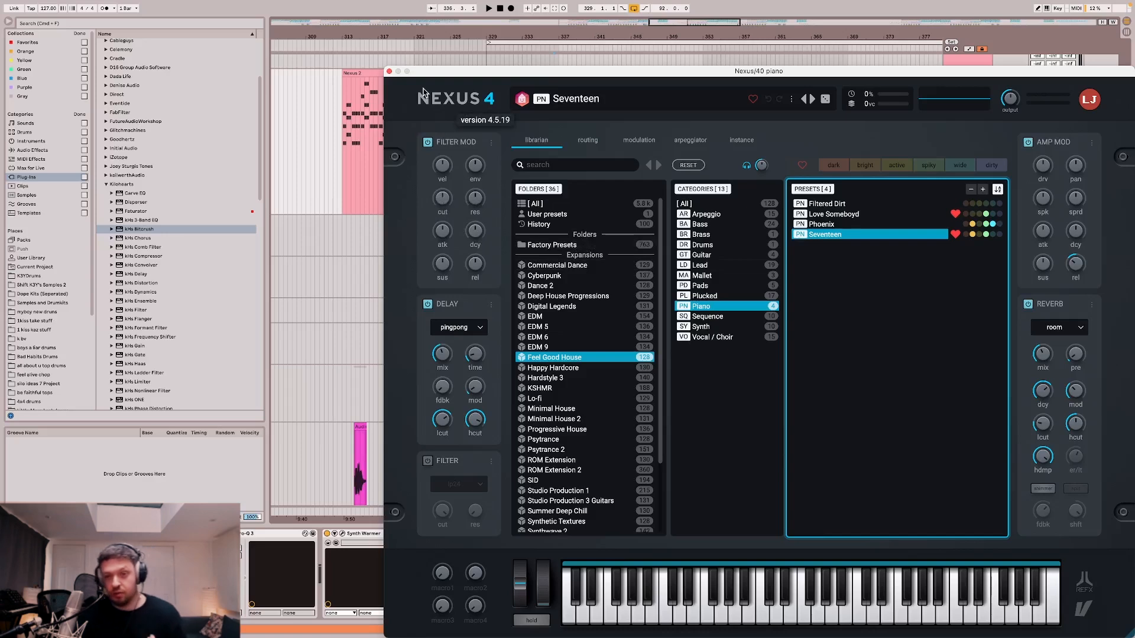
left_click(389, 71)
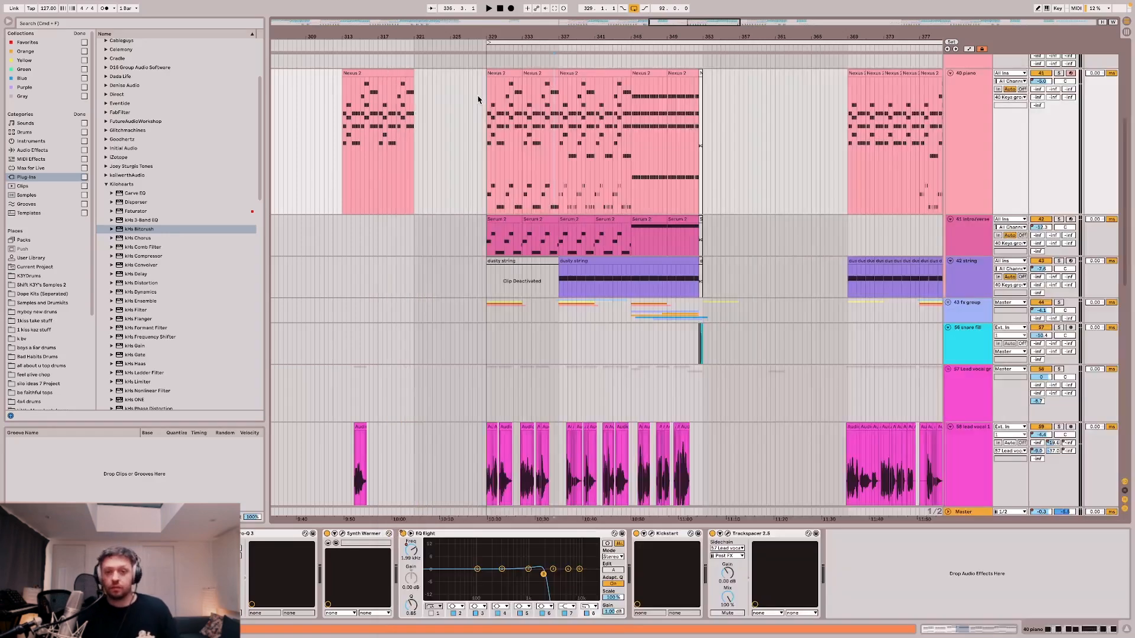
left_click(106, 533)
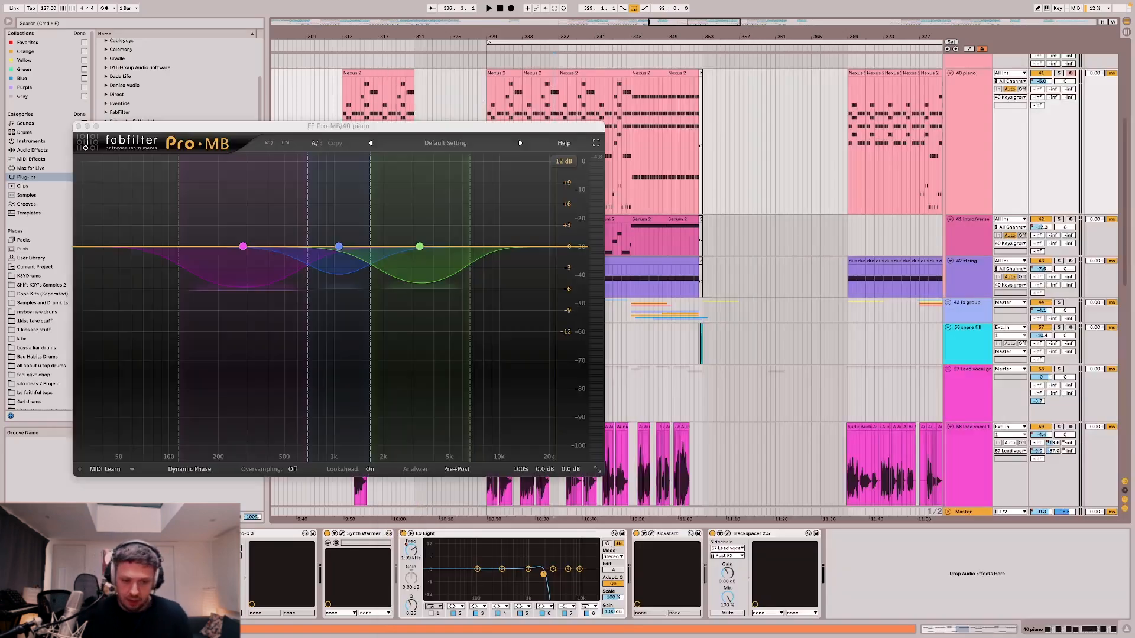
key("space")
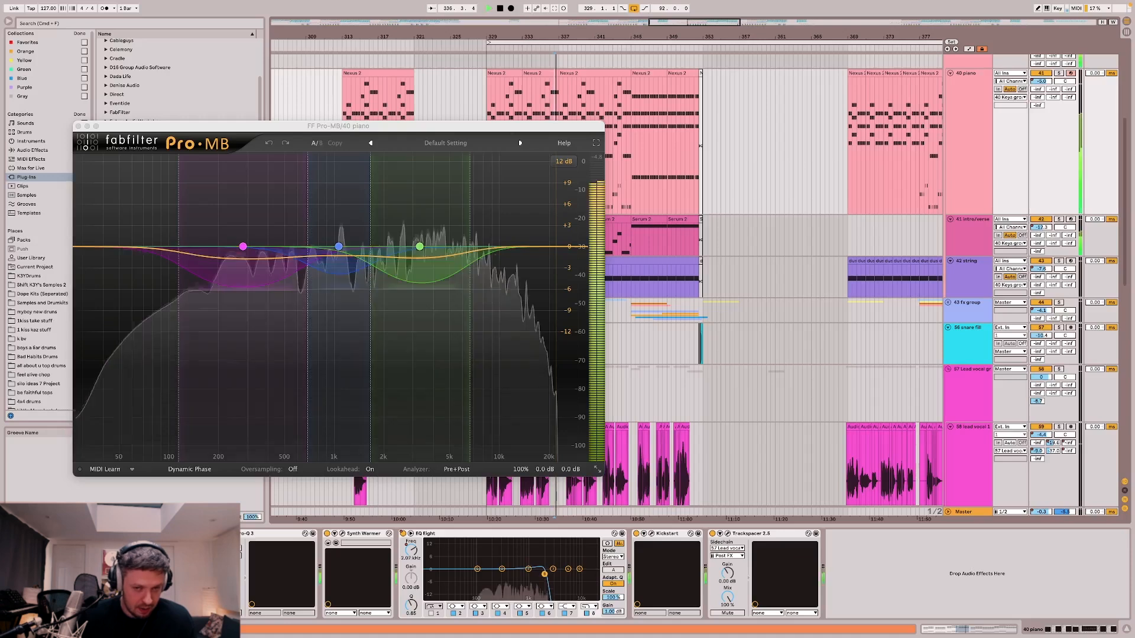
Solo the keys group, play it from bar 337, and bring up the piano track's devices.
scroll(627, 194, "up", 5)
scroll(628, 193, "left", 3)
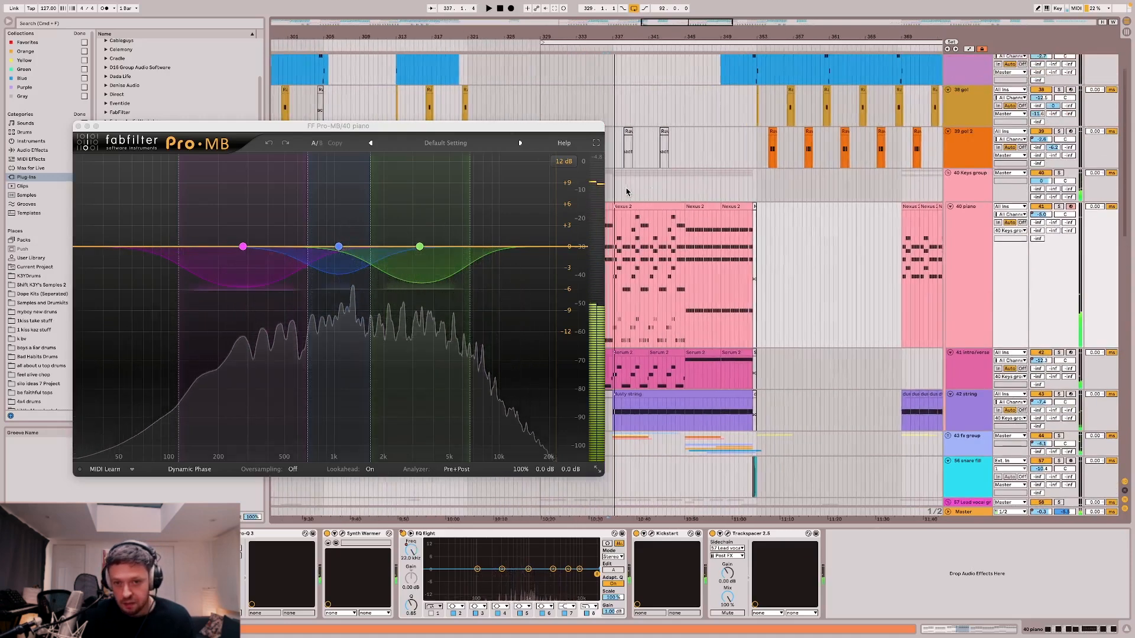
left_click(632, 187)
key("s")
key("space")
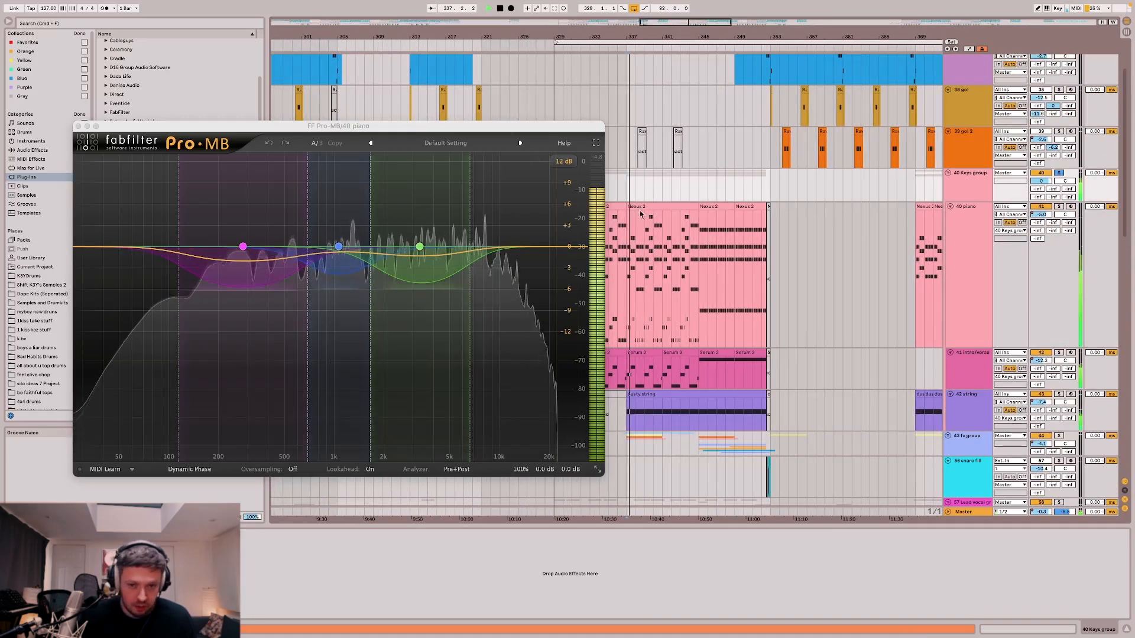
key("Down")
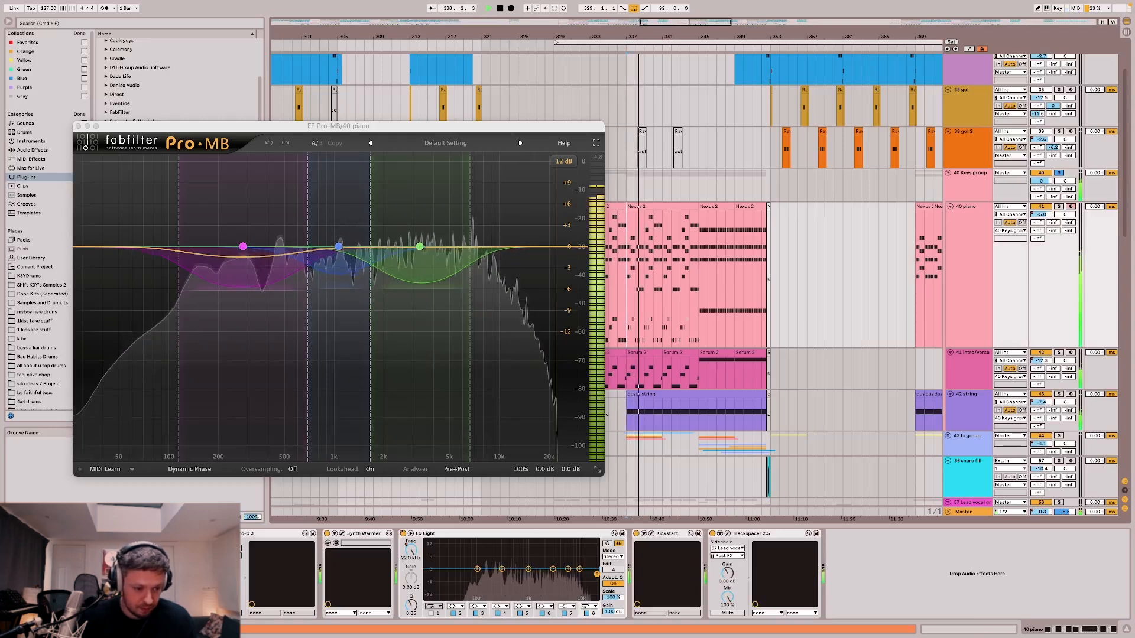
Toggle the piano's Pro-Q 3, Synth Warmer and Pro-MB during playback to compare the sound, and stop with the Pro-MB window closed.
left_click(209, 534)
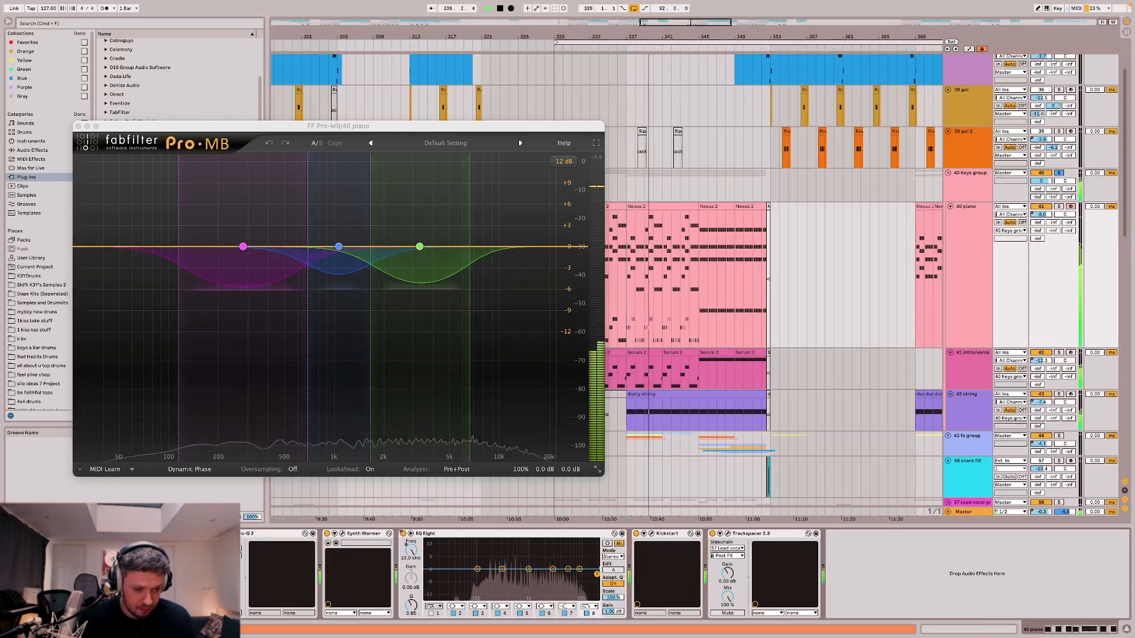
left_click(328, 534)
left_click(328, 534)
left_click(209, 534)
left_click(216, 534)
left_click(217, 534)
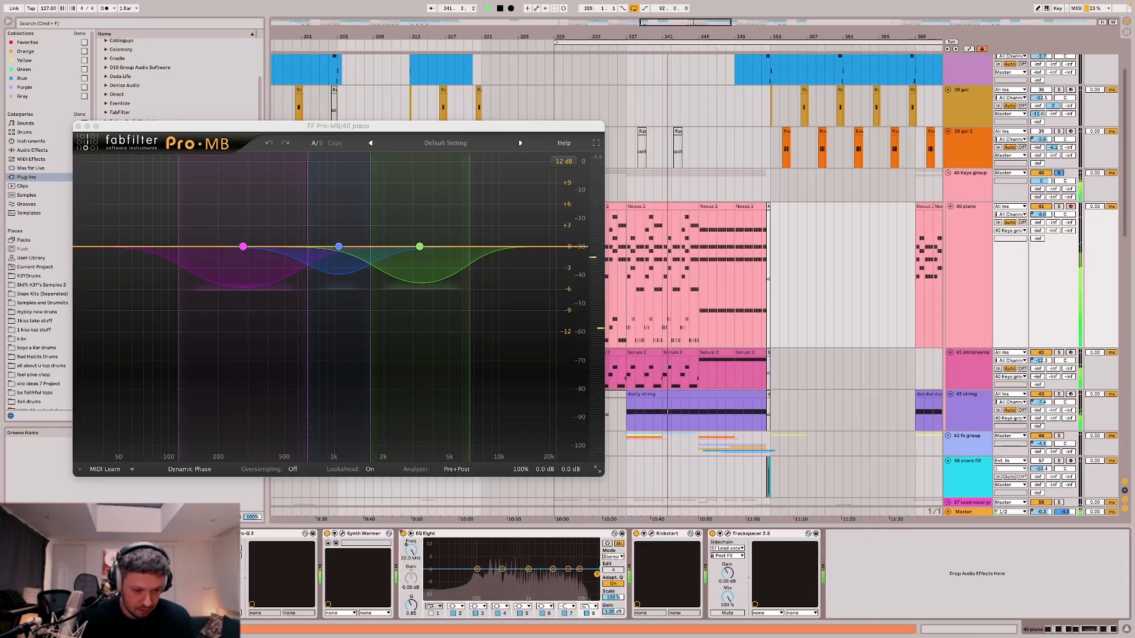
left_click(91, 534)
left_click(107, 534)
key("space")
Examine the piano's Pro-Q 3 curve and Synth Warmer settings, along with the warmer's cutoff automation across the arrangement.
left_click(224, 533)
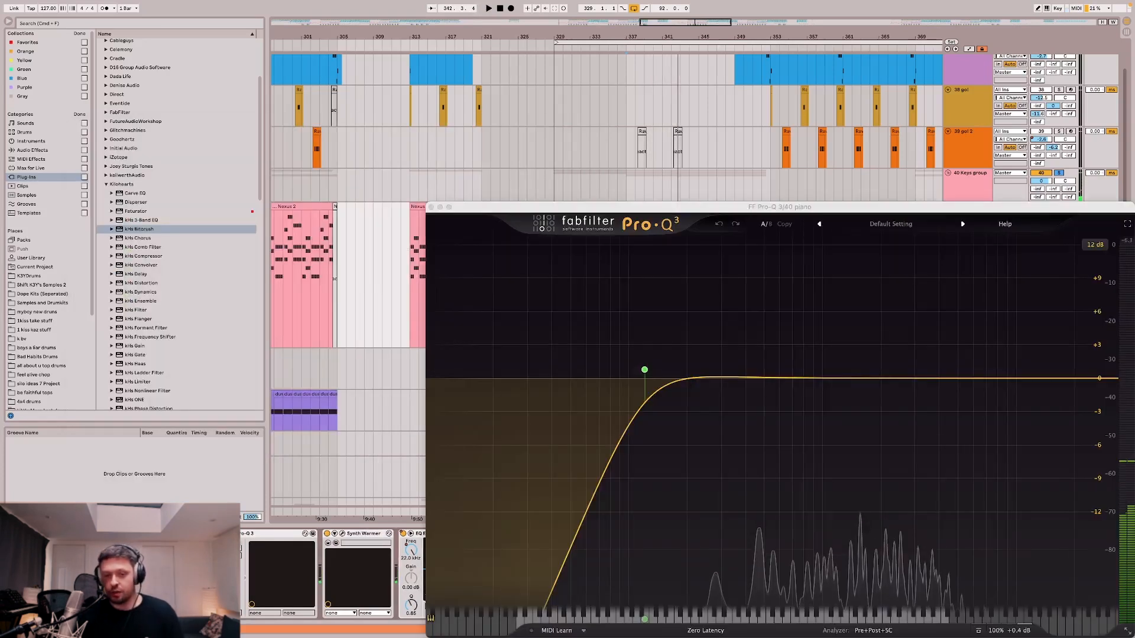
left_click(224, 534)
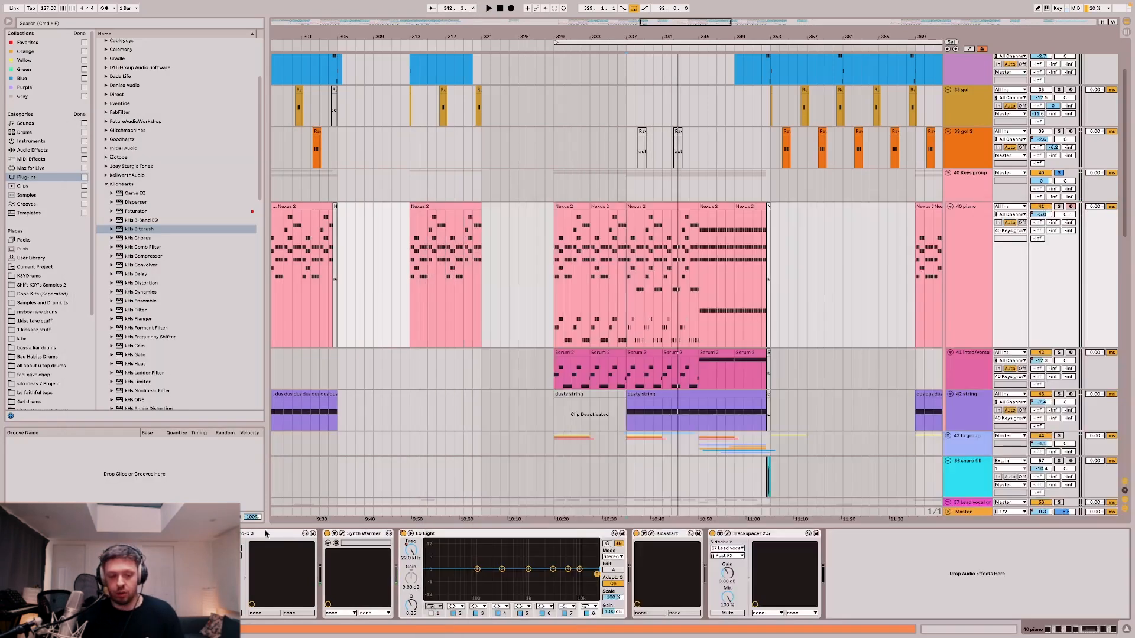
left_click(342, 534)
key("a")
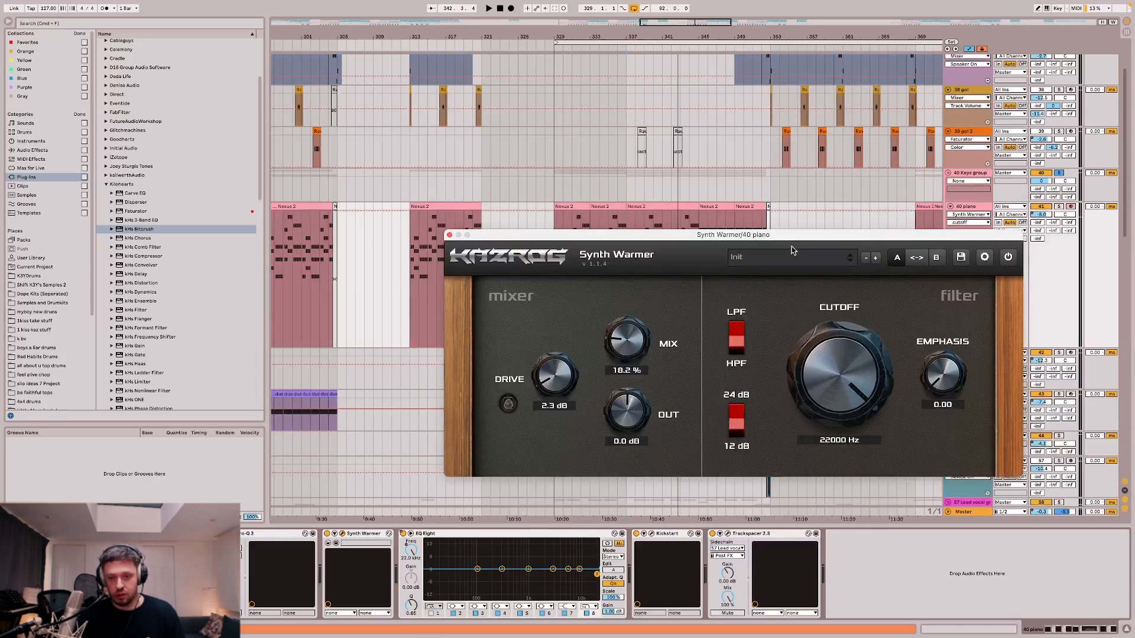
left_click_drag(788, 238, 810, 432)
scroll(808, 328, "down", 5)
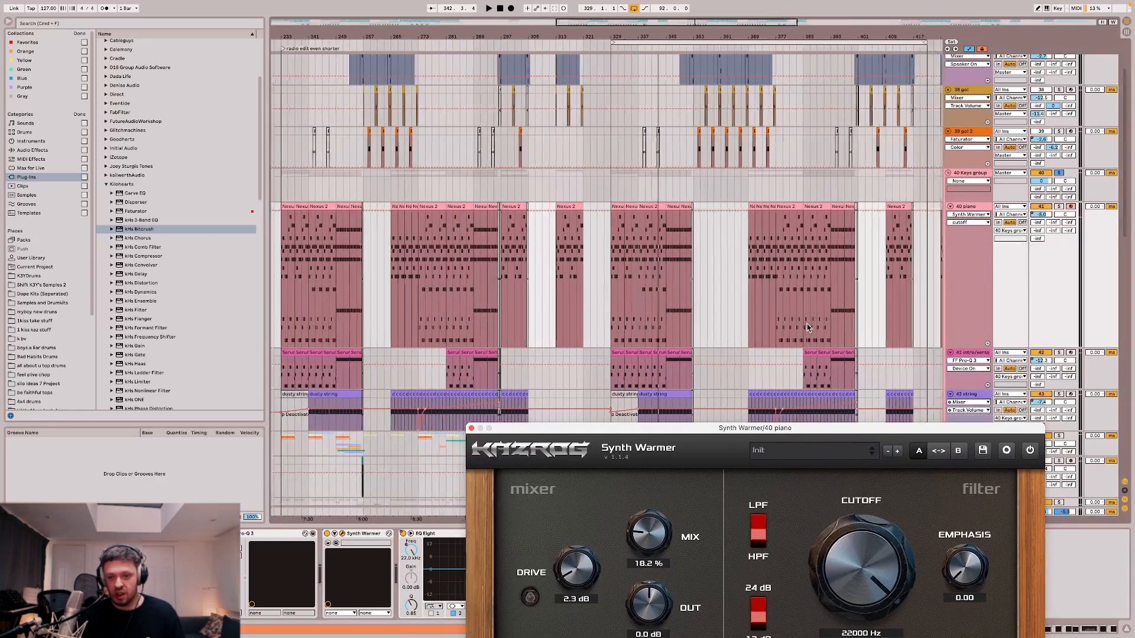
scroll(808, 328, "right", 3)
key("a")
left_click(470, 428)
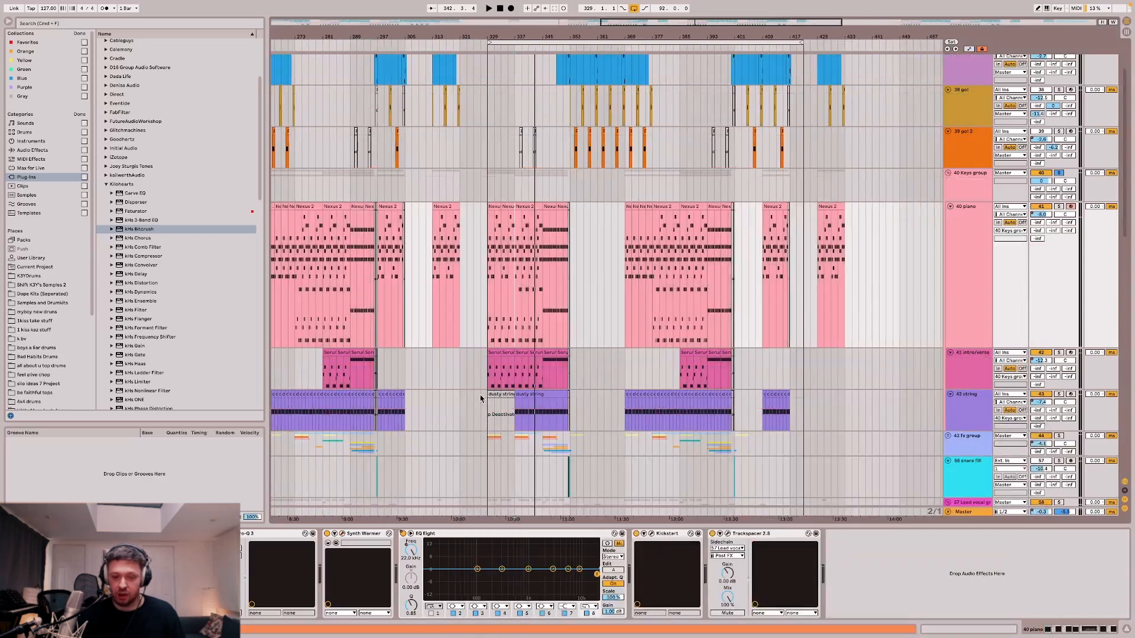
Show the piano's EQ Eight frequency automation and play from bar 329, checking the Kickstart and Trackspacer devices.
key("a")
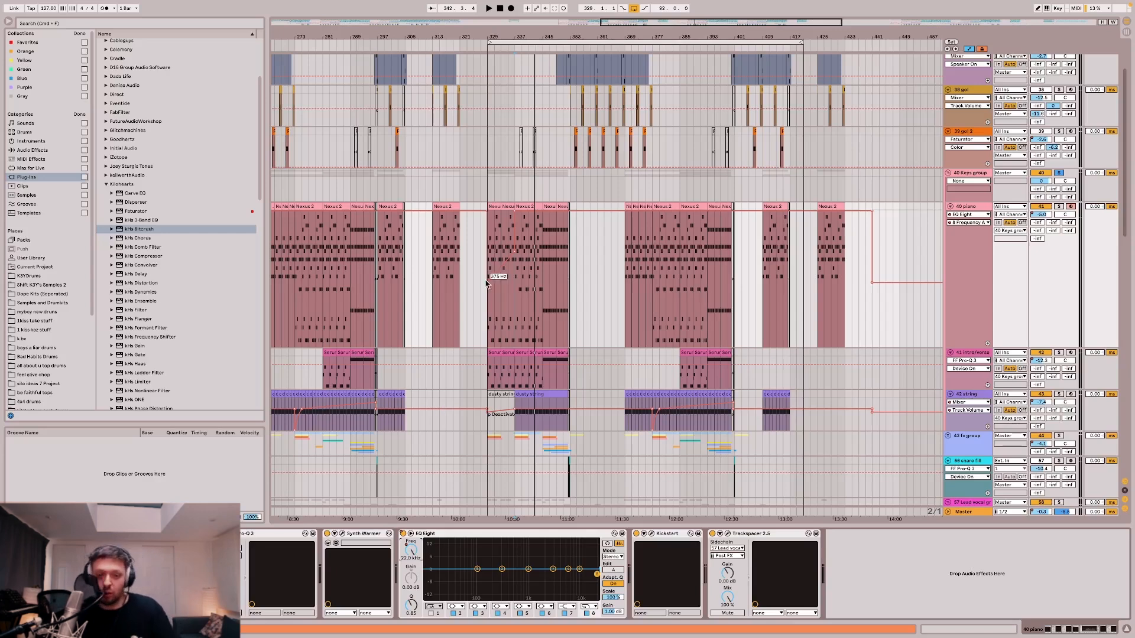
key("space")
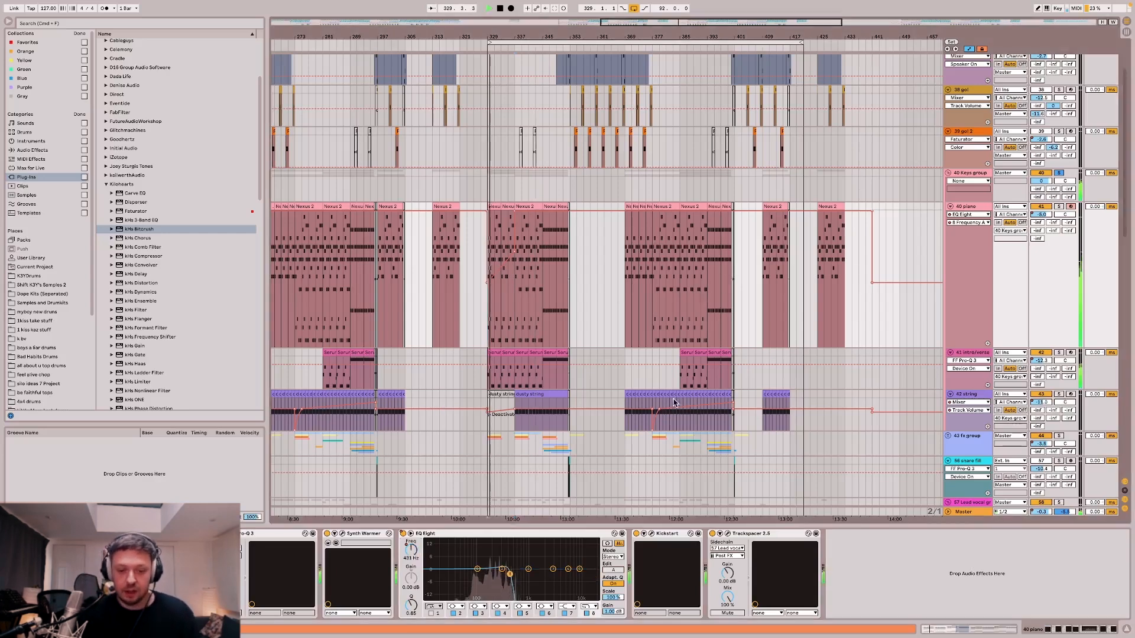
left_click(650, 535)
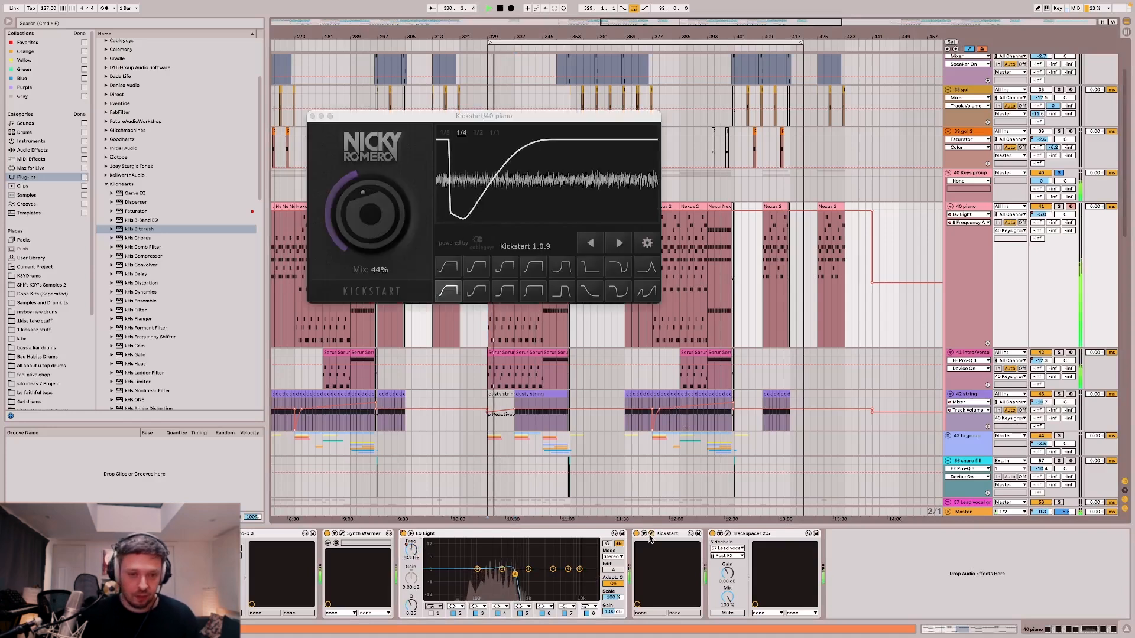
left_click(653, 535)
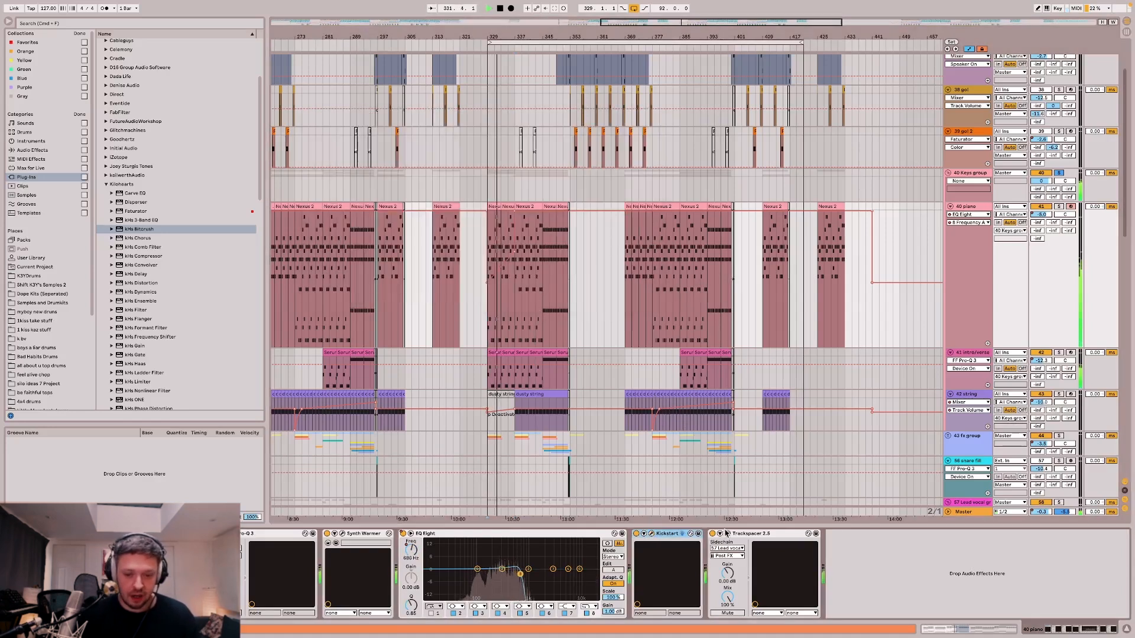
left_click(728, 534)
left_click(728, 534)
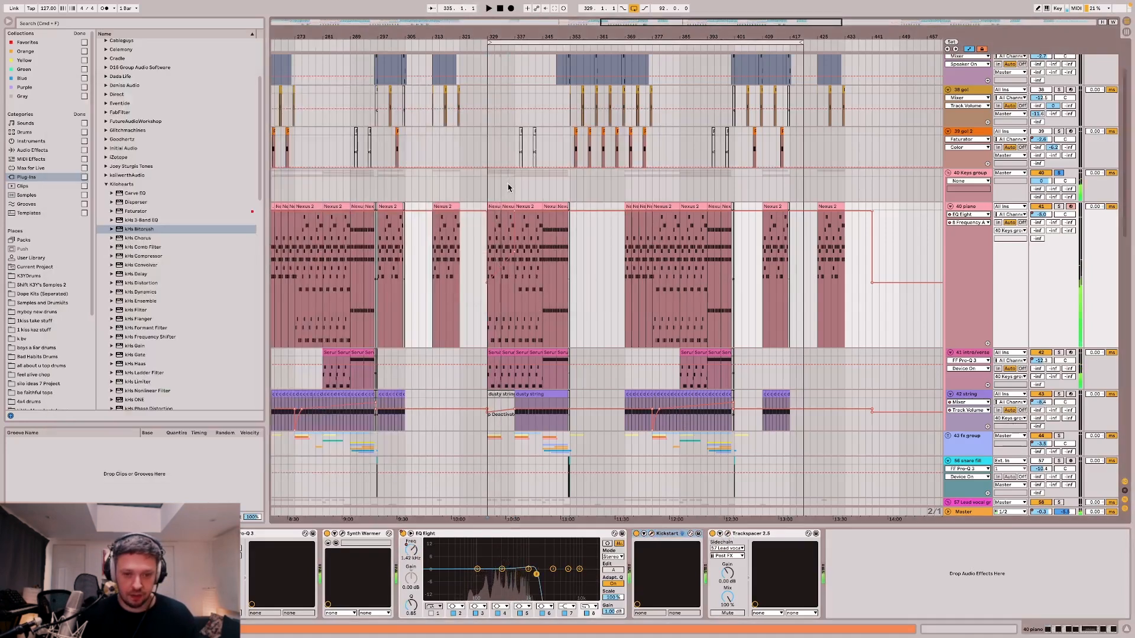
Audition the keys from bar 337 against the piano's EQ Eight filter, and hide the automation lanes.
left_click(516, 182)
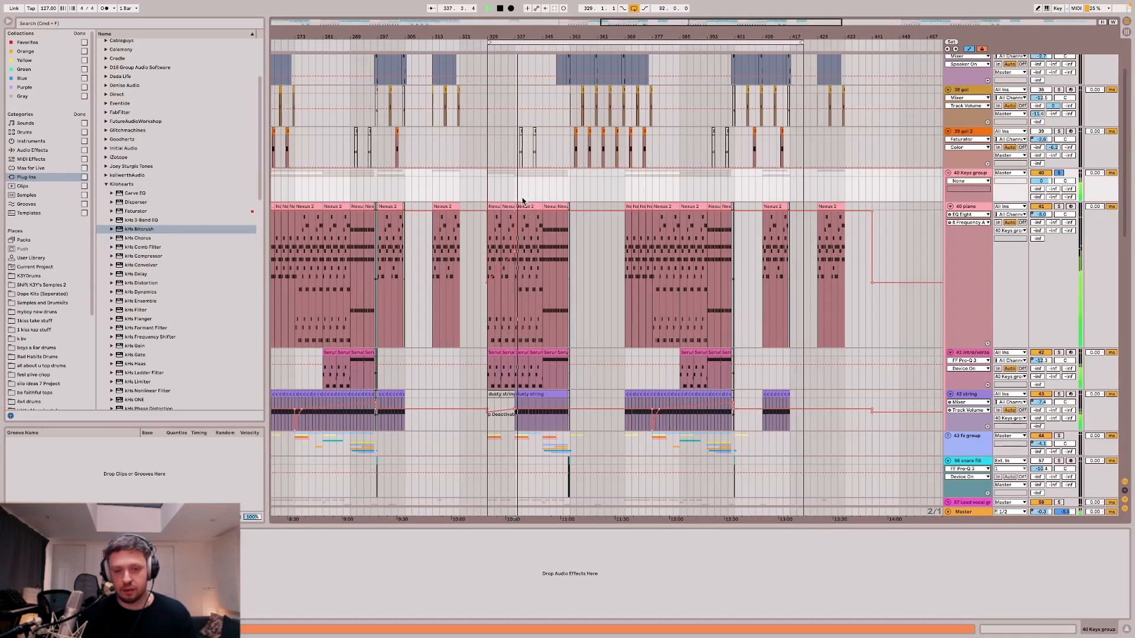
left_click(512, 283)
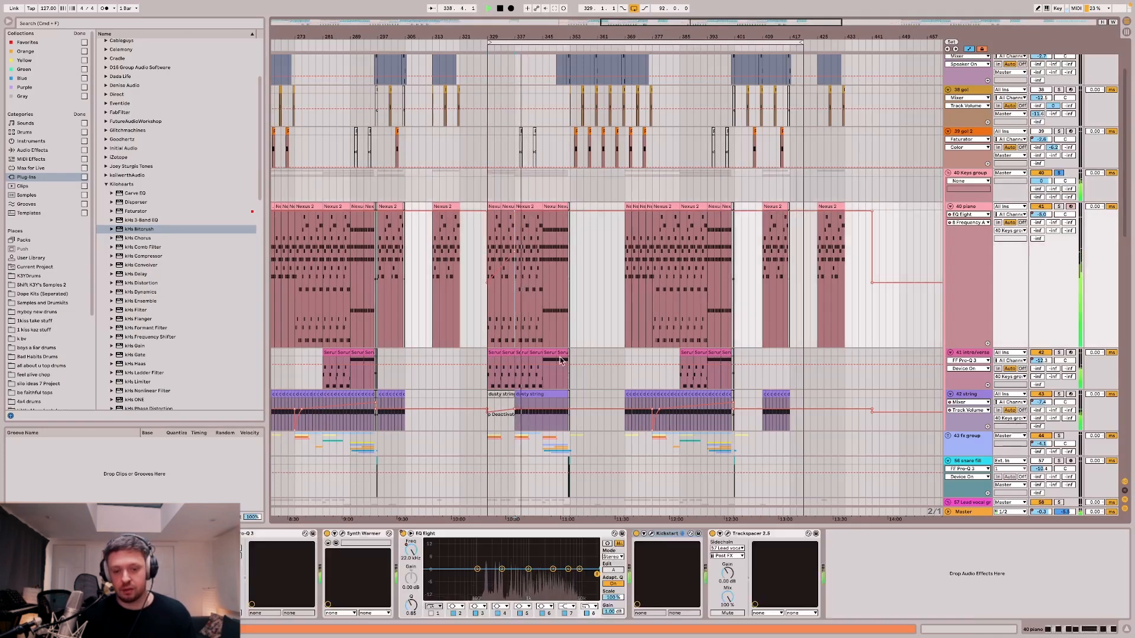
key("space")
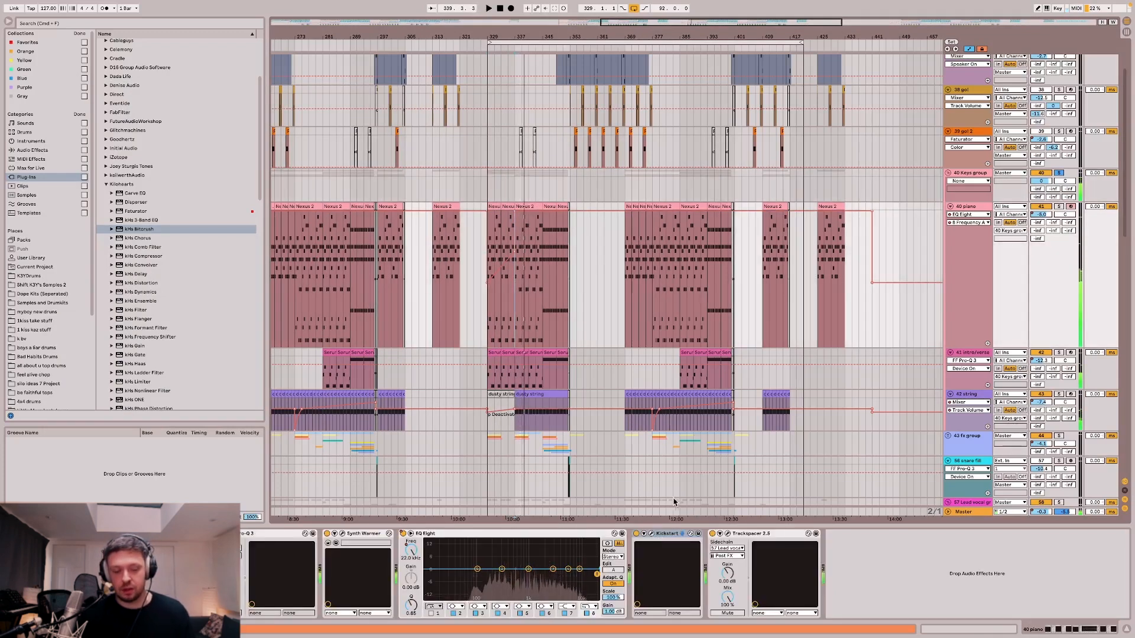
left_click(515, 182)
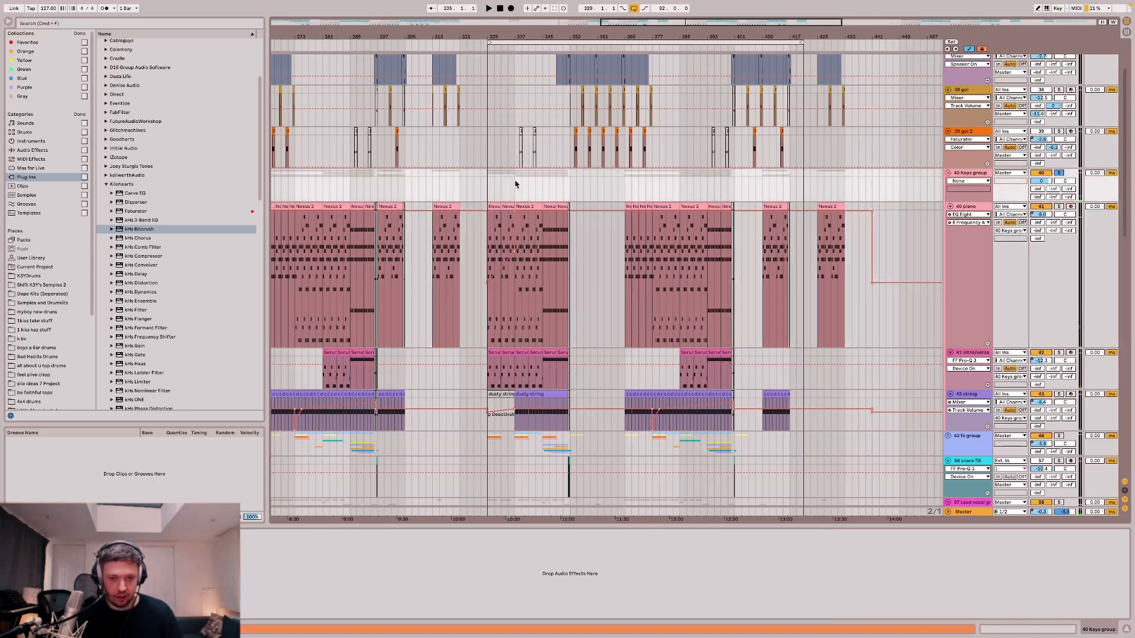
key("a")
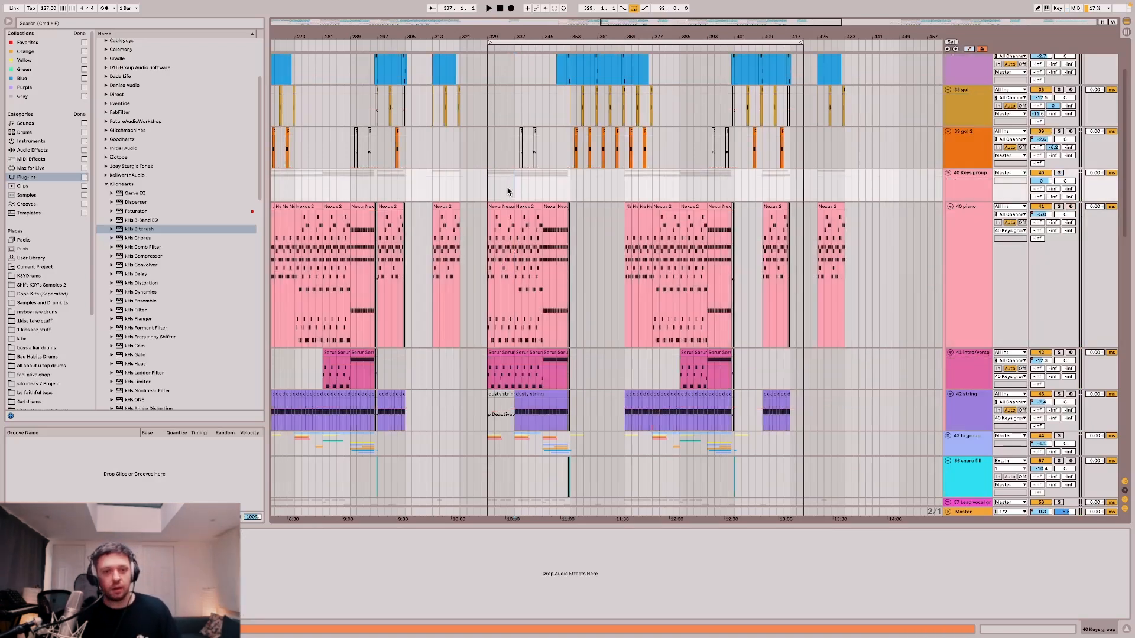
Audition the intro/verse bass on its own from bar 337 and examine its Serum preset.
left_click(512, 370)
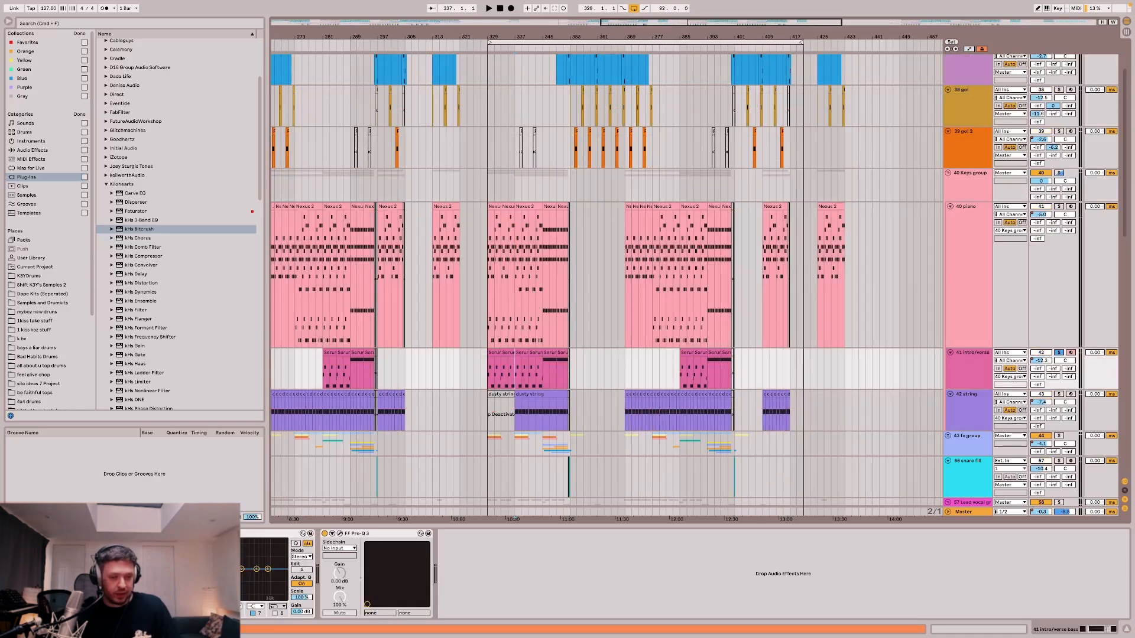
key("space")
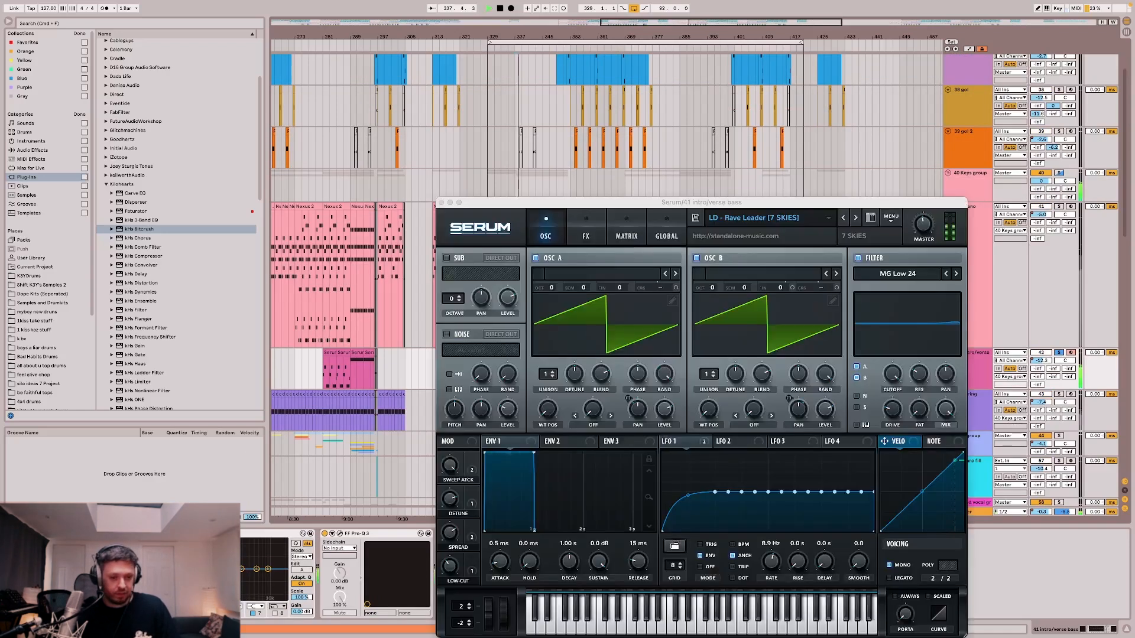
key("space")
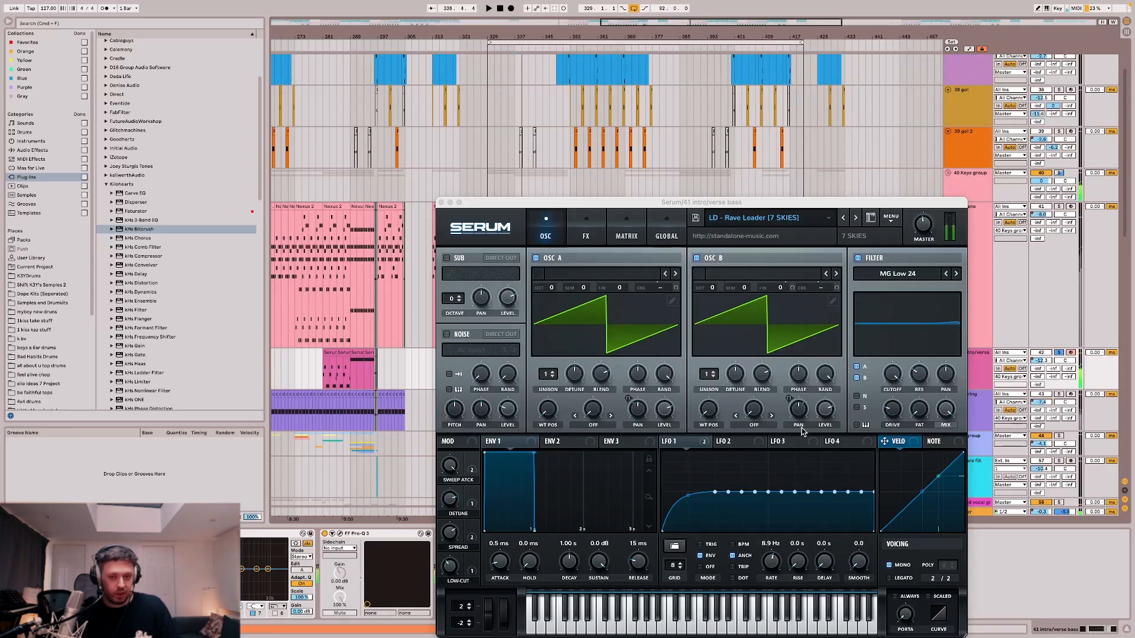
left_click(801, 228)
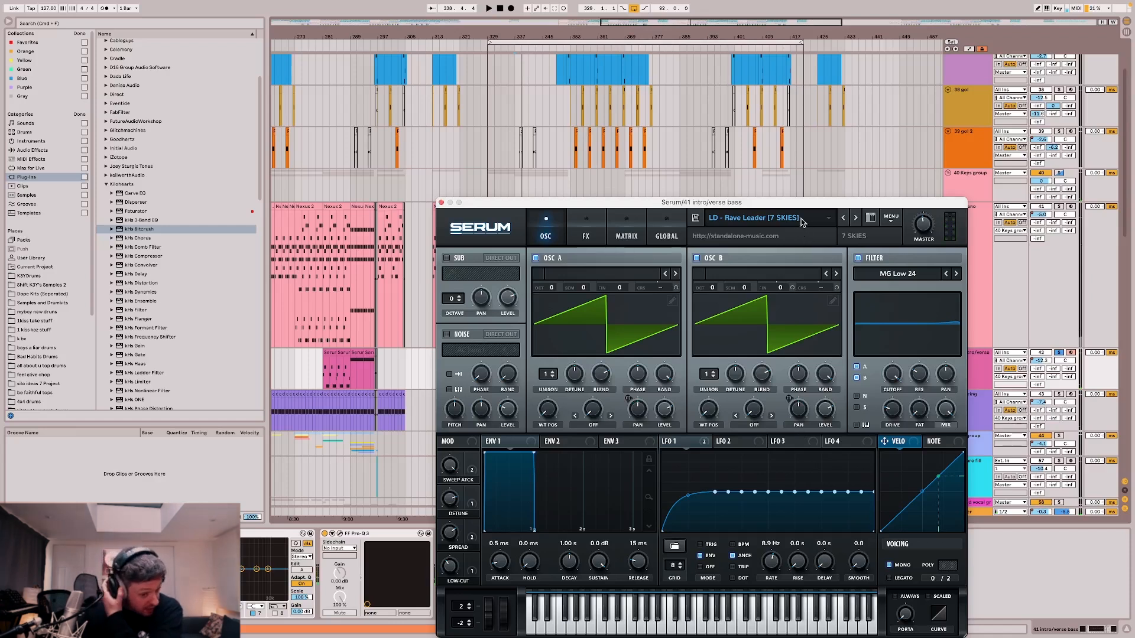
left_click(440, 202)
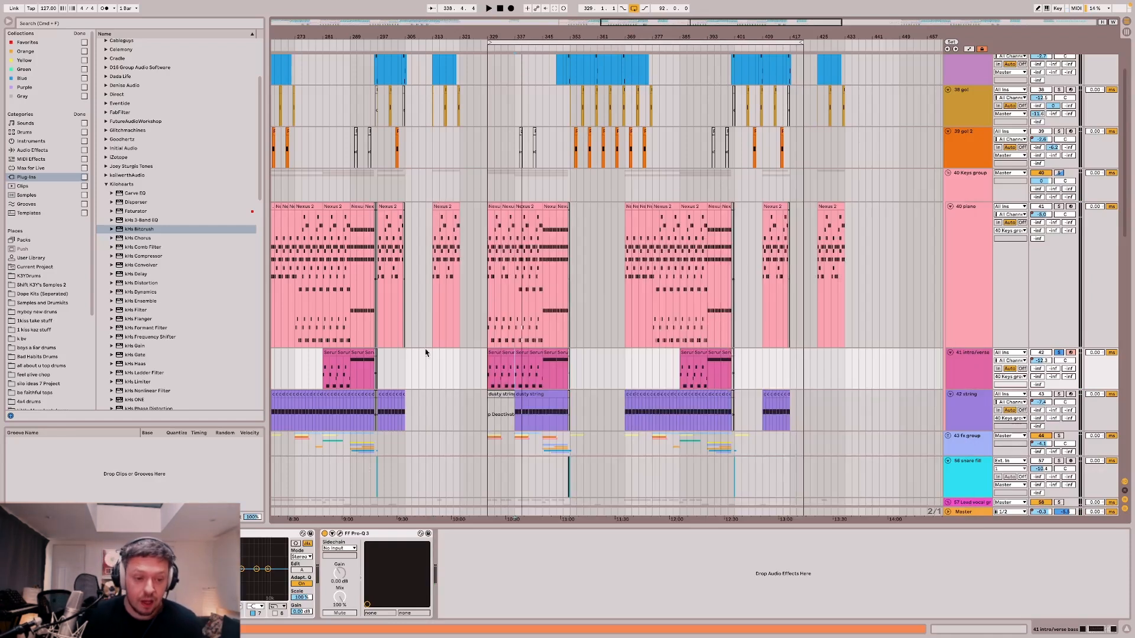
Play the intro/verse bass through its Pro-Q 3 equaliser and check the track's volume automation.
left_click(340, 533)
key("space")
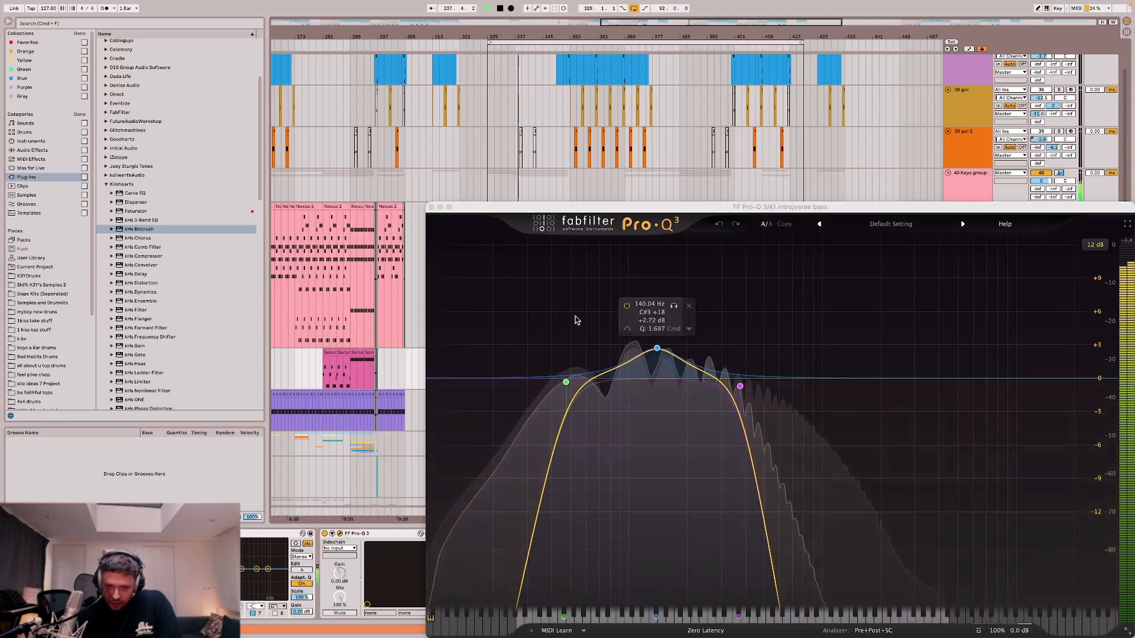
left_click(431, 207)
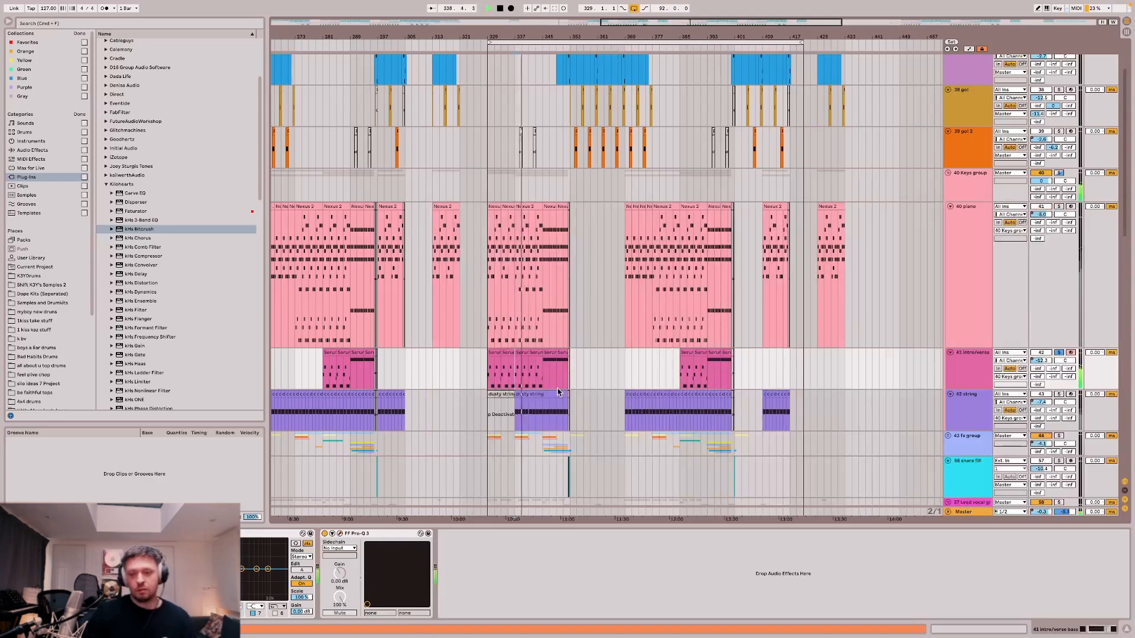
key("a")
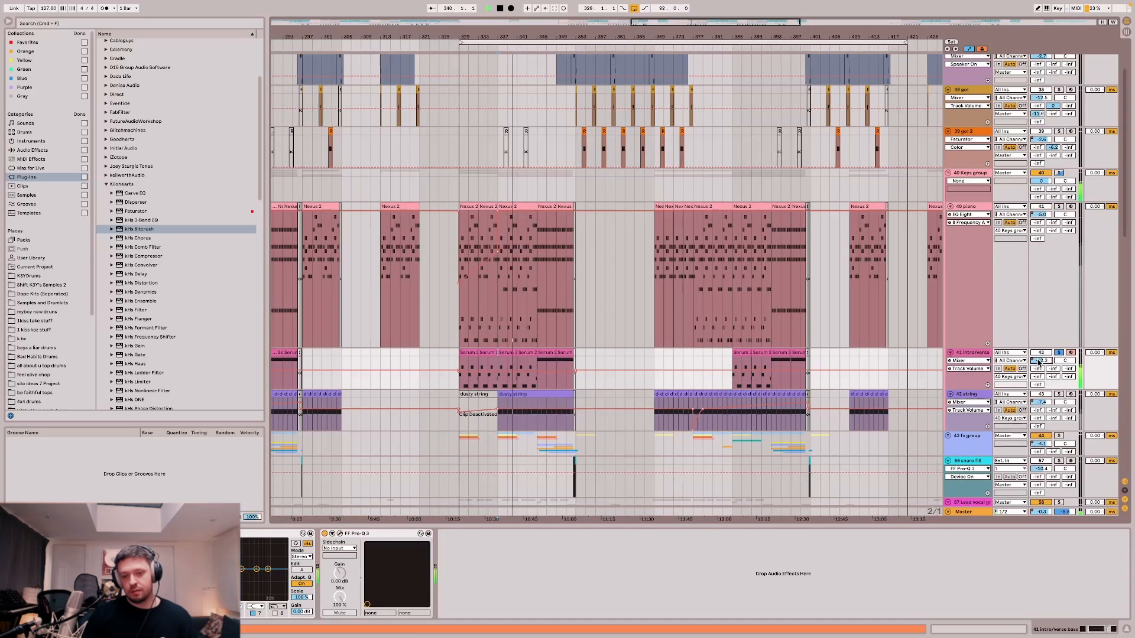
key("a")
key("space")
Play the keys group from bar 345 with all of its parts together.
left_click(533, 376)
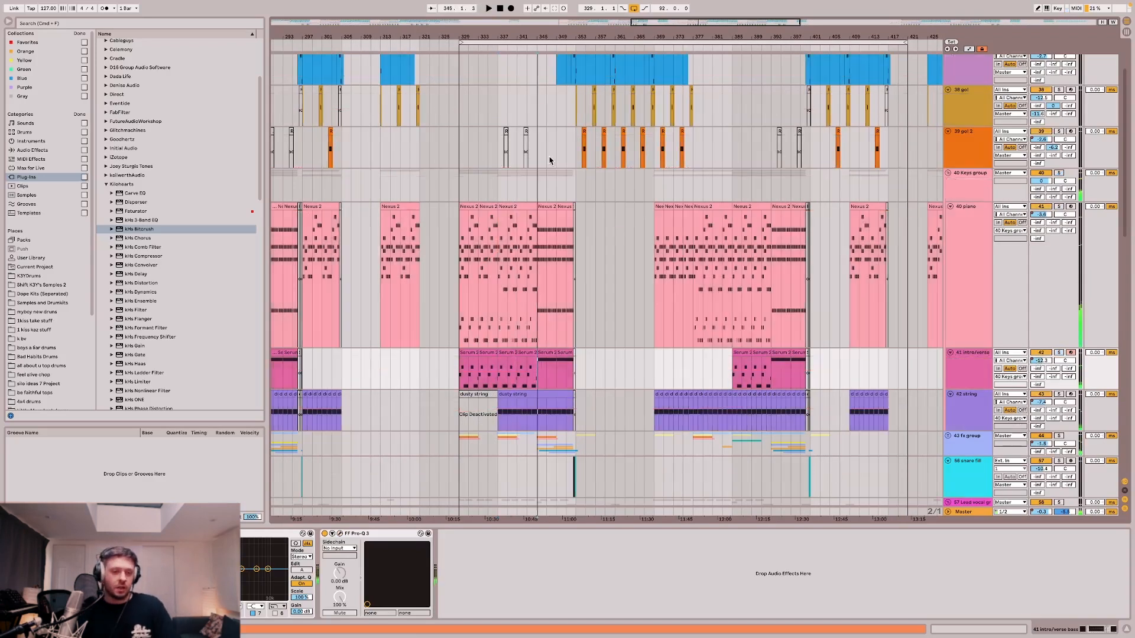
left_click(535, 182)
scroll(539, 179, "right", 5)
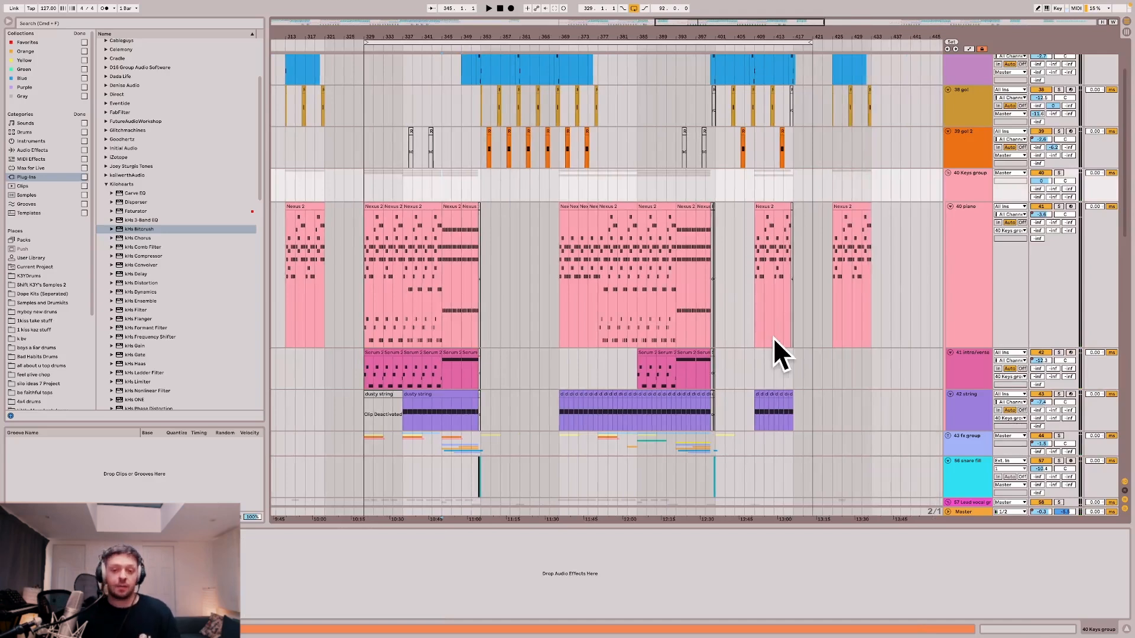
key("space")
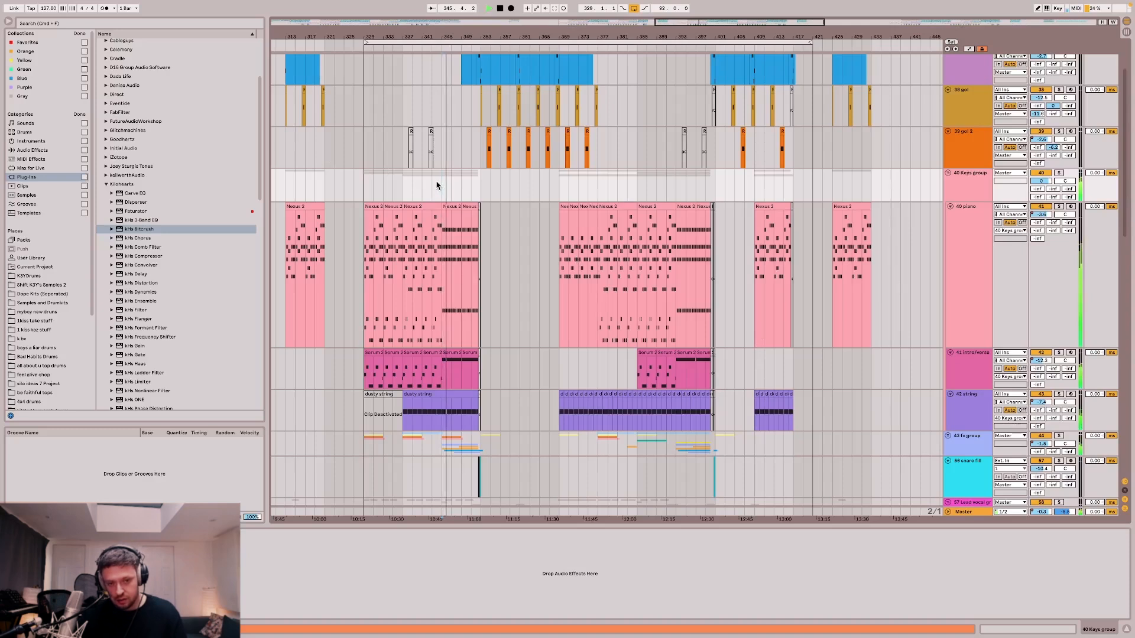
key("space")
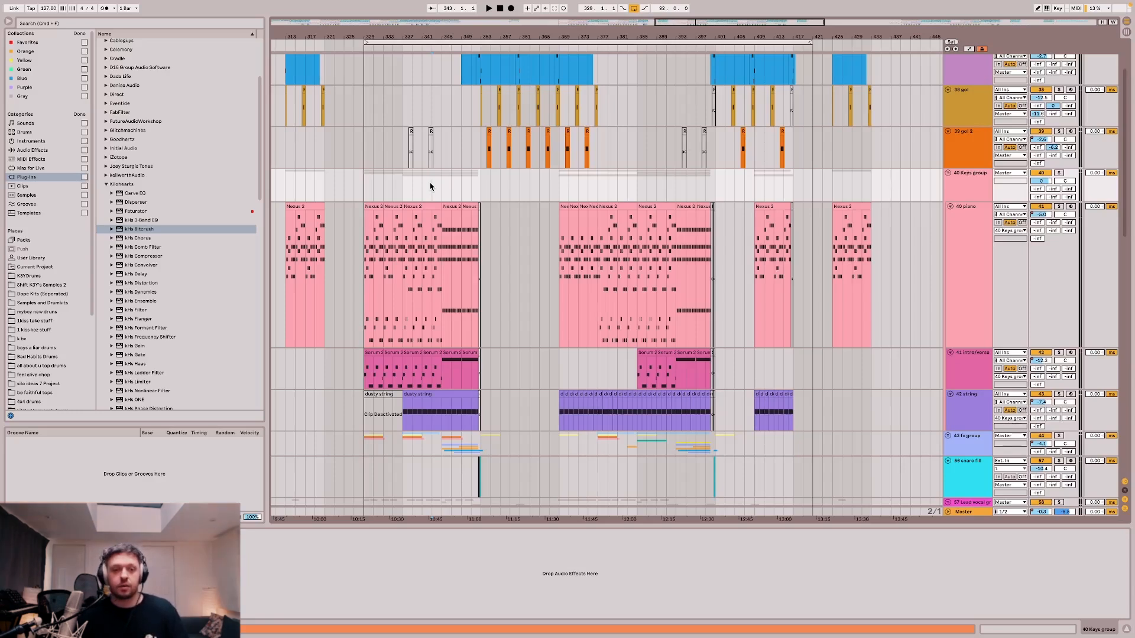
key("ctrl+Right")
key("ctrl+Left")
key("ctrl+Left")
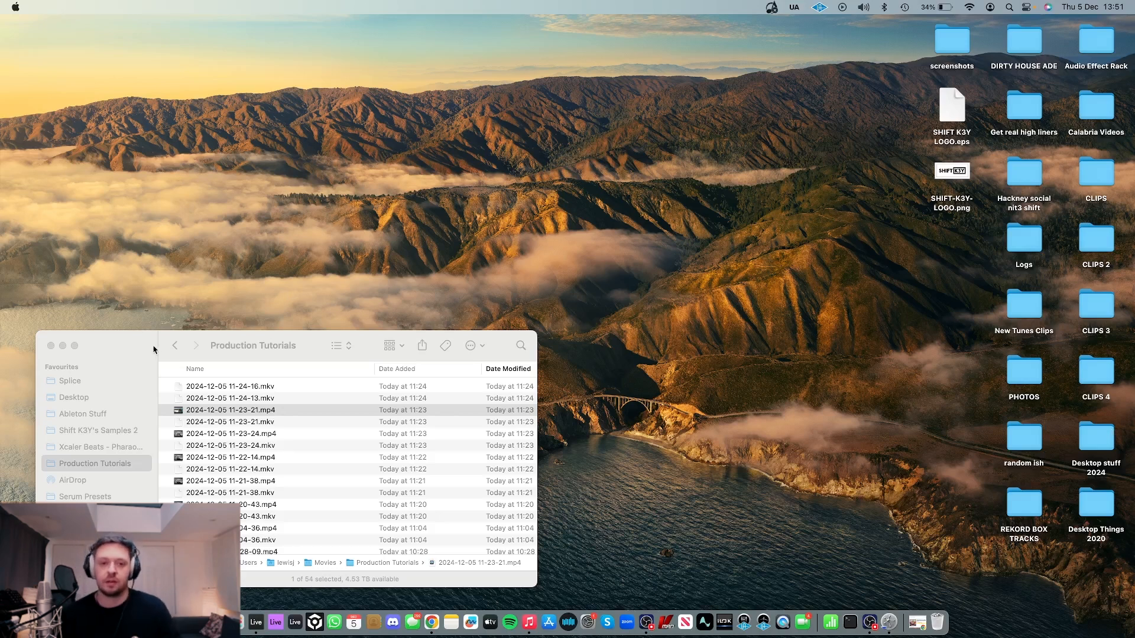
key("ctrl+Right")
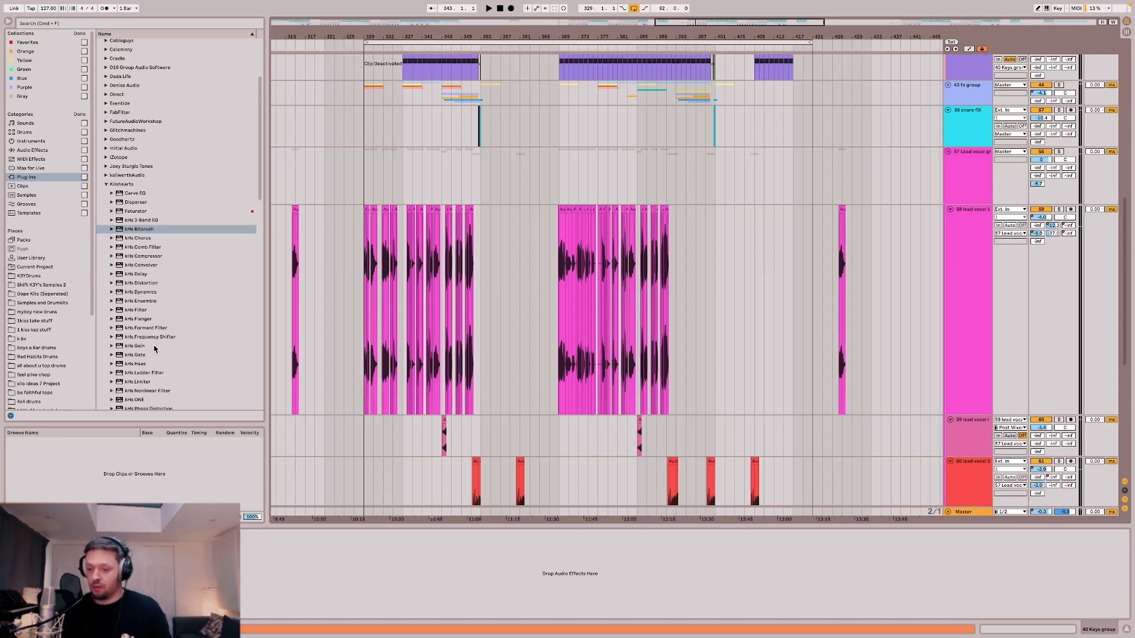
Solo the keys group and play it briefly from bar 337.
scroll(371, 184, "up", 10)
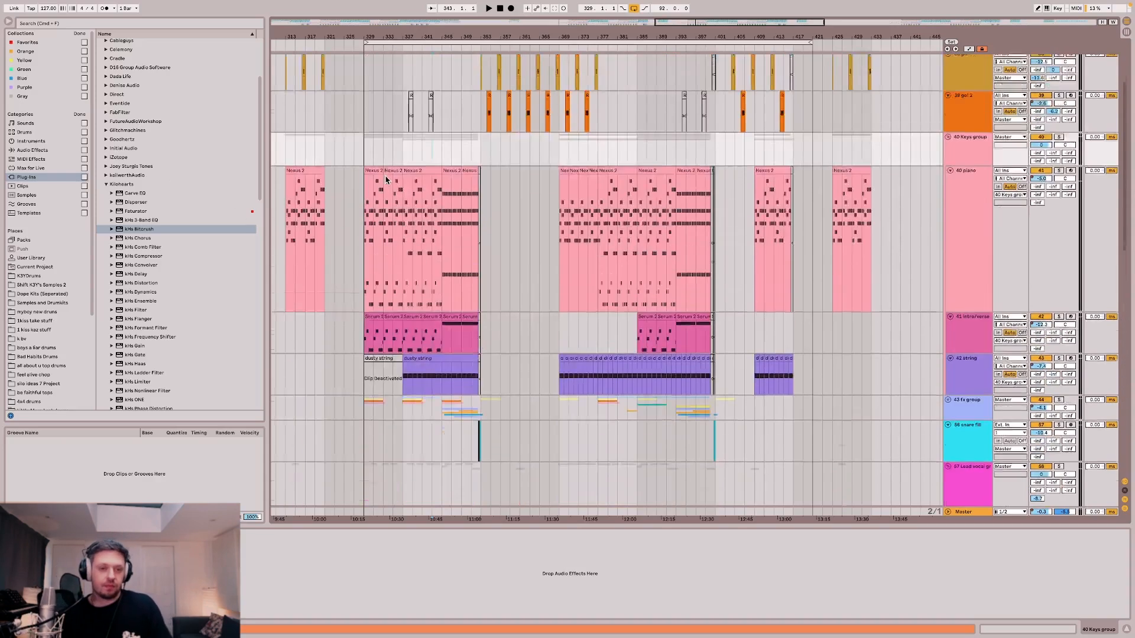
left_click(397, 246)
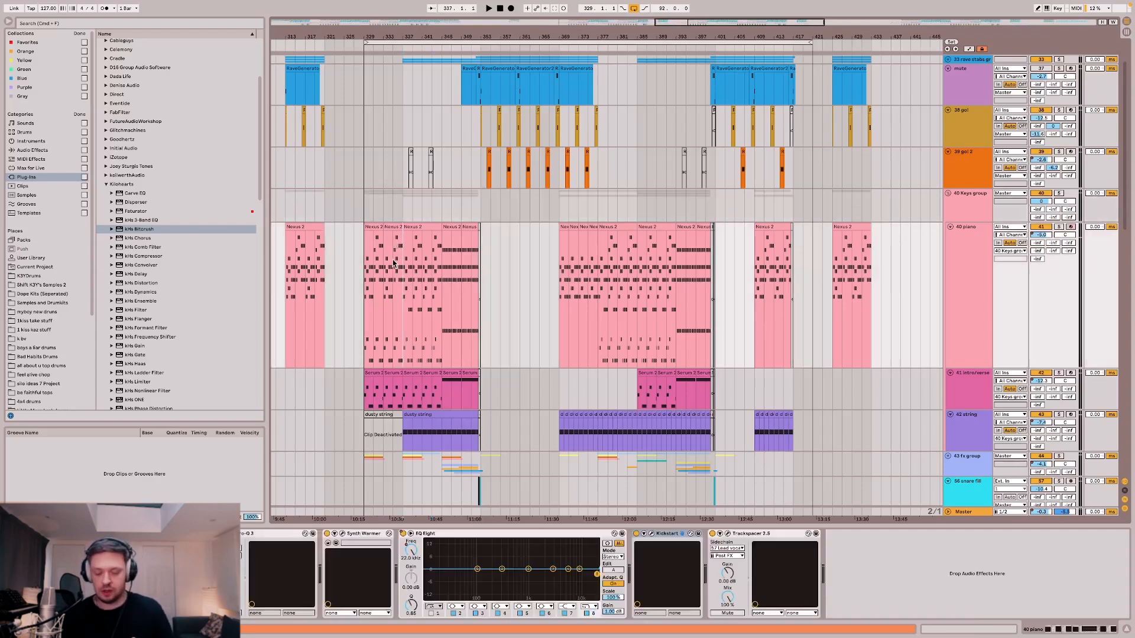
left_click(401, 211)
key("space")
key("space")
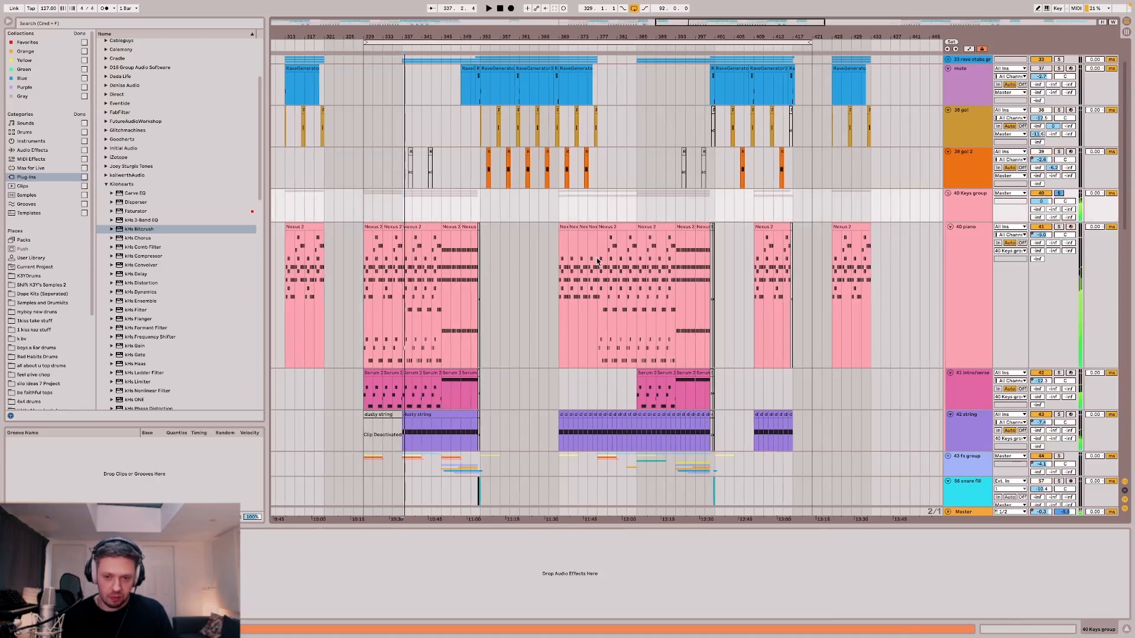
Examine the piano clips around bars 337 and 345, comparing the main pattern with the repeated chords.
left_click(447, 264)
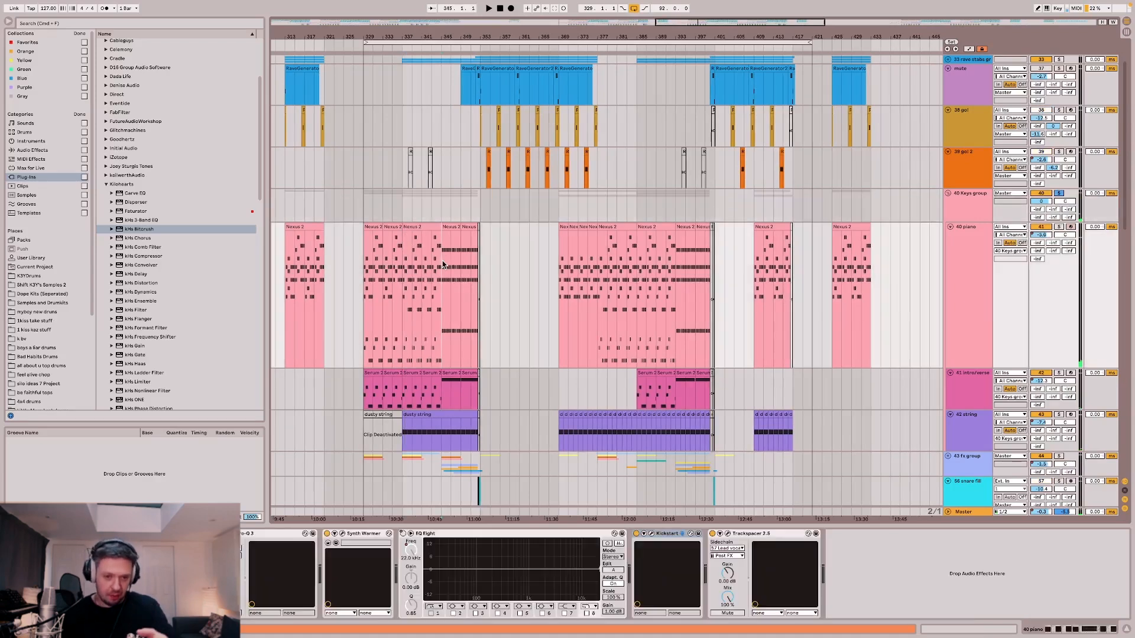
scroll(441, 215, "up", 1)
scroll(442, 215, "up", 2)
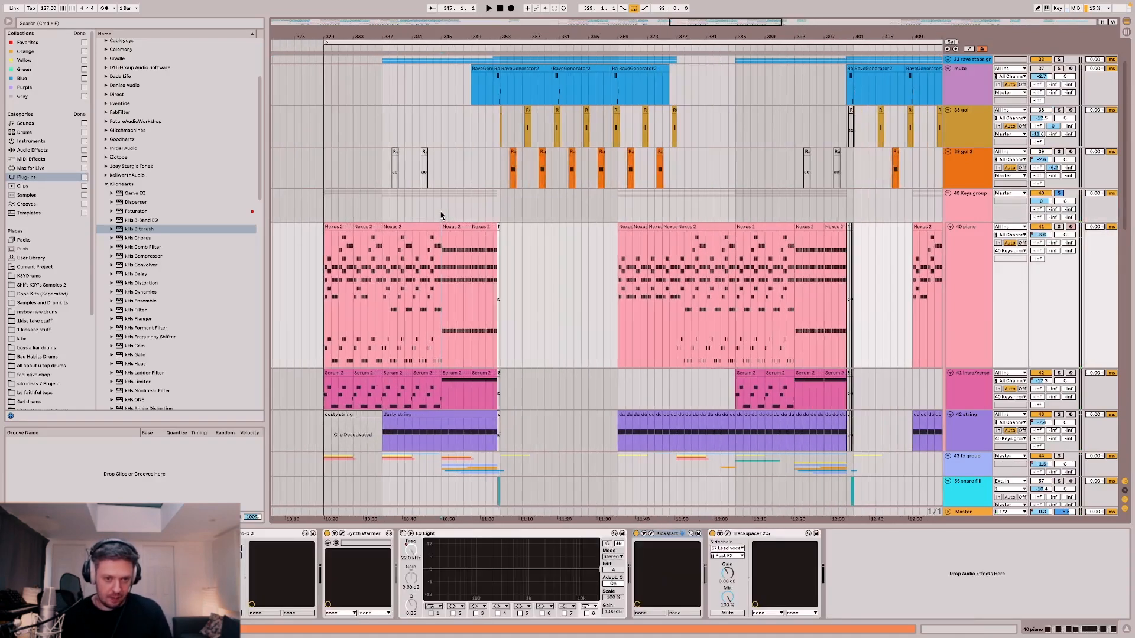
left_click(441, 216)
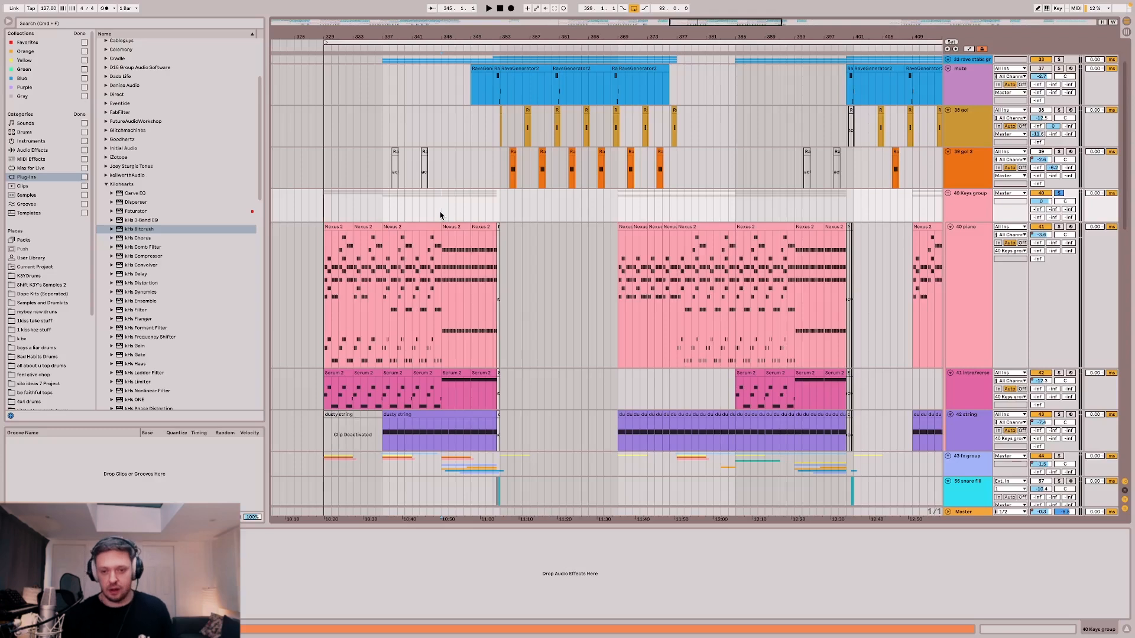
left_click(435, 242)
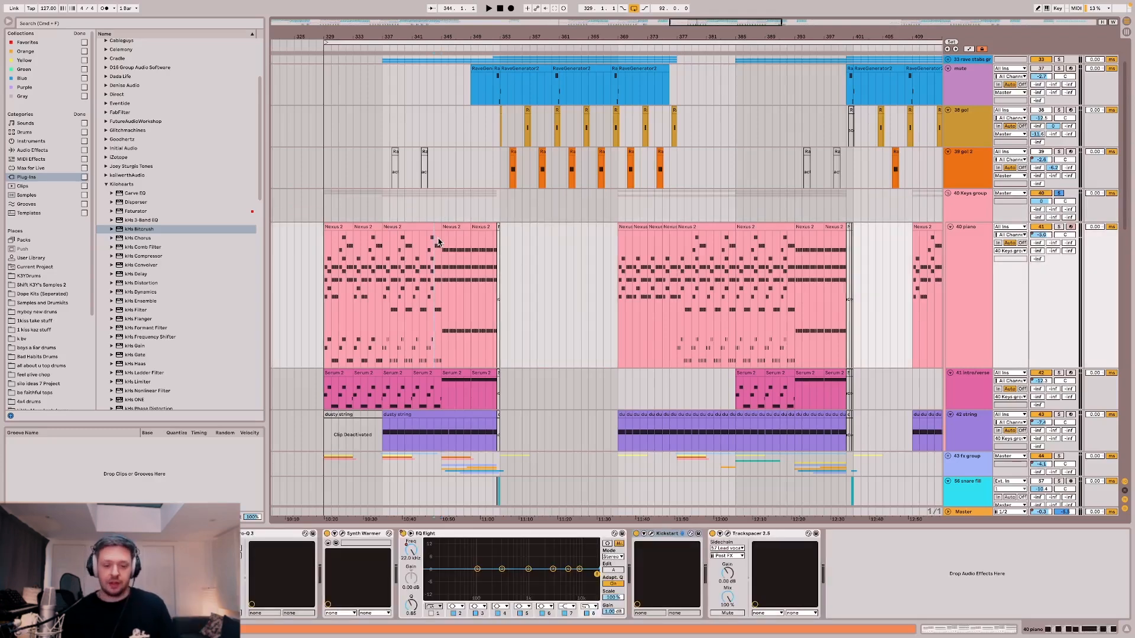
scroll(472, 247, "down", 3)
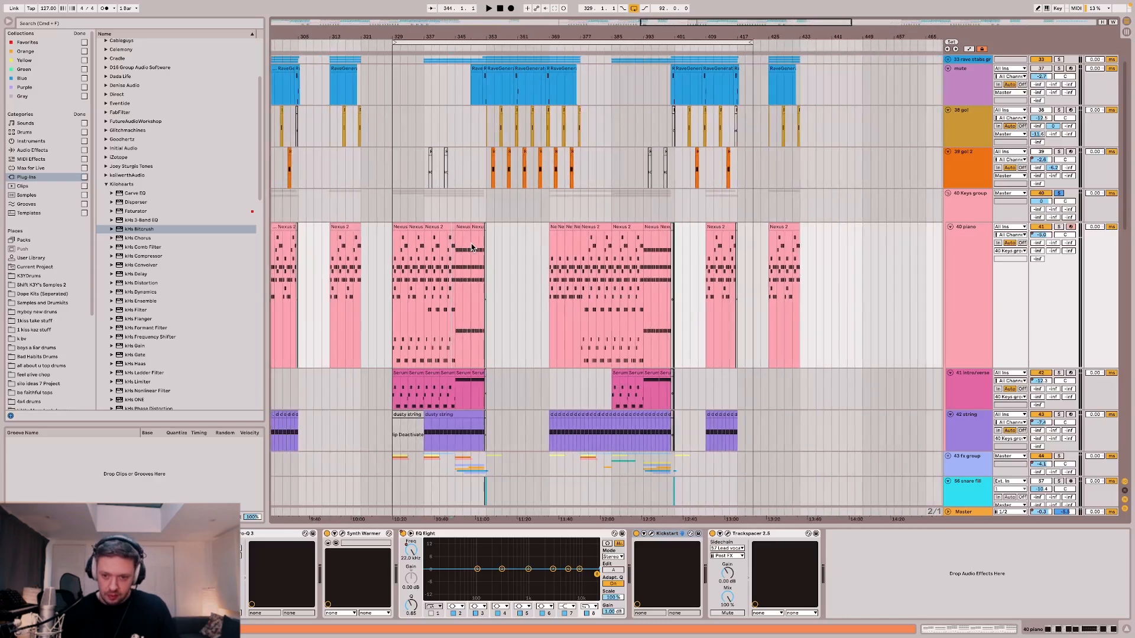
left_click(426, 217)
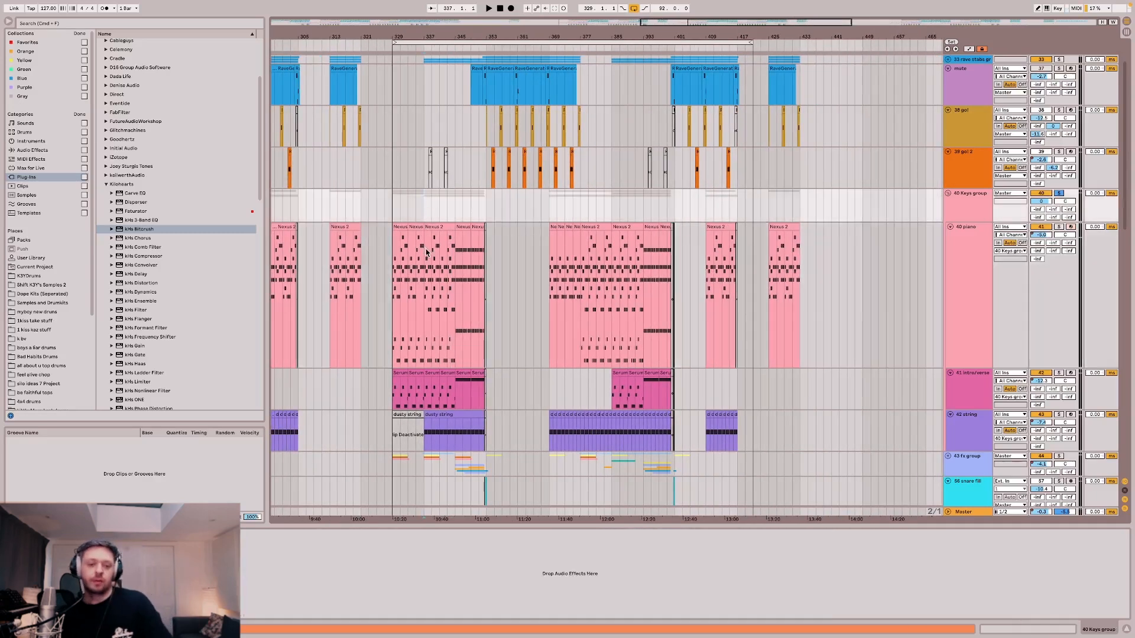
left_click(405, 349)
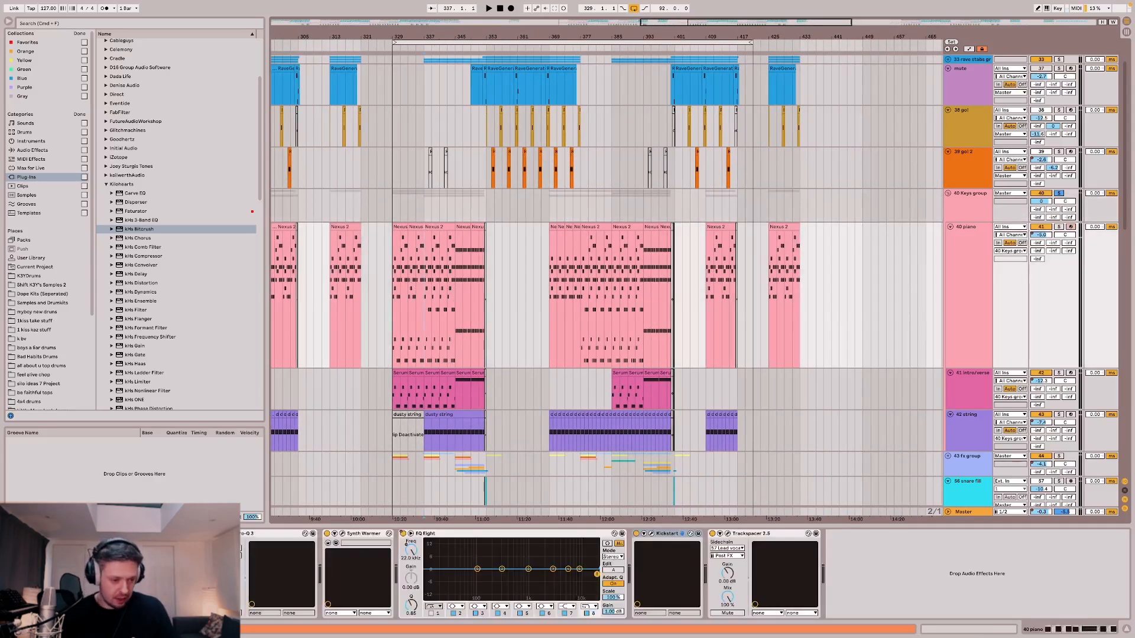
Check the piano's effects chain and its EQ Eight frequency automation, and hide the automation lanes again.
key("super+alt+p")
key("super+alt+p")
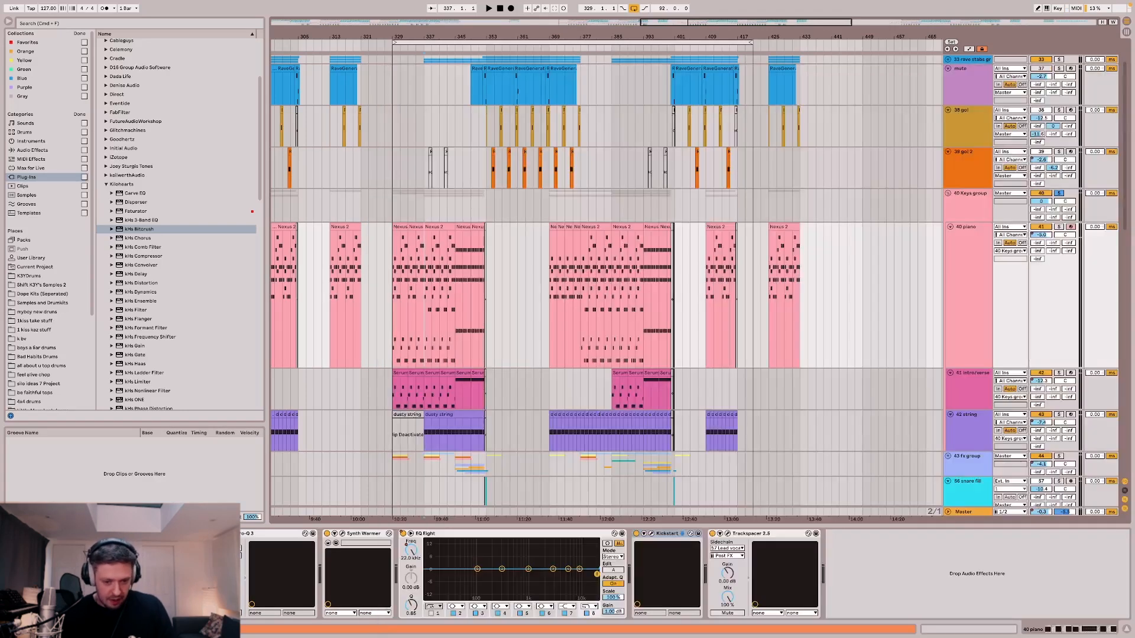
left_click(344, 535)
left_click(344, 535)
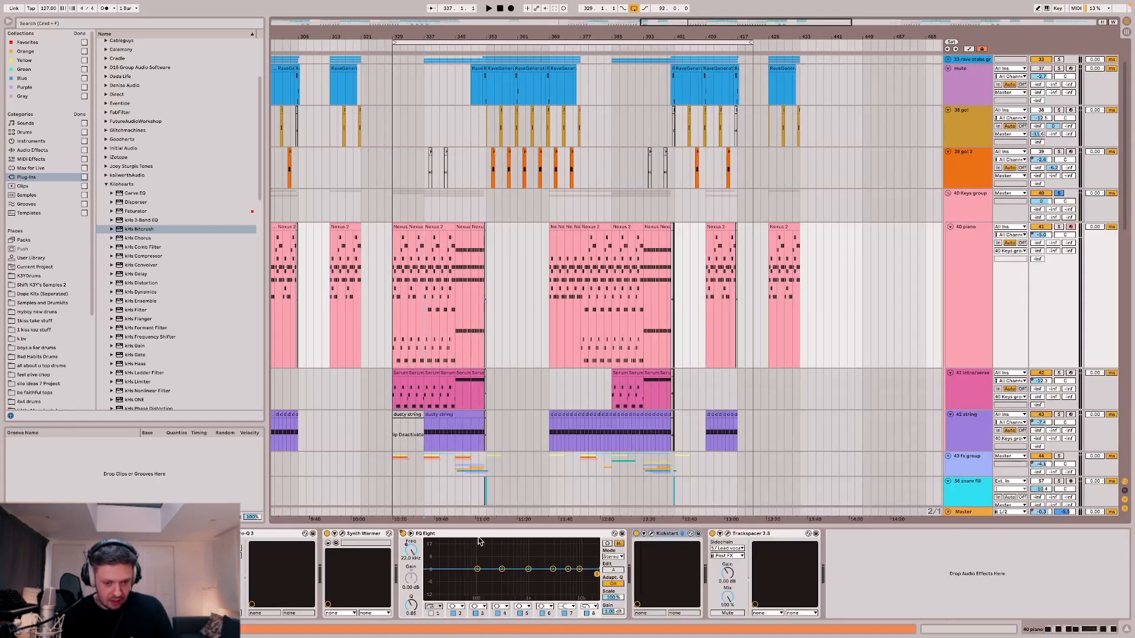
key("a")
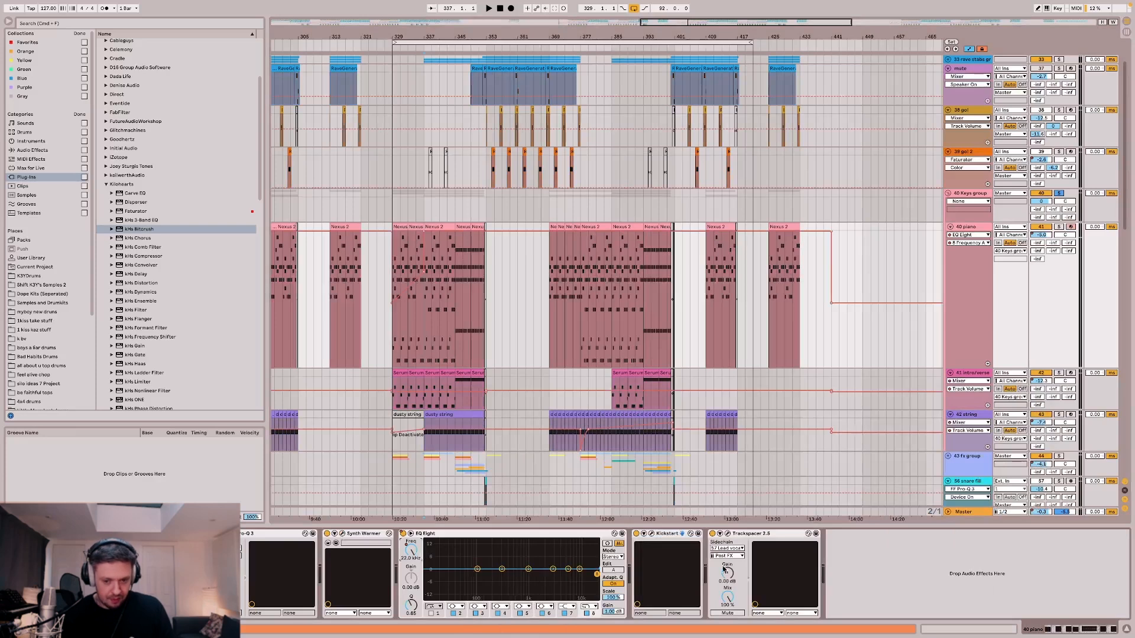
key("a")
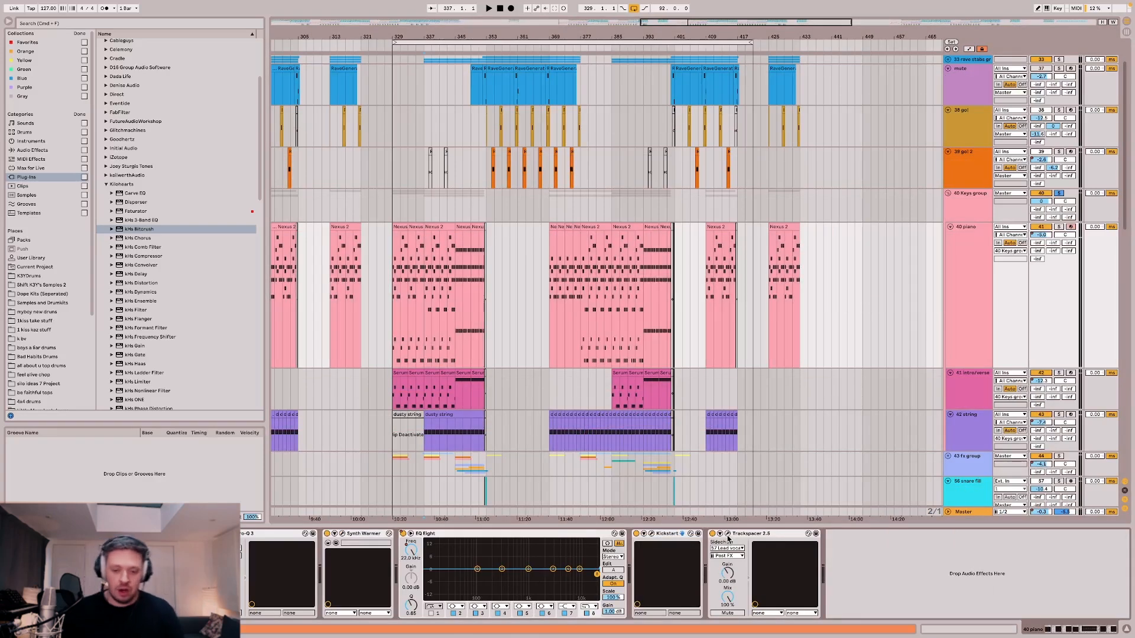
Open the piano's Trackspacer plug-in and play the soloed keys from bar 337 with it on screen.
left_click(727, 534)
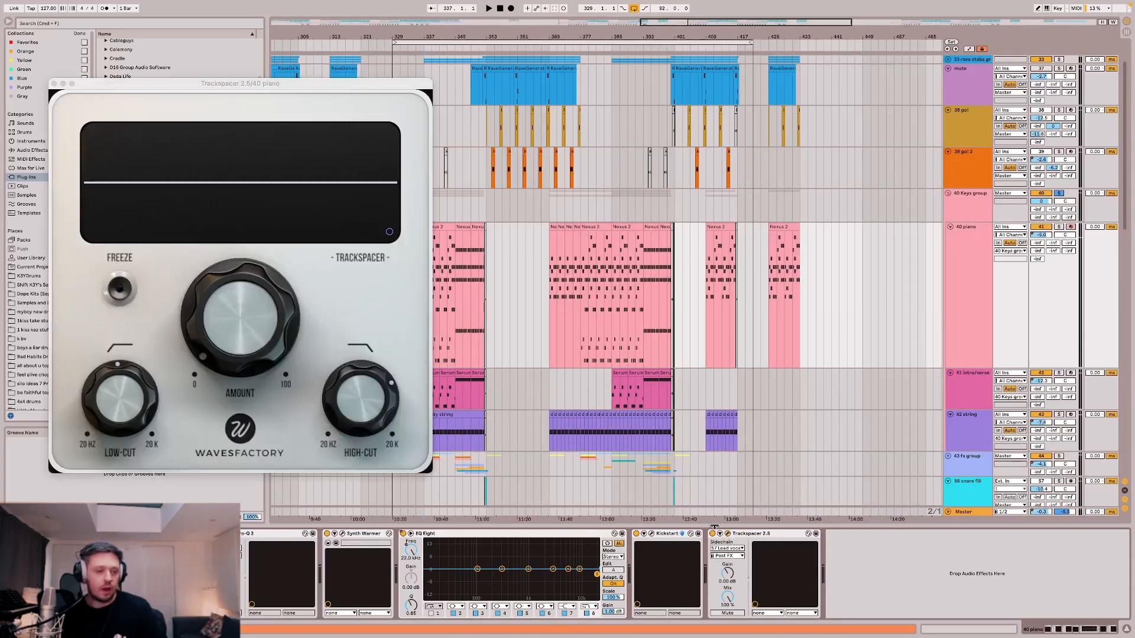
mouse_move(254, 329)
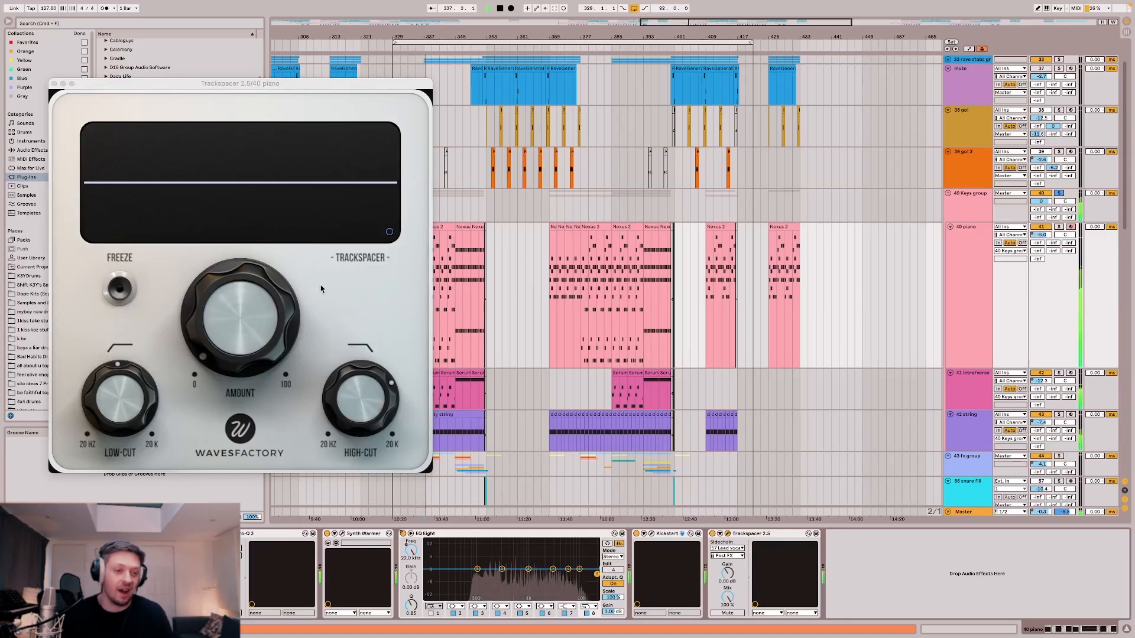
left_click(484, 214)
left_click(490, 248)
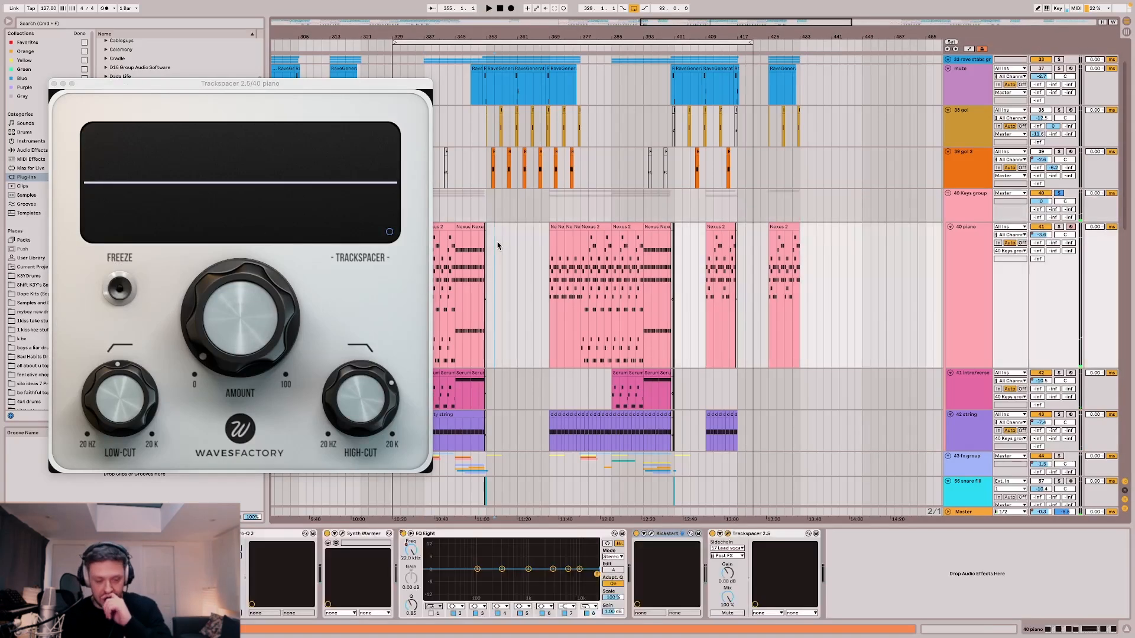
Audition the soloed keys from bar 345 and again from bar 337 with Trackspacer open.
mouse_move(263, 315)
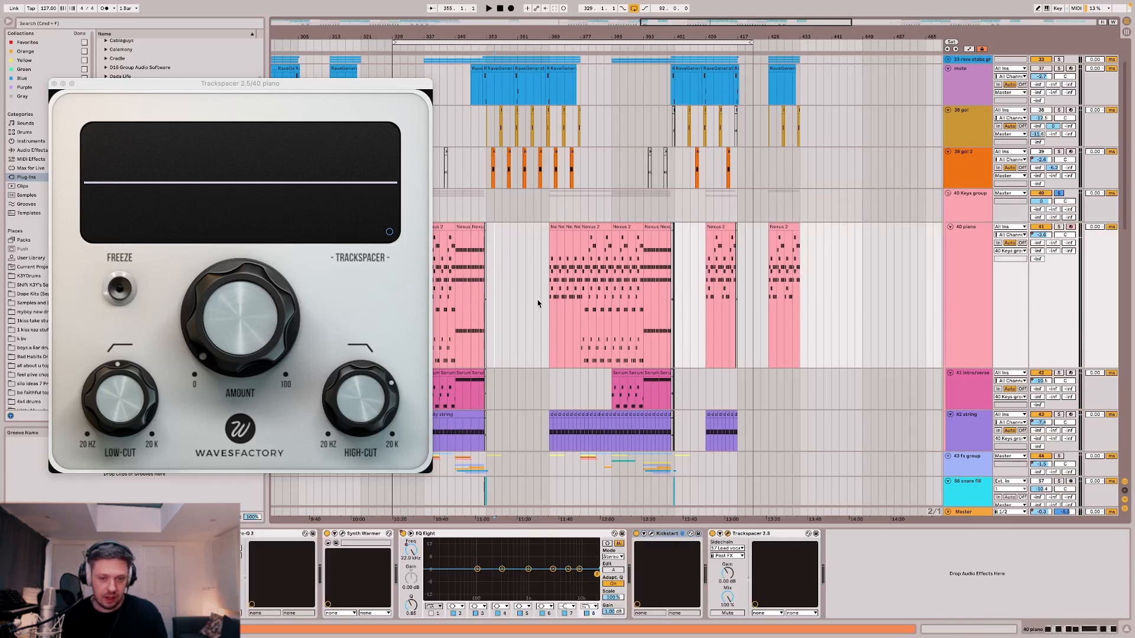
scroll(538, 298, "up", 5)
scroll(538, 302, "left", 5)
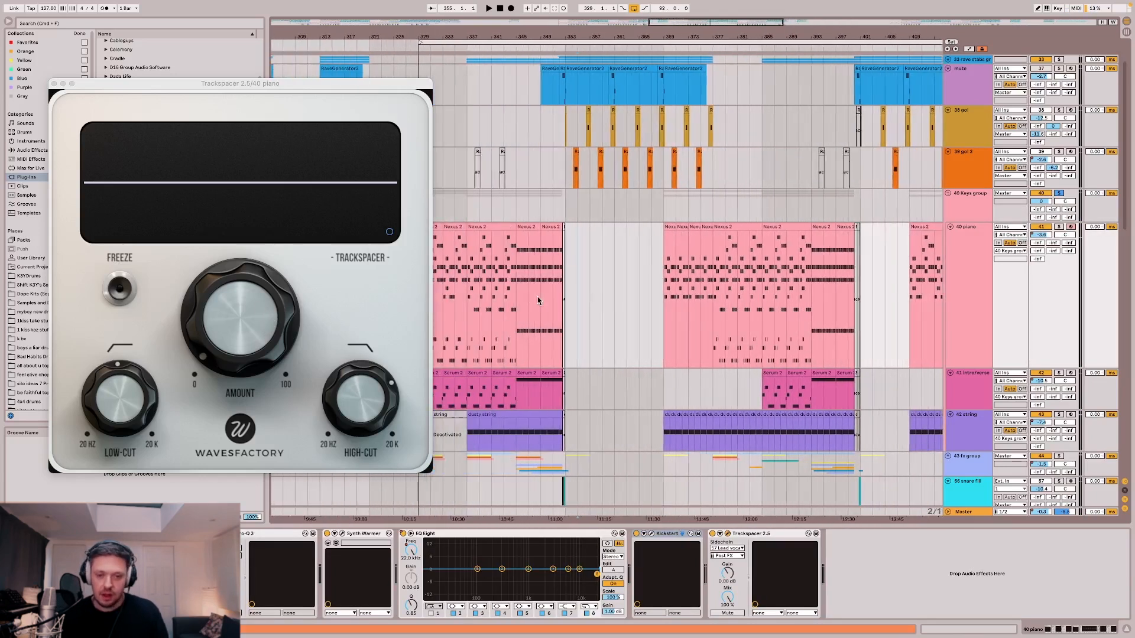
left_click(513, 259)
key("space")
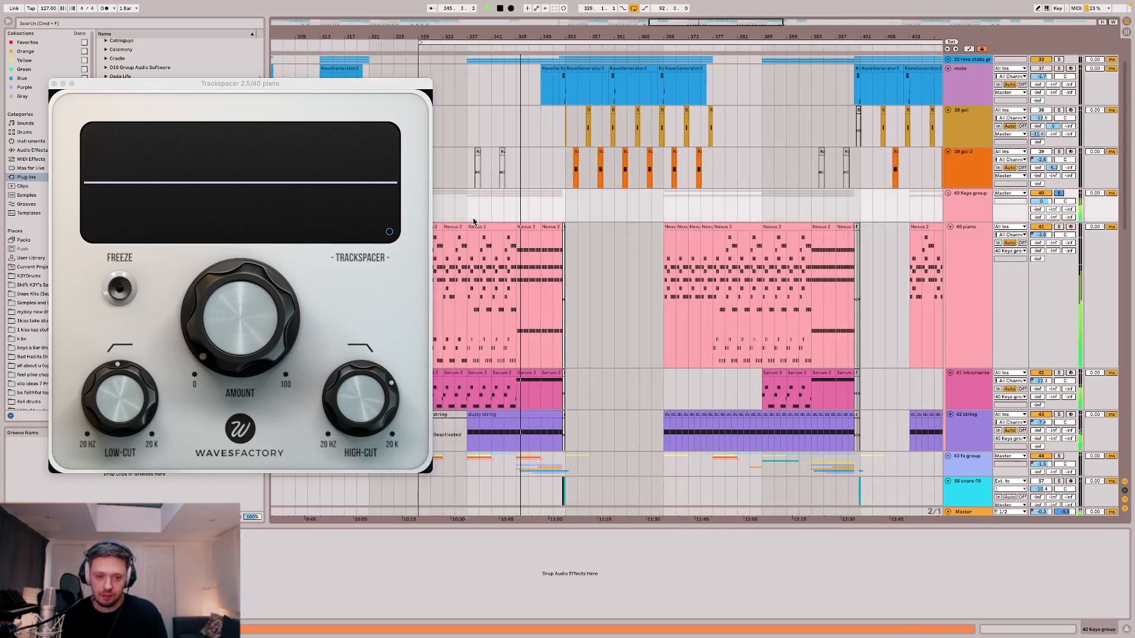
key("space")
key("space")
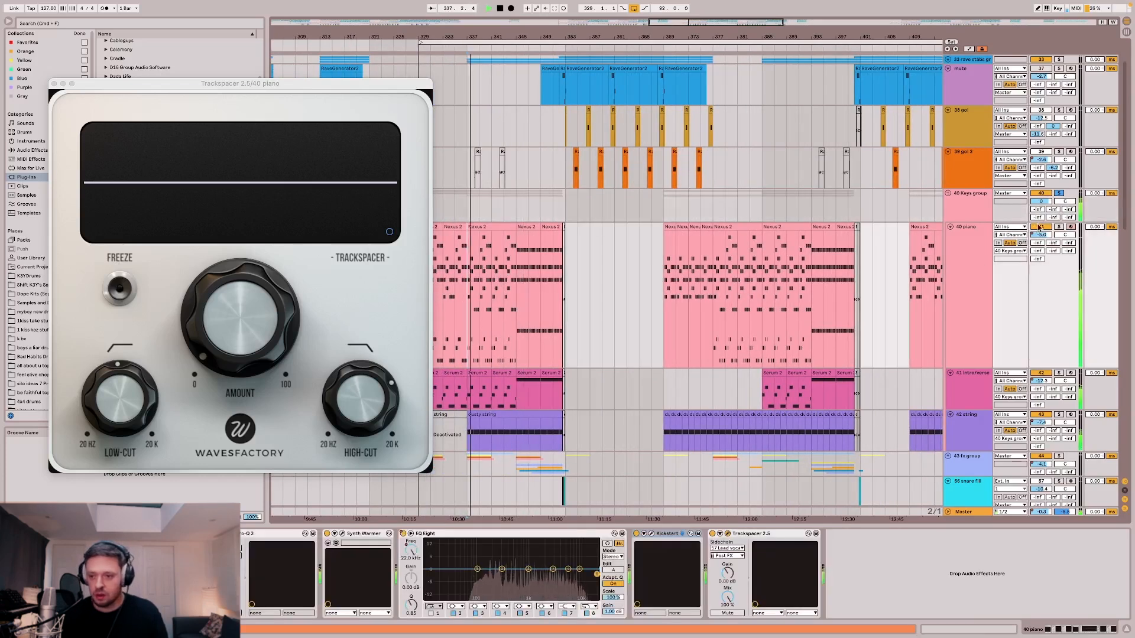
Unsolo the keys group and raise the amount of the piano's Trackspacer to 6.1 % while checking it against the vocals.
left_click(1059, 193)
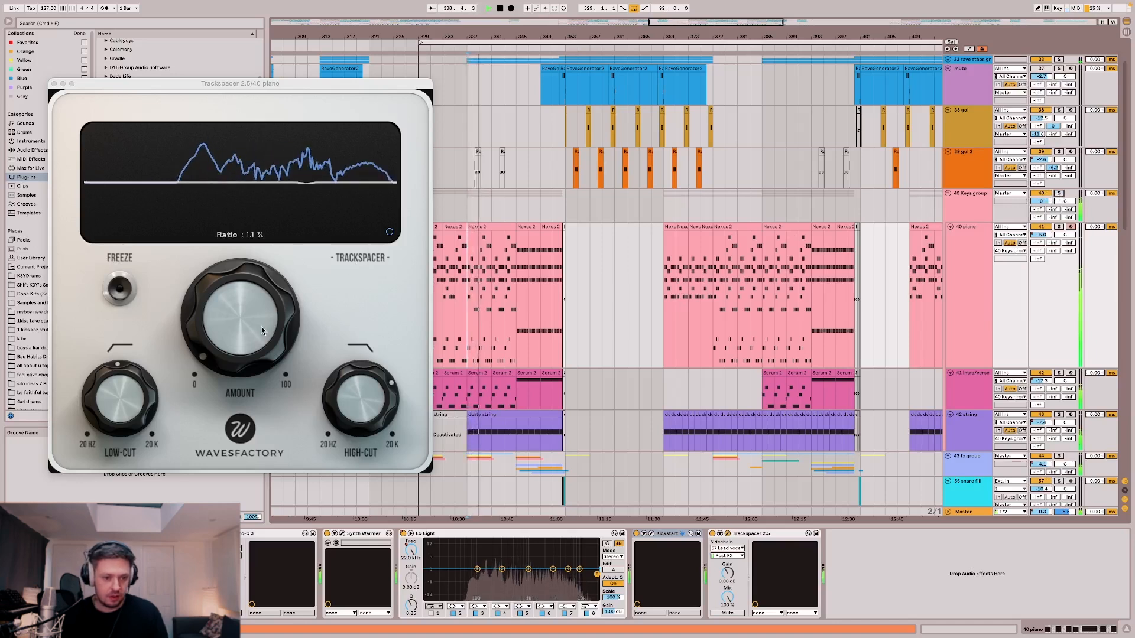
key("space")
mouse_move(265, 331)
left_mouse_down()
mouse_move(265, 296)
mouse_move(258, 312)
left_mouse_up()
key("space")
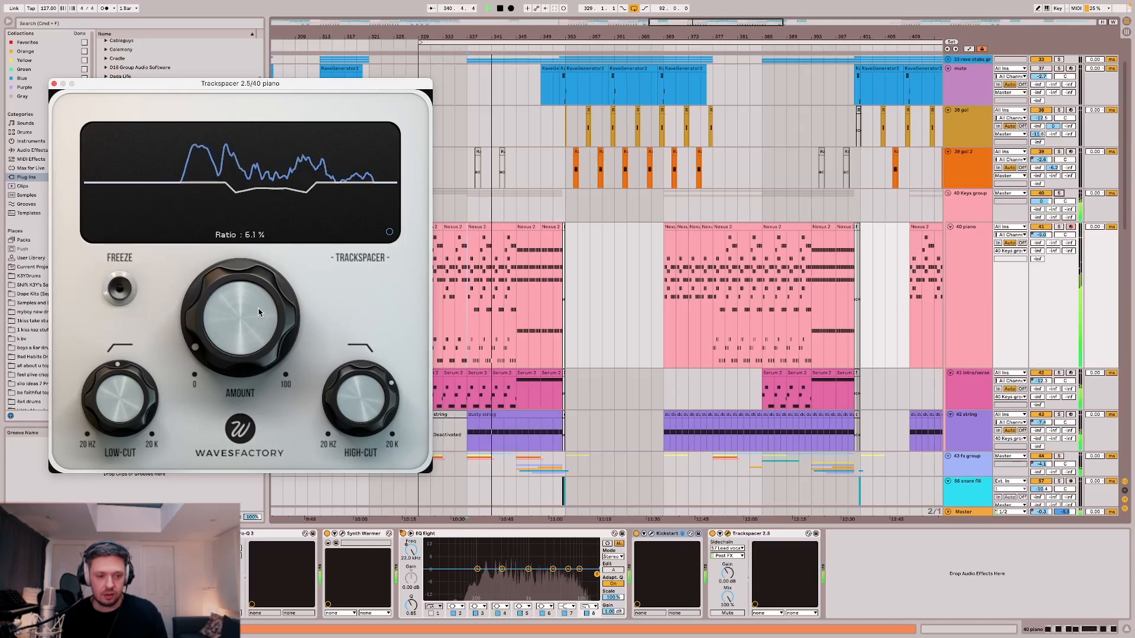
key("space")
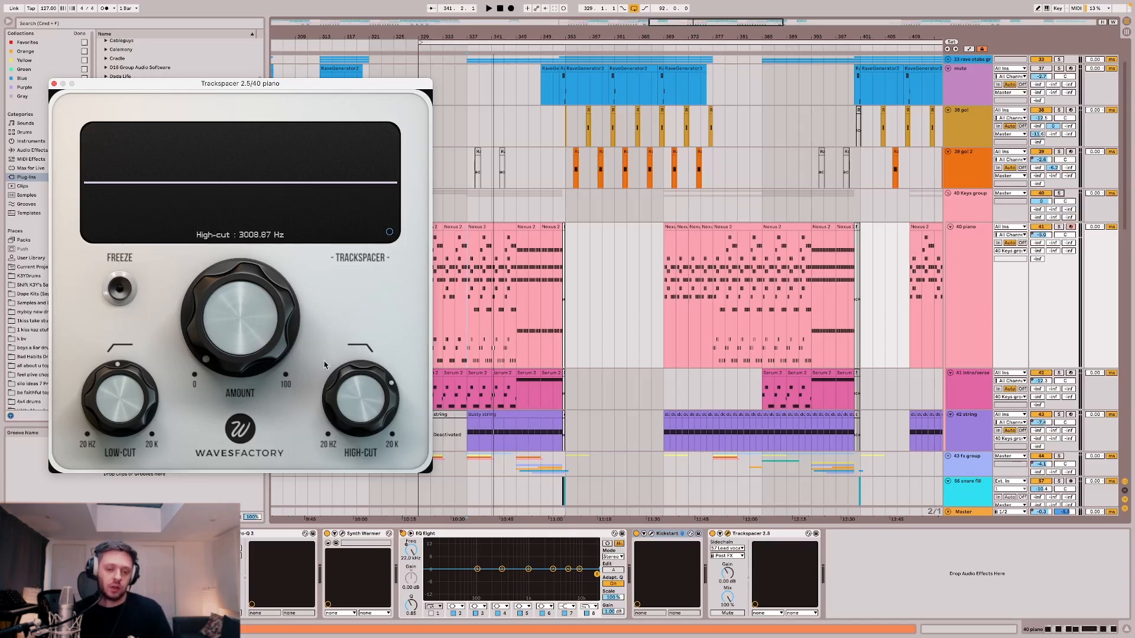
Choose the lead vocal group as the sidechain source of the piano's Trackspacer and close the plug-in window.
left_click(727, 548)
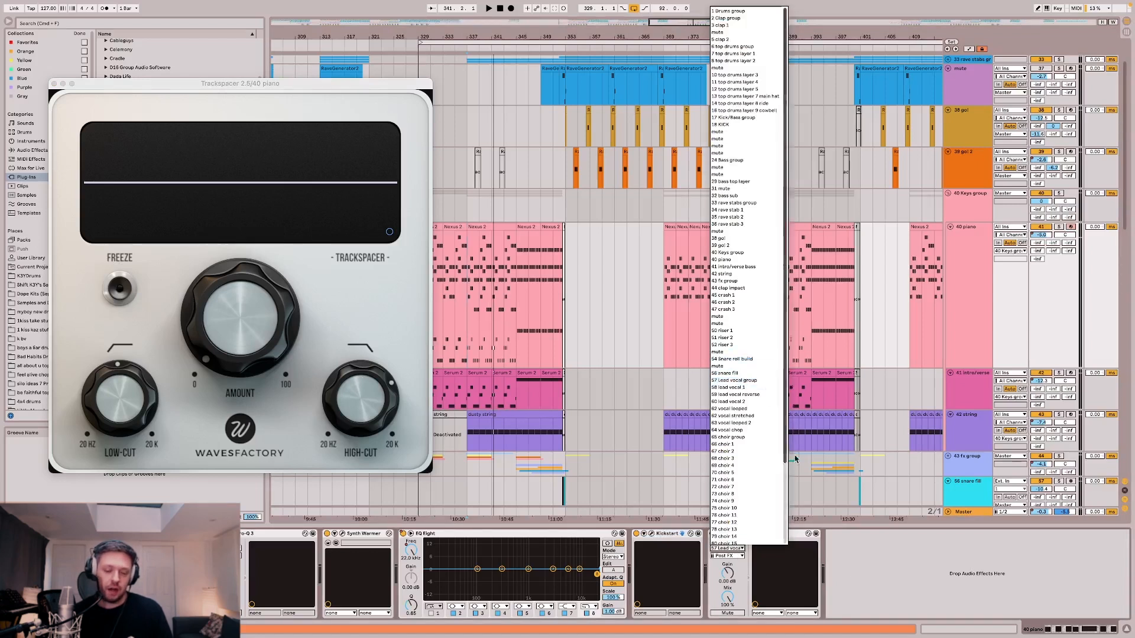
left_click(773, 381)
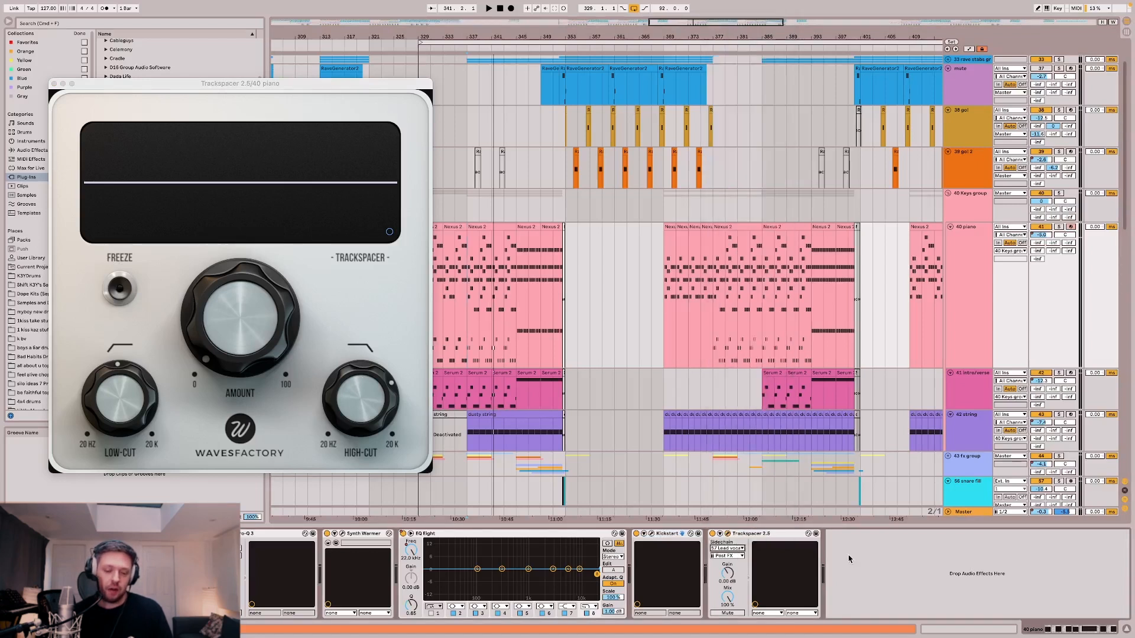
left_click(739, 540)
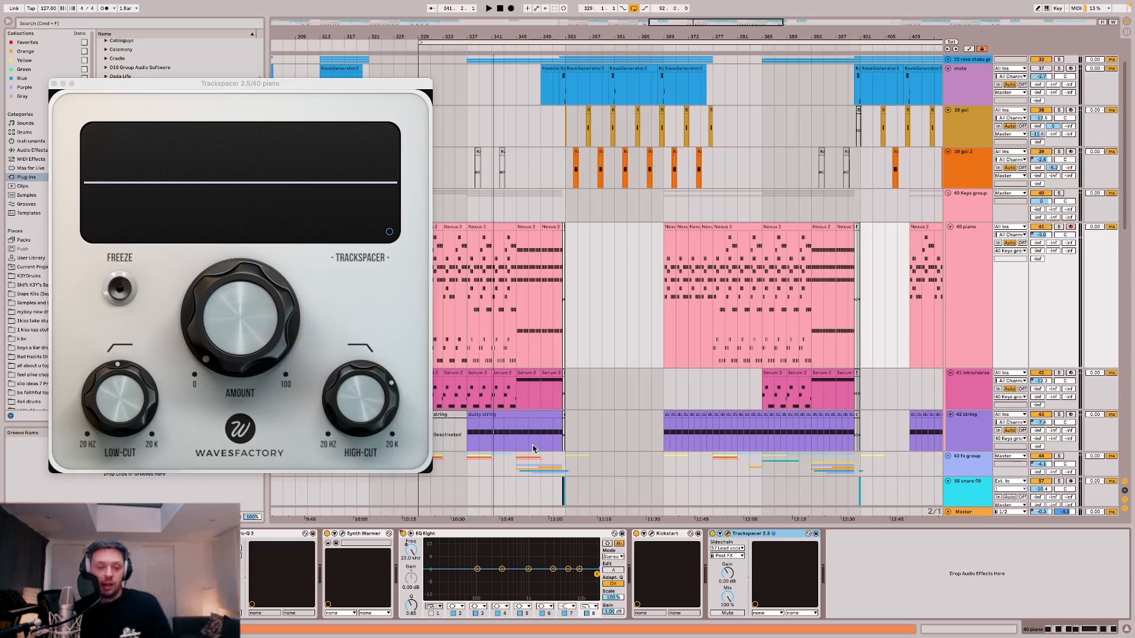
left_click(53, 83)
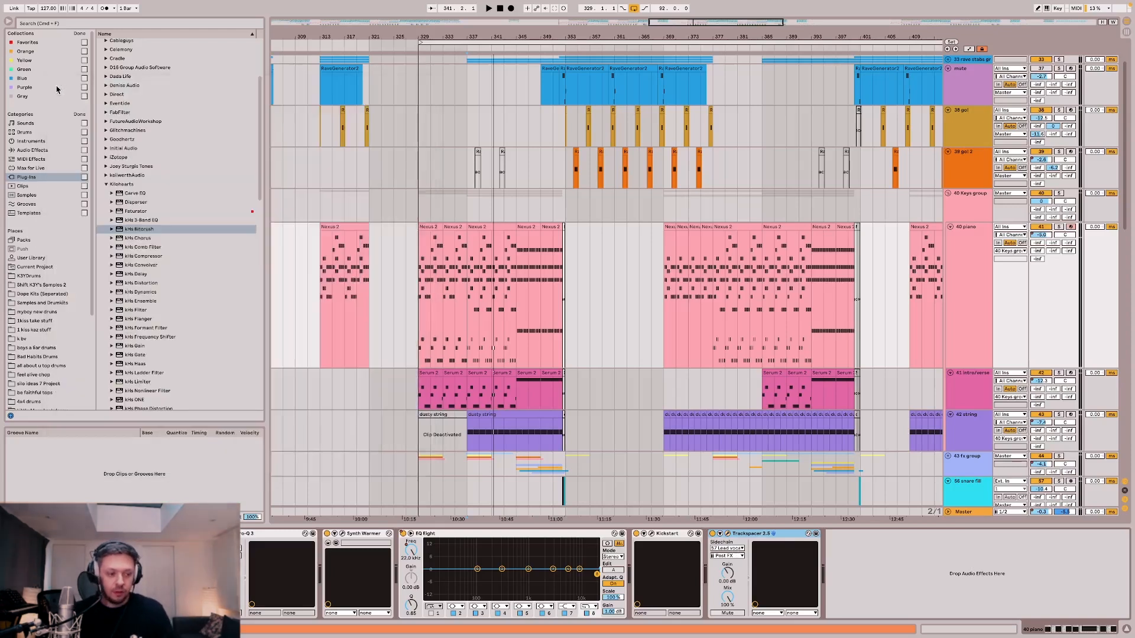
Bring up the string track's sampler and effects at bar 343 and audition its clip.
left_click(514, 214)
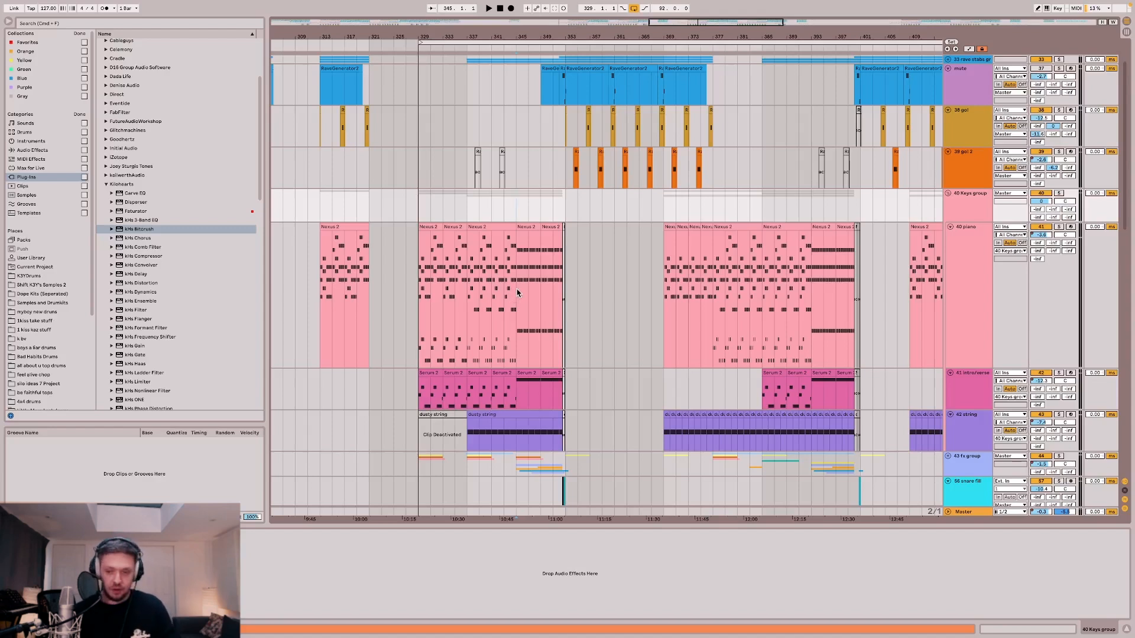
left_click(497, 432)
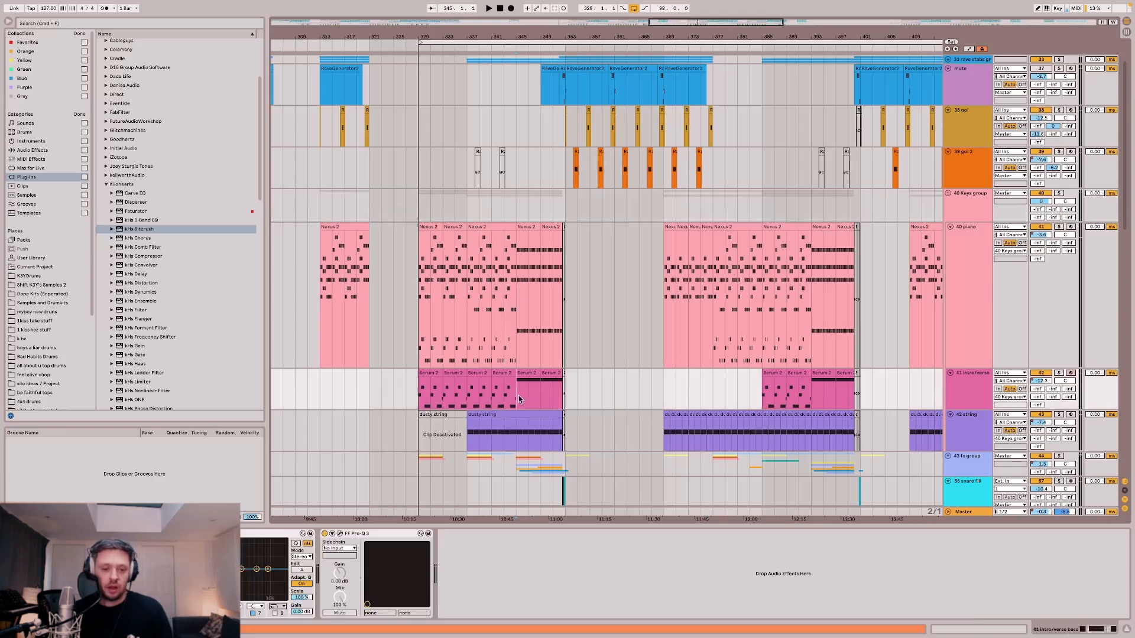
scroll(474, 397, "down", 4)
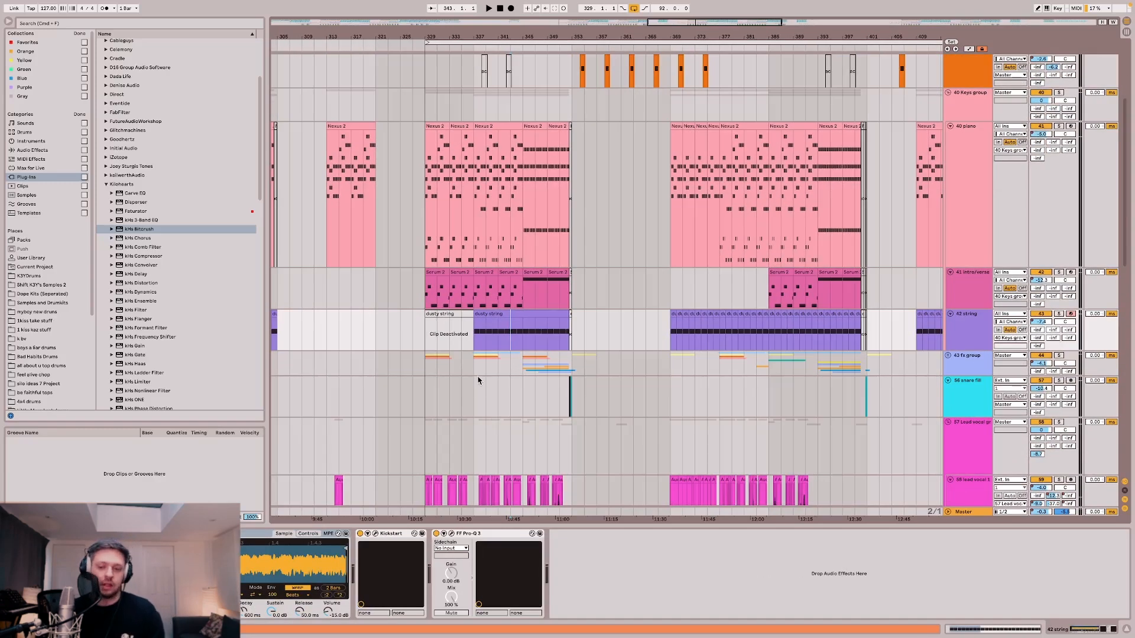
key("space")
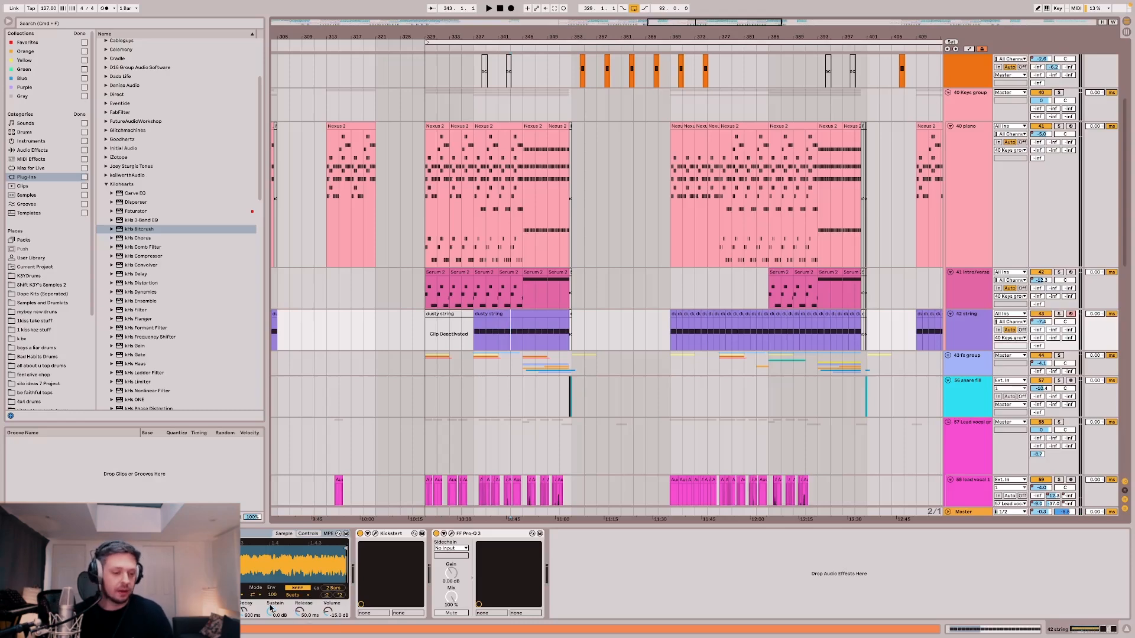
Insert a Tuner after the string track's sampler, check the sample's pitch with it and deactivate the Tuner.
left_click(307, 534)
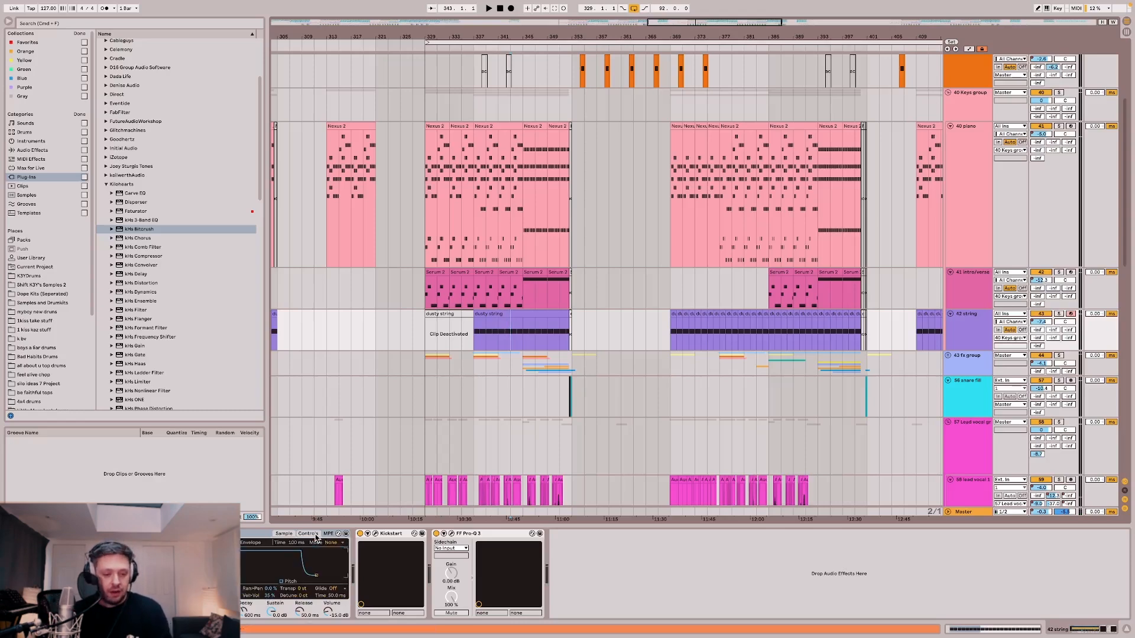
left_click(289, 535)
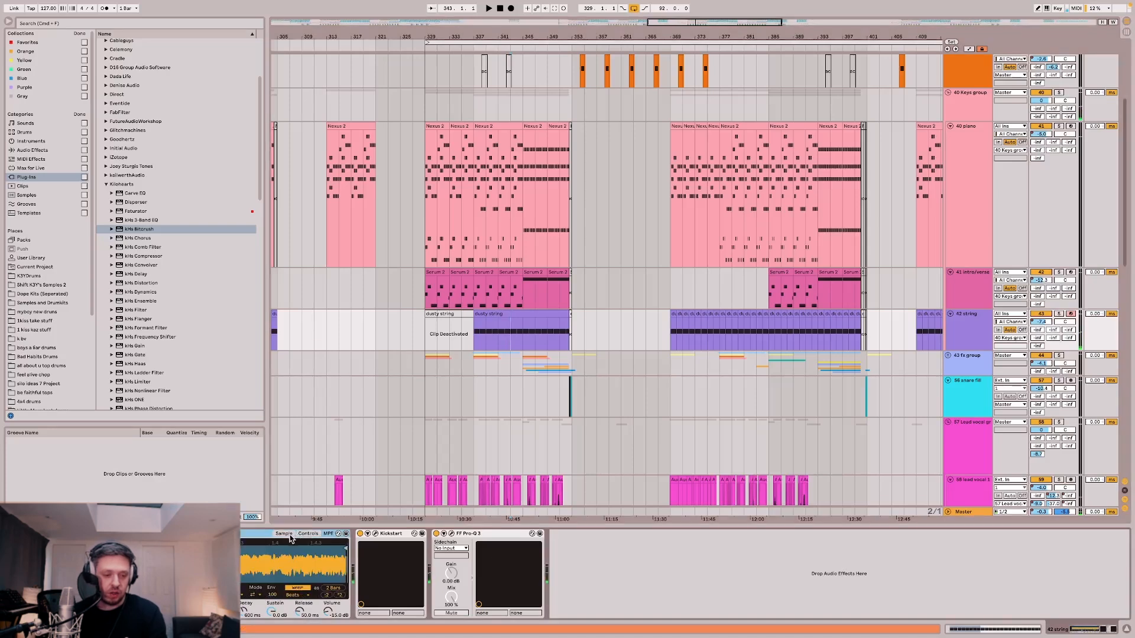
left_click(83, 151)
left_click_drag(122, 378, 341, 565)
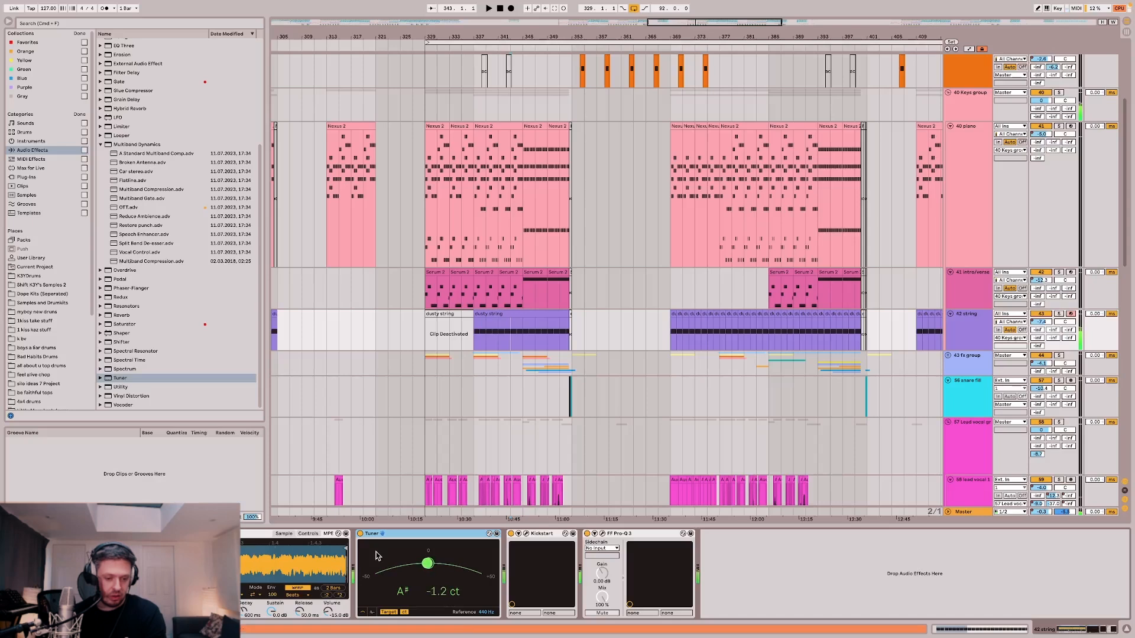
left_click(360, 534)
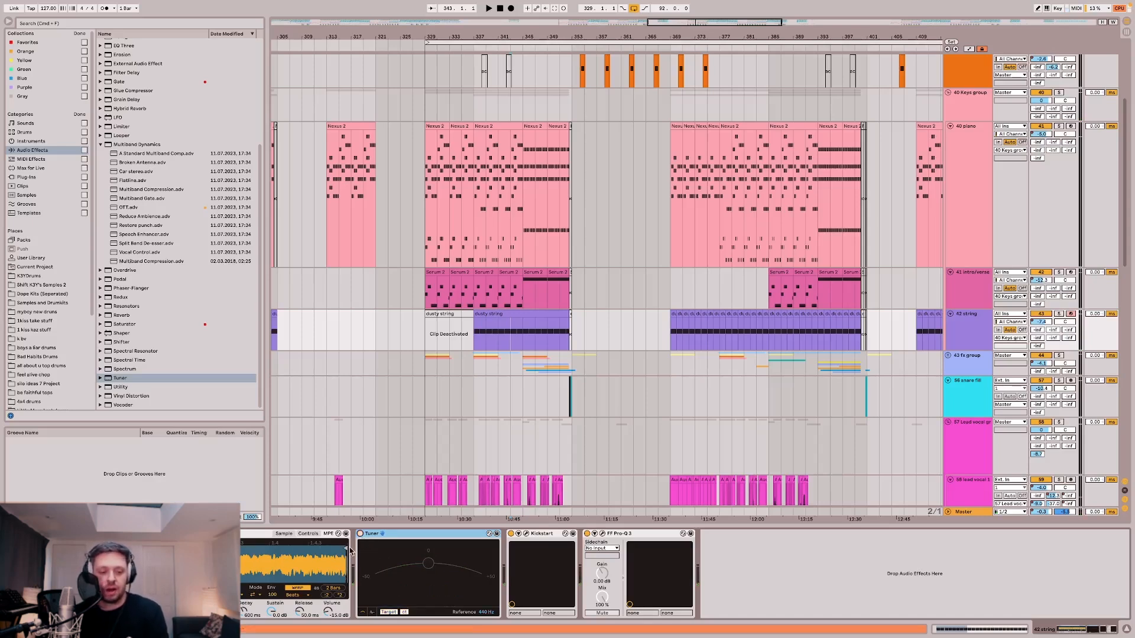
Select the fx group and unfold it to show its impact, crash and riser tracks around bar 337.
scroll(625, 276, "down", 3)
scroll(627, 276, "down", 1)
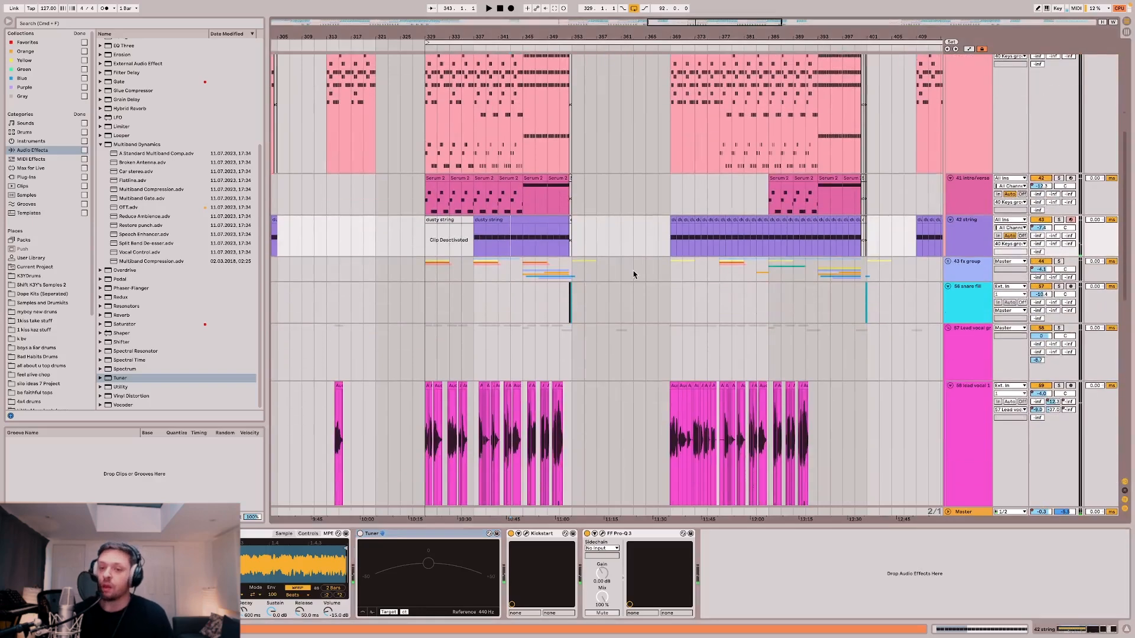
left_click(520, 273)
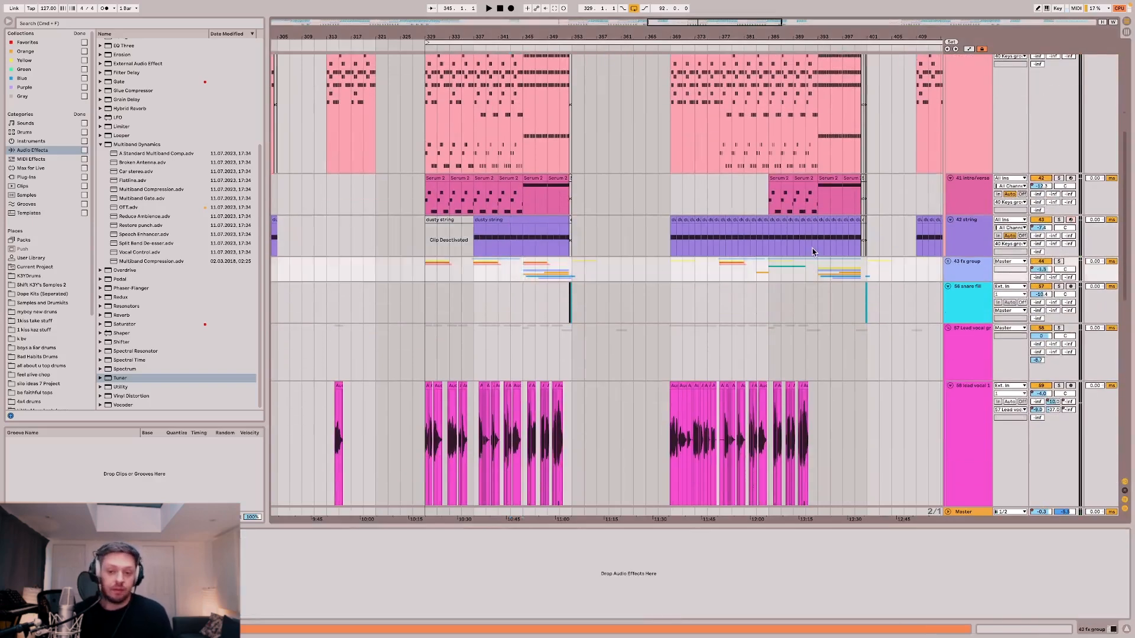
scroll(812, 252, "right", 4)
scroll(813, 252, "up", 8)
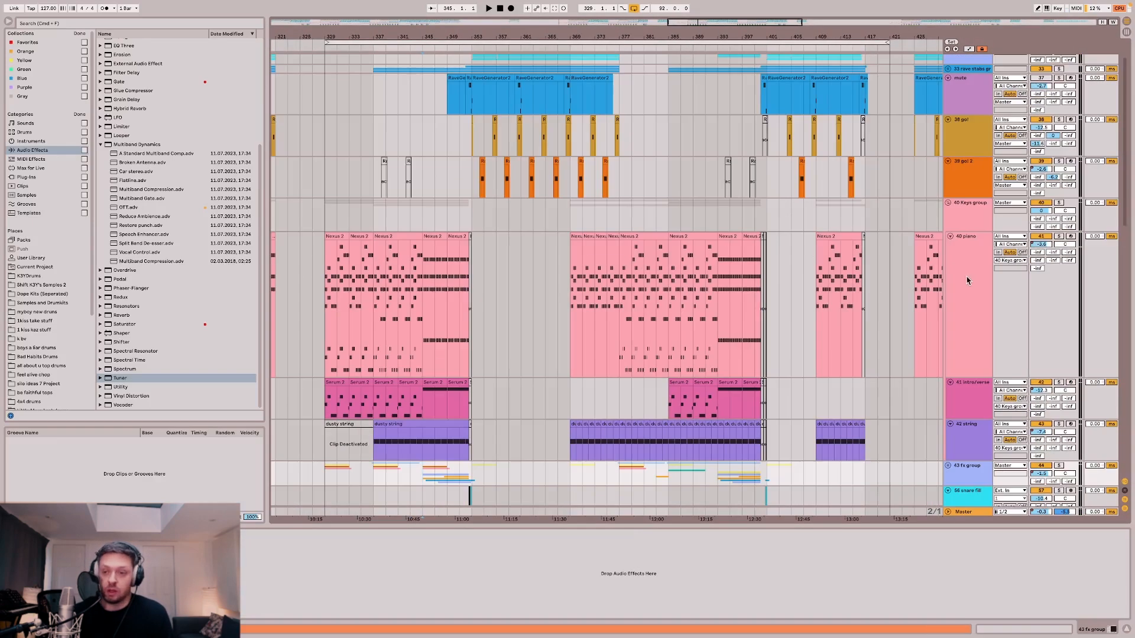
scroll(967, 281, "down", 8)
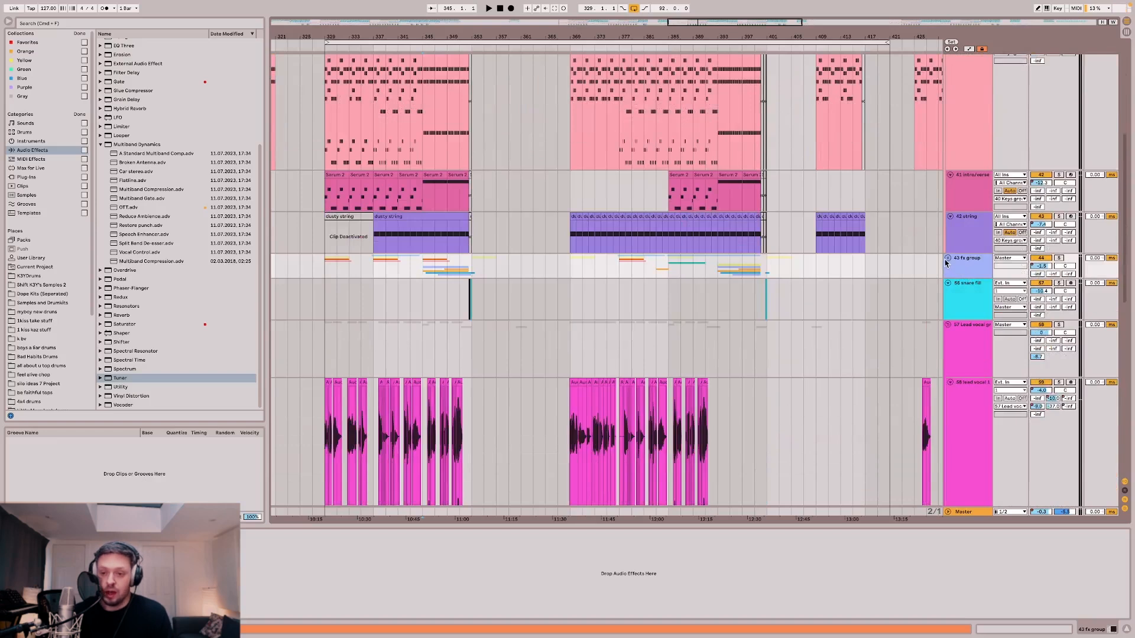
left_click(949, 259)
scroll(454, 215, "down", 6)
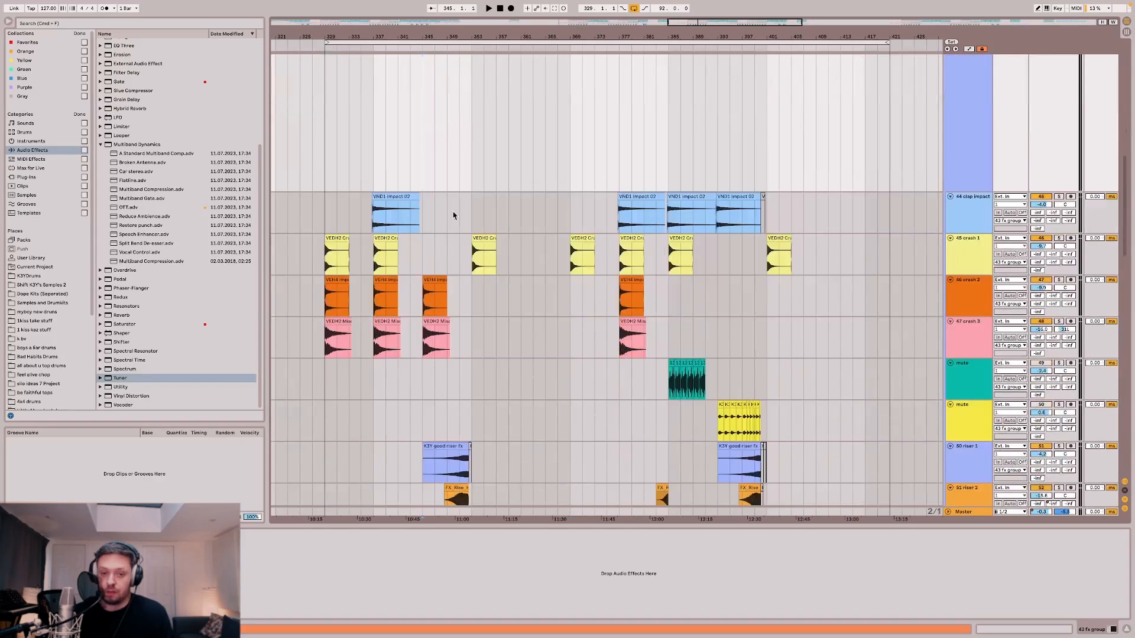
scroll(317, 169, "up", 5)
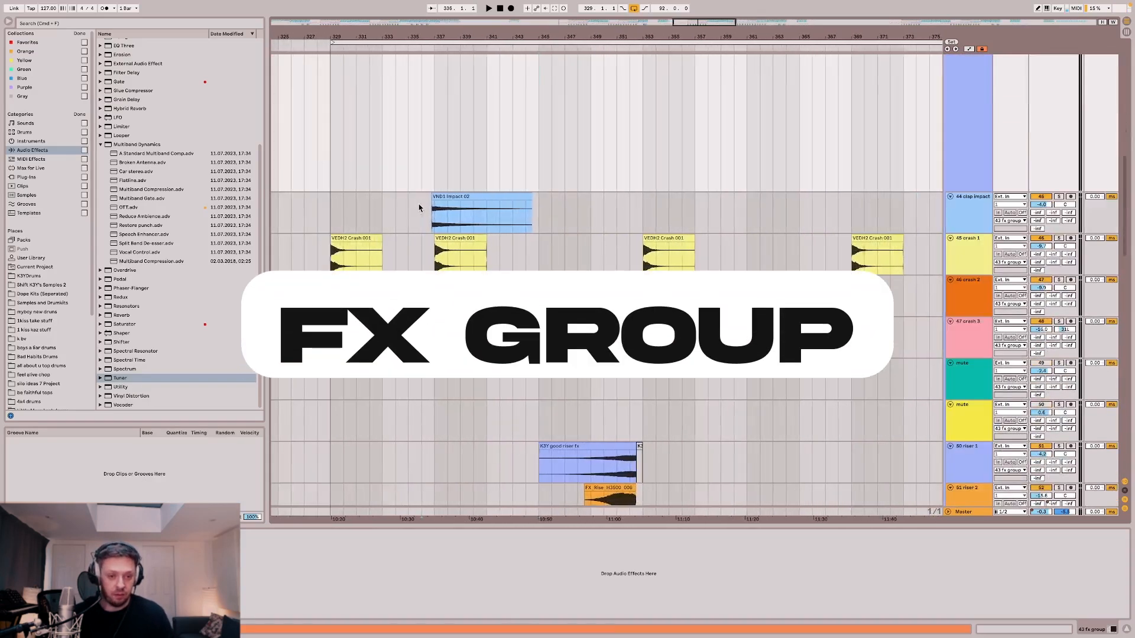
Solo the clap impact track, audition its clip just before bar 337 and unsolo it.
left_click(424, 205)
left_click(436, 242)
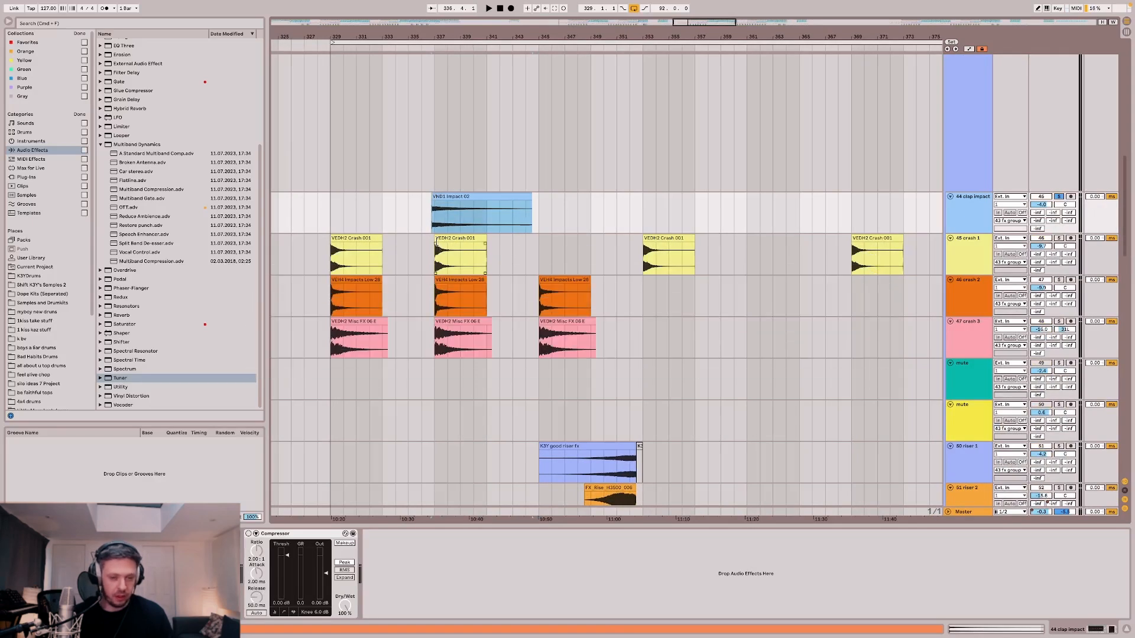
key("space")
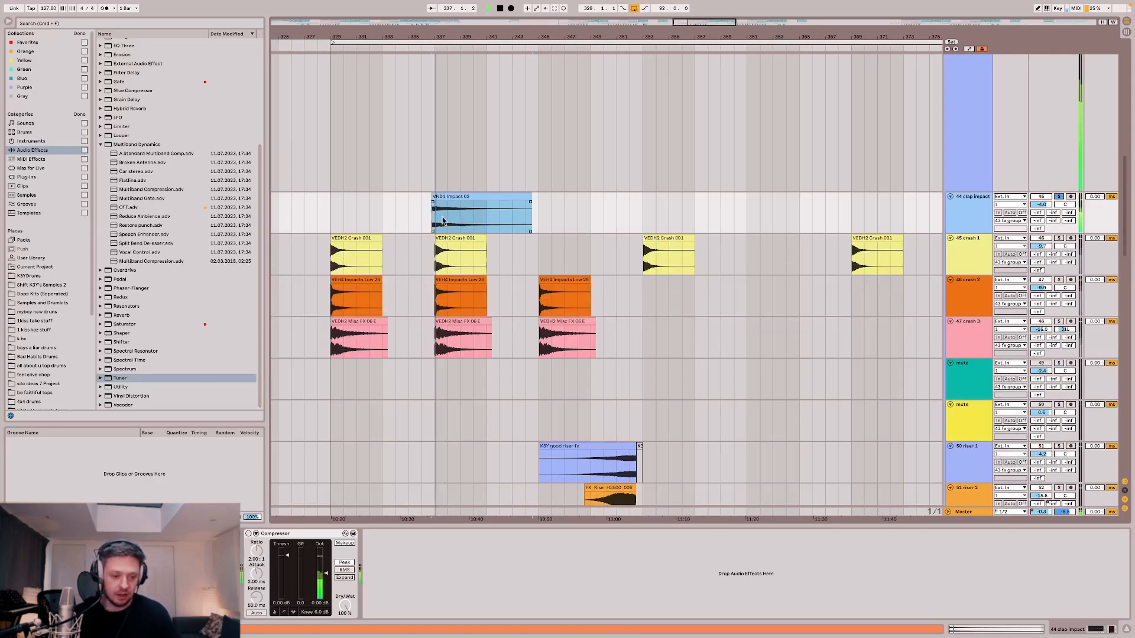
key("space")
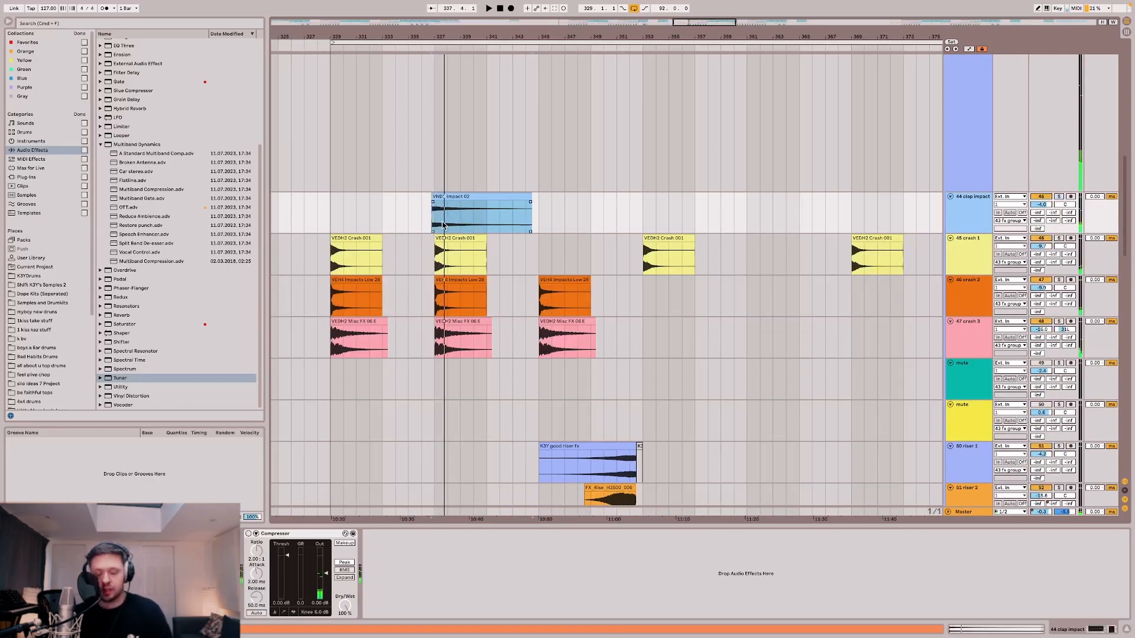
scroll(446, 236, "up", 3)
scroll(437, 213, "up", 3)
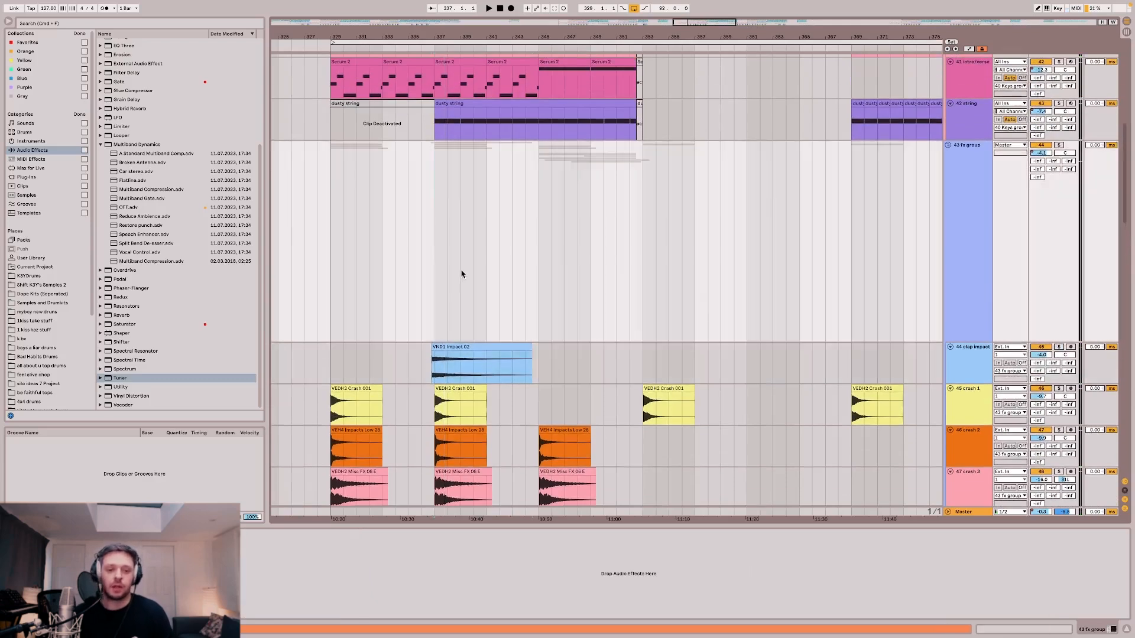
Solo the crash 1 track and audition its clip at bar 337.
scroll(452, 278, "down", 6)
left_click(430, 300)
key("s")
key("space")
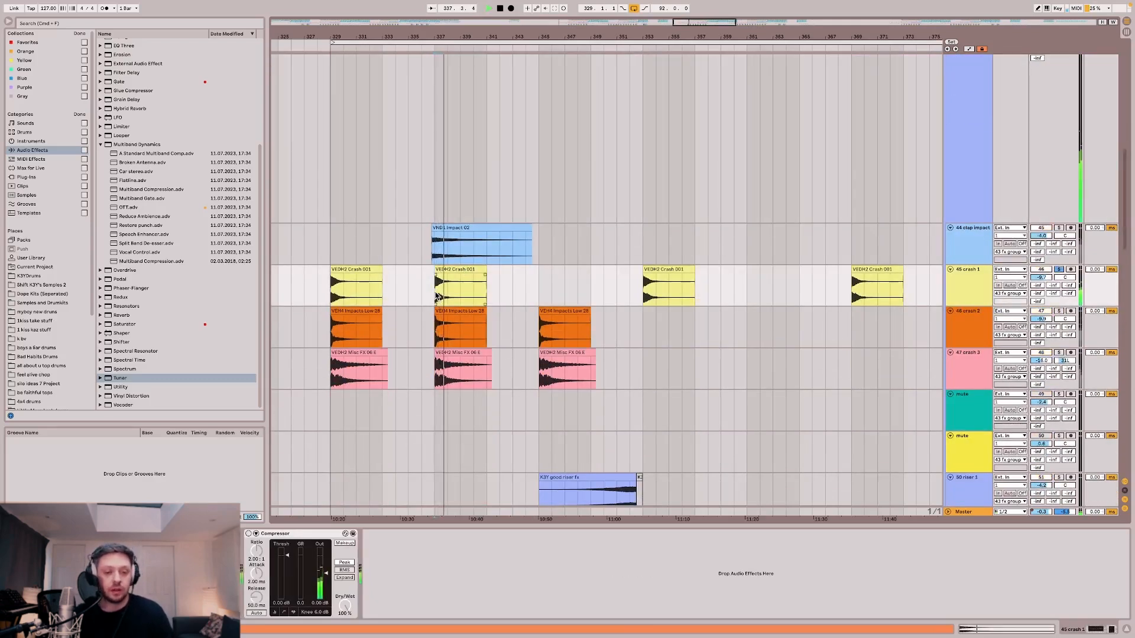
scroll(436, 297, "up", 5)
key("space")
Solo the crash 2 track and audition its low impact clip at bar 337.
left_click(436, 330)
key("s")
key("space")
scroll(436, 330, "down", 5)
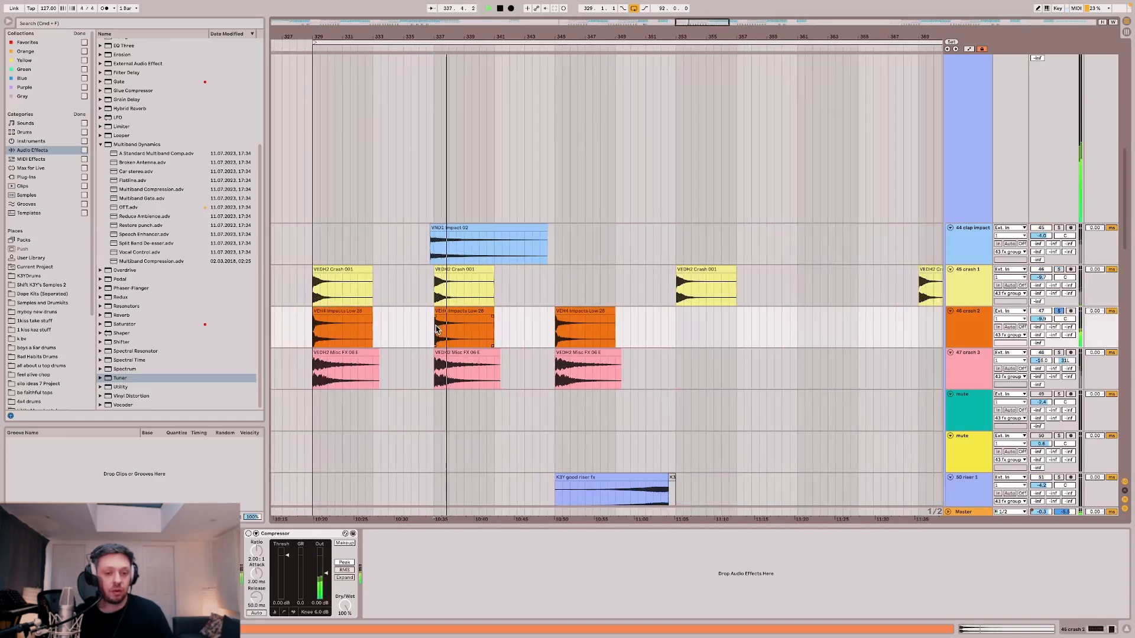
key("space")
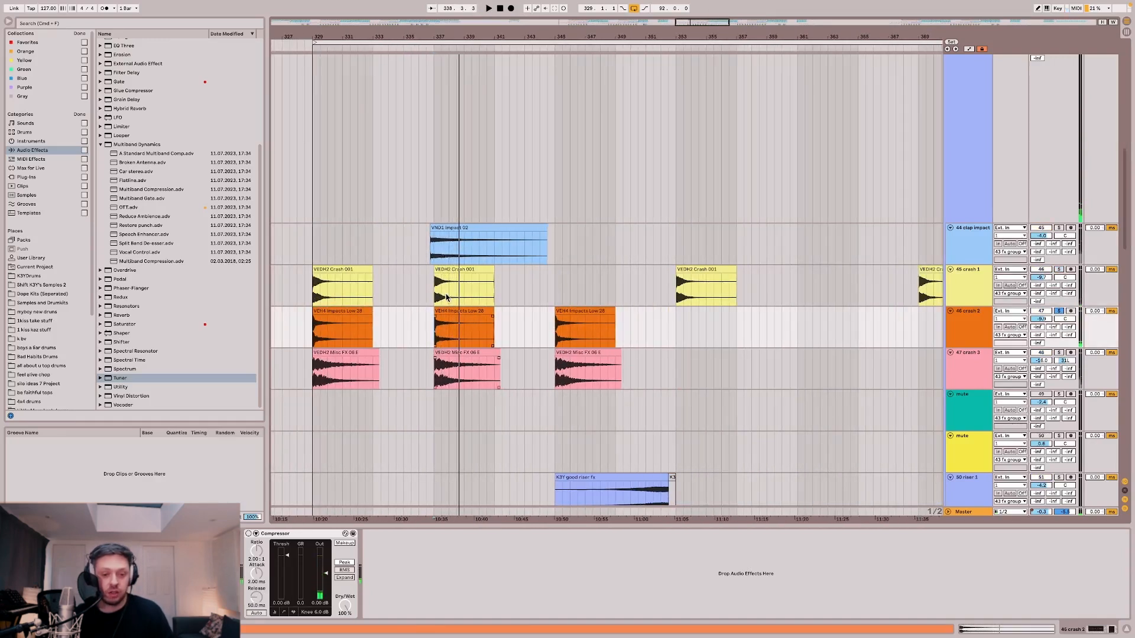
Solo the crash 3 track and audition its clip at bar 337 while surveying the riser tracks below.
left_click(430, 380)
key("s")
key("space")
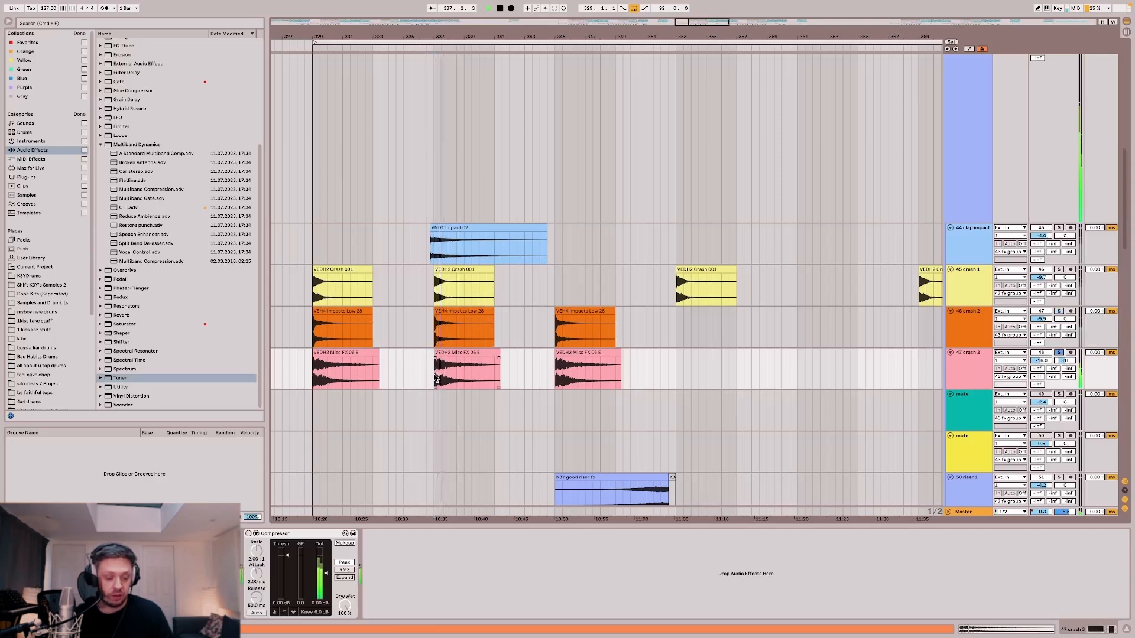
scroll(550, 368, "down", 4)
scroll(552, 367, "right", 4)
scroll(552, 367, "down", 3)
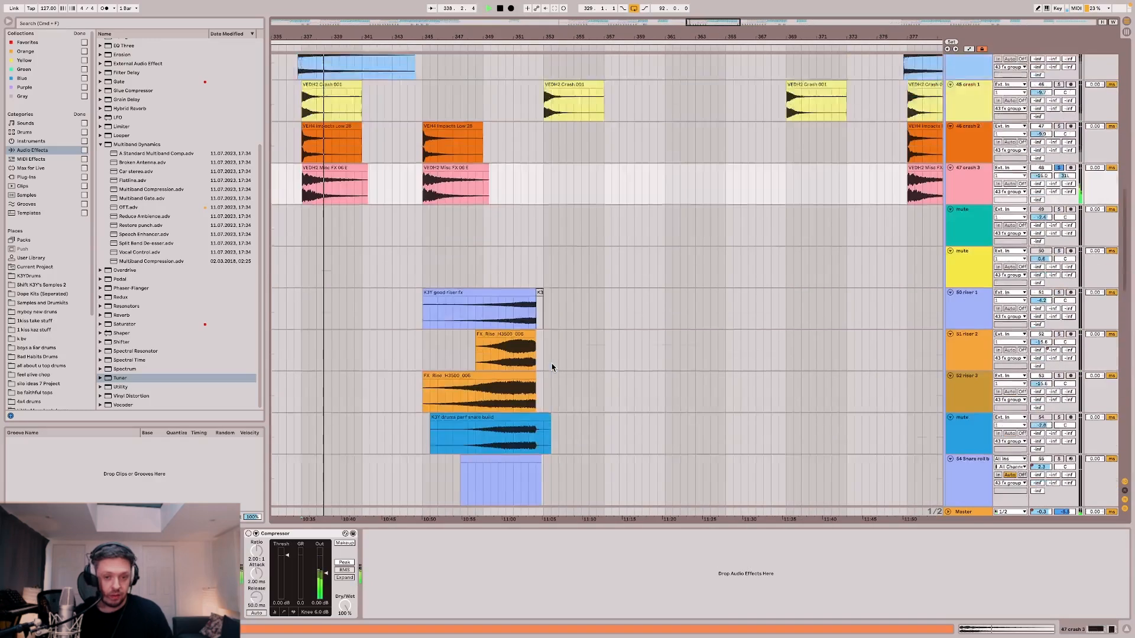
scroll(552, 368, "up", 3)
scroll(552, 368, "down", 4)
key("space")
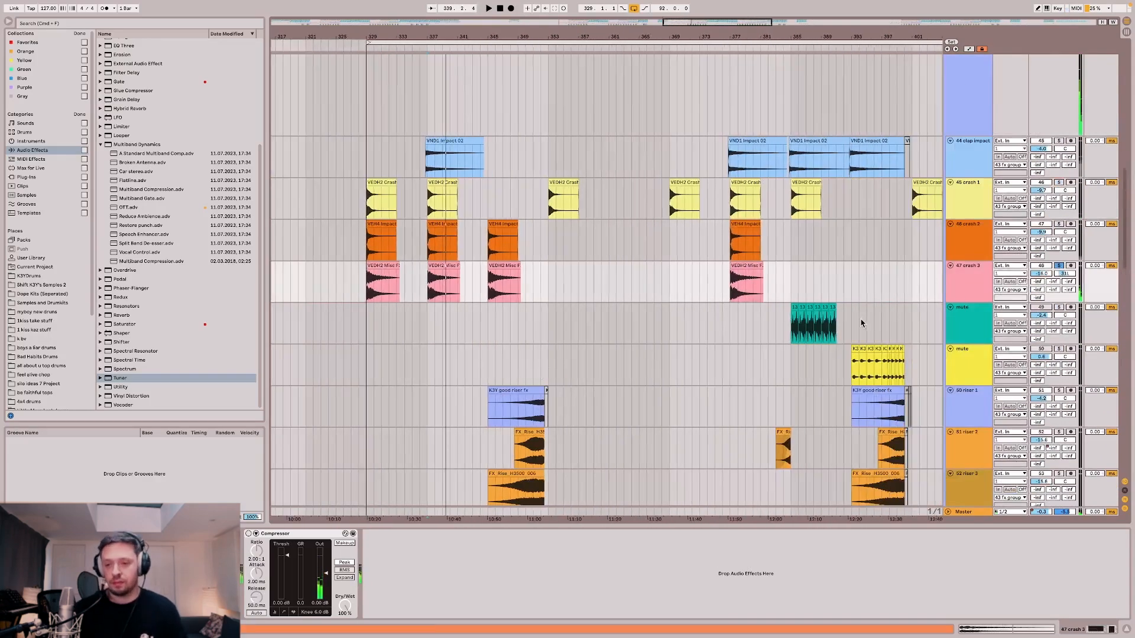
Audition the muted yellow drum track from bar 393, both soloed and activated among the other tracks, and mute it again.
scroll(680, 349, "down", 2)
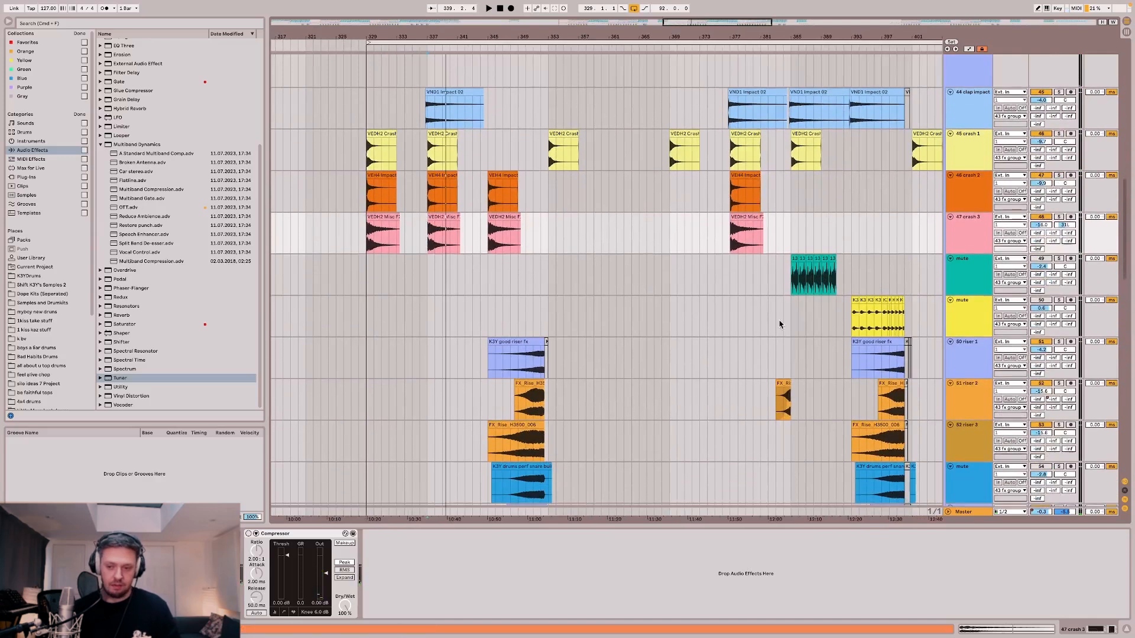
scroll(650, 311, "down", 2)
left_click(849, 273)
key("space")
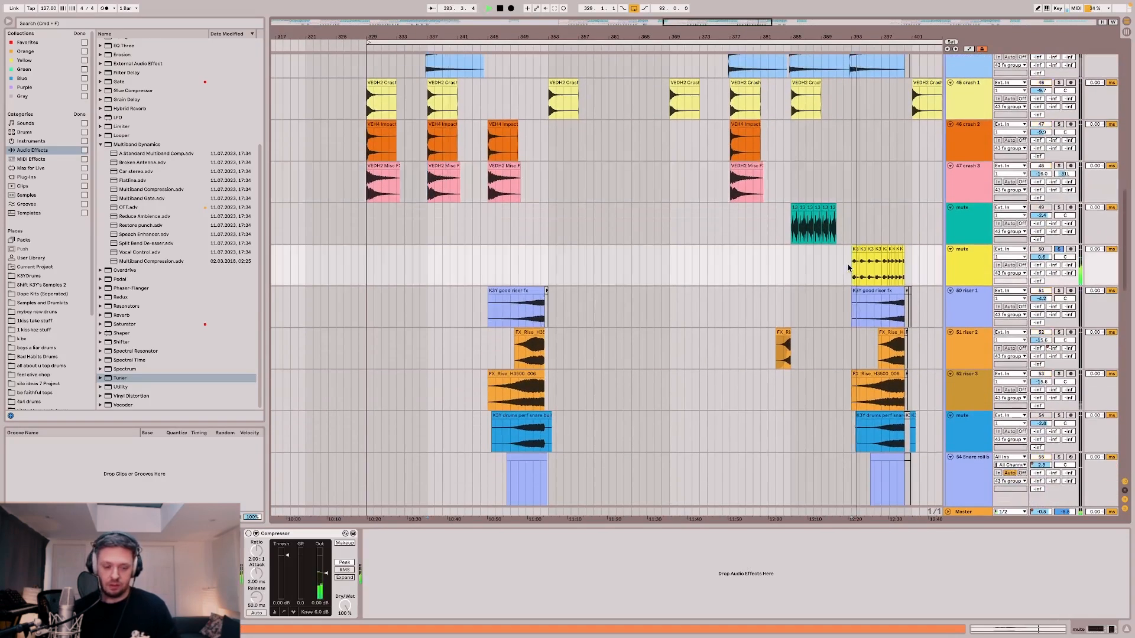
key("s")
key("space")
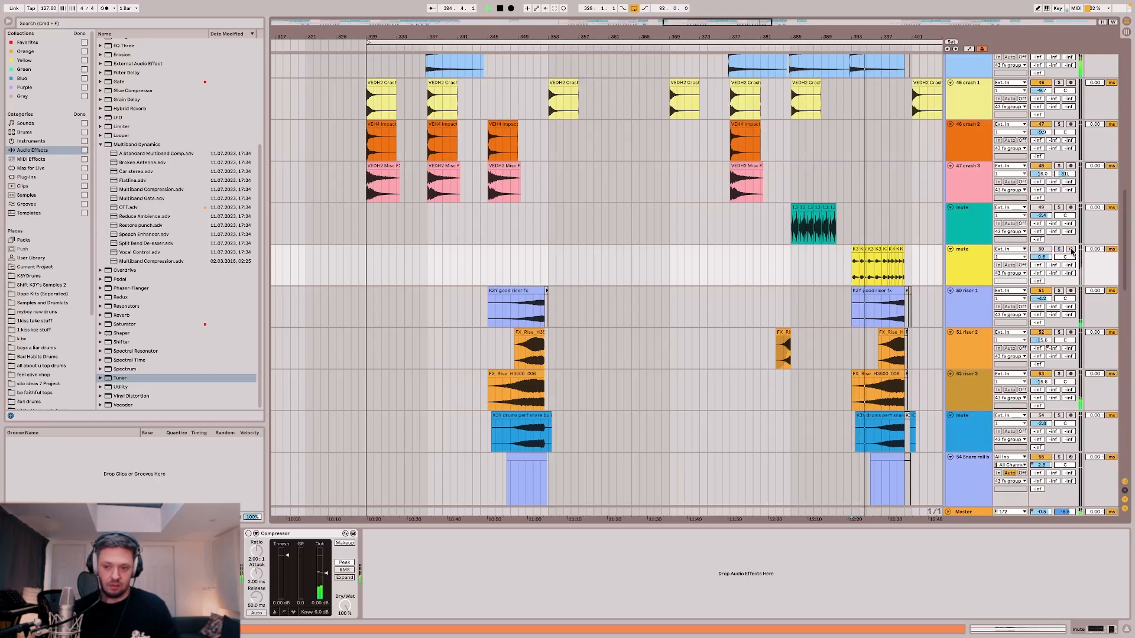
left_click(1044, 250)
key("space")
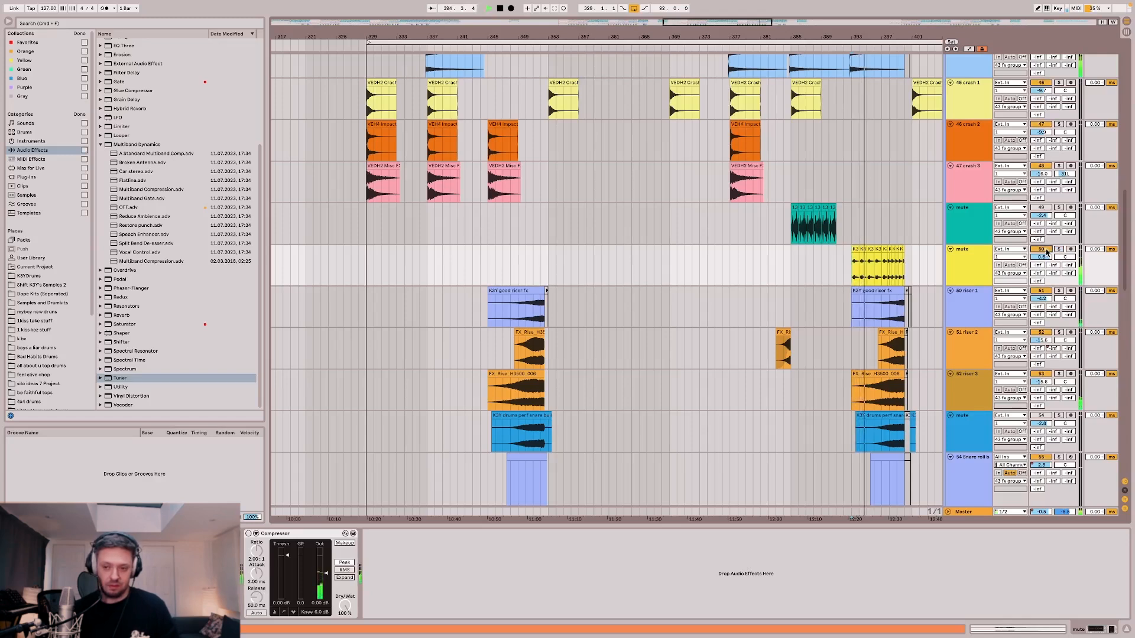
left_click(1045, 250)
key("space")
Solo the muted teal track, audition its clips from bar 385 and unsolo it.
left_click(1026, 210)
key("space")
left_click(1058, 208)
left_click(1058, 208)
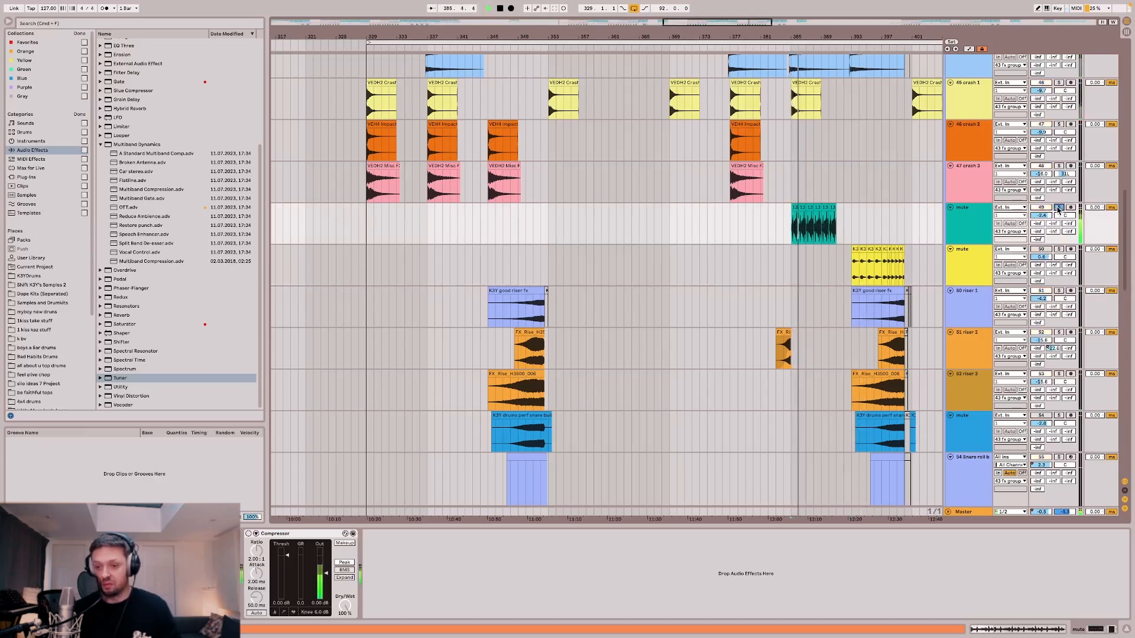
left_click(1042, 208)
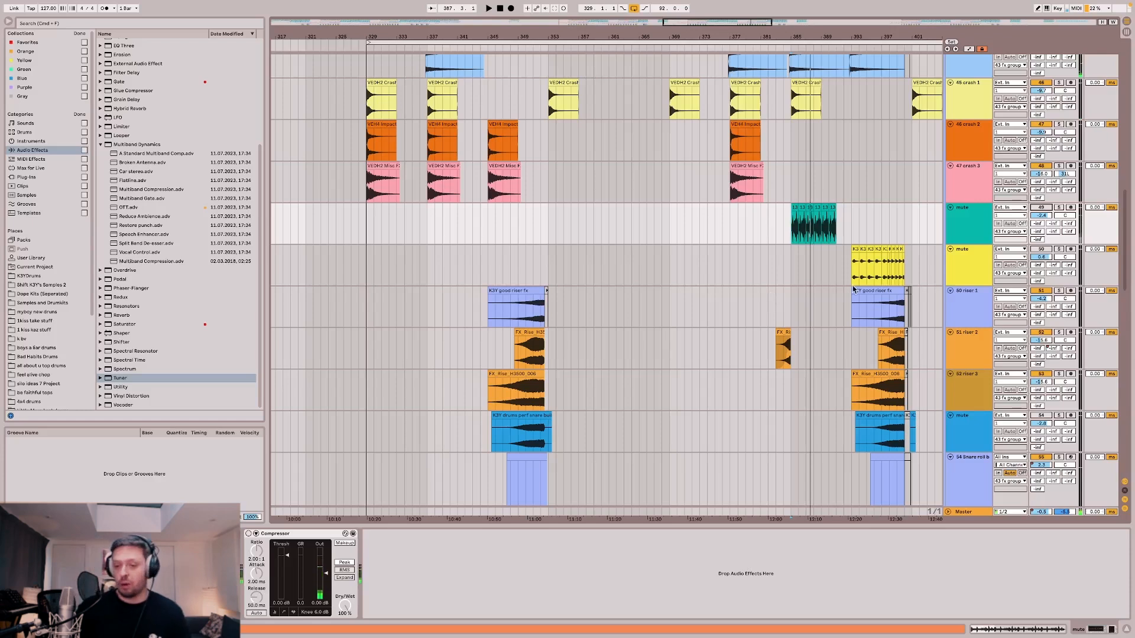
Audition the soloed riser 1 and riser 2 tracks in the second build-up before bar 400.
scroll(860, 282, "down", 2)
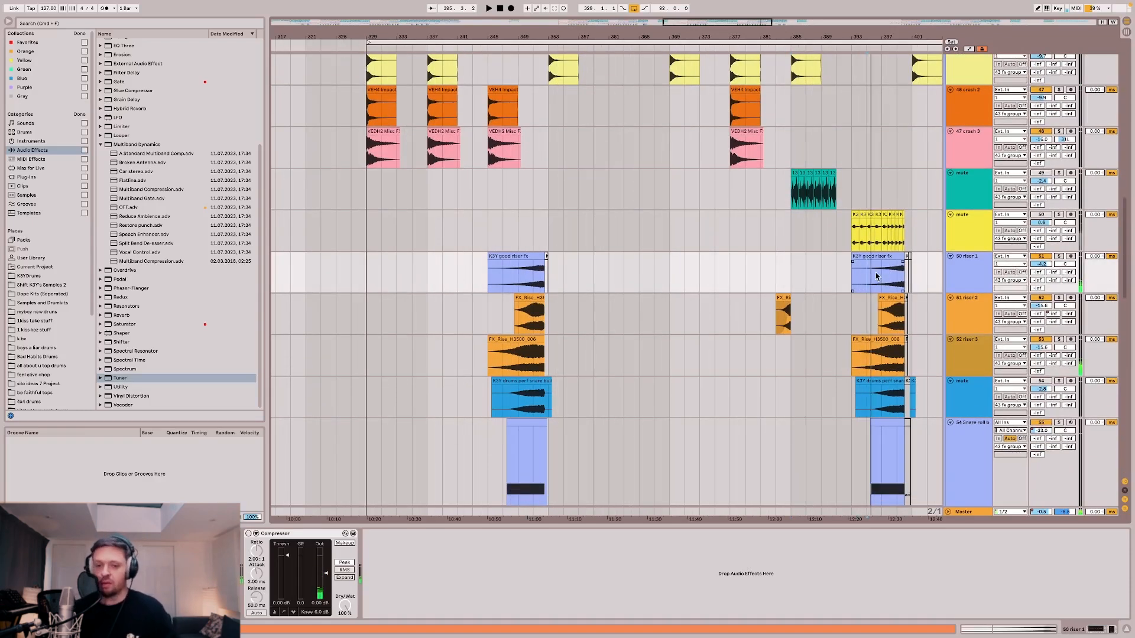
key("space")
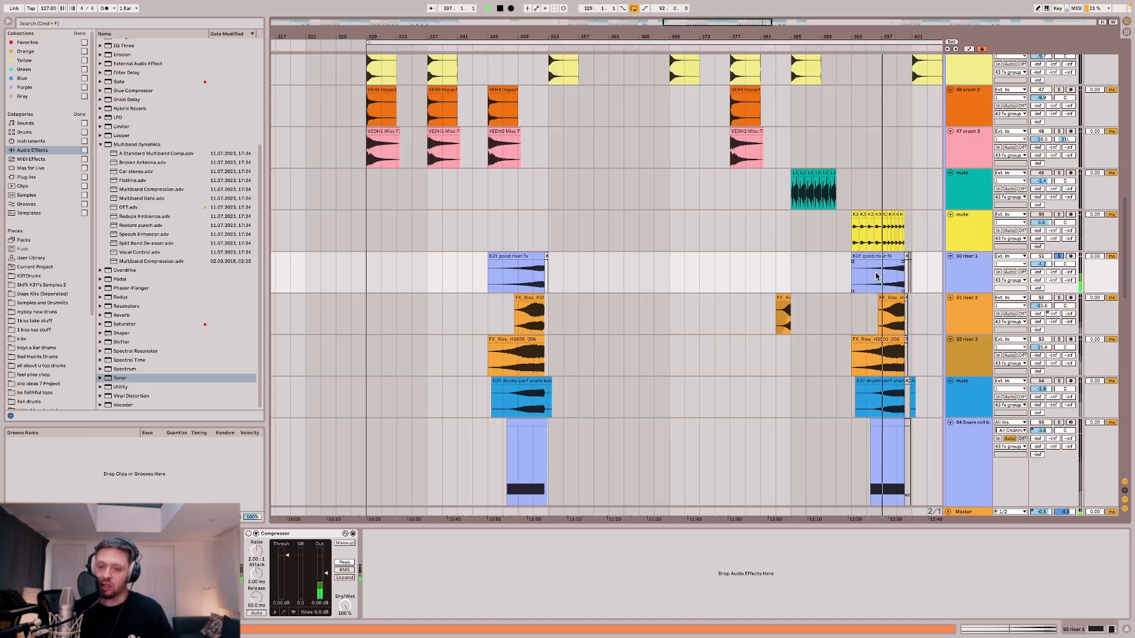
left_click(885, 320)
scroll(885, 320, "down", 3)
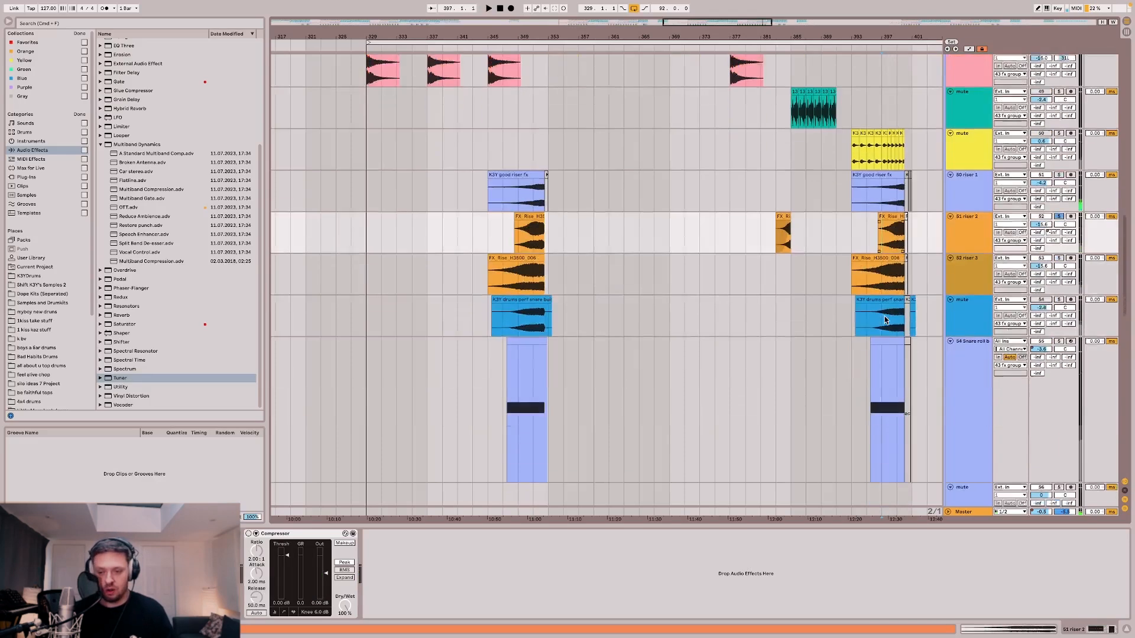
key("space")
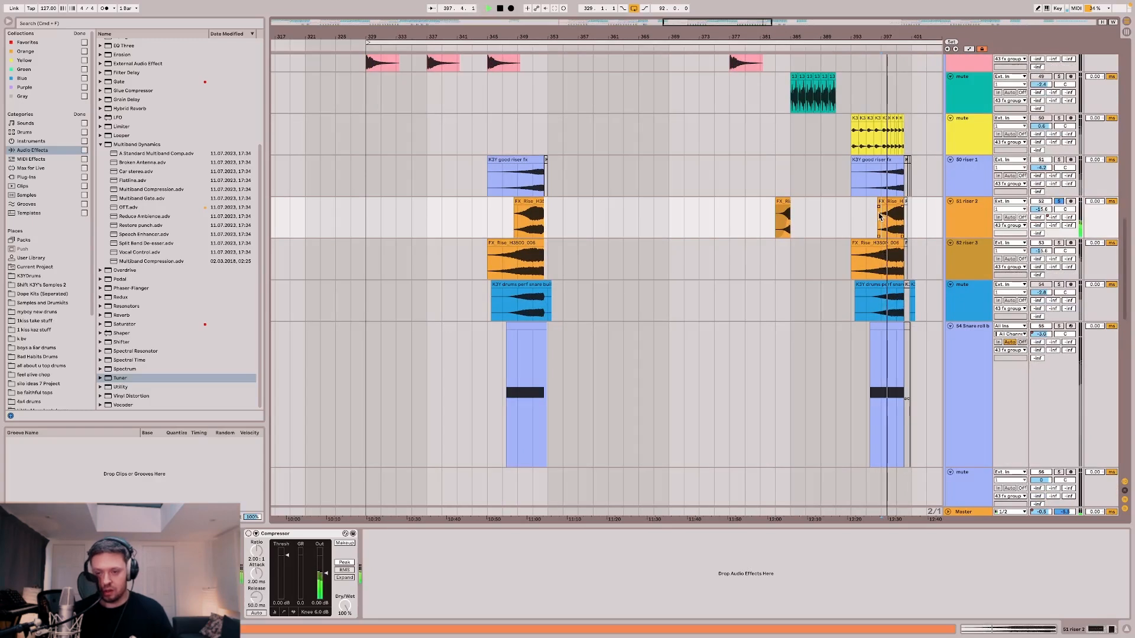
key("space")
key("s")
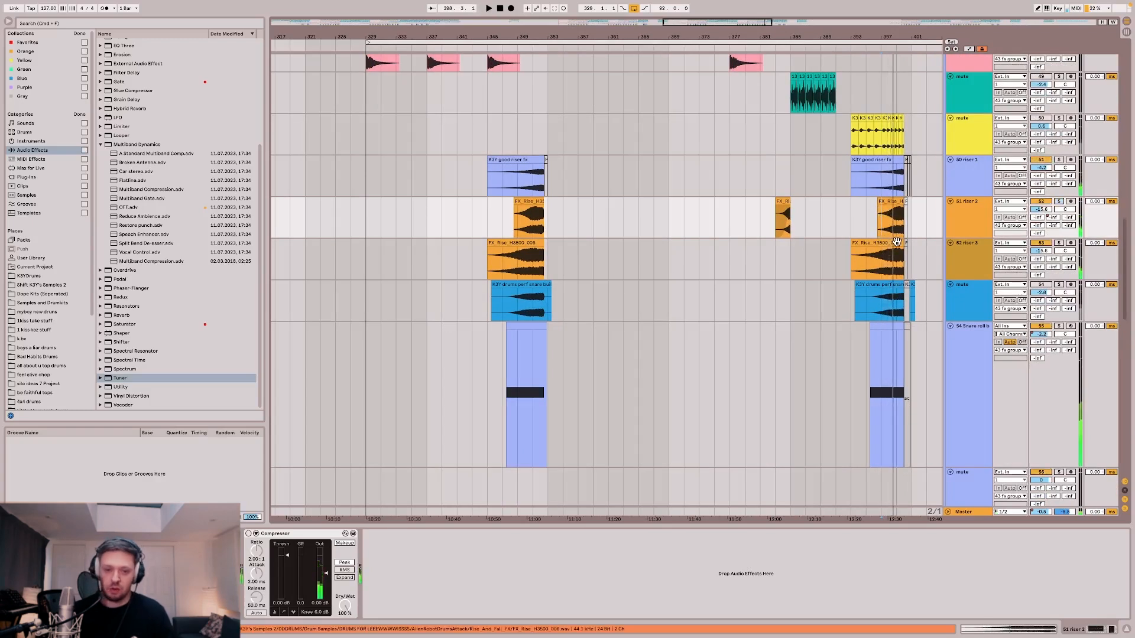
Open the riser 2 and riser 3 clips of the second build-up to compare their sample waveforms.
scroll(897, 242, "up", 5)
scroll(897, 242, "right", 3)
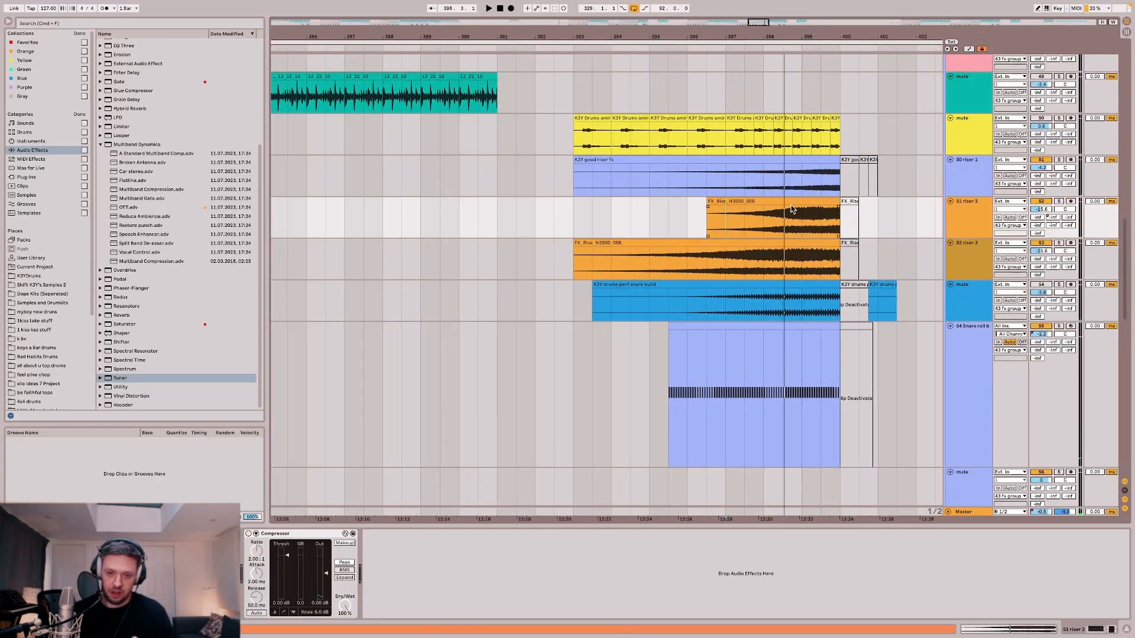
double_click(775, 216)
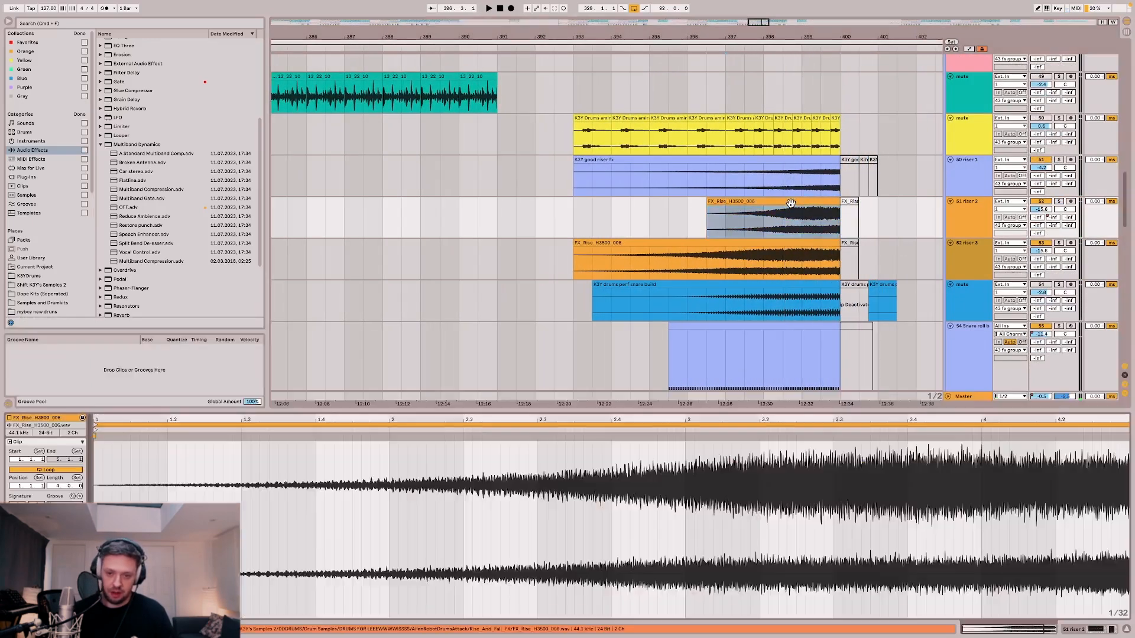
left_click(749, 244)
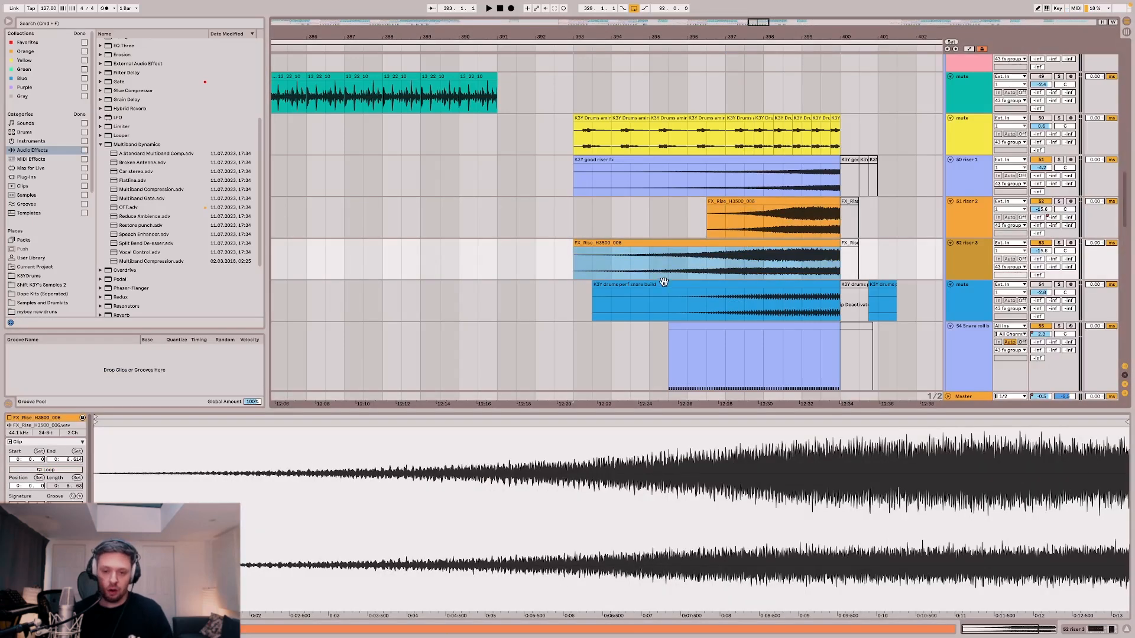
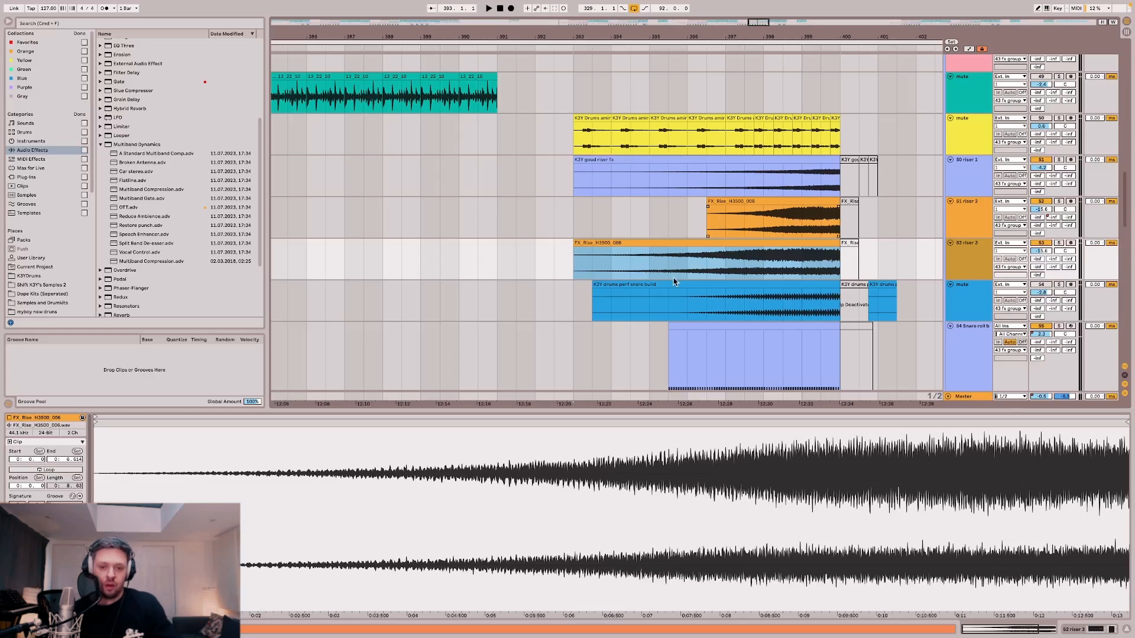
Solo riser 3 and audition the build-up before bar 400, adding riser 2 to the solo during playback.
left_click(707, 262)
key("s")
key("space")
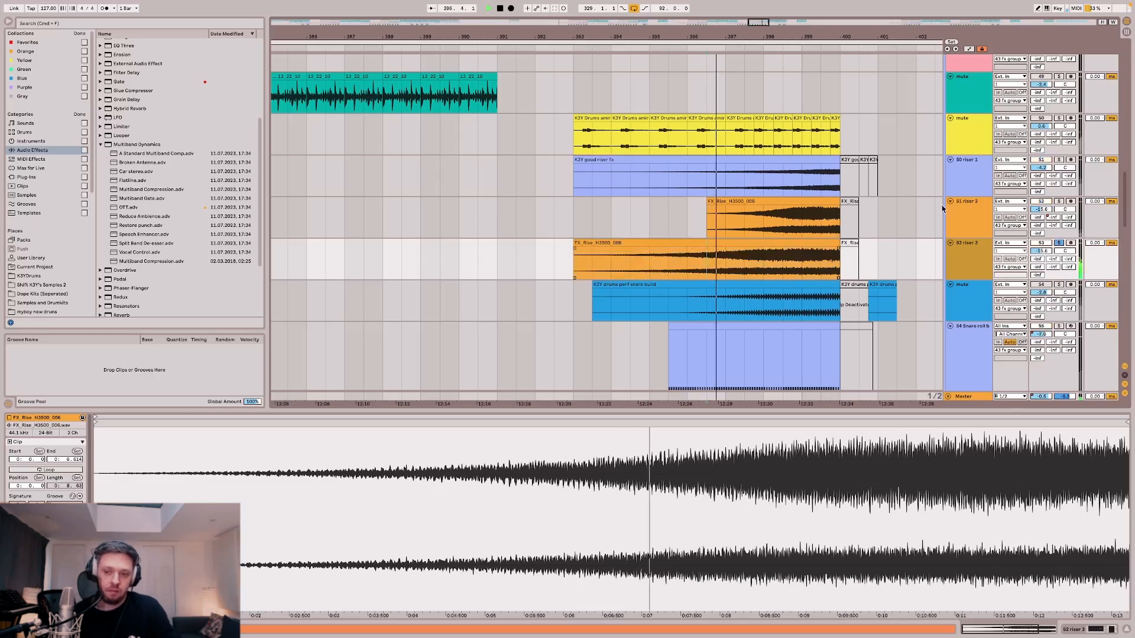
left_click(1060, 202)
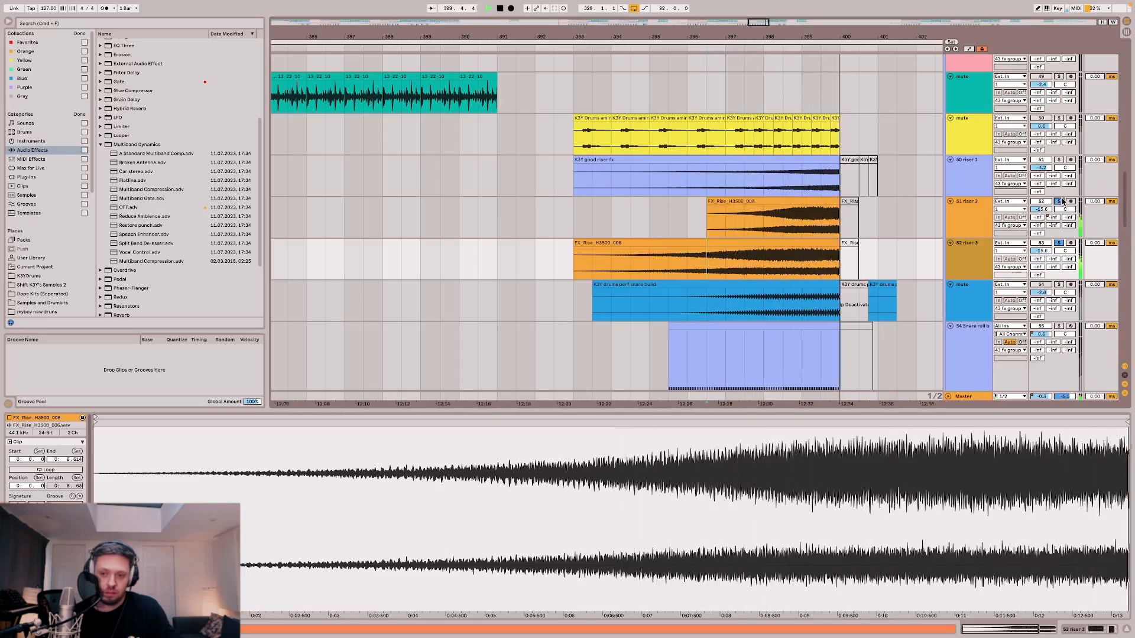
key("space")
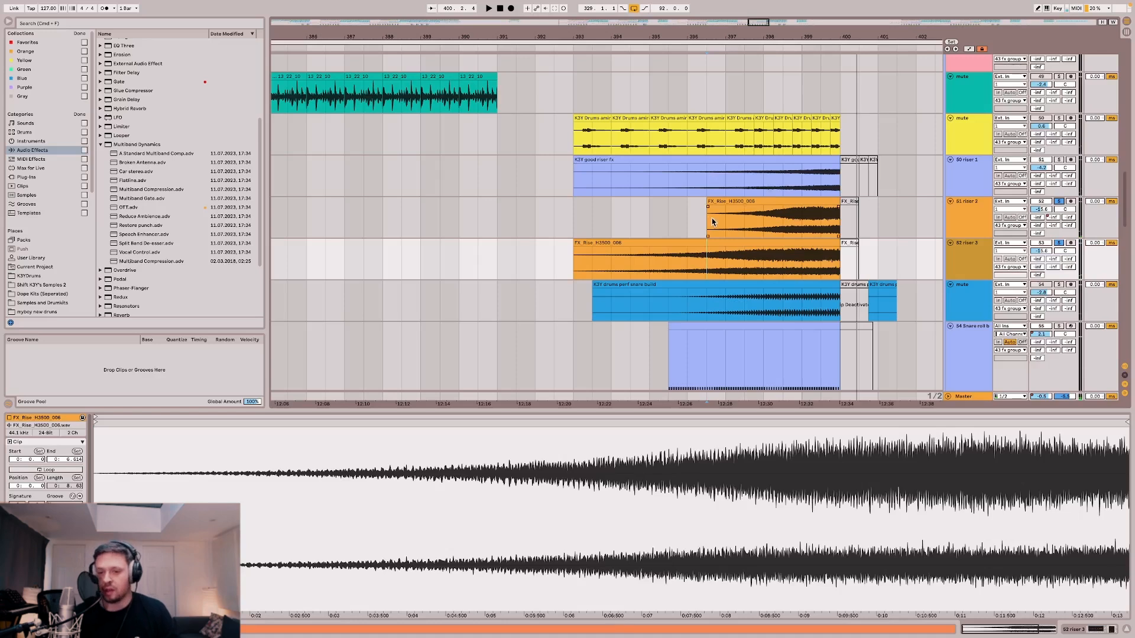
Audition the soloed blue snare build track before bar 400, inspecting its clip waveform and the track's Compressor.
scroll(700, 236, "down", 2)
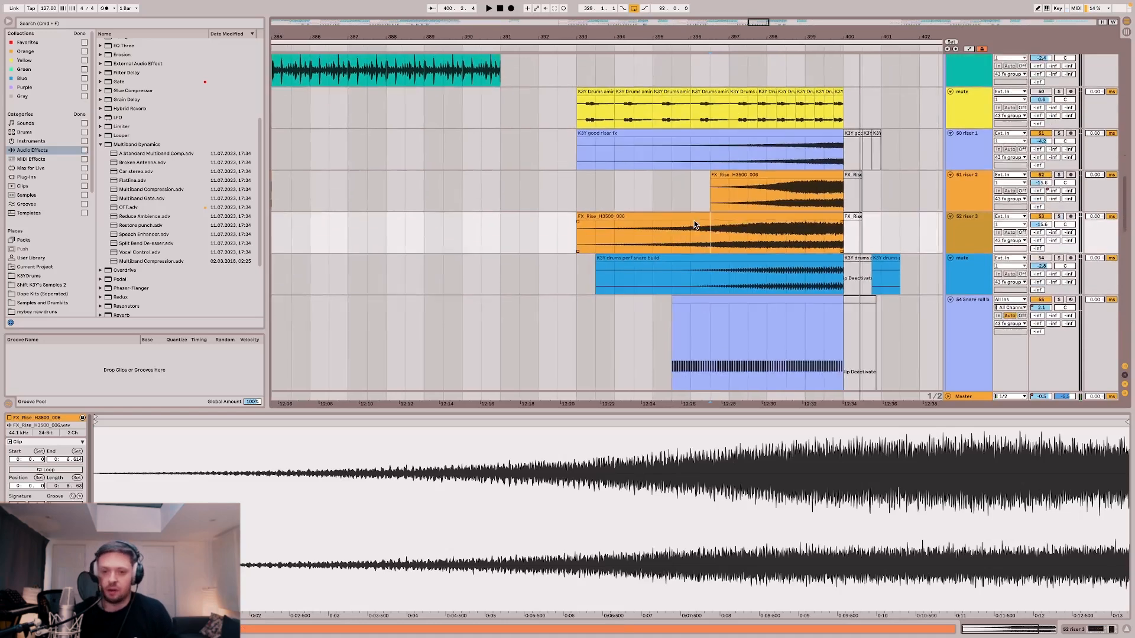
left_click(701, 267)
key("space")
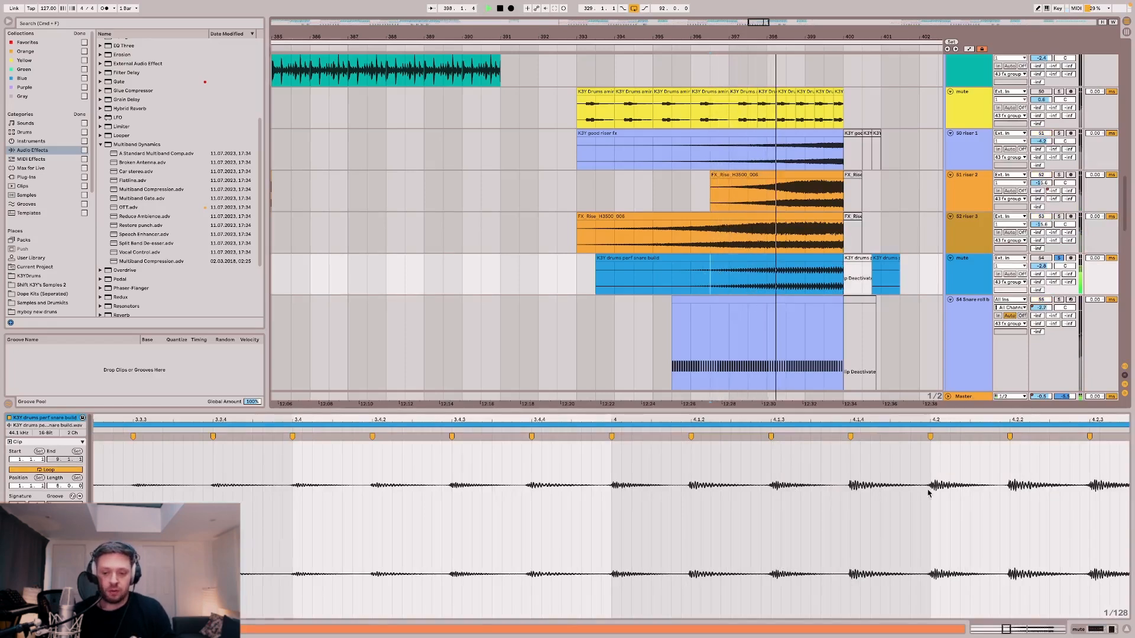
scroll(1058, 558, "down", 8)
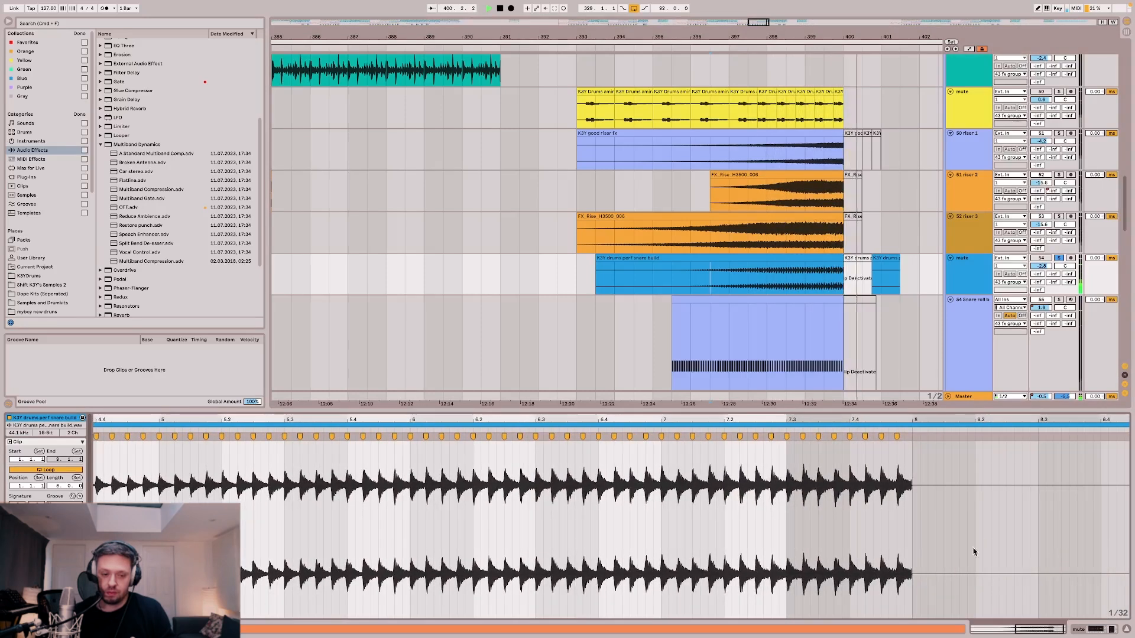
key("super+space")
left_click(673, 273)
key("space")
left_click(1081, 631)
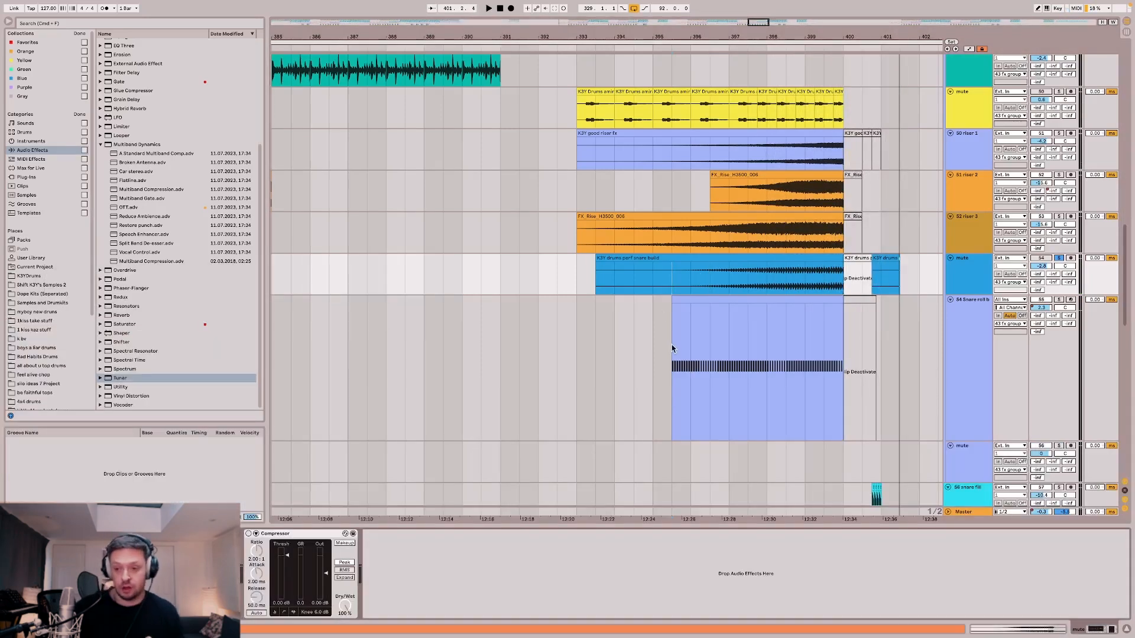
Select the snare roll build track below the snare build and solo it.
left_click(678, 285)
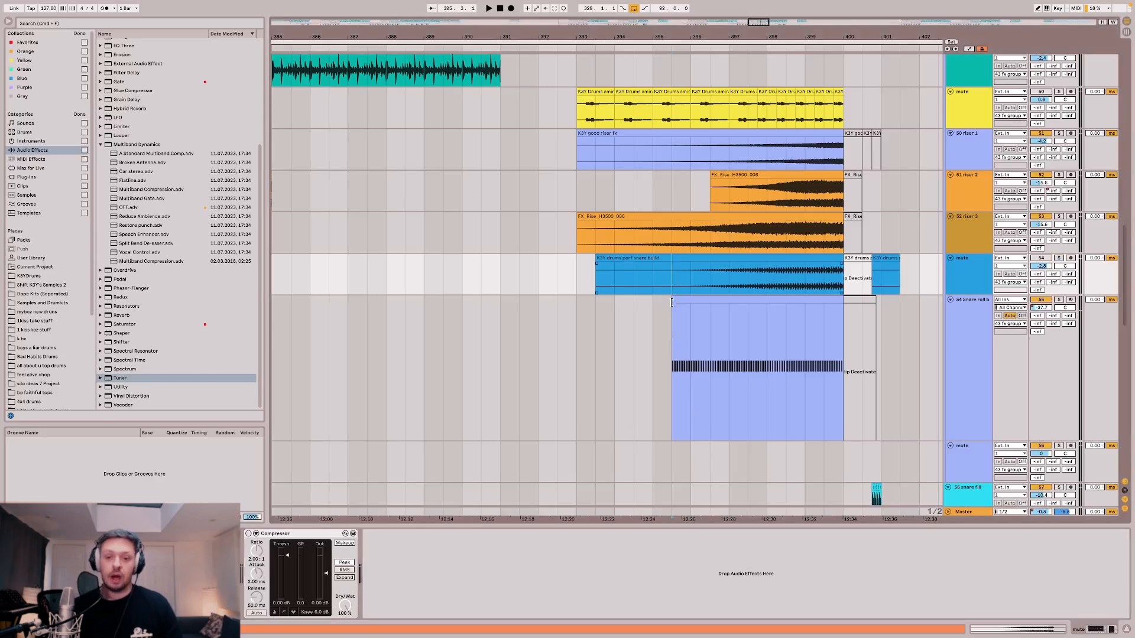
left_click(677, 325)
key("minus")
key("minus")
key("minus")
key("minus")
key("minus")
key("minus")
key("minus")
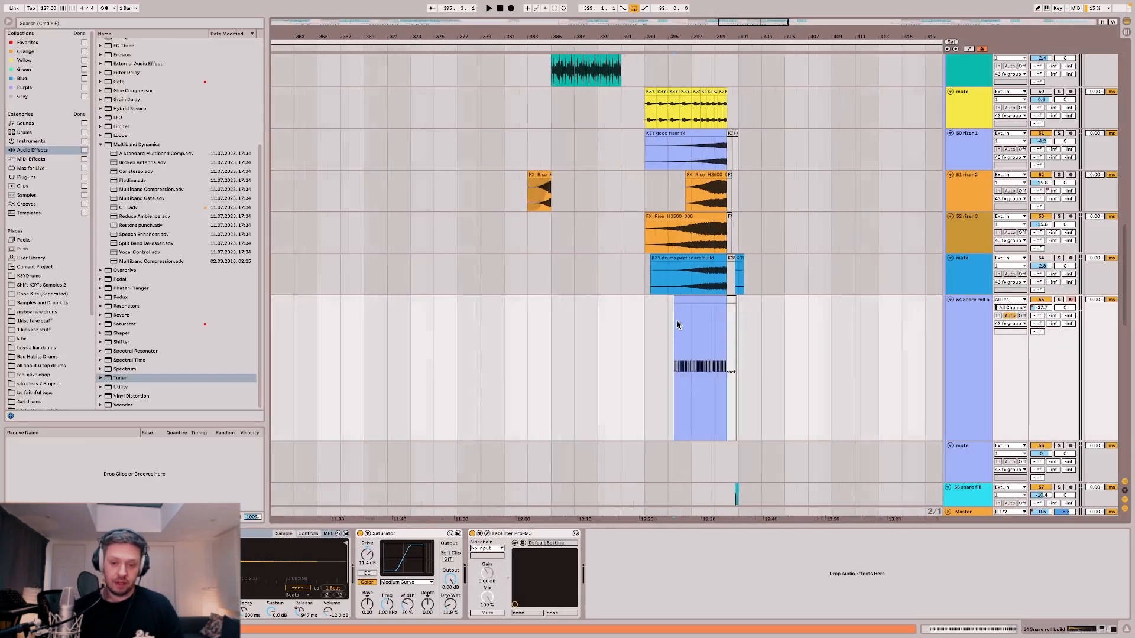
key("plus")
key("plus")
key("plus")
key("plus")
key("plus")
key("s")
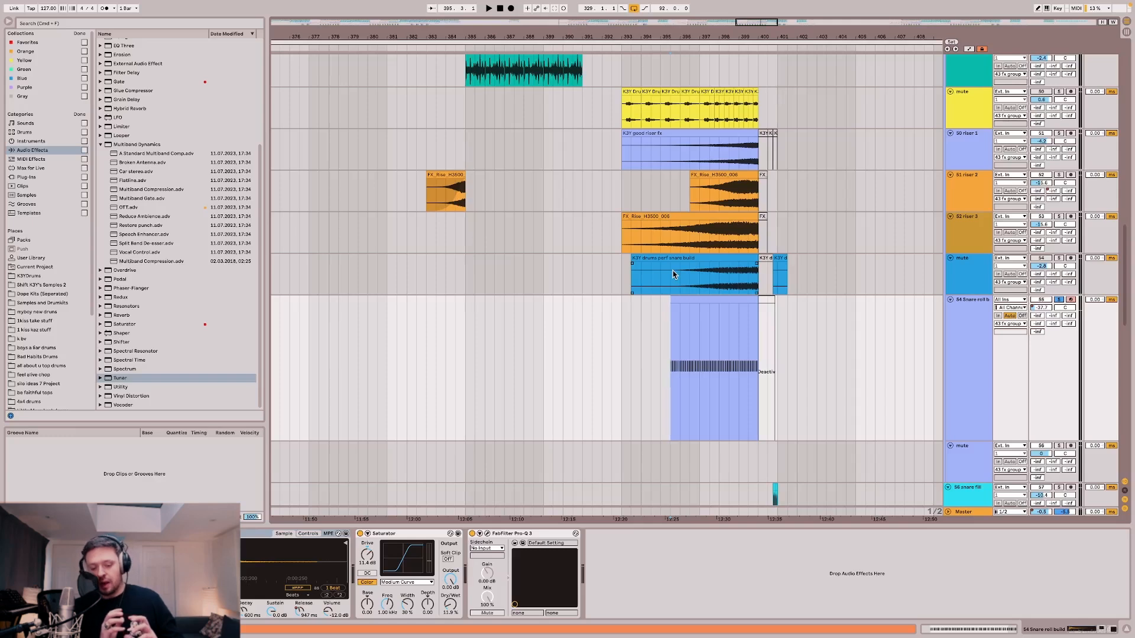
Open the snare build clip's waveform, and audition the snare roll build track with its device chain shown.
left_click(673, 274)
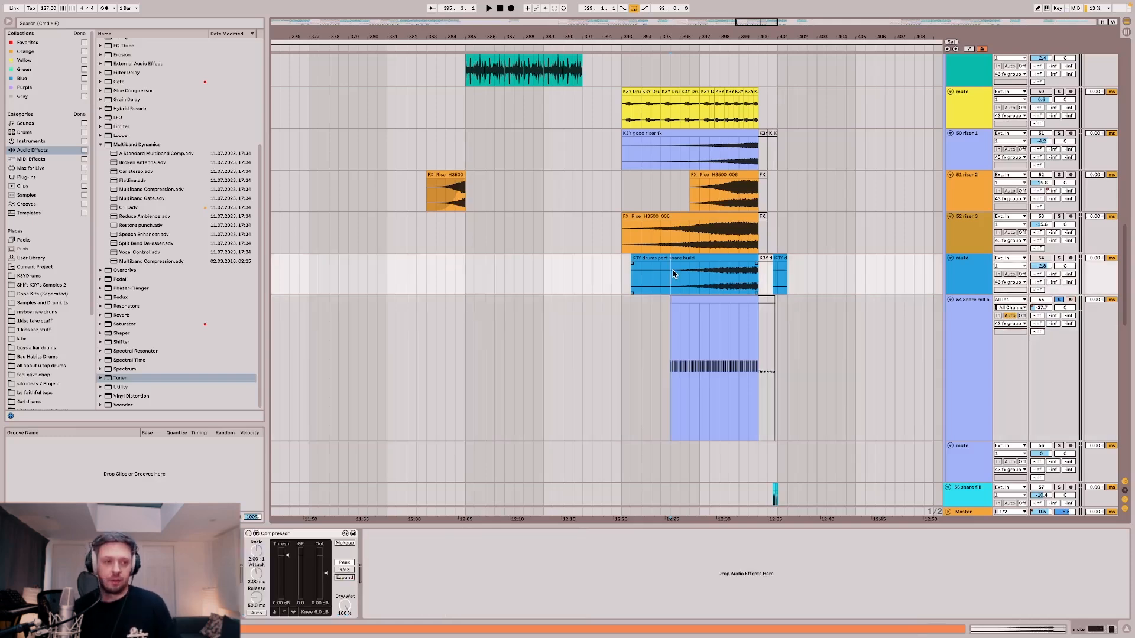
double_click(684, 255)
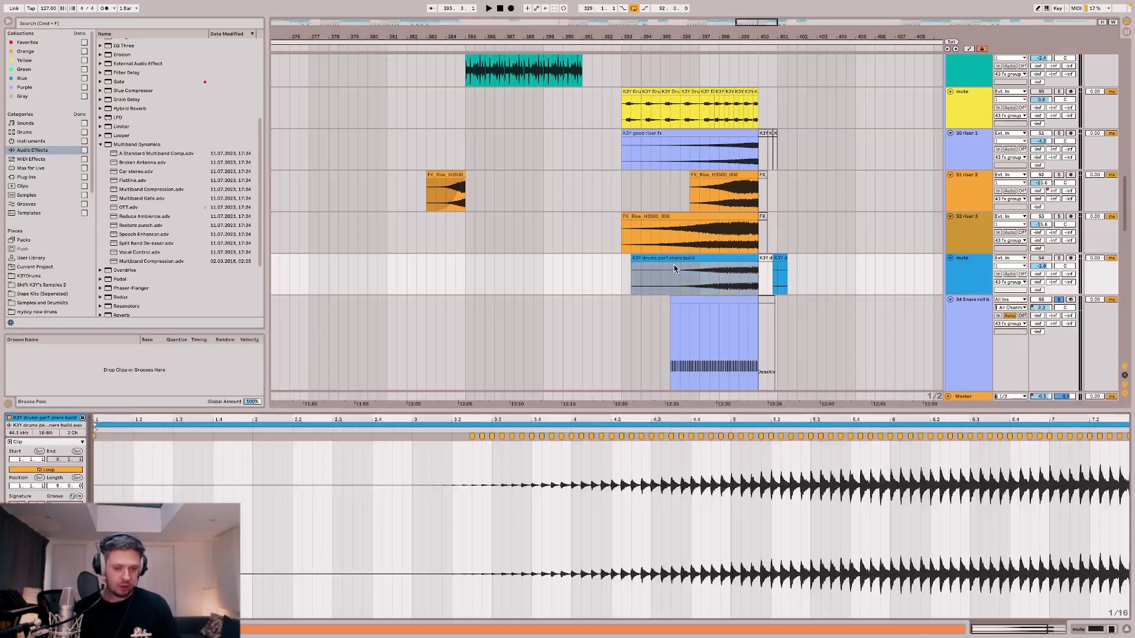
scroll(675, 269, "down", 2)
left_click(674, 260)
key("space")
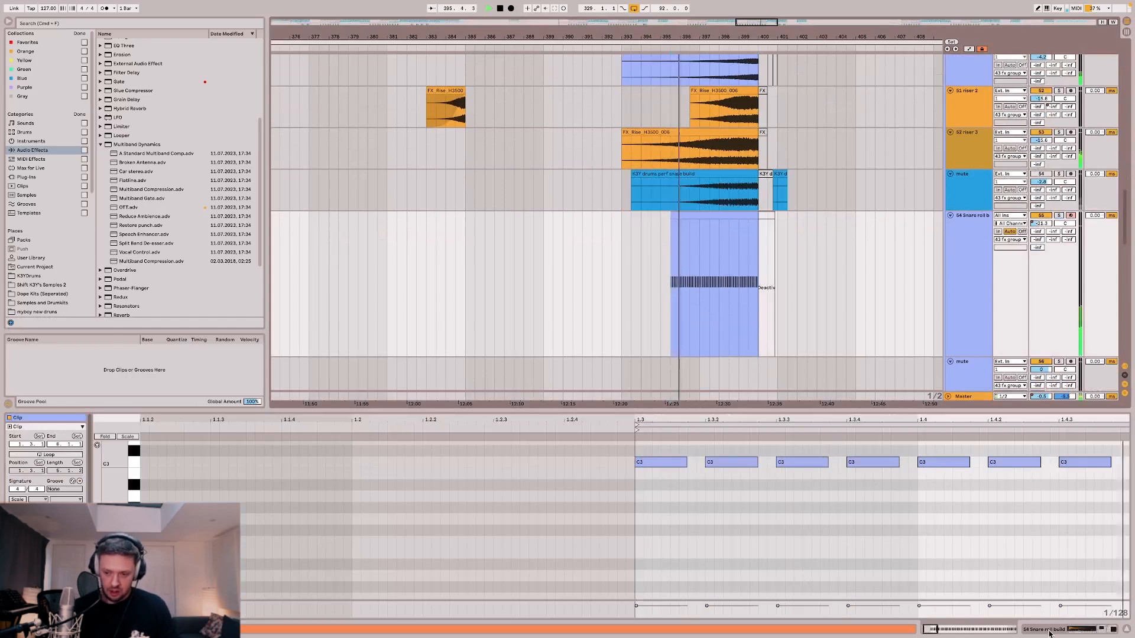
left_click(1050, 630)
key("space")
key("space")
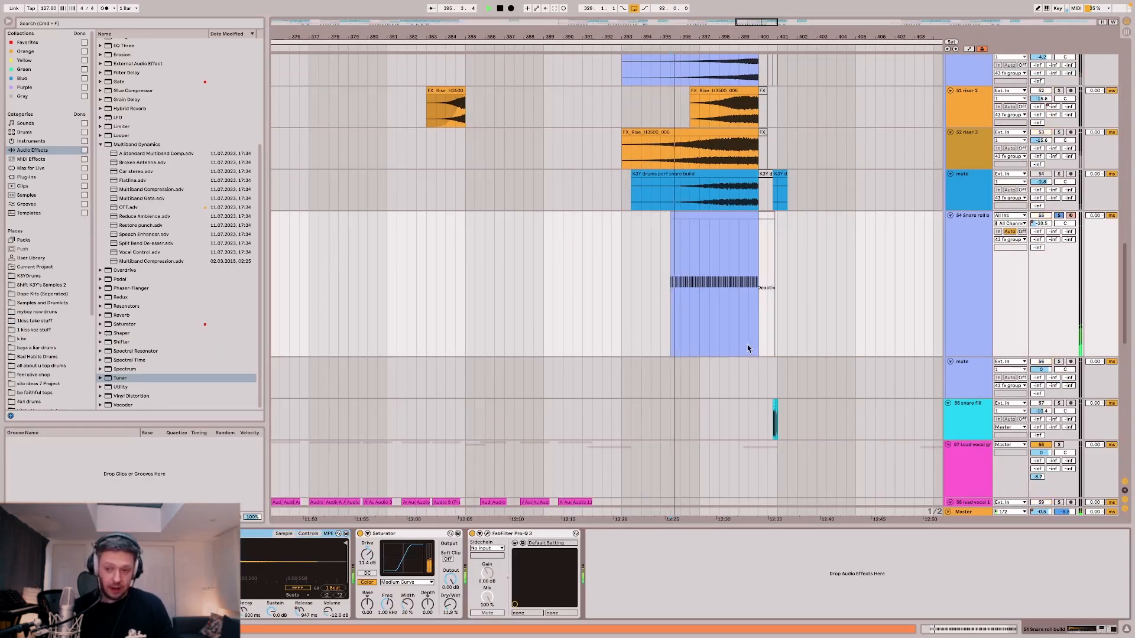
Show automation on the snare roll build track and inspect the sampler controls, the release curve and the track volume curve.
key("a")
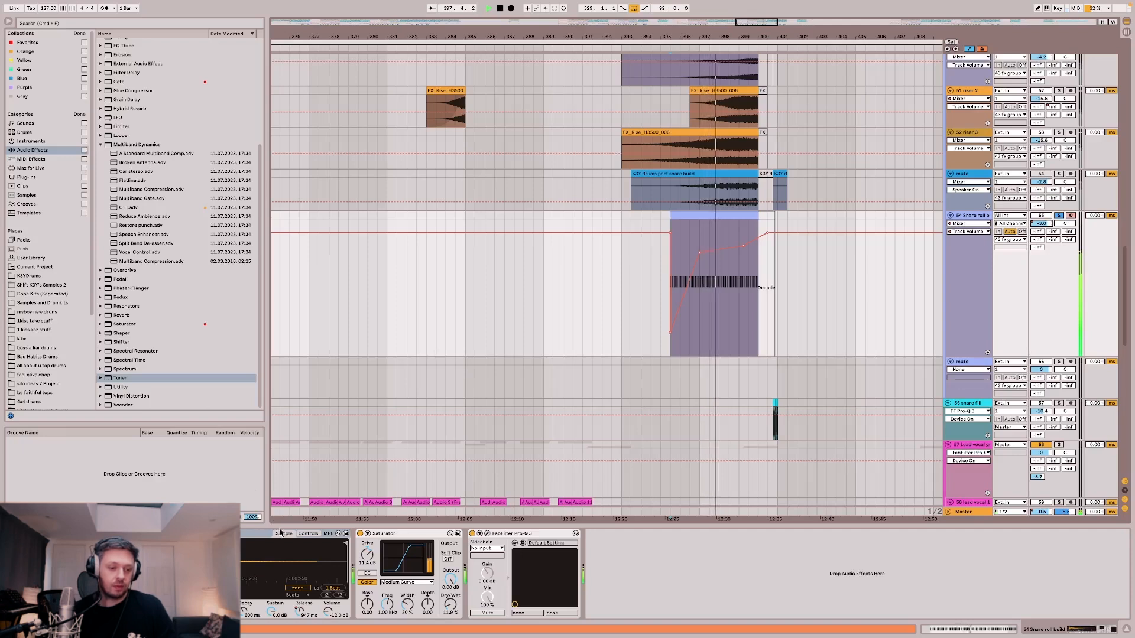
left_click(307, 535)
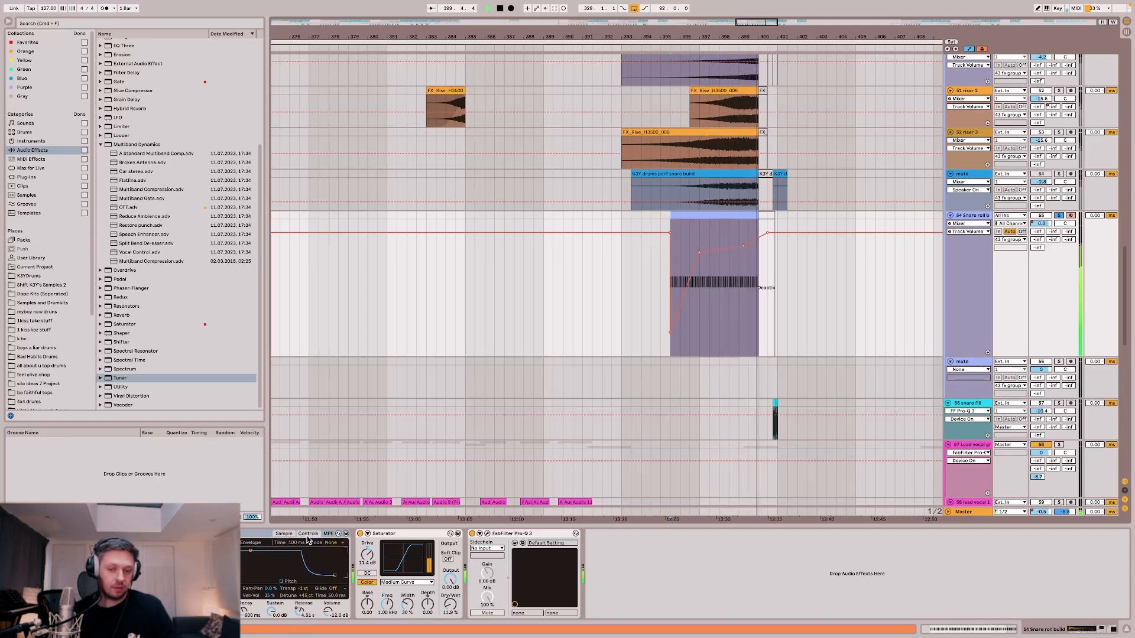
key("space")
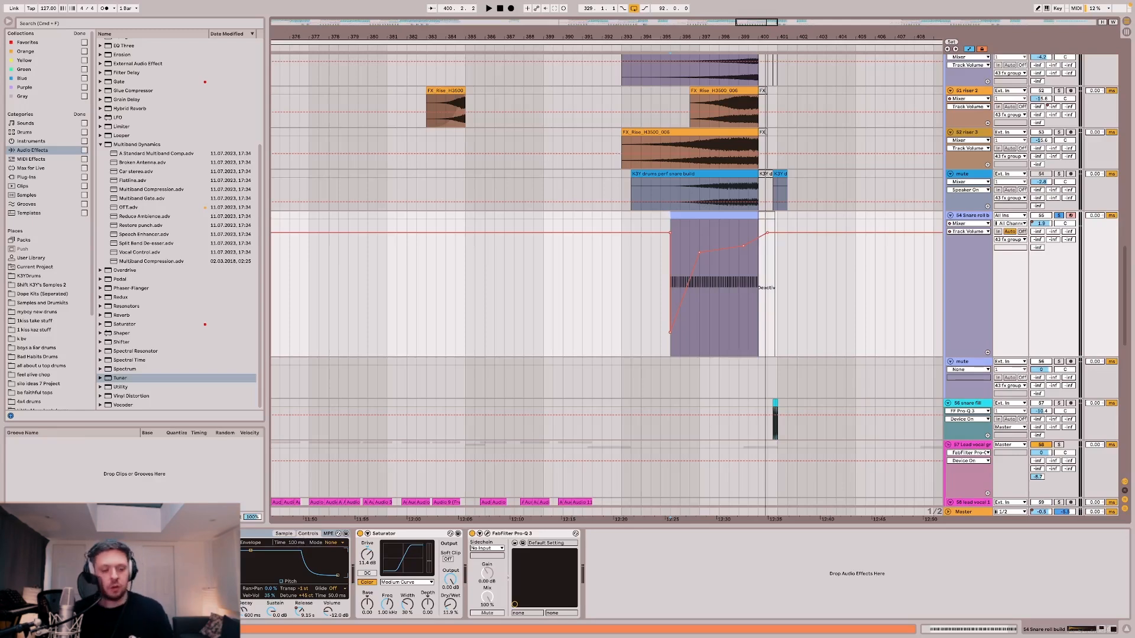
left_click(303, 612)
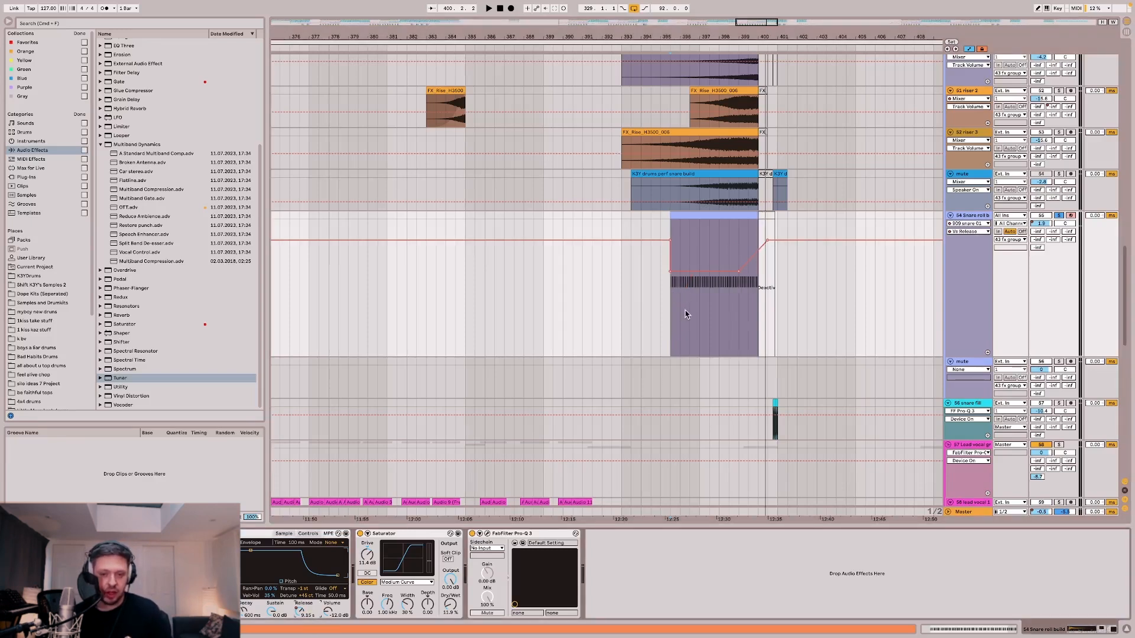
left_click(677, 314)
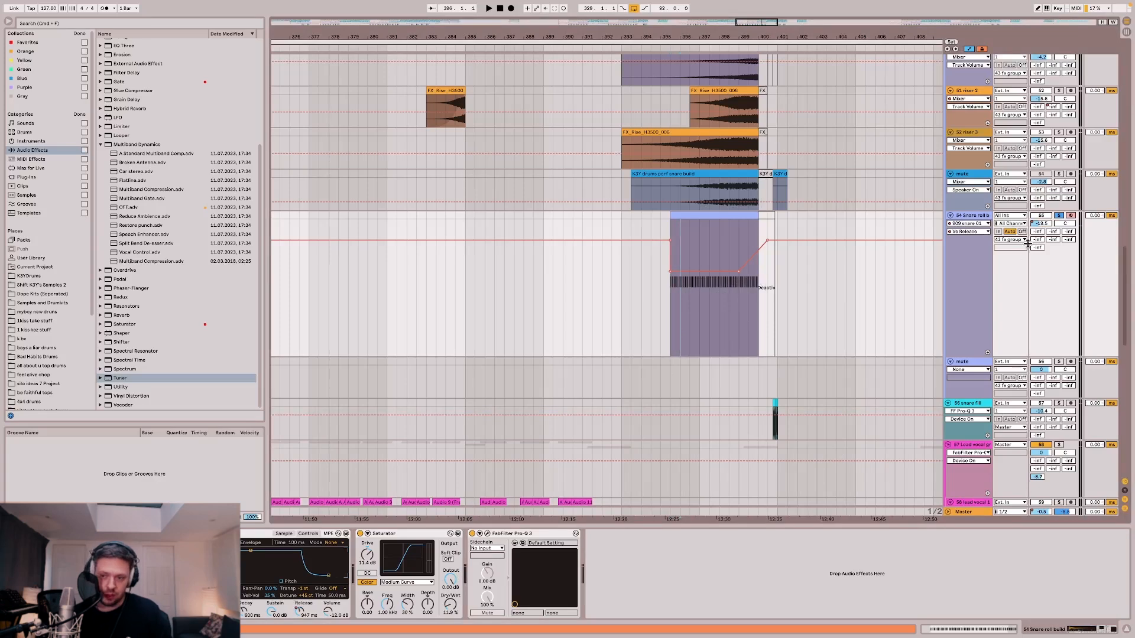
left_click(1036, 225)
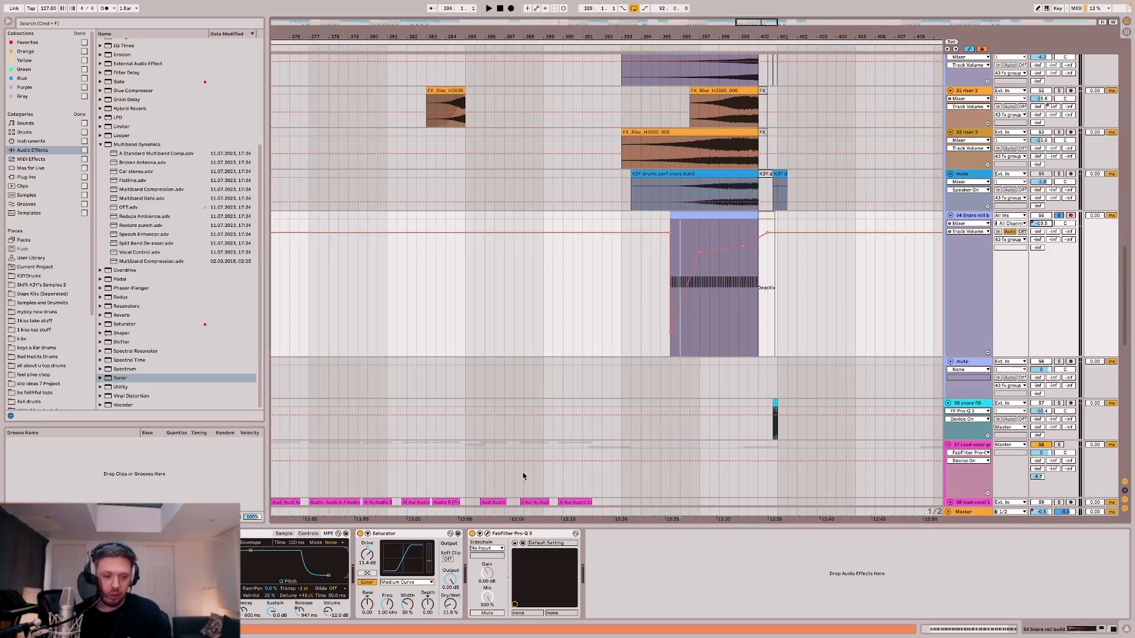
Audition the snare roll build from its start and examine the EQ curve in its FabFilter Pro-Q 3.
left_click(672, 227)
key("space")
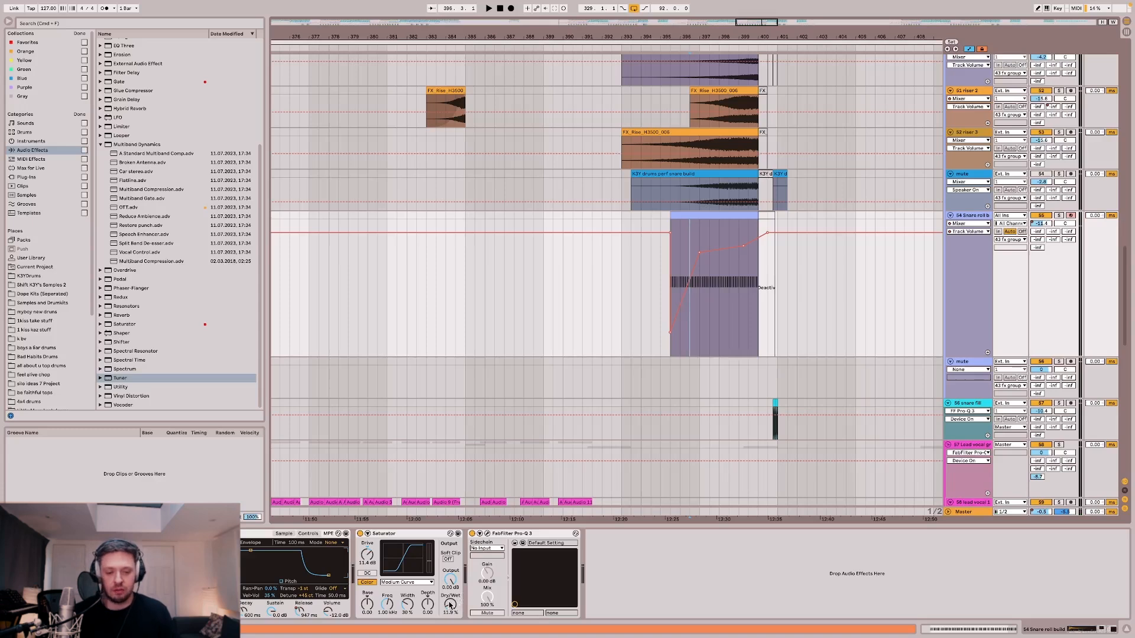
left_click(487, 535)
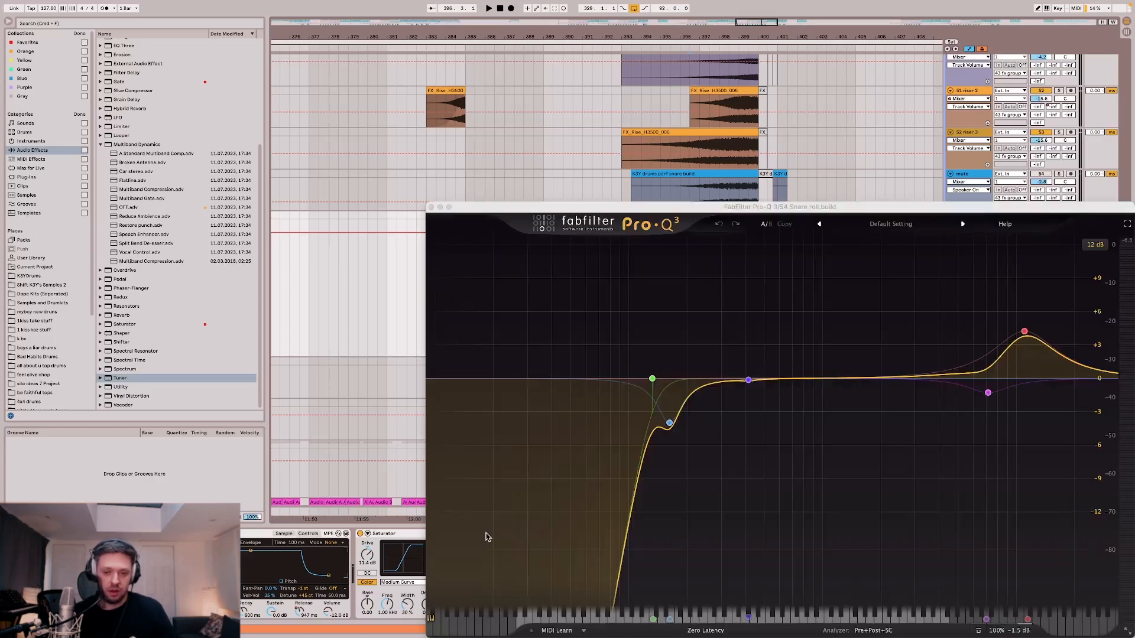
left_click(431, 207)
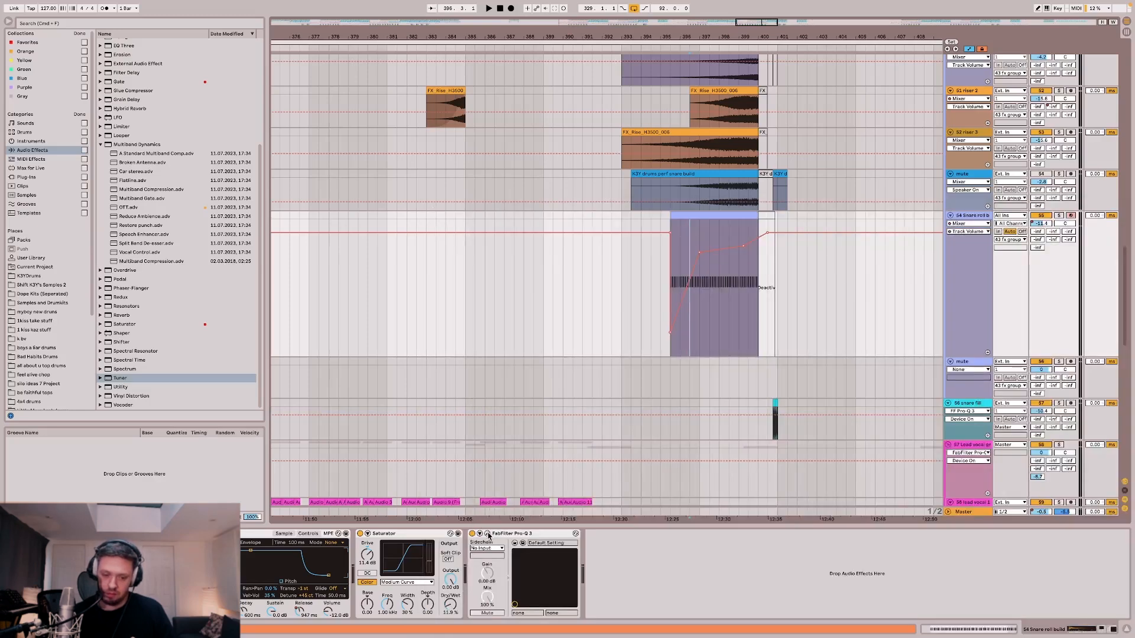
Hide the automation and audition the snare fill track from bar 400 among the other tracks.
scroll(614, 282, "right", 5)
key("a")
scroll(614, 282, "left", 3)
scroll(614, 282, "down", 2)
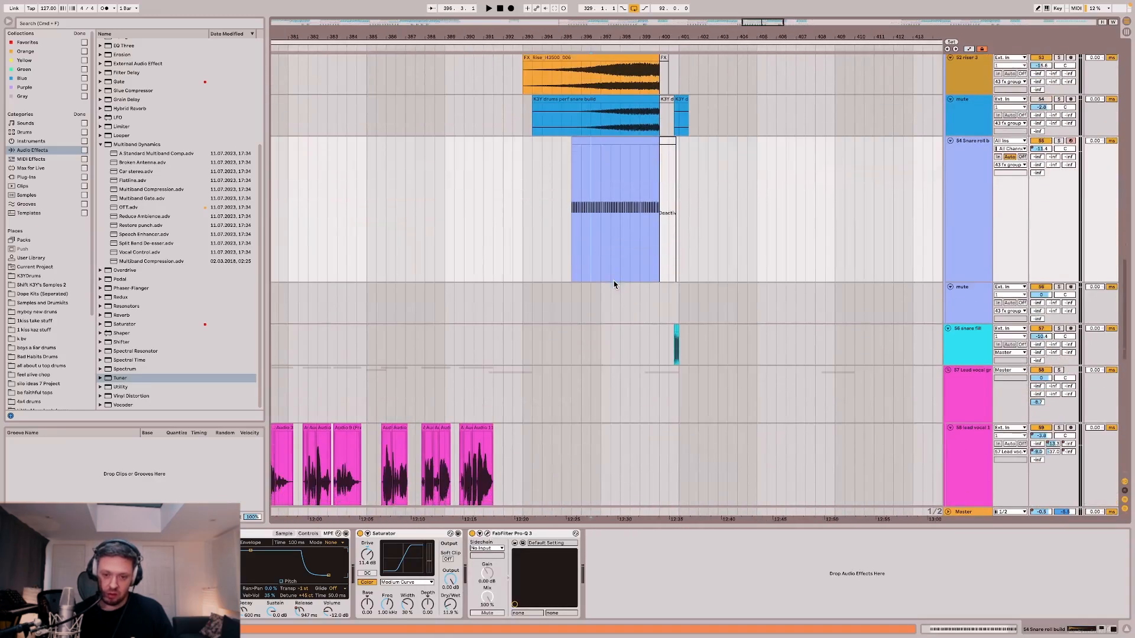
left_click(664, 334)
key("space")
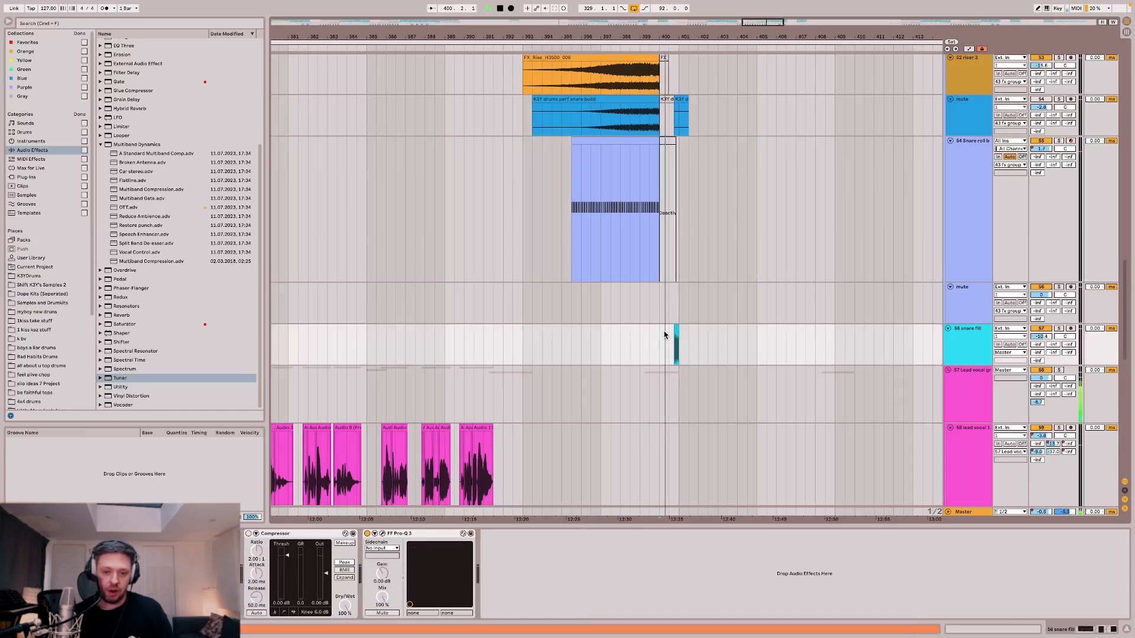
key("space")
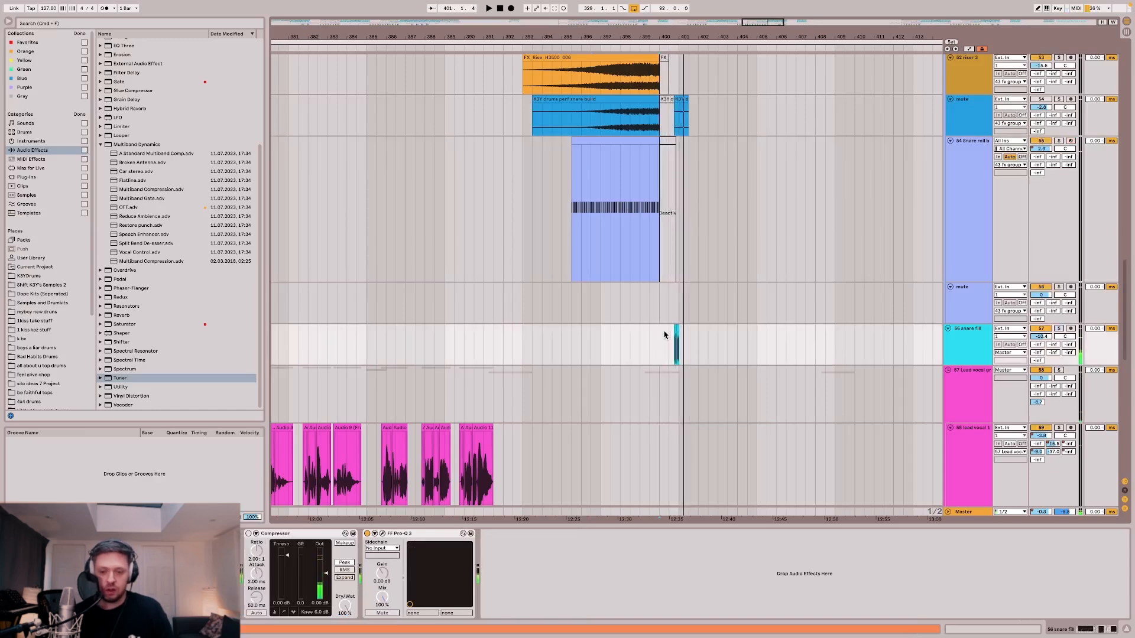
Audition the soloed snare fill and examine its Pro-Q 3 curve during playback.
scroll(674, 352, "up", 5)
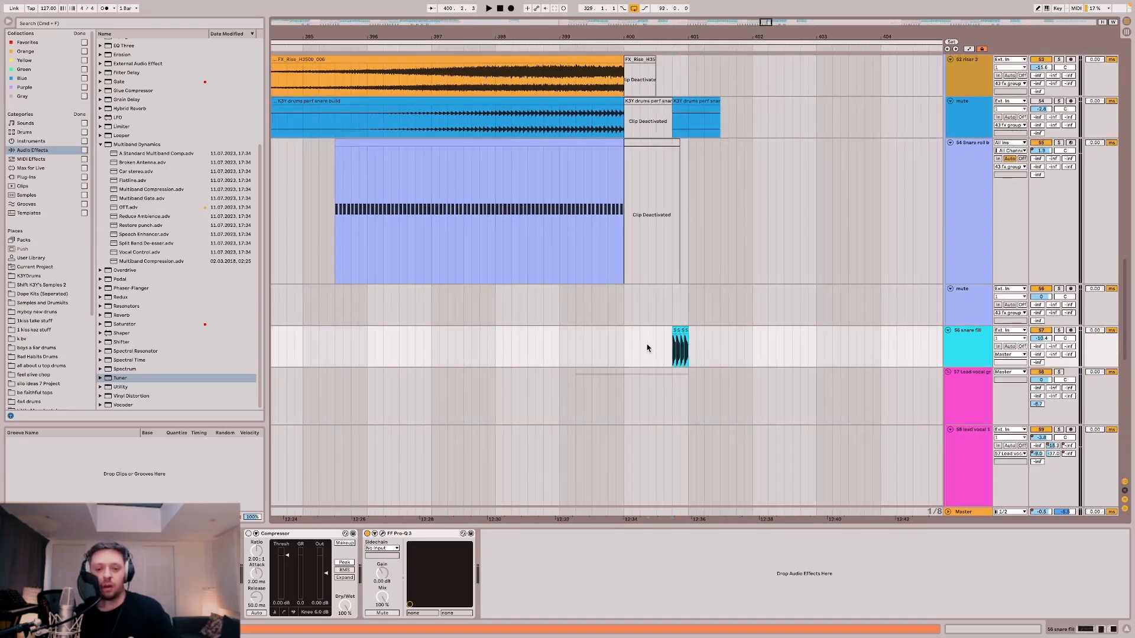
scroll(650, 348, "down", 5)
key("space")
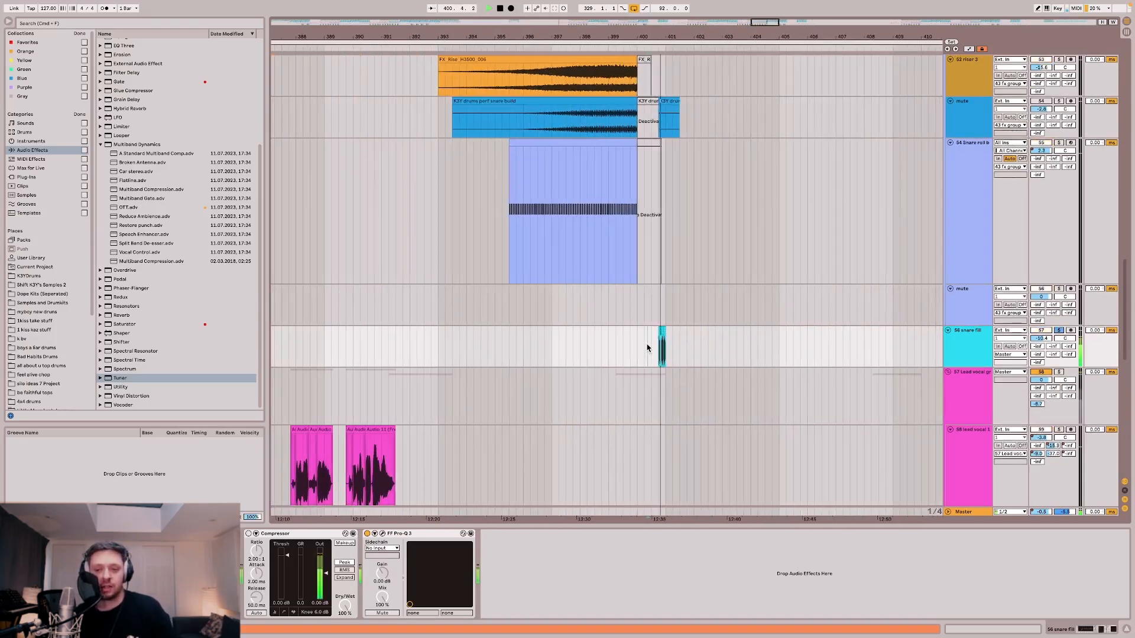
left_click(383, 534)
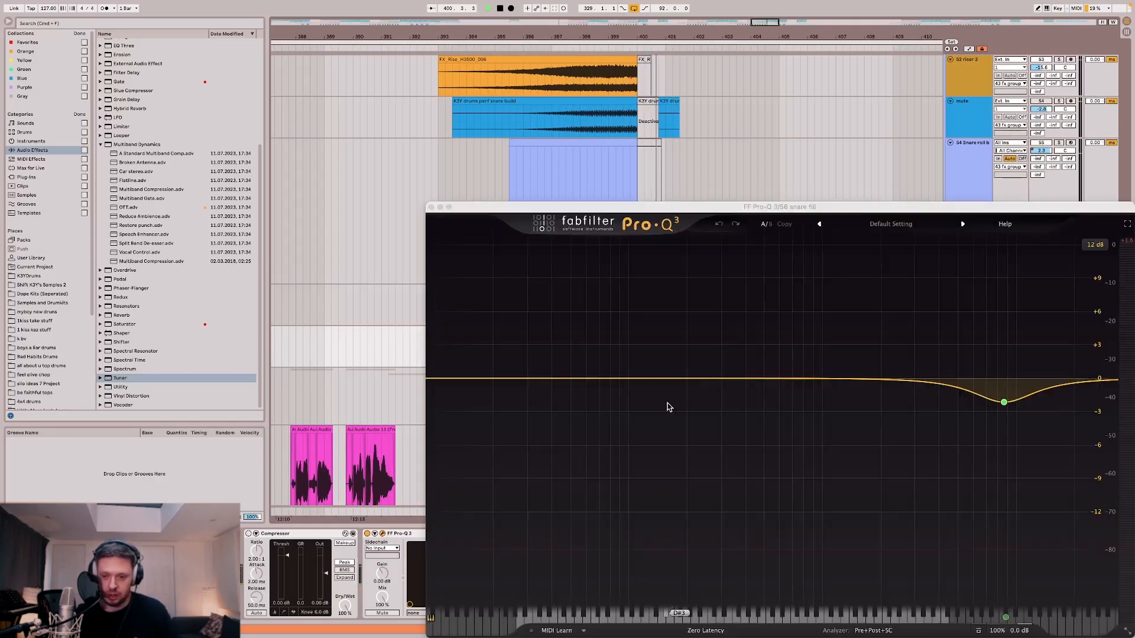
key("space")
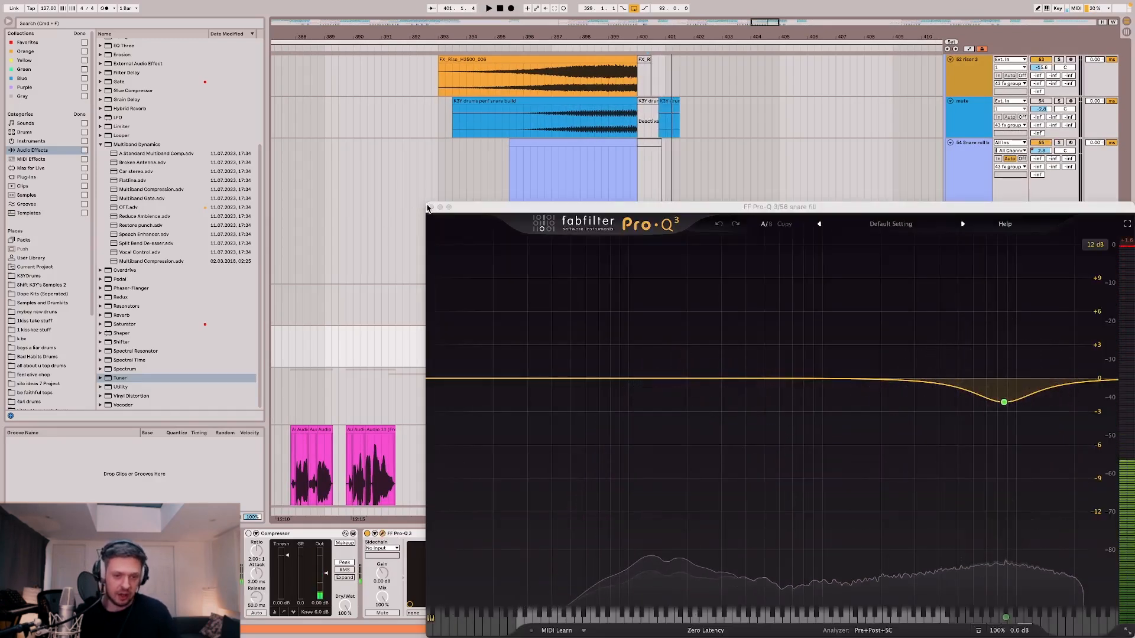
left_click(430, 208)
Fold the fx group and open the Pro-Q 3 on the group track.
scroll(498, 253, "down", 2)
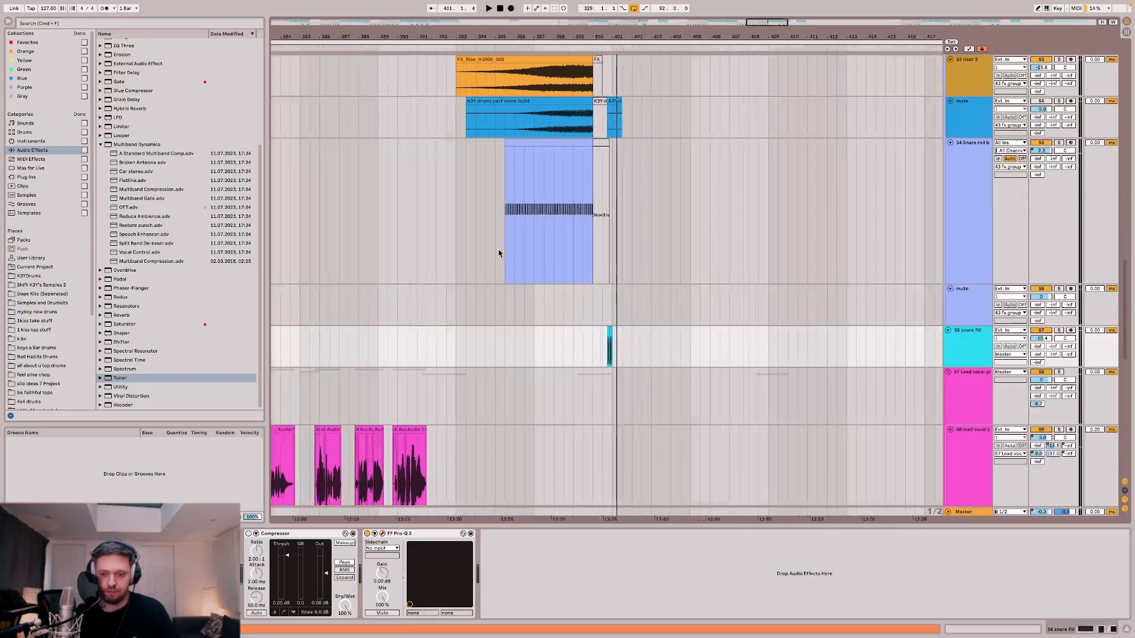
scroll(498, 253, "down", 4)
scroll(498, 253, "up", 2)
scroll(498, 253, "left", 3)
scroll(793, 271, "up", 10)
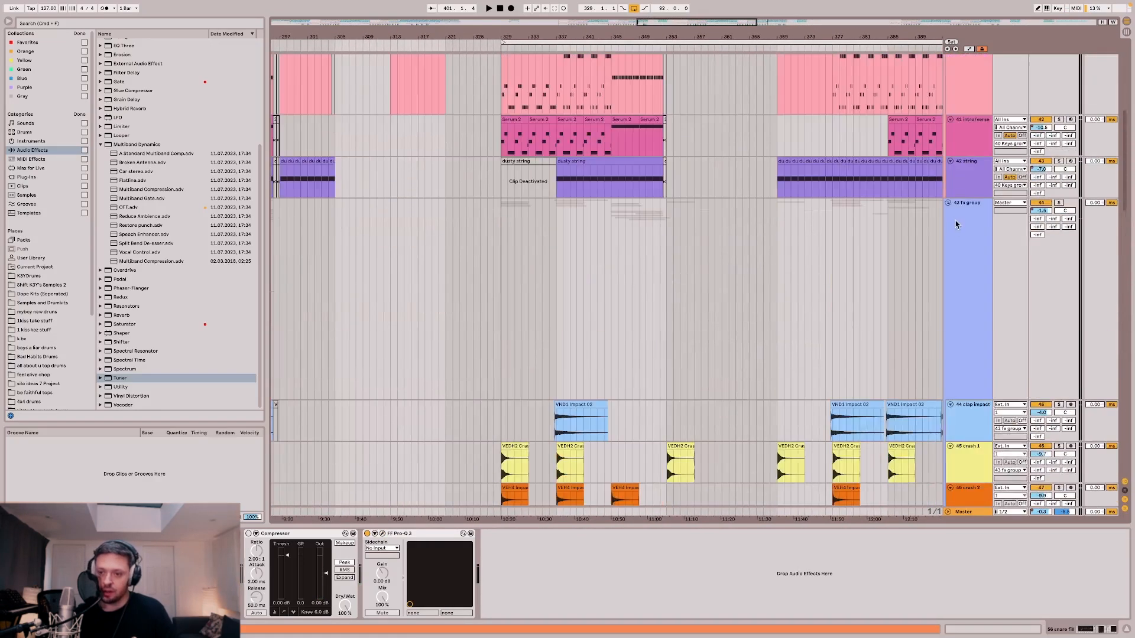
left_click(948, 203)
left_click(961, 211)
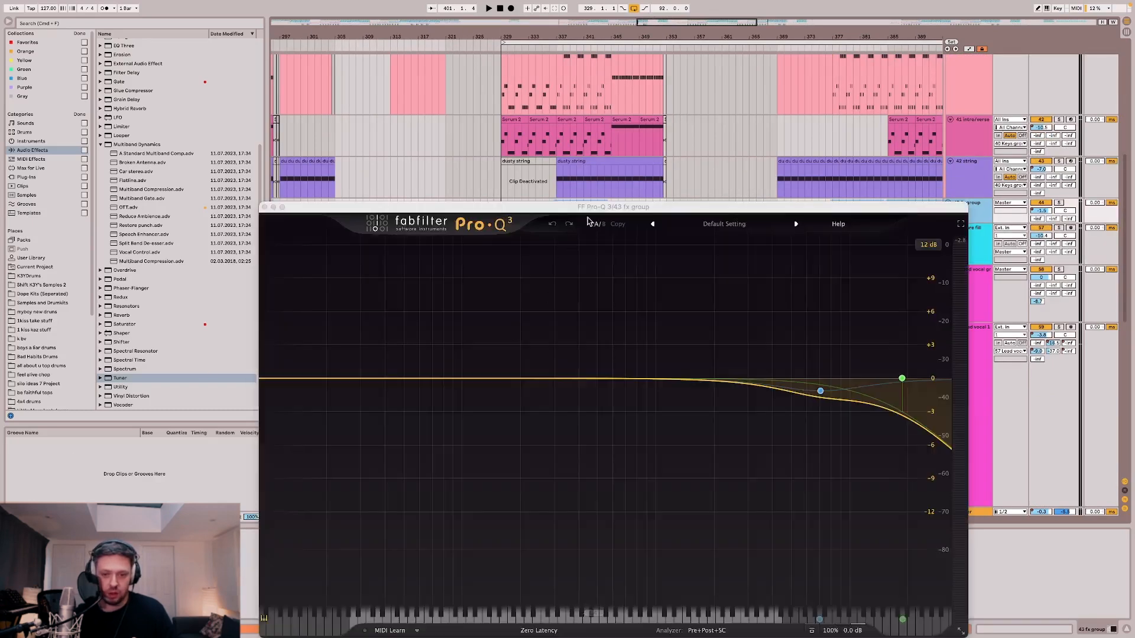
Play the arrangement from around bar 345 and inspect the fx group's Pro-Q 3 high-frequency bands.
left_click_drag(598, 208, 591, 255)
left_click(612, 215)
key("space")
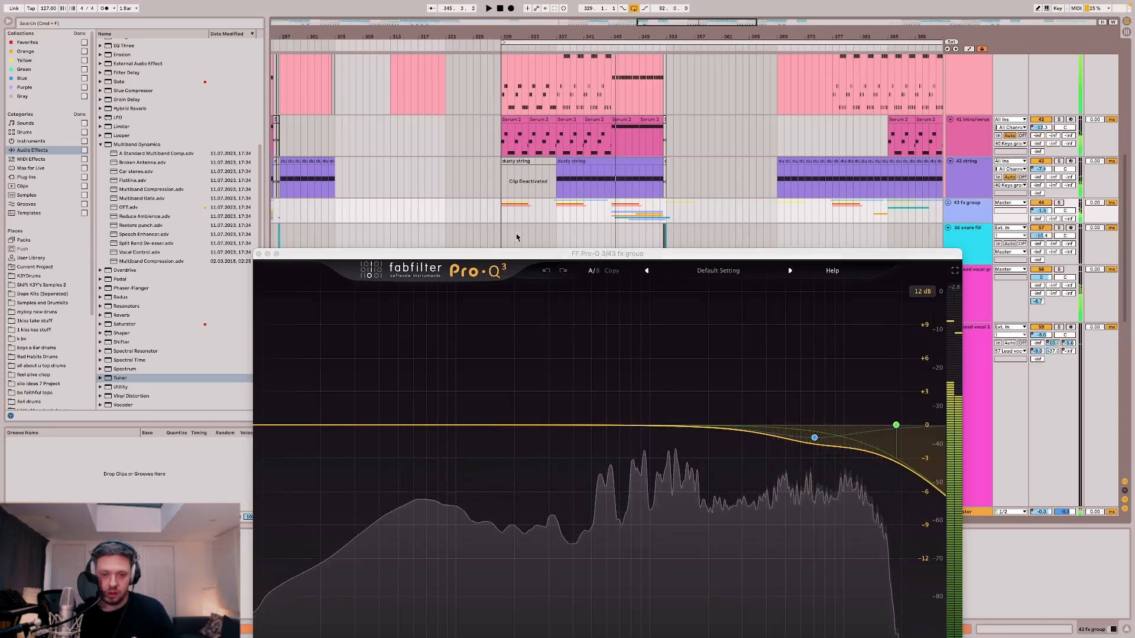
key("space")
mouse_move(852, 437)
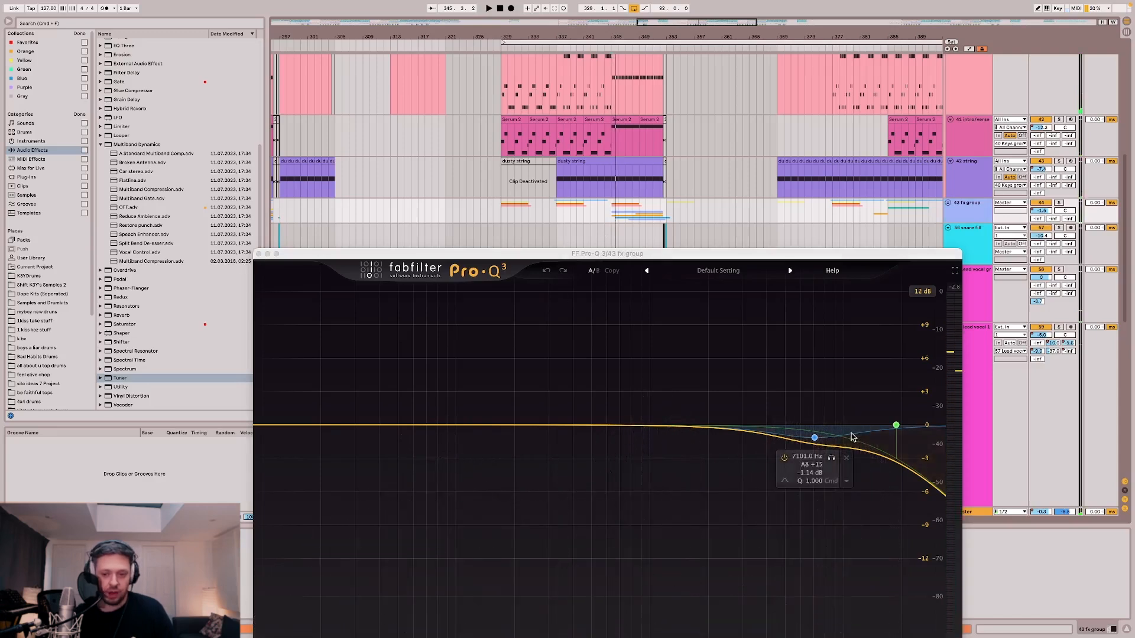
Close the fx group's Pro-Q 3 and select the lead vocal 1 track in the lead vocal group.
left_click(258, 255)
scroll(508, 263, "down", 2)
left_click(593, 248)
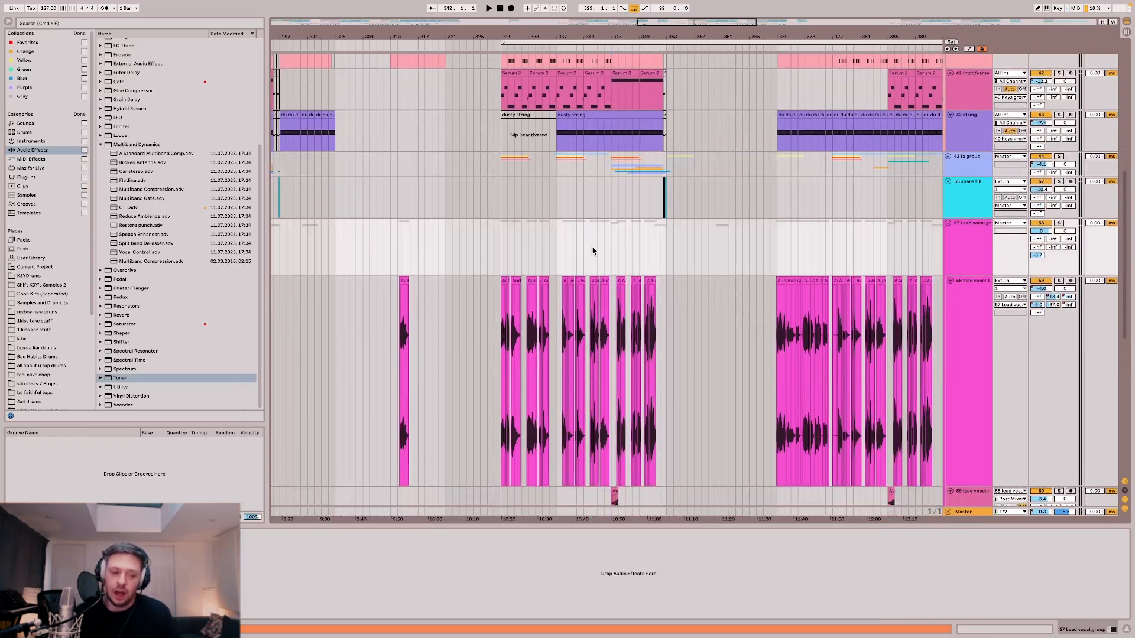
scroll(593, 248, "down", 4)
scroll(737, 187, "down", 4)
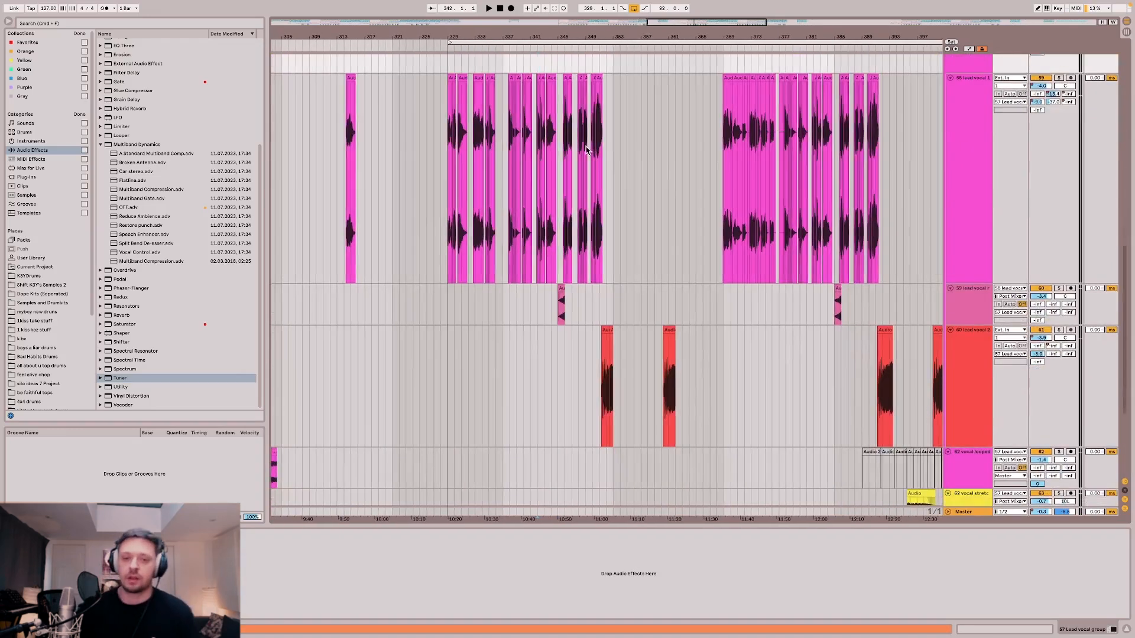
left_click(587, 151)
key("plus")
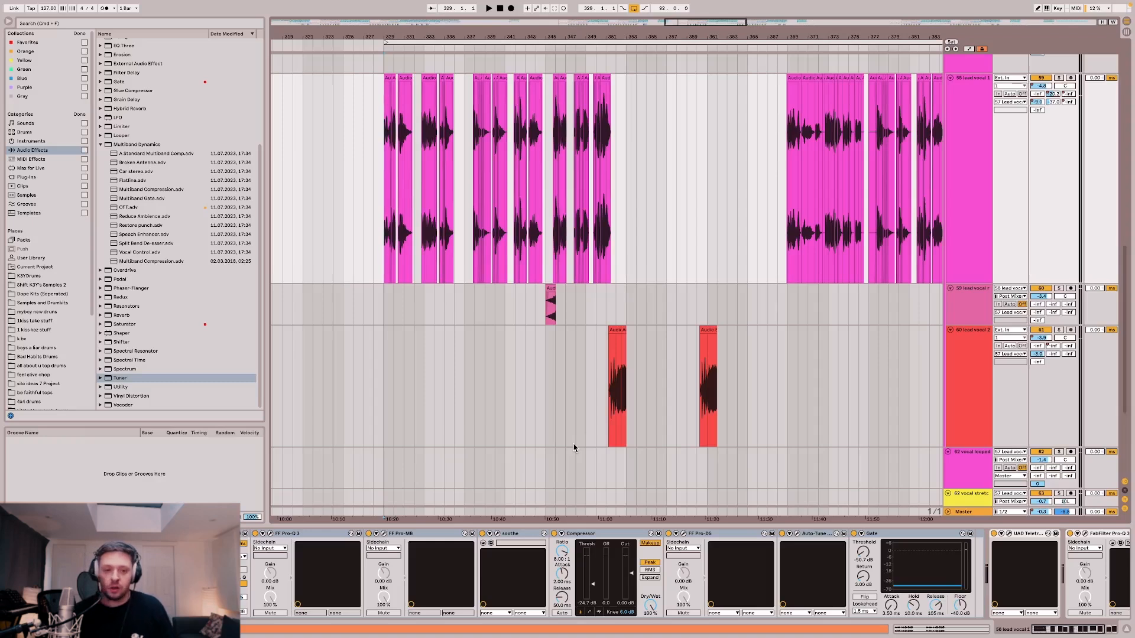
Show and hide the take lanes of the lead vocal 1 track.
right_click(924, 220)
left_click(948, 200)
right_click(957, 199)
left_click(991, 320)
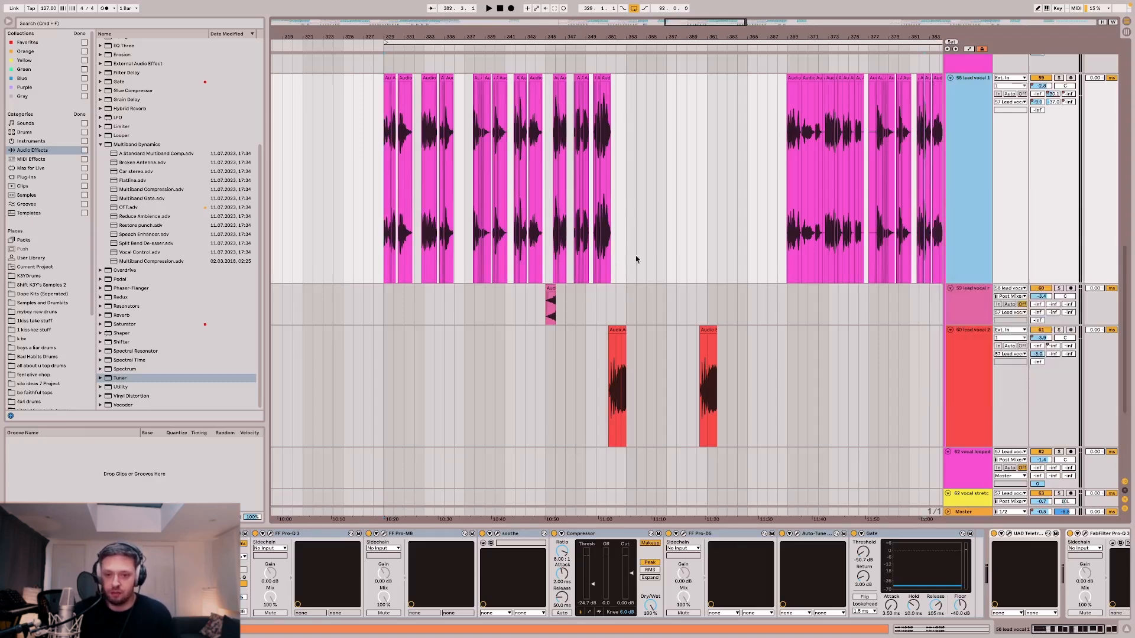
right_click(983, 220)
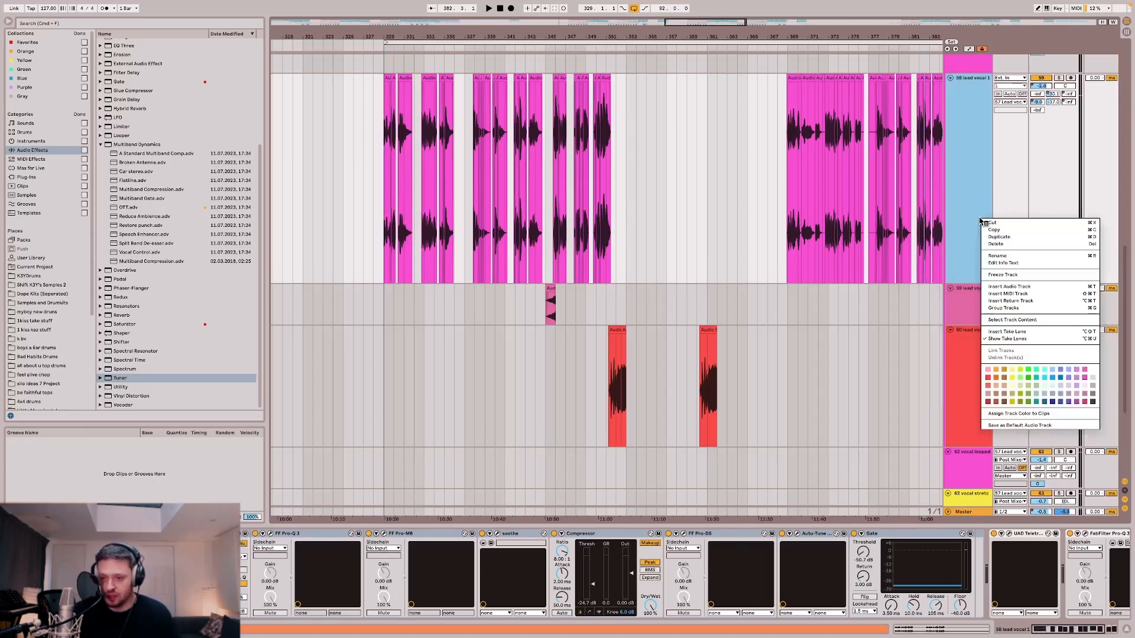
left_click(1003, 340)
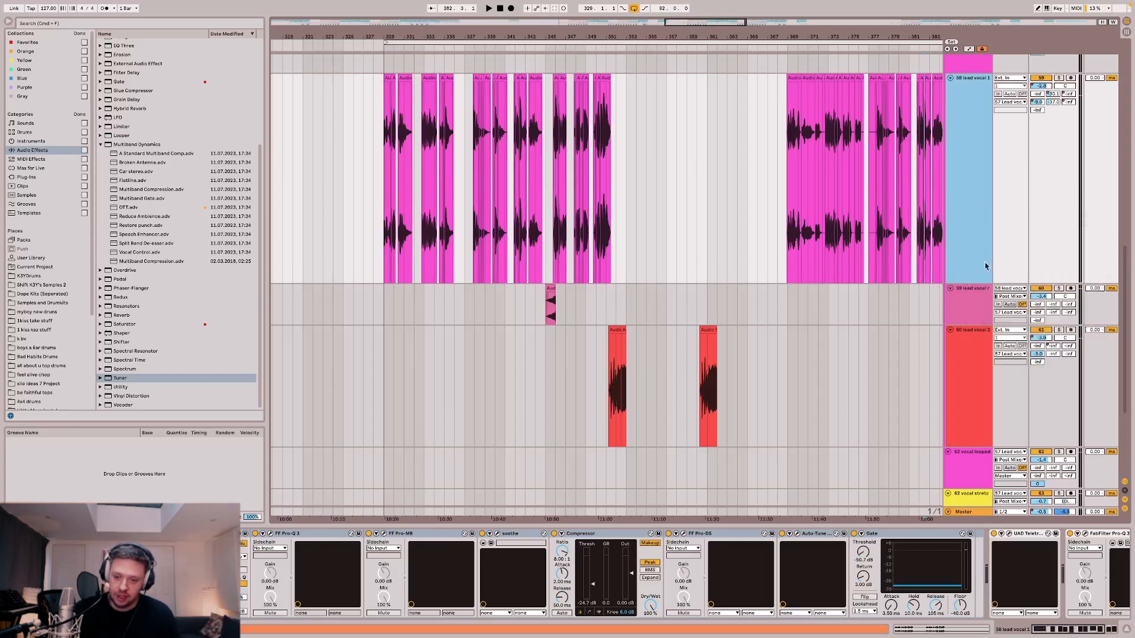
Examine the chopped vocal clips on the lead vocal 1 track between about bars 329 and 351.
scroll(531, 182, "up", 5)
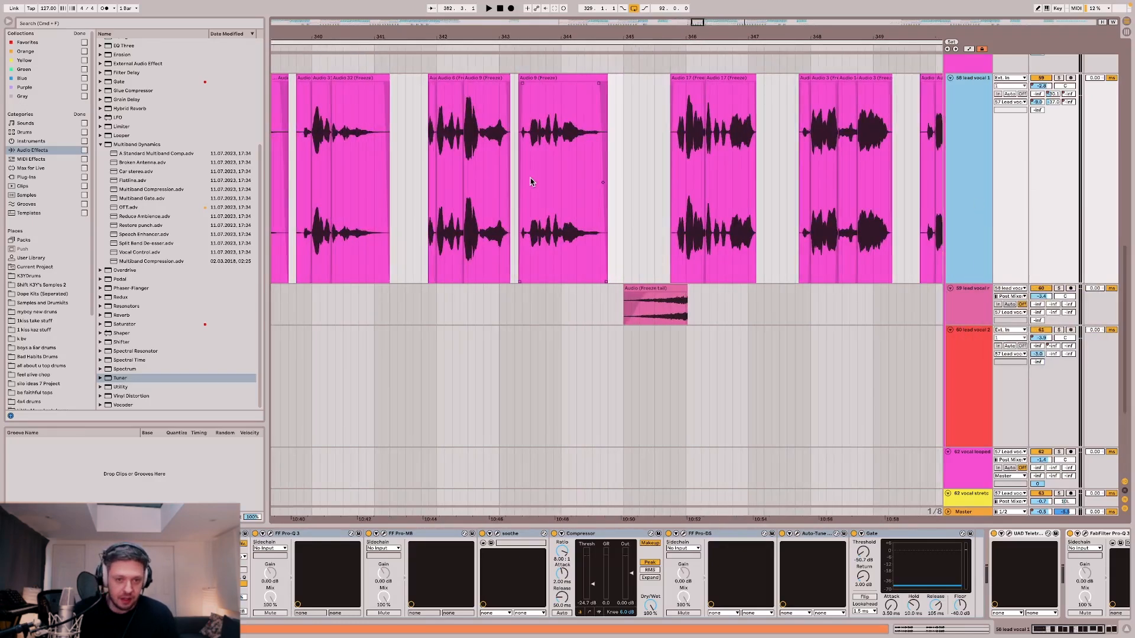
scroll(531, 182, "down", 4)
left_click(531, 182)
scroll(532, 181, "left", 6)
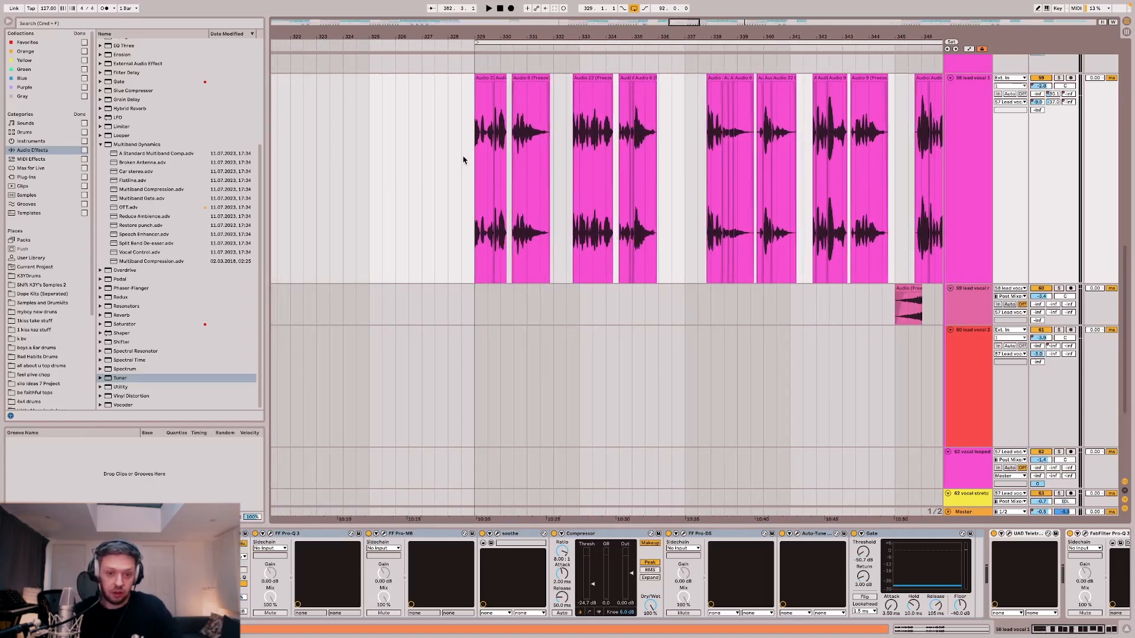
scroll(473, 168, "up", 3)
scroll(473, 167, "down", 3)
scroll(473, 168, "right", 4)
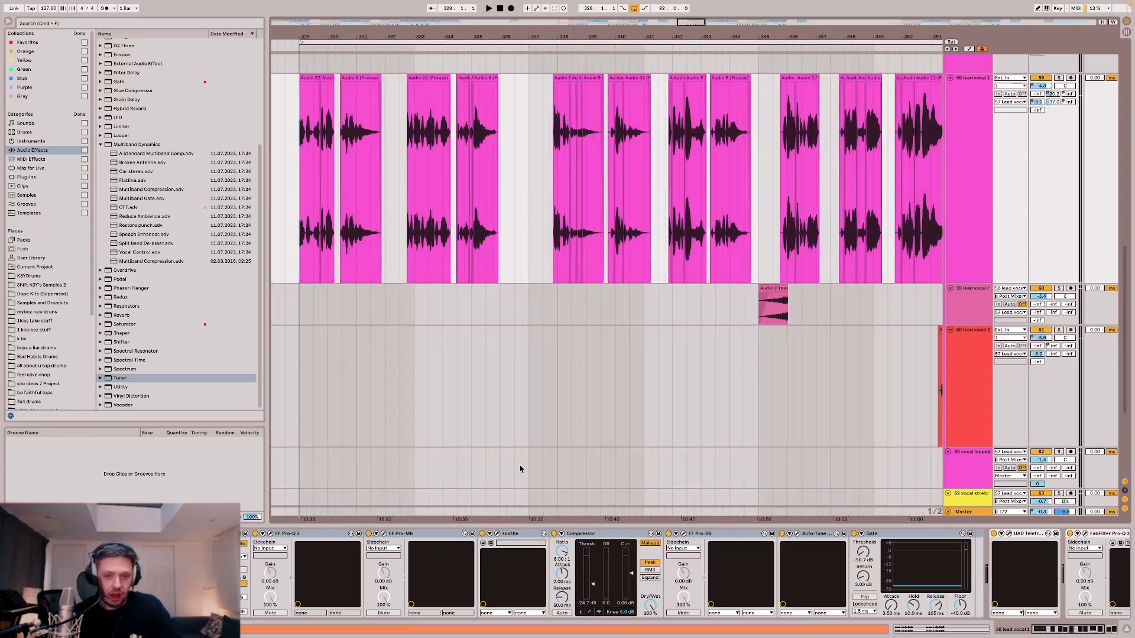
scroll(322, 144, "down", 5)
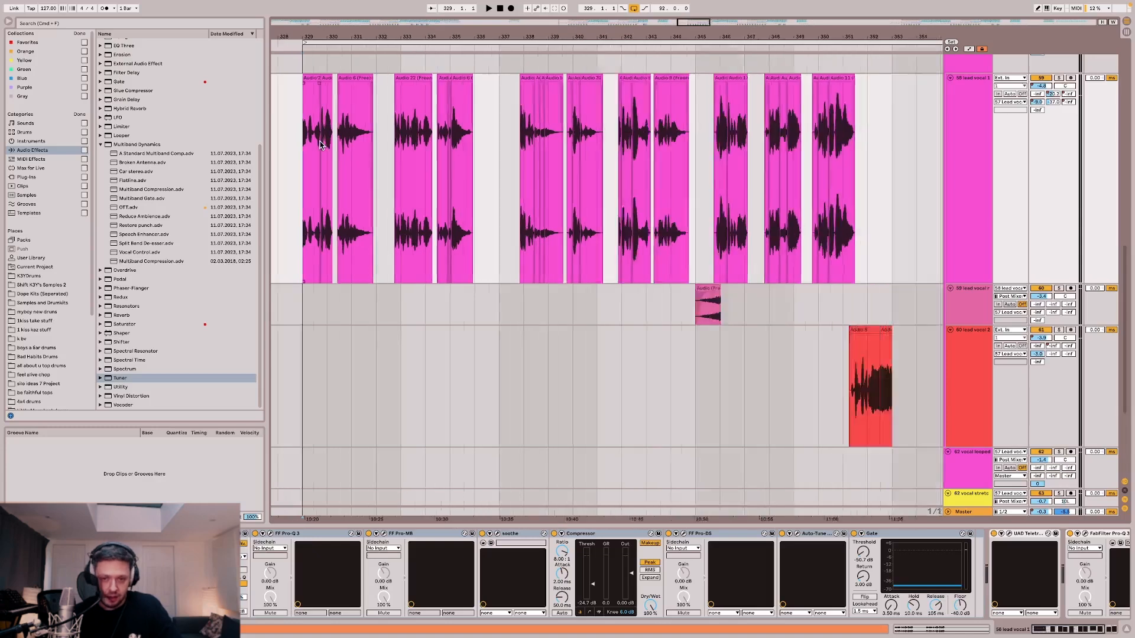
Solo the lead vocal 1 track and audition its phrases from bar 329.
key("s")
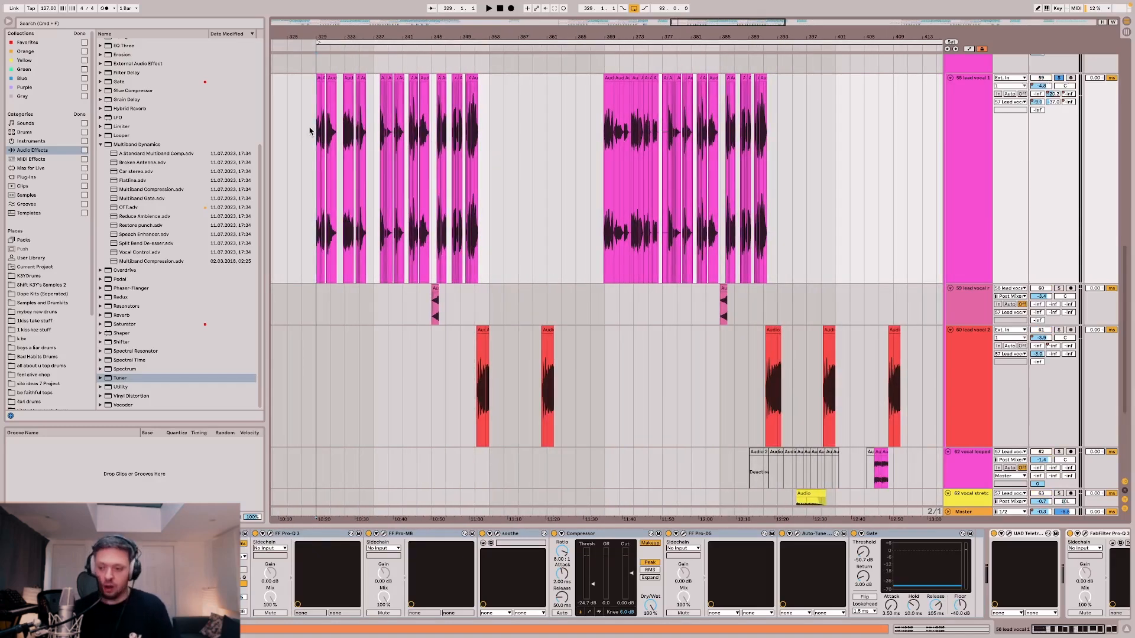
key("space")
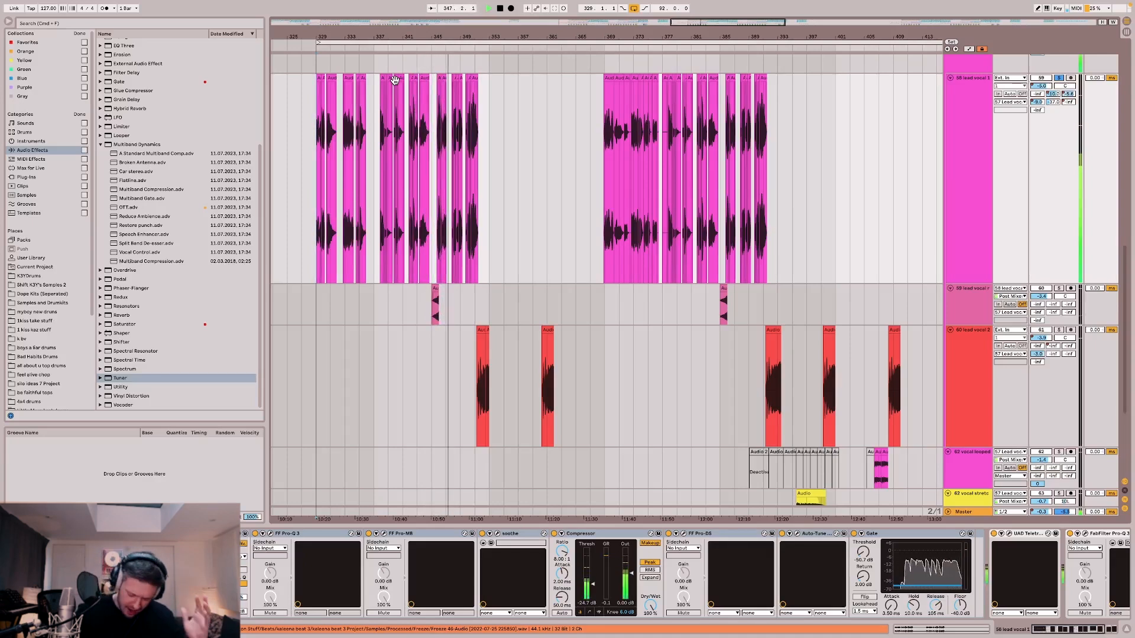
scroll(489, 112, "up", 5)
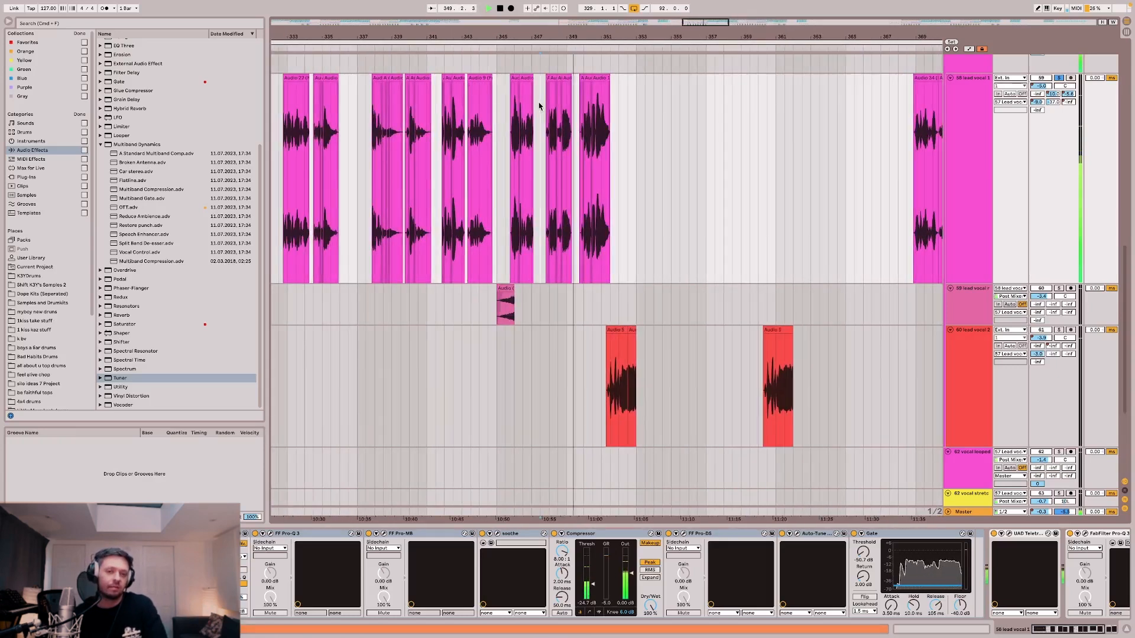
scroll(531, 104, "down", 5)
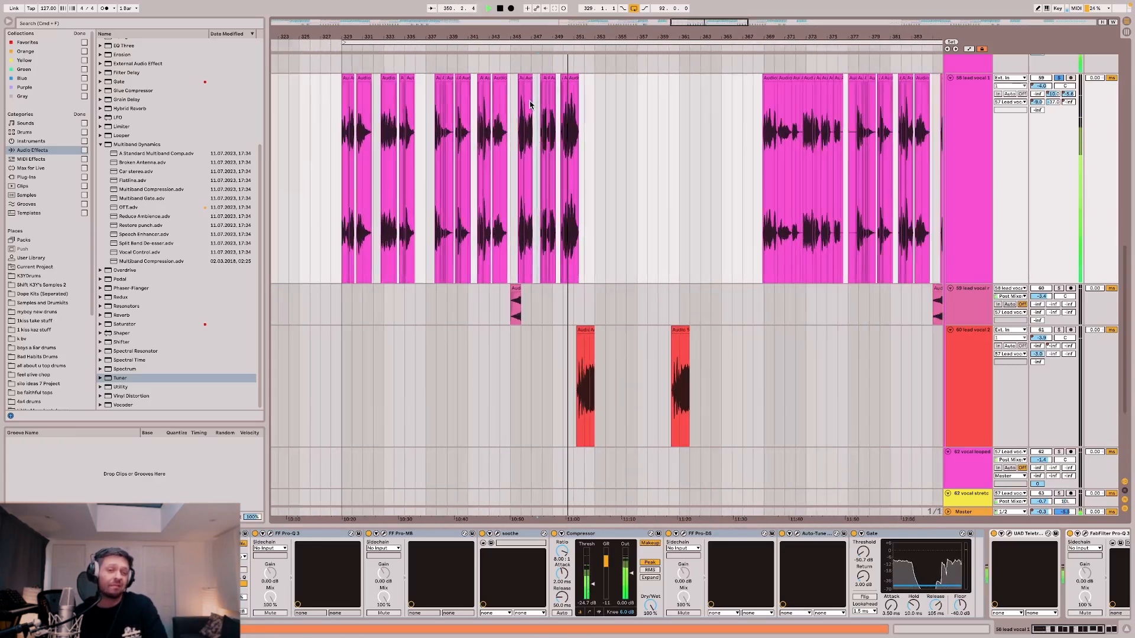
key("space")
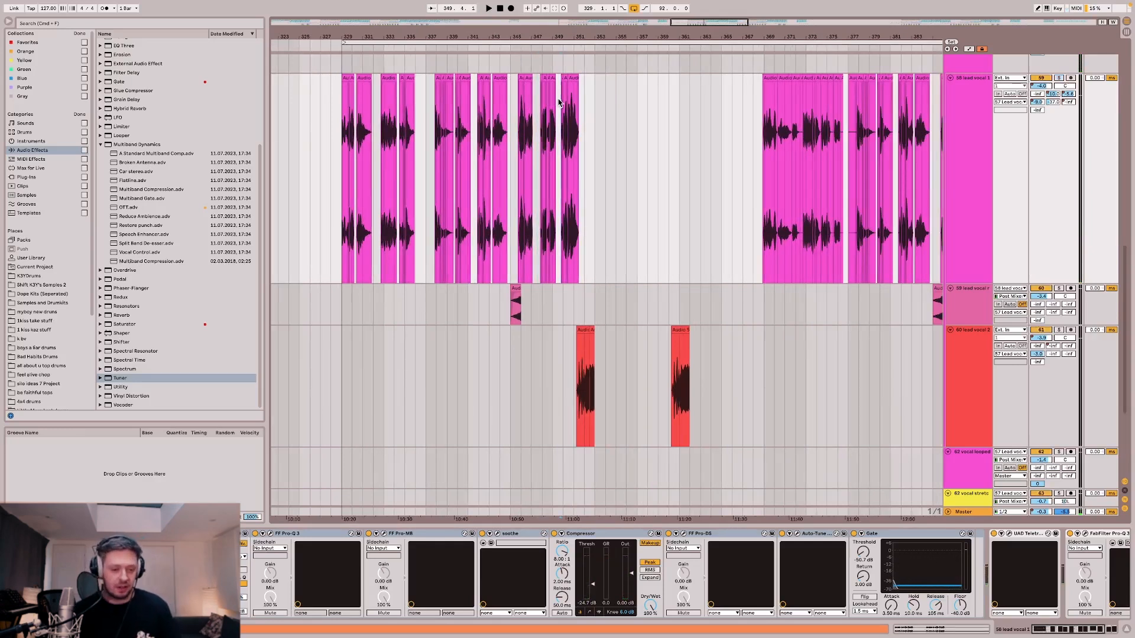
Inspect the H-Delay send automation curves on the lead vocal 1 track and hide the automation.
left_click(341, 179)
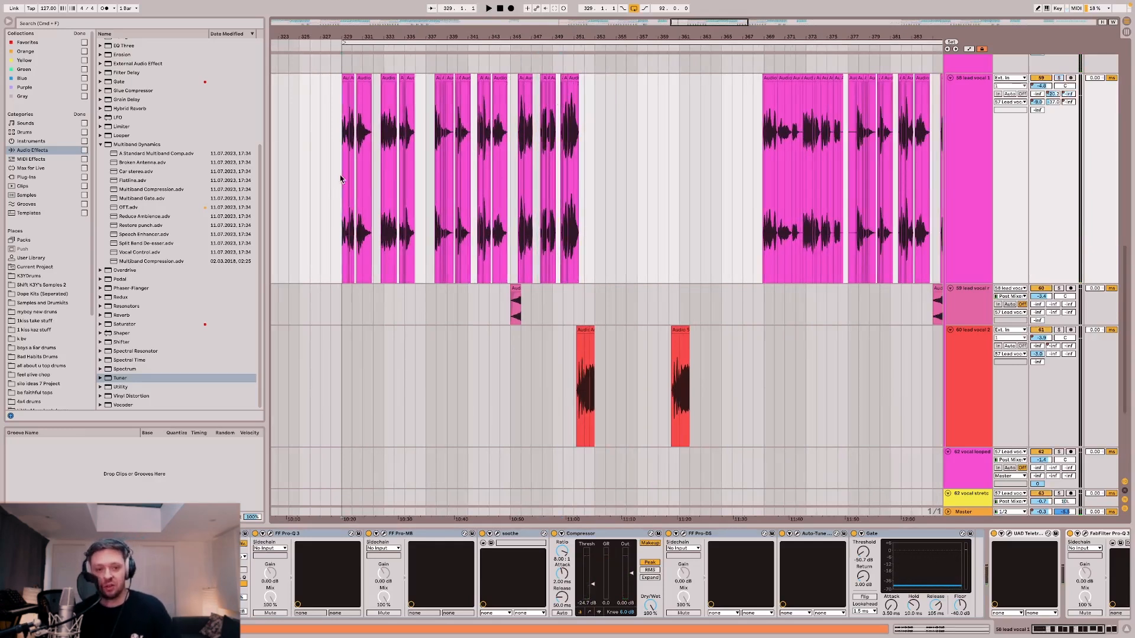
key("a")
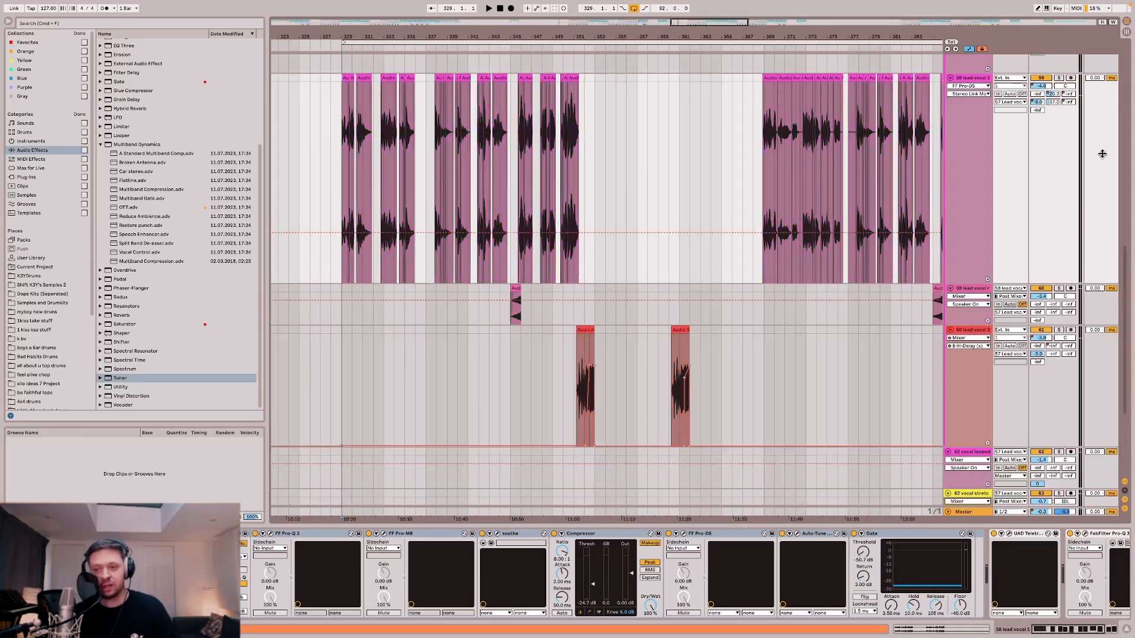
left_click(1077, 99)
left_click(1052, 95)
left_click(1037, 102)
left_click(1068, 103)
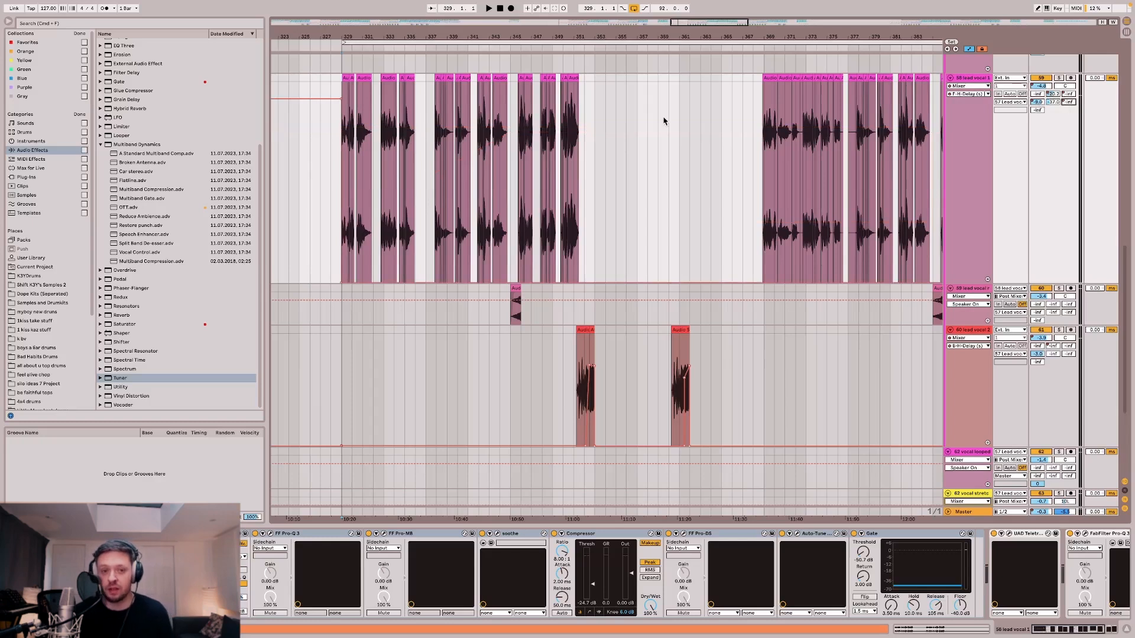
left_click(1056, 95)
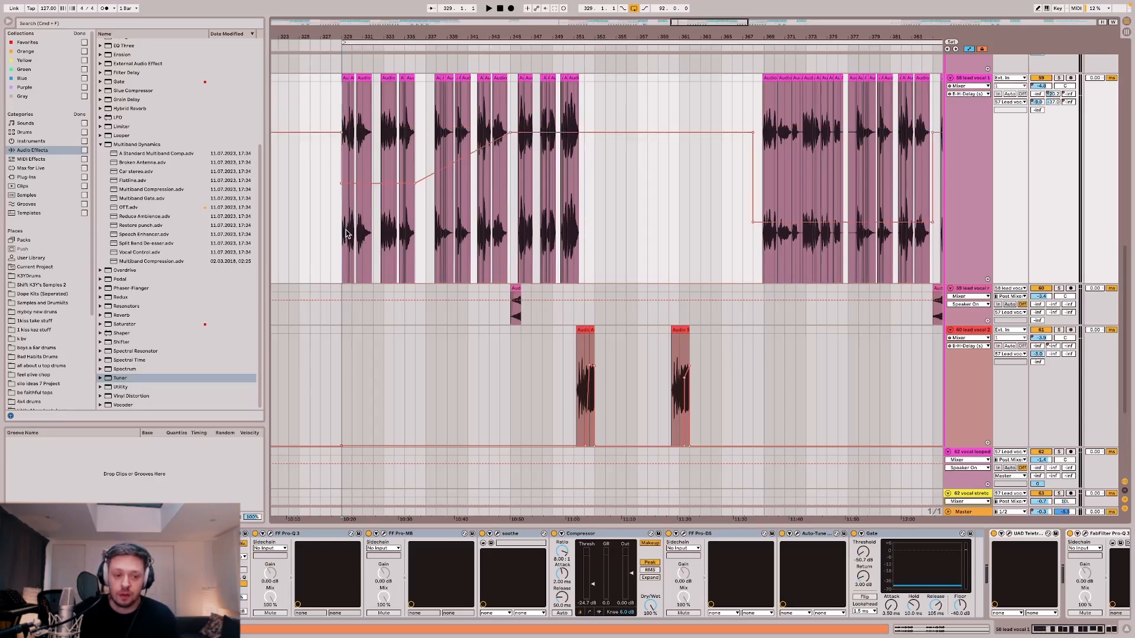
key("a")
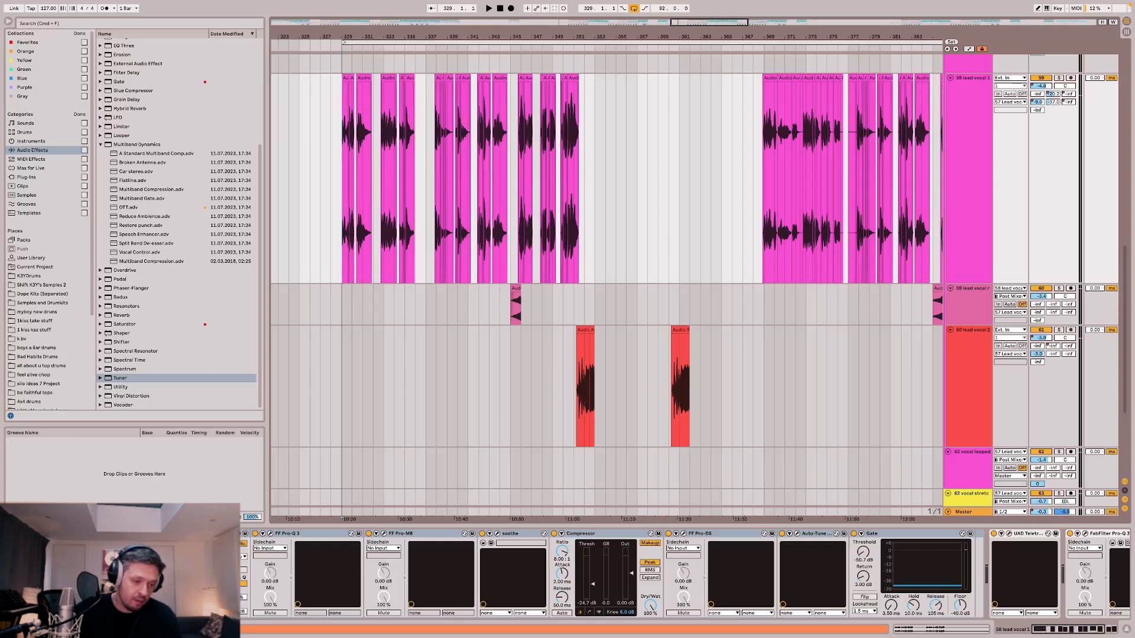
Solo lead vocal 1 and review its effect chain, including Pro-Q 3, Pro-MB, soothe, Compressor, Pro-DS, Auto-Tune and Gate, with a brief playback.
key("s")
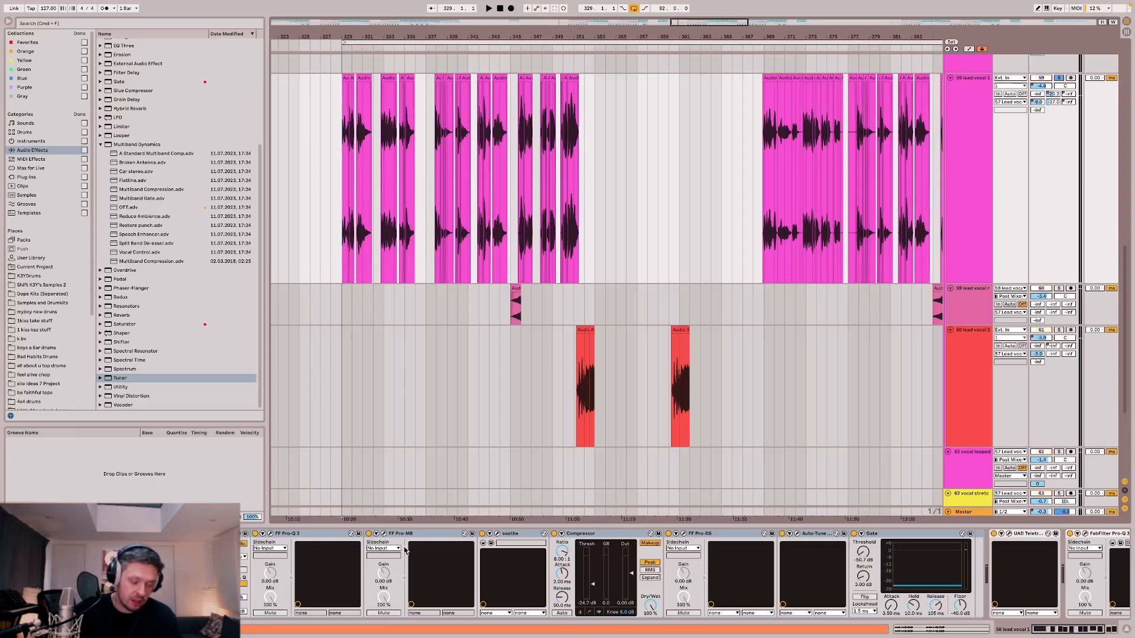
left_click(385, 534)
left_click(385, 534)
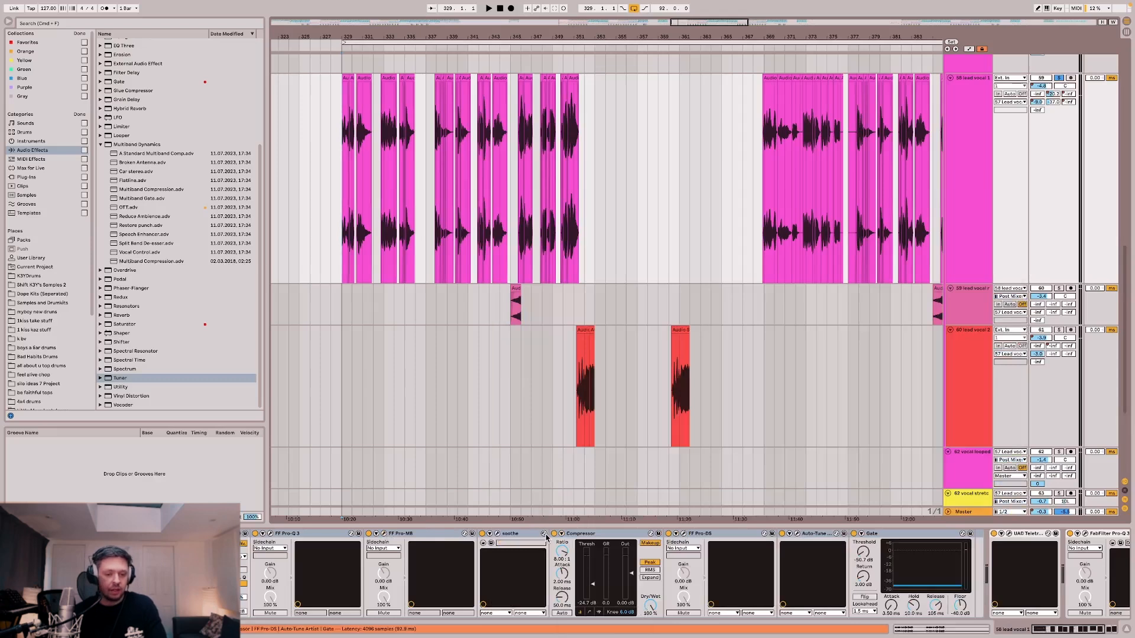
left_click(526, 537)
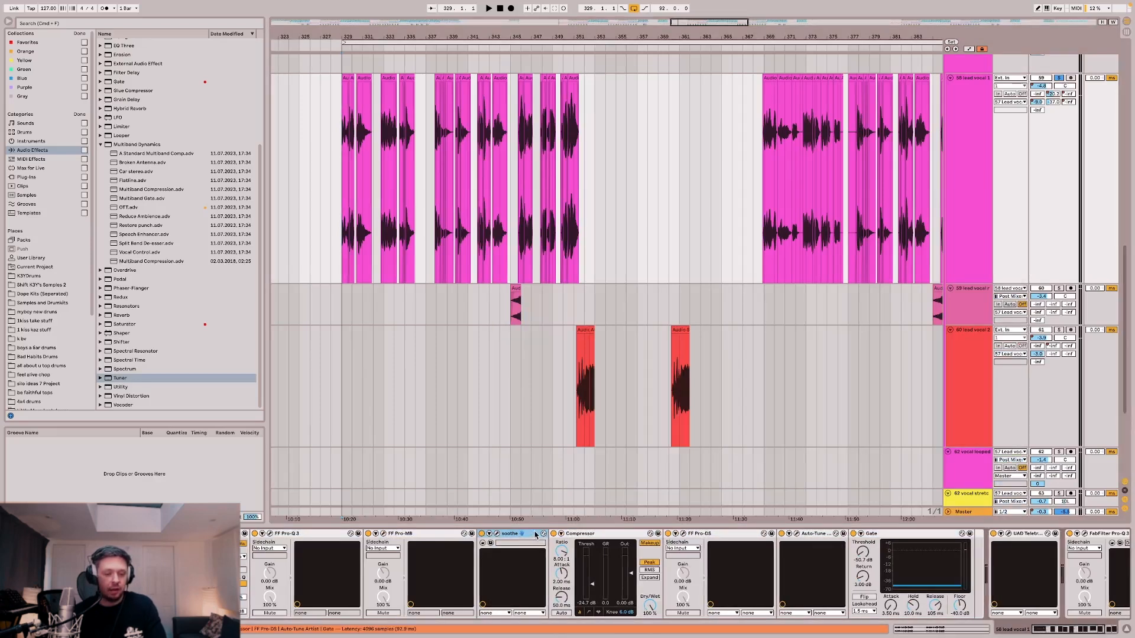
scroll(596, 539, "right", 5)
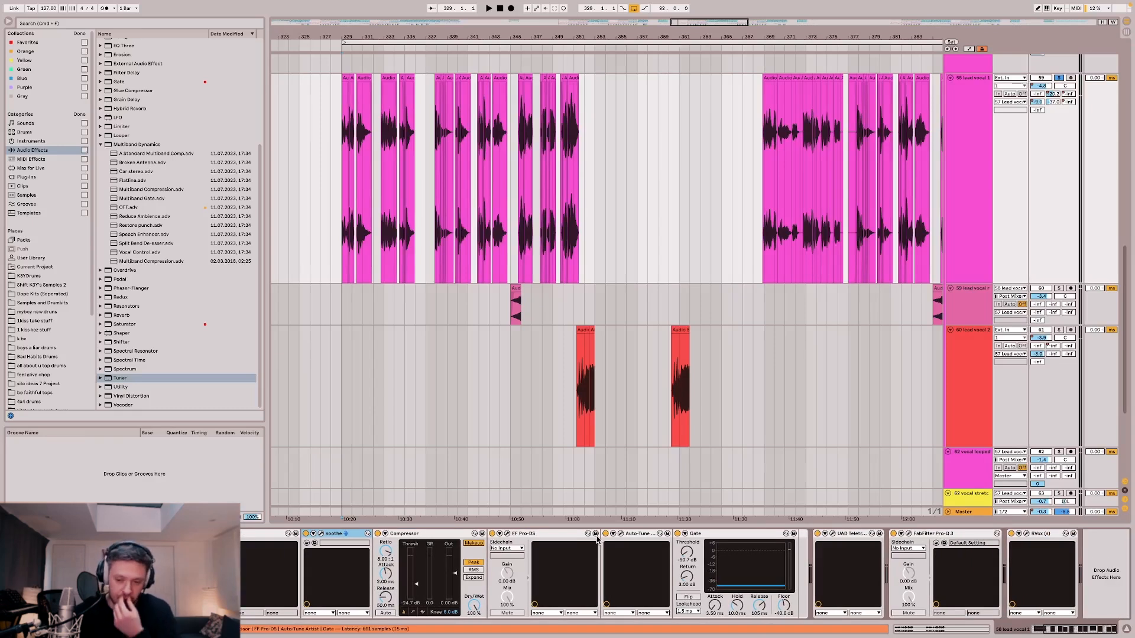
scroll(594, 539, "left", 3)
scroll(278, 548, "left", 2)
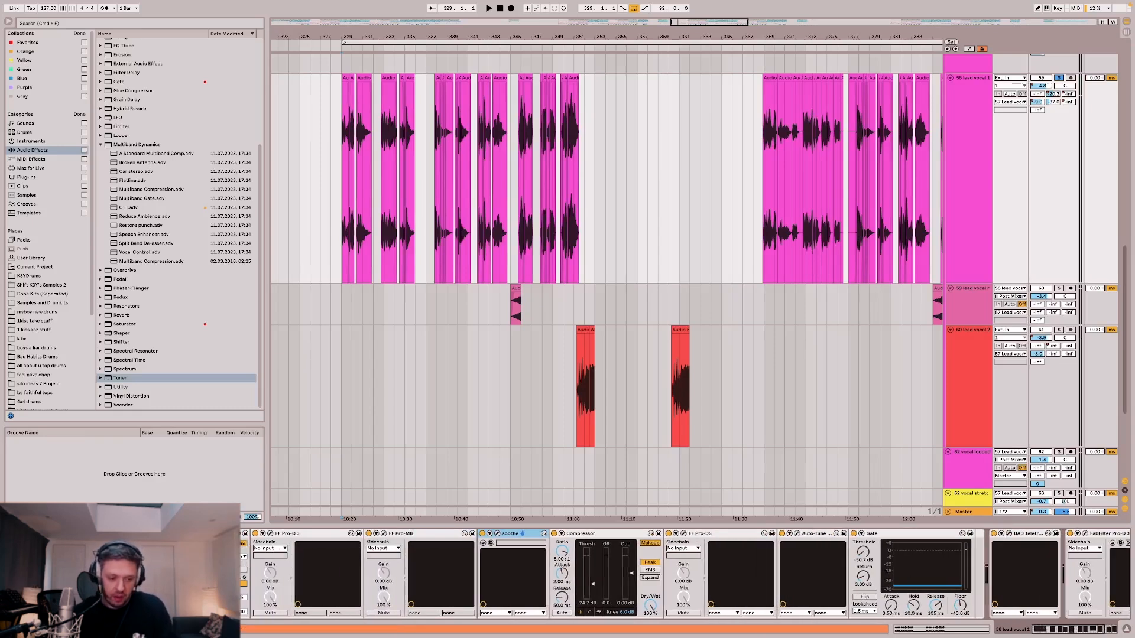
key("space")
key("space")
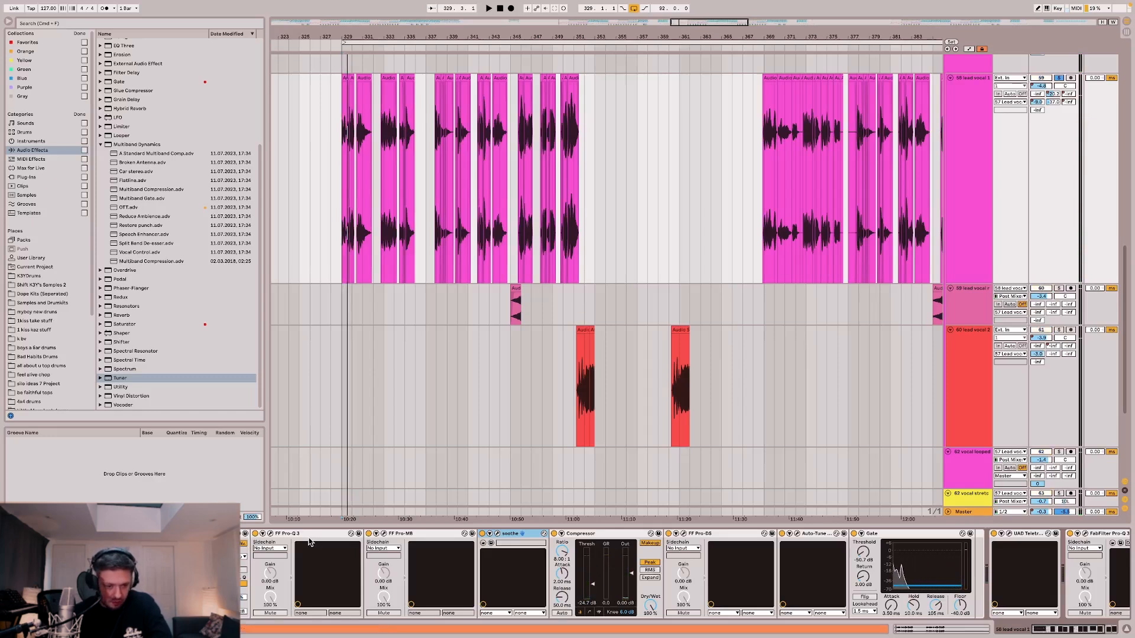
Open the Pro-Q 3 on lead vocal 1 and play the soloed vocal with the low-cut band selected.
left_click(272, 535)
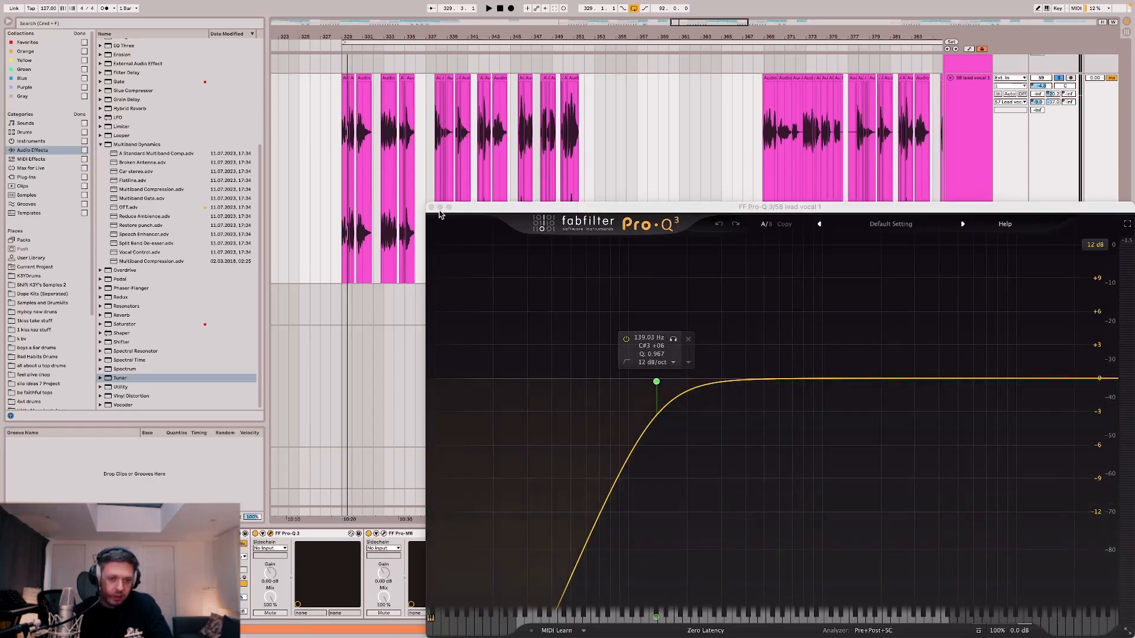
left_click(657, 383)
key("space")
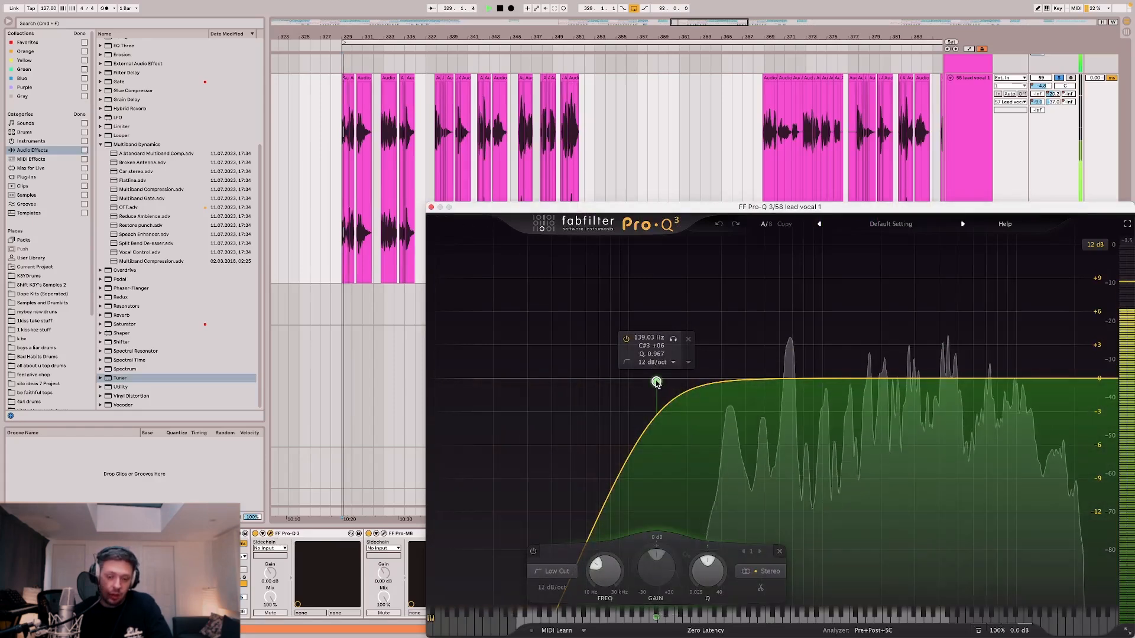
Try lowering the vocal's low cut to about 109 Hz, undo the change, stop playback and close the Pro-Q 3.
mouse_move(657, 383)
left_mouse_down()
mouse_move(608, 383)
mouse_move(636, 382)
left_mouse_up()
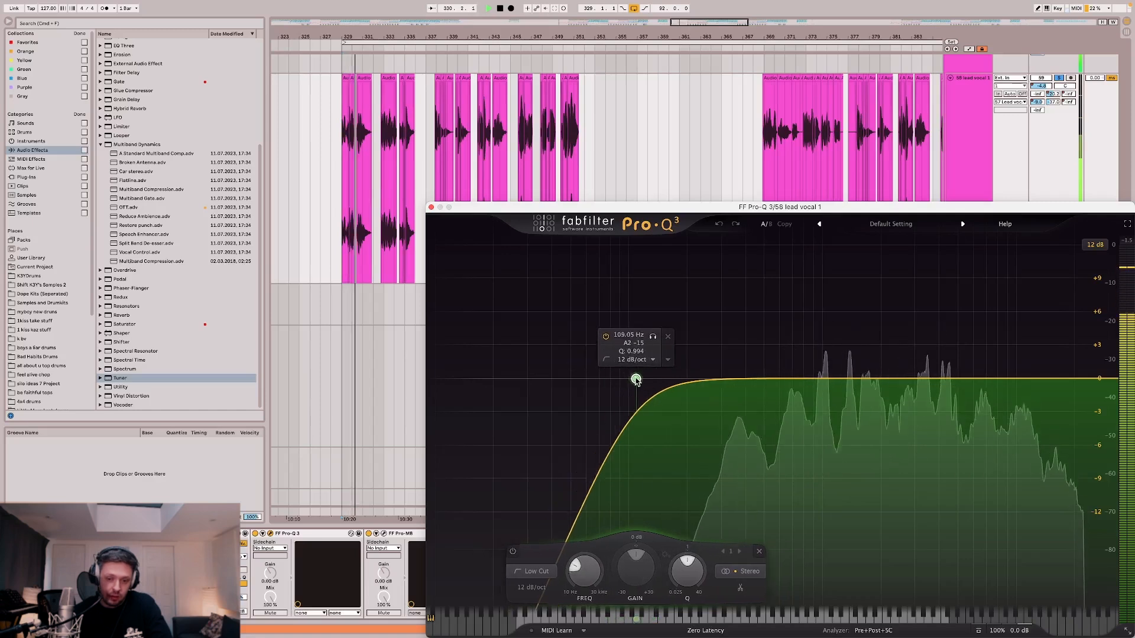
left_click(719, 225)
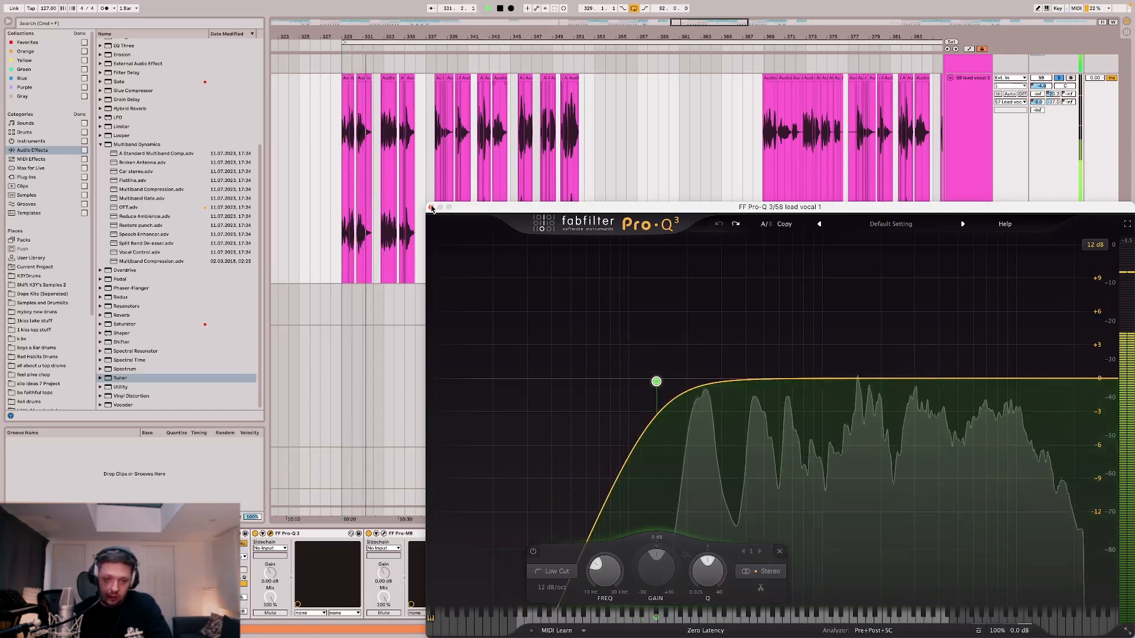
key("space")
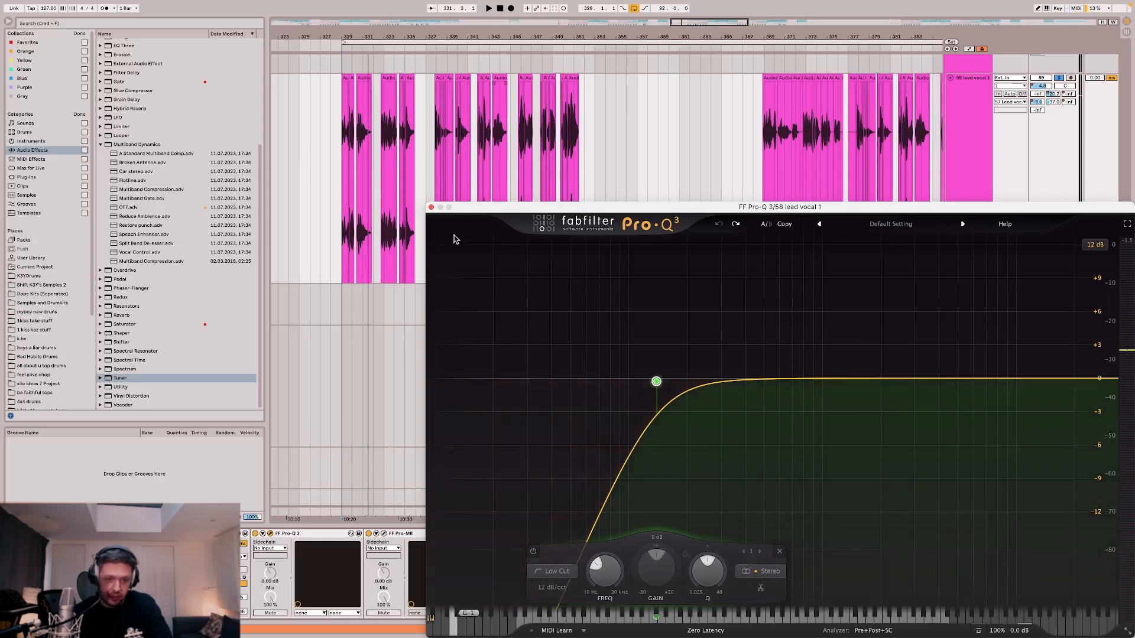
left_click(431, 208)
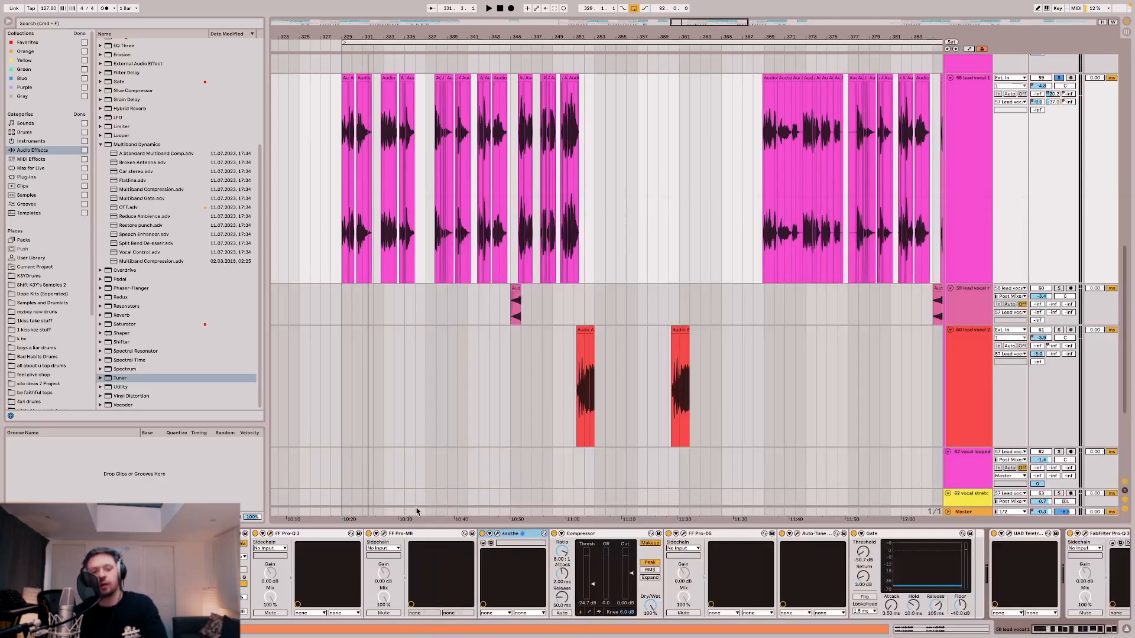
Open the Pro-MB on lead vocal 1 clear of the device chain and play the soloed vocal through it.
left_click(383, 534)
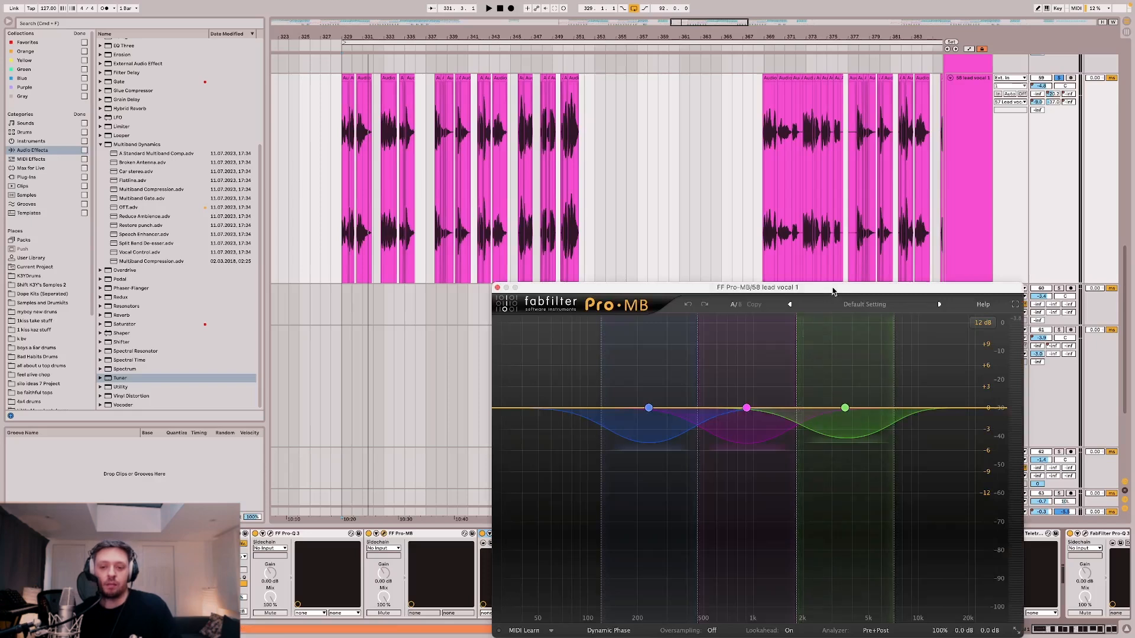
left_click_drag(833, 295, 759, 123)
key("space")
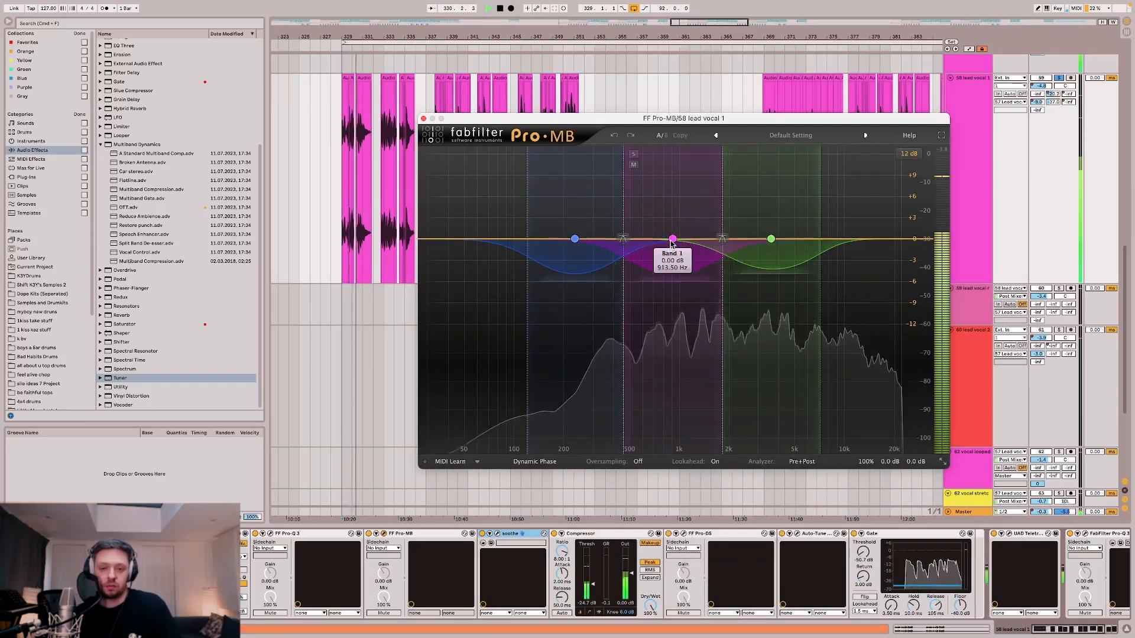
Extend Pro-MB band 1 slightly lower in frequency, set its range to about -10.7 dB and stop playback.
left_click(635, 305)
left_click_drag(625, 176, 619, 180)
left_click_drag(615, 365, 614, 393)
key("space")
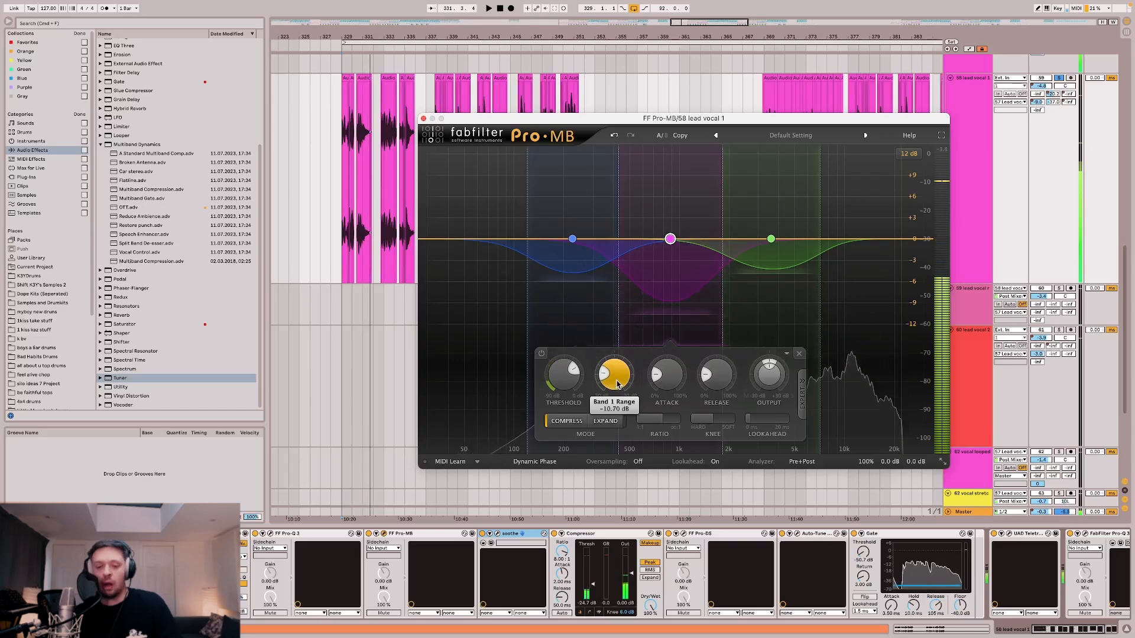
Undo the last Pro-MB band 1 range change on lead vocal 1 and close the Pro-MB.
left_click(614, 134)
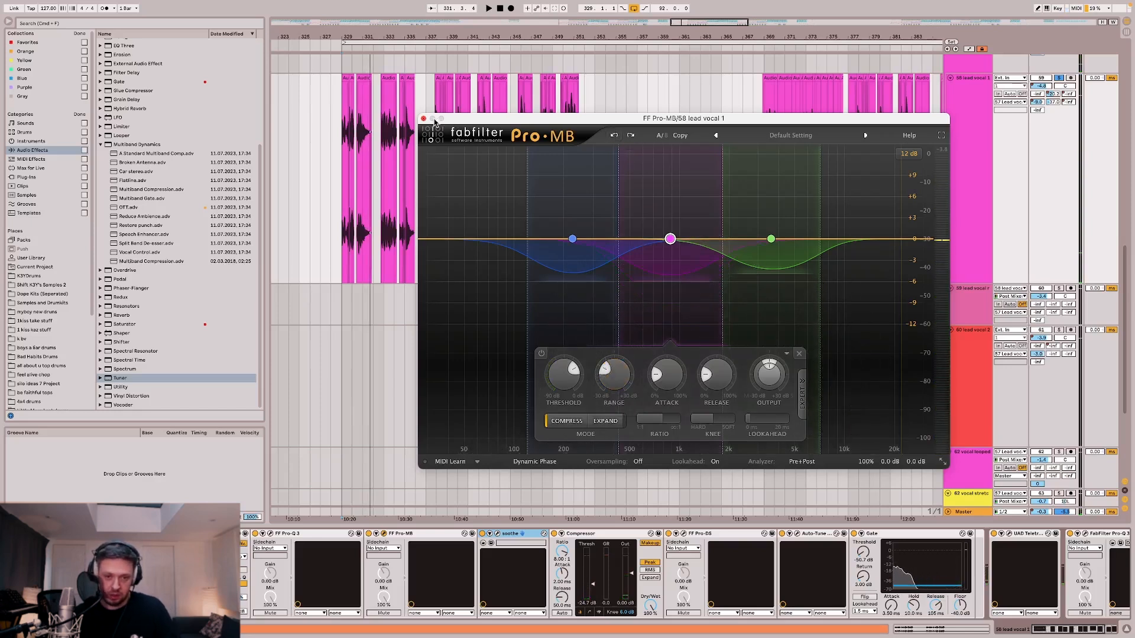
left_click(424, 119)
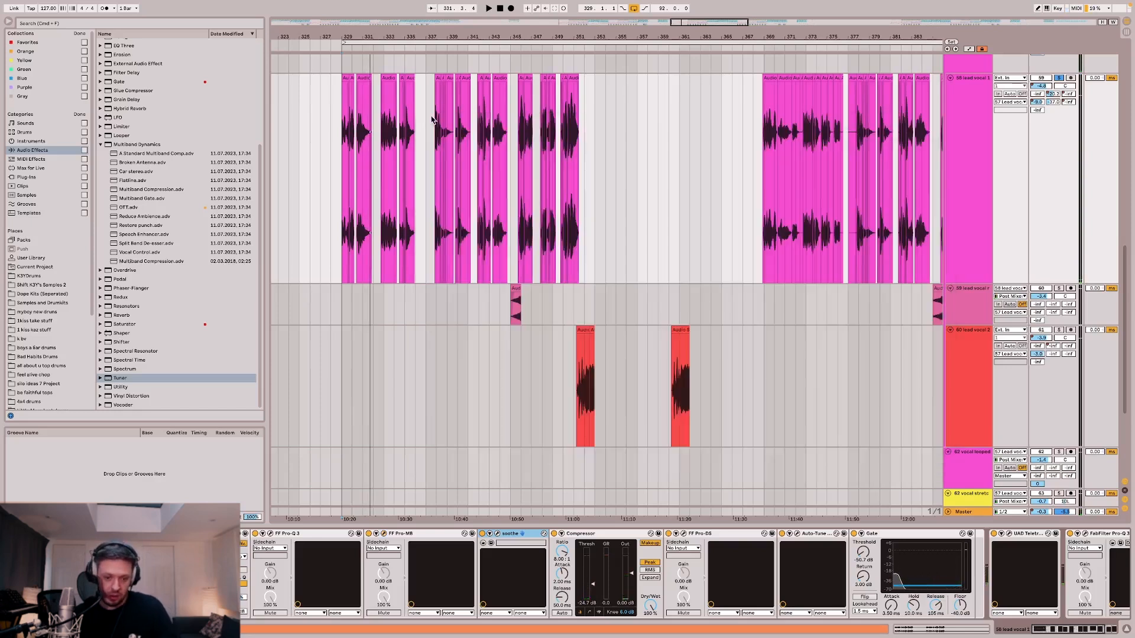
Open Soothe on lead vocal 1 clear of the device chain, play the soloed vocal and shift band 1 to about 4.9 kHz.
left_click(495, 542)
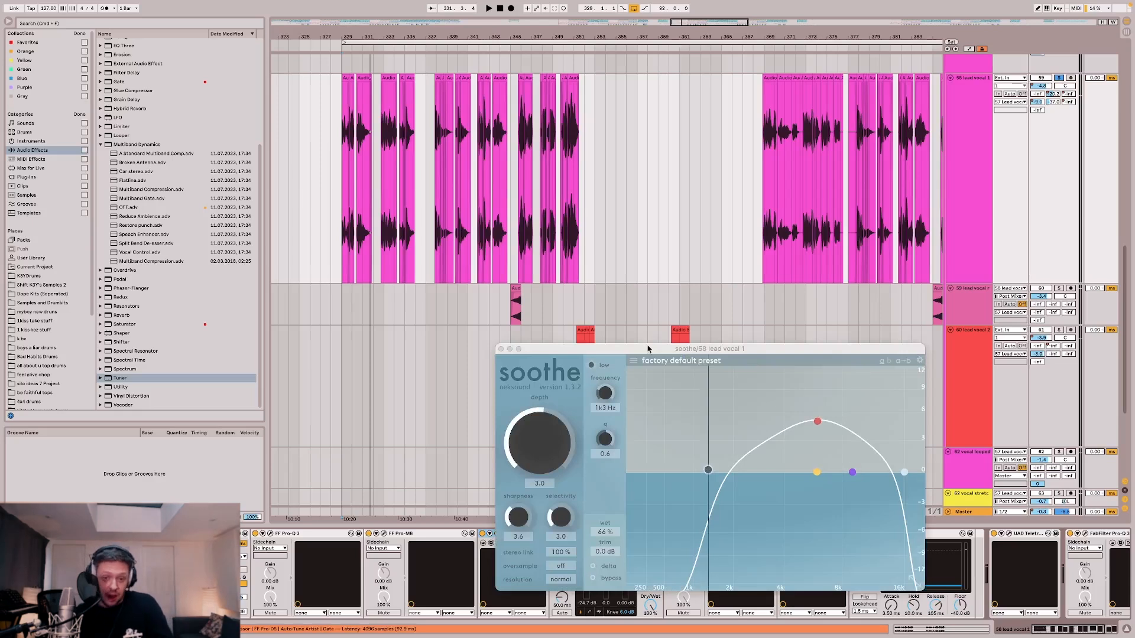
left_click_drag(648, 348, 612, 167)
key("space")
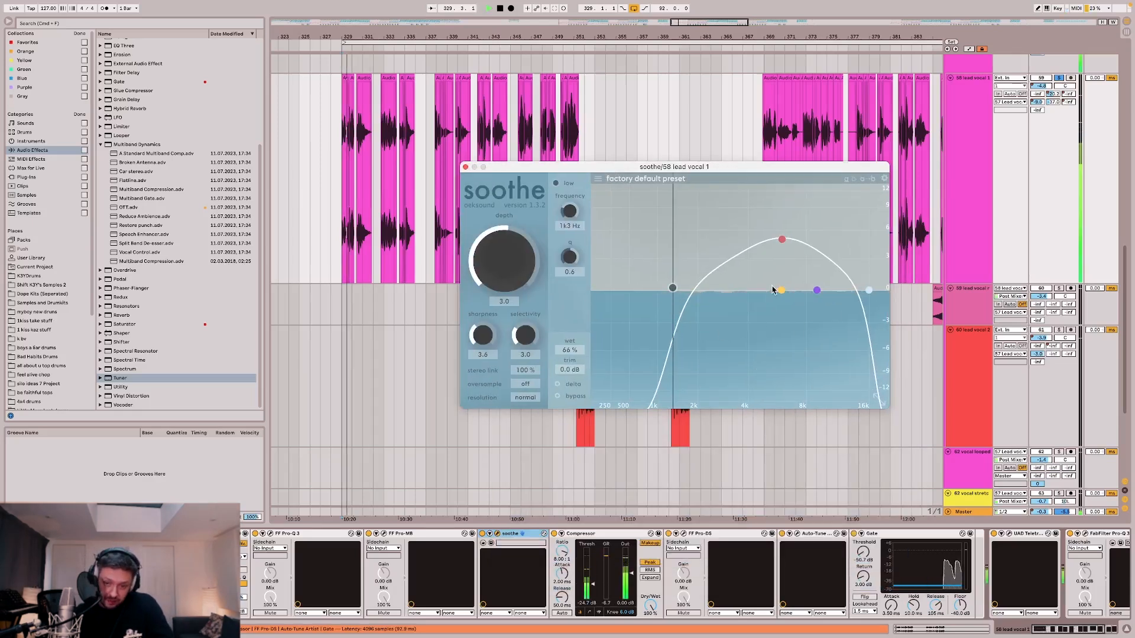
left_click_drag(782, 239, 765, 240)
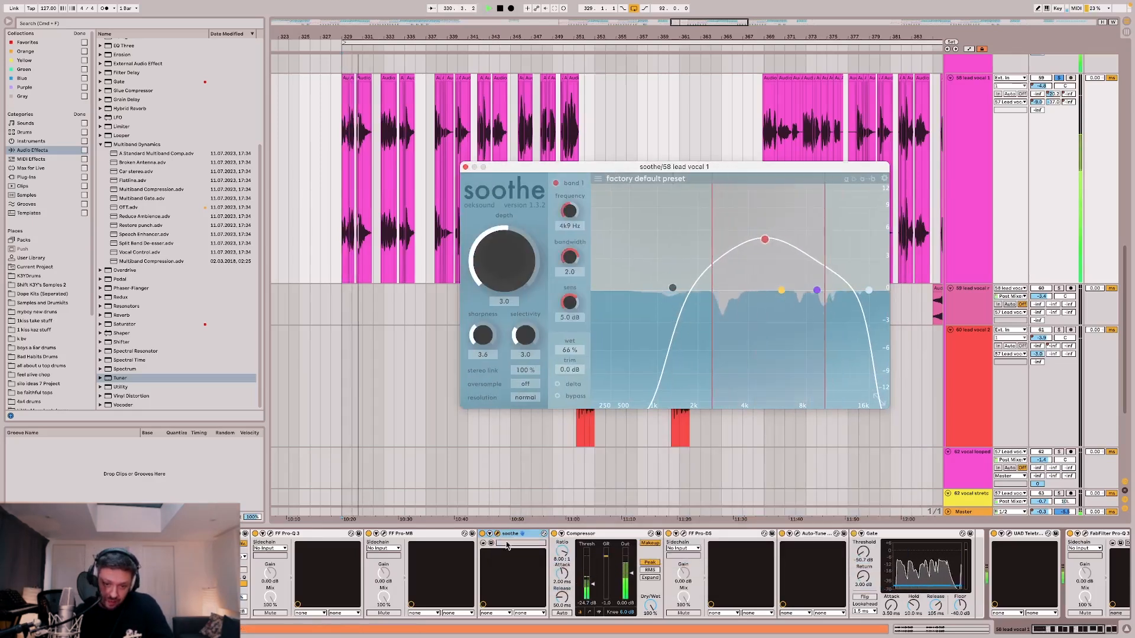
Compare the playing lead vocal with Soothe switched off and back on, and stop playback.
left_click(482, 534)
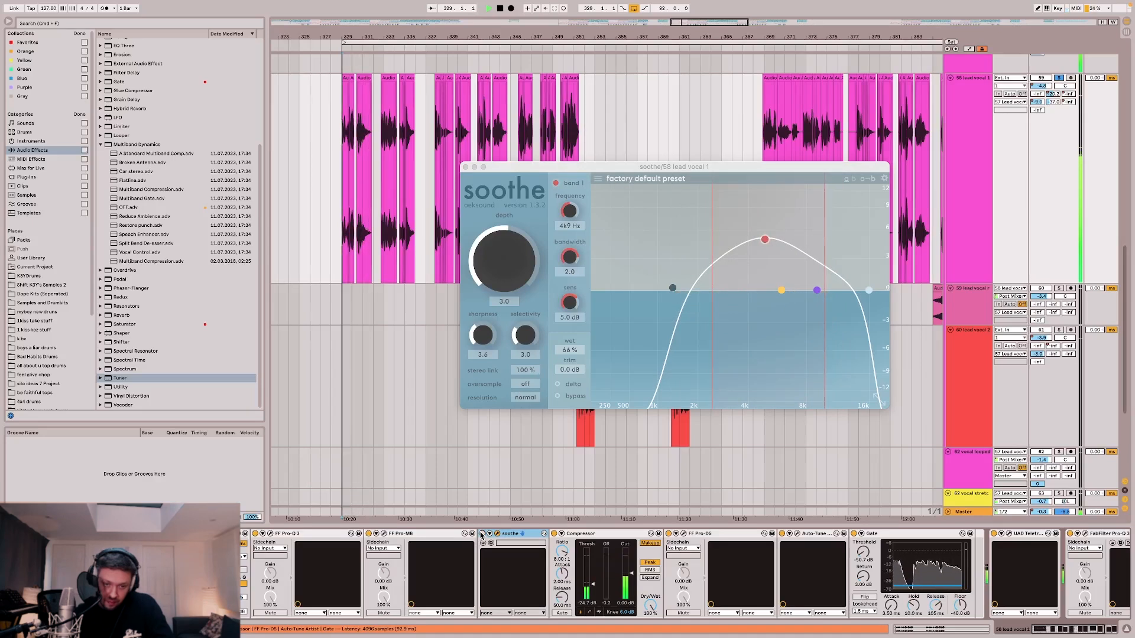
left_click(482, 534)
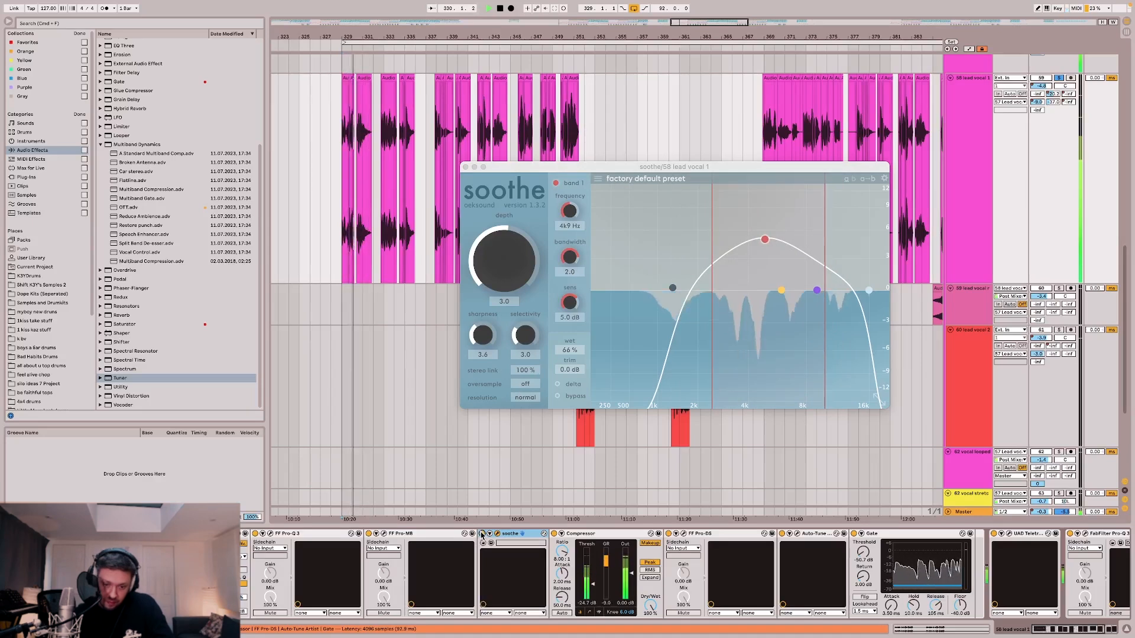
key("space")
Remove all devices from lead vocal 1's chain, play the vocal dry, and restore the chain to compare the processed sound.
scroll(481, 567, "right", 5)
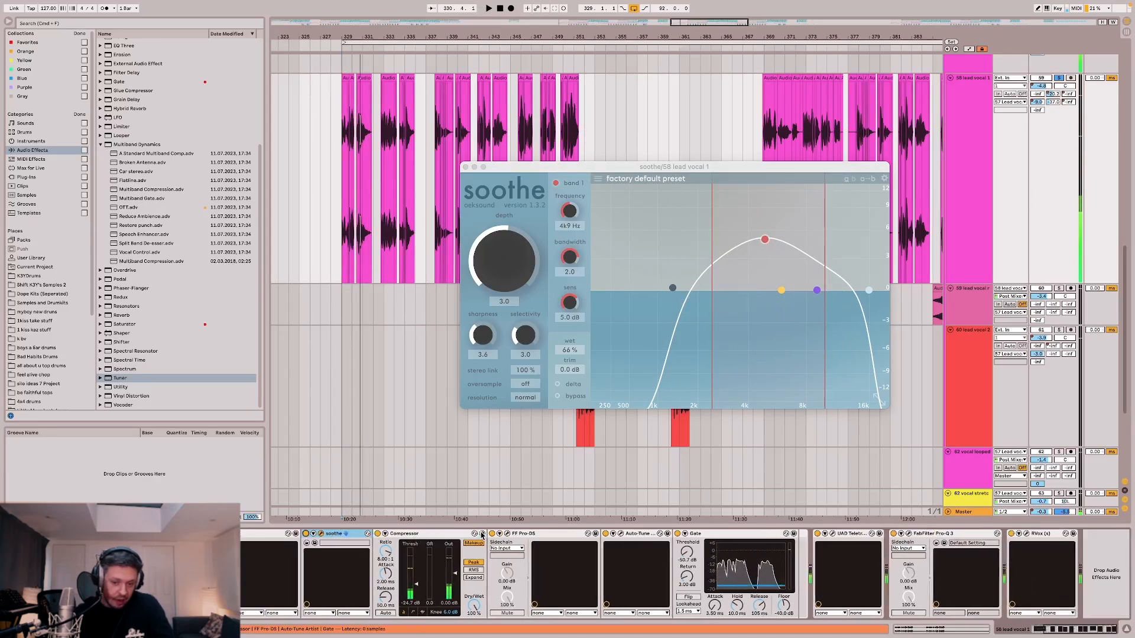
left_click(1057, 537)
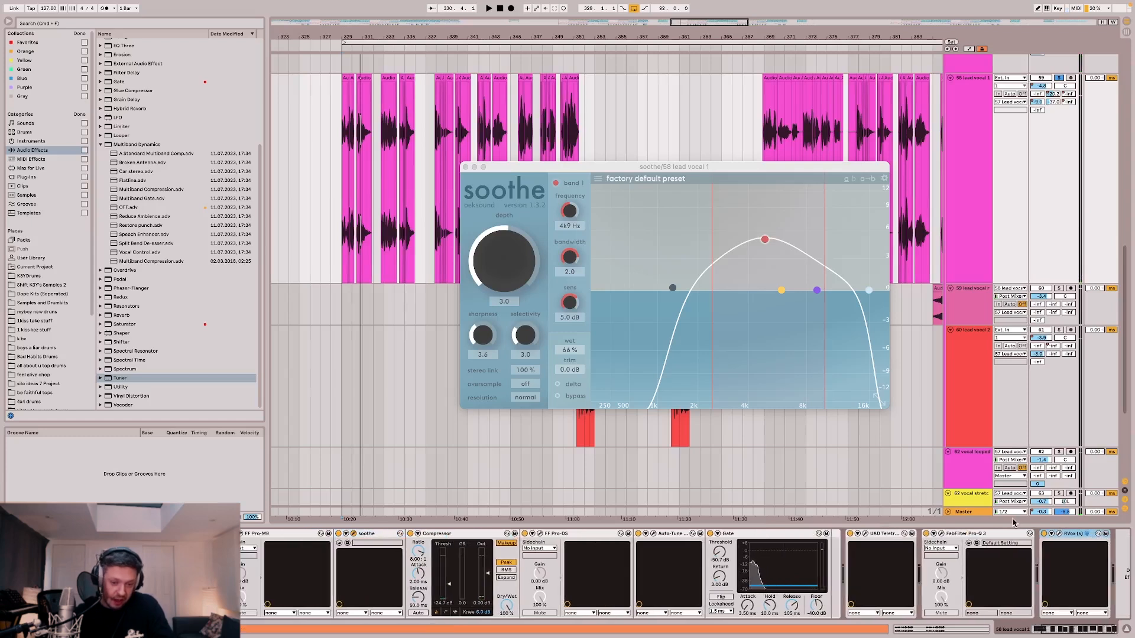
scroll(1086, 535, "left", 5)
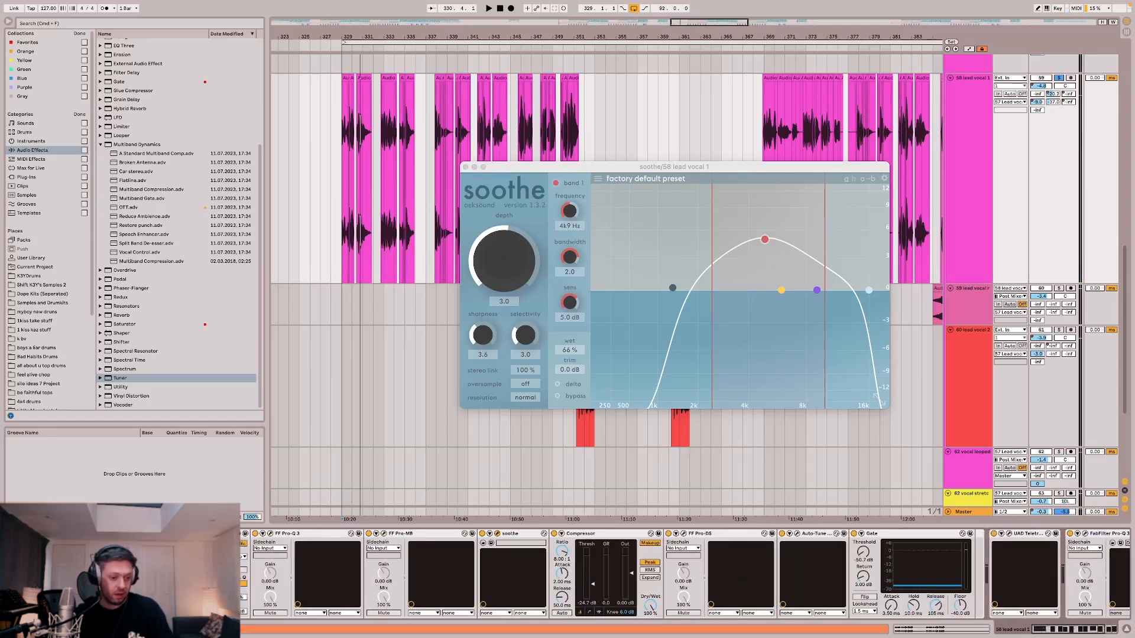
key("super+a")
key("super+g")
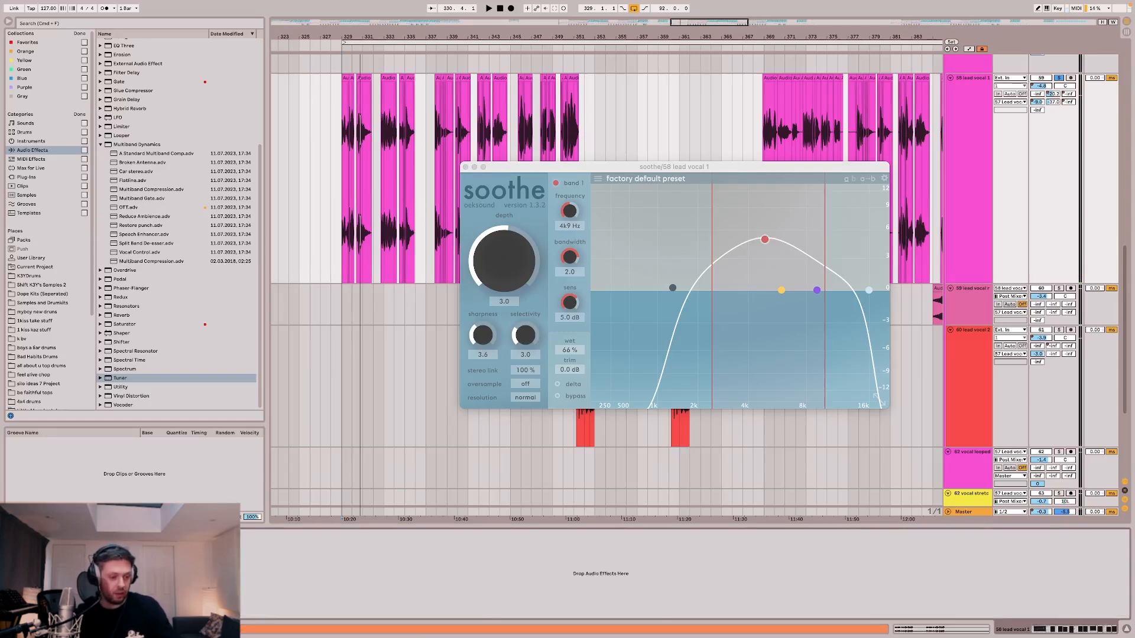
key("space")
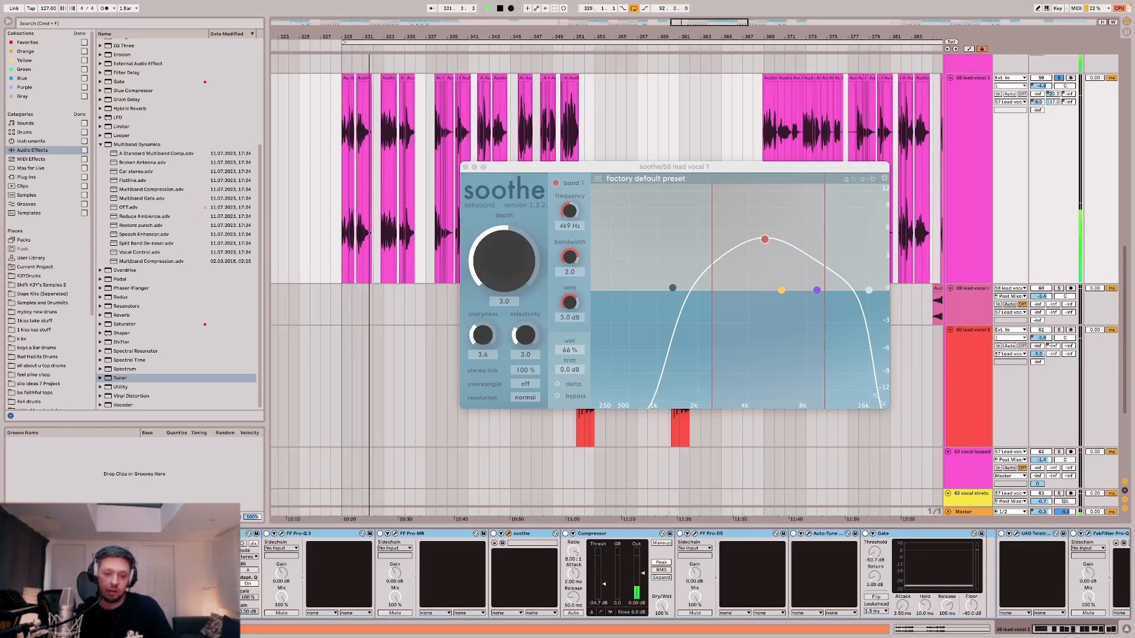
key("space")
key("space")
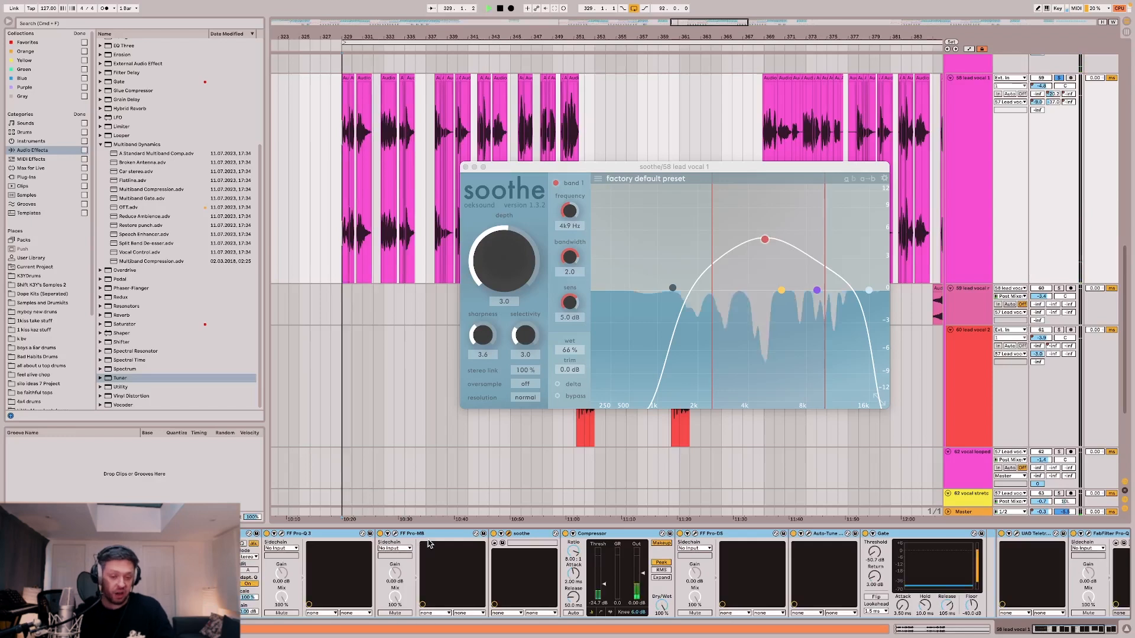
Close Soothe and examine the Compressor, Pro-Q 3 and Pro-MB in lead vocal 1's device chain.
left_click(466, 168)
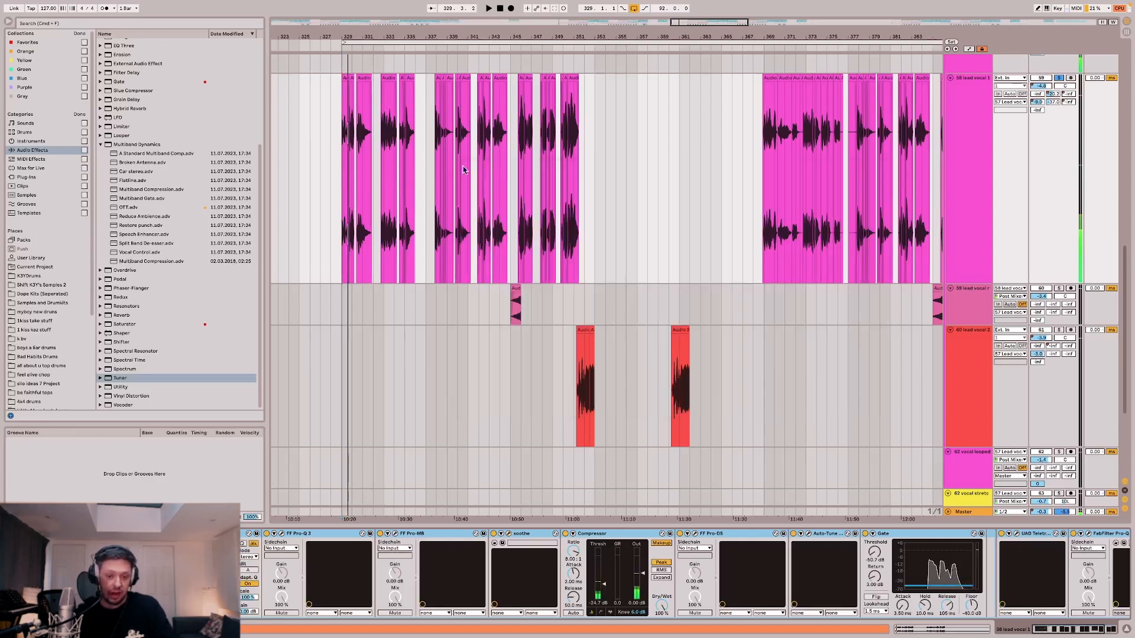
left_click(590, 534)
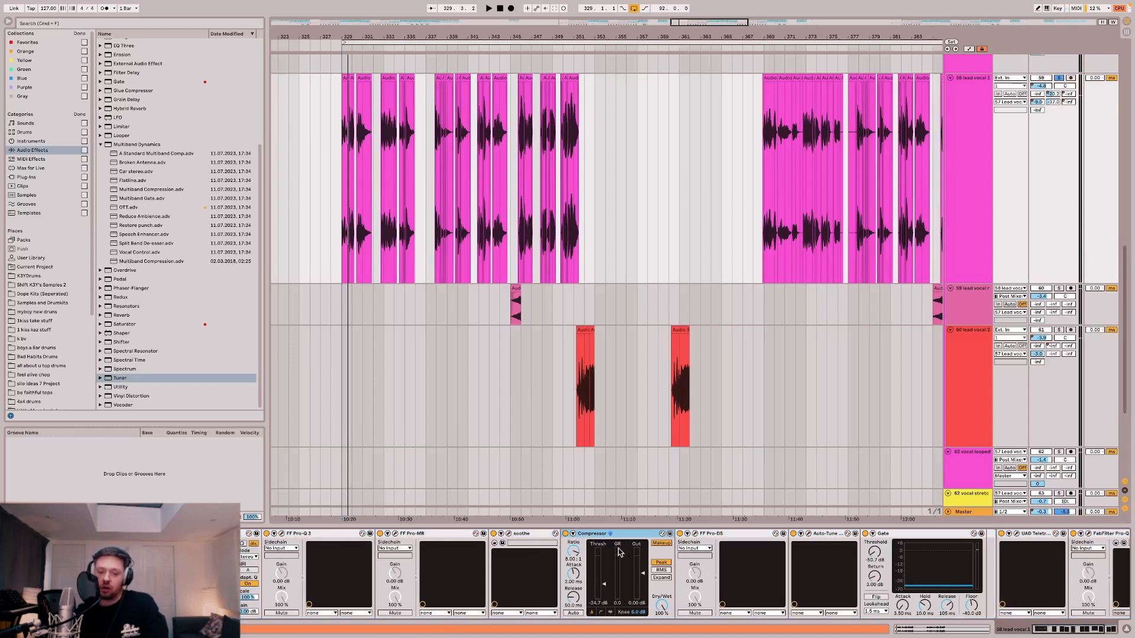
left_click(283, 535)
left_click(282, 535)
left_click(395, 535)
left_click(396, 535)
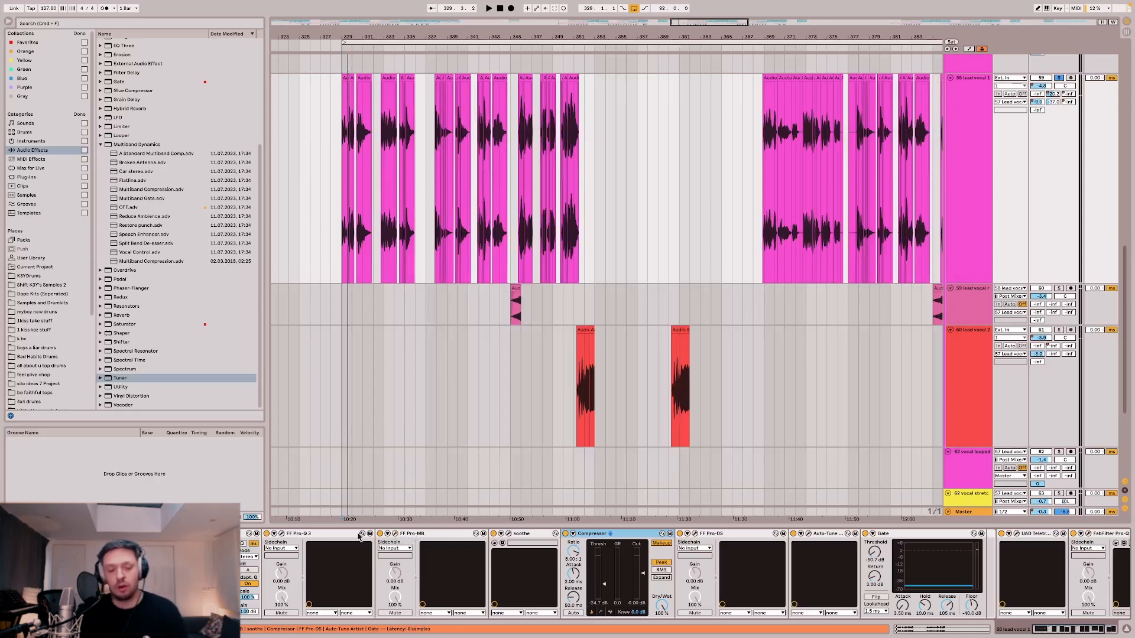
Open lead vocal 1's Pro-Q 3 and try a bell band at about 702 Hz with about -4.77 dB dynamic range during playback.
left_click(325, 536)
left_click(282, 534)
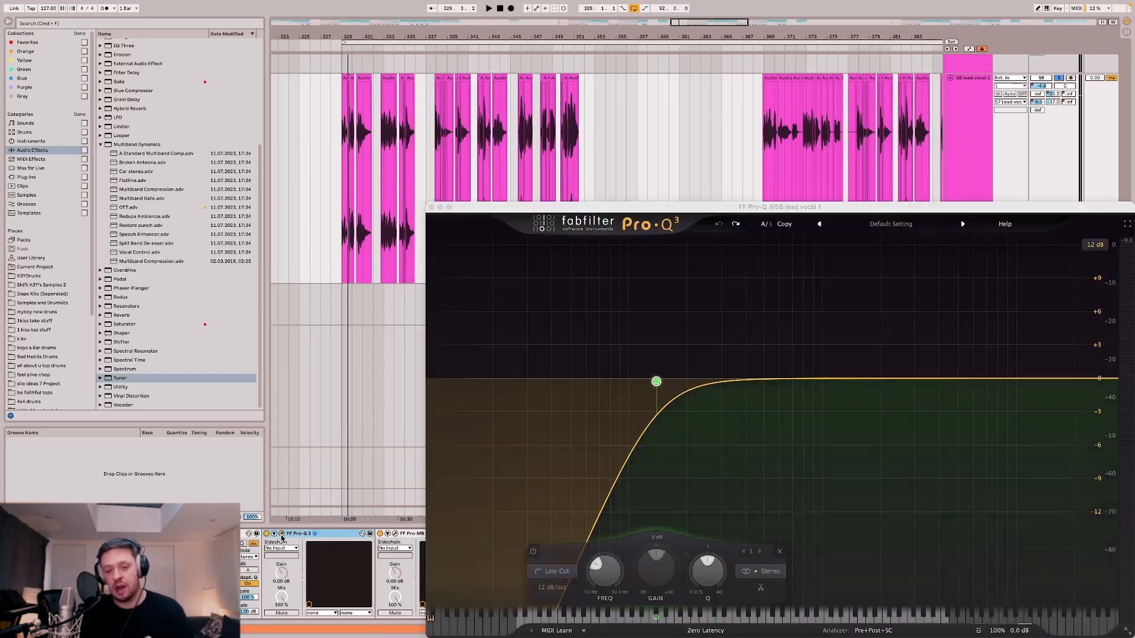
key("space")
left_click(792, 379)
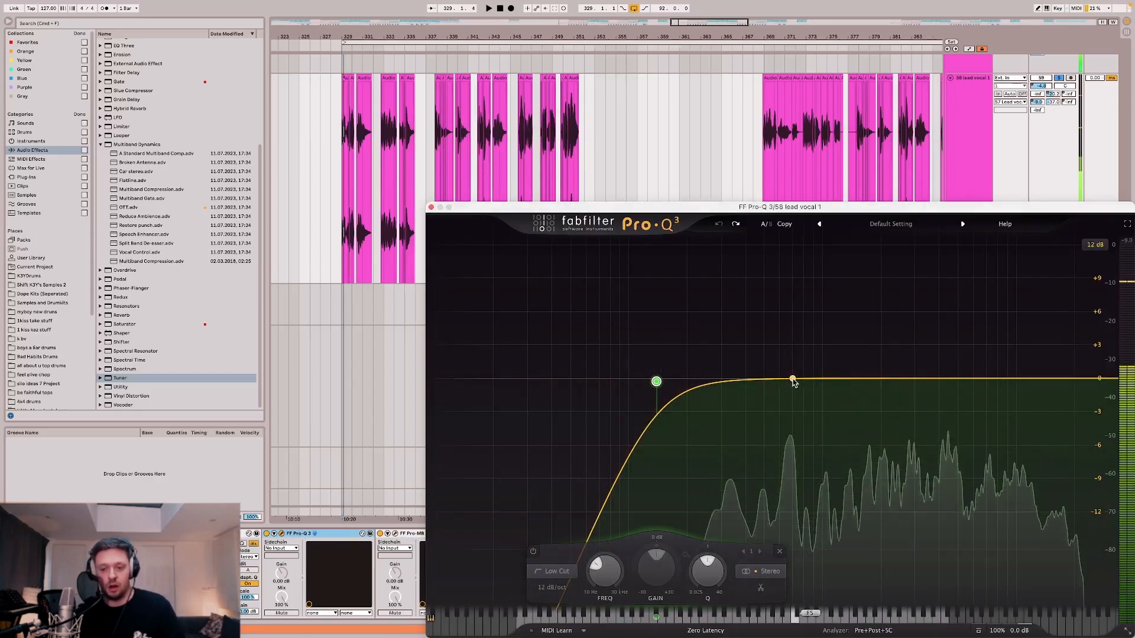
key("space")
left_click_drag(793, 568, 793, 585)
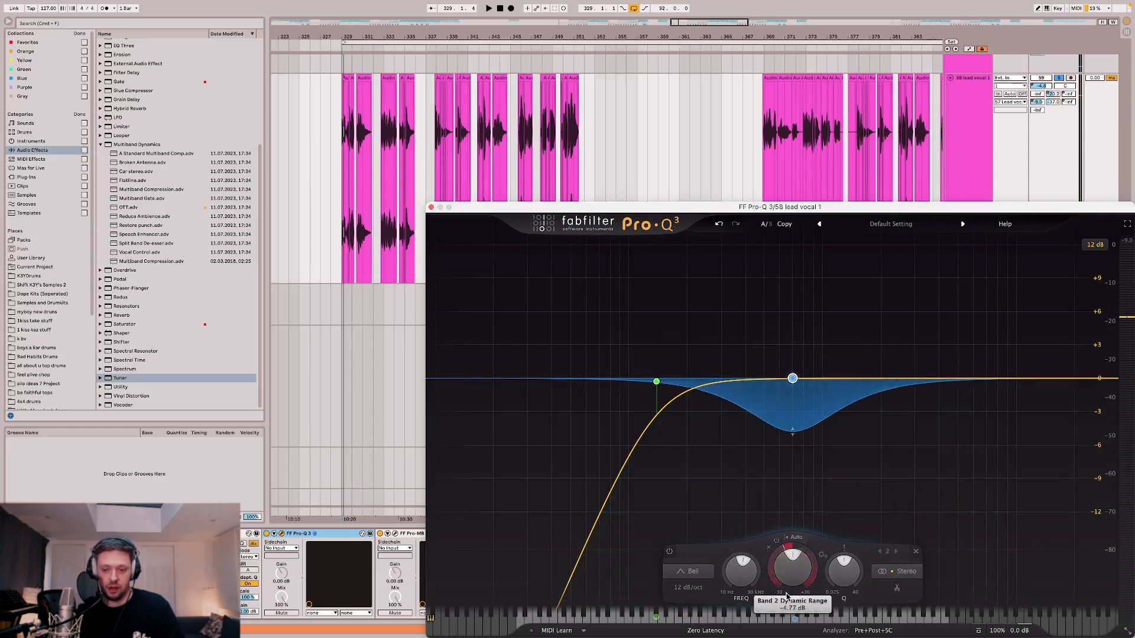
key("space")
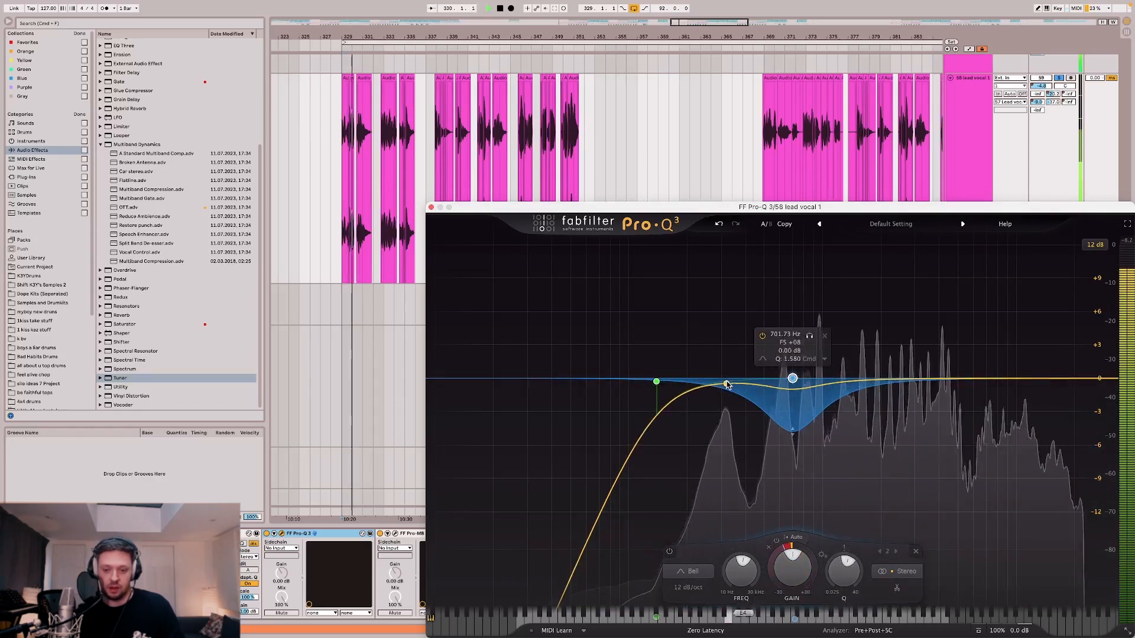
Try adding two more bell bands with negative dynamic range at about 322 Hz and 2115 Hz.
double_click(726, 381)
left_click_drag(723, 562, 721, 572)
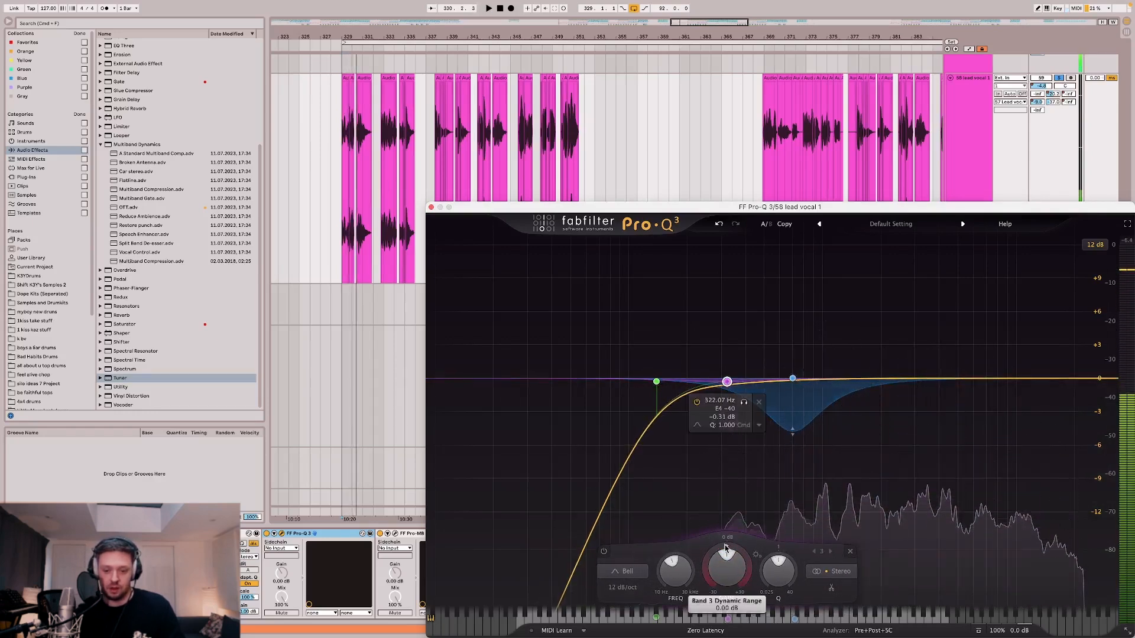
double_click(885, 379)
left_click_drag(877, 578, 875, 590)
Try cutting band 2 to about -3.33 dB at 732 Hz with Q 0.957, and raising band 3 to about +1.05 dB at 260 Hz.
left_click(793, 378)
left_click_drag(793, 379, 787, 414)
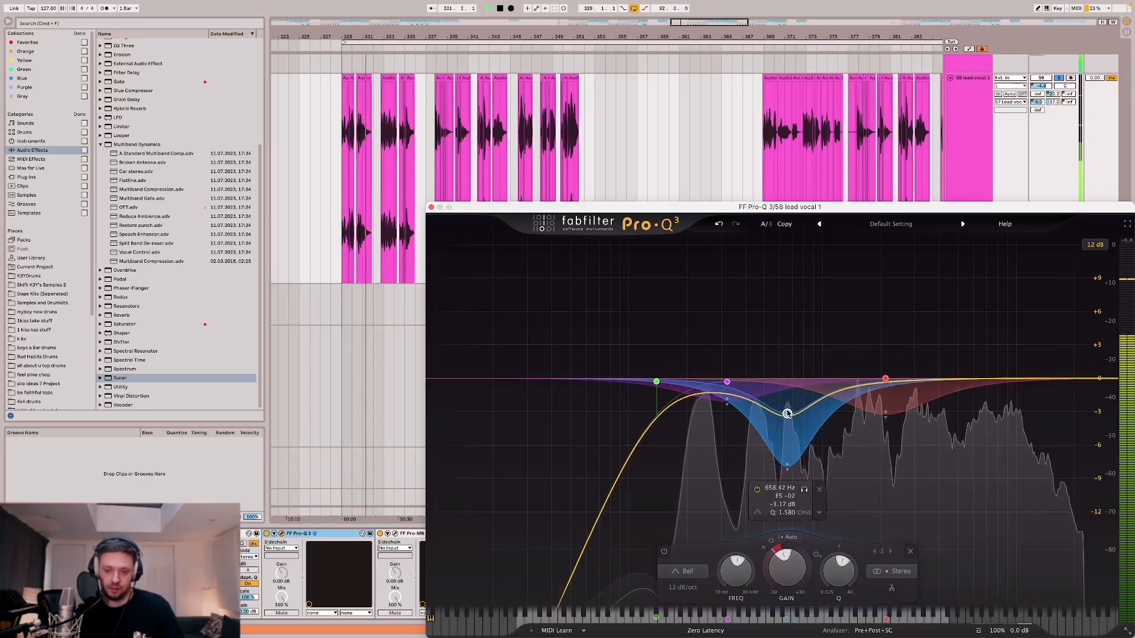
left_click_drag(727, 382, 710, 369)
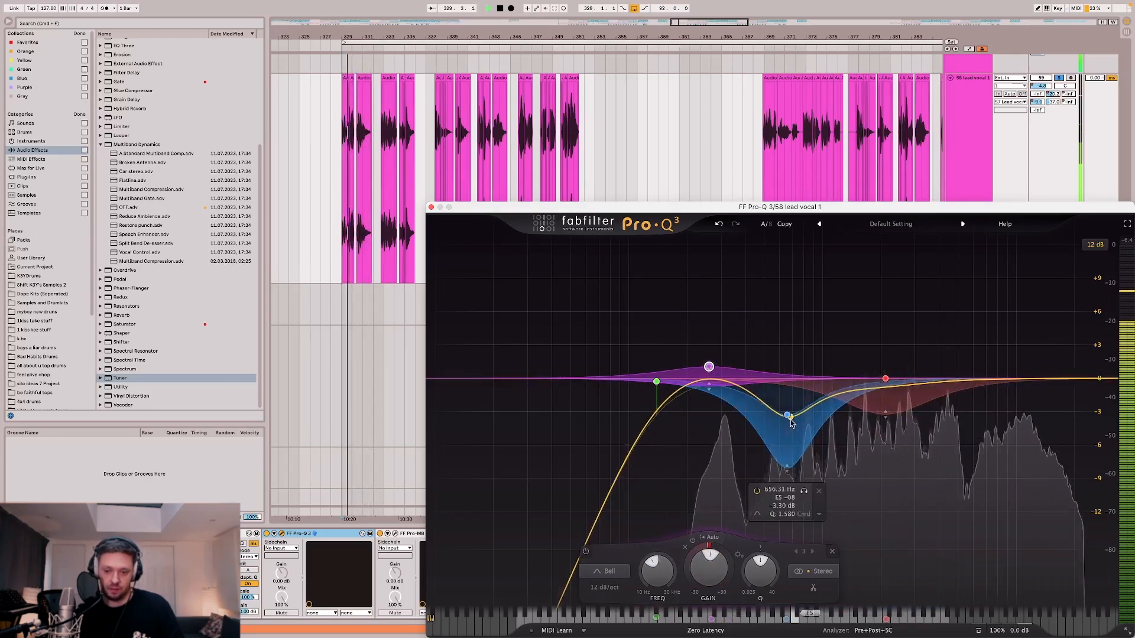
scroll(788, 417, "down", 5)
left_click_drag(788, 416, 797, 417)
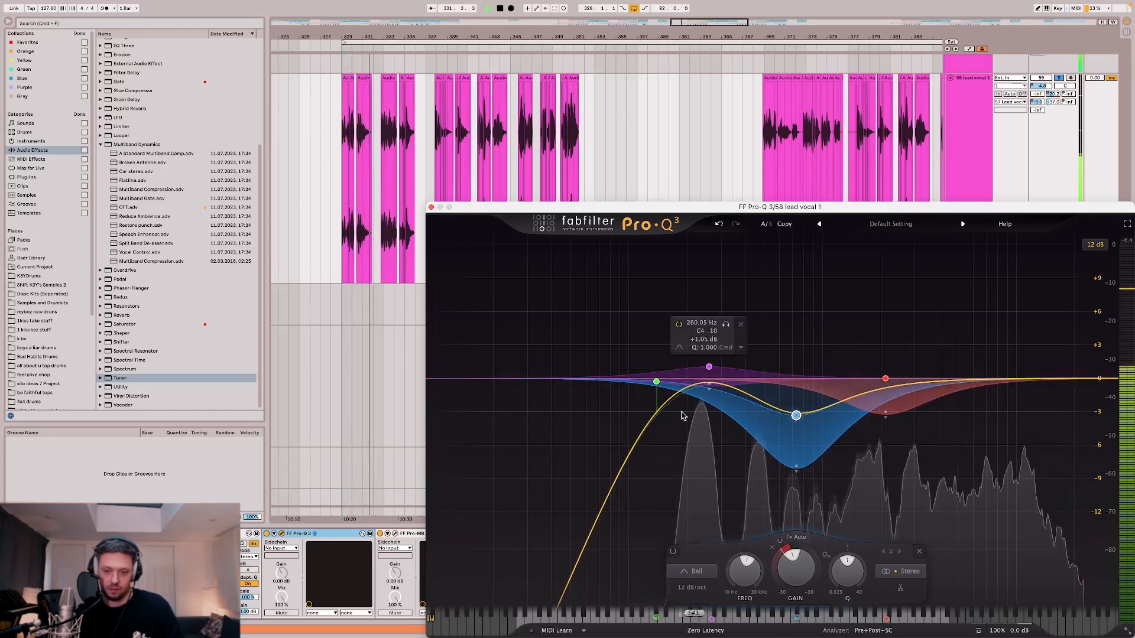
Restart playback and compare the lead vocal with the Pro-Q 3 switched off and back on.
key("space")
key("space")
left_click(267, 535)
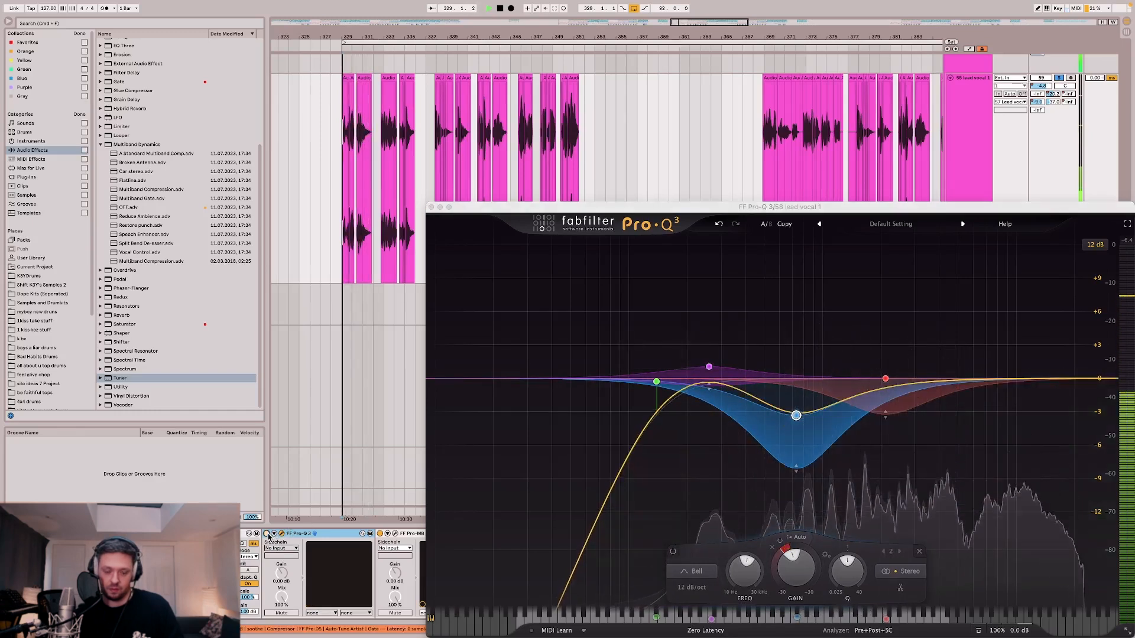
left_click(267, 535)
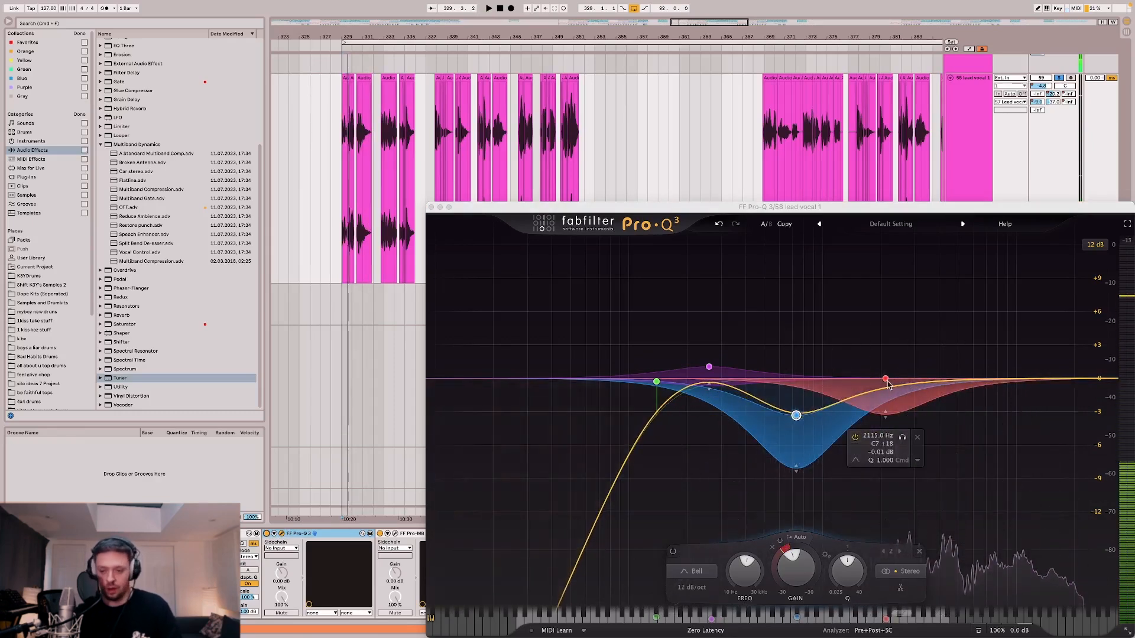
Undo the dynamic band additions and adjustments in the Pro-Q 3 and close its window.
left_click(718, 226)
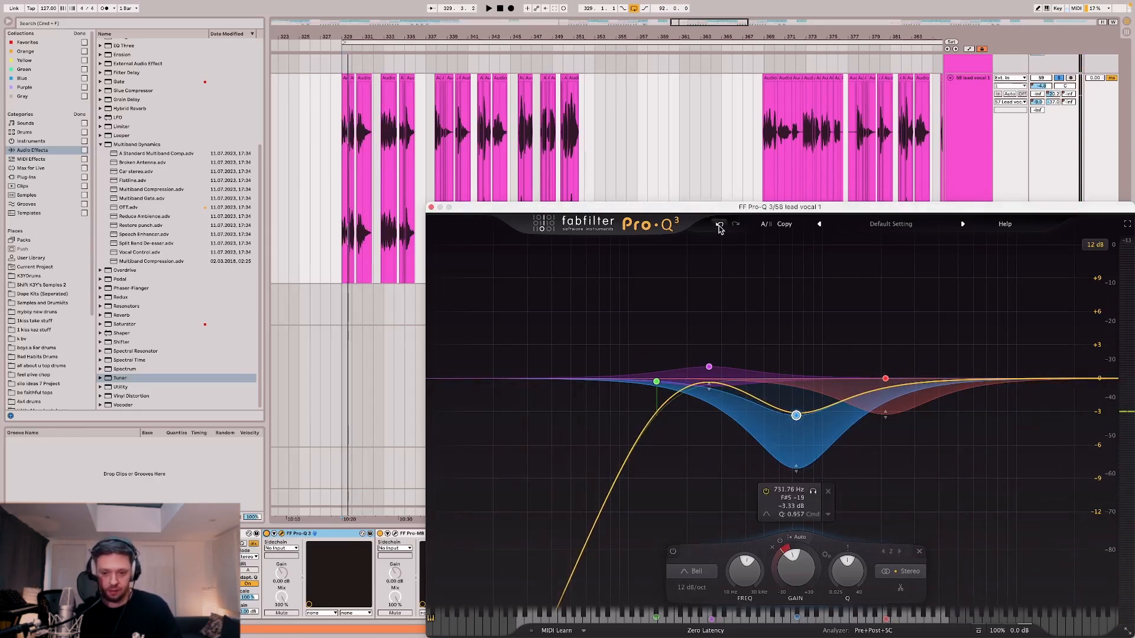
left_click(718, 226)
left_click(719, 226)
left_click(718, 226)
left_click(718, 226)
left_click(719, 226)
left_click(718, 225)
left_click(718, 226)
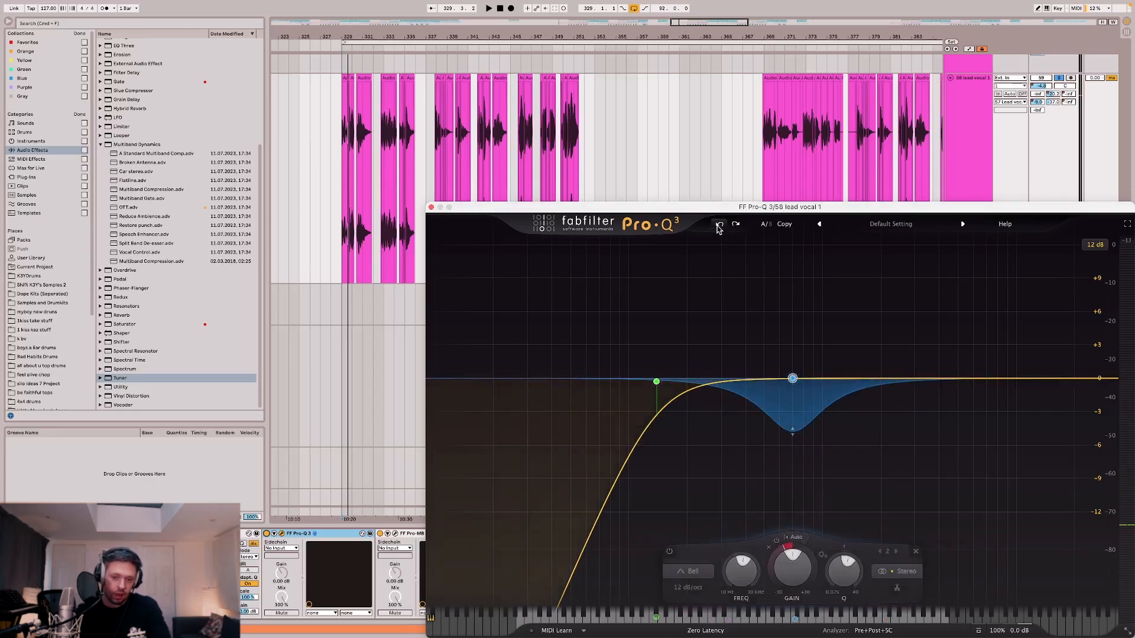
left_click(718, 226)
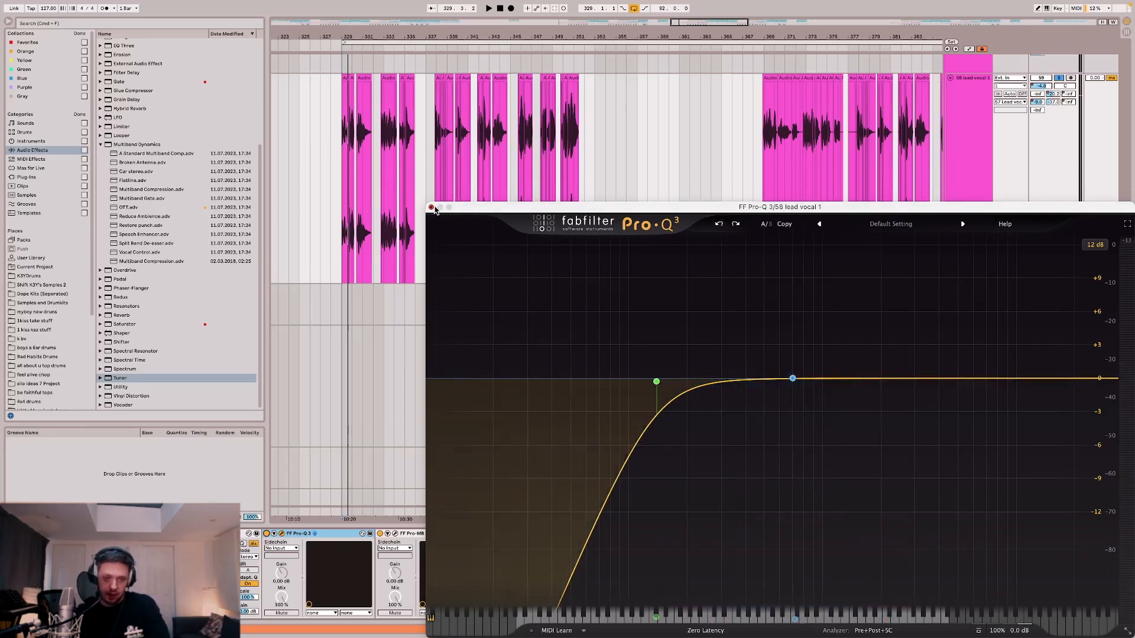
left_click(431, 207)
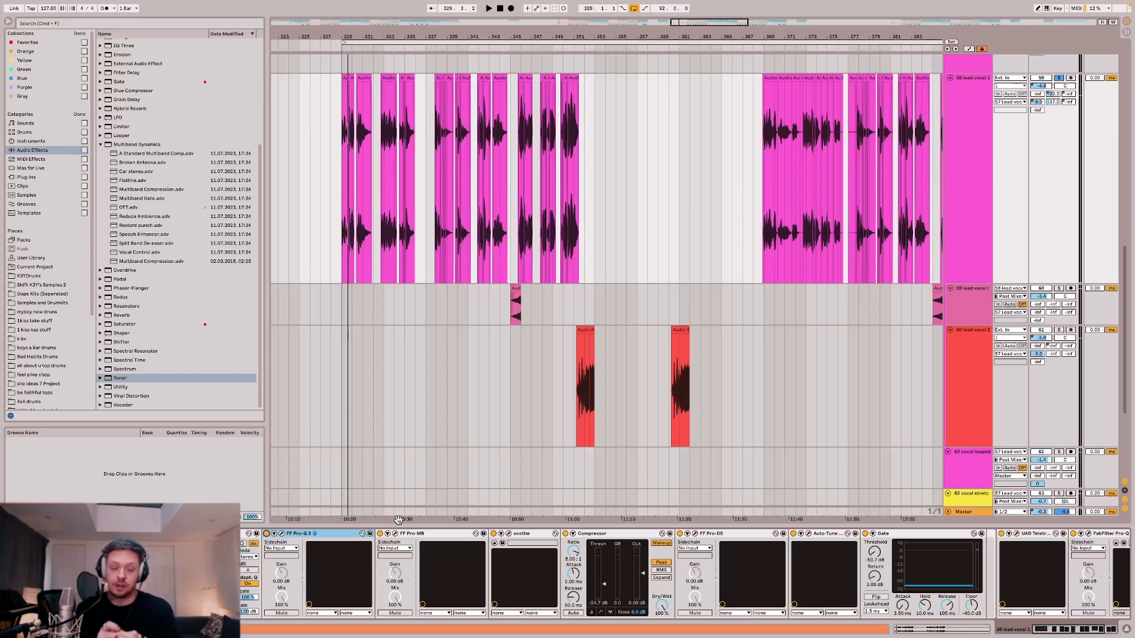
Reopen the Pro-Q 3, try a strongly boosted upper-mid band while the vocal plays, stop playback and undo the band.
left_click(282, 534)
key("space")
left_click_drag(885, 378, 886, 234)
scroll(886, 234, "up", 5)
key("space")
left_click(719, 224)
left_click(719, 225)
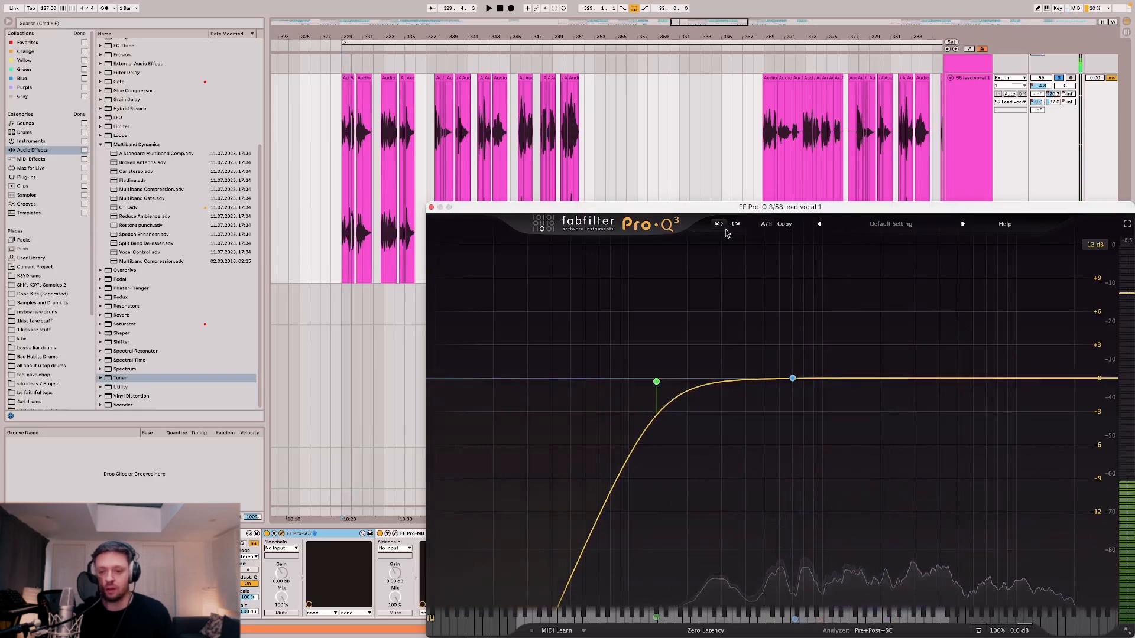
Try a bell boost of about +9.73 dB at 2154 Hz, and delete all the added bell bands together.
left_click_drag(887, 378, 887, 271)
left_click_drag(953, 255, 743, 516)
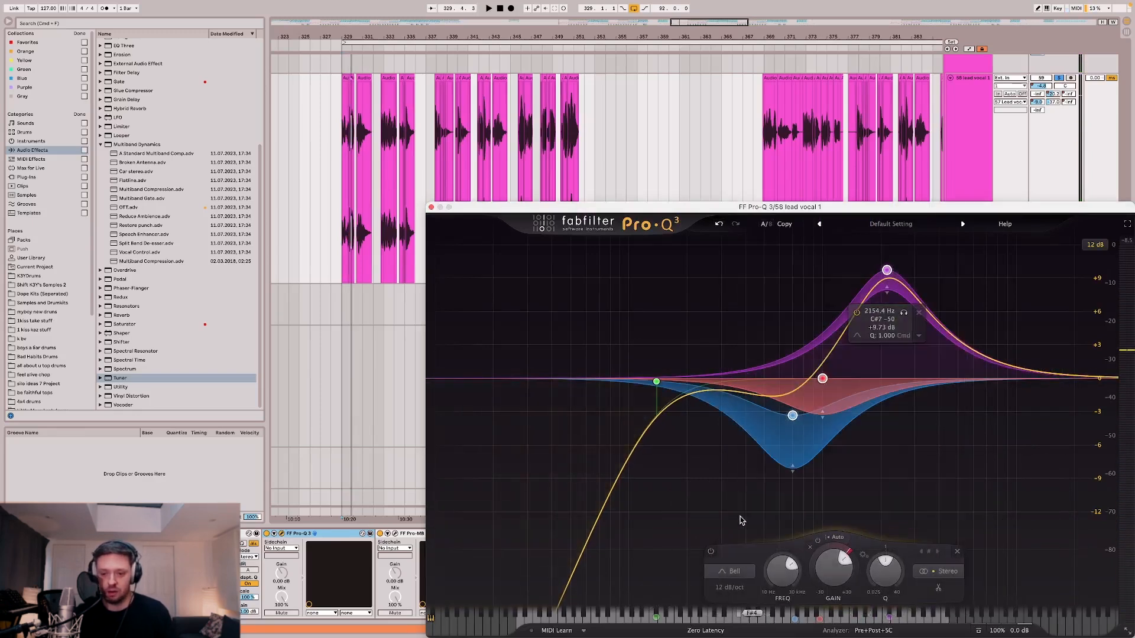
left_click(957, 552)
Try a narrow +30 dB bell with Q 40 at about 1704 Hz during playback, delete it and select the low-cut band.
left_click_drag(788, 379, 872, 213)
scroll(880, 288, "up", 10)
key("space")
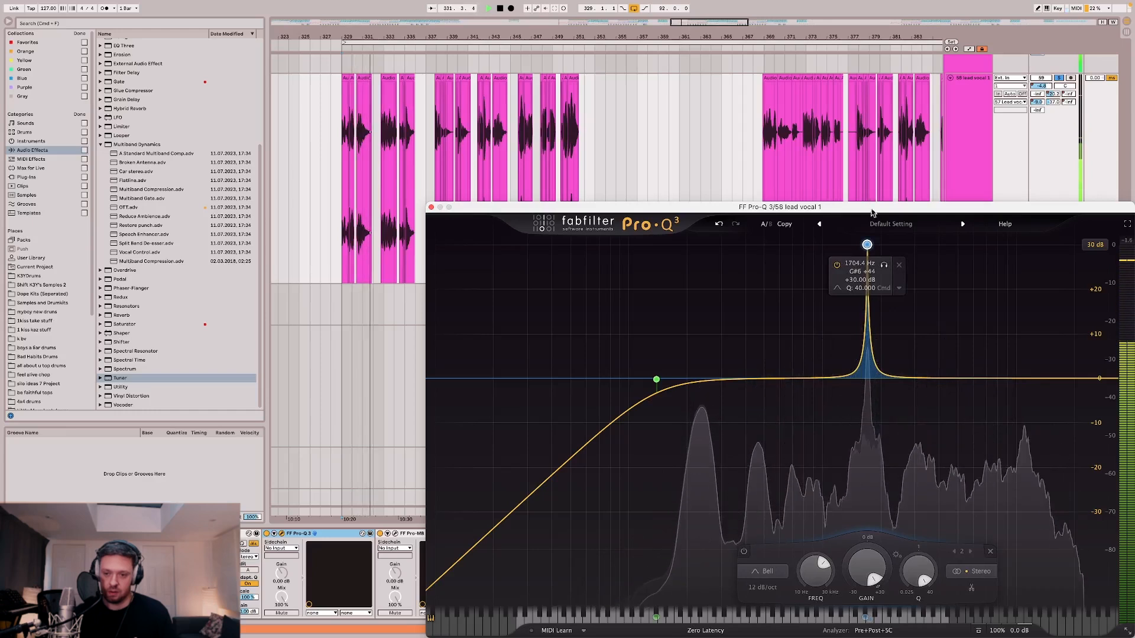
key("space")
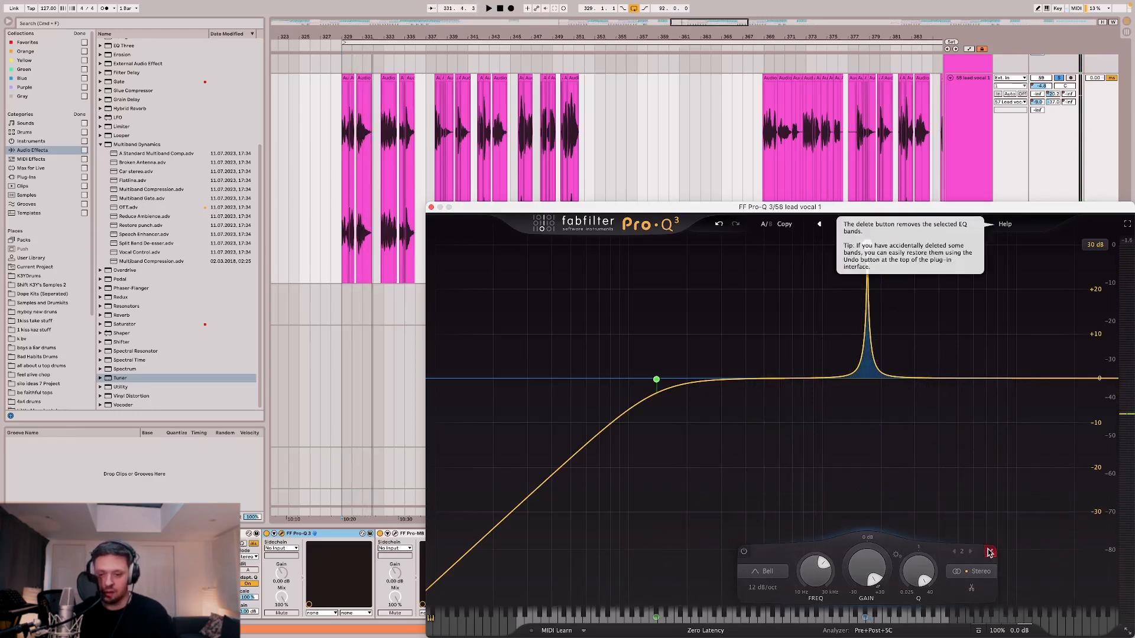
left_click(990, 552)
left_click(656, 379)
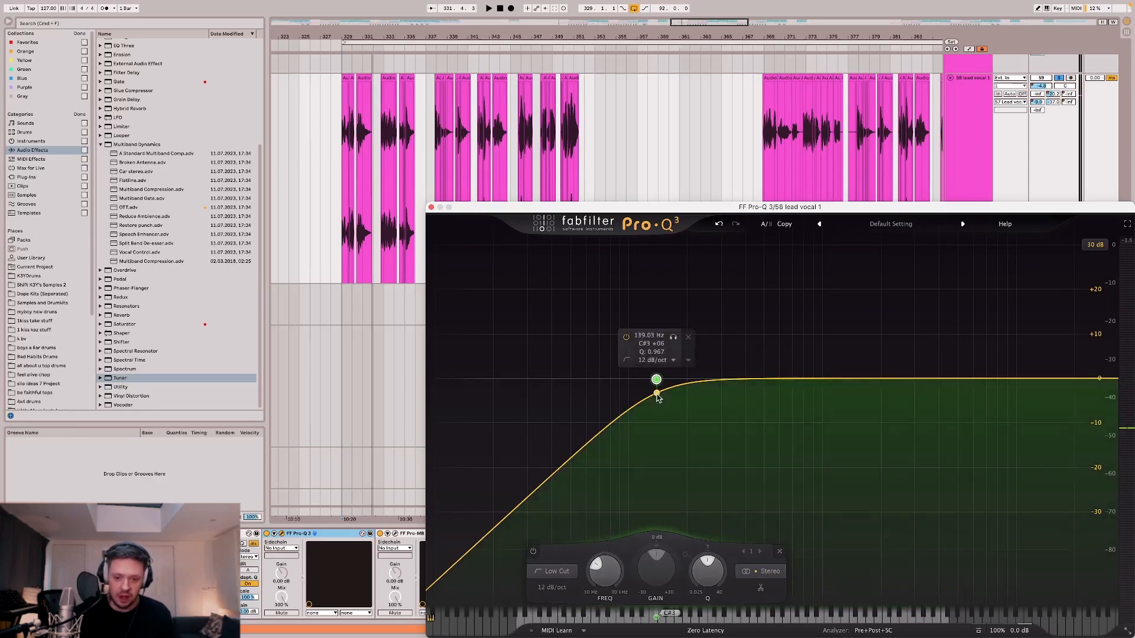
Close the first Pro-Q 3 window, select the Compressor and briefly view the UAD Teletronix LA-2A interface.
left_click(431, 207)
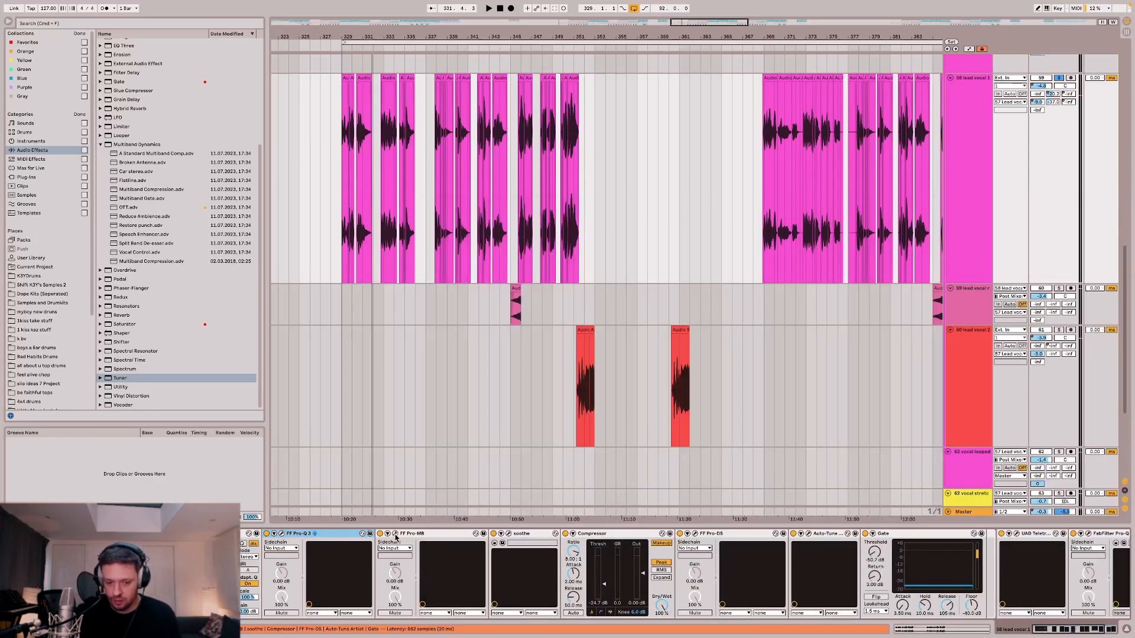
left_click(579, 536)
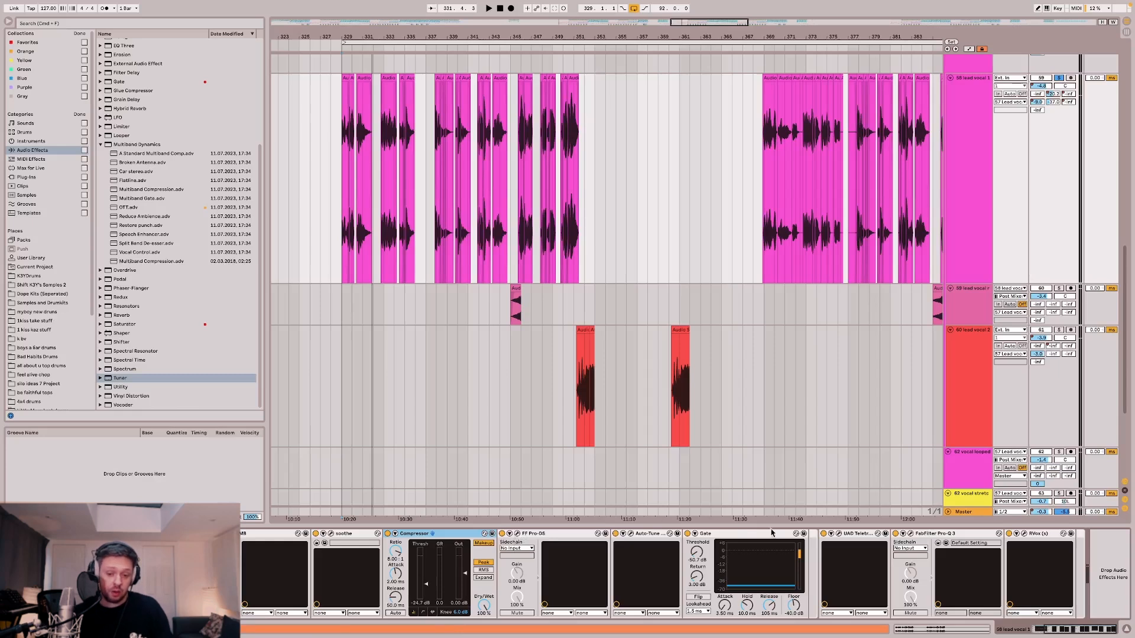
left_click(839, 535)
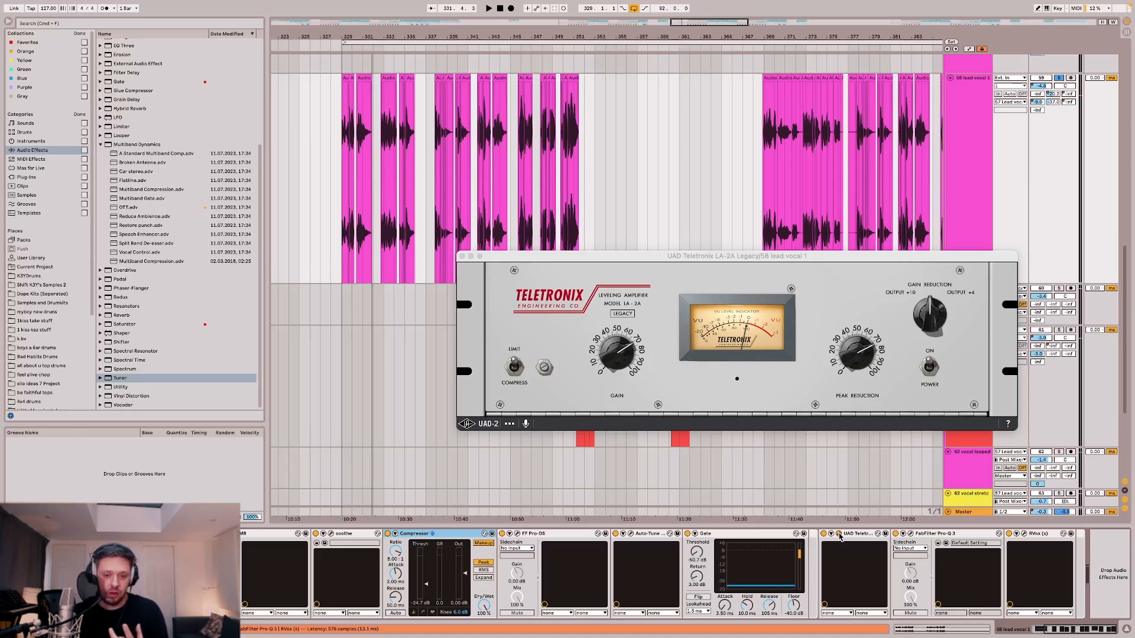
left_click(839, 535)
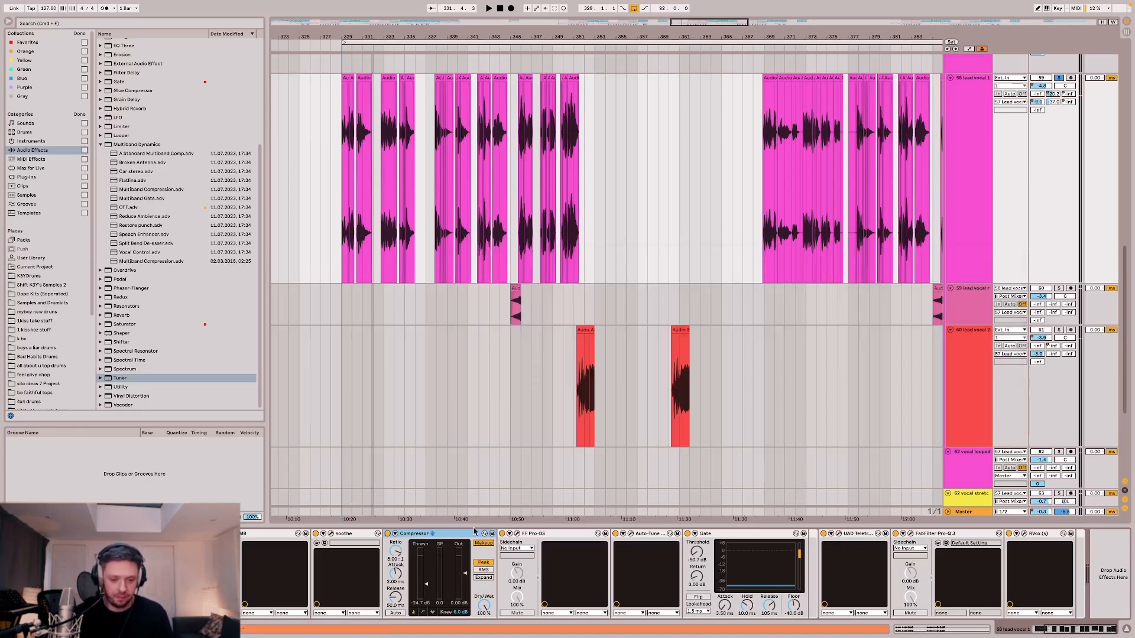
Open the Pro-DS de-esser, play the lead vocal through it and close its window.
left_click(518, 534)
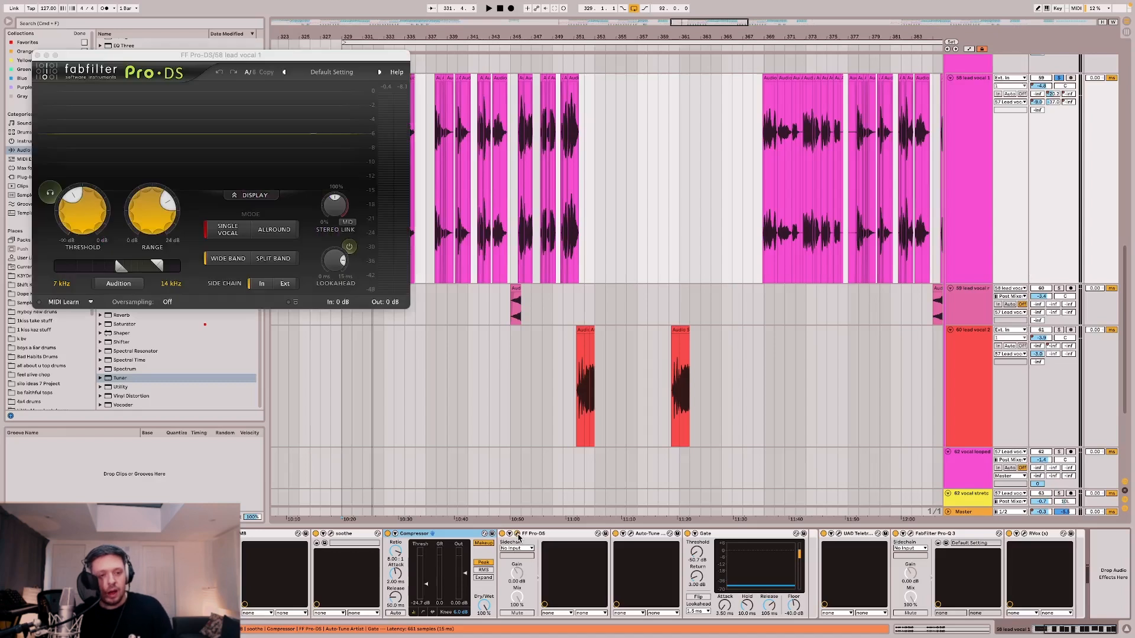
key("space")
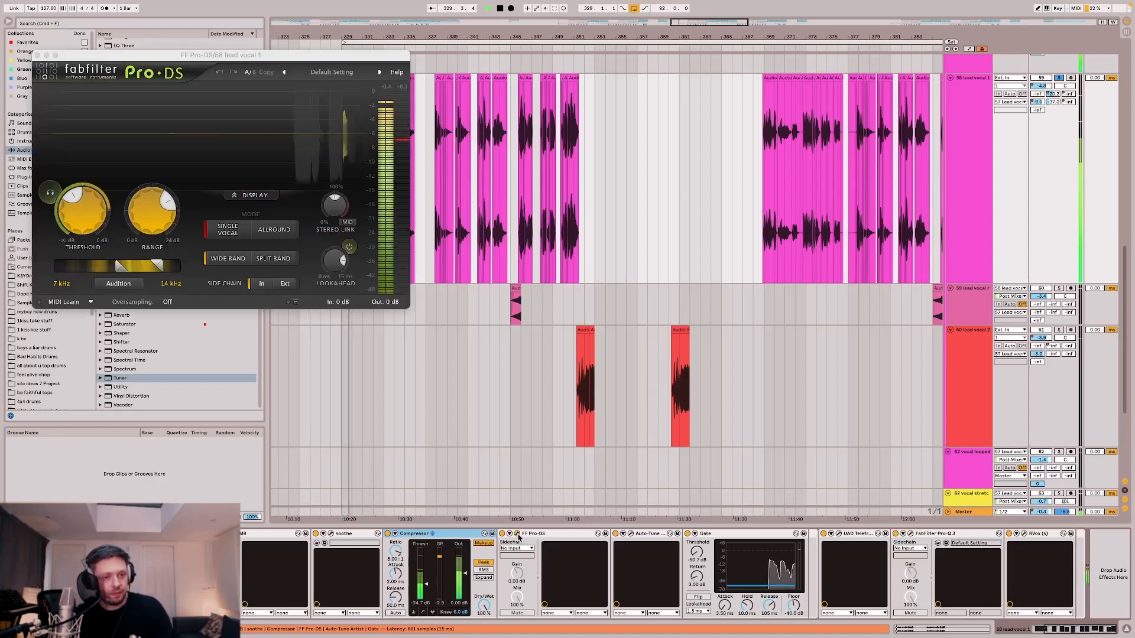
left_click(518, 534)
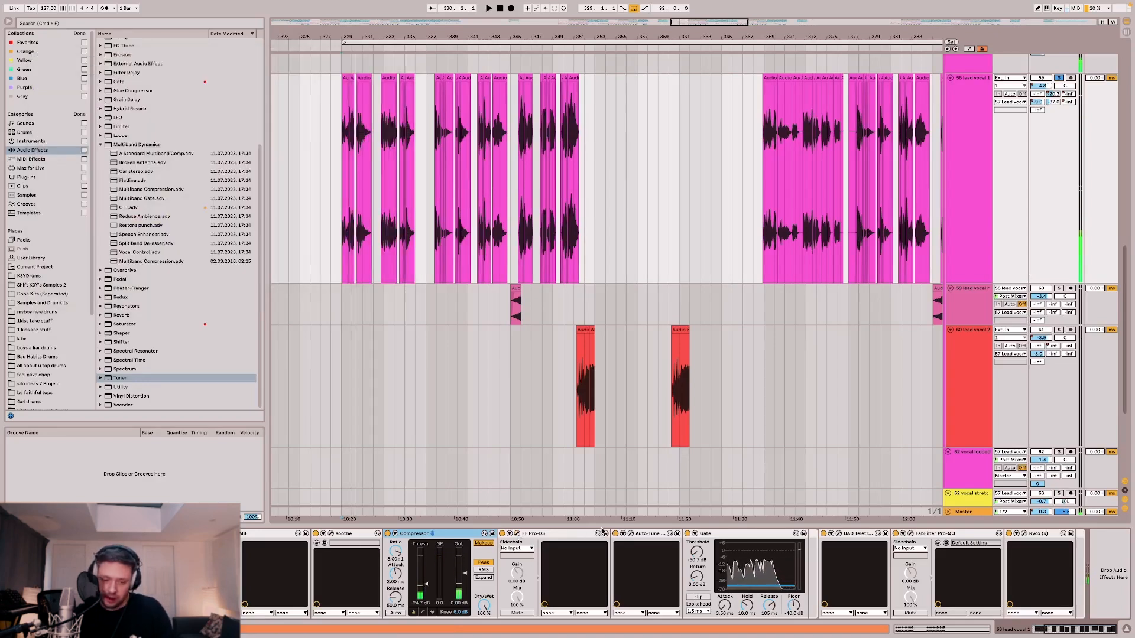
Open Auto-Tune Artist, reposition its window and play a short vocal passage to watch the pitch detection.
left_click(631, 534)
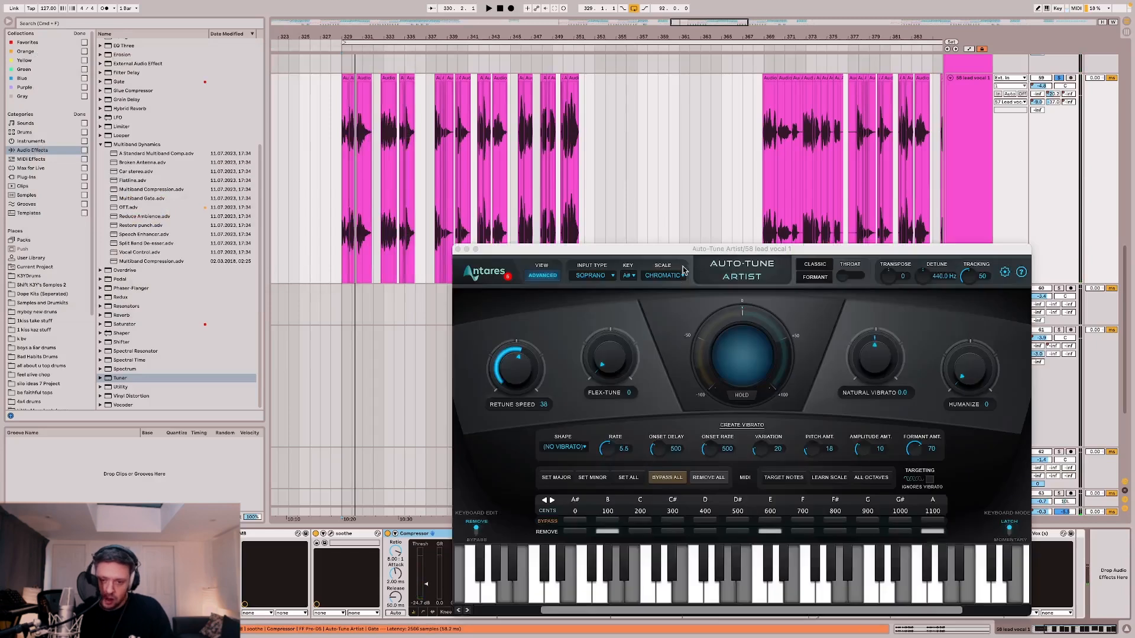
left_click_drag(685, 249, 647, 122)
key("space")
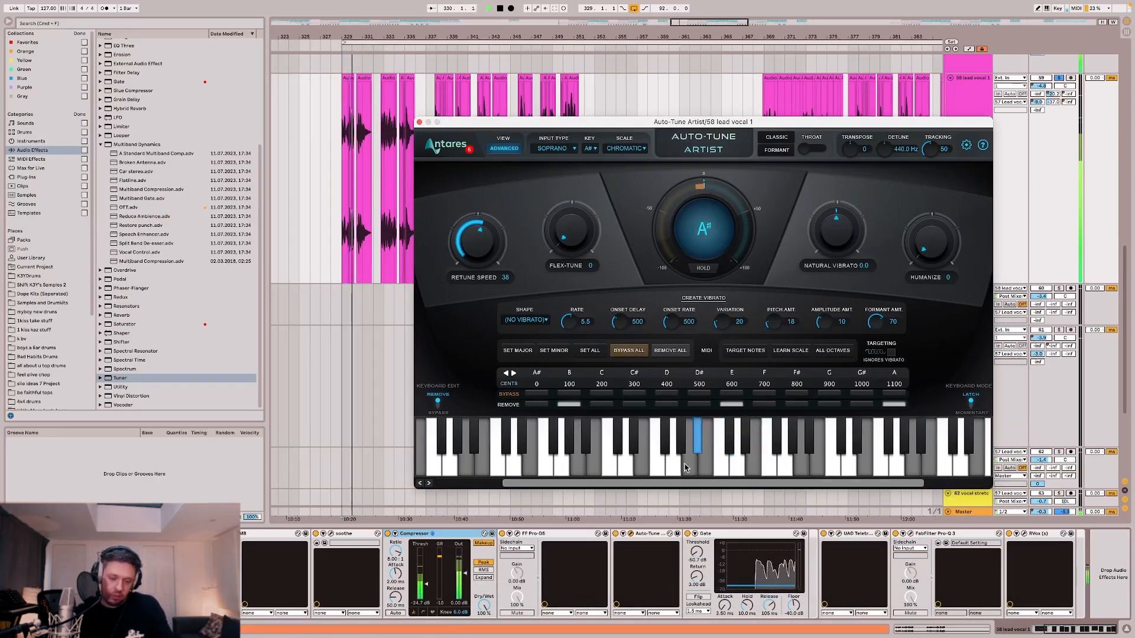
key("space")
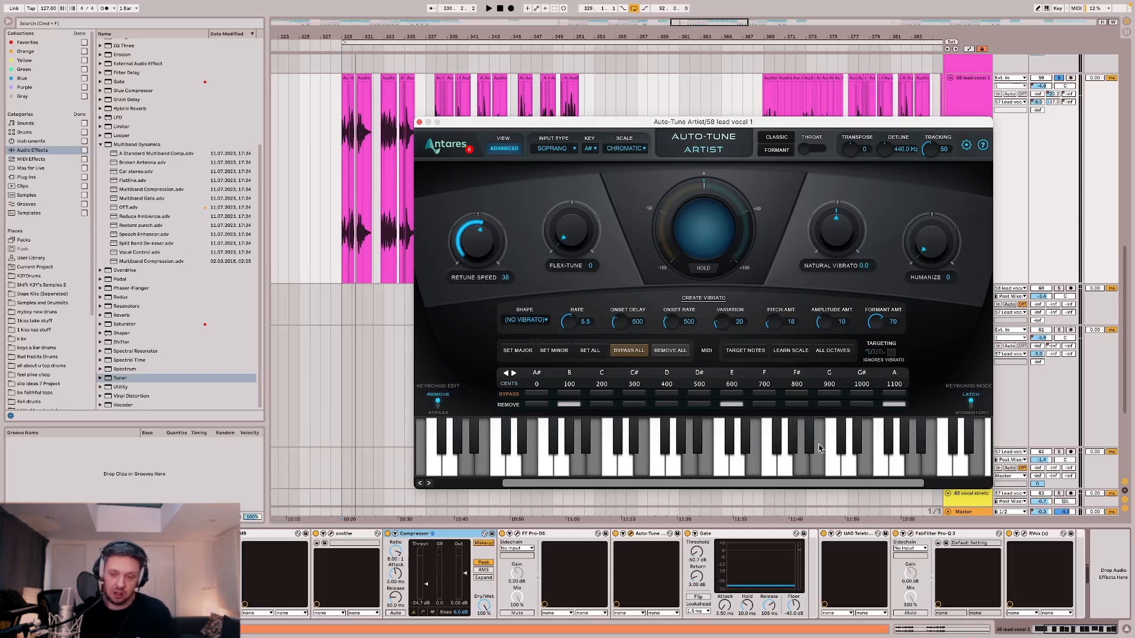
Record-arm the 40 piano track and move the Auto-Tune window aside, placing the start marker at bar 345 on the Keys group.
scroll(1022, 331, "up", 10)
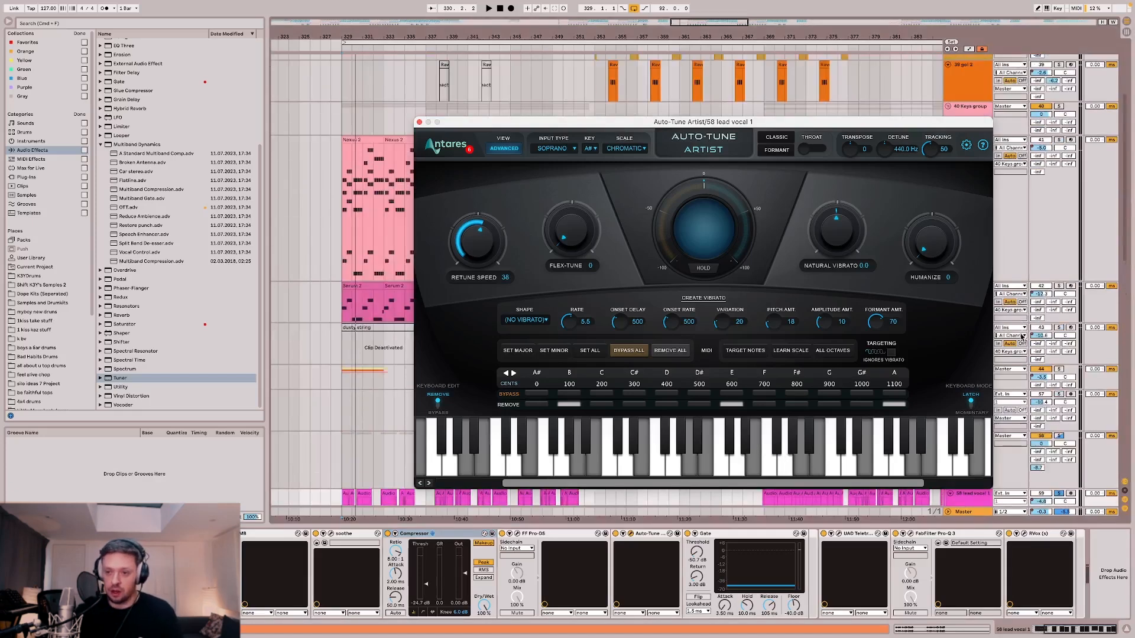
left_click(1072, 142)
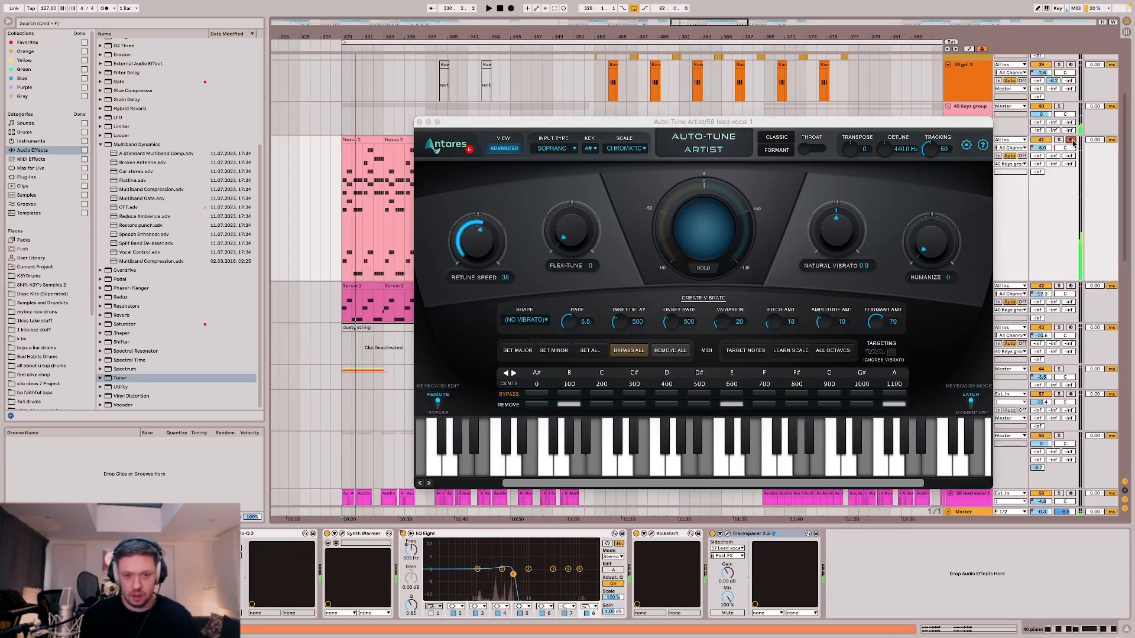
left_click_drag(515, 125, 650, 100)
left_click(512, 127)
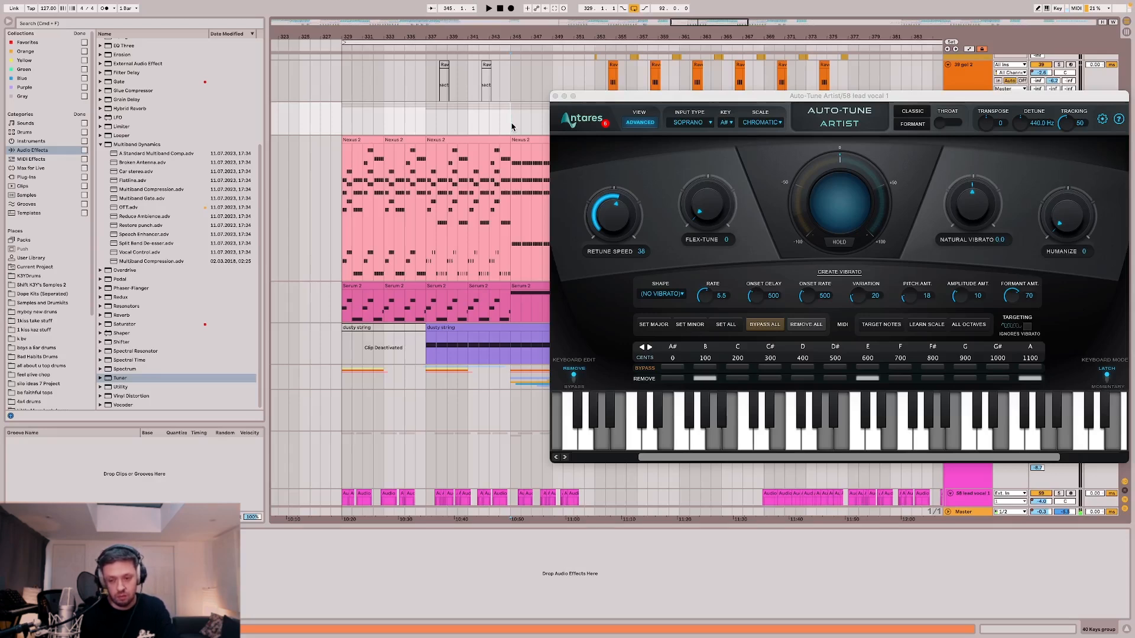
Return to lead vocal 1 and replay the phrase around bar 343 while checking the notes Auto-Tune detects.
scroll(506, 161, "down", 10)
left_click(500, 156)
key("space")
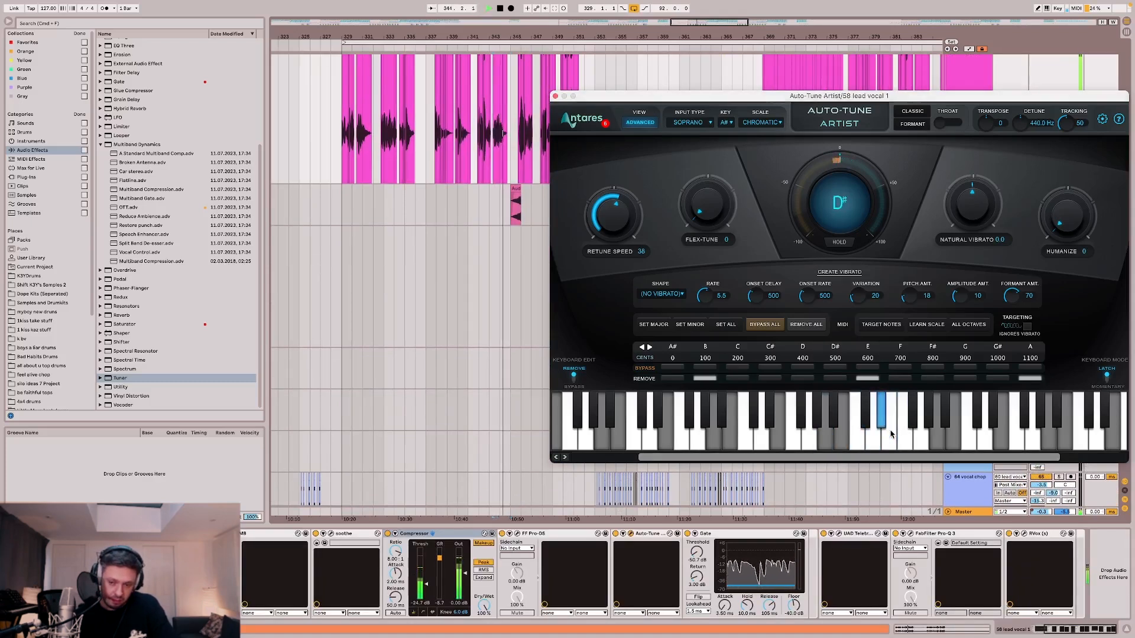
key("space")
key("space")
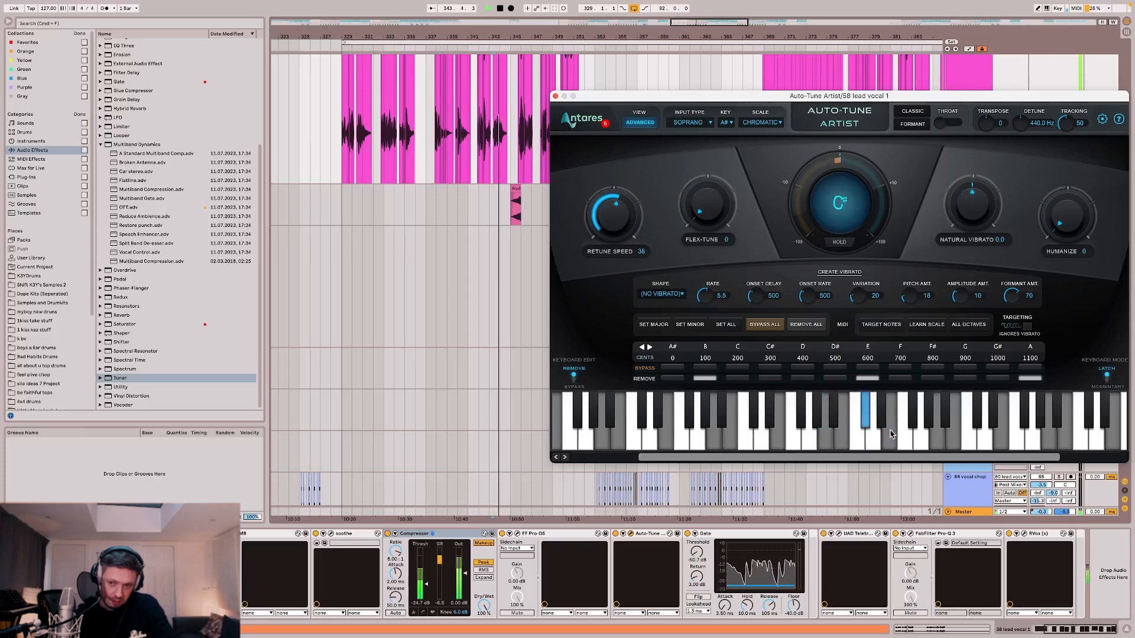
key("space")
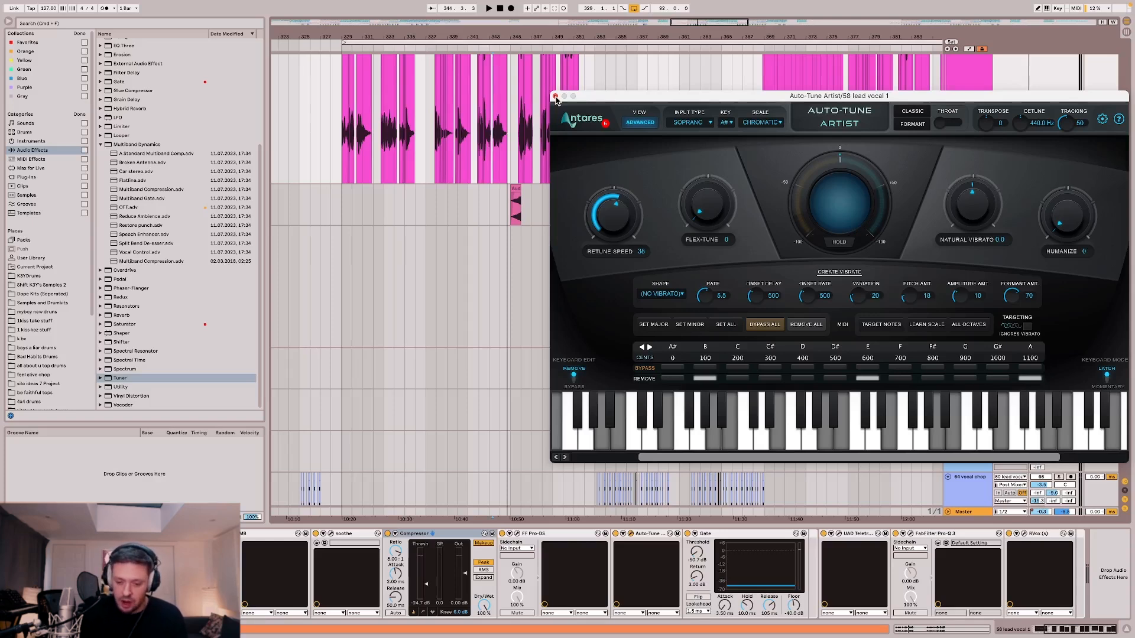
Lower the Auto-Tune window and return to the piano track's MIDI clips at bar 345 to compare the notes.
left_click_drag(773, 97, 687, 302)
scroll(735, 223, "up", 12)
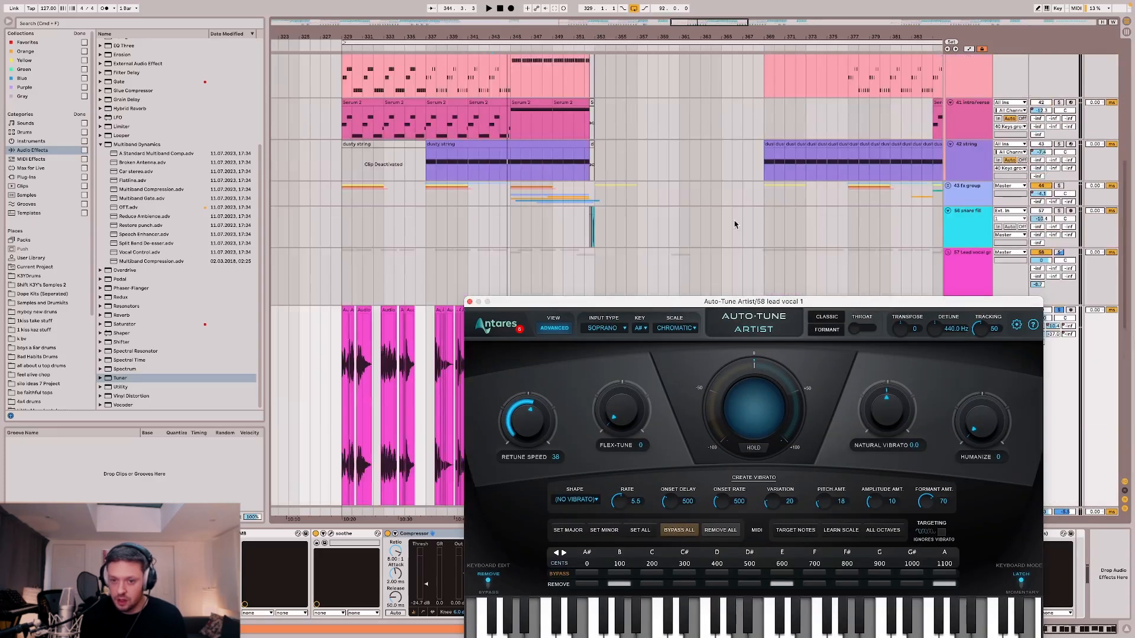
left_click(510, 206)
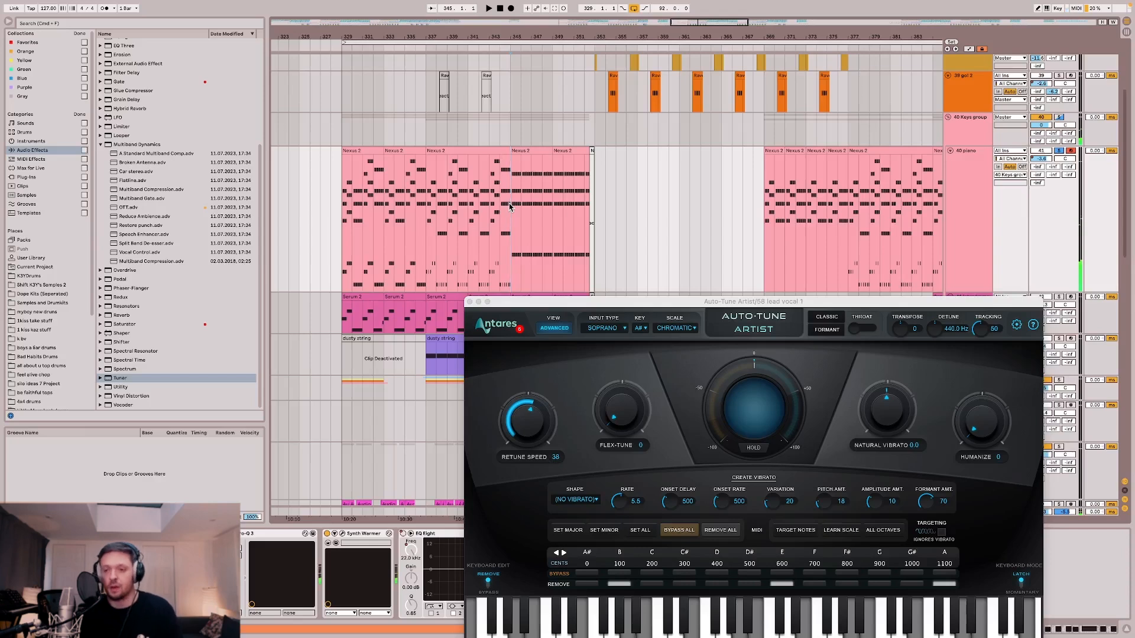
scroll(511, 207, "up", 4)
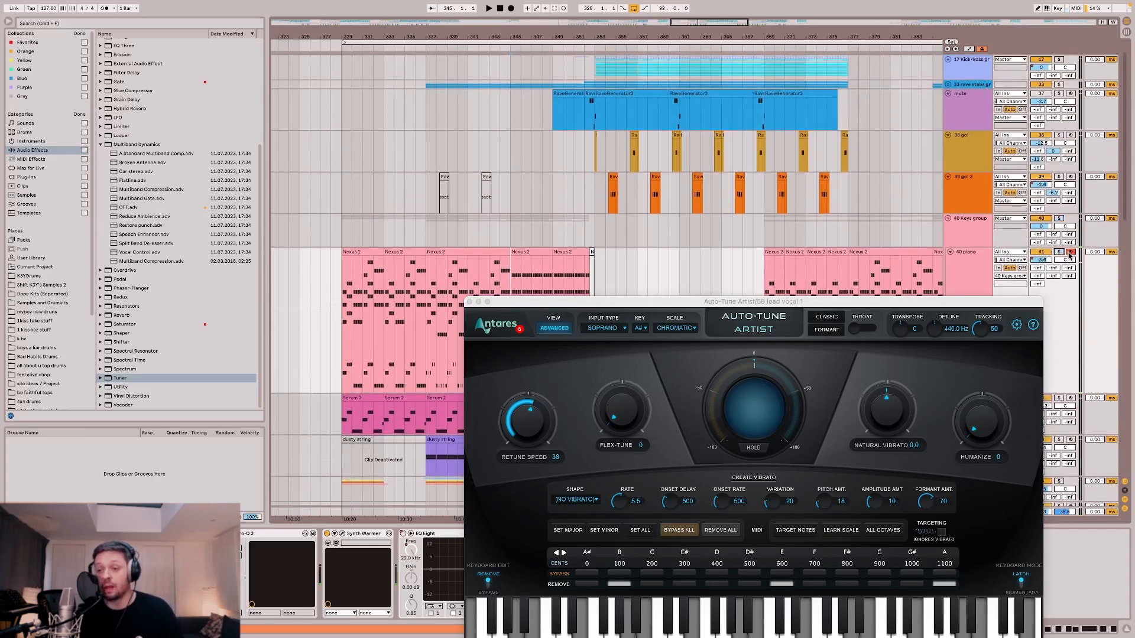
Go back to the lead vocal 1 track to show its effect chain and close the Auto-Tune window.
scroll(650, 223, "down", 10)
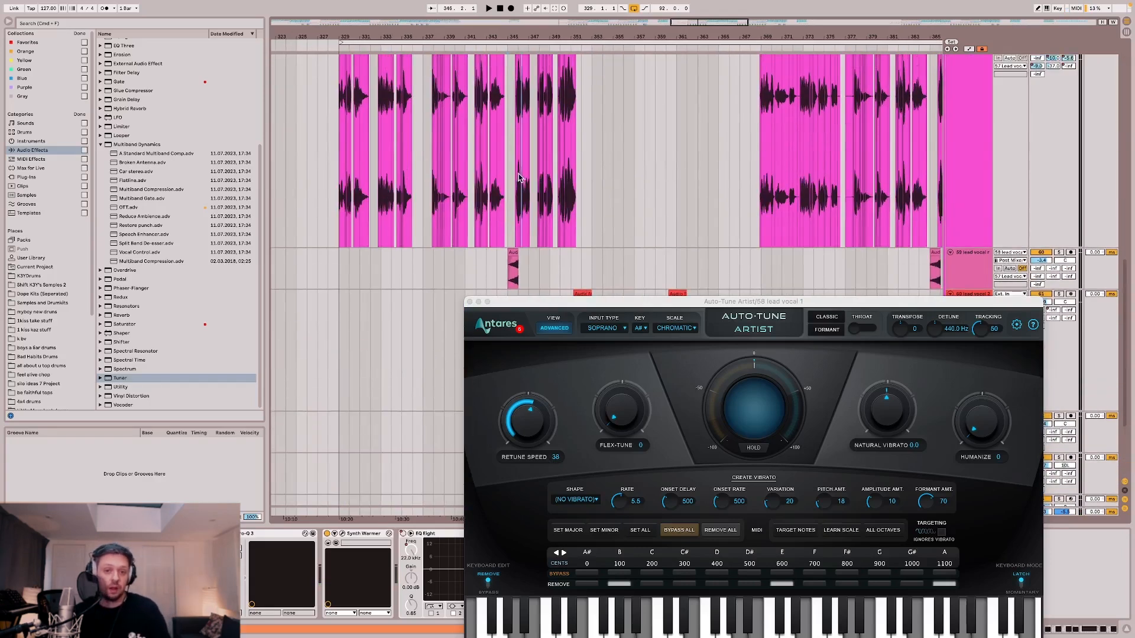
left_click(609, 223)
left_click_drag(574, 305, 446, 62)
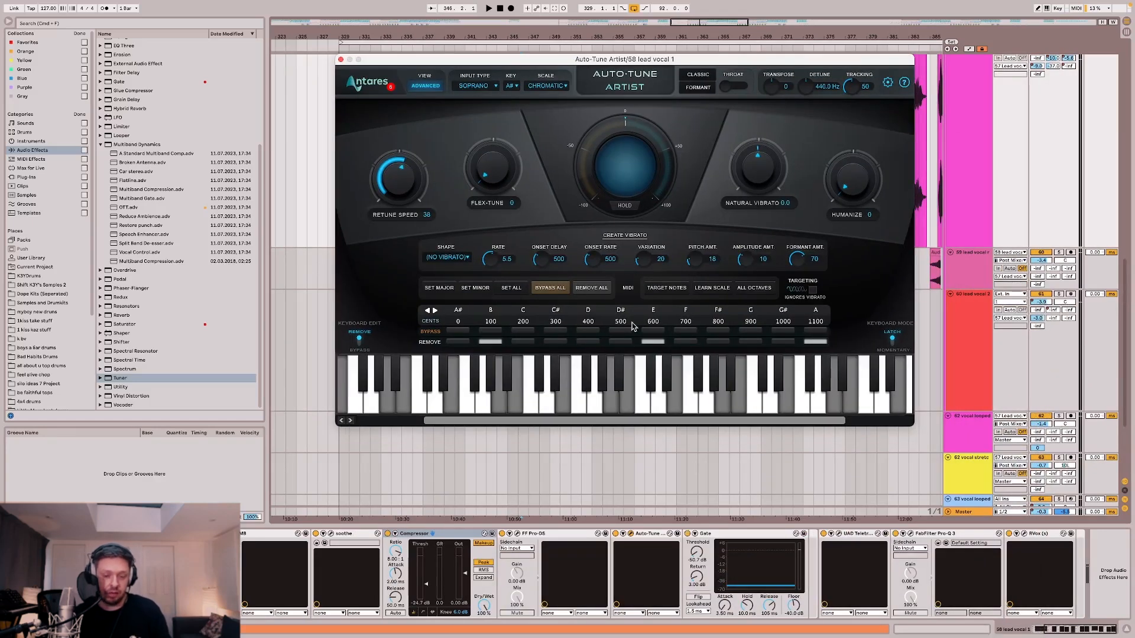
left_click(630, 534)
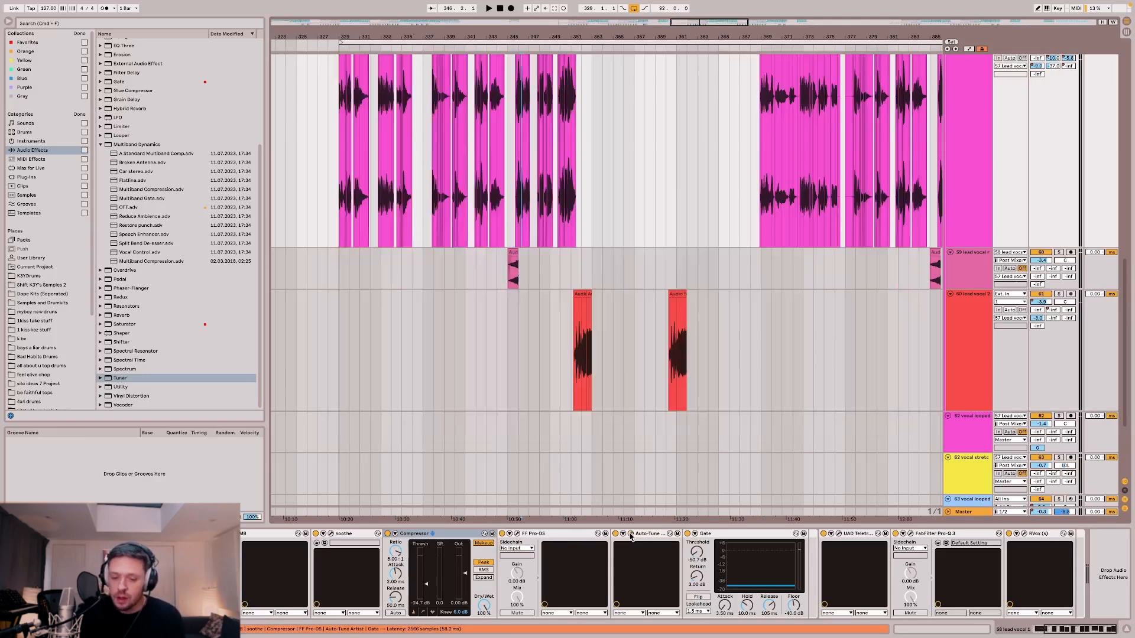
Expand the Gate's sidechain settings and play the lead vocal around bar 346 to watch the gating.
left_click(696, 534)
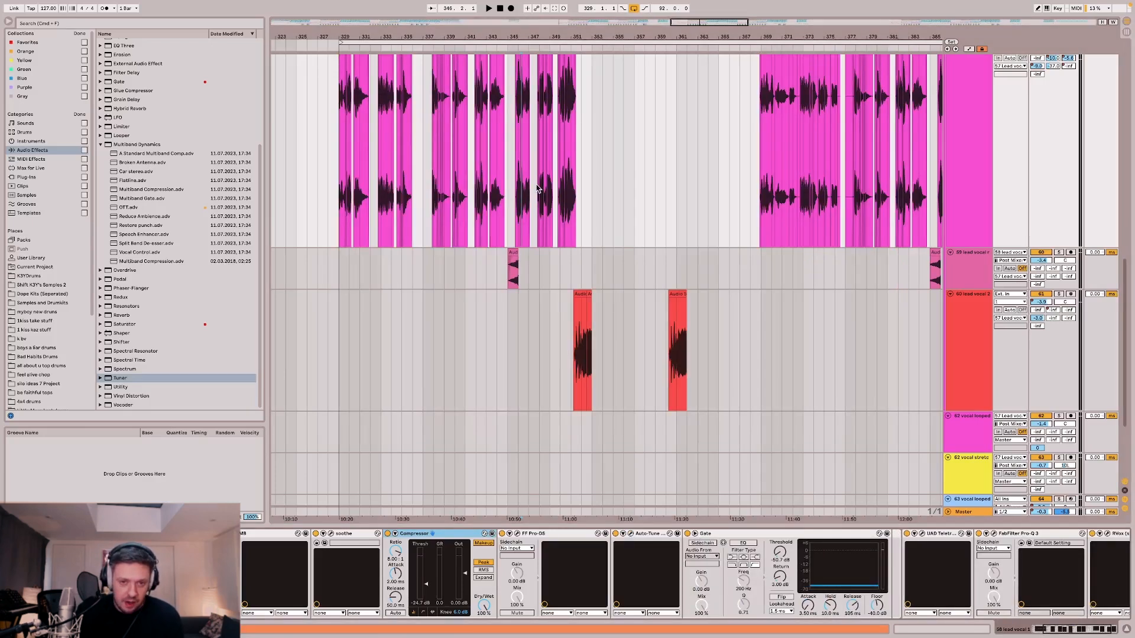
scroll(530, 185, "up", 5)
key("space")
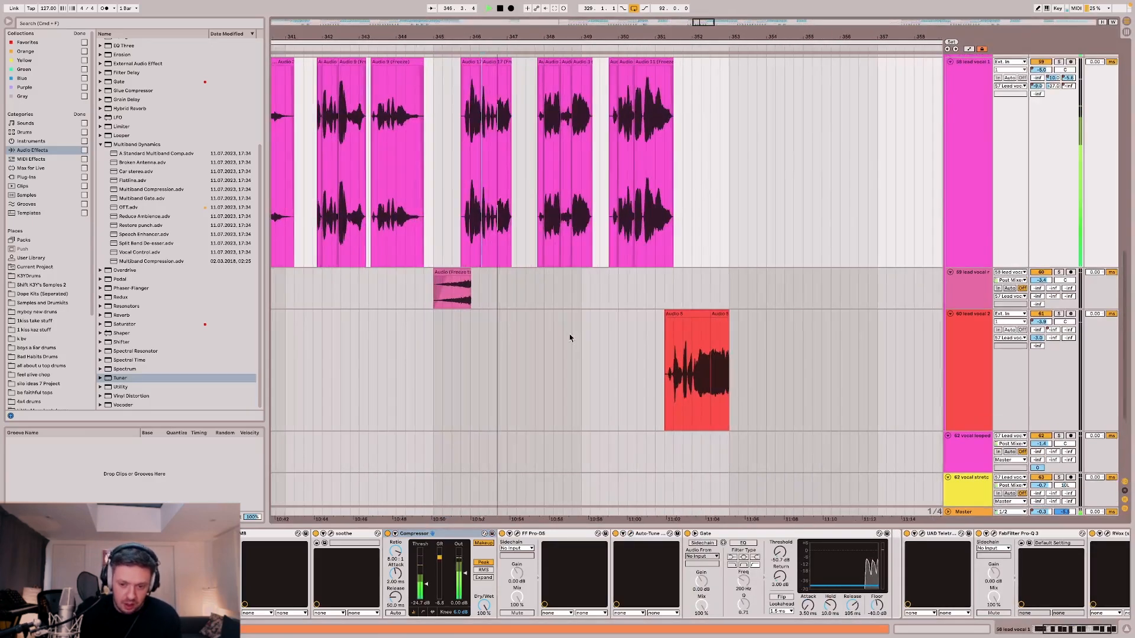
Open the UAD Teletronix LA-2A and audition the lead vocal phrase around bar 346 with its interface in view.
left_click(923, 533)
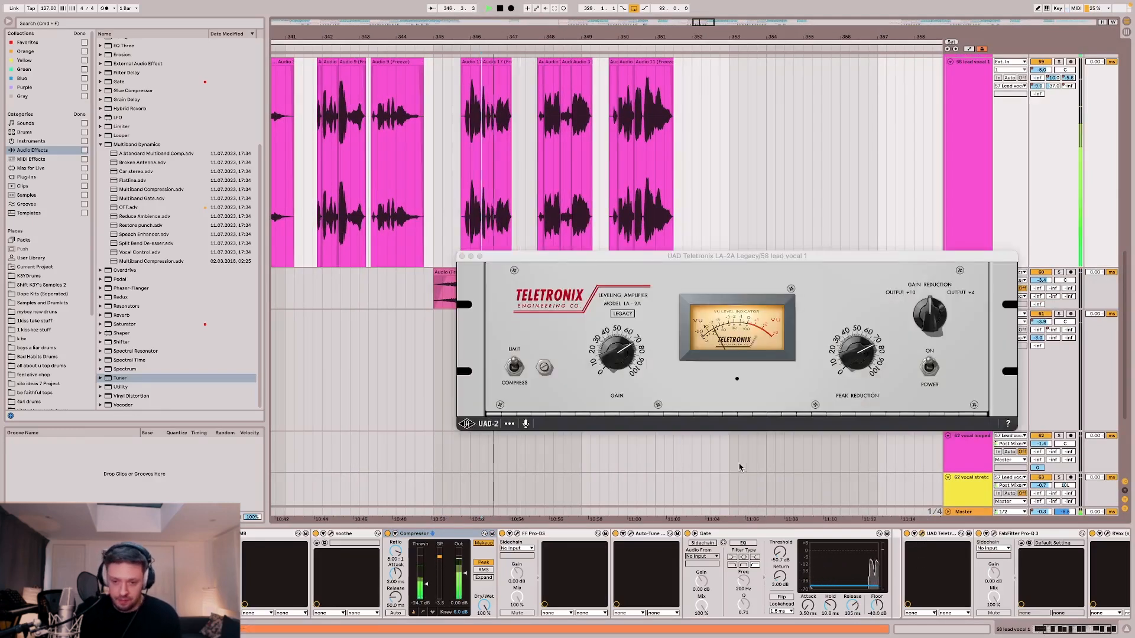
key("space")
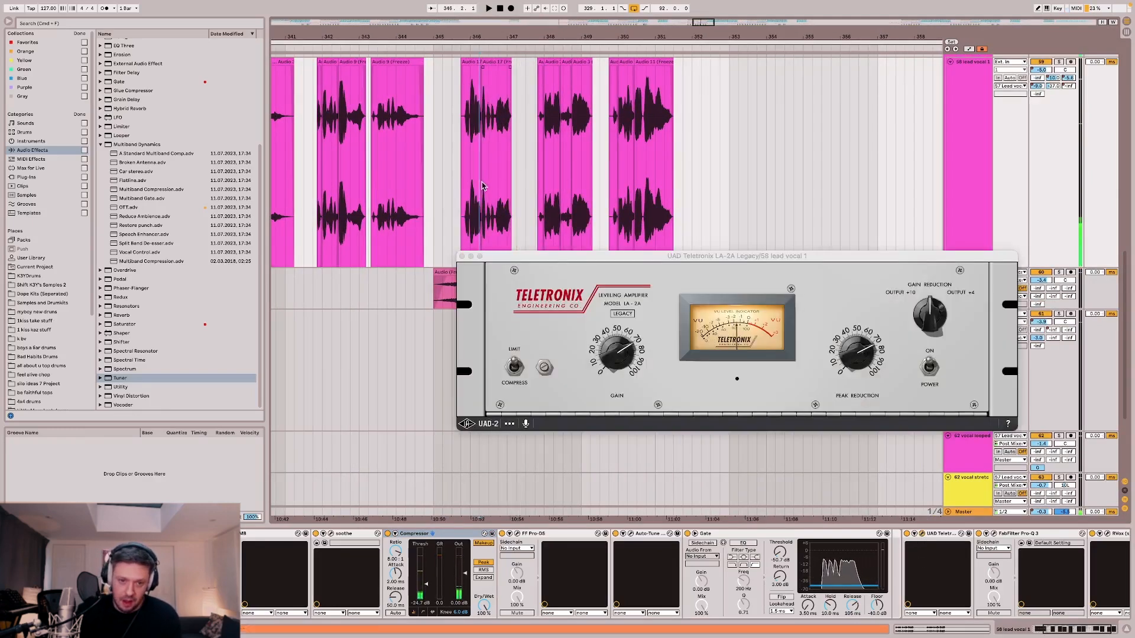
key("space")
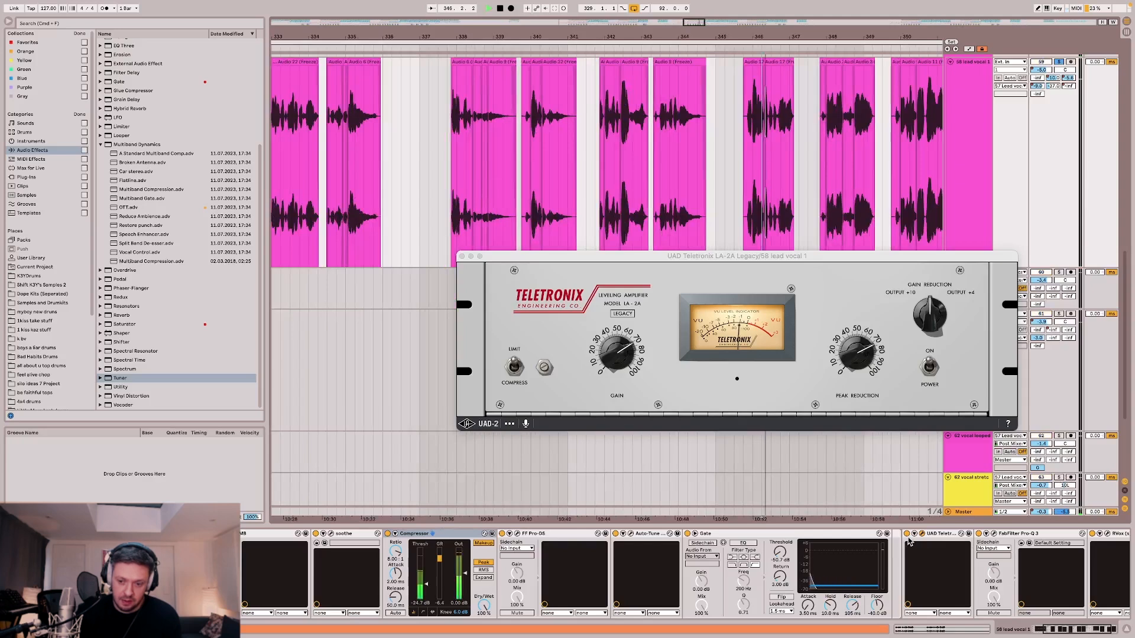
key("space")
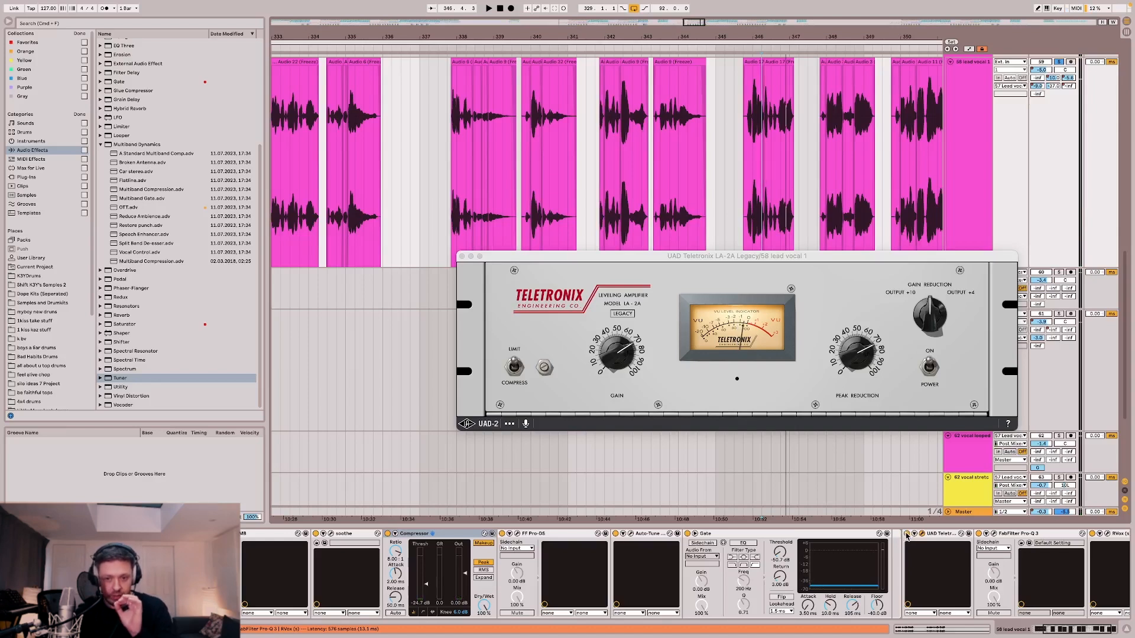
key("space")
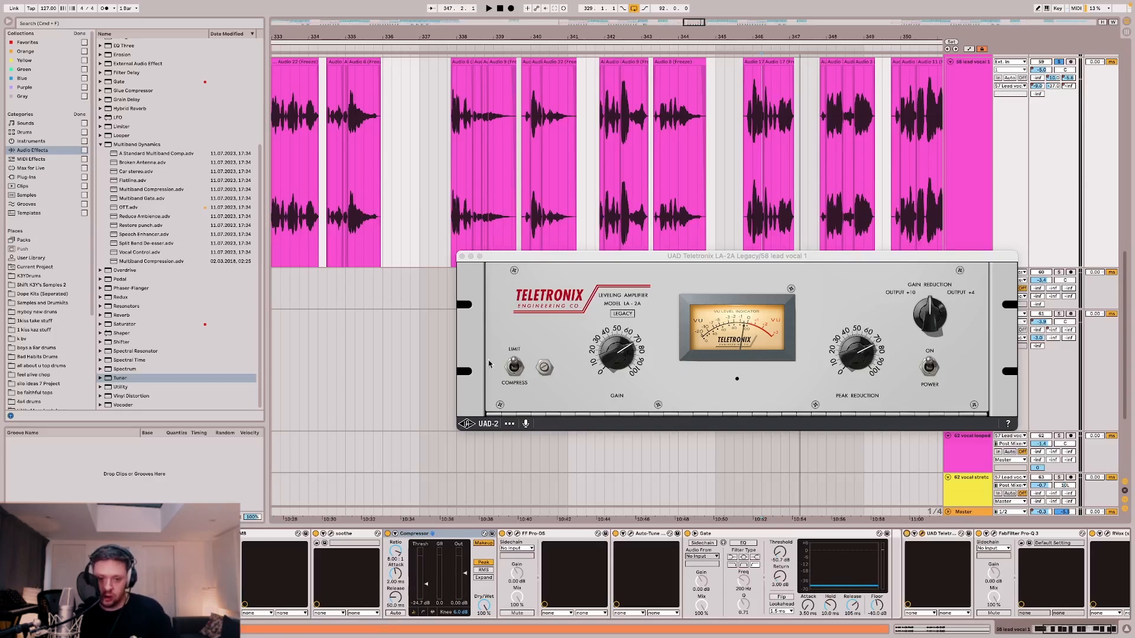
Move the playback start to near bar 339 on lead vocal 1 and close the LA-2A window.
left_click(542, 368)
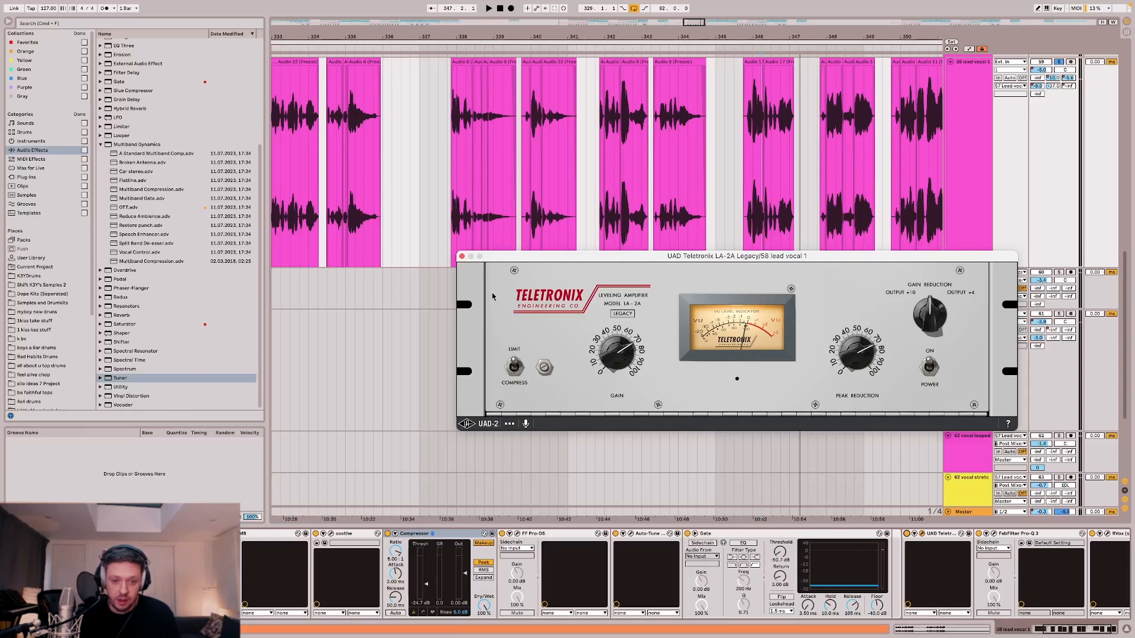
left_click(491, 247)
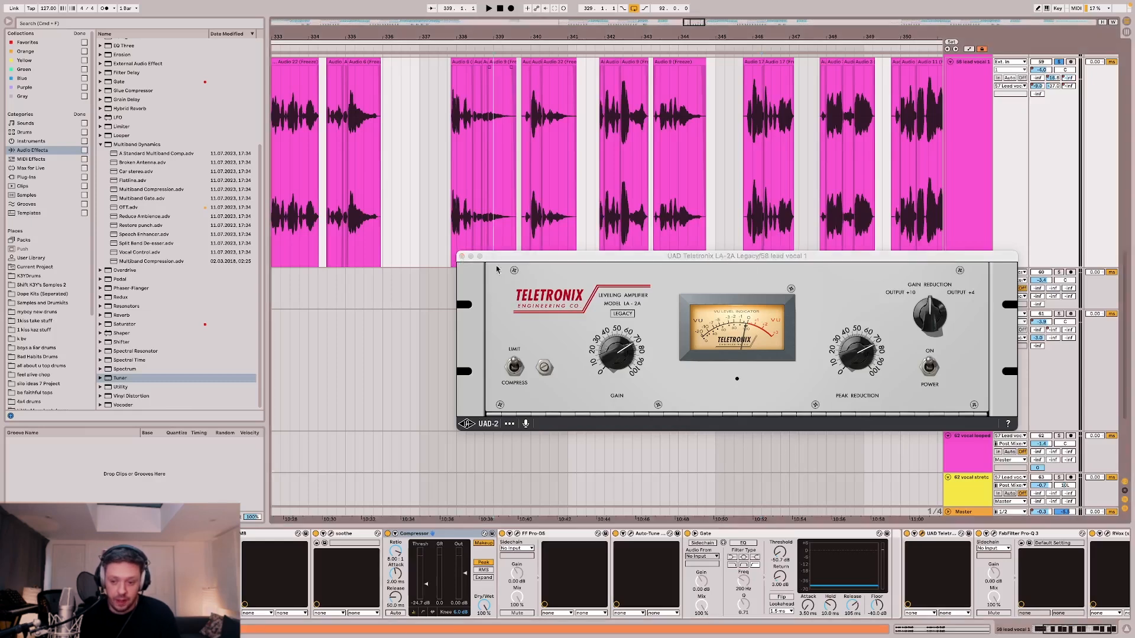
left_click(462, 257)
Open the second Pro-Q 3 at the end of the chain, play the vocal through it and close its window.
scroll(1067, 561, "right", 3)
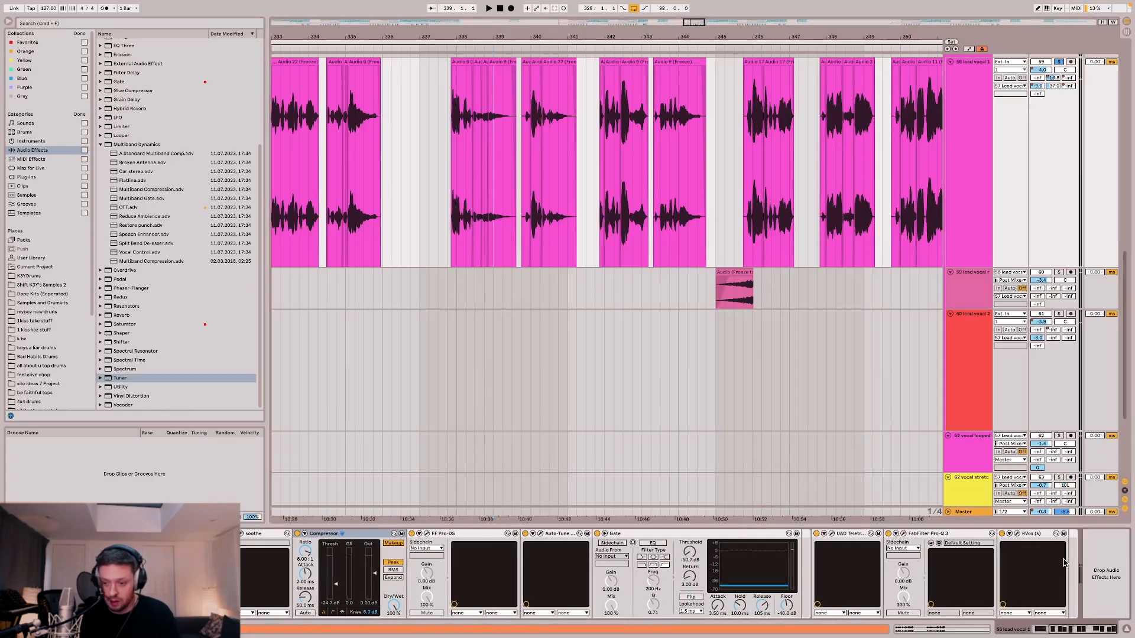
left_click(903, 534)
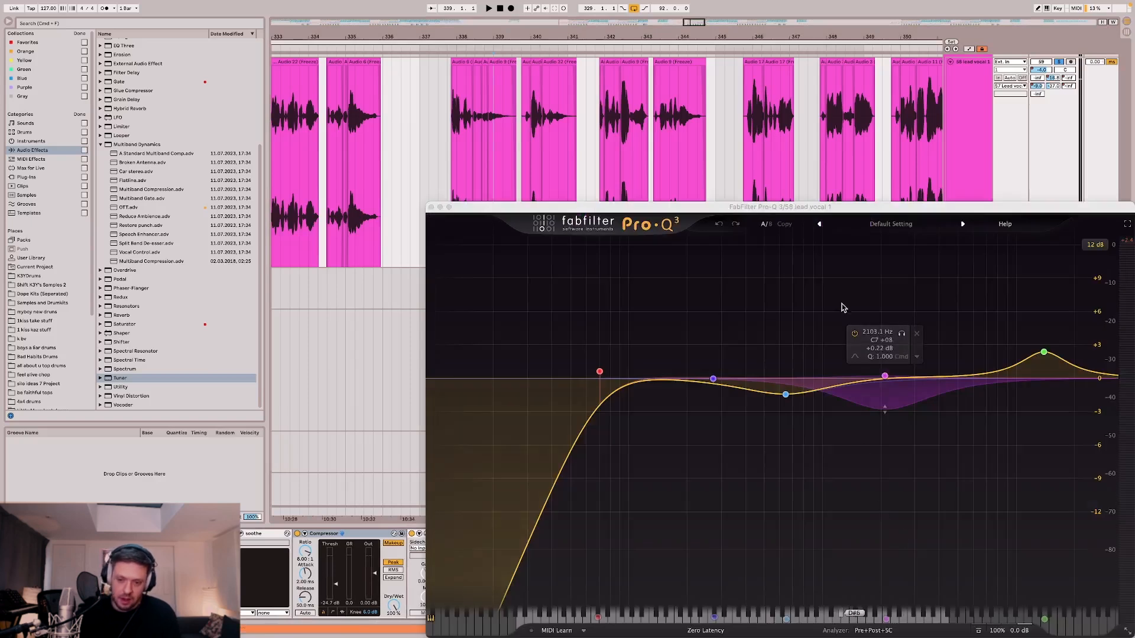
key("space")
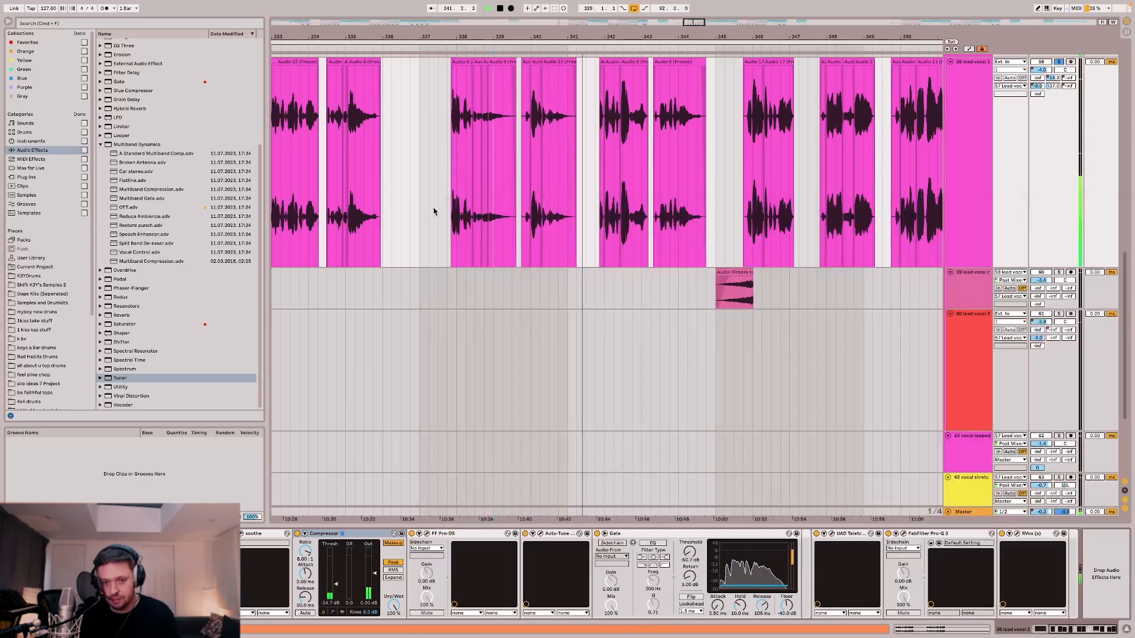
left_click(431, 209)
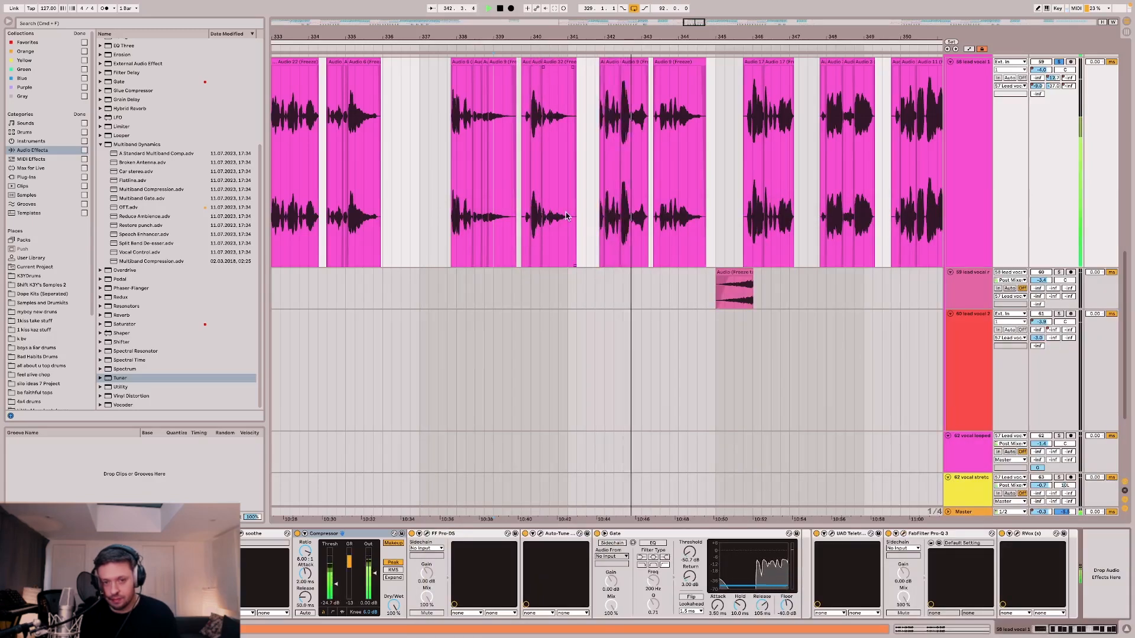
Open the RVox compressor at the end of lead vocal 1's chain, play the vocal through it and close its window.
key("space")
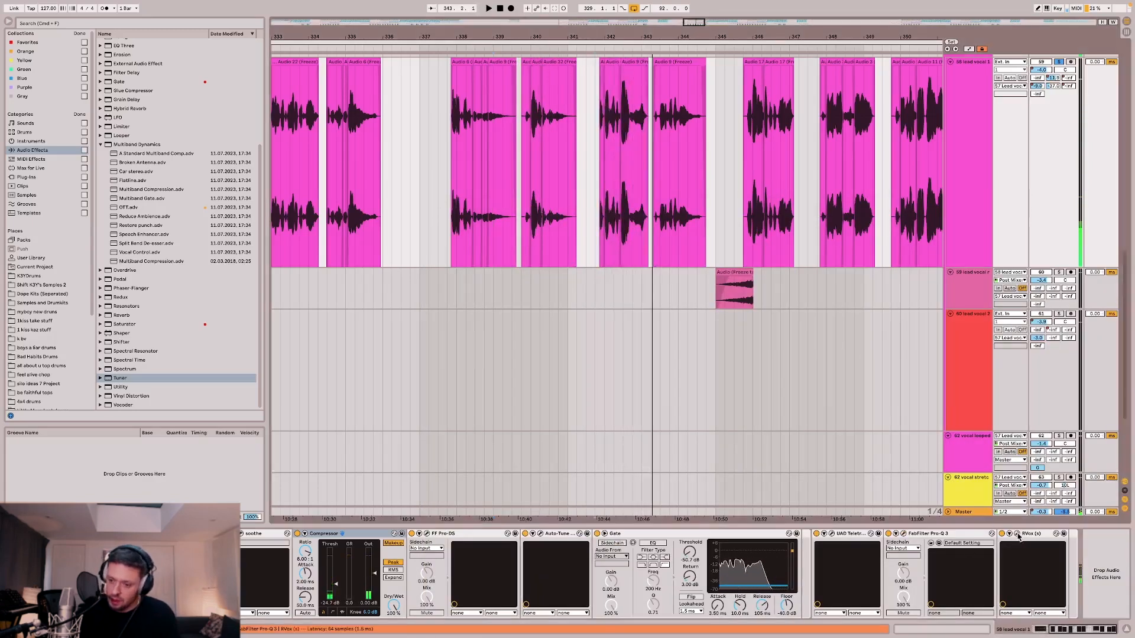
left_click(1017, 535)
key("space")
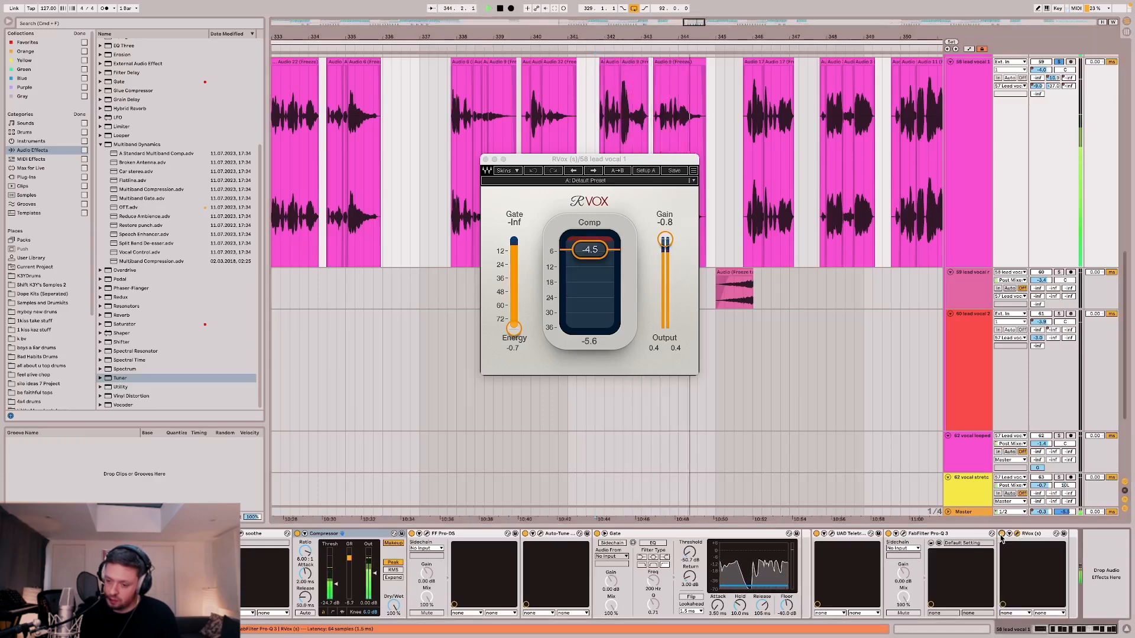
key("space")
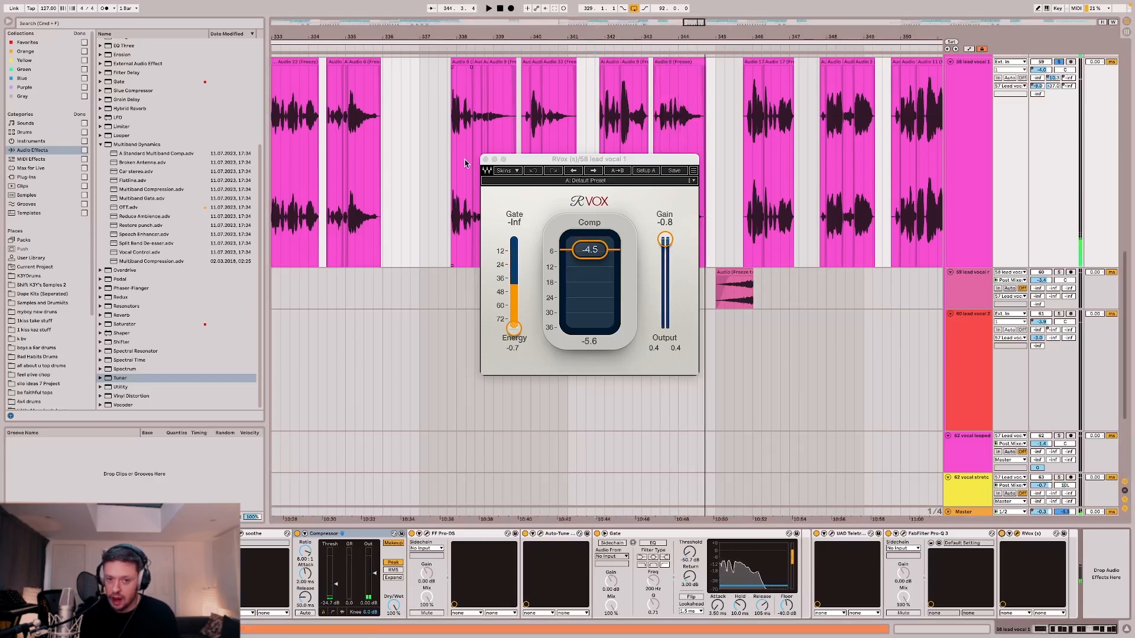
left_click(485, 160)
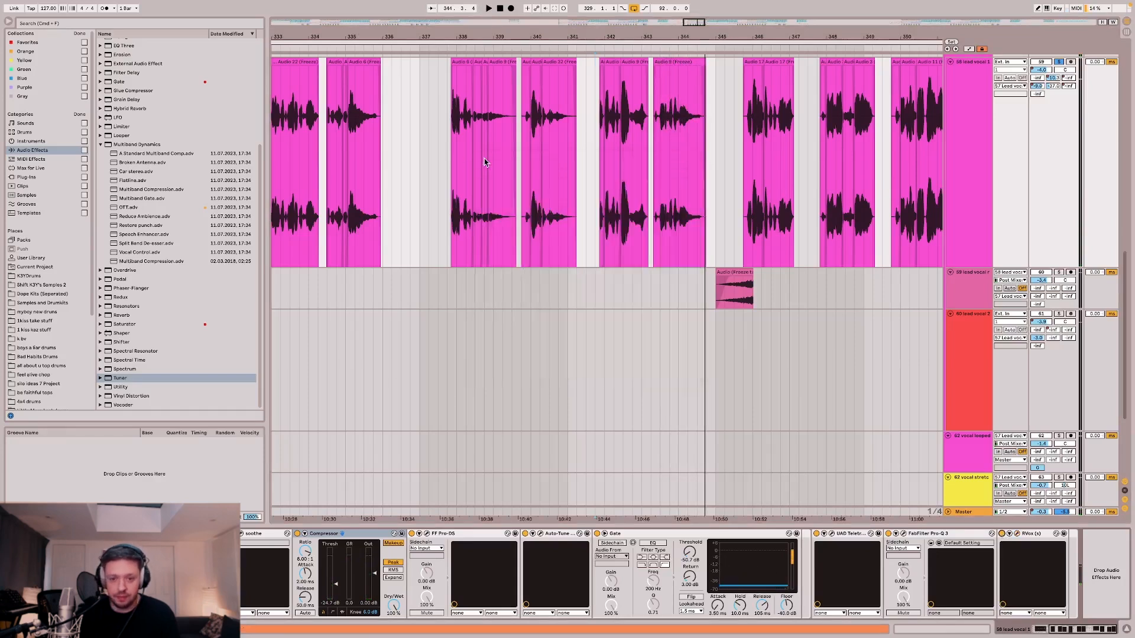
Solo the lead vocal reverse track and audition its clip at bar 345.
scroll(696, 213, "down", 4)
scroll(697, 213, "right", 3)
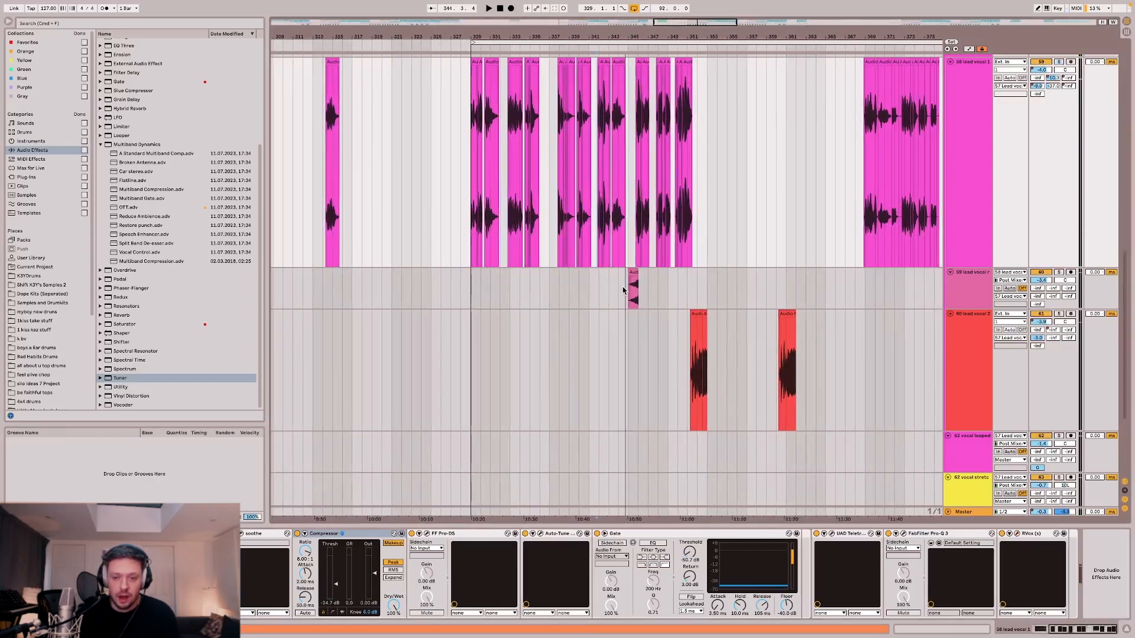
left_click(633, 286)
scroll(641, 291, "up", 5)
key("space")
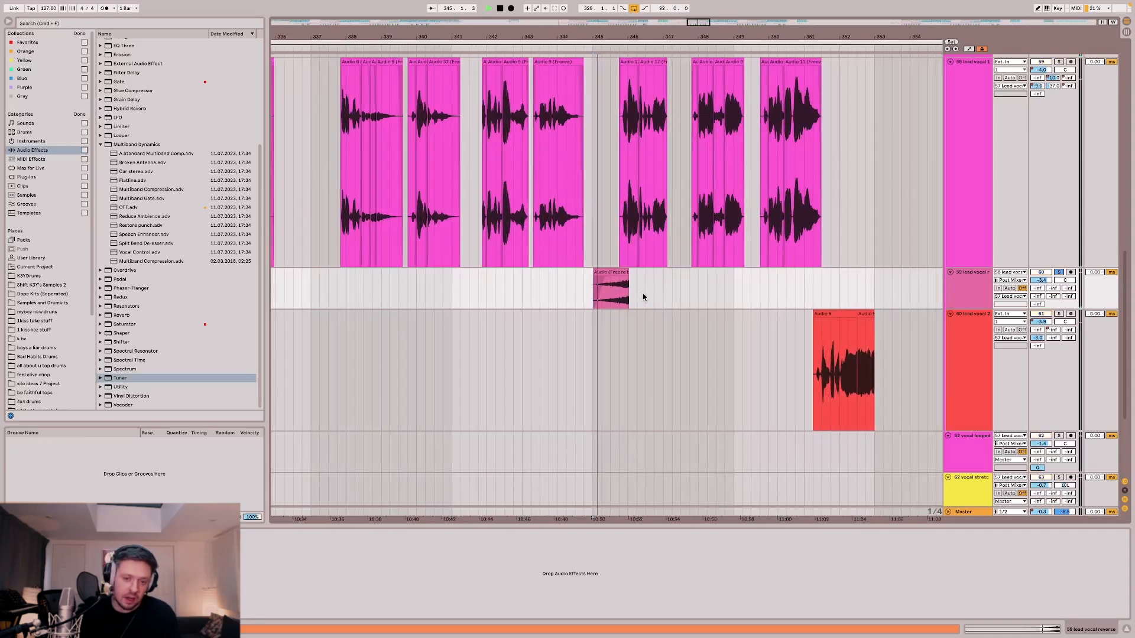
key("space")
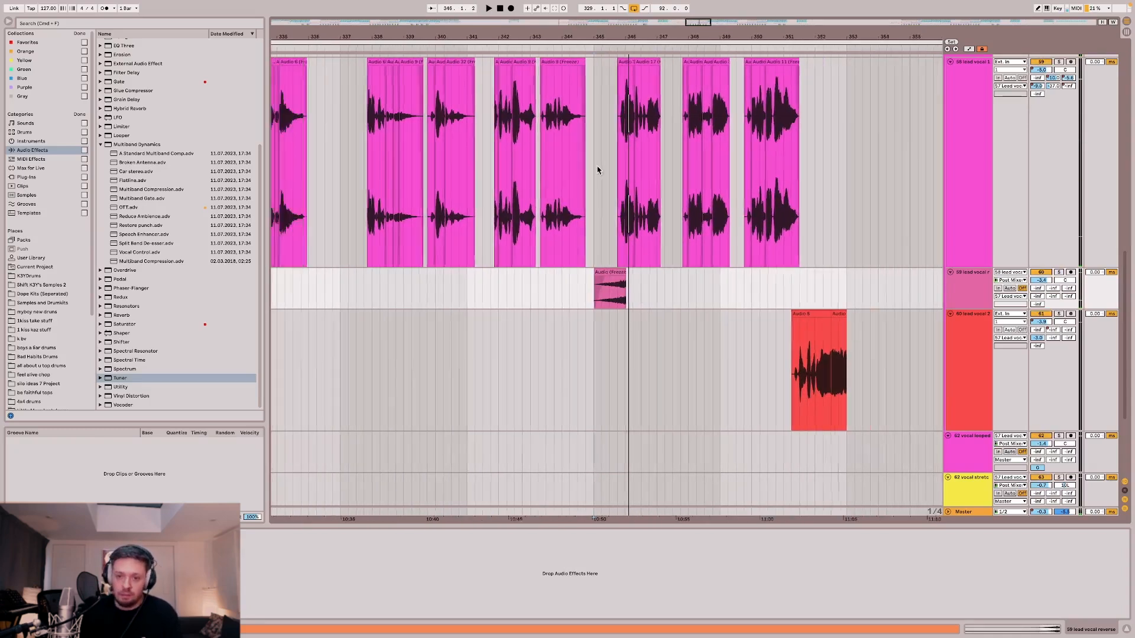
Show the automation lanes, display lead vocal 1's B-H-Delay send curve and play the vocal from around bar 344.
scroll(734, 166, "down", 5)
key("a")
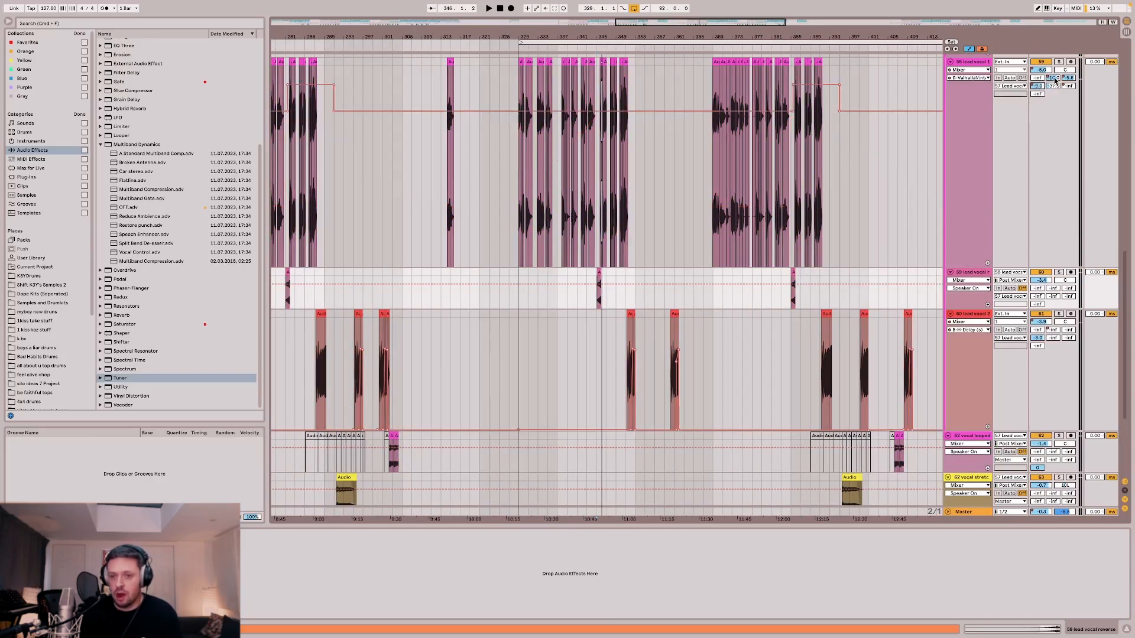
scroll(547, 126, "up", 5)
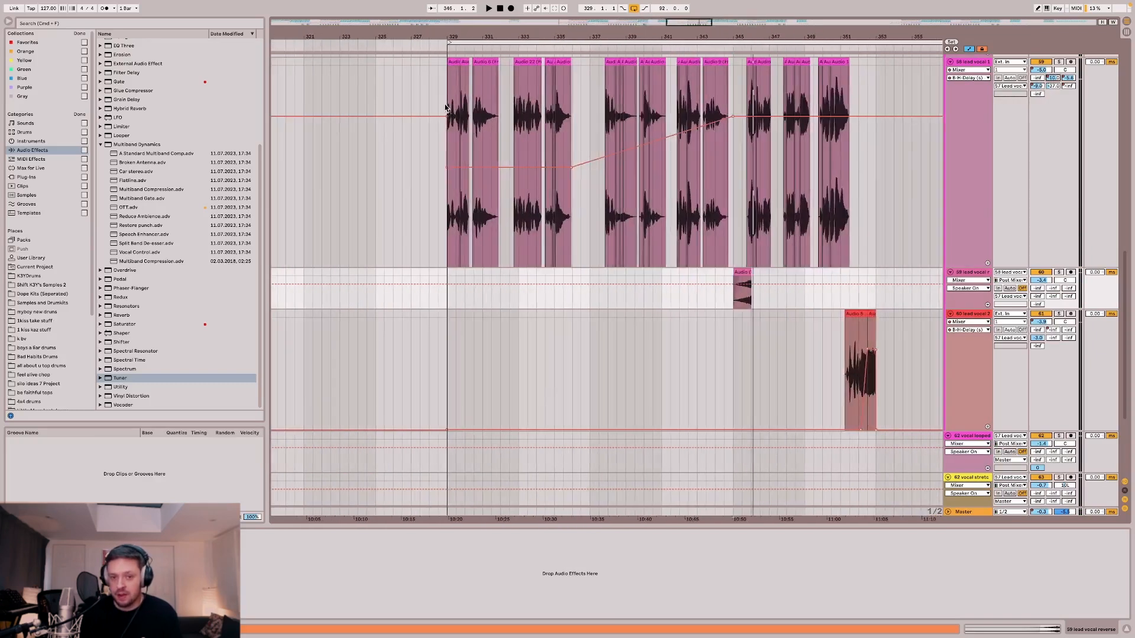
left_click(448, 102)
left_click(716, 103)
key("space")
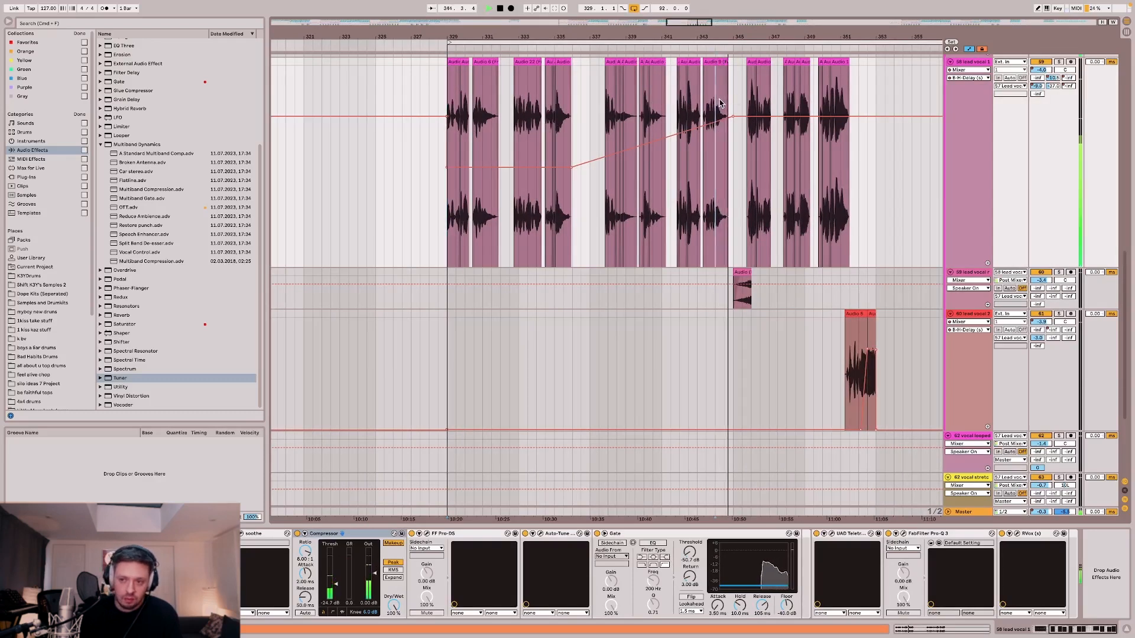
key("space")
key("space")
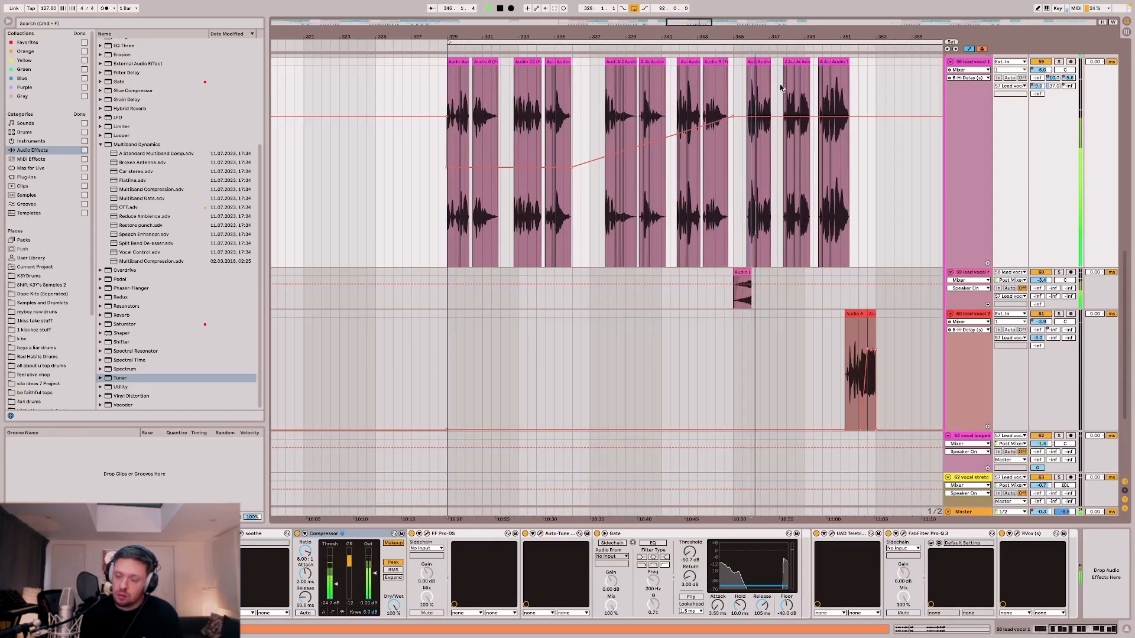
Display lead vocal 1's remaining reverb and delay send automation one by one, ending with the F-H-Delay send.
left_click(1067, 78)
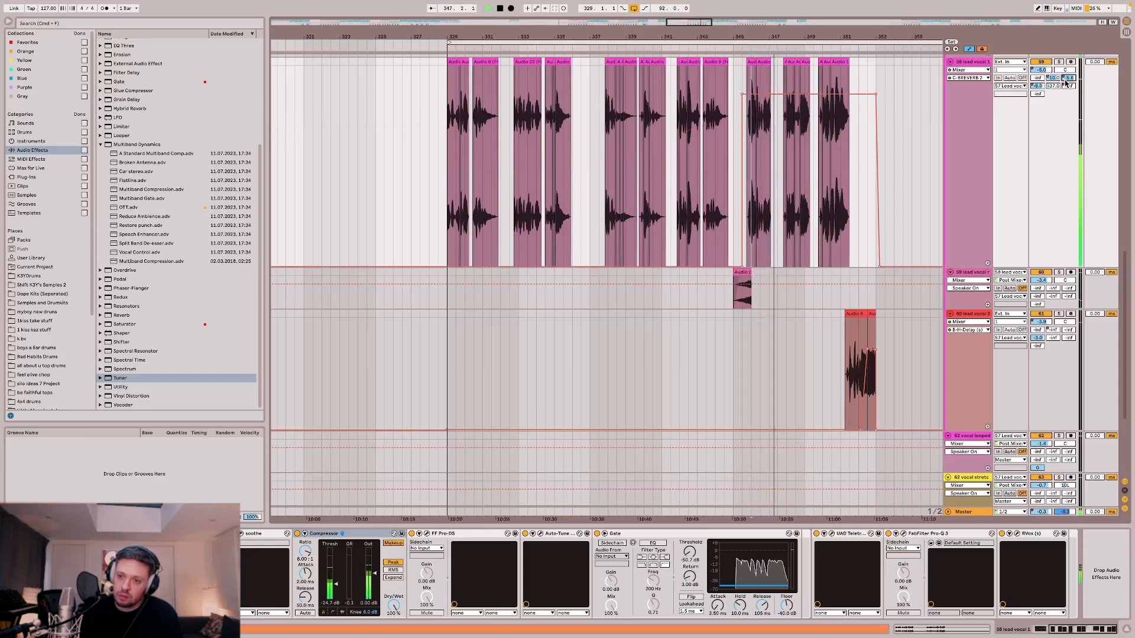
left_click(1054, 78)
left_click(1038, 87)
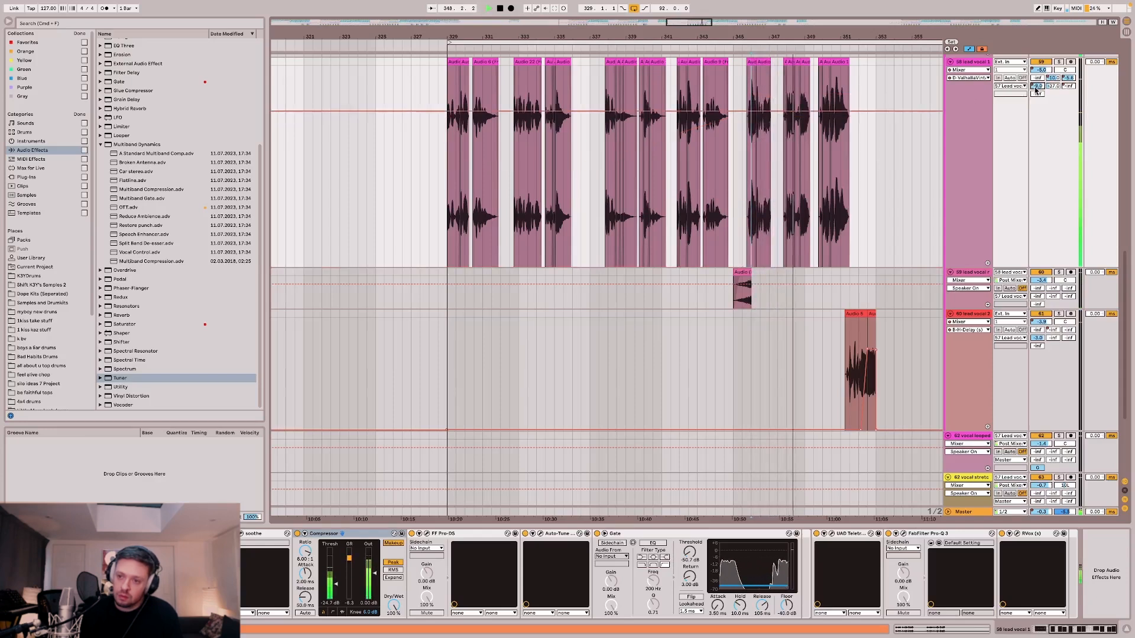
left_click(1053, 87)
left_click(1068, 86)
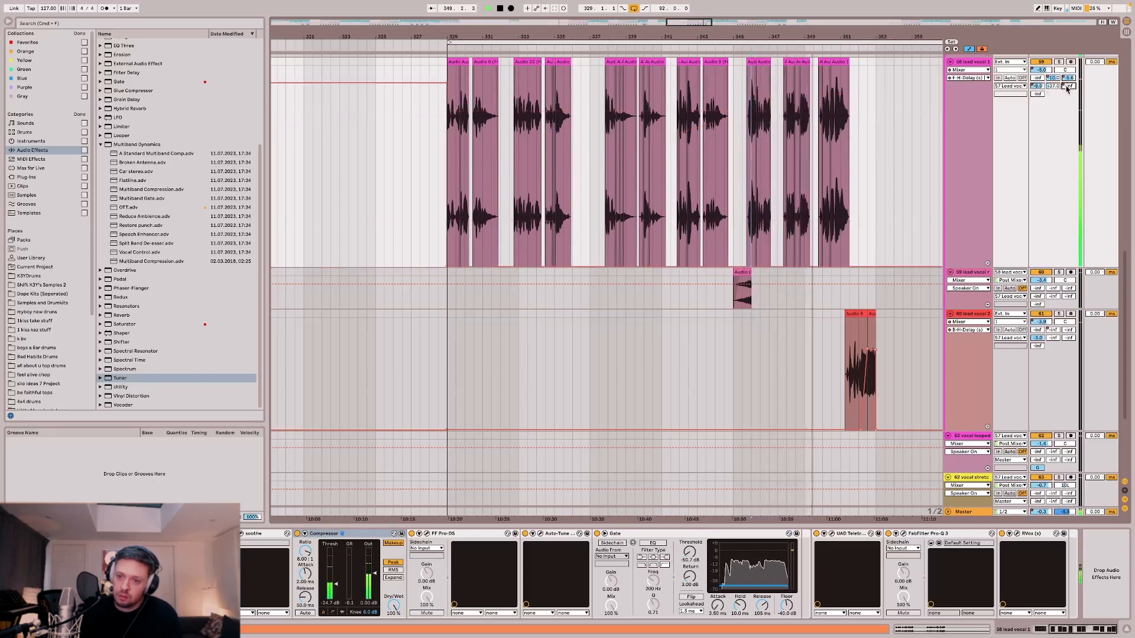
Examine the F-H-Delay send automation across the arrangement while it plays, then hide the automation lanes and stop playback.
scroll(831, 109, "right", 4)
scroll(831, 108, "down", 5)
scroll(830, 109, "right", 10)
scroll(834, 108, "down", 2)
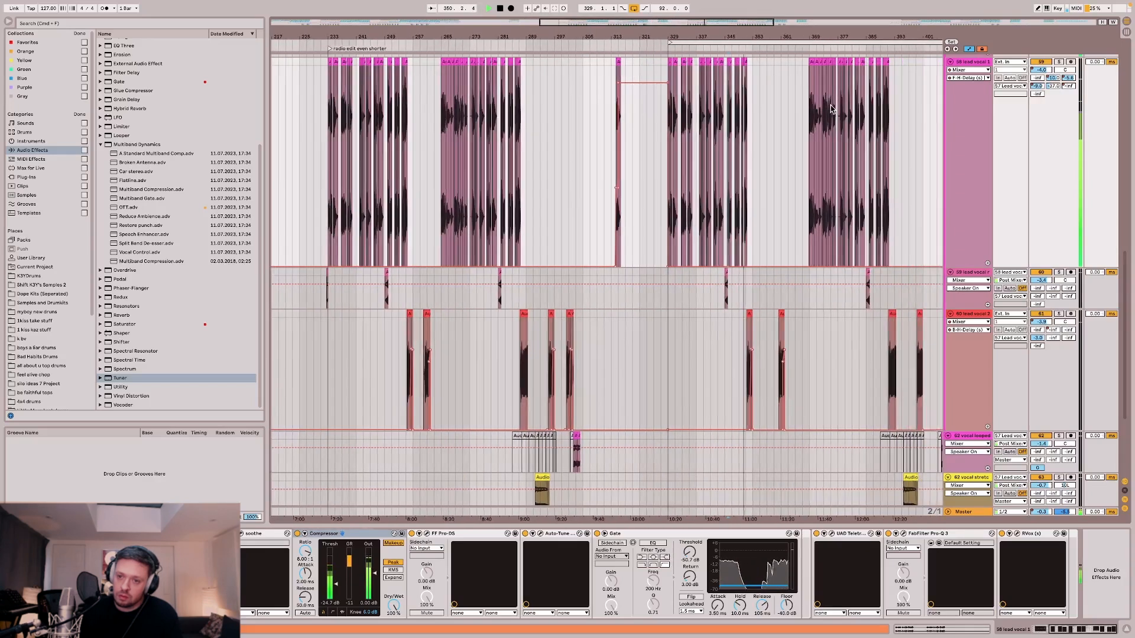
scroll(690, 101, "up", 3)
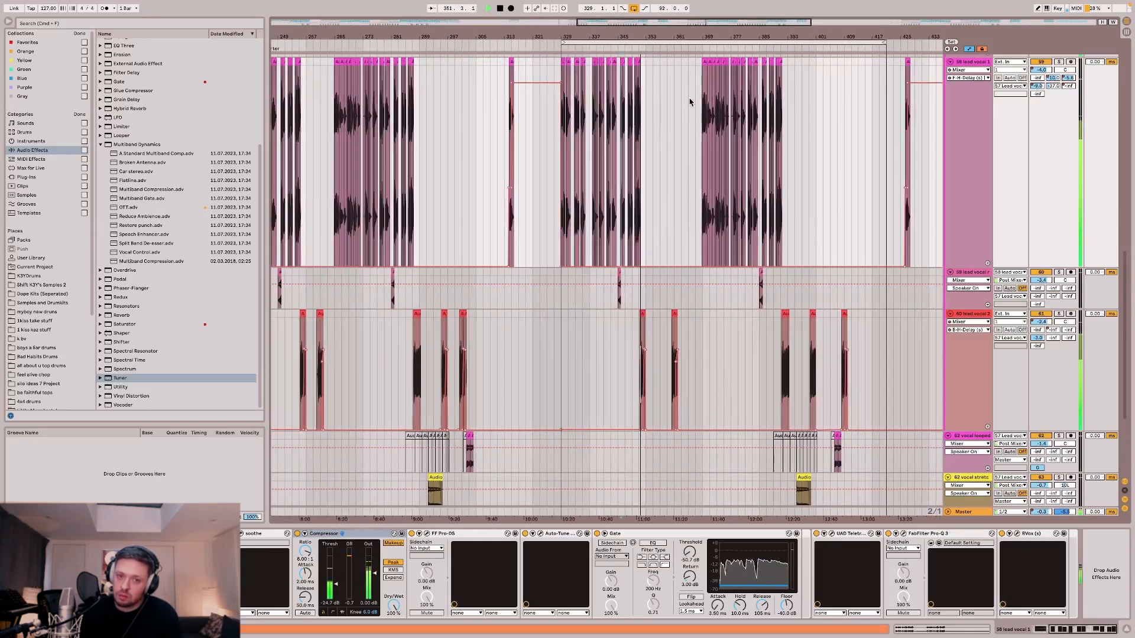
scroll(693, 103, "up", 5)
key("a")
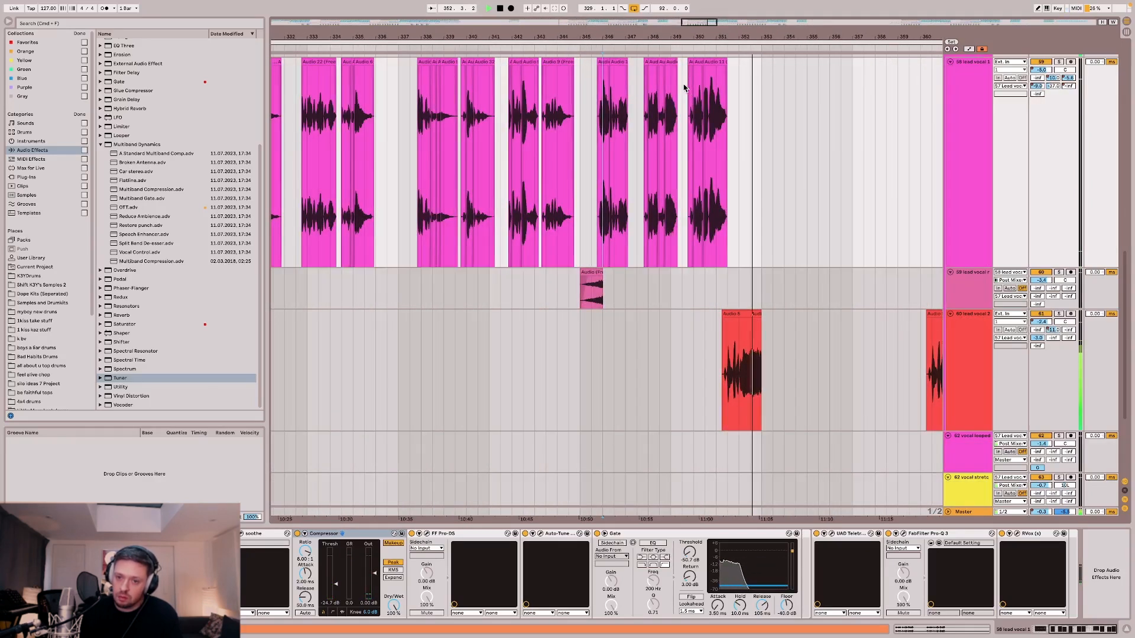
scroll(689, 97, "down", 5)
key("space")
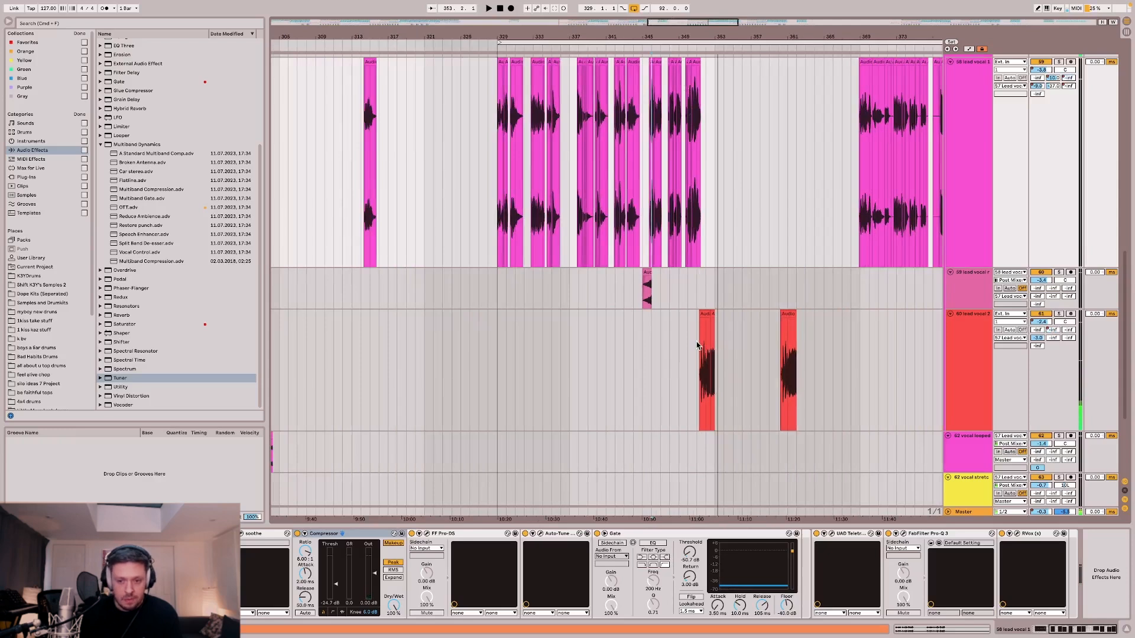
Solo lead vocal 2 and audition its phrase from bar 351.
left_click(700, 347)
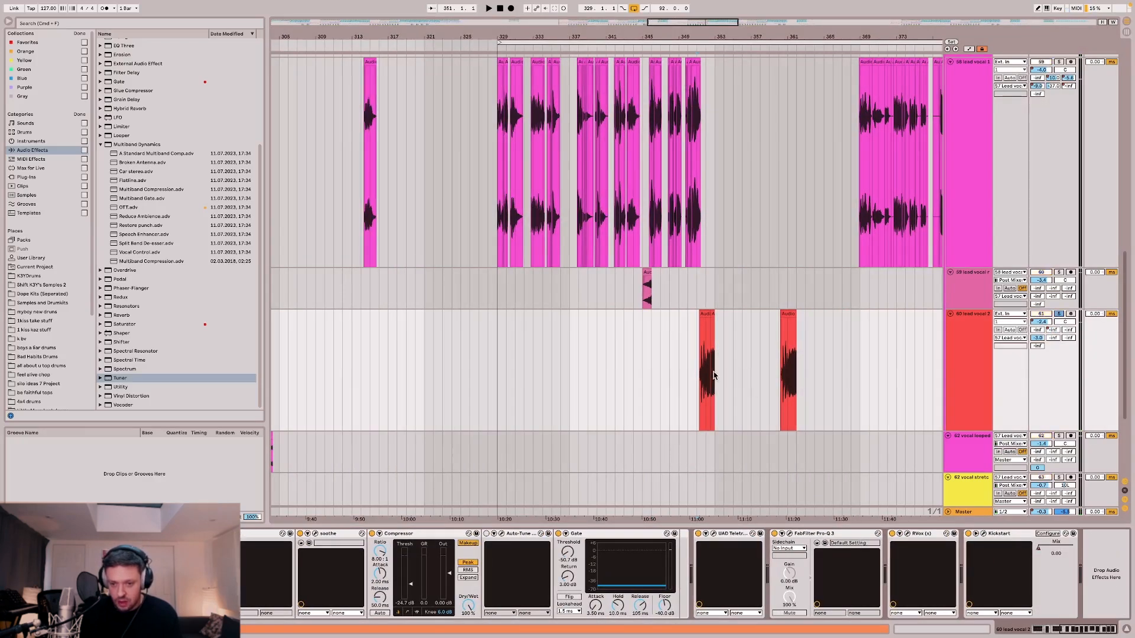
scroll(713, 376, "up", 4)
key("space")
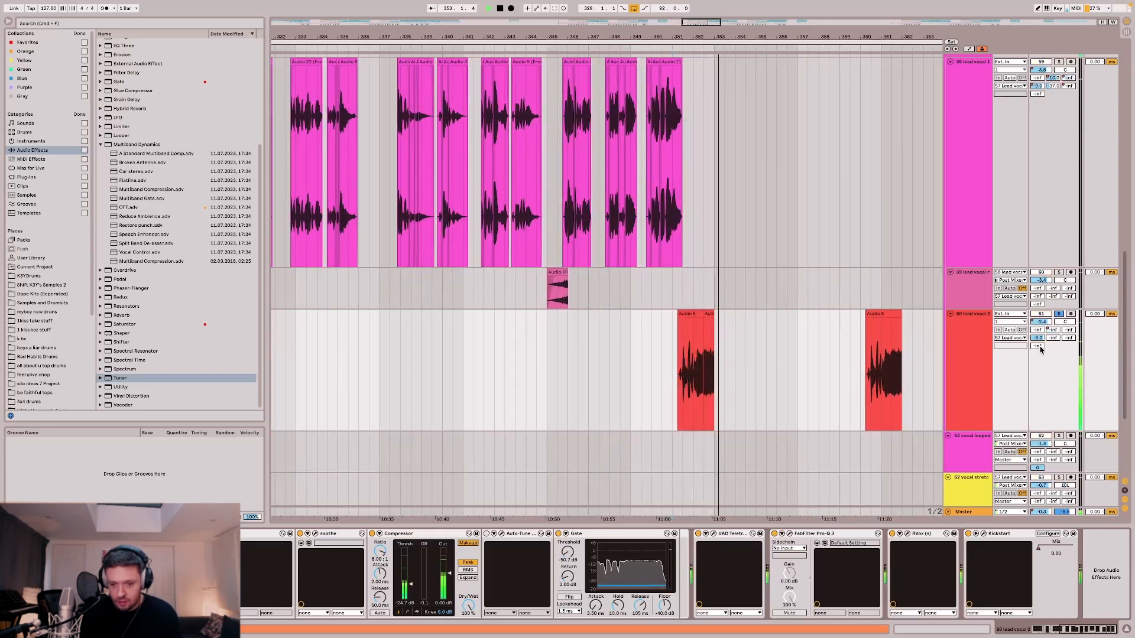
key("space")
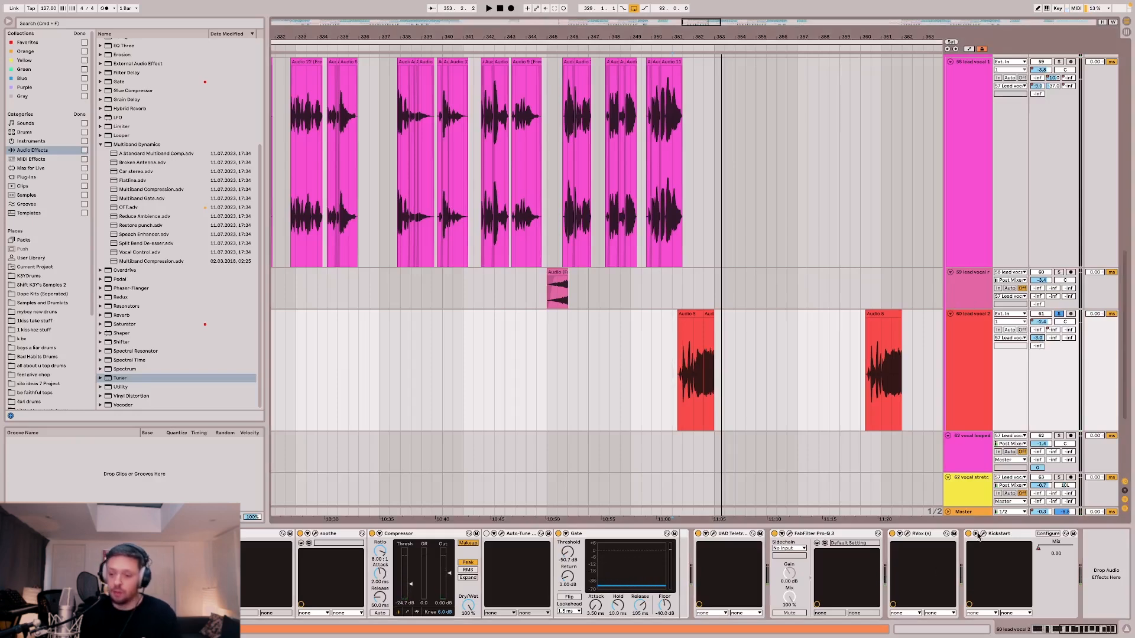
Move the playback start on lead vocal 2 to just before its clip near bar 351.
left_click(824, 253)
left_click(699, 356)
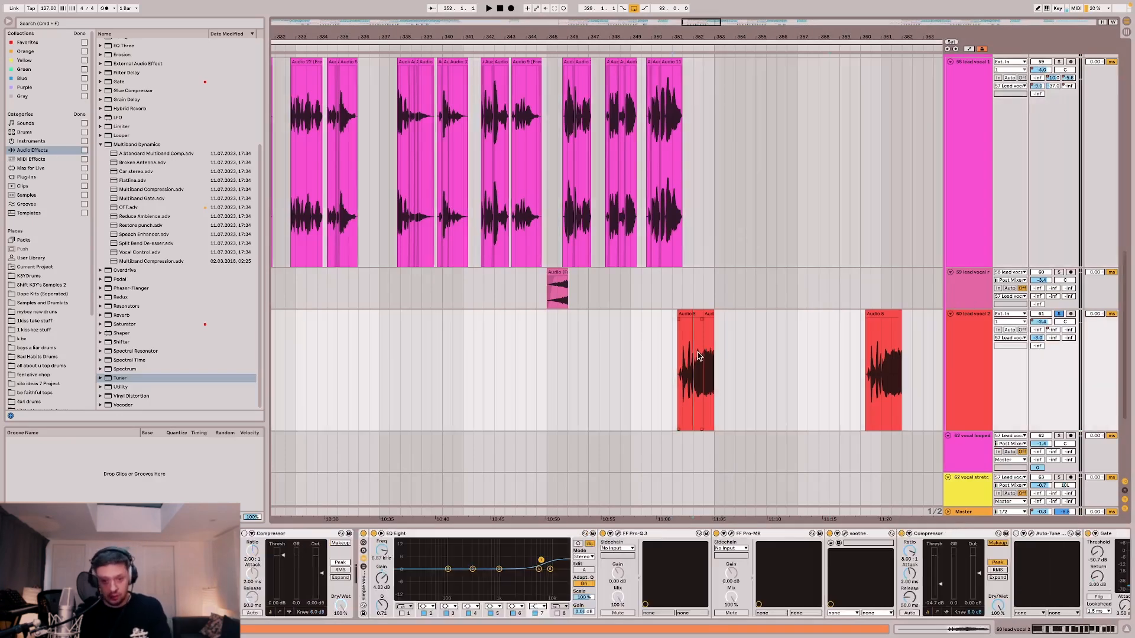
left_click(745, 354)
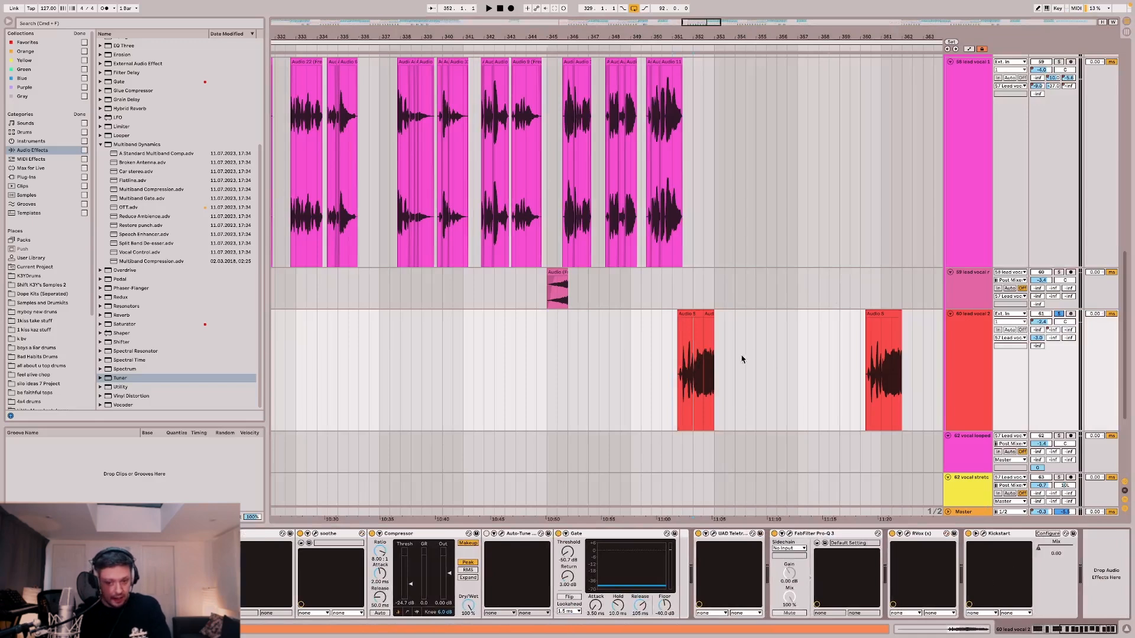
left_click(667, 348)
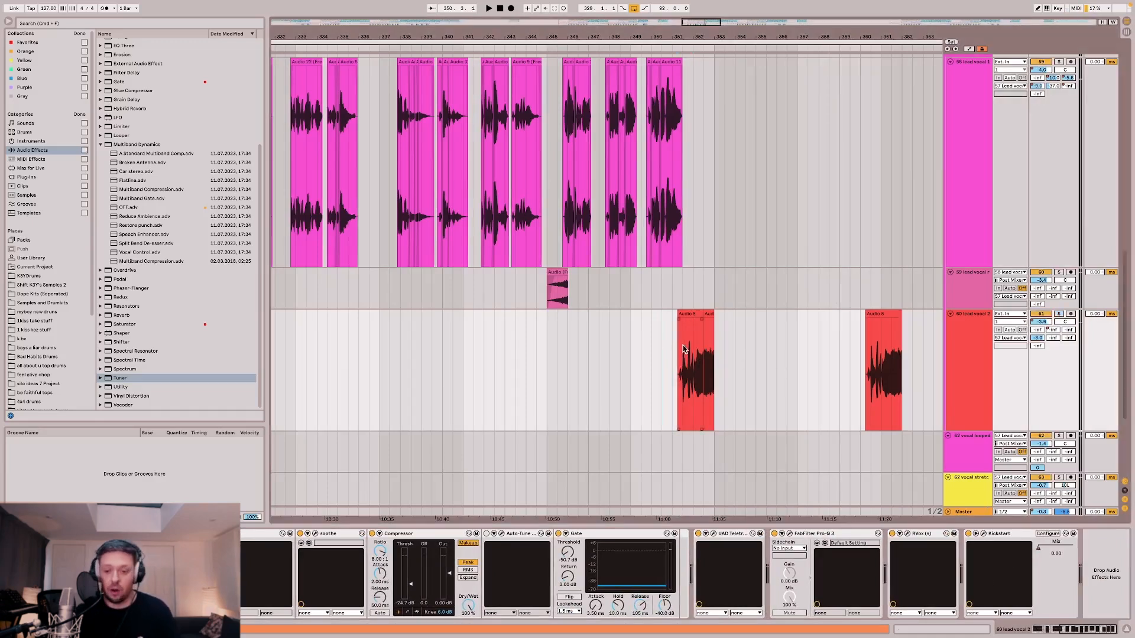
Locate the vocal chop track beneath the lead vocals and bring its chopped clips around bar 353 into close view.
scroll(695, 430, "down", 10)
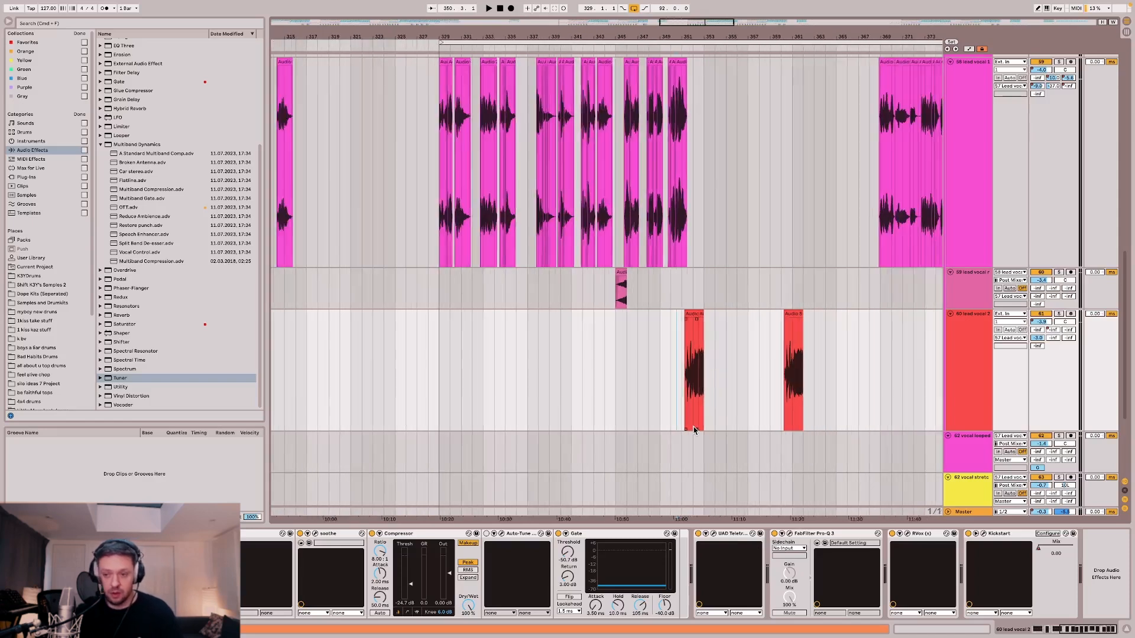
scroll(696, 430, "down", 3)
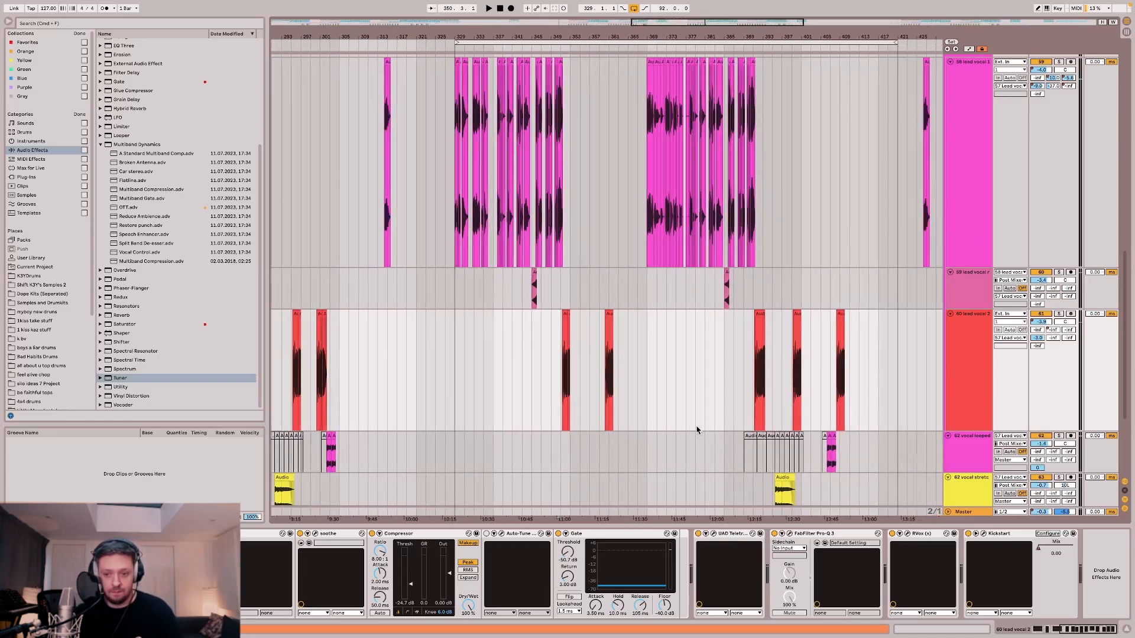
scroll(736, 461, "down", 3)
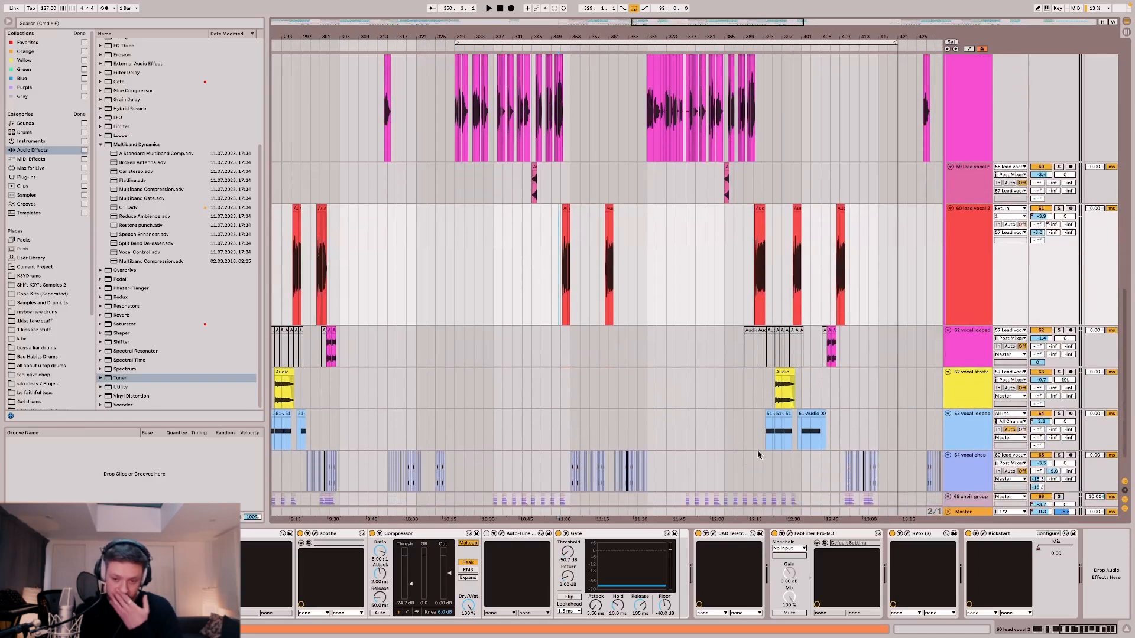
left_click(565, 464)
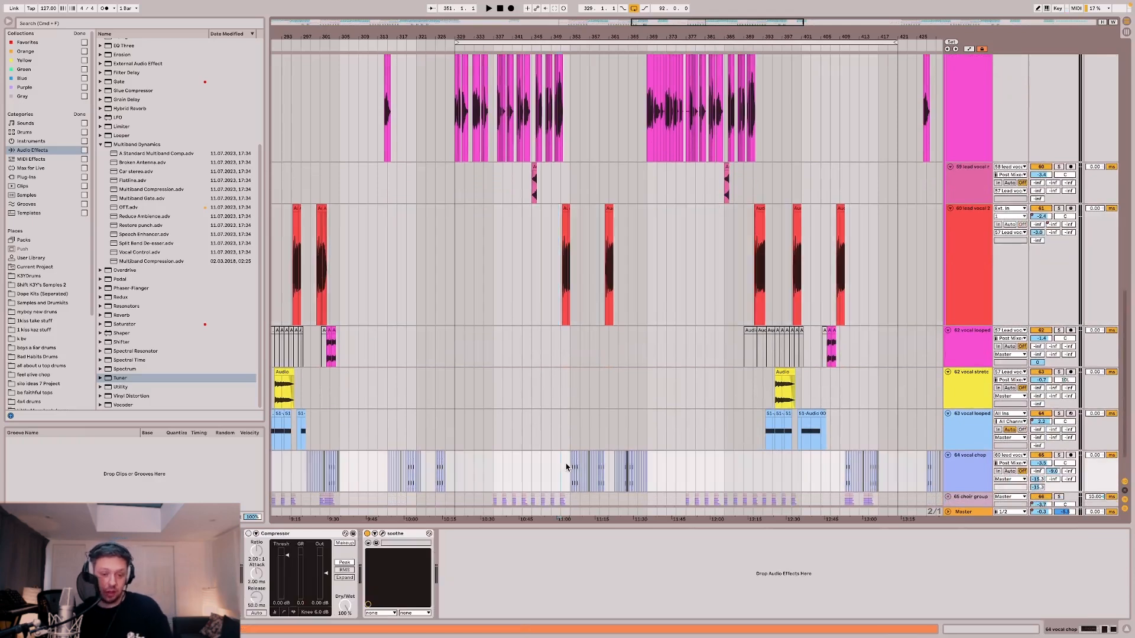
scroll(577, 473, "down", 1)
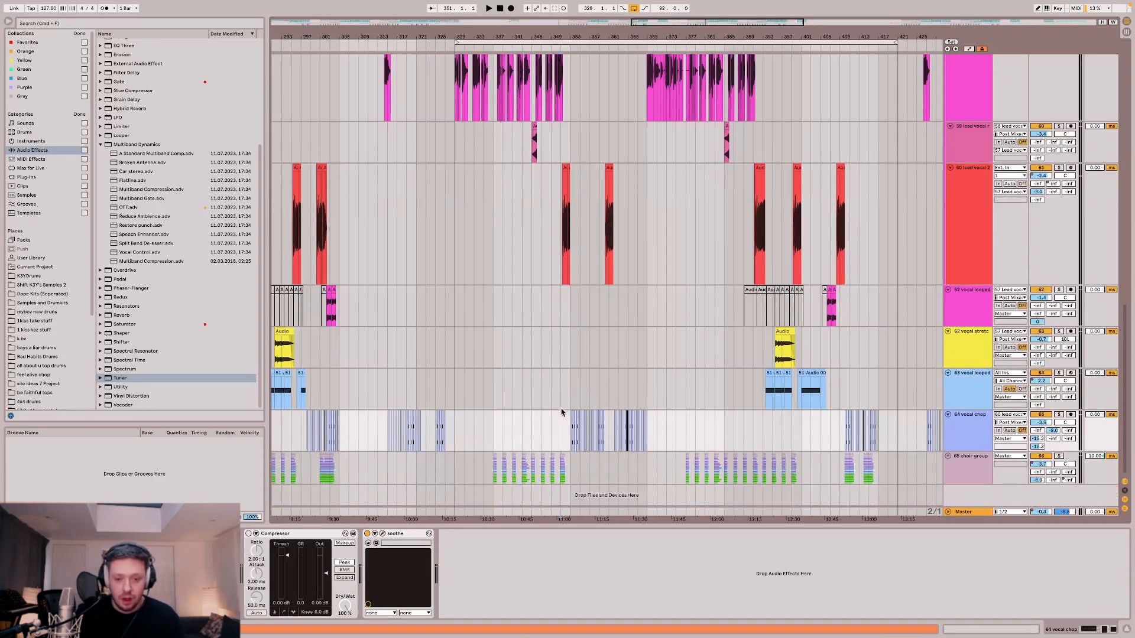
scroll(573, 423, "up", 10)
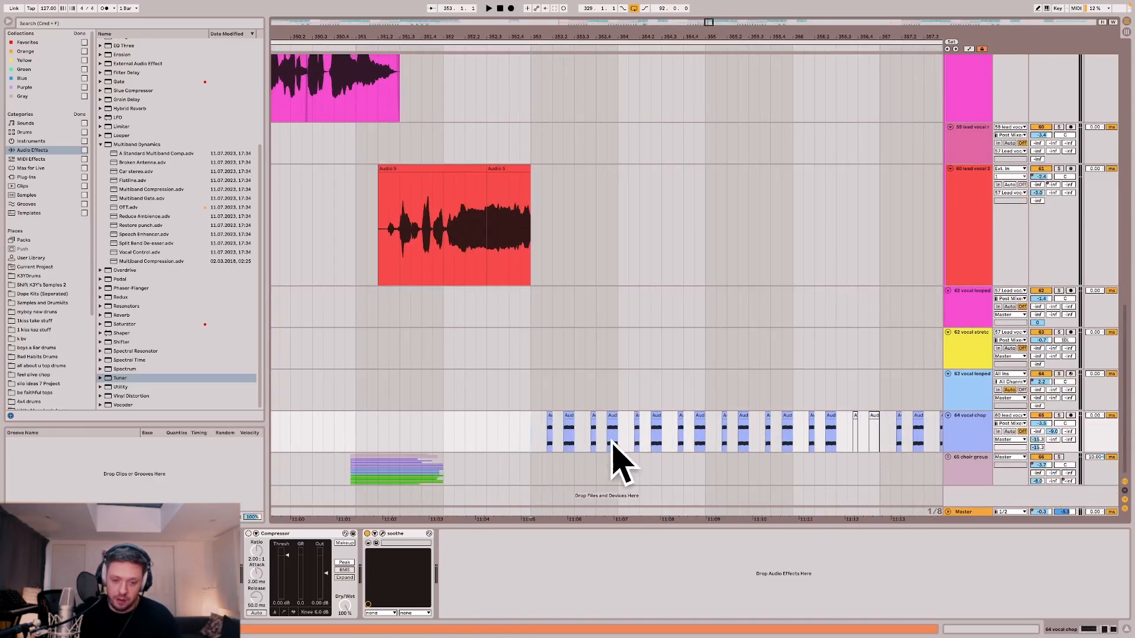
Play the held end of the lead vocal 2 phrase from bar 352.
left_click(459, 224)
left_click(444, 224)
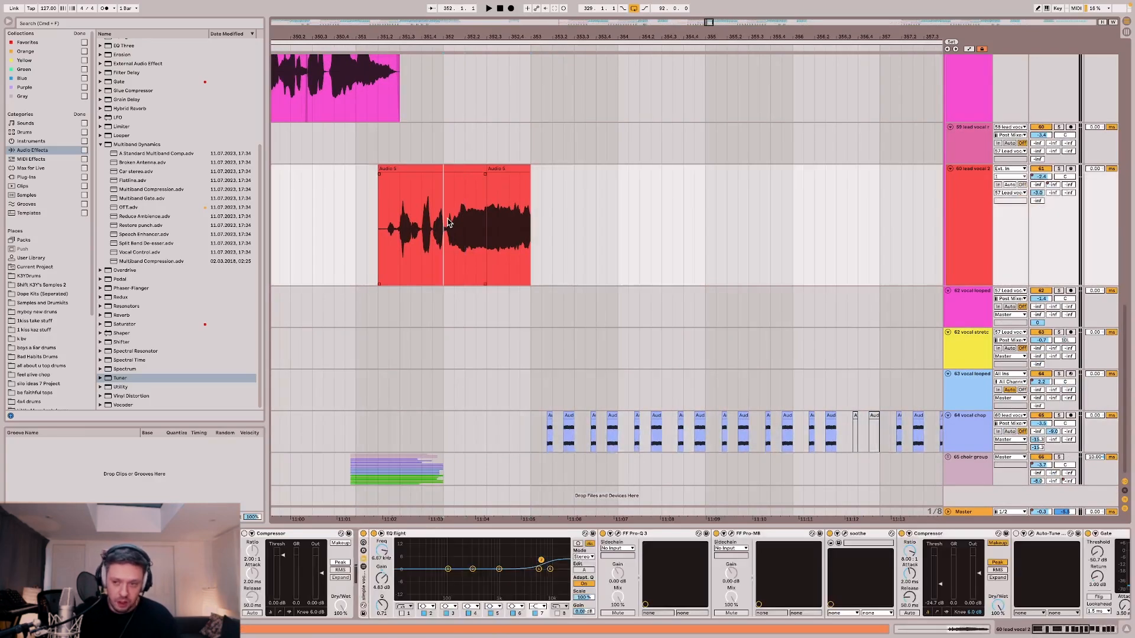
key("space")
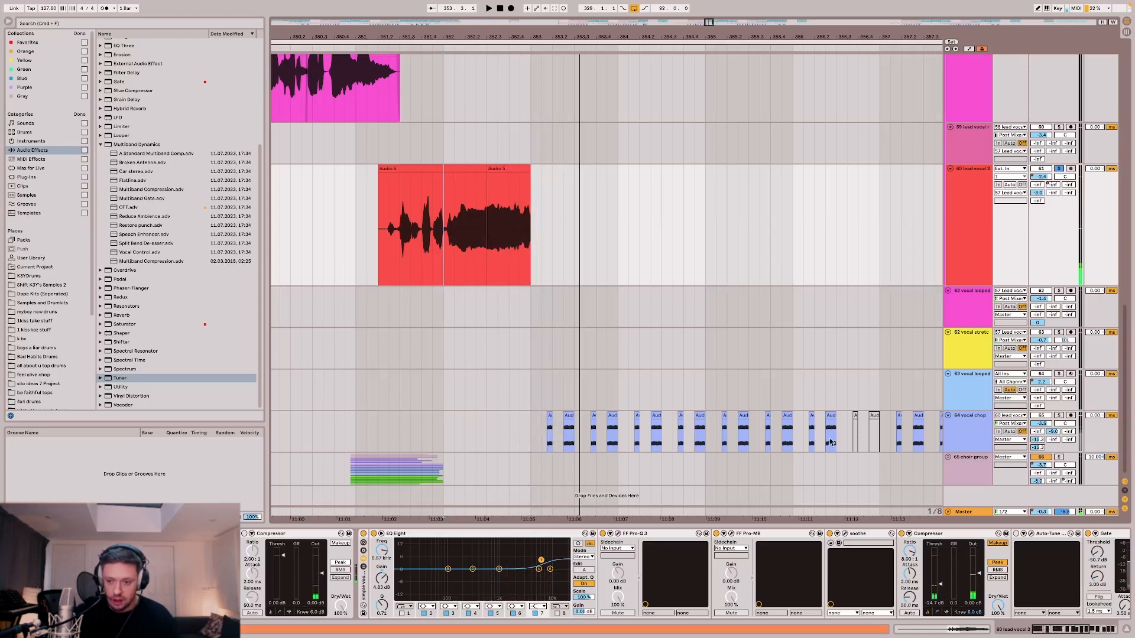
Arm the vocal chop track and record lead vocal 2's output onto it from bar 352 to bar 353.
left_click(964, 433)
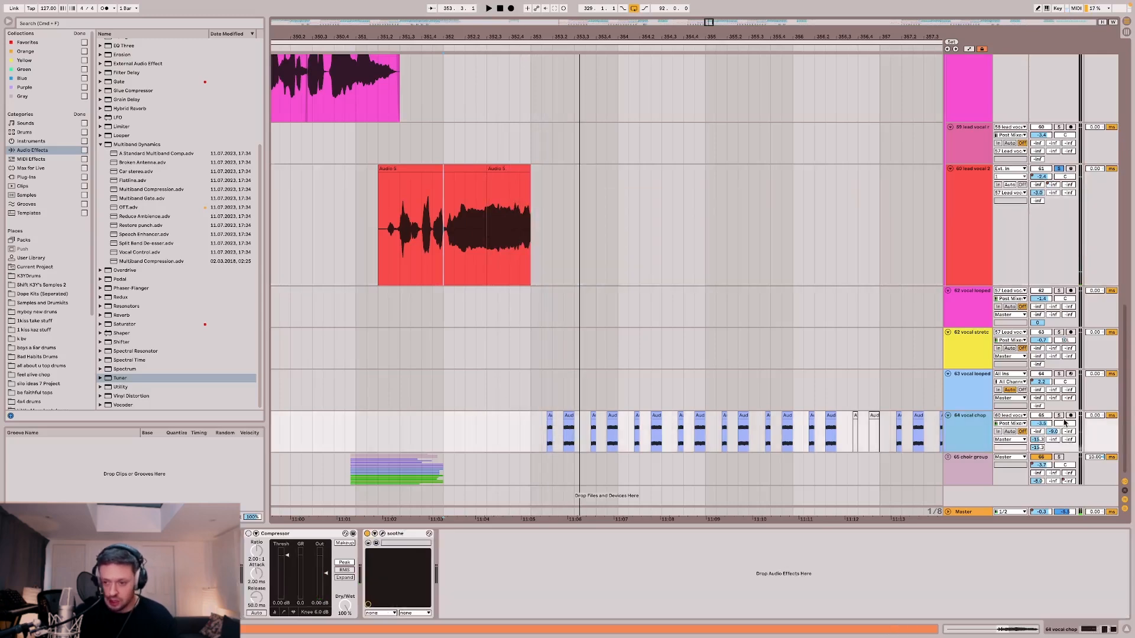
left_click(449, 431)
key("F9")
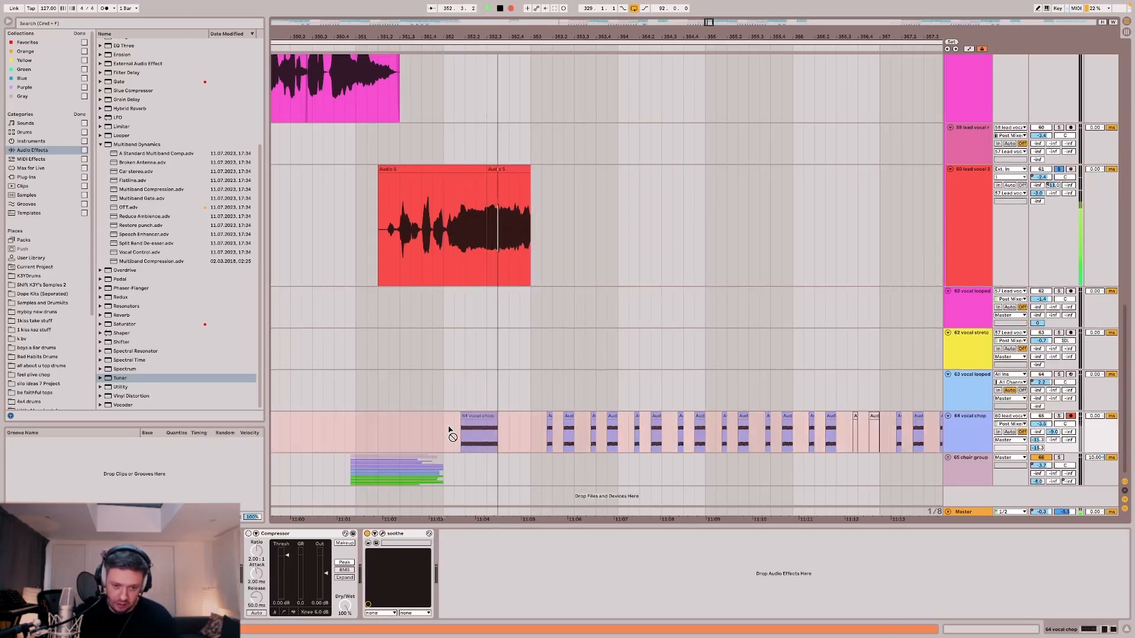
key("space")
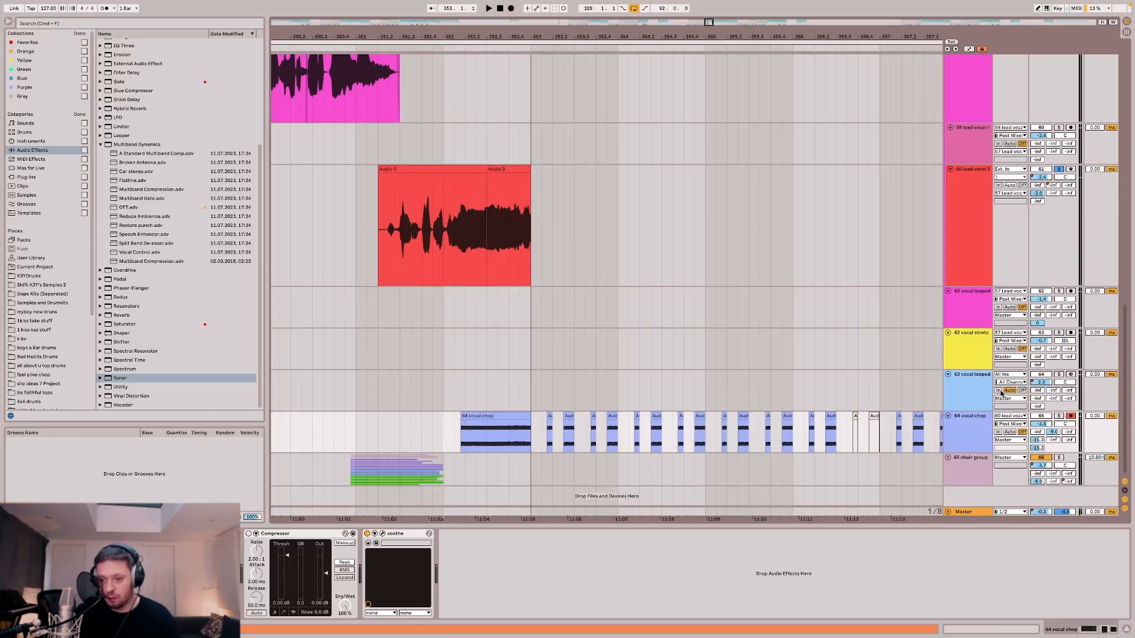
Play the newly recorded clip on the vocal chop track from bar 352.
left_click(961, 251)
left_click(968, 424)
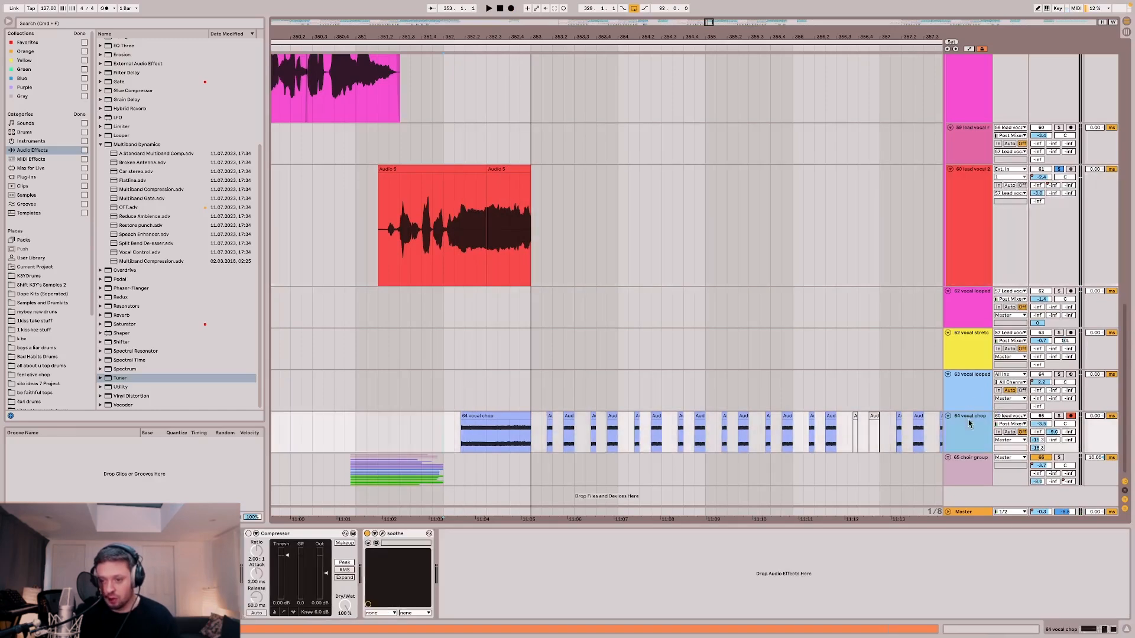
left_click(1016, 417)
left_click(978, 424)
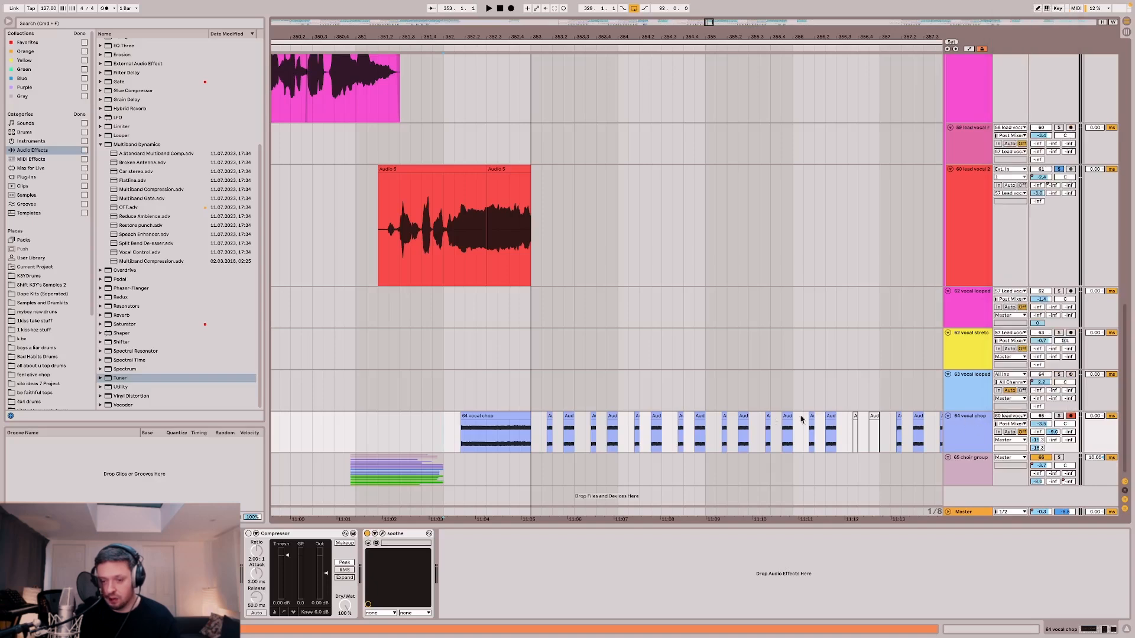
left_click(483, 430)
key("space")
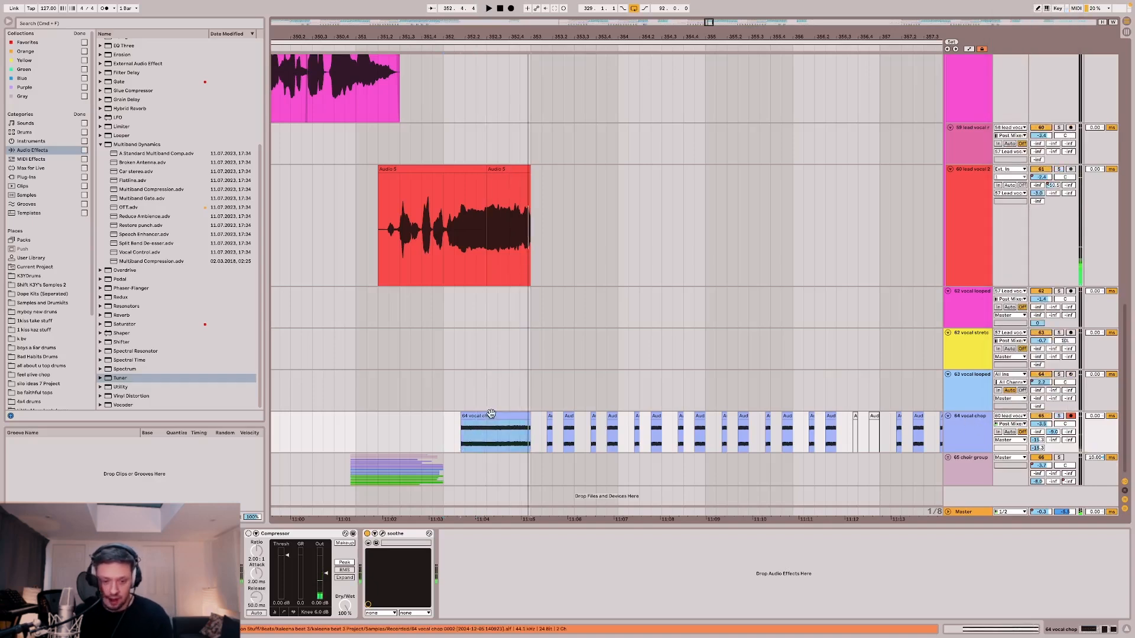
Delete the newly recorded clip between bars 352 and 353 on the vocal chop track.
left_click(491, 416)
key("Delete")
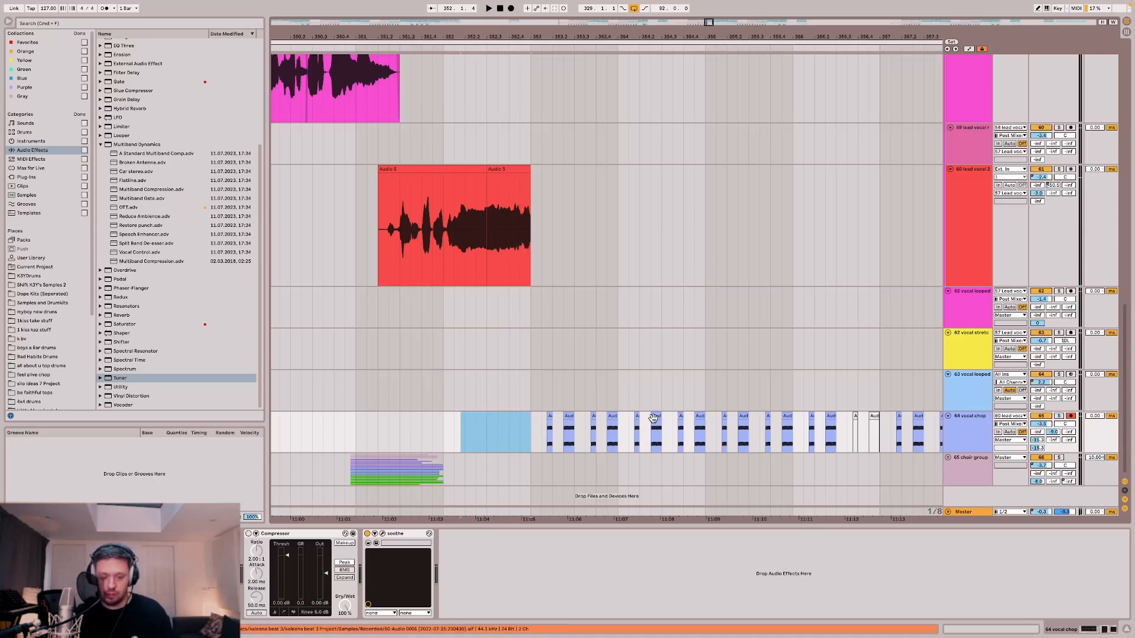
left_click(537, 428)
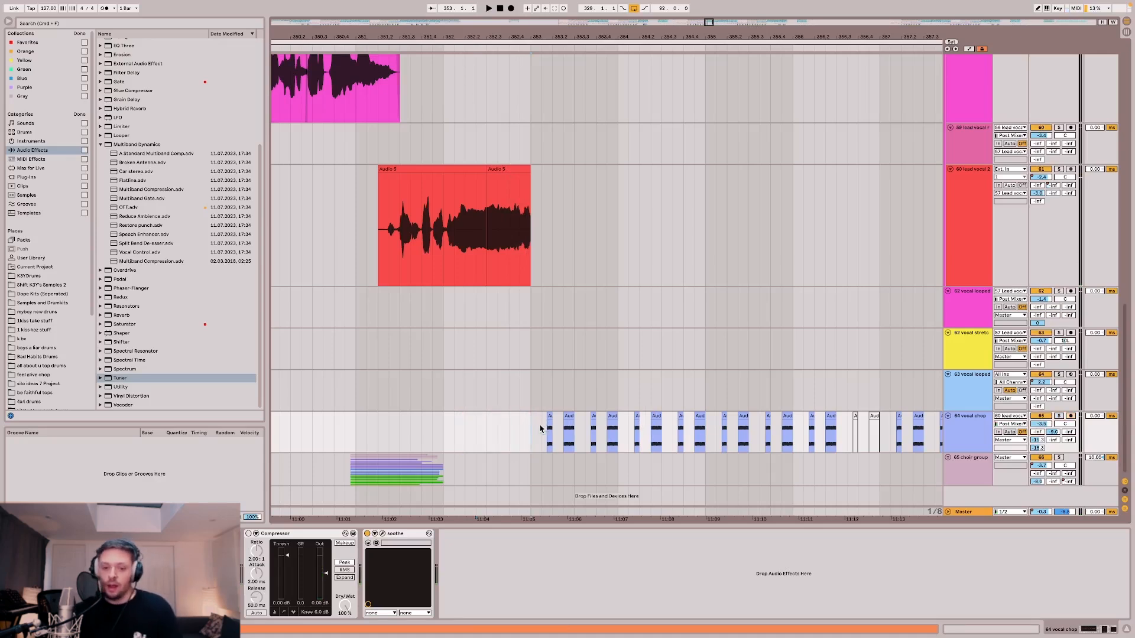
Play the arrangement from the middle of bar 352 through both sections of the vocal chops.
scroll(628, 428, "down", 3)
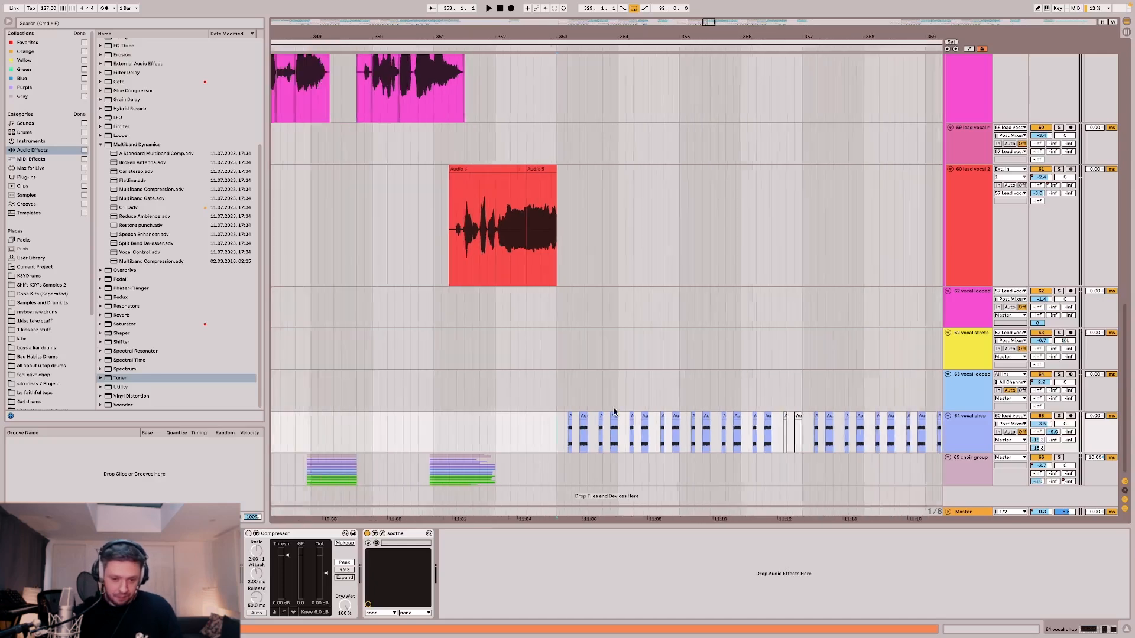
left_click(545, 423)
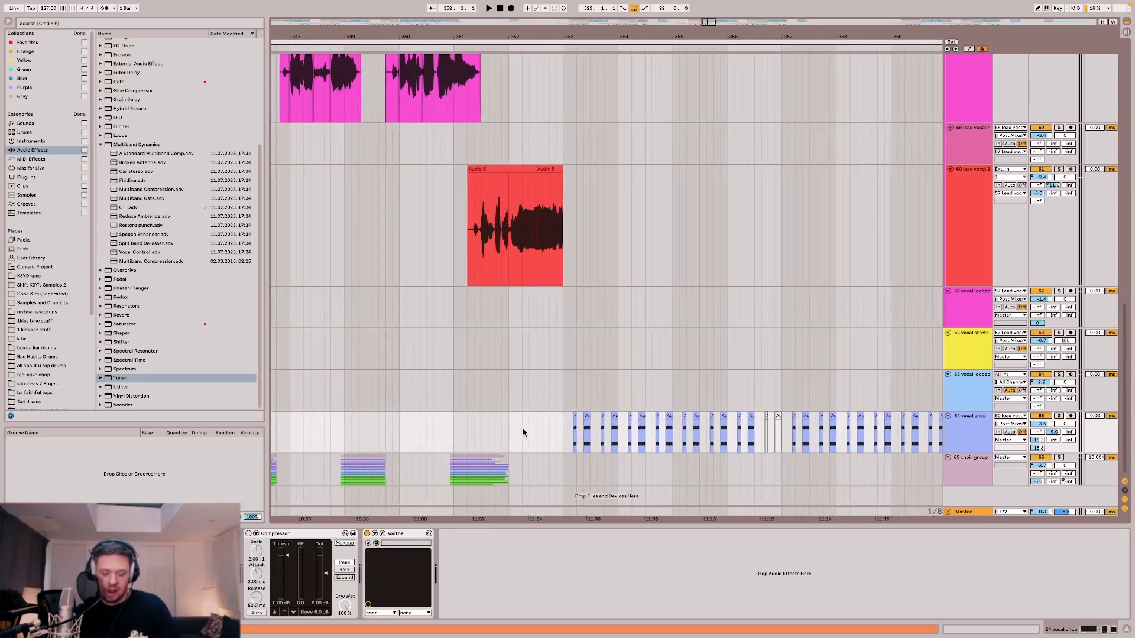
key("space")
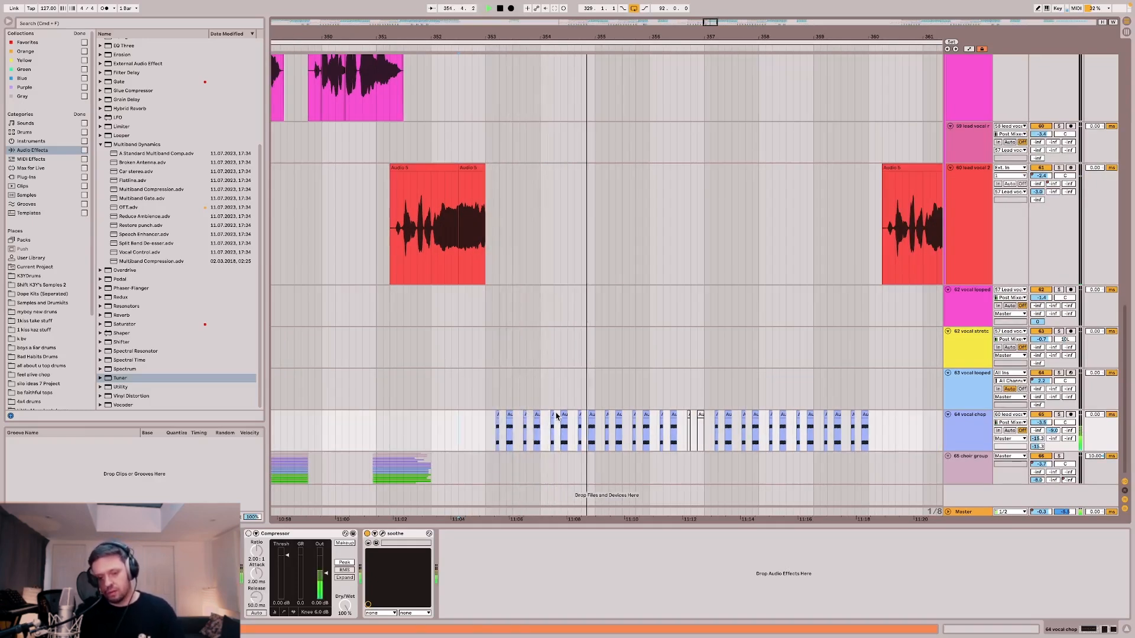
scroll(562, 412, "down", 3)
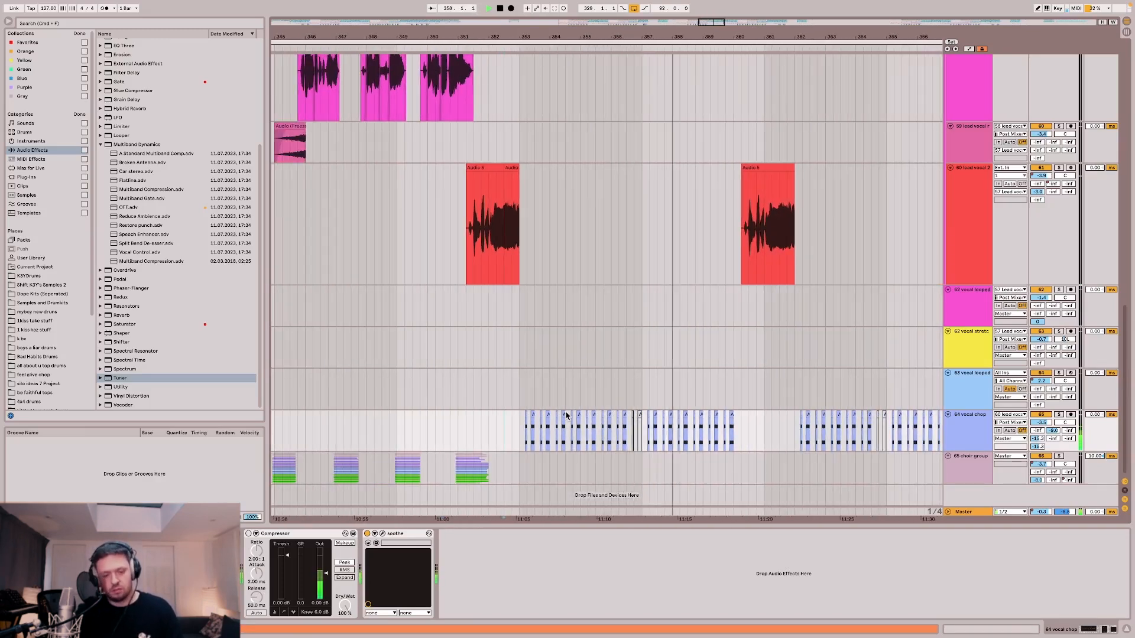
scroll(574, 412, "down", 3)
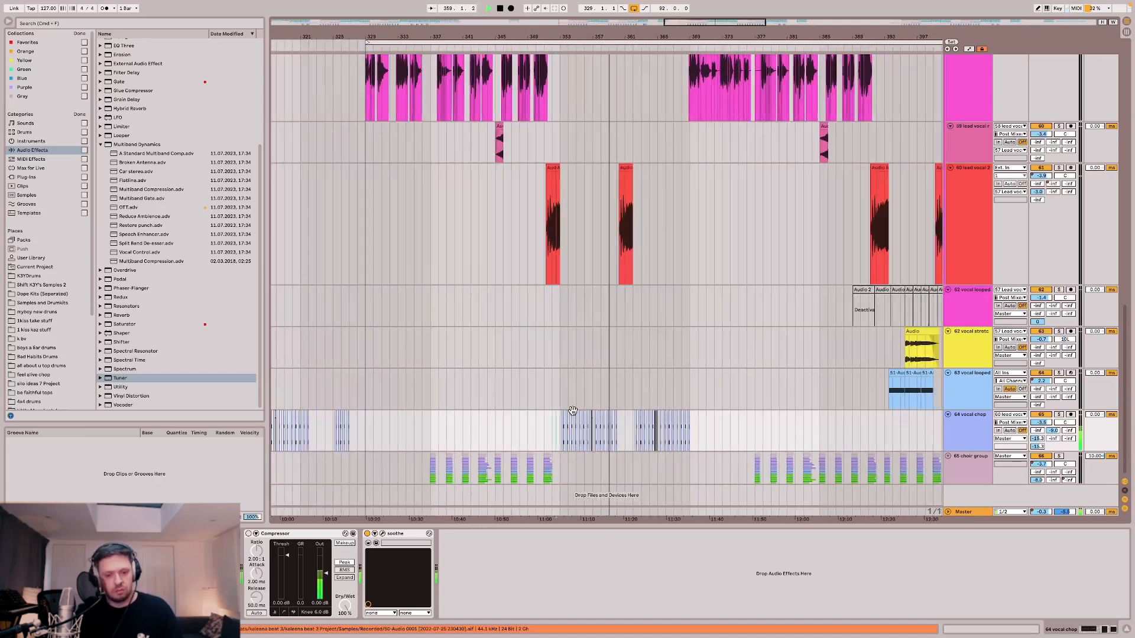
scroll(572, 410, "right", 1)
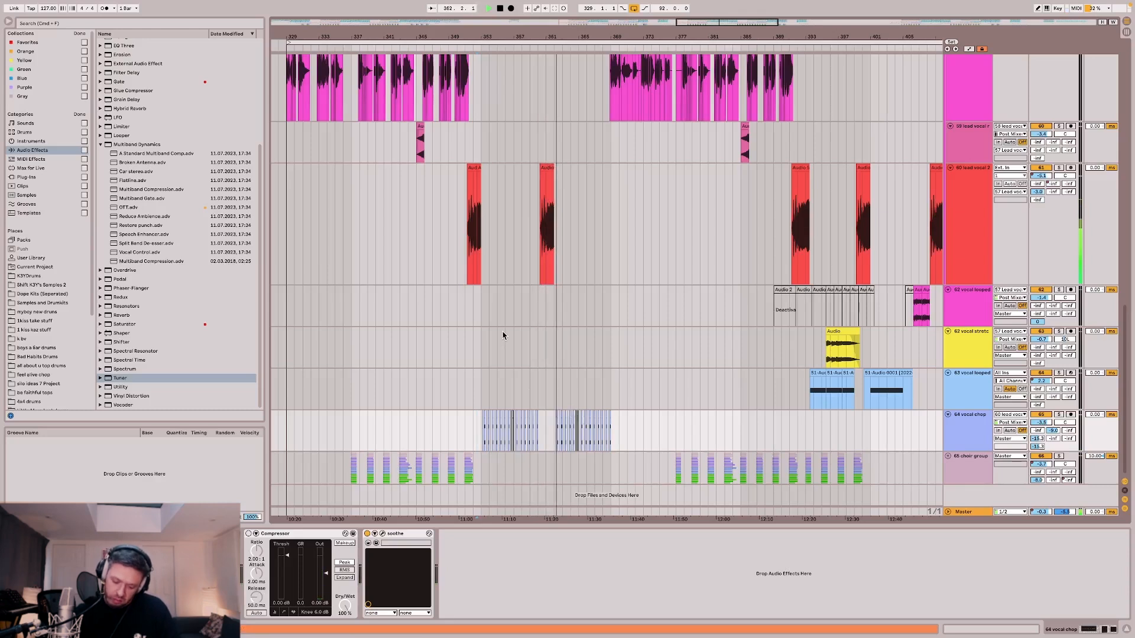
key("space")
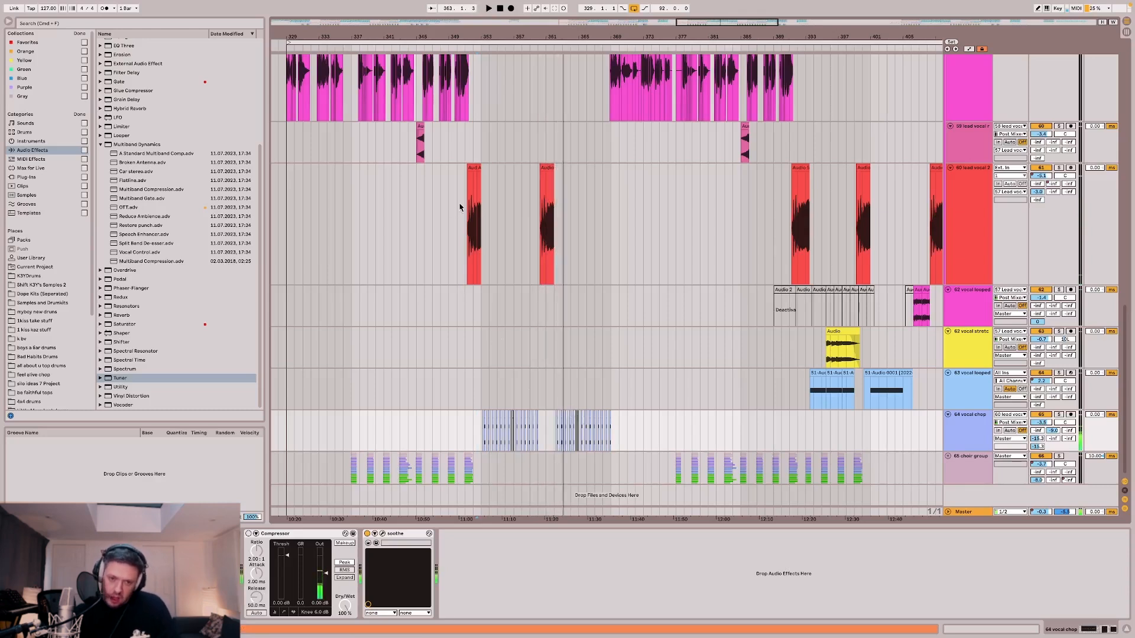
Replay the transition from lead vocal 2's held note at bar 352 into the vocal chops.
scroll(475, 212, "up", 5)
left_click(471, 210)
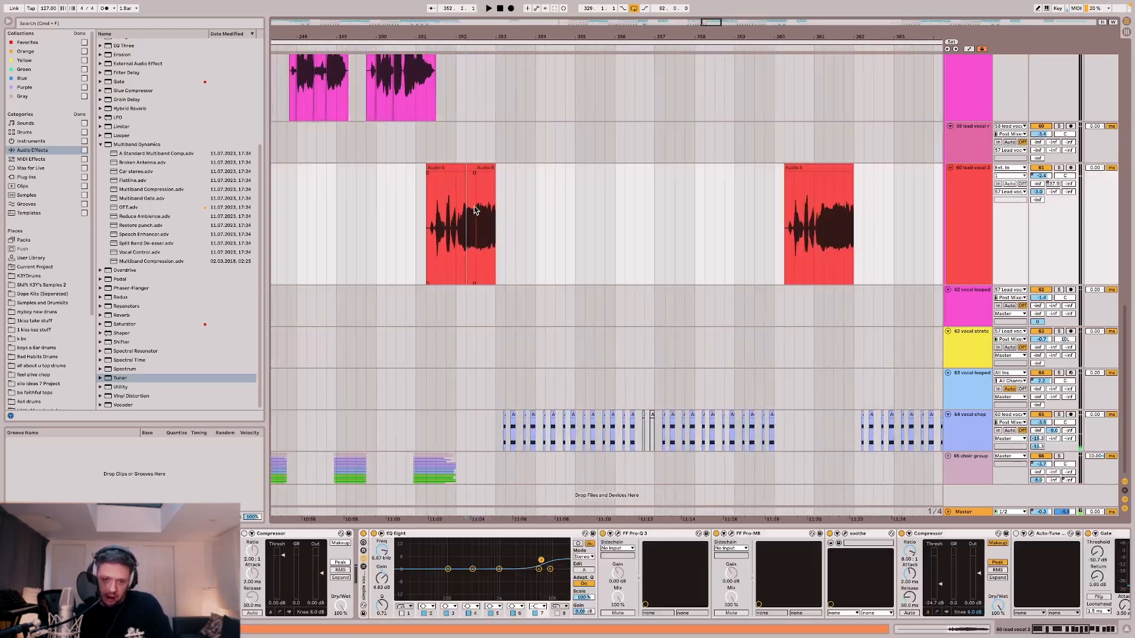
left_click(457, 366)
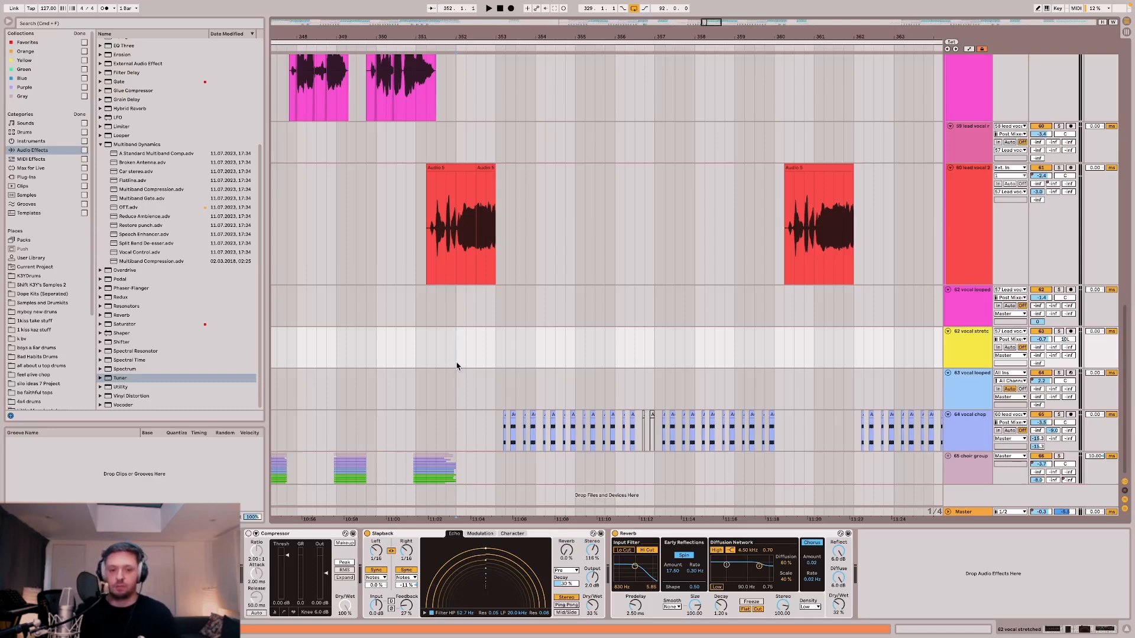
key("space")
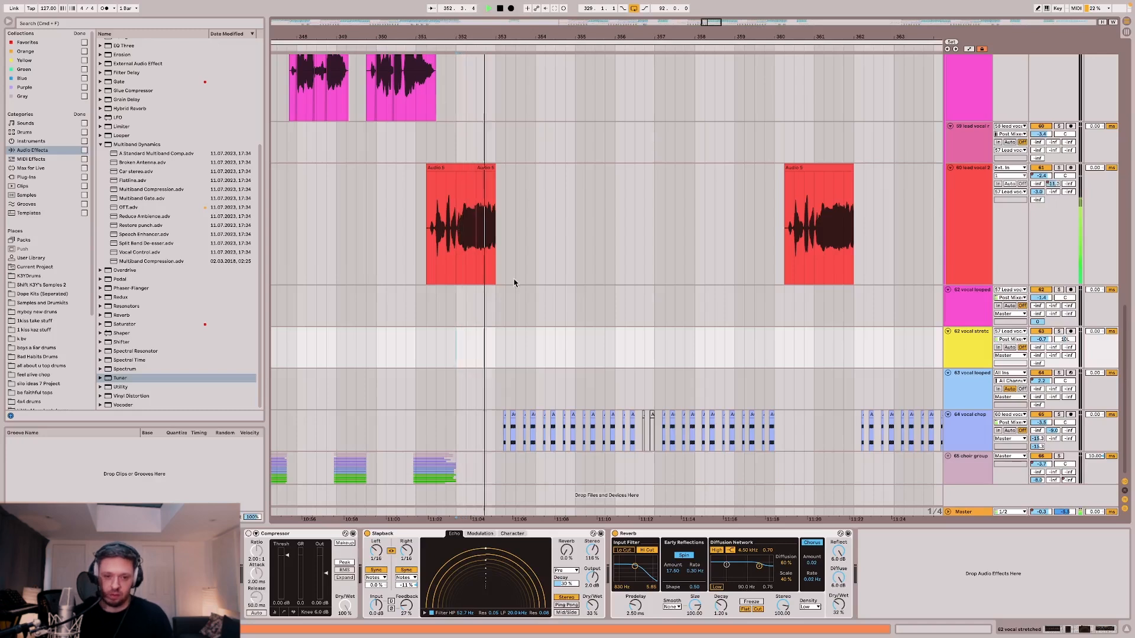
scroll(516, 282, "down", 2)
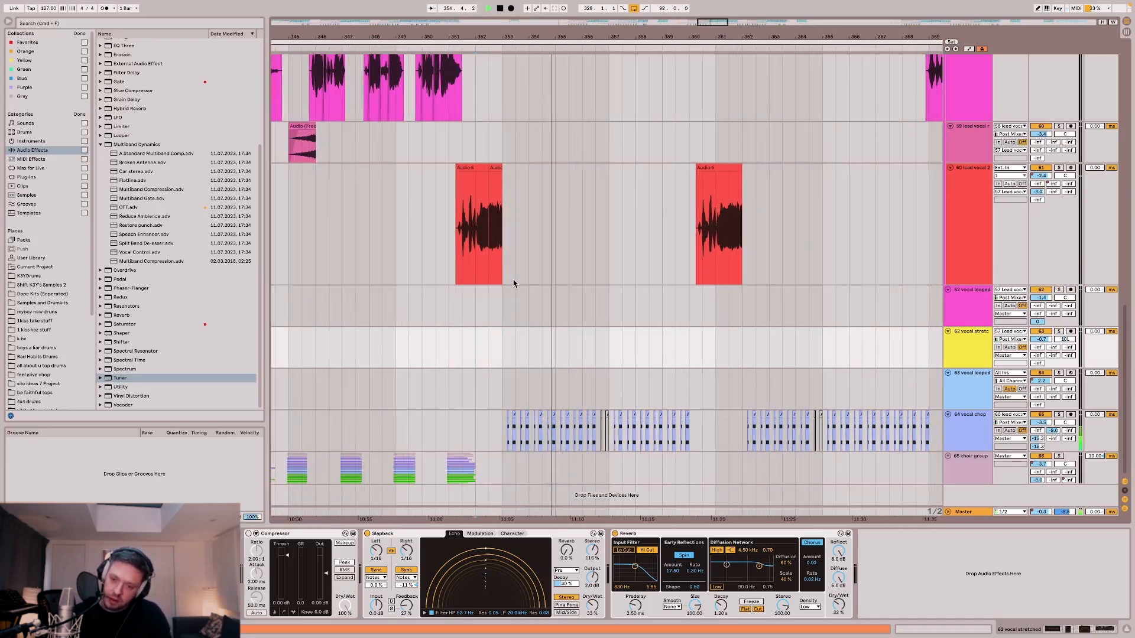
scroll(513, 284, "down", 2)
key("space")
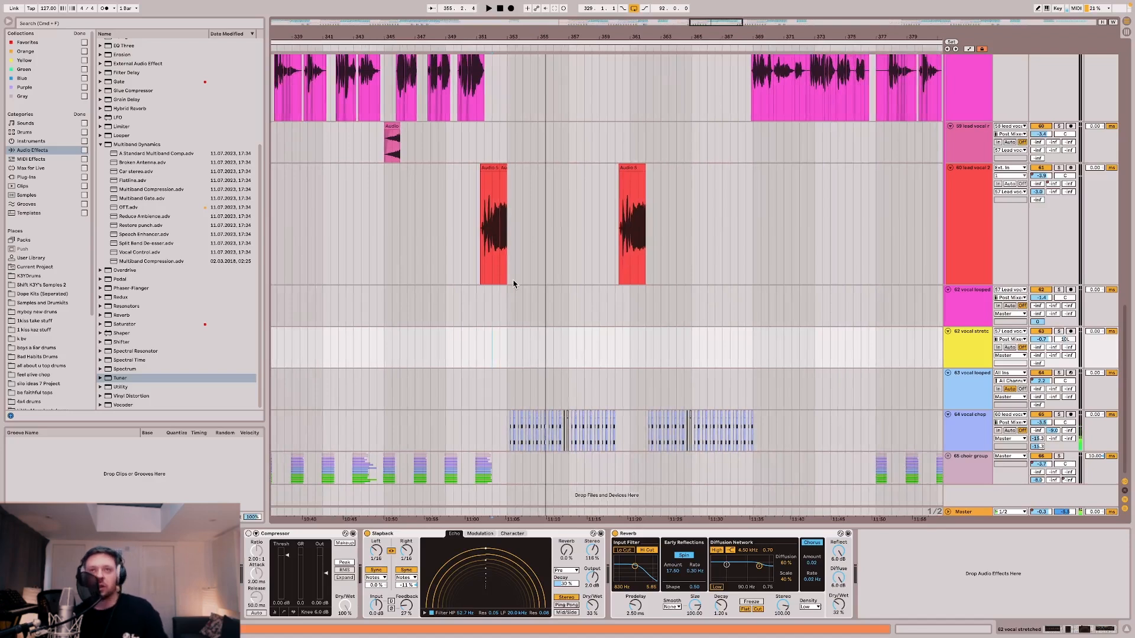
Bring the gal 2 track into view and play the arrangement from bar 354.
scroll(514, 284, "up", 10)
left_click(527, 219)
key("space")
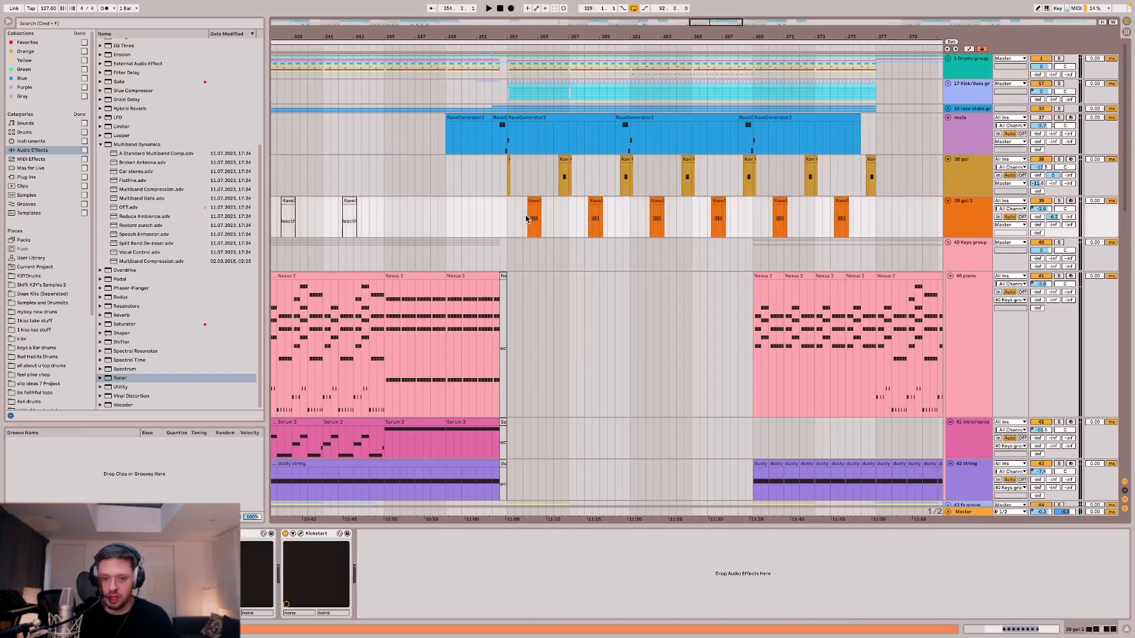
Return to the vocal chop track, solo it and audition its chops around bar 355.
scroll(940, 360, "down", 10)
left_click(1059, 415)
key("space")
key("space")
left_click(530, 387)
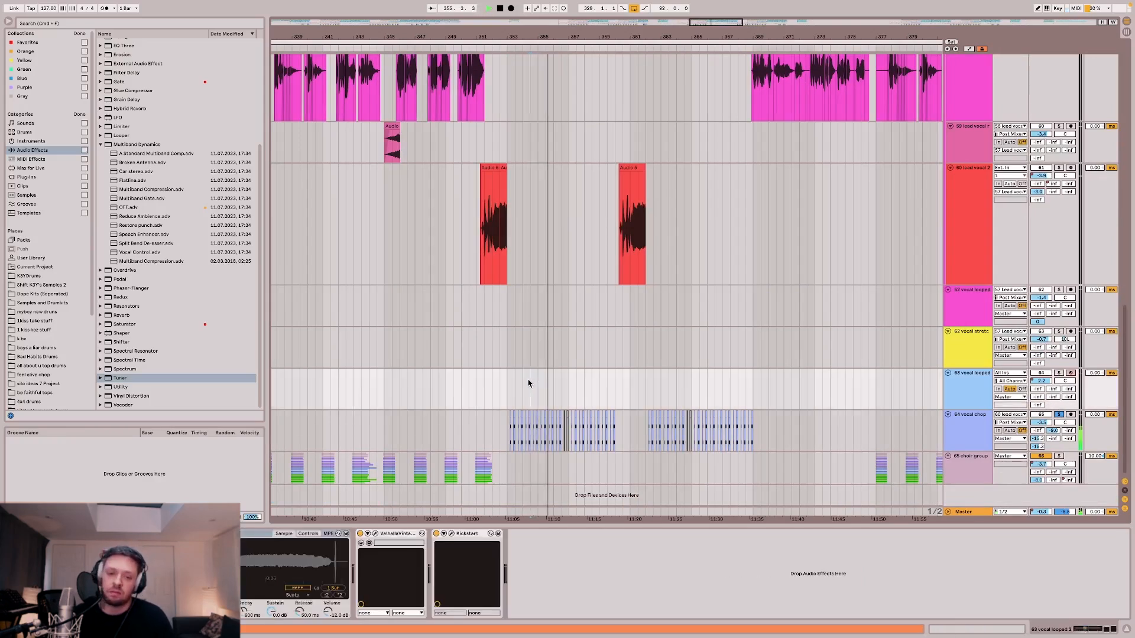
key("space")
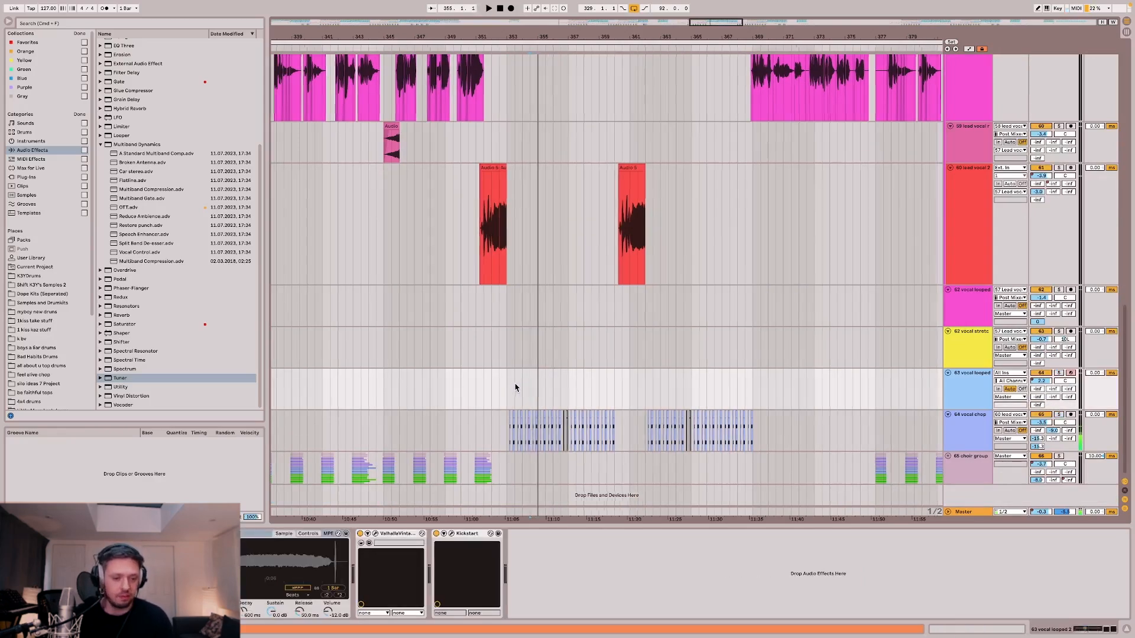
key("minus")
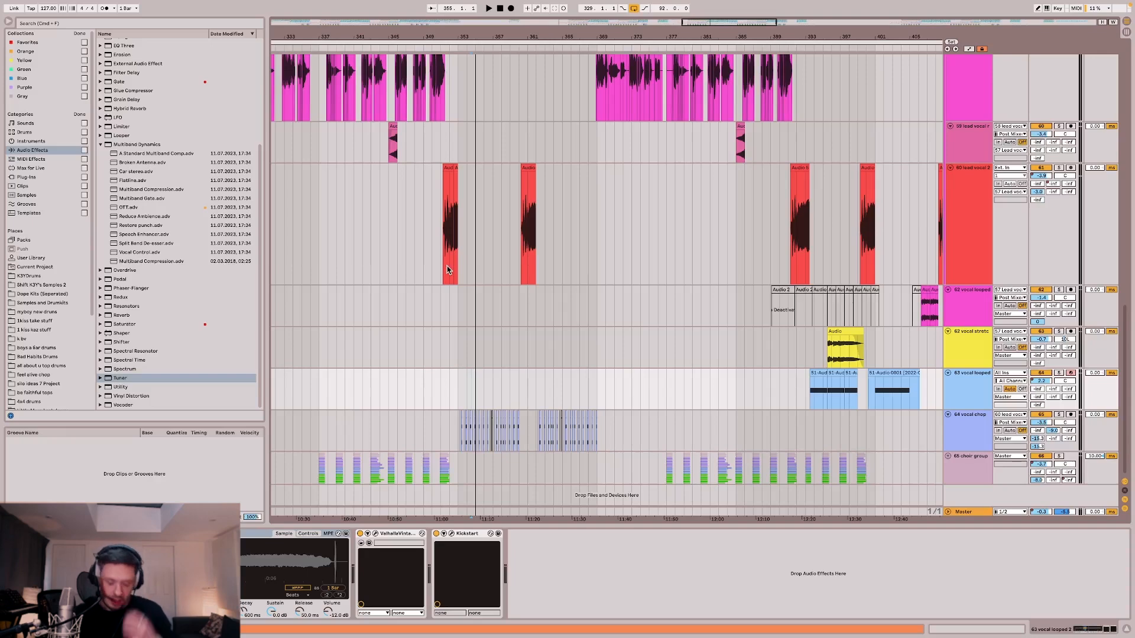
scroll(447, 270, "up", 1)
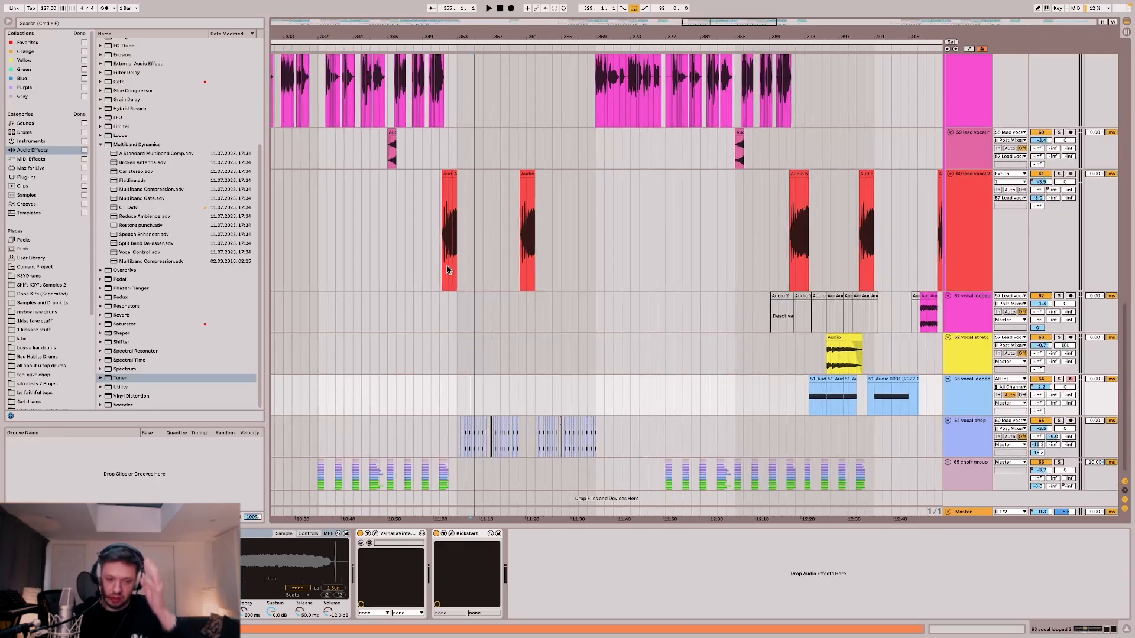
key("ctrl+Left")
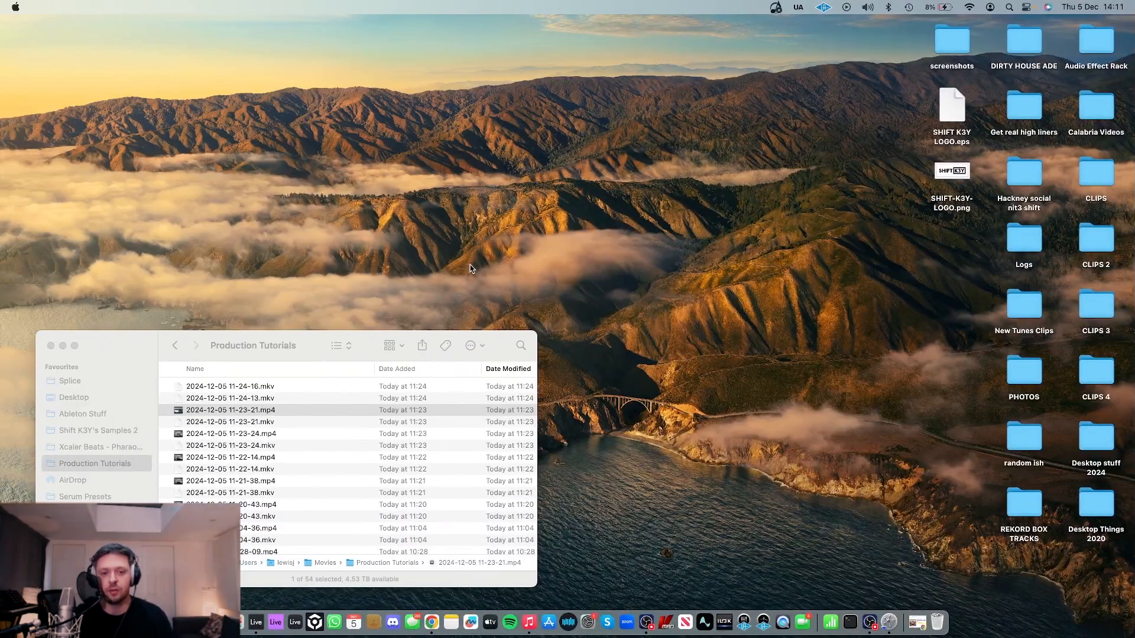
key("ctrl+Right")
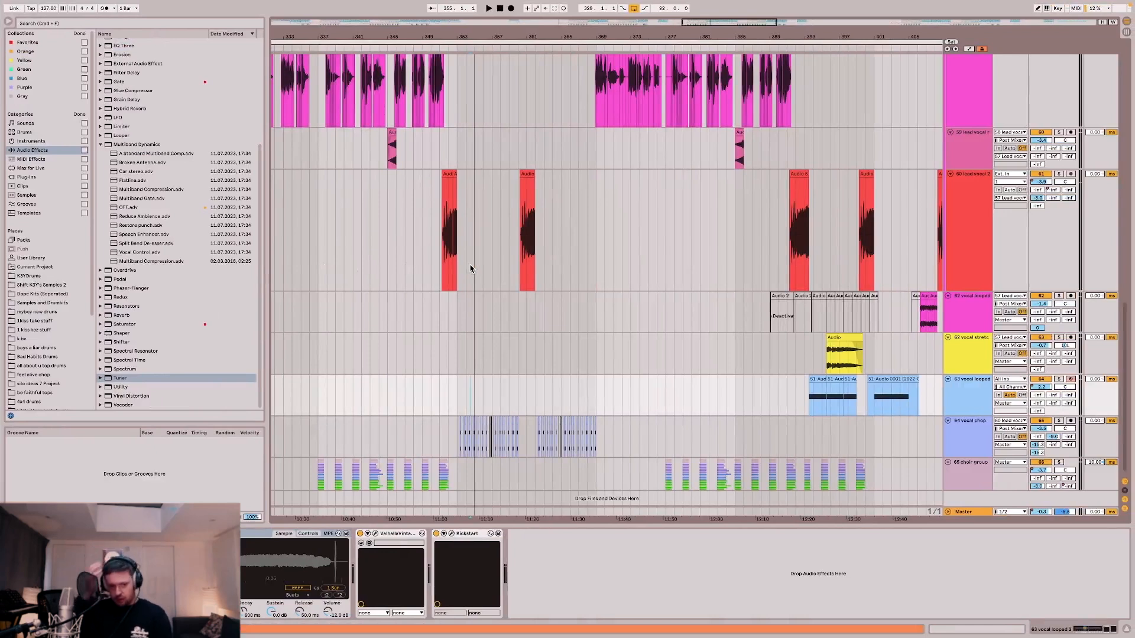
scroll(471, 269, "up", 5)
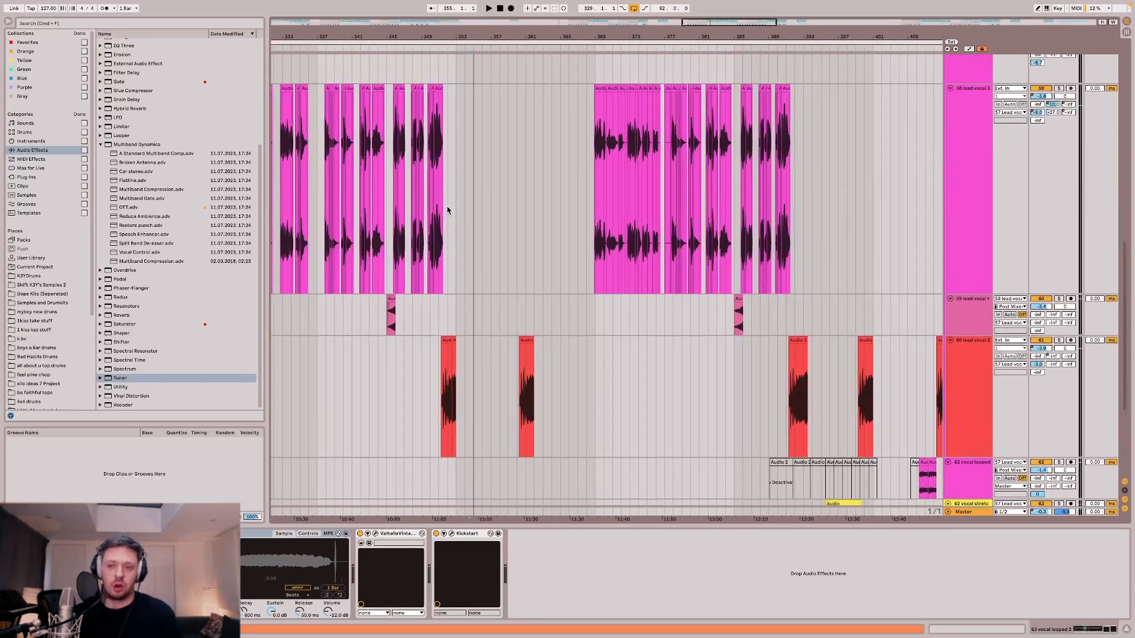
scroll(419, 208, "down", 5)
Arm the 64 vocal chop track and try recording audio into it from bar 345.
left_click(436, 393)
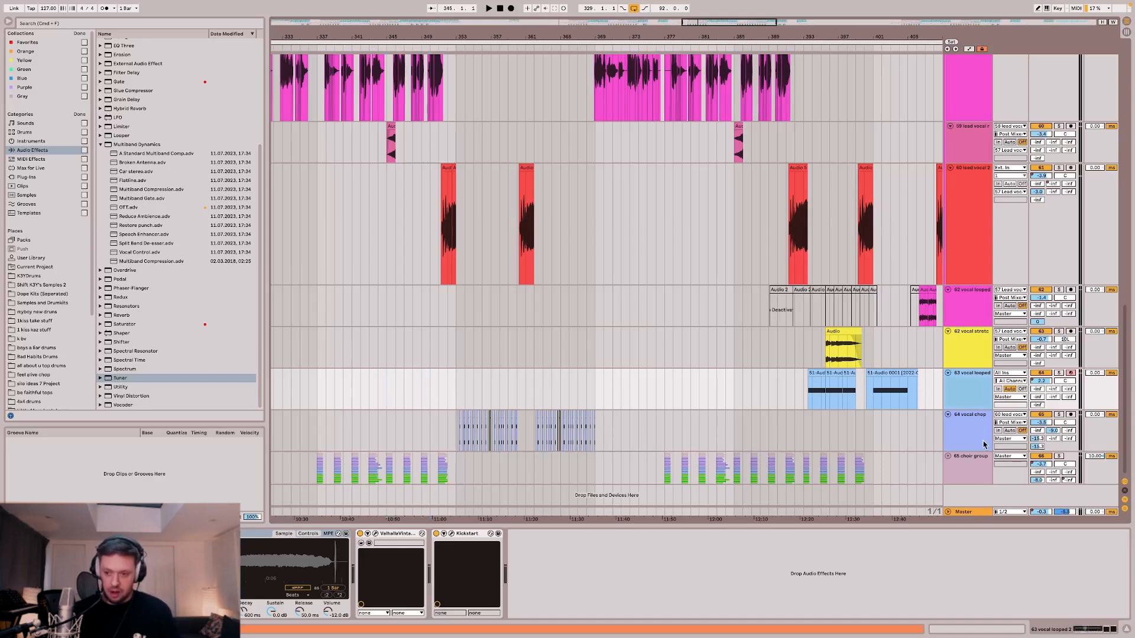
left_click(991, 441)
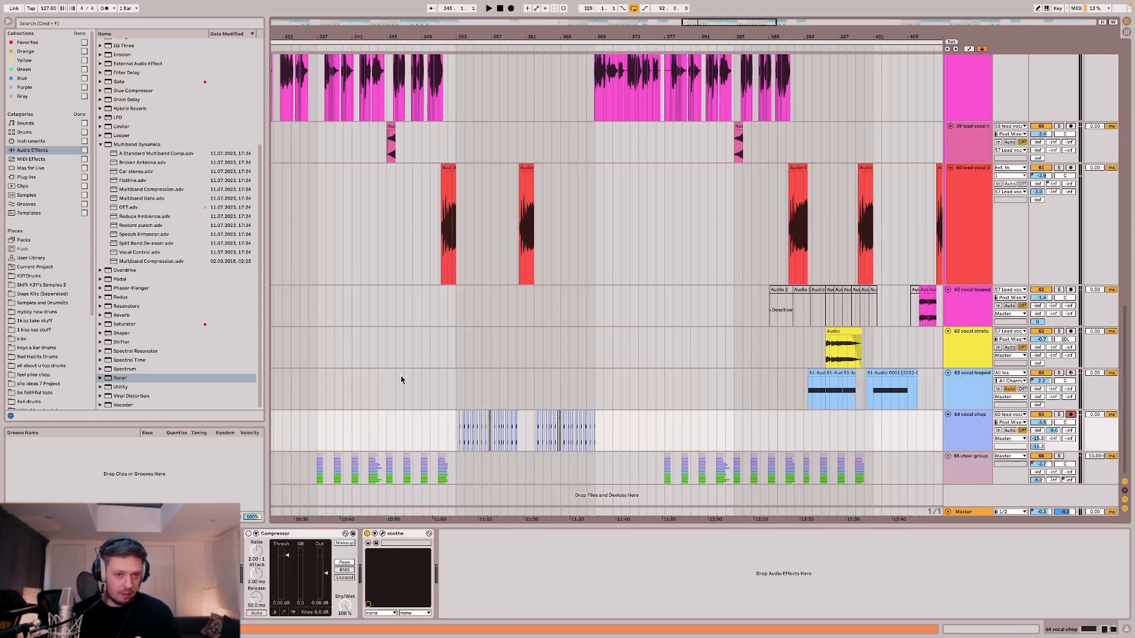
key("F9")
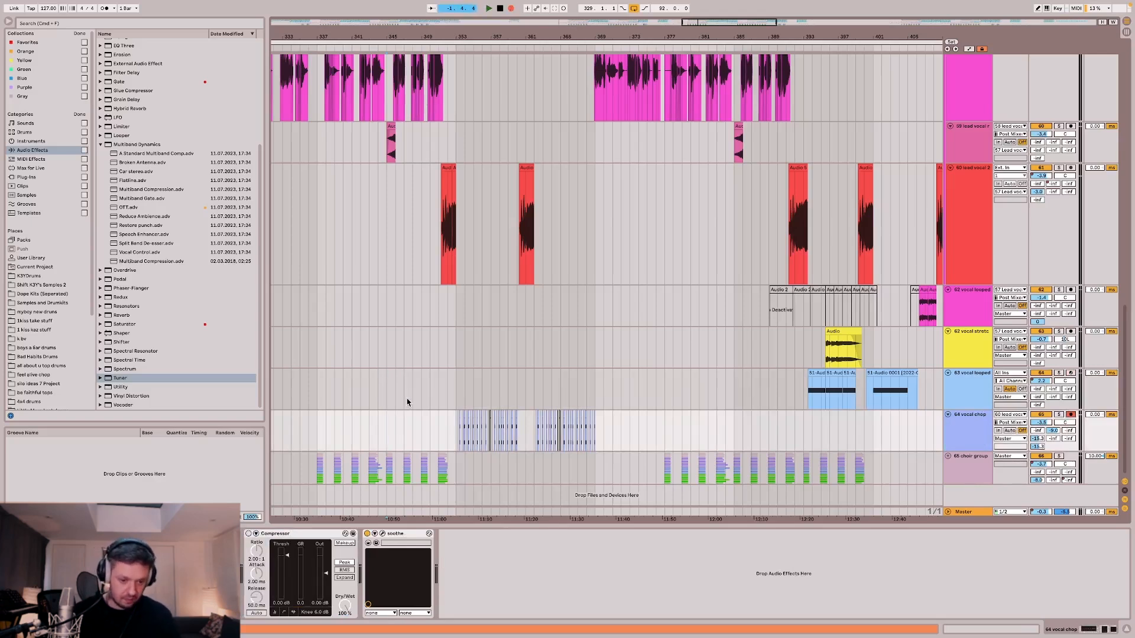
scroll(403, 387, "up", 5)
scroll(402, 386, "left", 2)
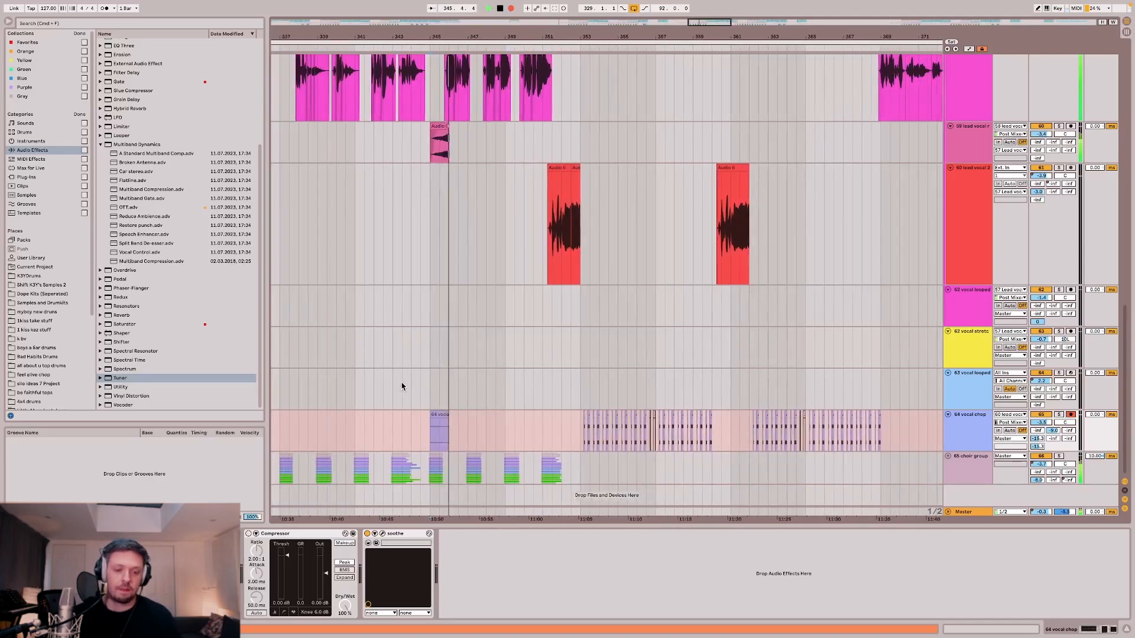
key("space")
Set the 64 vocal chop track's audio input to 58 lead vocal 1 and record the lead vocal phrase from bar 345.
left_click(1011, 414)
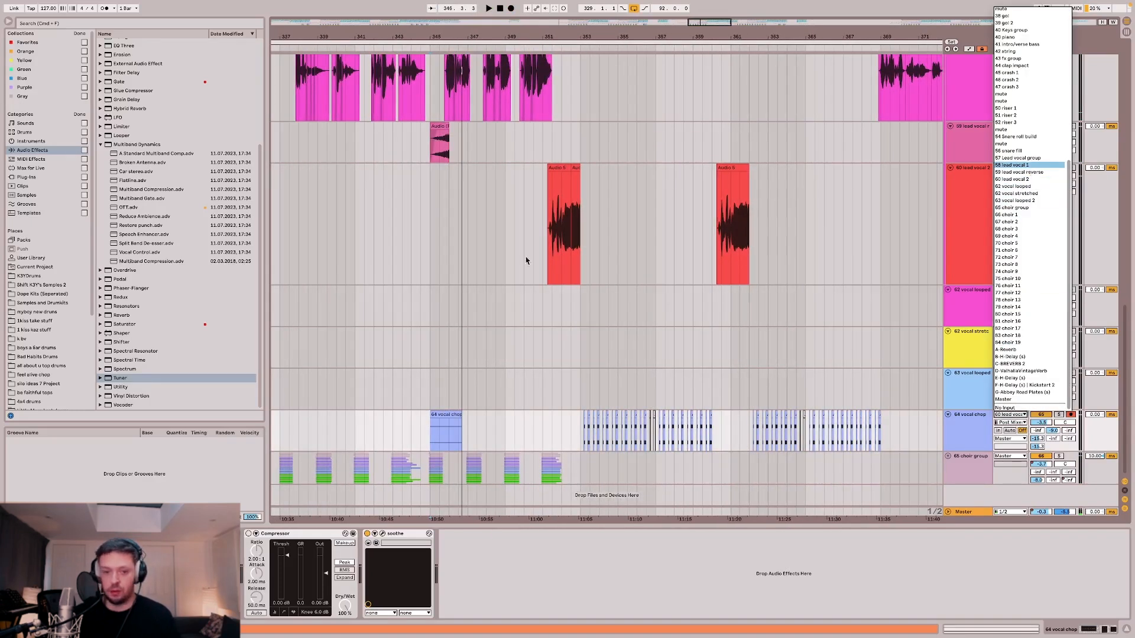
key("F9")
scroll(496, 381, "up", 6)
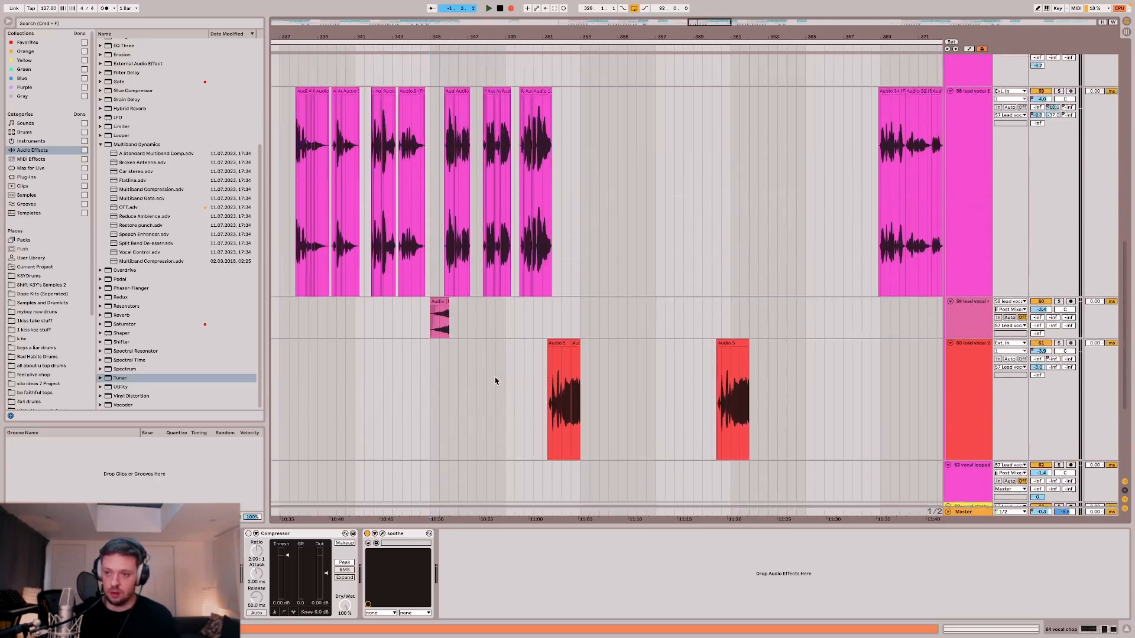
scroll(495, 381, "down", 5)
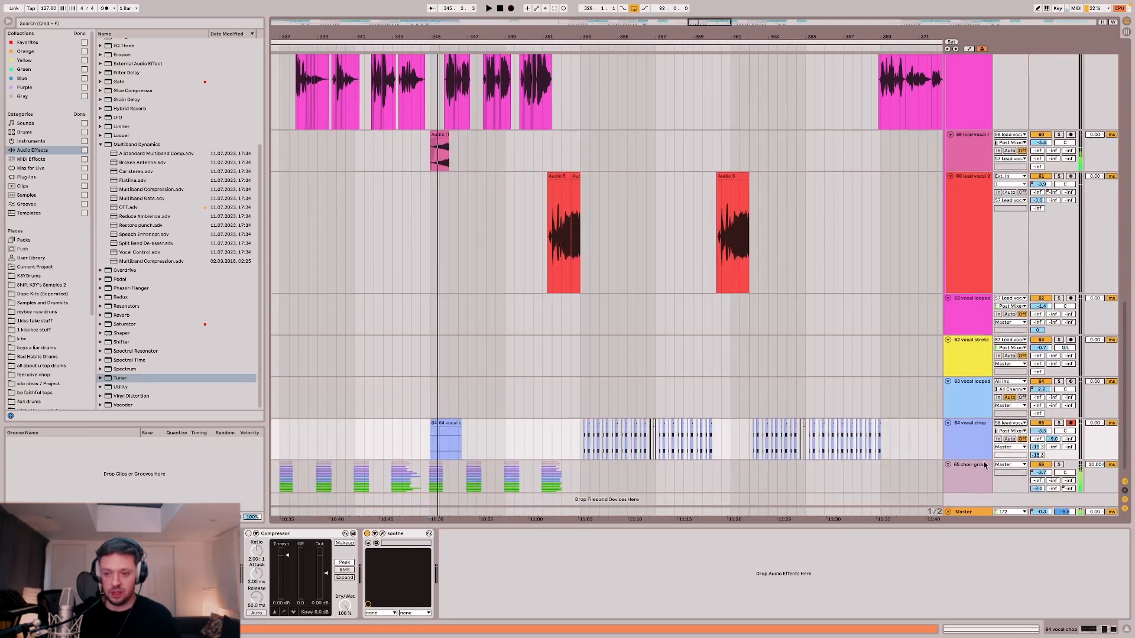
key("F9")
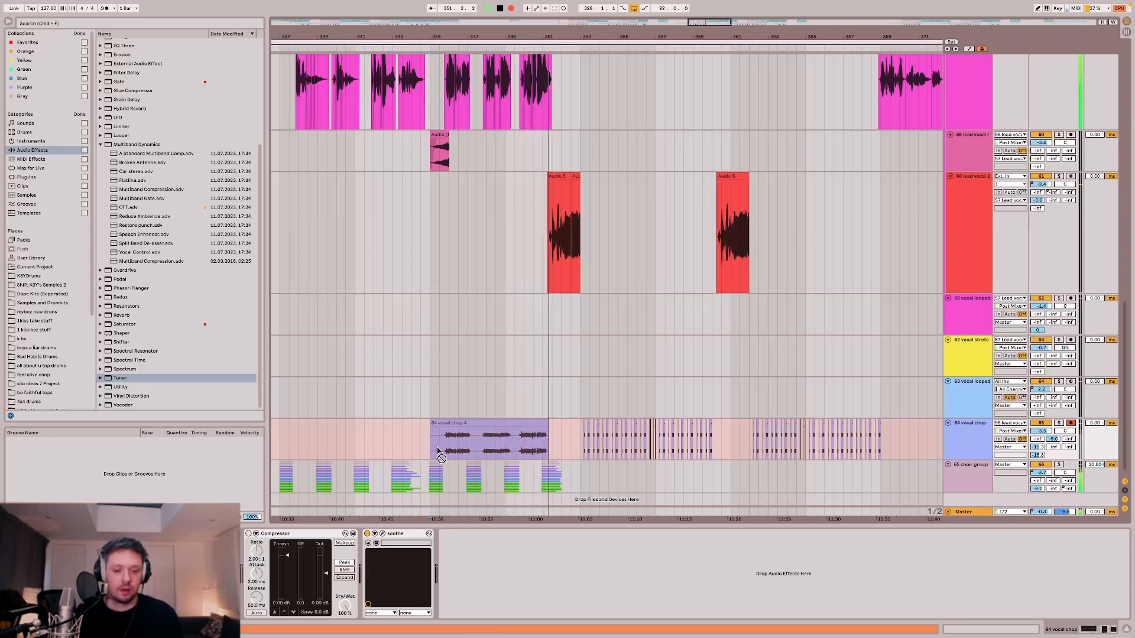
key("space")
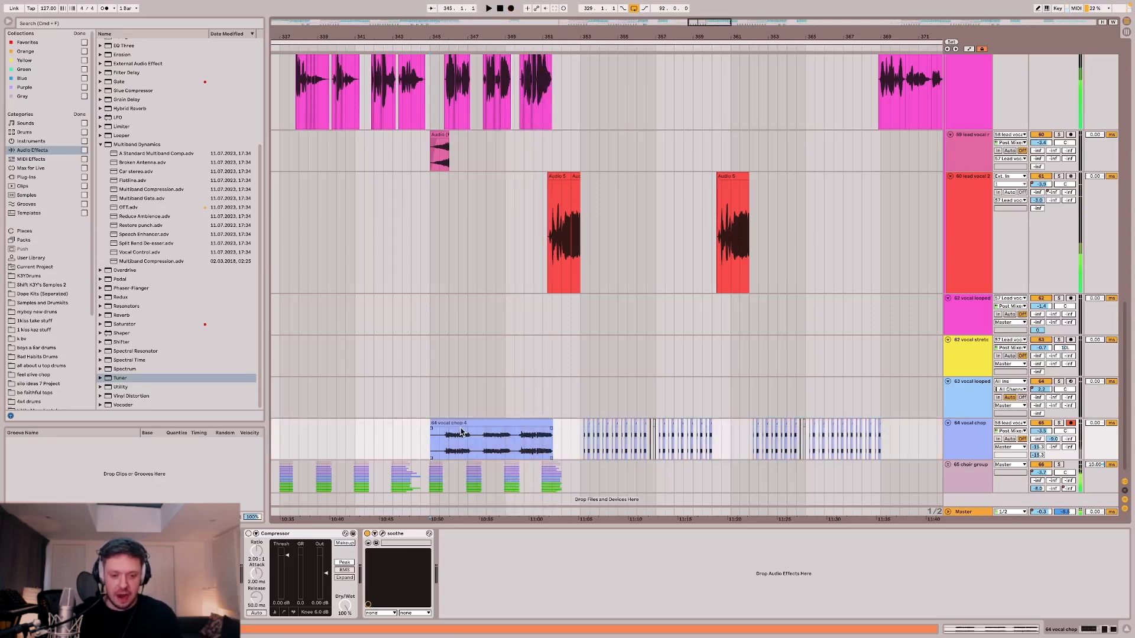
Insert a MIDI track below 64 vocal chop and move the recorded vocal clip into it as a Simpler sample.
key("super+shift+t")
key("Delete")
left_click(560, 487)
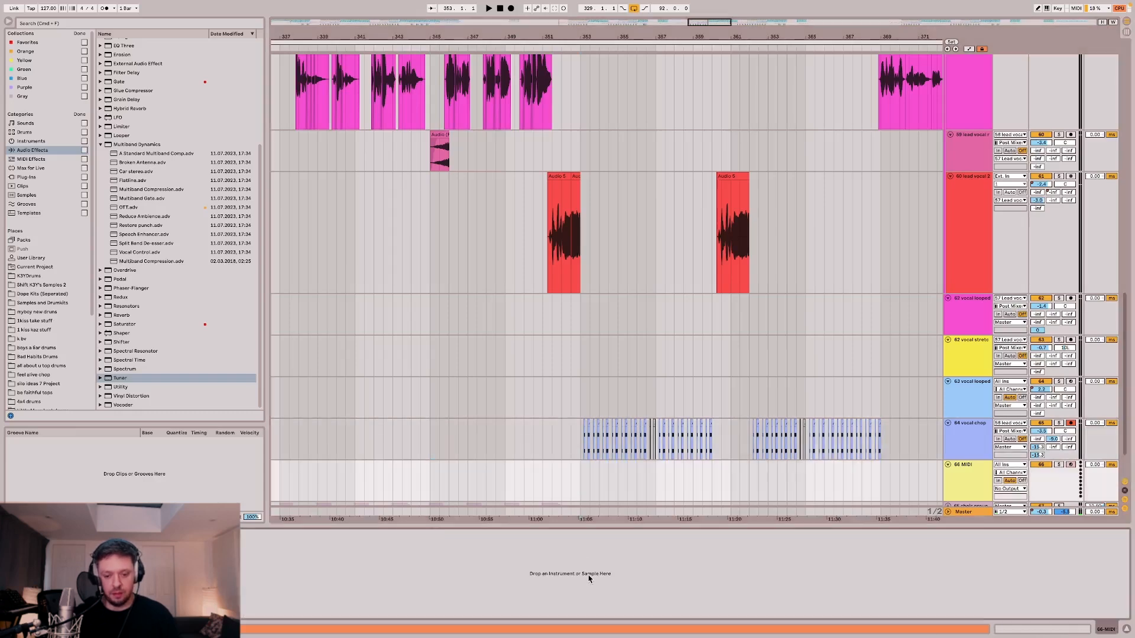
left_click_drag(590, 584, 590, 584)
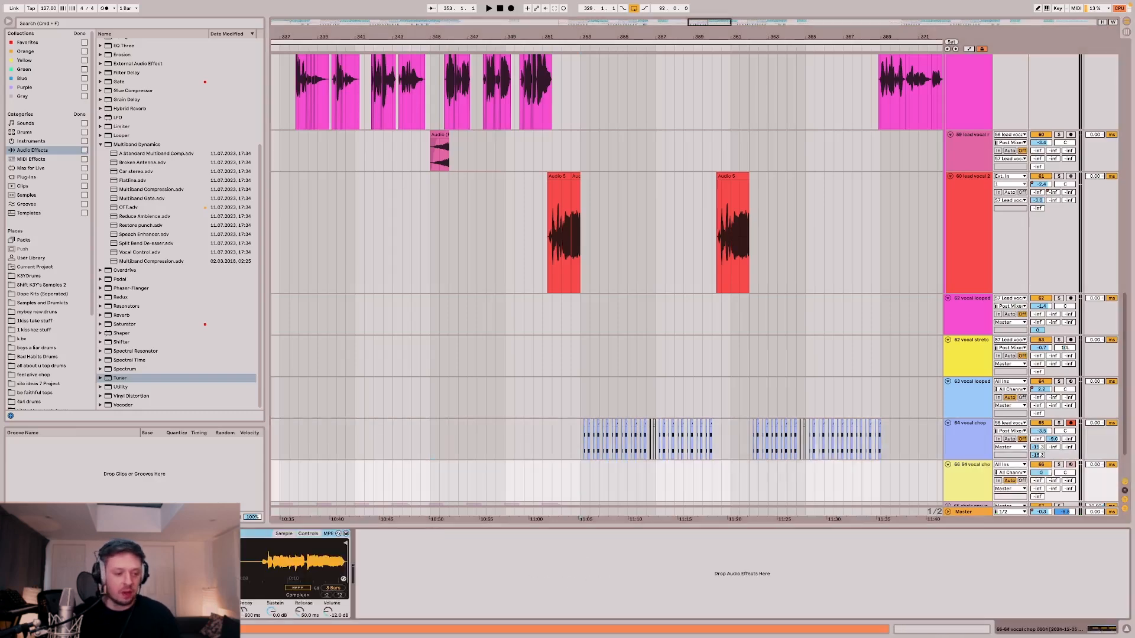
Switch Simpler to Slice mode for the recorded vocal and disarm the 64 vocal chop track.
left_click(12, 602)
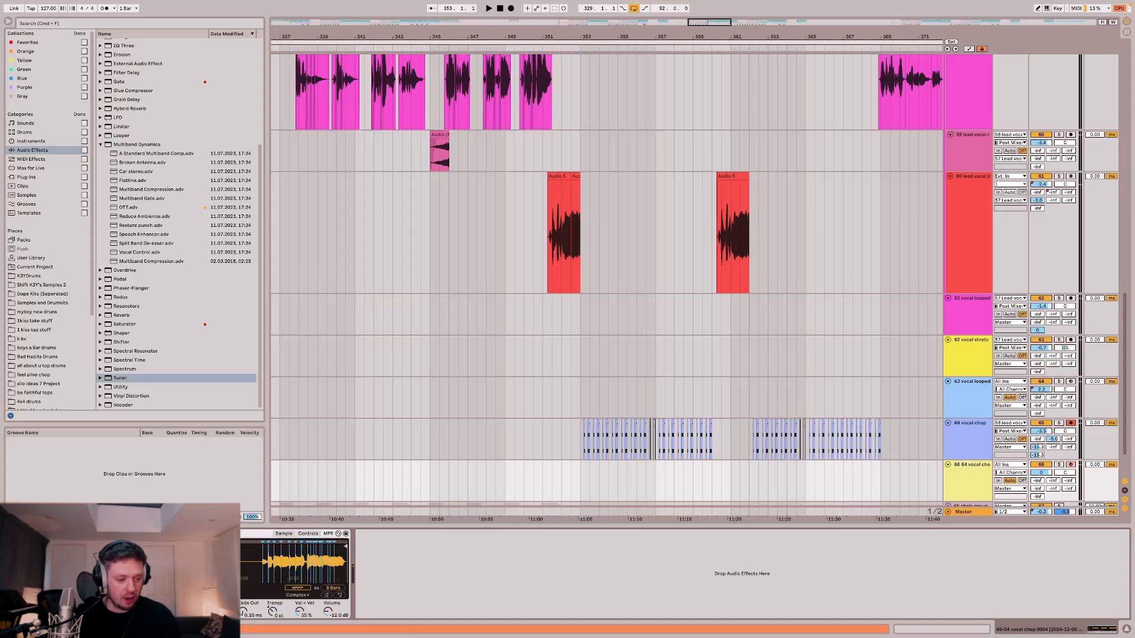
left_click(89, 595)
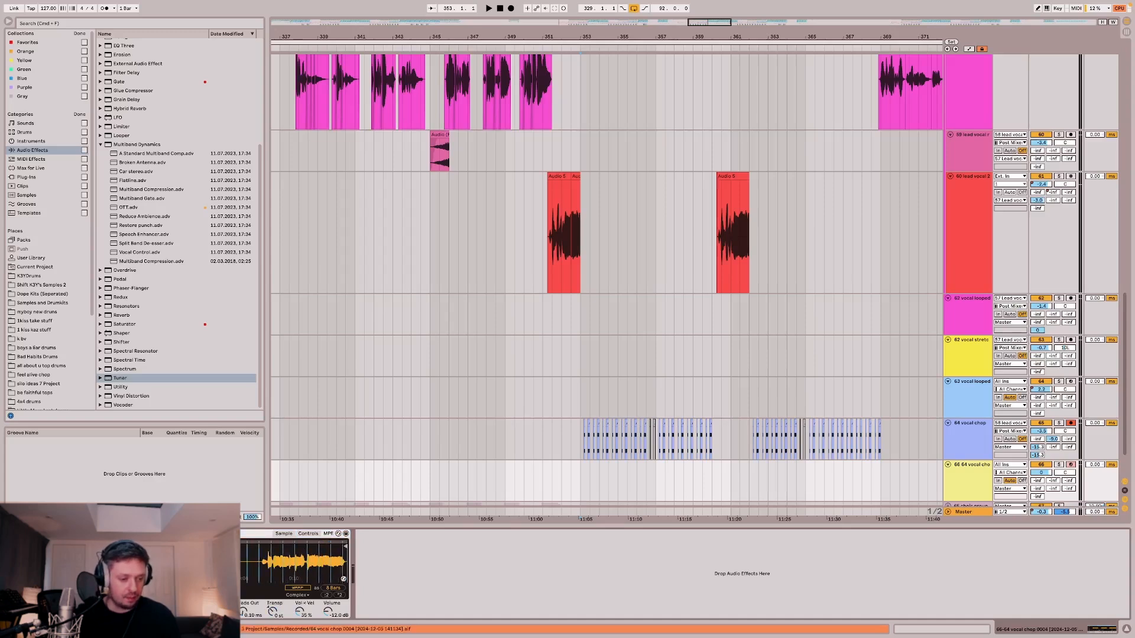
left_click_drag(98, 559, 97, 602)
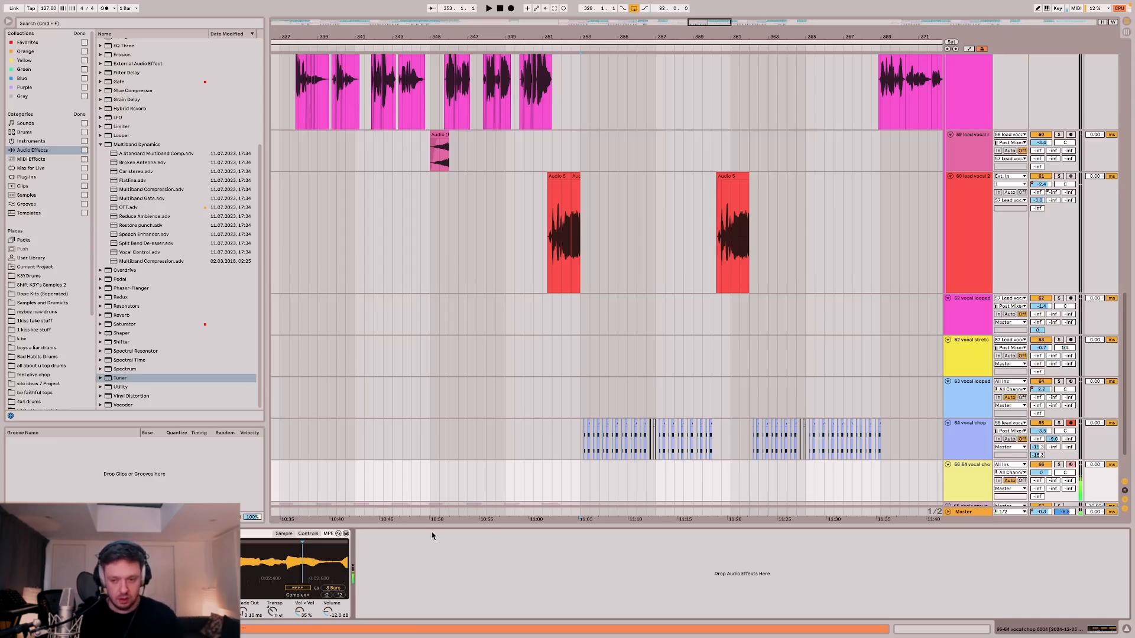
left_click(1070, 424)
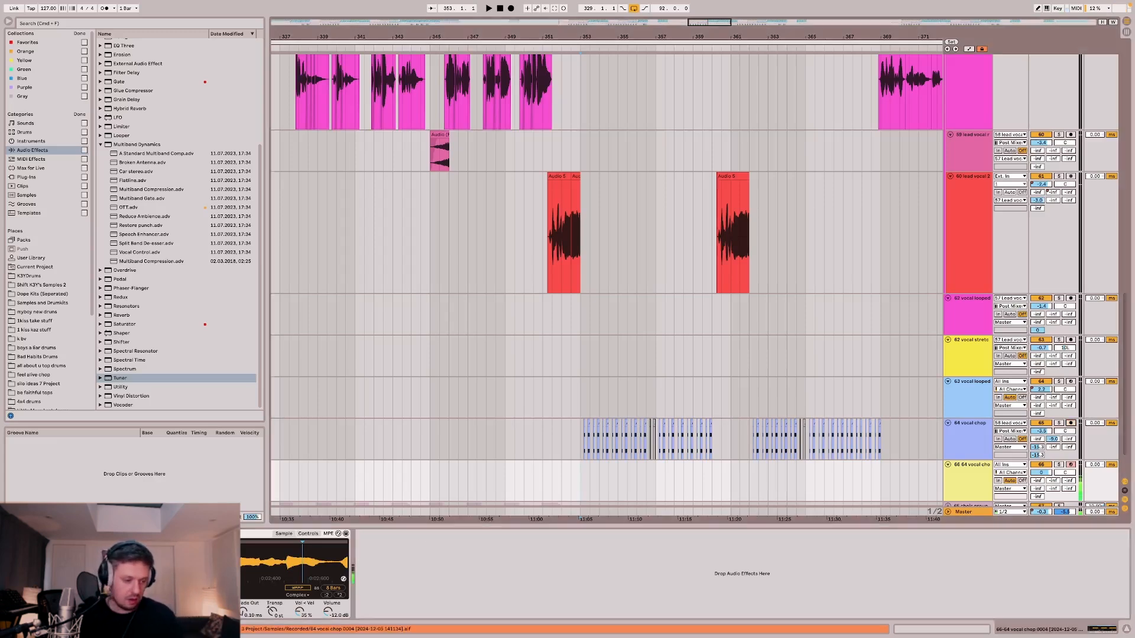
Adjust the slicing of the vocal sample in Simpler and raise its volume to -3.84 dB.
left_click(142, 597)
left_click_drag(177, 564, 178, 532)
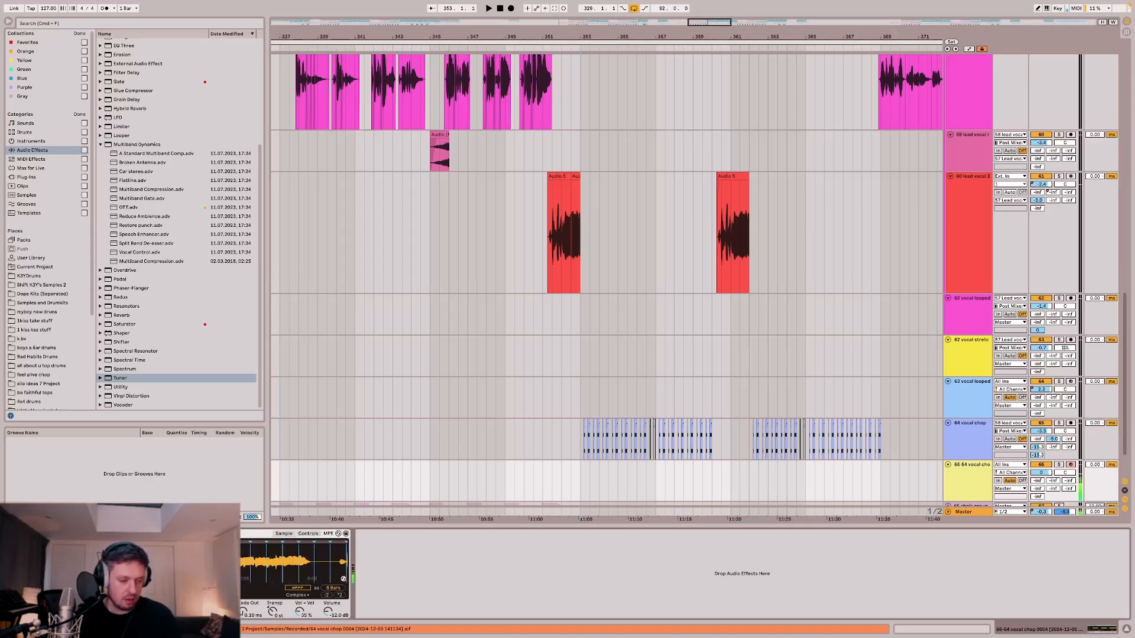
left_click_drag(296, 561, 236, 551)
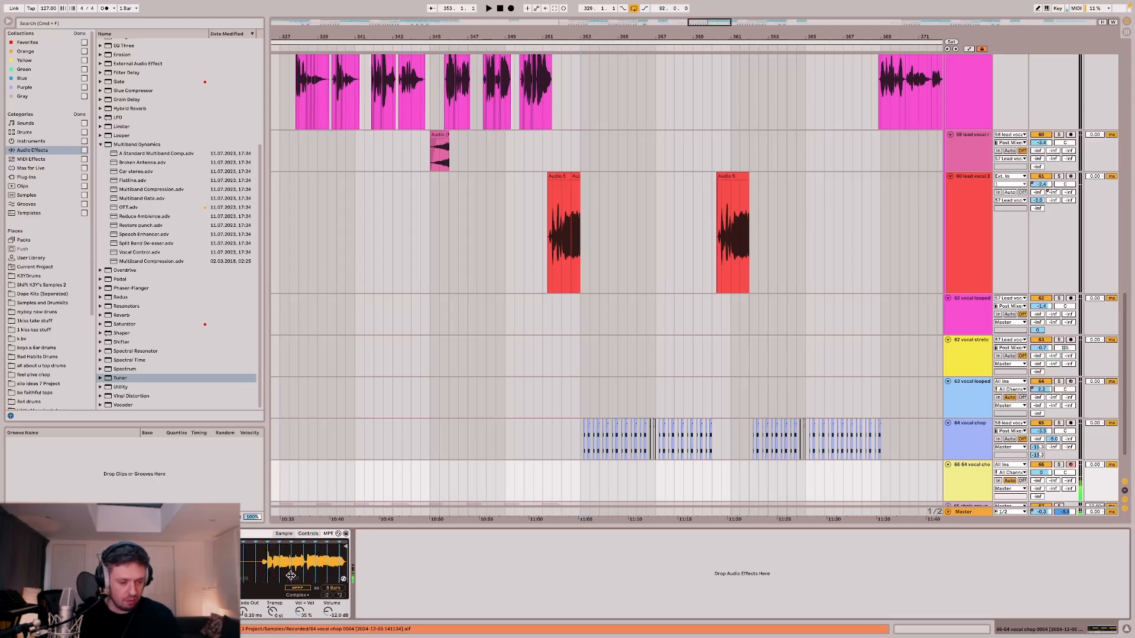
left_click_drag(291, 575, 250, 551)
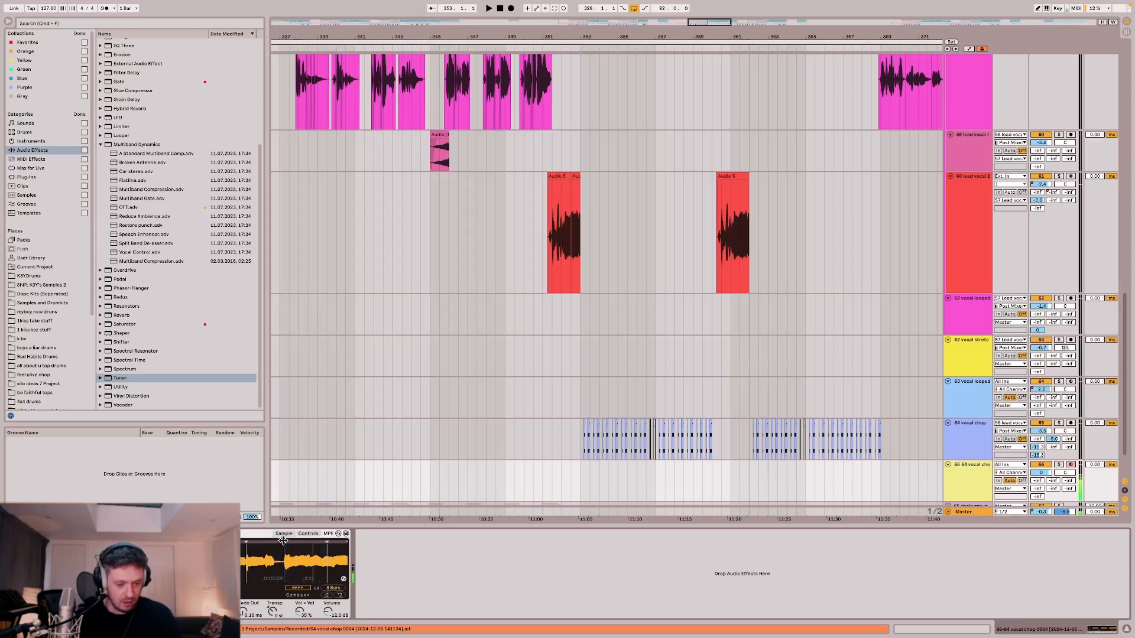
left_click_drag(301, 573, 300, 561)
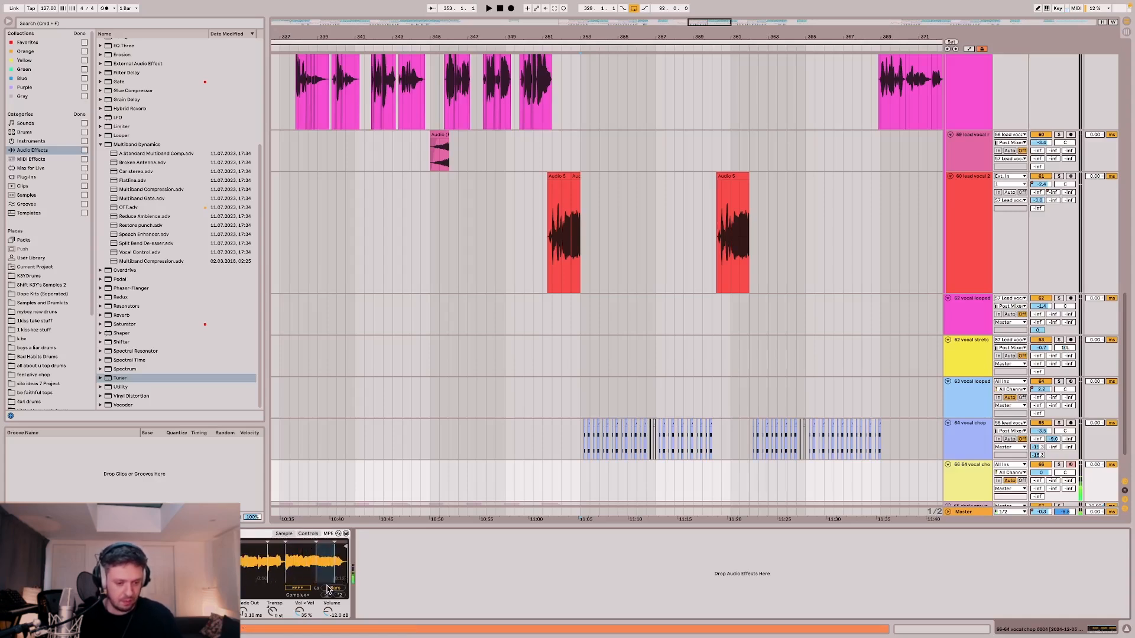
left_click_drag(329, 618, 331, 619)
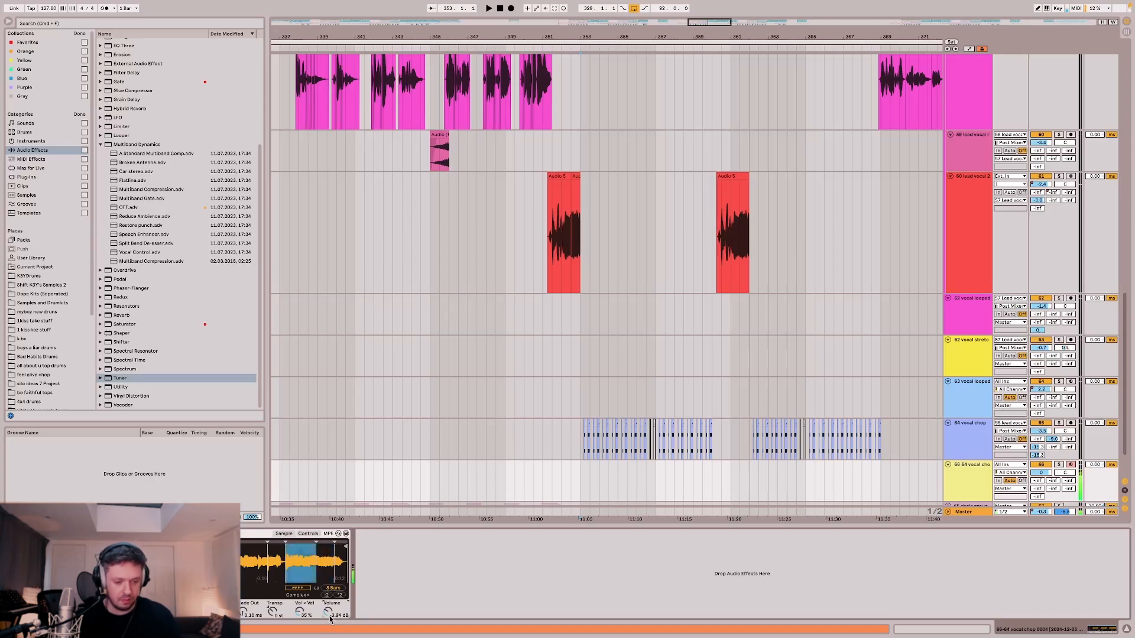
Play the arrangement from around bar 353 to audition the Simpler vocal slices against the track.
left_click(588, 474)
left_click(578, 480)
key("space")
left_click(573, 481)
key("space")
key("space")
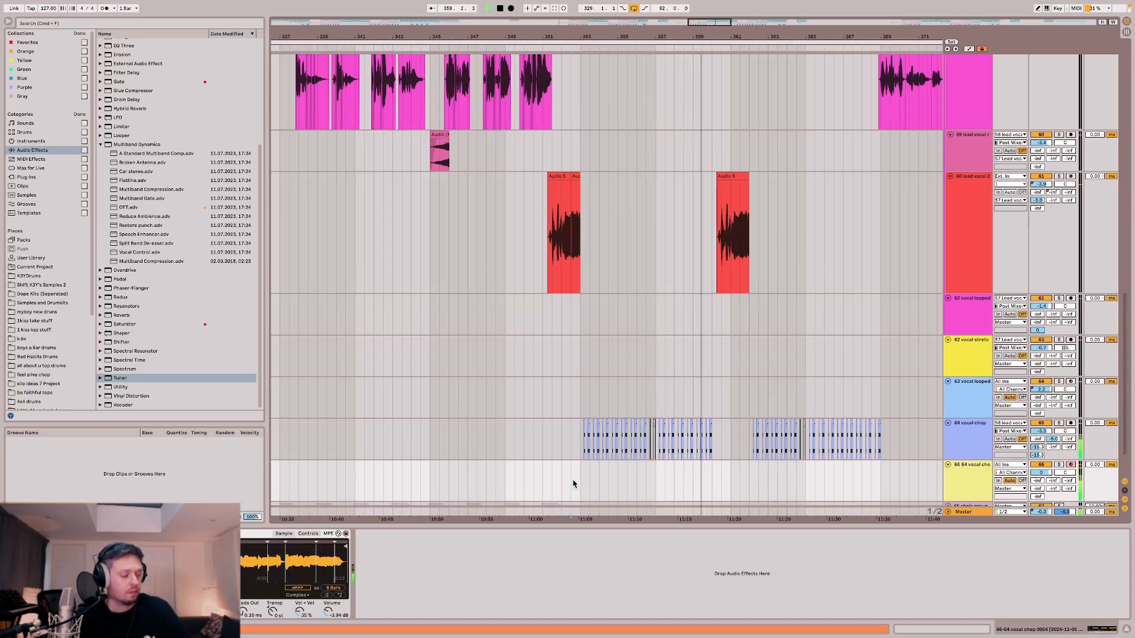
key("space")
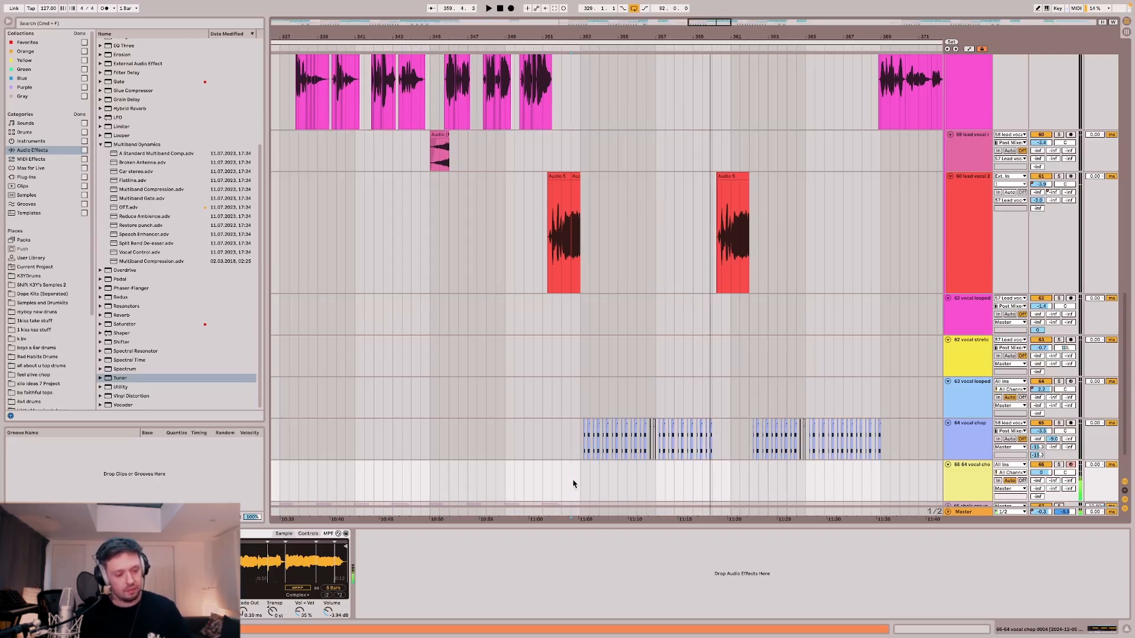
left_click_drag(212, 559, 211, 594)
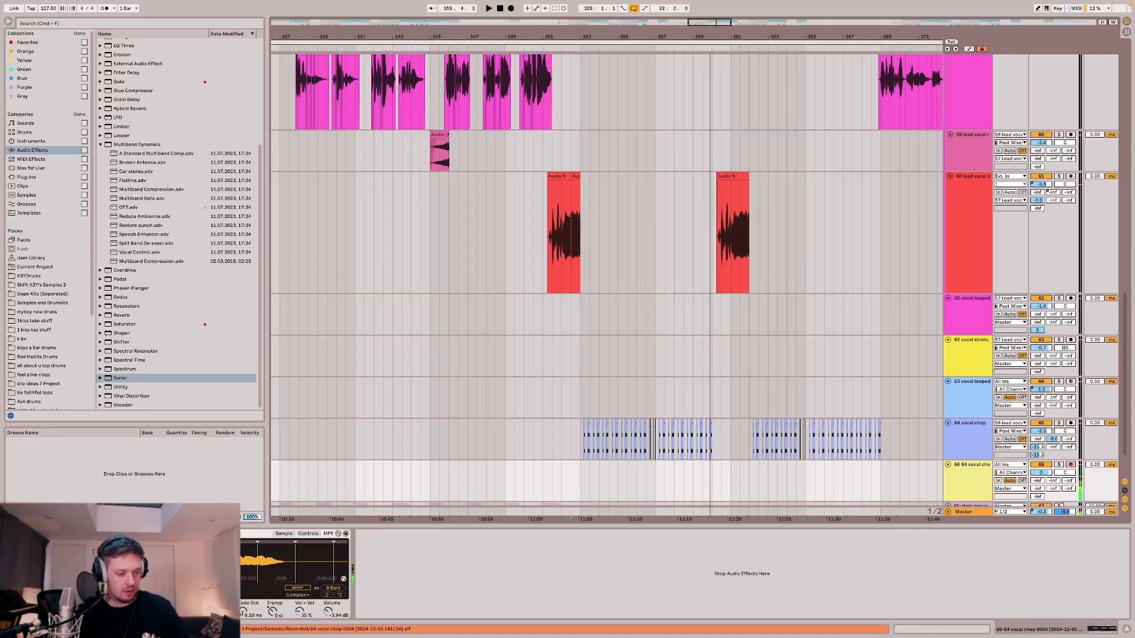
key("space")
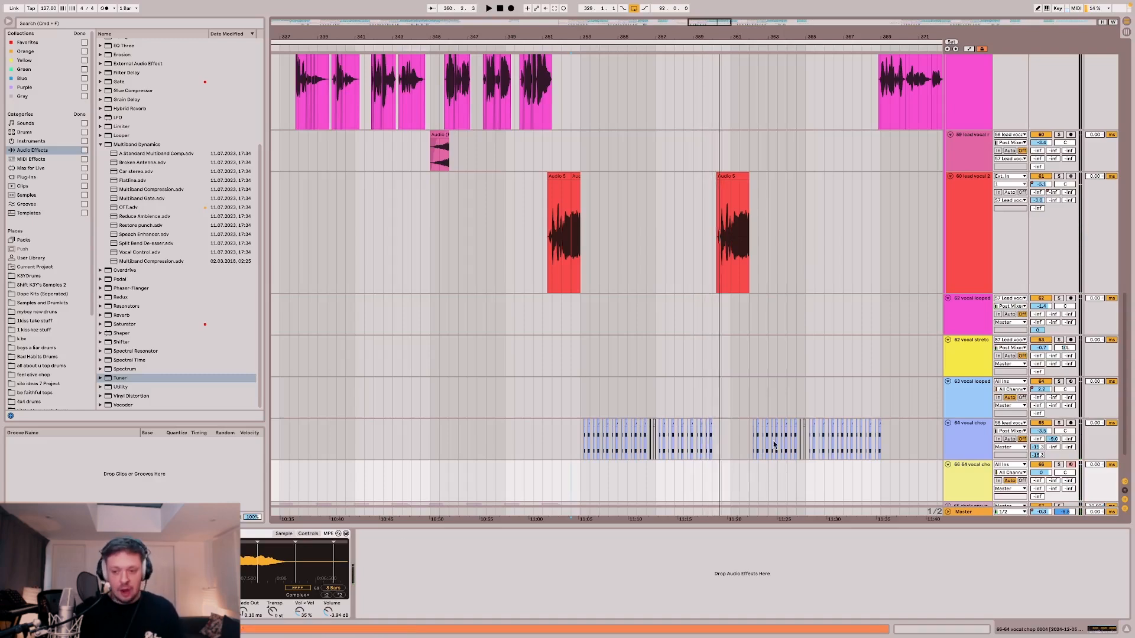
Delete the Simpler vocal chop track that sits between 64 vocal chop and the choir group.
scroll(767, 439, "down", 6)
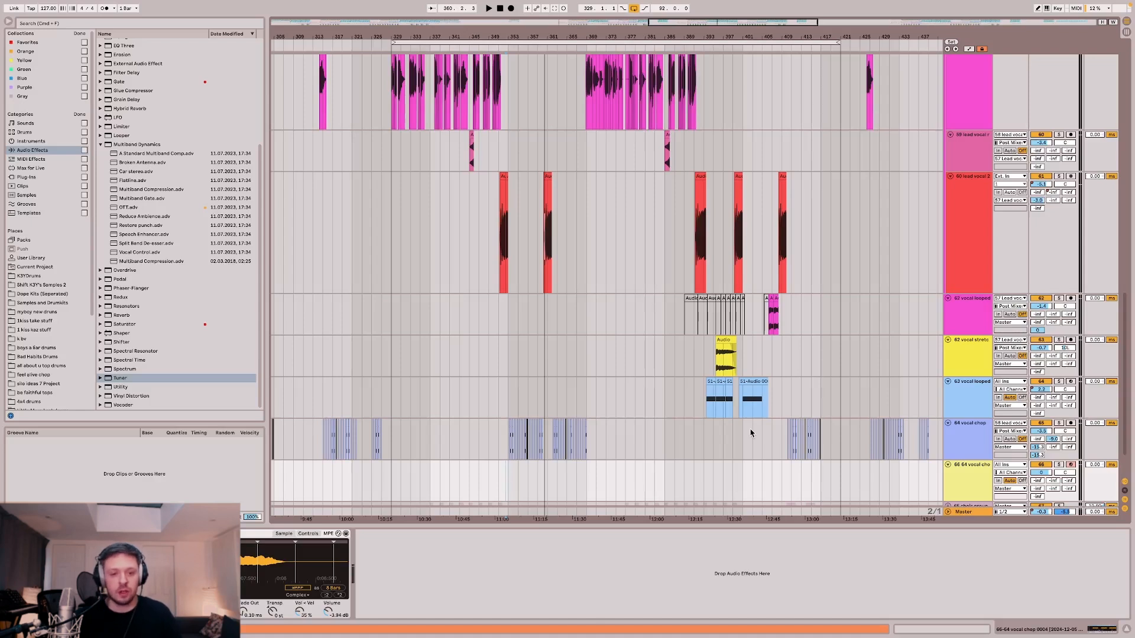
scroll(751, 434, "down", 2)
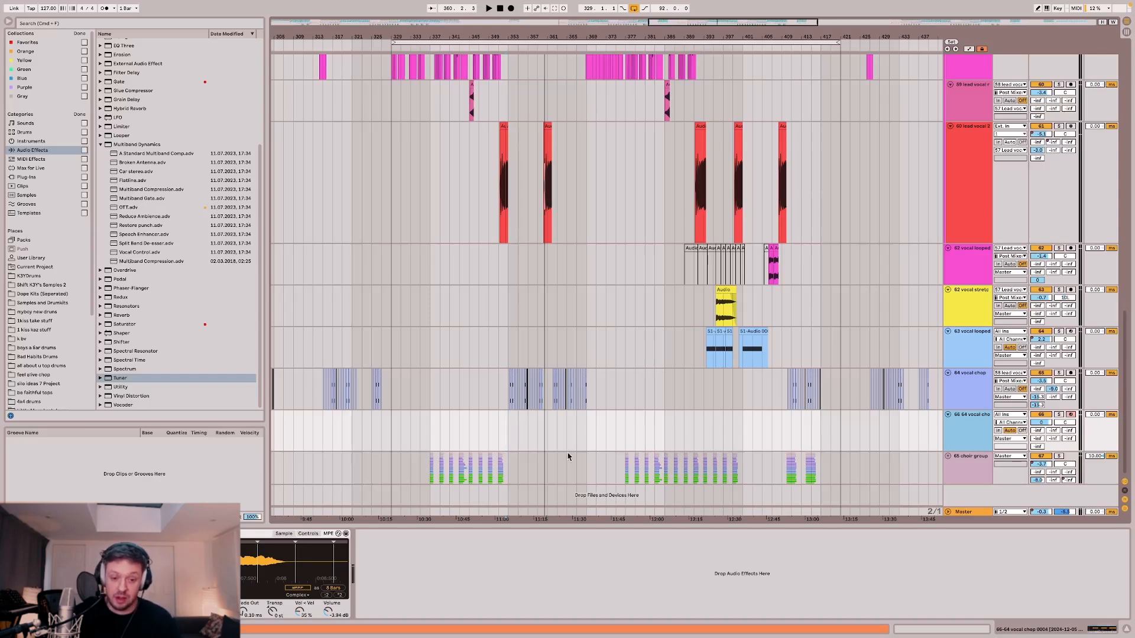
left_click(434, 482)
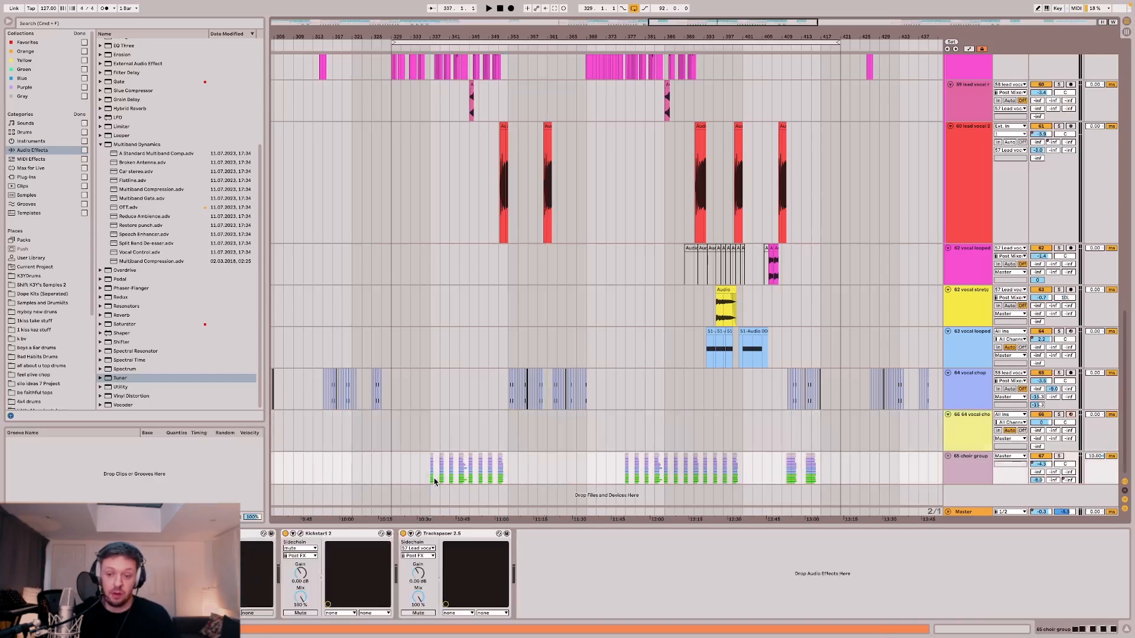
left_click(960, 434)
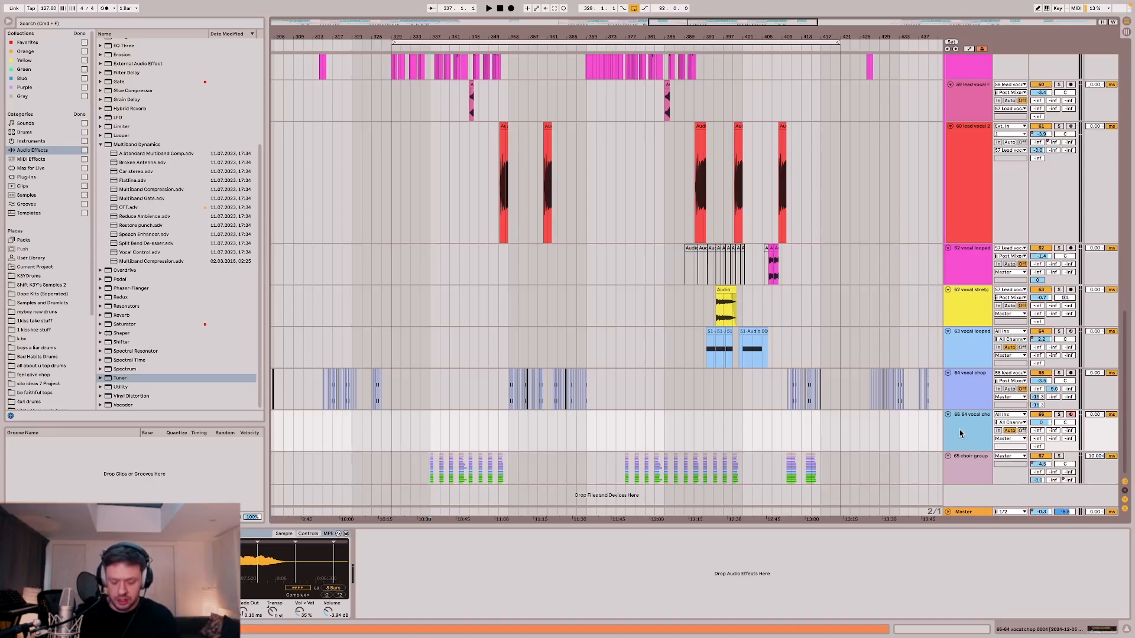
key("Delete")
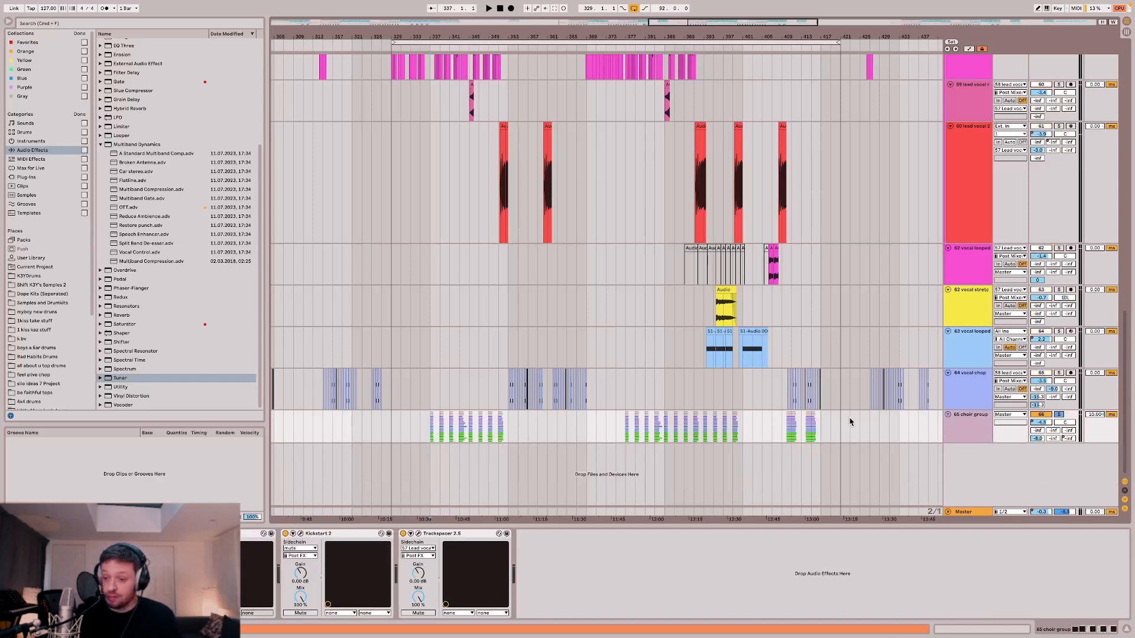
Unfold the 65 choir group and look through its individual choir tracks around bar 337.
left_click(949, 415)
scroll(412, 341, "down", 10)
scroll(413, 342, "up", 8)
scroll(412, 341, "down", 10)
scroll(412, 341, "up", 8)
scroll(411, 343, "up", 5)
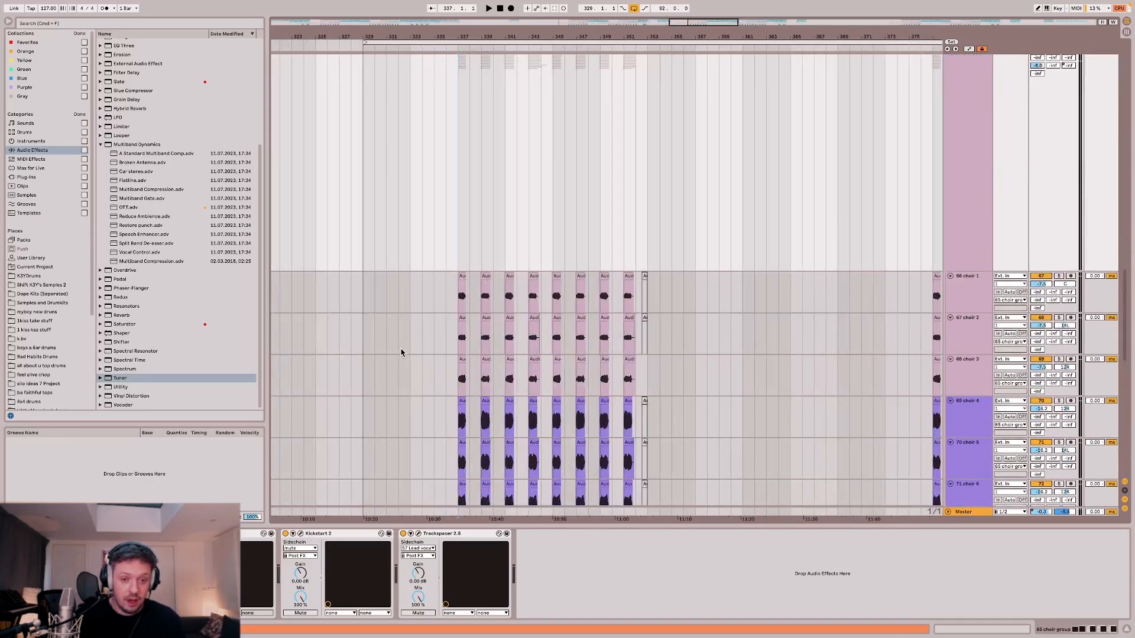
Play the 65 choir group from bar 337 to audition all its layers together.
scroll(399, 355, "up", 3)
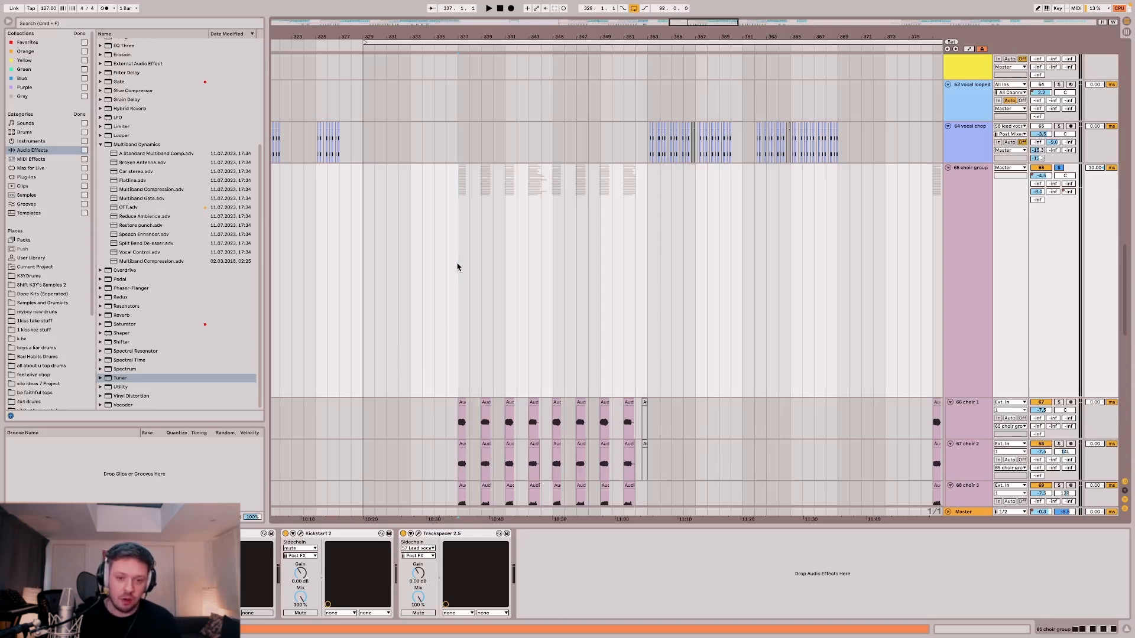
key("space")
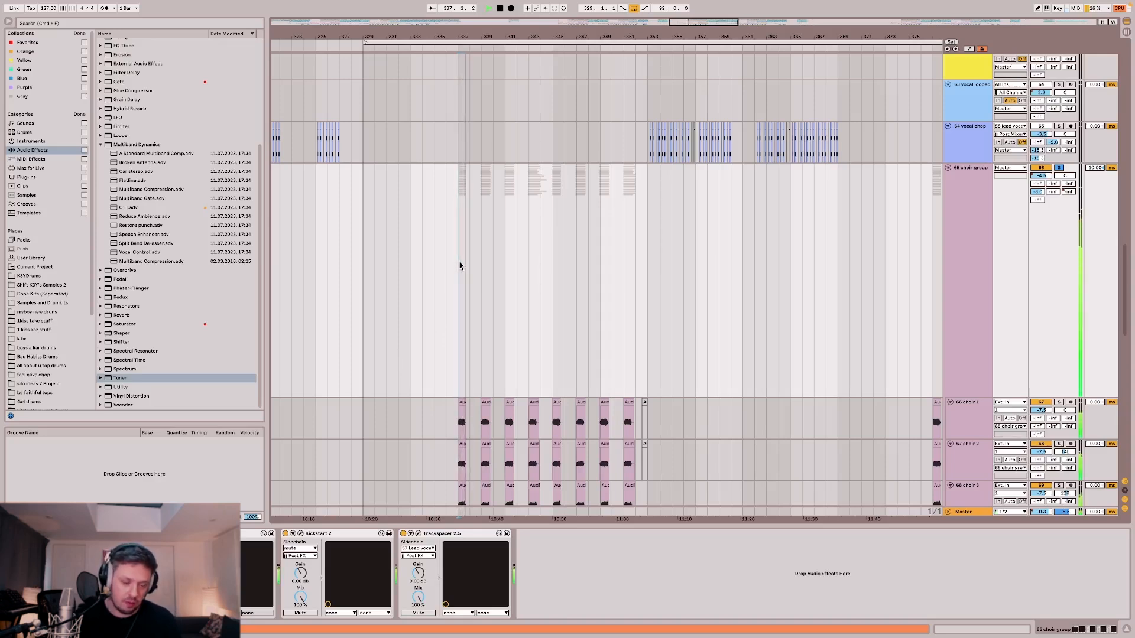
scroll(460, 266, "up", 5)
scroll(459, 266, "up", 4)
scroll(460, 266, "down", 4)
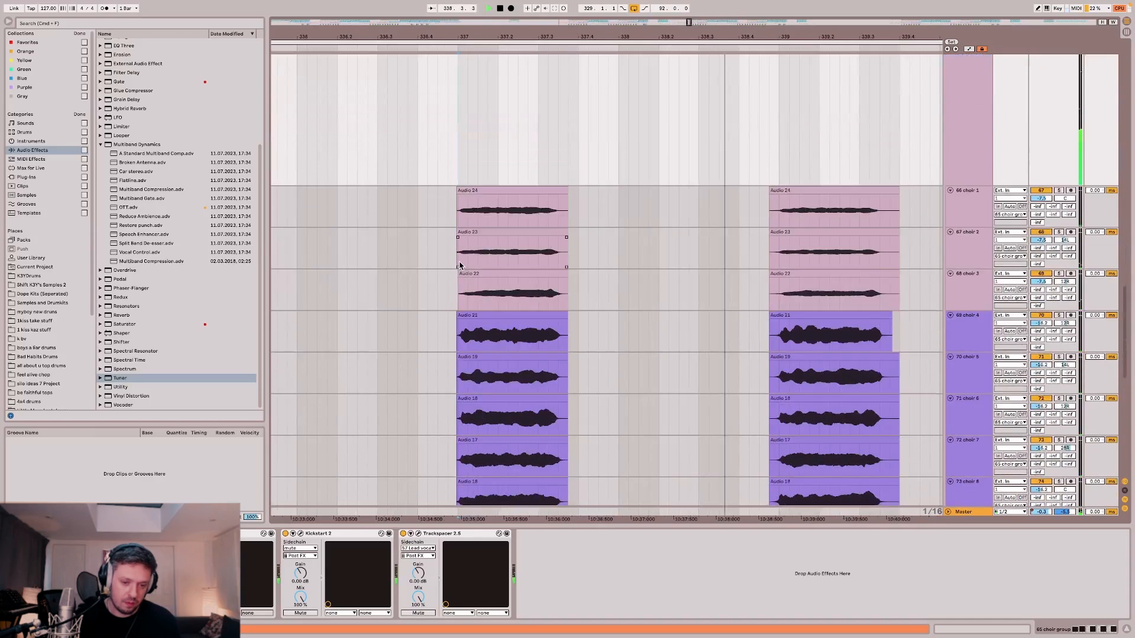
scroll(460, 266, "up", 5)
scroll(460, 266, "down", 4)
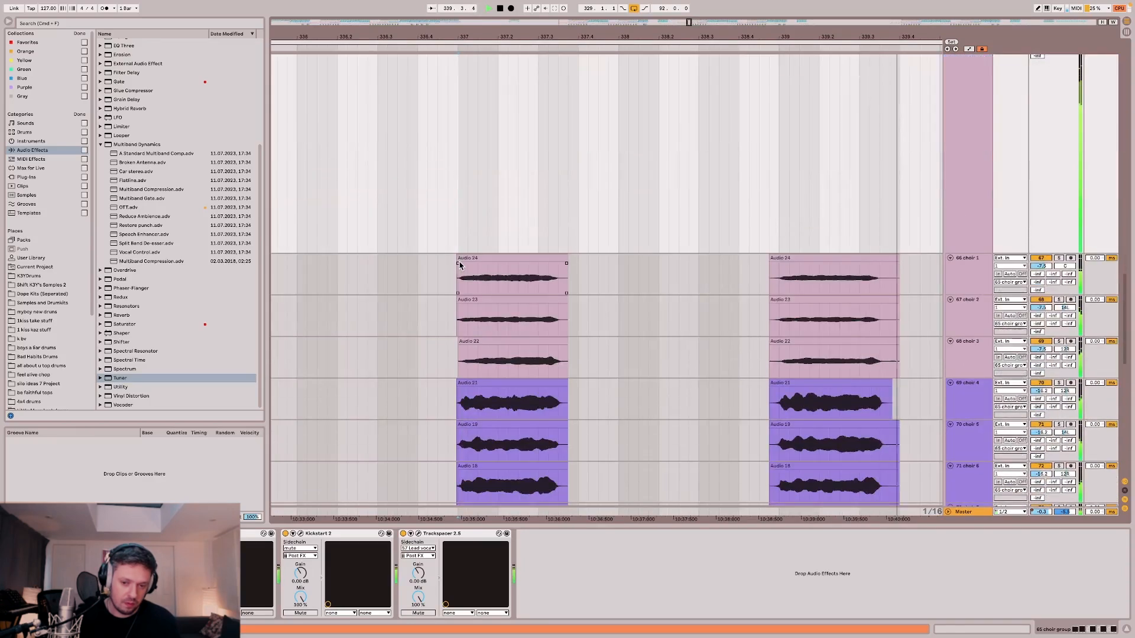
scroll(460, 266, "down", 5)
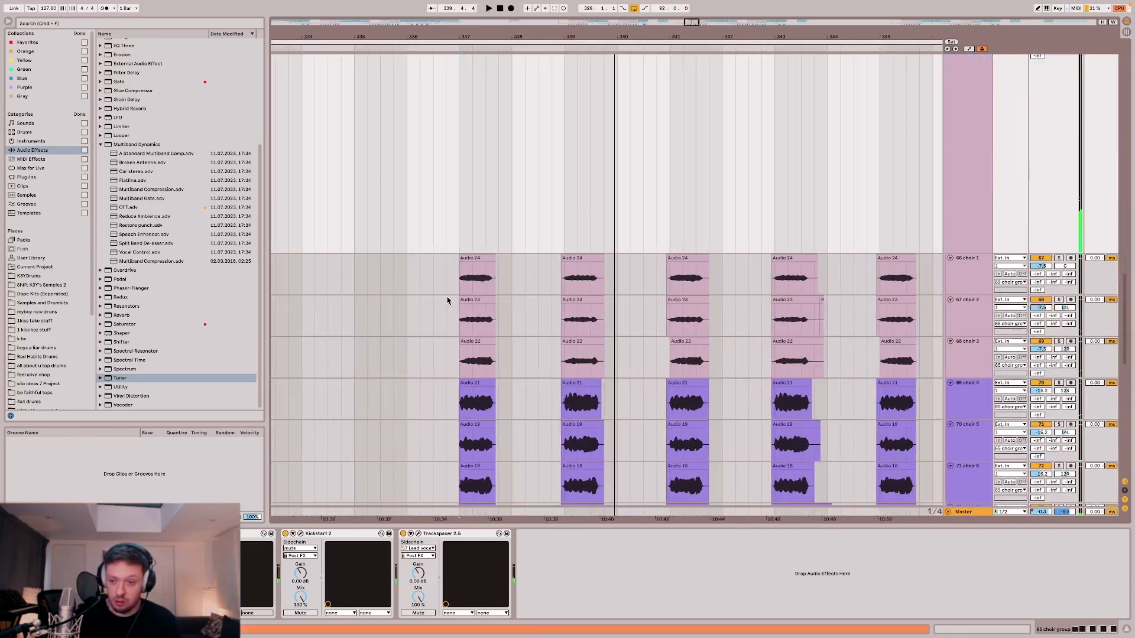
Solo and play 66 choir 1, 67 choir 2 and 68 choir 3 in turn from bar 337.
left_click(448, 284)
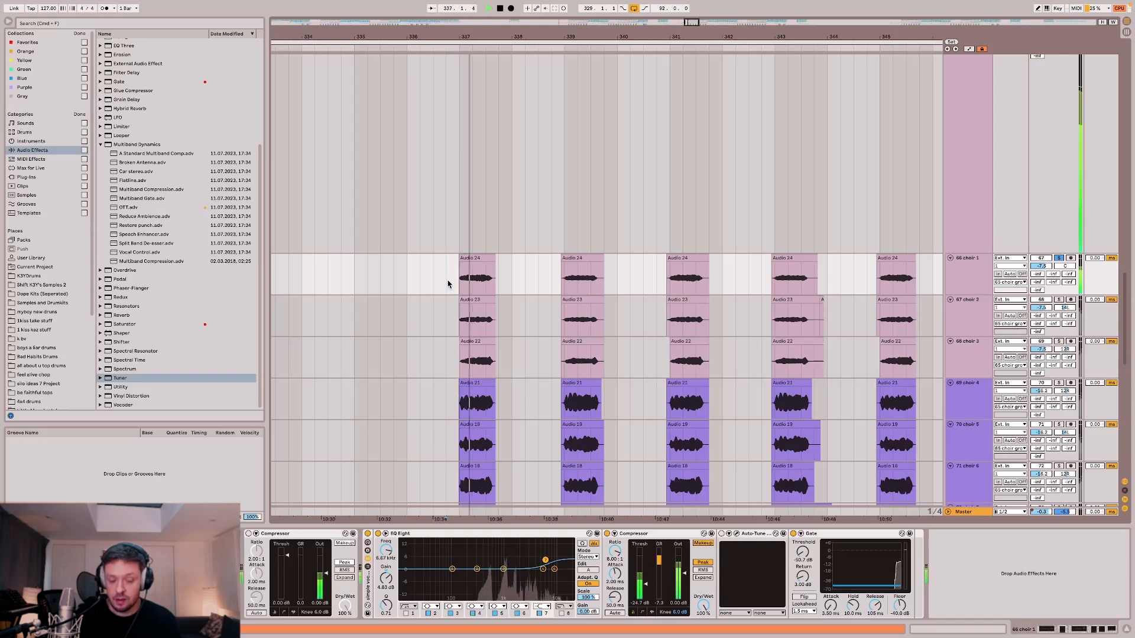
left_click(478, 317)
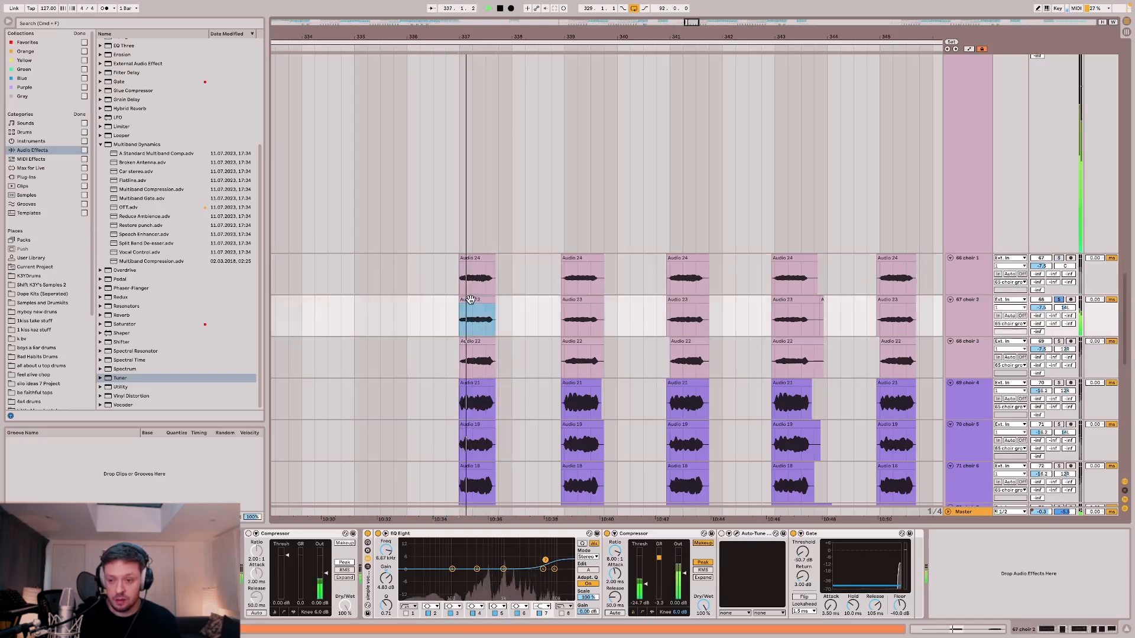
left_click(479, 345)
scroll(478, 346, "down", 3)
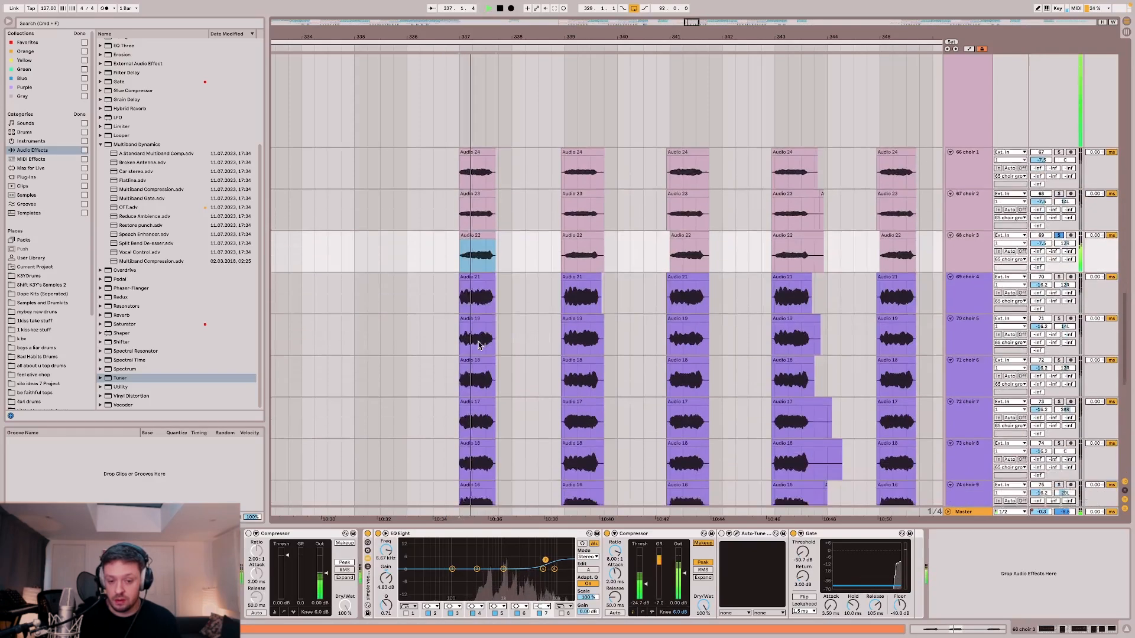
scroll(479, 346, "down", 5)
key("space")
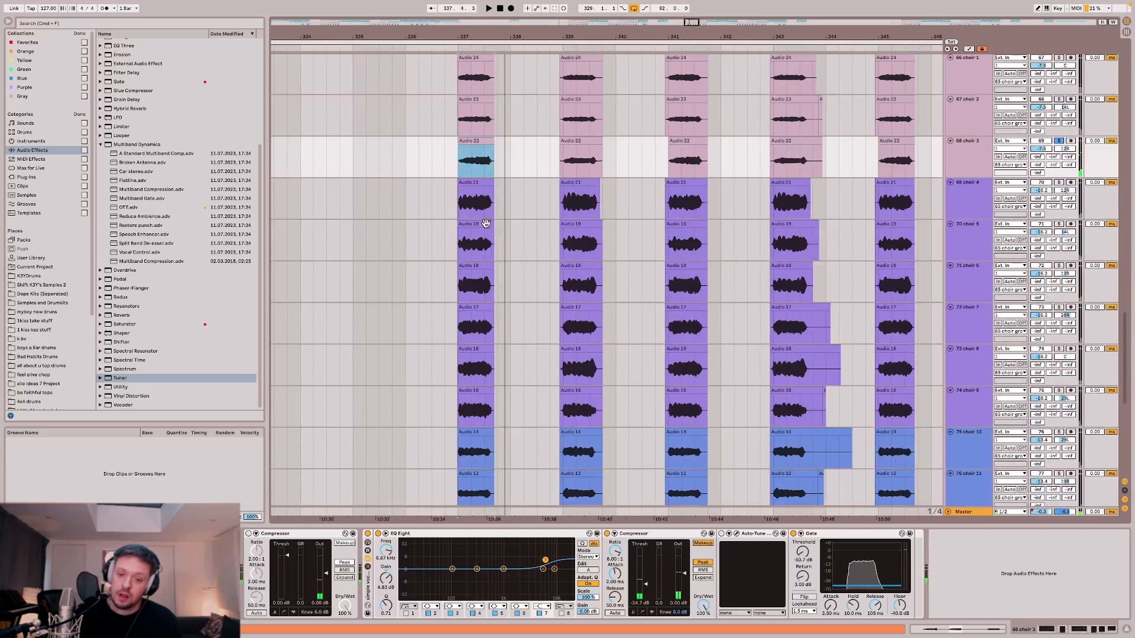
View the Auto-Tune Artist plug-in on 68 choir 3 and replay the soloed track from bar 337.
left_click(737, 533)
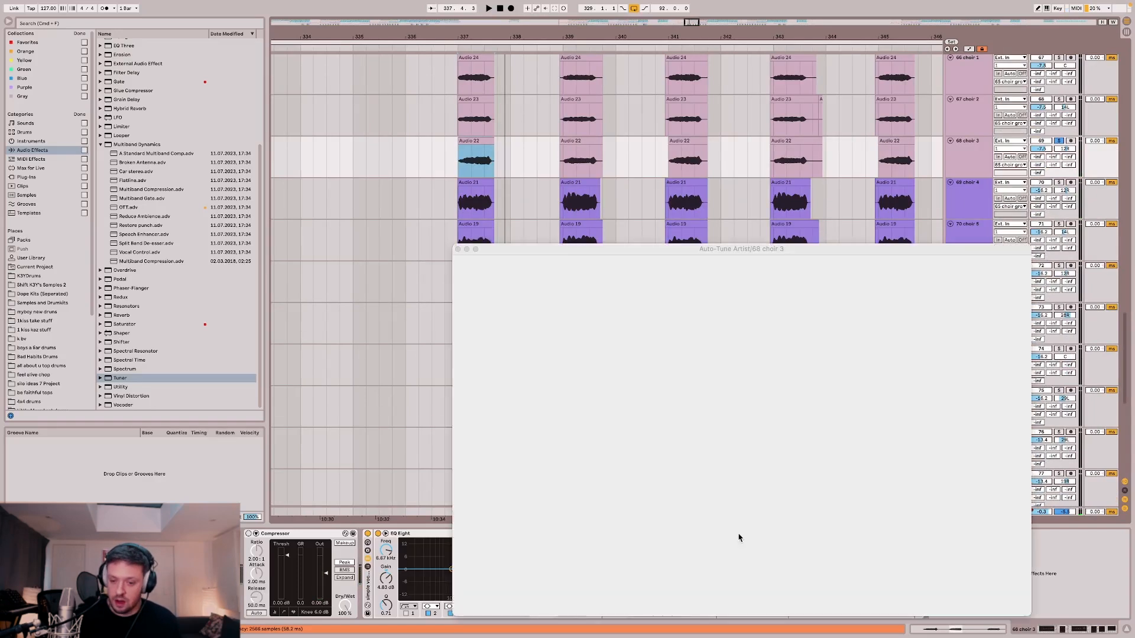
left_click(457, 250)
scroll(470, 338, "up", 3)
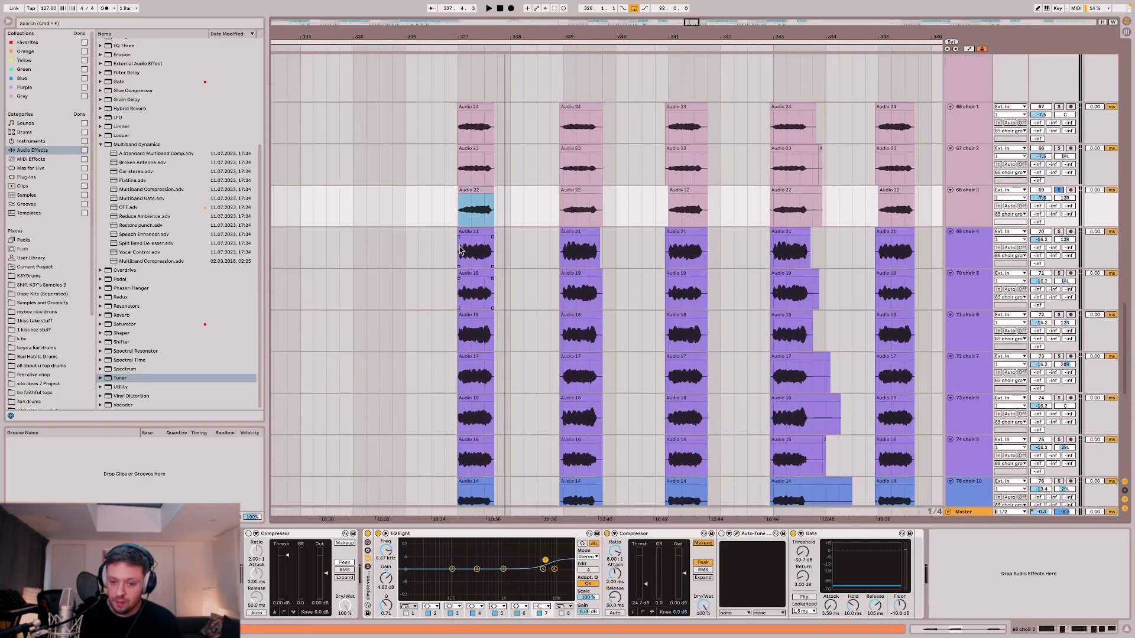
key("space")
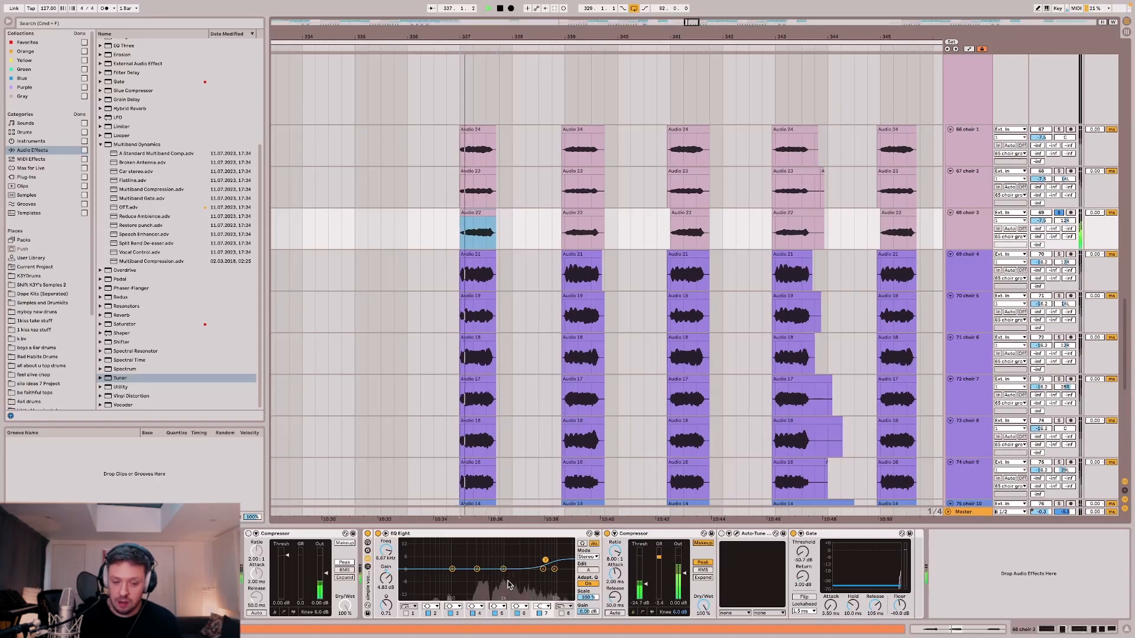
key("space")
Inspect the FabFilter Pro-Q 3 equalizer curve on the 65 choir group and close the plug-in window.
left_click(465, 156)
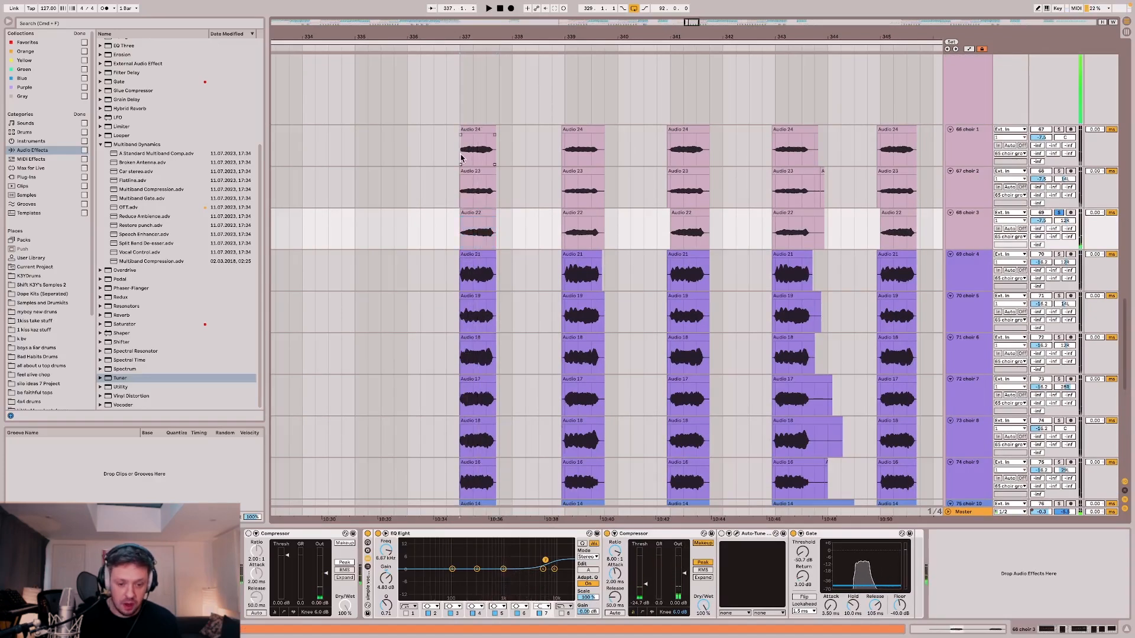
scroll(481, 260, "up", 4)
left_click(462, 178)
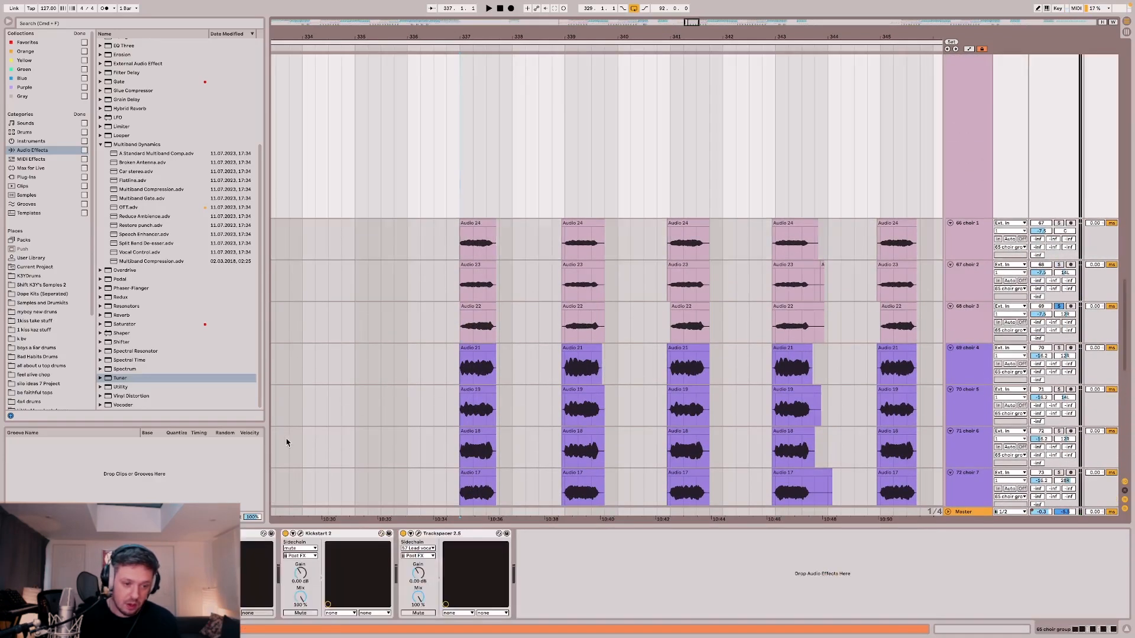
left_click(182, 534)
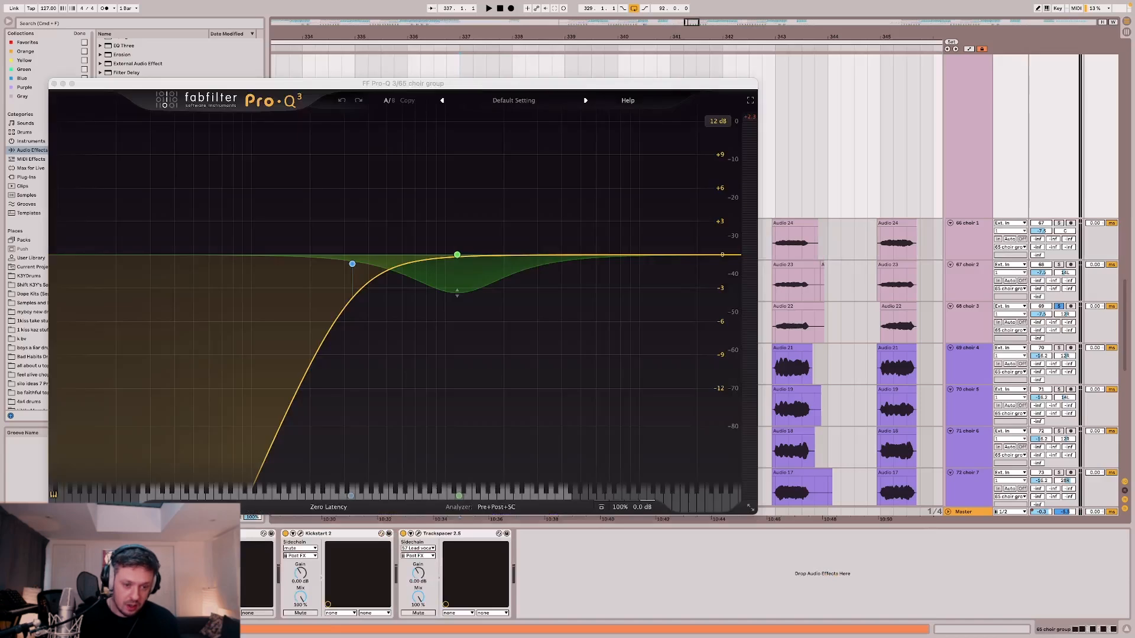
left_click(182, 534)
scroll(471, 224, "down", 5)
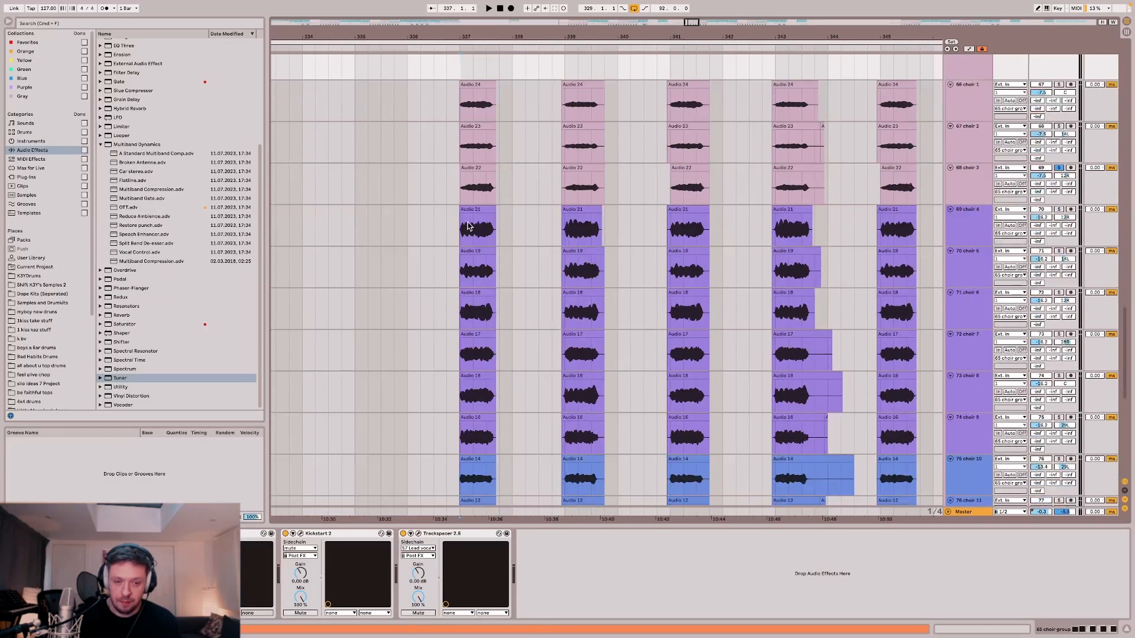
Inspect the effect chains of 68 choir 3, 67 choir 2 and 66 choir 1.
left_click(459, 184)
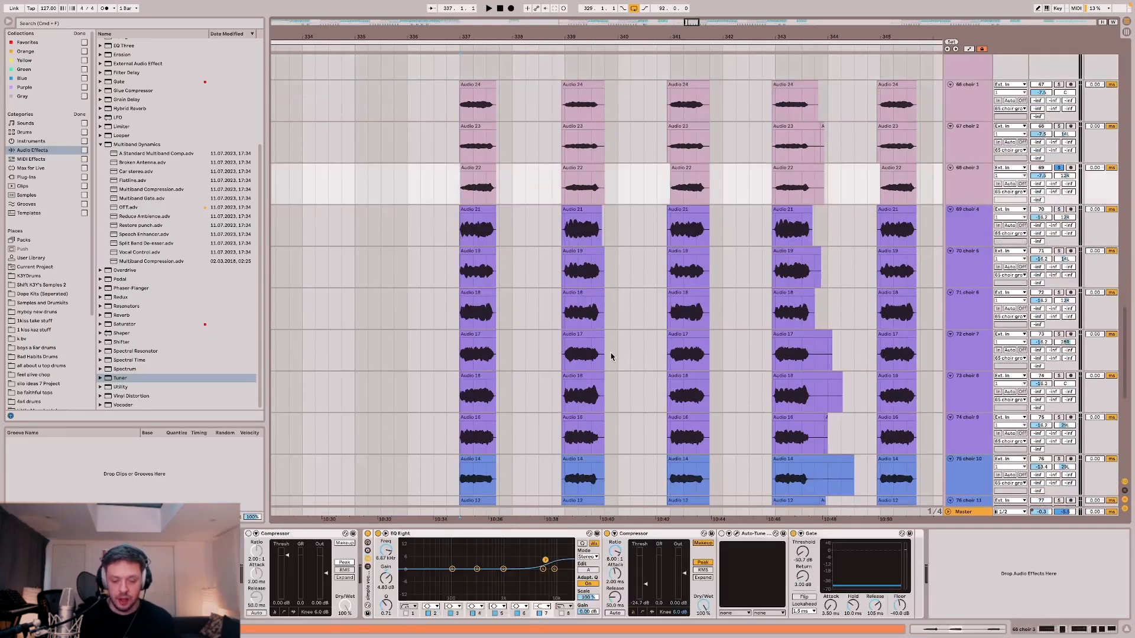
left_click(463, 146)
left_click(462, 105)
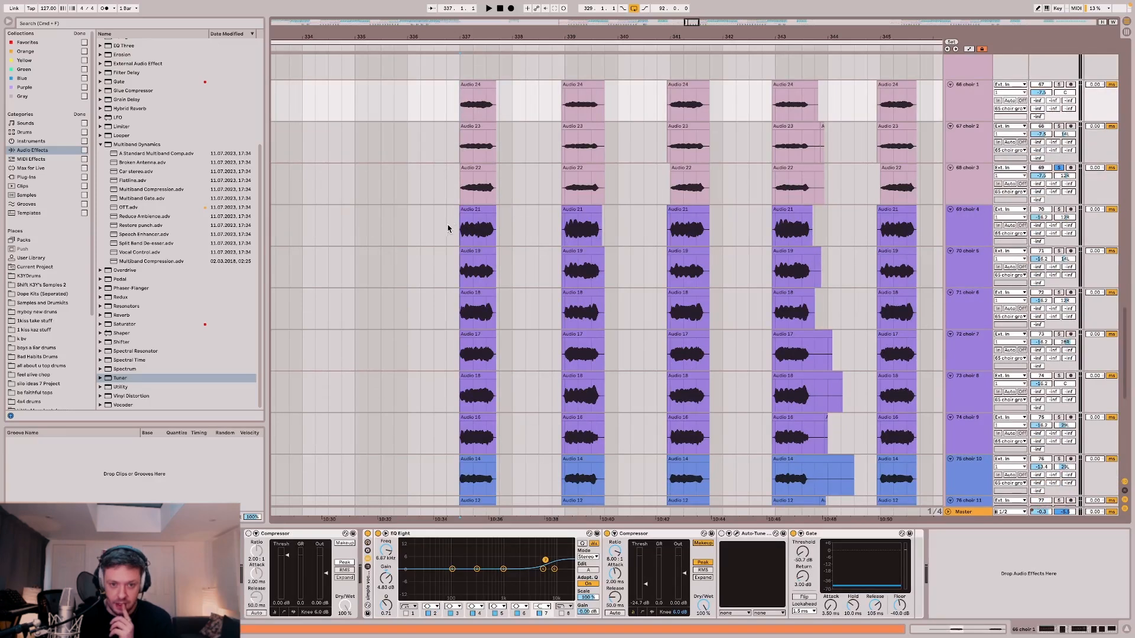
Compare the effect chains of the purple choir tracks from 69 choir 4 down to the first blue track, 75 choir 10.
left_click(455, 225)
left_click(469, 269)
scroll(467, 269, "down", 3)
left_click(466, 237)
left_click(463, 269)
scroll(463, 269, "down", 2)
left_click(463, 266)
left_click(463, 293)
scroll(463, 294, "down", 2)
left_click(463, 294)
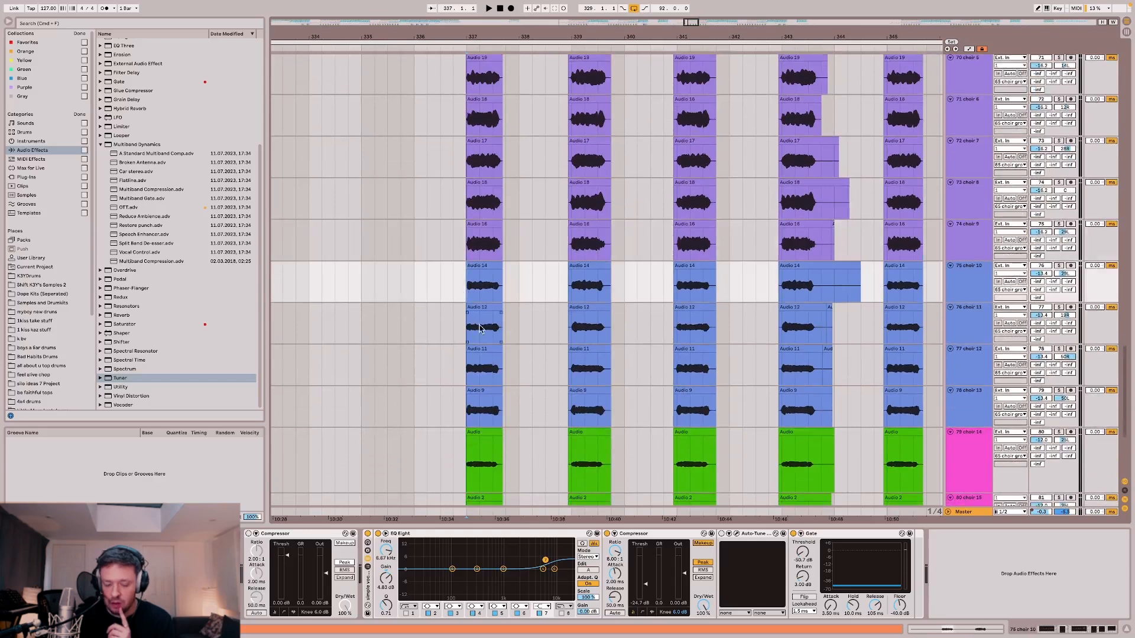
Check the effect chains of the remaining blue choir tracks and the first green-clip track, 79 choir 14.
left_click(480, 330)
scroll(470, 278, "down", 2)
left_click(471, 290)
left_click(472, 324)
scroll(472, 324, "down", 2)
left_click(476, 298)
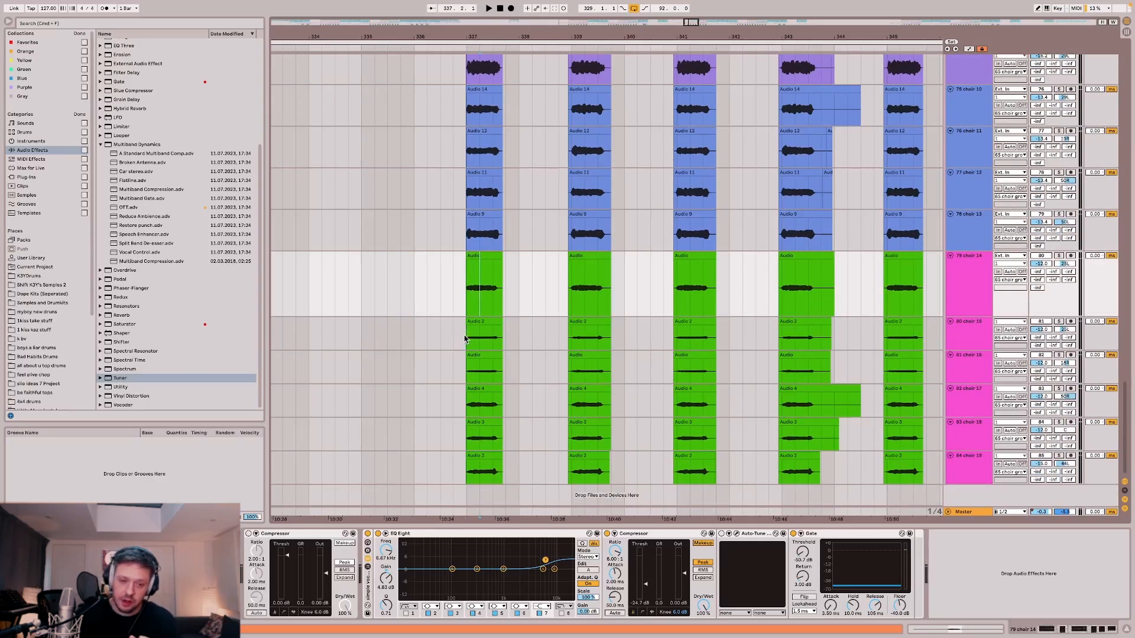
Review the whole stack of choir layers, from 66 choir 1 down to the green-clip tracks at the end.
scroll(464, 339, "up", 1)
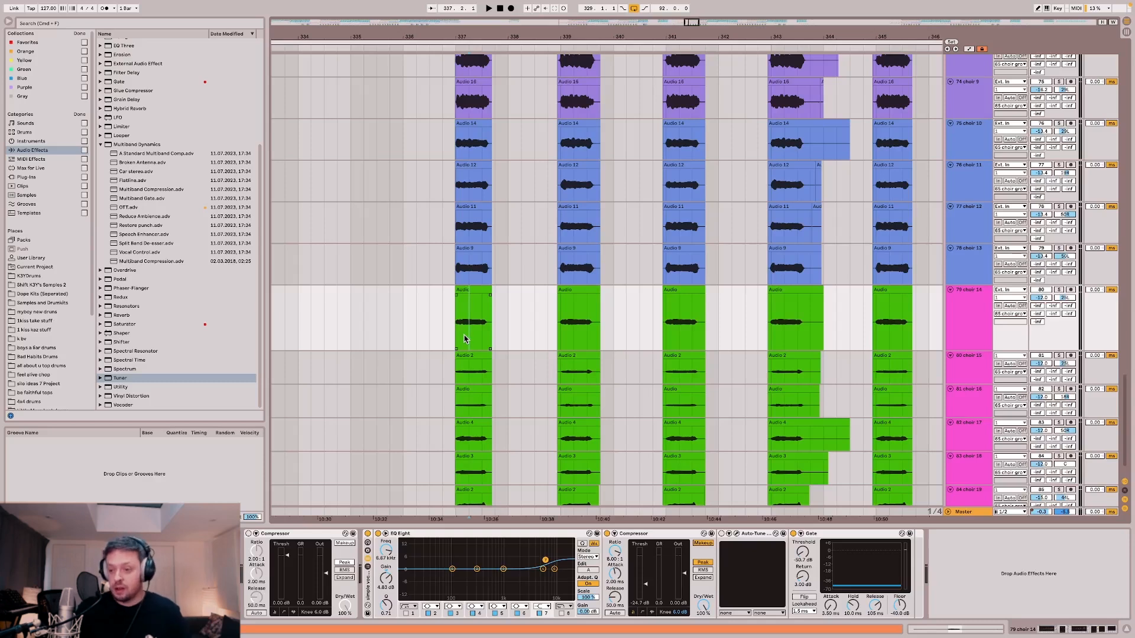
scroll(464, 338, "up", 10)
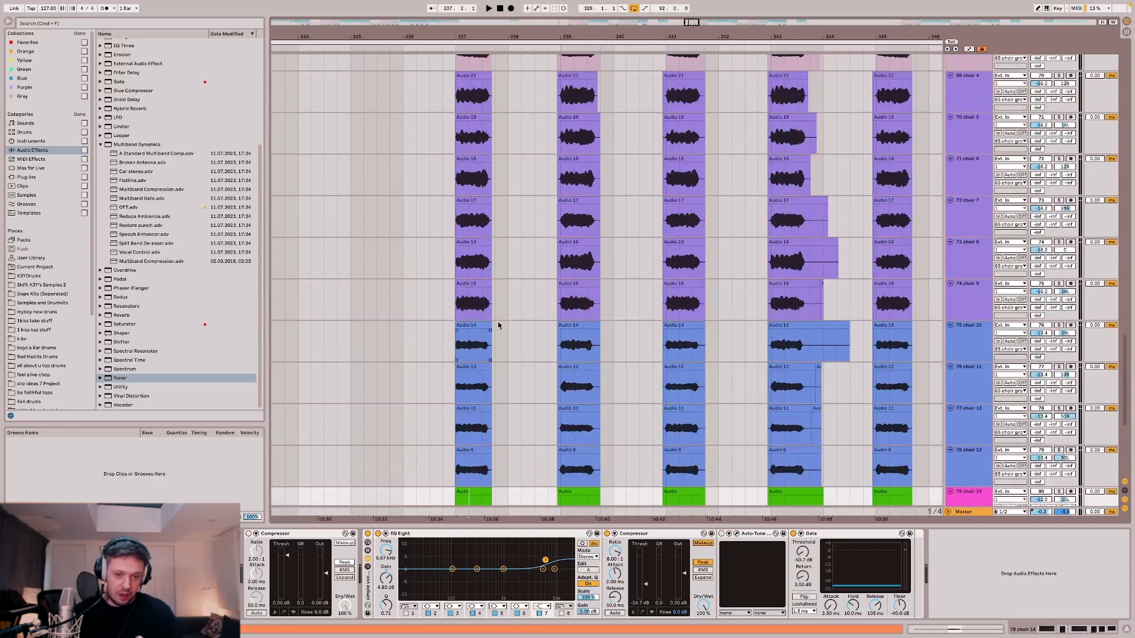
scroll(464, 251, "up", 3)
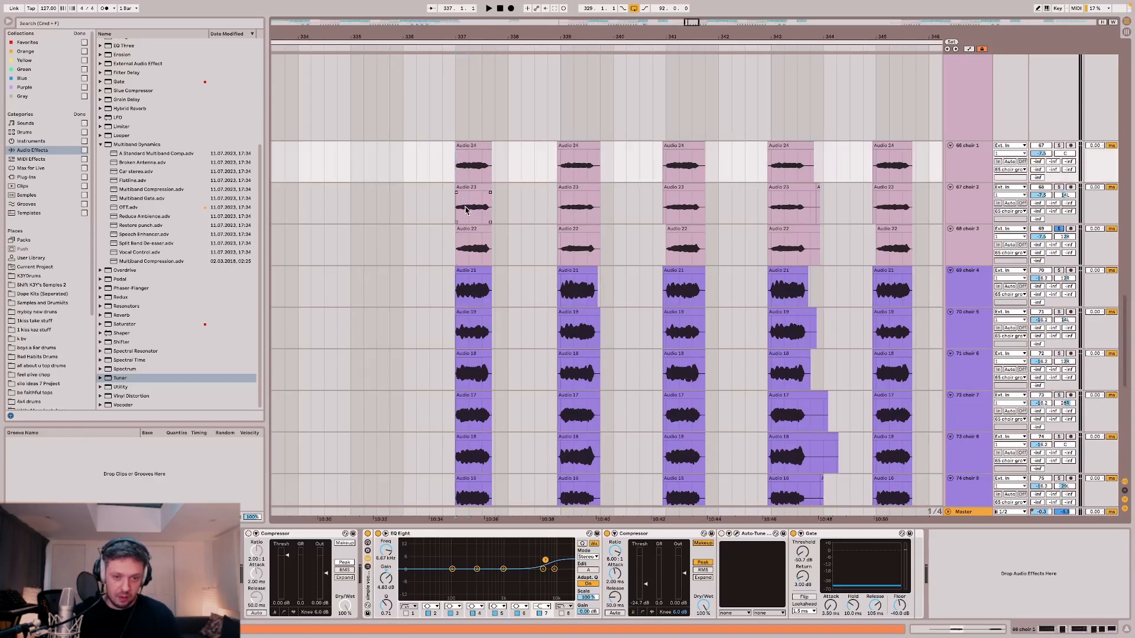
scroll(472, 261, "down", 12)
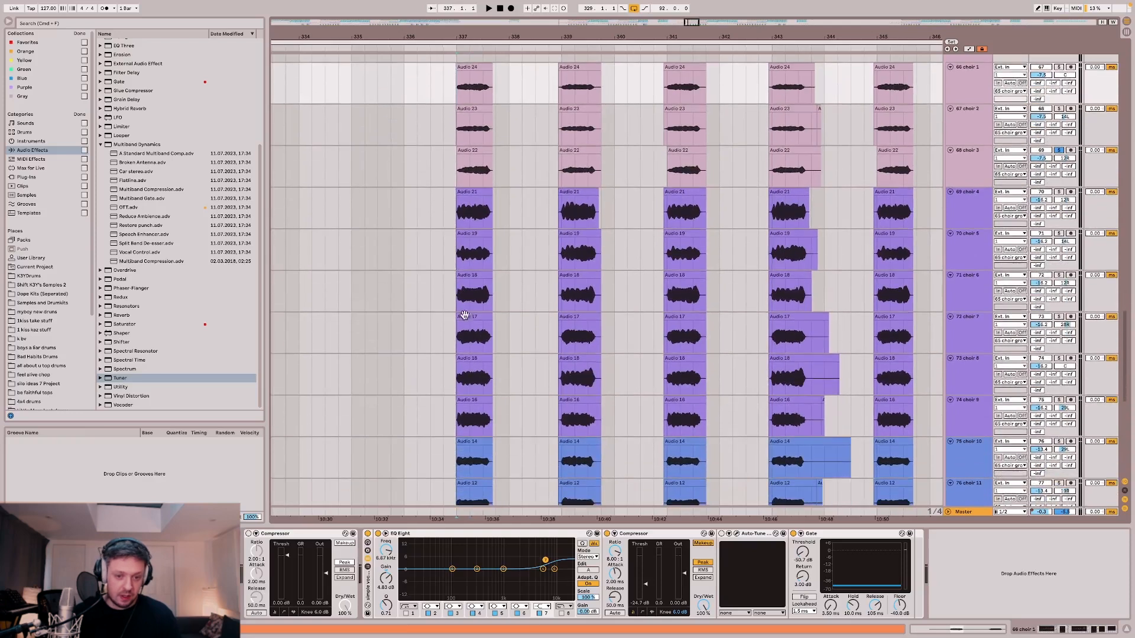
scroll(466, 329, "down", 1)
scroll(477, 325, "down", 1)
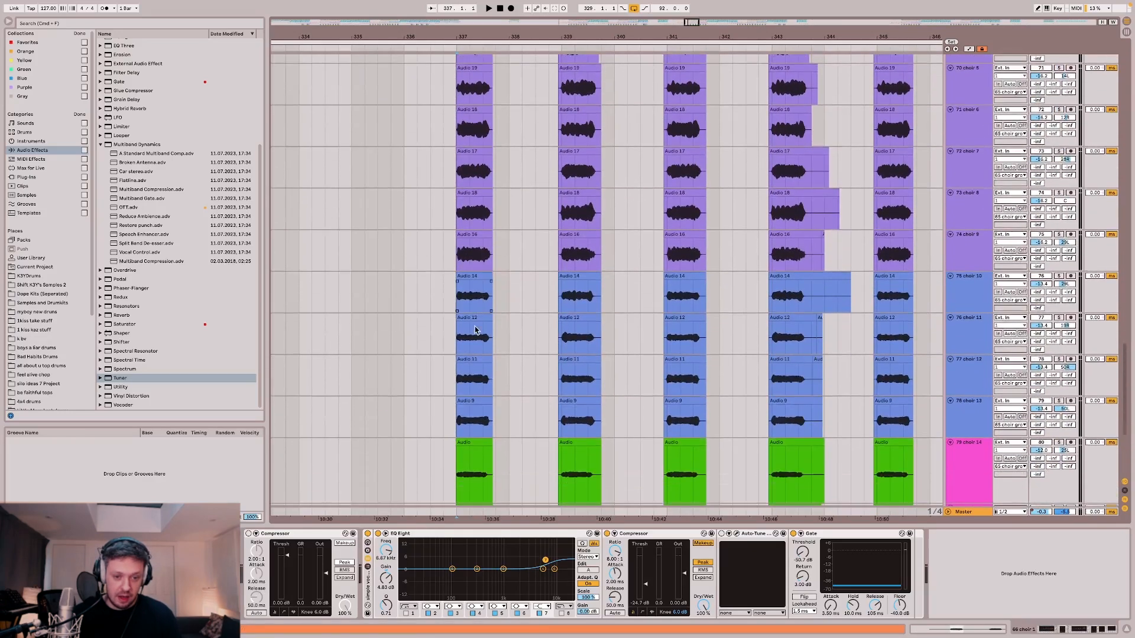
scroll(480, 369, "down", 3)
scroll(473, 363, "down", 2)
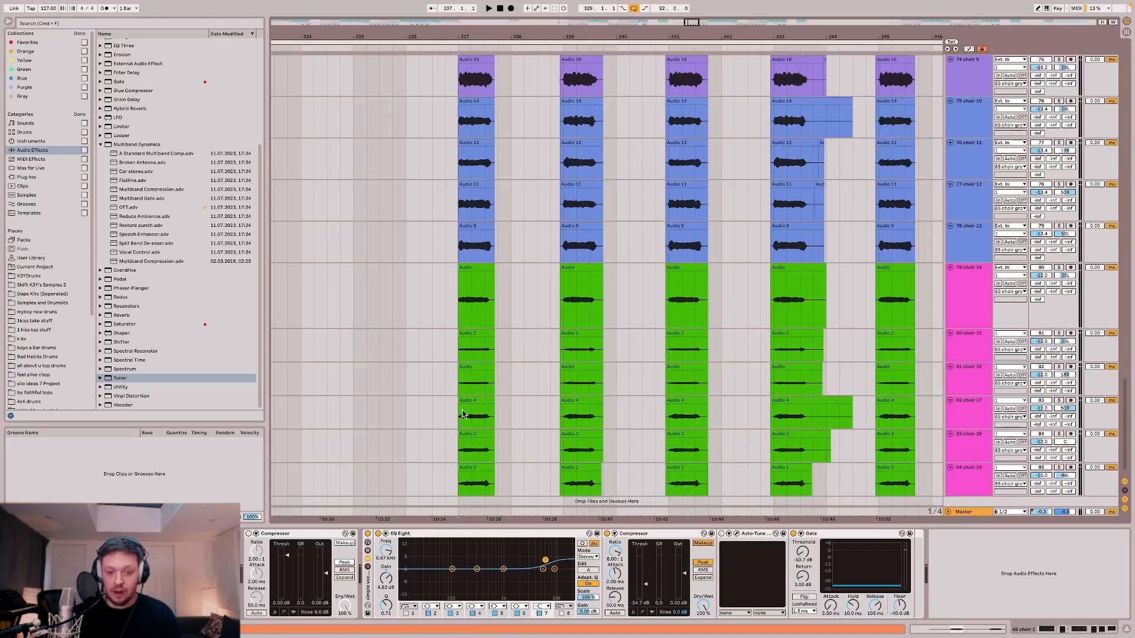
scroll(479, 408, "up", 8)
scroll(431, 192, "up", 5)
Play the full 65 choir group from bar 337 again and stop playback.
left_click(457, 157)
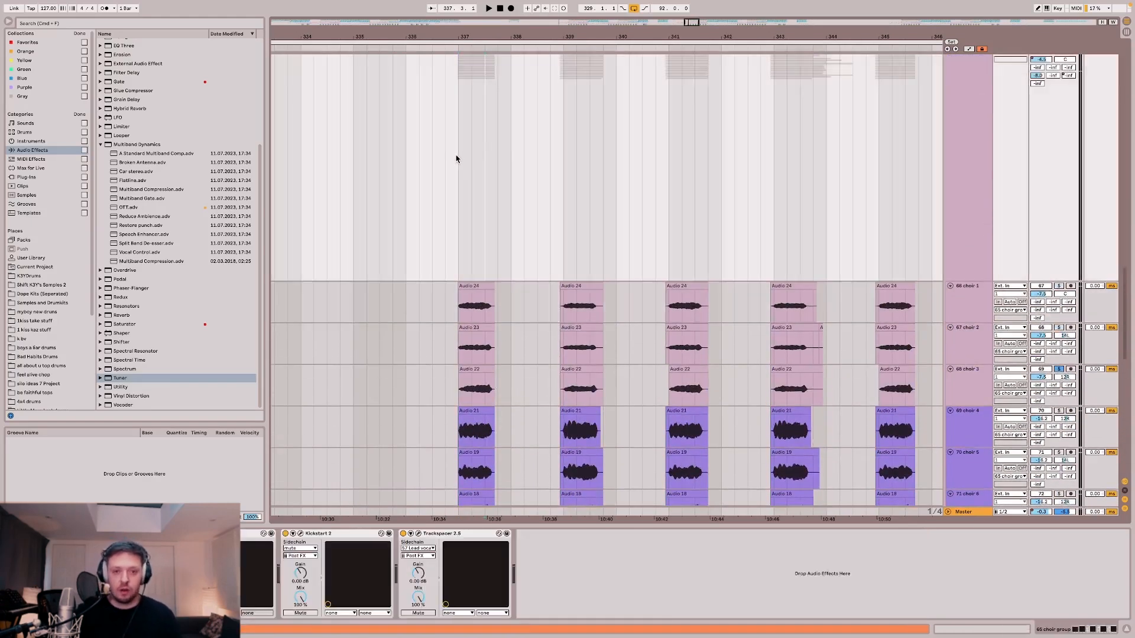
key("space")
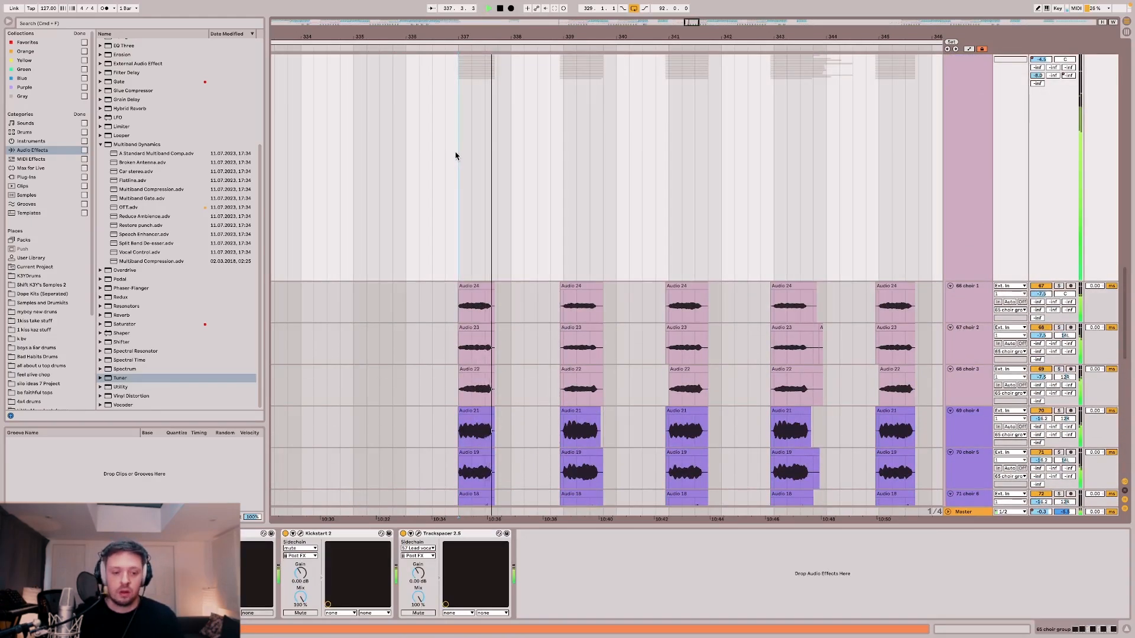
key("space")
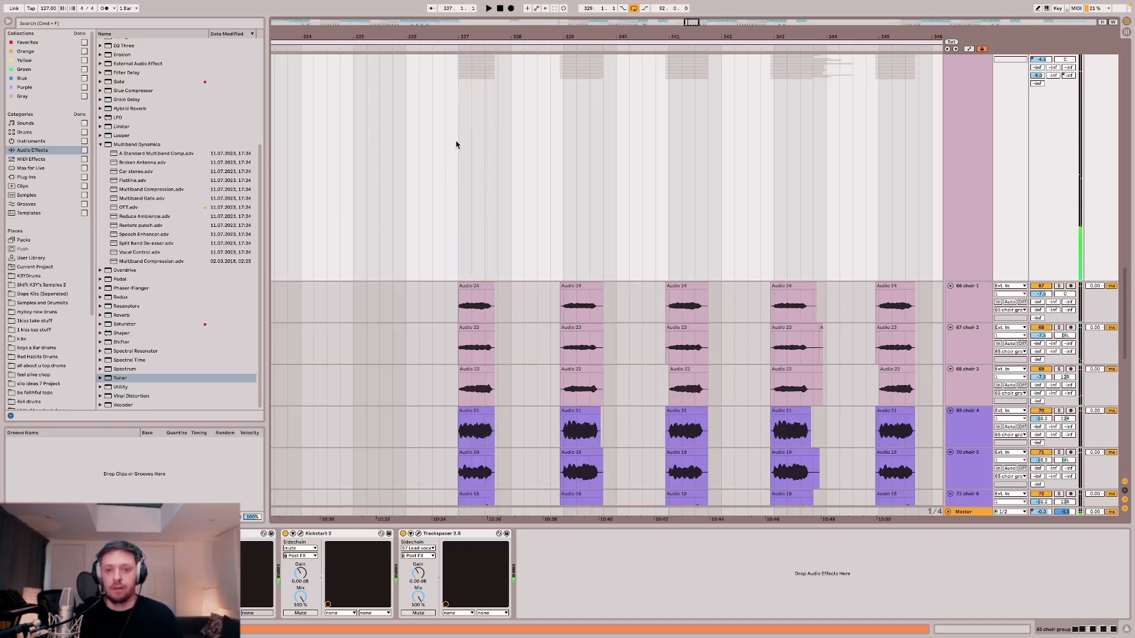
Revisit the device chains of 66 choir 1, 78 choir 13 and 79 choir 14 to compare the colour-coded layers.
scroll(456, 143, "down", 3)
left_click(459, 187)
scroll(459, 184, "down", 4)
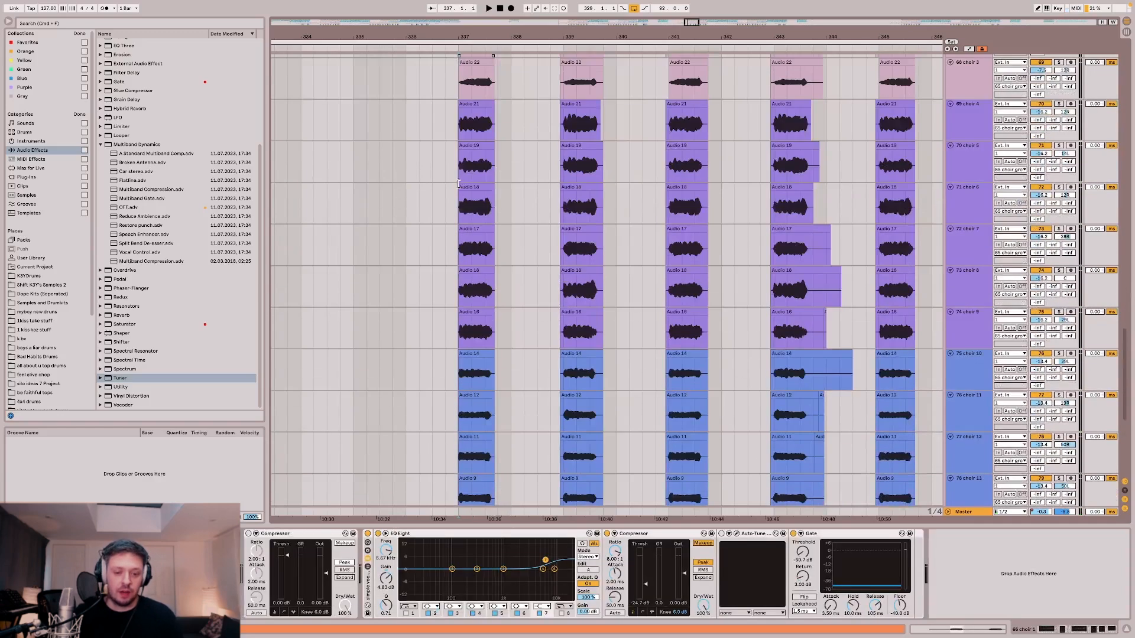
scroll(464, 221, "down", 6)
left_click(464, 236)
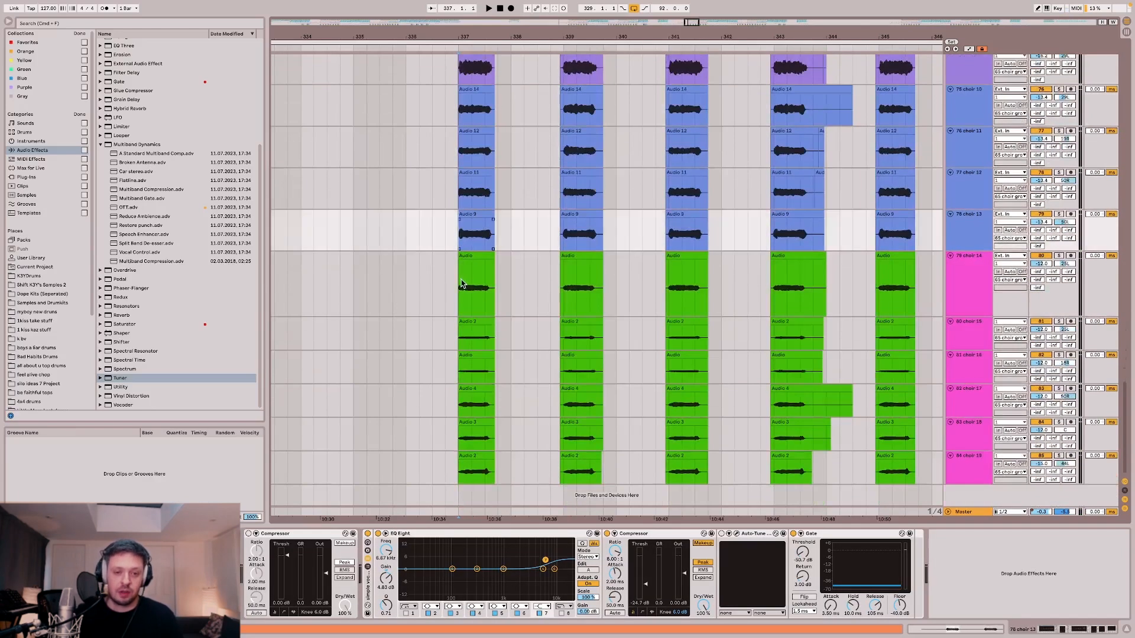
left_click(463, 283)
scroll(458, 309, "up", 2)
scroll(467, 308, "down", 2)
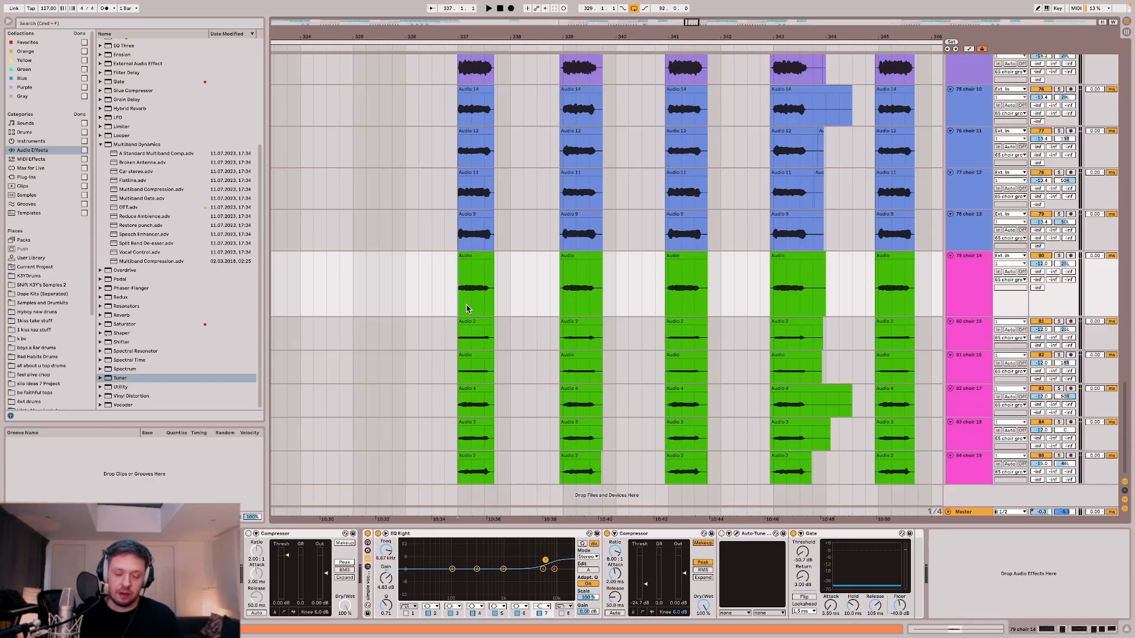
Open the Audio 21 clip at bar 337 on 69 choir 4 in the clip editor.
scroll(464, 294, "up", 6)
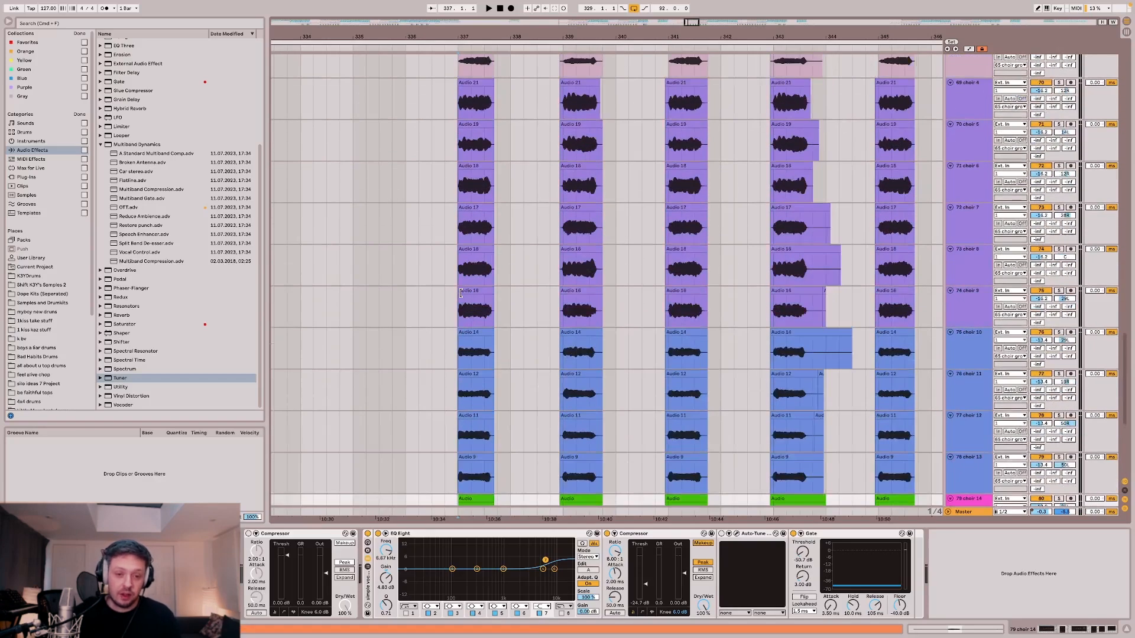
scroll(453, 151, "up", 2)
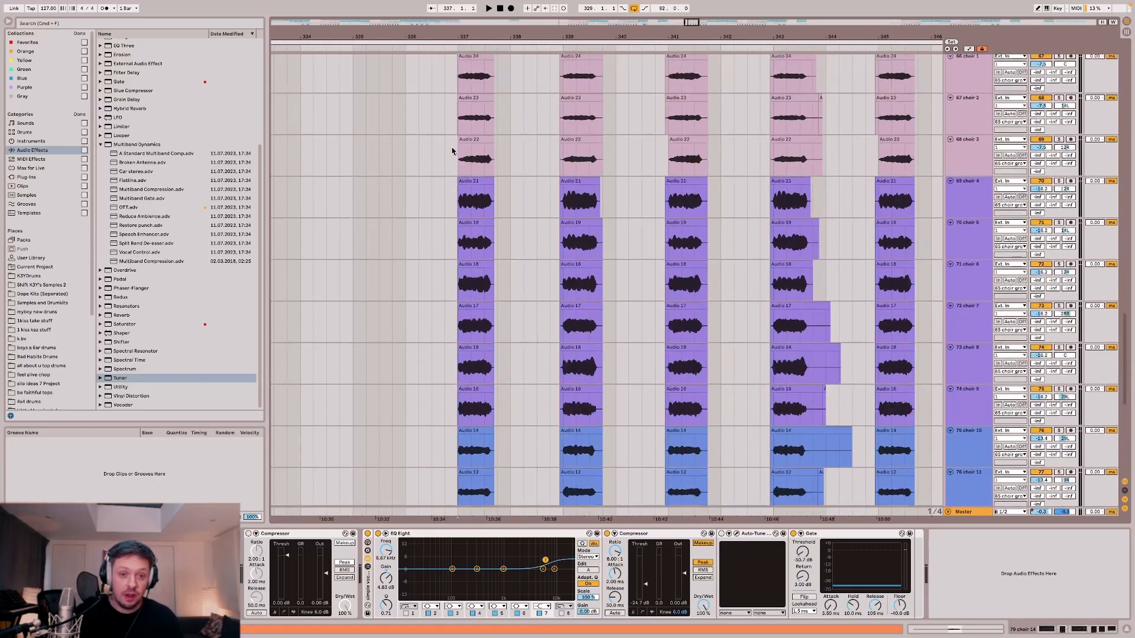
double_click(465, 181)
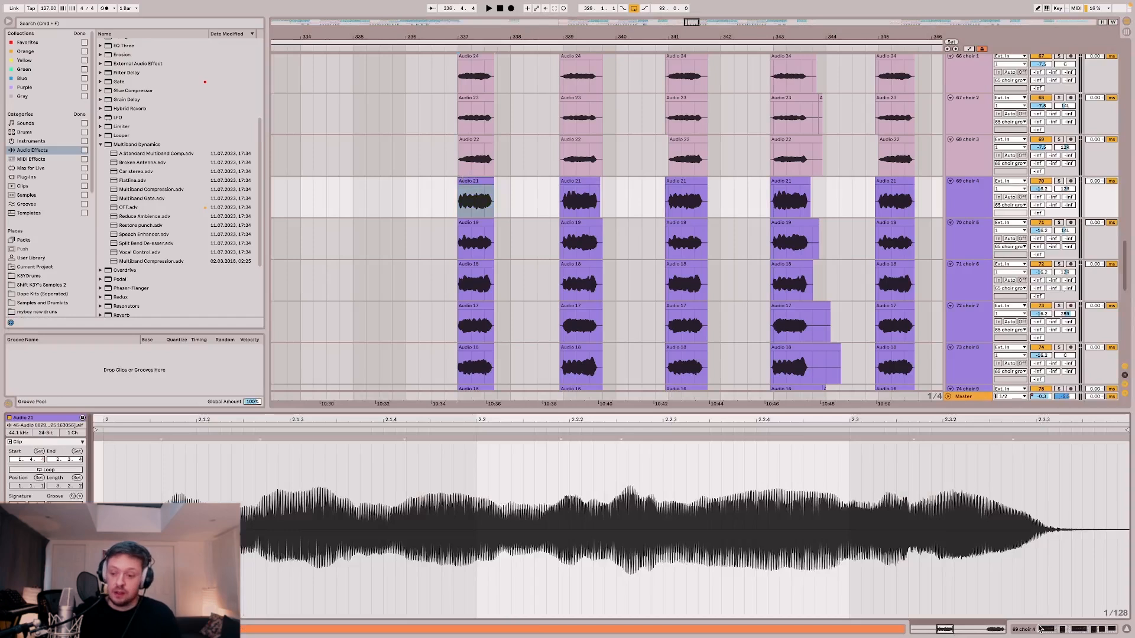
Return to 69 choir 4's device chain and place the playhead at bar 337 on the 65 choir group.
left_click(1039, 628)
scroll(602, 302, "up", 1)
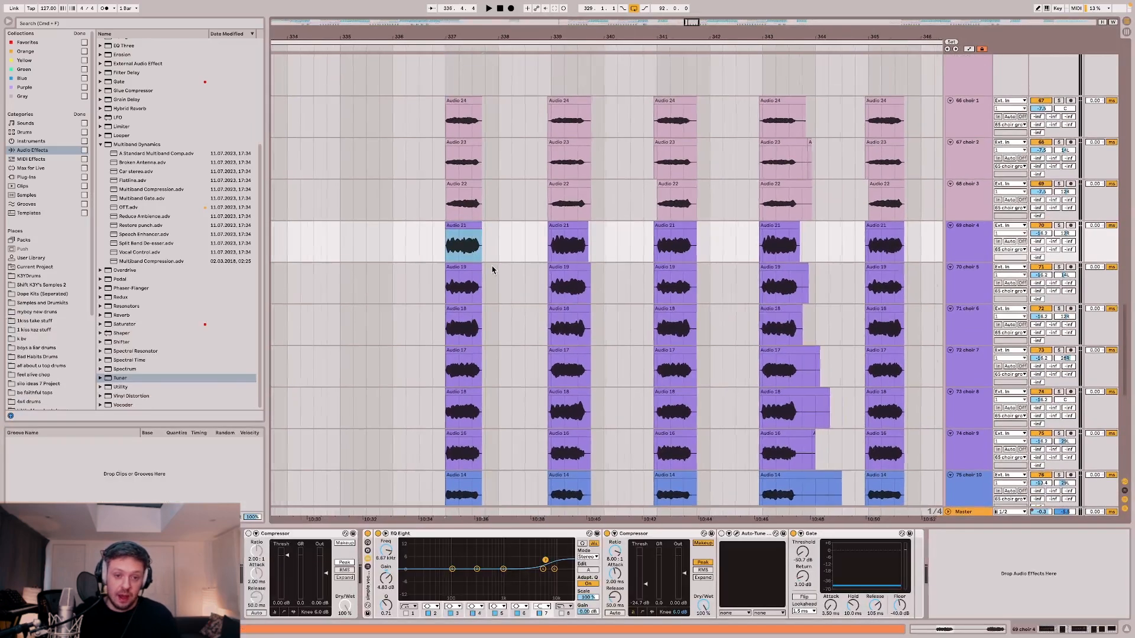
scroll(493, 270, "up", 3)
scroll(430, 208, "up", 5)
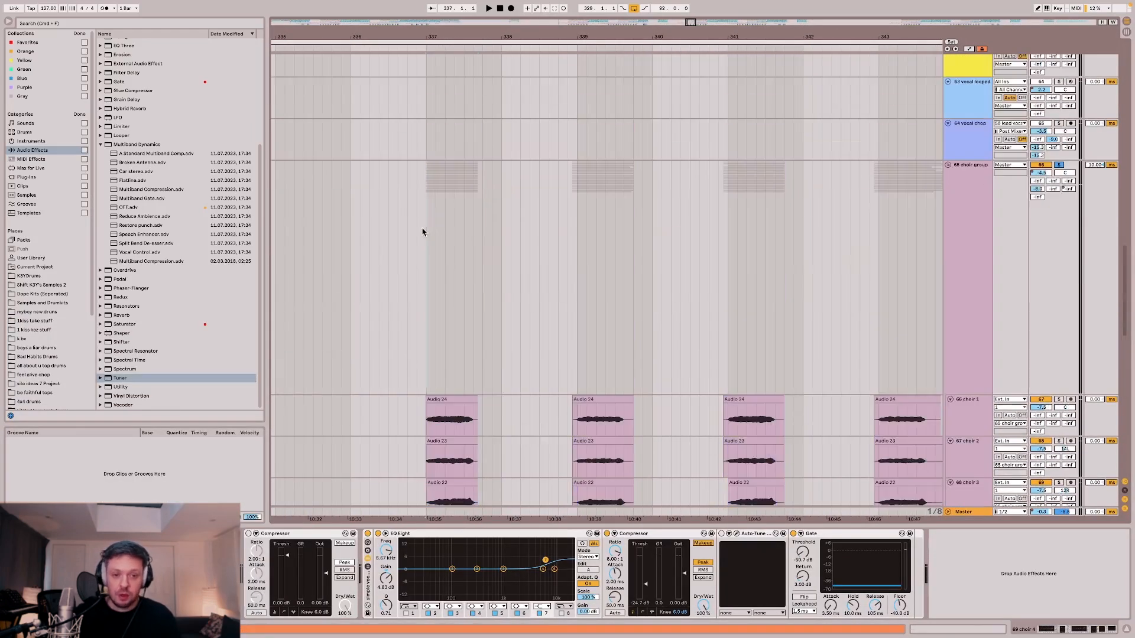
left_click(425, 232)
Solo the 40 piano track along with the choir group and play from bar 337 while viewing the choir layers.
scroll(425, 231, "down", 8)
scroll(430, 233, "up", 10)
scroll(431, 232, "up", 5)
left_click(1059, 99)
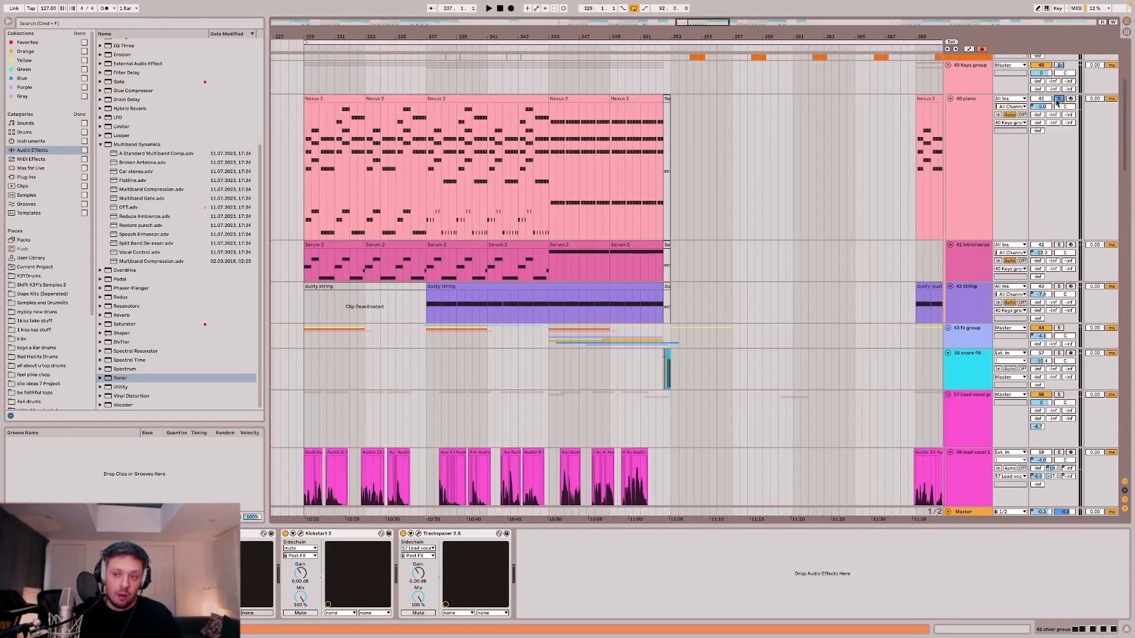
scroll(760, 119, "down", 15)
scroll(539, 213, "down", 5)
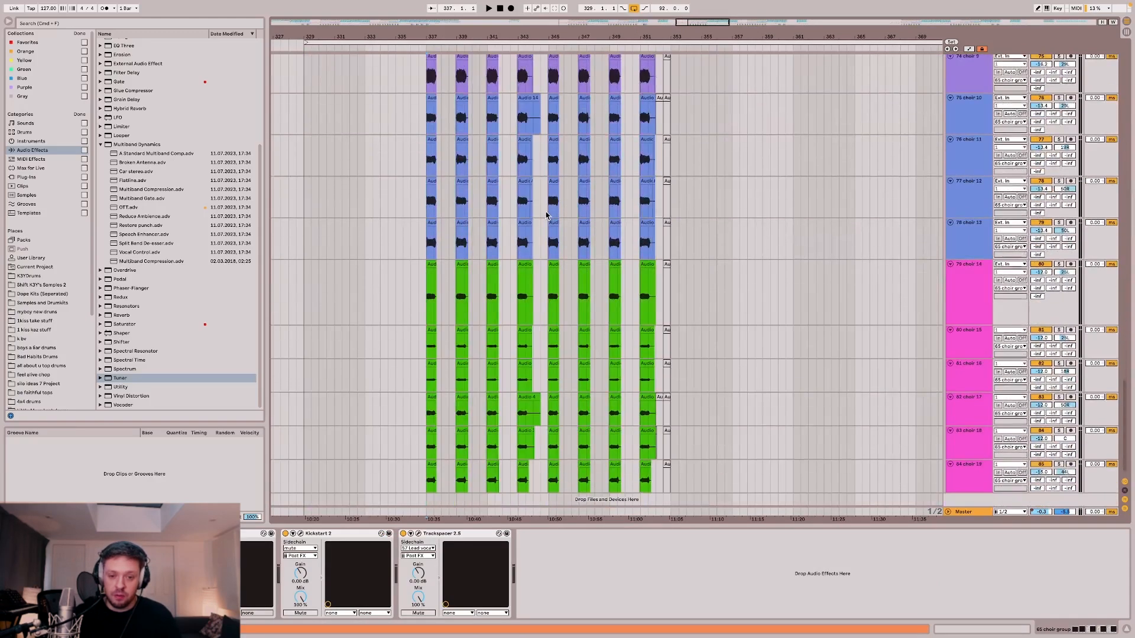
scroll(547, 215, "down", 5)
scroll(562, 207, "up", 3)
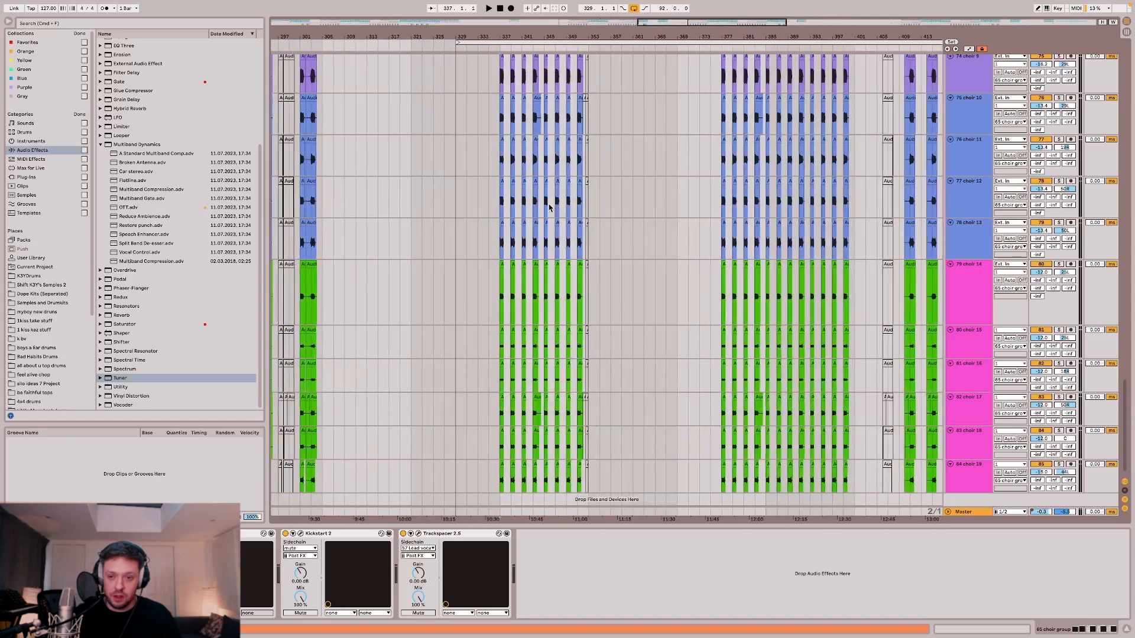
scroll(512, 196, "up", 7)
key("space")
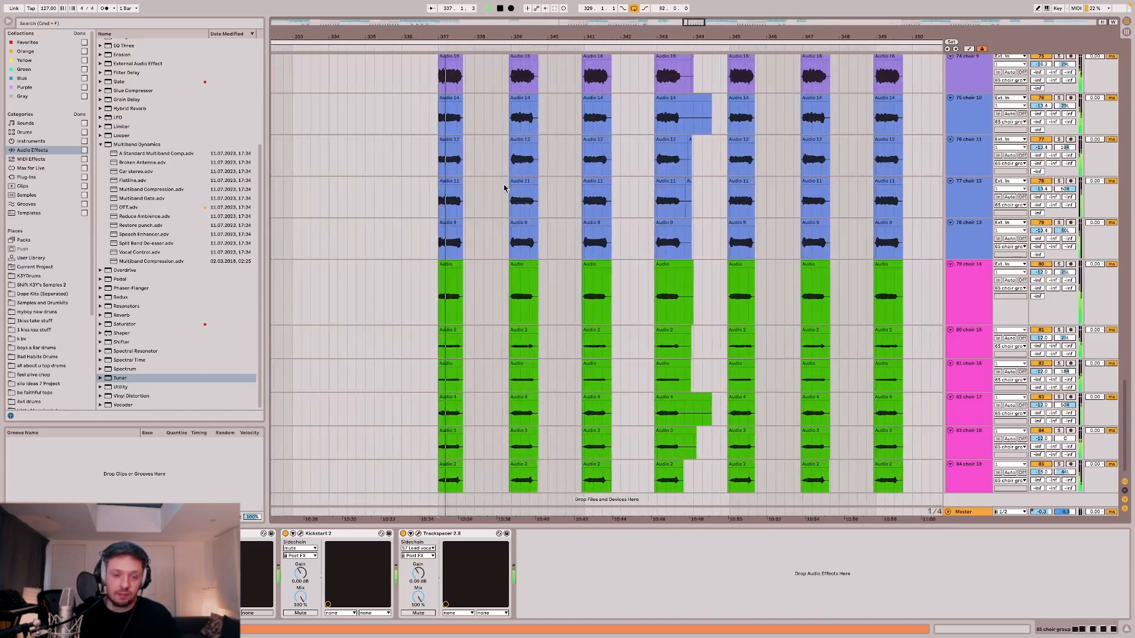
scroll(499, 189, "up", 5)
scroll(499, 189, "up", 5)
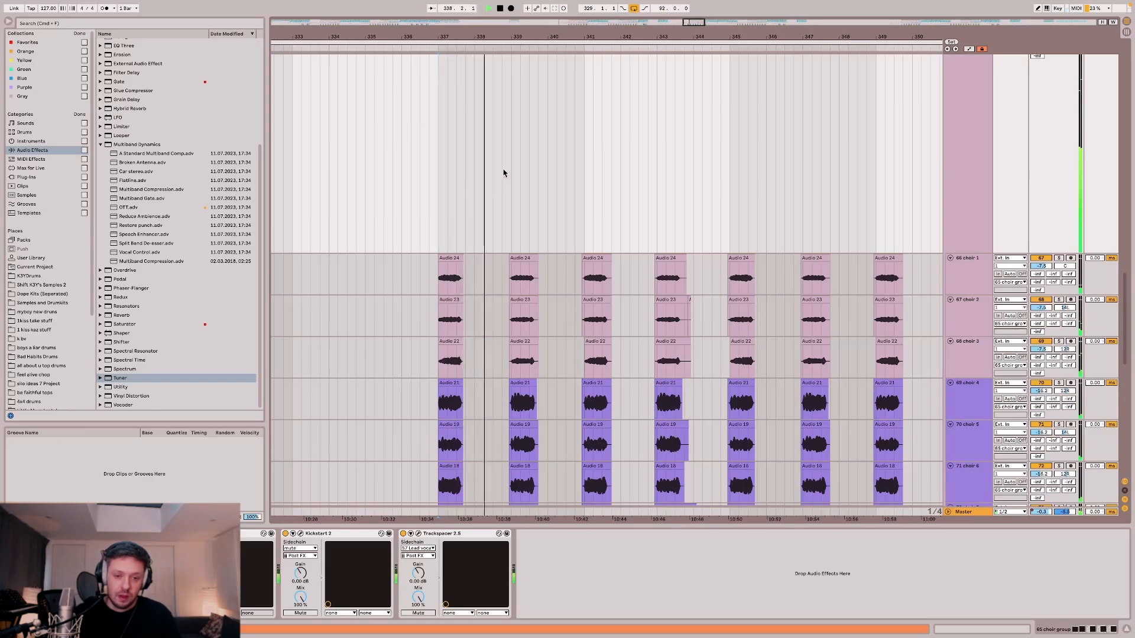
Replay the 65 choir group from bar 337, then play it from bar 345 and stop.
left_click(440, 177)
key("space")
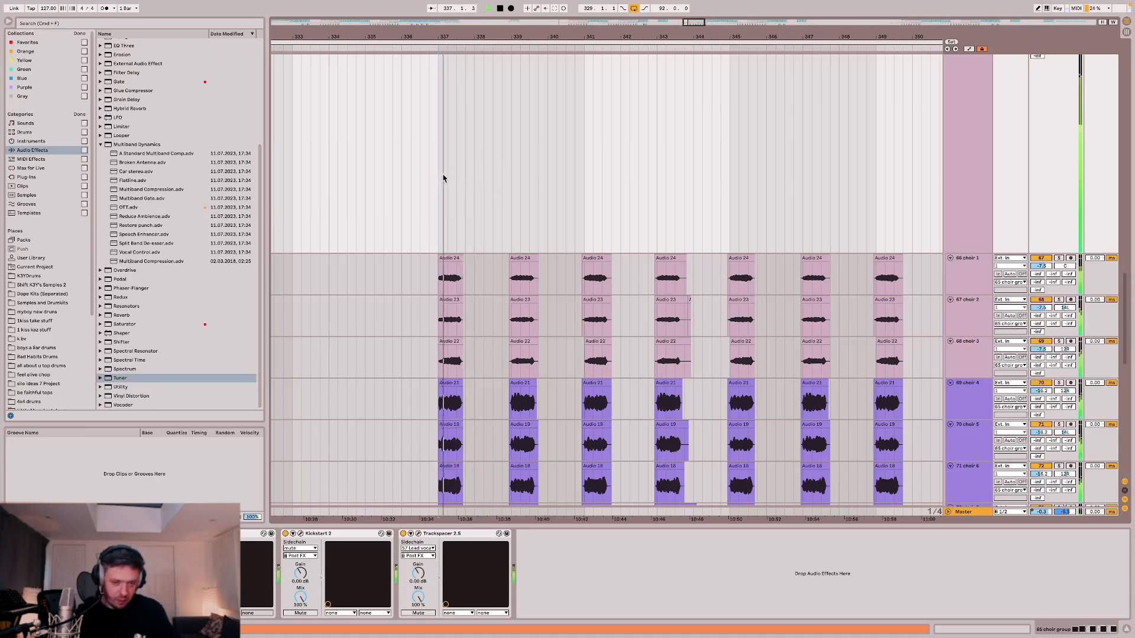
scroll(461, 171, "down", 5)
key("space")
left_click(560, 100)
key("space")
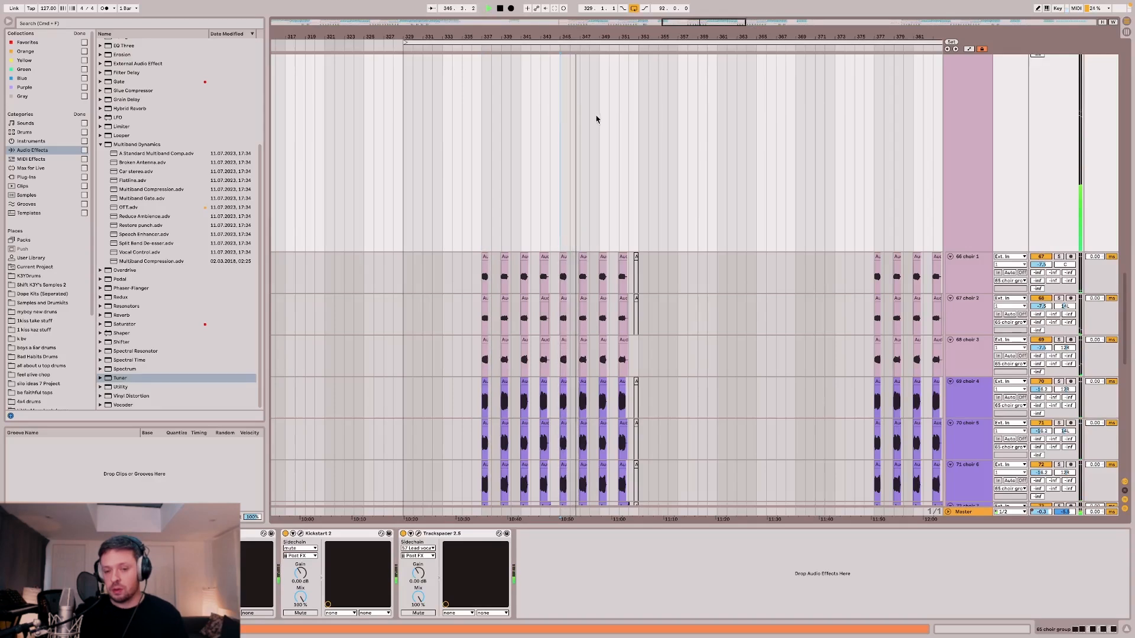
key("space")
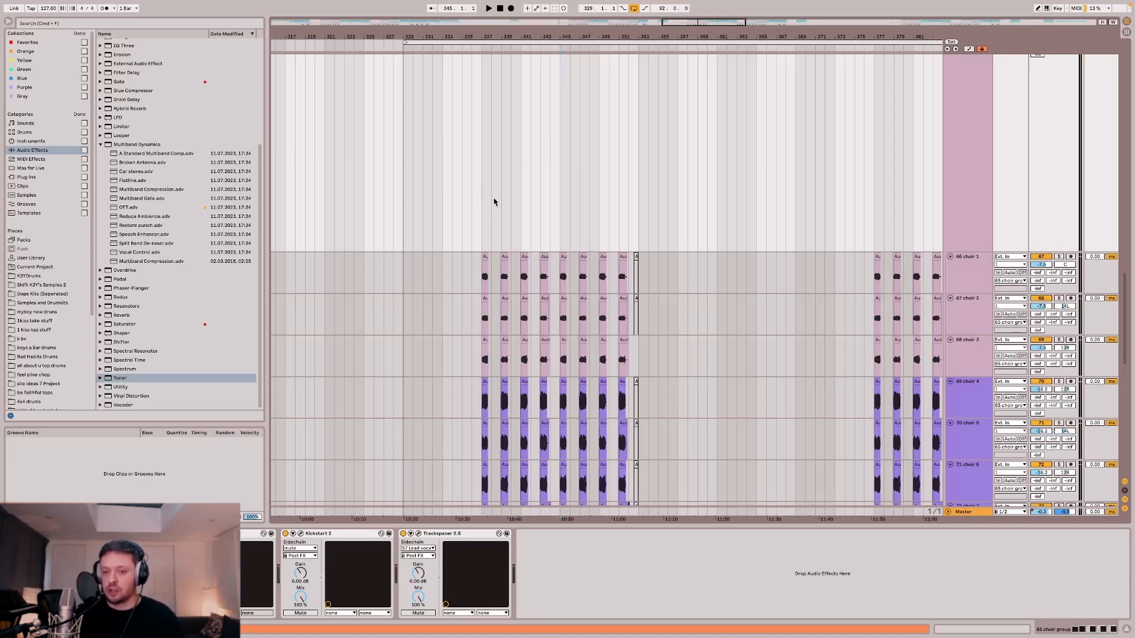
Look over the choir clips in both sections, from the green-clip layers back up to 66 choir 1.
scroll(532, 195, "down", 7)
scroll(557, 186, "down", 3)
scroll(559, 184, "right", 4)
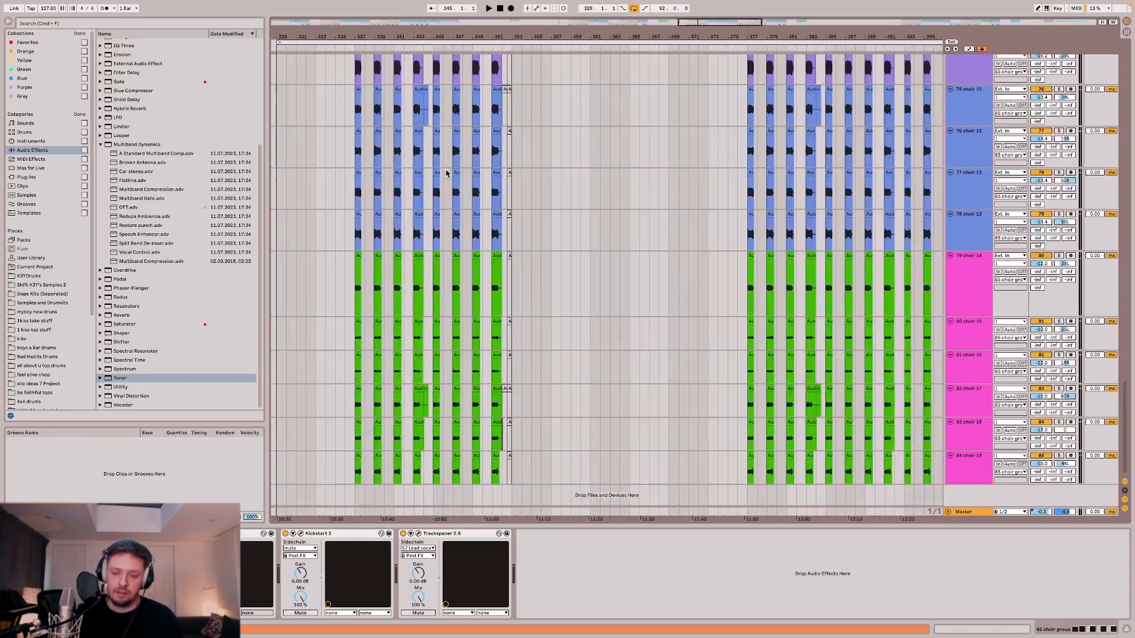
scroll(447, 173, "right", 4)
scroll(590, 181, "left", 5)
scroll(513, 202, "up", 5)
scroll(473, 155, "up", 3)
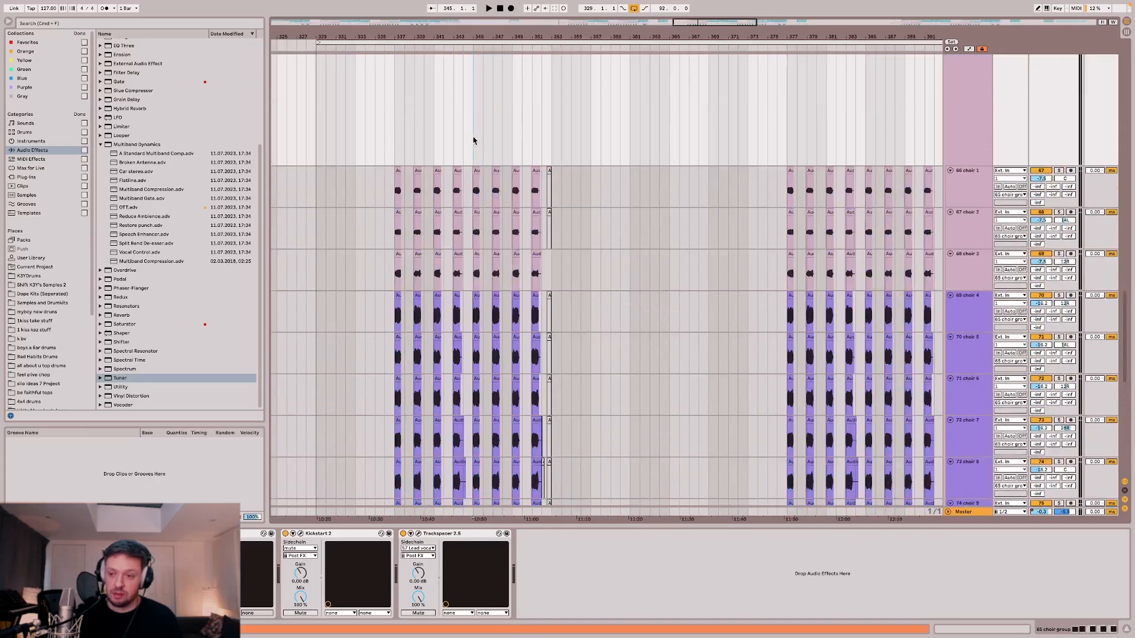
Audition 66 choir 1 through 68 choir 3 soloed together from bar 345, then clear their solos.
left_click(472, 197)
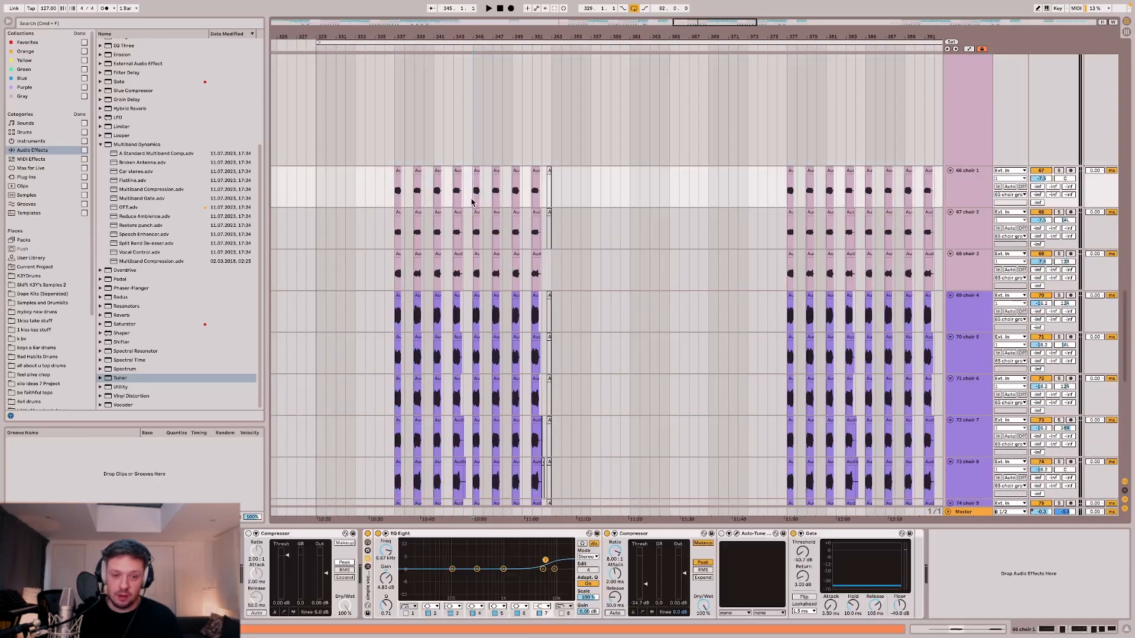
left_click(980, 194)
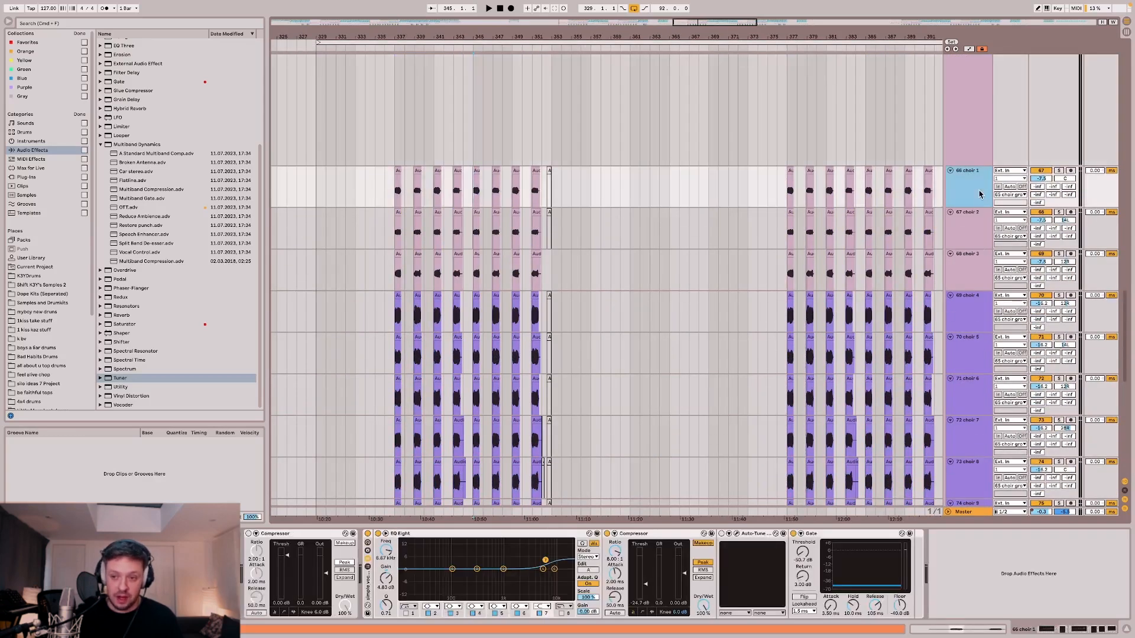
left_click(961, 269, "shift")
key("space")
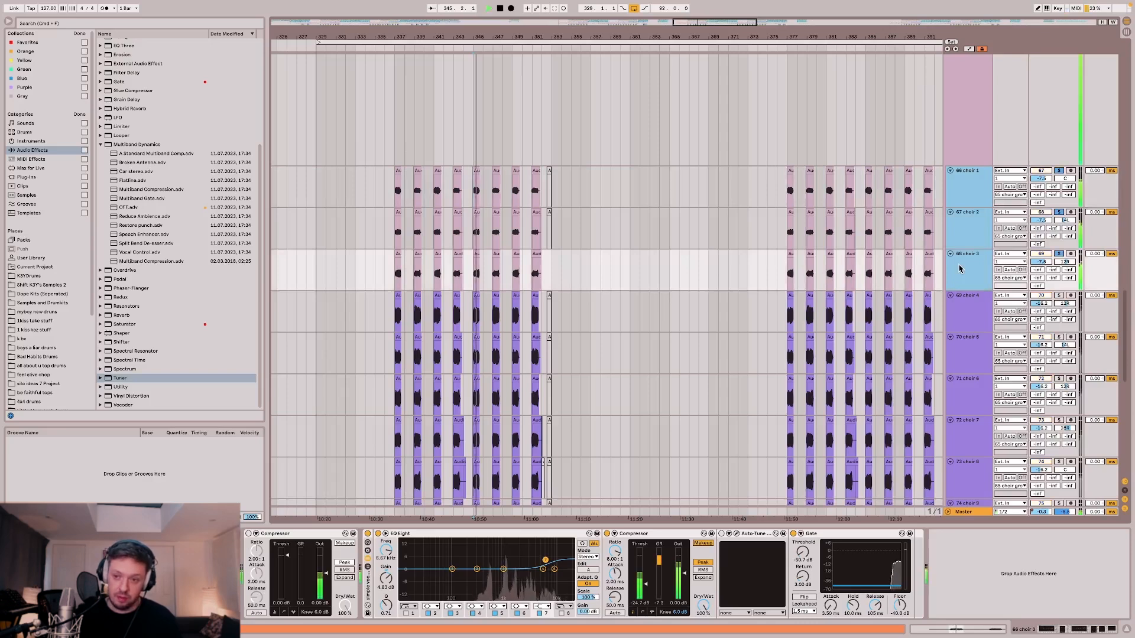
scroll(965, 271, "down", 5)
key("space")
key("s")
Audition the purple layers 69 choir 4 through 74 choir 9 soloed together from bar 345, then clear their solos.
left_click(965, 169)
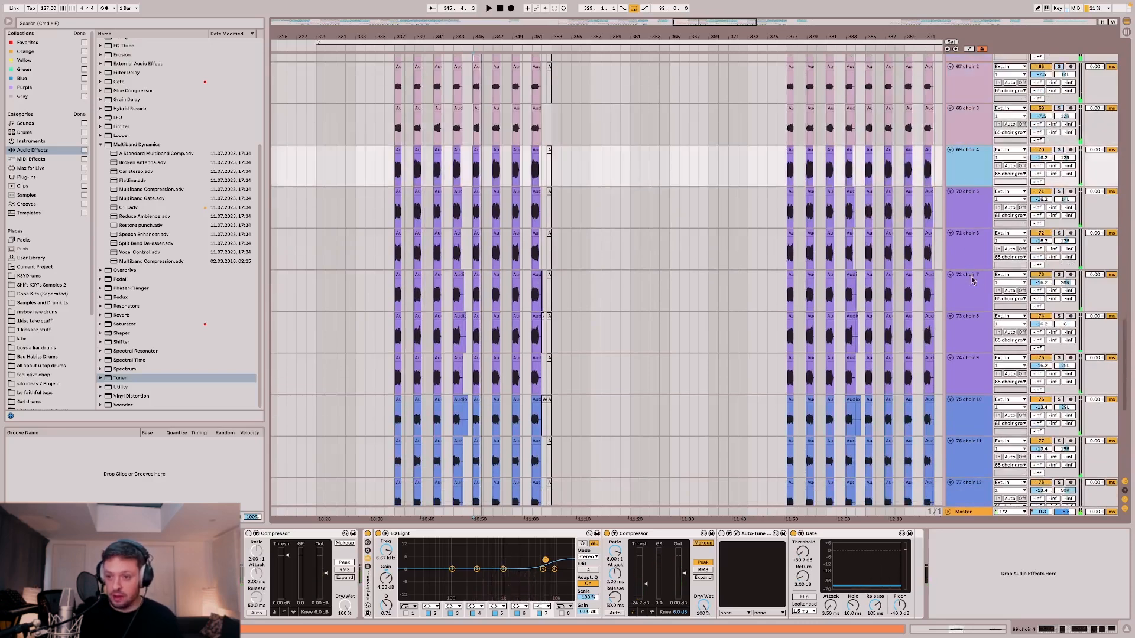
left_click(963, 358, "shift")
key("s")
key("space")
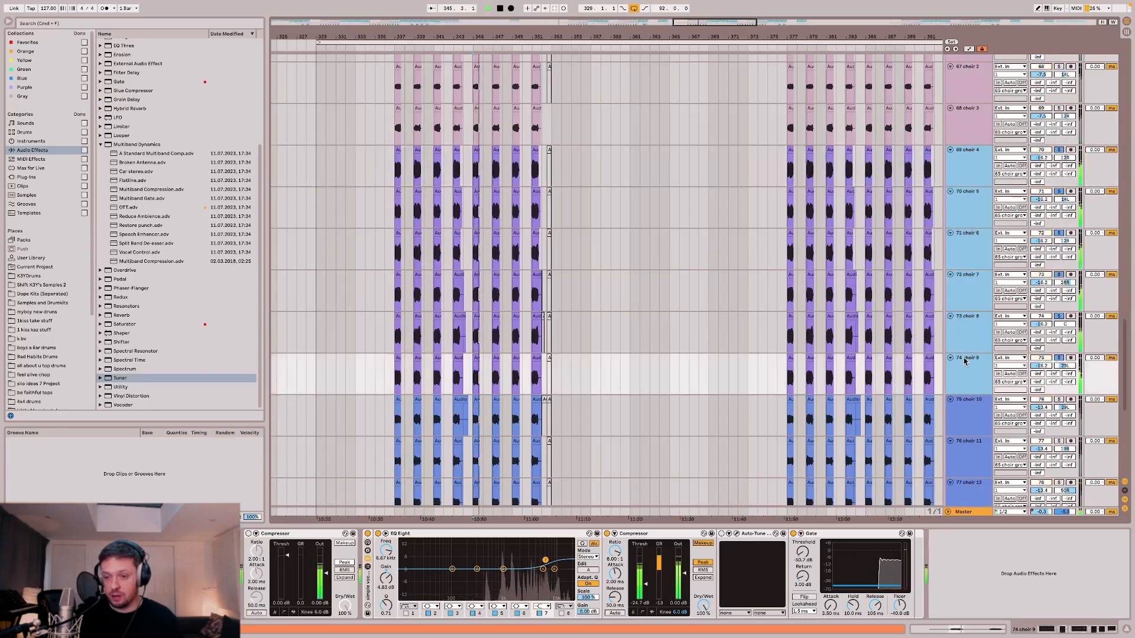
scroll(965, 362, "down", 3)
key("space")
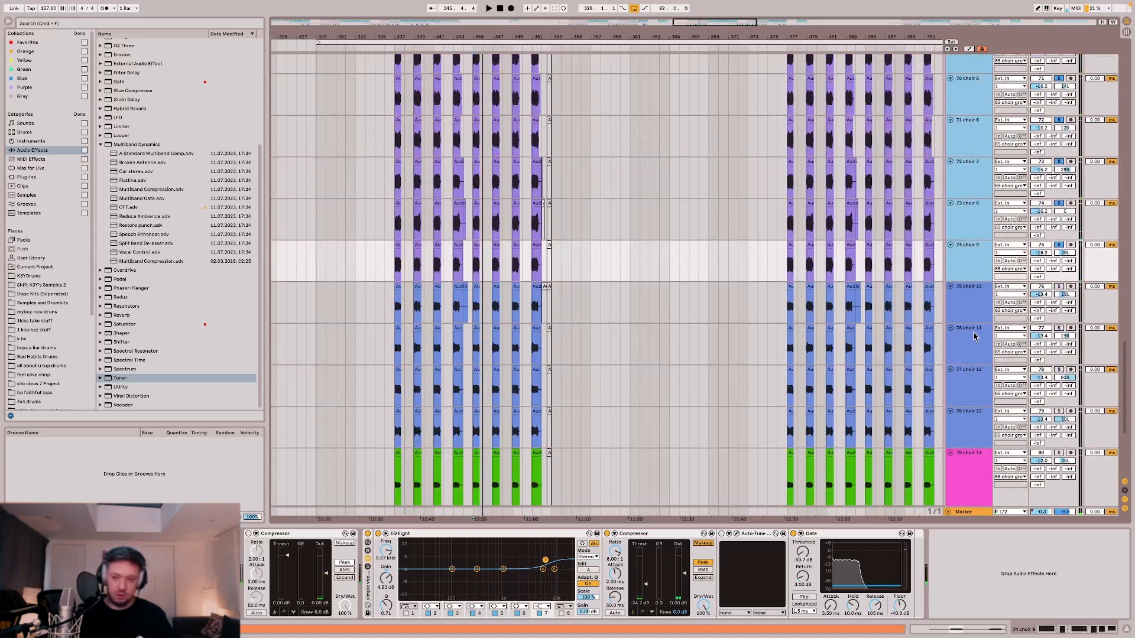
key("s")
Solo the blue layers 75 choir 10 through 78 choir 13 and play them from bar 345.
left_click(979, 316)
left_click(978, 430, "shift")
key("s")
key("space")
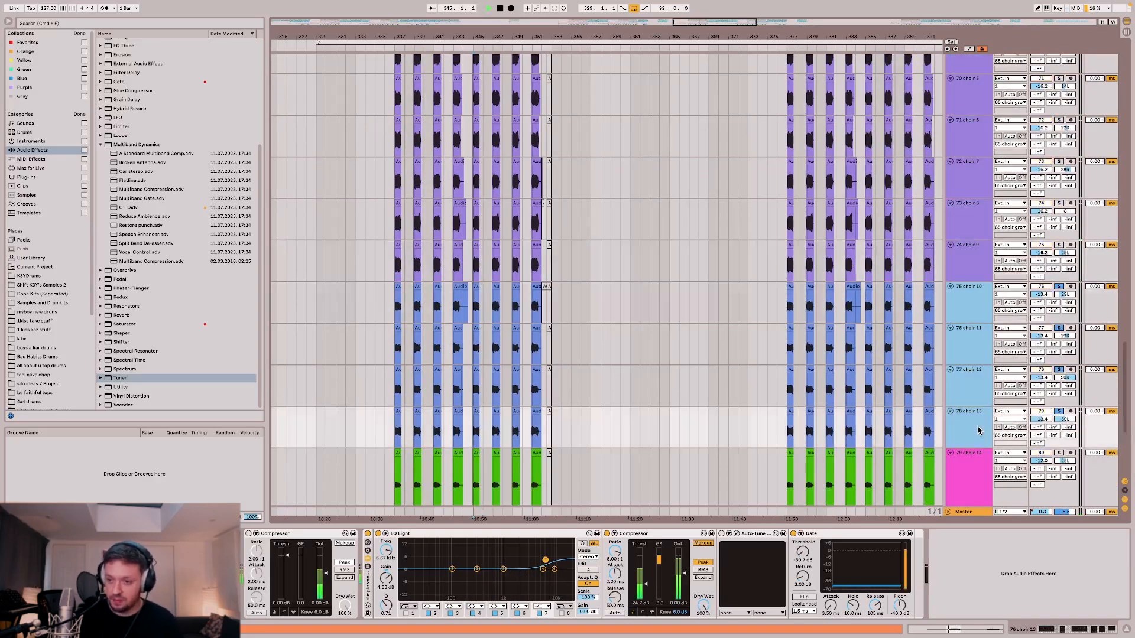
scroll(970, 359, "down", 3)
key("space")
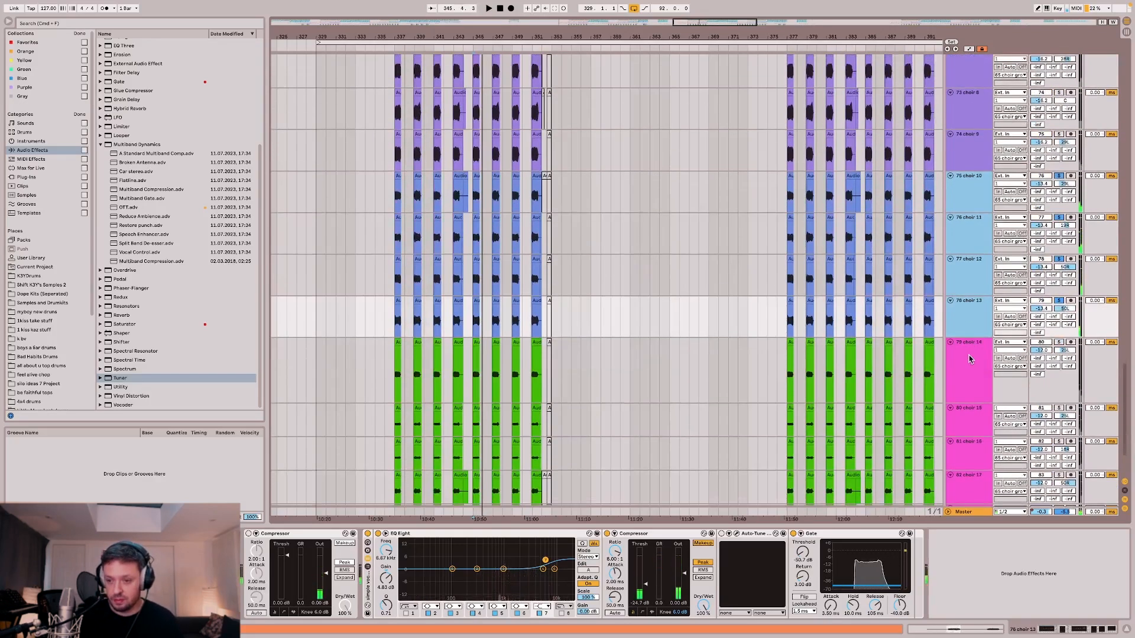
Audition the green-clip layers 79 choir 14 through 84 choir 19 in solo, then stop and place the playhead at bar 337.
left_click(969, 359)
key("s")
scroll(969, 358, "down", 2)
key("space")
left_click(973, 465, "shift")
key("s")
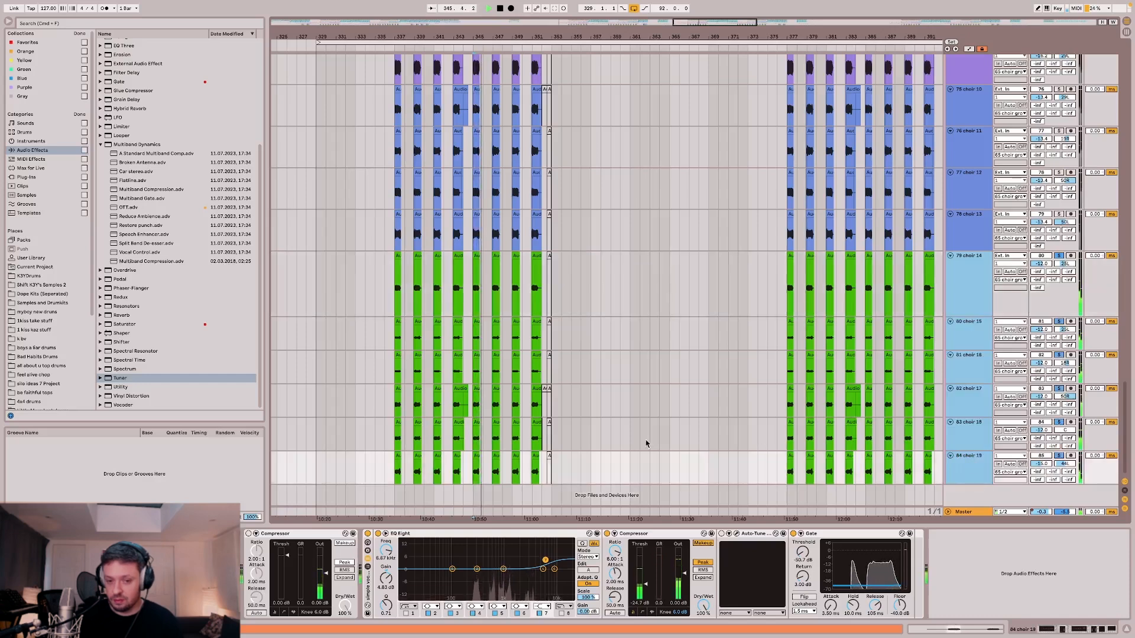
key("space")
left_click(395, 295)
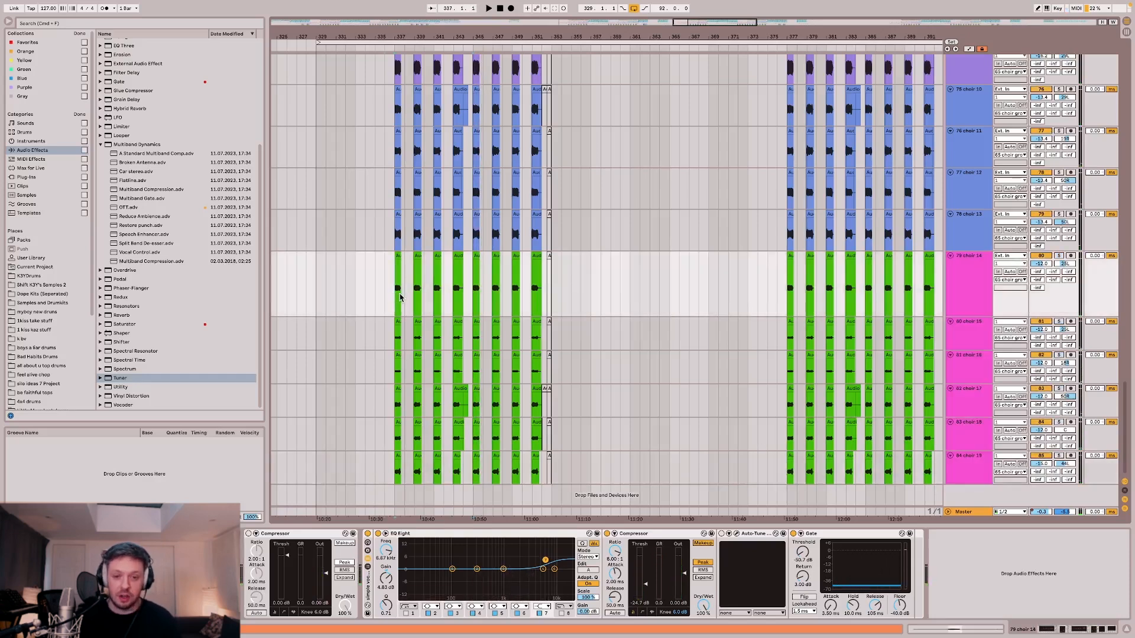
scroll(418, 255, "up", 5)
scroll(418, 255, "up", 3)
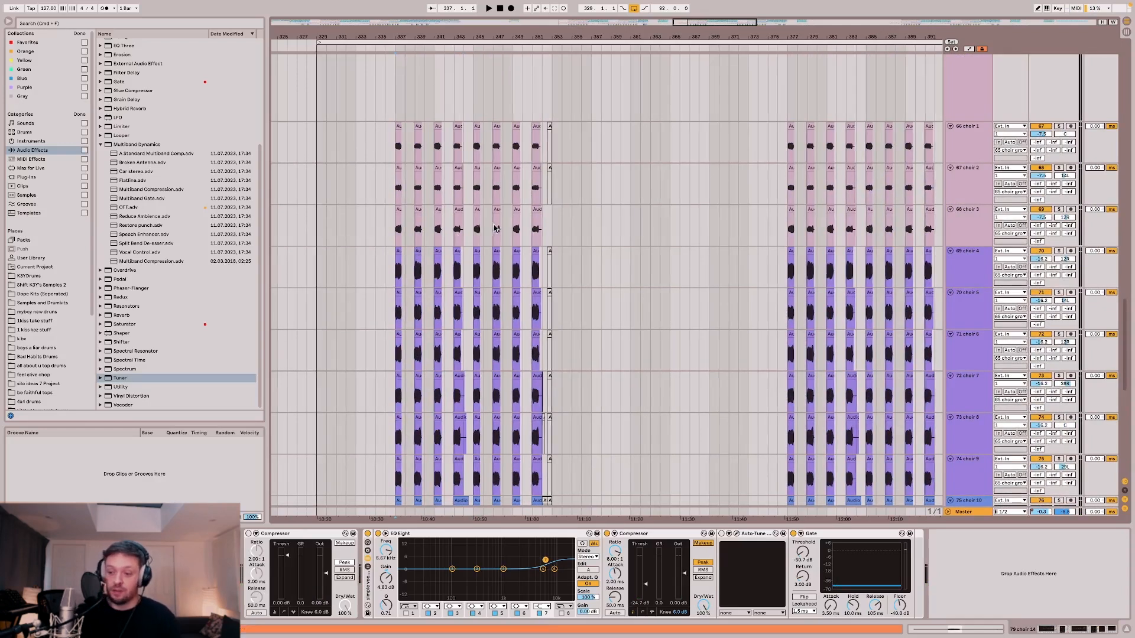
key("ctrl+Left")
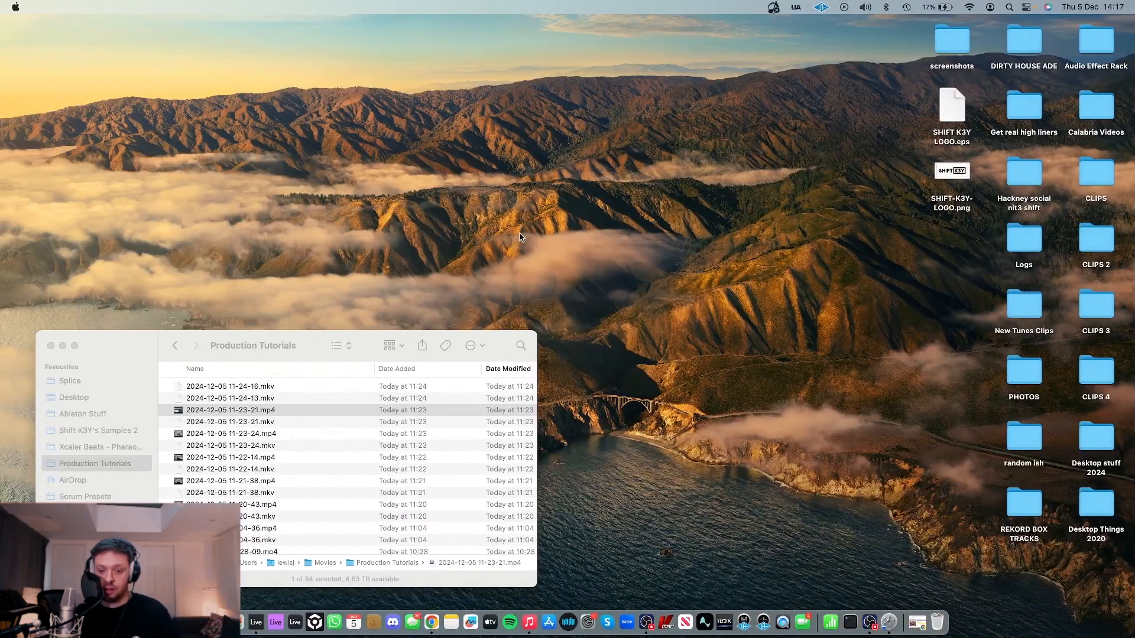
key("ctrl+Right")
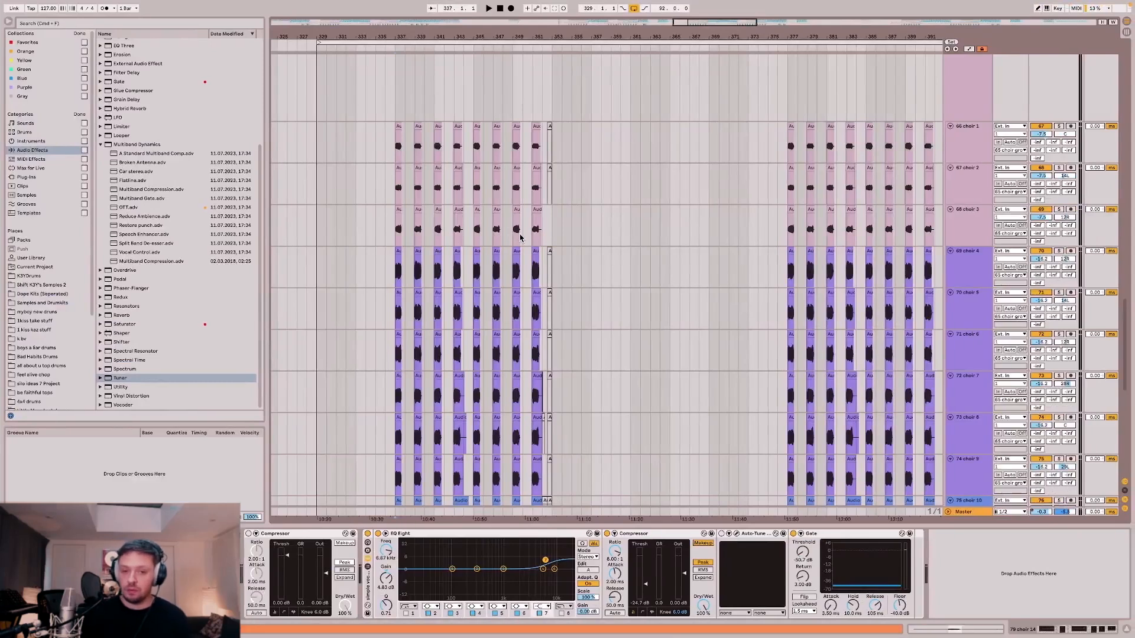
Go back to the 65 choir group at bar 337 and show its device chain.
scroll(390, 236, "up", 8)
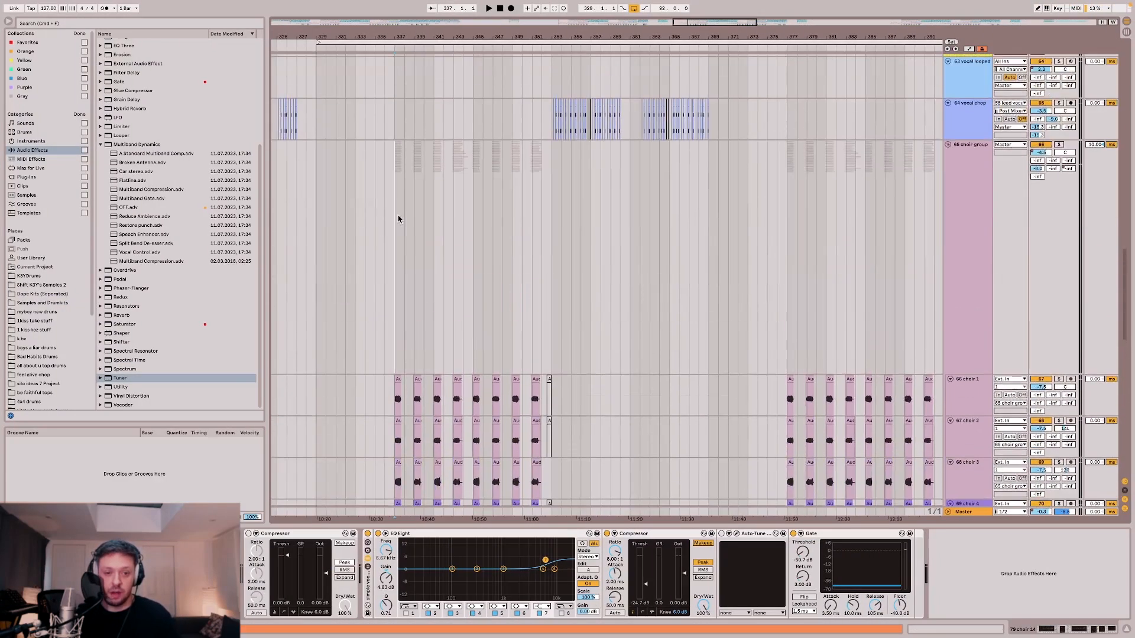
left_click(398, 219)
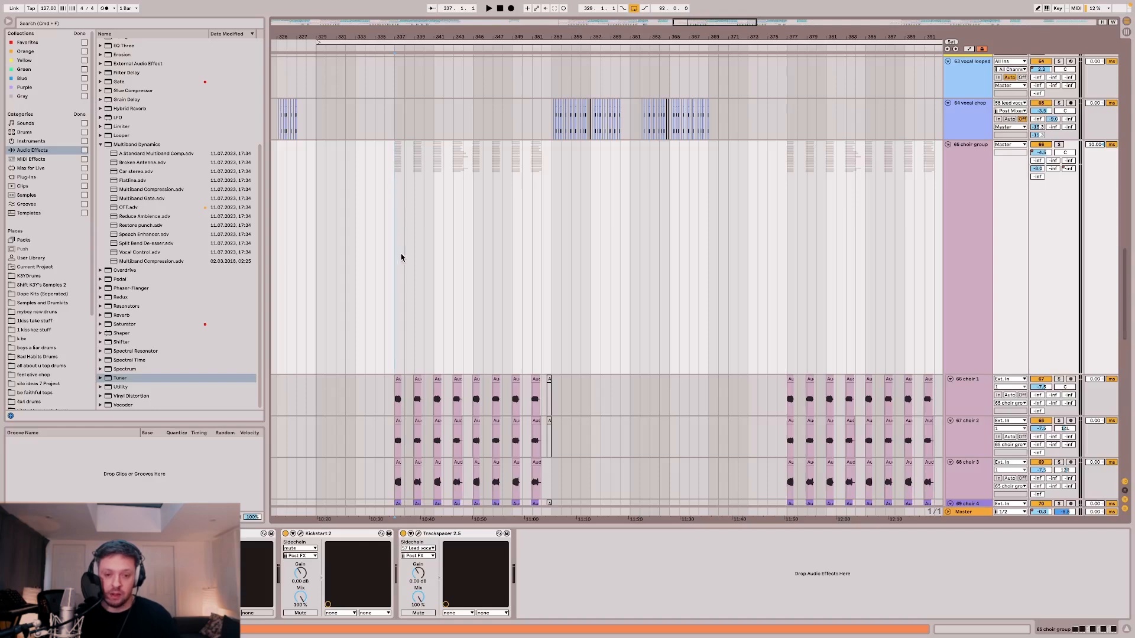
left_click(394, 392)
left_click(393, 312)
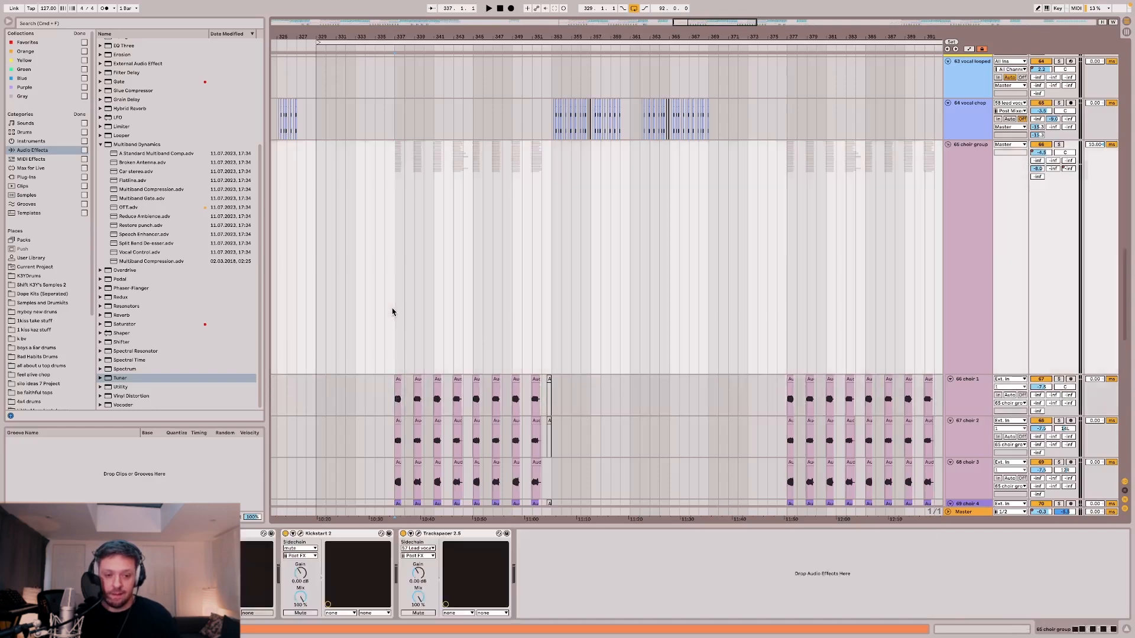
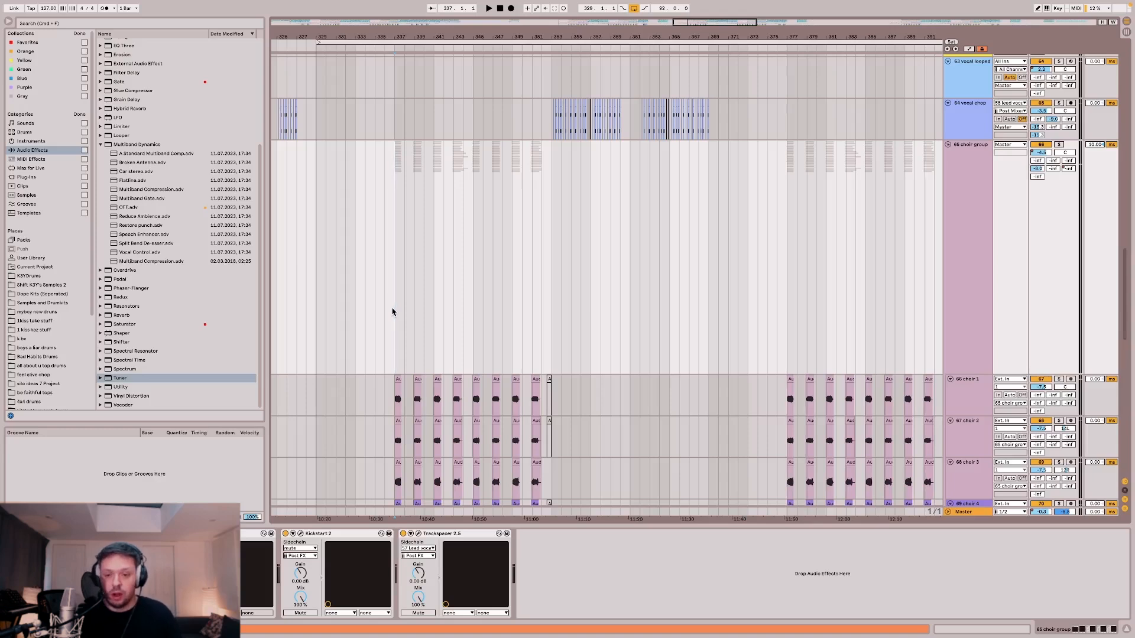
Open the ValhallaRoom reverb on the 65 choir group and move its window over the arrangement.
scroll(392, 312, "down", 2)
scroll(391, 312, "down", 2)
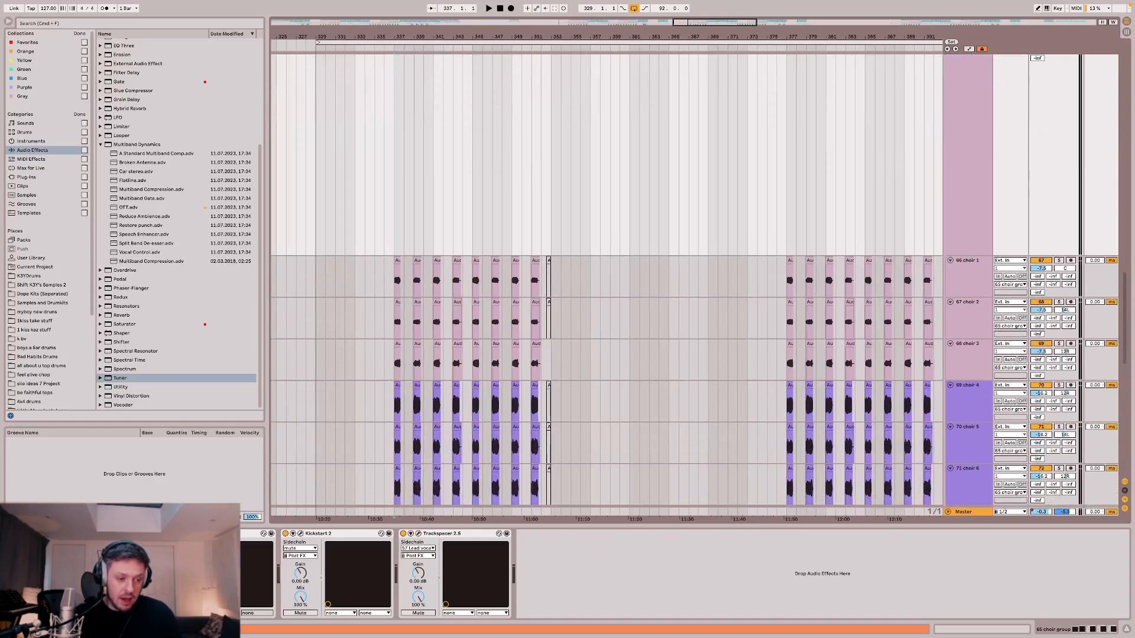
left_click(183, 533)
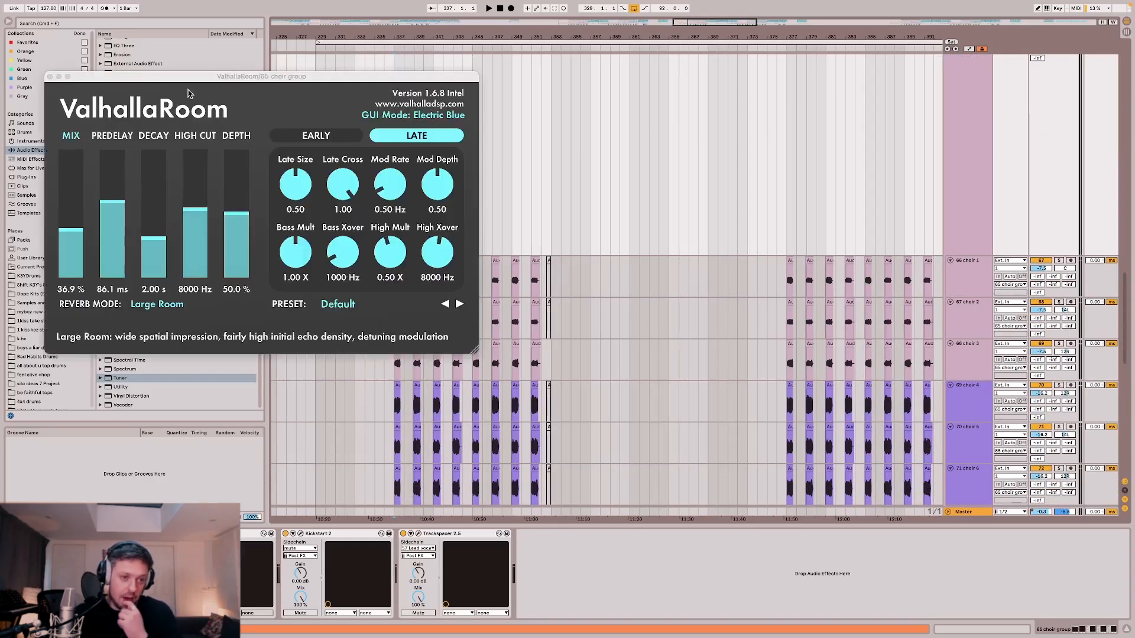
left_click_drag(192, 84, 600, 176)
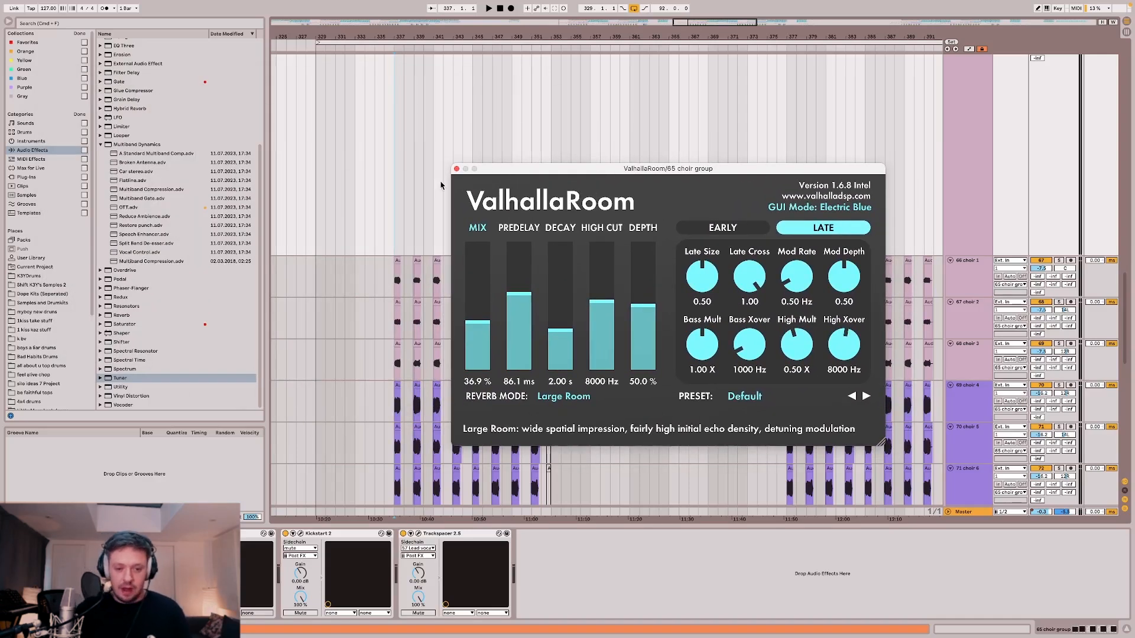
Shrink the 65 choir group track to check its send D, and show and select the D ValhallaVintageVerb return track.
scroll(393, 177, "up", 3)
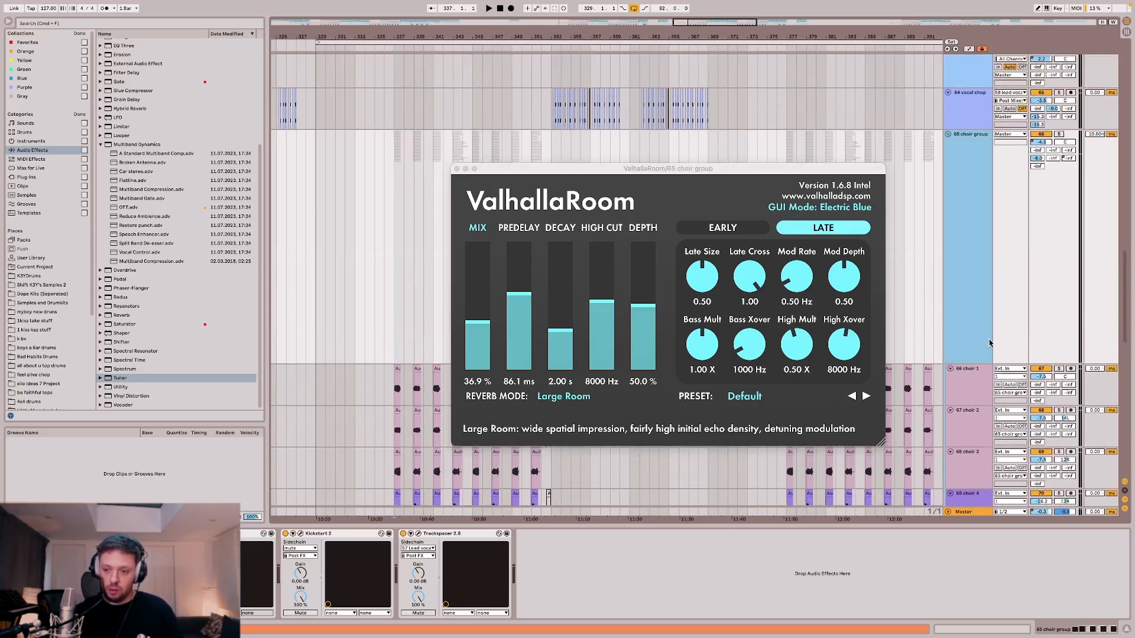
left_click_drag(982, 364, 979, 236)
left_click(1035, 159)
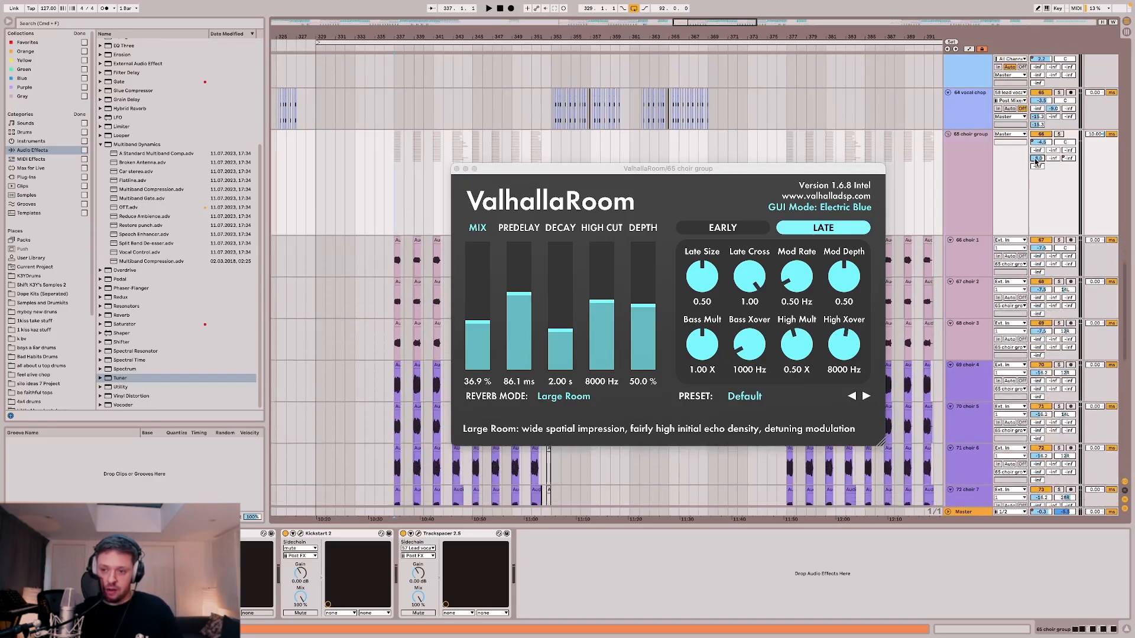
left_click(1123, 492)
left_click(970, 394)
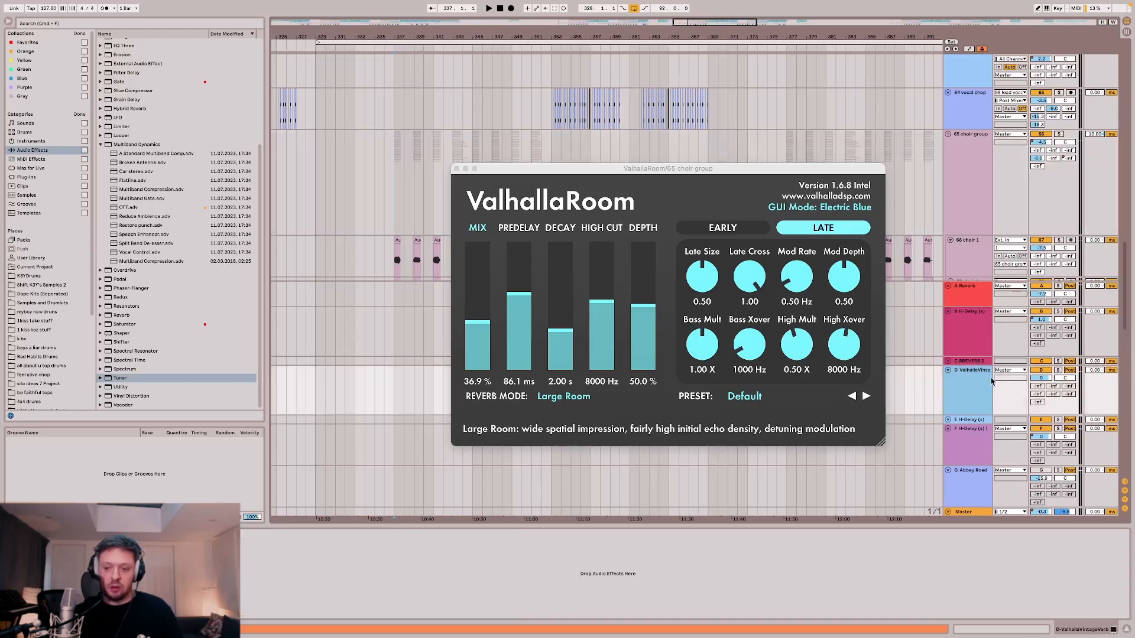
View the ValhallaVintageVerb settings on return D and the H-Delay settings on return B, closing each plug-in window.
left_click(28, 534)
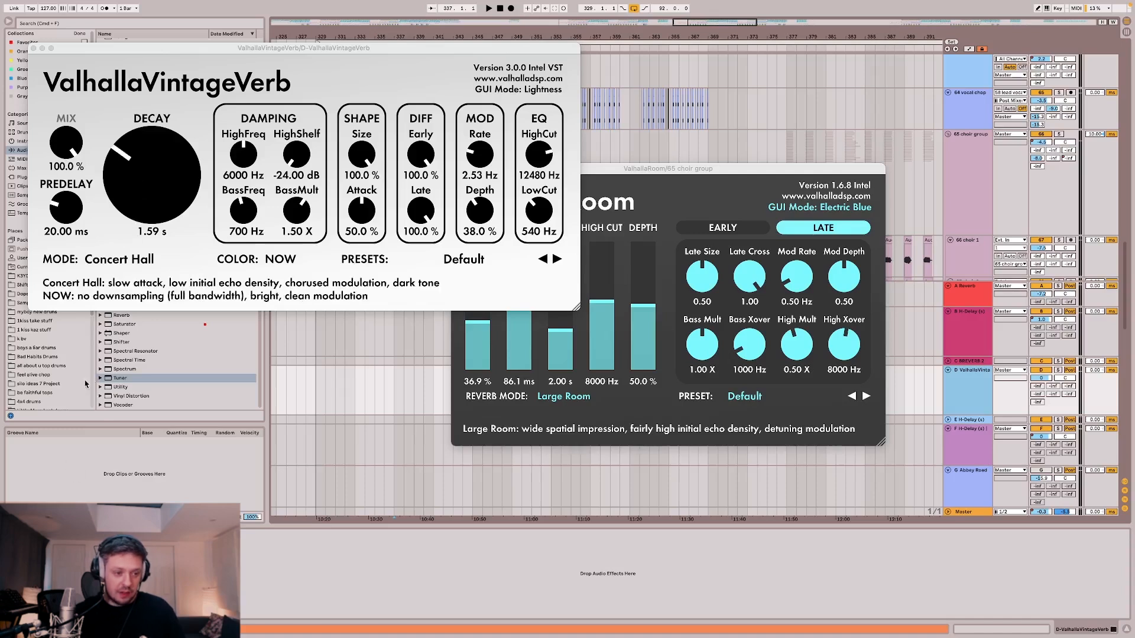
left_click(28, 535)
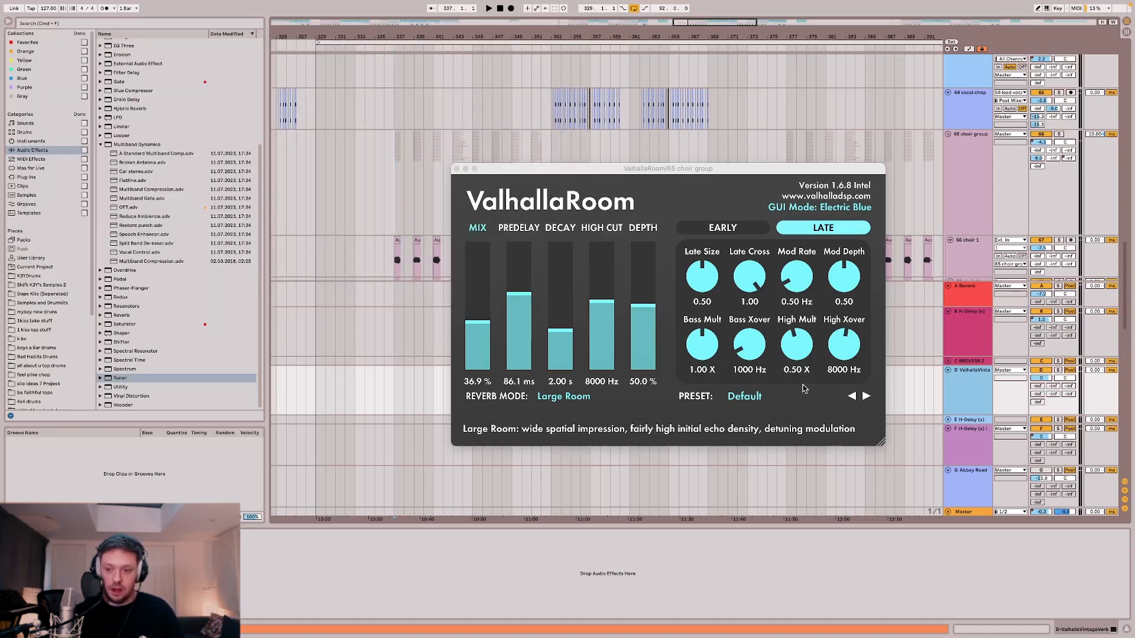
left_click(965, 348)
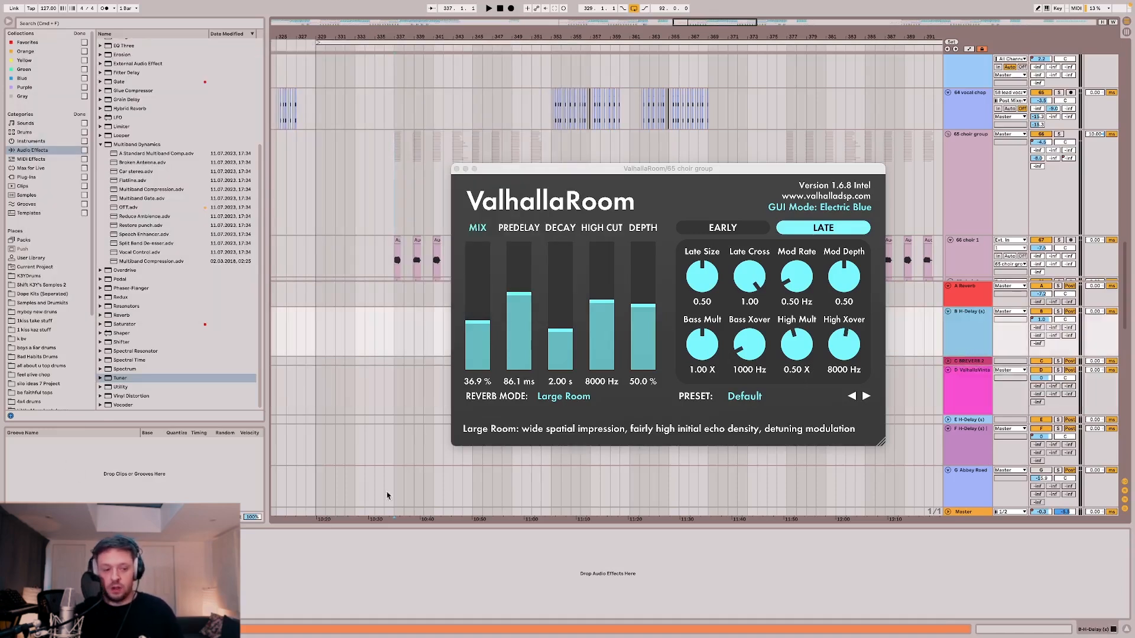
left_click(27, 535)
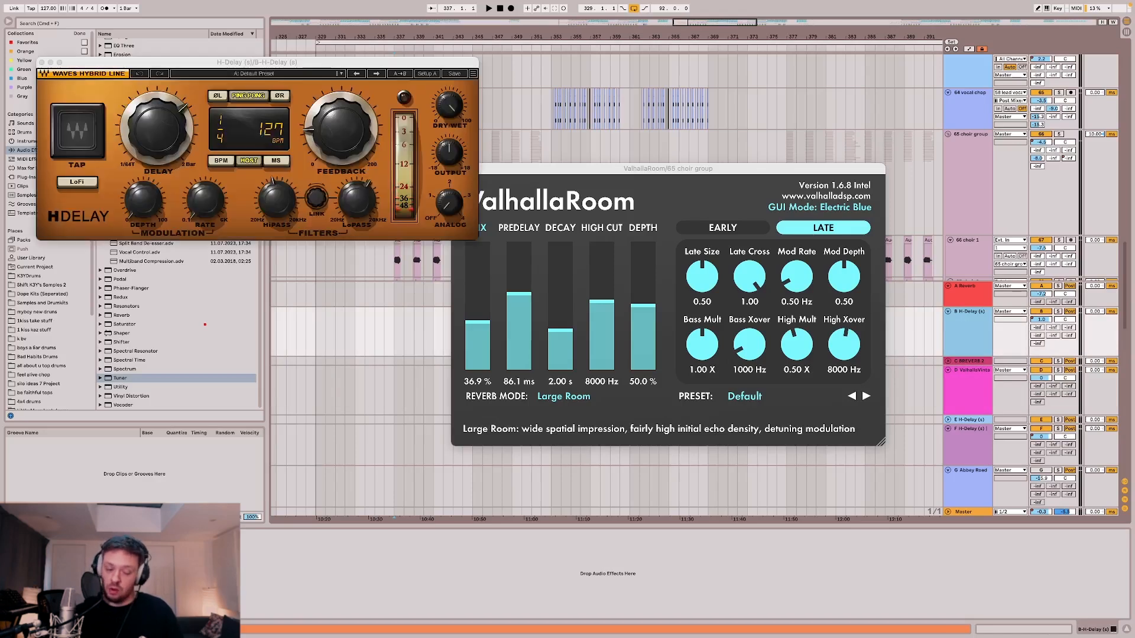
left_click(27, 534)
Check the A Reverb return's device, close the ValhallaRoom window and select the C return track.
left_click(976, 302)
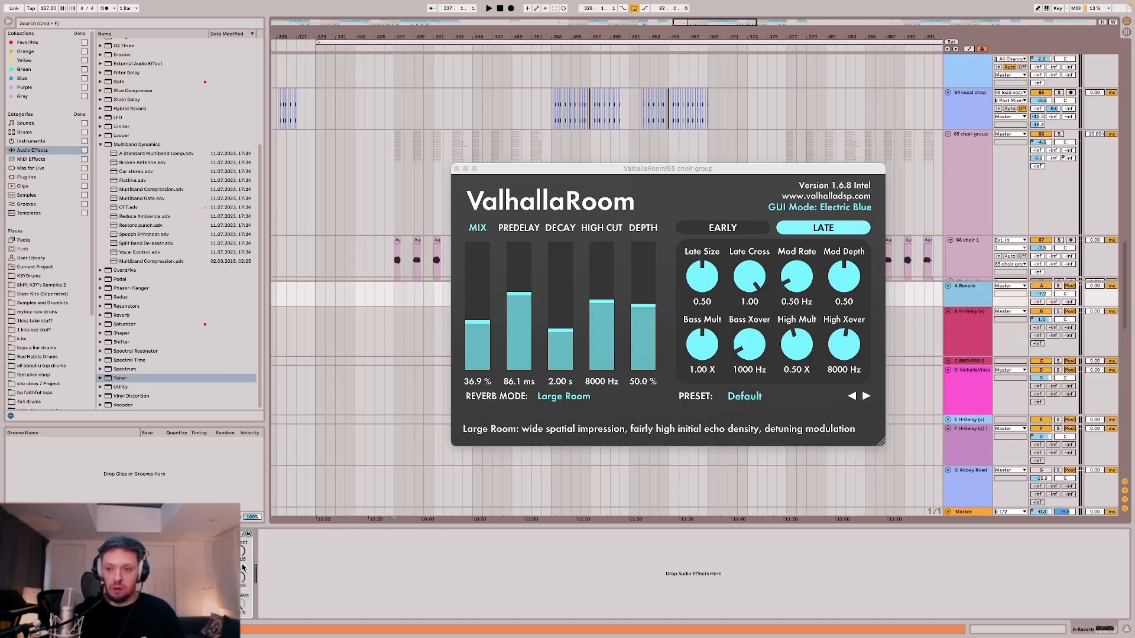
left_click(456, 169)
left_click(994, 389)
left_click(983, 363)
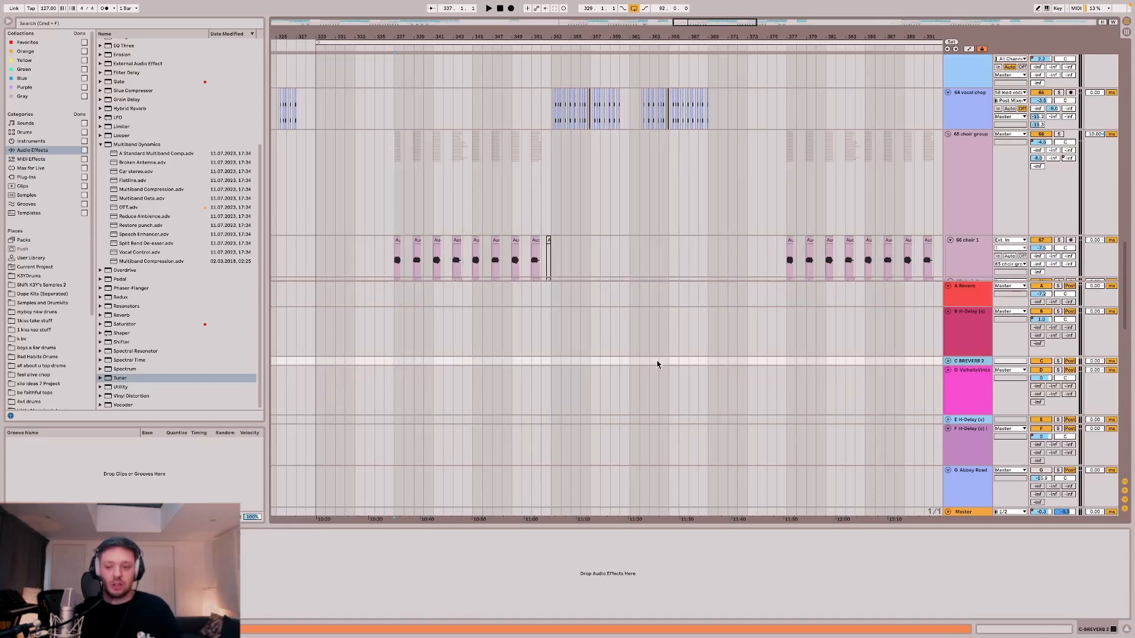
View the H-Delay on return E, close it, and check the plug-ins on return F.
left_click(966, 421)
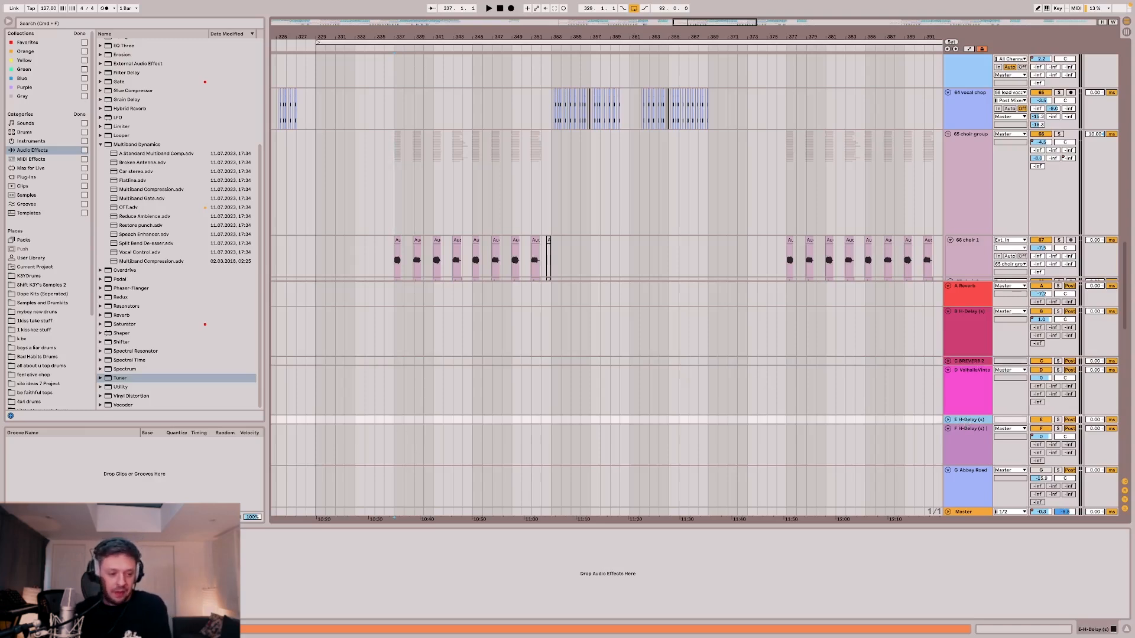
key("super+alt+p")
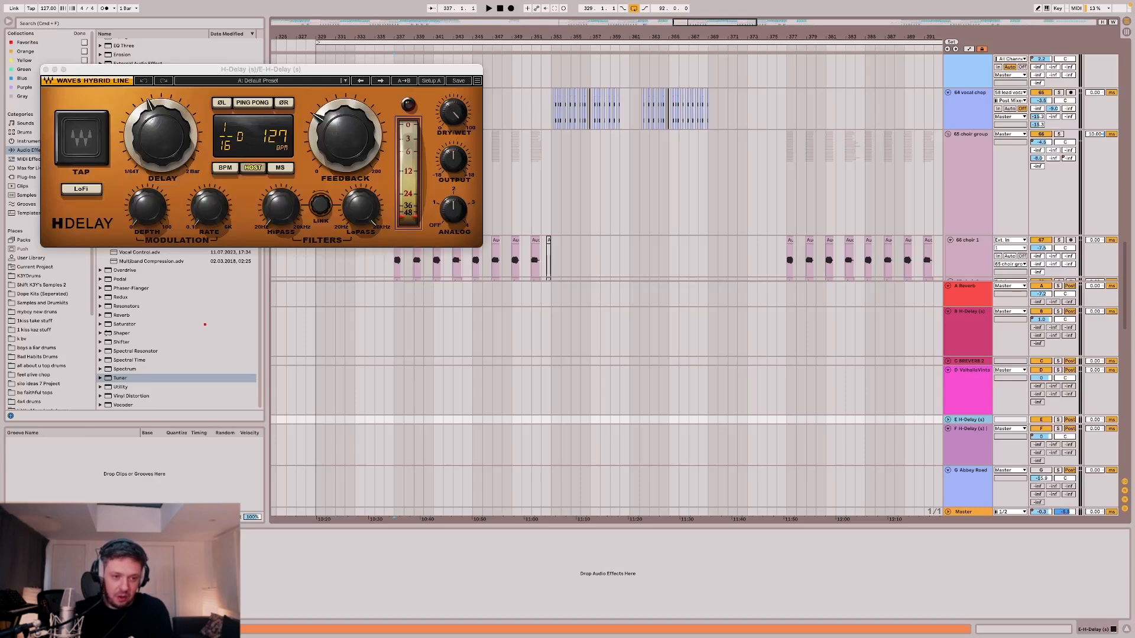
key("super+alt+p")
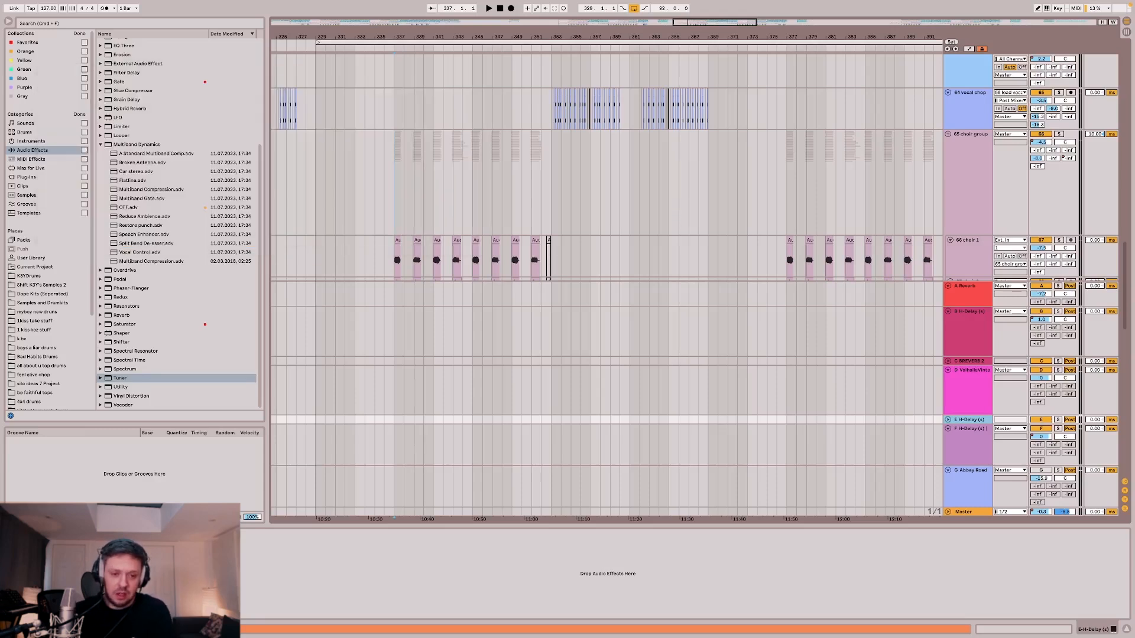
left_click(534, 430)
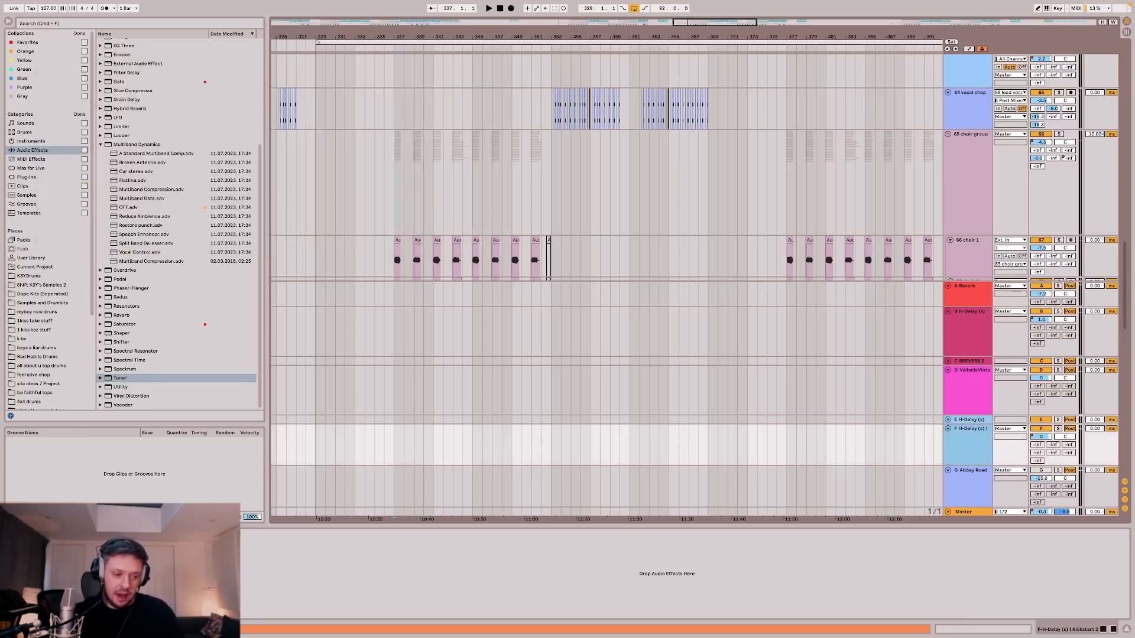
key("super+alt+p")
key("super+alt+p")
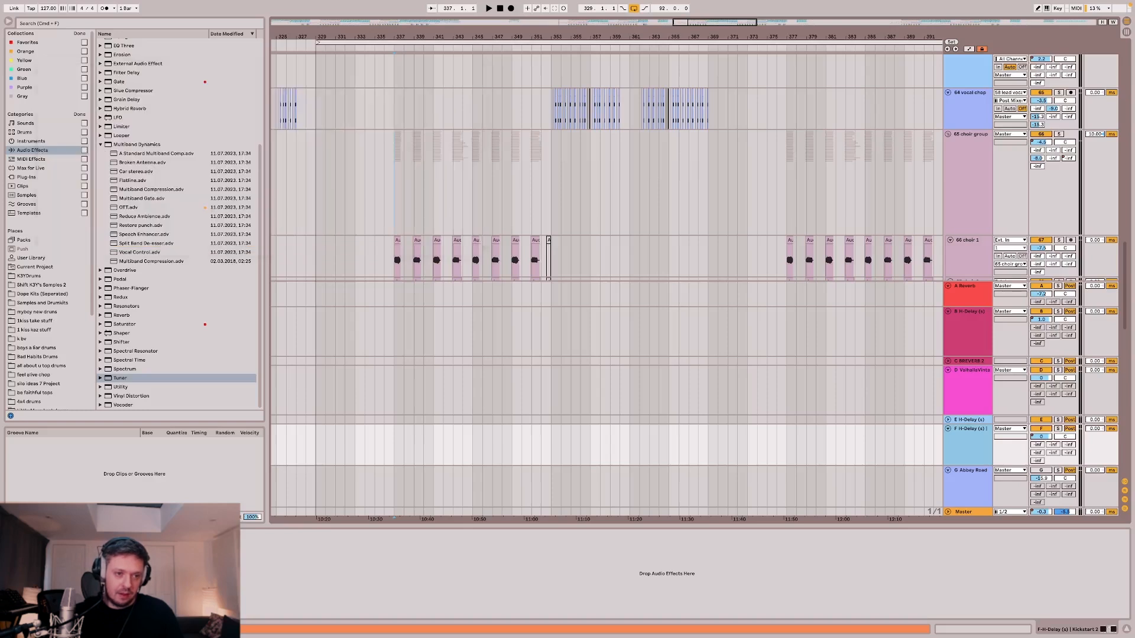
Return to the 65 choir group and play it from about bar 353 to hear its sends.
scroll(439, 223, "up", 8)
scroll(442, 228, "up", 2)
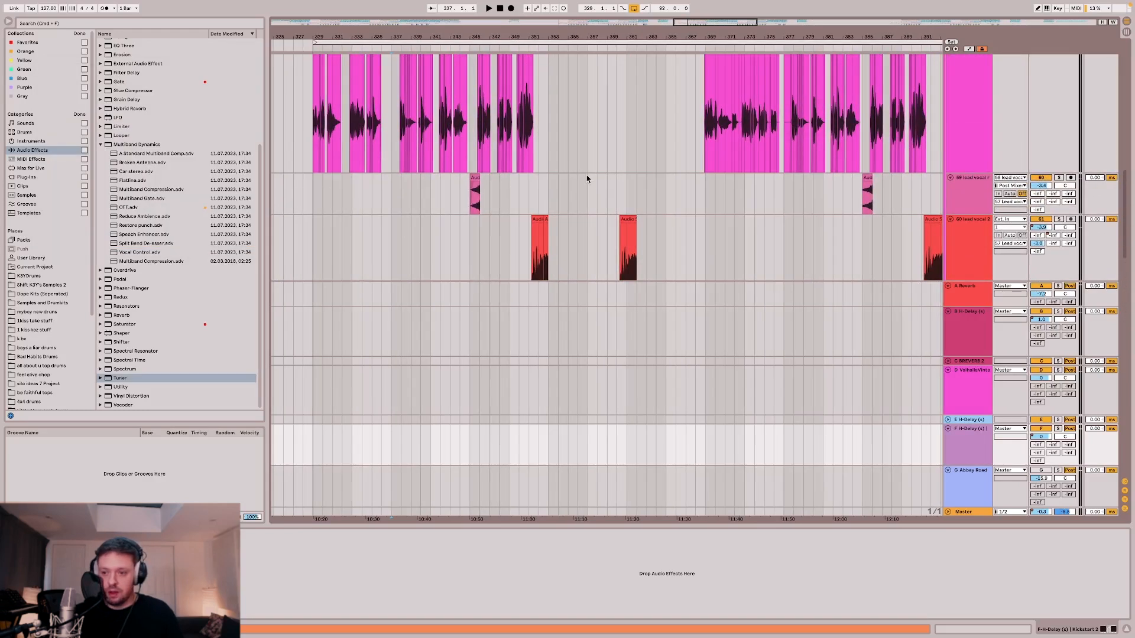
scroll(587, 178, "down", 8)
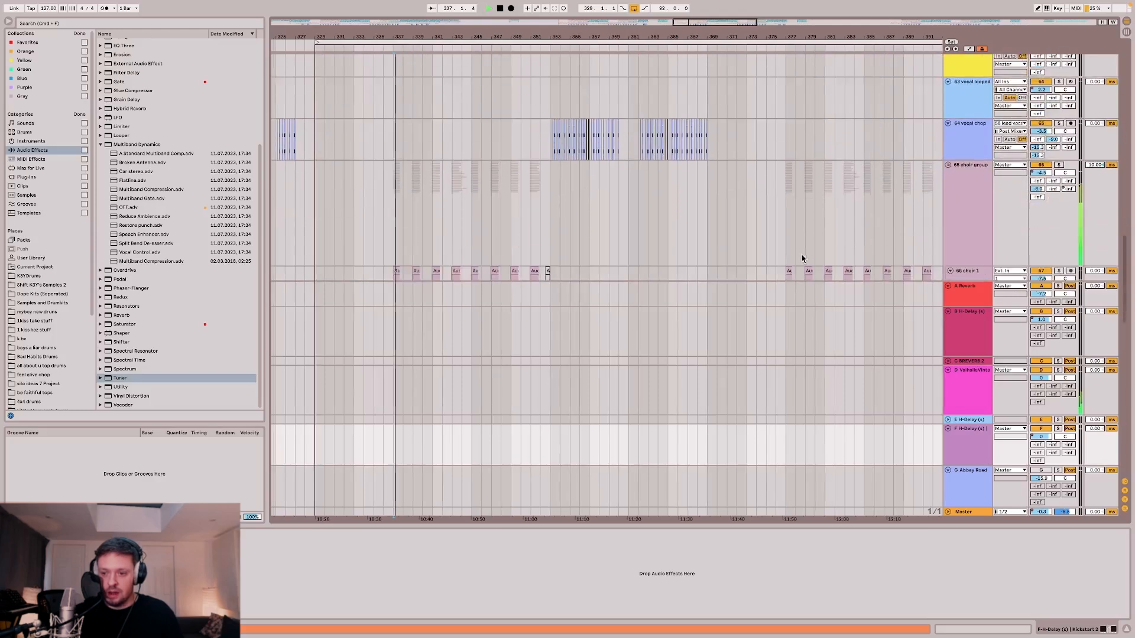
left_click(554, 214)
key("space")
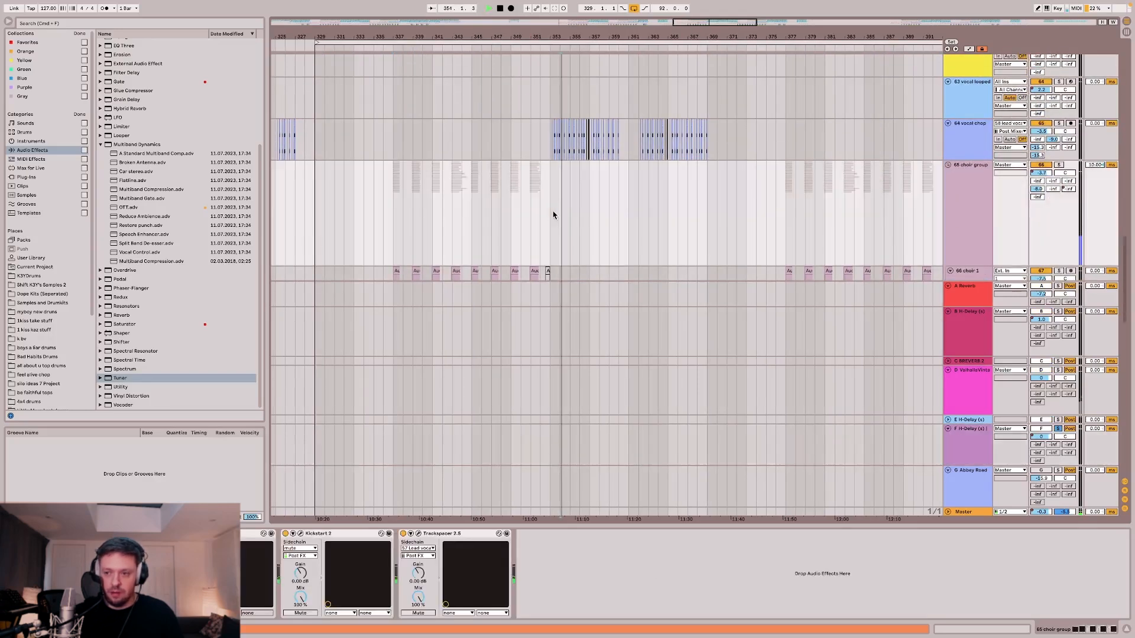
Audition the 65 choir group from several points further along the arrangement, up to about bar 395.
scroll(553, 215, "down", 8)
scroll(662, 159, "up", 5)
left_click(737, 170)
key("space")
key("space")
left_click(779, 150)
key("space")
key("space")
scroll(780, 150, "right", 5)
left_click(780, 150)
key("space")
key("space")
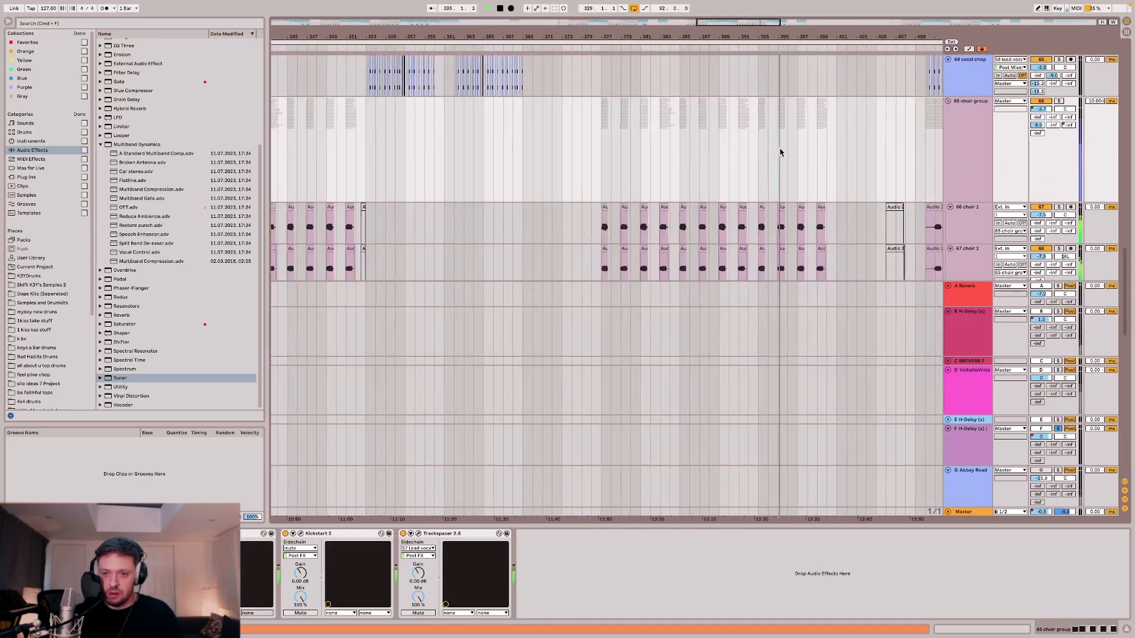
Play the last red lead vocal clip near bar 409 and the pink clips on the 62 vocal looped track.
scroll(779, 150, "right", 4)
scroll(712, 157, "up", 5)
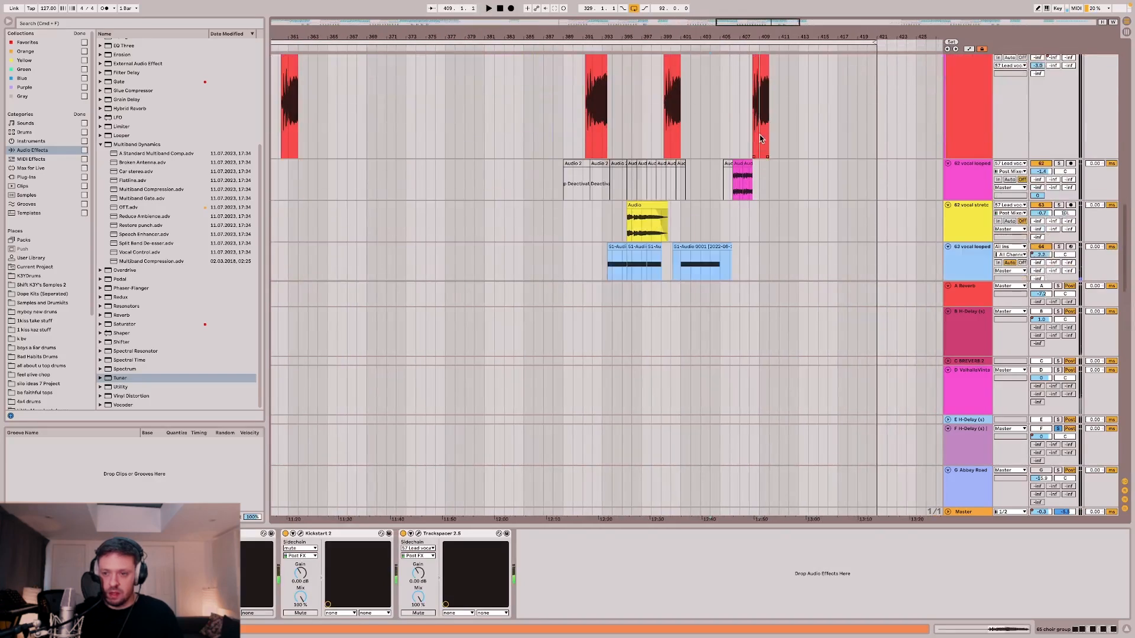
left_click(760, 138)
key("space")
key("space")
left_click(731, 183)
key("space")
key("space")
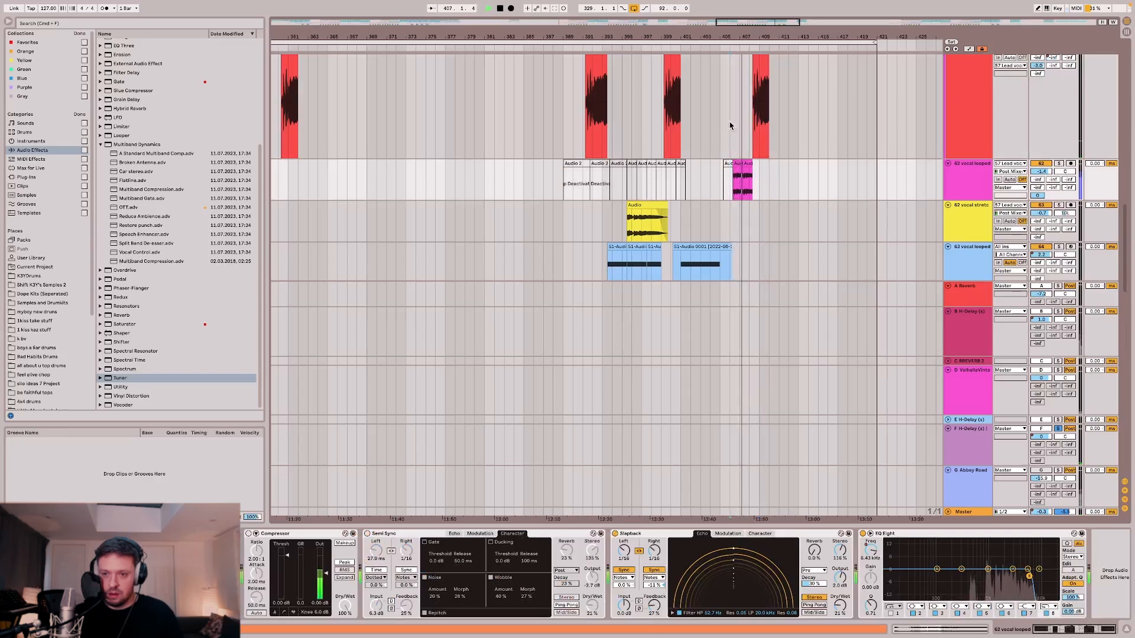
Show the automation lanes and play the 65 choir group's send F H-Delay automation around bar 409.
scroll(699, 288, "down", 10)
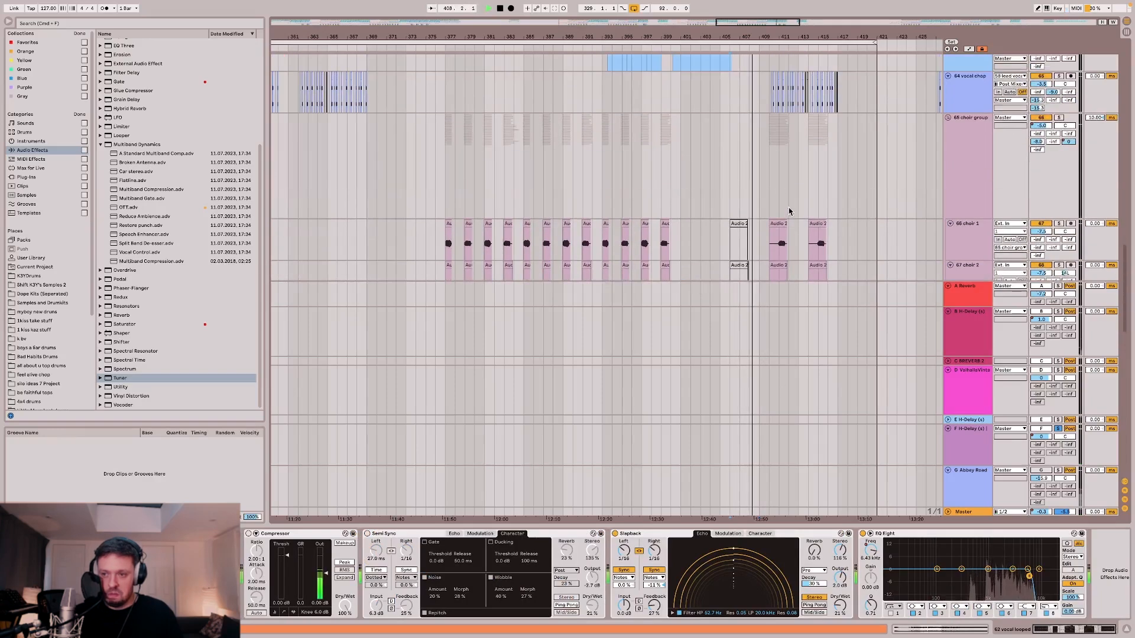
key("a")
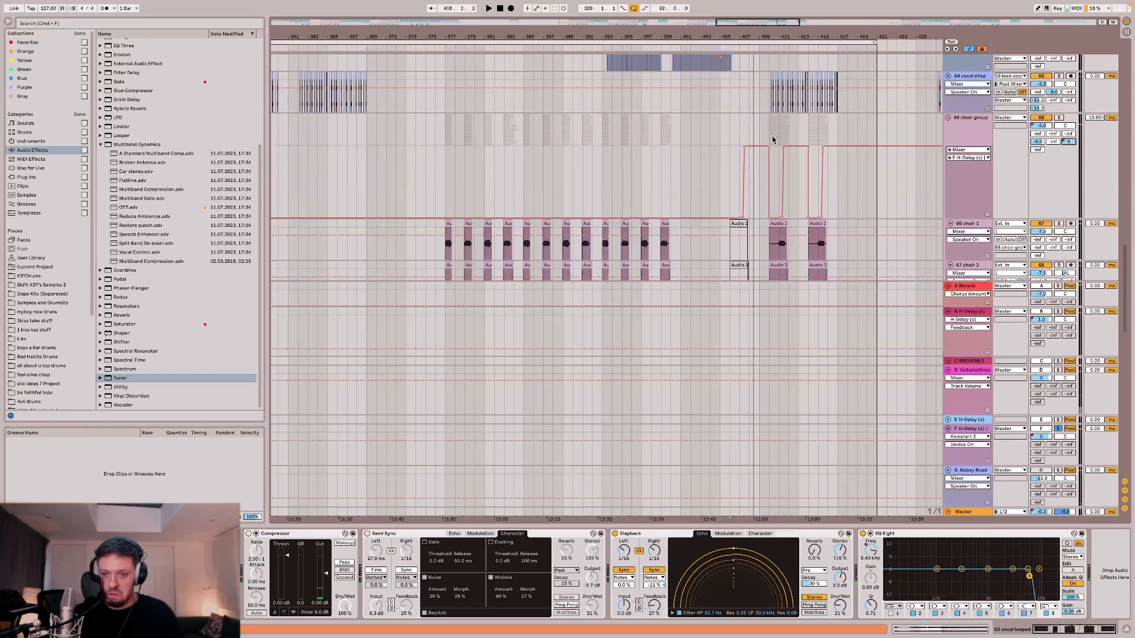
left_click(764, 138)
scroll(775, 136, "up", 3)
scroll(781, 185, "up", 5)
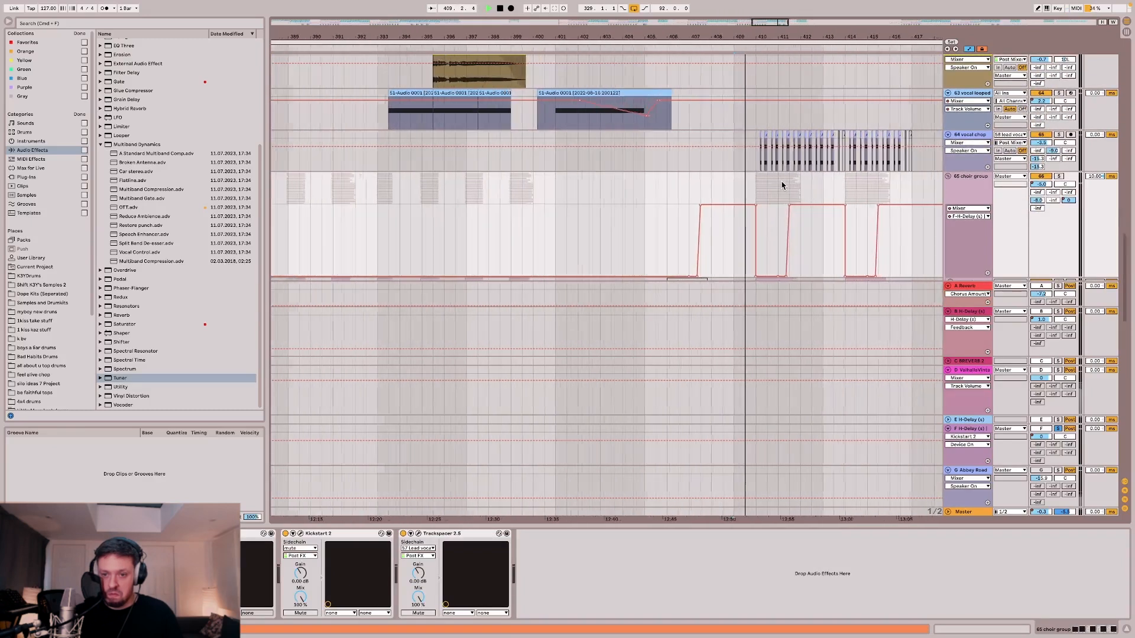
scroll(781, 187, "down", 1)
scroll(781, 186, "down", 3)
key("space")
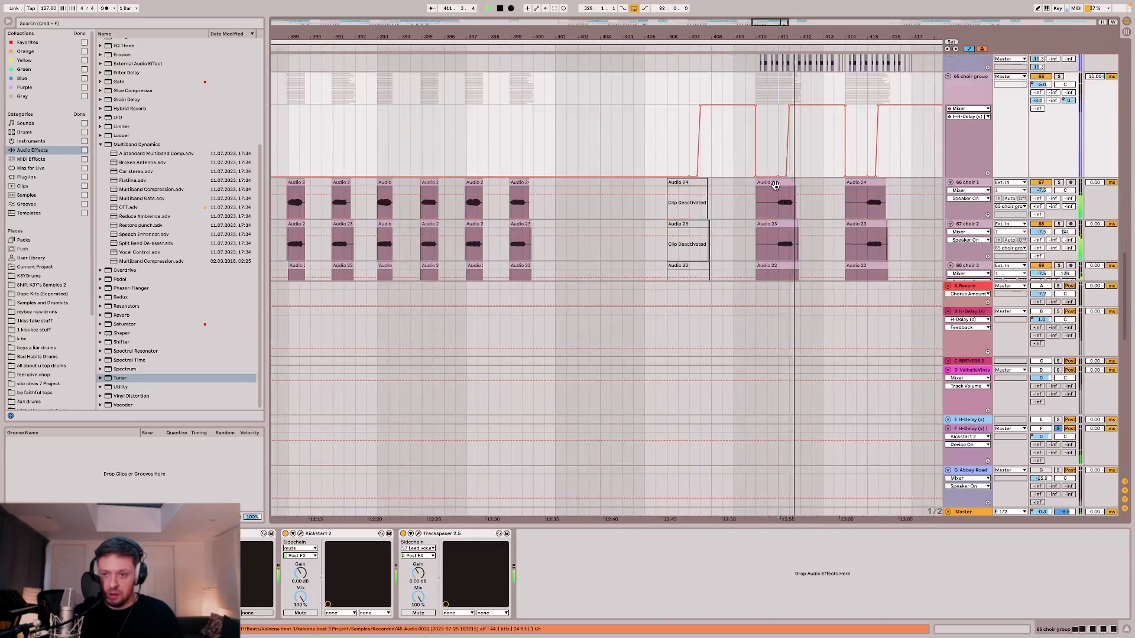
Select the F H-Delay return, hide the automation and replay the 65 choir group from about bar 410.
left_click(969, 461)
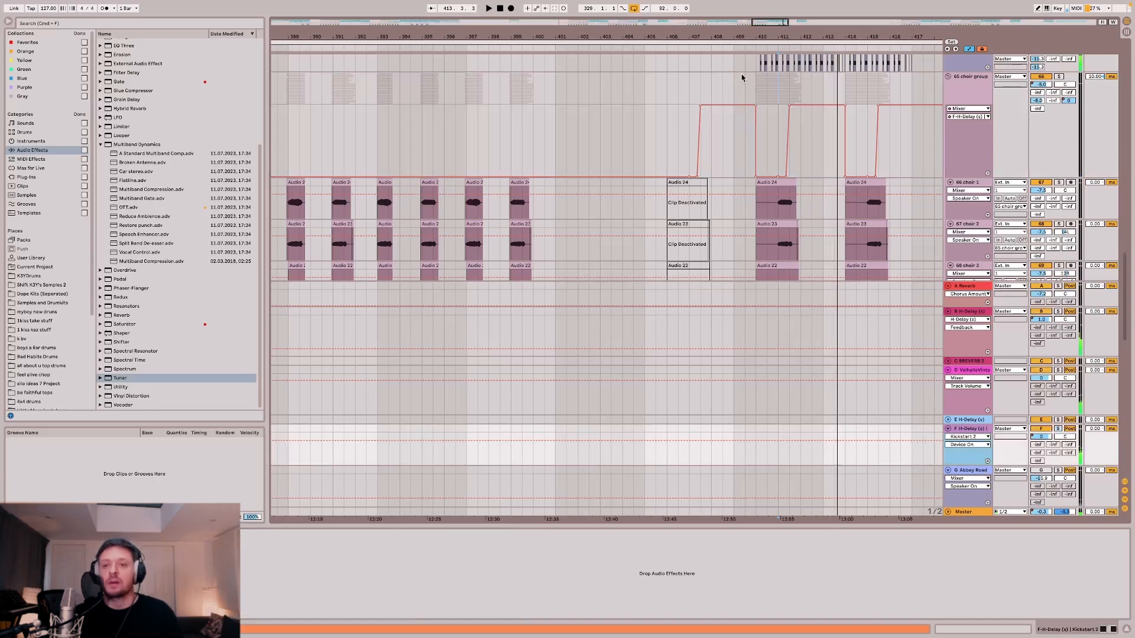
key("space")
left_click(753, 86)
key("space")
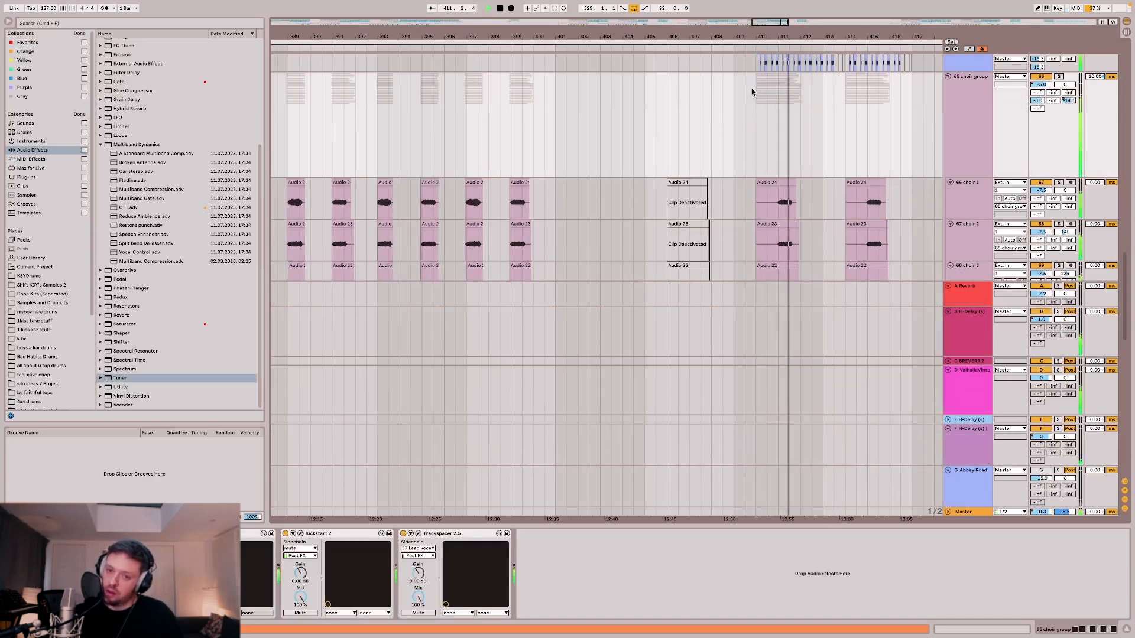
scroll(778, 103, "down", 10)
key("space")
Open the UAD Teletronix LA-2A on the 65 choir group and watch it with the group playing in solo.
left_click(767, 146)
scroll(776, 142, "up", 5)
scroll(813, 136, "down", 7)
scroll(893, 162, "up", 4)
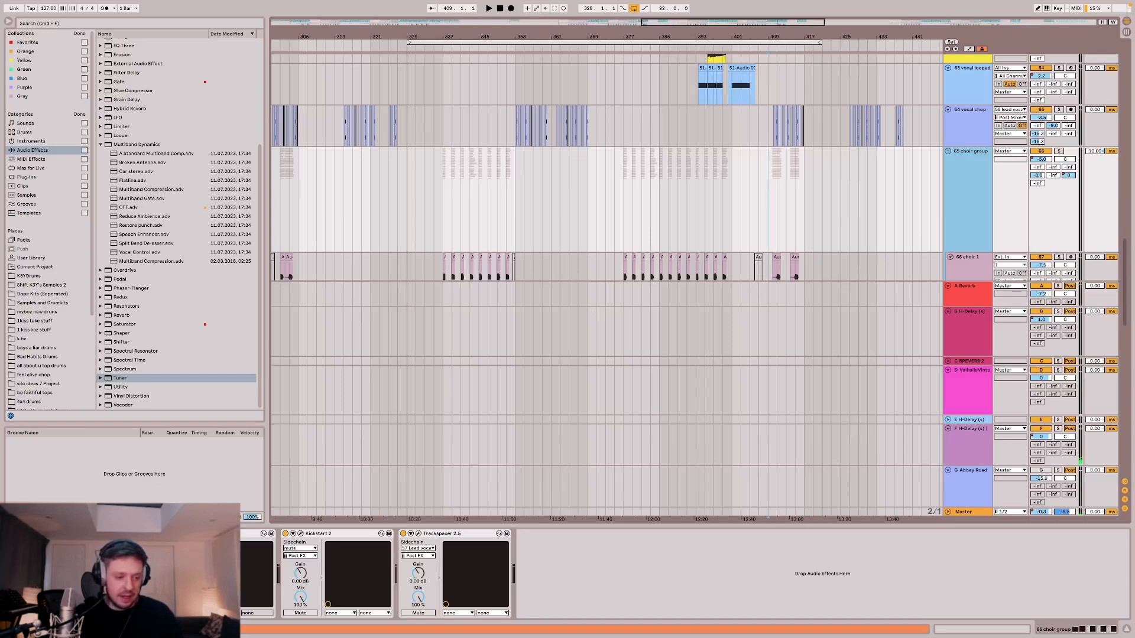
left_click(106, 533)
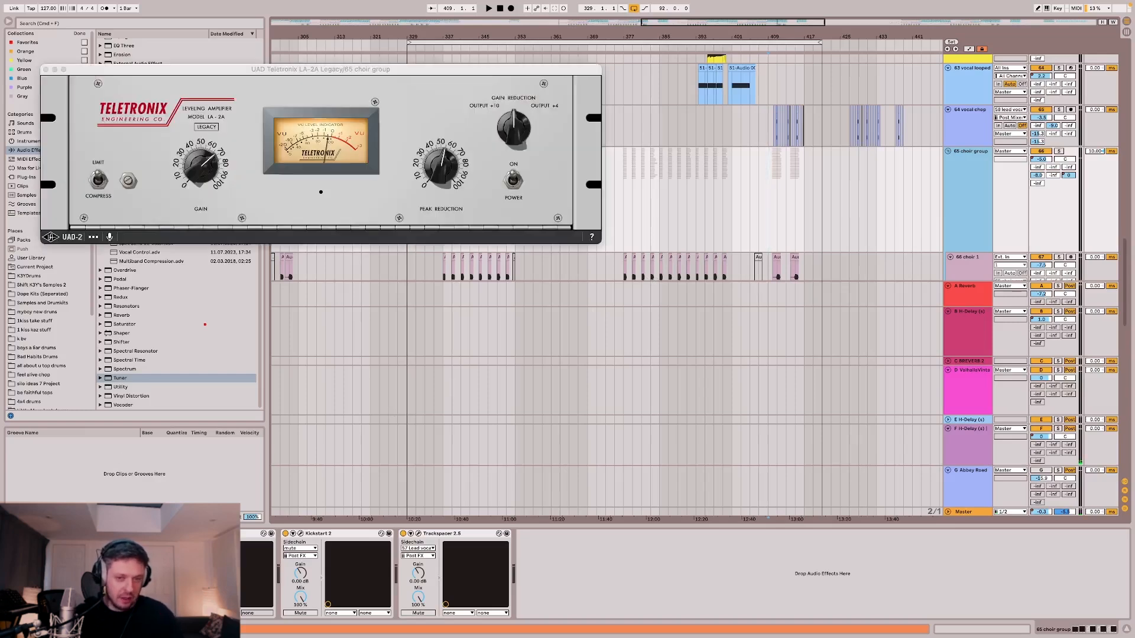
scroll(643, 184, "up", 3)
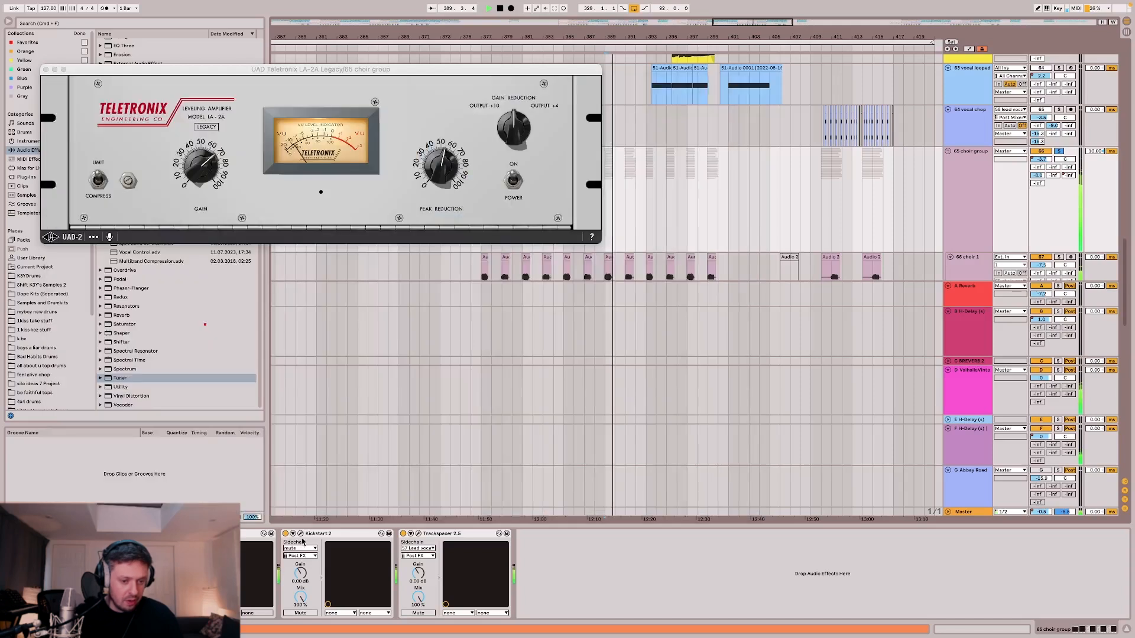
Open Kickstart 2 on the 65 choir group, watch its sidechain response during playback, including bar 409, and close it.
left_click(301, 533)
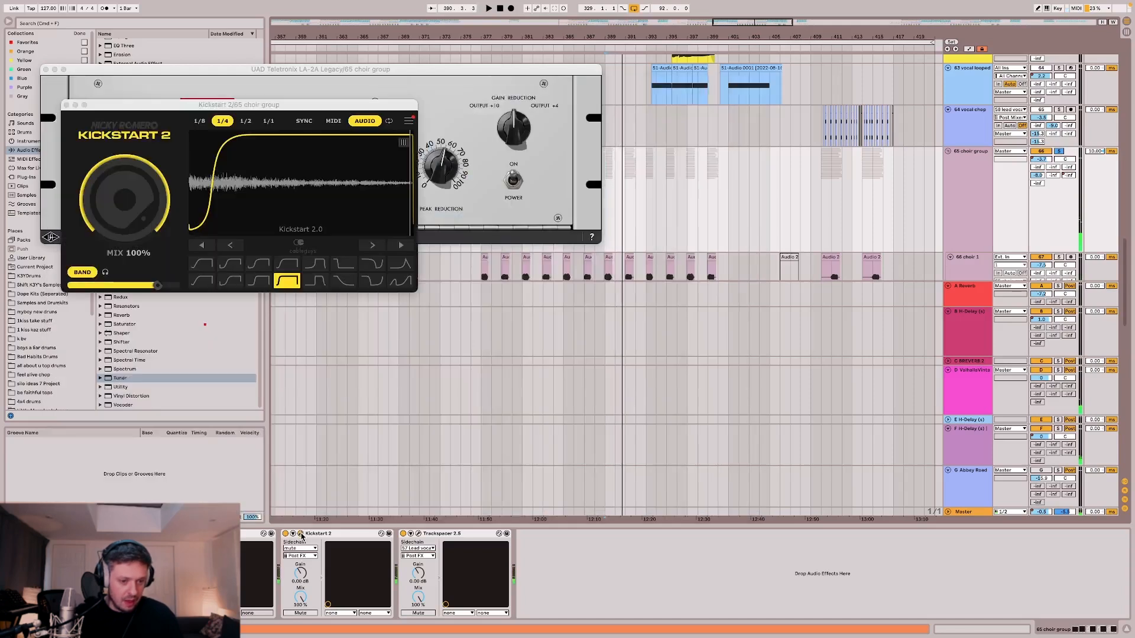
key("space")
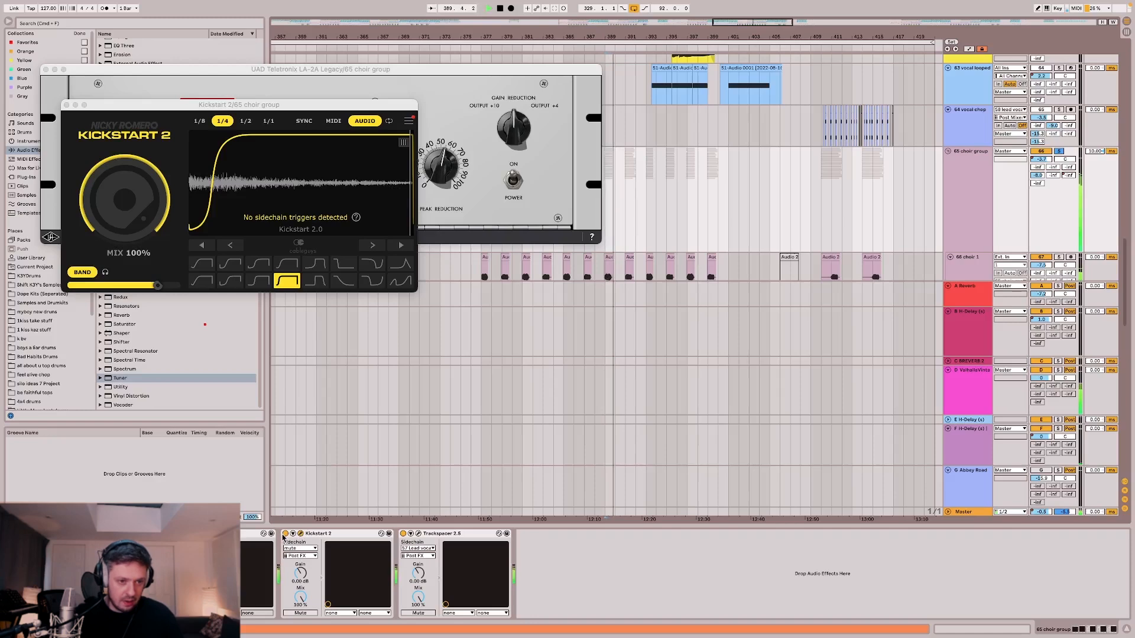
left_click(810, 188)
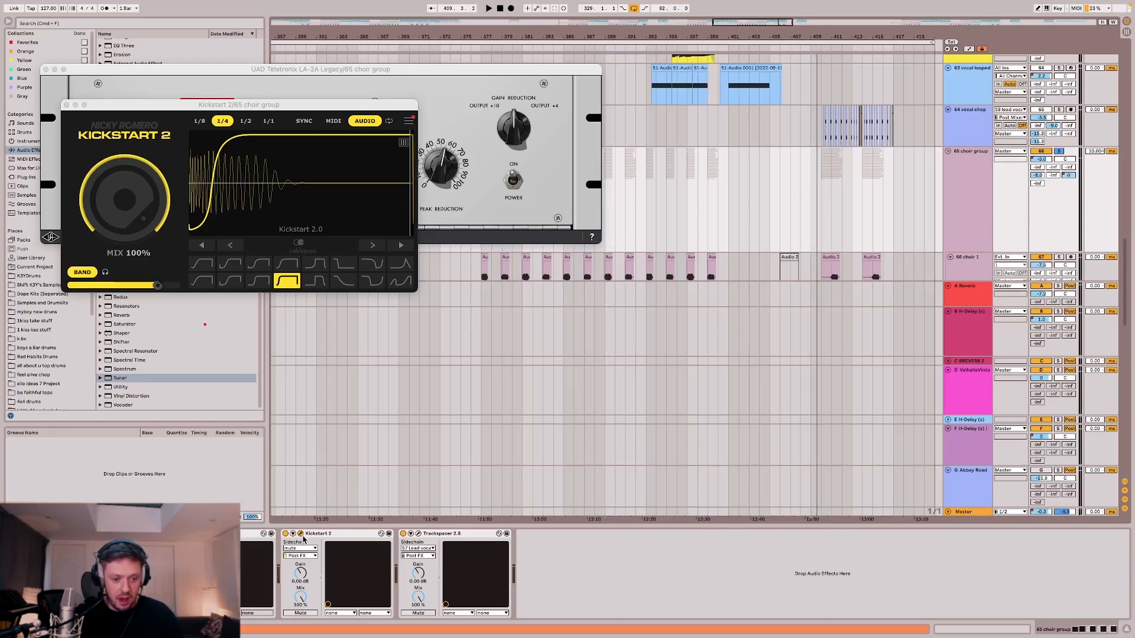
left_click(301, 535)
View the 65 choir group's Trackspacer 2.5, and close both the Trackspacer and LA-2A windows.
left_click(418, 534)
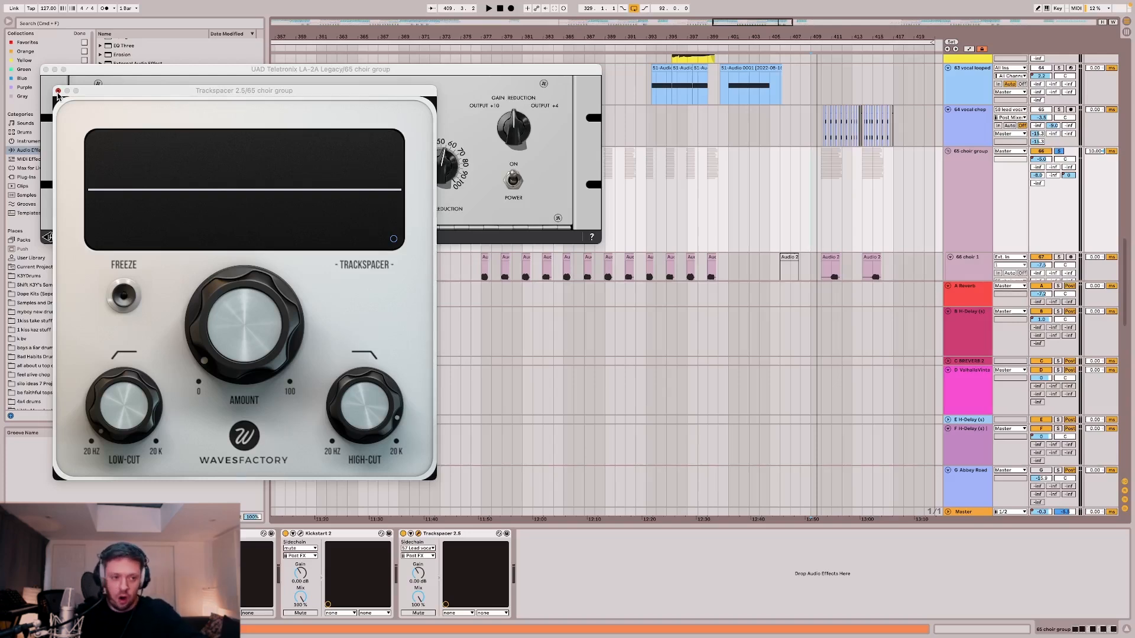
left_click(57, 91)
left_click(45, 70)
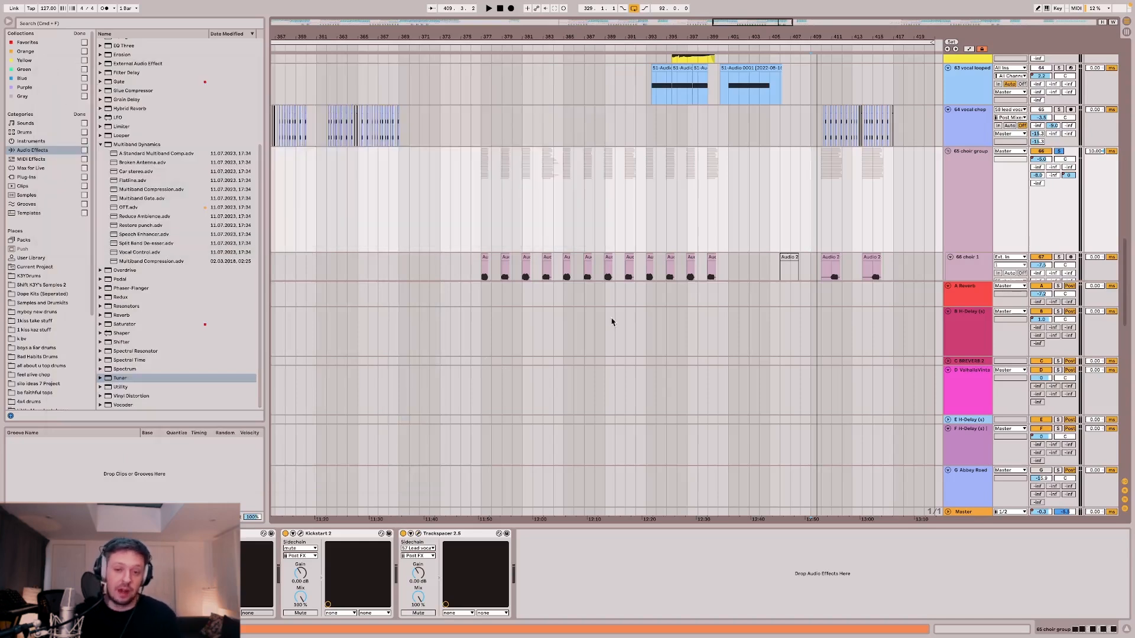
Reopen Trackspacer 2.5 on the 65 choir group and play the soloed group from about bar 393.
left_click(419, 534)
key("space")
key("space")
left_click(650, 198)
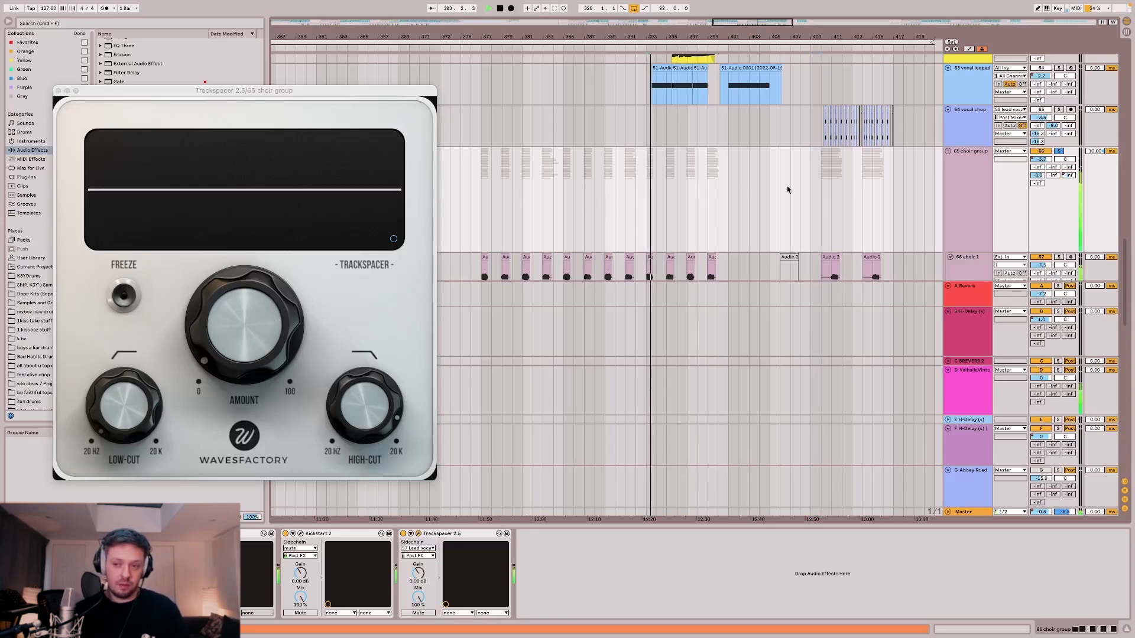
Solo the 57 Lead vocal group as well and play from bar 386 to watch Trackspacer react to it.
scroll(897, 185, "up", 8)
scroll(985, 197, "up", 5)
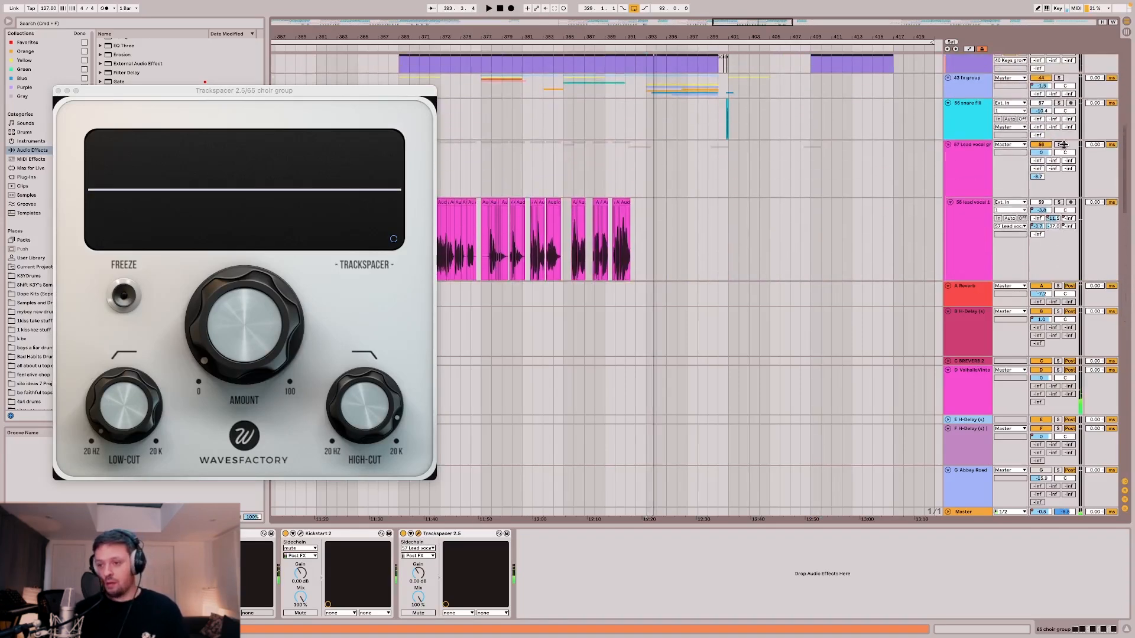
key("space")
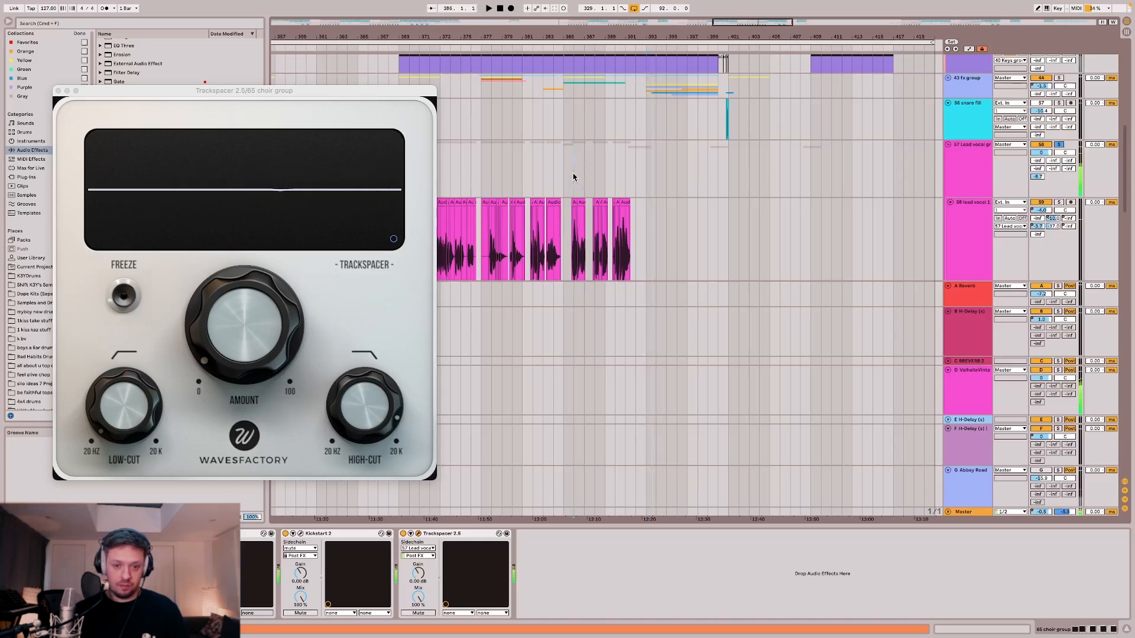
left_click(575, 176)
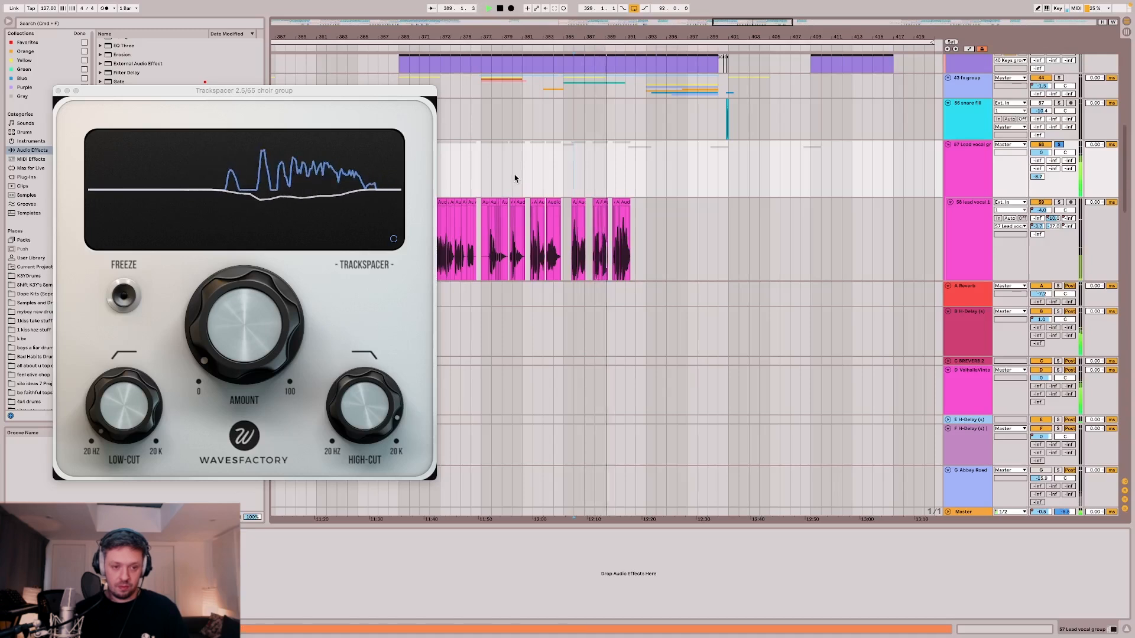
Stop playback, select the 65 choir group, and close its Trackspacer 2.5 window.
key("space")
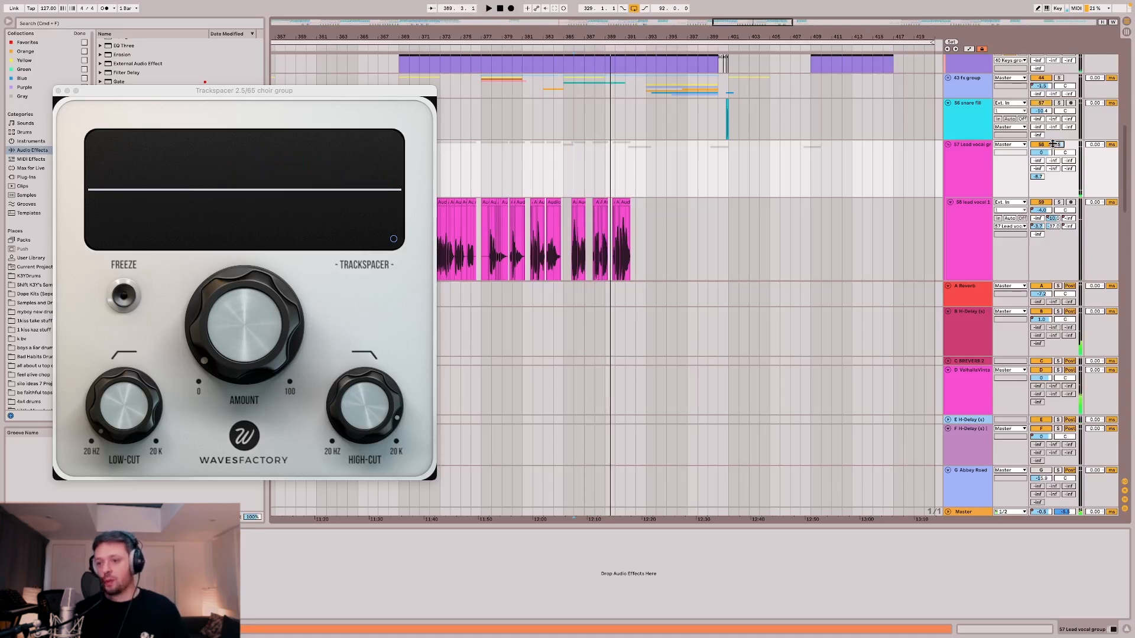
scroll(887, 203, "down", 5)
left_click(970, 252)
scroll(970, 252, "down", 4)
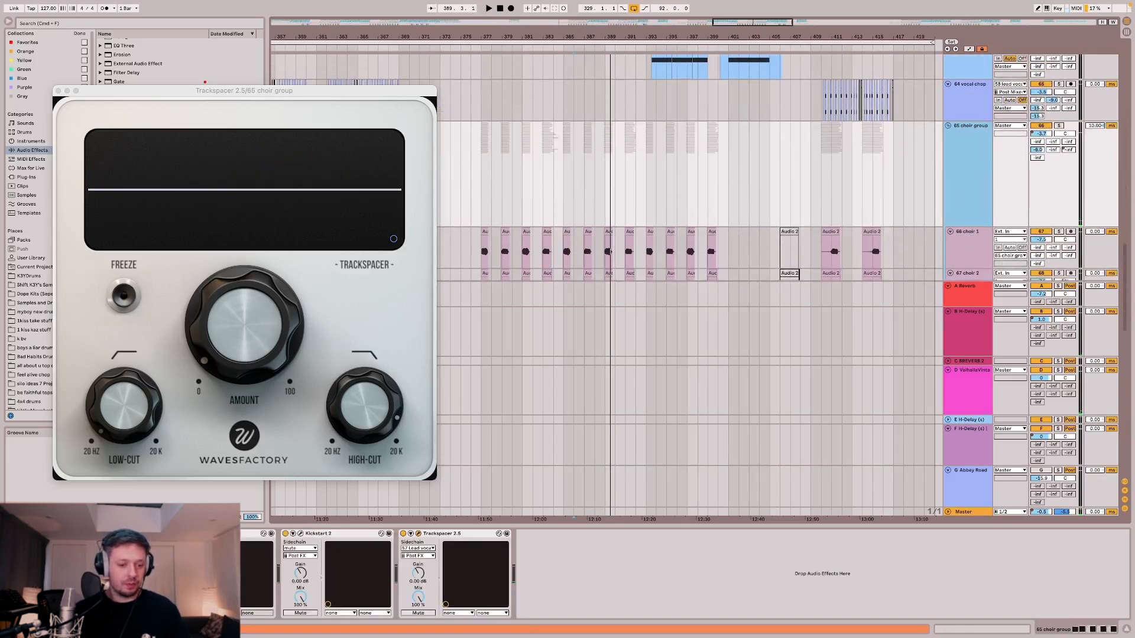
left_click(58, 90)
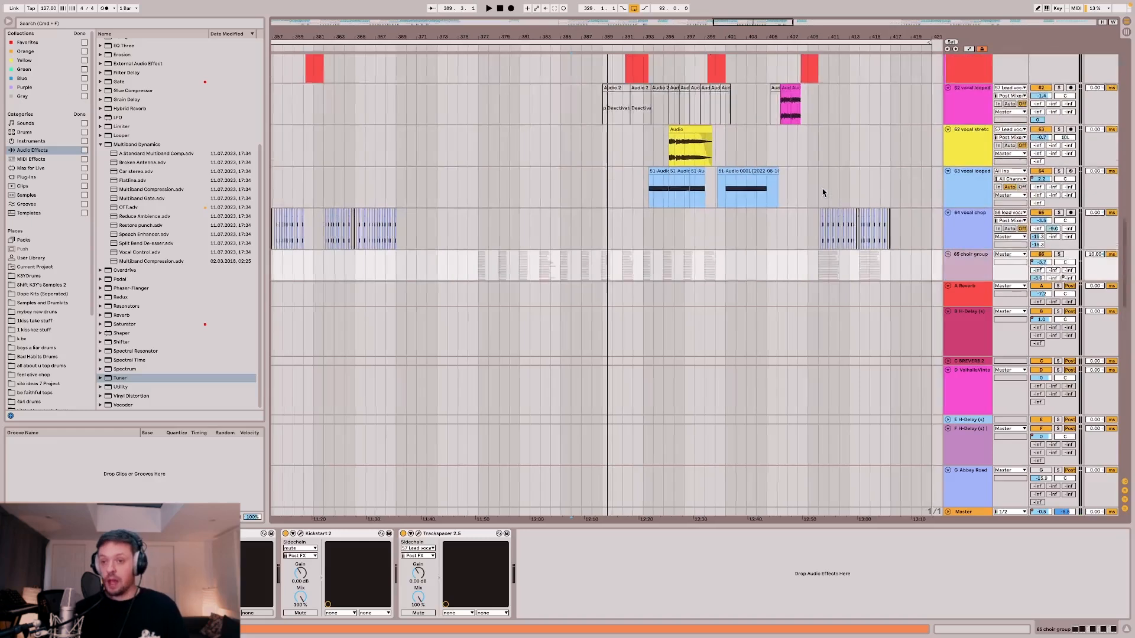
Find the 17 Kick/Bass group in the arrangement, unfold it, and bring its tracks around bars 402 to 416 into view.
scroll(825, 198, "up", 3)
left_click(790, 220)
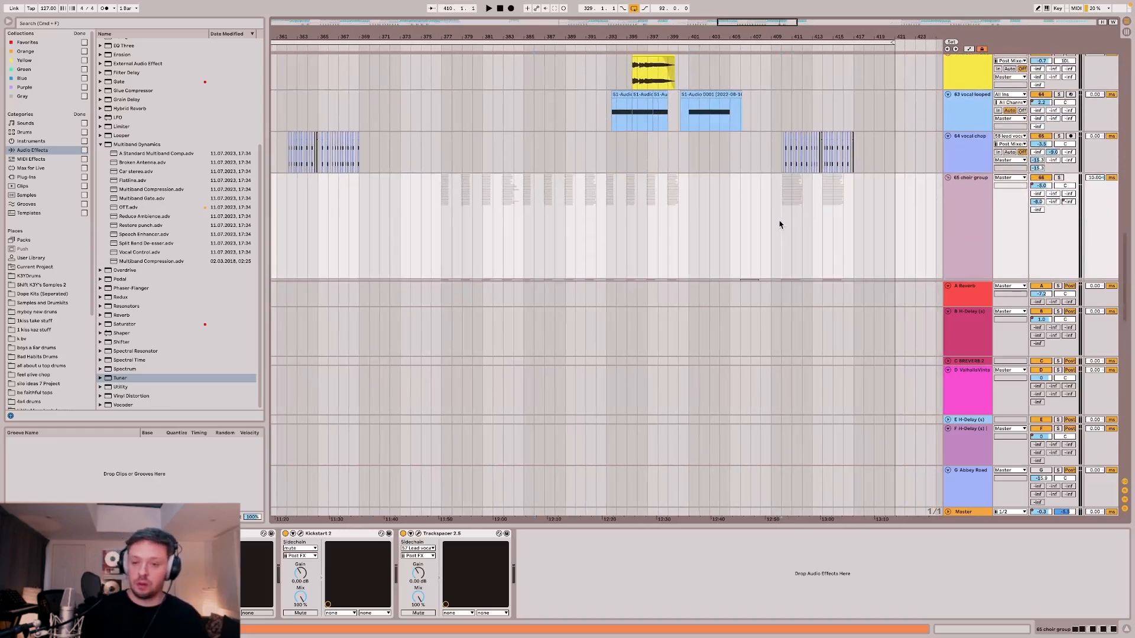
scroll(788, 230, "up", 1)
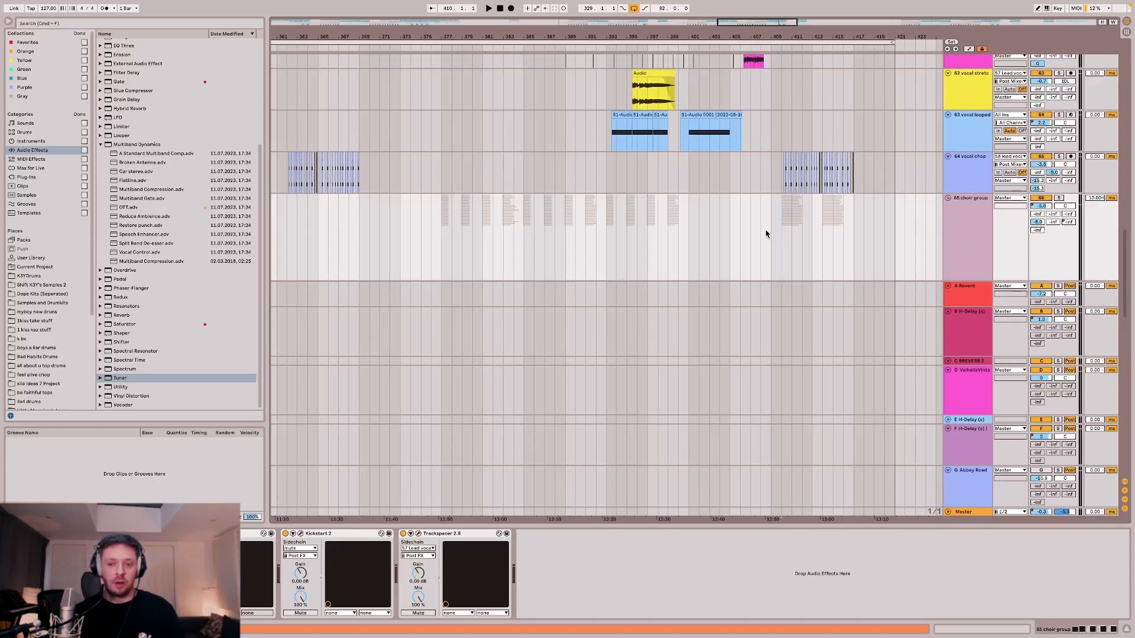
scroll(773, 232, "up", 10)
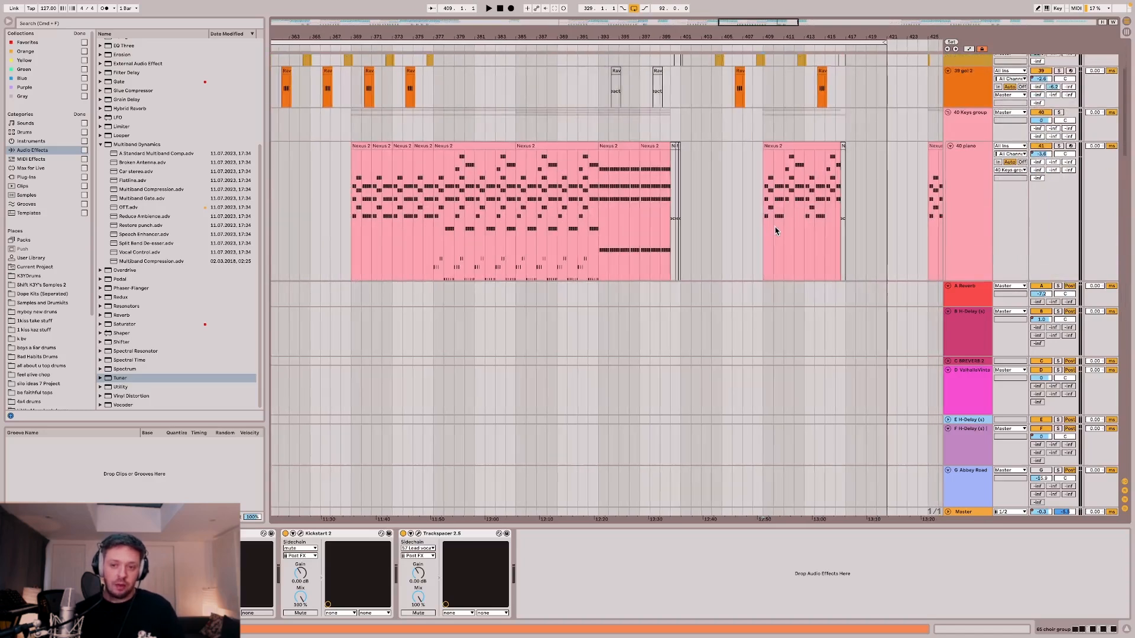
scroll(781, 229, "down", 4)
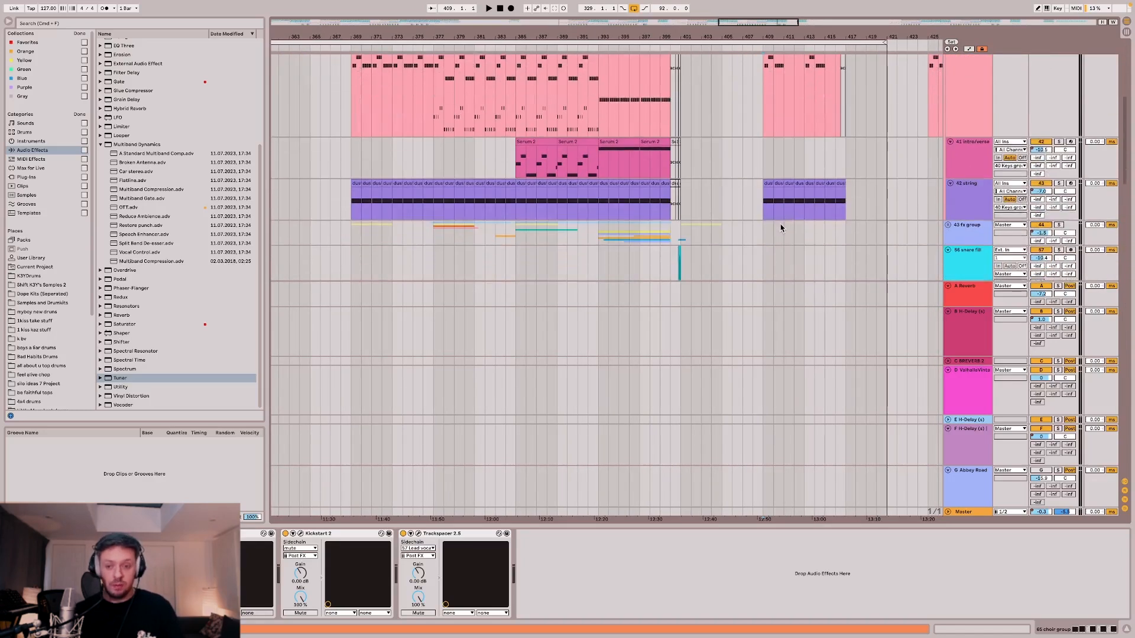
scroll(783, 225, "up", 7)
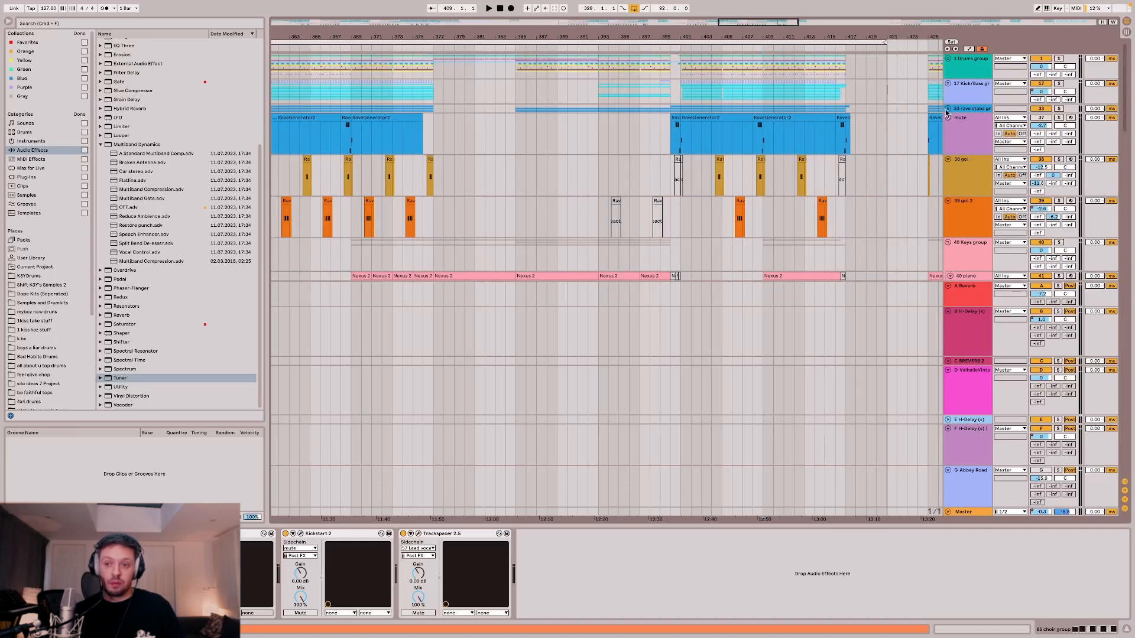
scroll(946, 114, "down", 10)
scroll(953, 83, "up", 3)
scroll(953, 83, "up", 7)
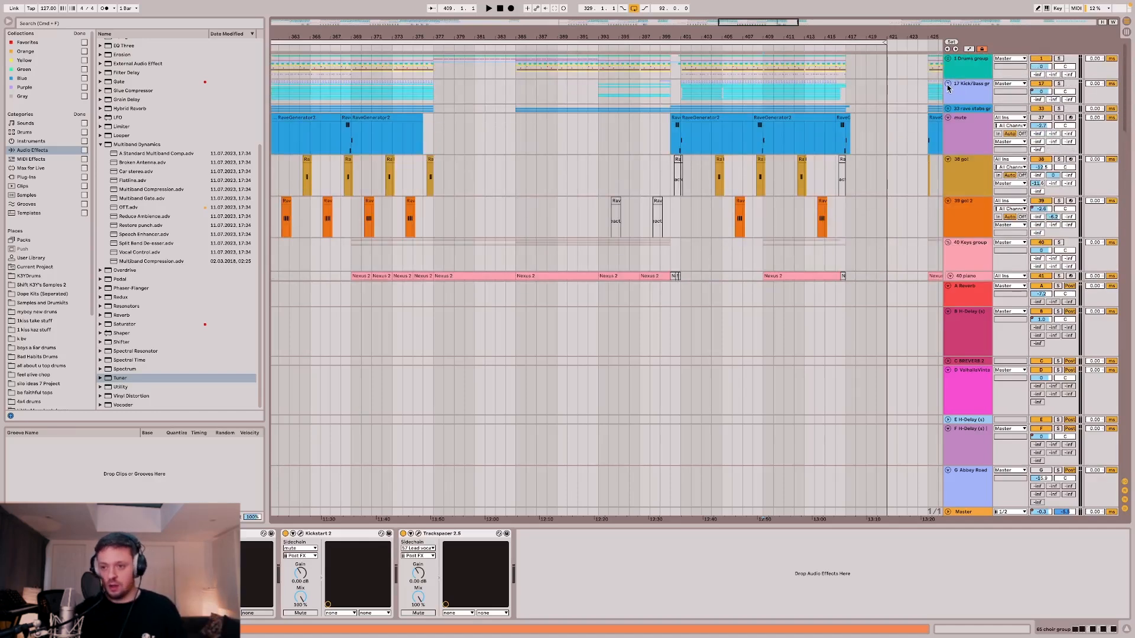
left_click(948, 84)
scroll(851, 158, "down", 14)
scroll(845, 154, "up", 6)
scroll(816, 172, "up", 12)
scroll(733, 219, "down", 6)
scroll(616, 218, "up", 4)
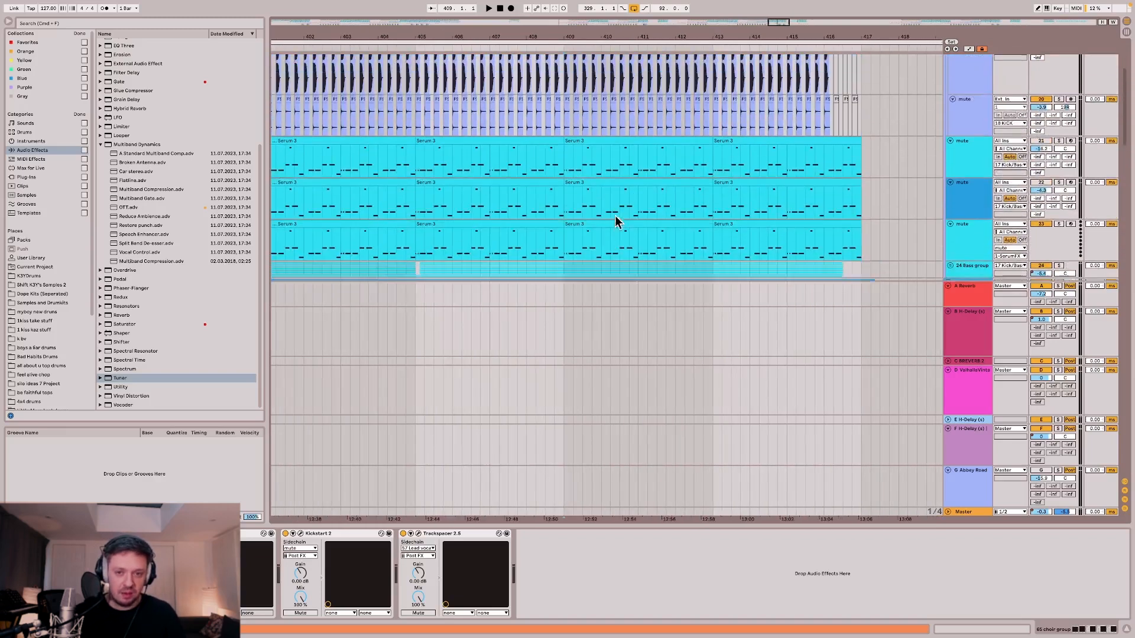
Solo the 24 Bass group and play it from bar 409.
left_click(563, 250)
key("space")
scroll(707, 234, "down", 3)
left_click(950, 215)
key("s")
key("space")
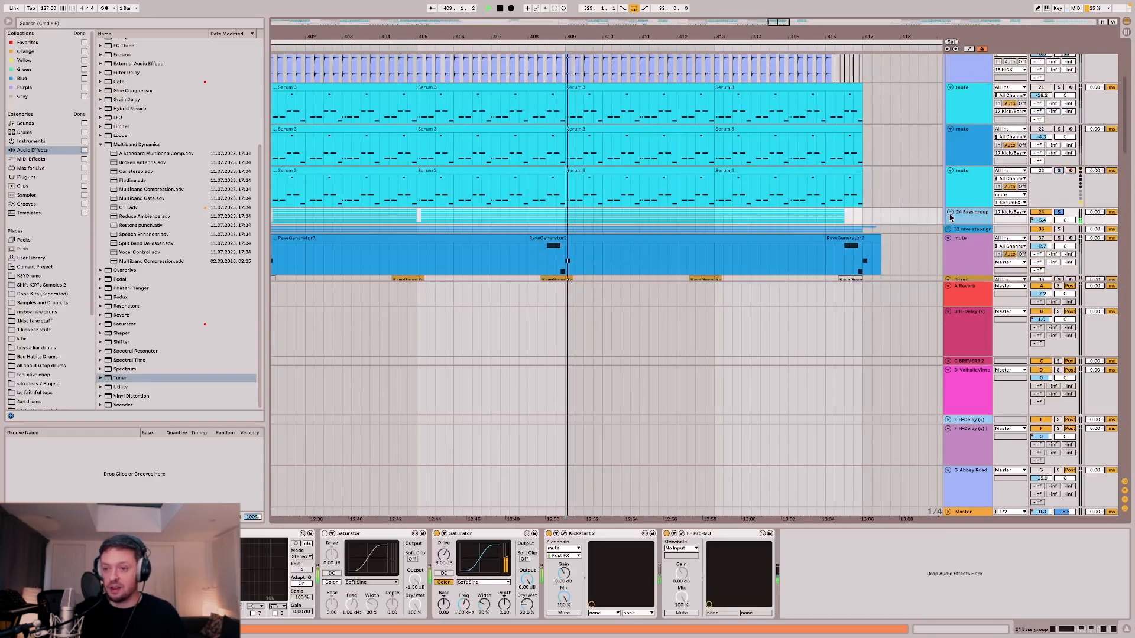
Unfold the 24 Bass group, stop playback, and select the 29 bass top layer track at bar 409.
left_click(950, 213)
scroll(777, 155, "down", 9)
scroll(615, 145, "down", 5)
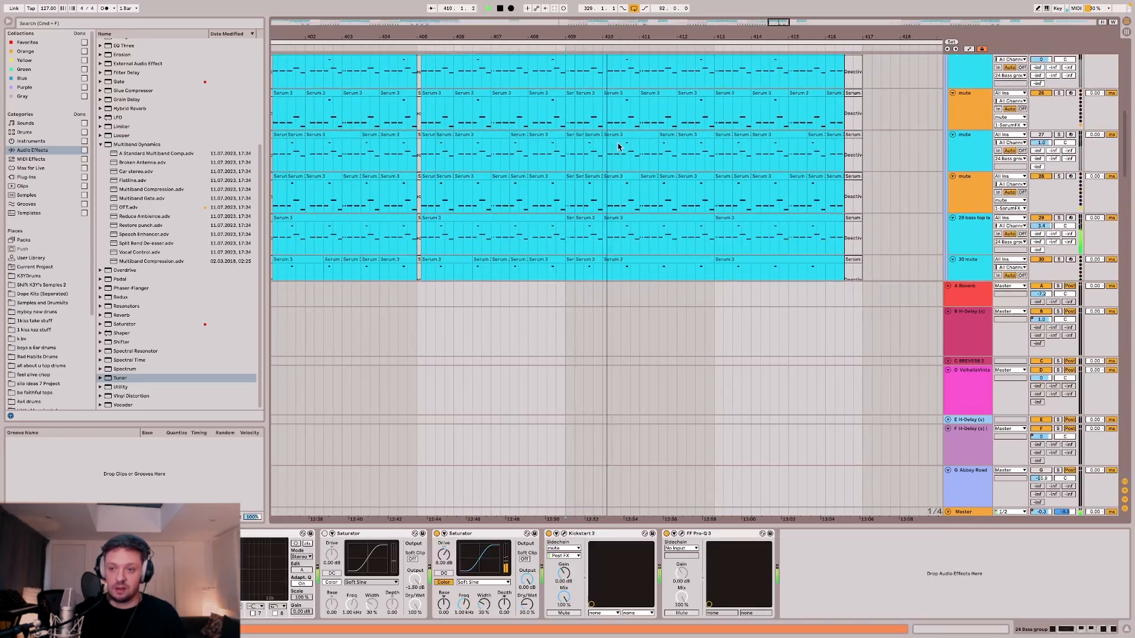
key("space")
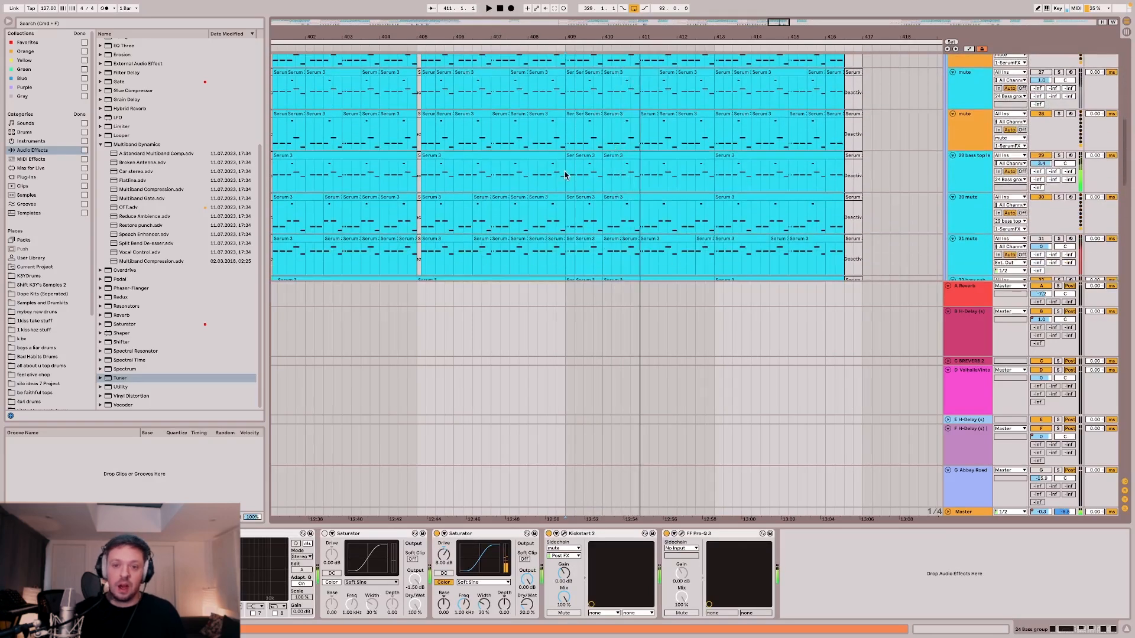
left_click(565, 174)
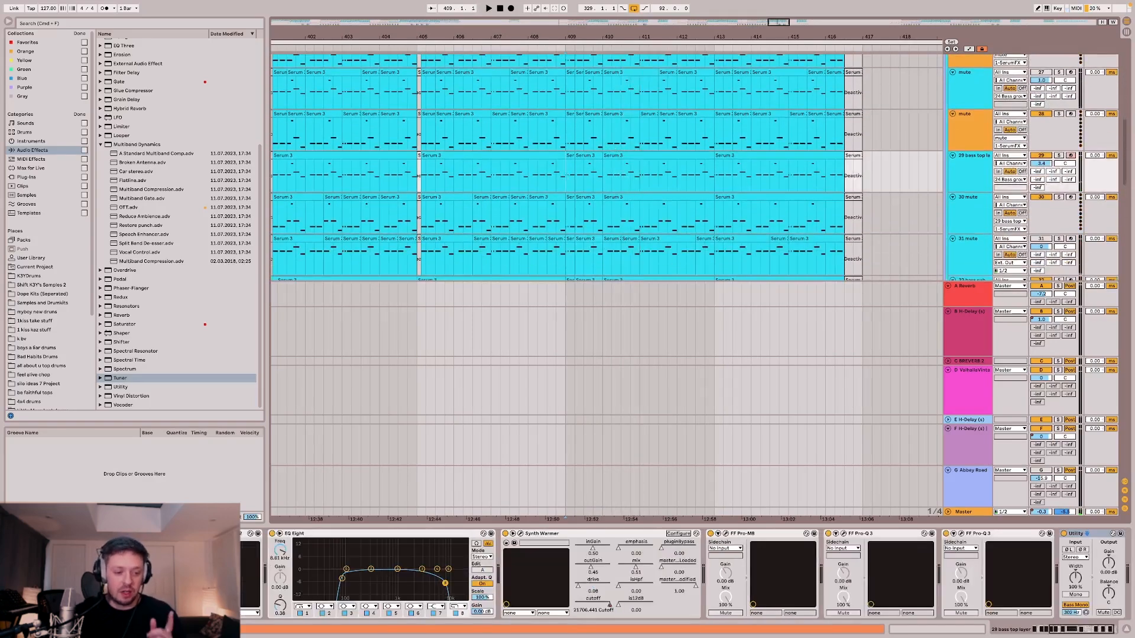
Open Serum on the 29 bass top layer, lower its upward pitch-bend range, and play the bass.
scroll(686, 574, "left", 5)
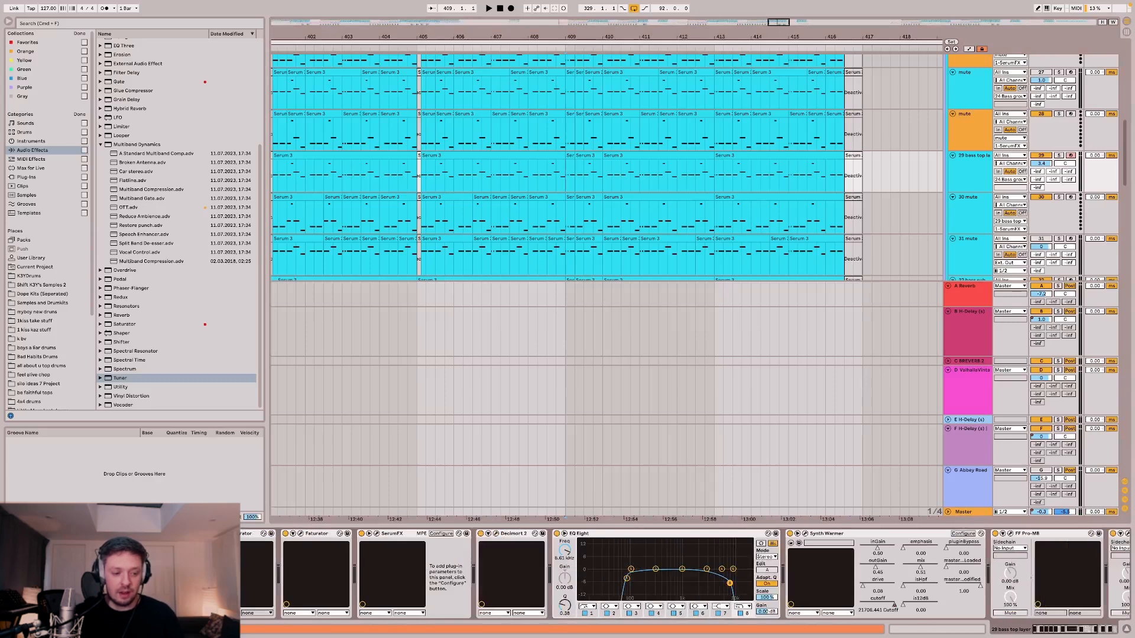
left_click(102, 534)
left_click_drag(145, 437, 137, 465)
key("space")
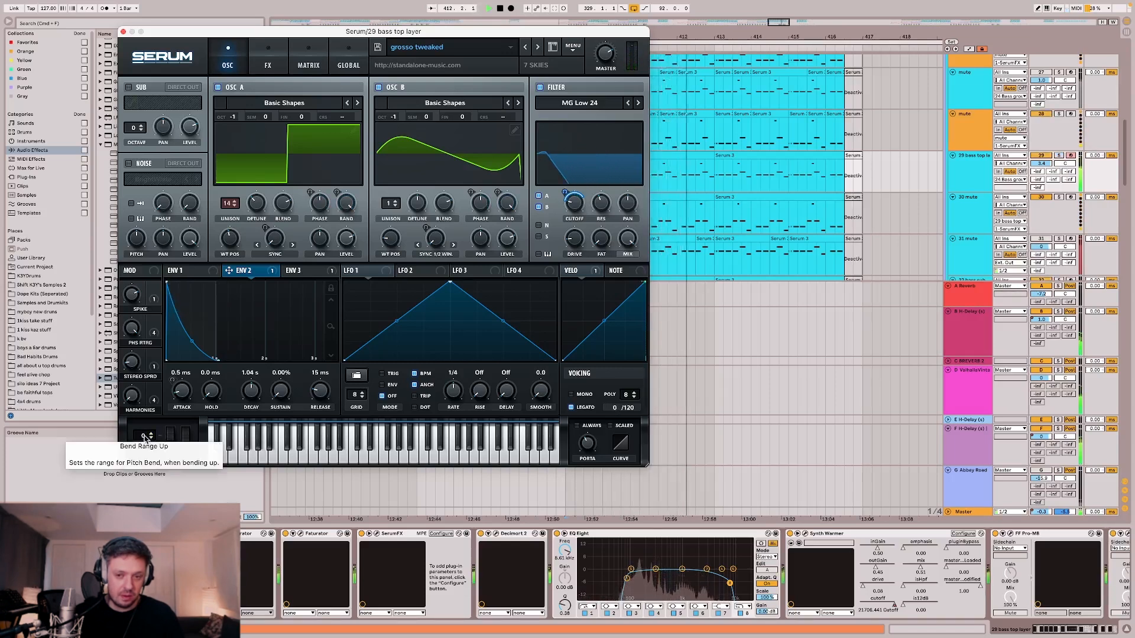
Set Serum's upward pitch-bend range to 12, replay the bass to hear the difference, and close Serum.
left_click_drag(145, 437, 149, 381)
key("space")
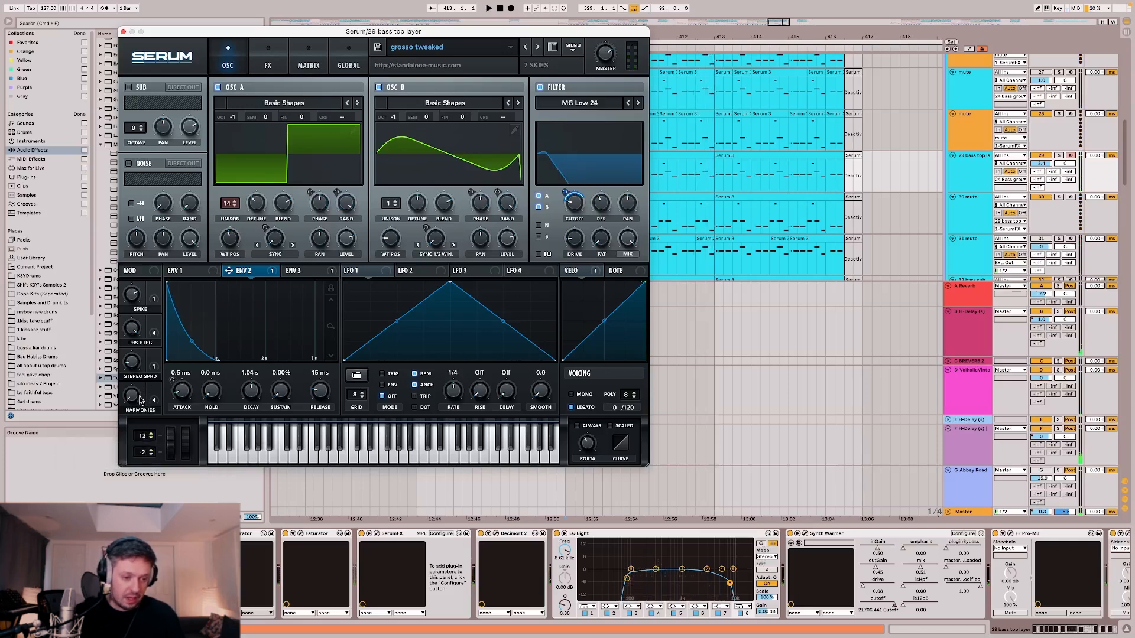
key("space")
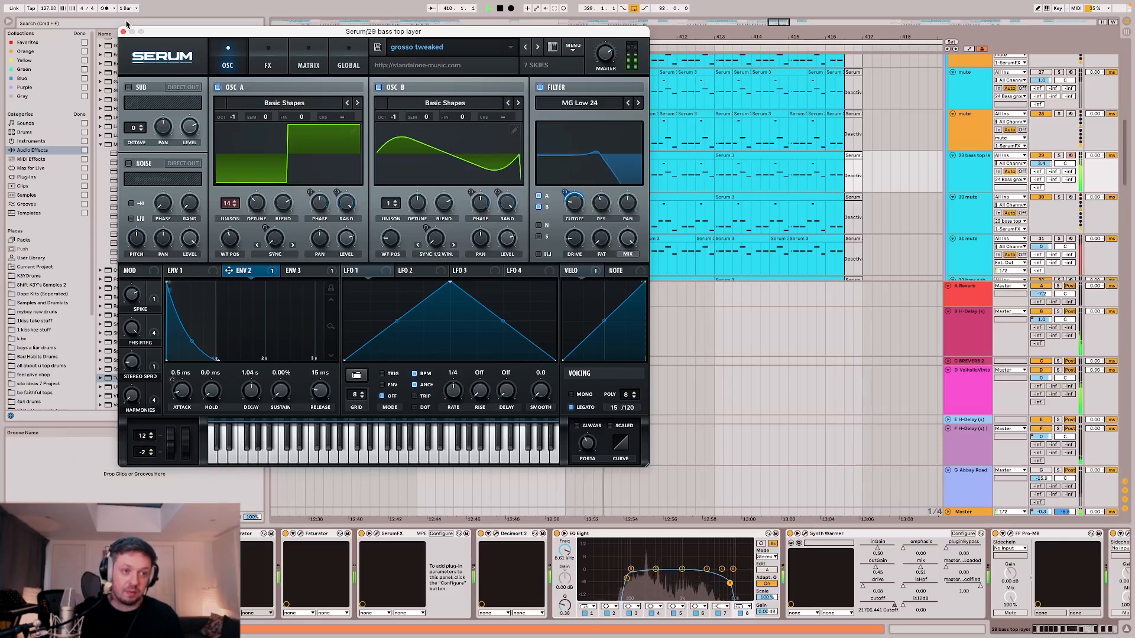
left_click(123, 32)
key("space")
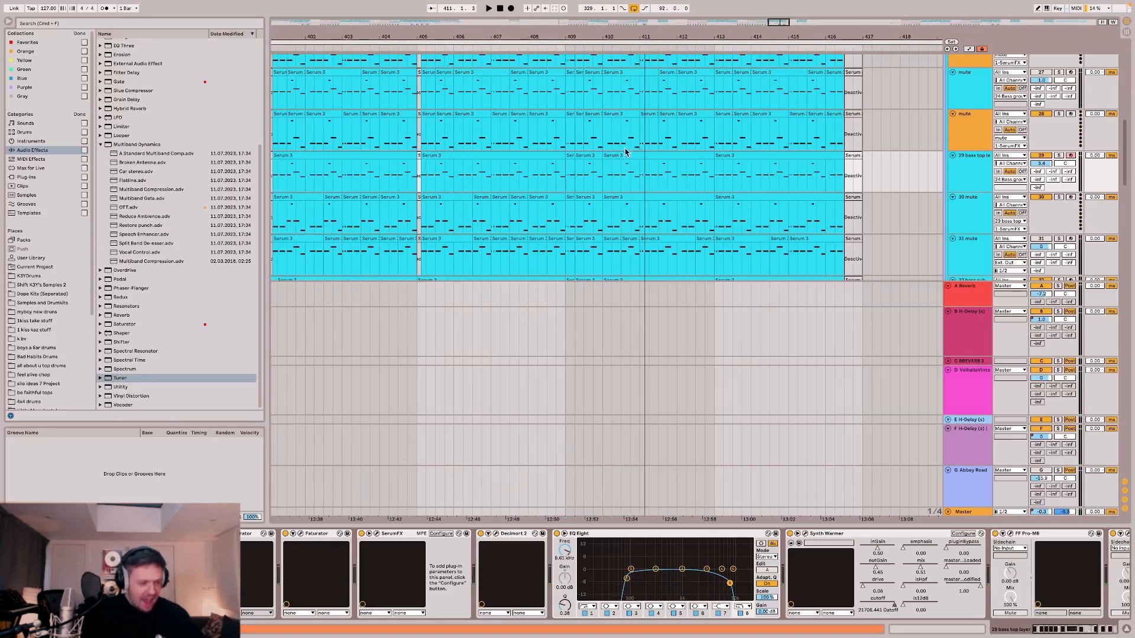
Go to the 64 vocal chop track and select it near bar 410 to view its devices.
scroll(626, 152, "down", 20)
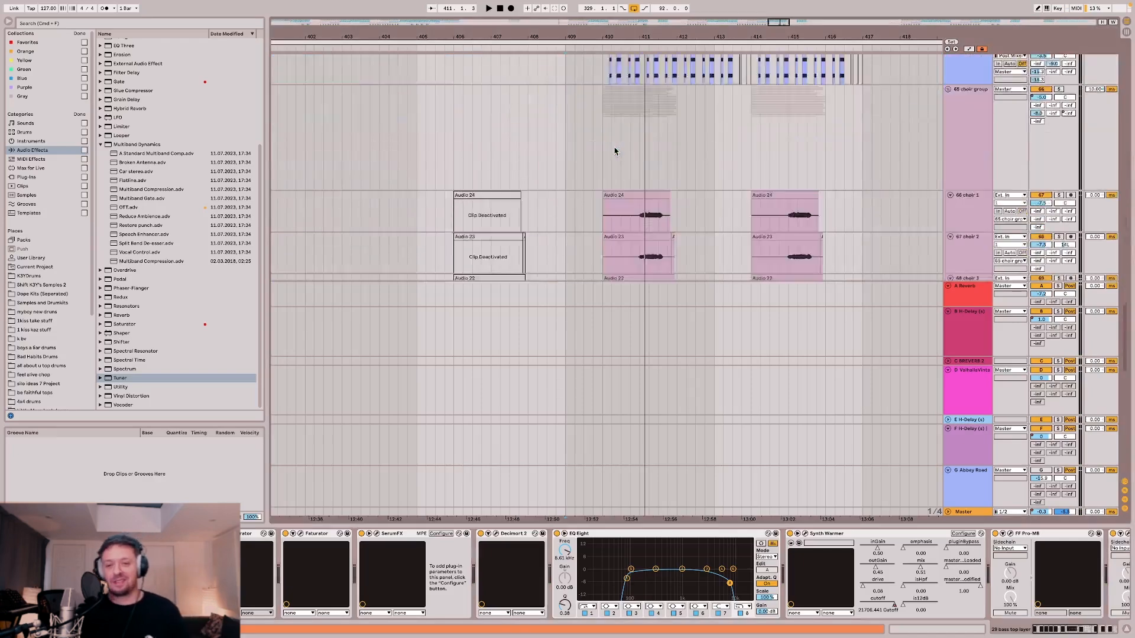
scroll(604, 149, "up", 5)
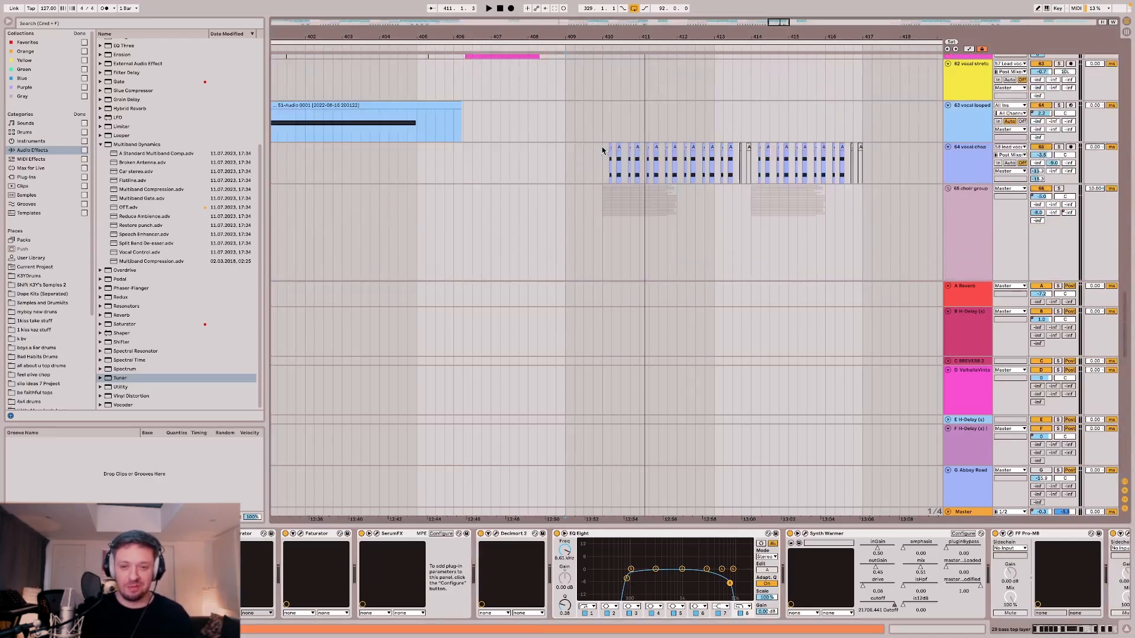
left_click(599, 160)
scroll(600, 161, "right", 4)
scroll(599, 161, "down", 3)
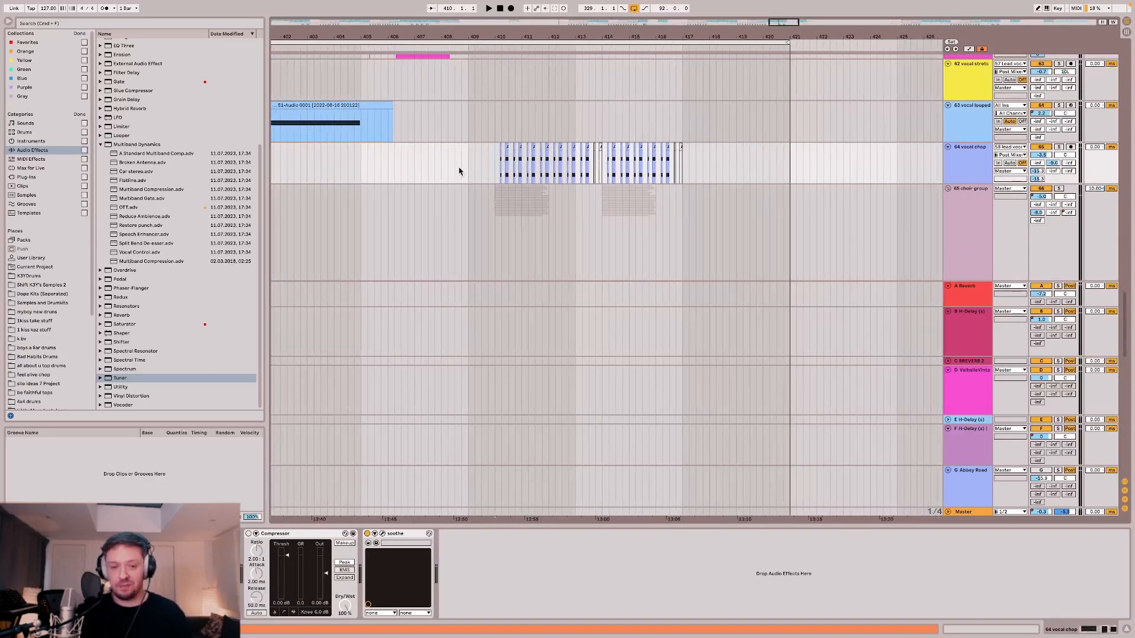
Return to the 24 Bass group at bar 409 and select the 29 bass top layer to view its device chain.
scroll(478, 181, "up", 4)
scroll(478, 182, "down", 2)
scroll(593, 205, "up", 15)
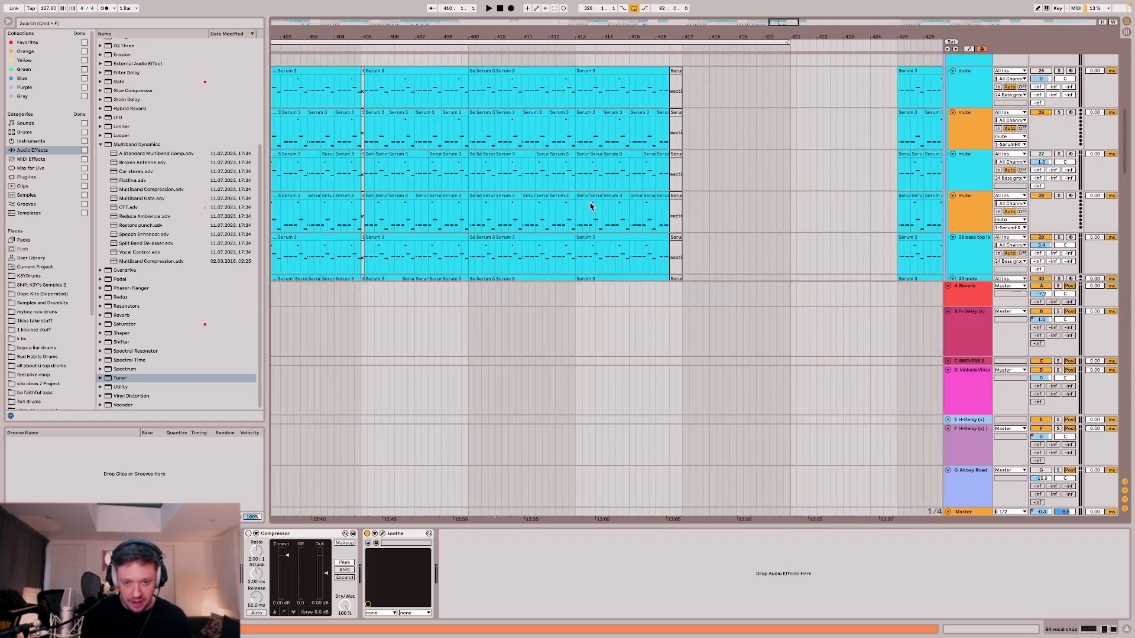
scroll(471, 157, "up", 3)
scroll(474, 130, "down", 1)
left_click(469, 111)
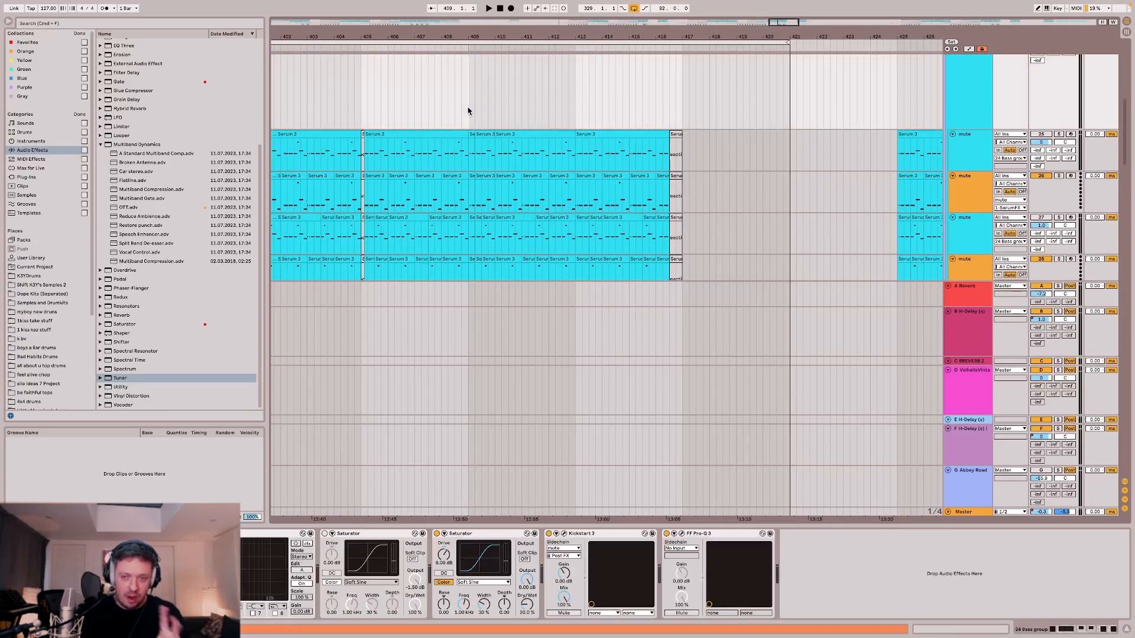
scroll(472, 119, "down", 2)
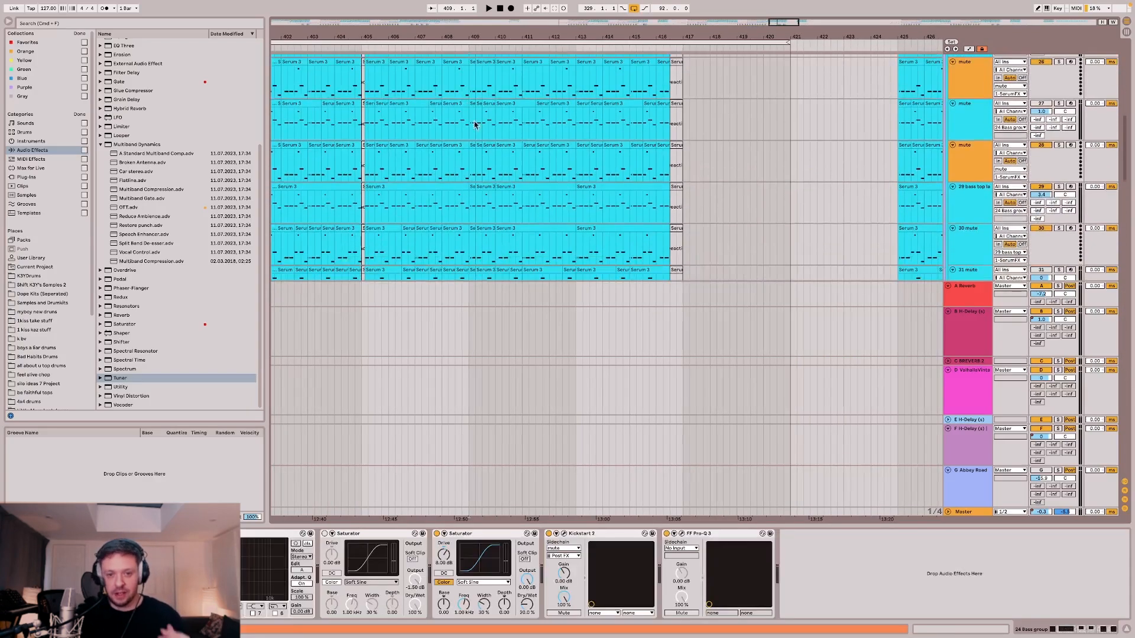
left_click(465, 170)
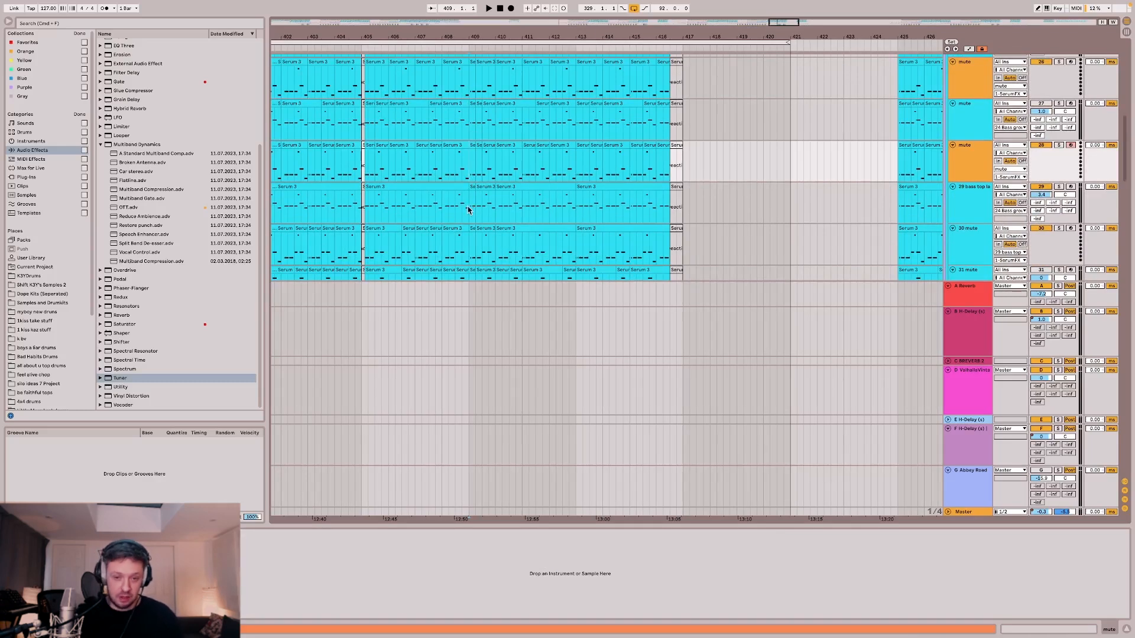
left_click(470, 210)
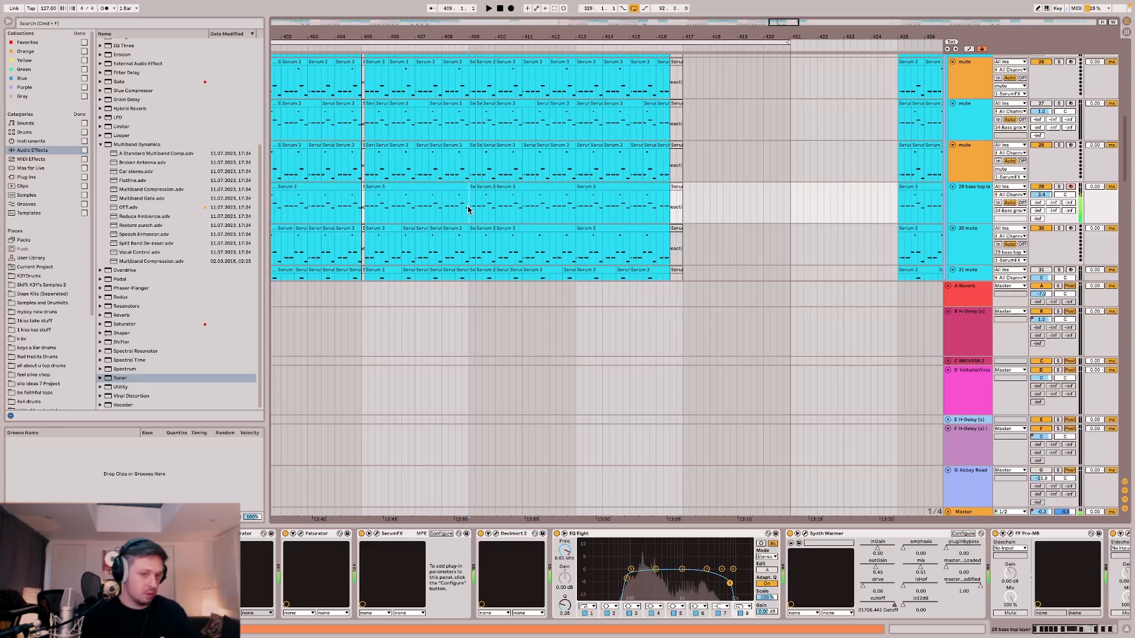
Go to the 40 piano track and select it at bar 409 to view its device chain.
scroll(508, 207, "down", 2)
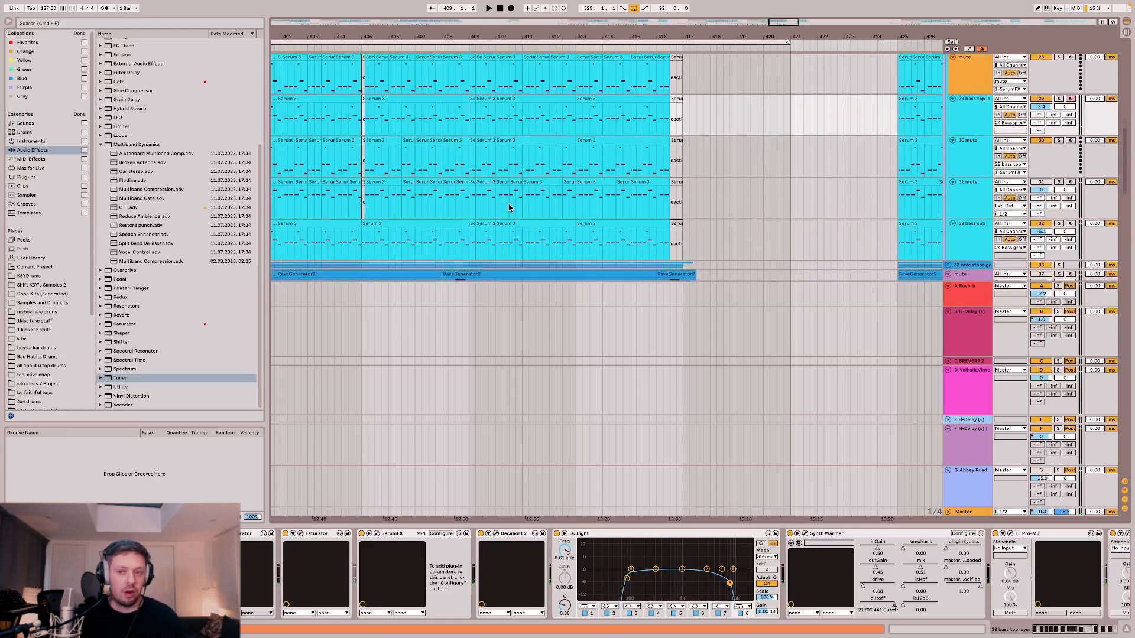
scroll(521, 195, "down", 2)
scroll(520, 184, "up", 5)
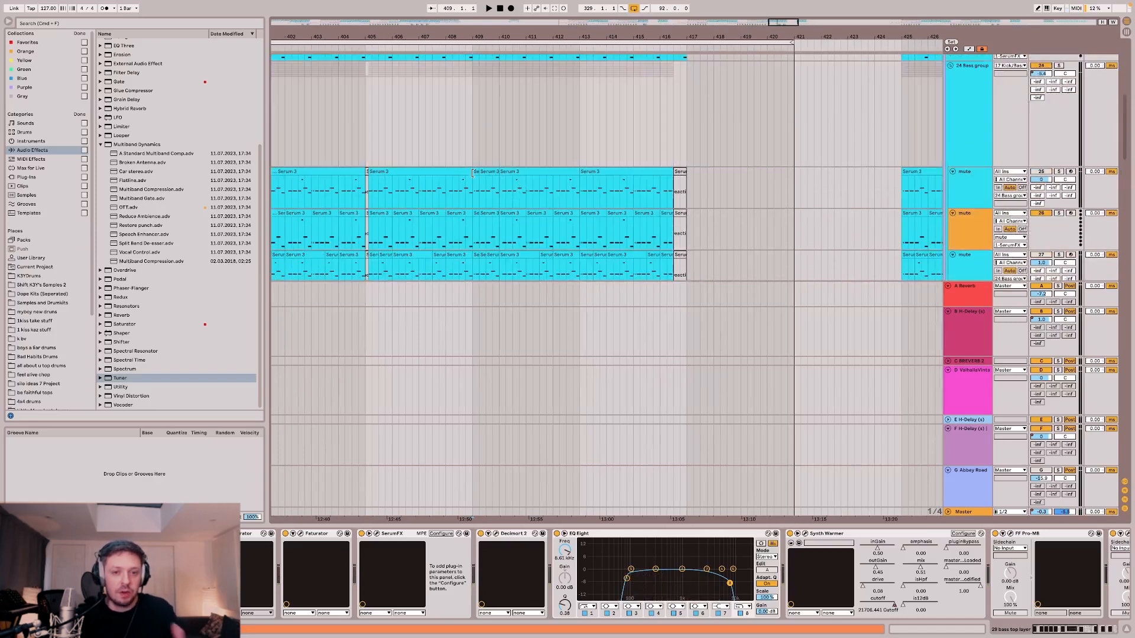
scroll(473, 175, "up", 3)
scroll(473, 172, "down", 5)
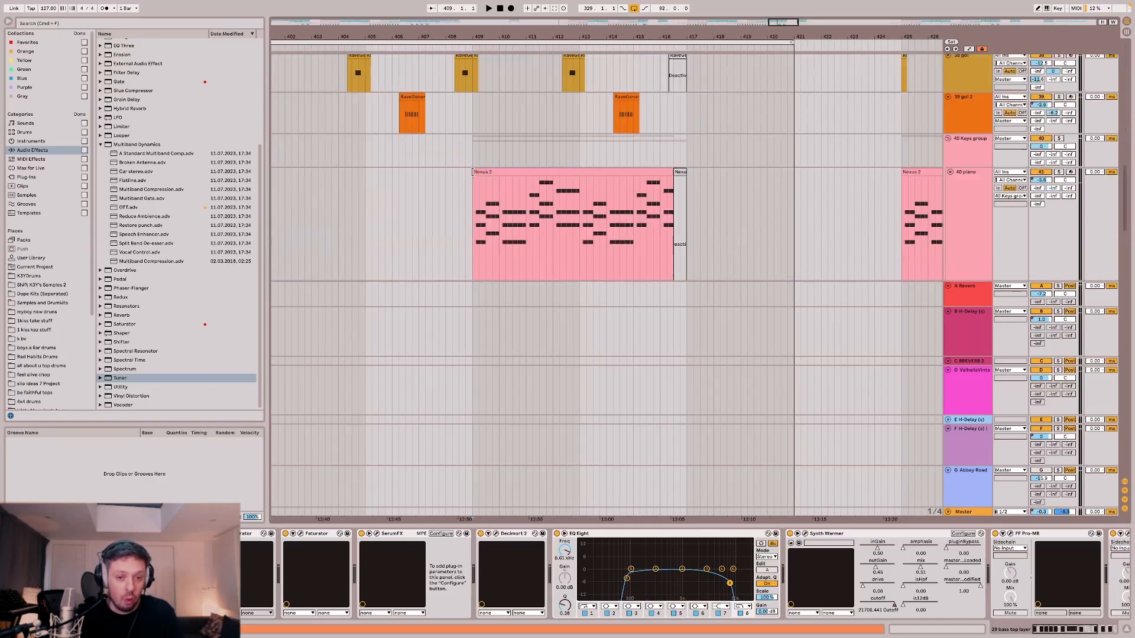
left_click(471, 181)
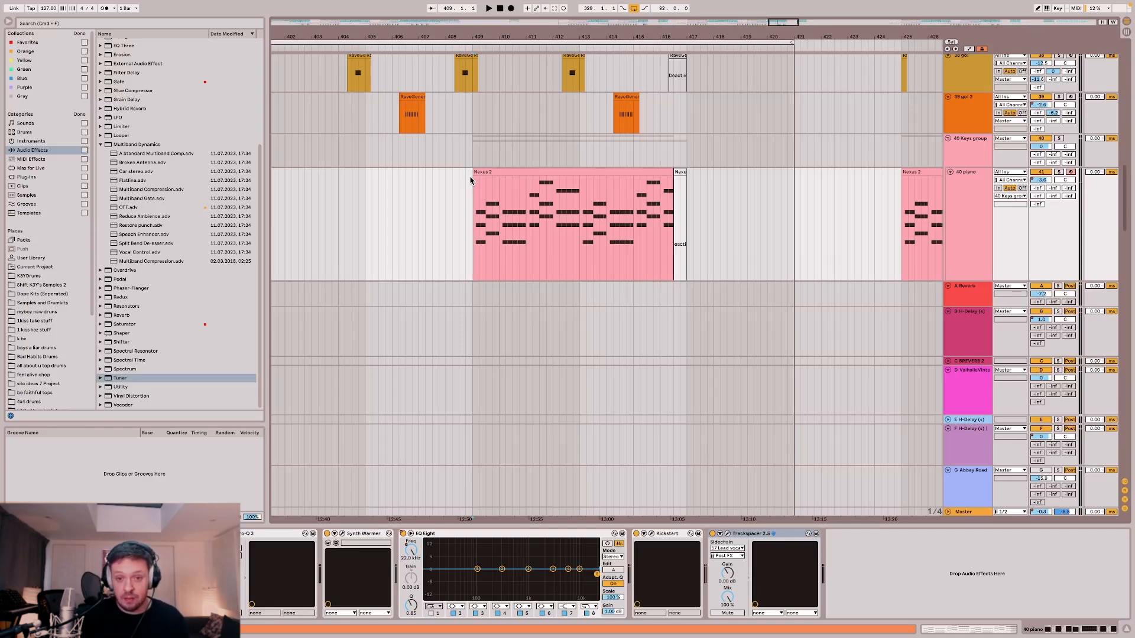
Solo the 40 piano, hide the return tracks, and go back to the piano's earlier clips around bars 363 to 405.
scroll(471, 181, "down", 1)
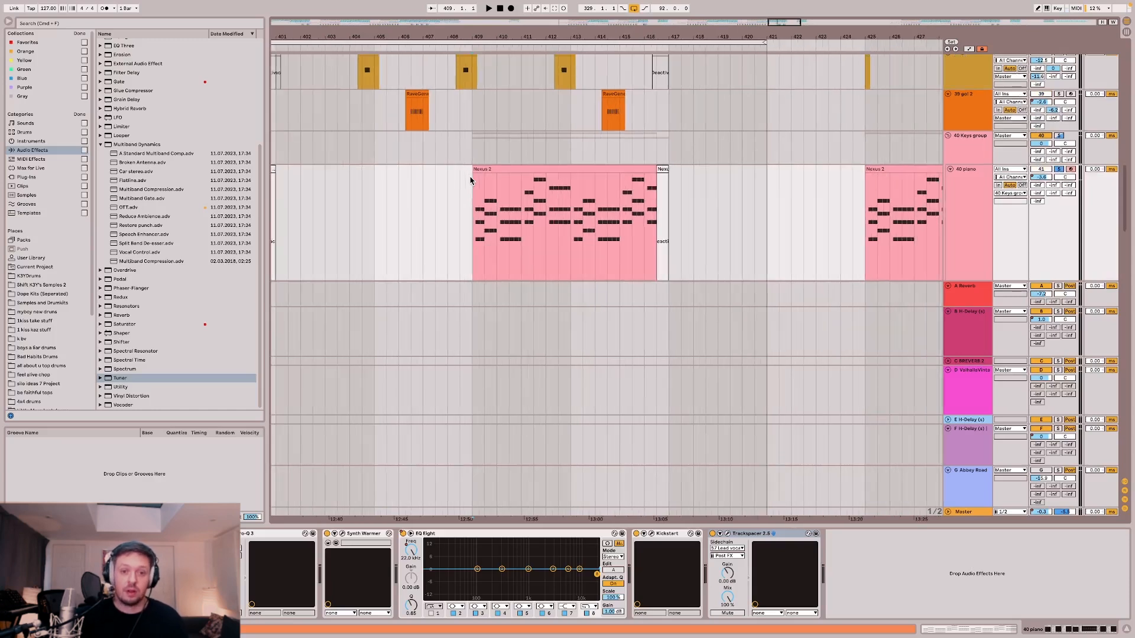
scroll(454, 187, "up", 4)
left_click(1125, 491)
scroll(579, 343, "down", 3)
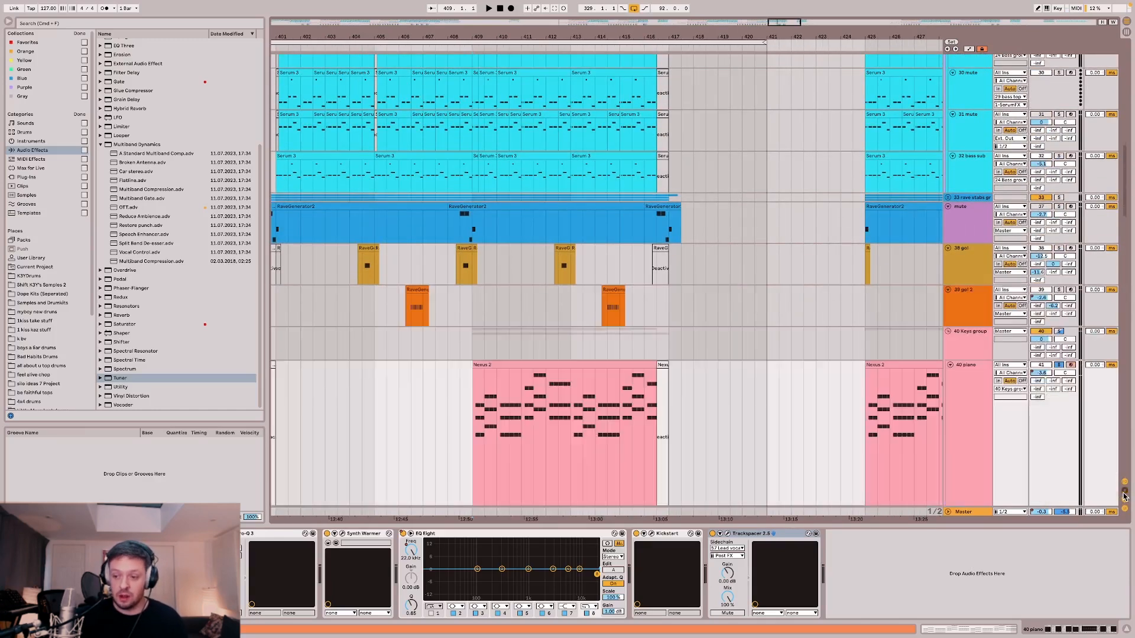
scroll(587, 343, "left", 3)
scroll(602, 329, "left", 5)
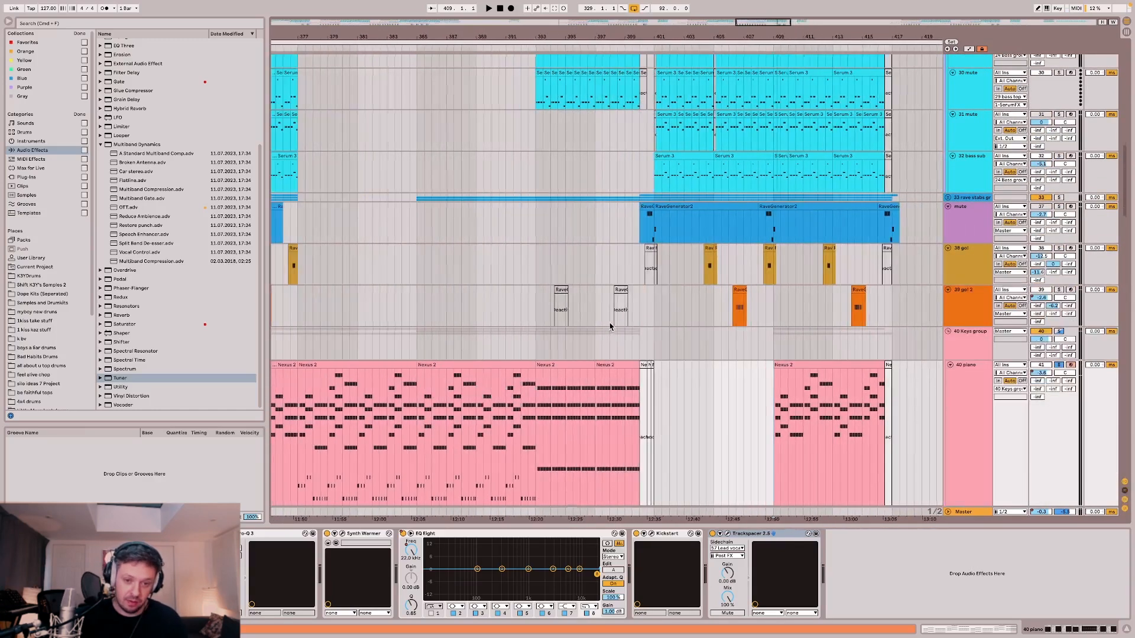
scroll(627, 331, "left", 3)
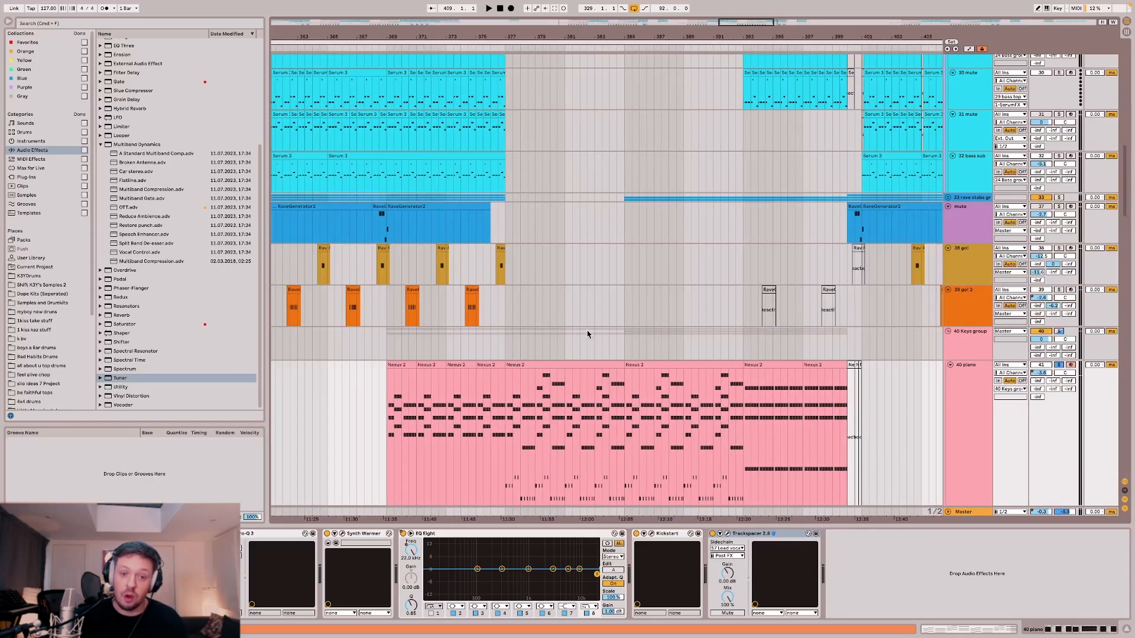
Play the soloed 40 piano from bar 369 and look over its clips through about bar 417.
scroll(596, 340, "down", 2)
scroll(596, 340, "up", 6)
scroll(596, 337, "left", 5)
scroll(598, 333, "down", 4)
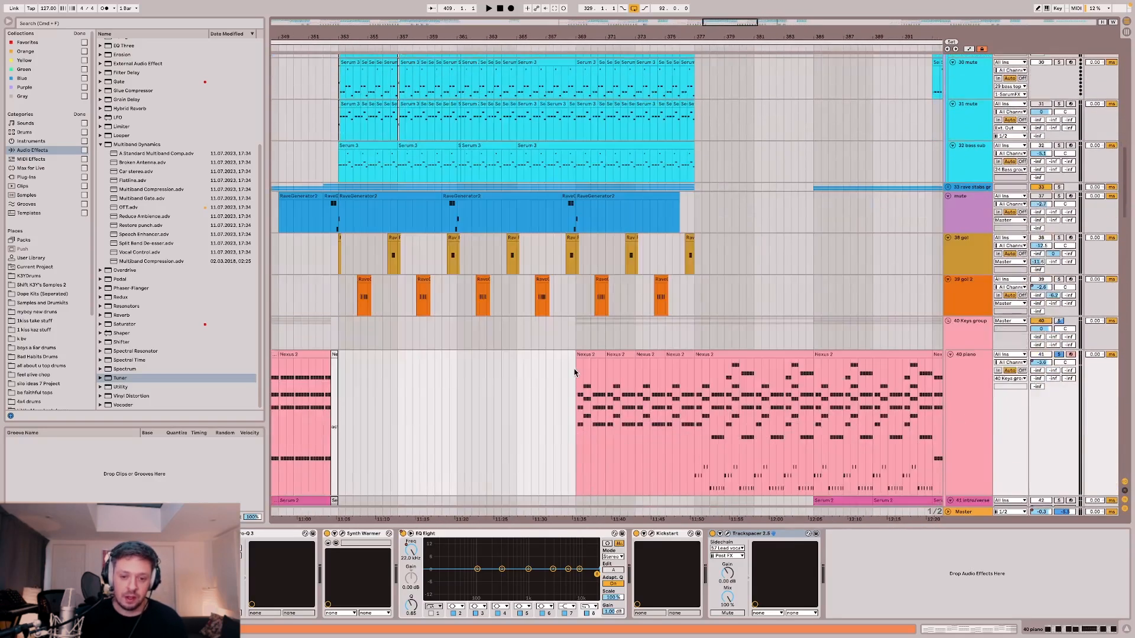
left_click(575, 373)
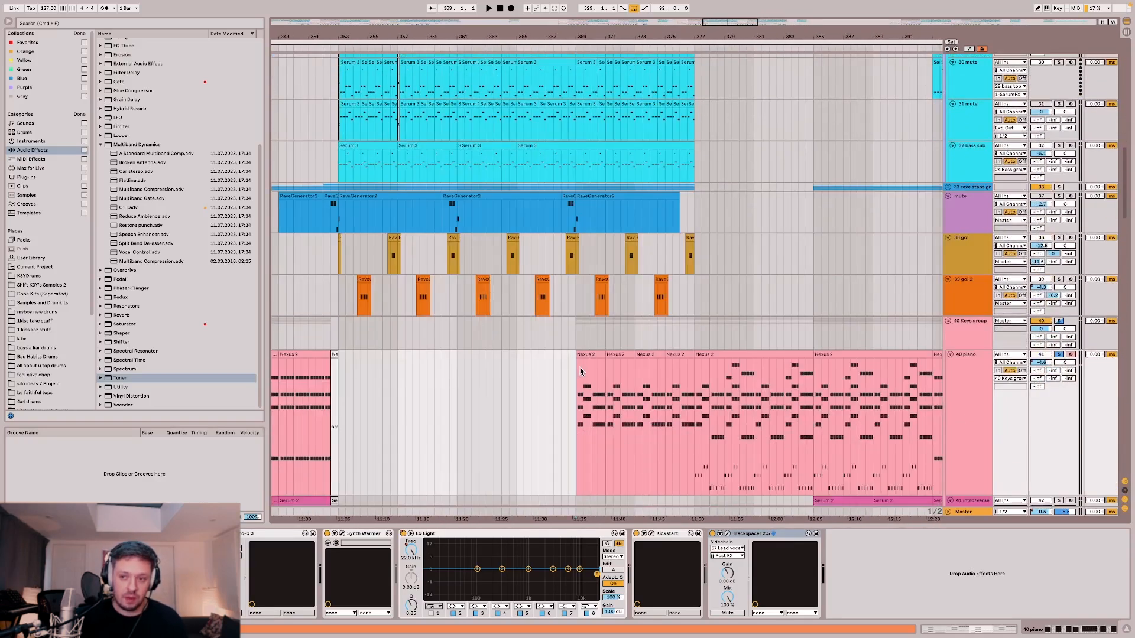
key("space")
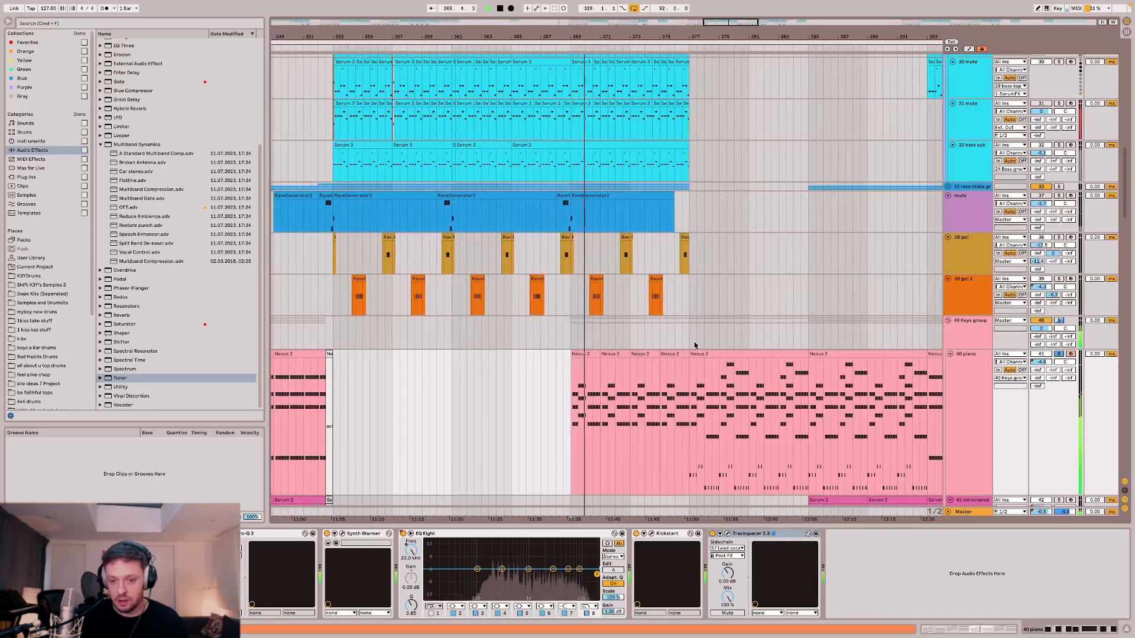
scroll(897, 339, "right", 8)
key("space")
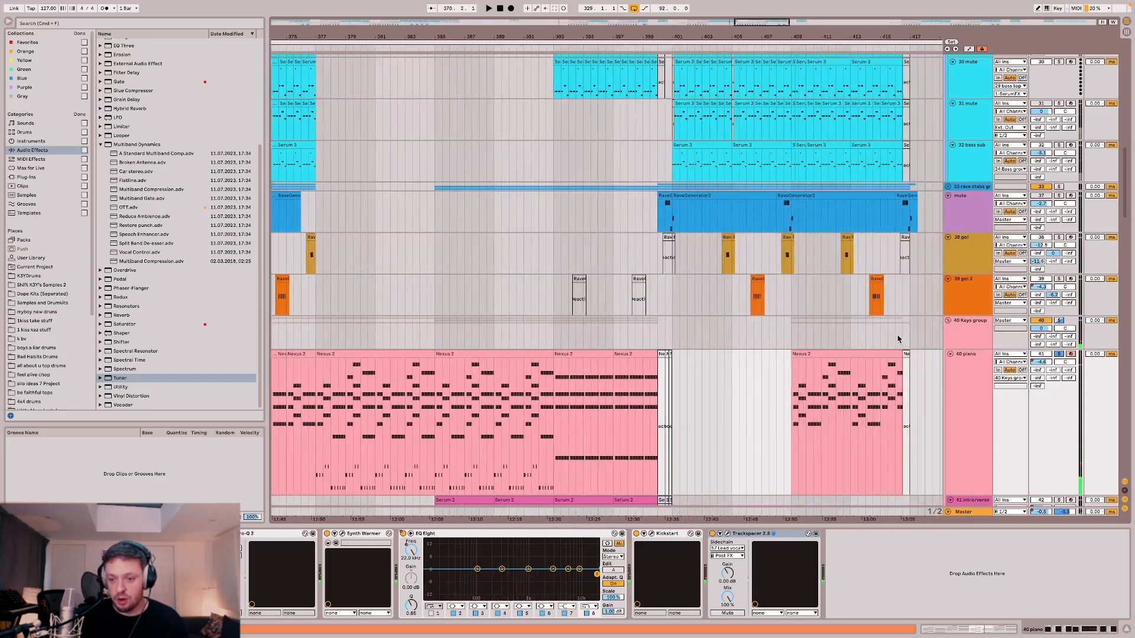
key("space")
scroll(893, 337, "up", 3)
key("space")
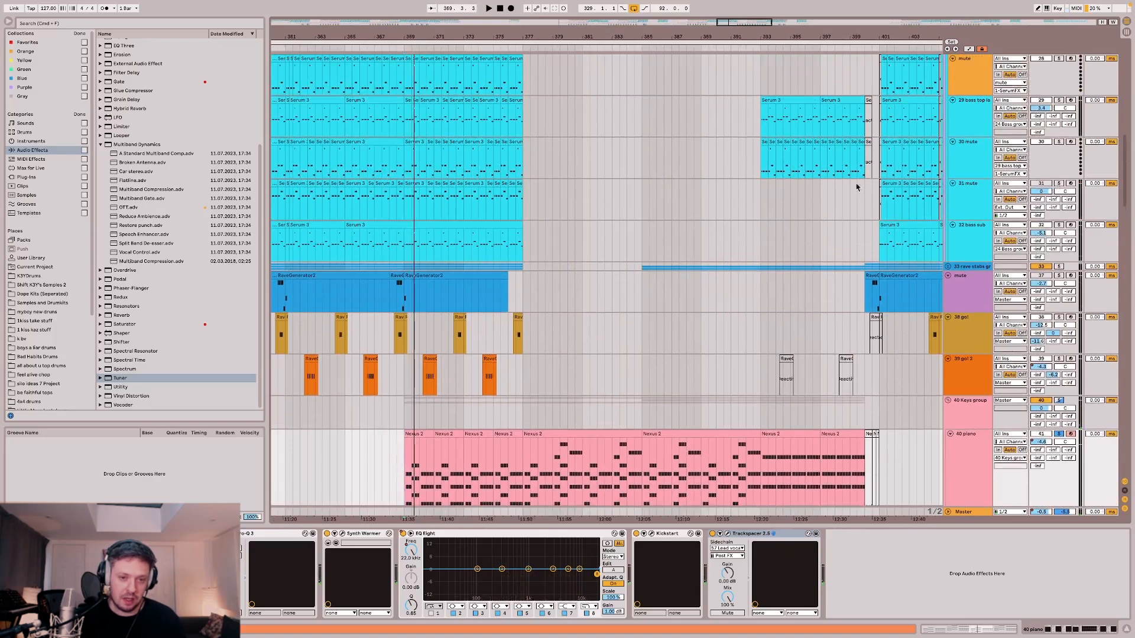
Select the 29 bass top layer at bar 369 and compare its clips with the piano clips below.
scroll(638, 179, "left", 4)
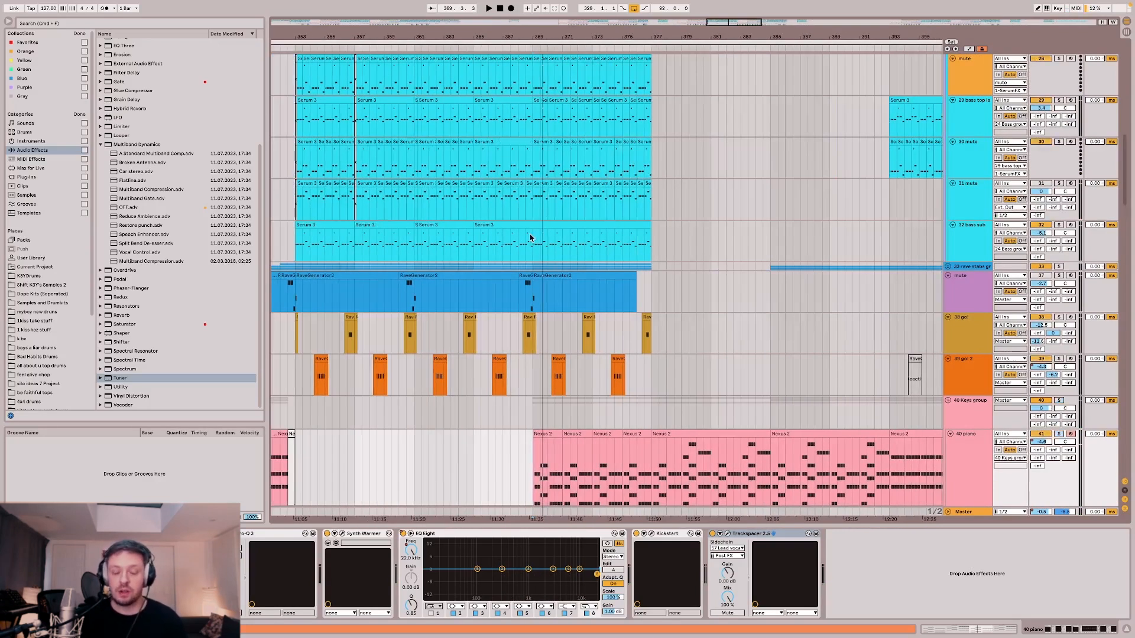
scroll(530, 237, "up", 3)
left_click(532, 203)
scroll(536, 202, "down", 5)
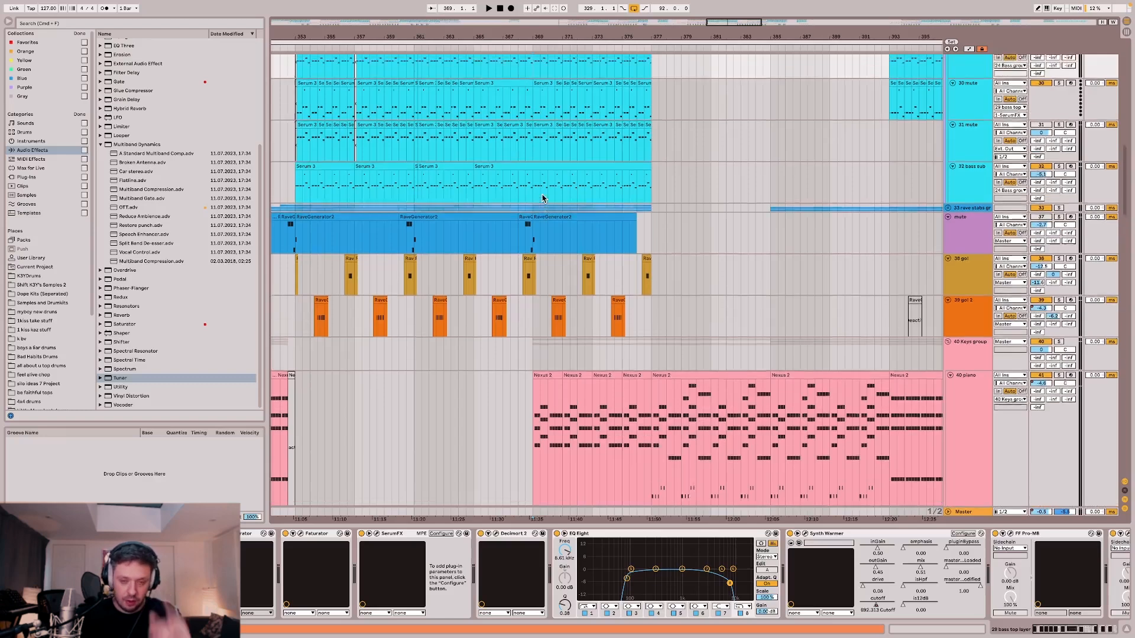
scroll(543, 198, "up", 3)
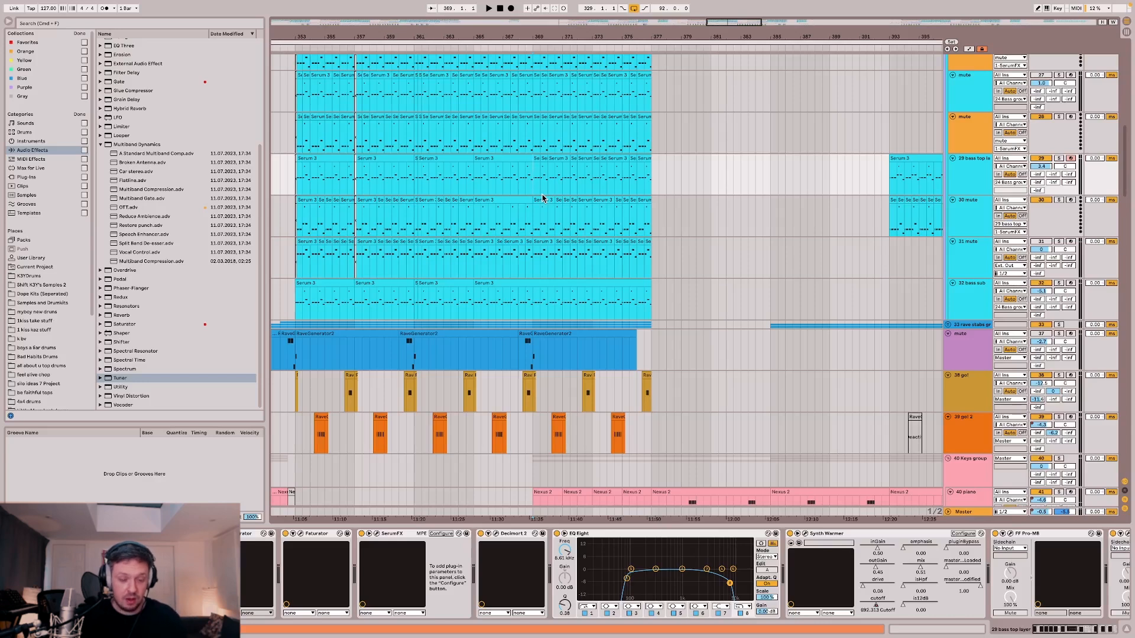
scroll(542, 198, "down", 2)
scroll(548, 207, "right", 4)
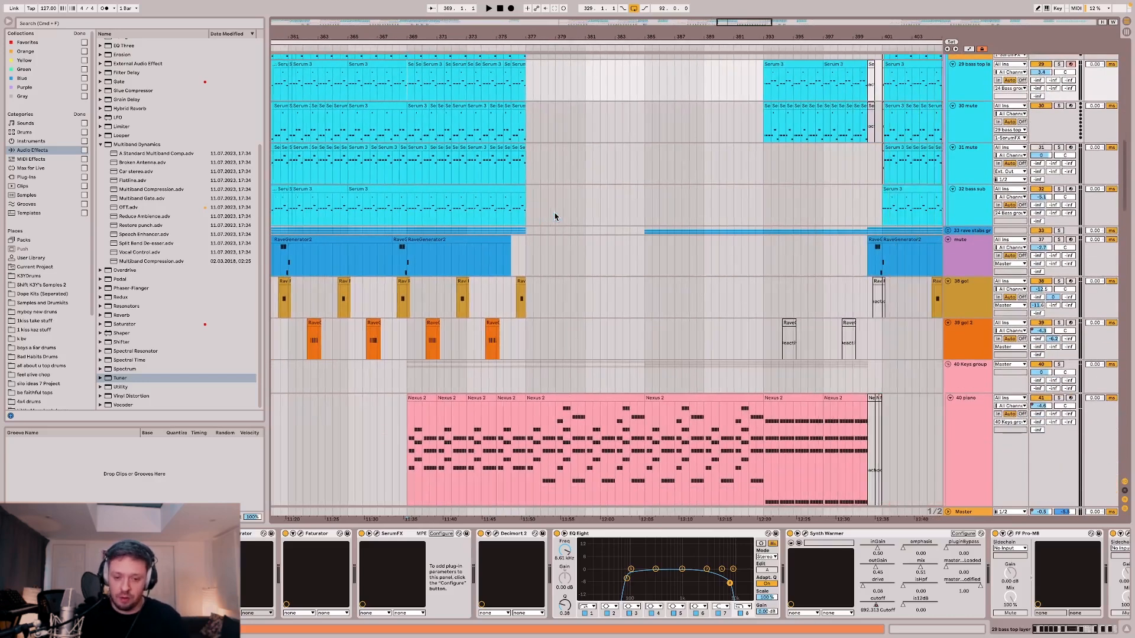
scroll(555, 217, "down", 1)
scroll(555, 216, "right", 1)
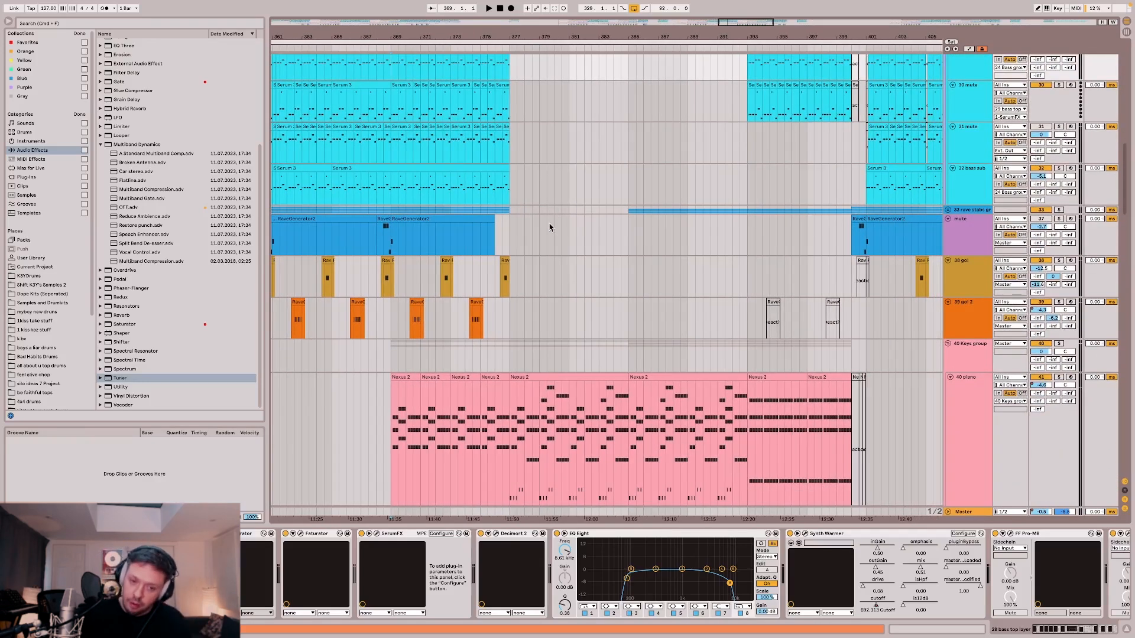
Select the 40 piano at bar 369 and play its clips from there.
left_click(395, 415)
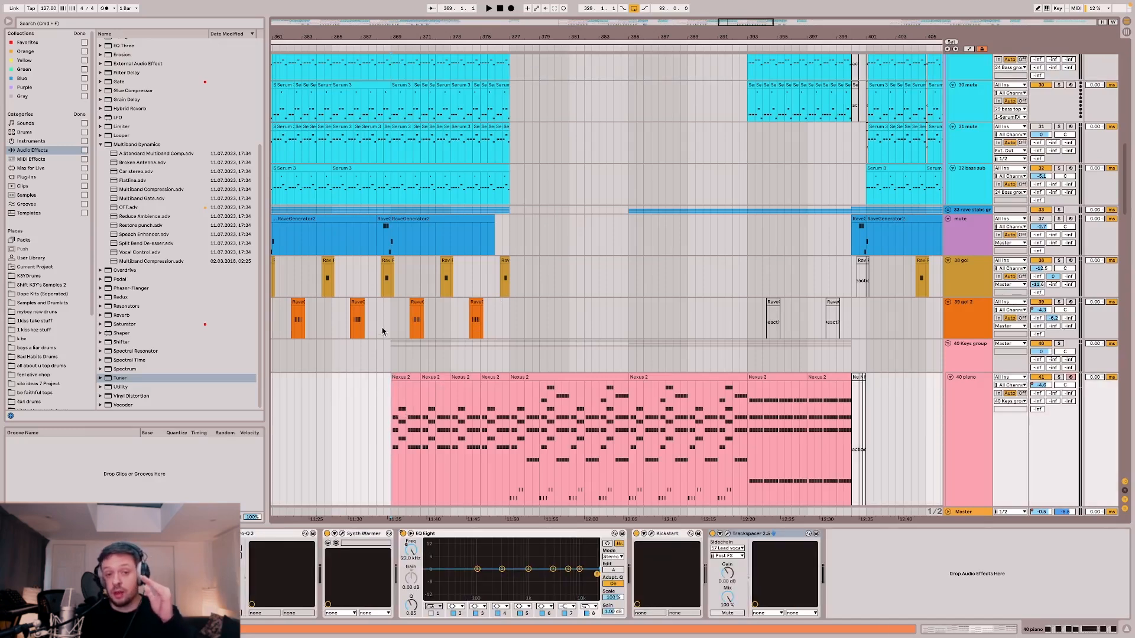
scroll(382, 331, "up", 3)
scroll(385, 337, "down", 7)
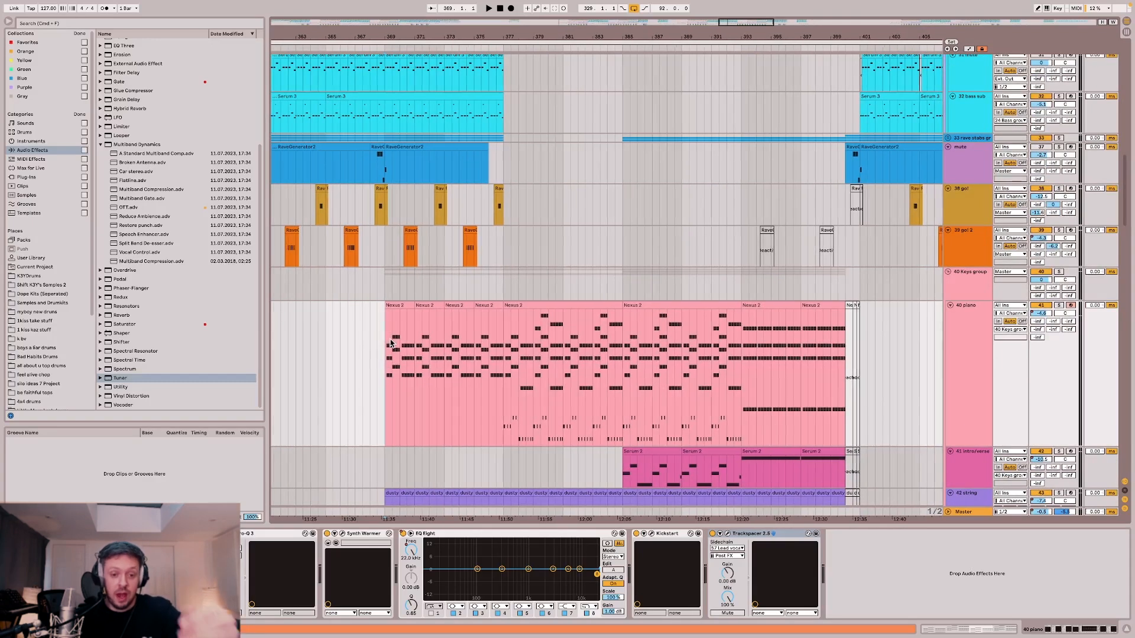
scroll(390, 343, "right", 3)
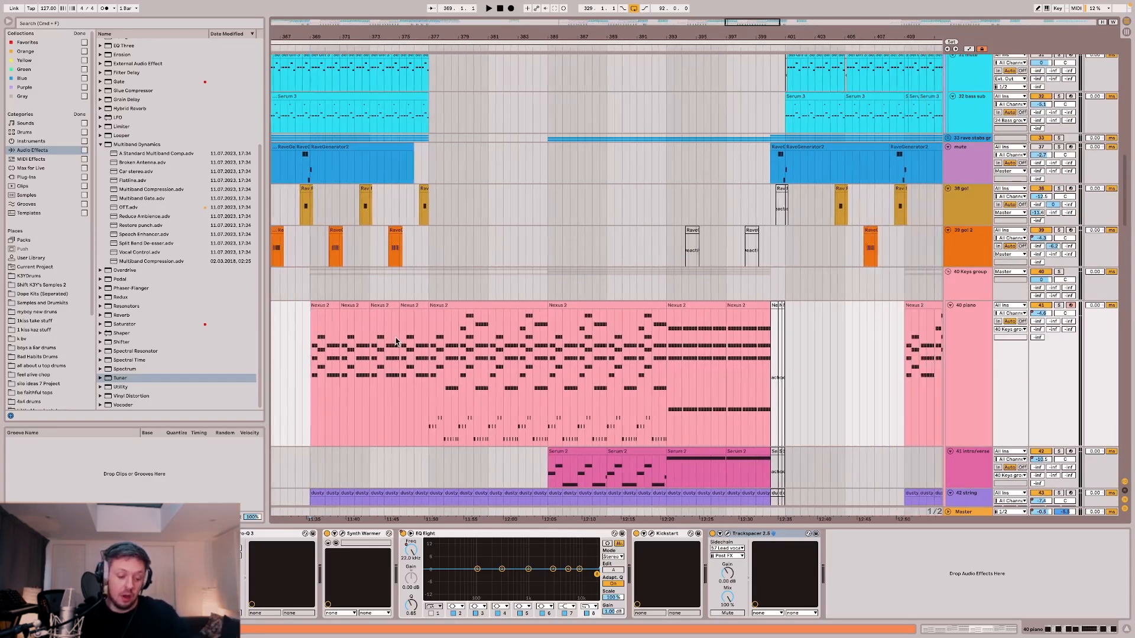
key("space")
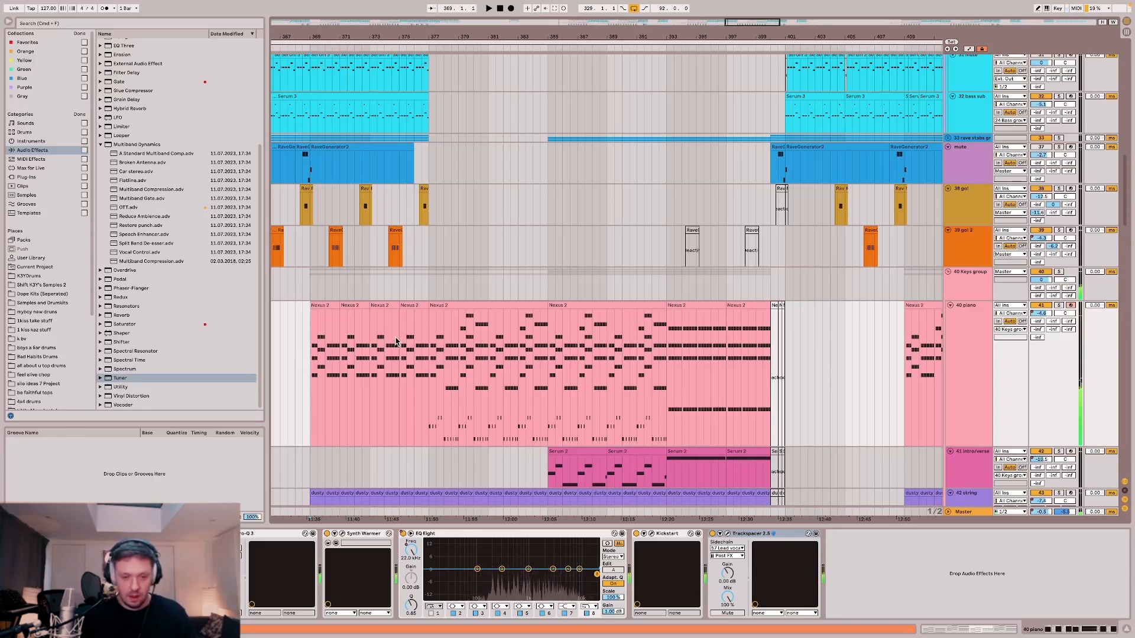
left_click_drag(339, 307, 333, 306)
key("space")
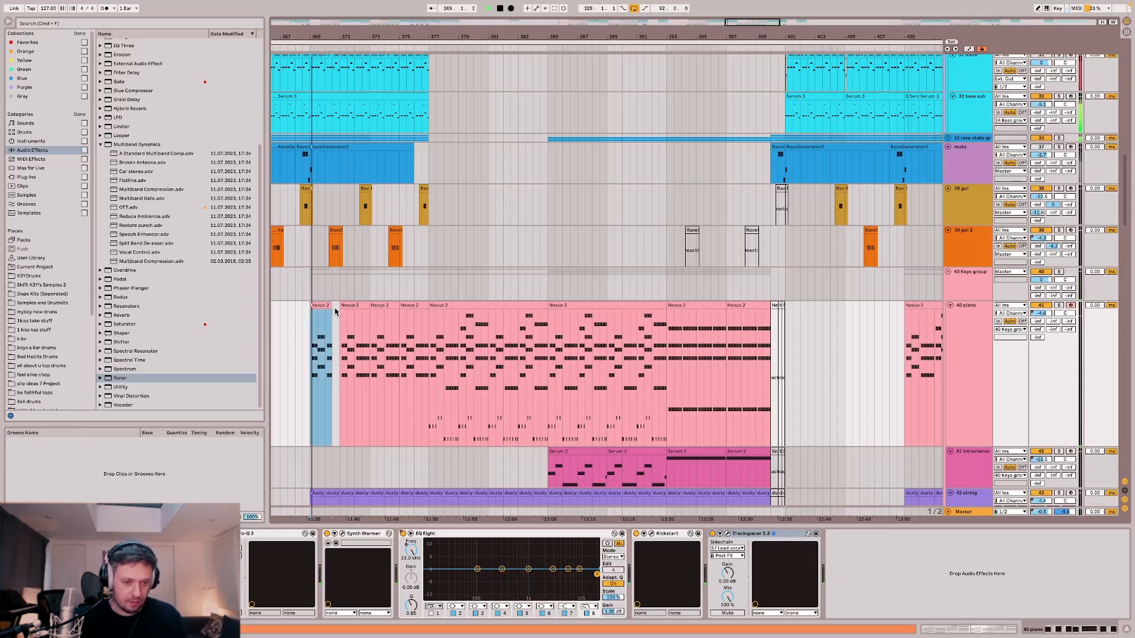
key("super+z")
Play the section from bar 369 with the cursor placed on the 40 Keys group.
left_click(308, 294)
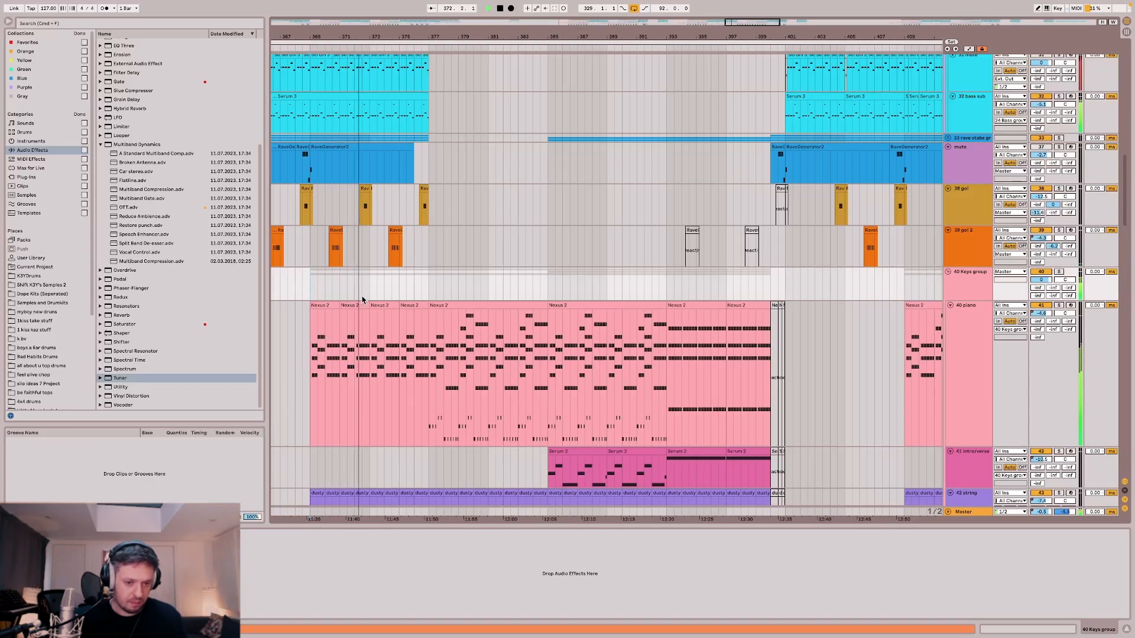
scroll(378, 325, "left", 3)
key("space")
scroll(408, 335, "left", 2)
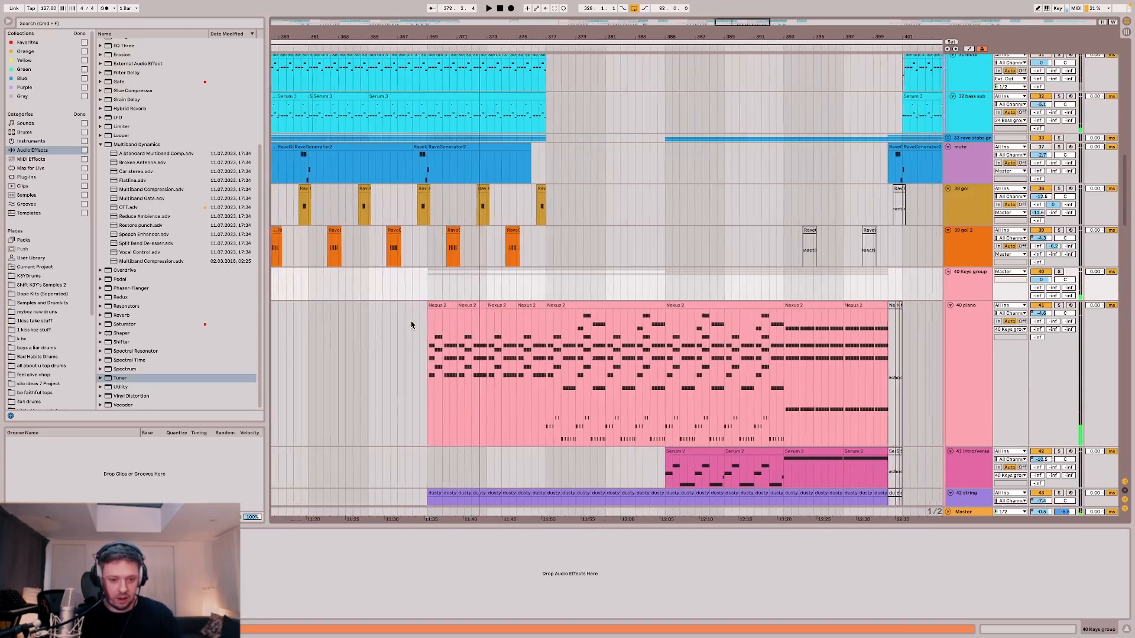
Join the first four 40 piano clips, bars 369 to 377, into a single clip.
left_click(467, 320)
left_click(546, 304, "shift")
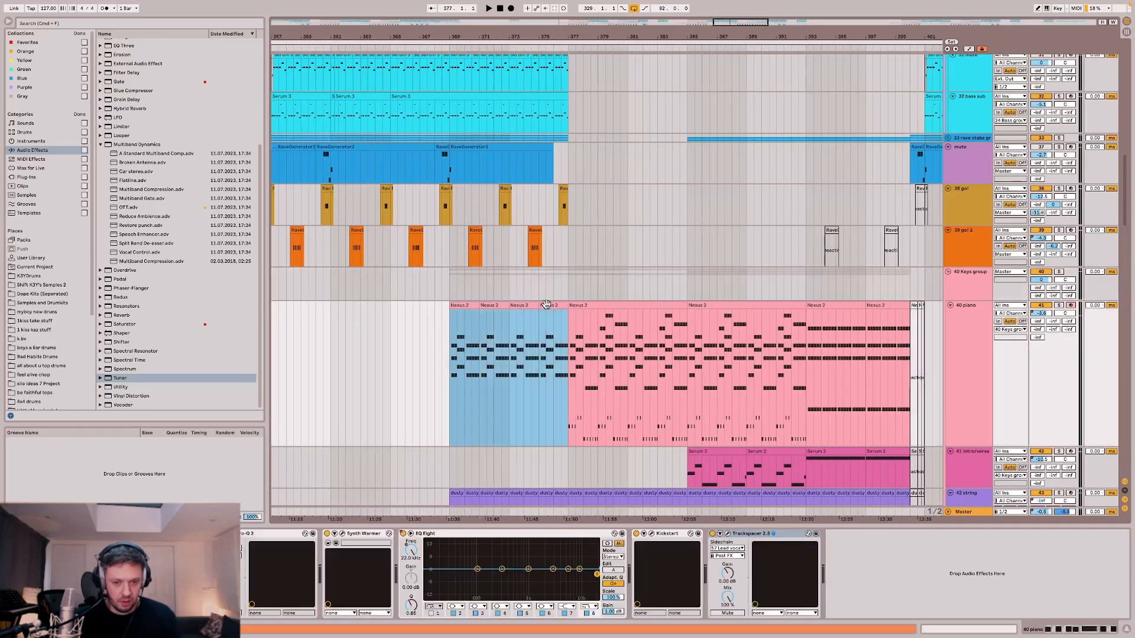
key("super+j")
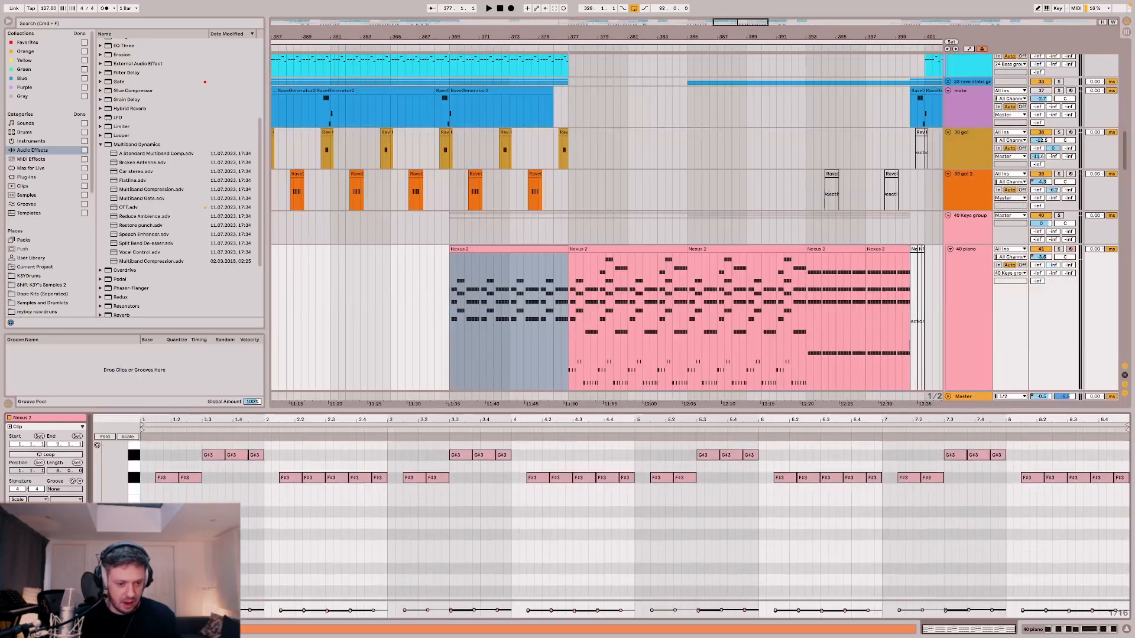
Select all the G#3 notes in the joined piano clip and lower them six semitones to D3.
left_click_drag(202, 532, 991, 532)
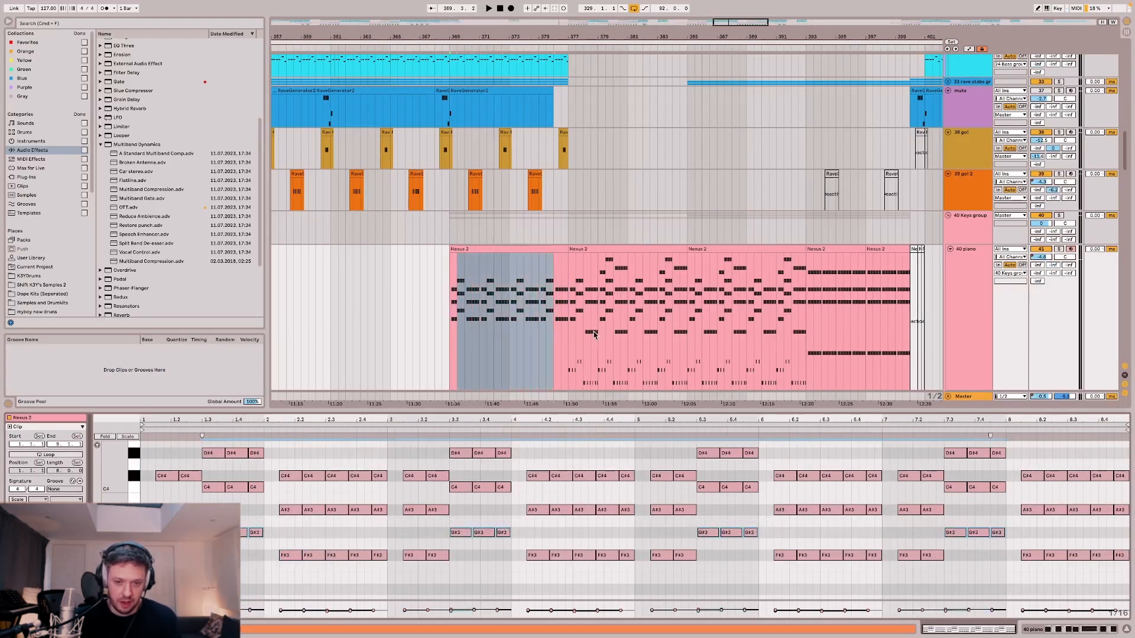
key("Down")
key("Down")
key("Down")
key("Down")
key("Down")
key("Down")
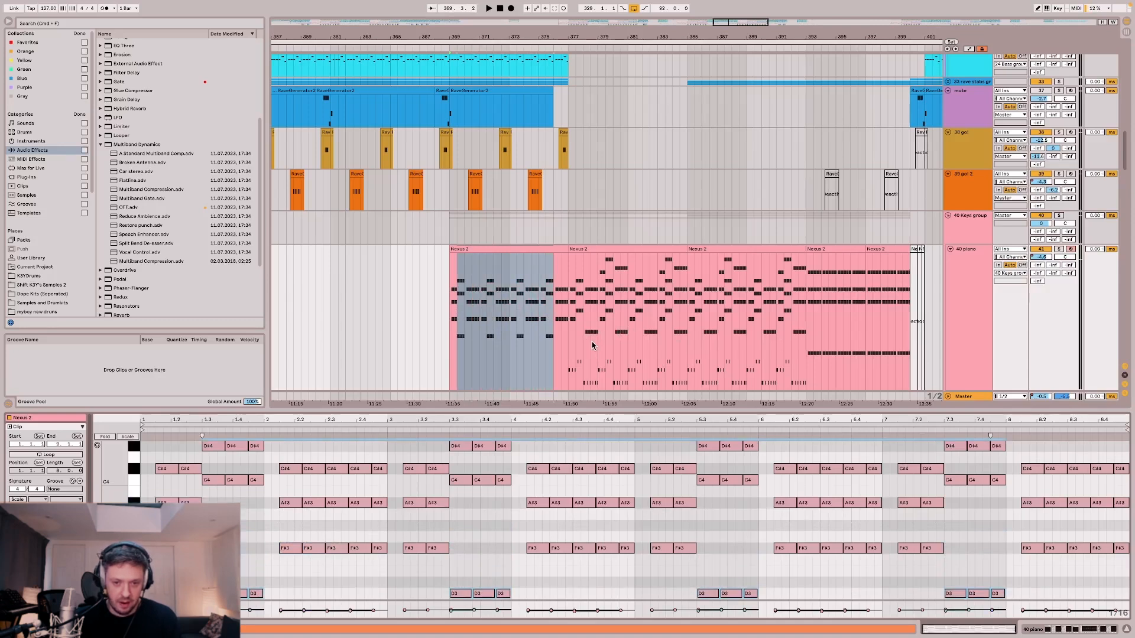
Undo the lowering of the G#3 notes in the joined piano clip.
key("ctrl+z")
key("ctrl+z")
key("ctrl+z")
key("ctrl+z")
key("ctrl+z")
key("ctrl+z")
key("ctrl+z")
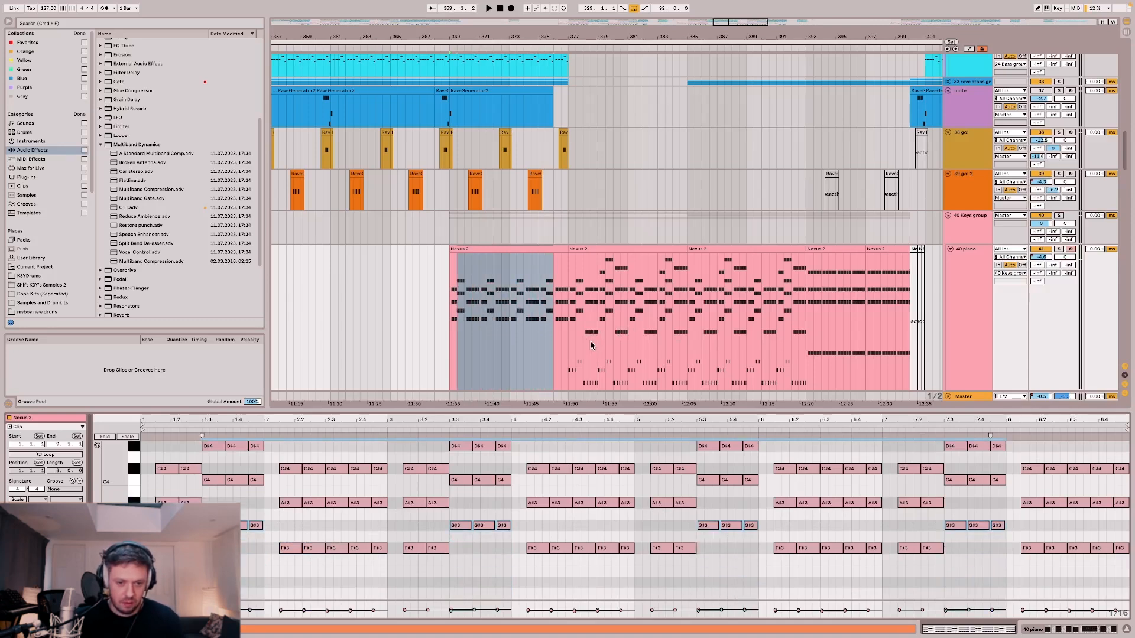
key("ctrl+shift+z")
left_click_drag(283, 554, 381, 591)
left_click_drag(526, 558, 646, 593)
left_click_drag(780, 560, 857, 591)
left_click_drag(1022, 553, 1128, 589)
scroll(622, 204, "down", 3)
key("Down")
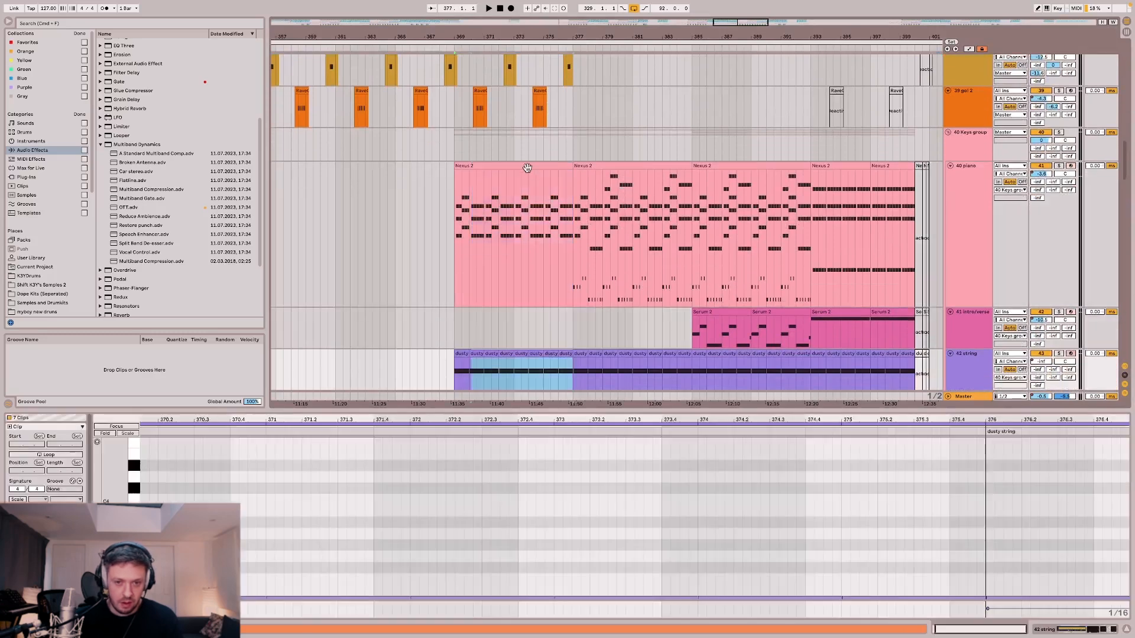
Select the F#3 notes in bars 2, 4, 6 and 8 of the joined piano clip and lower them to D#3.
left_click(526, 168)
left_click_drag(291, 561, 389, 587)
left_click_drag(529, 563, 625, 579)
left_click_drag(773, 560, 890, 607)
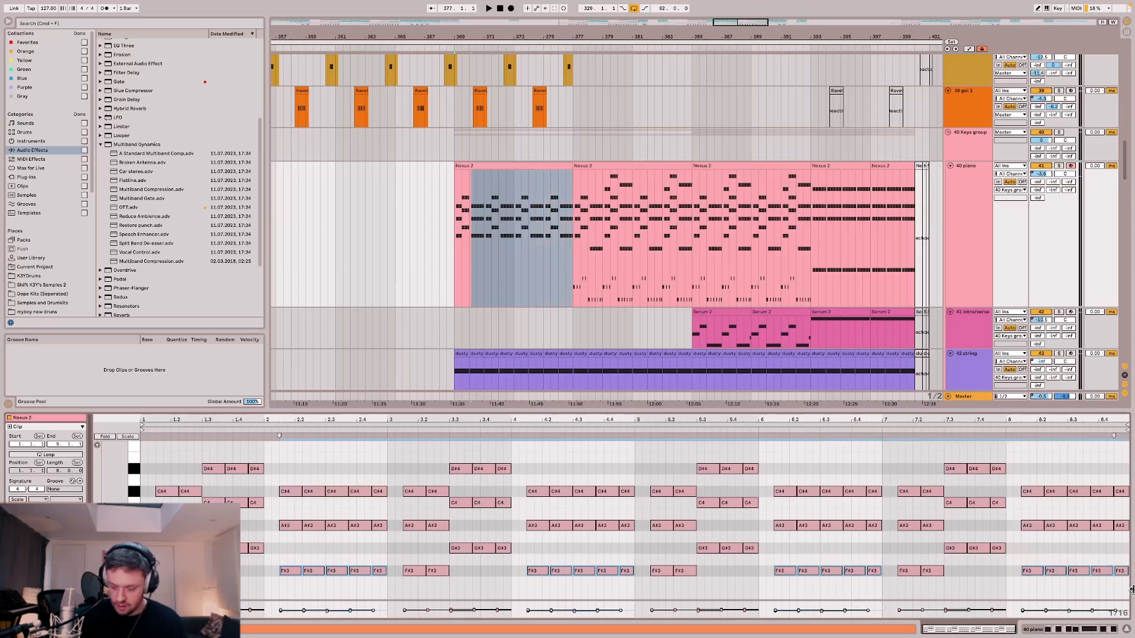
key("Down")
key("Down")
key("Down")
Play the piano part from bar 369 to hear it with the D#3 root notes.
key("space")
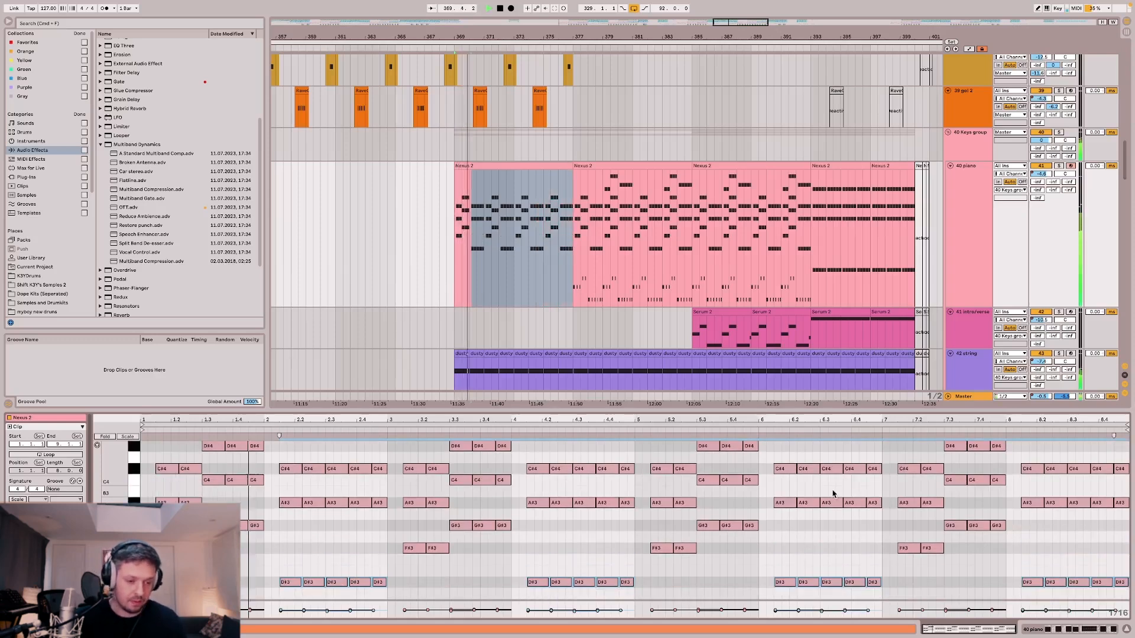
left_click(448, 142)
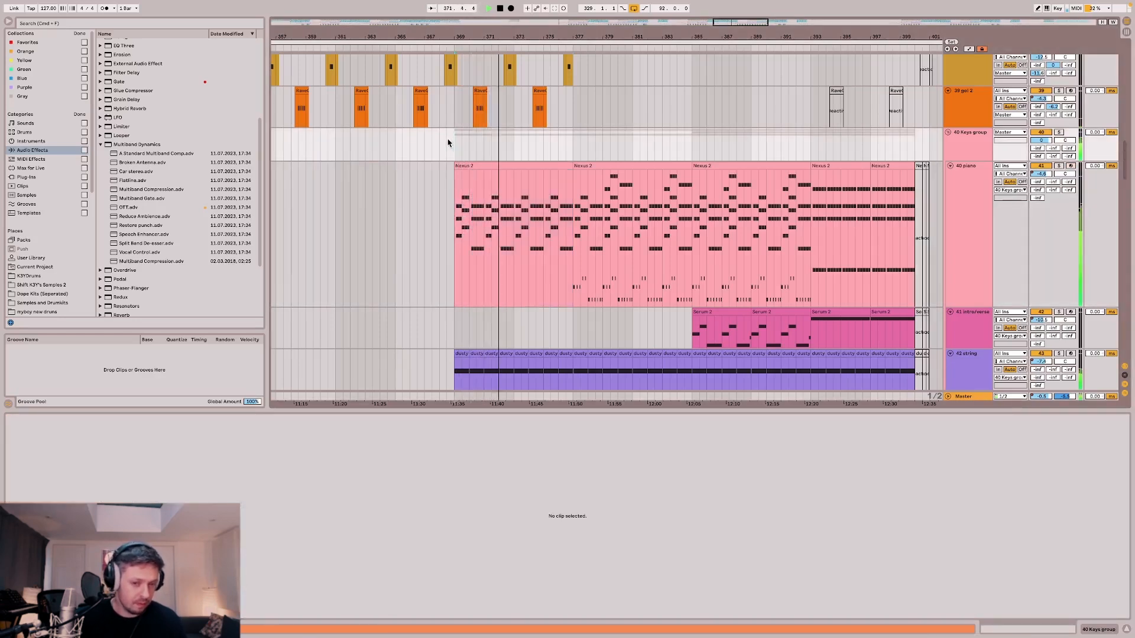
key("space")
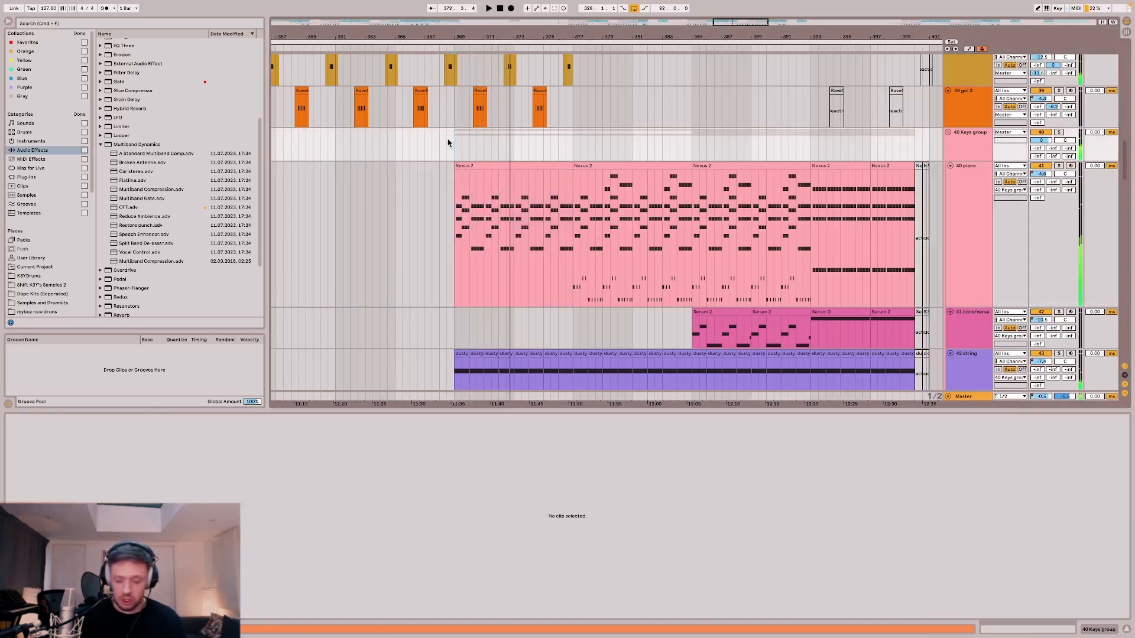
Undo the root-note changes and the joining of the four piano clips.
key("super+z")
key("super+z")
key("super+z")
key("super+z")
key("super+z")
key("super+z")
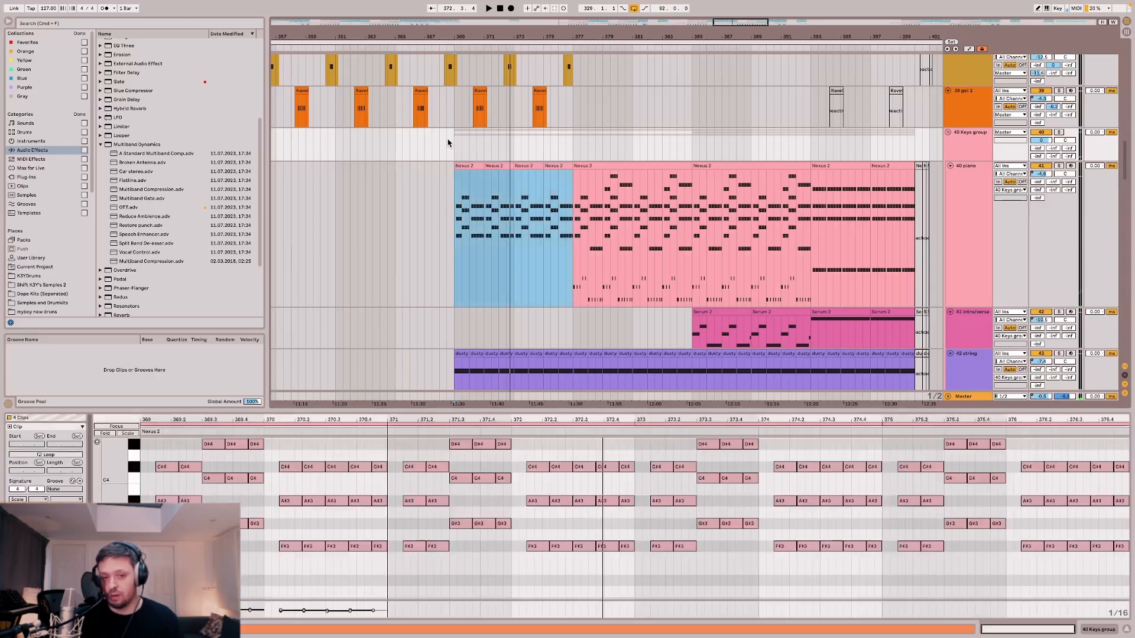
Play the original piano clips from bar 369 for comparison and view the first clip's notes.
left_click(449, 144)
key("space")
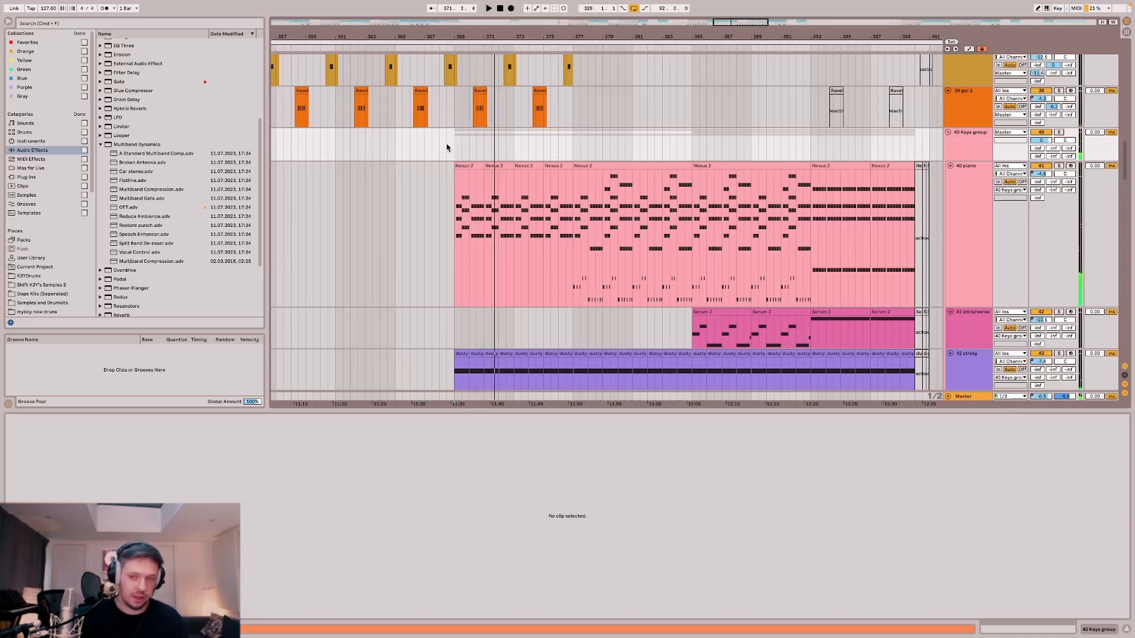
left_click(465, 211)
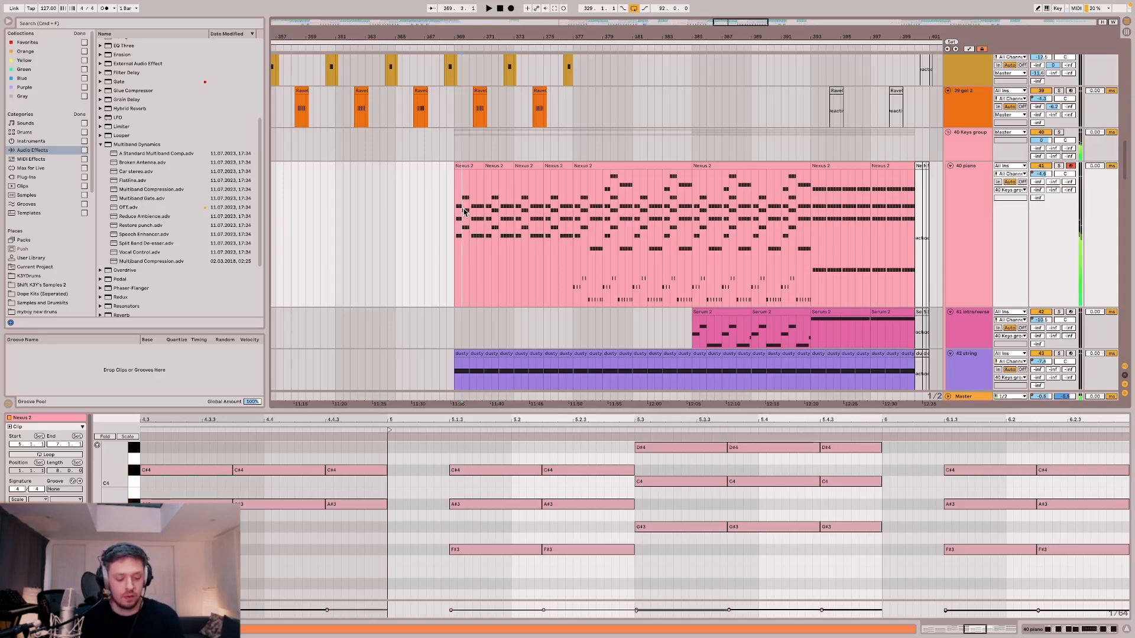
Go to the last 40 piano clips and place the playback start at bar 409 on the 40 Keys group.
scroll(467, 210, "down", 3)
scroll(520, 180, "right", 5)
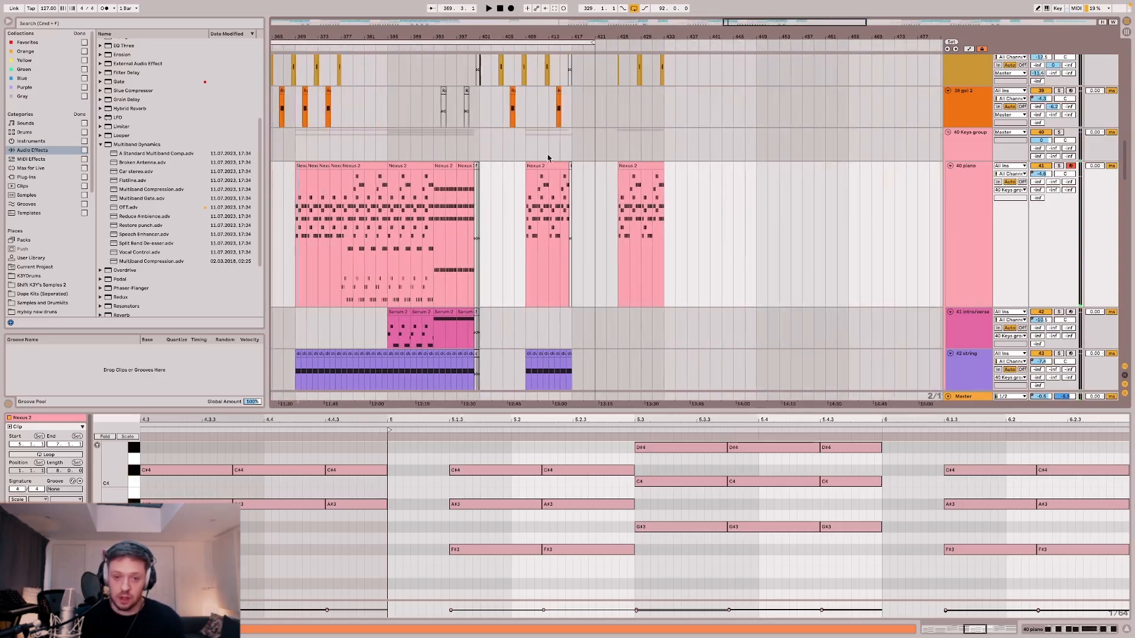
left_click(512, 140)
scroll(523, 142, "right", 1)
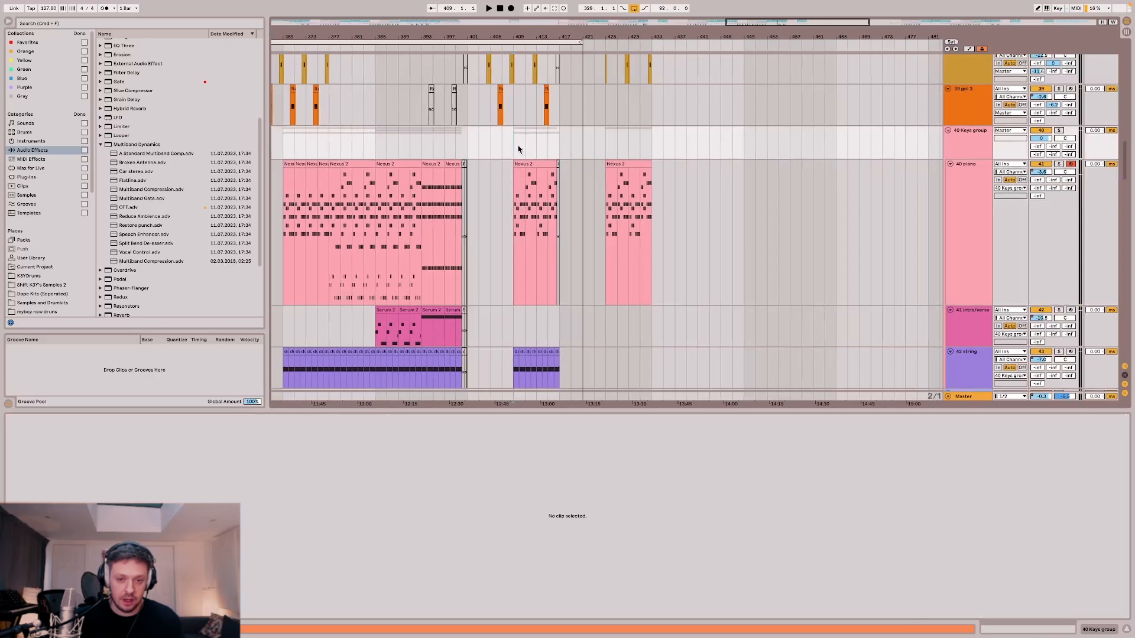
scroll(519, 171, "up", 2)
scroll(518, 192, "up", 1)
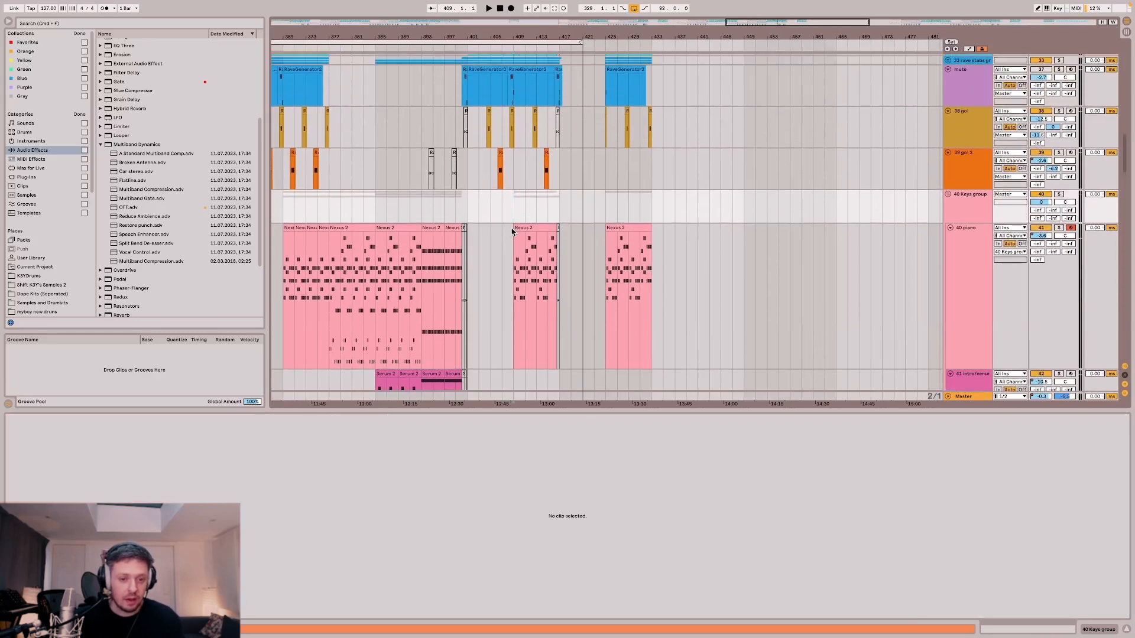
scroll(512, 231, "up", 3)
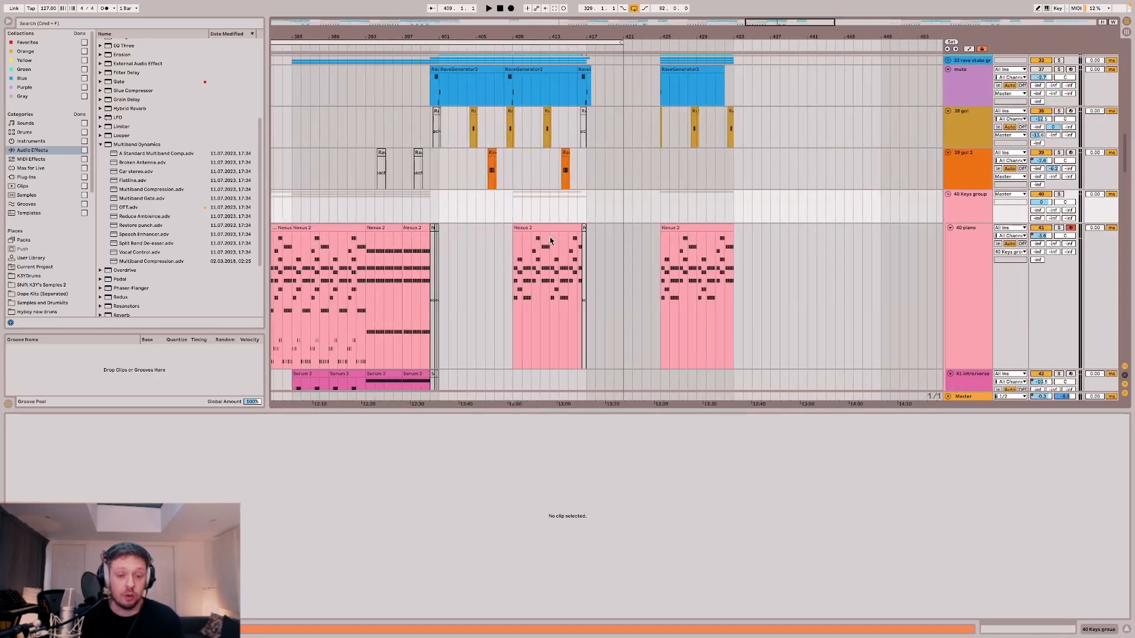
scroll(513, 306, "left", 1)
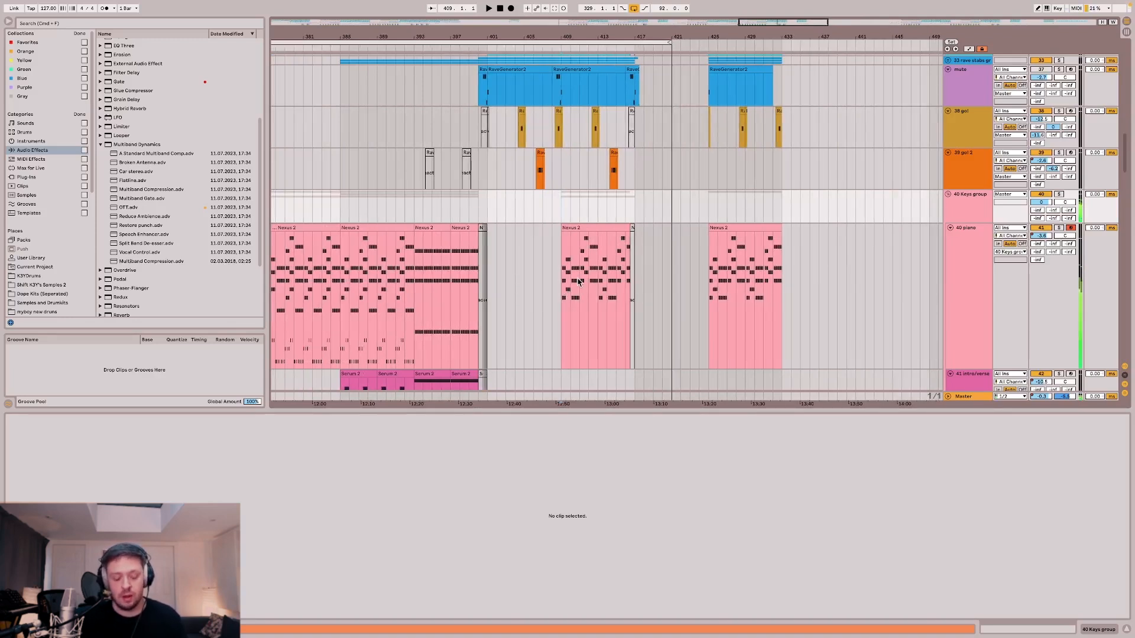
Play the keys group from bar 409 and display its effects chain.
key("space")
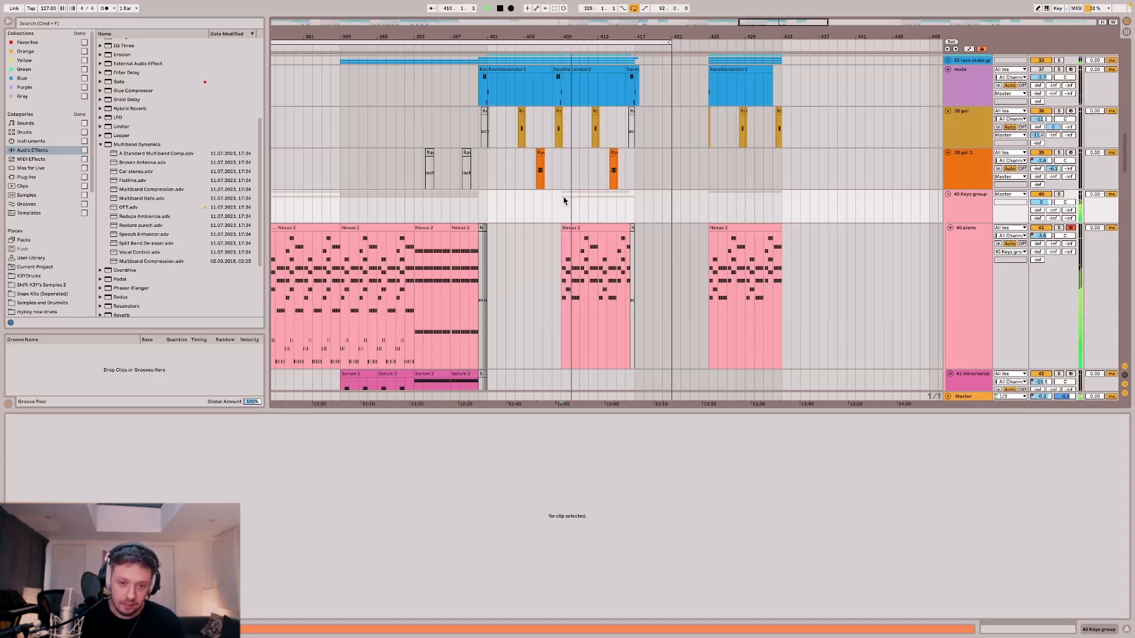
left_click(1094, 632)
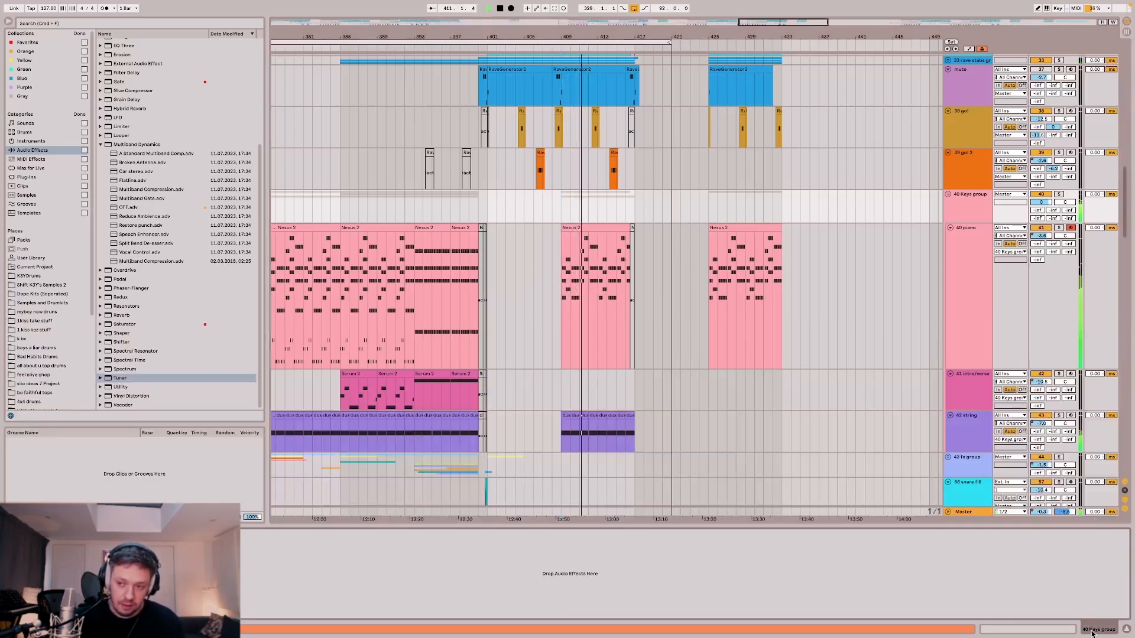
scroll(664, 260, "left", 4)
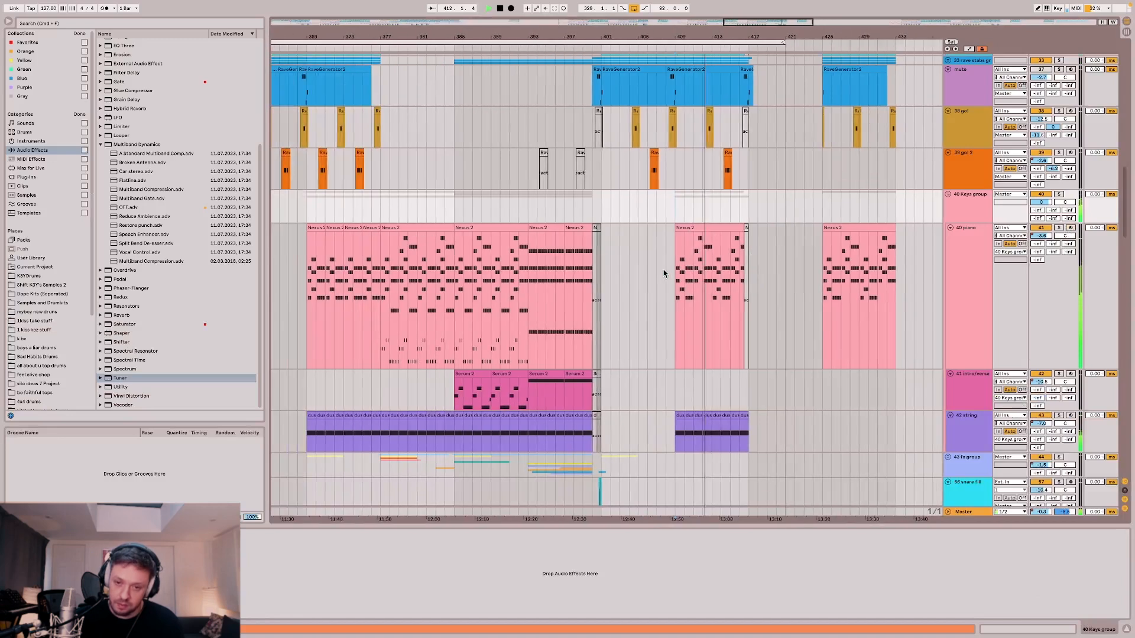
scroll(664, 269, "down", 5)
scroll(715, 253, "left", 5)
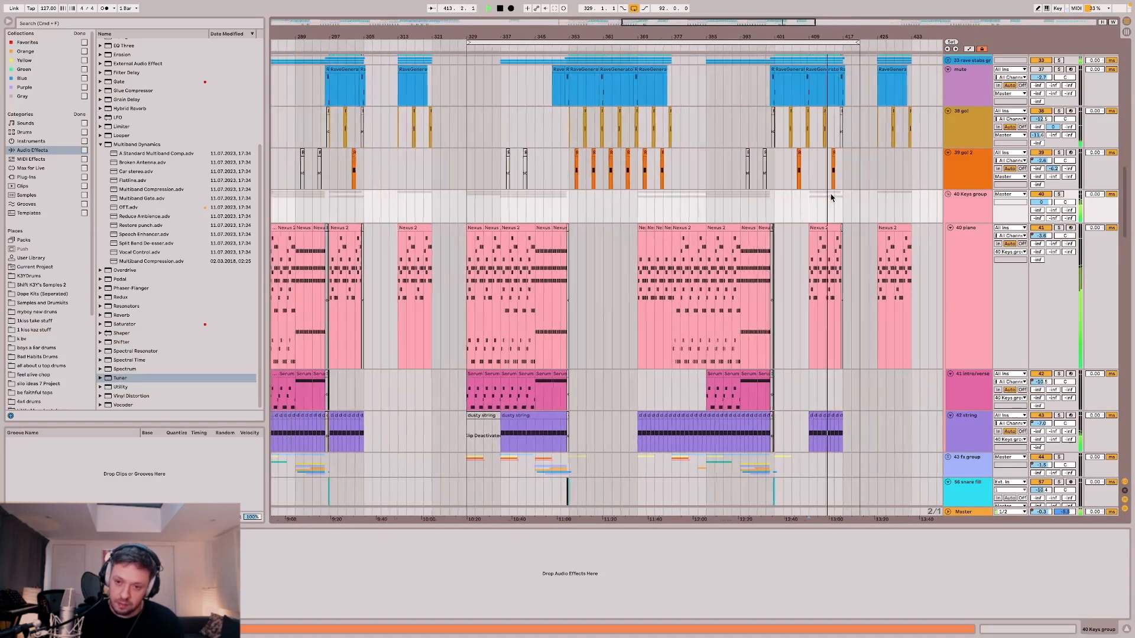
key("space")
Go to the vocal tracks around bar 400 and place the playback start at bar 400 on vocal looped 2.
scroll(832, 195, "up", 5)
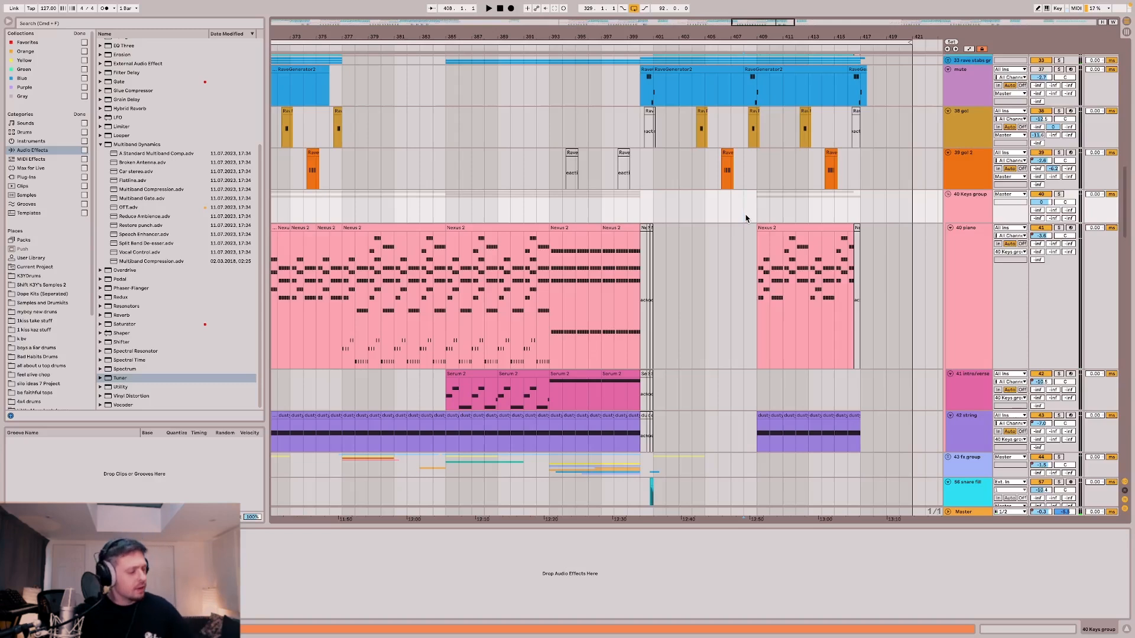
scroll(751, 226, "down", 5)
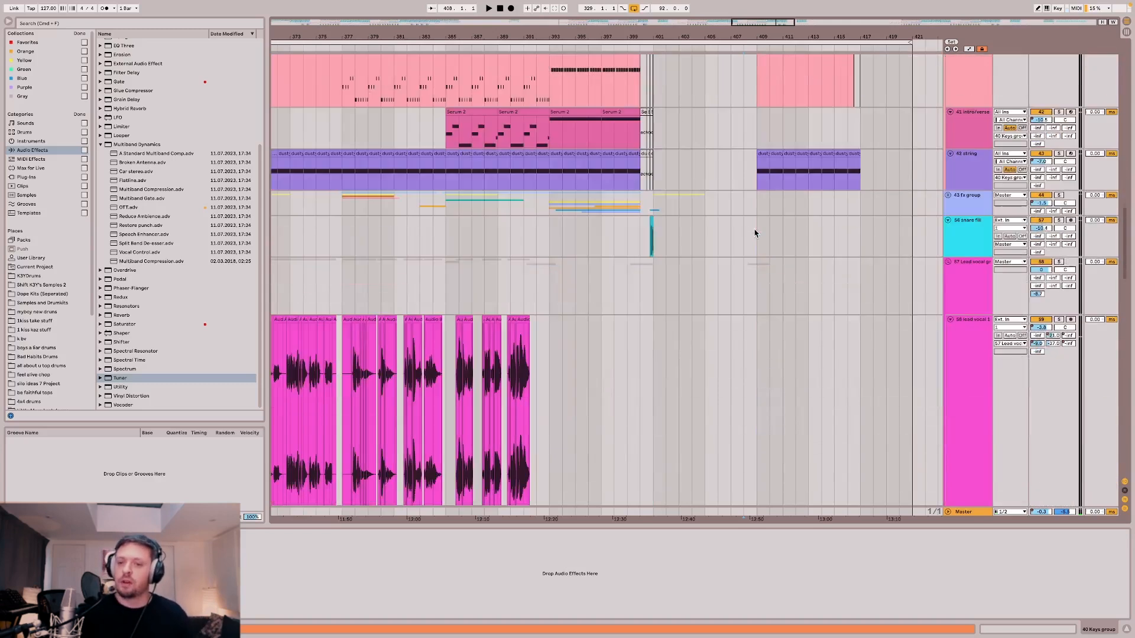
scroll(758, 230, "down", 15)
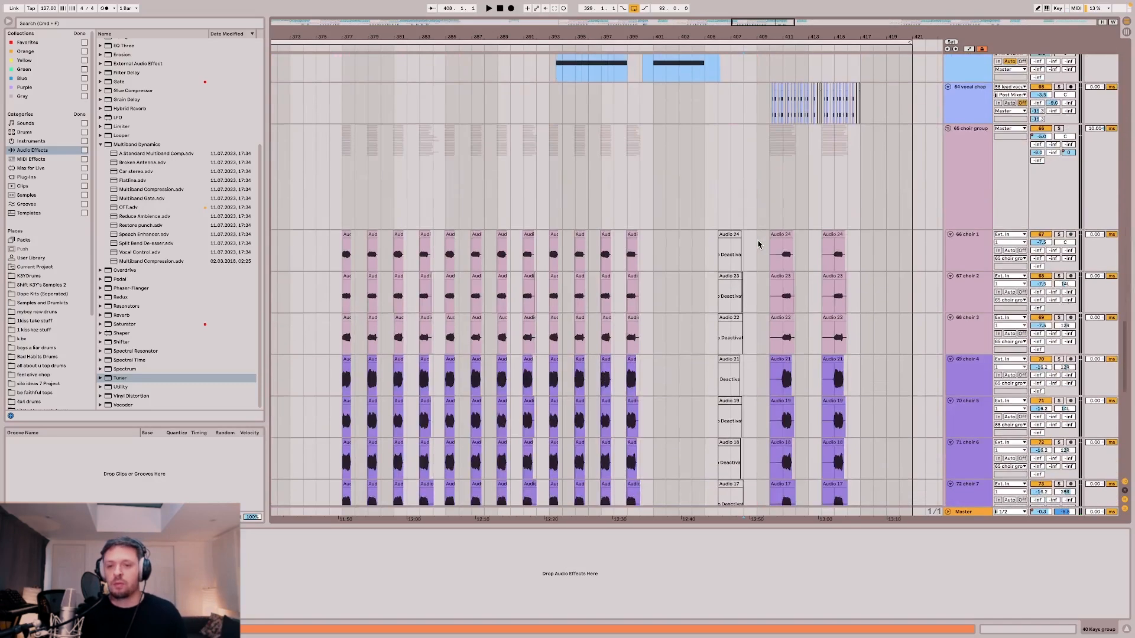
scroll(760, 211, "right", 4)
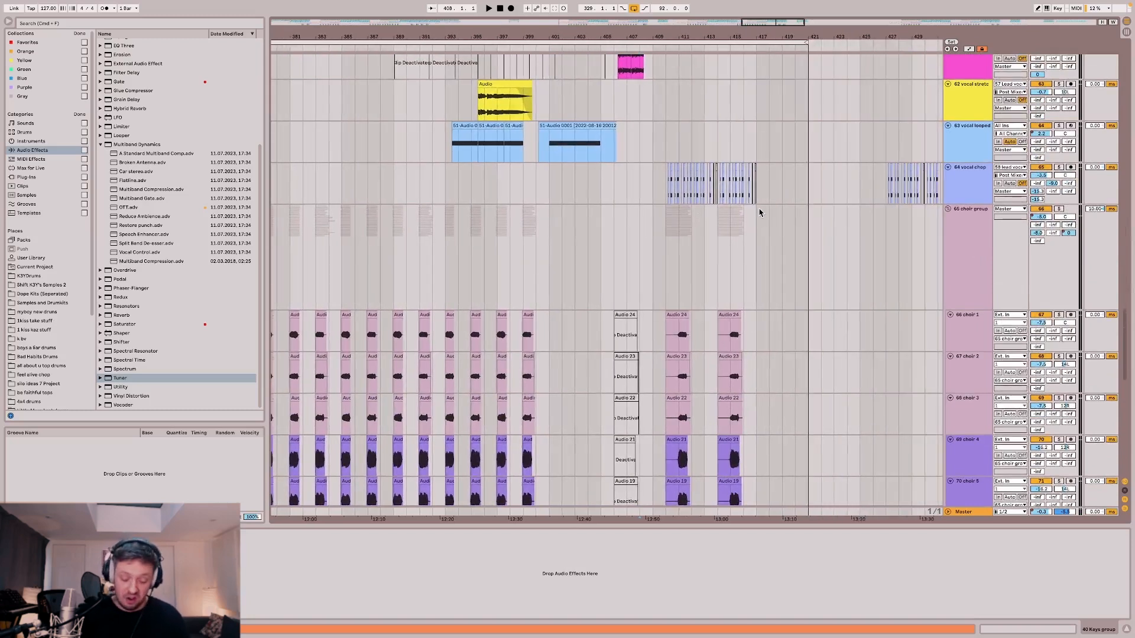
scroll(553, 168, "up", 2)
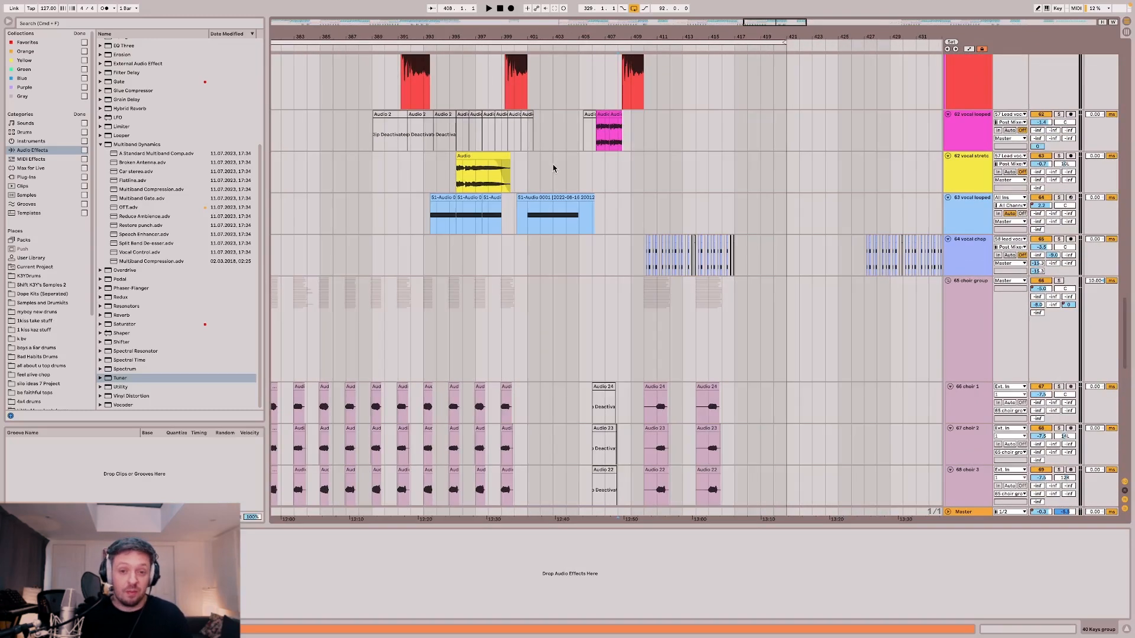
left_click(511, 221)
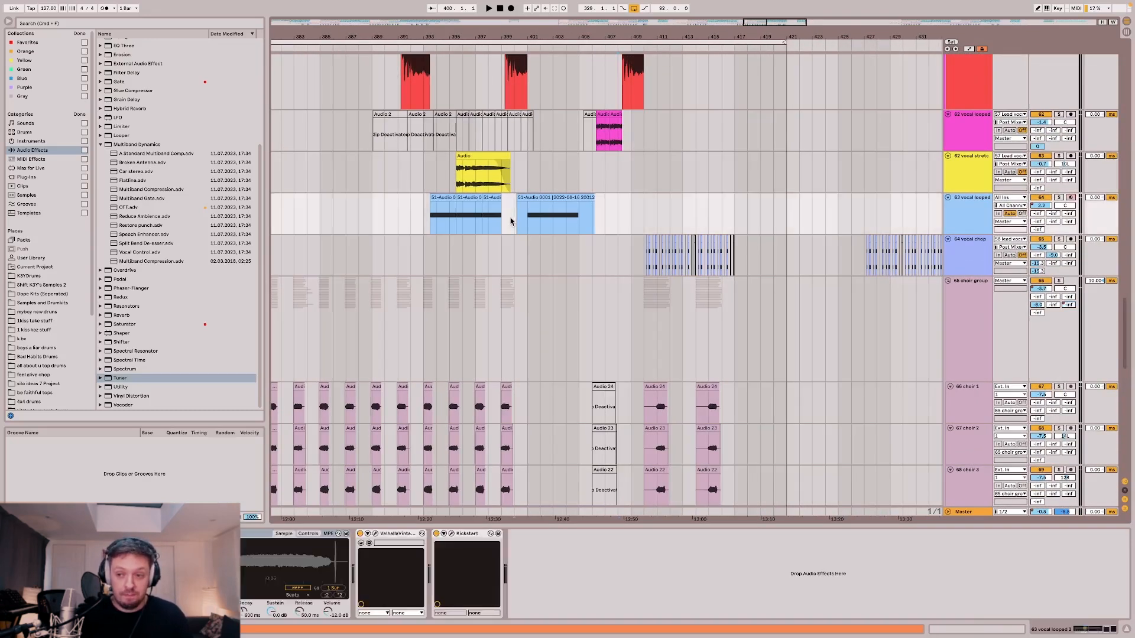
scroll(524, 221, "up", 3)
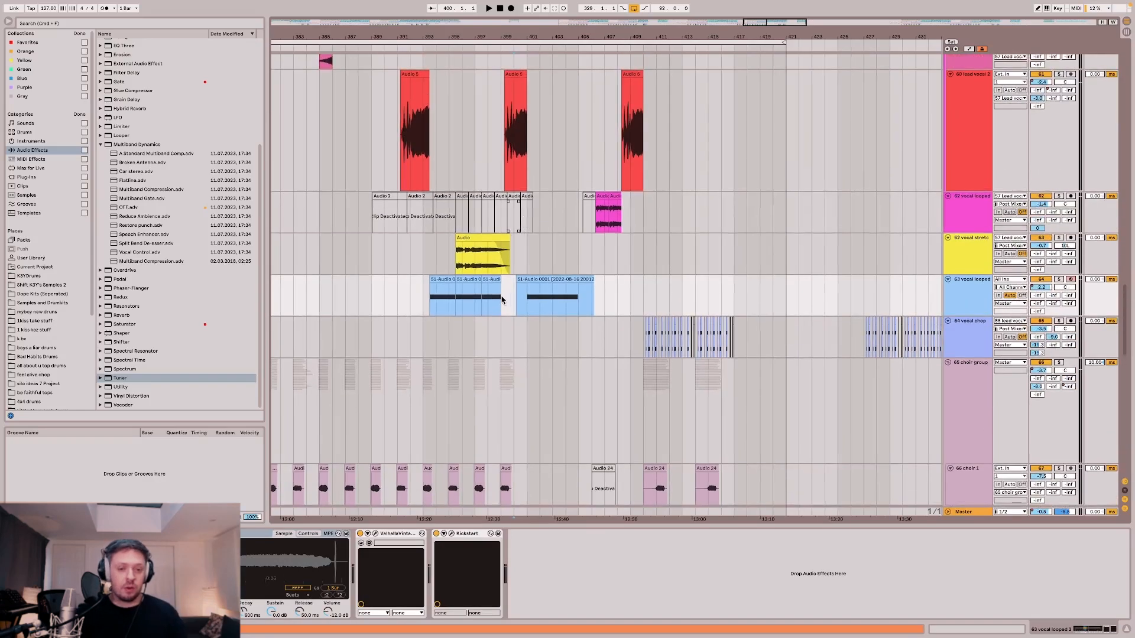
Play the last vocal looped 2 clip and check its ValhallaVintageVerb settings.
left_click(525, 293)
key("space")
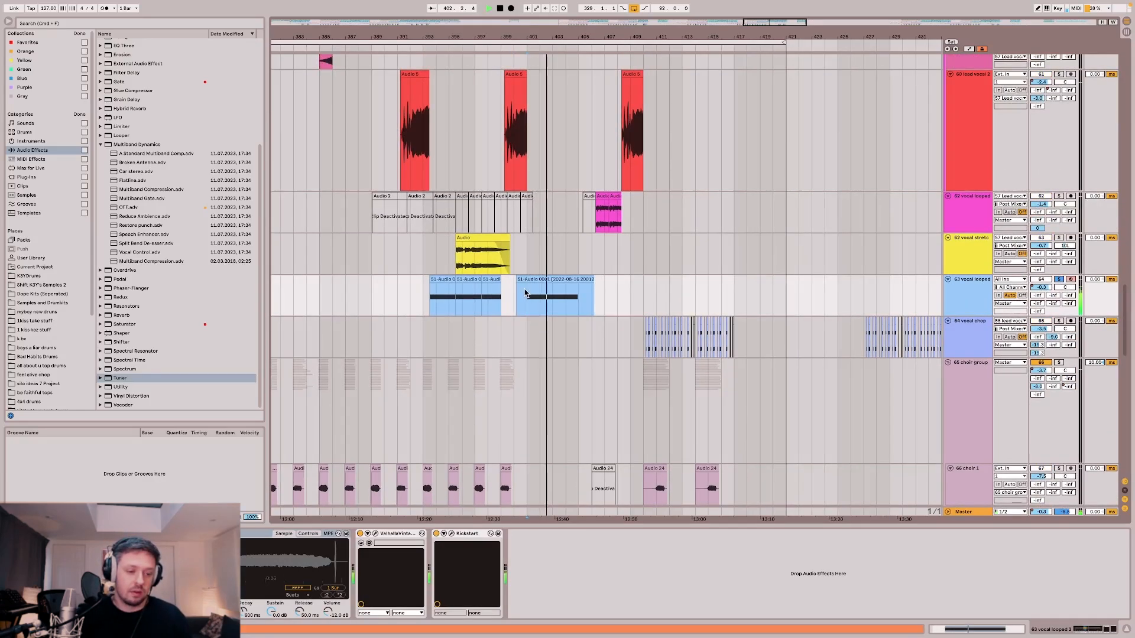
left_click(375, 534)
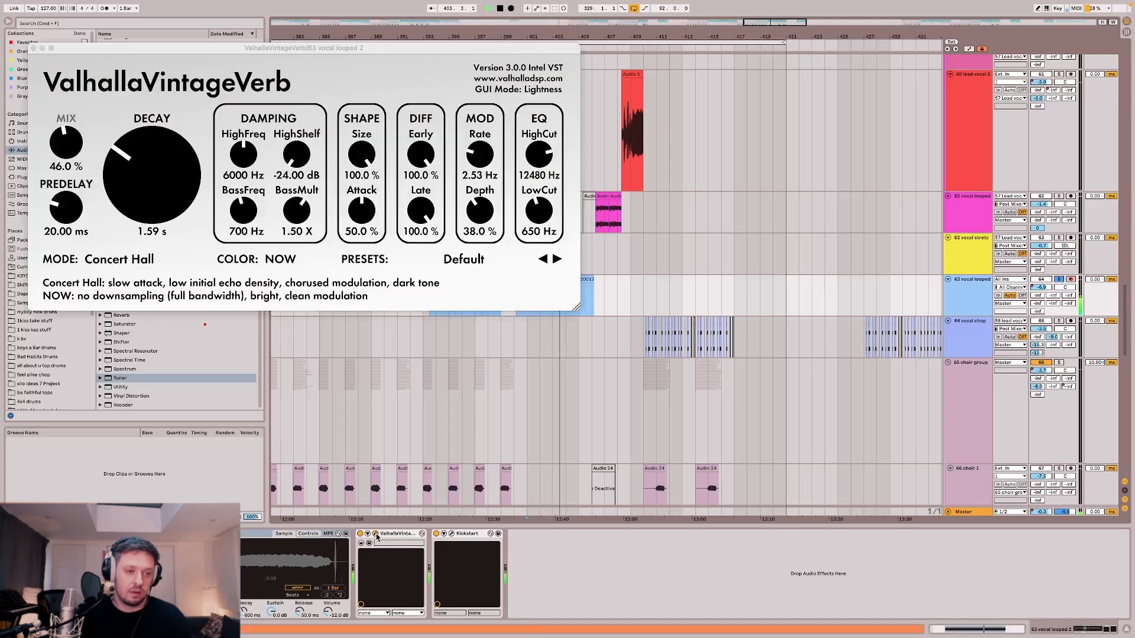
left_click(375, 534)
key("space")
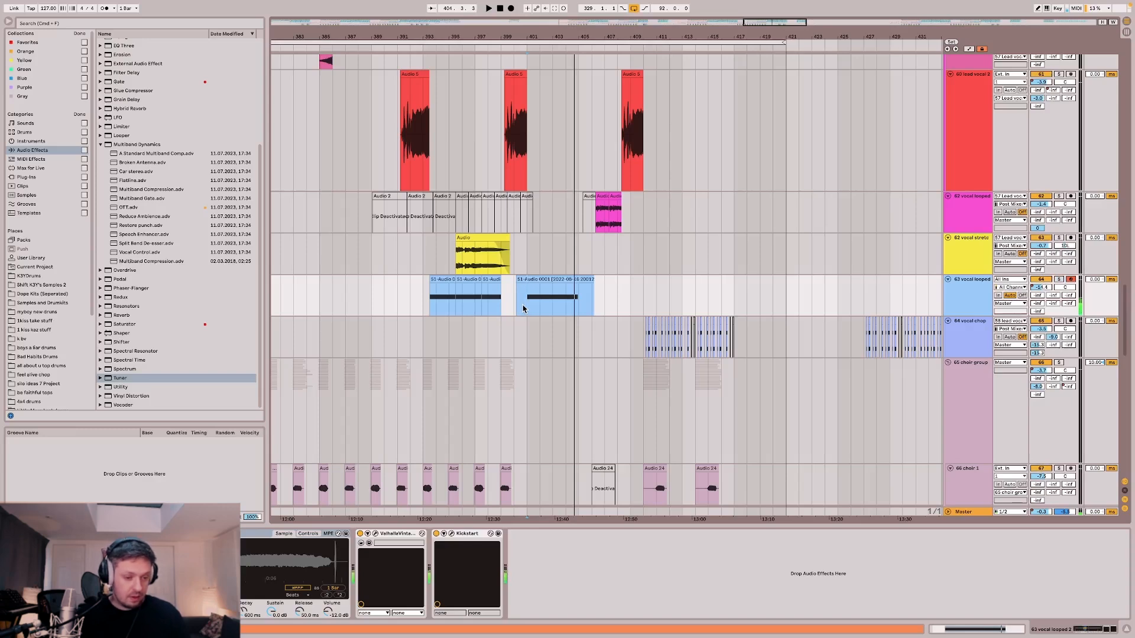
Play the lead vocal 2 clip at bar 400 for comparison.
left_click(512, 299)
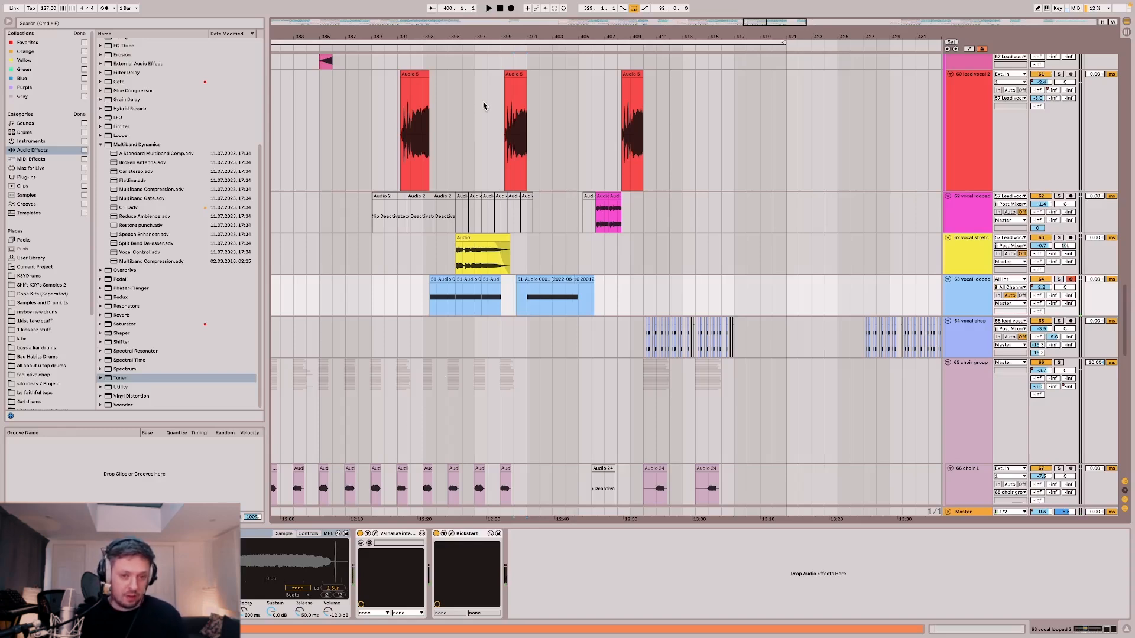
left_click(506, 99)
key("space")
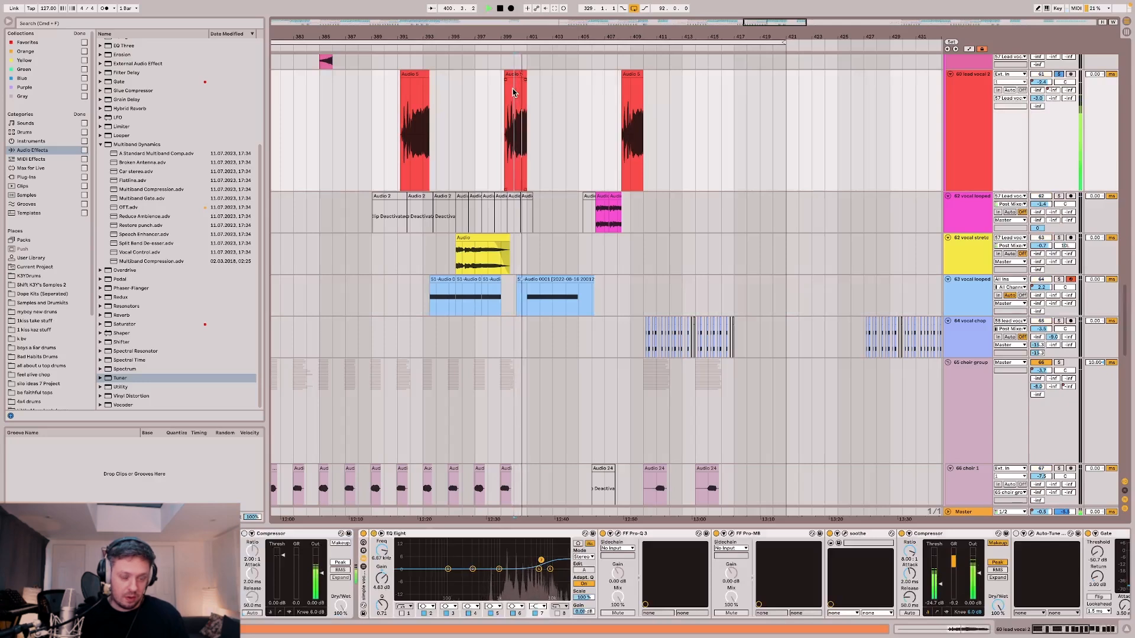
Collapse the choir group and play the vocal section from bar 400.
left_click(513, 290)
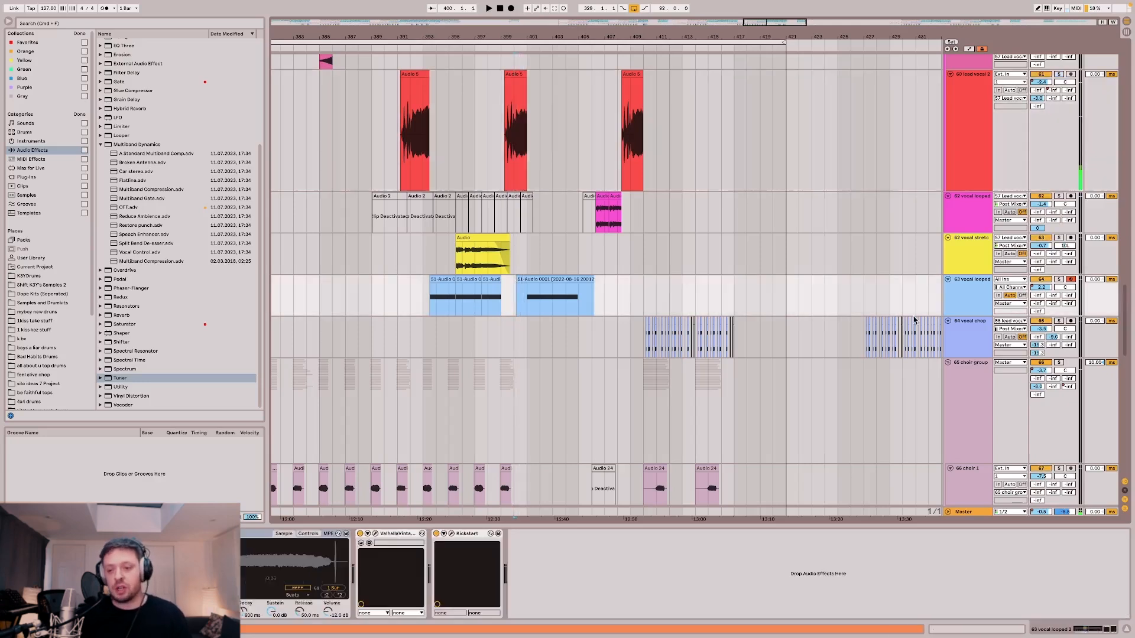
left_click(948, 363)
key("space")
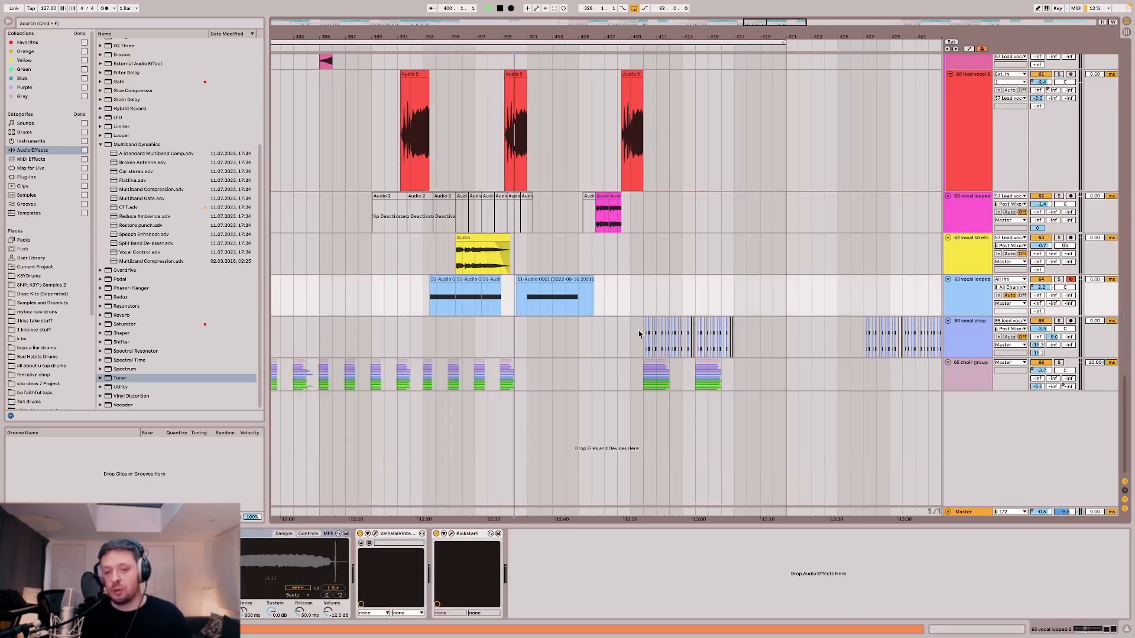
left_click(513, 330)
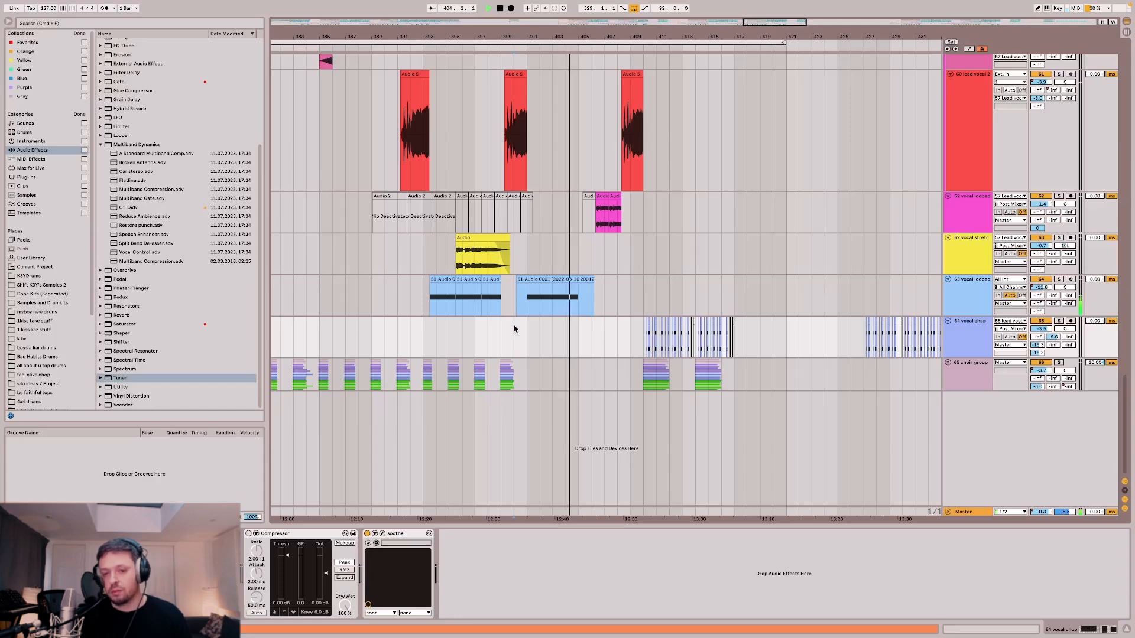
scroll(514, 329, "left", 3)
key("space")
left_click(714, 340)
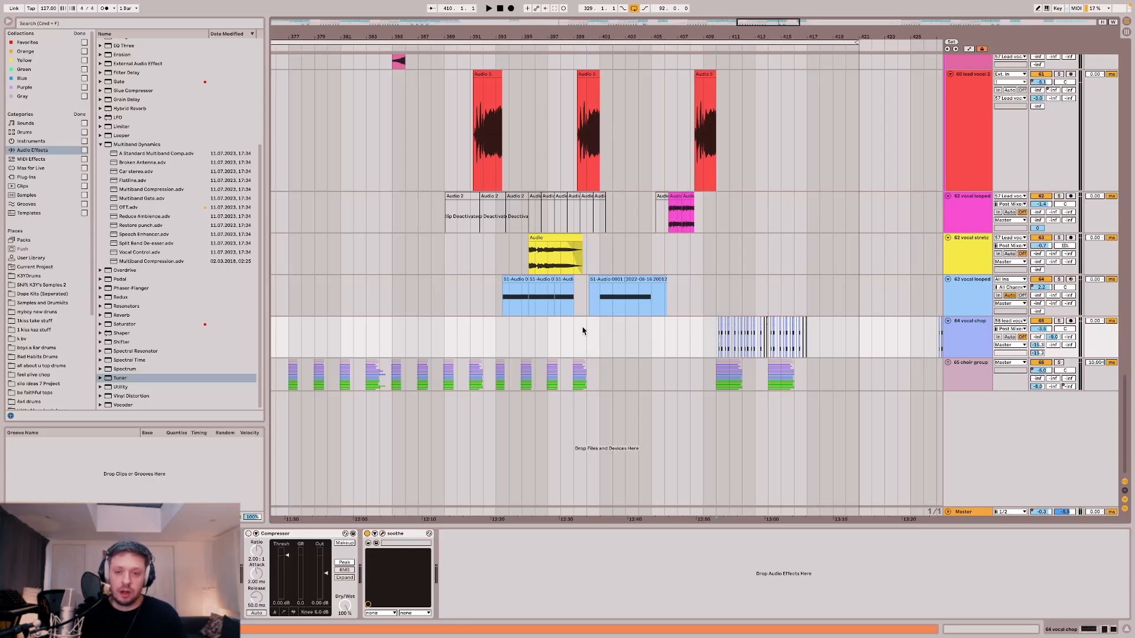
Select the first active vocal looped clip near bar 406 and play it.
scroll(591, 325, "left", 10)
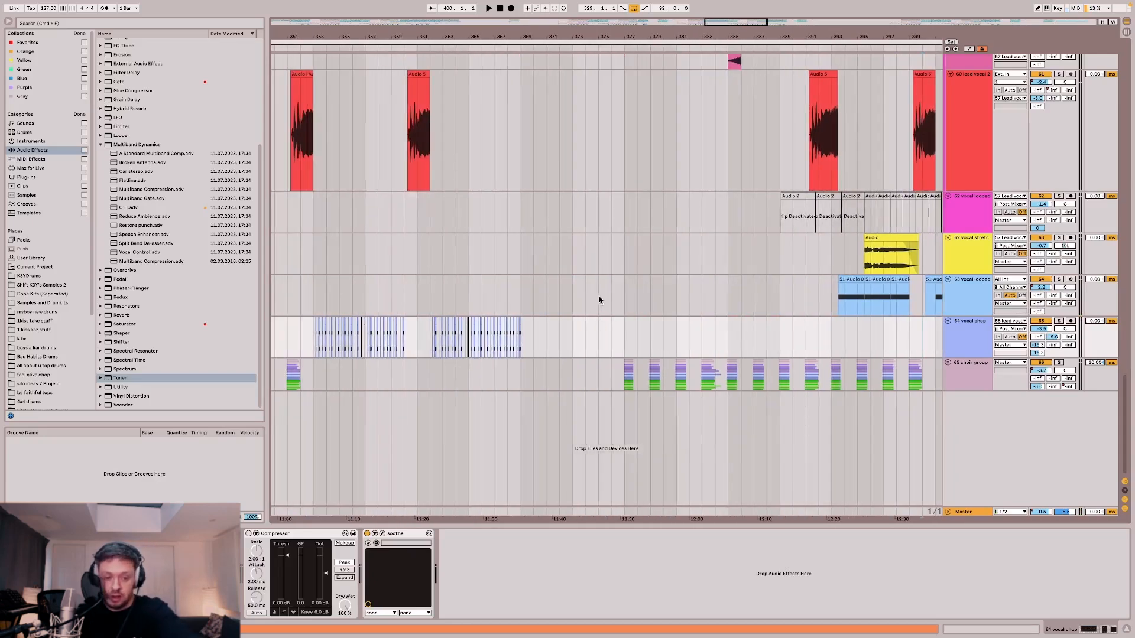
scroll(605, 295, "right", 11)
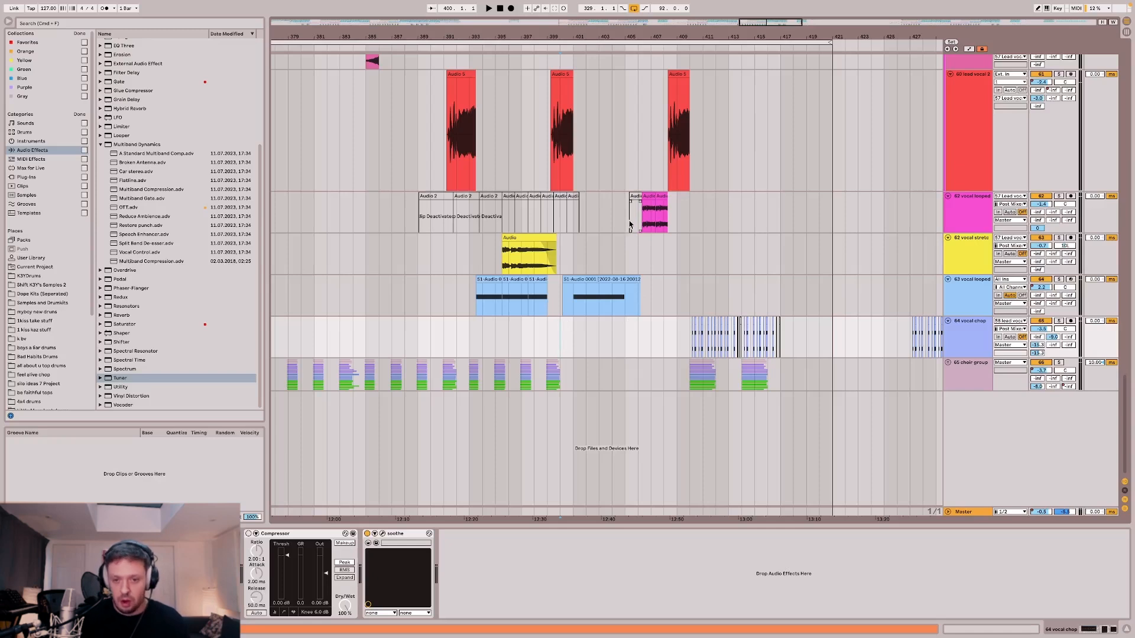
left_click(640, 206)
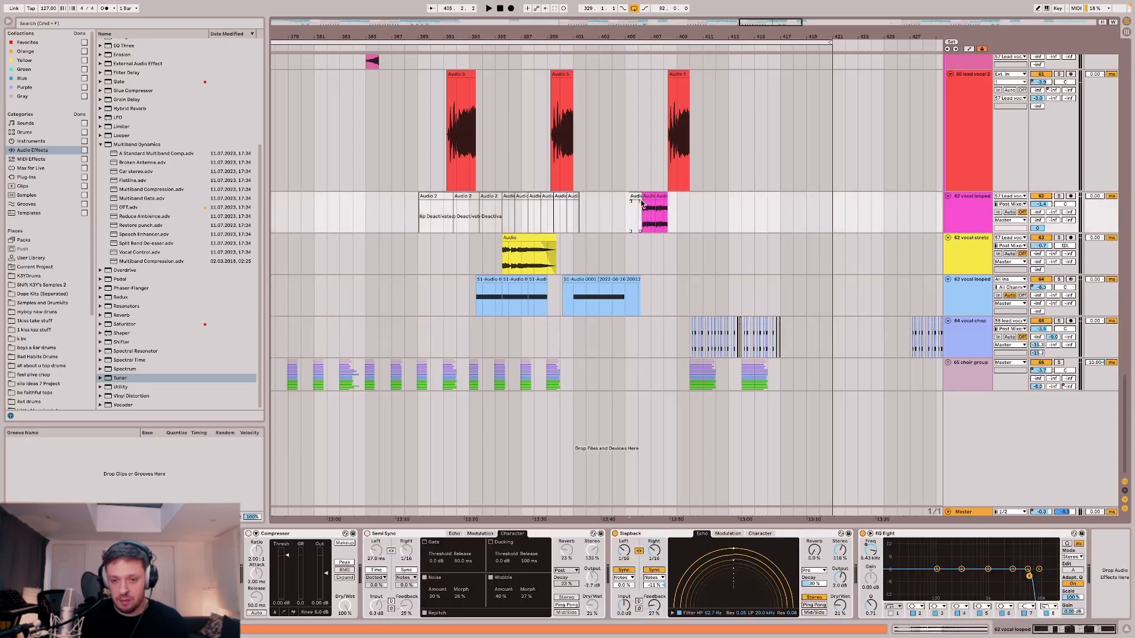
scroll(641, 204, "up", 5)
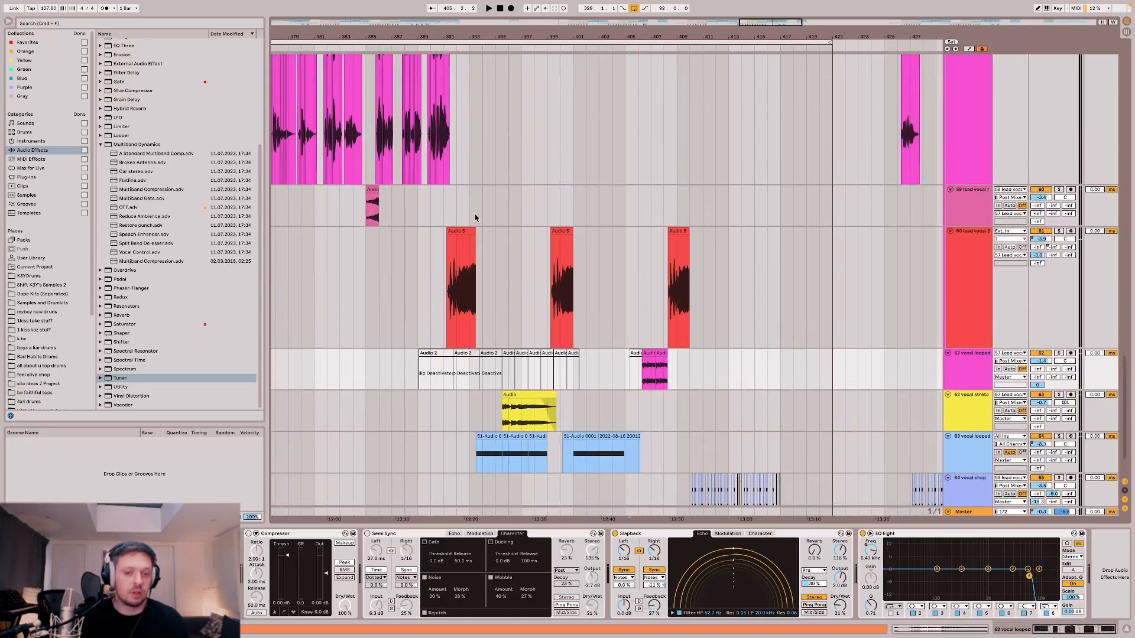
left_click(643, 361)
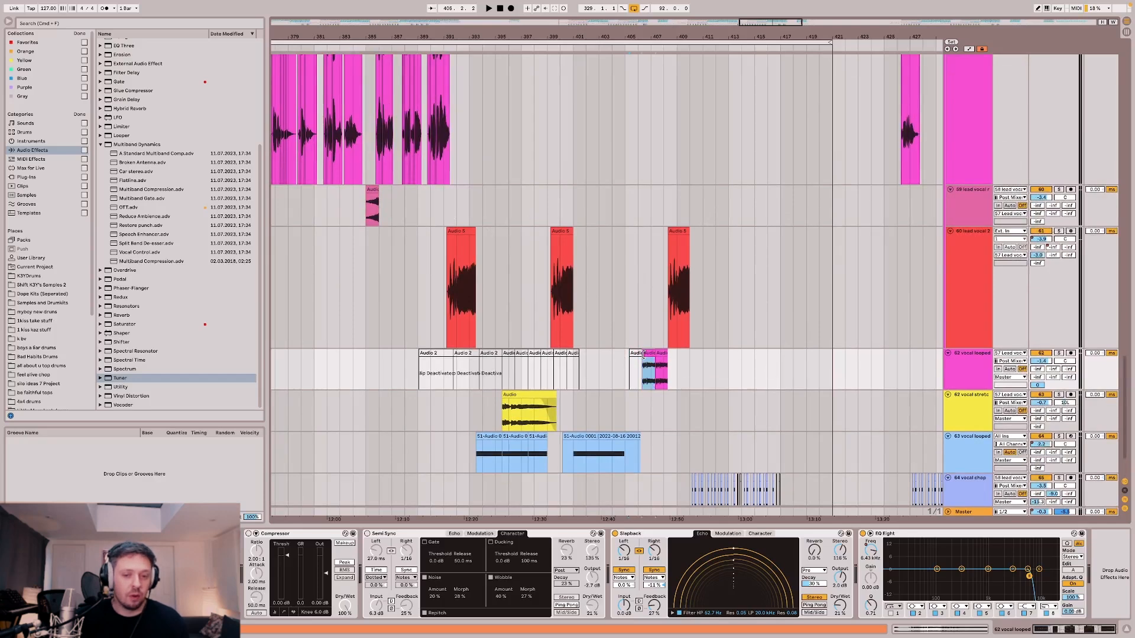
key("space")
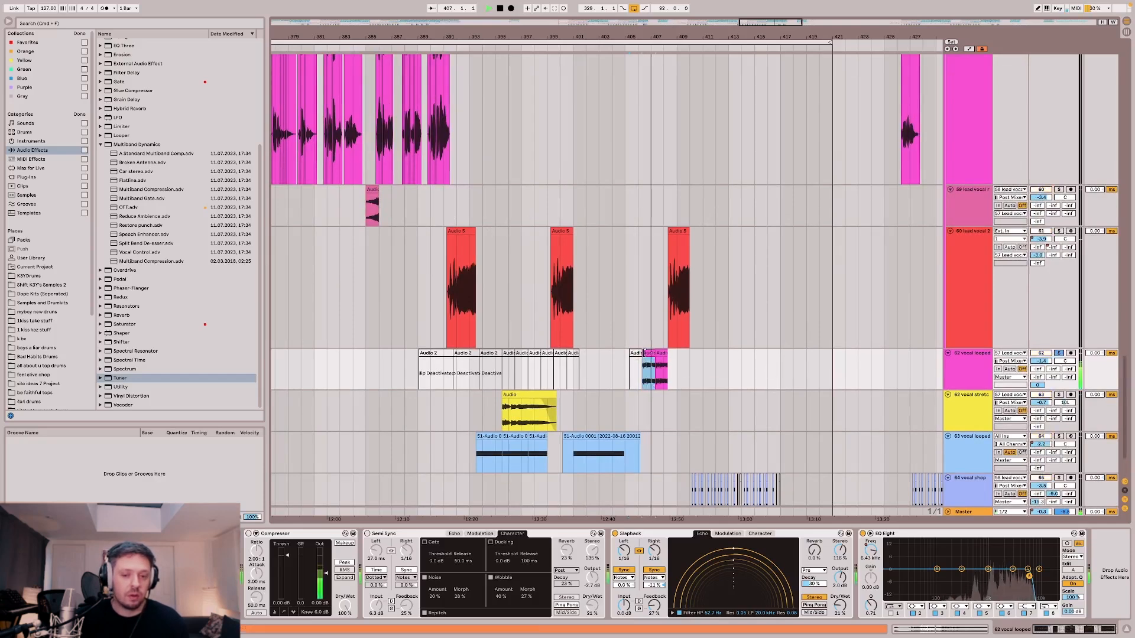
key("space")
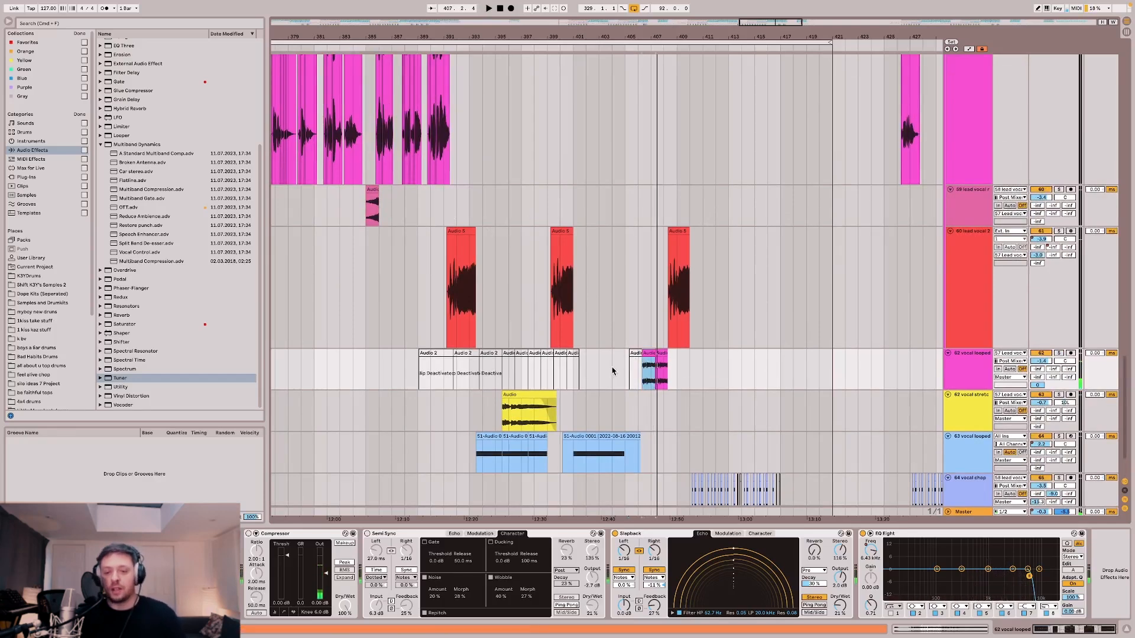
Play the vocal looped track from bar 401 and display the vocal stretched track's effects.
left_click(606, 374)
left_click(572, 380)
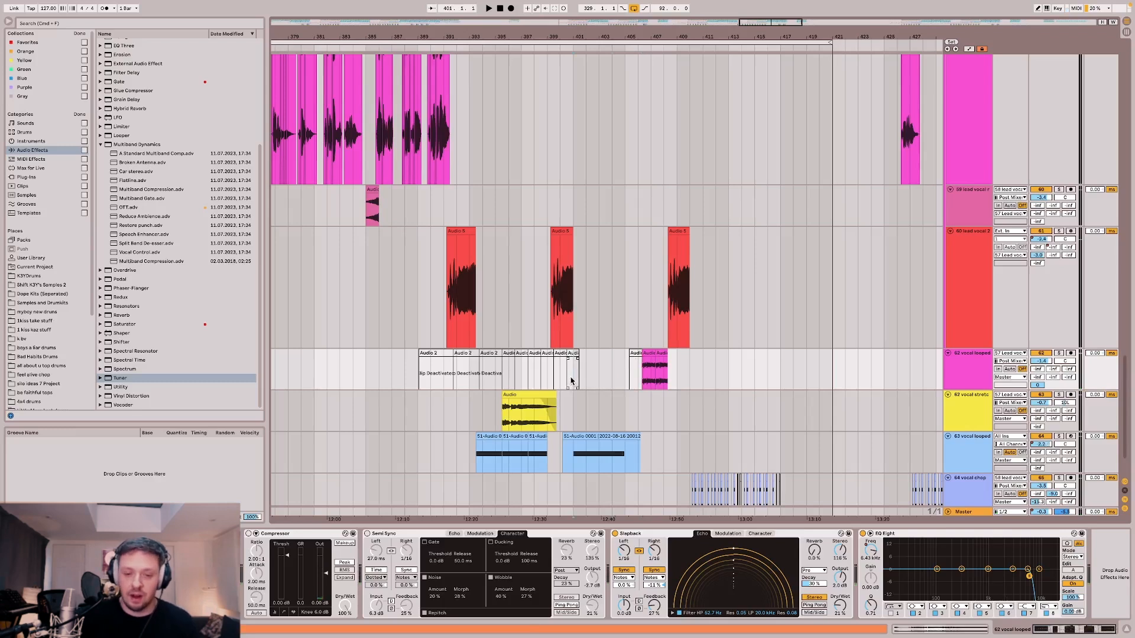
key("super+1")
key("space")
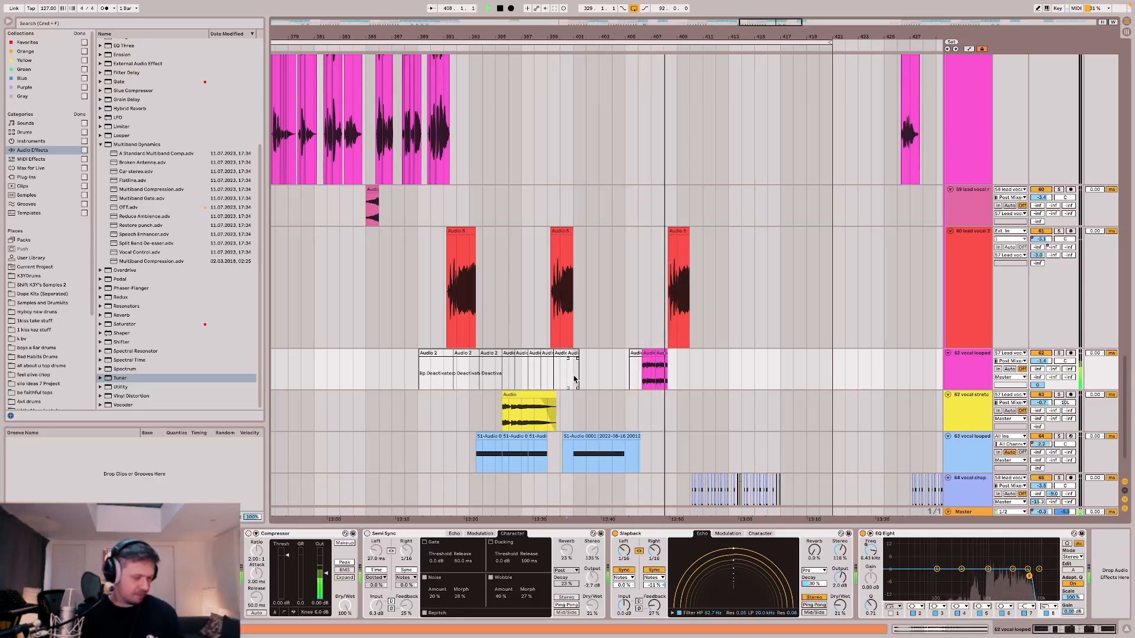
left_click(613, 407)
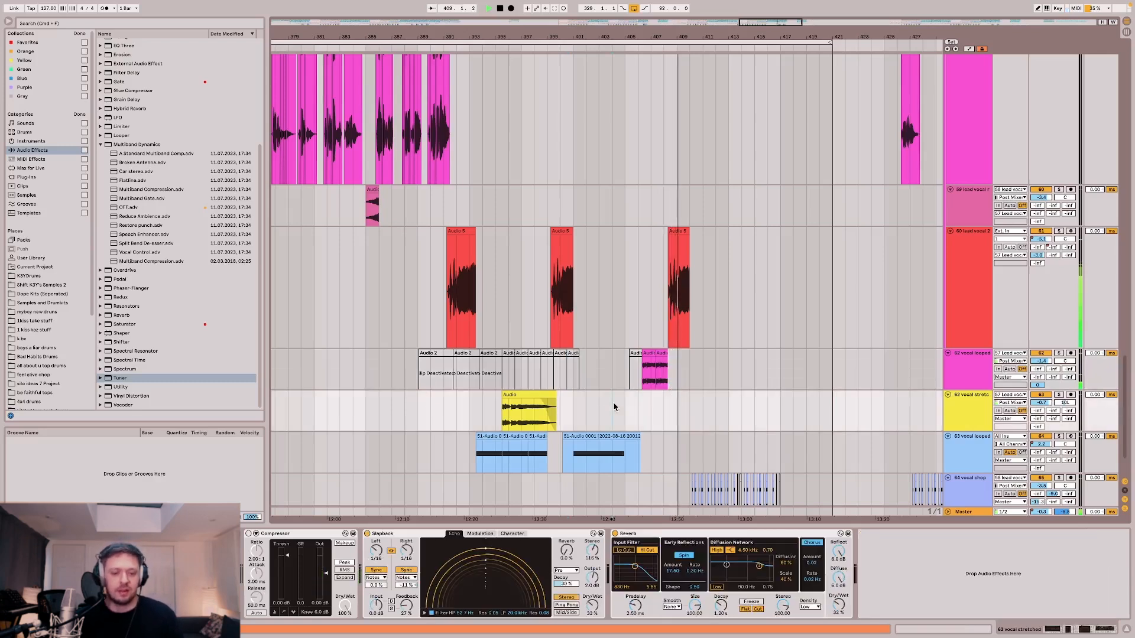
Look over the vocal layers before and after bar 400 and place the playback start at bar 405 on the vocal looped track.
scroll(635, 397, "down", 2)
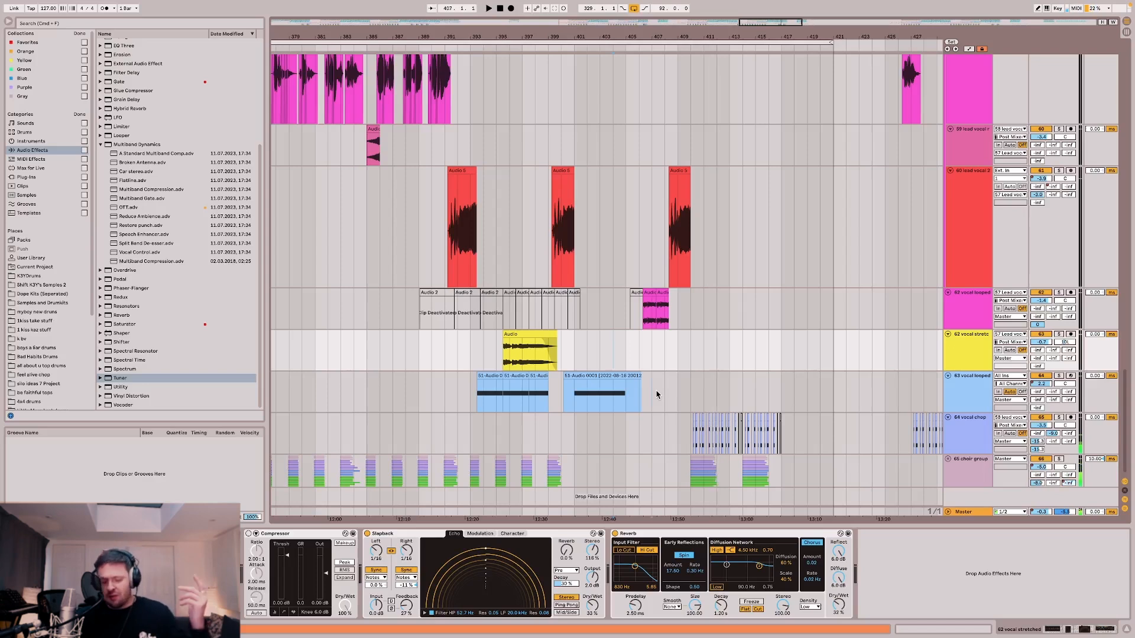
left_click(656, 395)
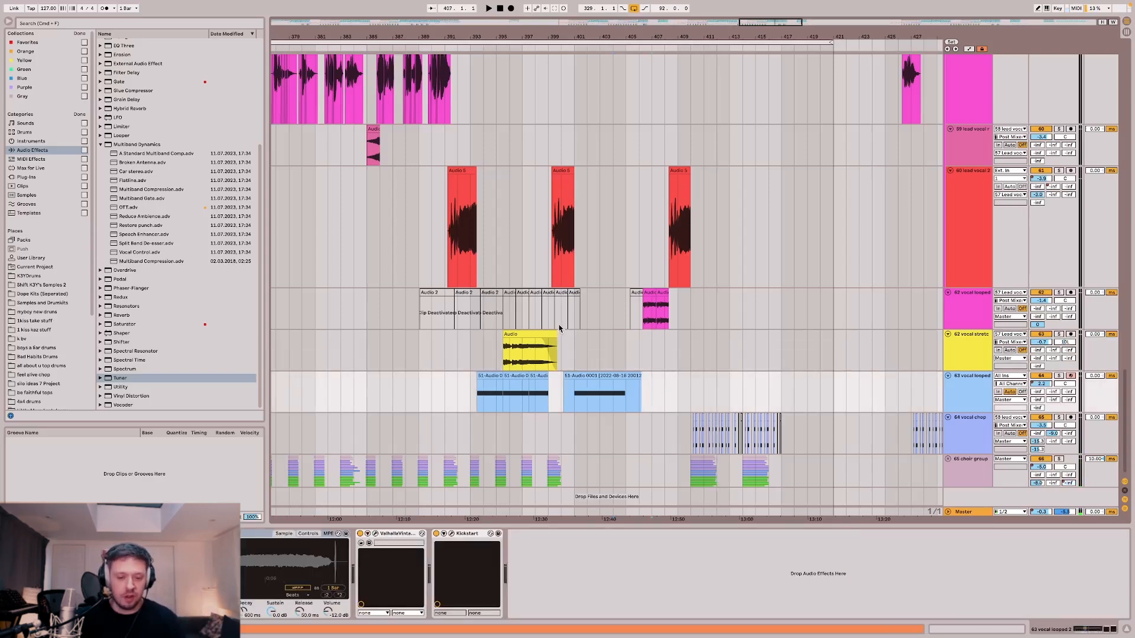
scroll(561, 331, "down", 5)
scroll(449, 297, "left", 3)
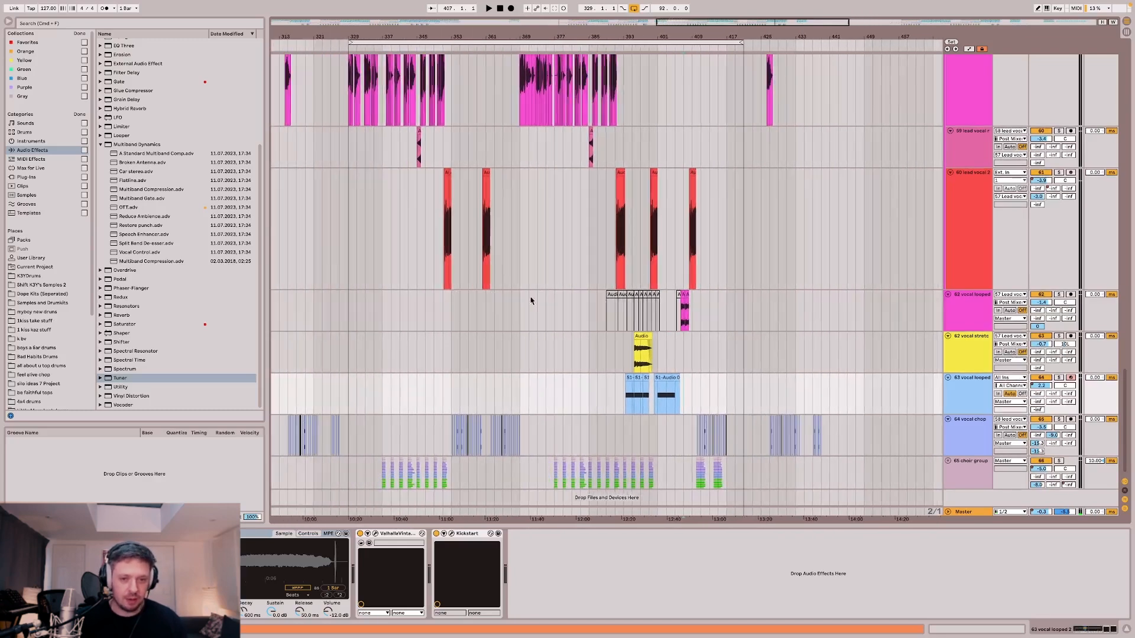
scroll(634, 311, "up", 5)
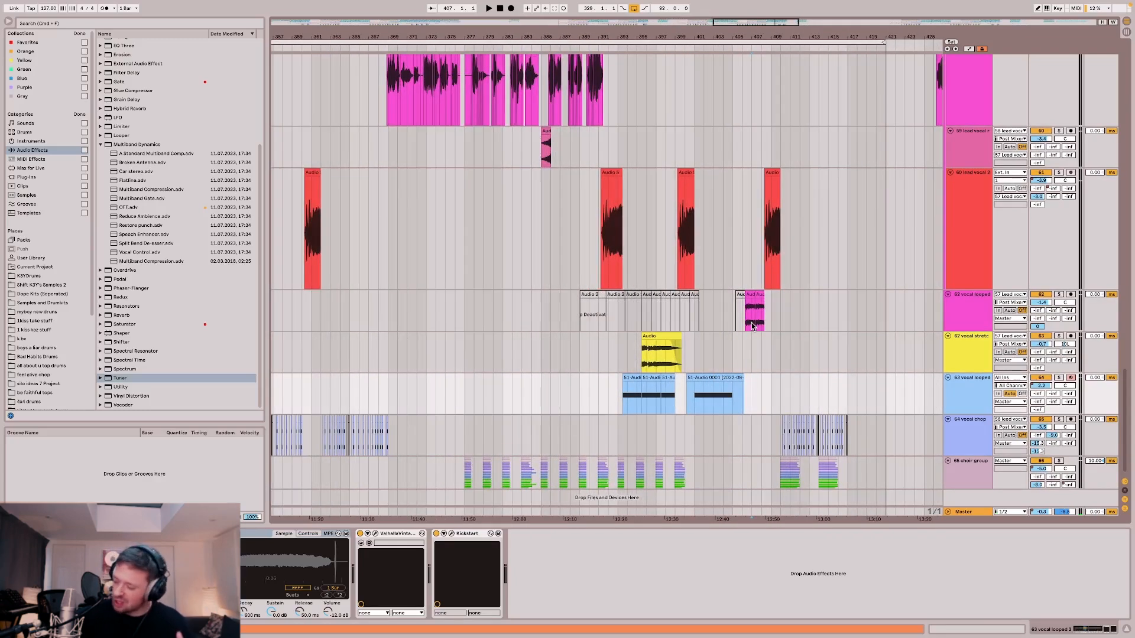
left_click(738, 322)
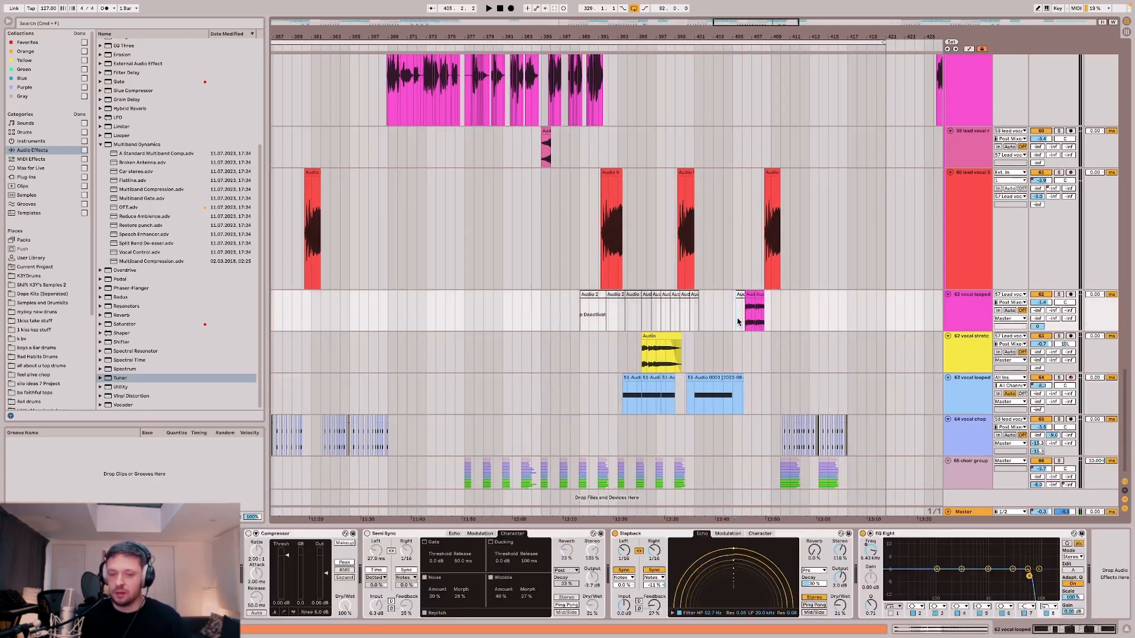
Compare the vocal stretched and vocal looped clips and place the playback start at bar 406 on the vocal looped track.
scroll(734, 318, "up", 3)
scroll(733, 314, "down", 3)
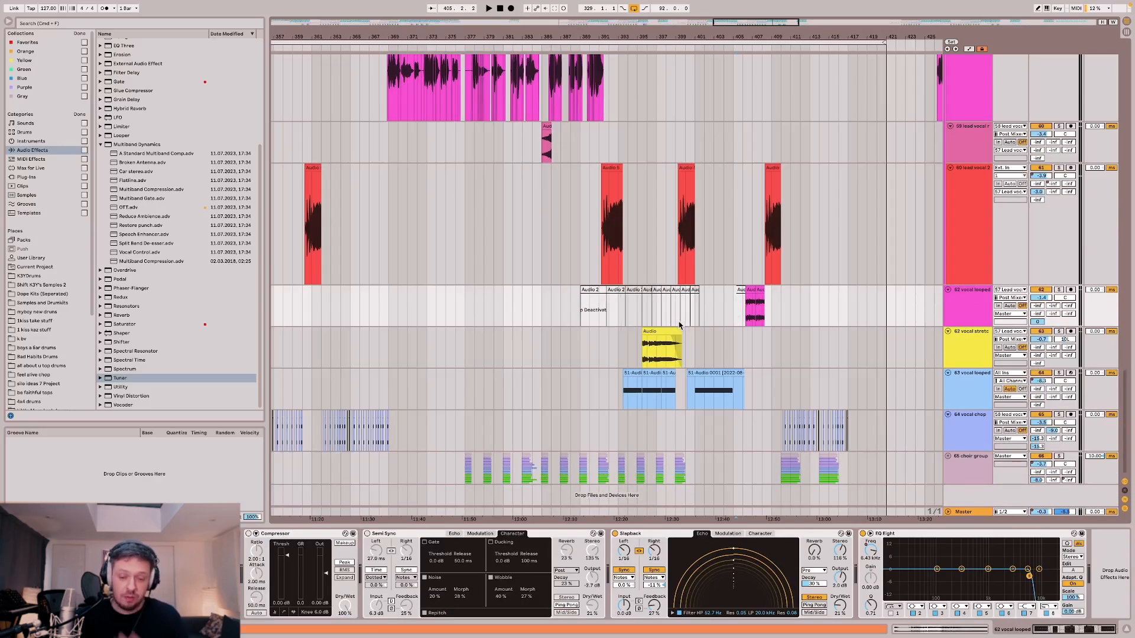
scroll(699, 320, "left", 3)
scroll(701, 321, "right", 3)
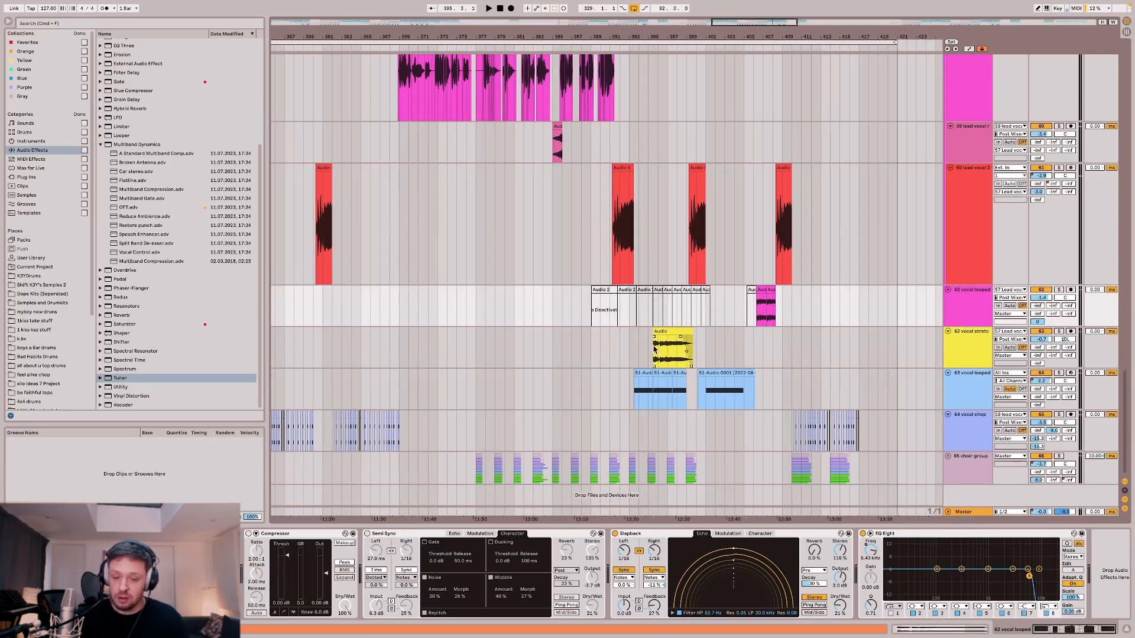
left_click(653, 349)
left_click(752, 306)
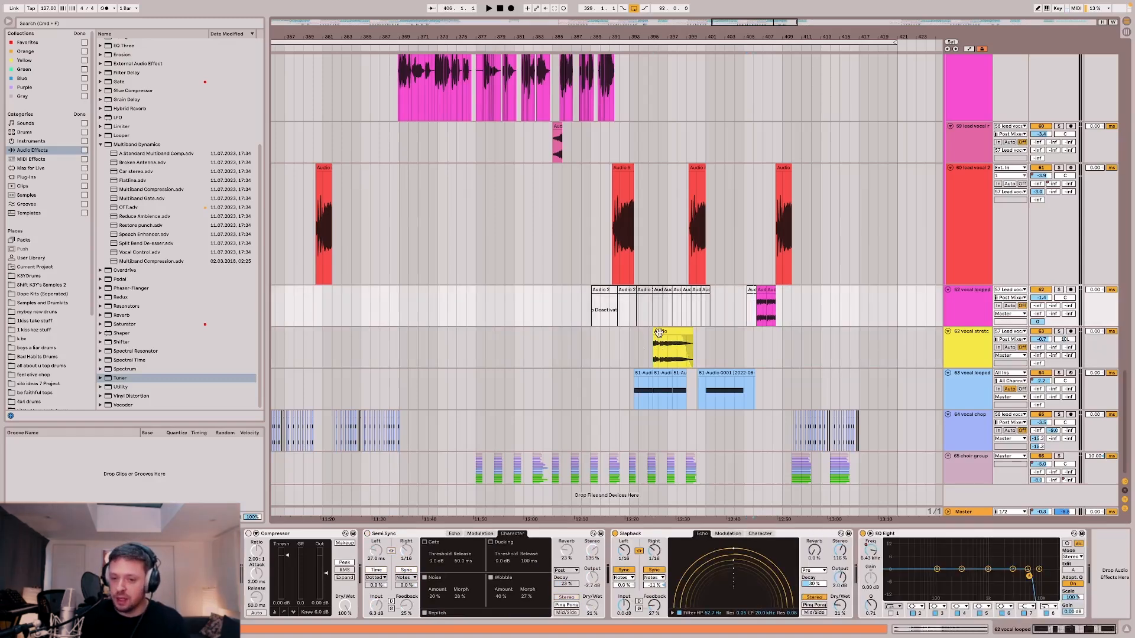
Select the vocal stretched clip near bar 395 and play it with its track soloed.
scroll(661, 349, "up", 5)
left_click(629, 354)
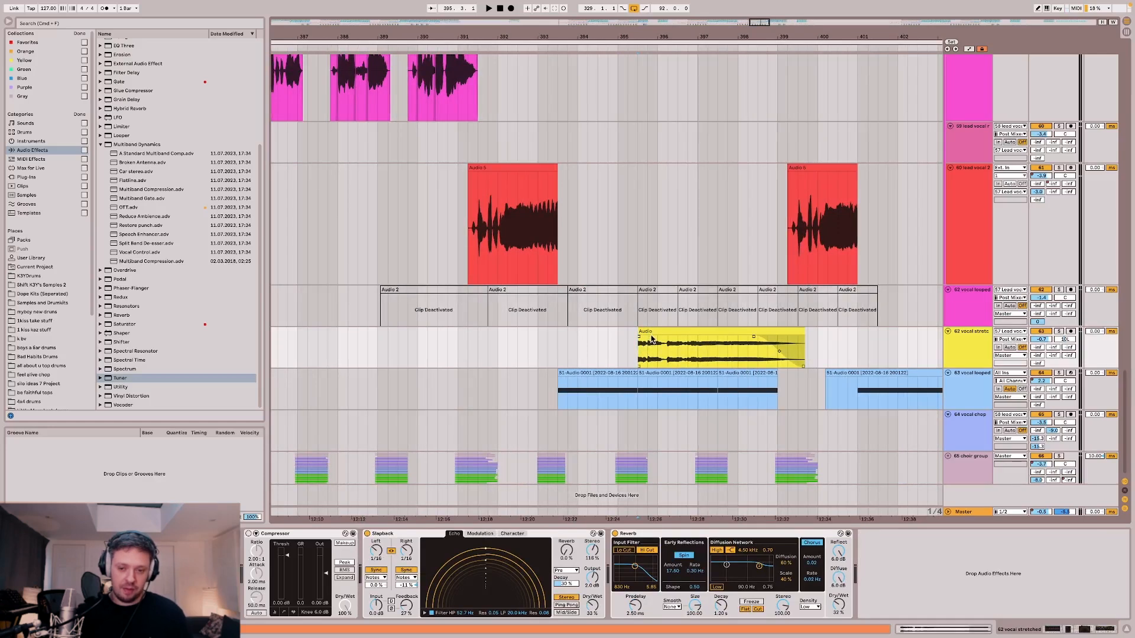
left_click(653, 332)
key("space")
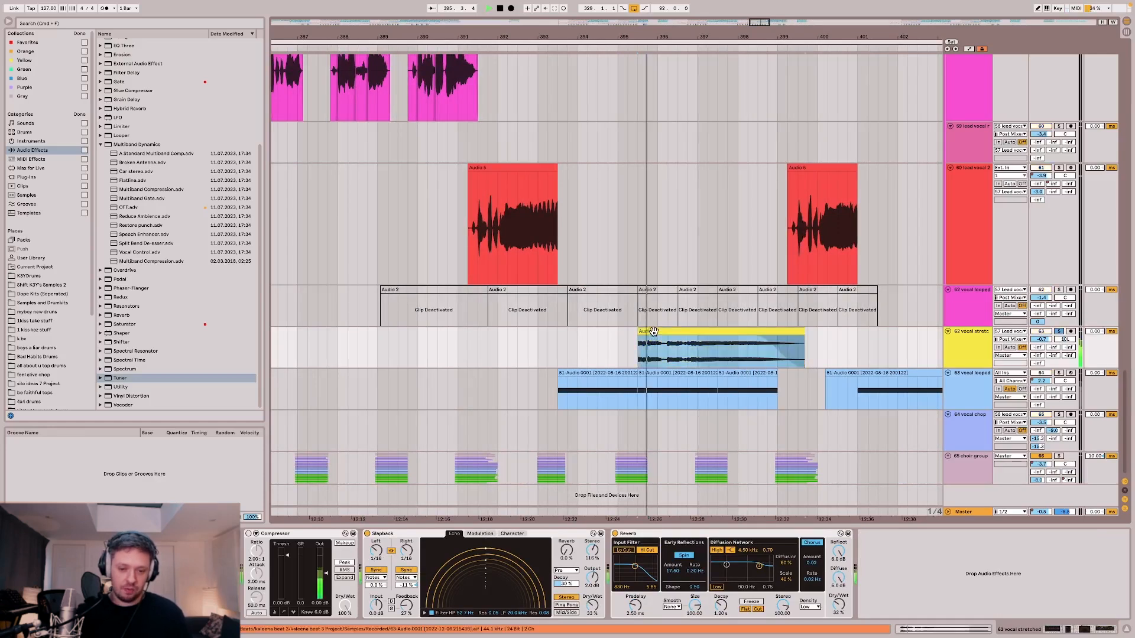
Examine the vocal stretched clip's waveform, stop playback and return to the track's effects.
scroll(657, 331, "down", 4)
double_click(673, 331)
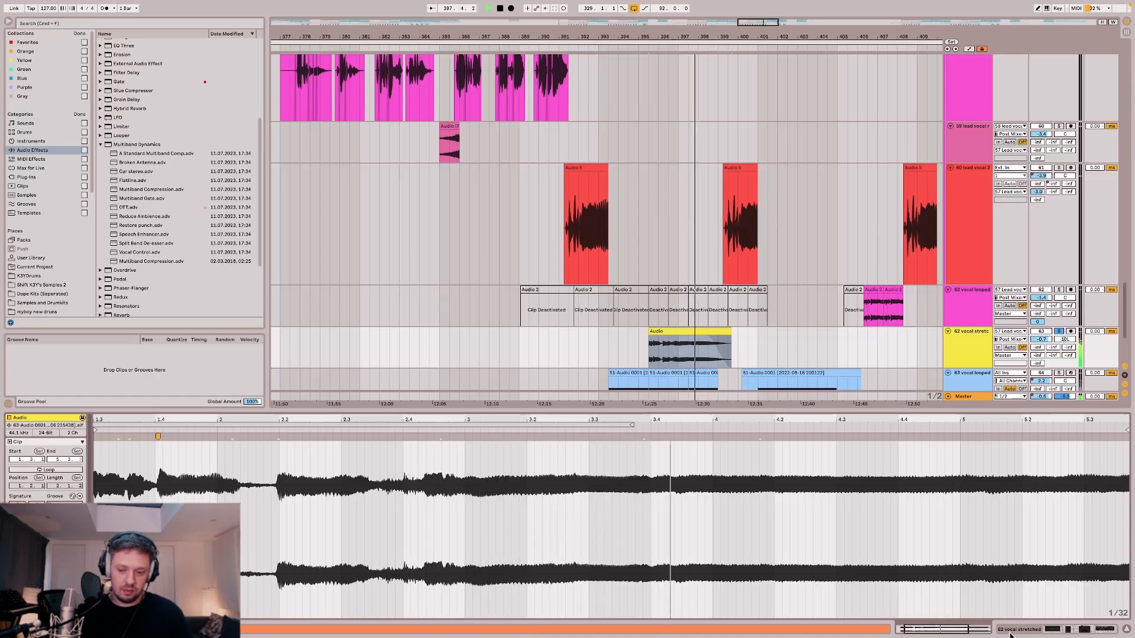
key("shift+Tab")
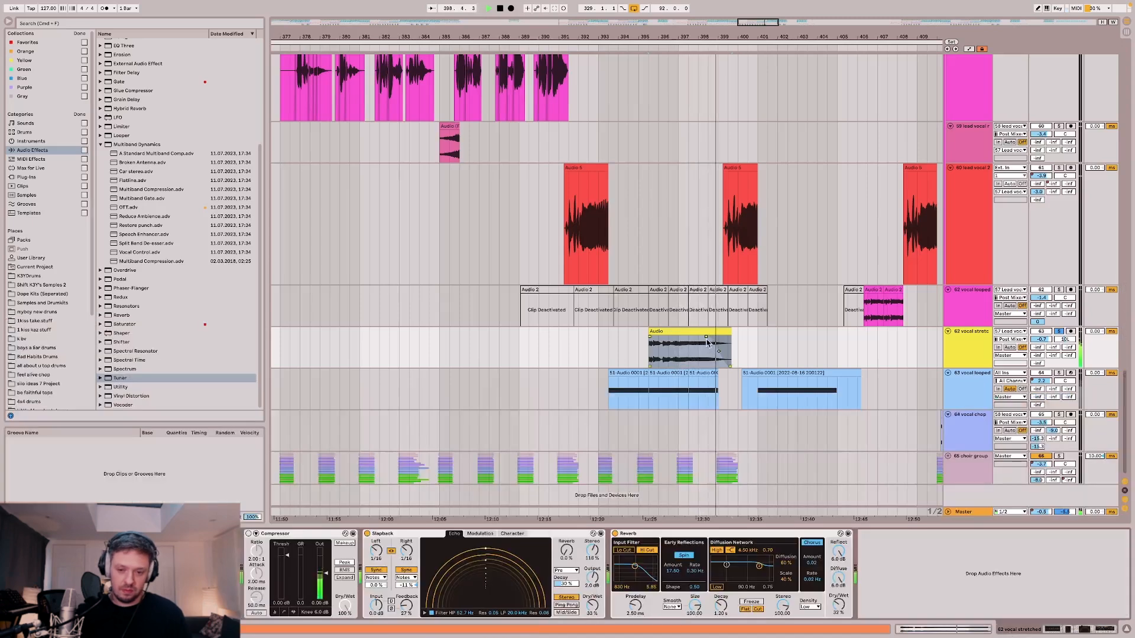
key("space")
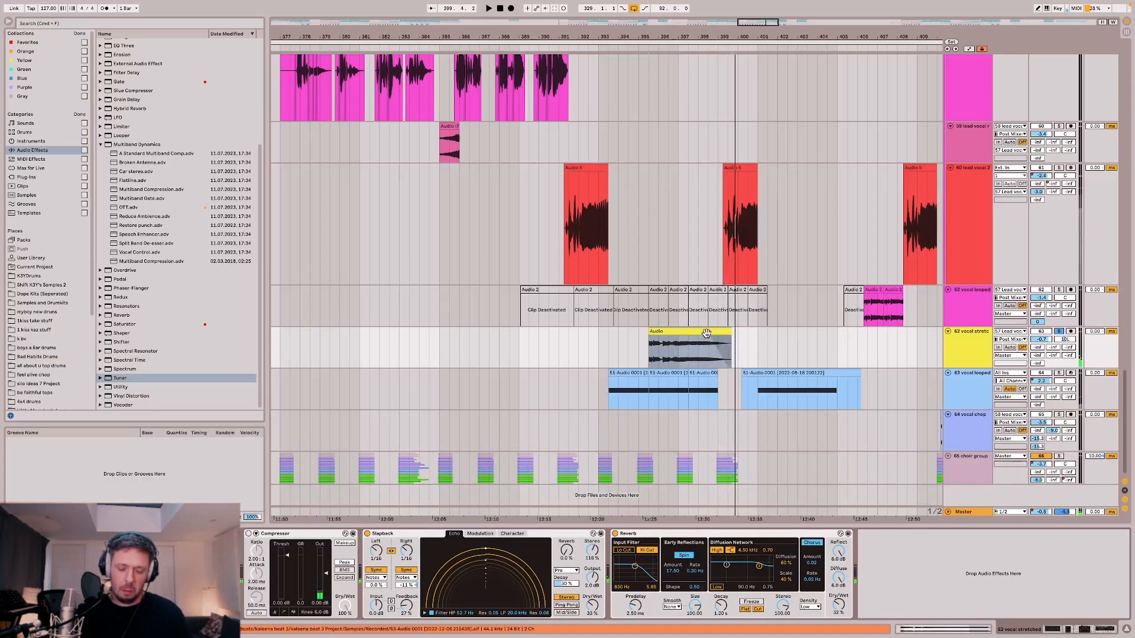
double_click(707, 333)
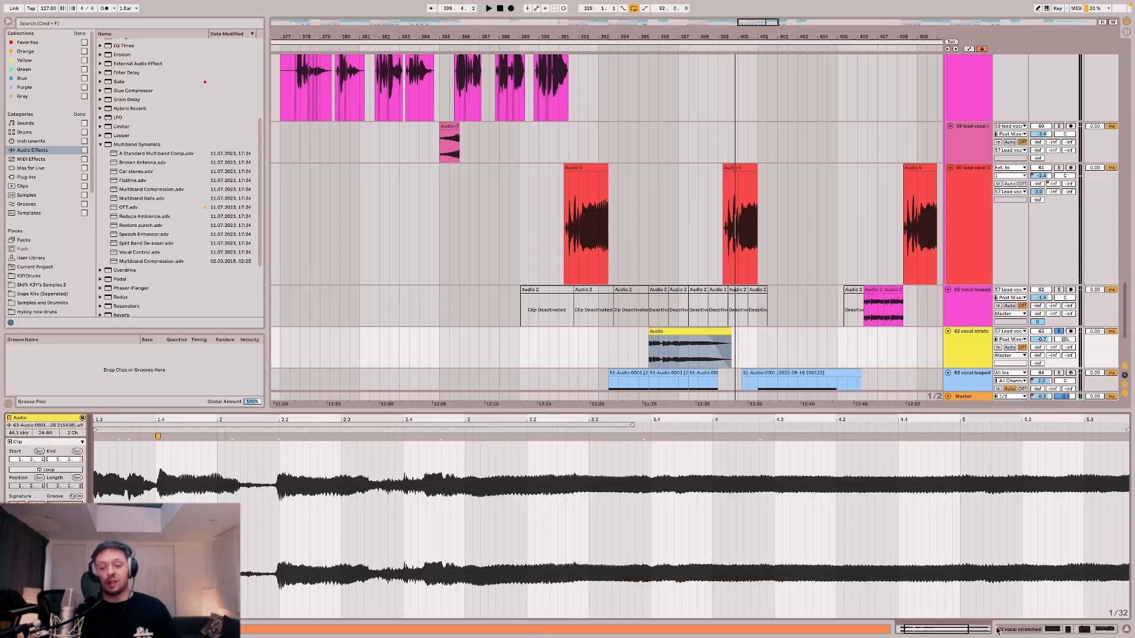
left_click(1016, 631)
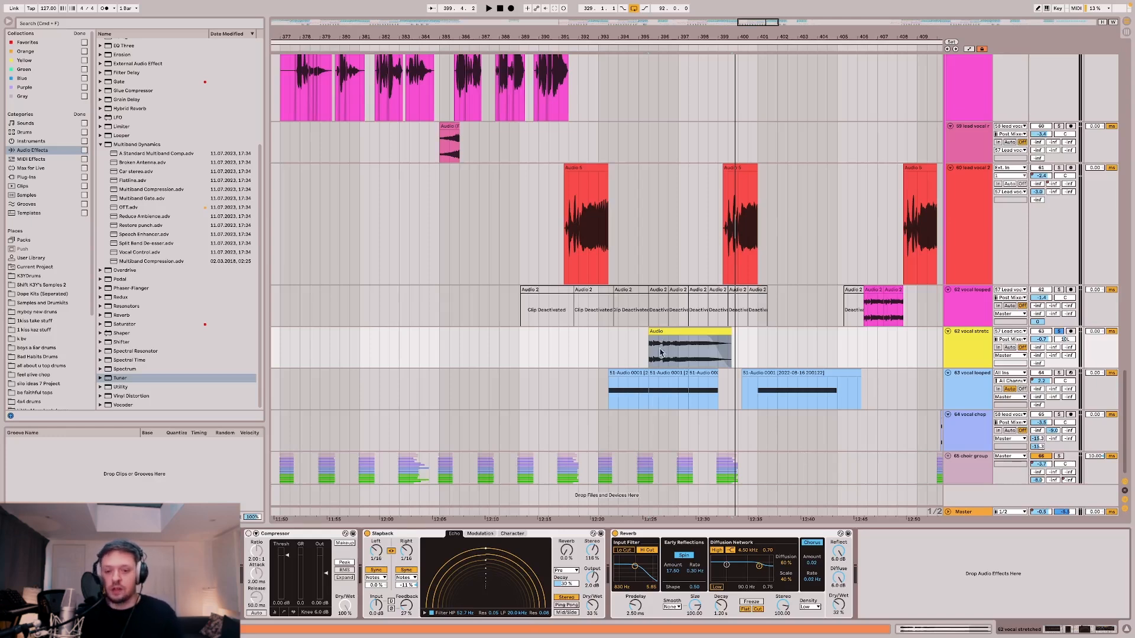
Replay the soloed vocal stretched clip and display its whole sample waveform with the warp markers.
key("space")
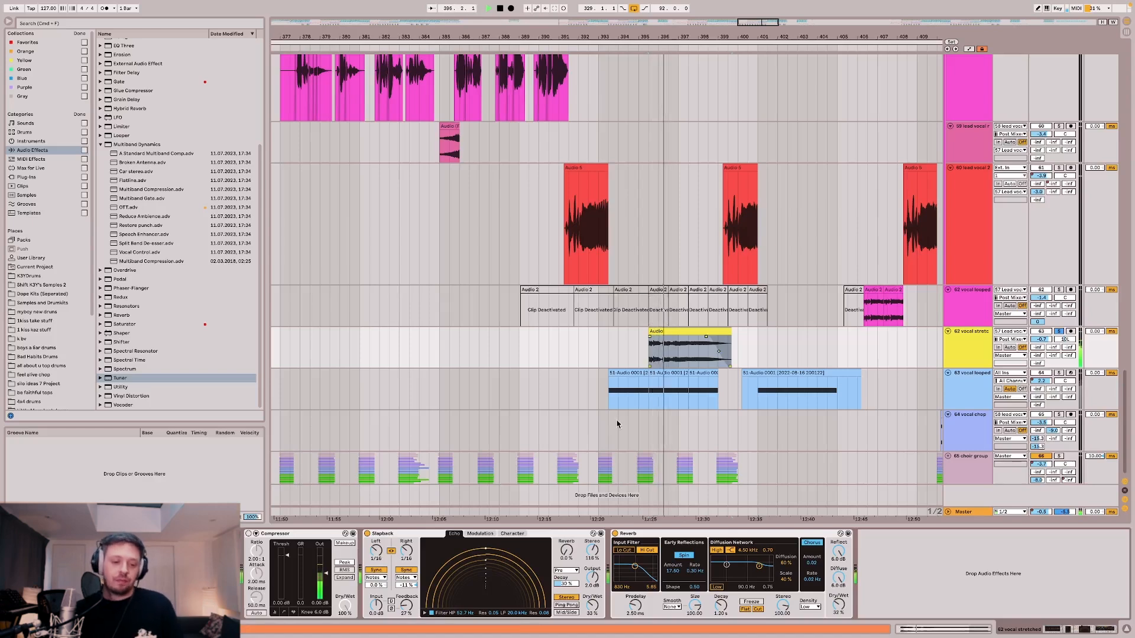
left_click(700, 334)
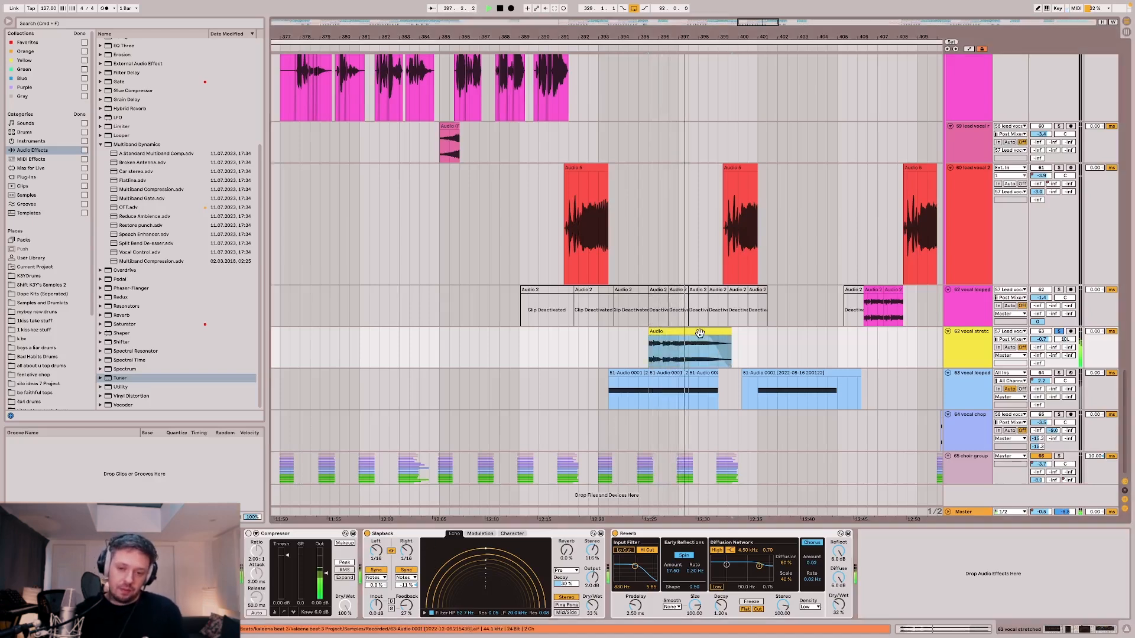
double_click(700, 333)
key("space")
scroll(236, 492, "down", 3)
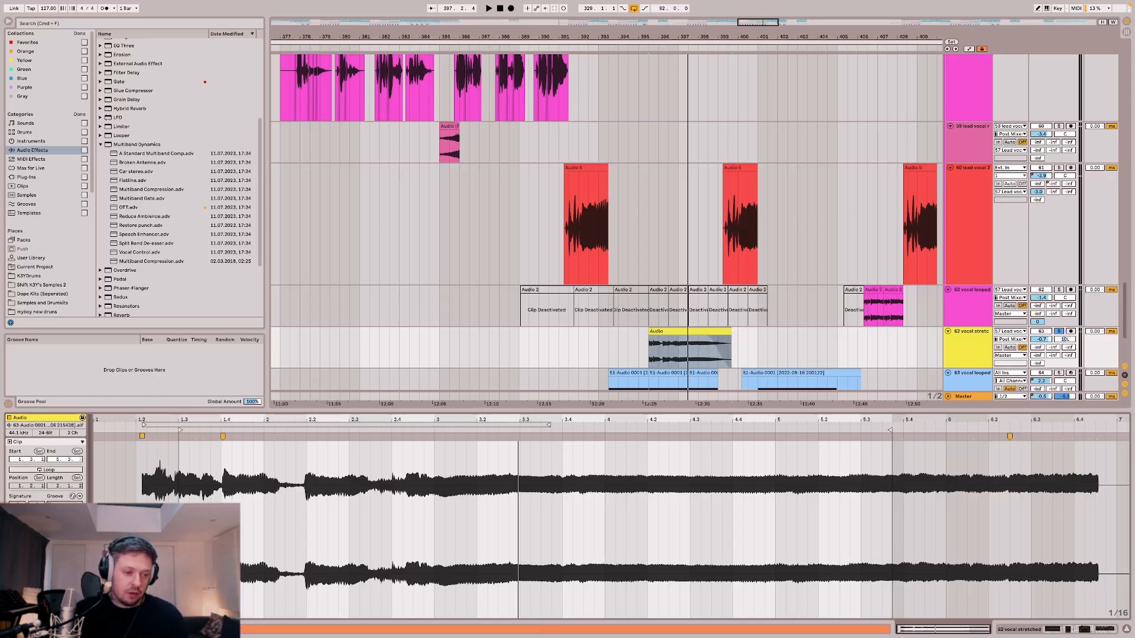
Play the vocal stretched clip repeatedly from its beginning near bar 395, then turn off the track's solo.
scroll(698, 320, "up", 5)
left_click(586, 349)
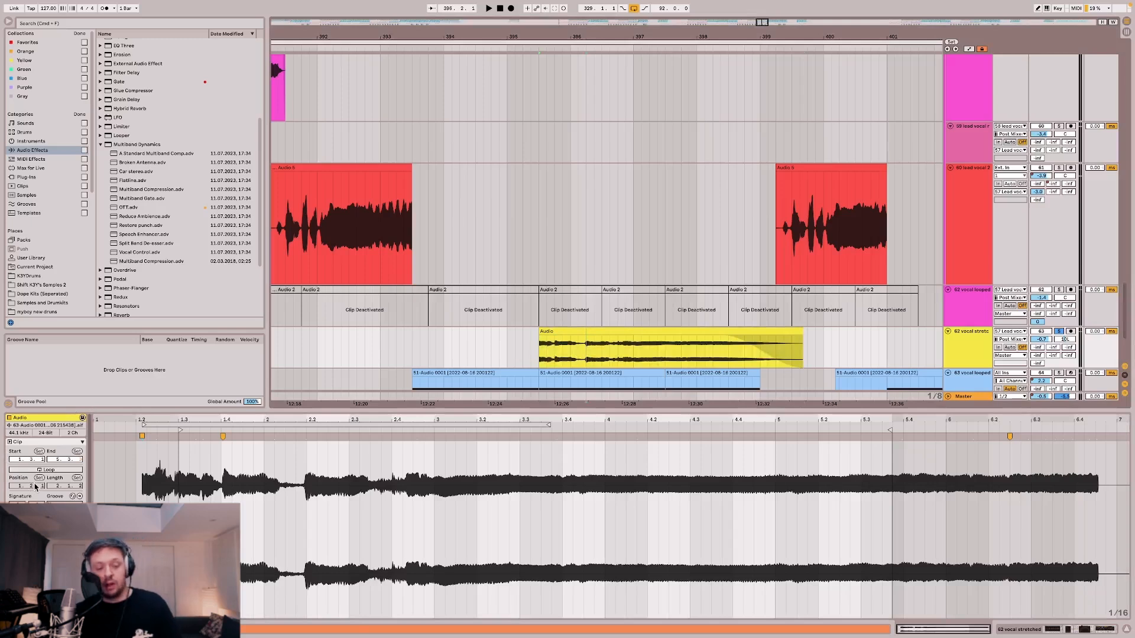
key("space")
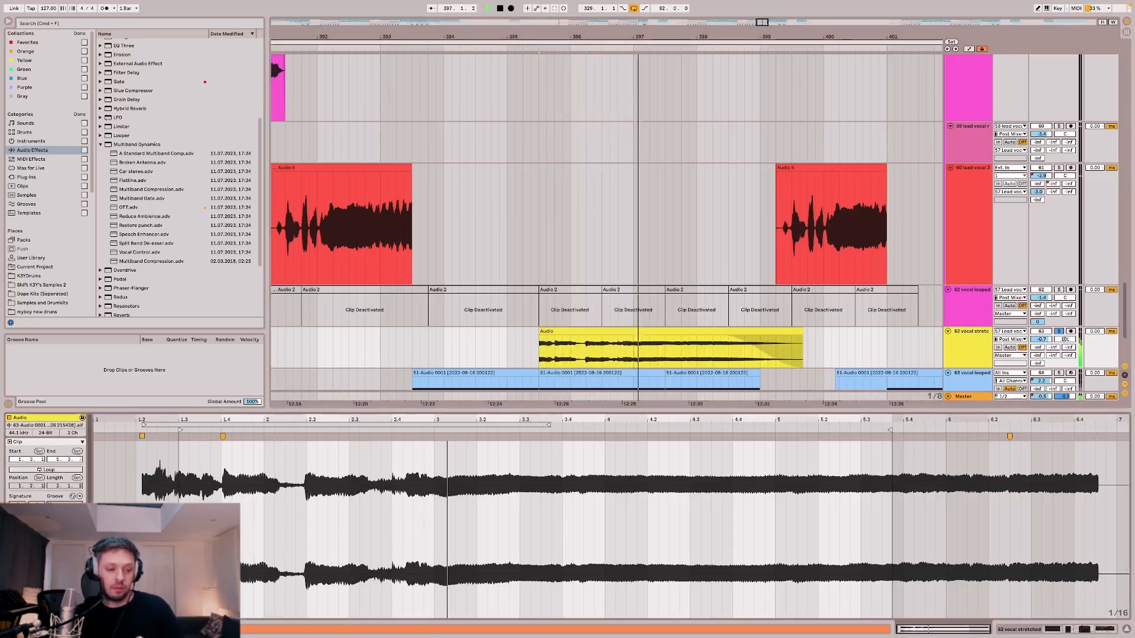
key("space")
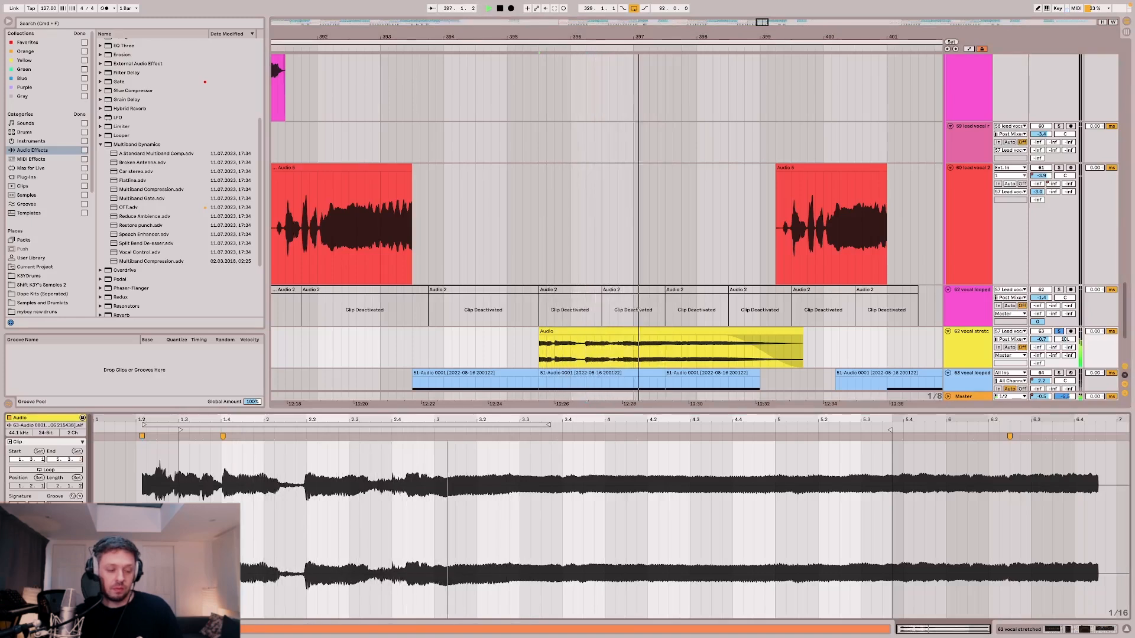
key("space")
key("space")
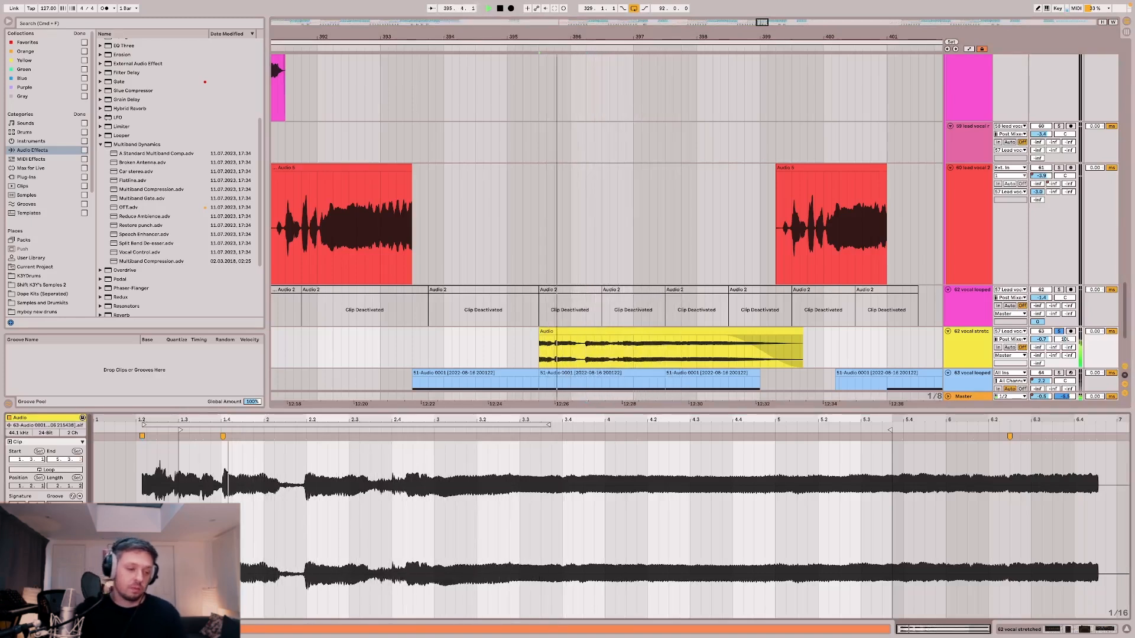
key("space")
key("s")
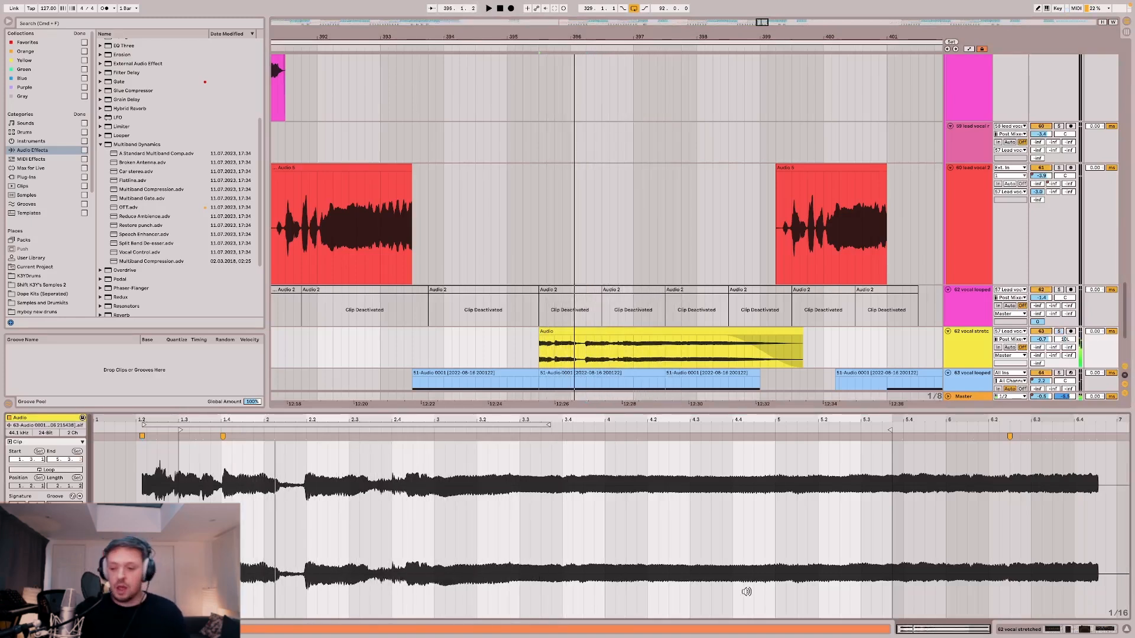
Display the vocal stretched track's effects and look over its Slapback and Reverb devices.
left_click(1019, 629)
scroll(583, 320, "down", 5)
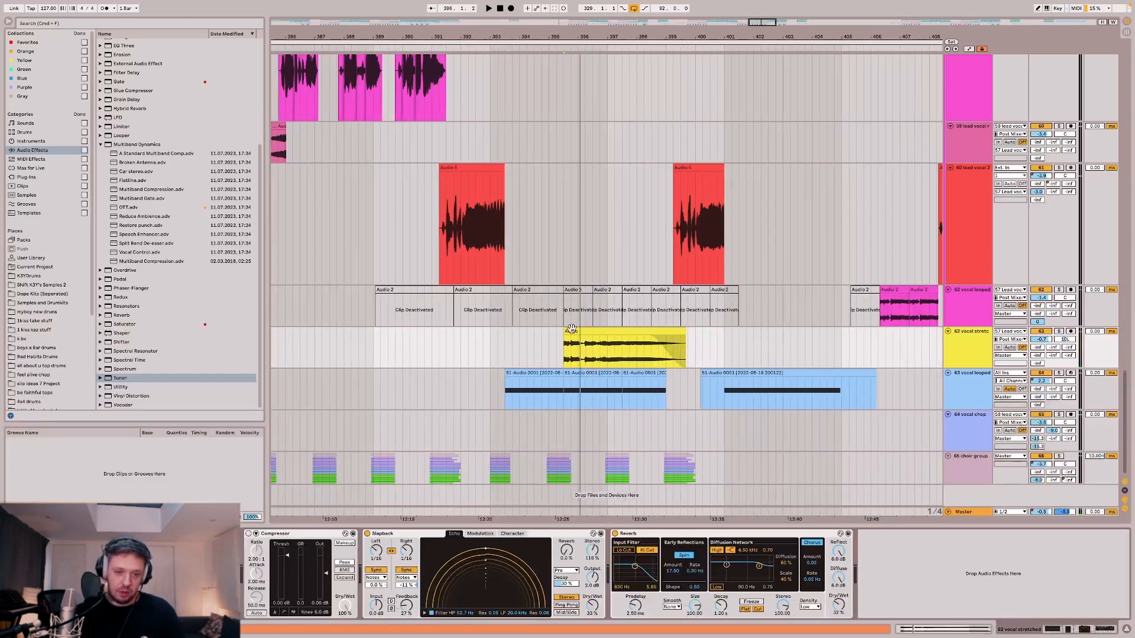
scroll(565, 358, "down", 5)
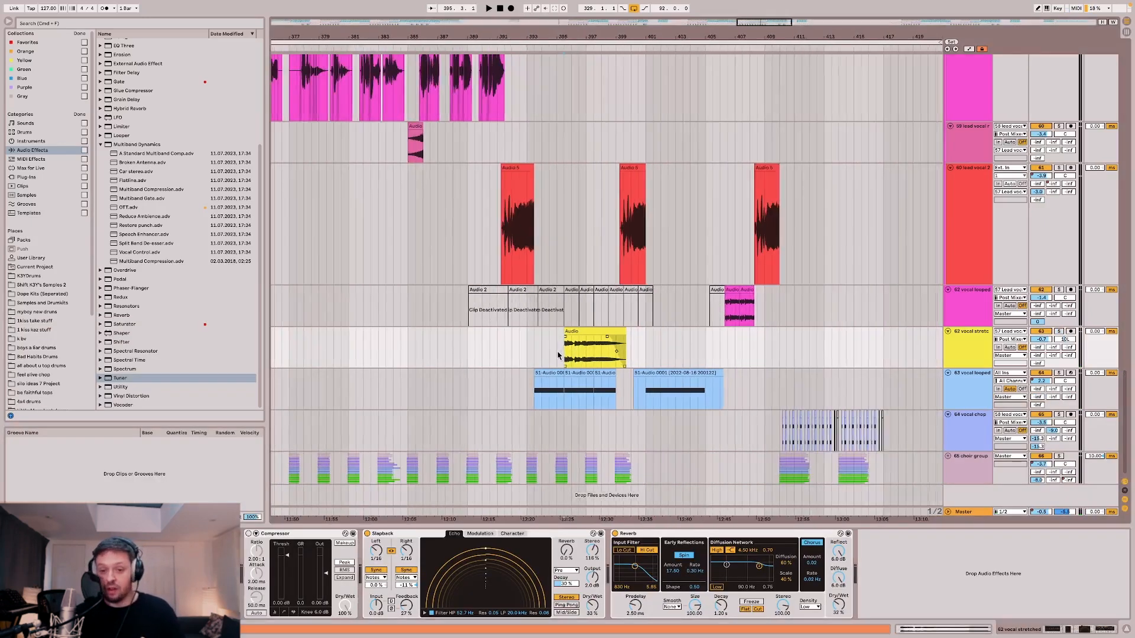
left_click(671, 338)
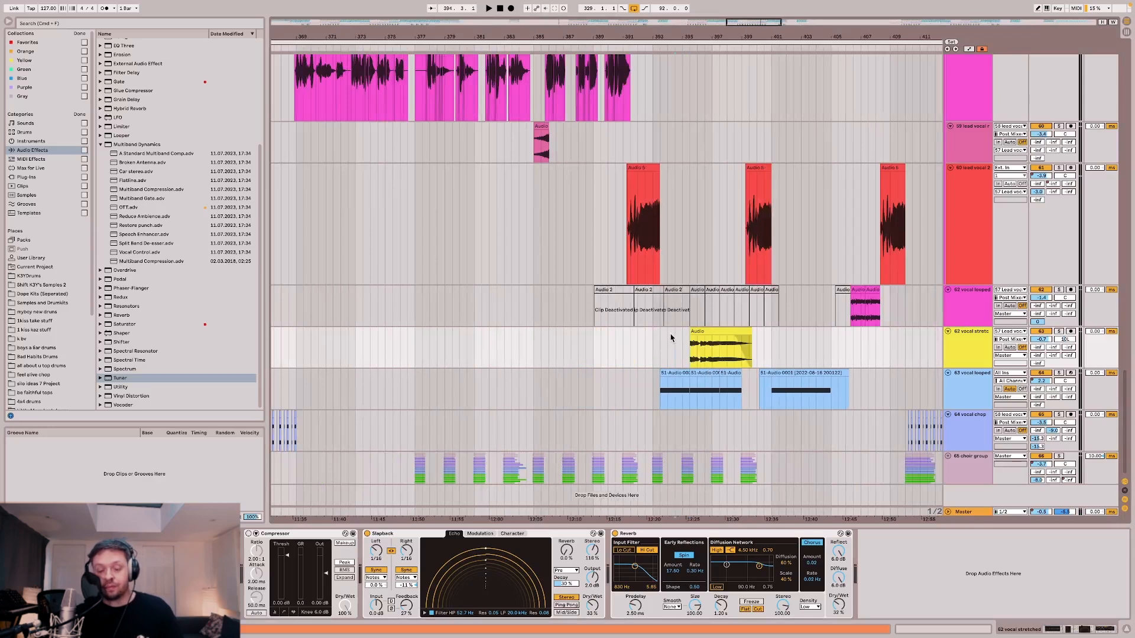
left_click(544, 534)
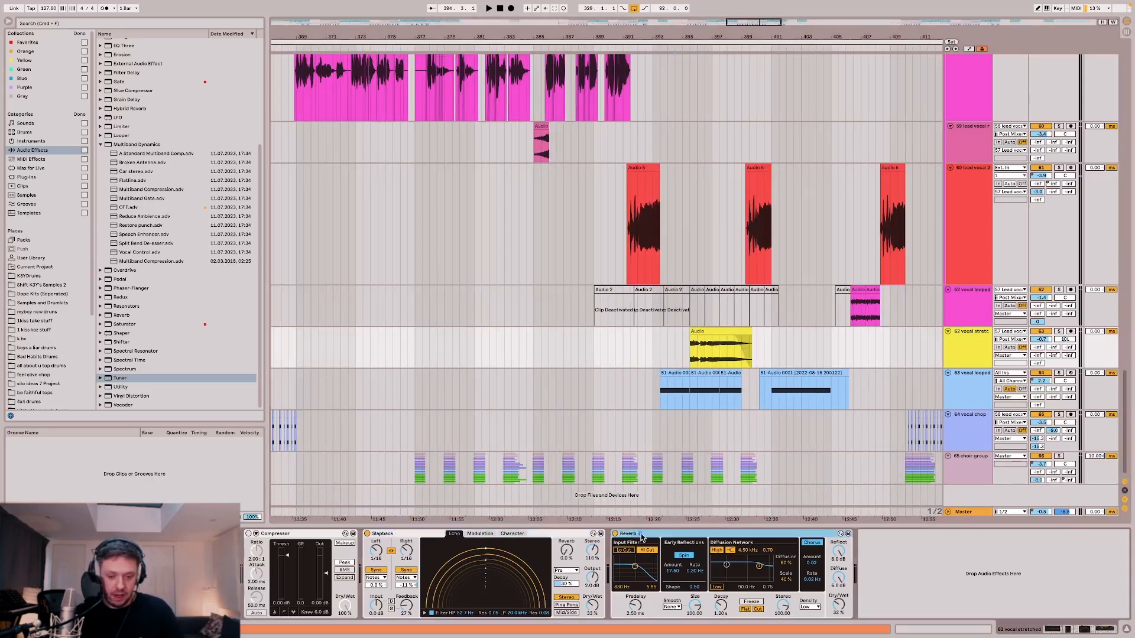
Play the arrangement from bar 393 to hear the vocal layers together.
scroll(673, 331, "right", 3)
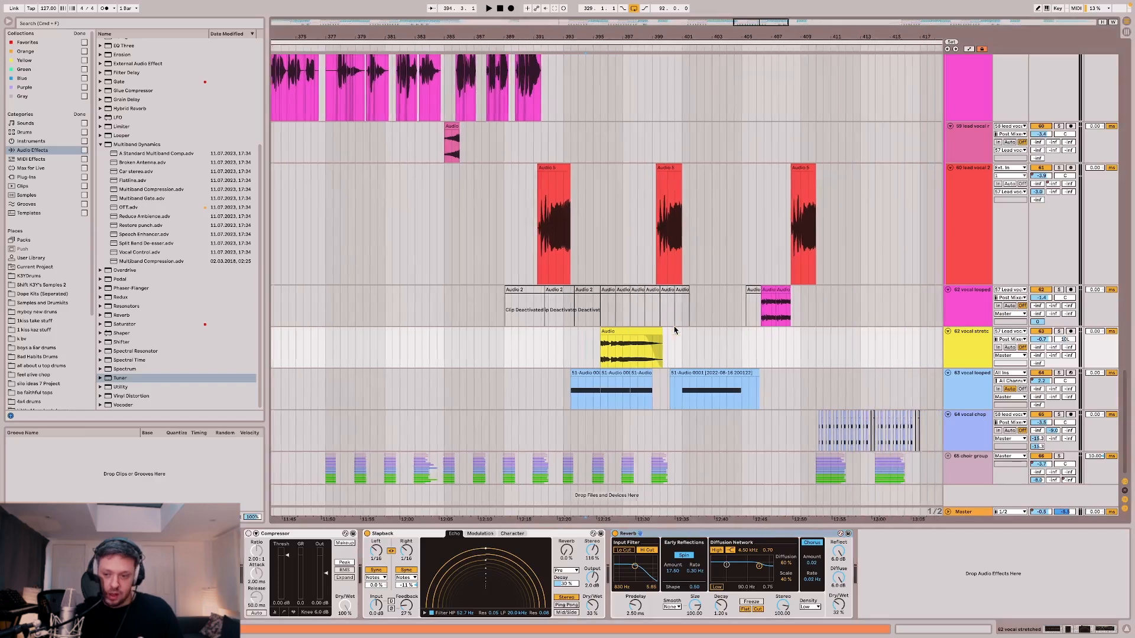
scroll(674, 331, "down", 5)
left_click(631, 348)
left_click(627, 350)
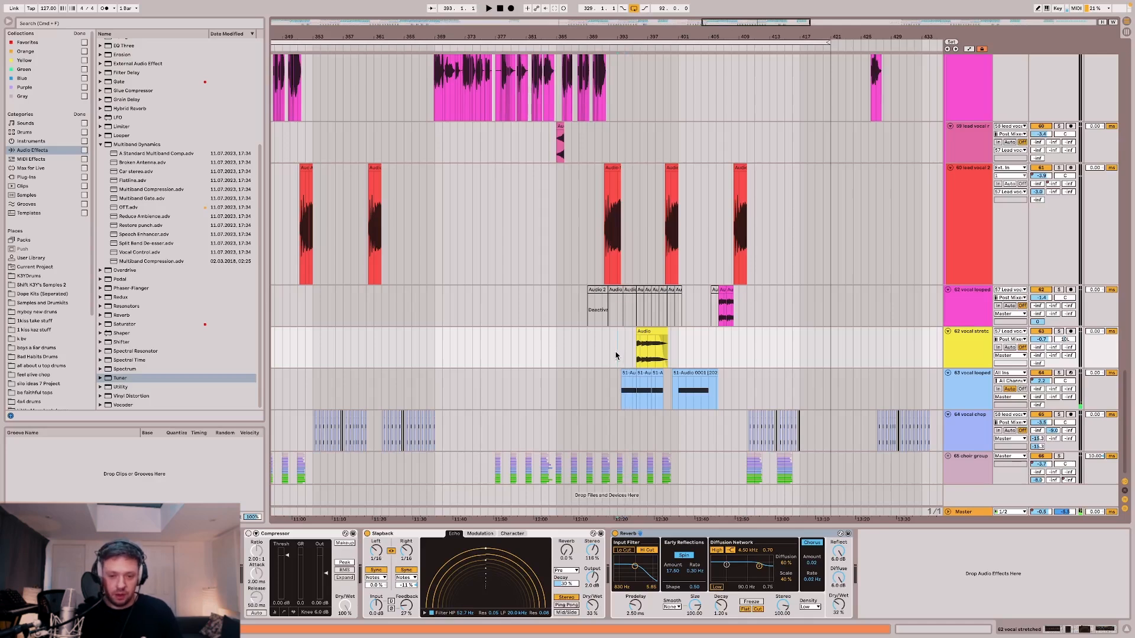
key("space")
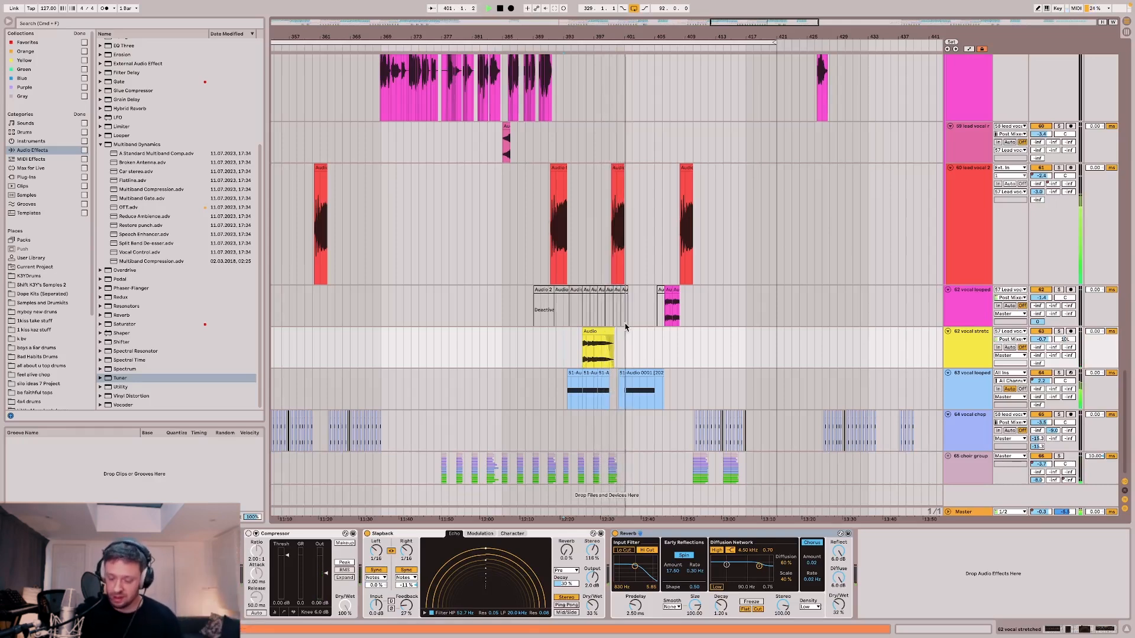
scroll(626, 327, "up", 5)
scroll(626, 324, "down", 5)
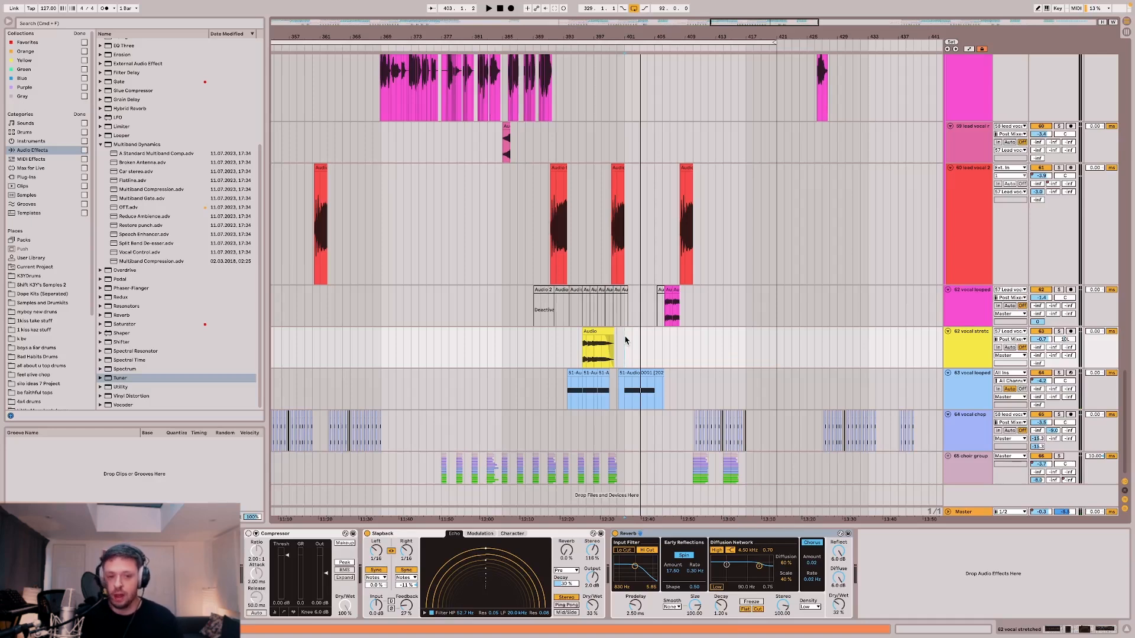
Look over the snare fill and fx group around bars 393 to 397 and return to the vocal layers.
scroll(625, 341, "up", 10)
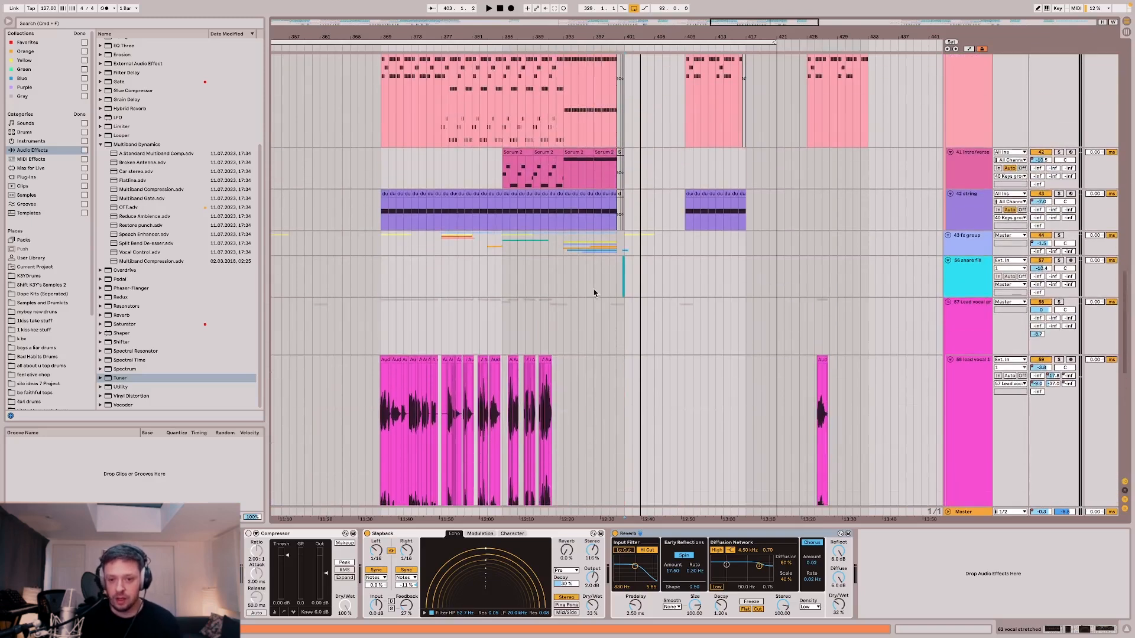
left_click(591, 291)
scroll(591, 290, "up", 3)
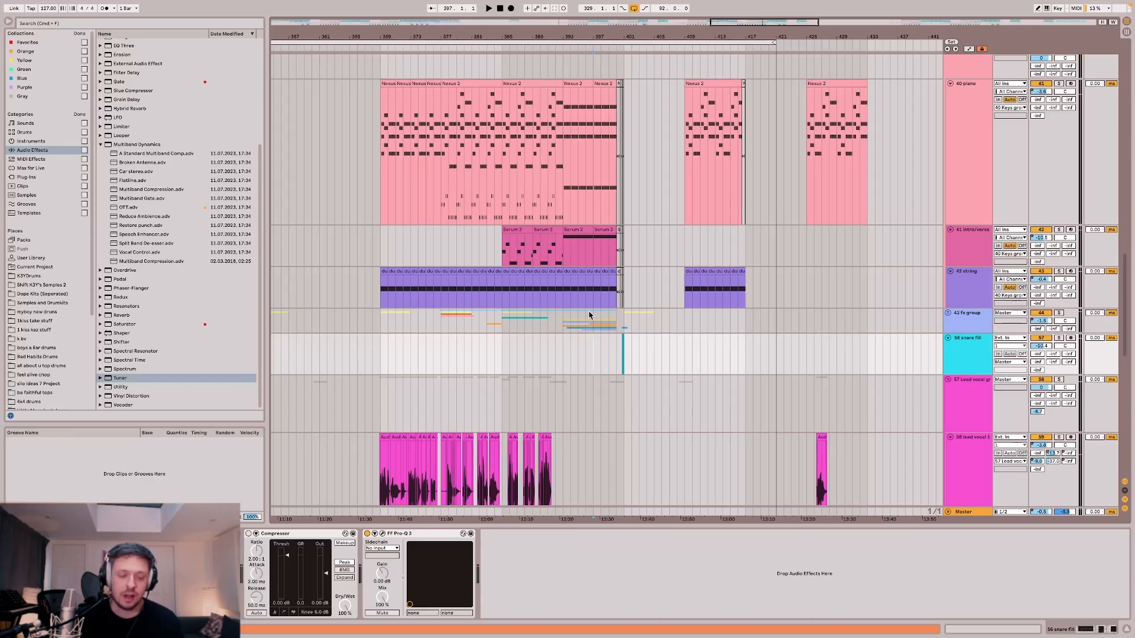
left_click(561, 319)
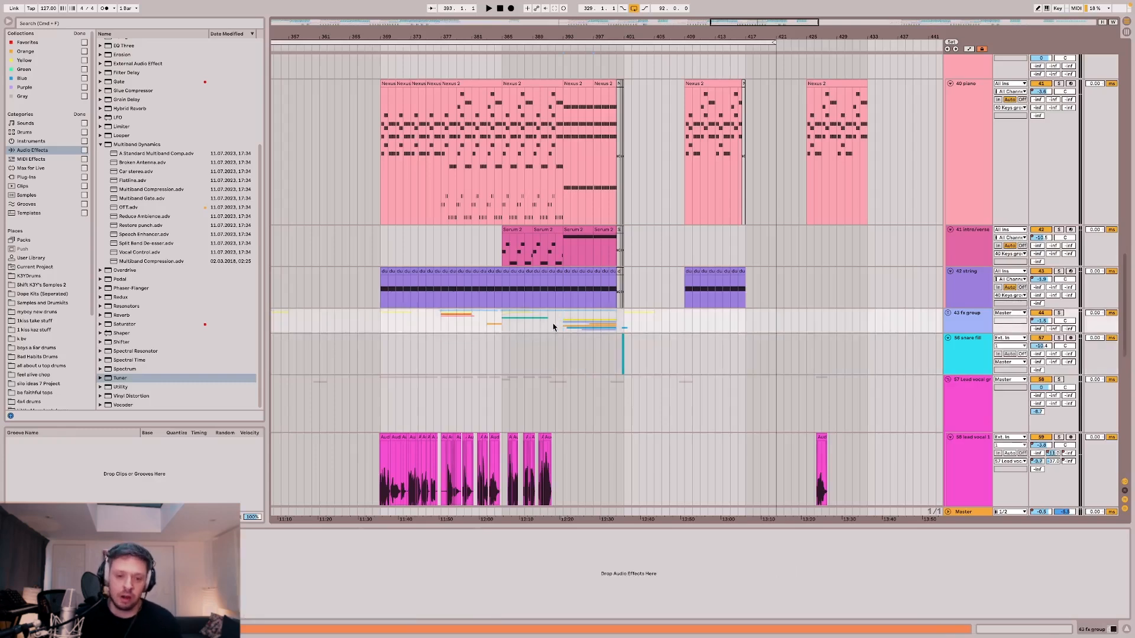
scroll(553, 327, "down", 5)
scroll(570, 211, "down", 5)
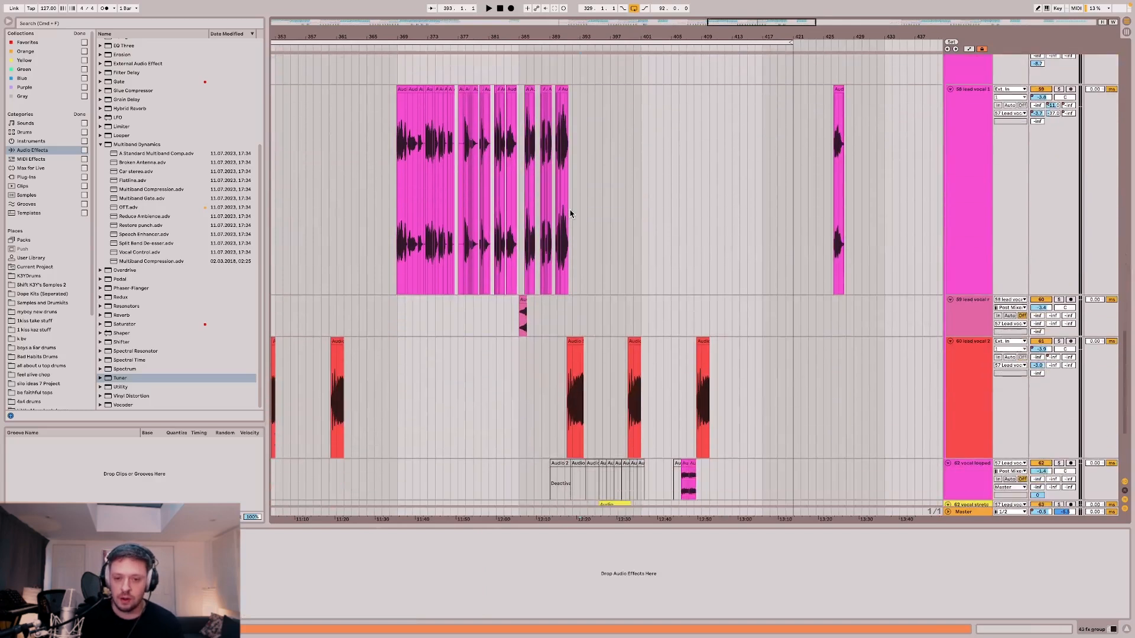
scroll(571, 213, "down", 3)
scroll(611, 323, "down", 2)
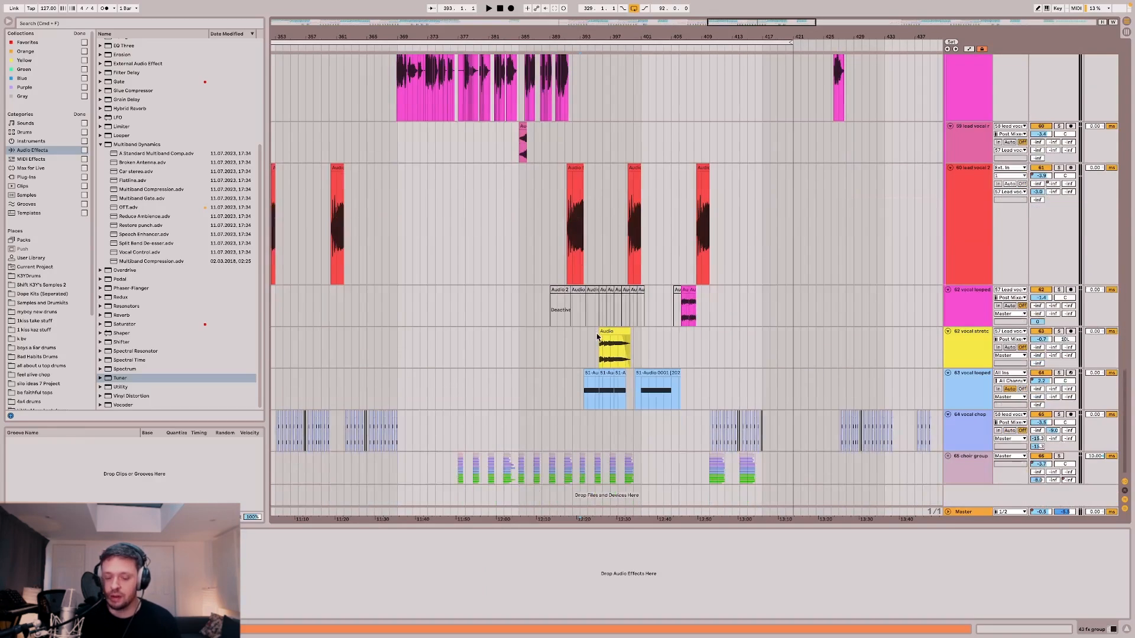
Go to the Bass group and place the playback start on it at bar 401.
scroll(583, 355, "up", 10)
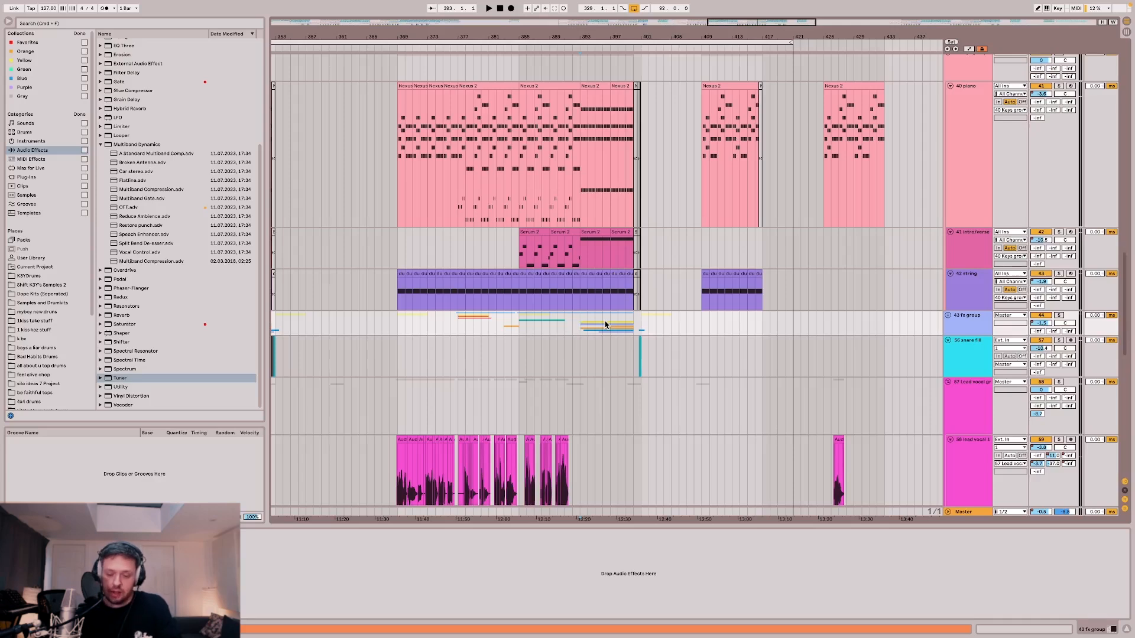
scroll(606, 325, "down", 3)
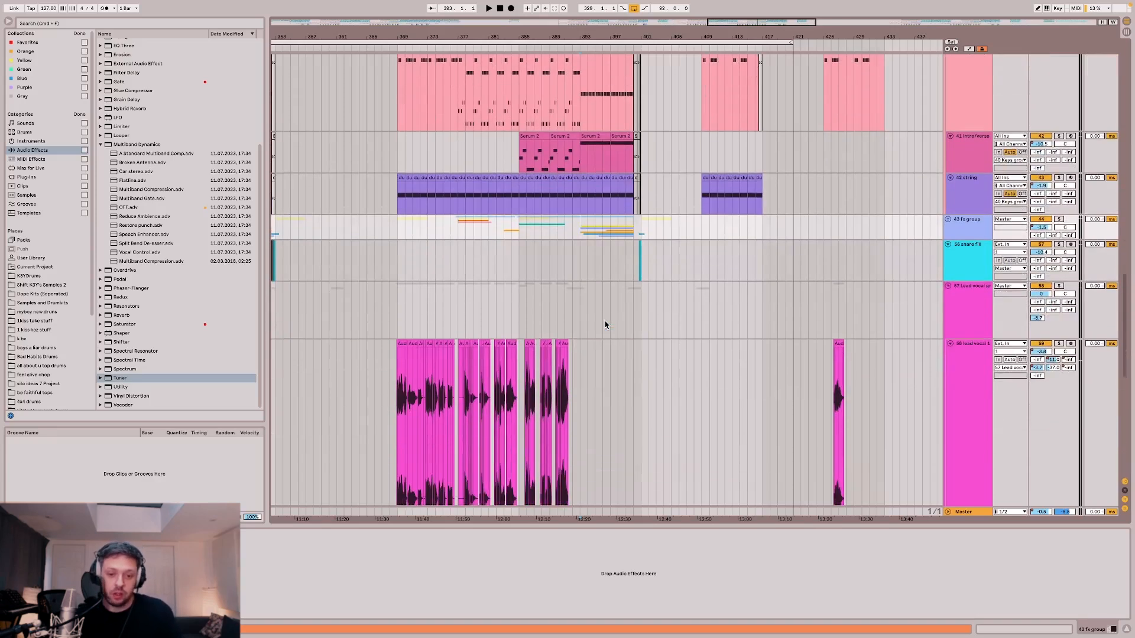
scroll(553, 254, "up", 10)
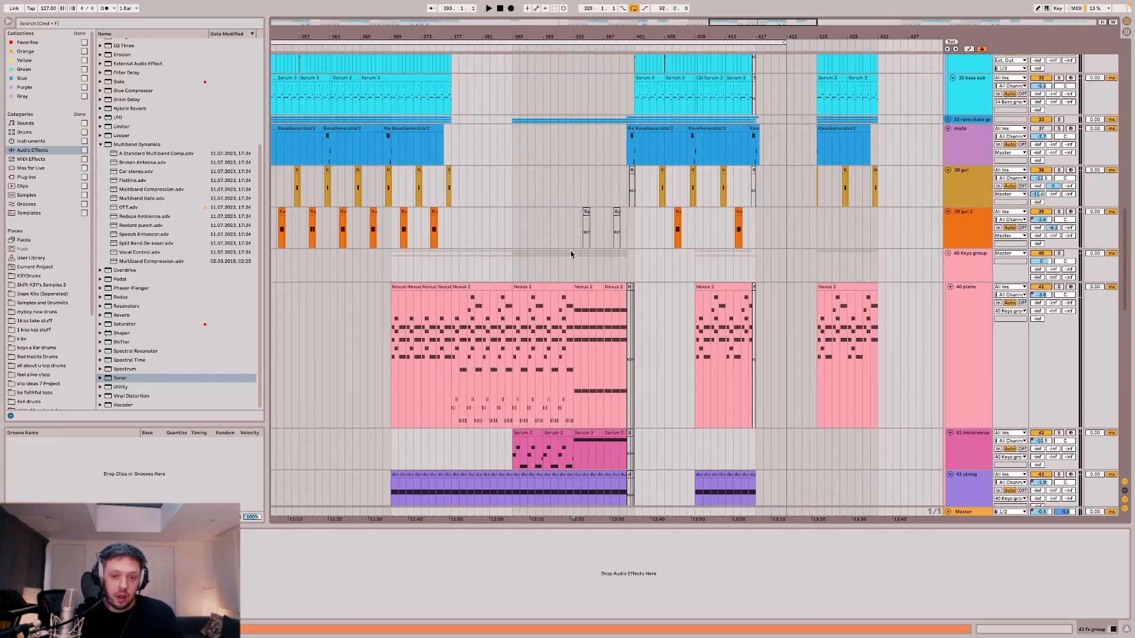
left_click(527, 221)
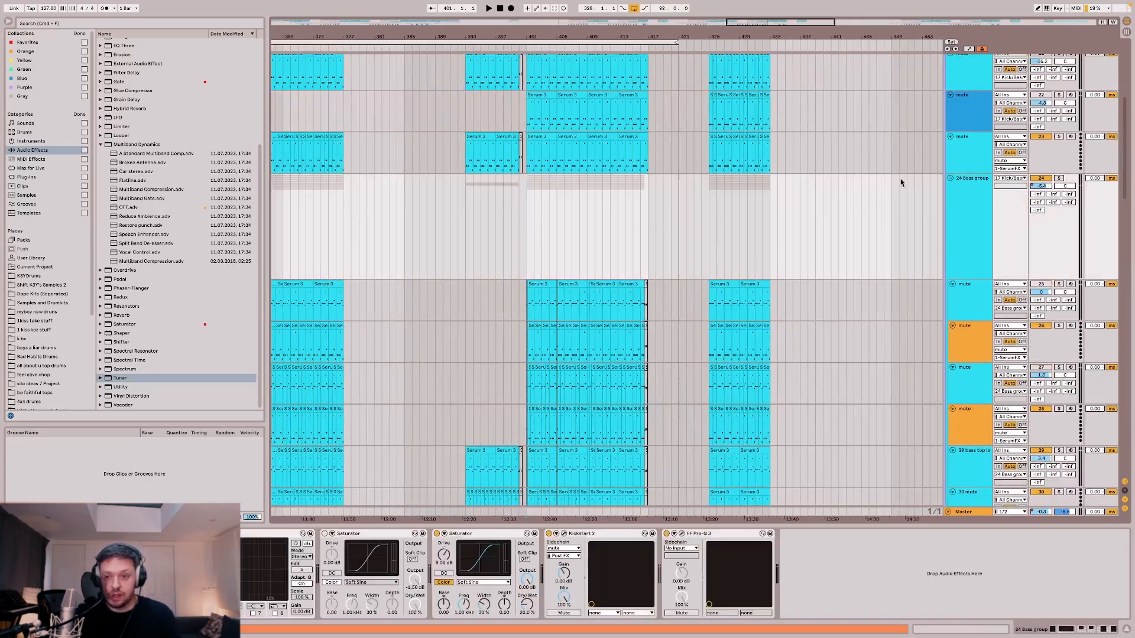
Collapse the Bass group, the Kick/Bass group and the Keys group in the arrangement.
left_click(949, 178)
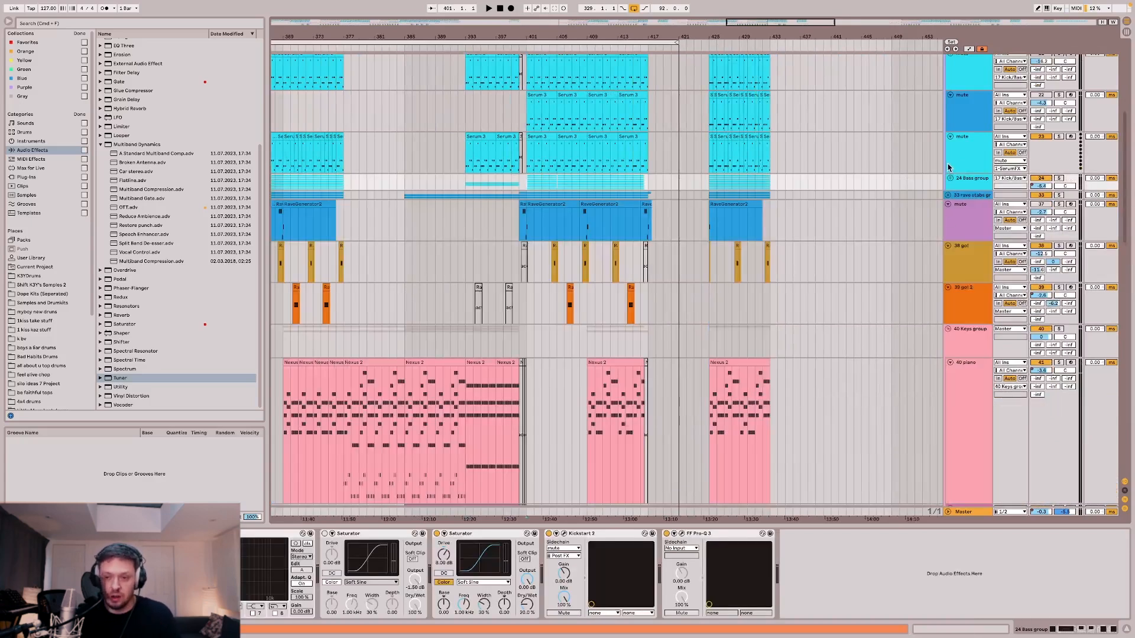
scroll(949, 167, "up", 5)
left_click(952, 96)
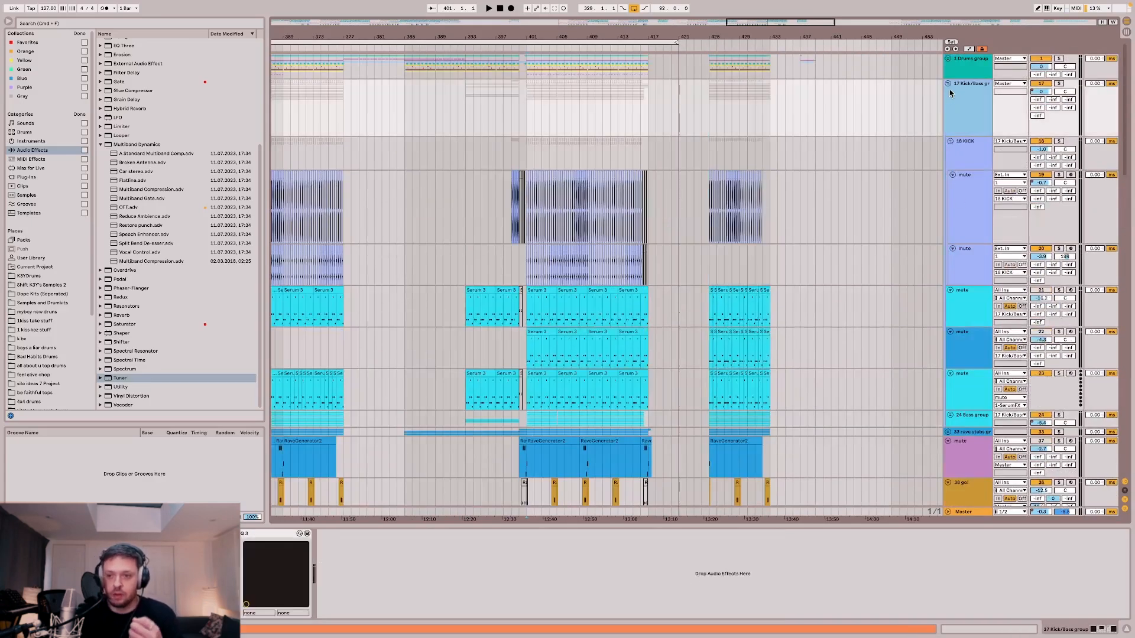
left_click(949, 86)
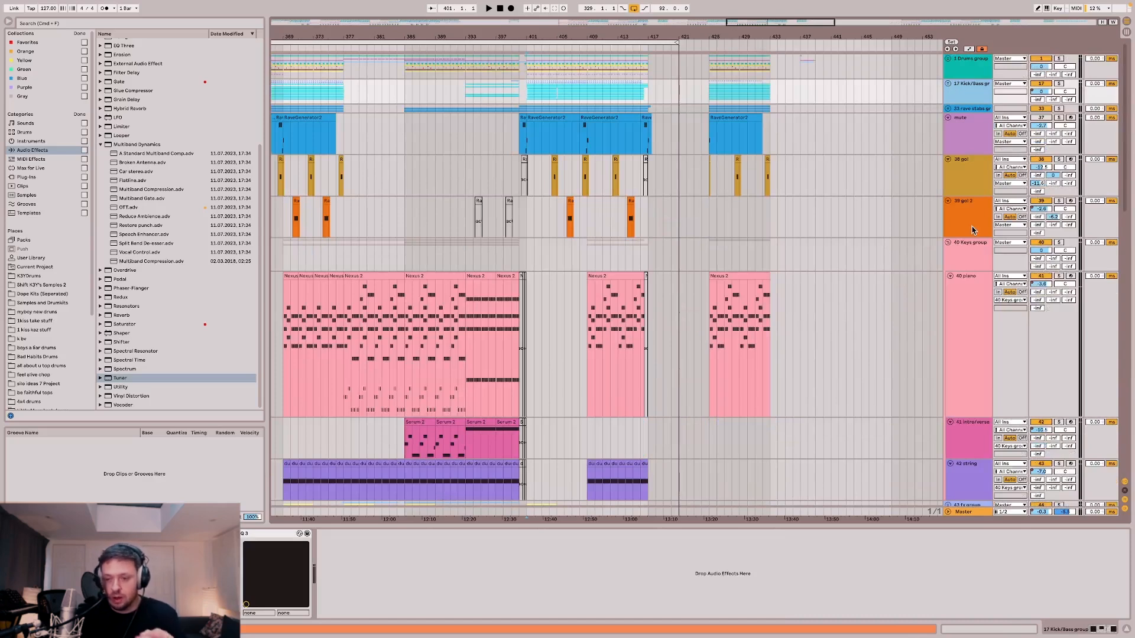
left_click(949, 244)
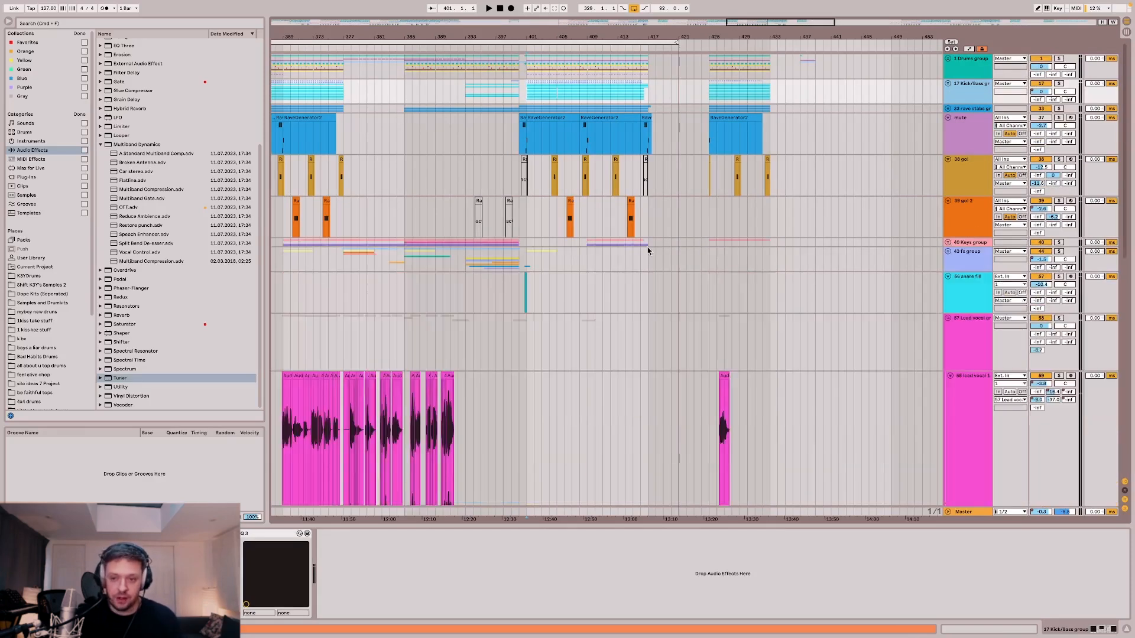
Look over the vocal and choir layers across the arrangement and collapse the Lead vocal group.
scroll(562, 246, "down", 8)
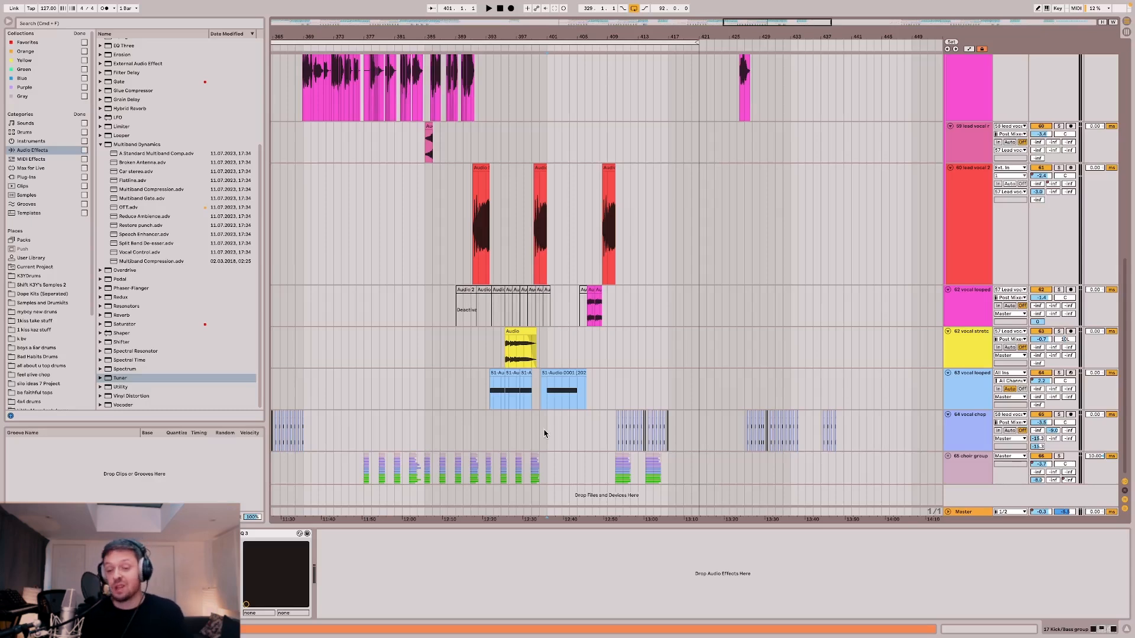
scroll(545, 471, "down", 3)
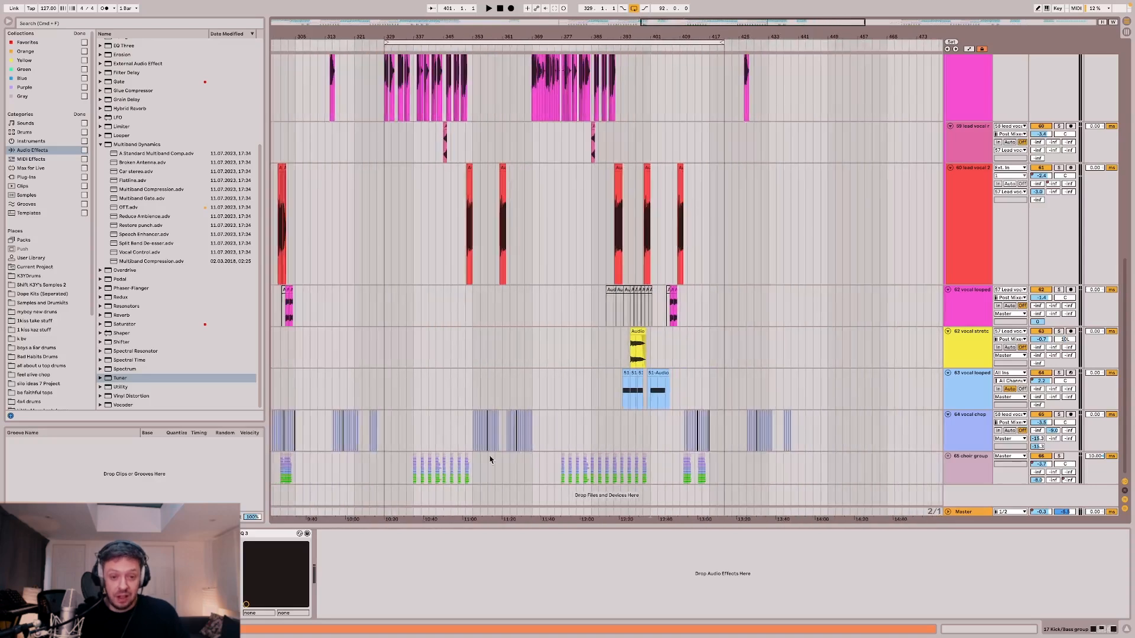
scroll(826, 278, "up", 5)
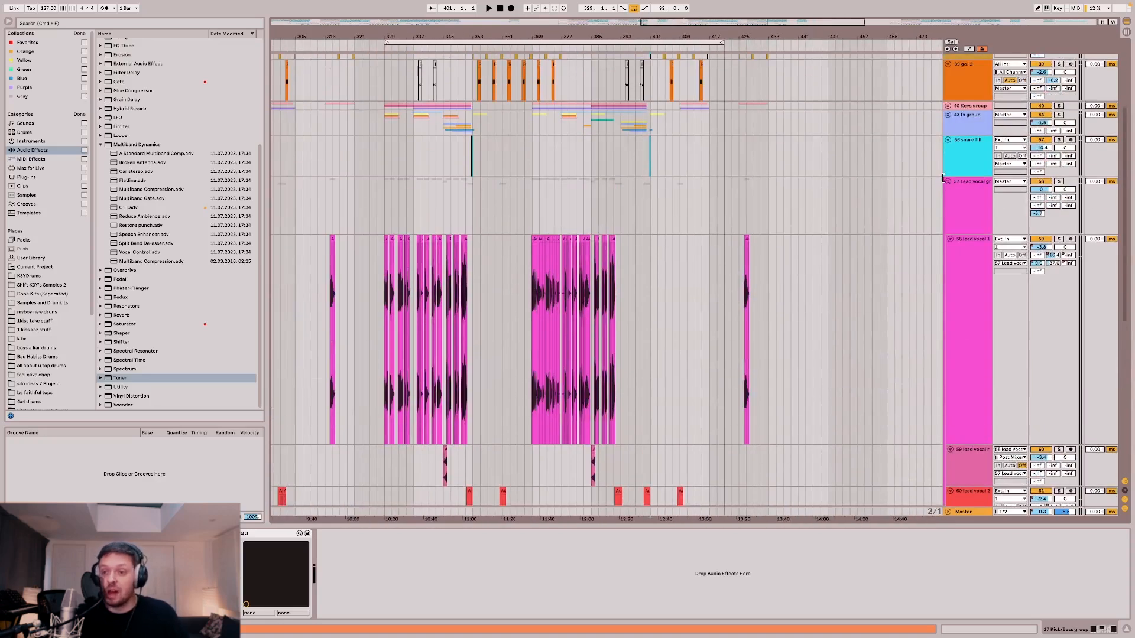
left_click(947, 182)
scroll(818, 200, "up", 5)
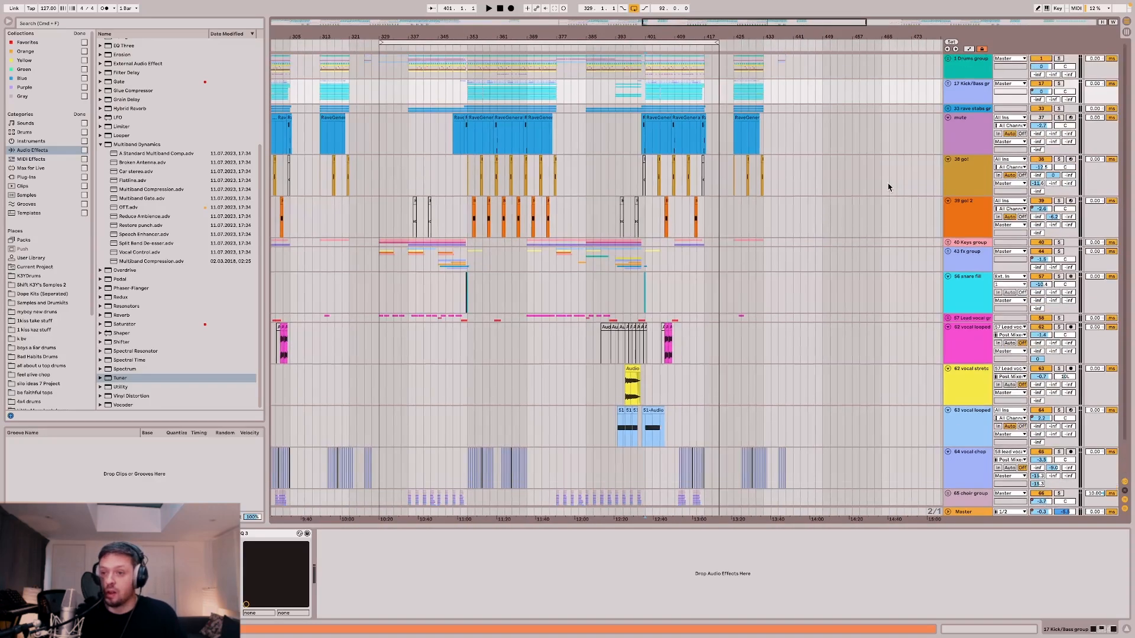
Place the playback start on the choir group at bar 329 and briefly expand the Lead vocal group to view its tracks.
scroll(869, 200, "down", 2)
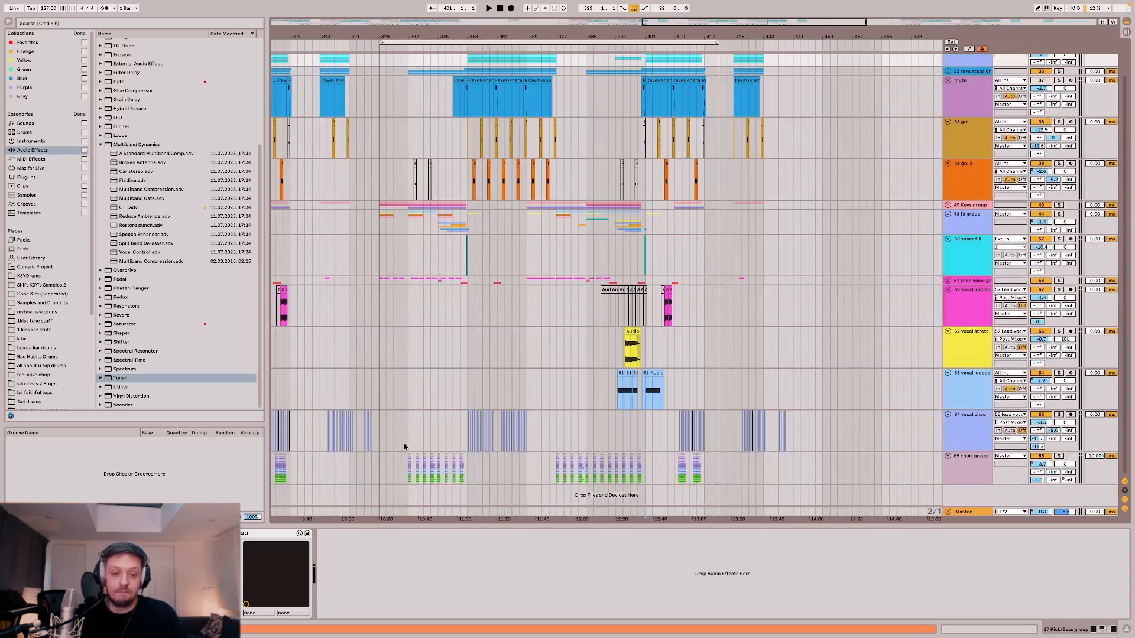
left_click(380, 464)
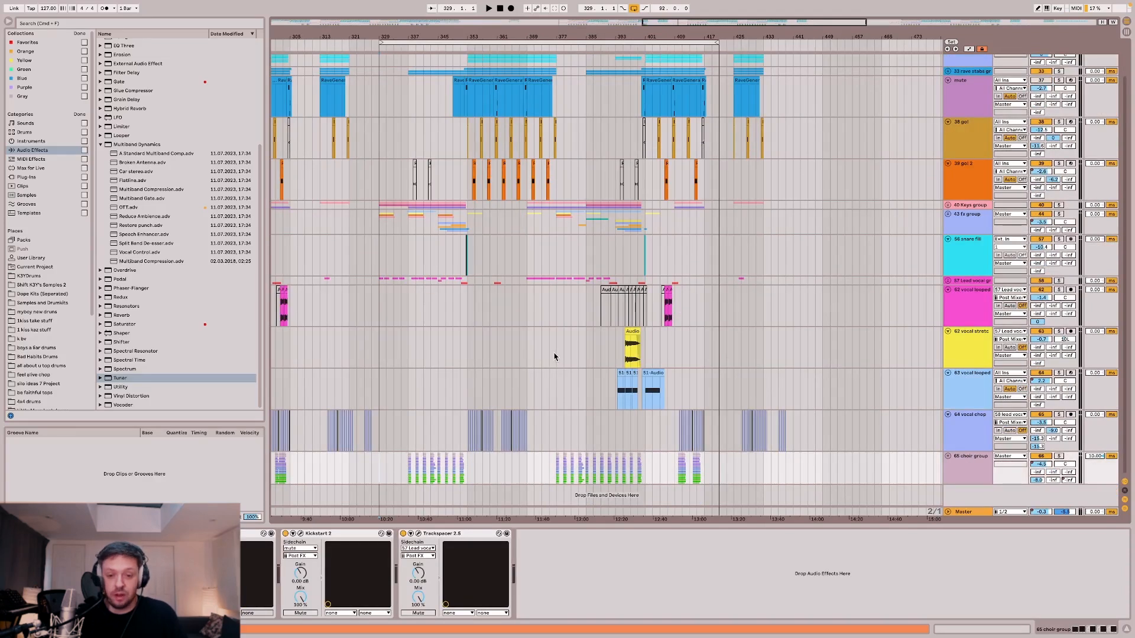
left_click(948, 281)
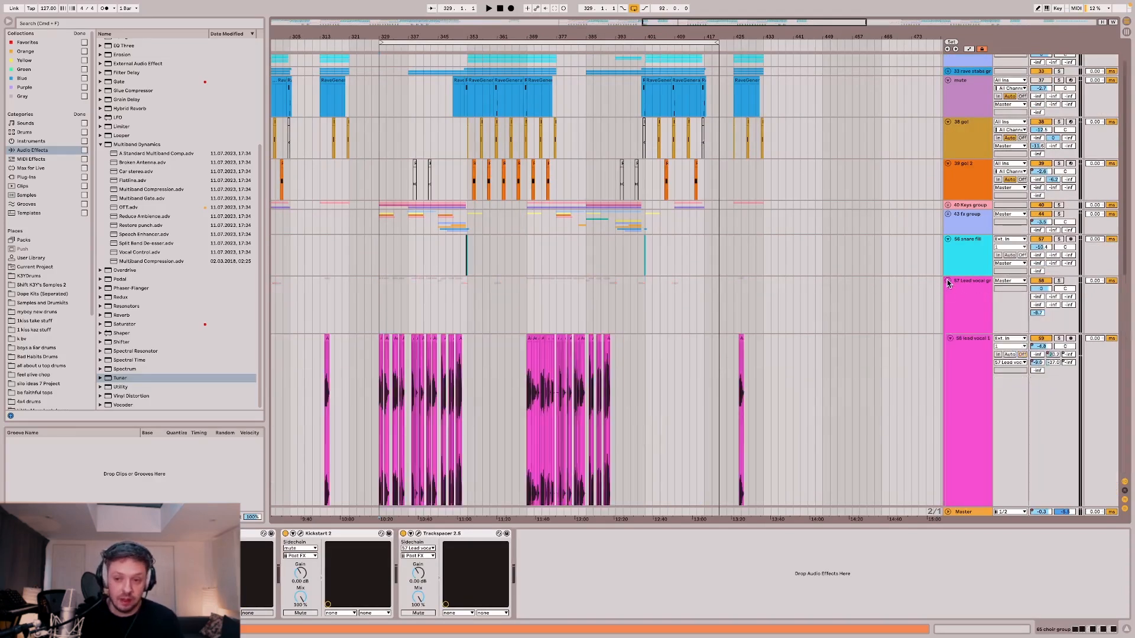
left_click(948, 281)
Select the Master track at bar 345, expand it and show its track volume automation.
left_click(441, 513)
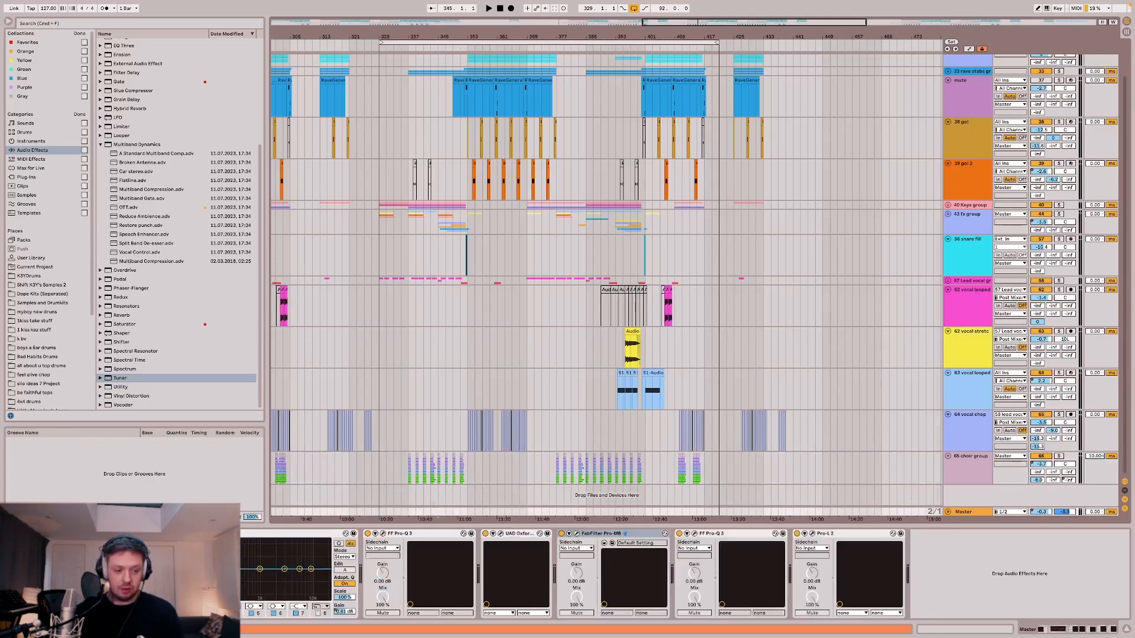
left_click(948, 512)
key("a")
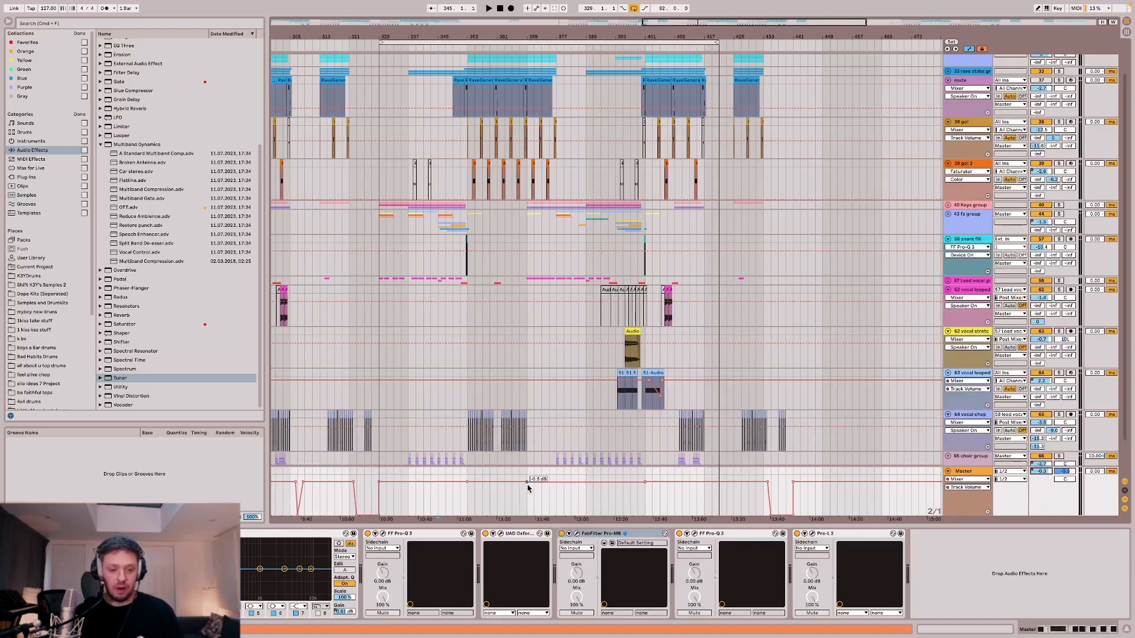
scroll(525, 482, "left", 1)
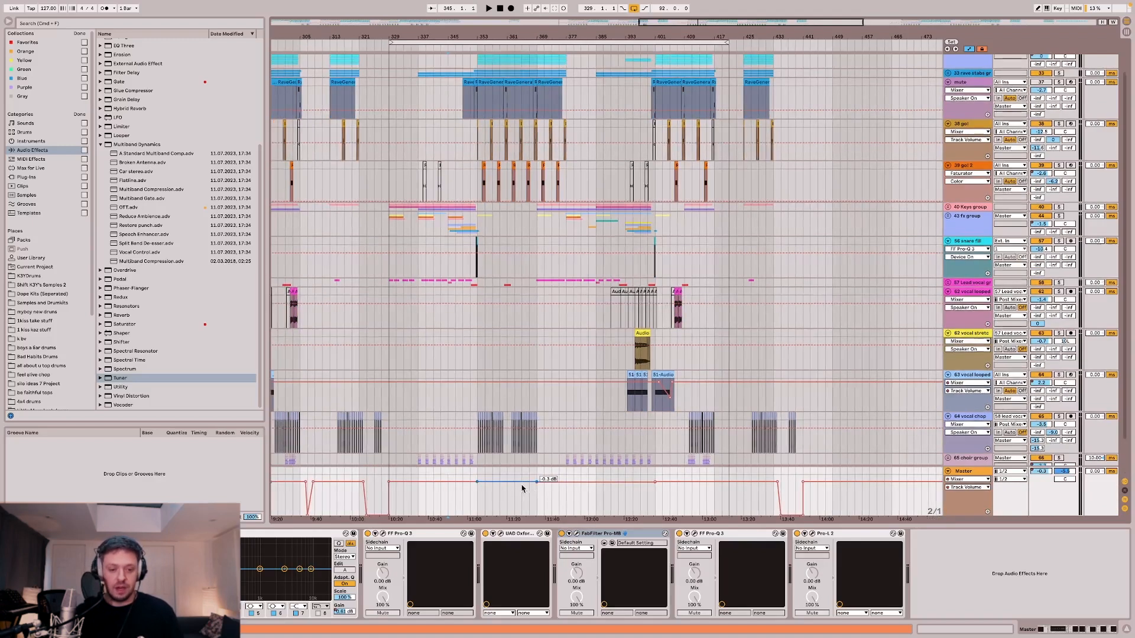
Display the automation of the EQ Eight output gain on the Master track.
left_click(948, 471)
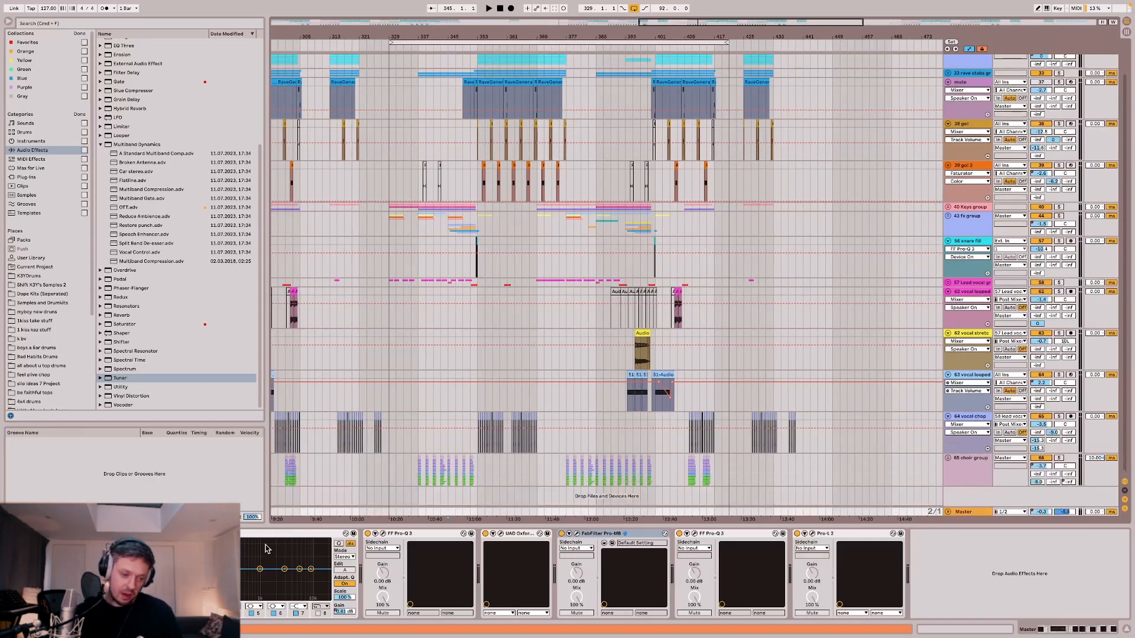
key("a")
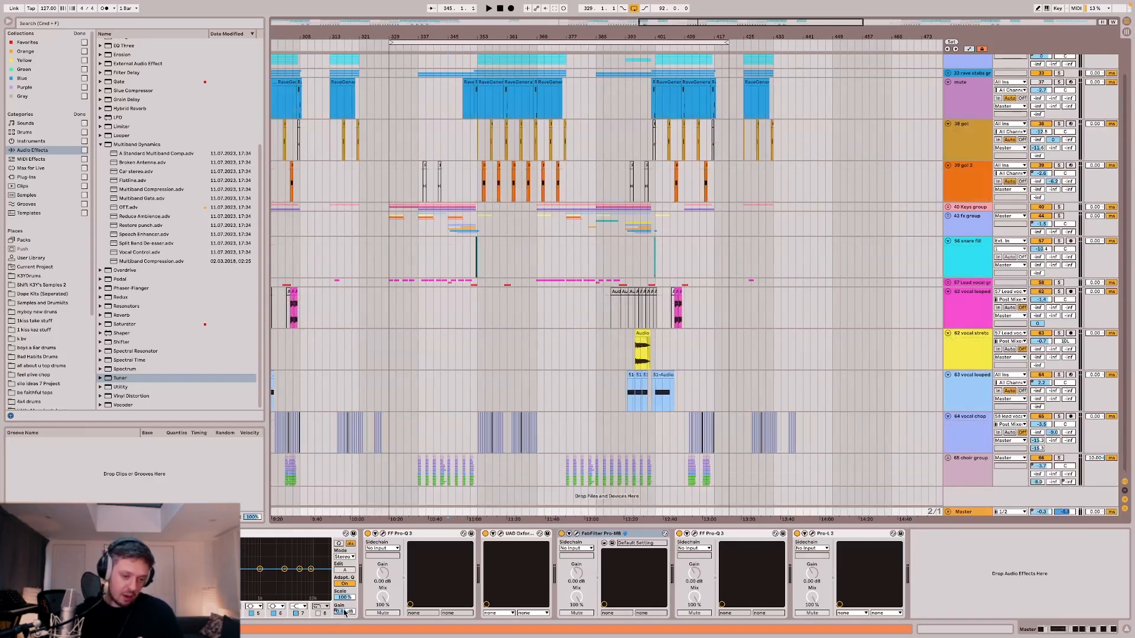
left_click(949, 512)
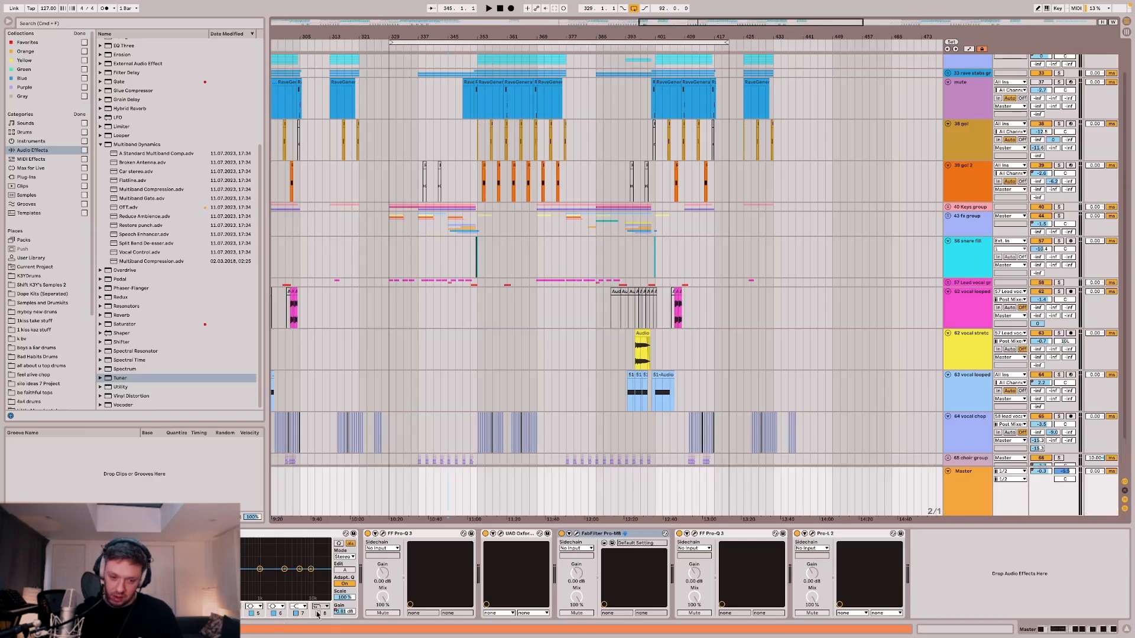
key("a")
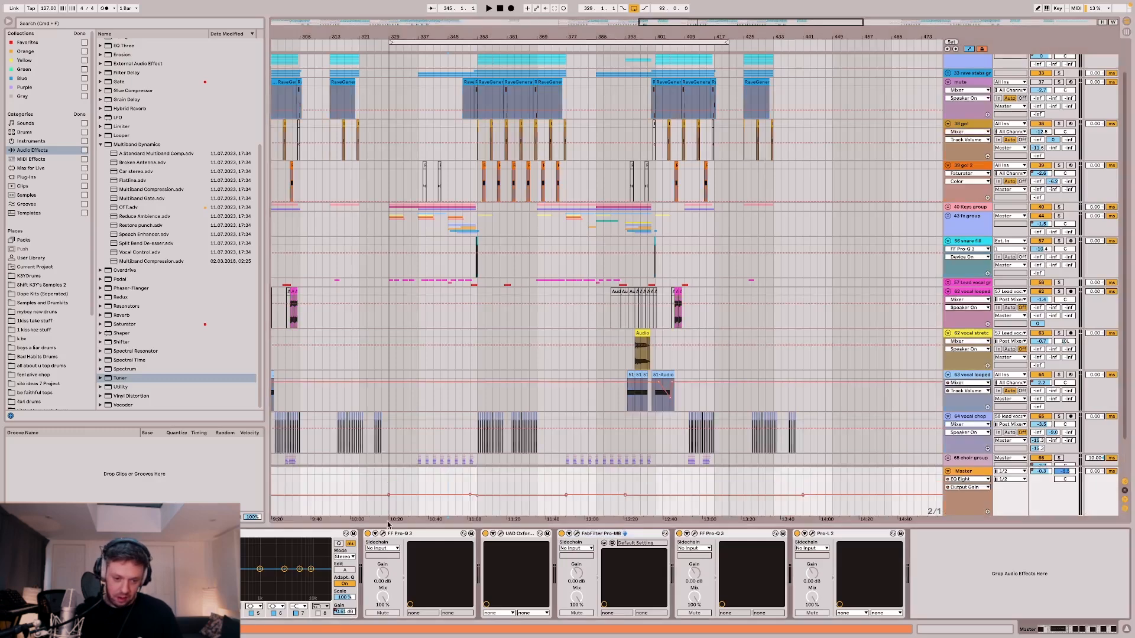
Play the transition around bar 351 and check the levels in the Master's Pro-L 2 limiter.
key("space")
left_click(469, 508)
key("space")
key("space")
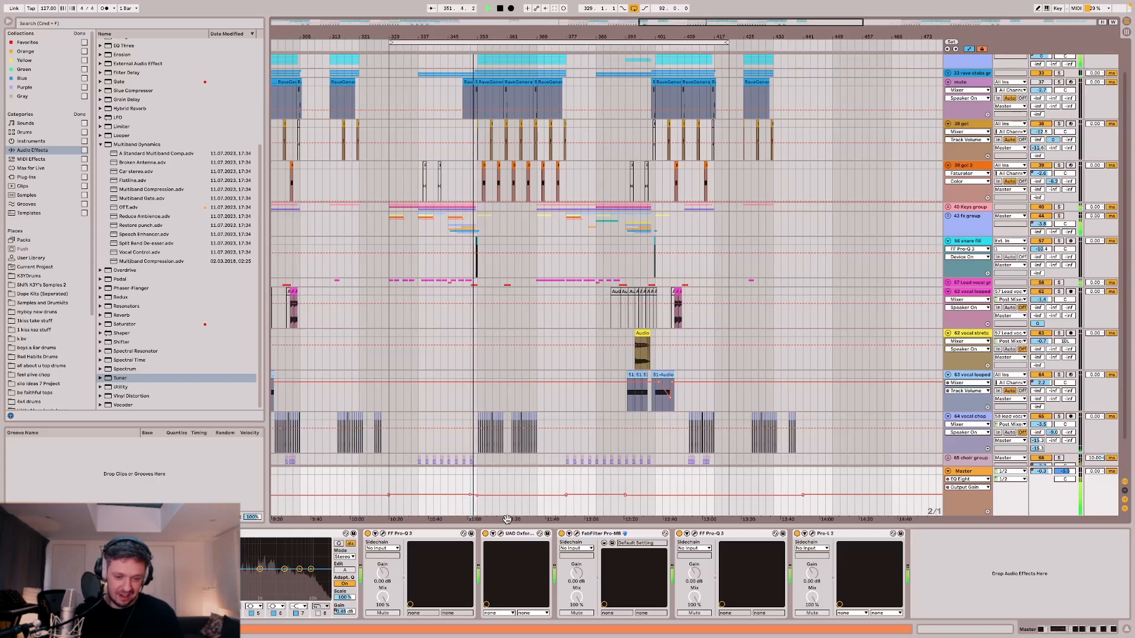
key("space")
left_click(813, 533)
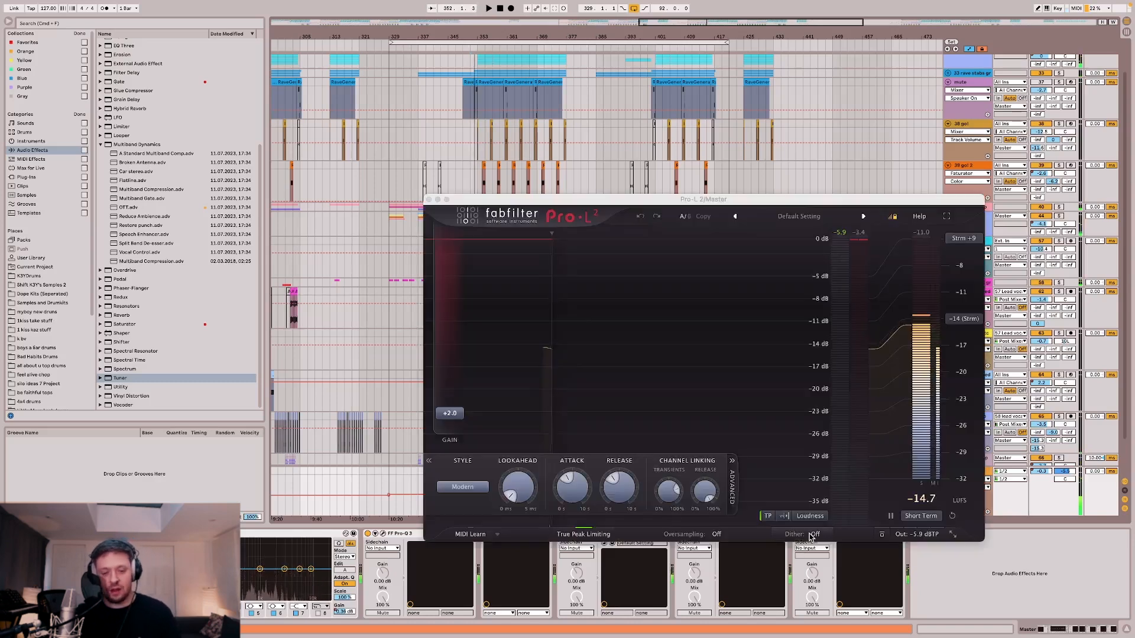
left_click(430, 200)
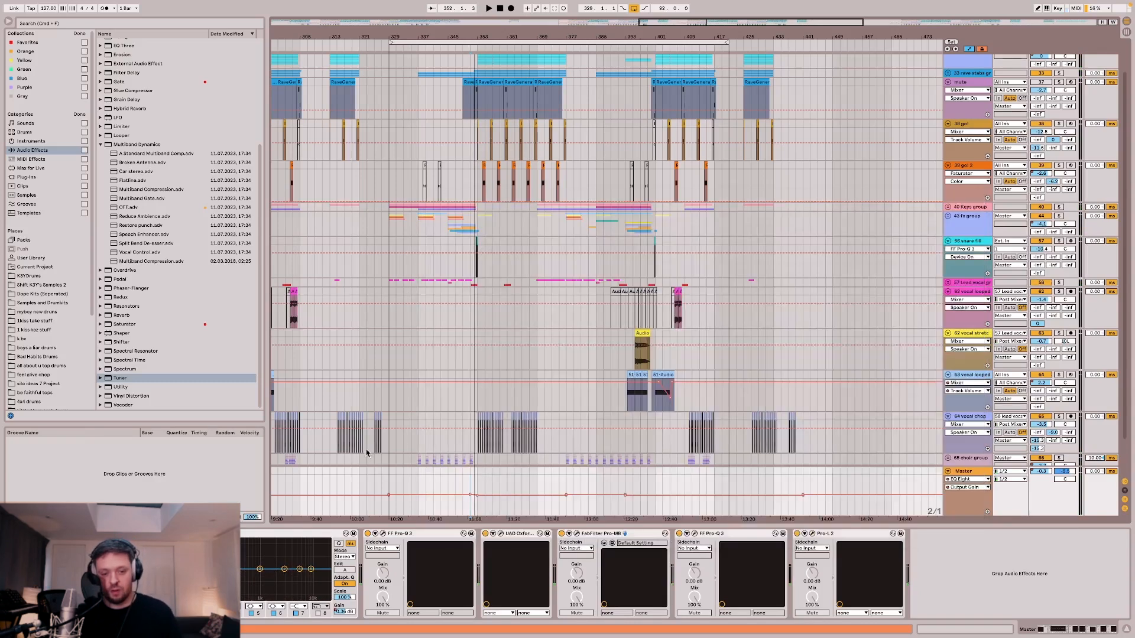
Mark the Master gain automation from bar 329 to about bar 351 and play it with the first Pro-Q 3 displayed.
left_click_drag(389, 485, 471, 487)
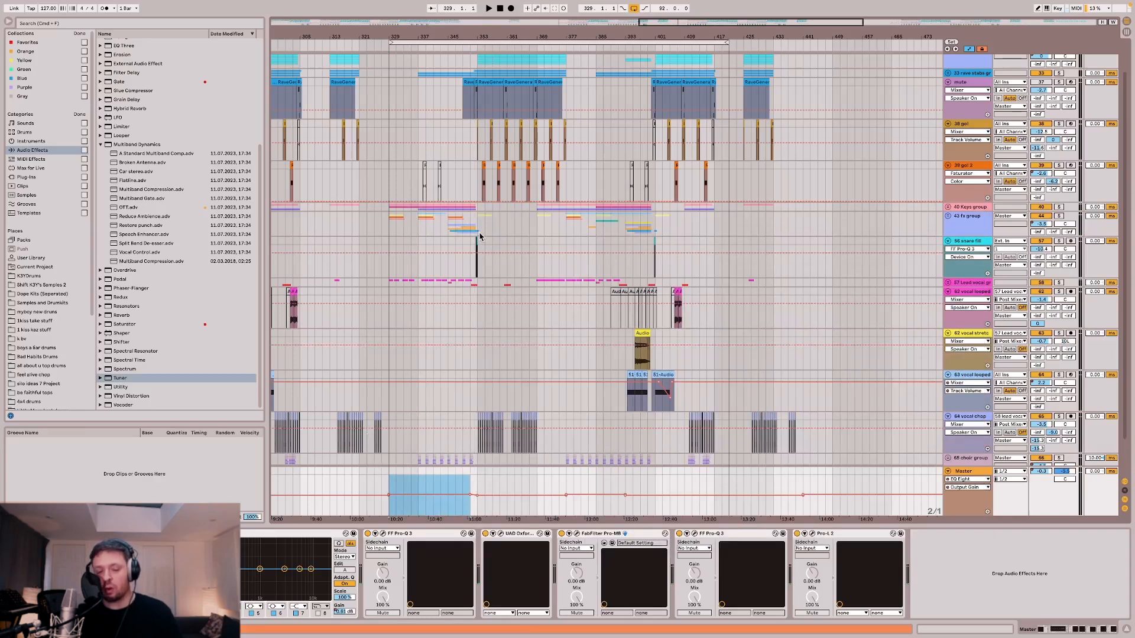
left_click(383, 534)
key("space")
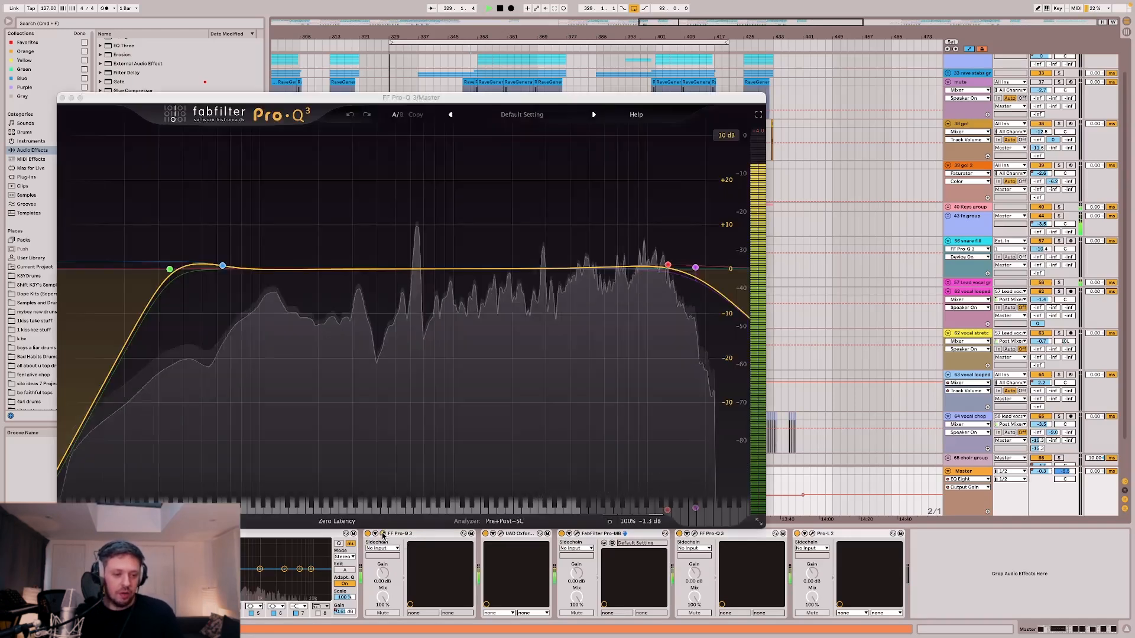
left_click(383, 534)
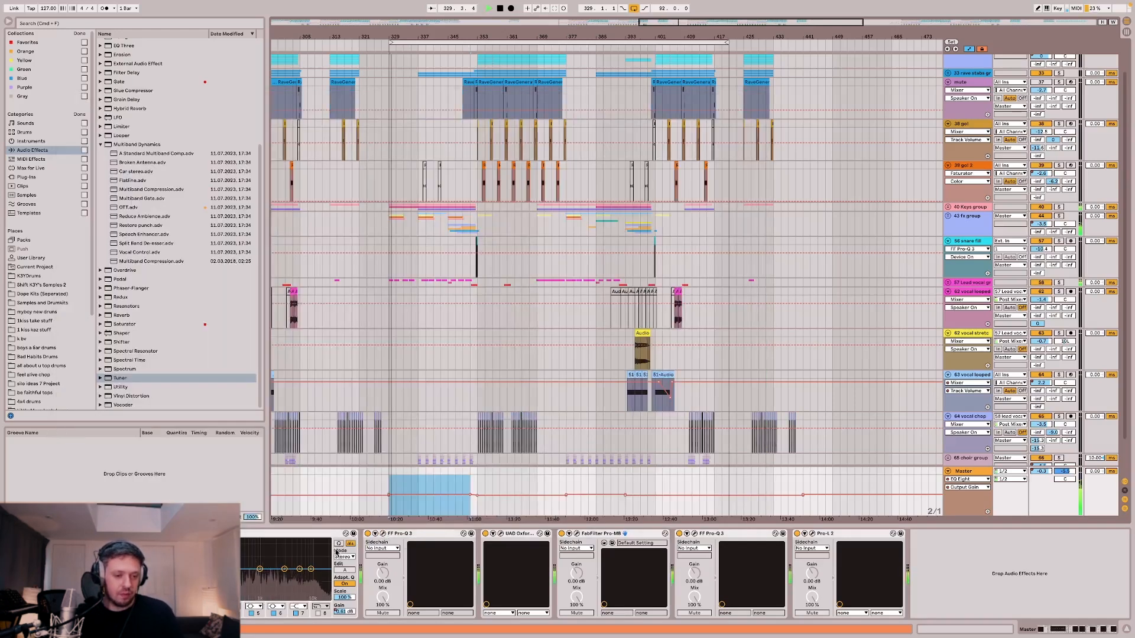
Return the playback start to bar 345 and inspect the first Pro-Q 3's low cut and processing mode options.
left_click(451, 507)
key("space")
left_click(383, 534)
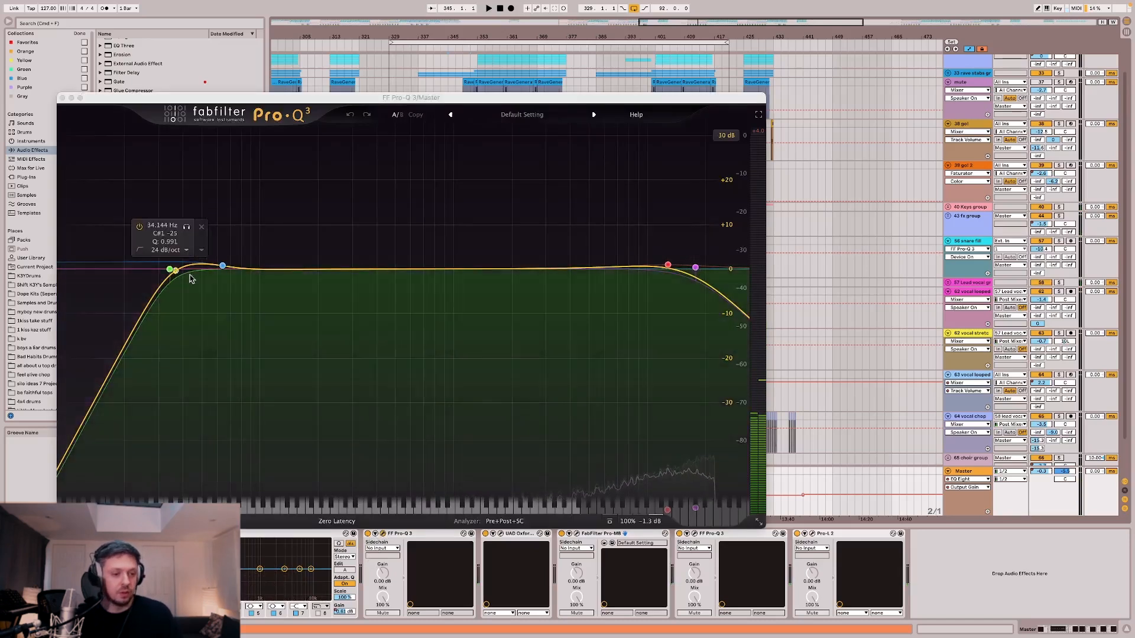
left_click(346, 522)
left_click(348, 522)
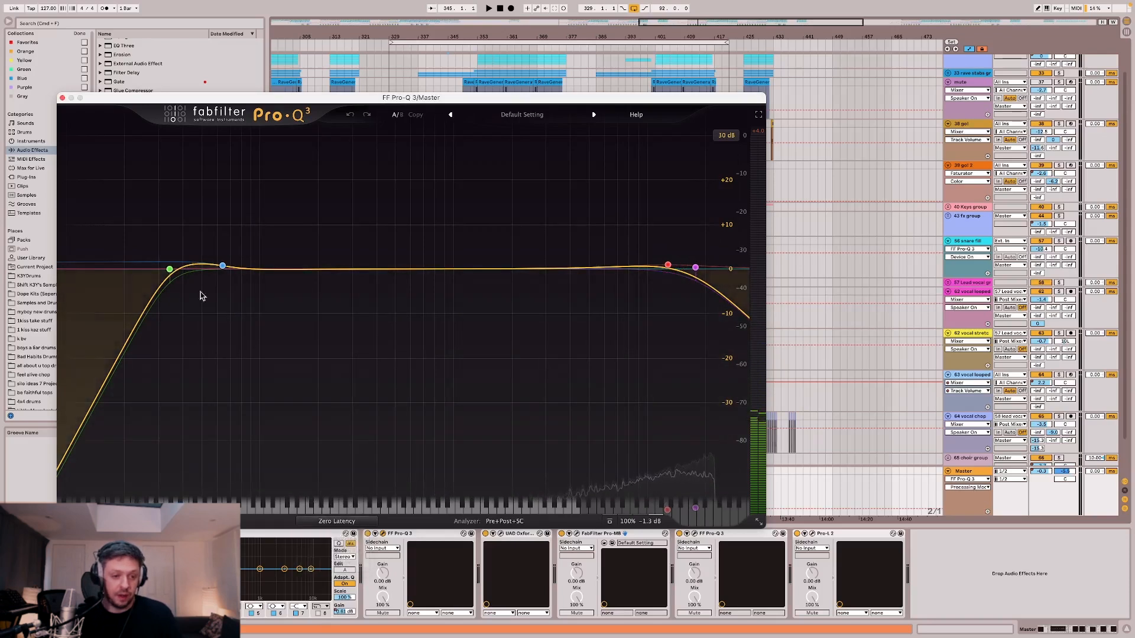
left_click(62, 98)
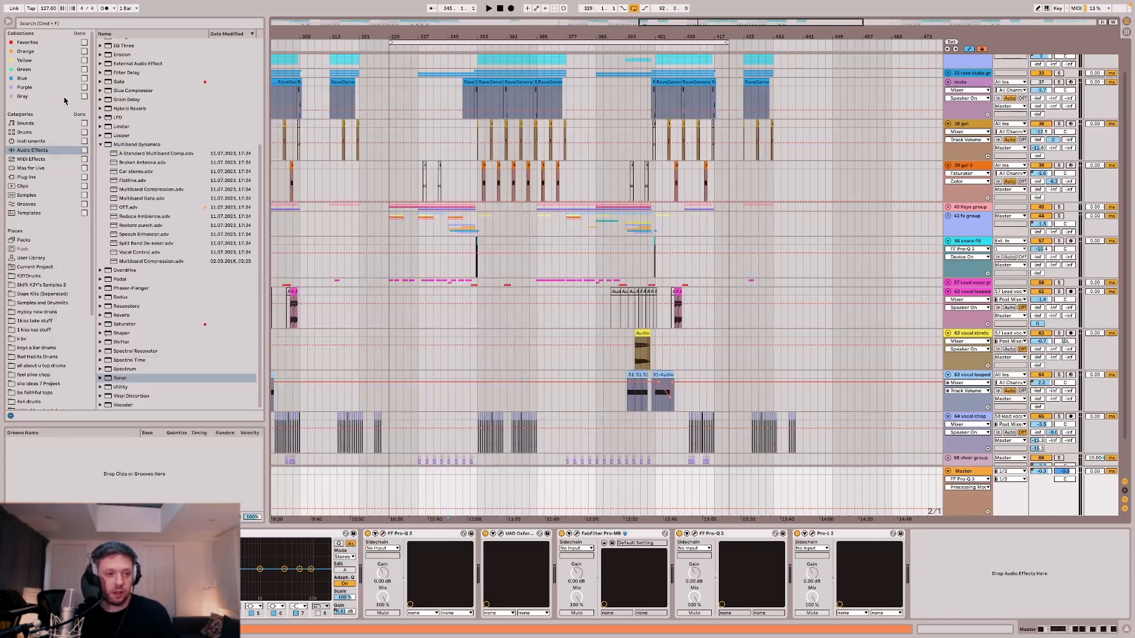
Inspect the effect amount in the Master's Oxford Inflator and close the plugin.
left_click(501, 534)
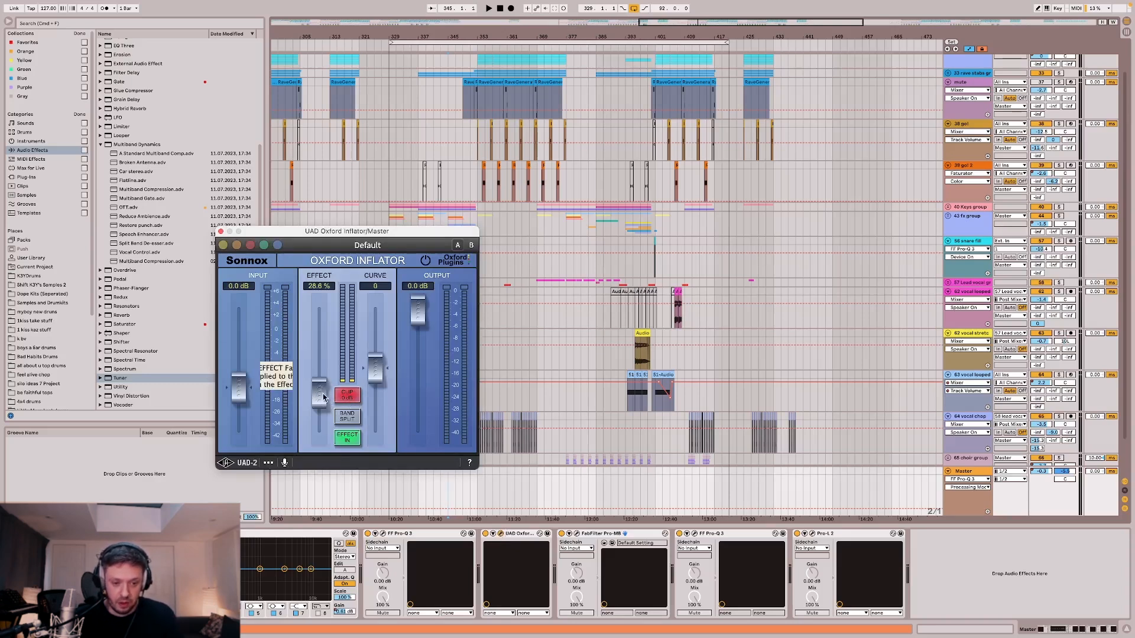
left_click(553, 535)
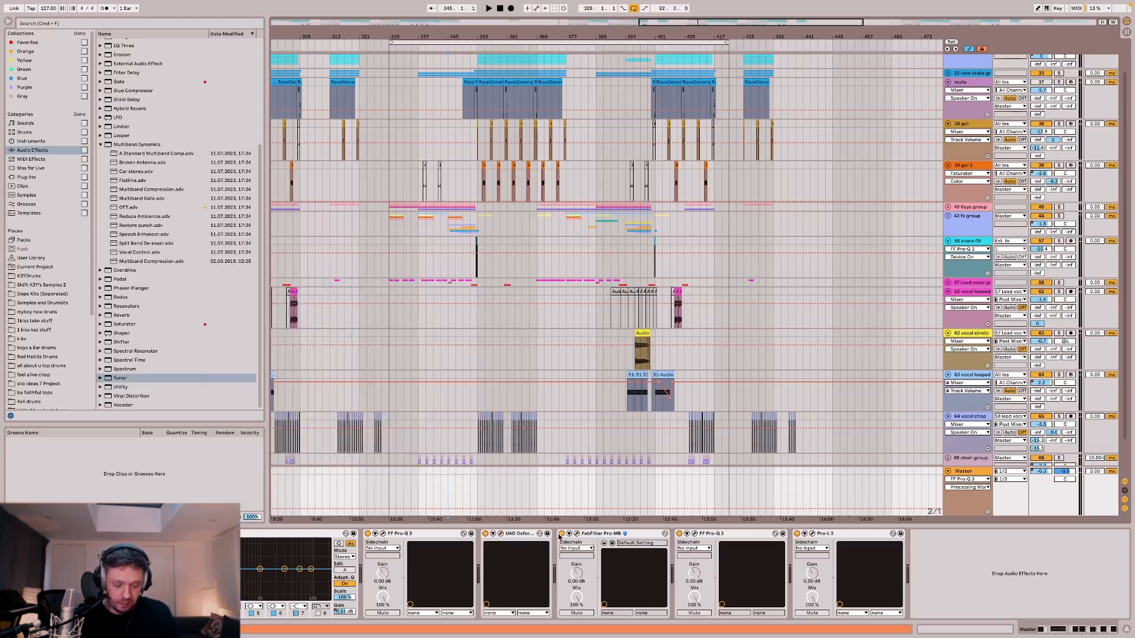
Play from bar 353 with the Master's Pro-MB displayed, bypassing and re-enabling it to compare the sound.
left_click(578, 534)
key("space")
scroll(478, 175, "down", 2)
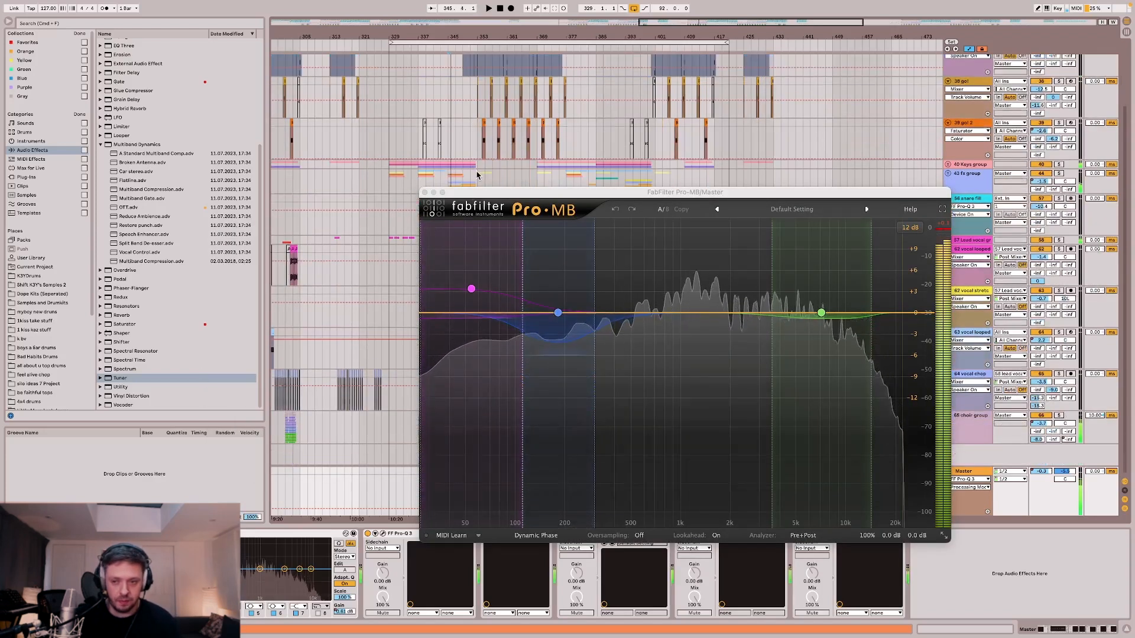
left_click(477, 175)
left_click_drag(491, 177, 519, 75)
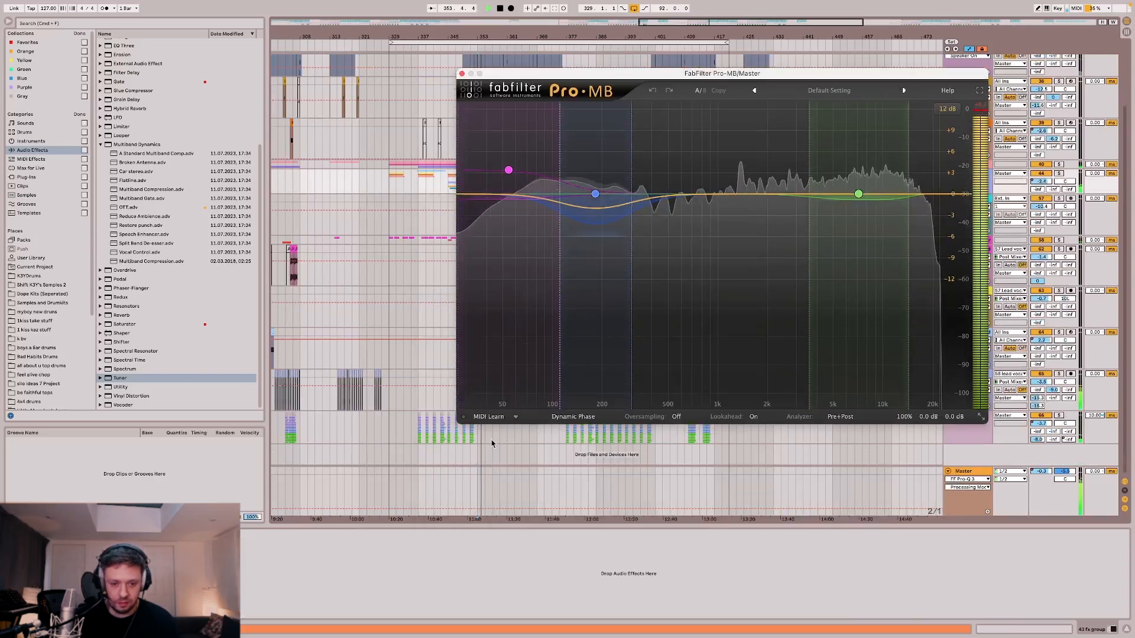
left_click(476, 485)
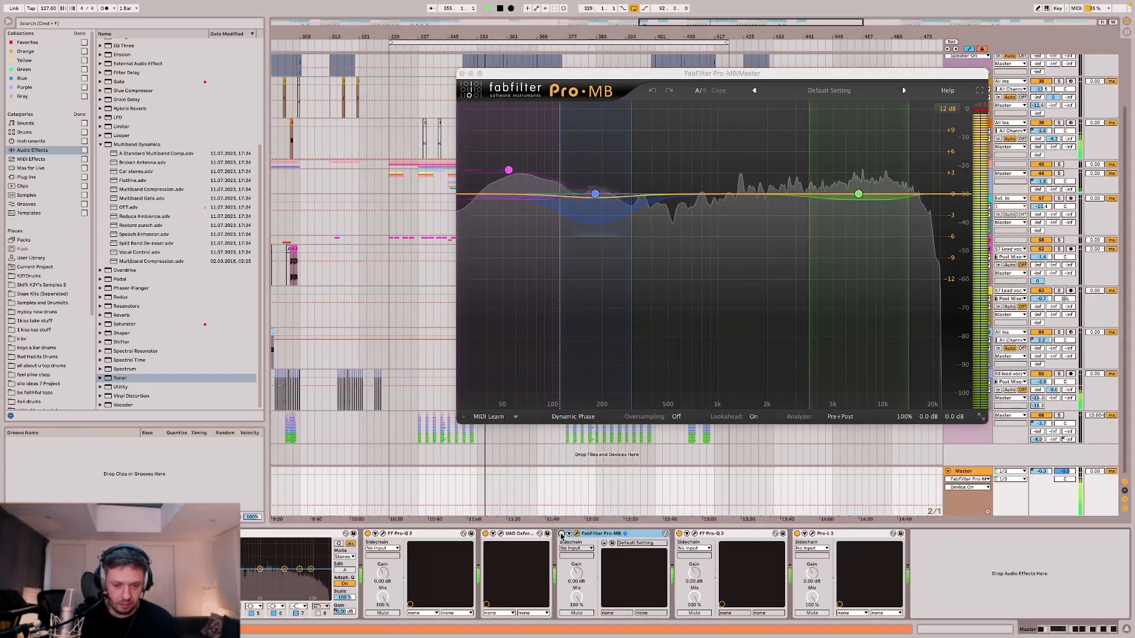
left_click(562, 535)
left_click(562, 535)
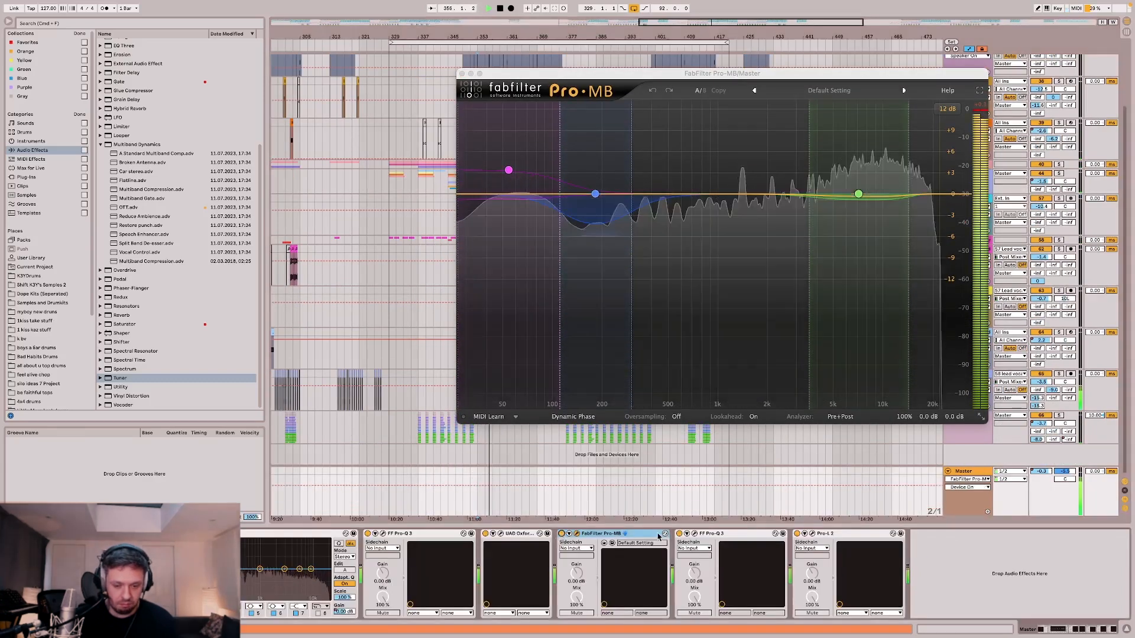
Display the Master's second Pro-Q 3, stop playback and inspect its EQ band.
left_click(695, 534)
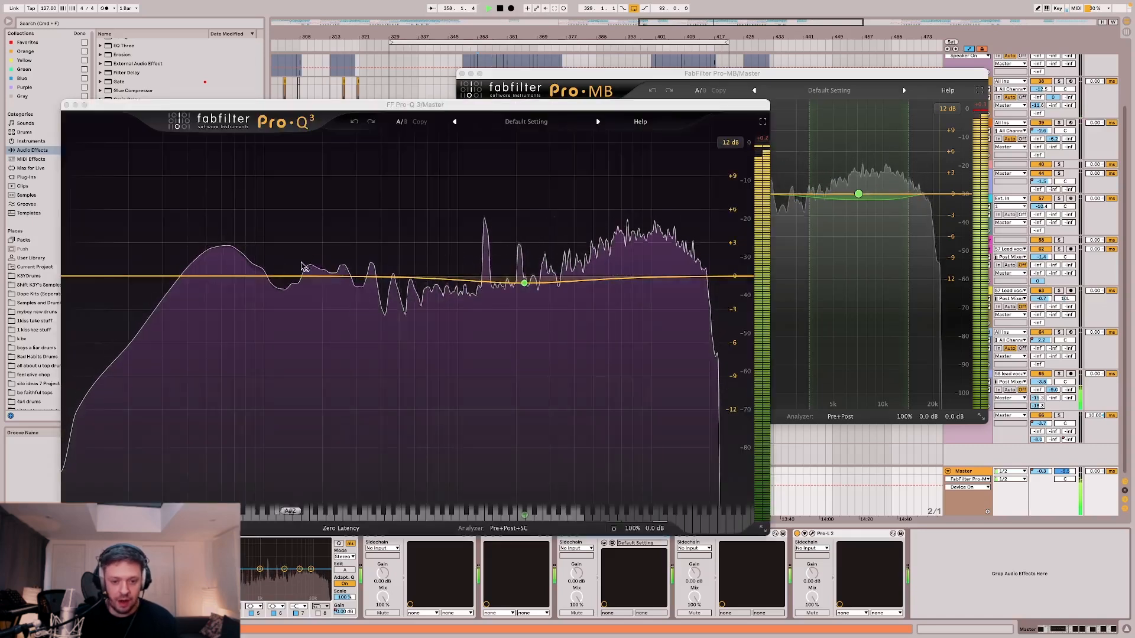
key("space")
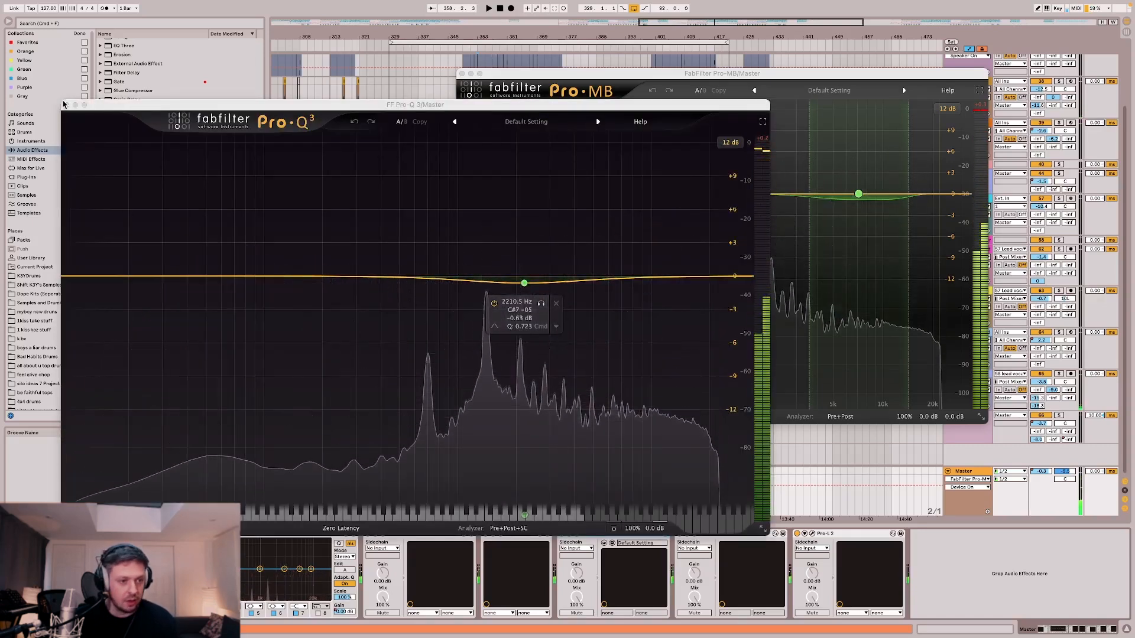
Close the open Pro-Q 3 and Pro-MB windows, then play the song with the Master's Pro-L 2 limiter displayed and close it.
left_click(66, 105)
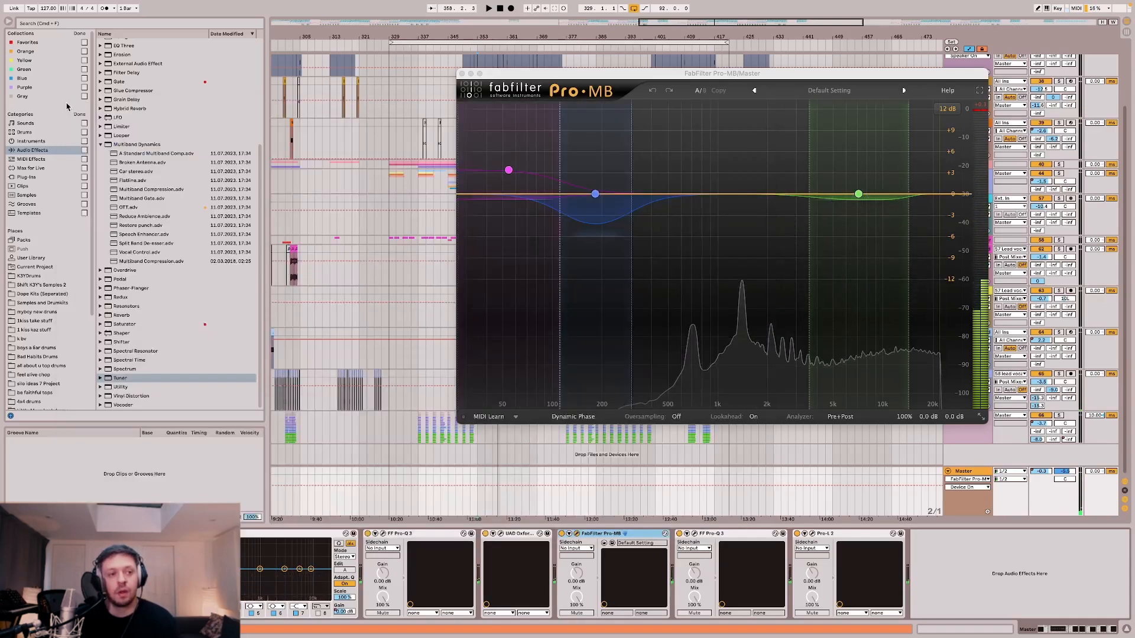
left_click(462, 73)
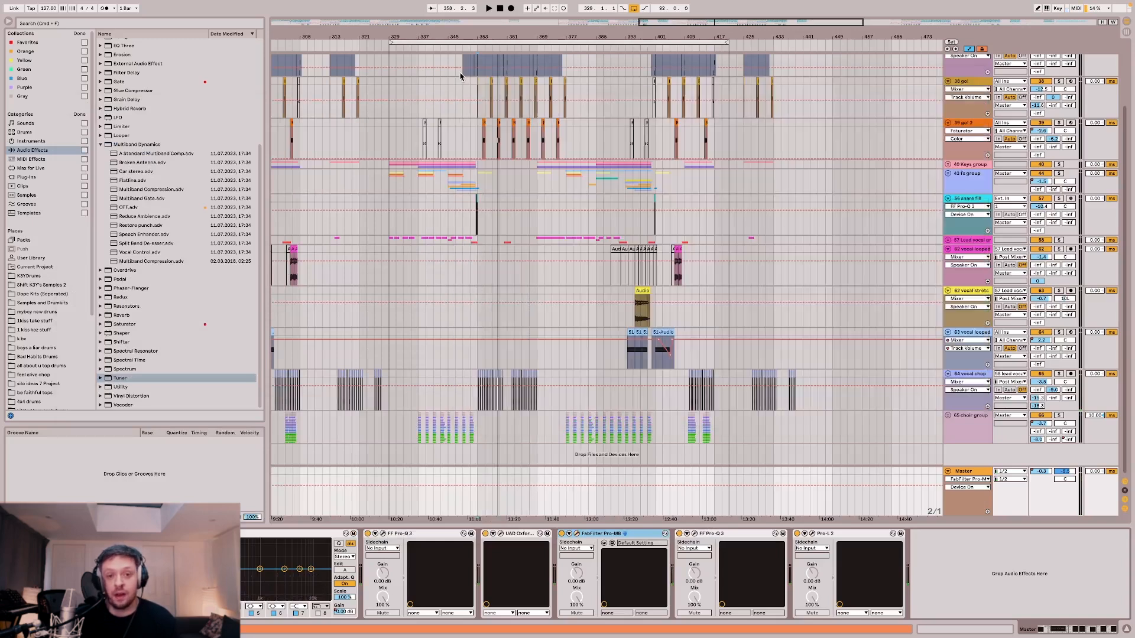
left_click(812, 534)
key("space")
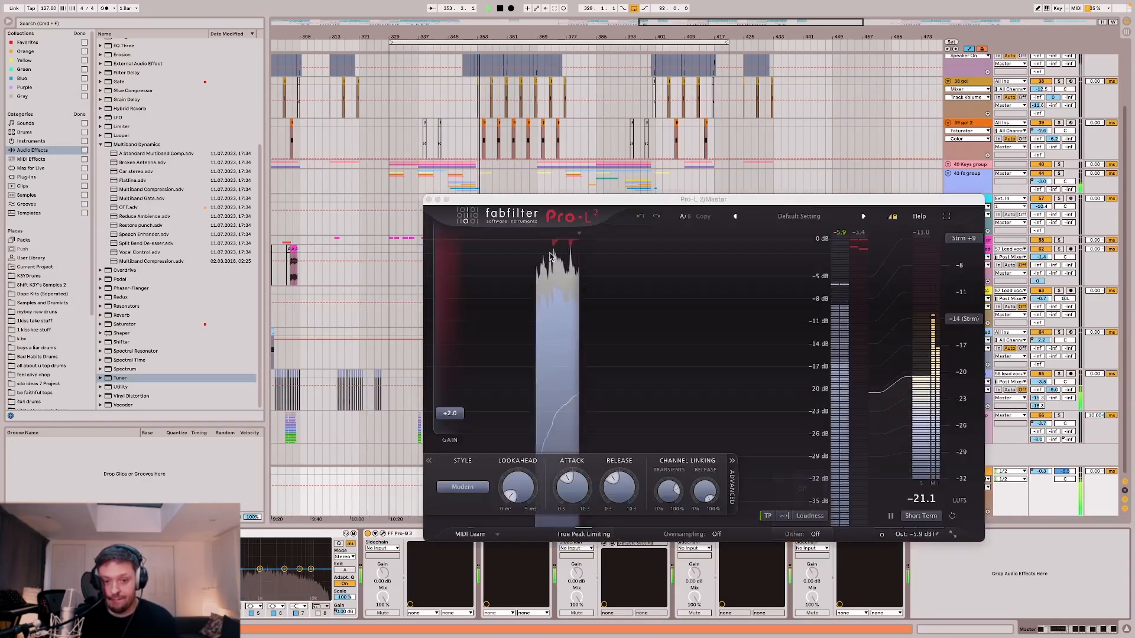
left_click_drag(553, 207, 513, 112)
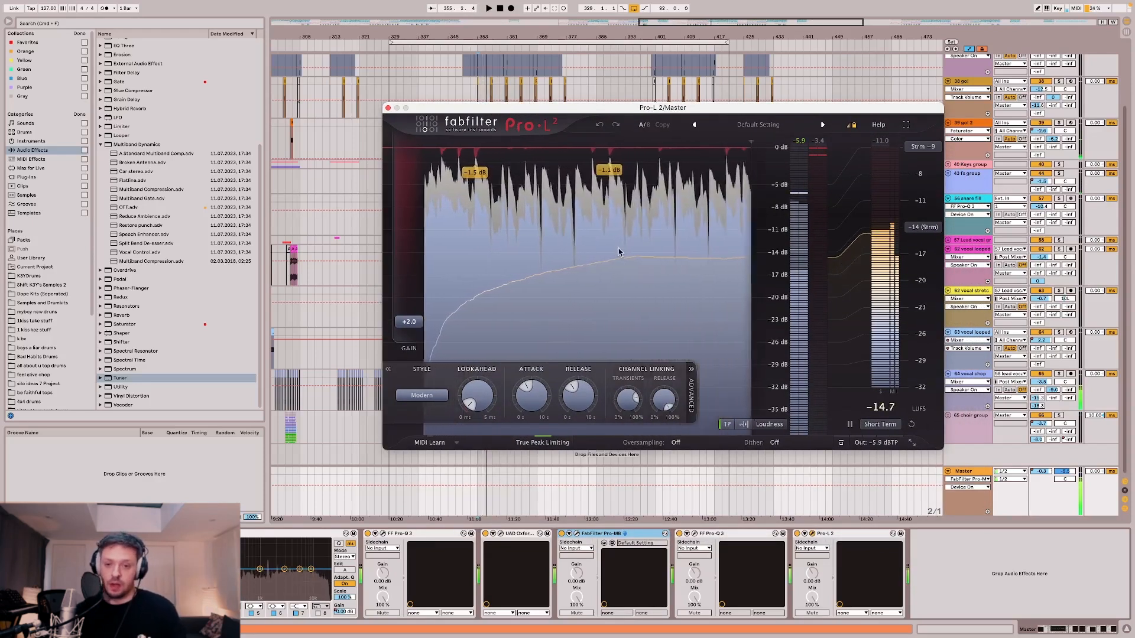
key("space")
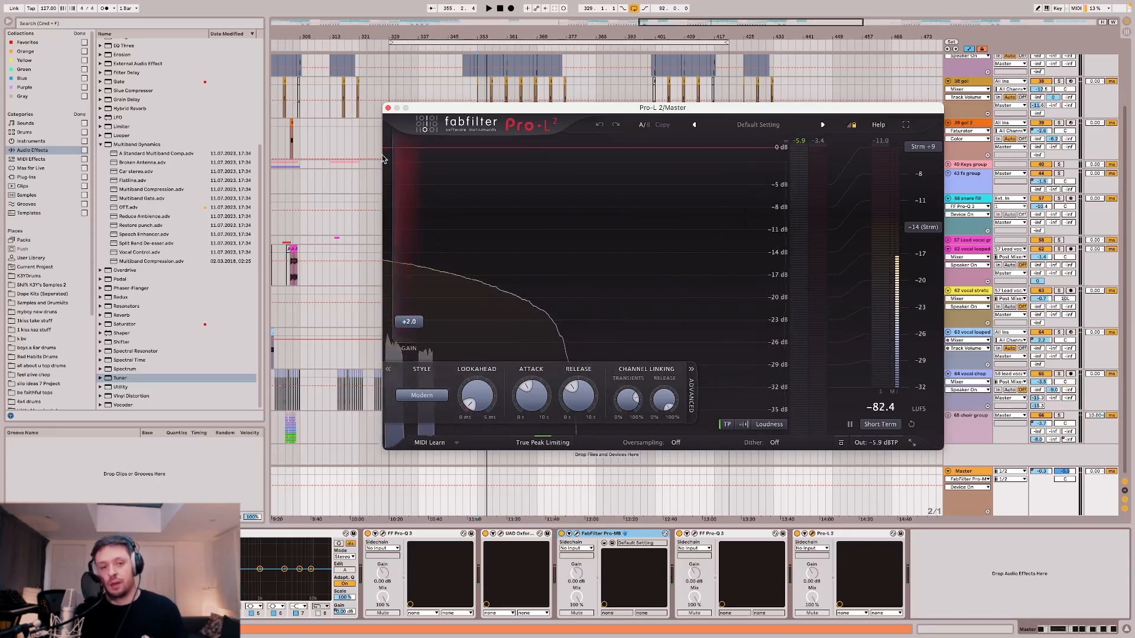
left_click(388, 107)
Resume playback, fold the Master track and hide the automation lanes in the arrangement.
key("space")
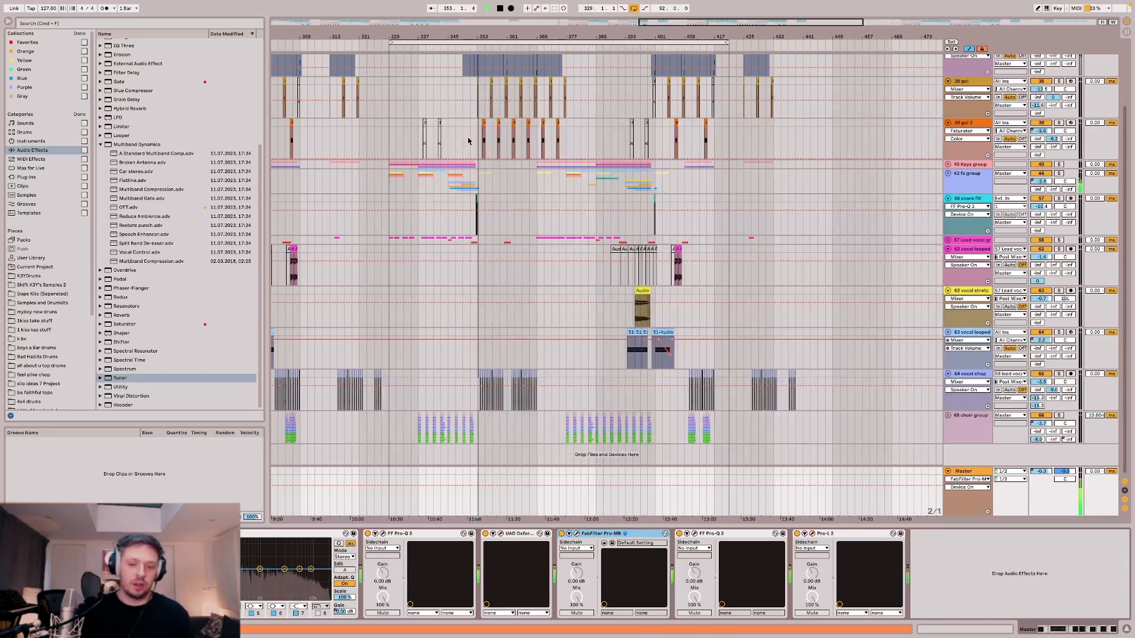
left_click(949, 496)
left_click(948, 496)
left_click(948, 471)
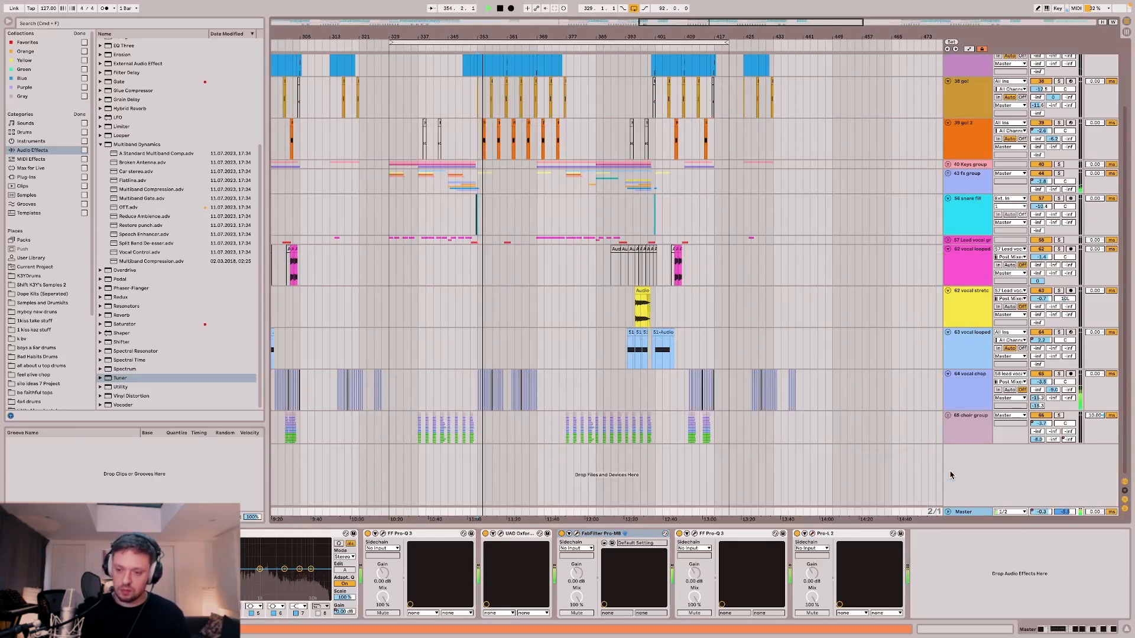
Display the device chain of the Drums group while the song plays.
scroll(486, 355, "up", 3)
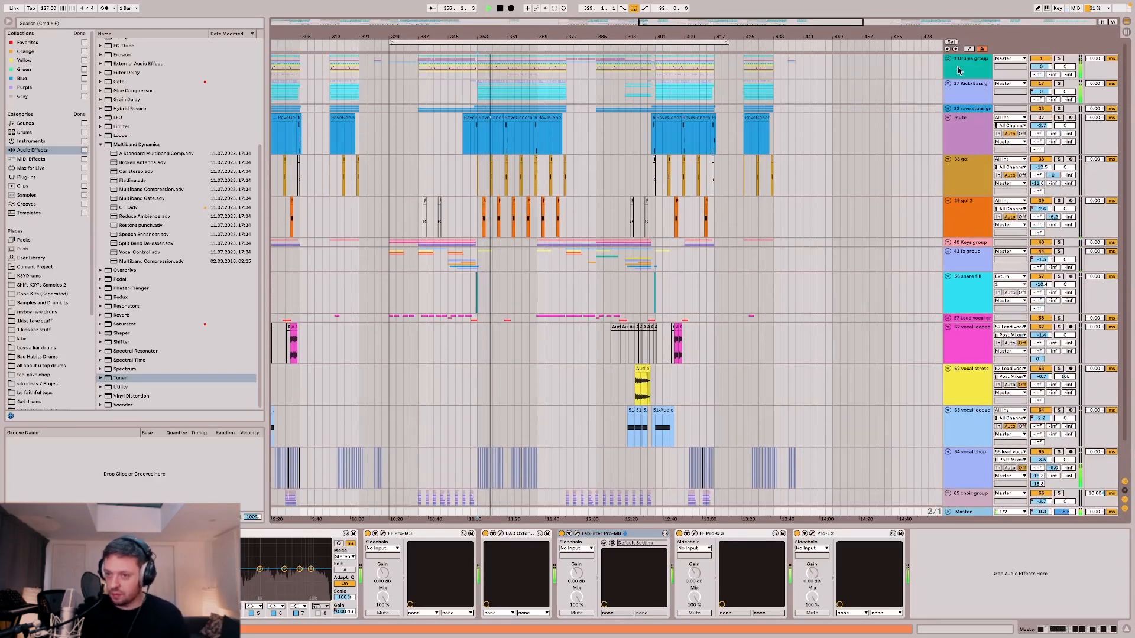
left_click(474, 67)
scroll(474, 69, "down", 2)
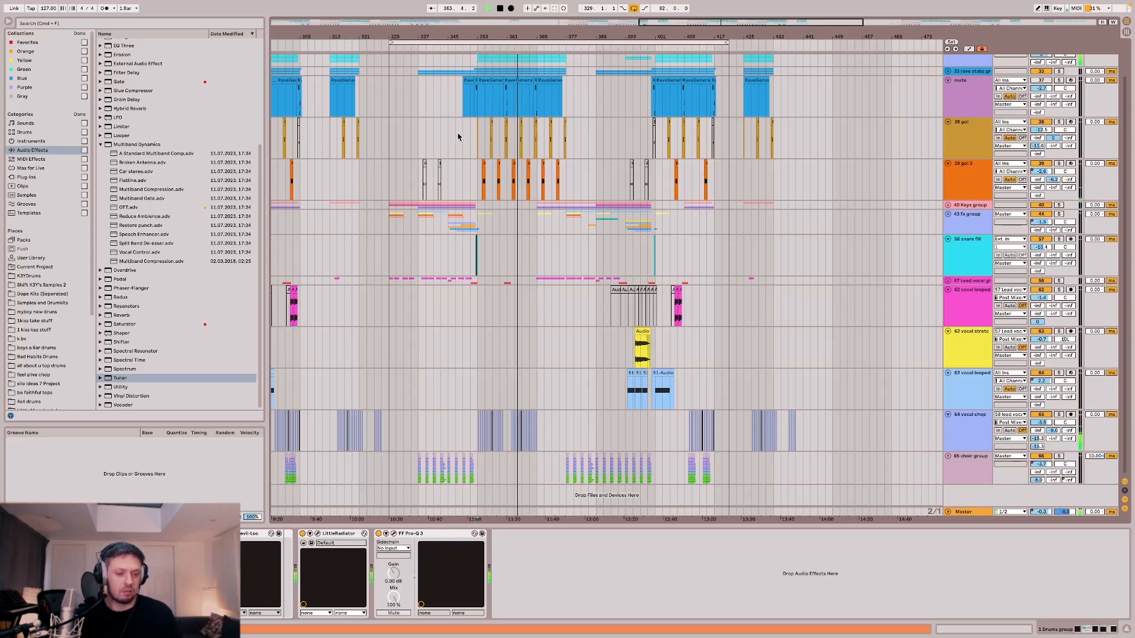
left_click(478, 64)
scroll(478, 71, "up", 1)
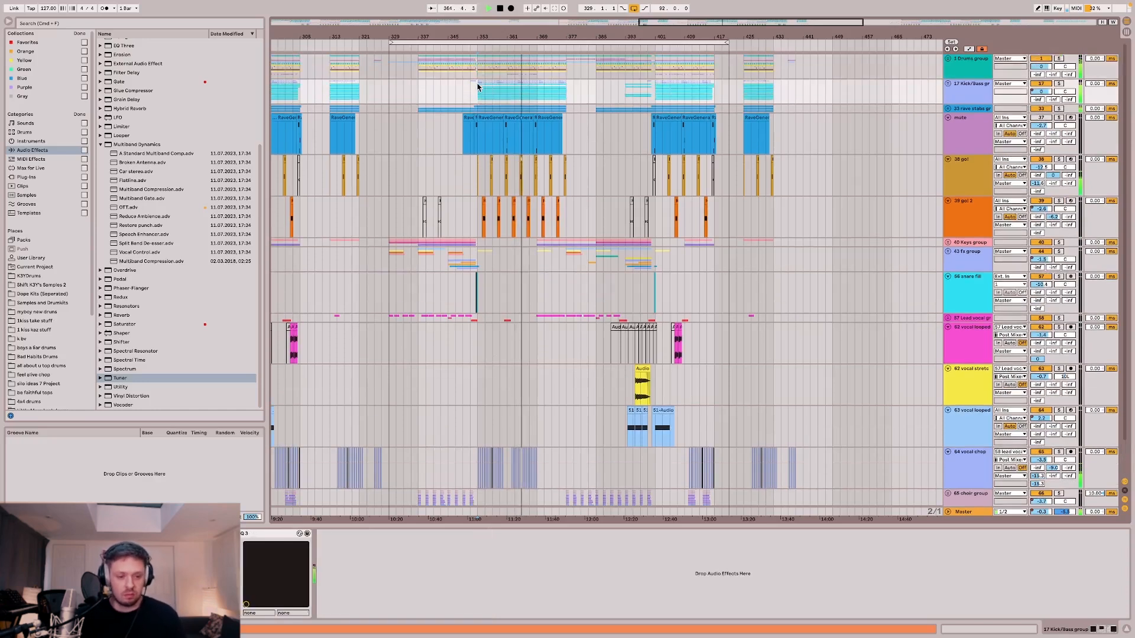
left_click(480, 66)
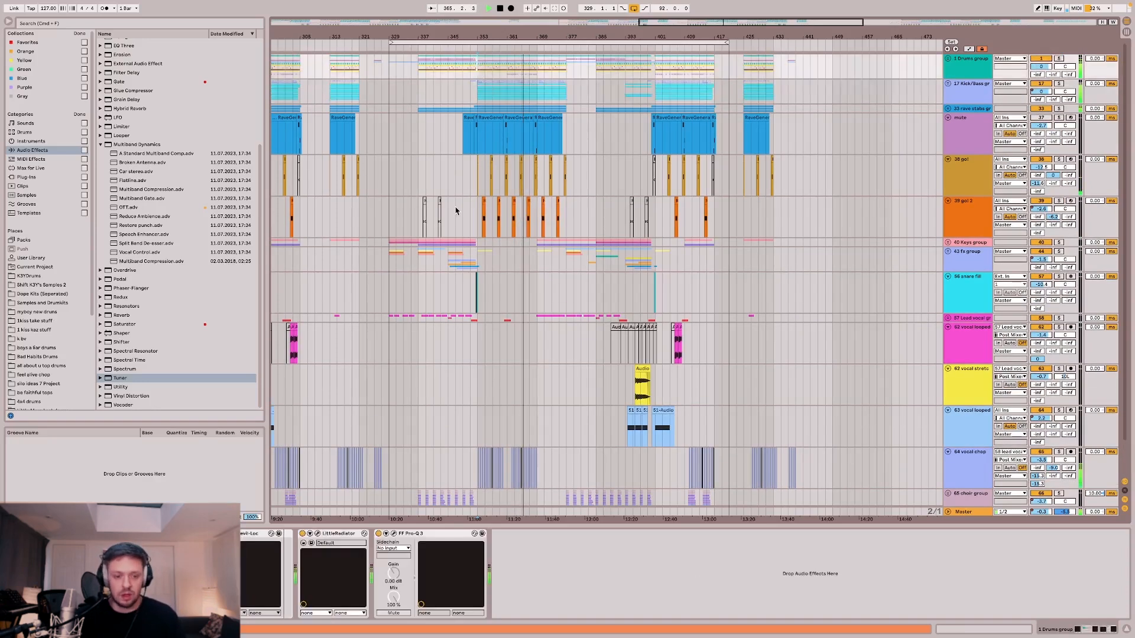
Play the soloed Drums group with its LittleRadiator displayed, toggling the effect to compare the sound.
left_click(318, 535)
key("space")
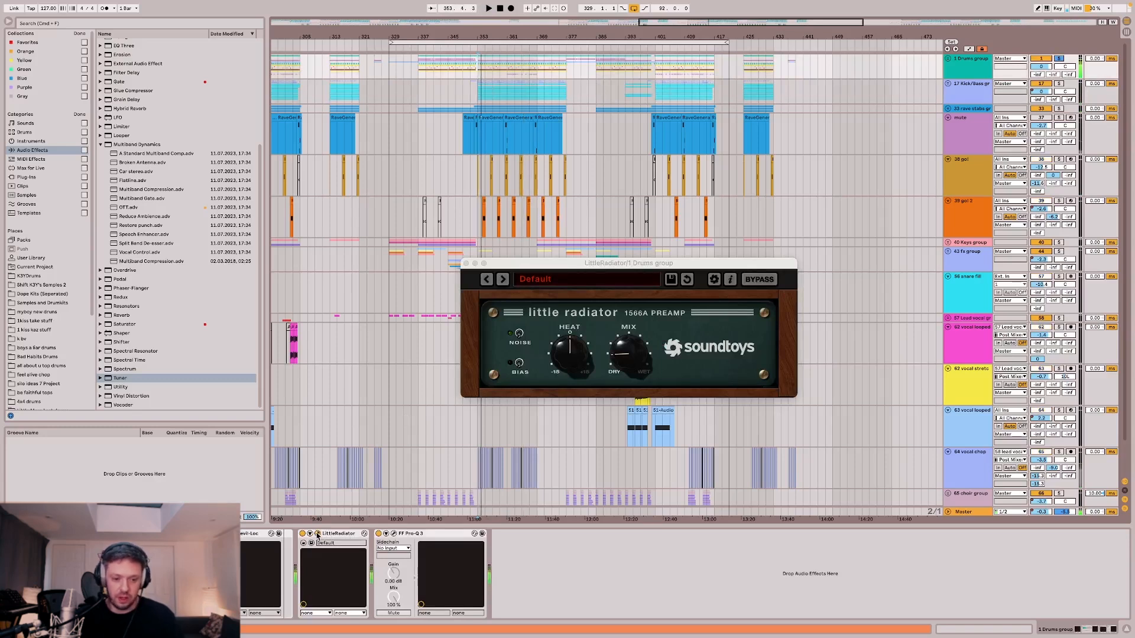
key("space")
left_click(303, 534)
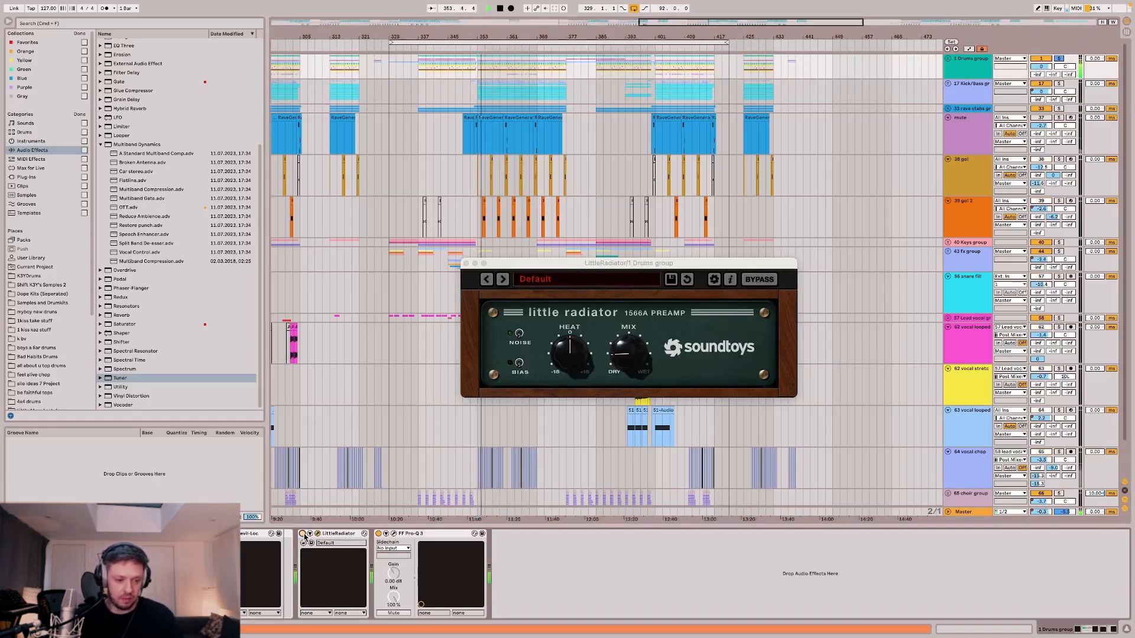
Inspect the high cut in the Drums group's Pro-Q 3 during playback, then stop and close the EQ.
left_click(394, 534)
key("space")
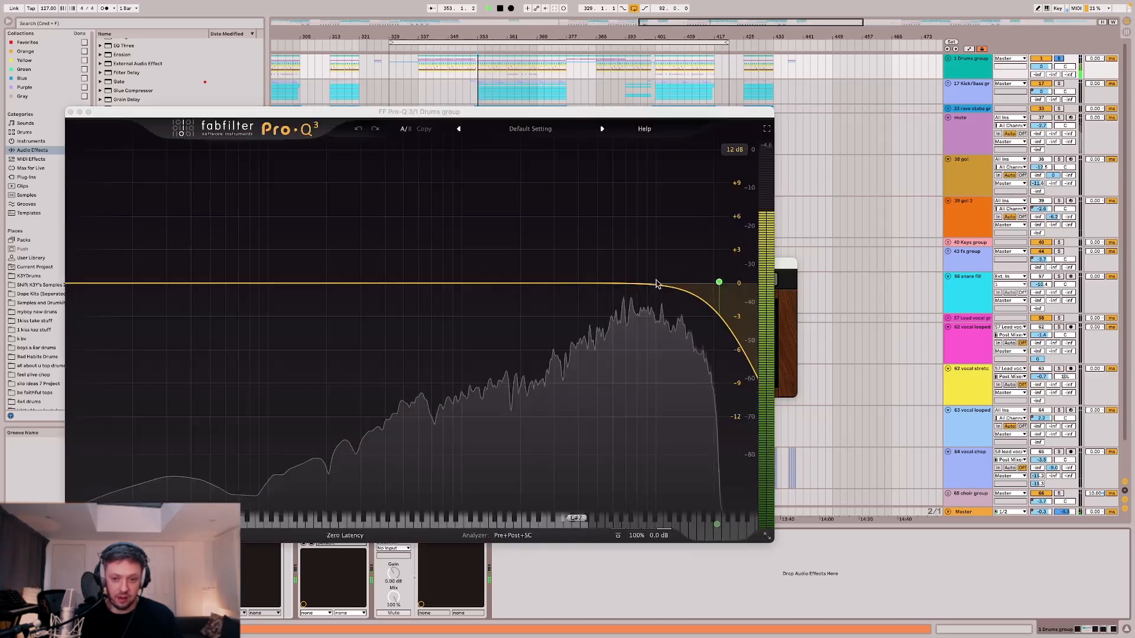
key("space")
left_click(71, 112)
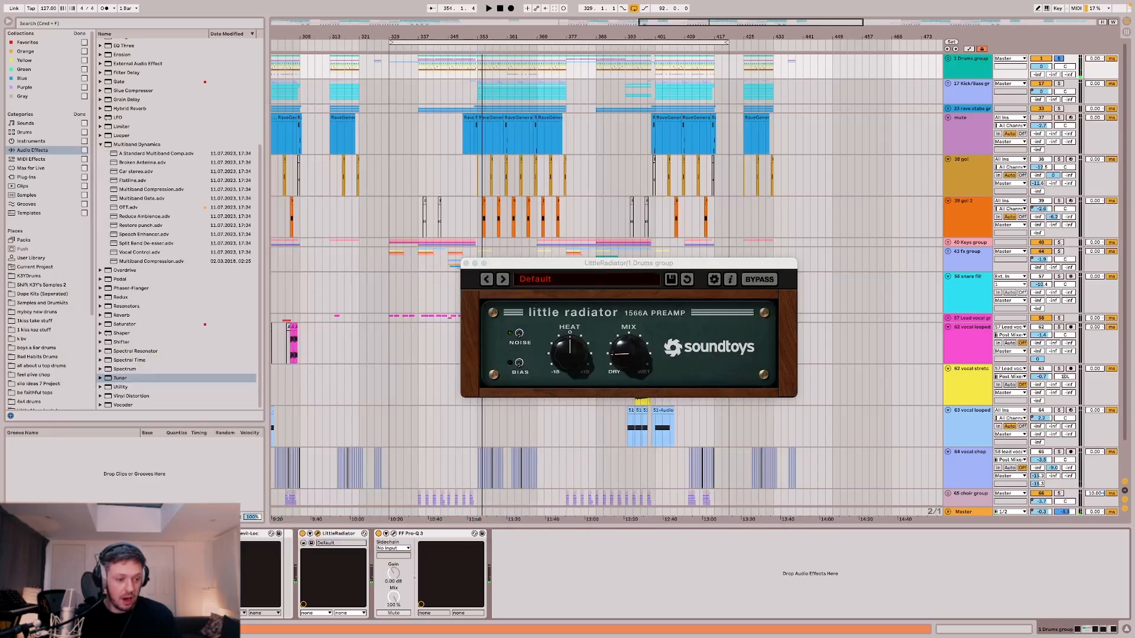
Inspect the Drums group's UAD SSL G Bus Compressor settings and close both the LittleRadiator and compressor windows.
left_click(155, 534)
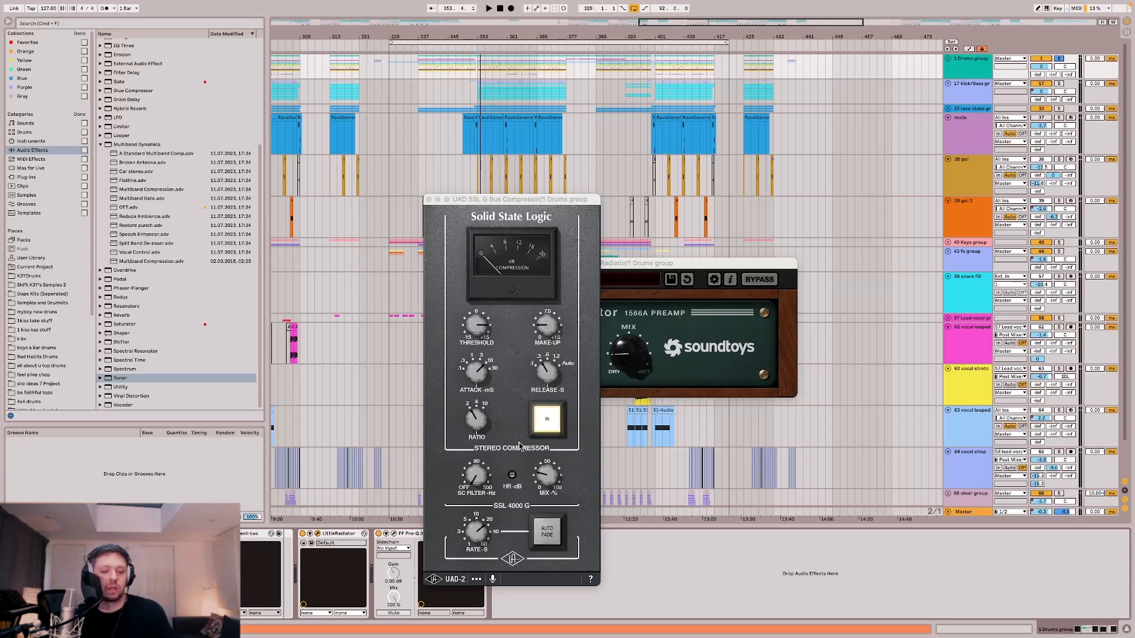
left_click_drag(626, 266, 751, 244)
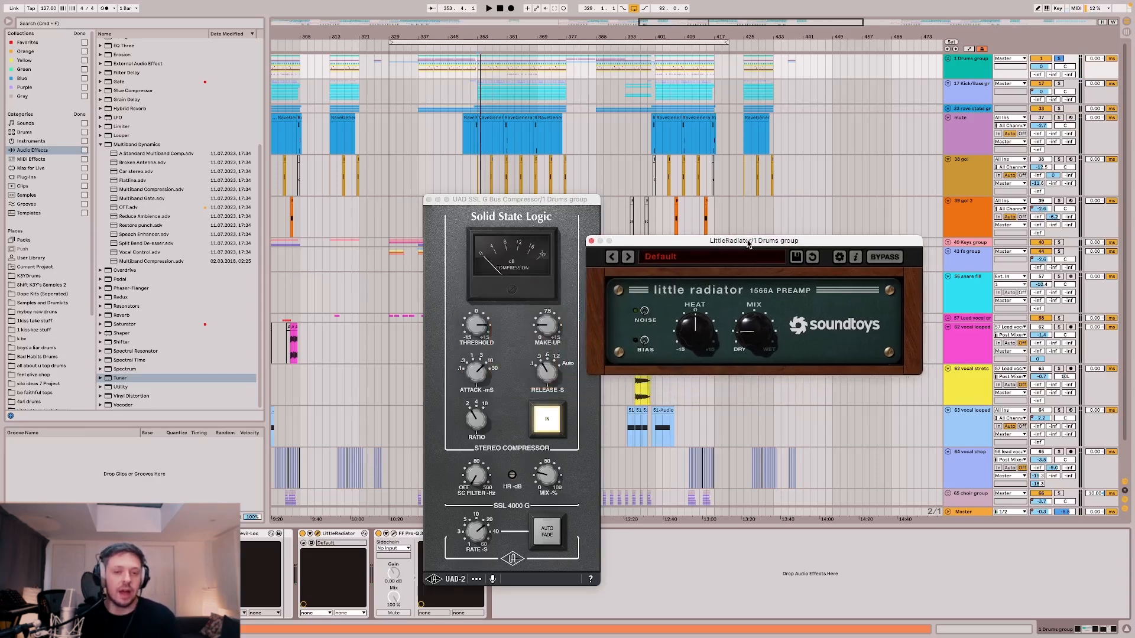
left_click(590, 242)
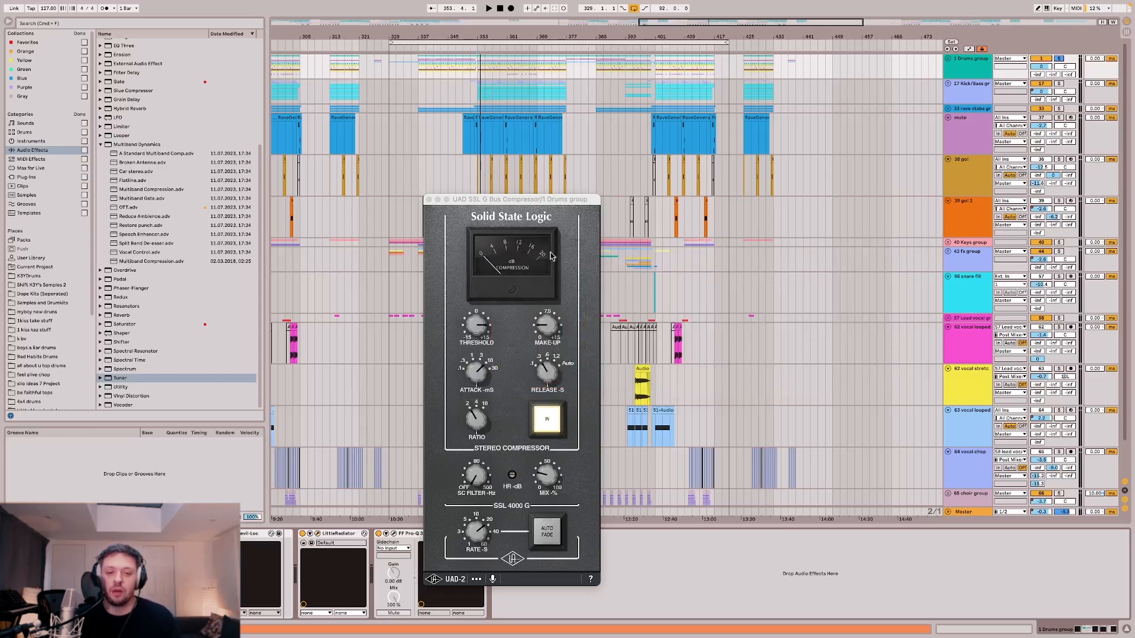
left_click(429, 200)
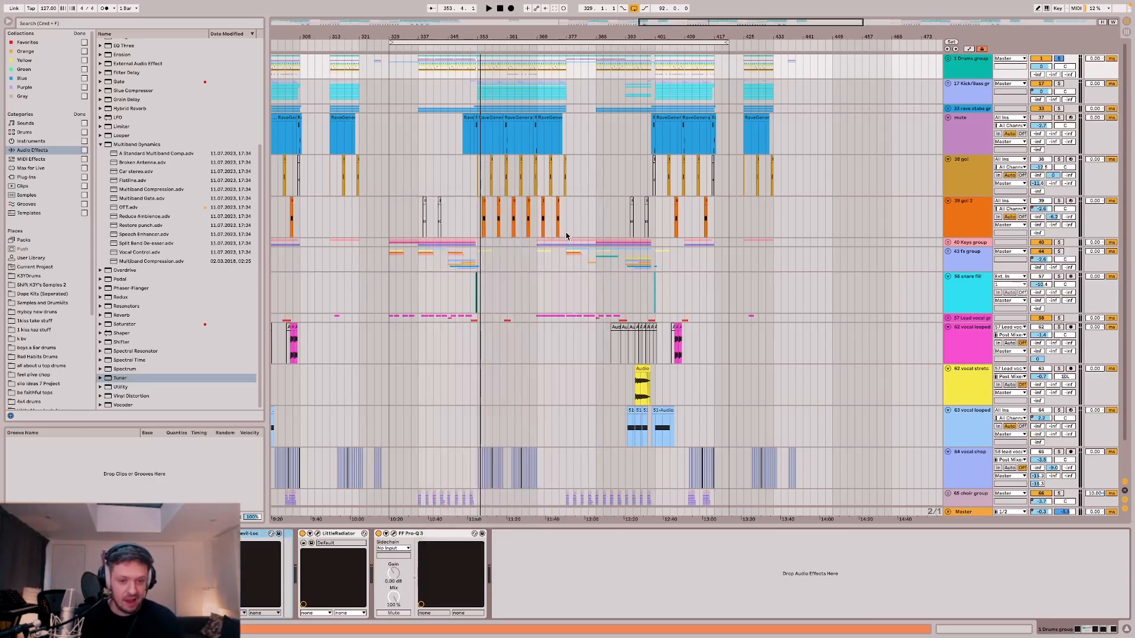
Show the automation lanes and unfold the choir group to display its delay automation and individual choir tracks.
scroll(566, 236, "down", 2)
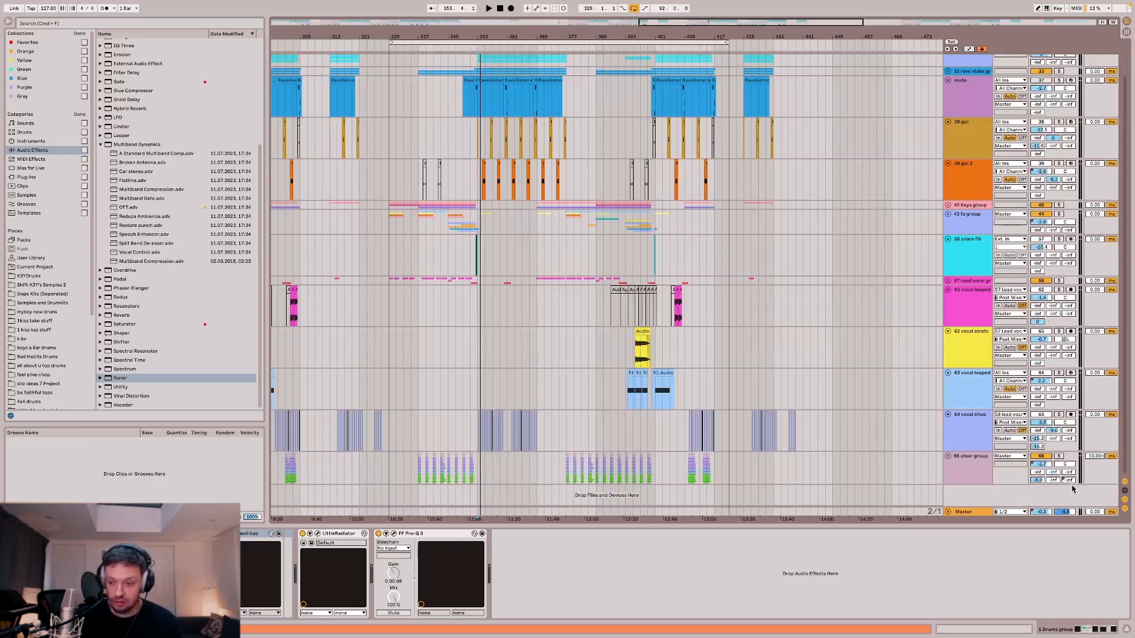
key("a")
left_click(948, 456)
scroll(949, 459, "down", 5)
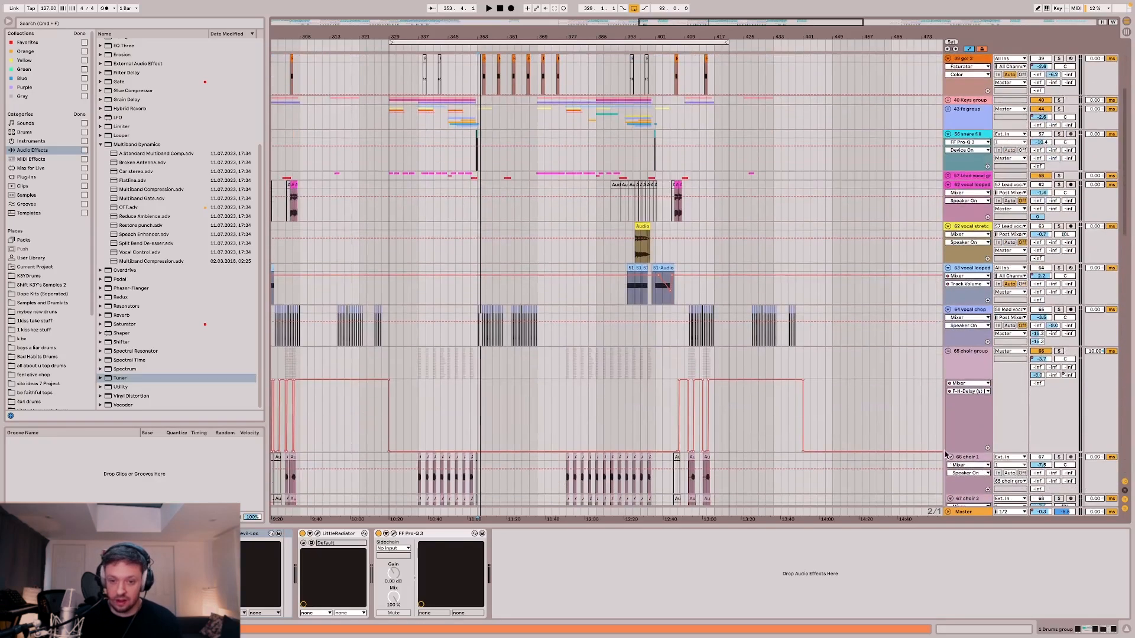